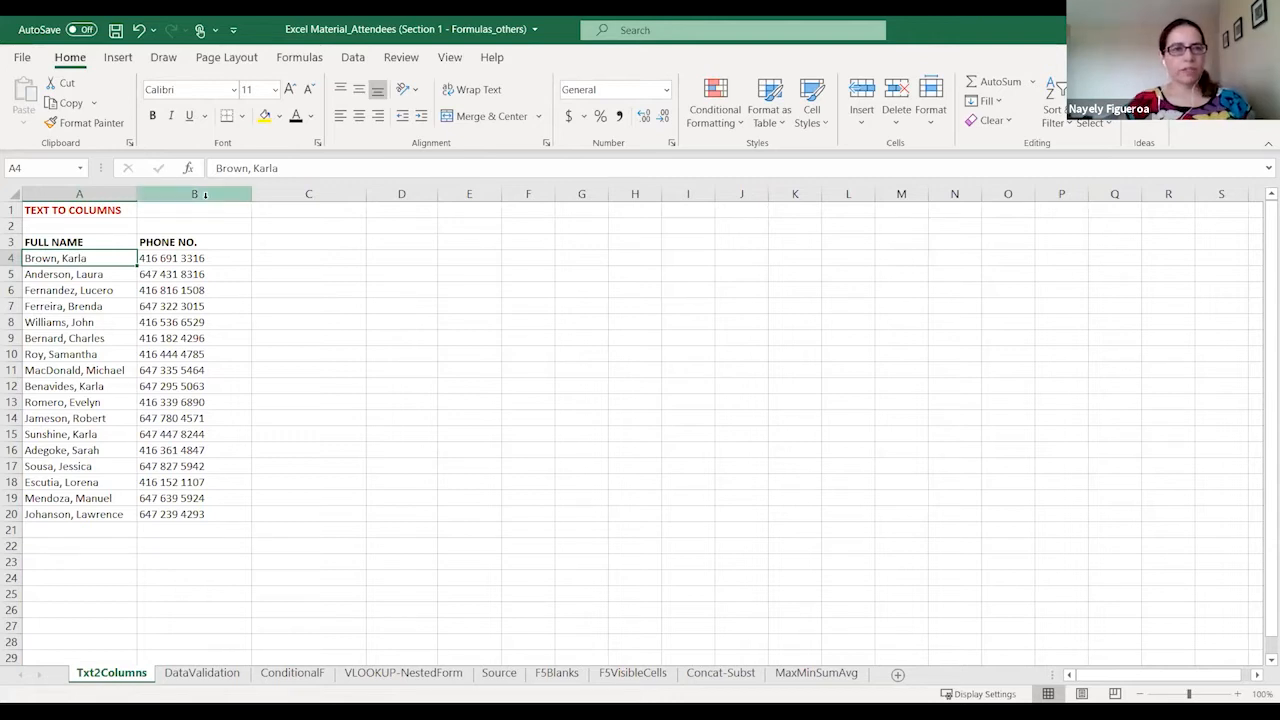
- Insert two blank columns between the FULL NAME and PHONE NO. columns
left_click(250, 195)
left_click_drag(254, 195, 253, 192)
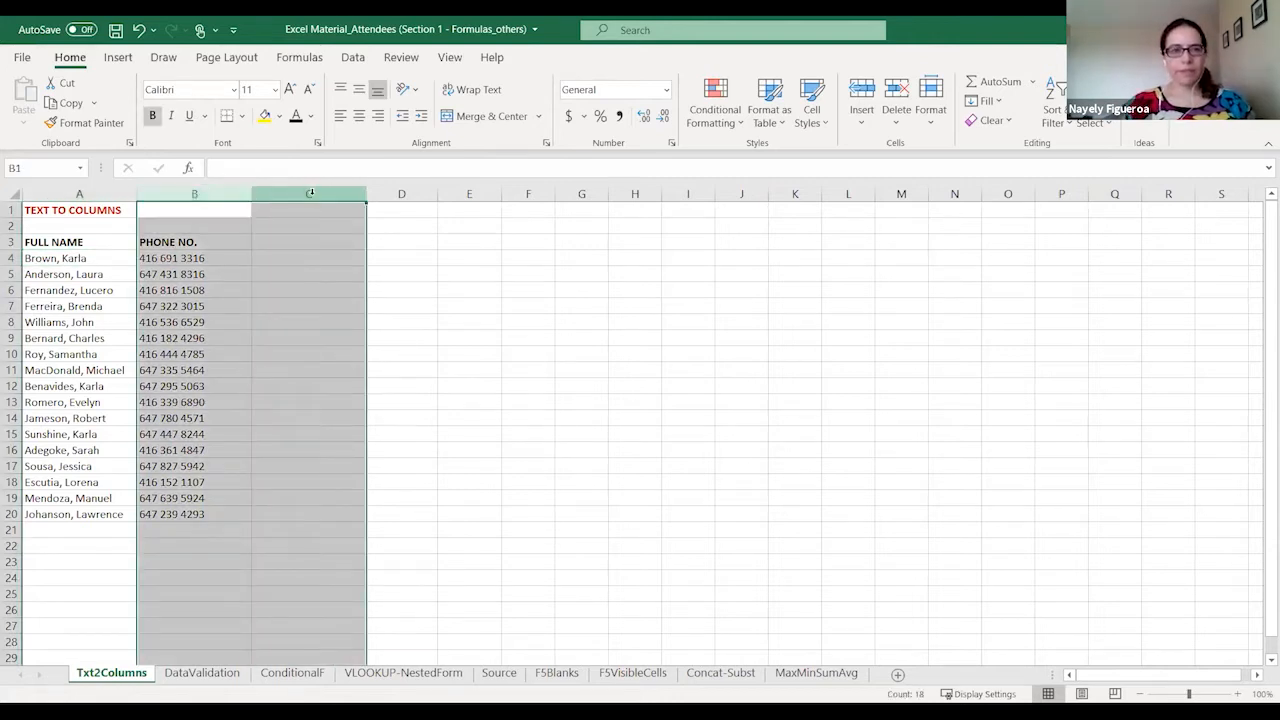
key("ctrl+shift+plus")
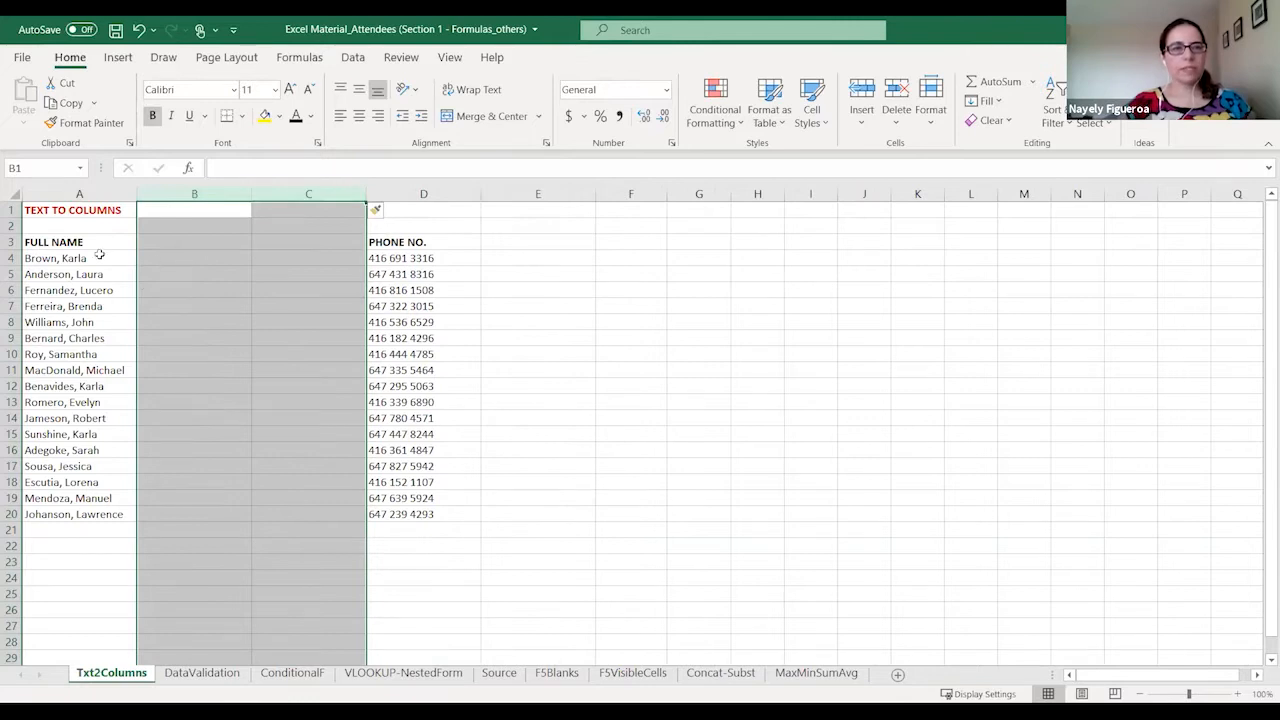
- Start Text to Columns on the full names in A4:A20, using the Delimited data type
left_click(100, 256)
key("ctrl+shift+Down")
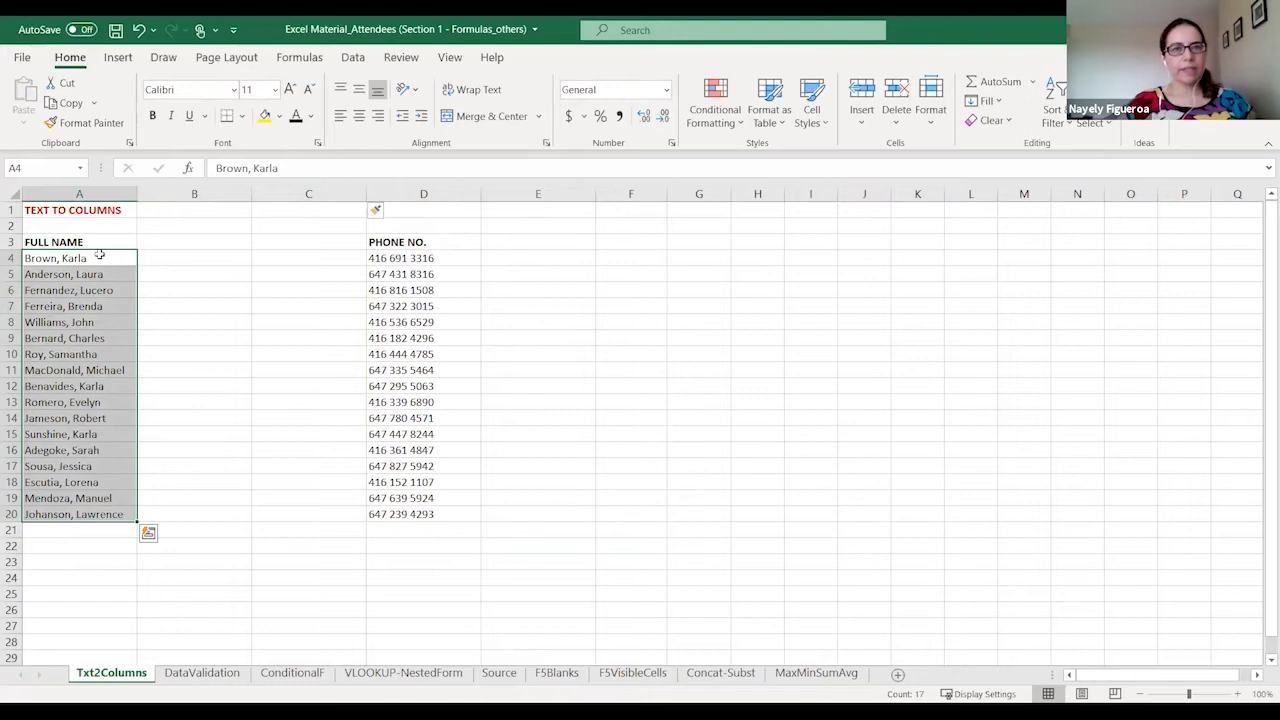
left_click(355, 57)
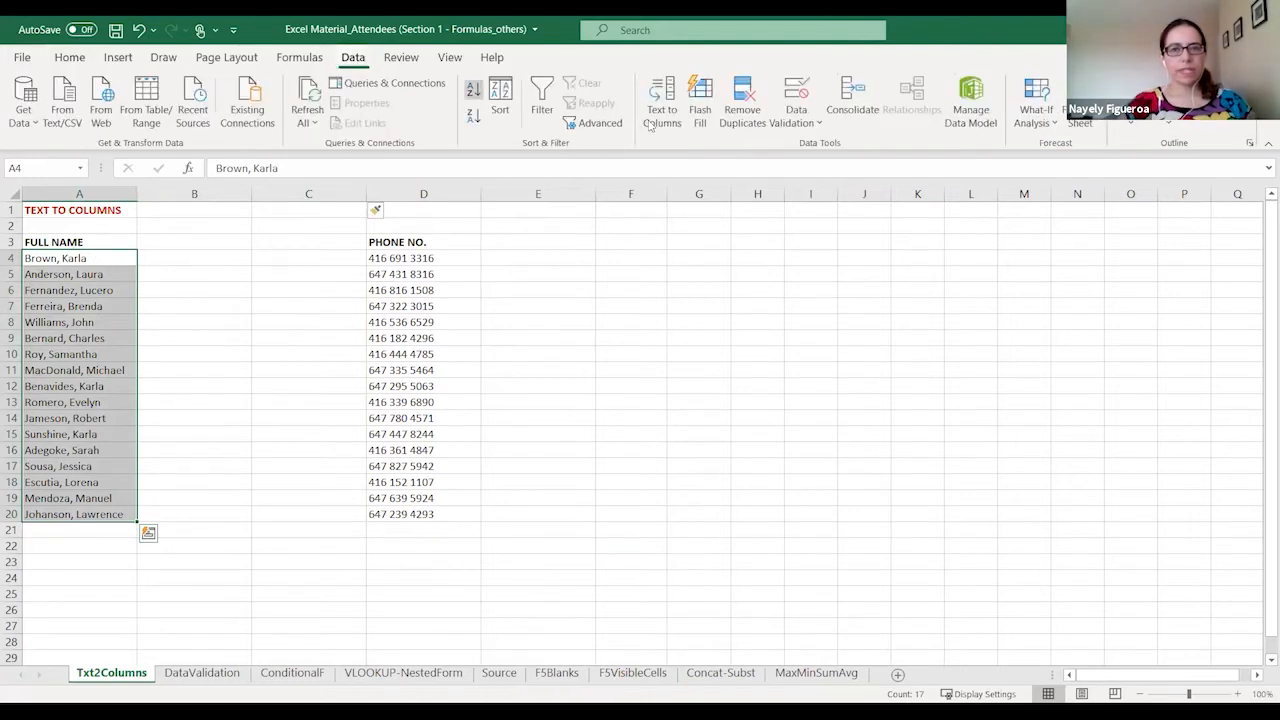
left_click(664, 100)
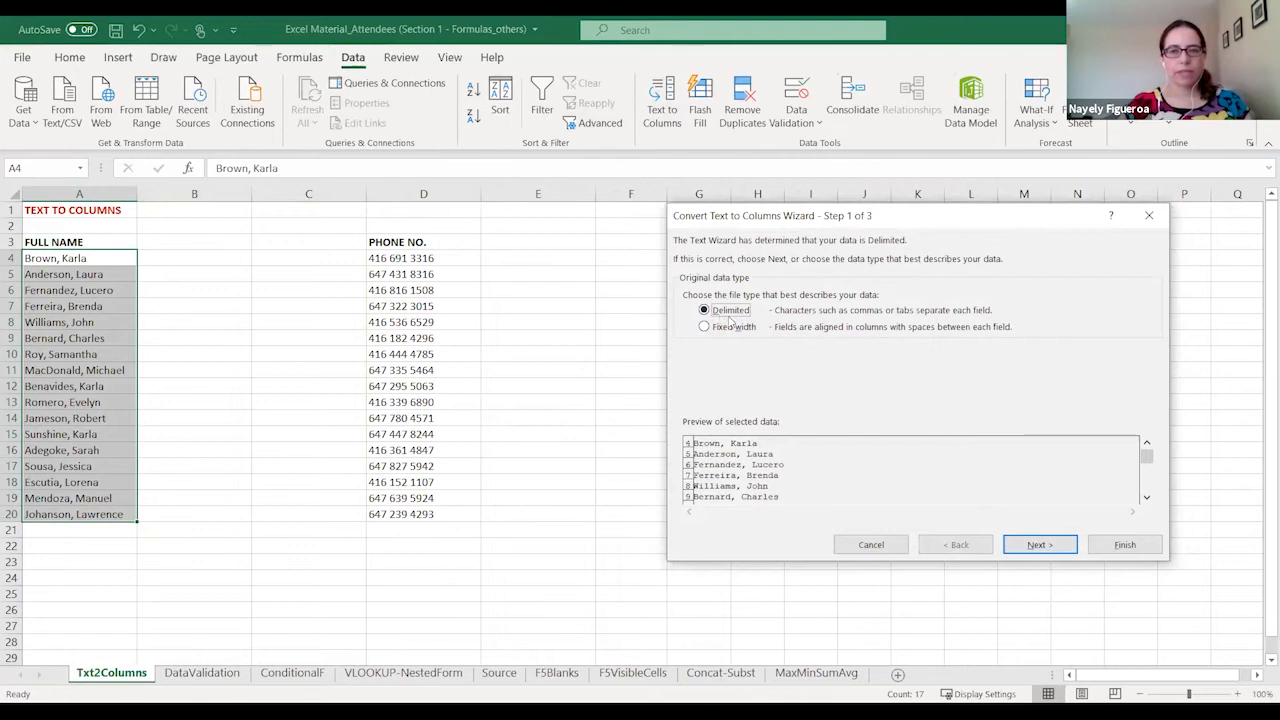
left_click(1049, 546)
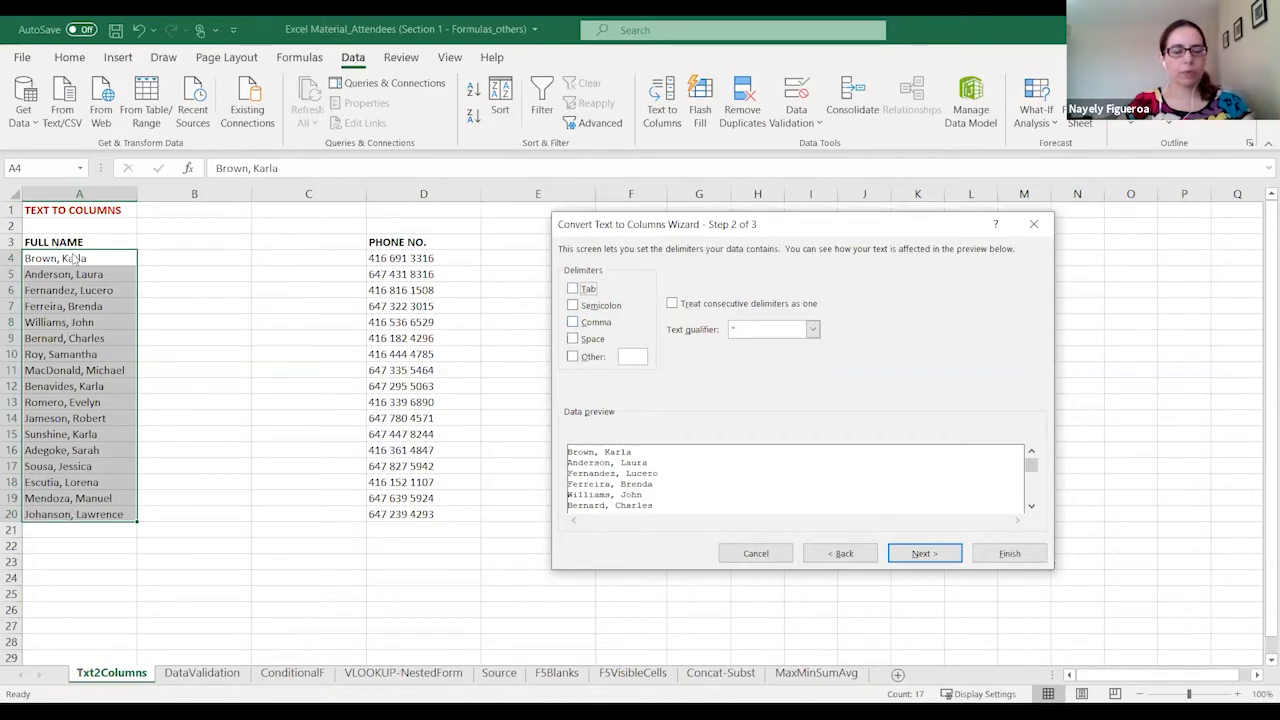
- Set both comma and space as the delimiters for splitting the full names and proceed to the column format settings
left_click(573, 322)
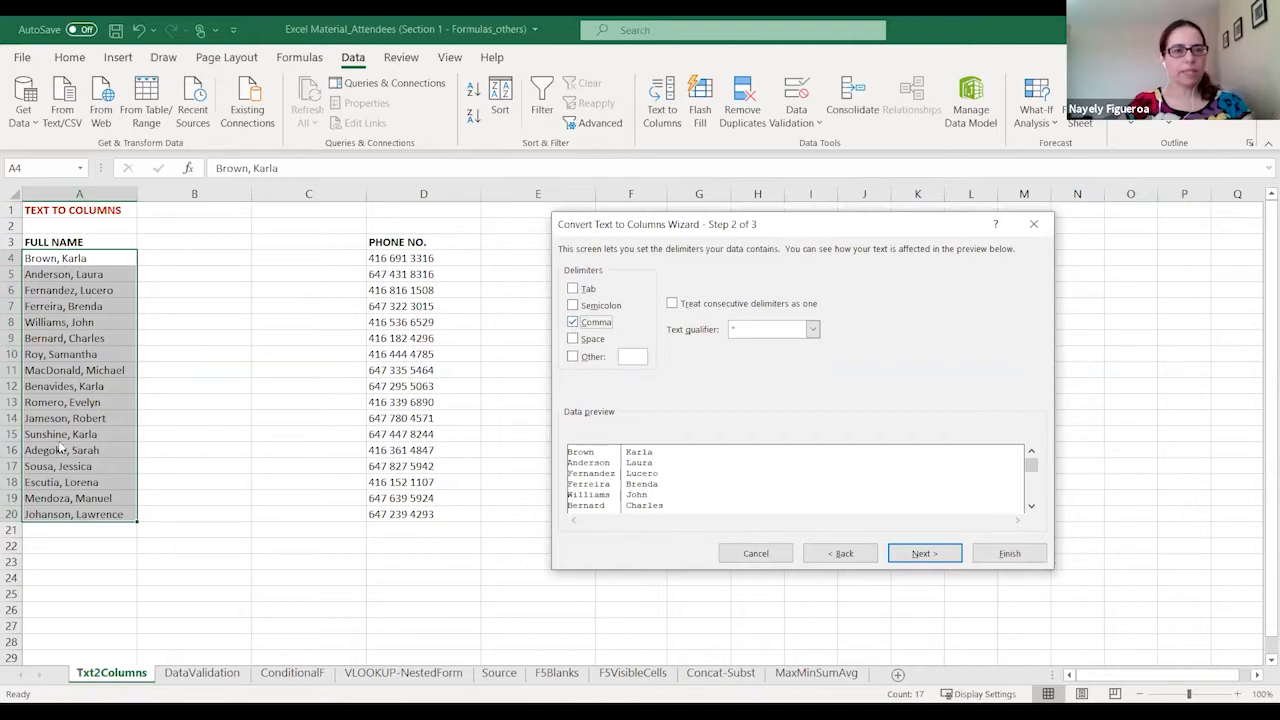
left_click(573, 339)
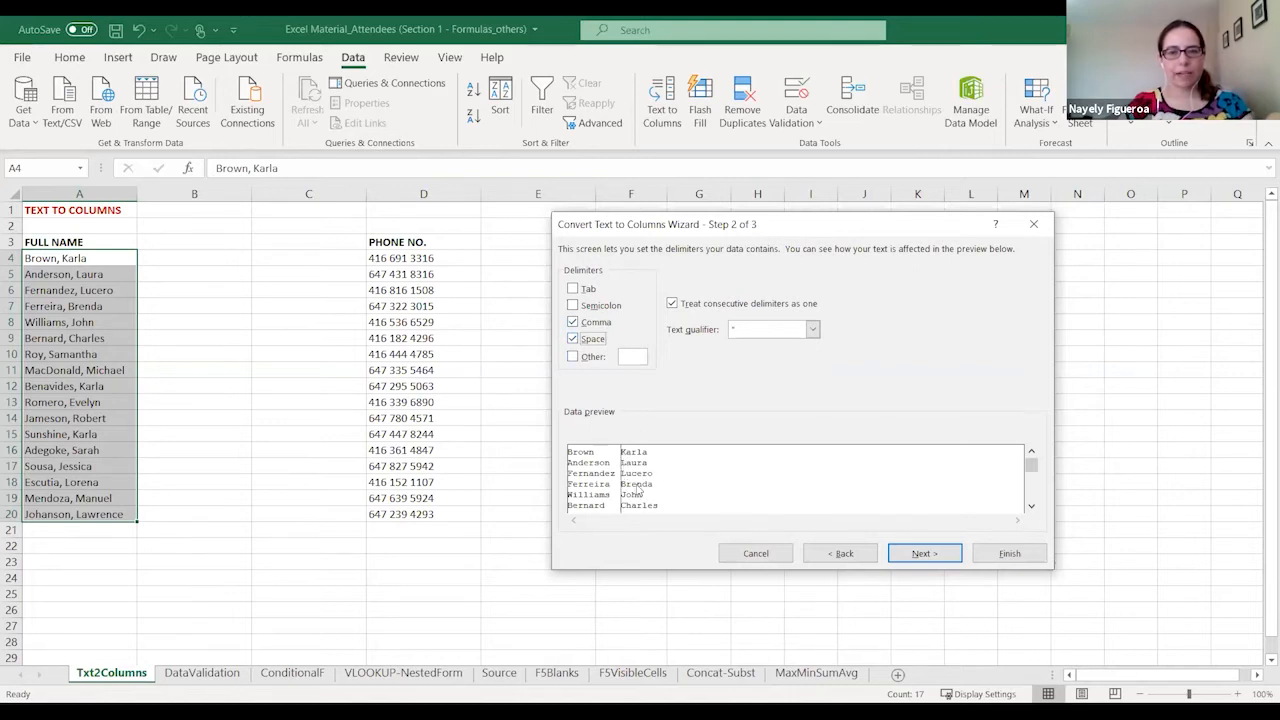
left_click(574, 340)
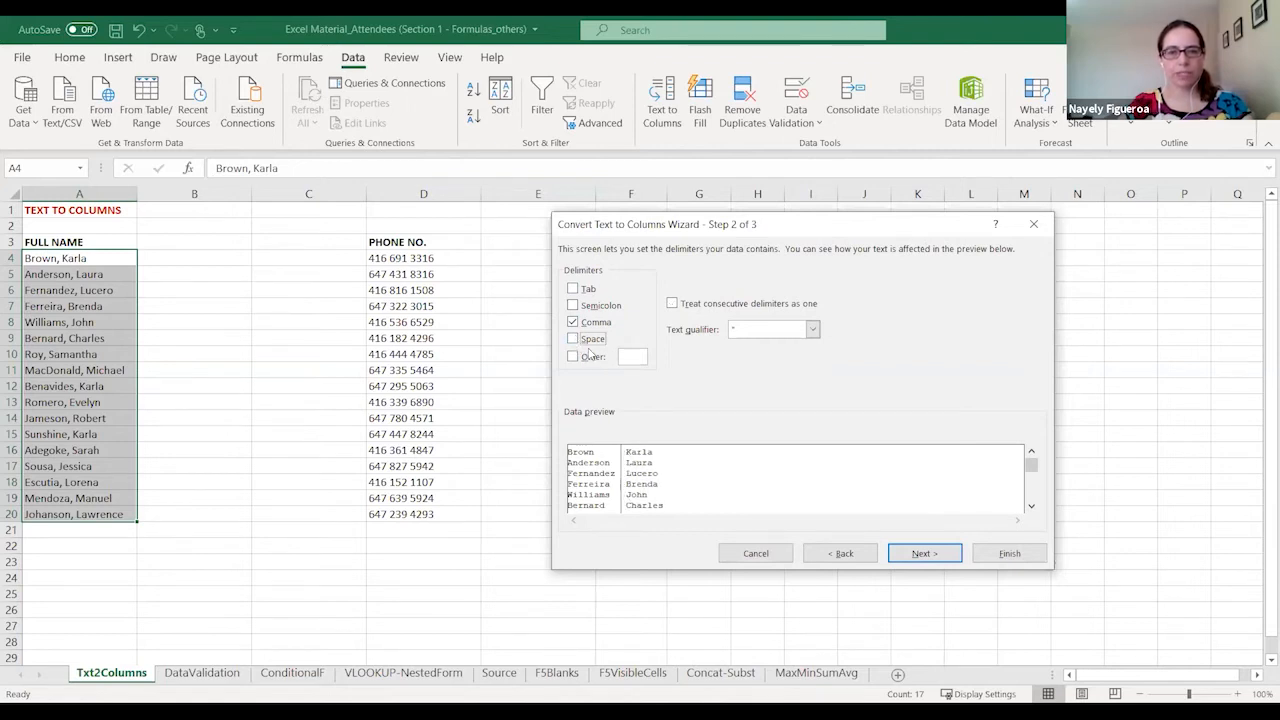
left_click(574, 340)
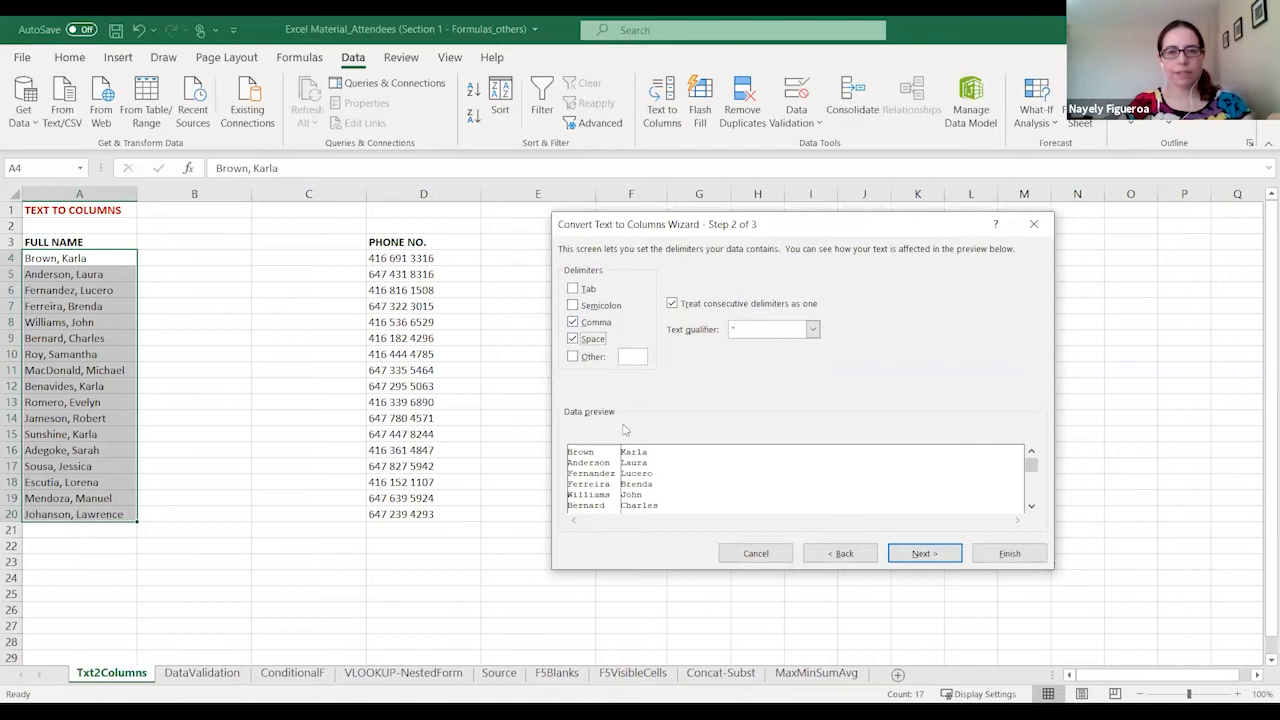
left_click(924, 556)
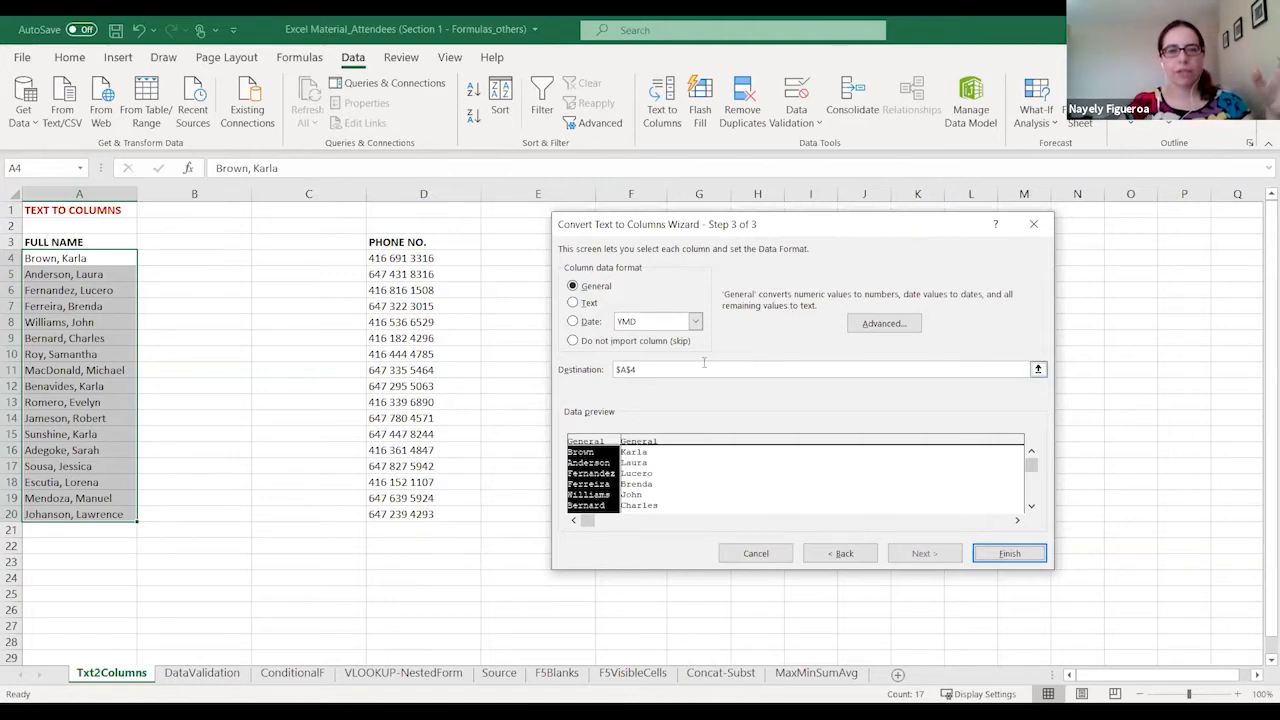
- Set the destination of the split names to cell B4, keeping the General format, and finish the conversion
left_click(667, 477)
left_click(585, 475)
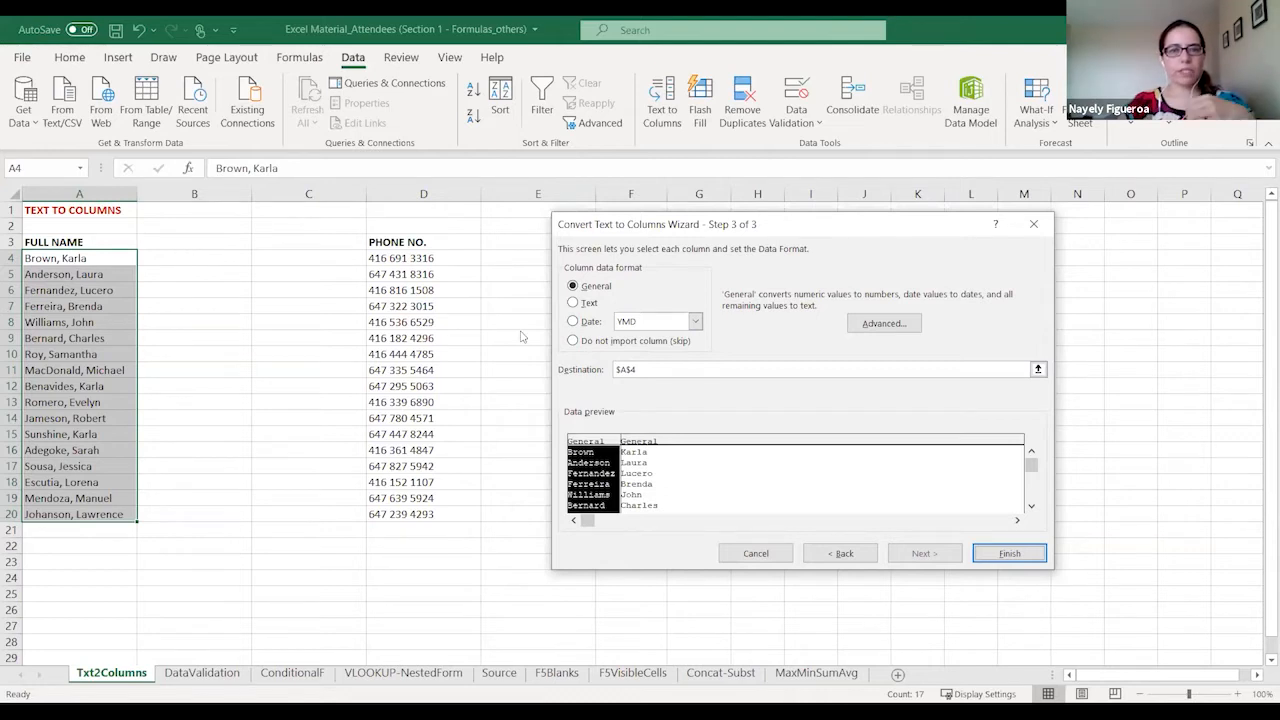
left_click_drag(661, 369, 615, 370)
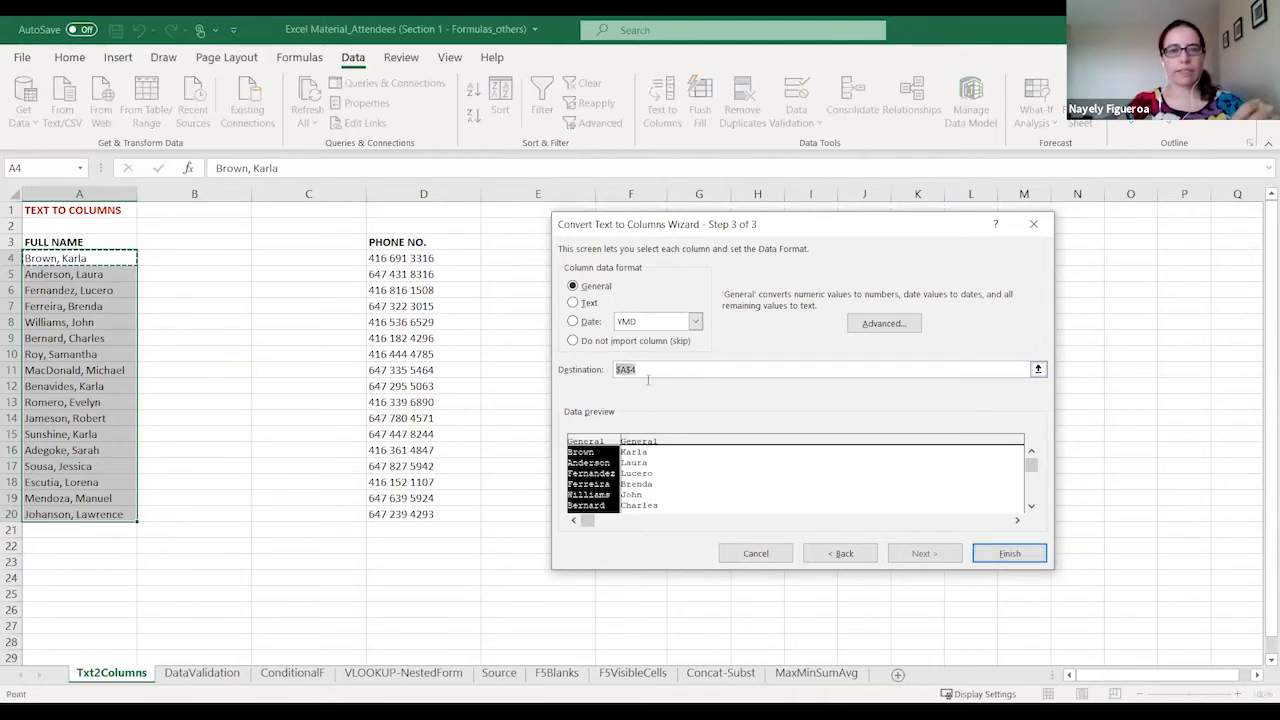
left_click(163, 259)
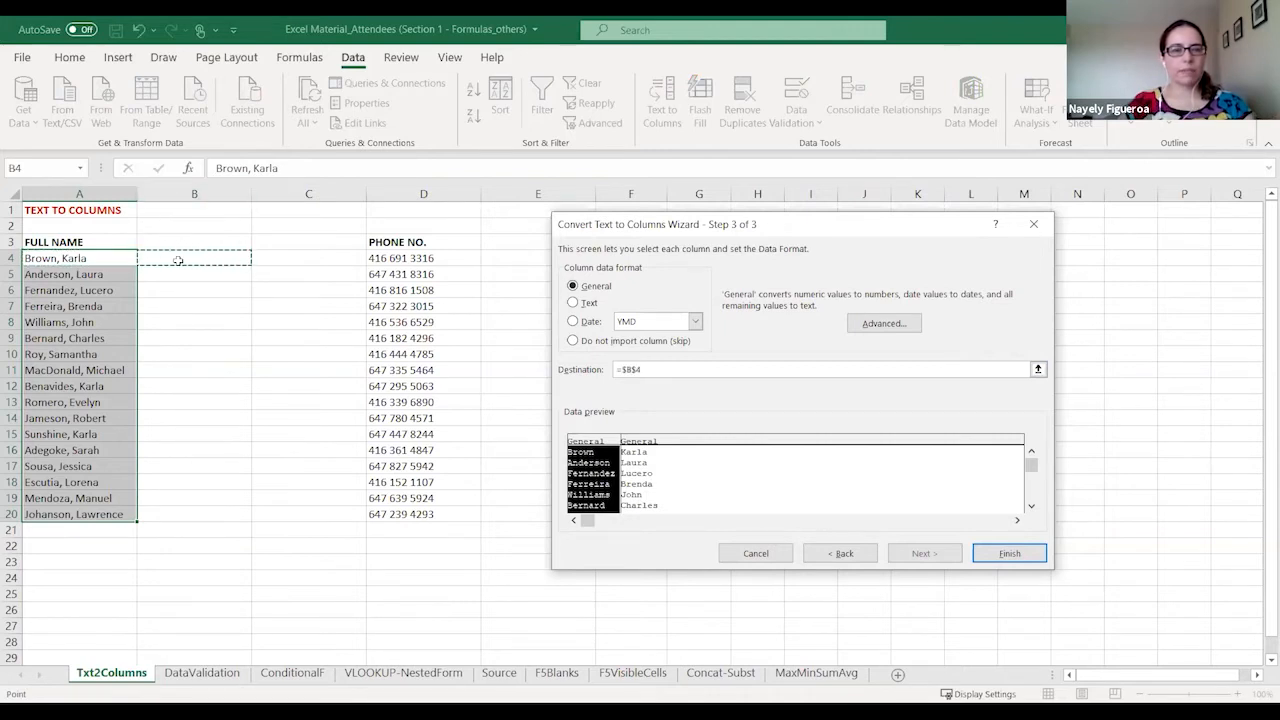
left_click(1010, 556)
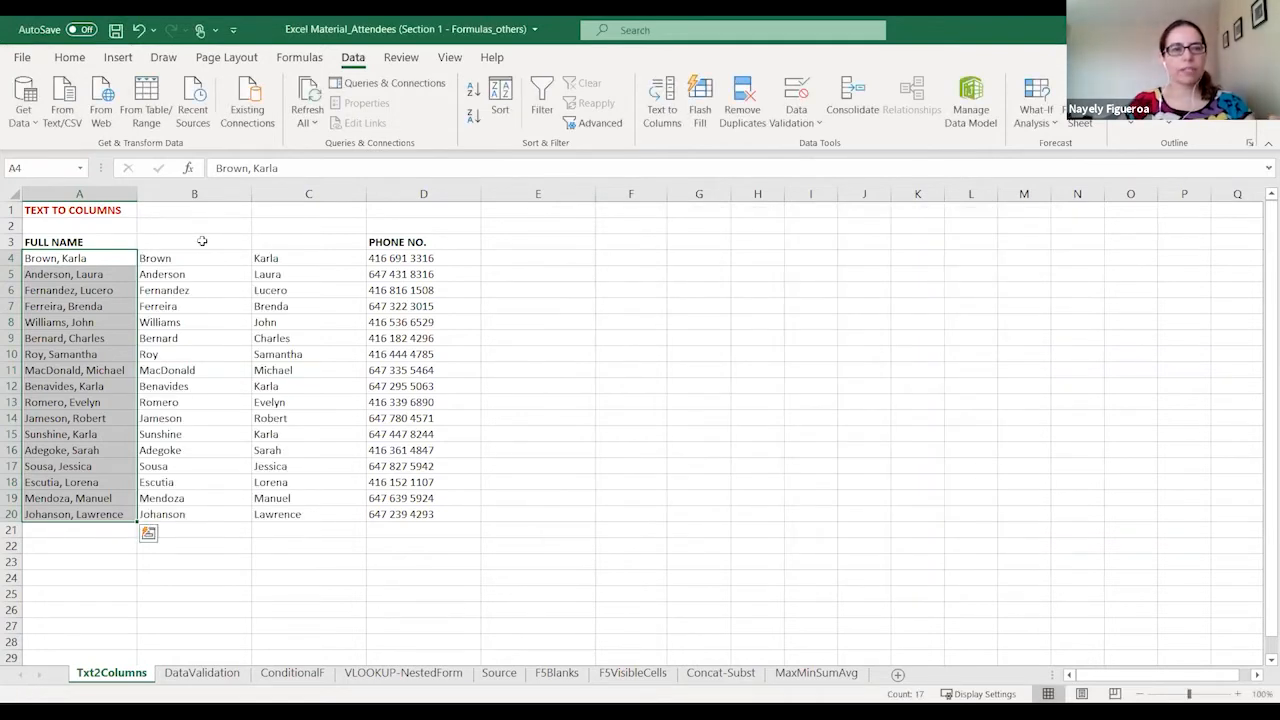
- Enter the headers LAST NAME in B3 and FIRST NAME in C3 above the split names
left_click_drag(104, 241, 104, 506)
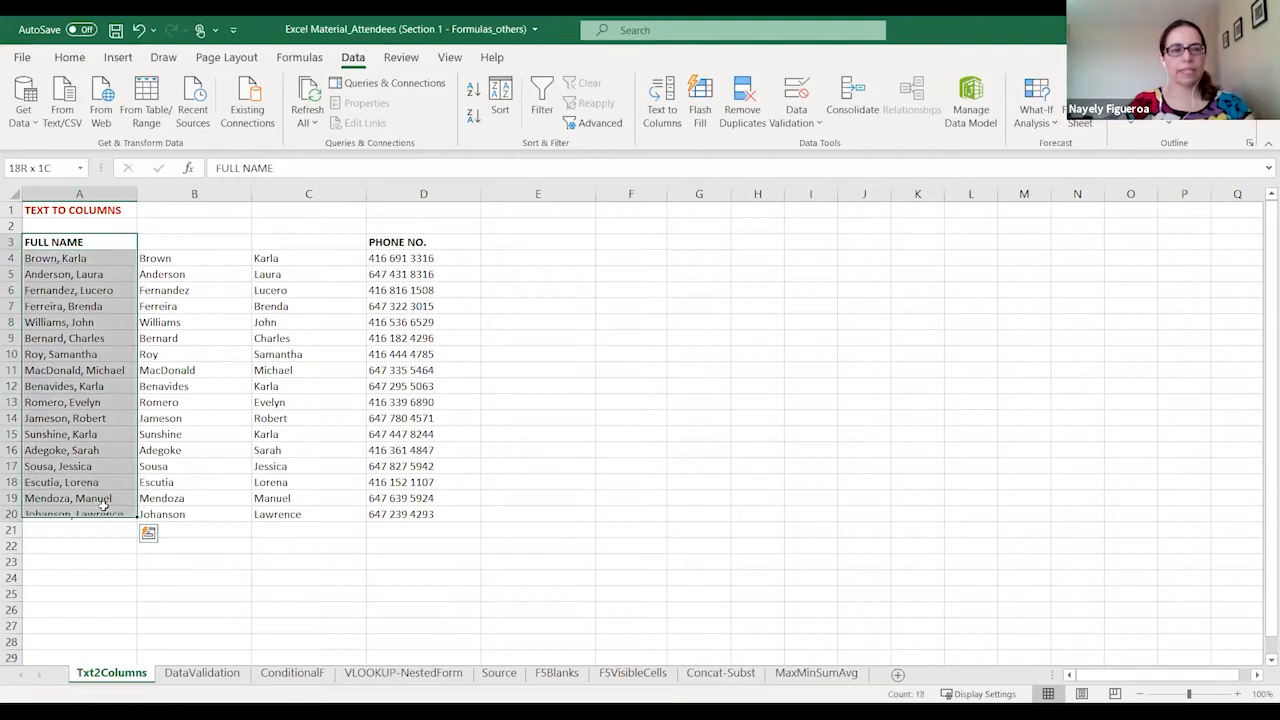
left_click(170, 252)
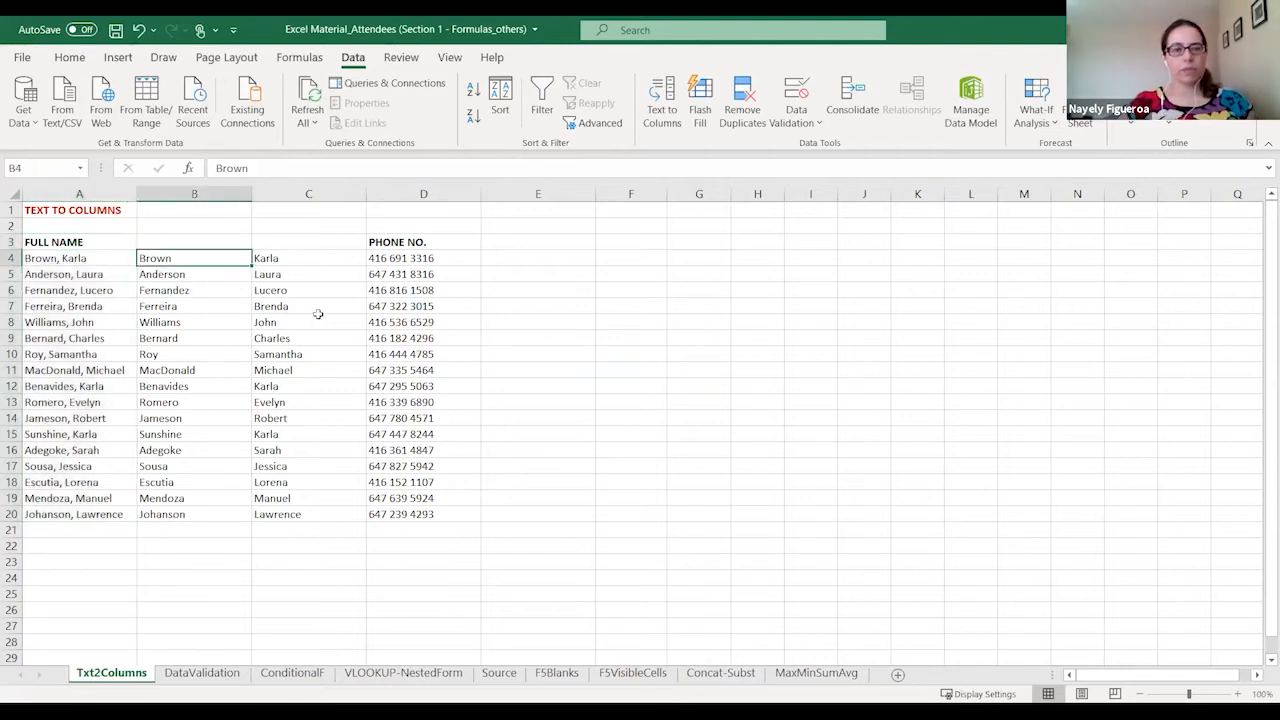
key("Up")
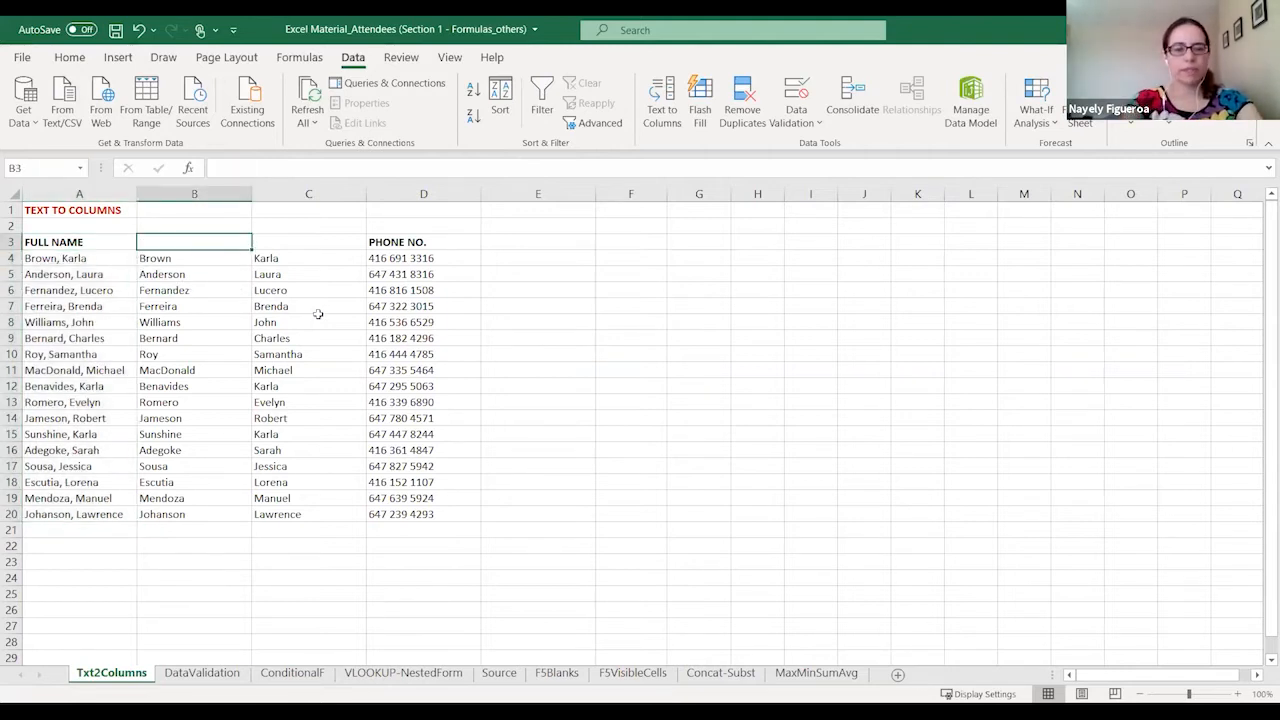
type("LAST NAME")
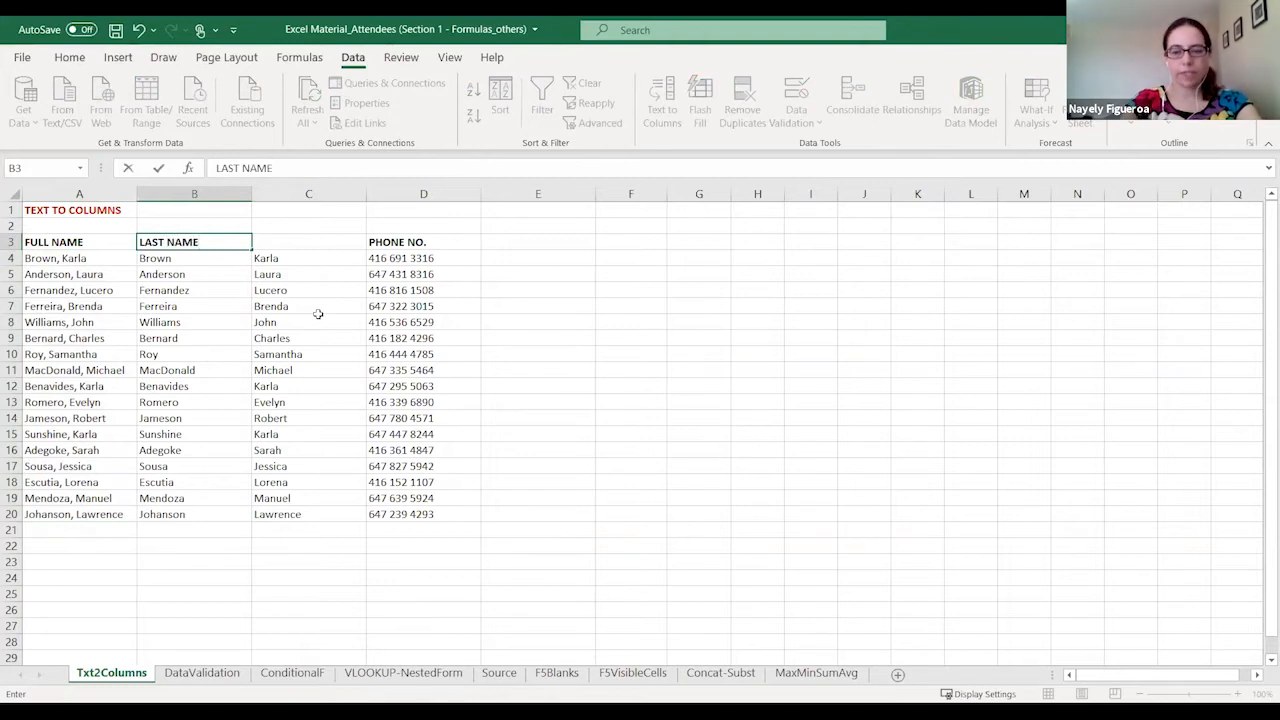
key("Tab")
type("FIRST NAME")
key("Return")
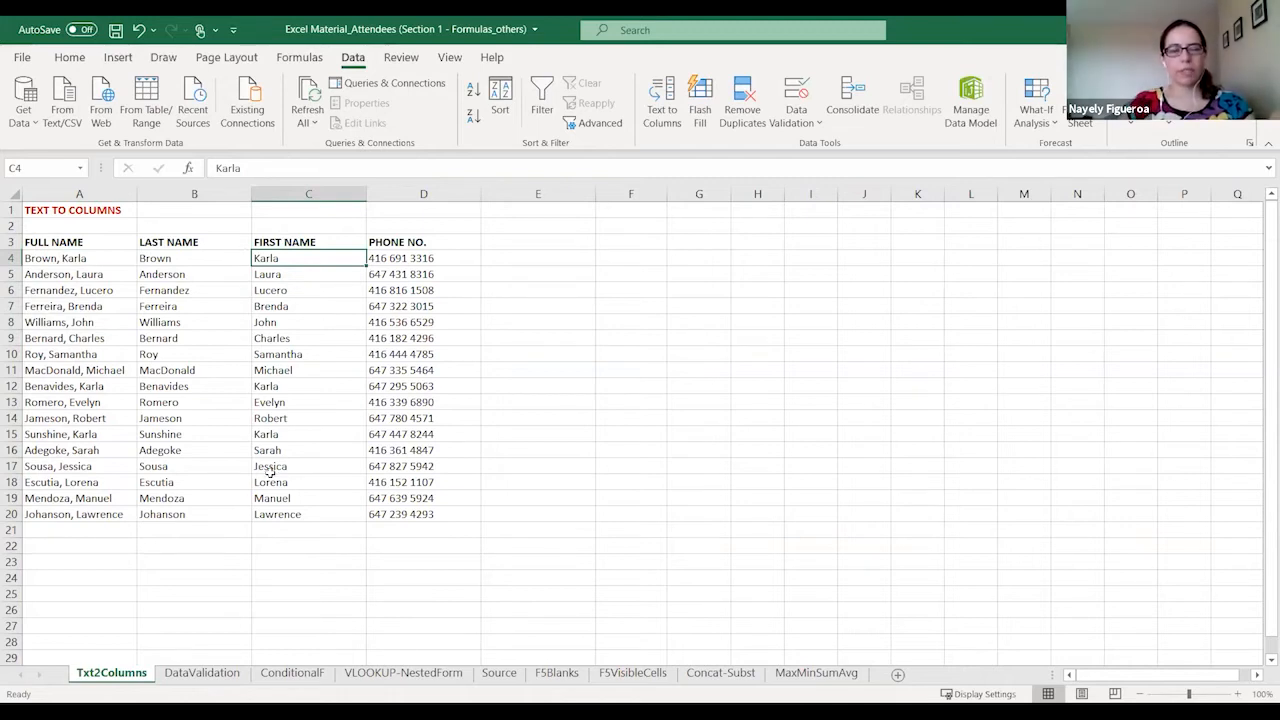
- Start Text to Columns on the phone numbers in D4:D20, using the Fixed width data type
left_click(438, 256)
key("ctrl+shift+Down")
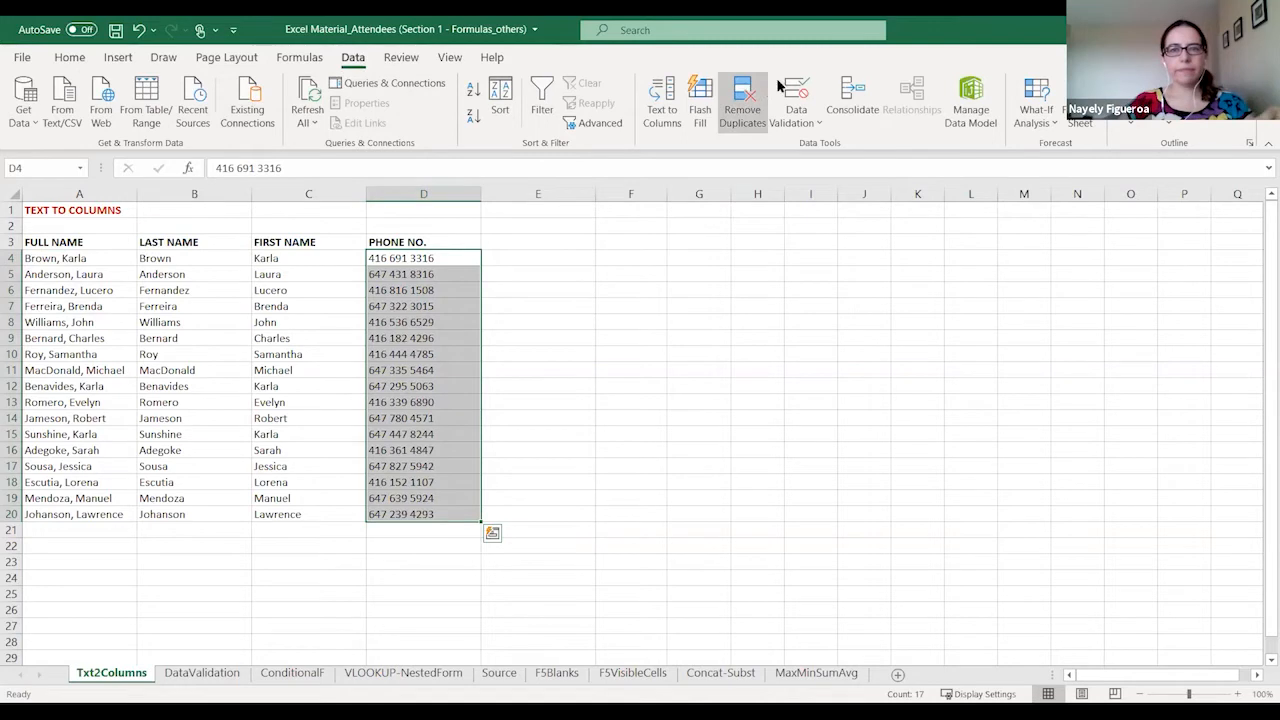
left_click(658, 92)
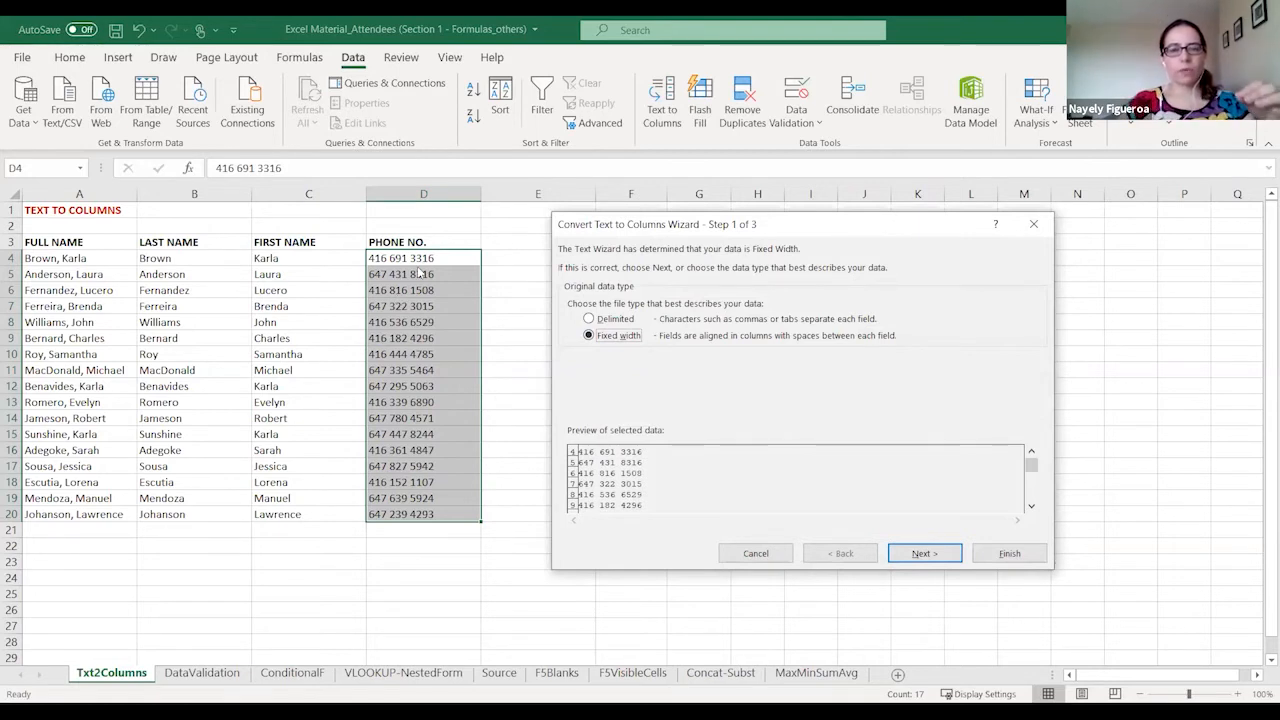
left_click(942, 556)
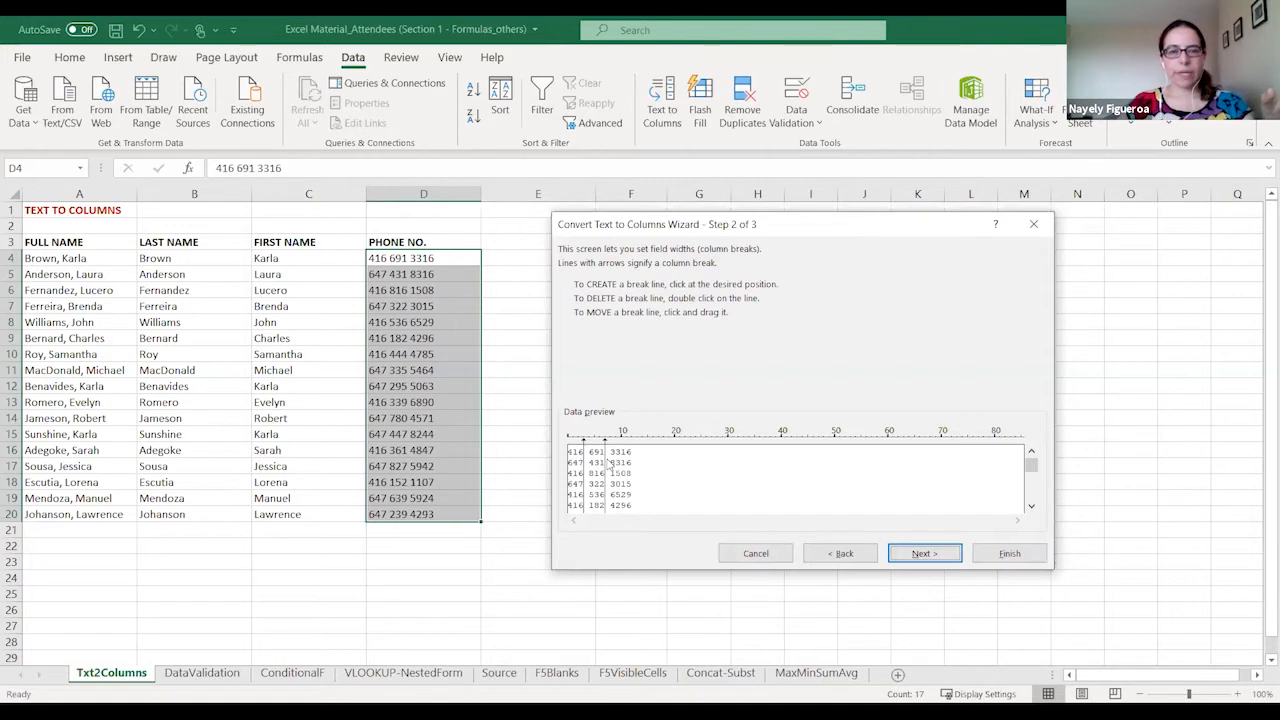
- Remove the second break line so only the area code is split off, and finish the conversion with destination D4
left_click_drag(606, 459, 612, 453)
double_click(611, 457)
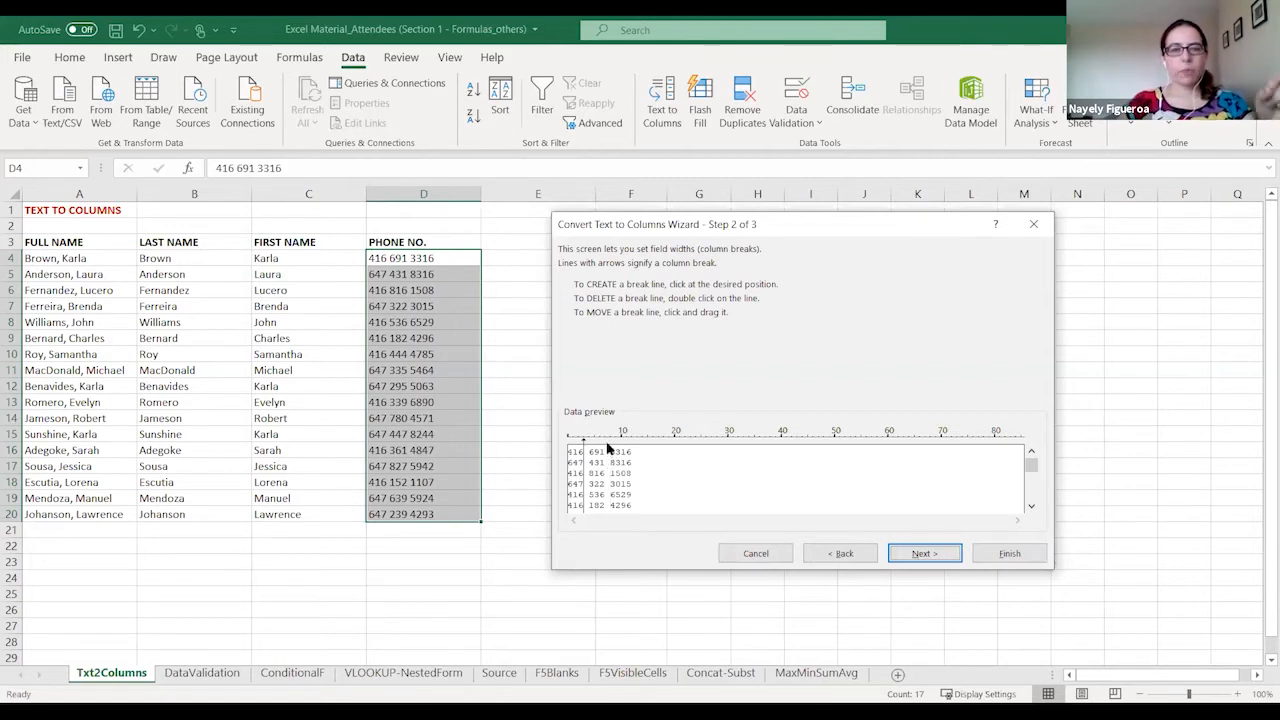
left_click(609, 450)
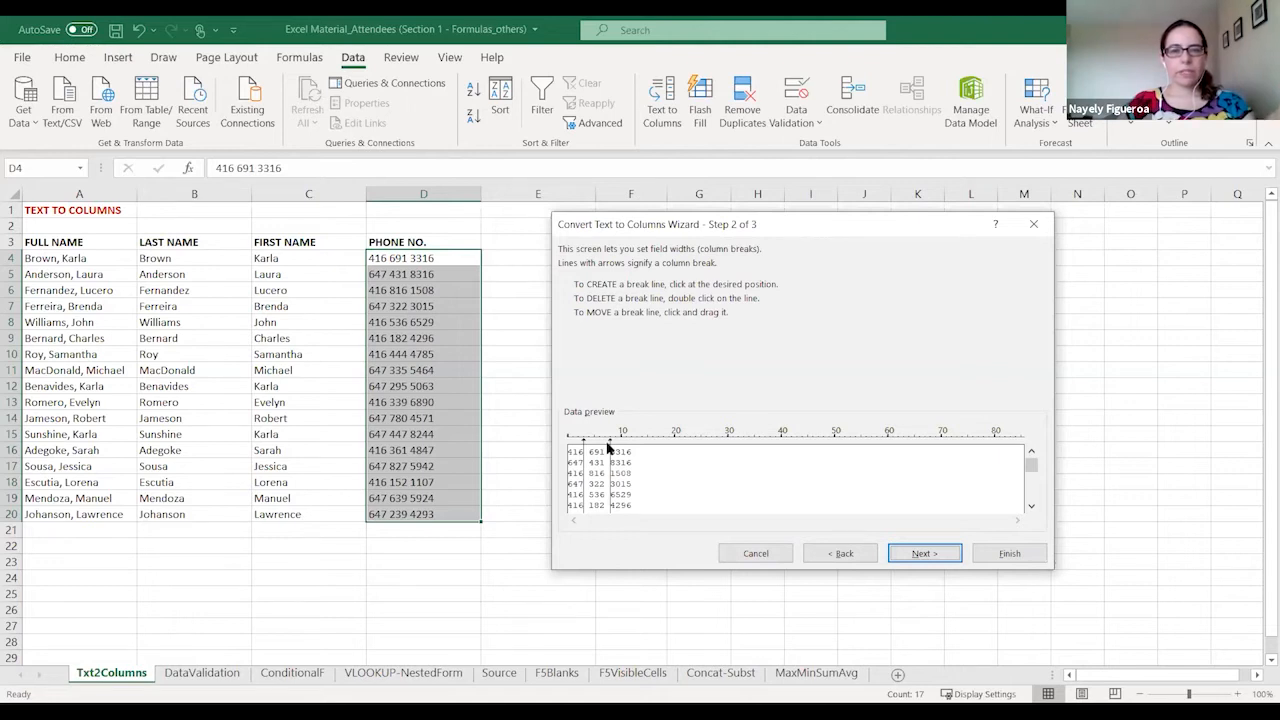
double_click(610, 448)
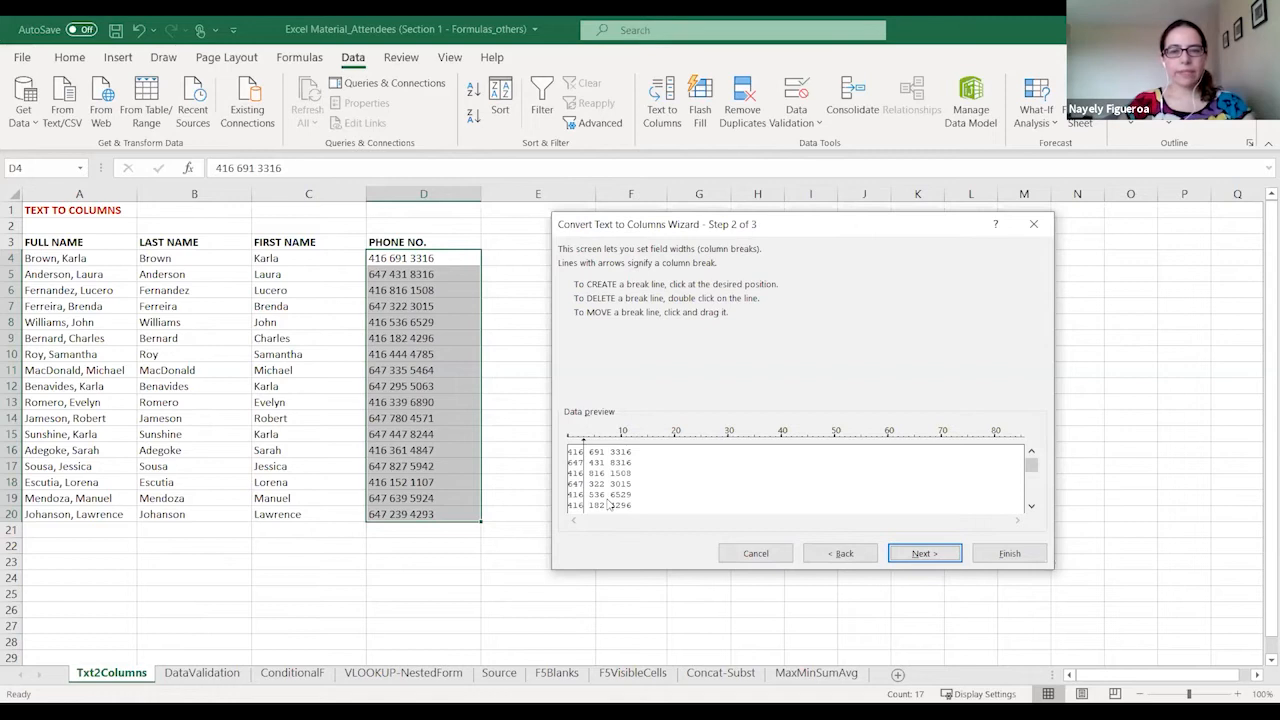
left_click(918, 554)
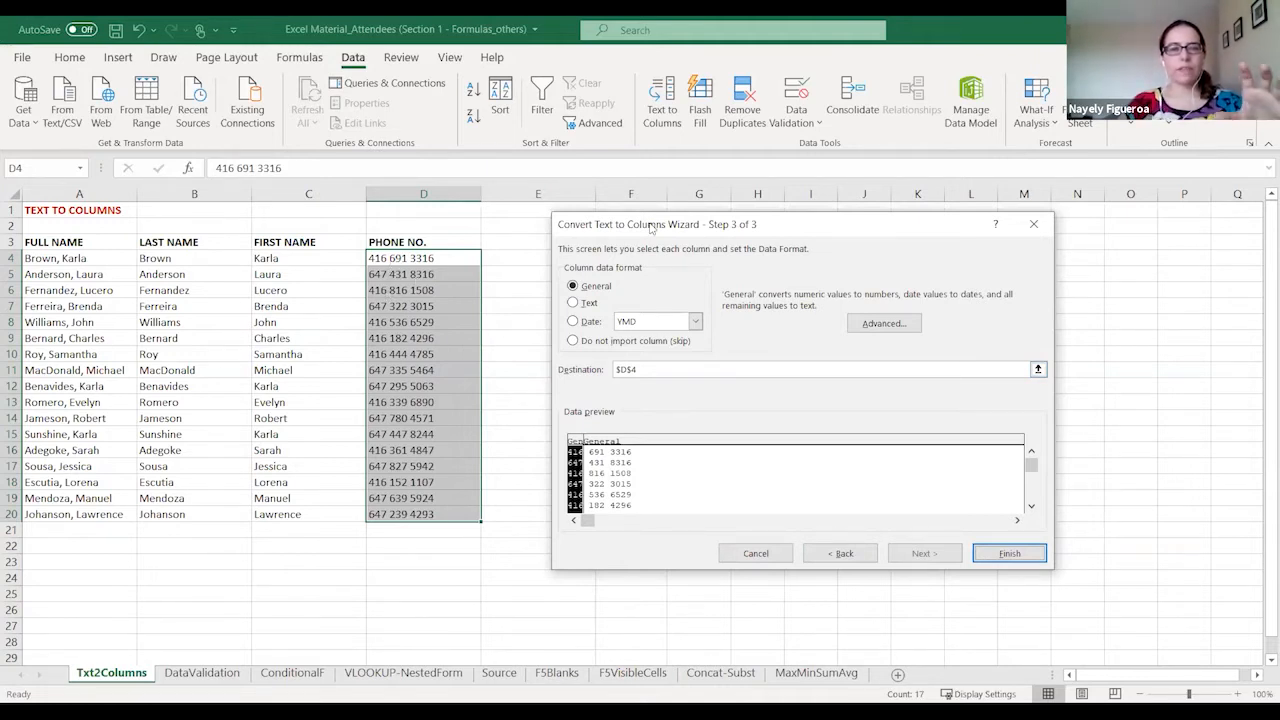
left_click_drag(651, 228, 764, 240)
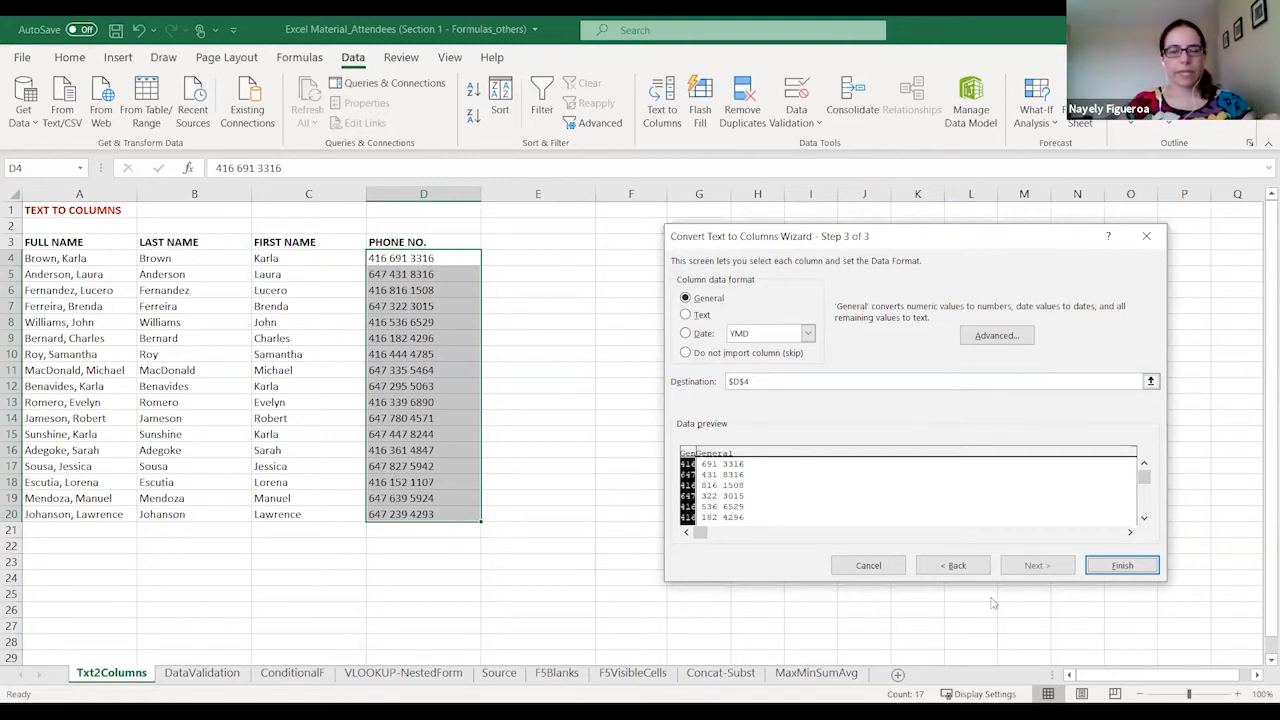
left_click(1120, 566)
- Replace the header in D3 with AREA CODE and enter PHONE NUMBER as the header in E3
left_click(452, 242)
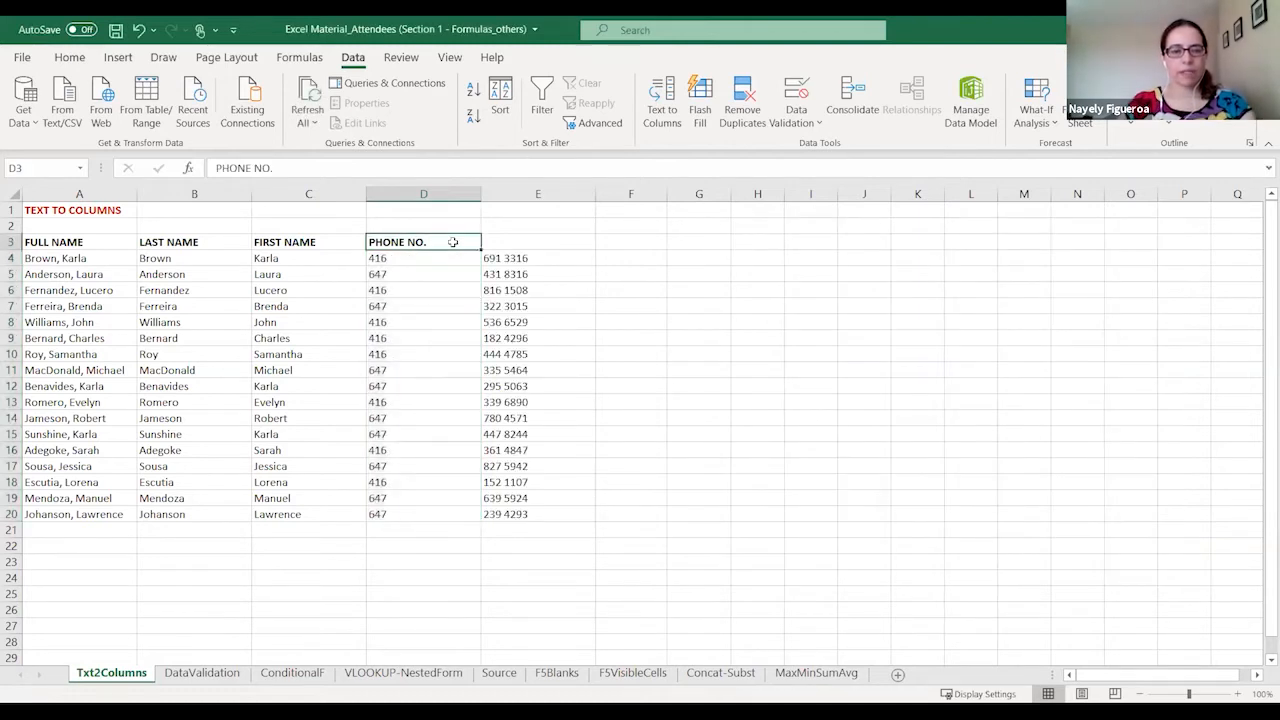
type("Area")
key("BackSpace")
key("BackSpace")
key("BackSpace")
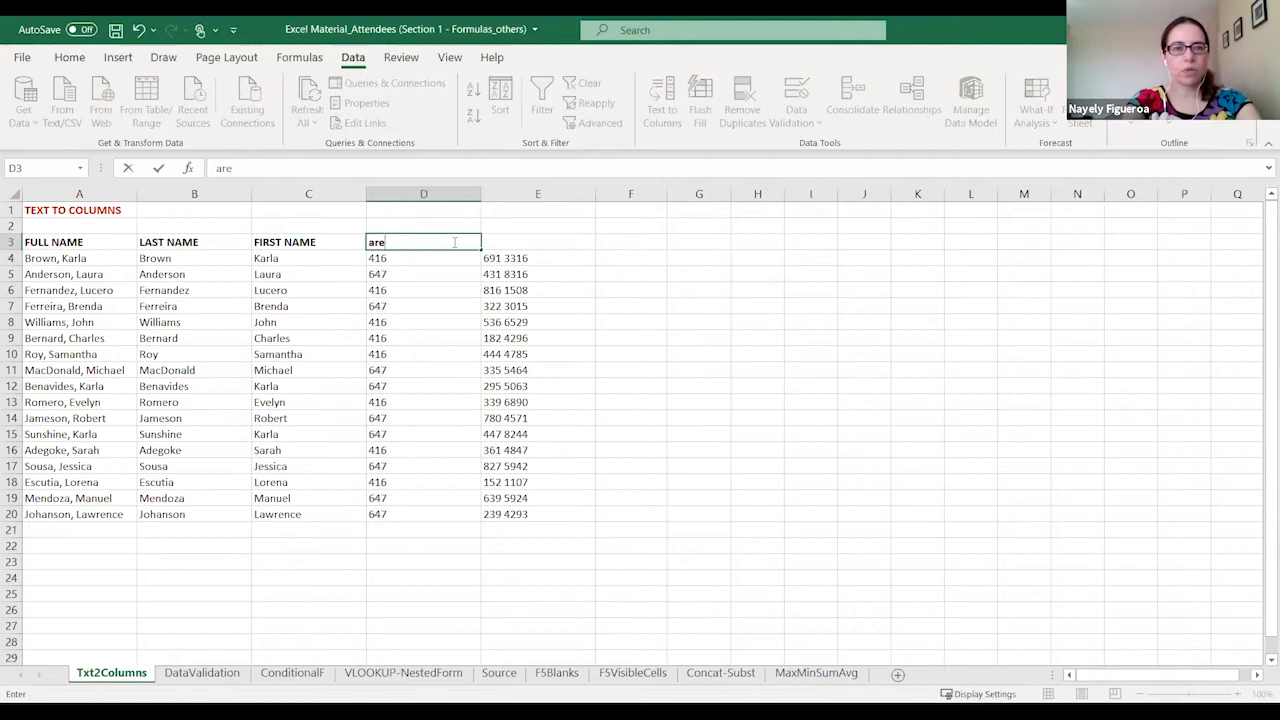
type("REA CODE")
key("Tab")
type("PHONE NUMBER")
key("Return")
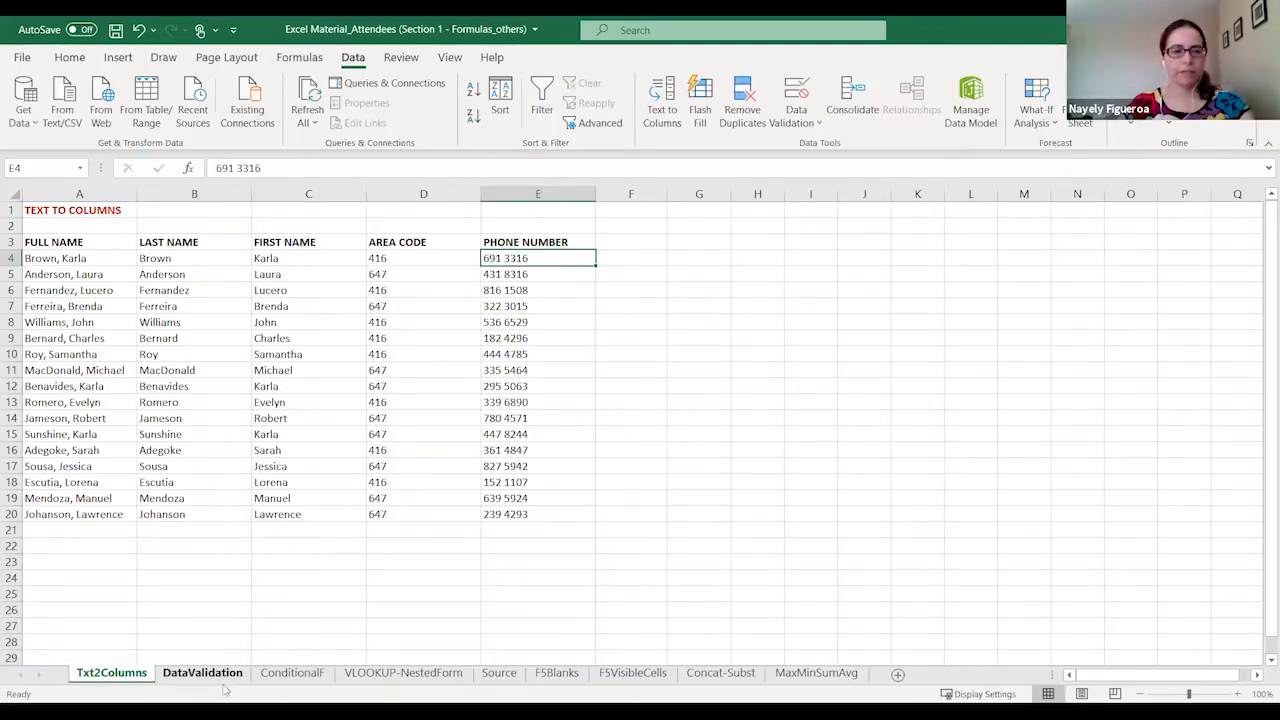
- Open the DataValidation sheet and examine the Full name column and the manually entered statuses
left_click(222, 676)
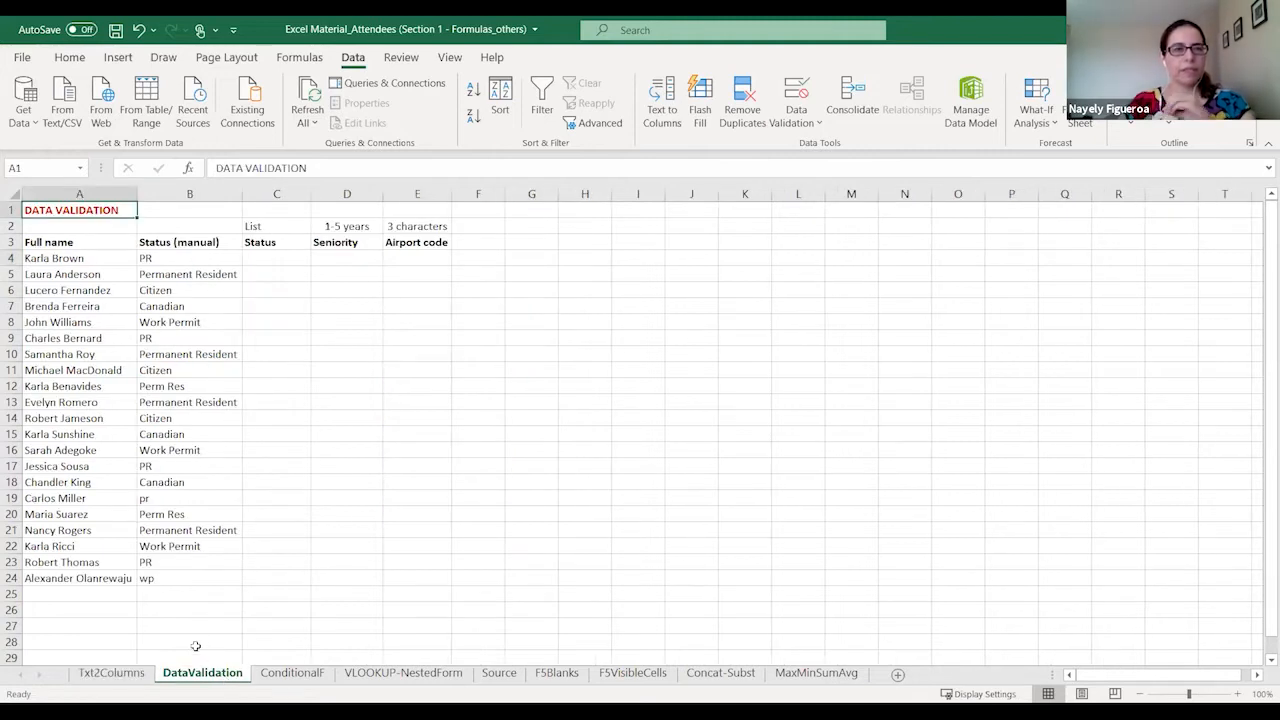
left_click(85, 243)
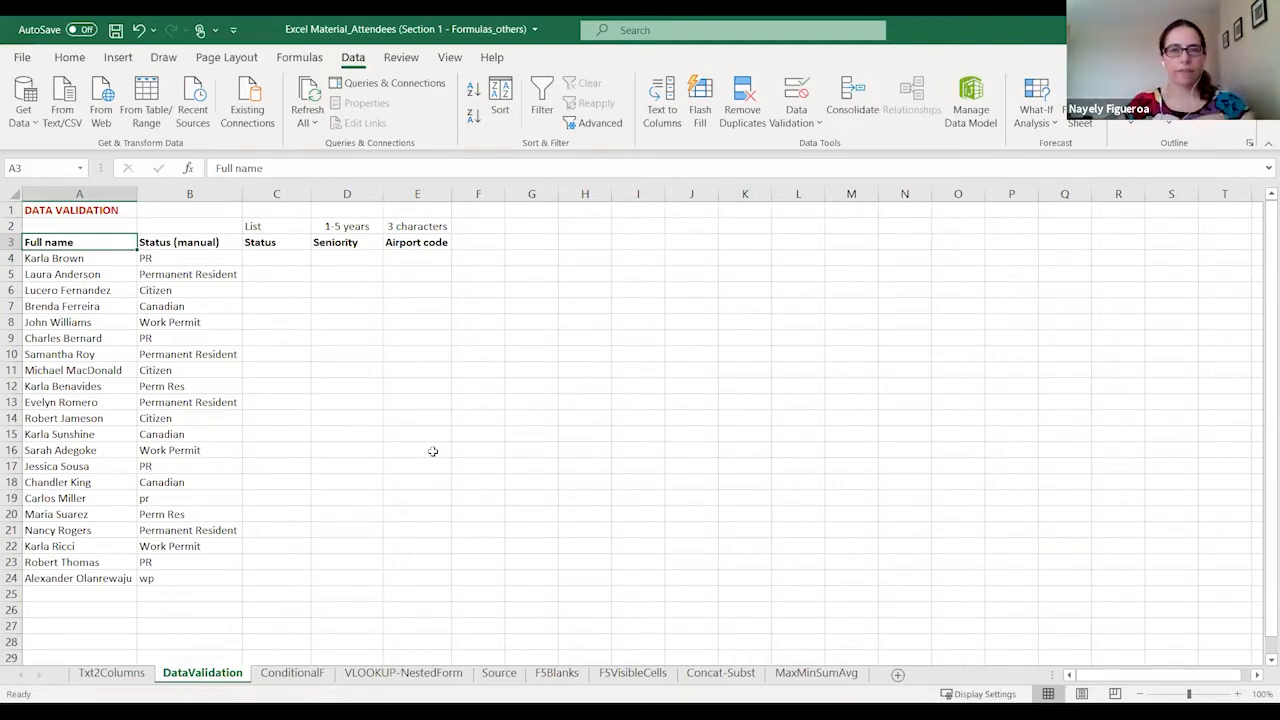
left_click(103, 259)
left_click_drag(103, 259, 116, 578)
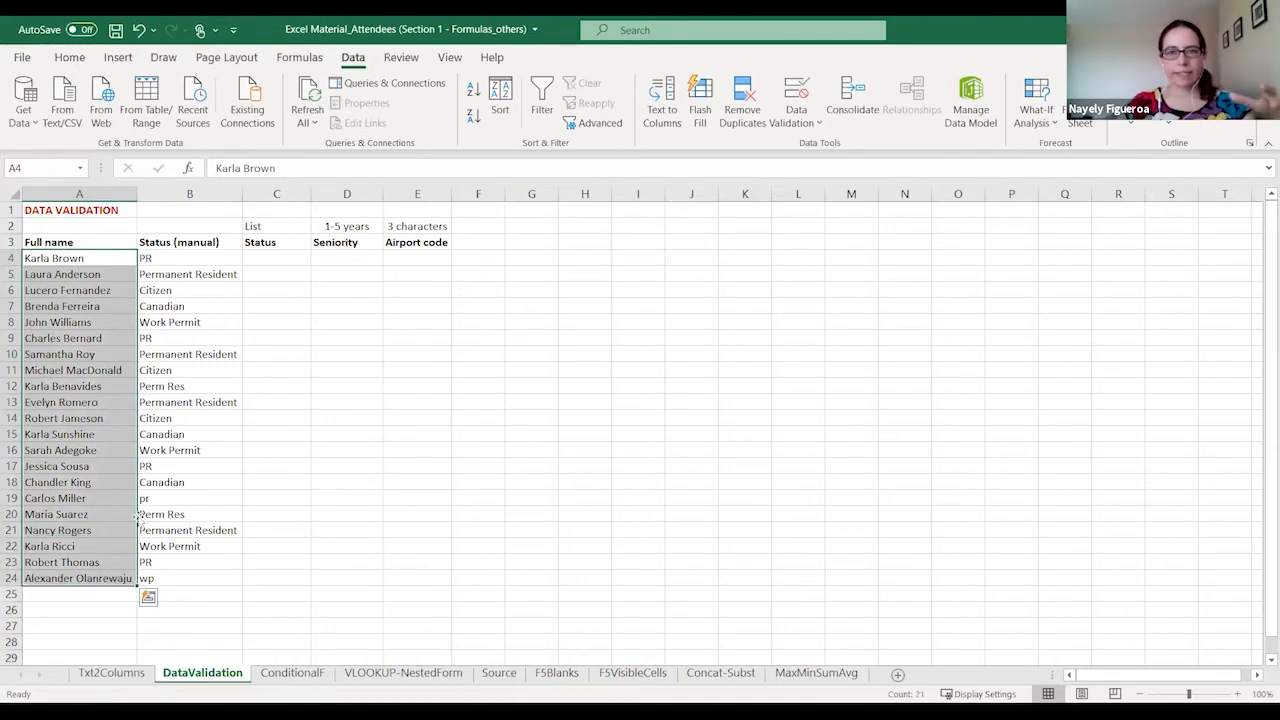
left_click(193, 258)
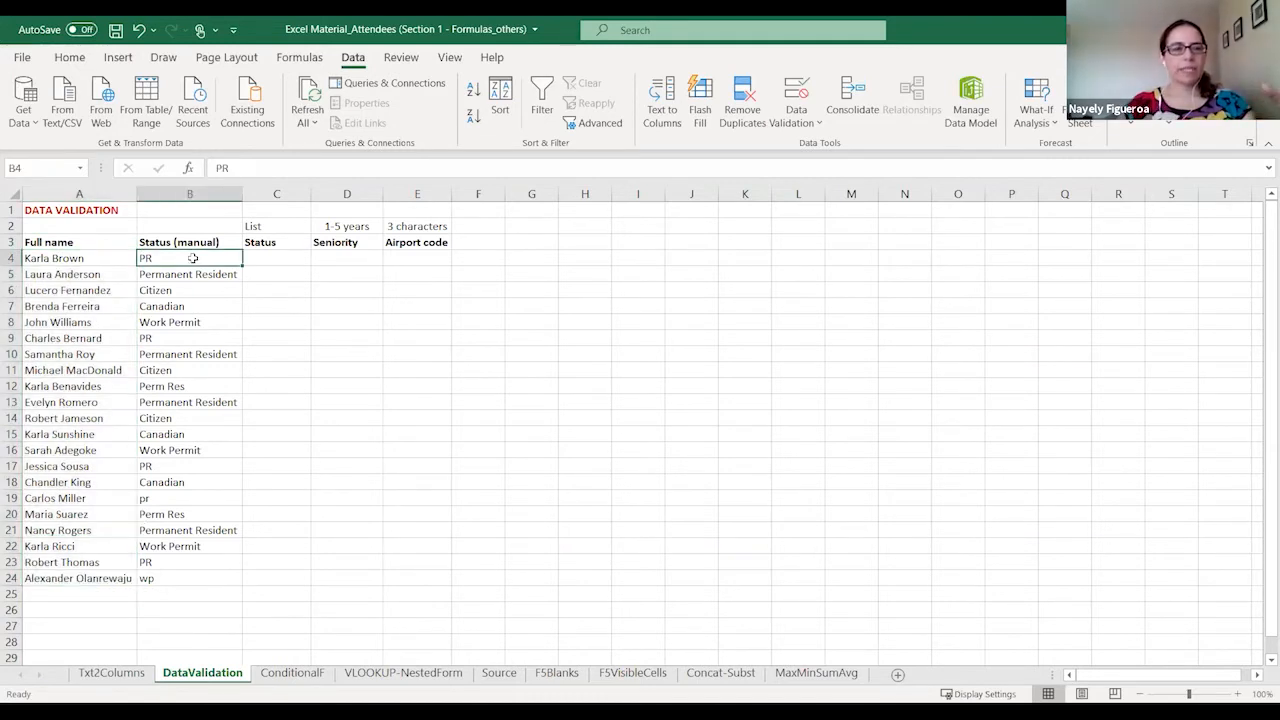
- Examine the differing wording of the manual statuses in B4:B24 and the empty Status column beside them
left_click(205, 273)
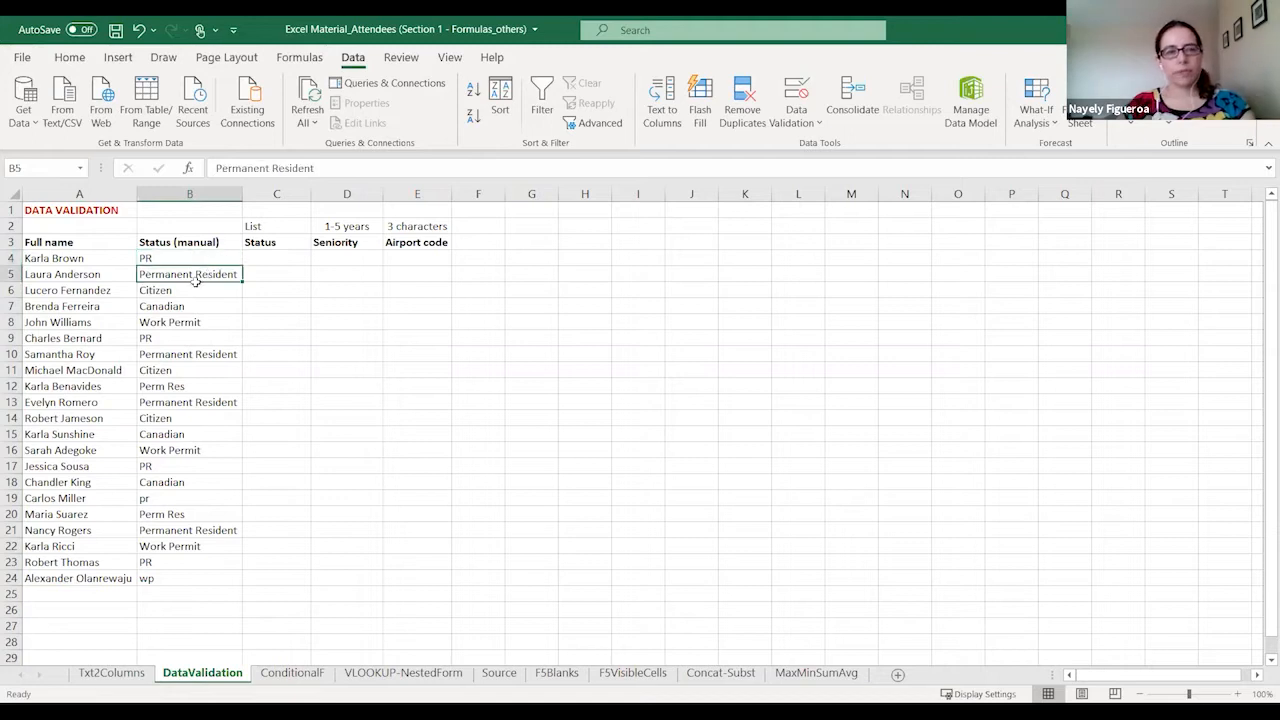
left_click(173, 289)
left_click(183, 306)
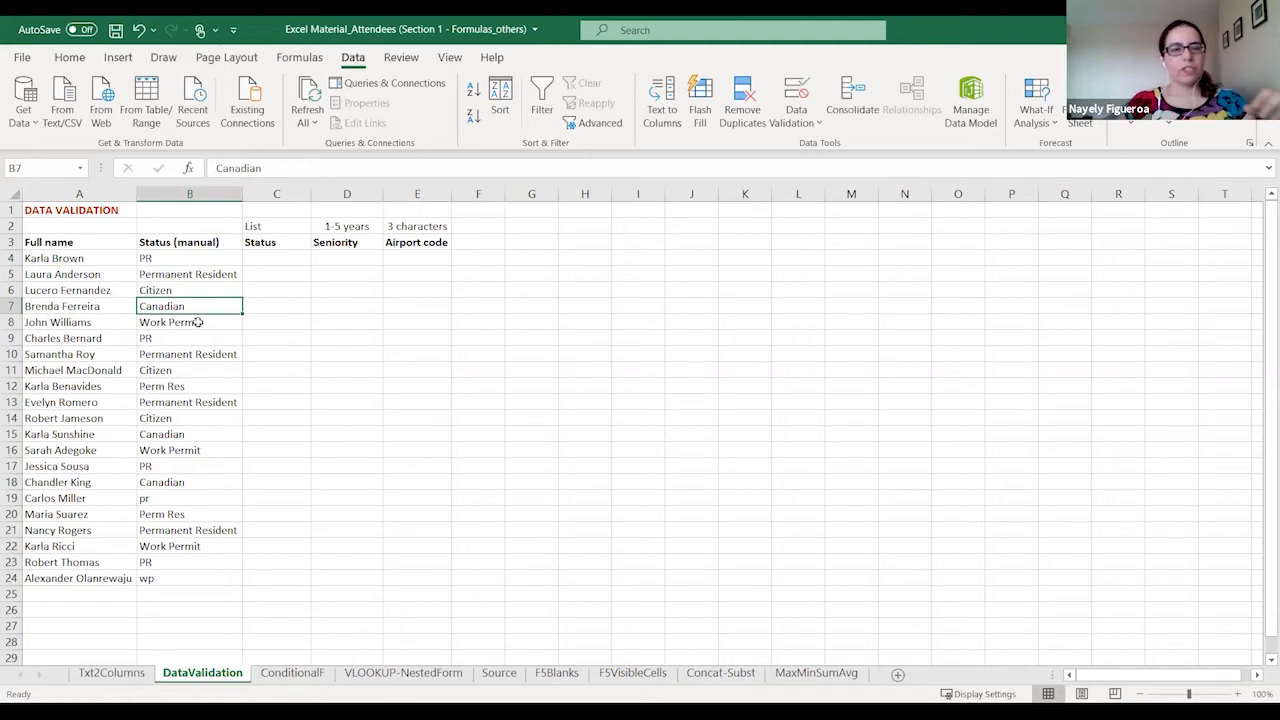
left_click_drag(197, 260, 209, 579)
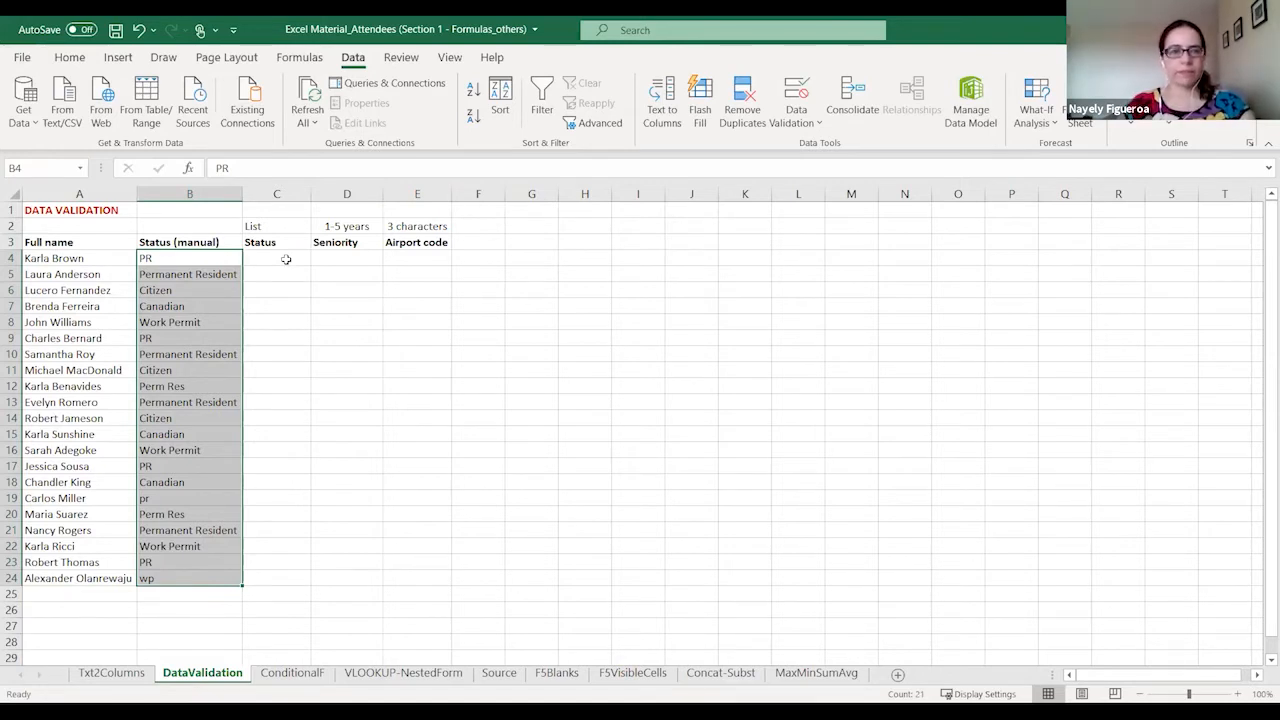
left_click(222, 277)
left_click(215, 292)
left_click(211, 306)
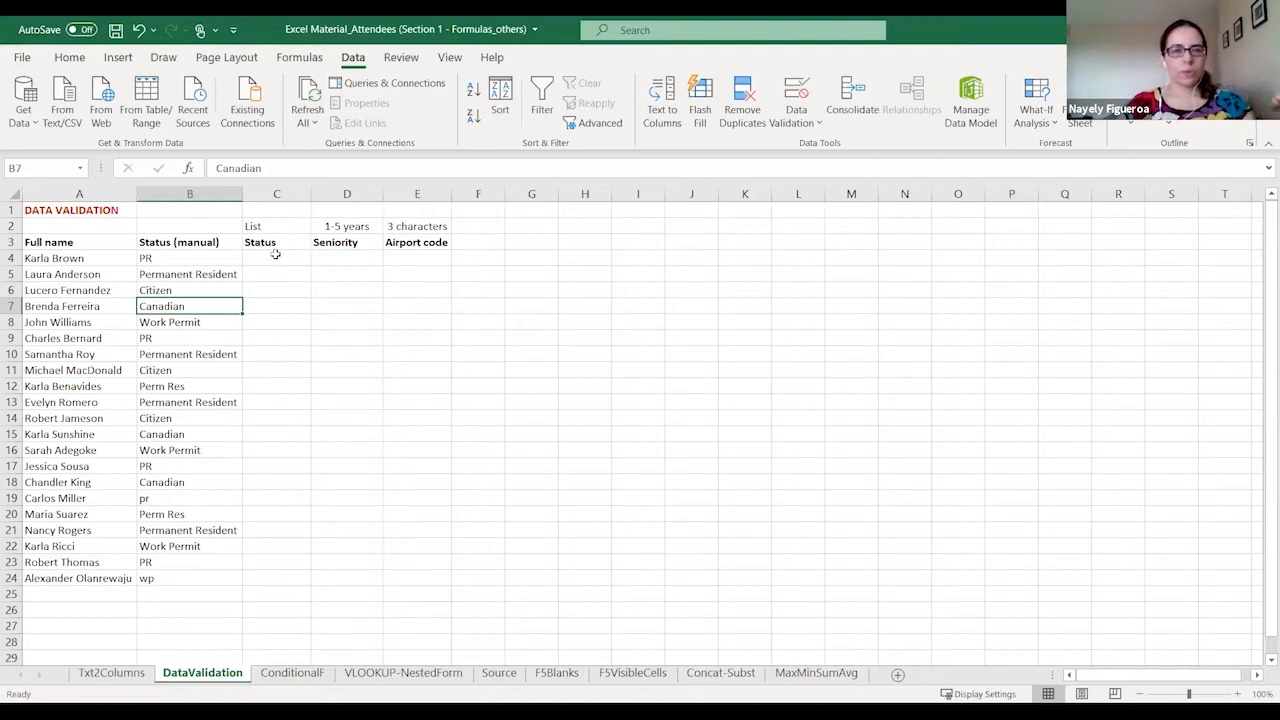
left_click_drag(275, 255, 278, 358)
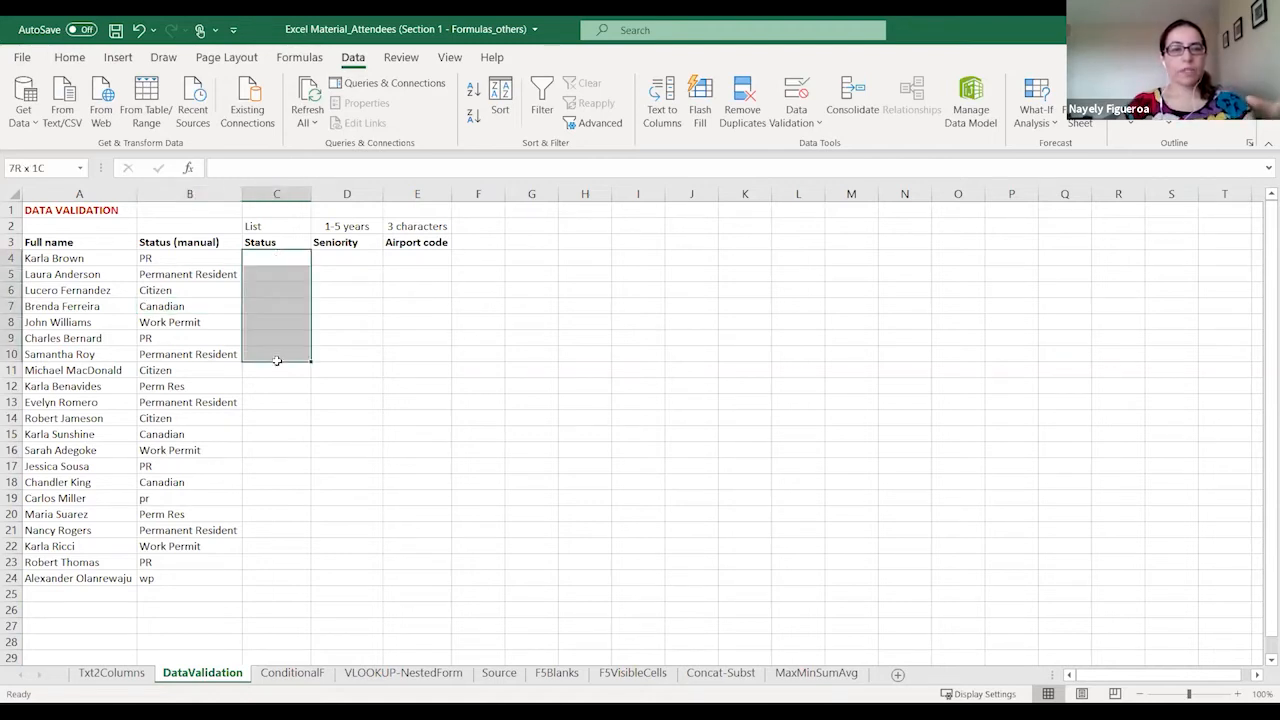
- Add a new worksheet after DataValidation and name it list
right_click(240, 676)
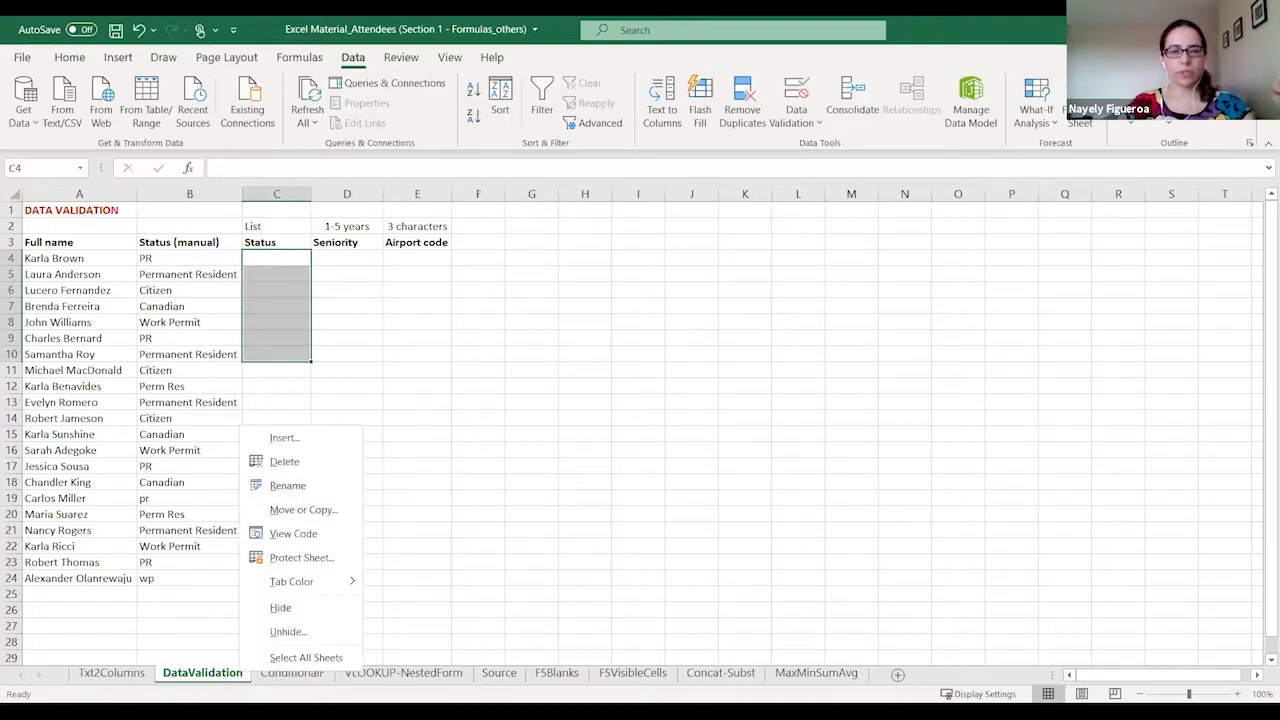
key("Escape")
left_click(898, 677)
type("k")
key("BackSpace")
type("list")
key("Return")
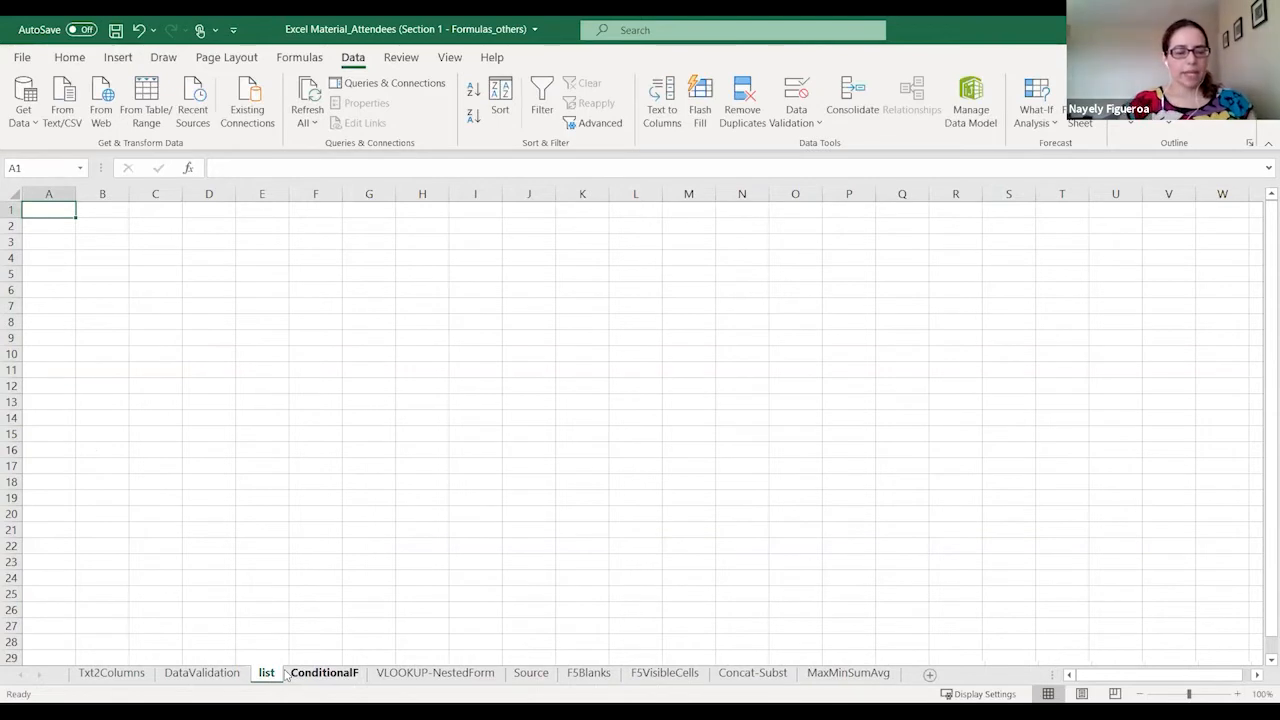
- On the list sheet, enter the header Status in A1 and the options Permanent Resident, Citizen and Work permit in A2:A4
type("Status")
key("Return")
type("Per")
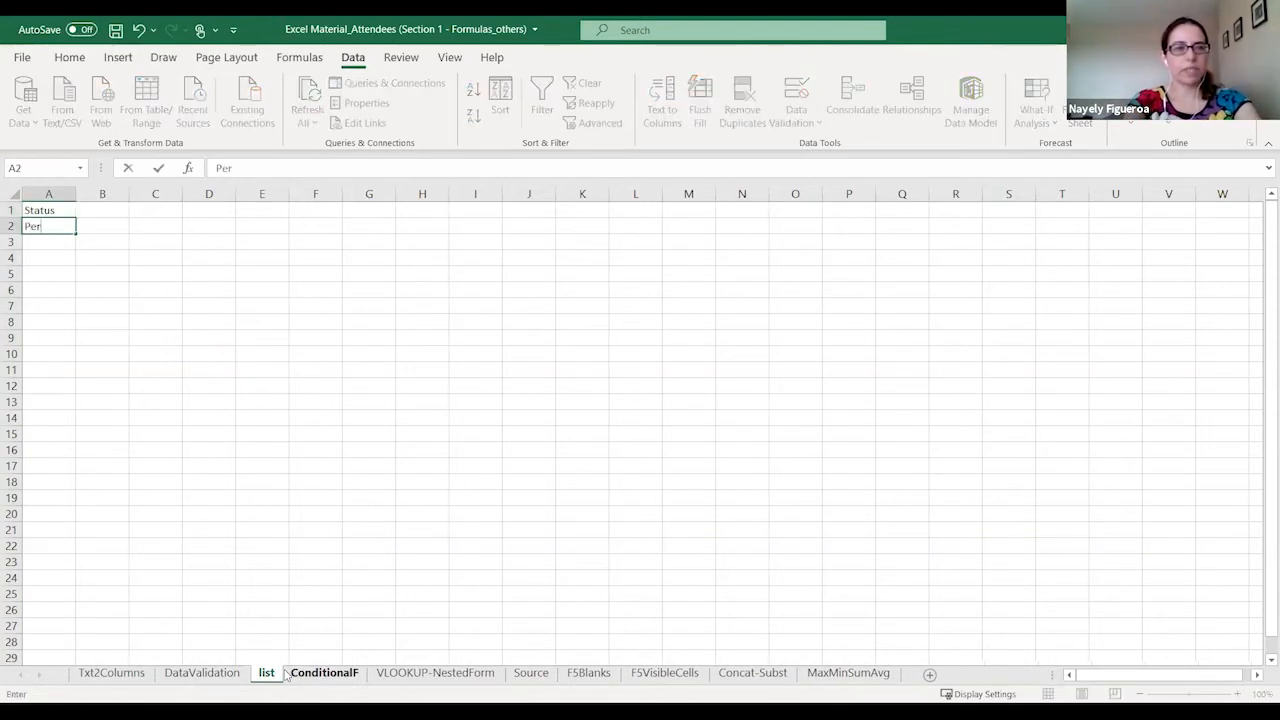
type("manent Resident")
key("Return")
type("Citizen")
key("Return")
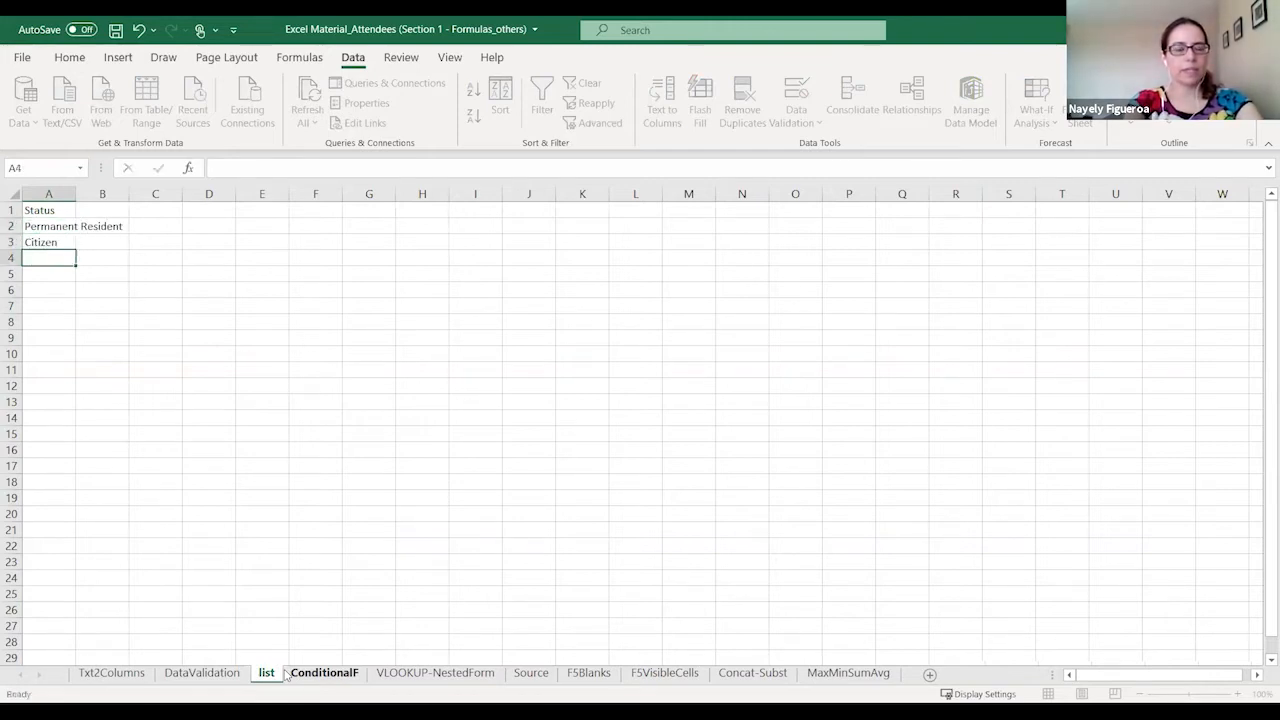
type("Work permit")
key("Return")
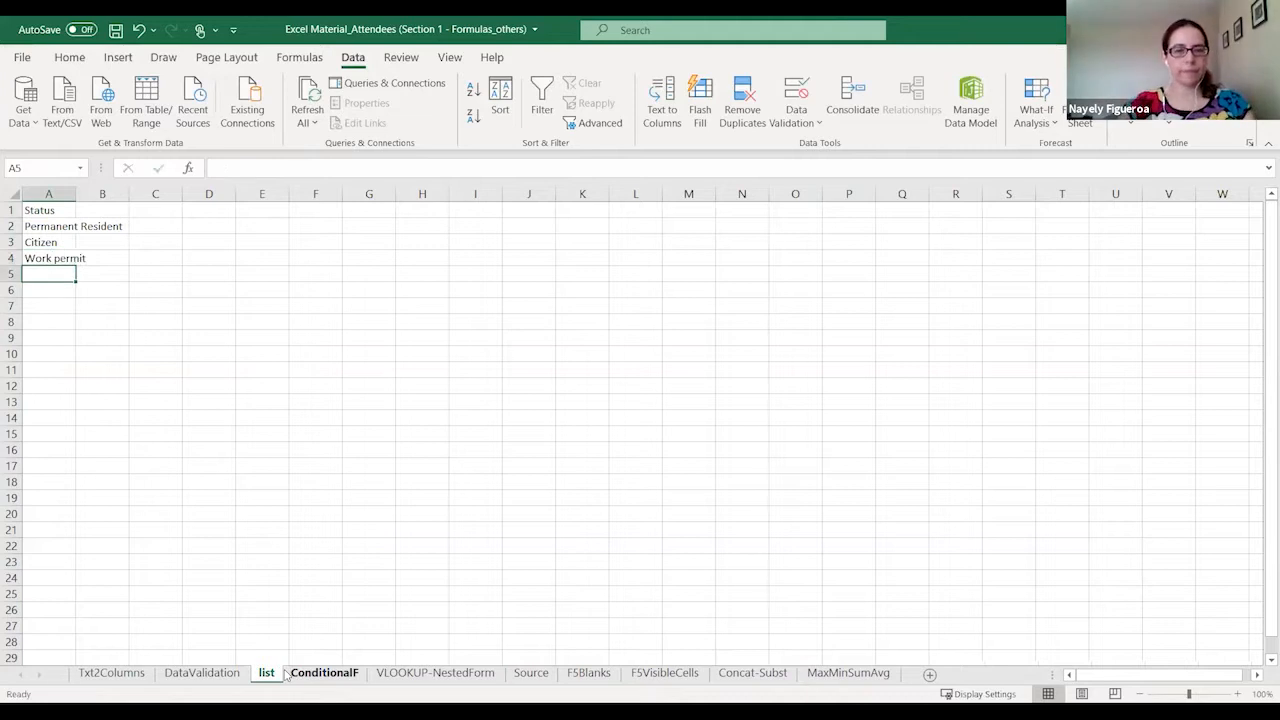
- Start Data Validation for C4:C24 on the DataValidation sheet and set the allowed type to List
left_click(229, 676)
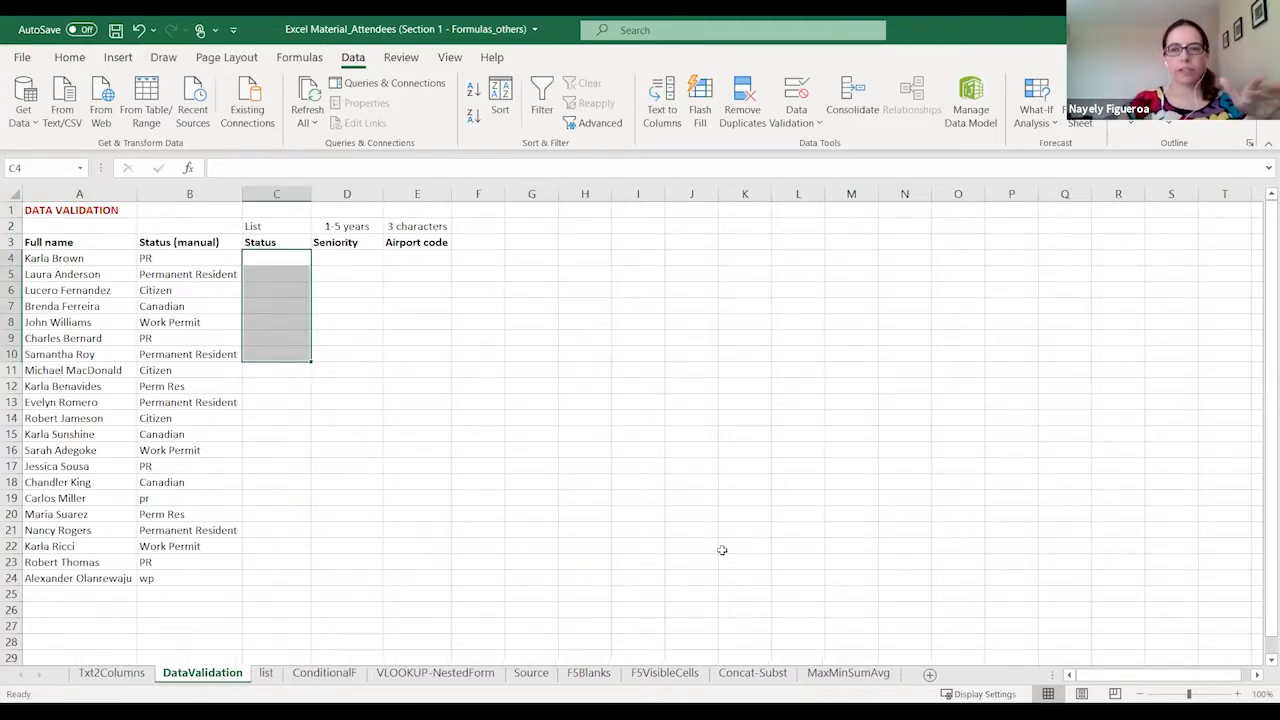
left_click(294, 260)
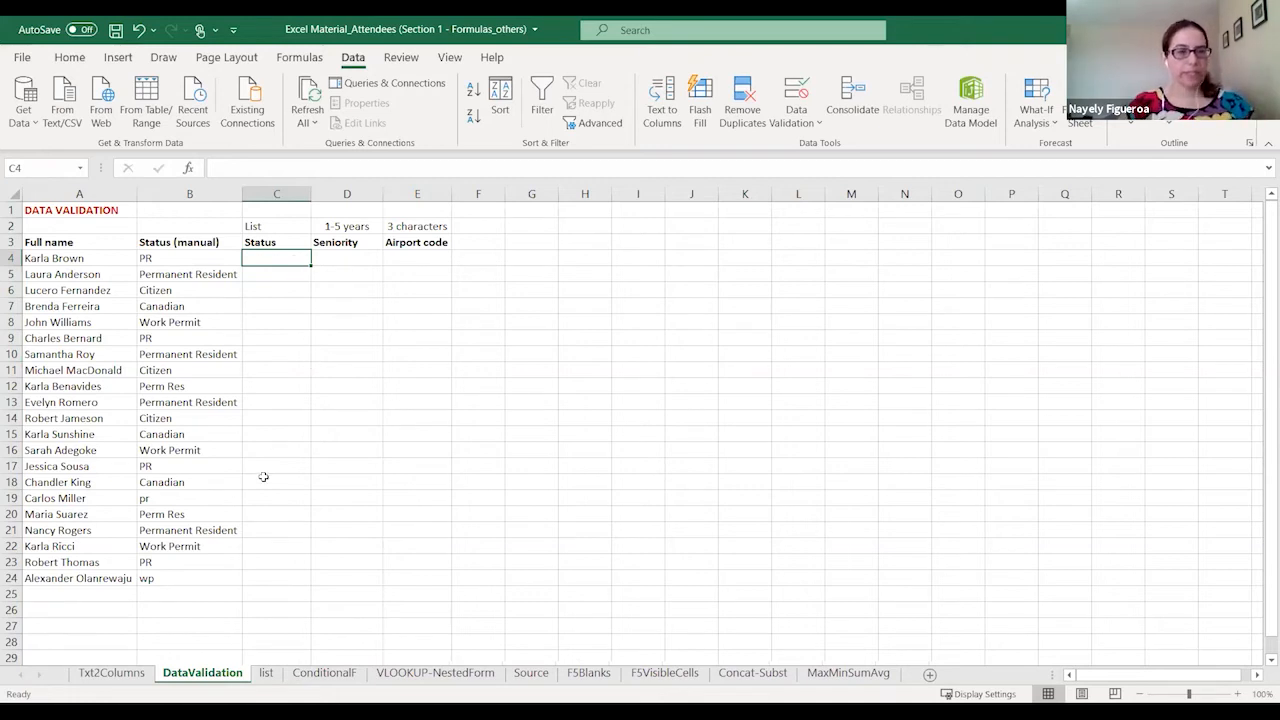
left_click(272, 578, "shift")
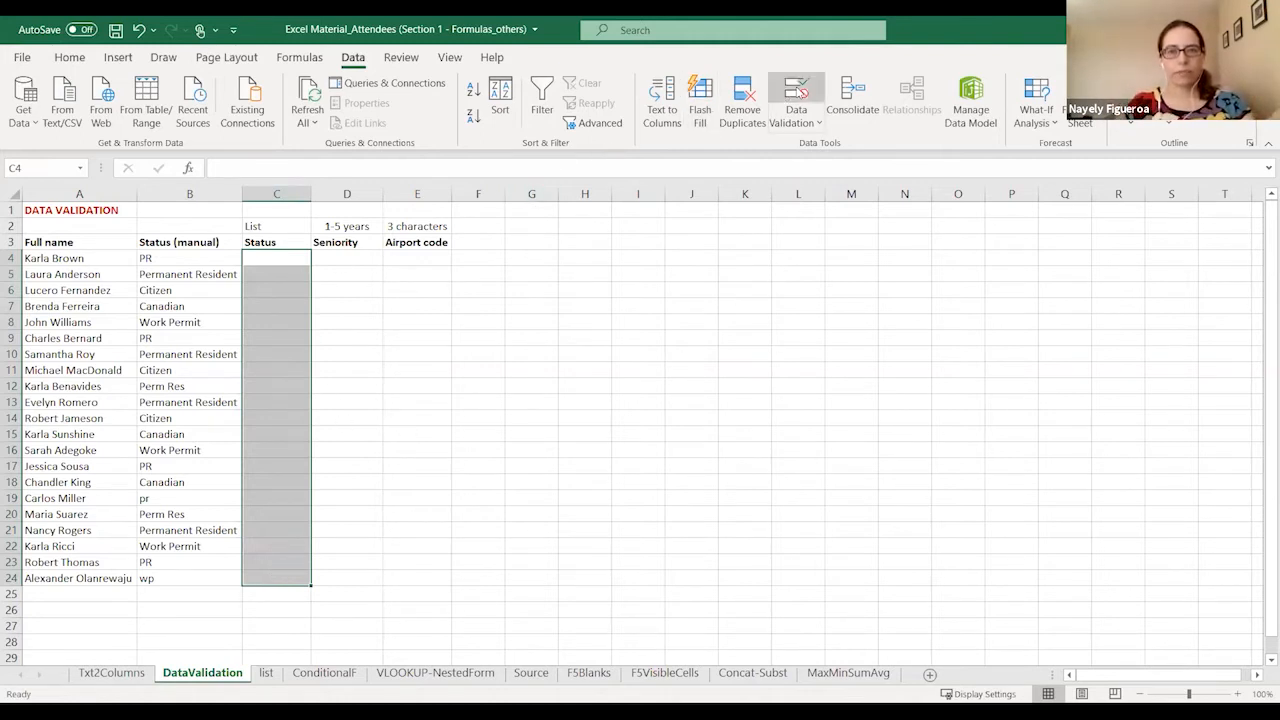
left_click(801, 92)
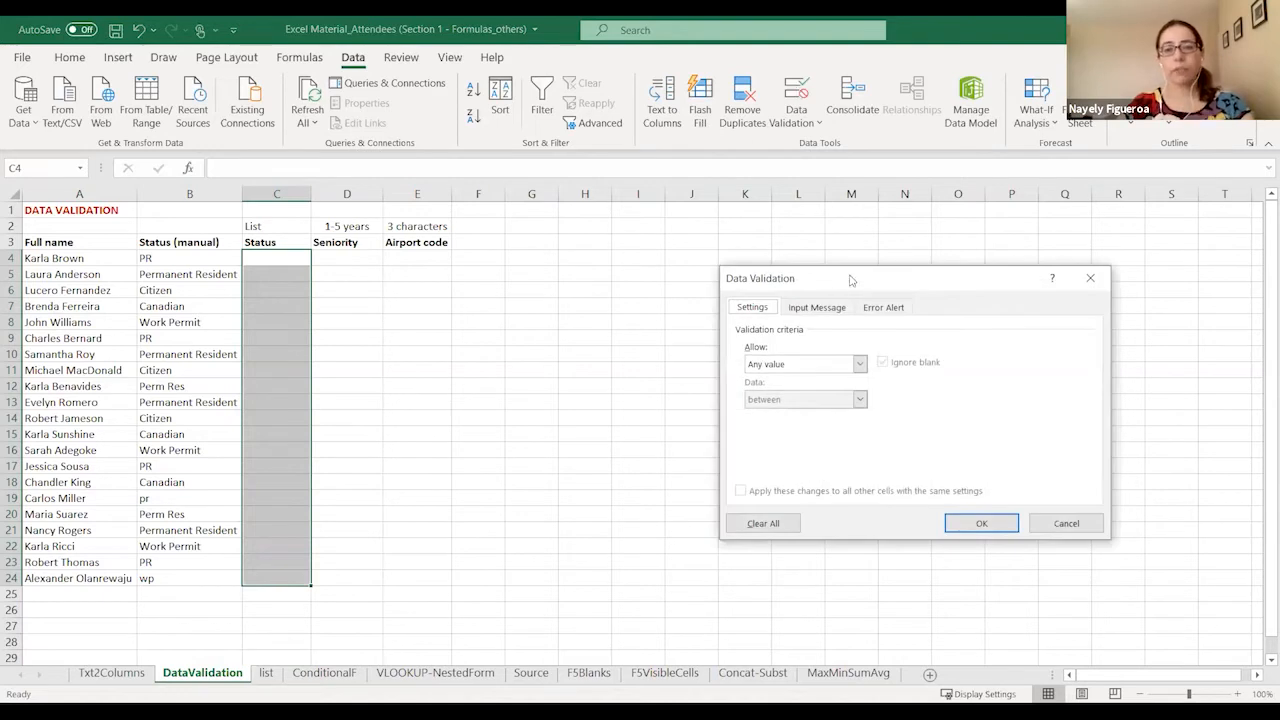
left_click_drag(851, 280, 709, 284)
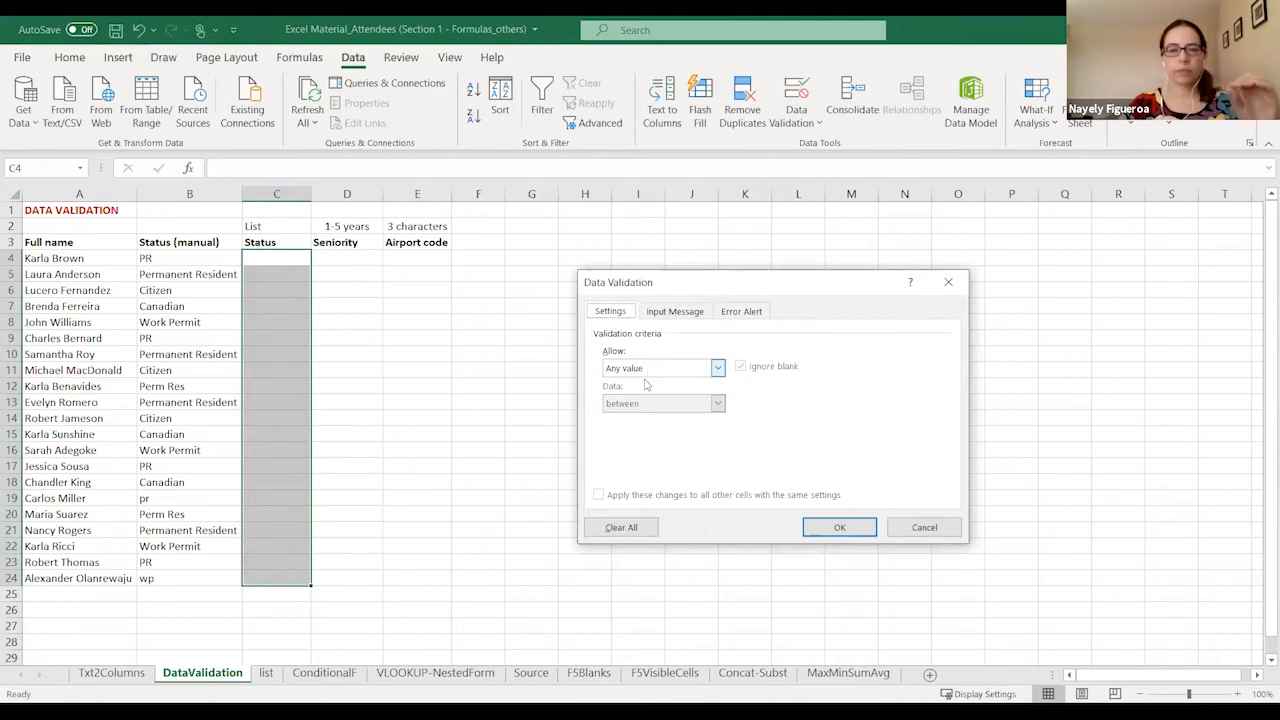
left_click(650, 369)
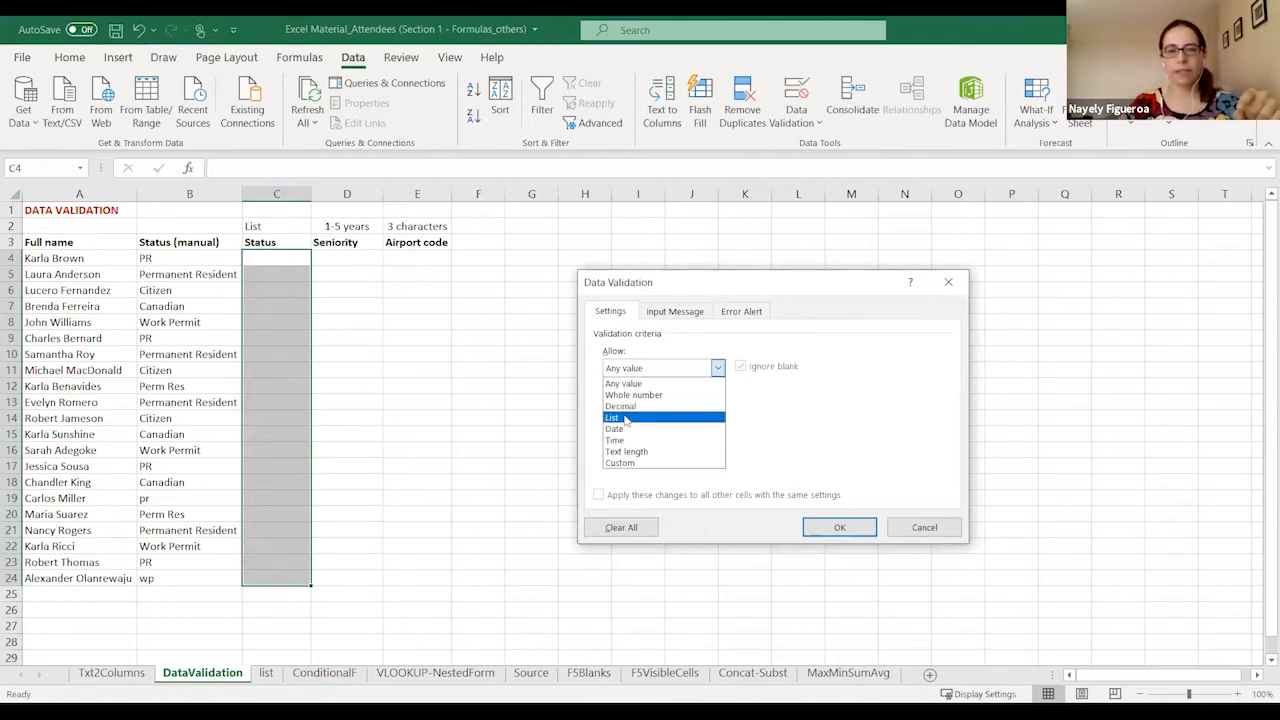
left_click(625, 419)
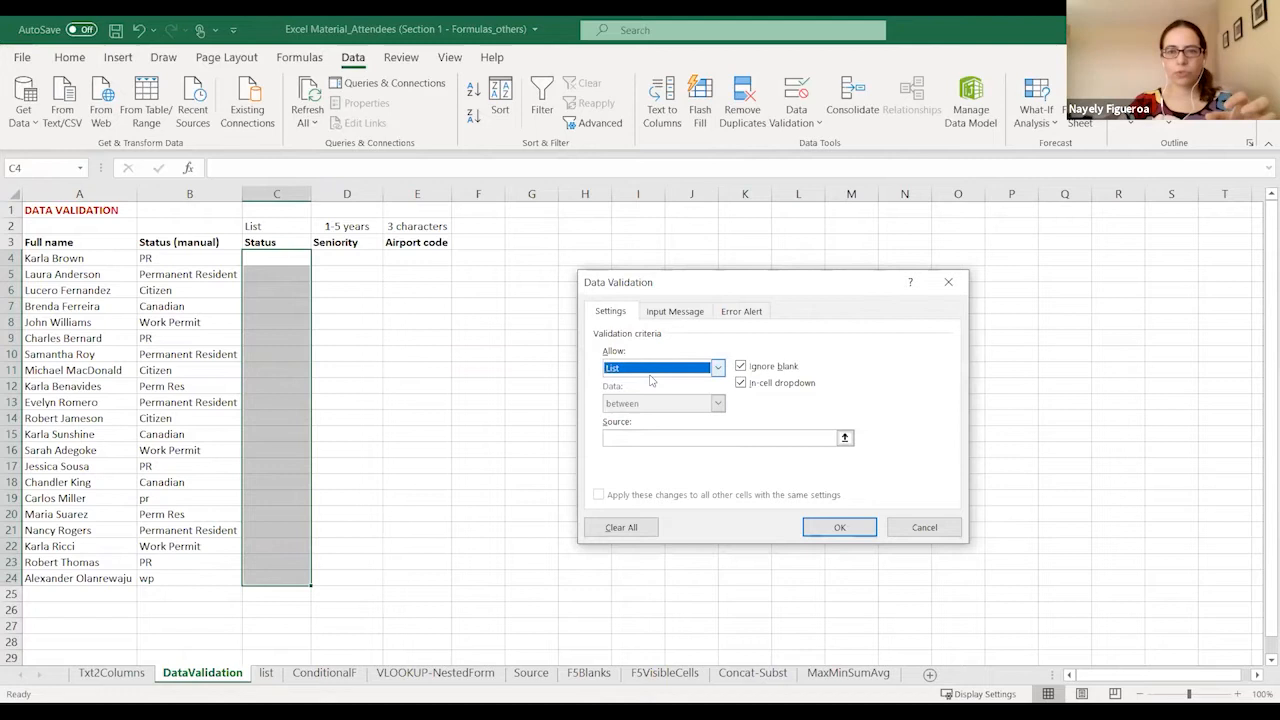
- Set the validation source to the three options in A2:A4 of the list sheet and apply the rule
left_click(634, 439)
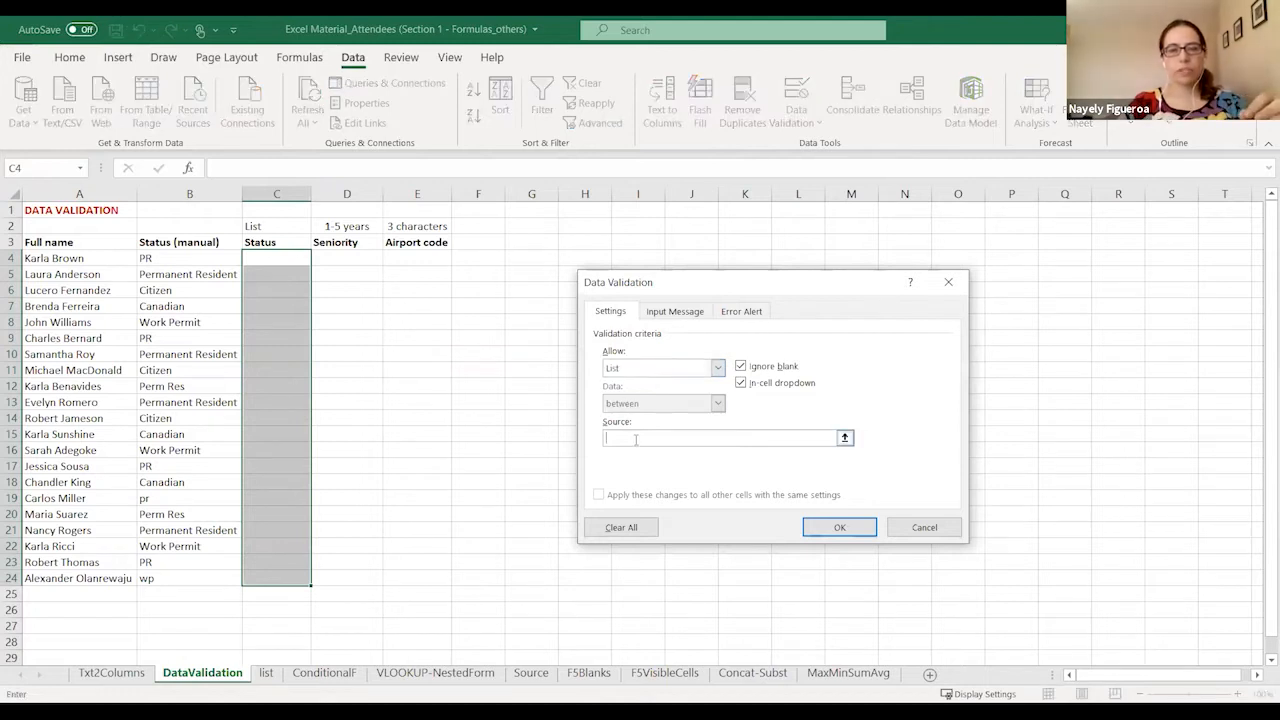
left_click(266, 673)
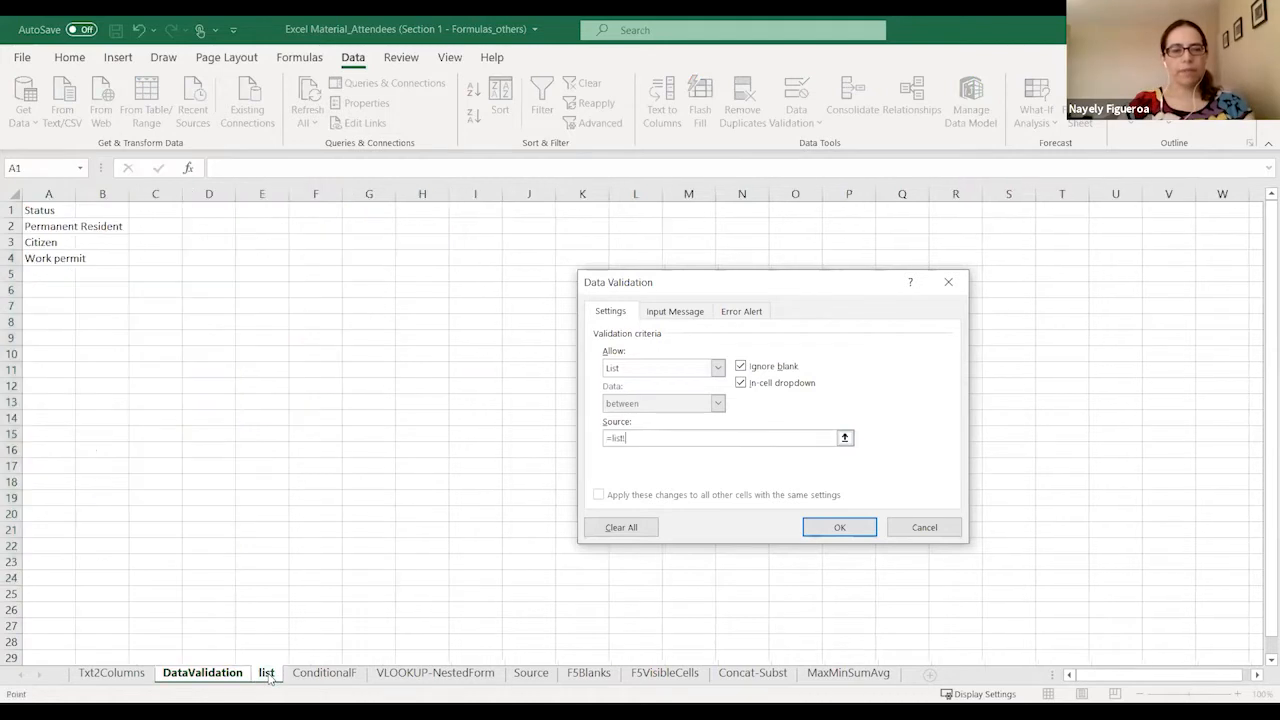
left_click(60, 227)
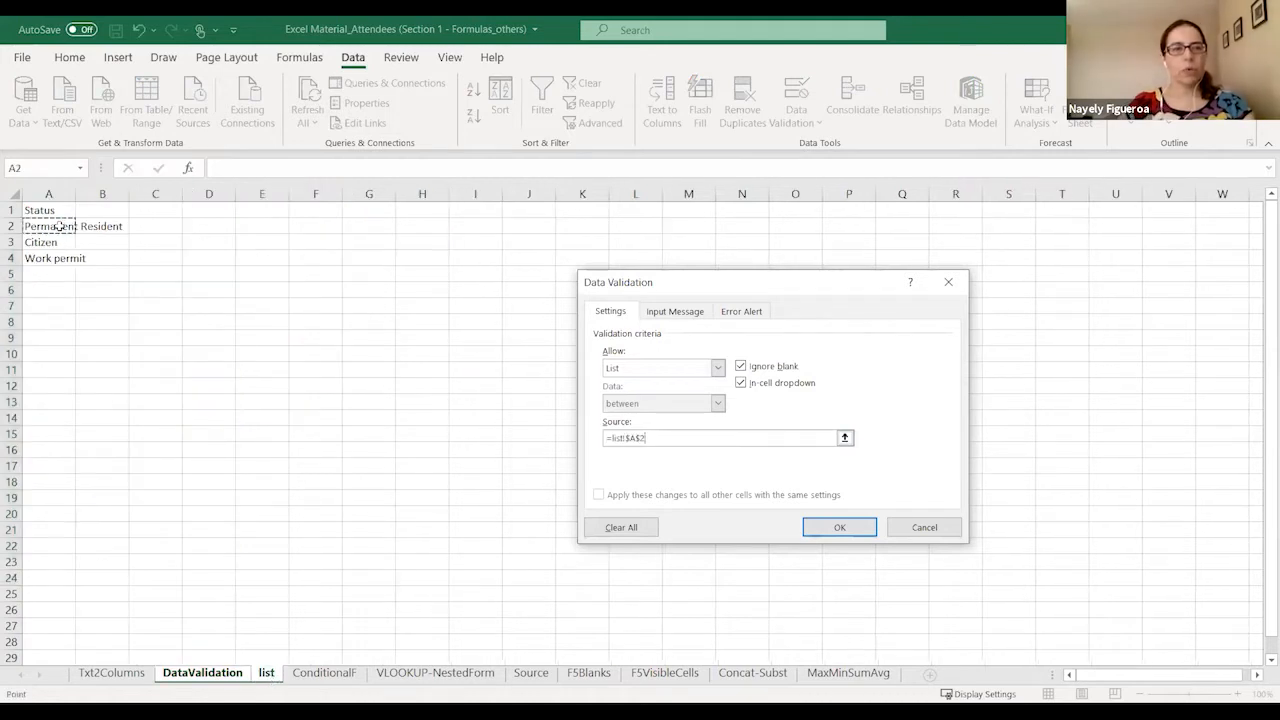
mouse_move(60, 227)
left_mouse_down()
mouse_move(63, 249)
mouse_move(52, 249)
left_mouse_up()
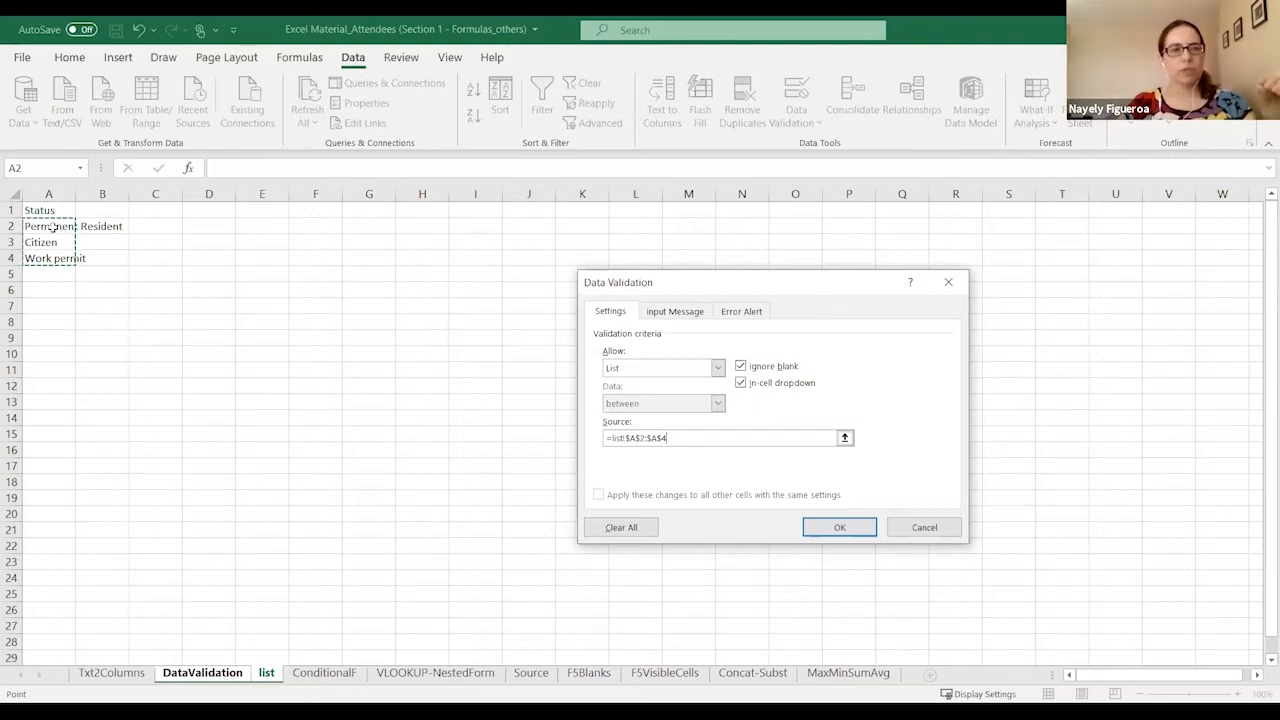
left_click(853, 528)
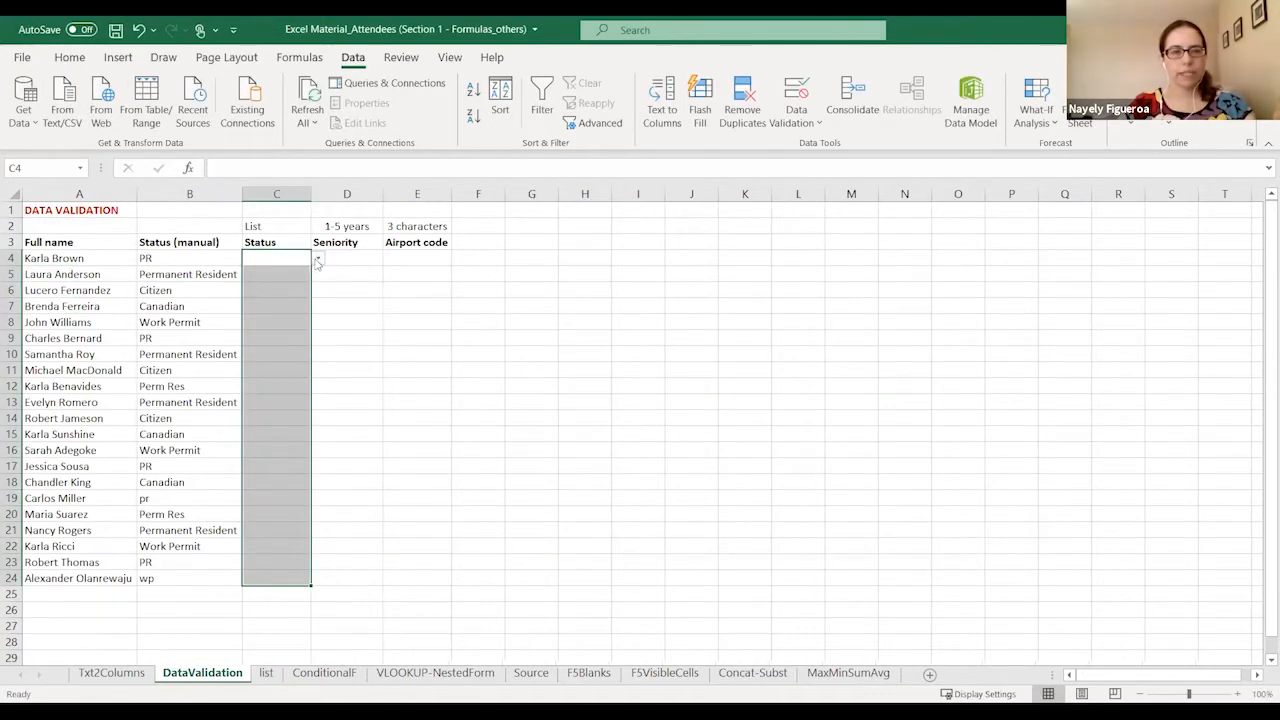
- Check several cells down the Status column for the in-cell dropdown
left_click(279, 322)
left_click(280, 390)
left_click(283, 451)
left_click(287, 494)
left_click(292, 342)
- Choose Citizen for C6 and C7 and Permanent Resident for C10 from the in-cell lists
left_click(302, 291)
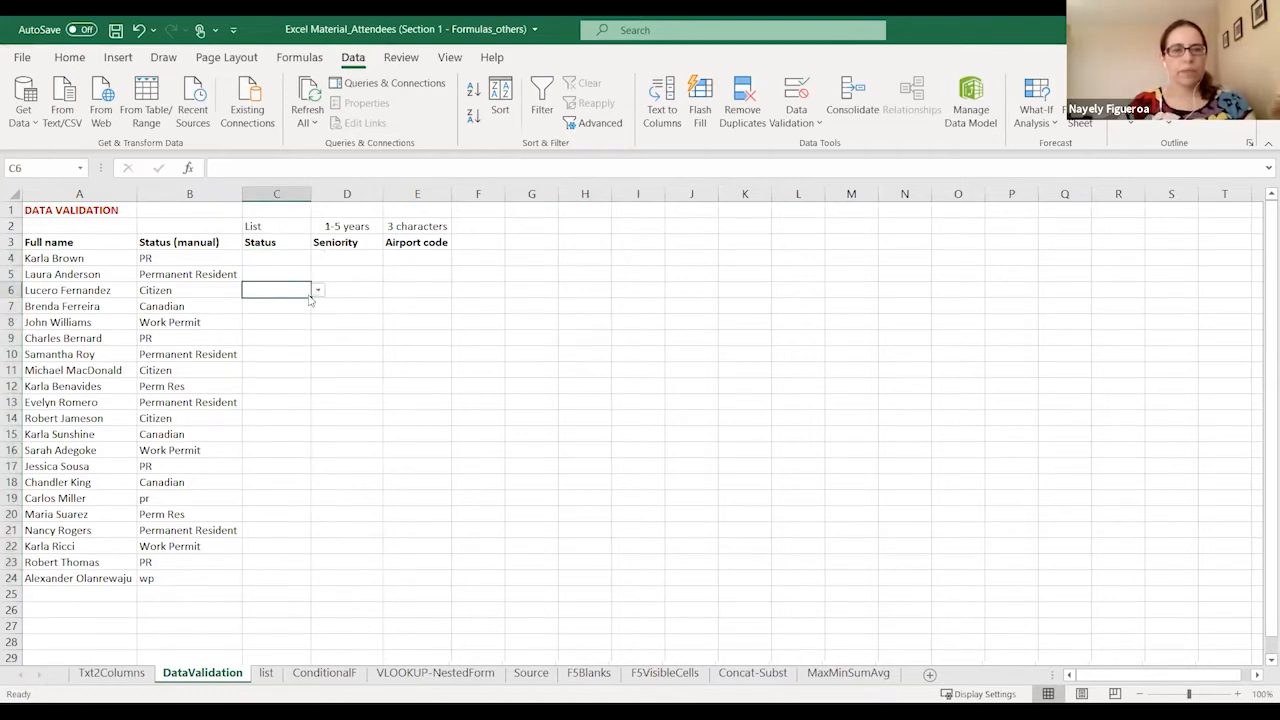
left_click(317, 291)
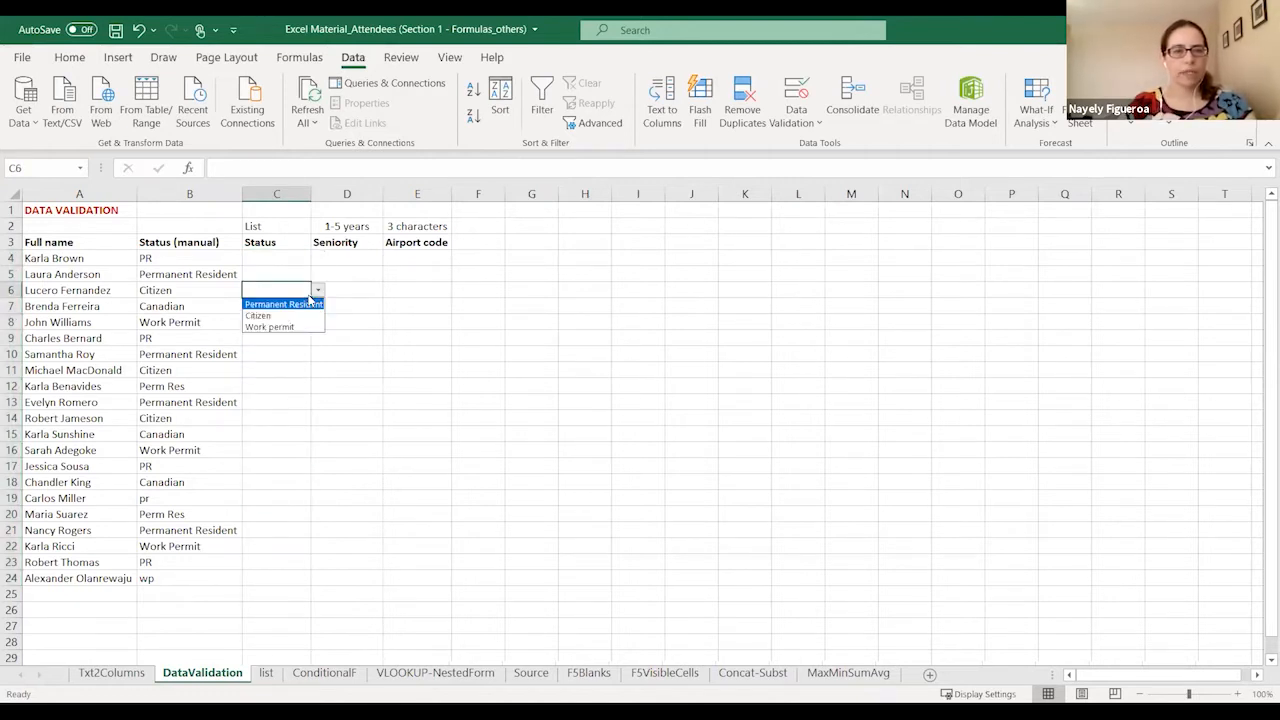
left_click(299, 316)
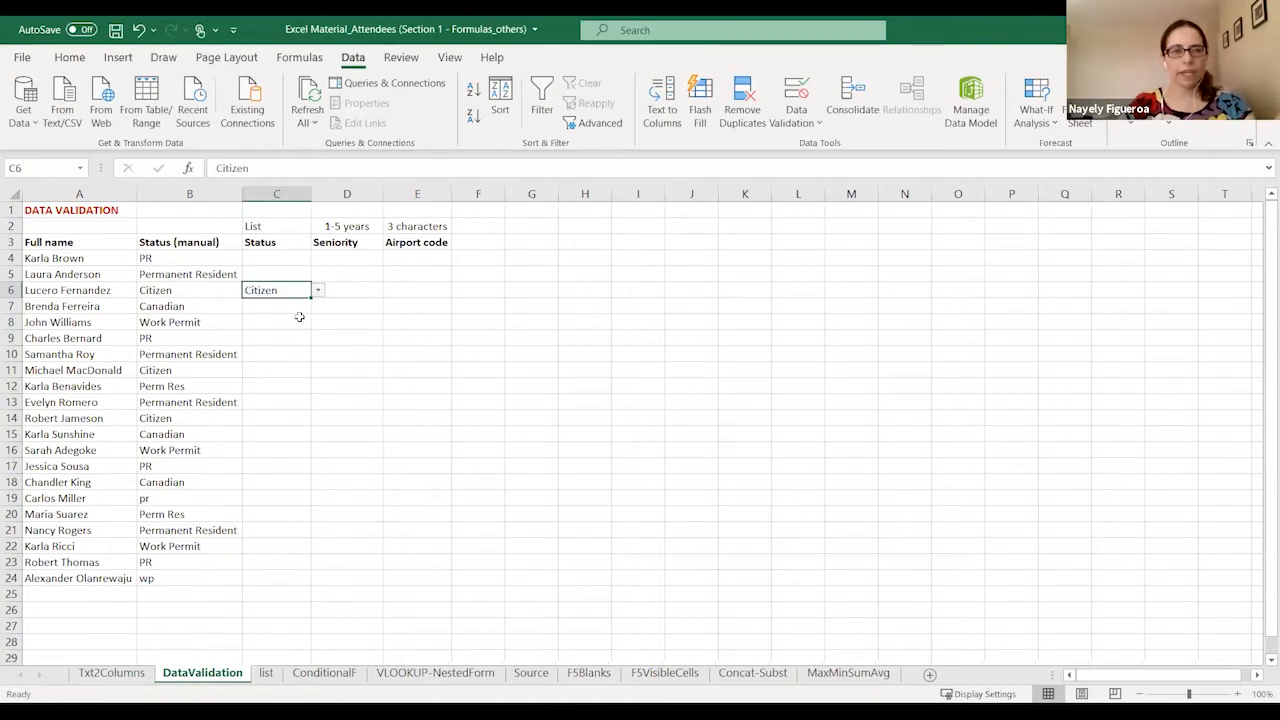
left_click(298, 306)
left_click(317, 307)
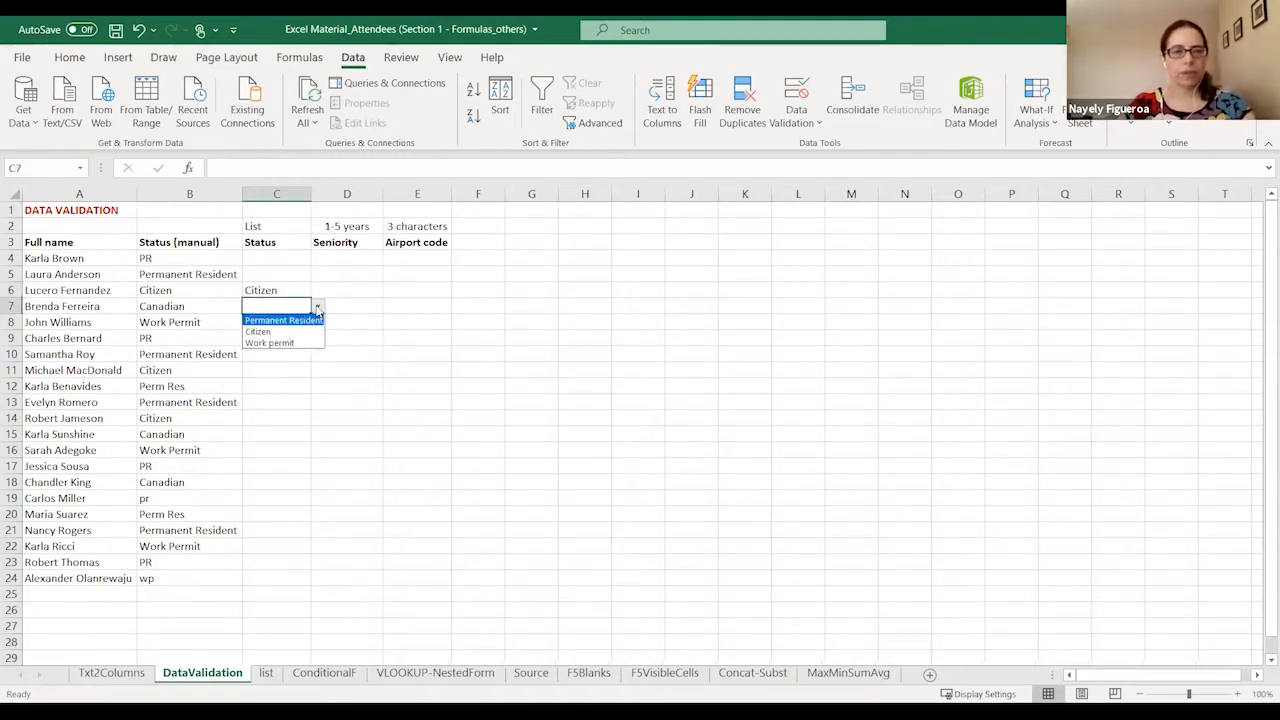
left_click(288, 332)
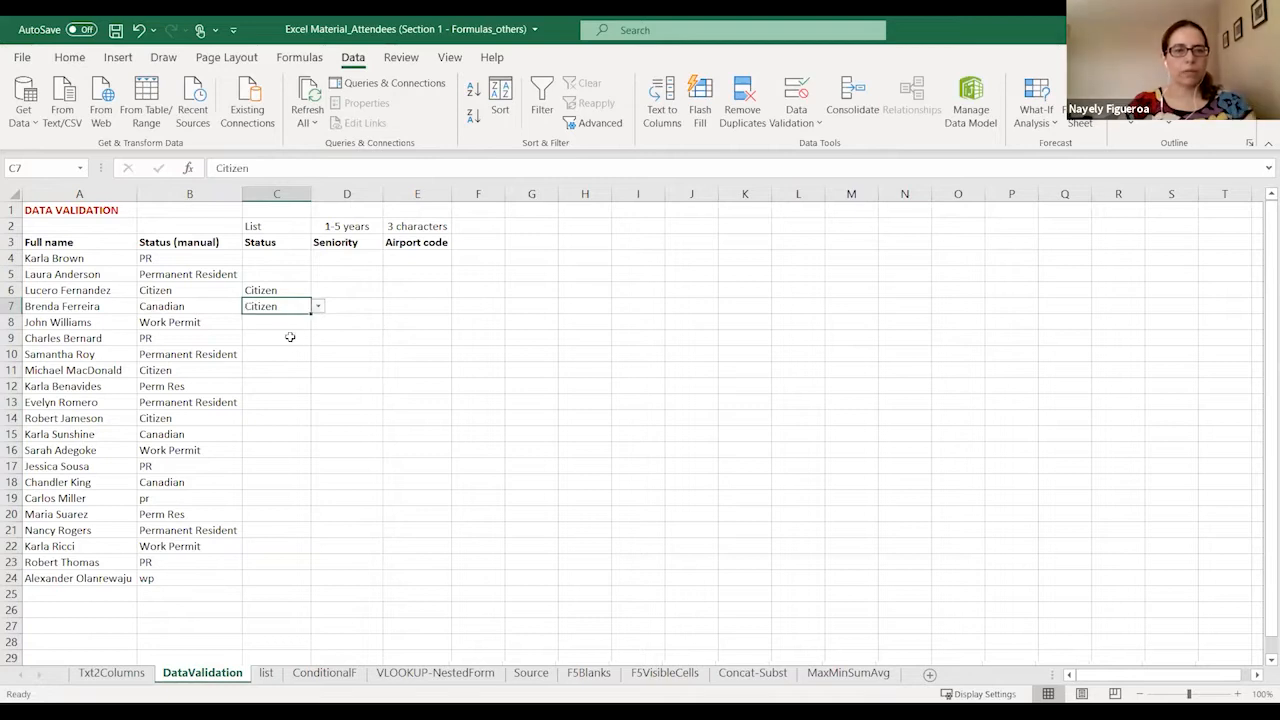
left_click(295, 354)
left_click(317, 355)
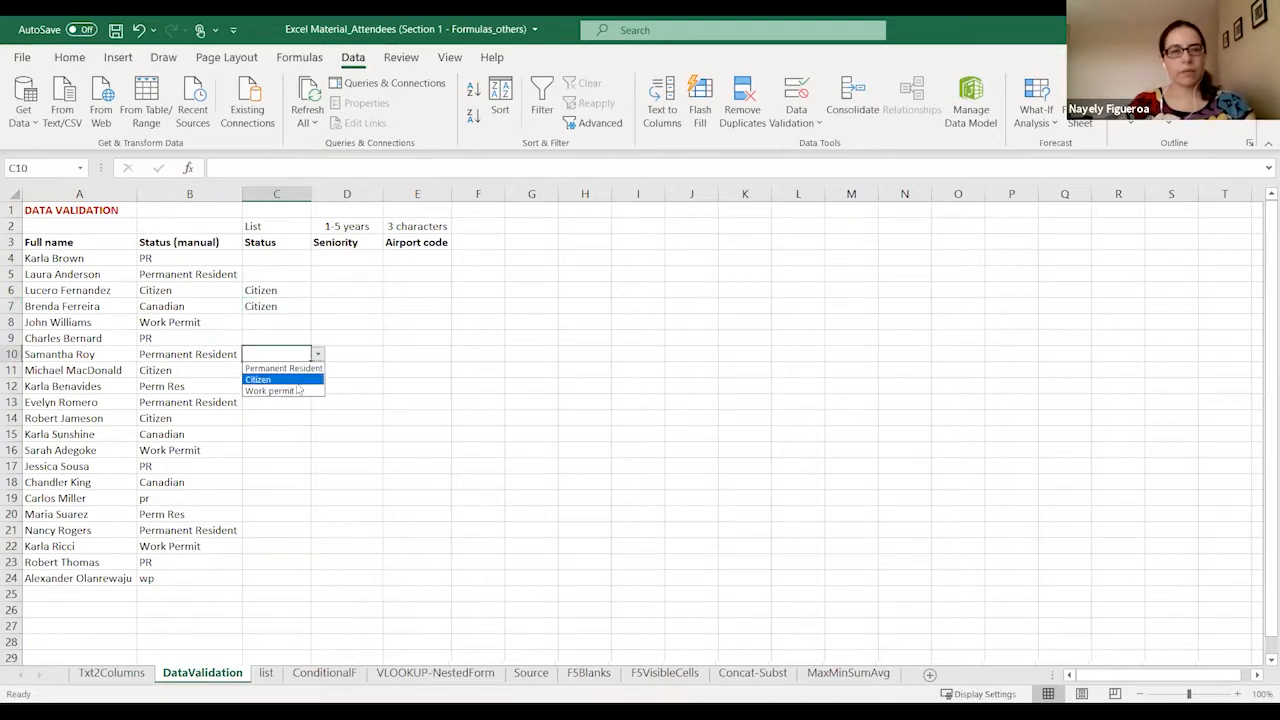
left_click(300, 370)
- Test the list rule by trying to enter Canadian in C5, and discard the entry
left_click(273, 270)
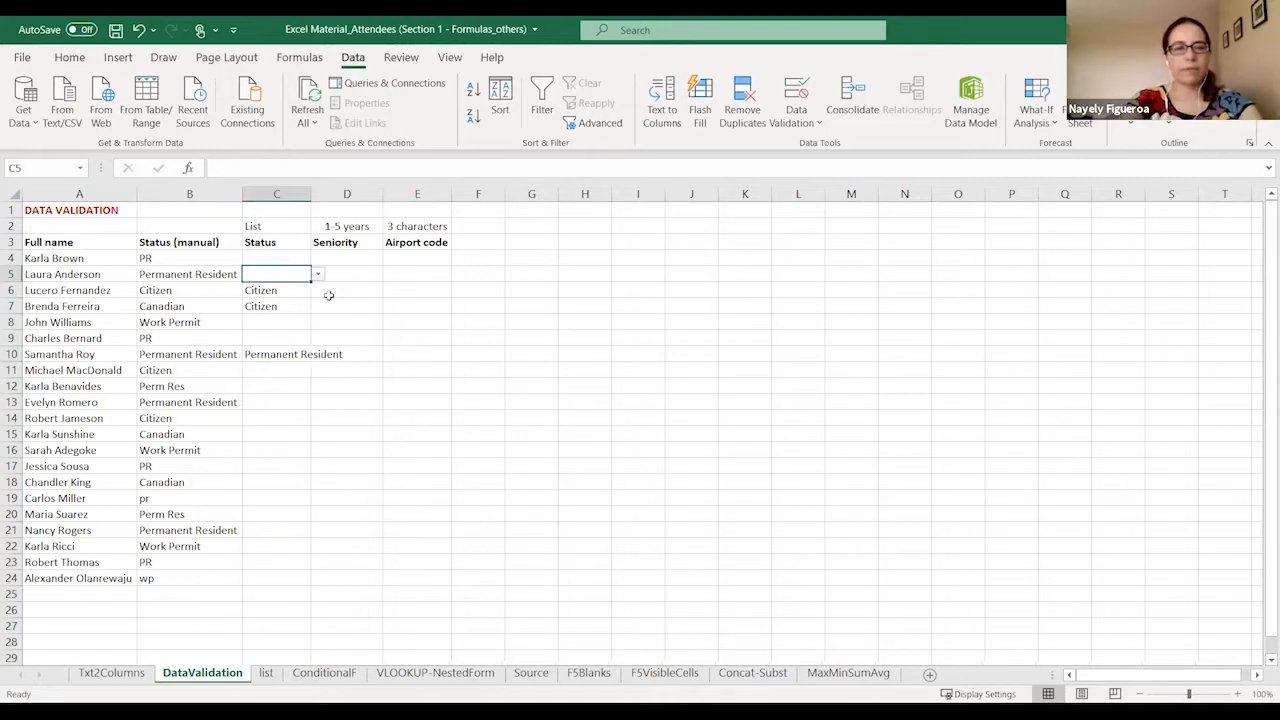
type("Canadian")
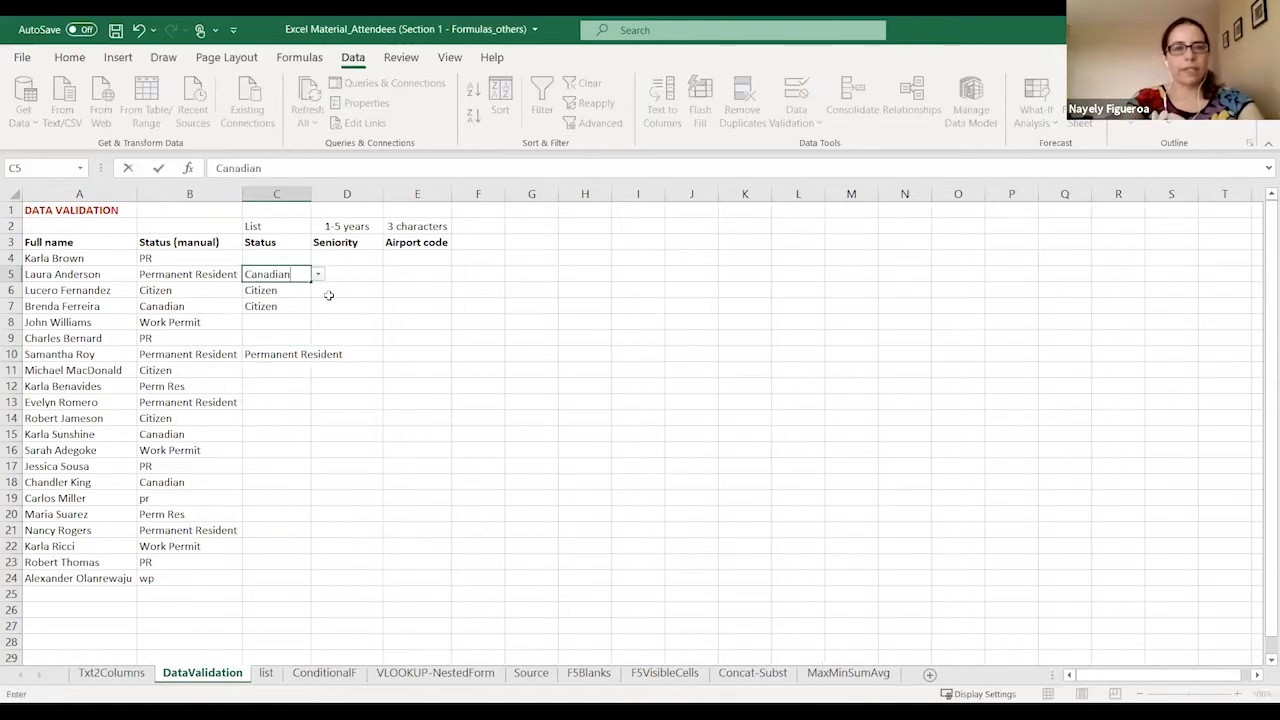
key("Return")
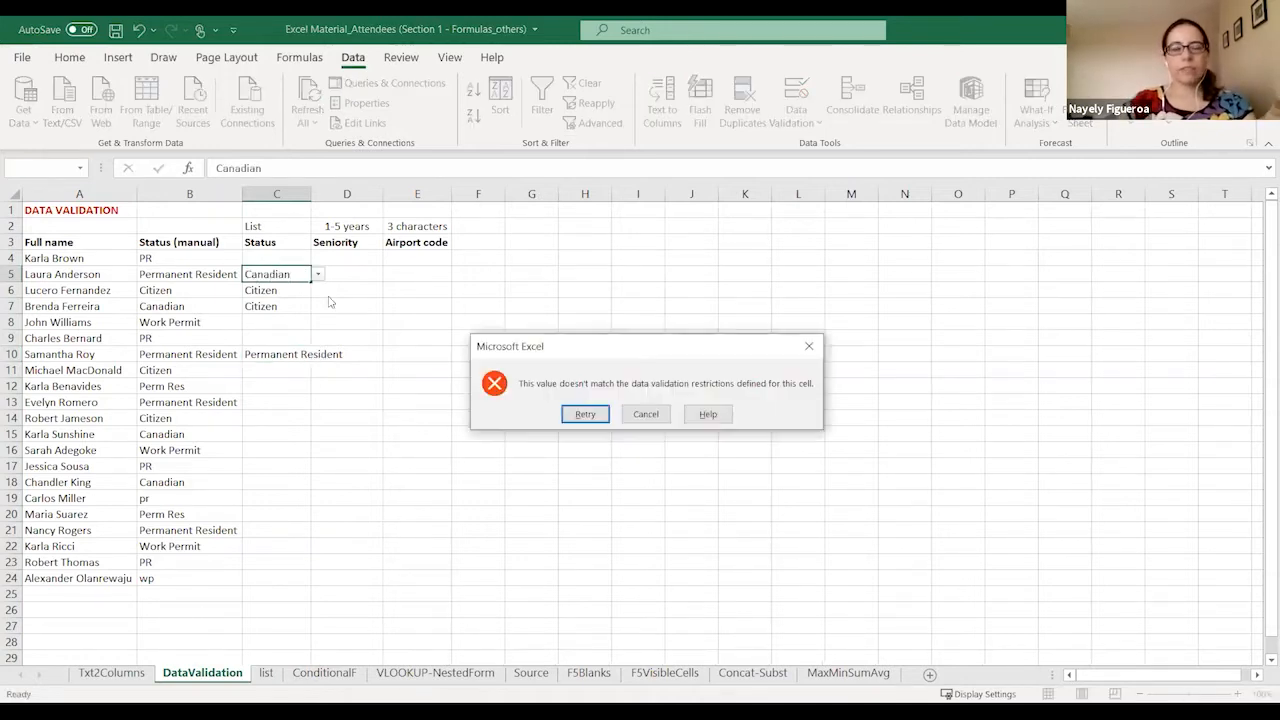
left_click(647, 416)
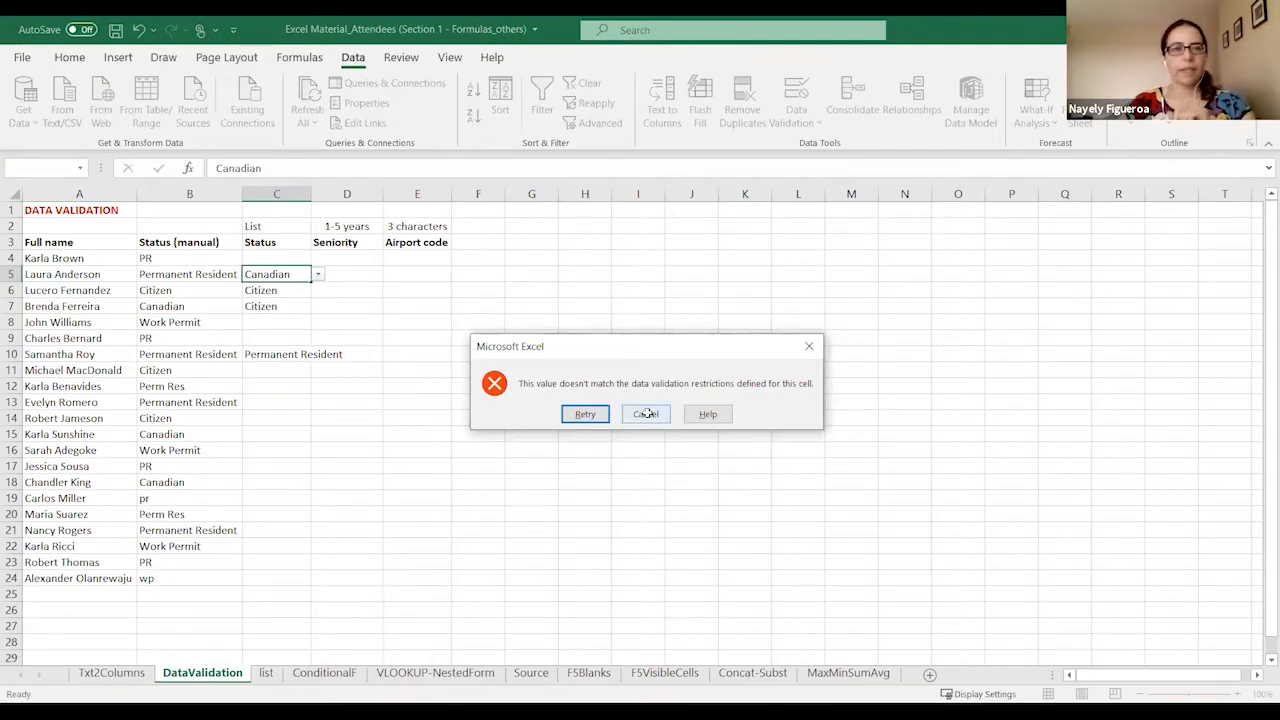
- Apply a data validation rule to the Seniority cells D4:D24 allowing only whole numbers between 1 and 5
left_click(344, 260)
left_click_drag(344, 261, 331, 571)
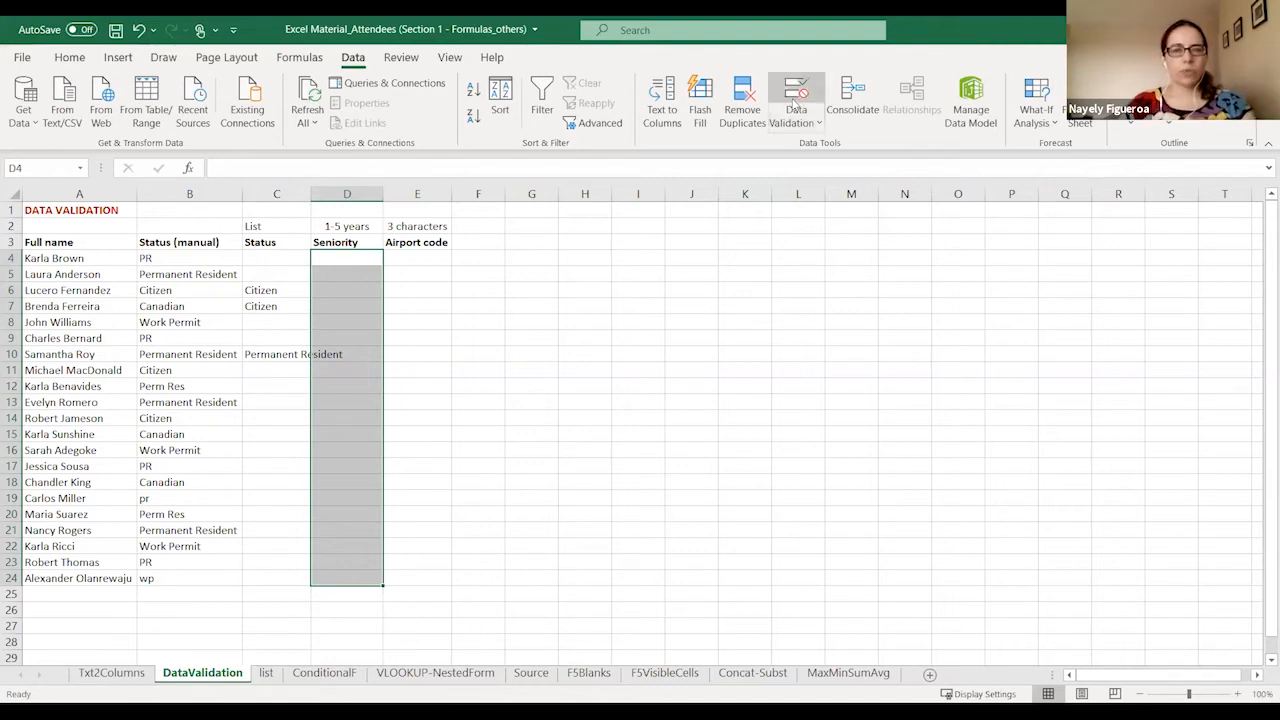
left_click(797, 92)
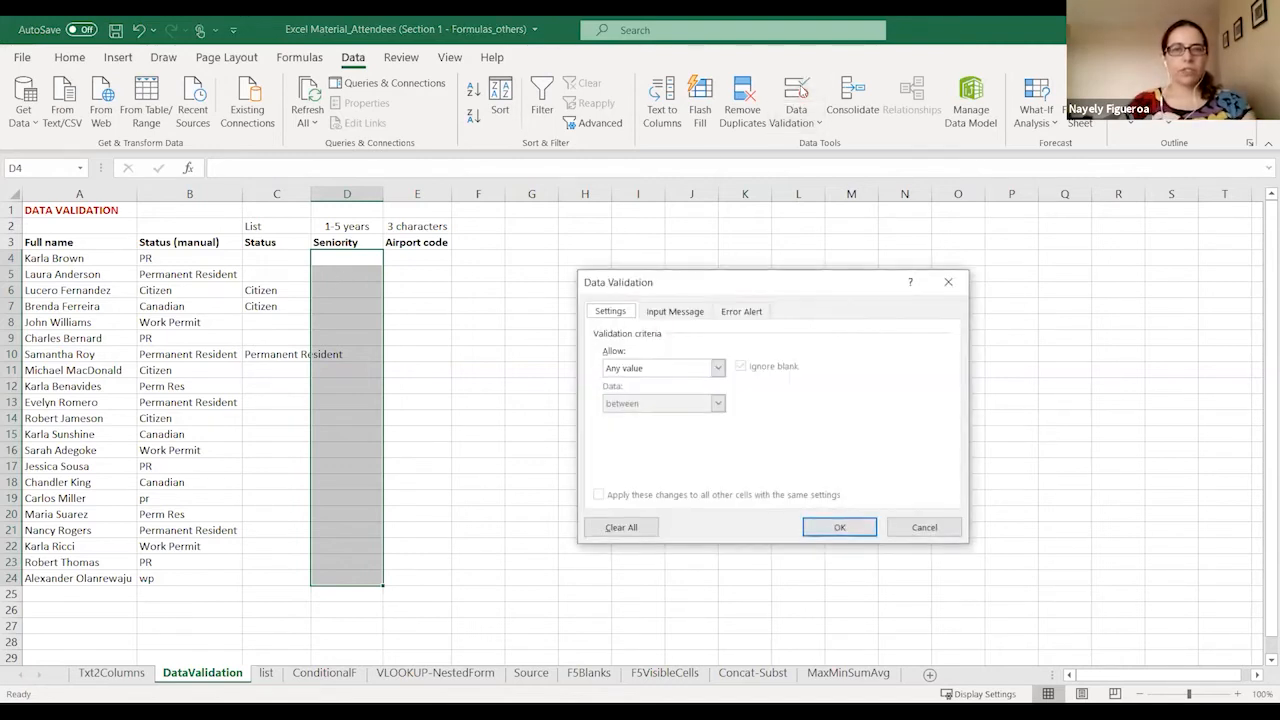
left_click(717, 370)
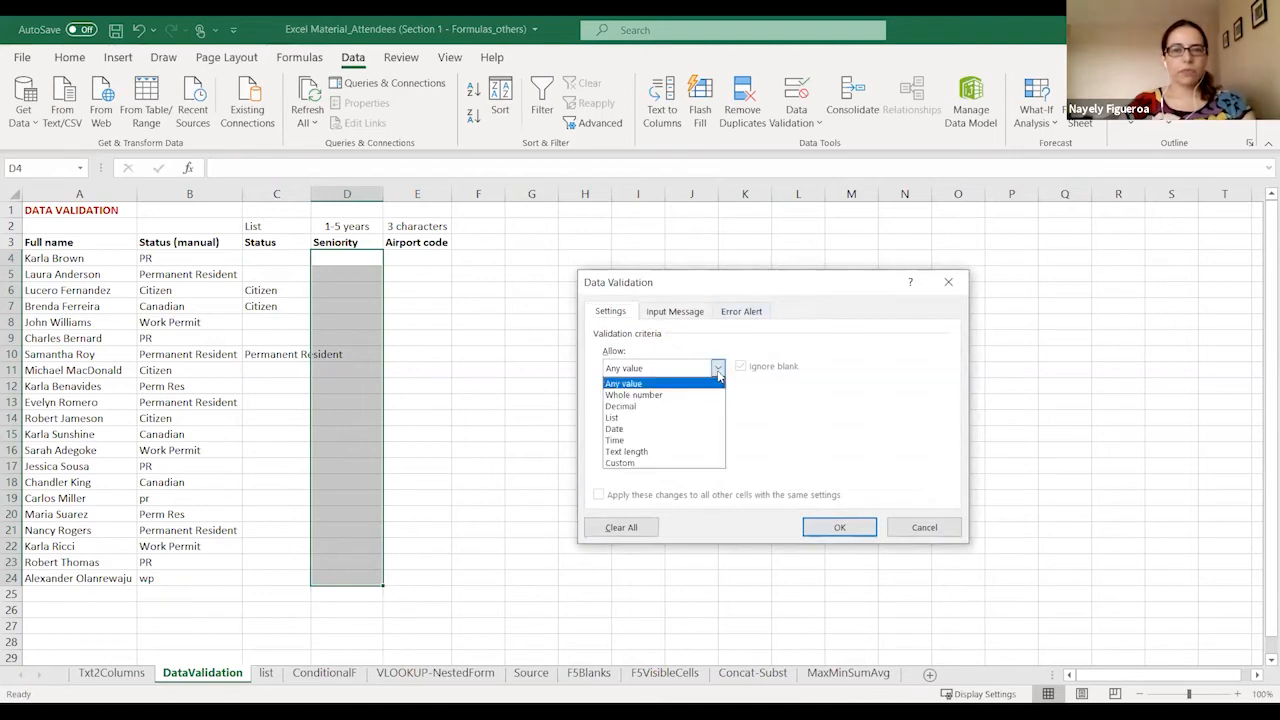
left_click(652, 396)
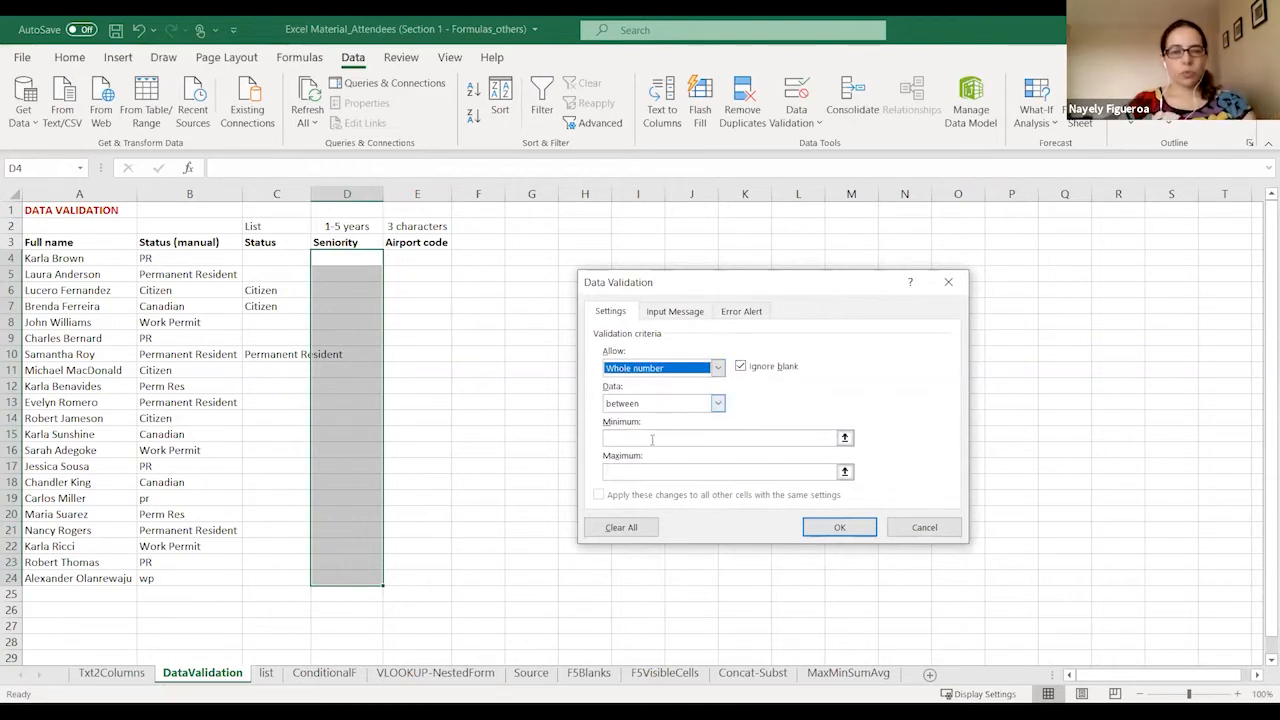
left_click(651, 439)
type("1")
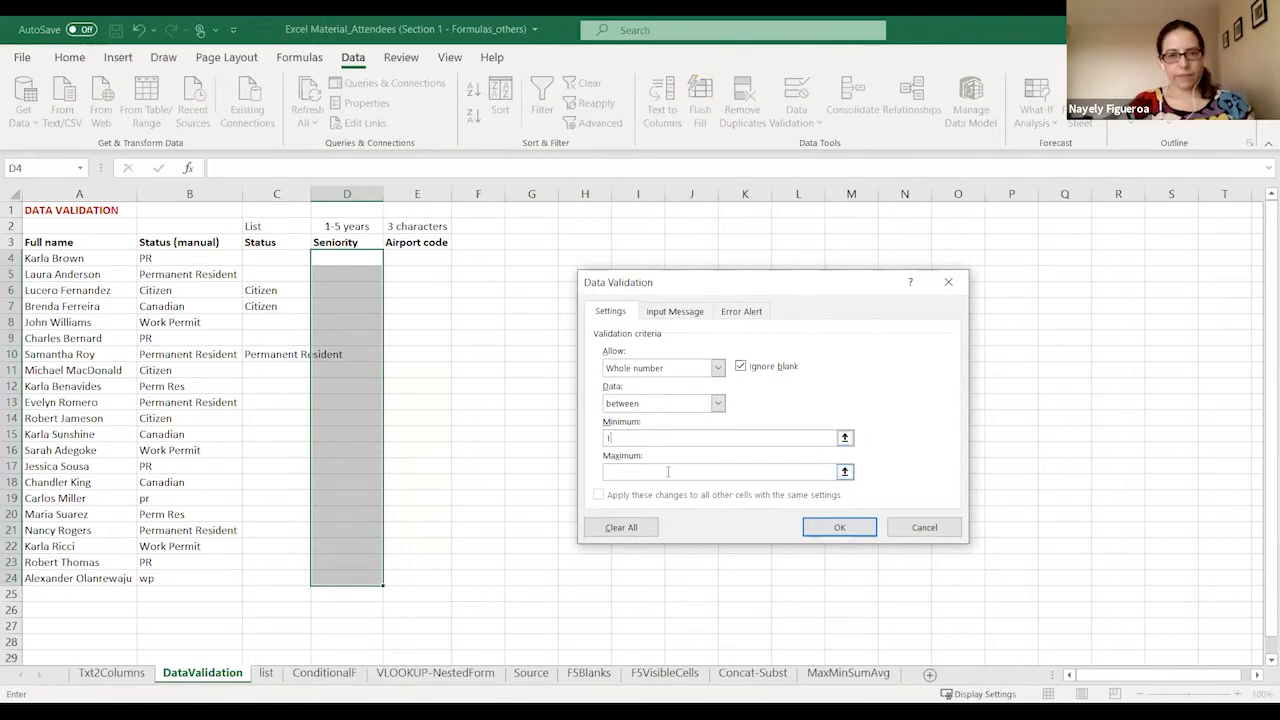
left_click(668, 471)
type("5")
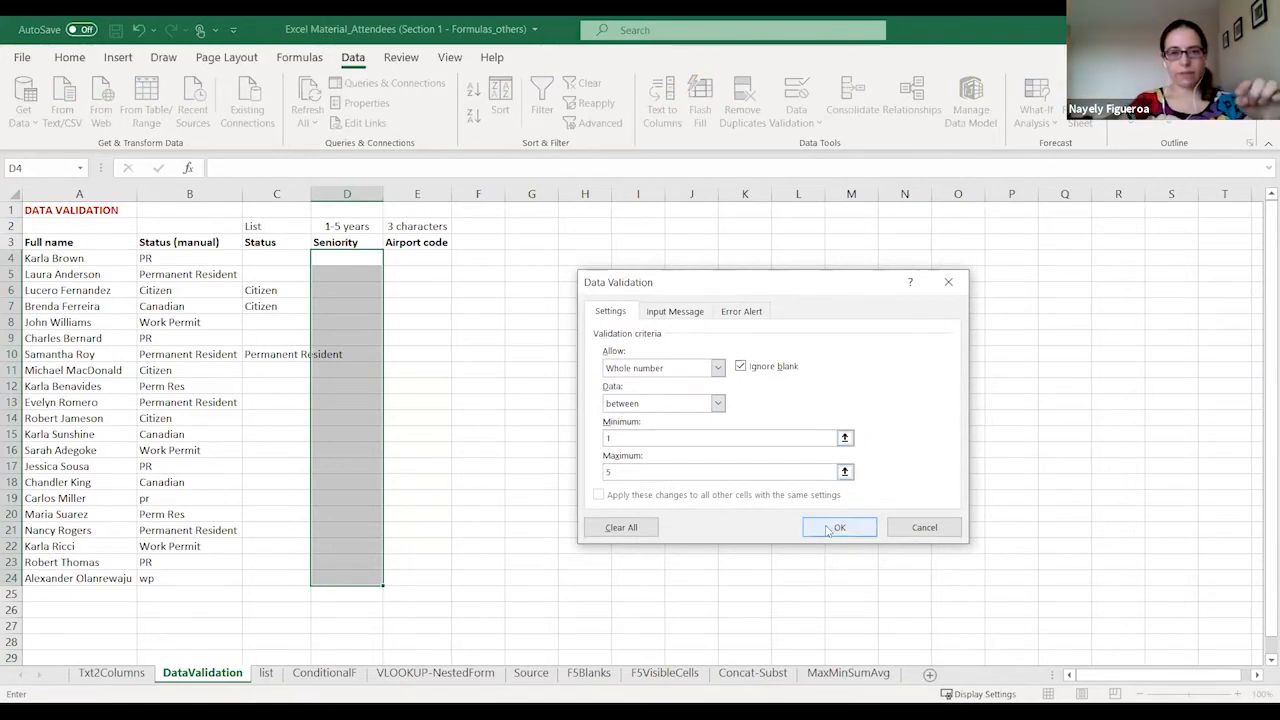
left_click(838, 527)
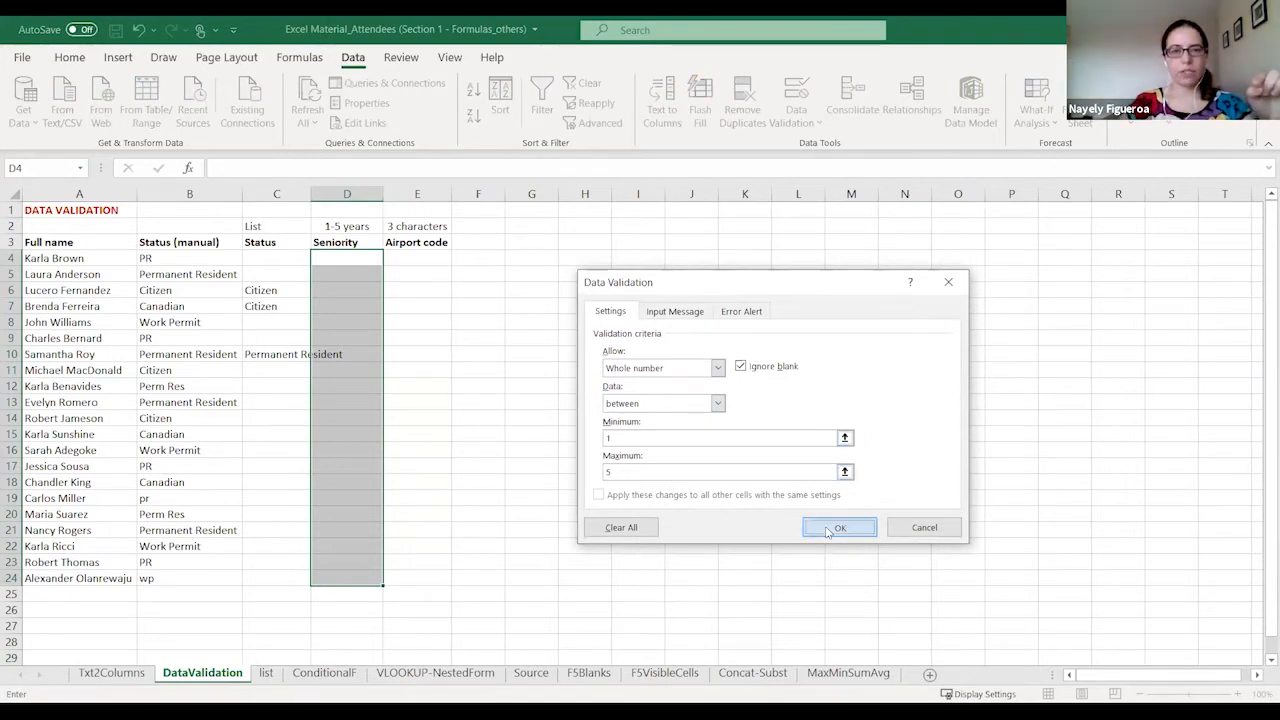
- Test the Seniority rule by entering 1, 3 and 4 in D4:D6, try 7 in D7, and discard that last entry
left_click(342, 261)
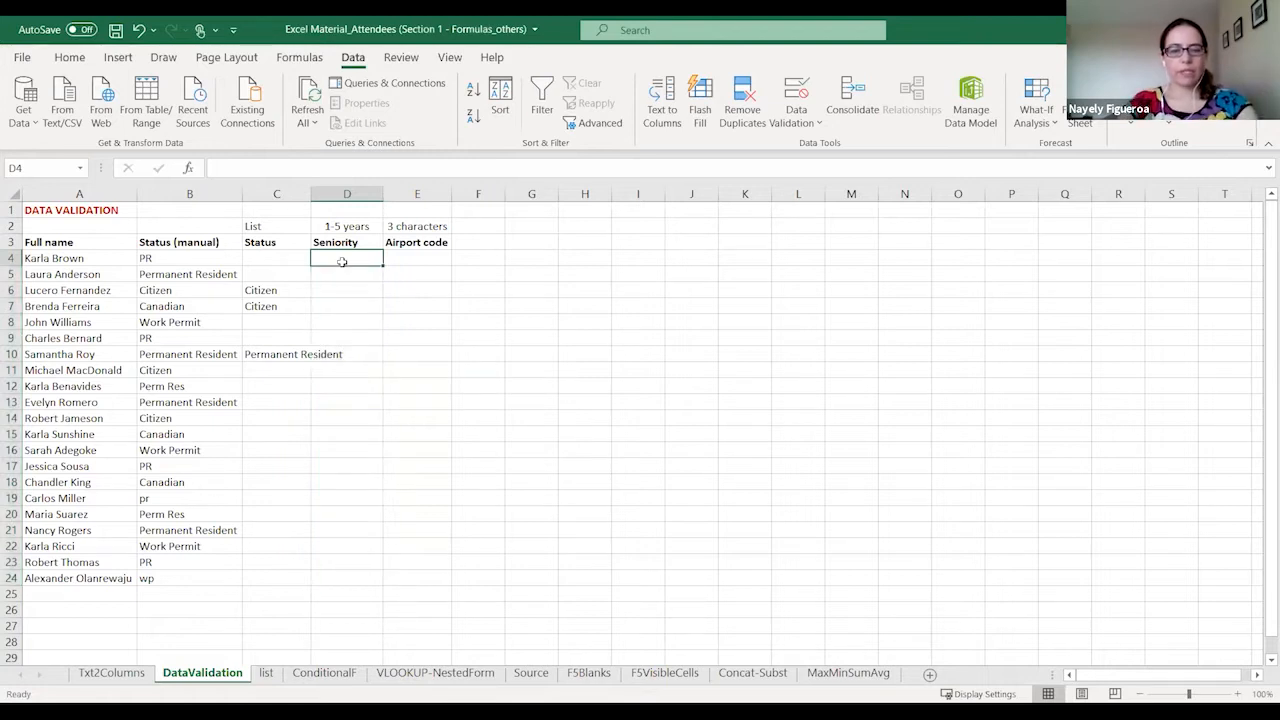
type("1")
key("Return")
type("3")
key("Return")
type("4")
key("Return")
type("7")
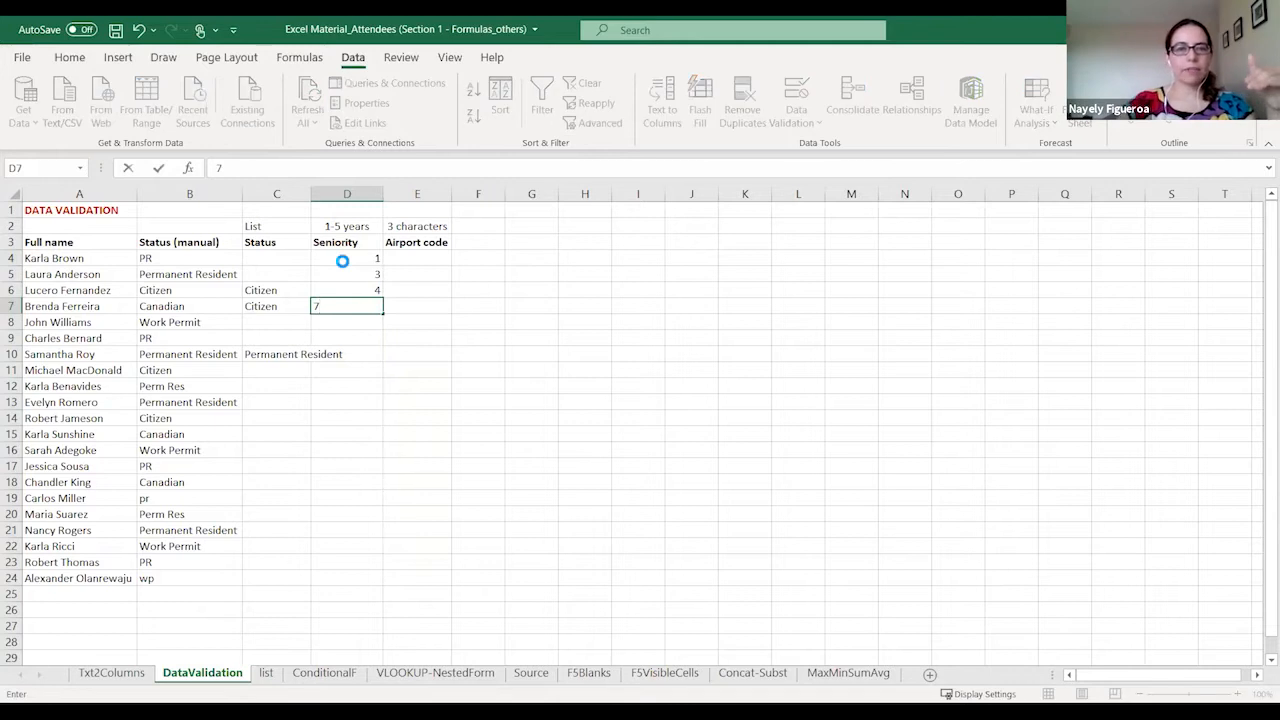
key("Return")
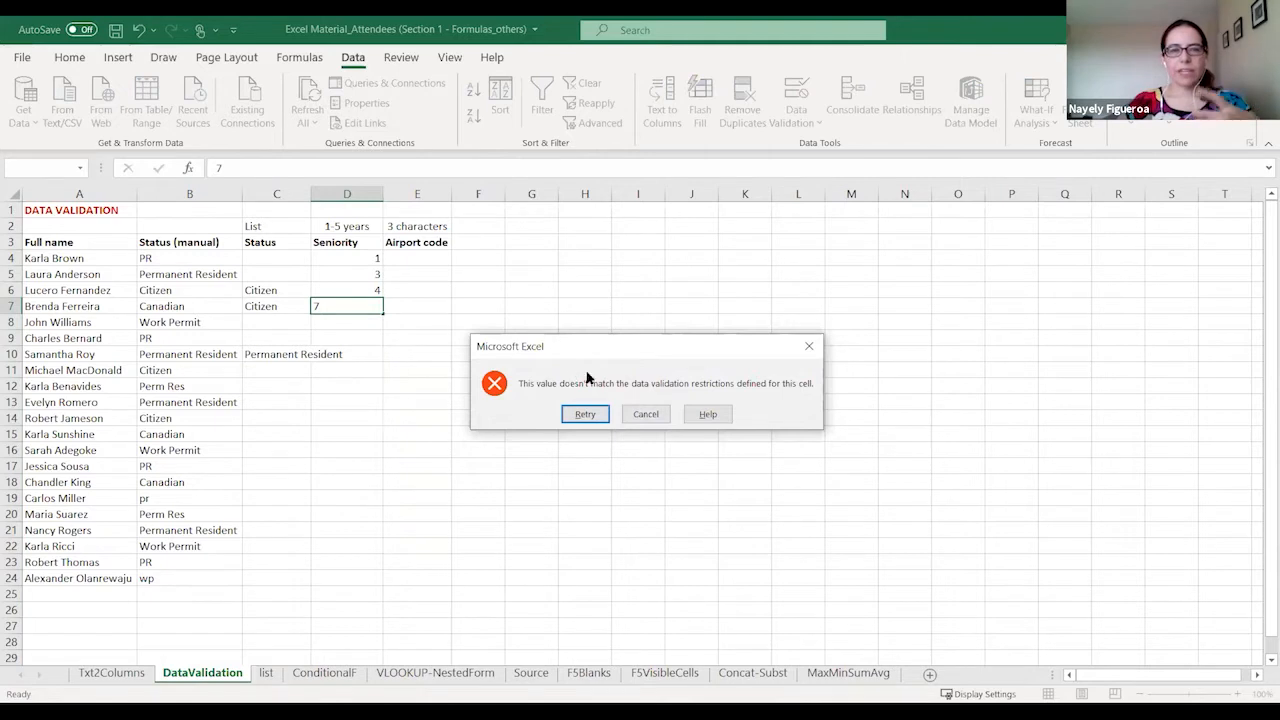
left_click(656, 415)
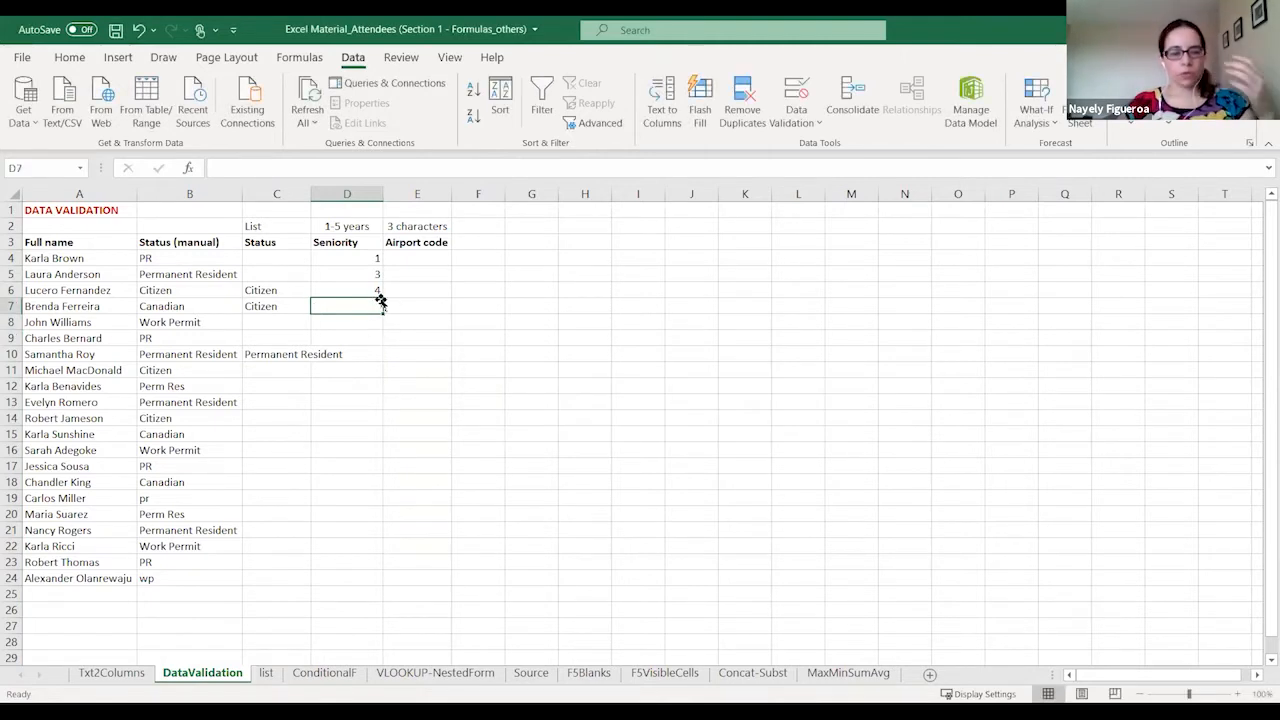
- Undo the Seniority test entries together with the validation rule on that column
key("ctrl+z")
key("ctrl+z")
key("ctrl+z")
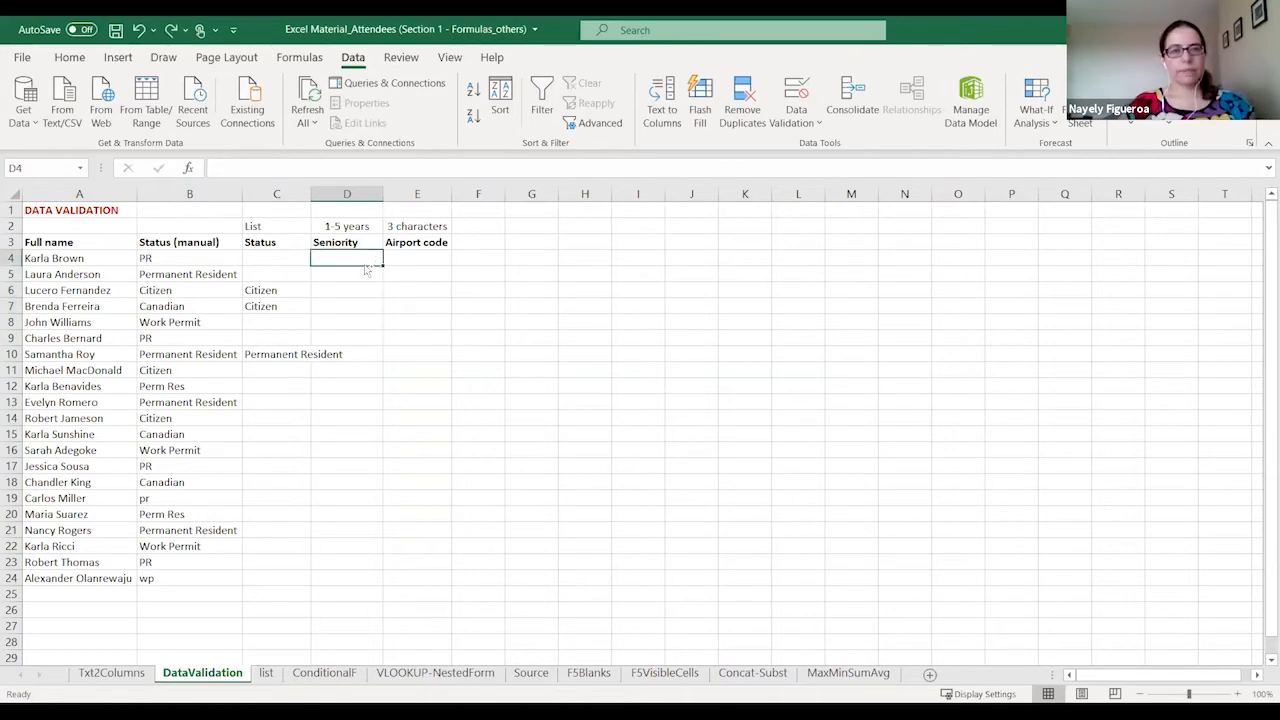
- Set up validation for D4:D24 again as a whole number between a minimum of 1 and a maximum of 5
left_click_drag(360, 260, 350, 580)
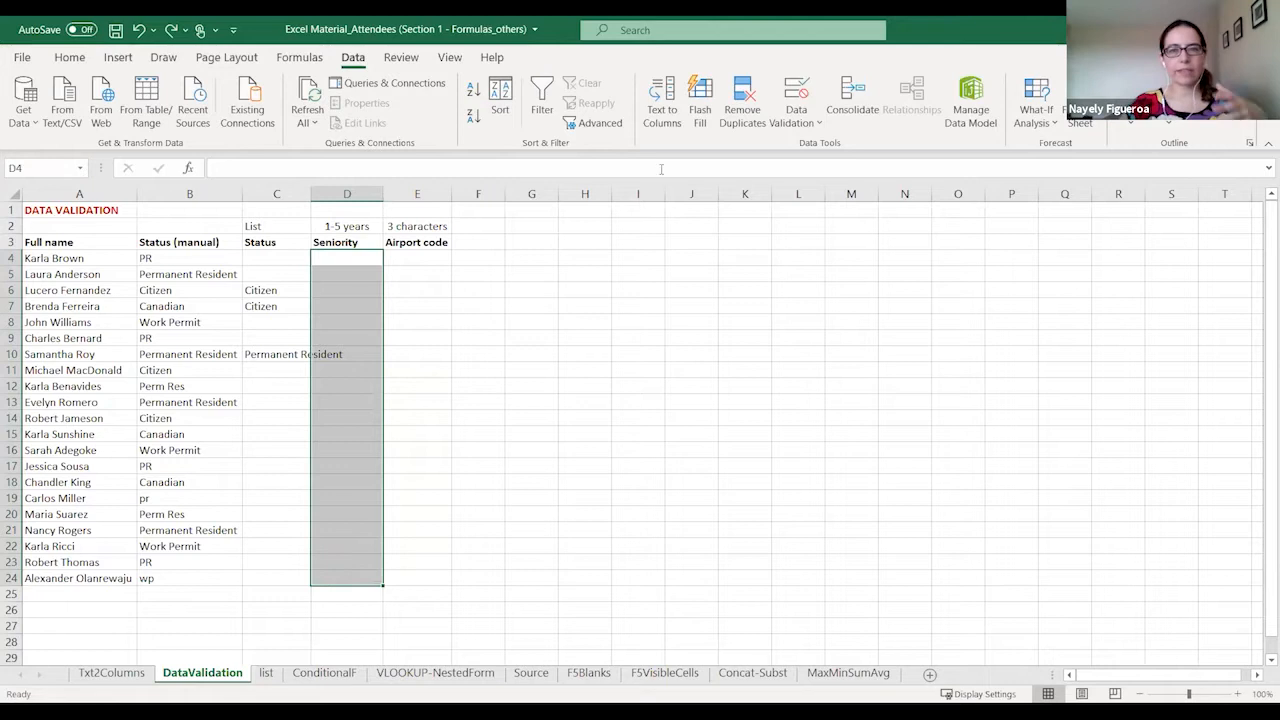
left_click(800, 96)
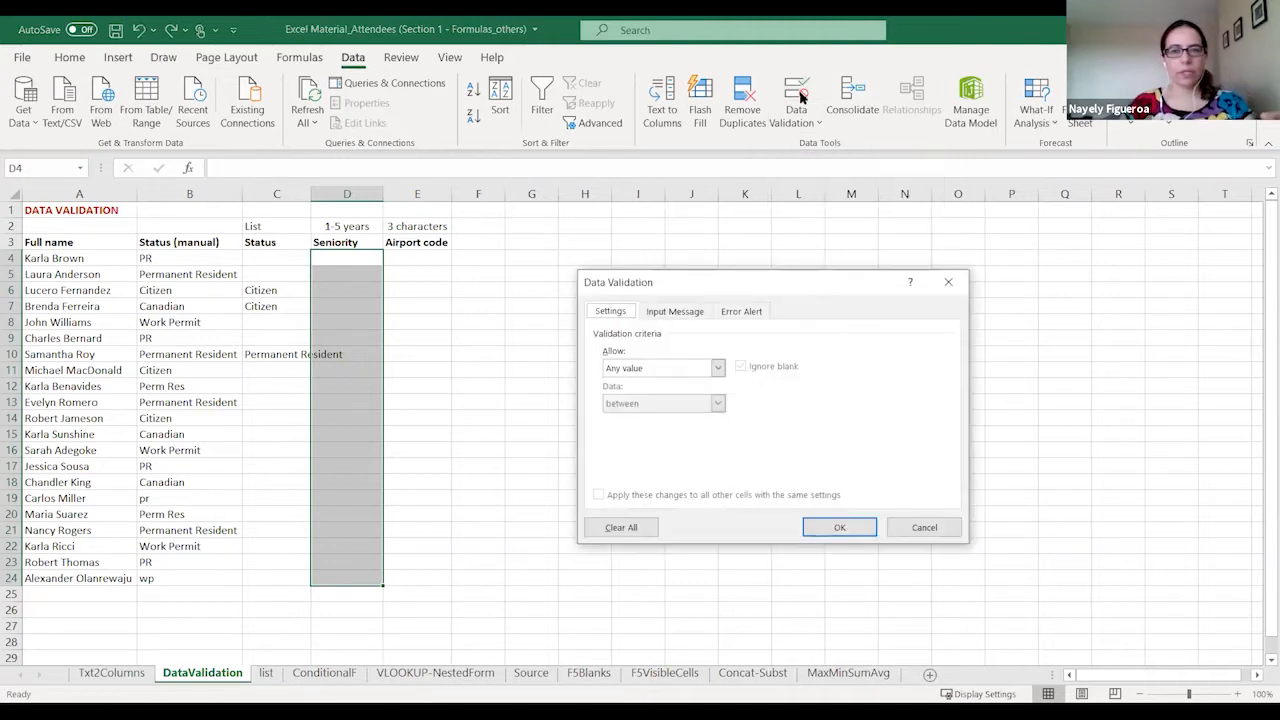
left_click(718, 368)
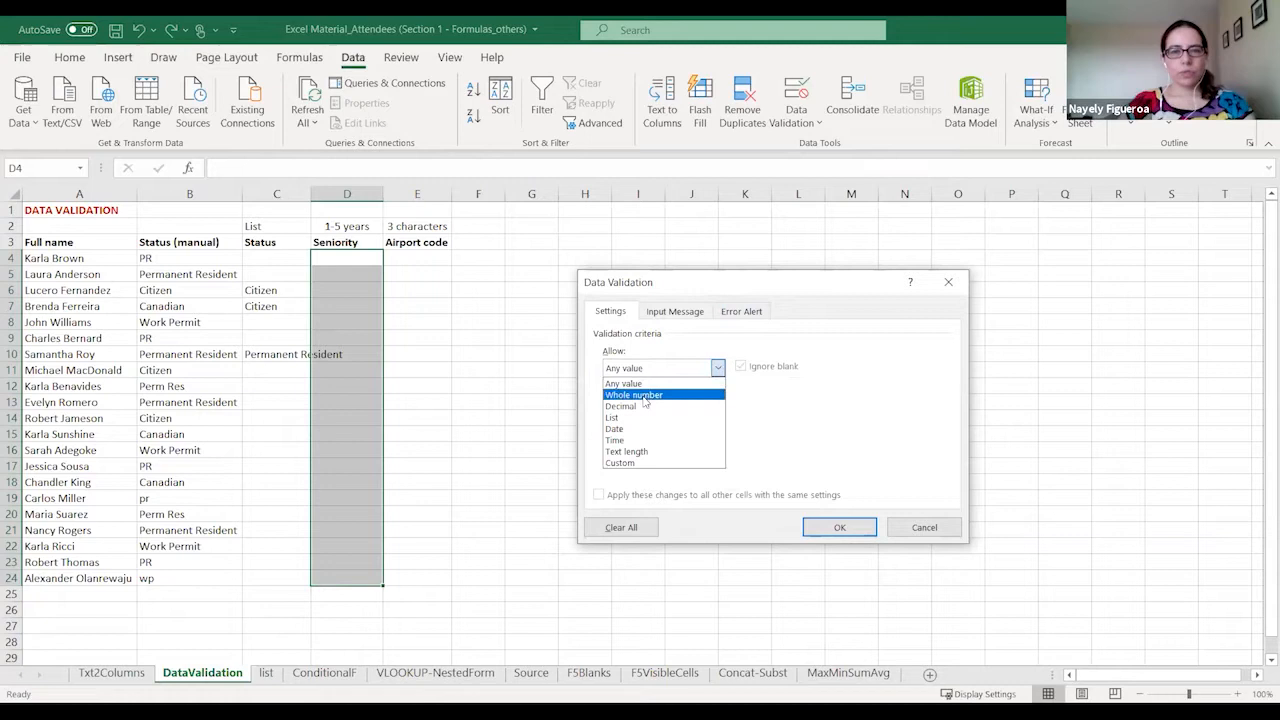
left_click(650, 396)
left_click(650, 438)
type("1")
left_click(651, 474)
type("5")
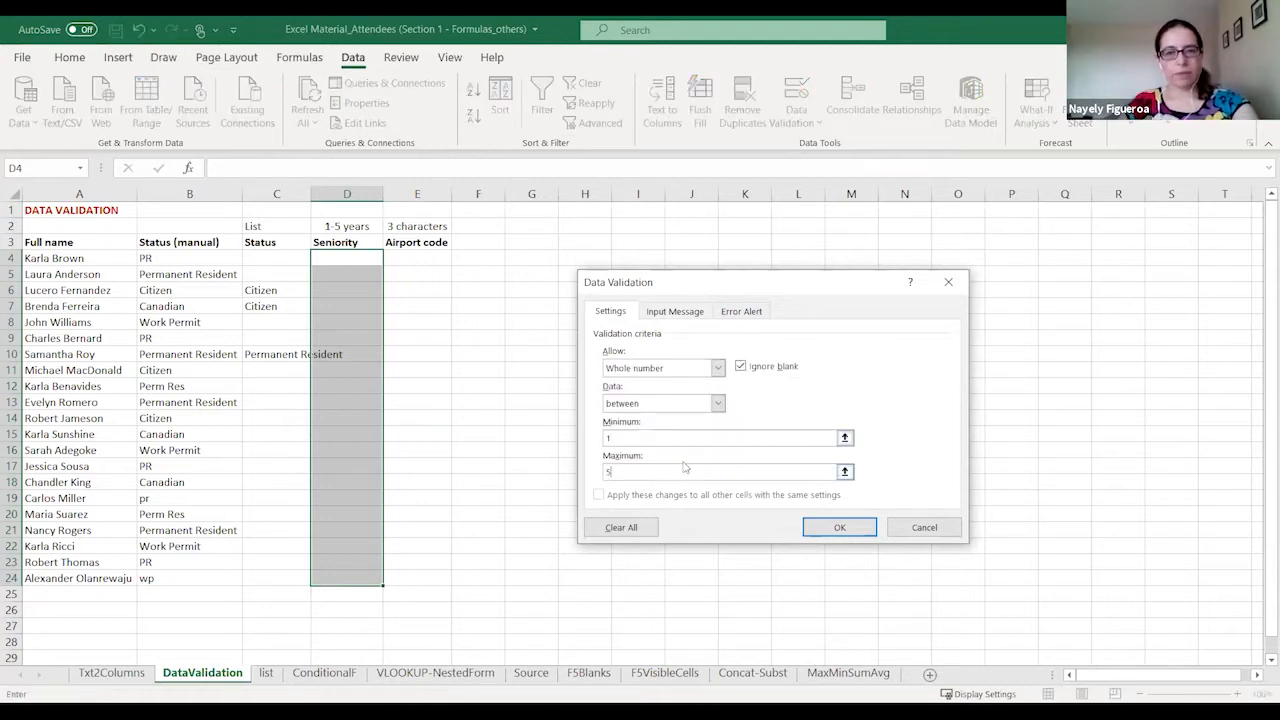
- Add a Stop error alert titled "oops" with the message "Input values between 1 and 5" and apply the rule
left_click(740, 312)
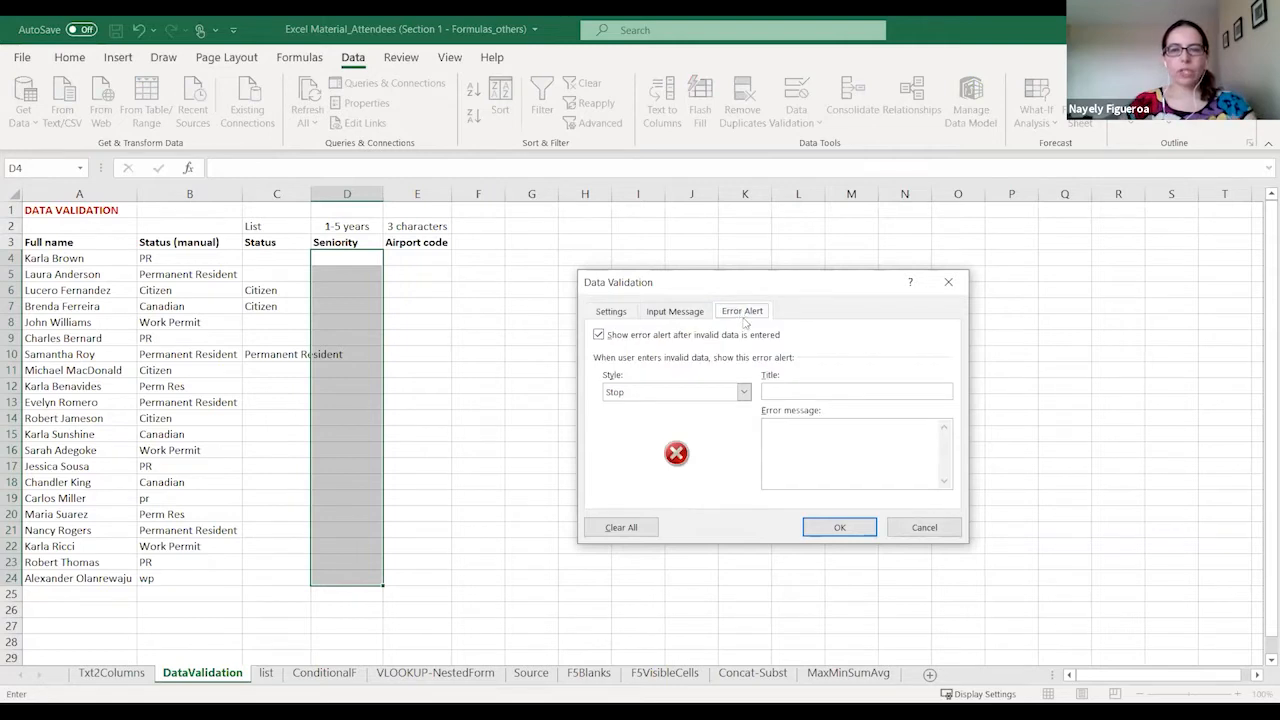
left_click(785, 388)
type("oops")
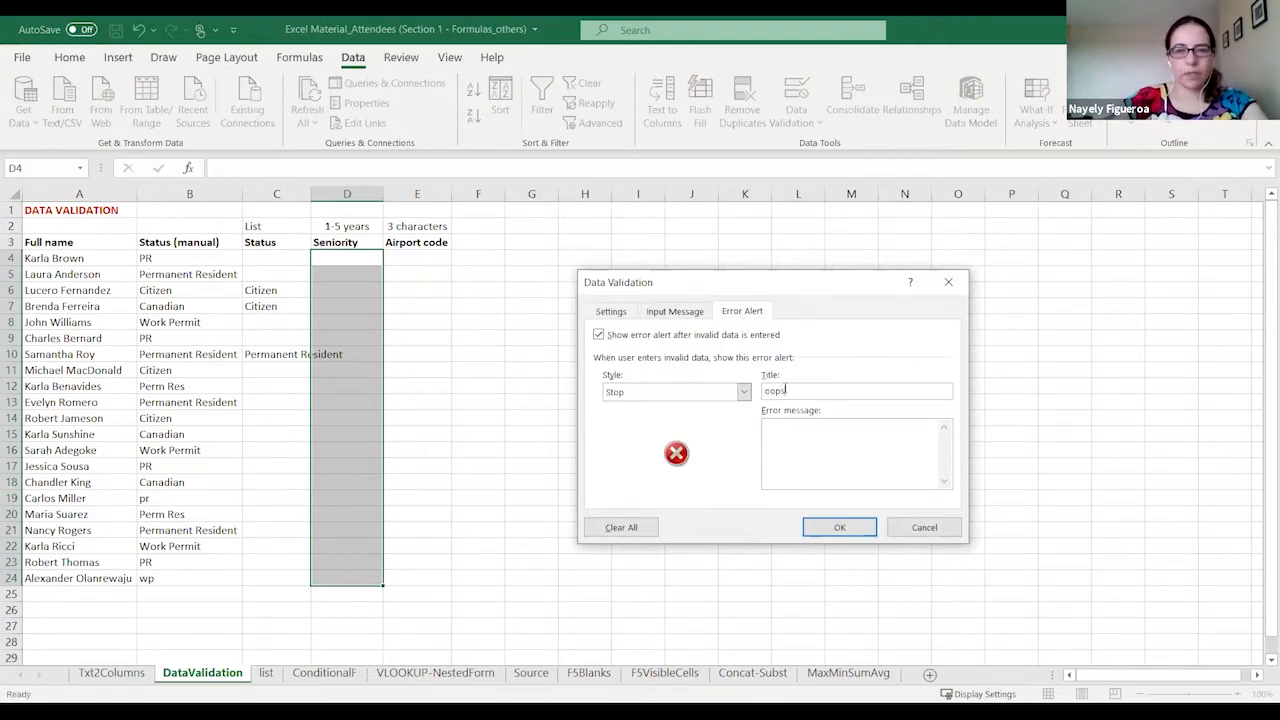
type("Input values between 1 and 5")
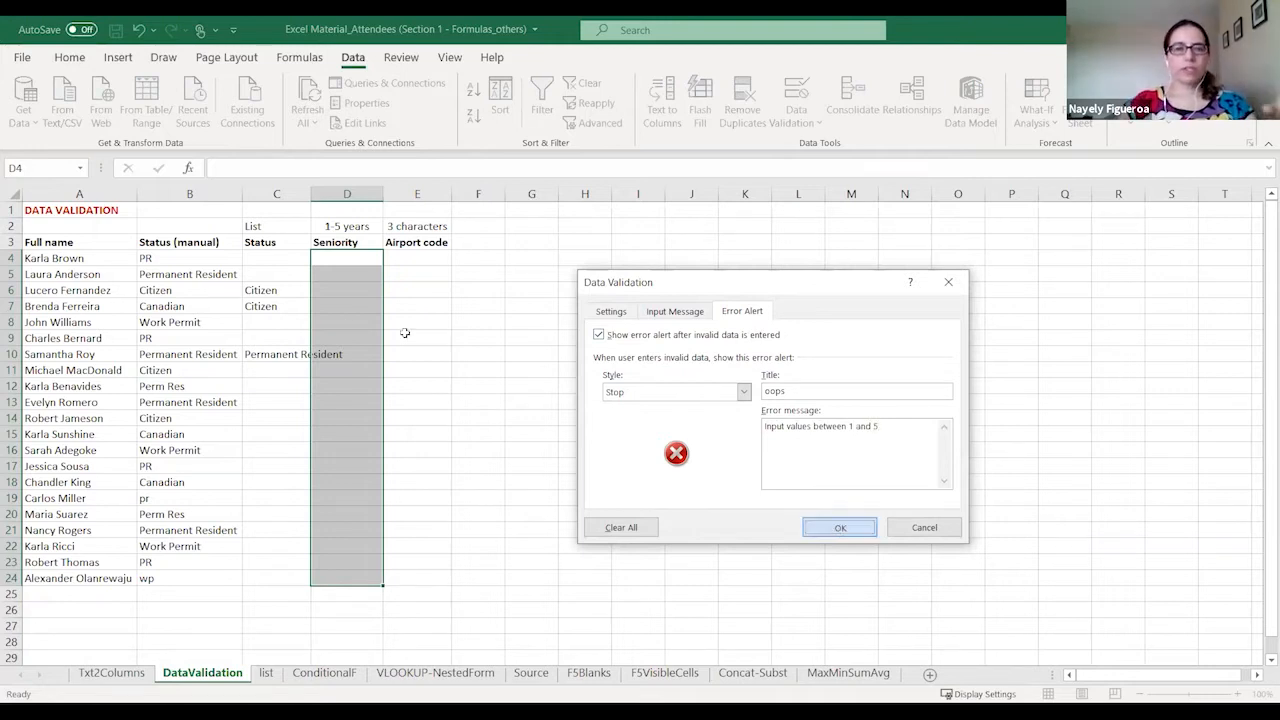
key("Return")
- Test the custom error alert by trying to enter 7 in D5, and discard the entry
left_click(334, 281)
type("7")
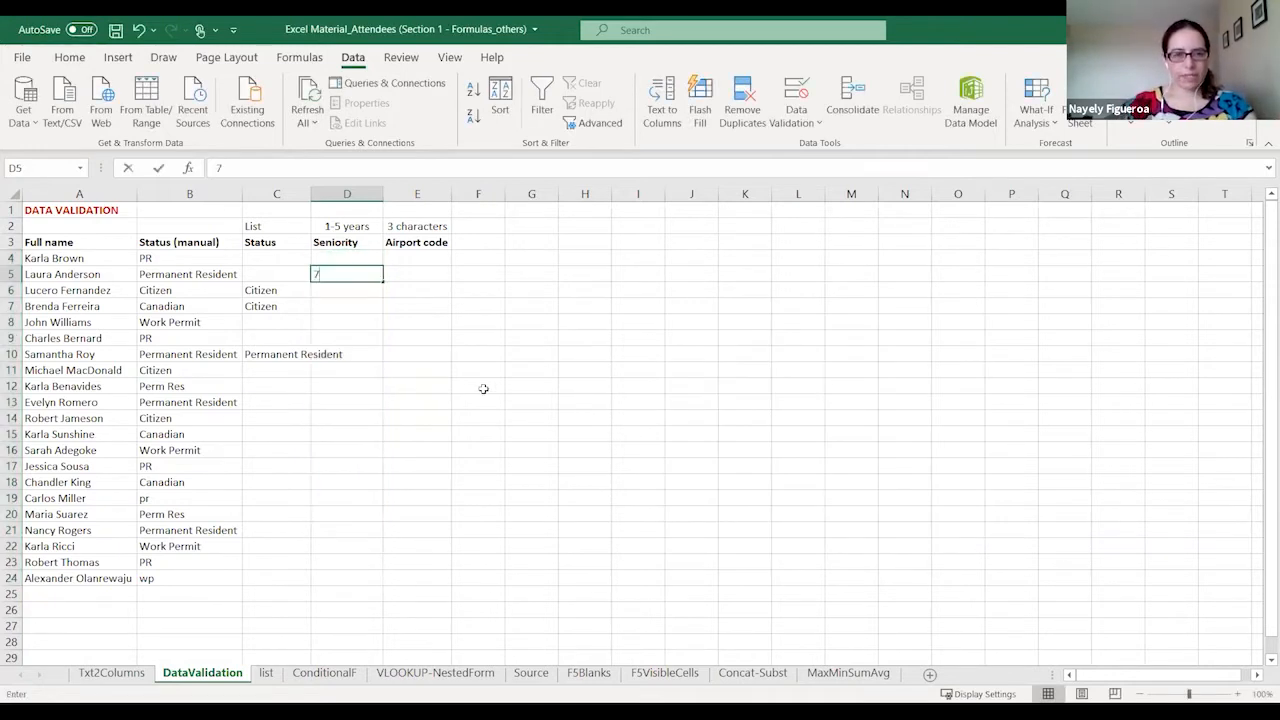
key("Return")
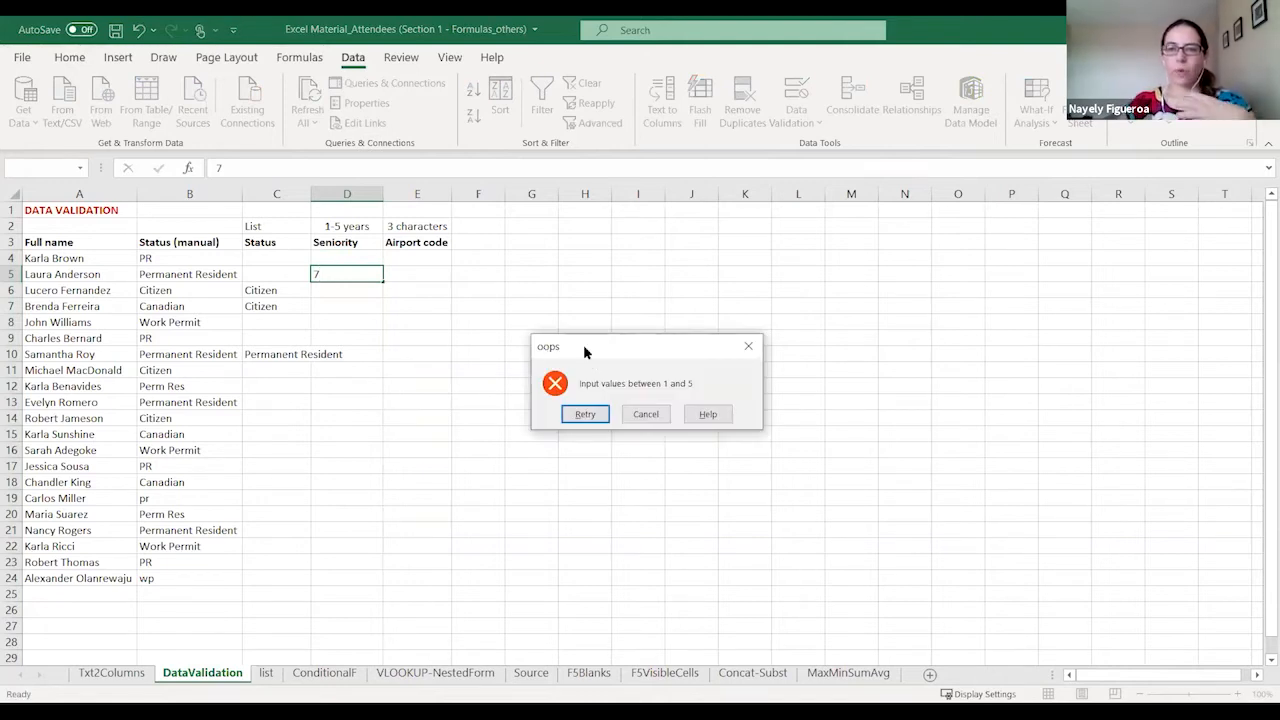
left_click(650, 417)
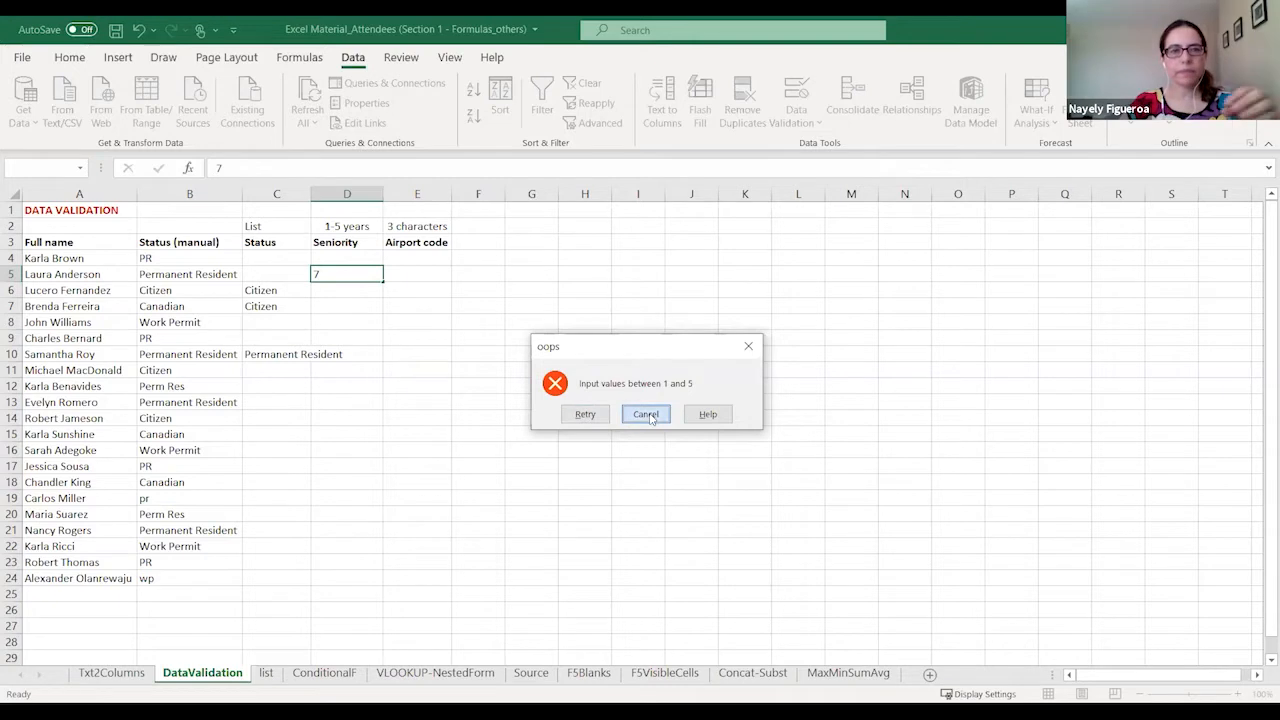
- Open the data validation settings for the Airport code cells E4:E24 and clear the existing rule
left_click(421, 260)
left_click_drag(421, 260, 417, 572)
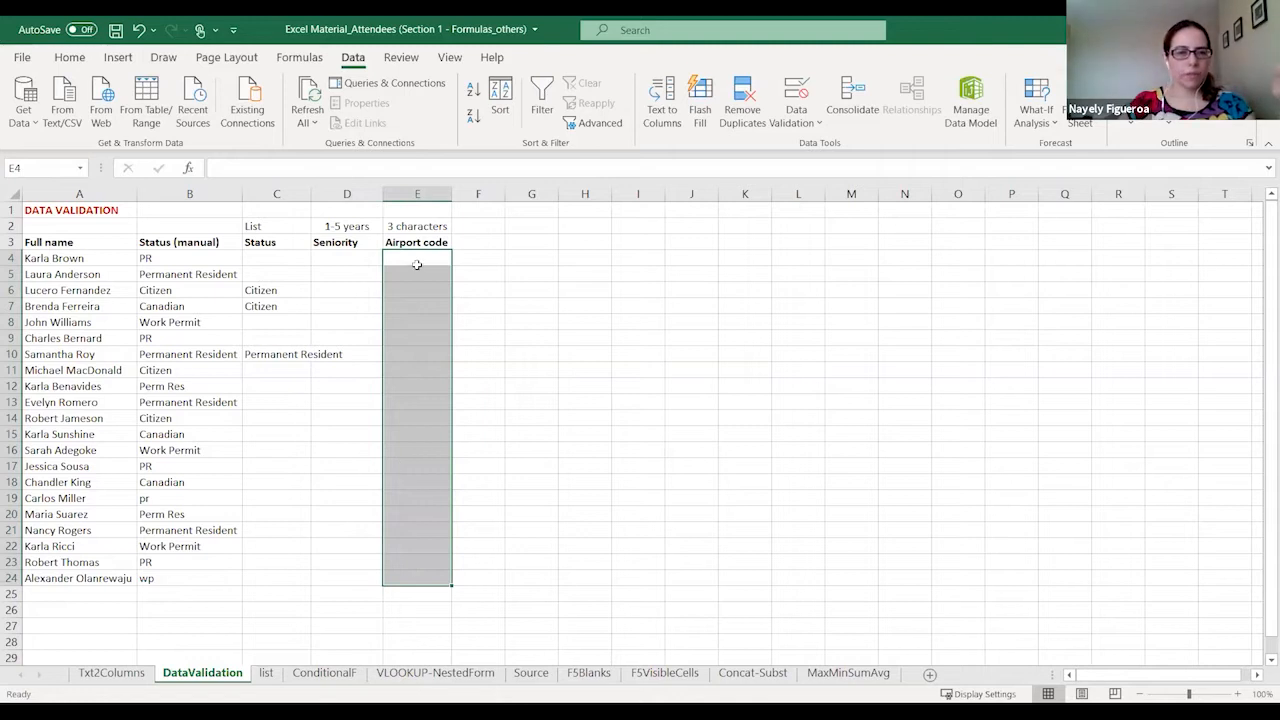
left_click(795, 93)
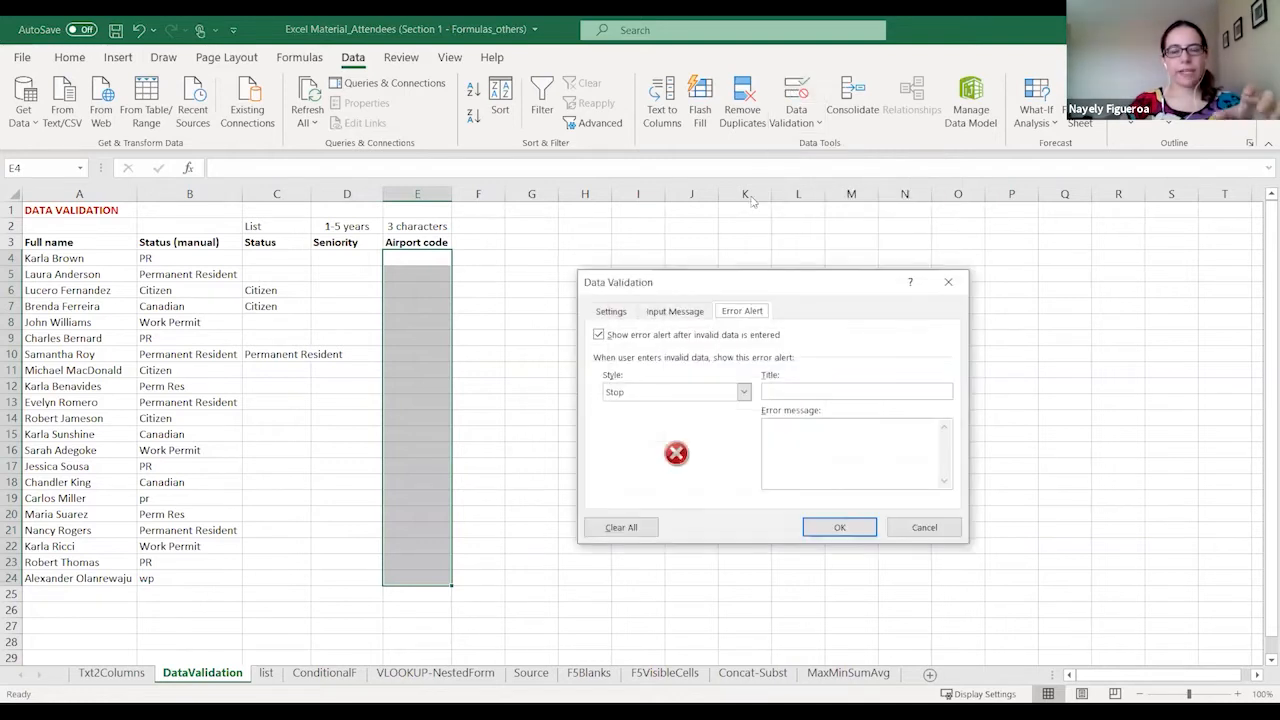
left_click(613, 313)
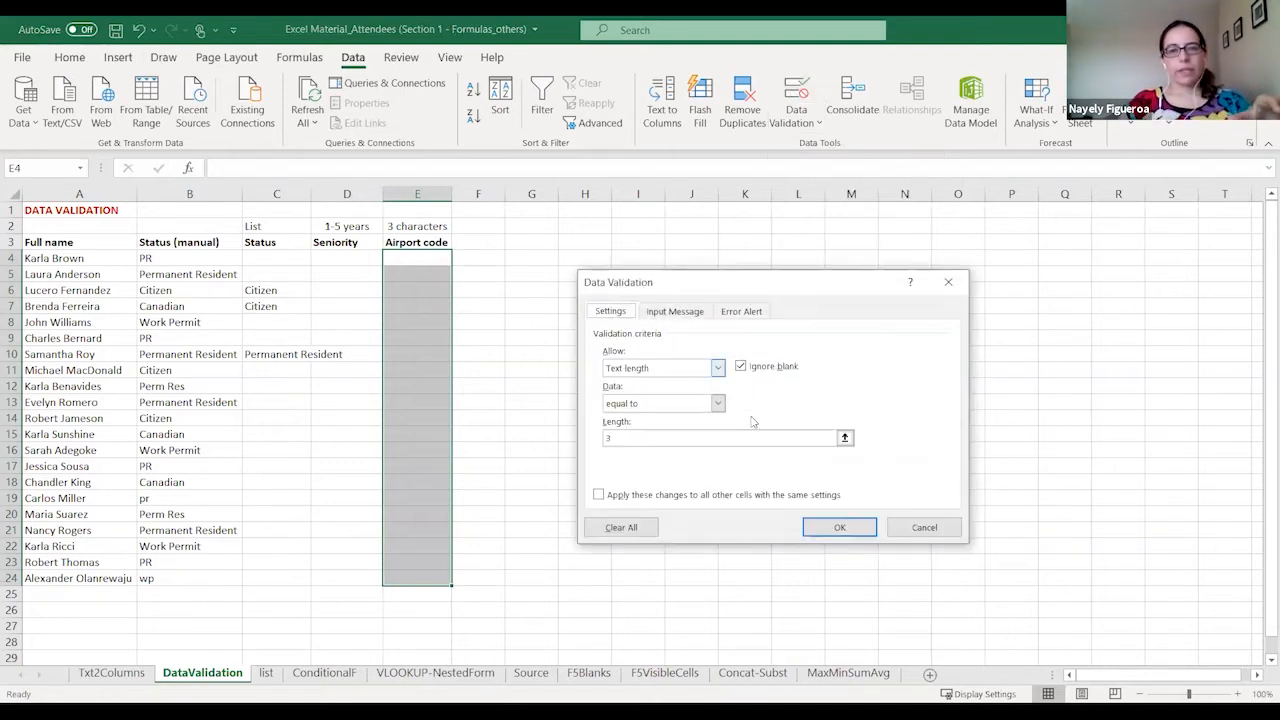
left_click(621, 527)
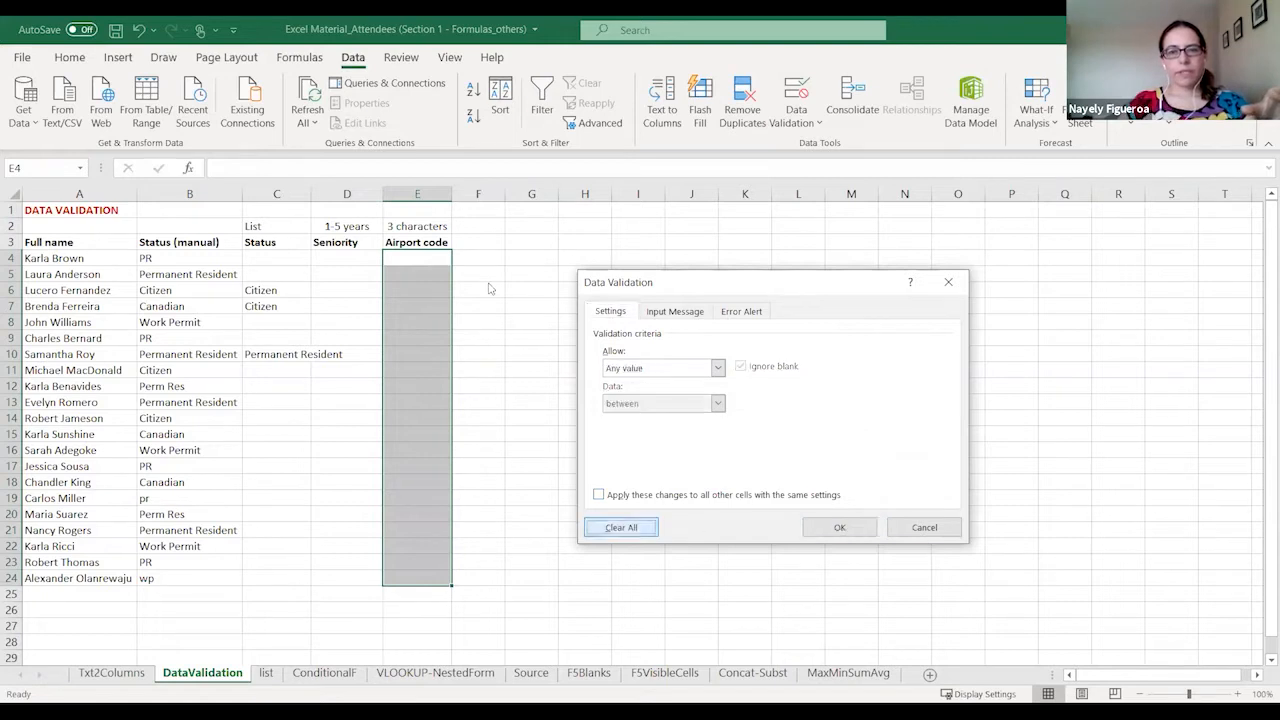
- Restrict the Airport code cells to a text length equal to 3 and apply the rule
left_click(669, 370)
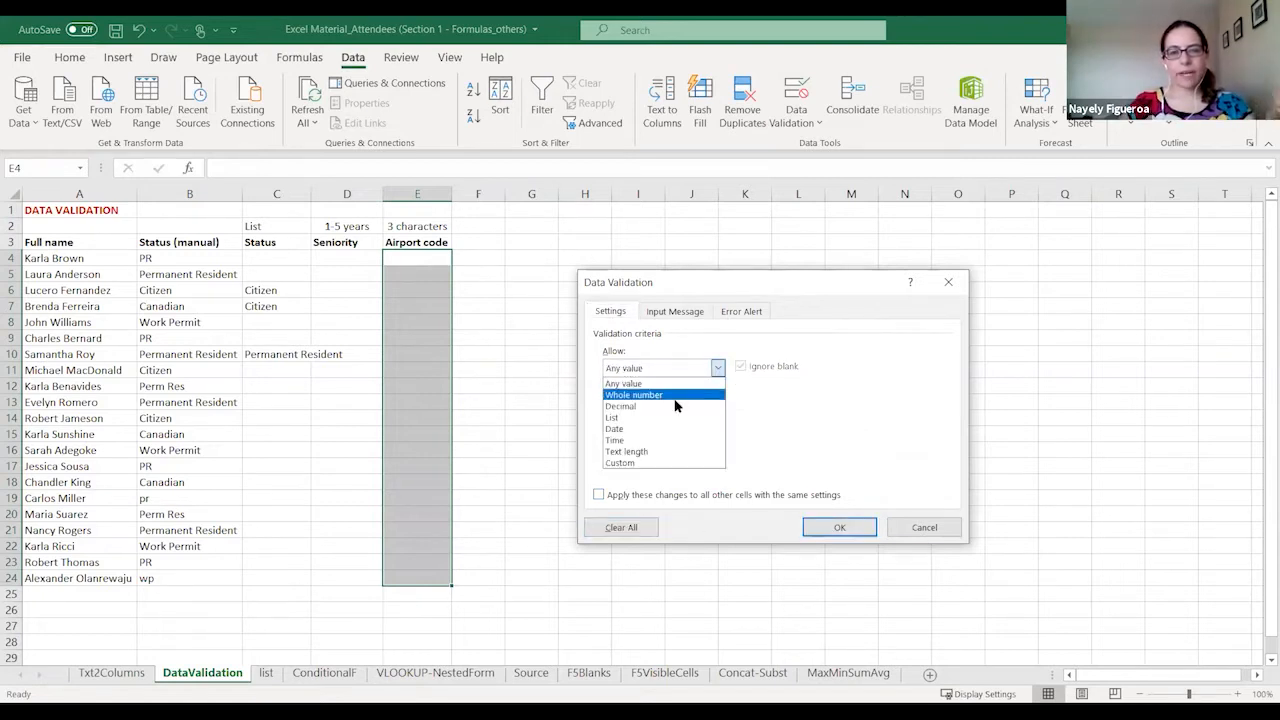
left_click(658, 452)
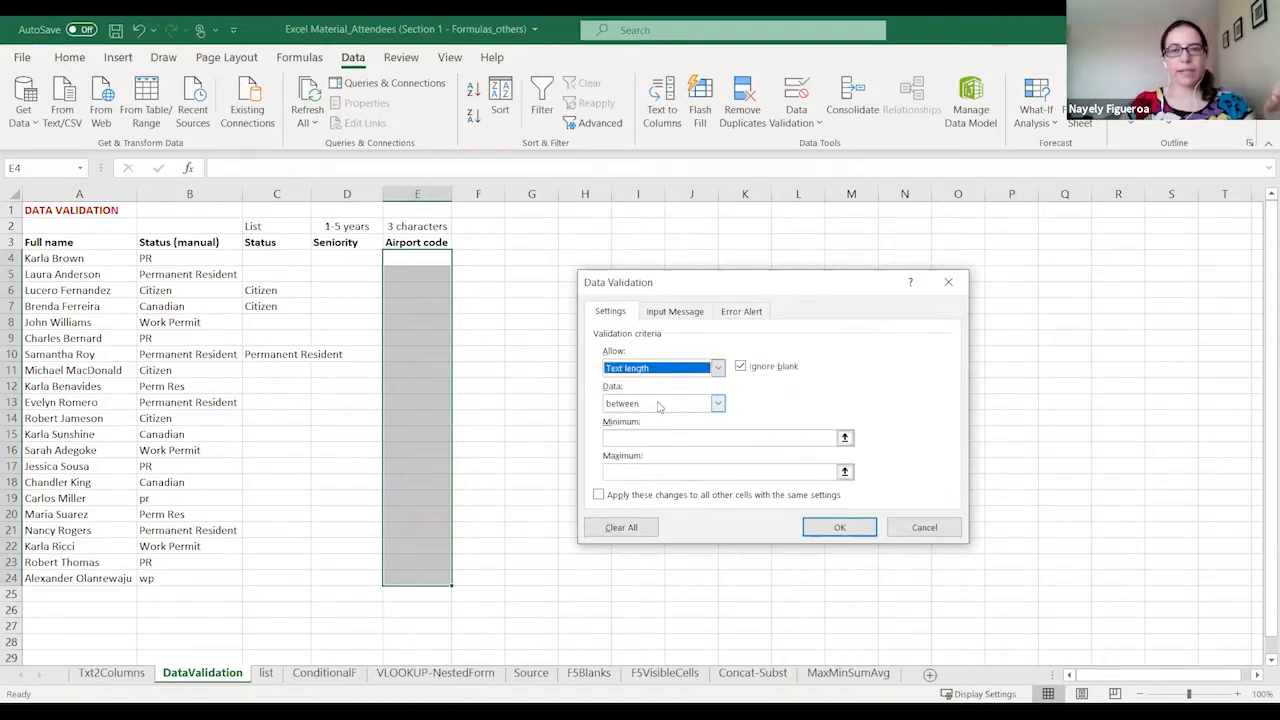
left_click(658, 404)
left_click(644, 439)
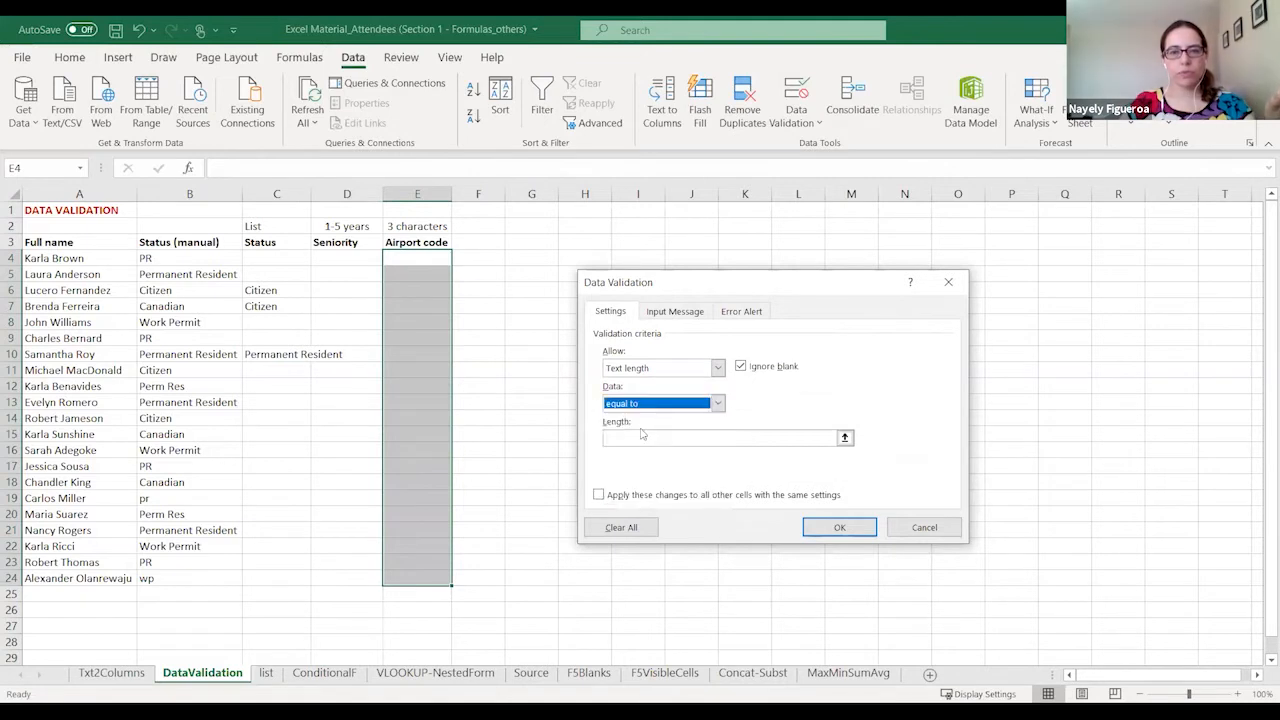
left_click(644, 437)
type("3")
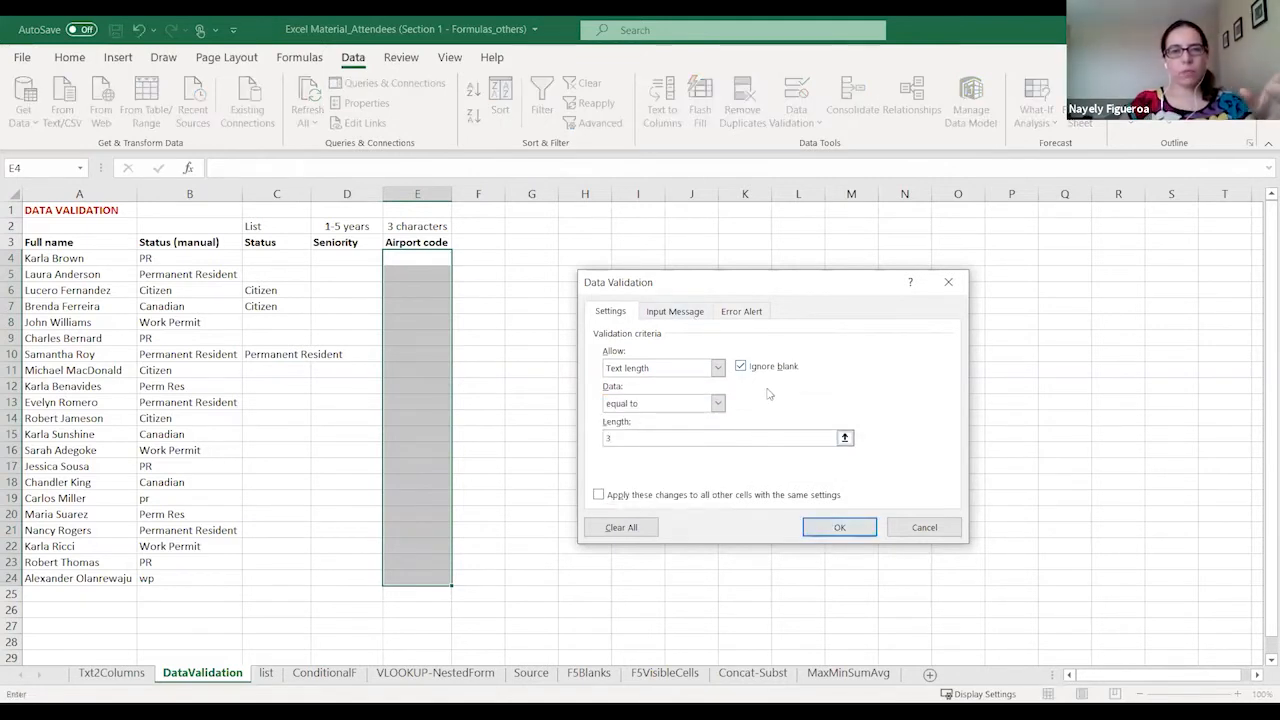
left_click(850, 528)
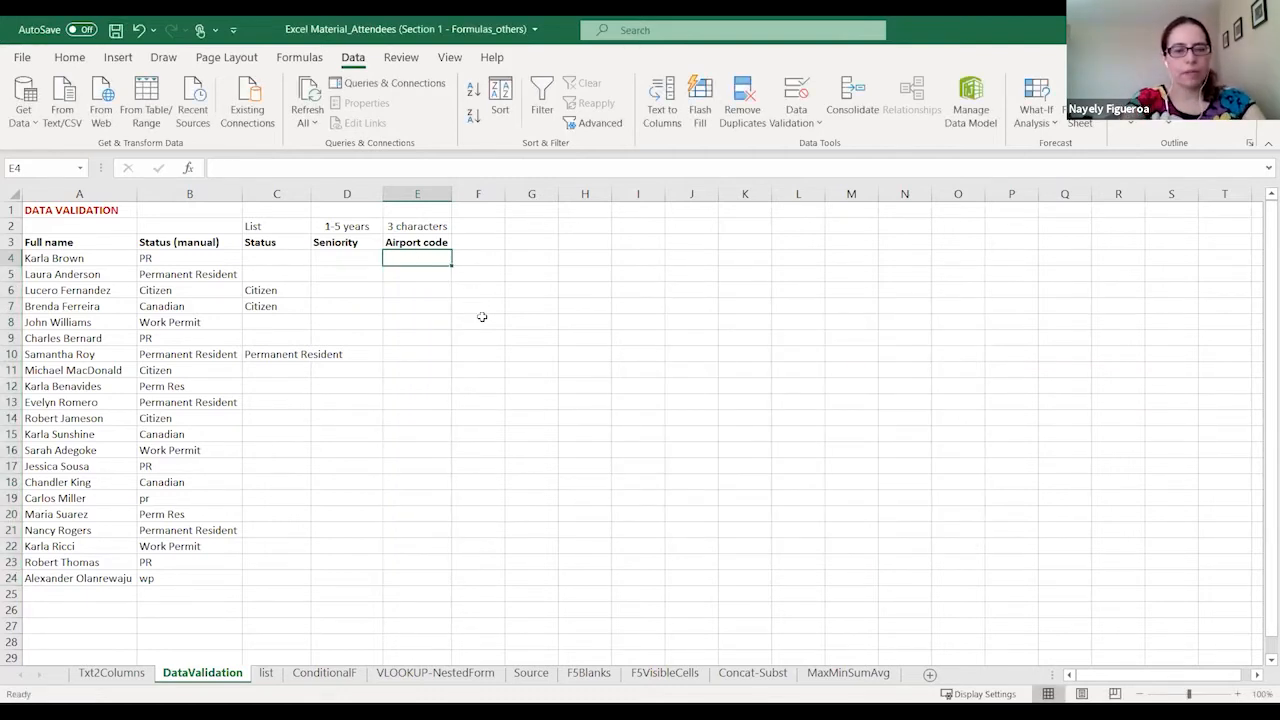
- Enter the airport codes YYZ, MEX, LAX and PEK in E4:E7
type("y")
type("YYZ")
key("Return")
type("MEX")
key("Return")
type("LAX")
key("Return")
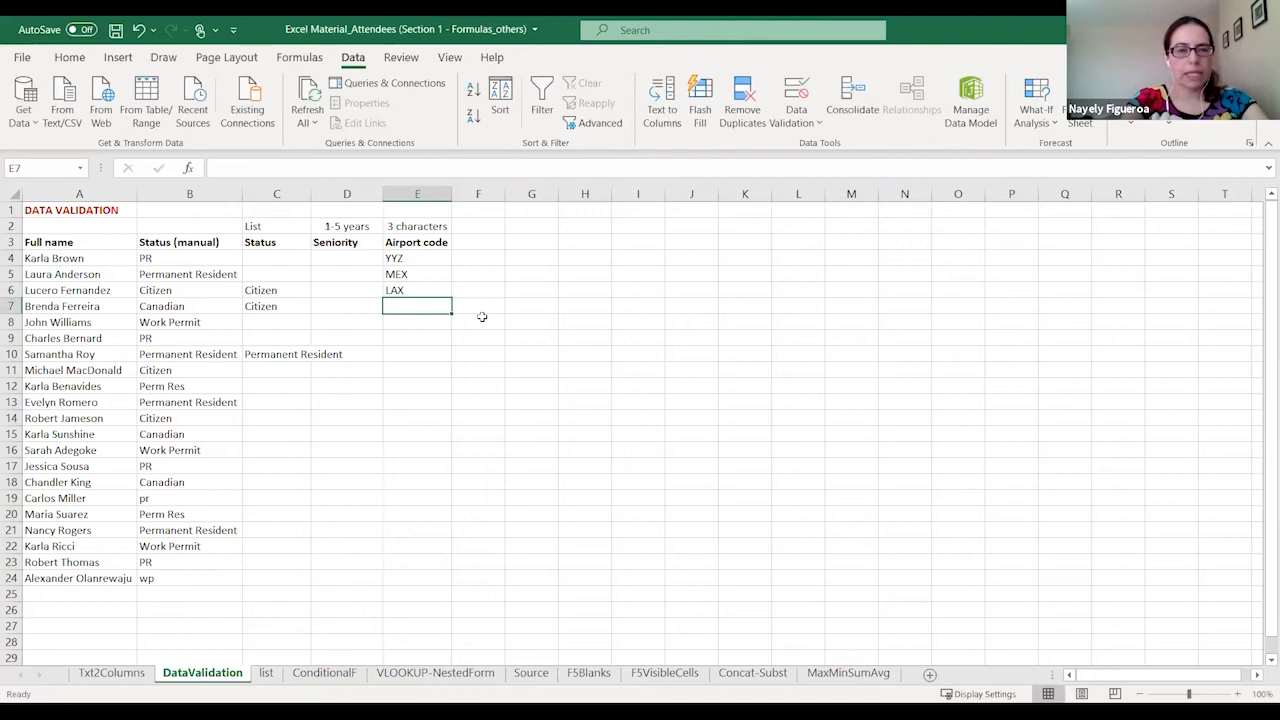
type("PEK")
key("Return")
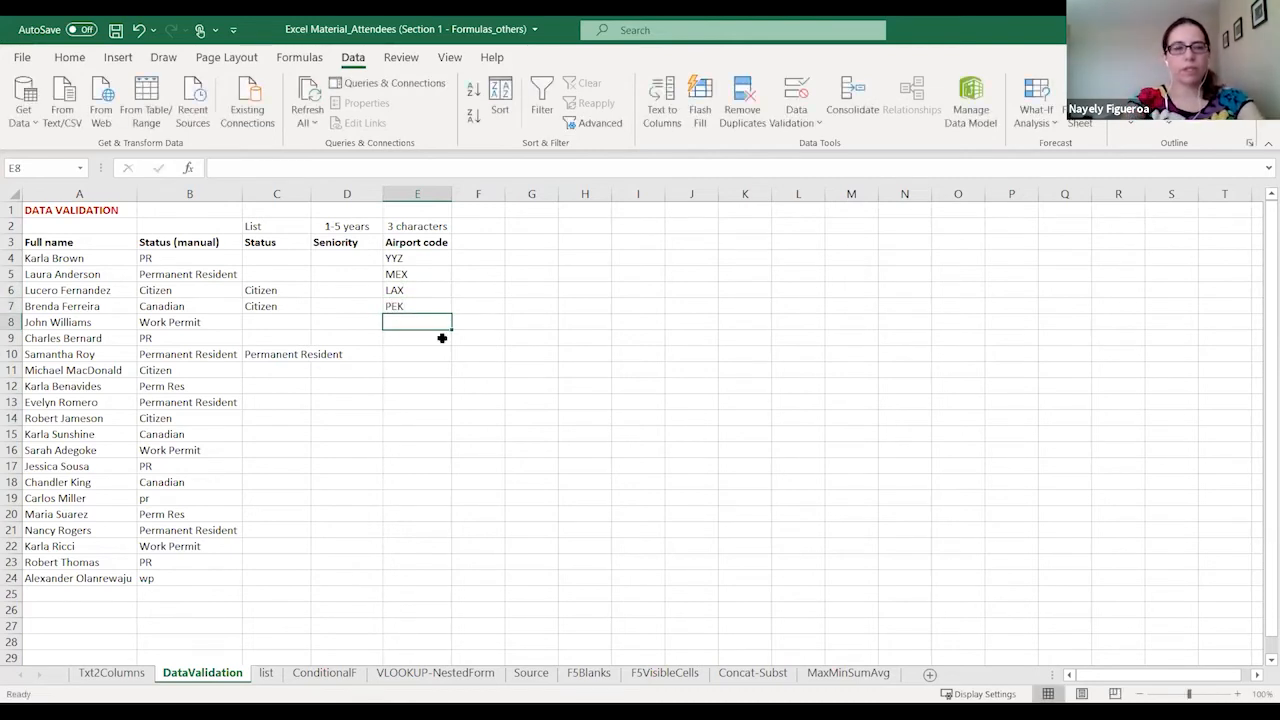
- Test the text length rule by trying to enter GJLS in E8, and discard the entry
type("GJLS")
key("Return")
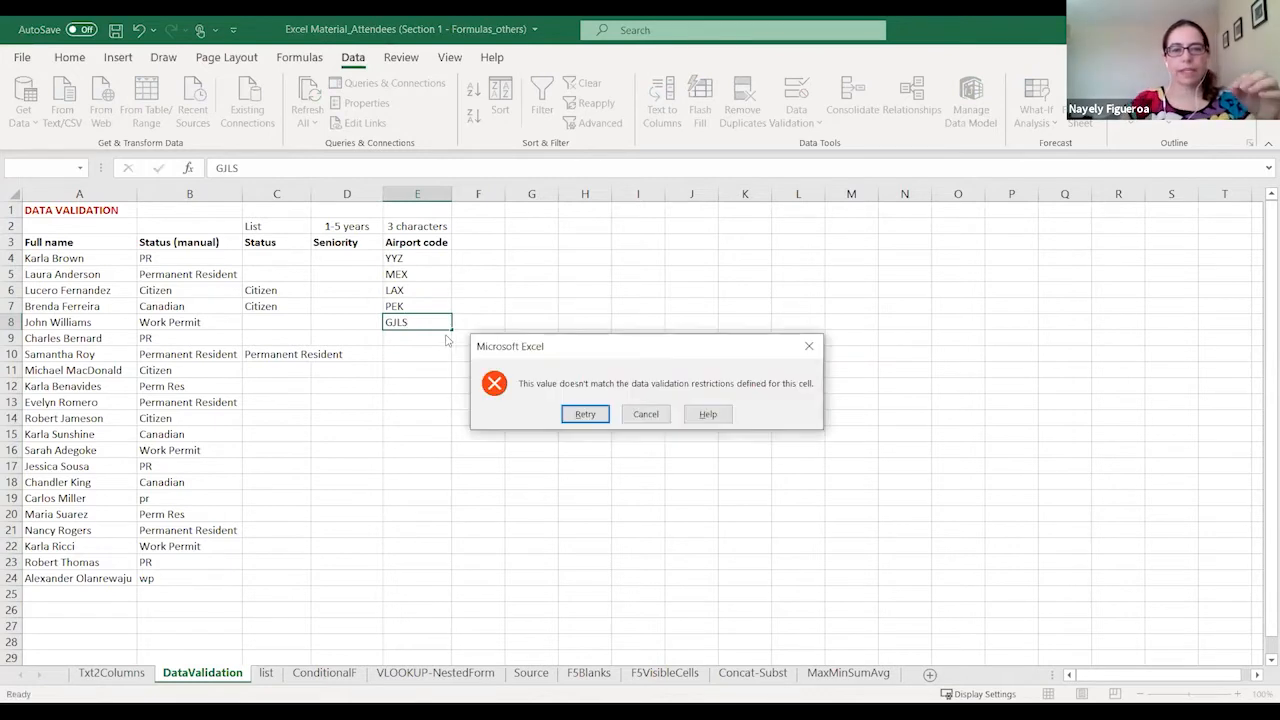
left_click(662, 414)
left_click(420, 258)
left_click_drag(419, 354, 411, 562)
left_click(417, 306)
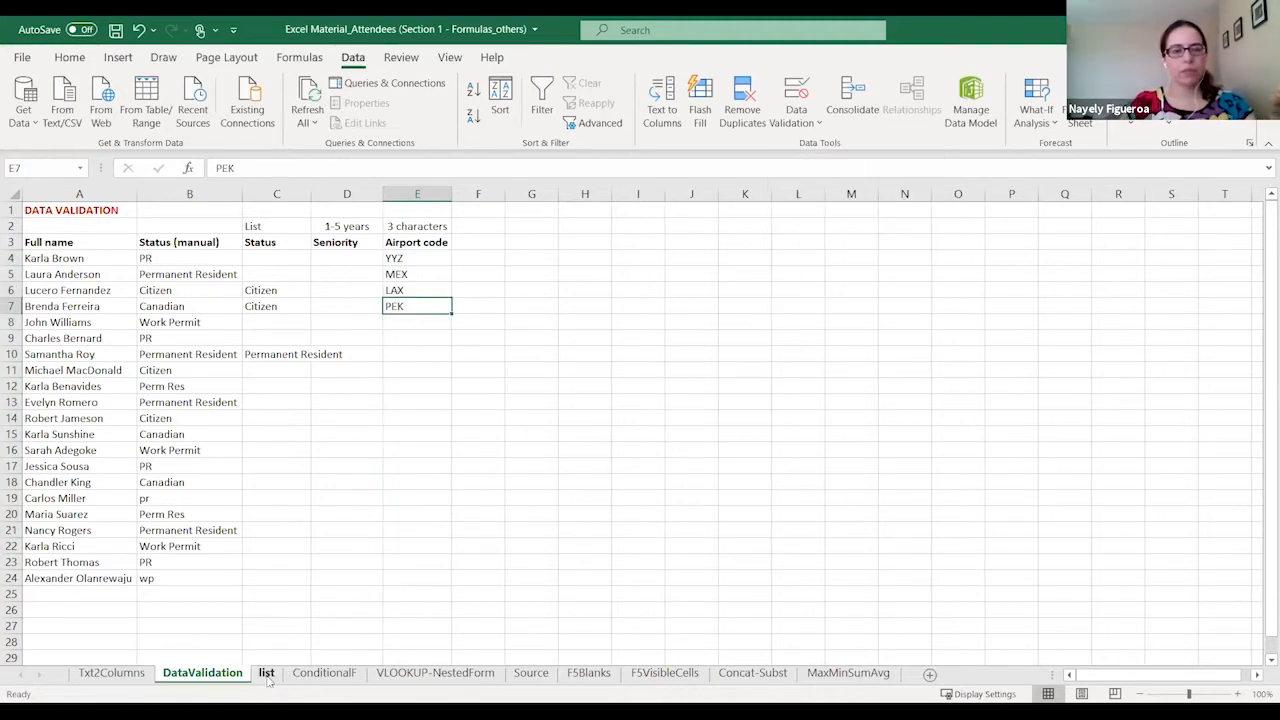
- Review the source entries on the list sheet and the Status options offered in C5 of the DataValidation sheet
left_click(266, 673)
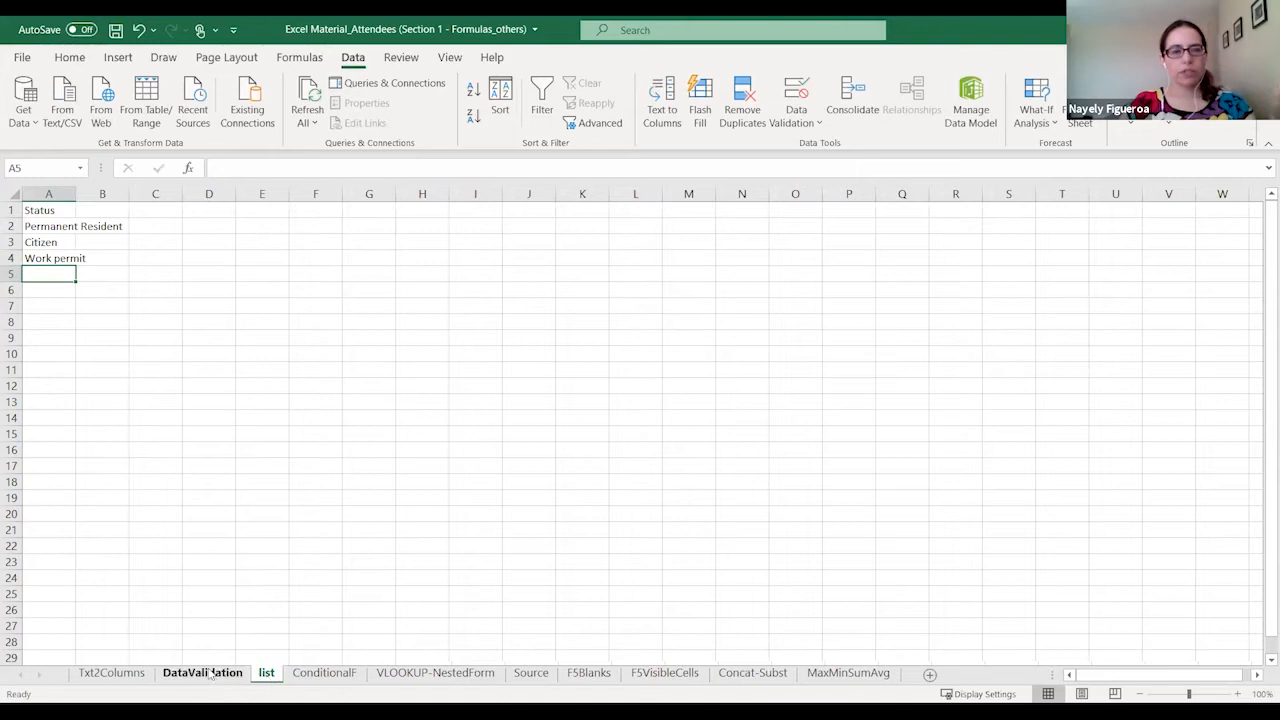
left_click(228, 675)
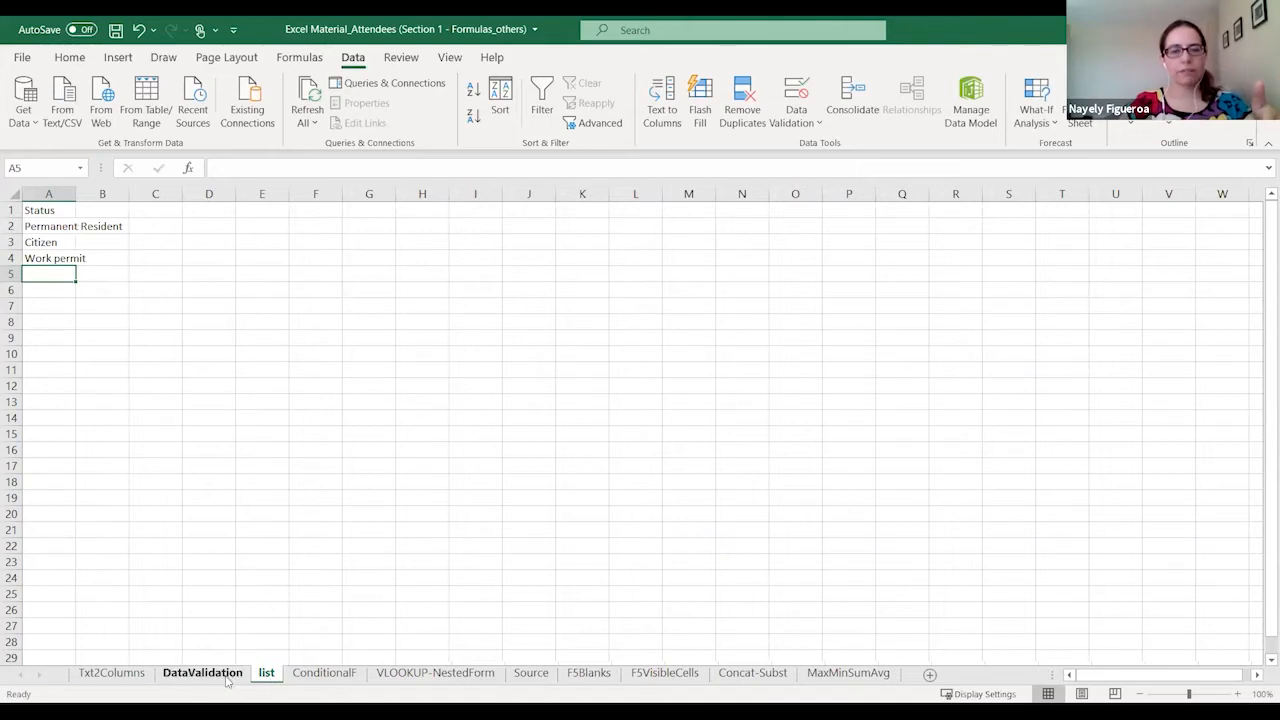
left_click_drag(589, 244, 620, 294)
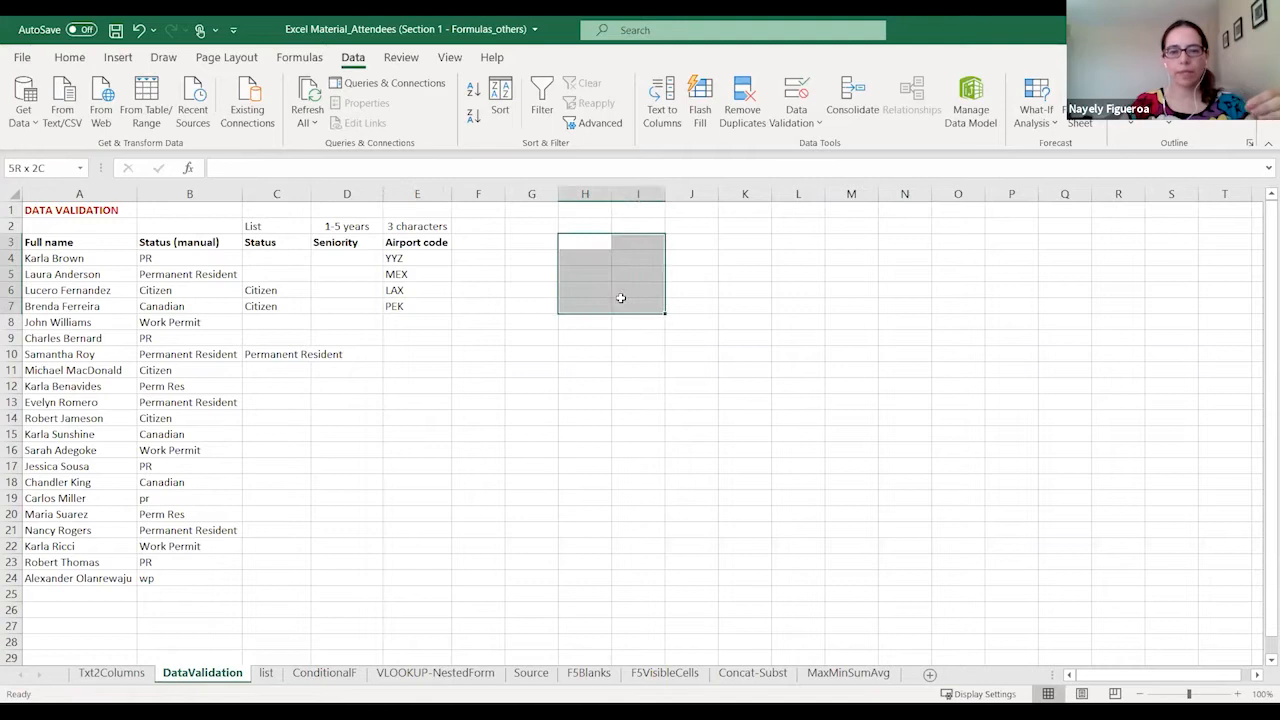
left_click(588, 258)
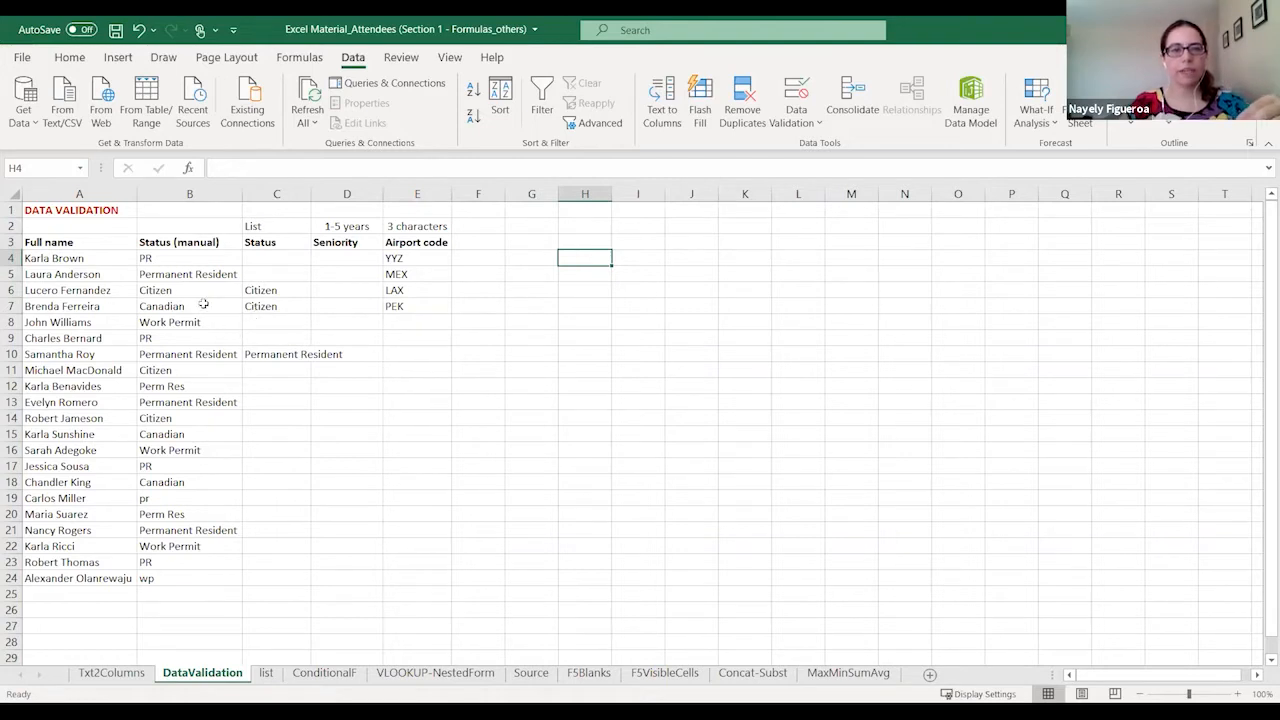
left_click(283, 269)
left_click(317, 274)
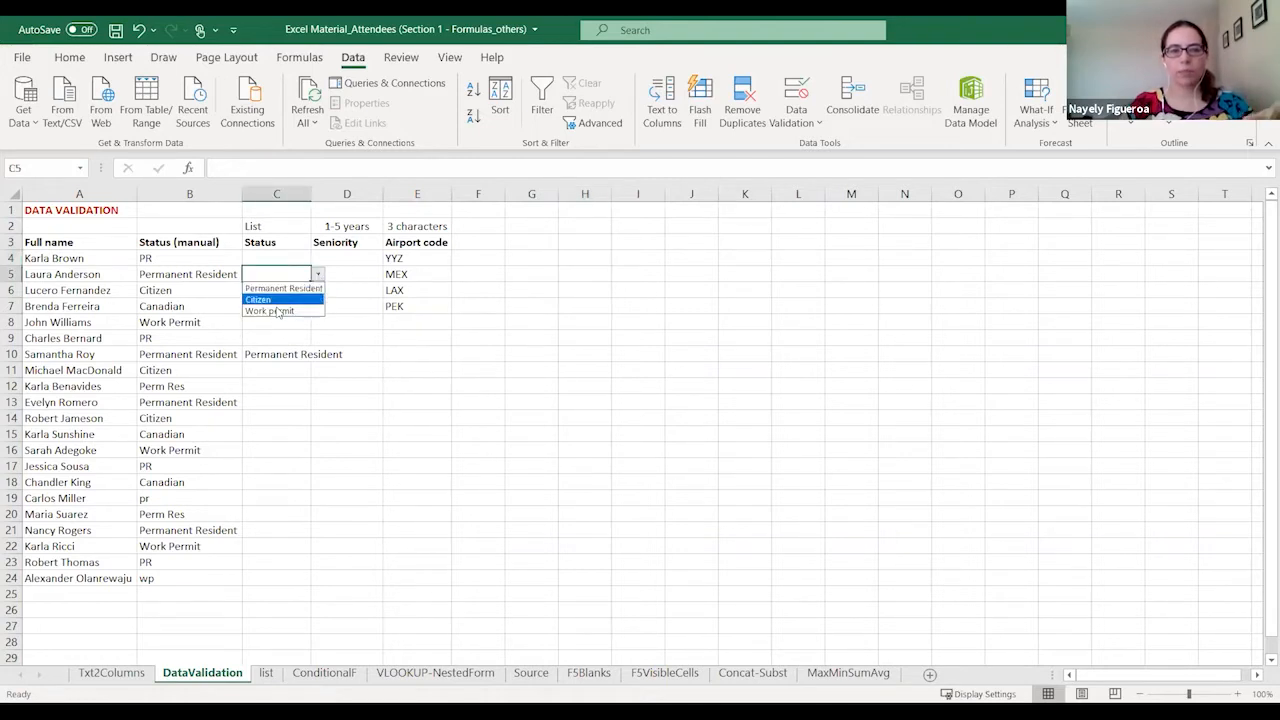
key("Escape")
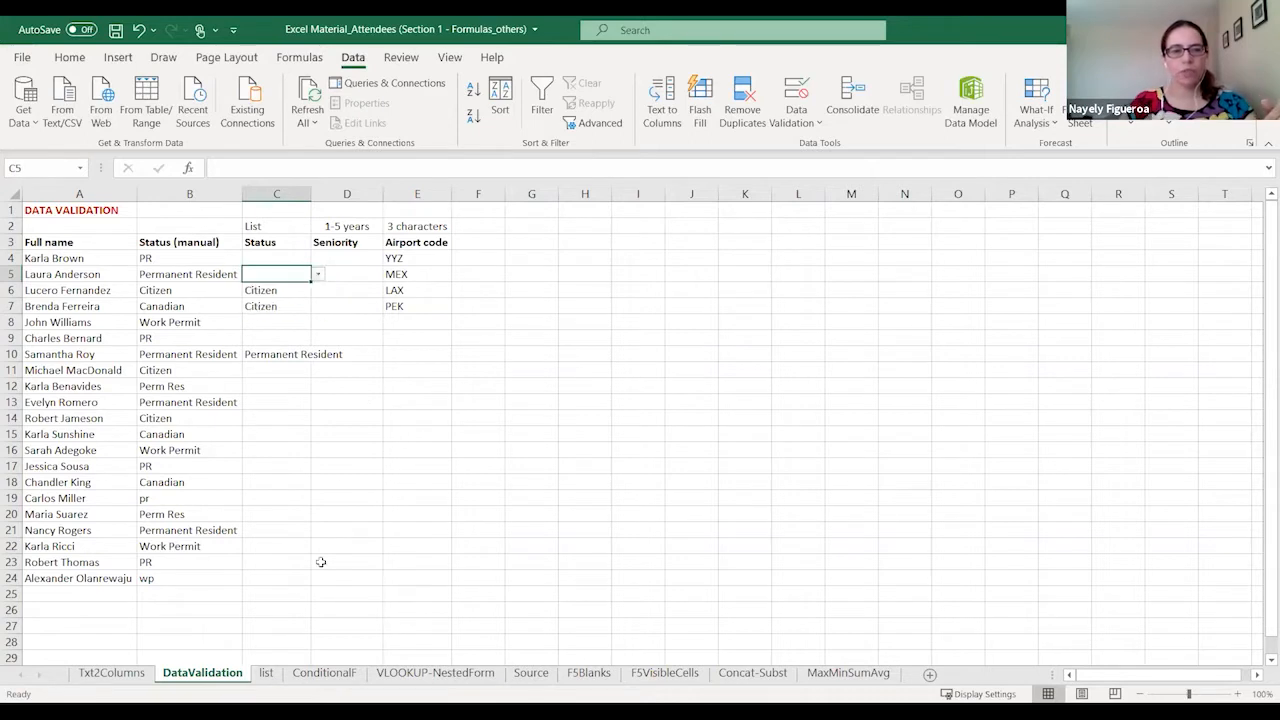
left_click(266, 673)
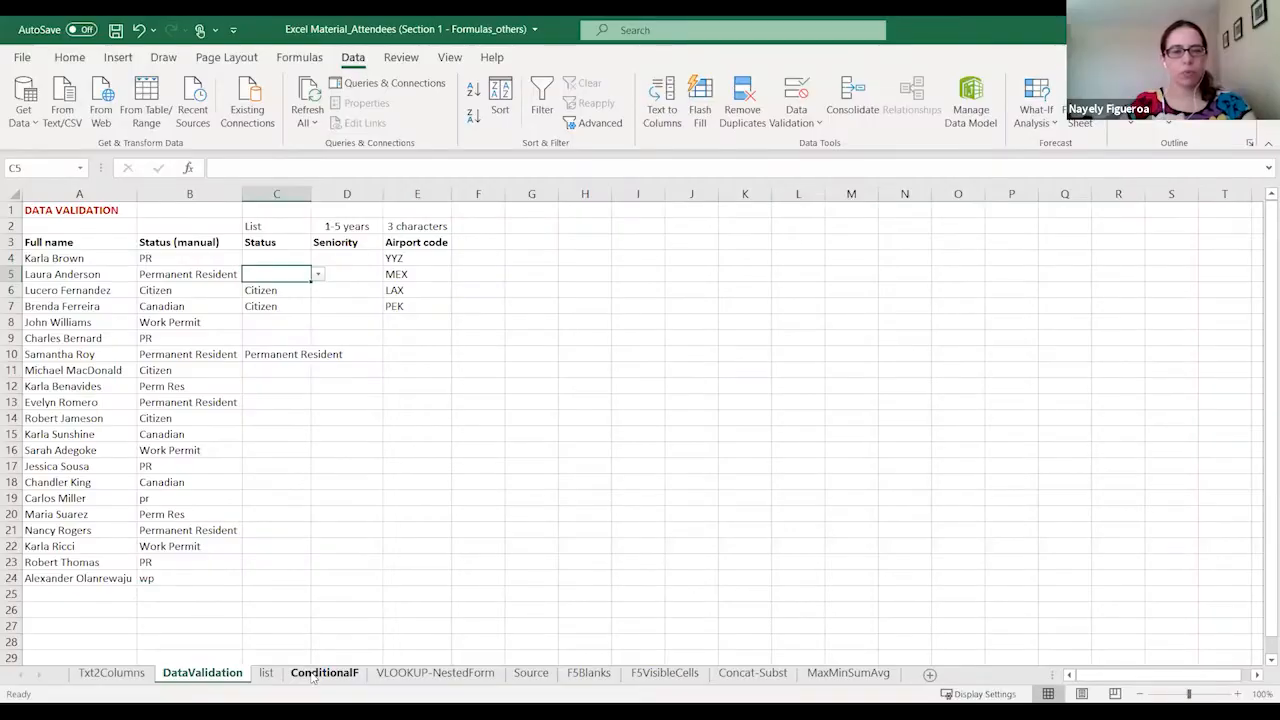
- Open the ConditionalF sheet and examine its name, passed test and scores columns, including the formula in B16
left_click(312, 668)
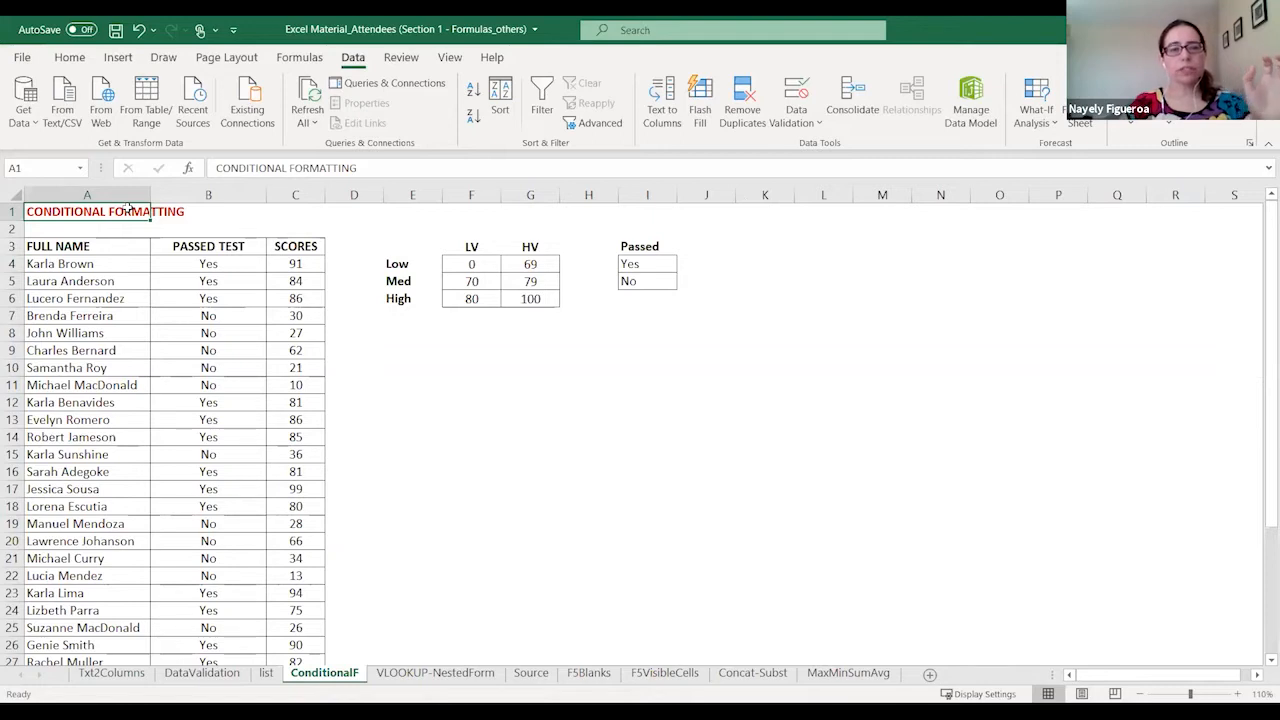
left_click_drag(120, 250, 301, 541)
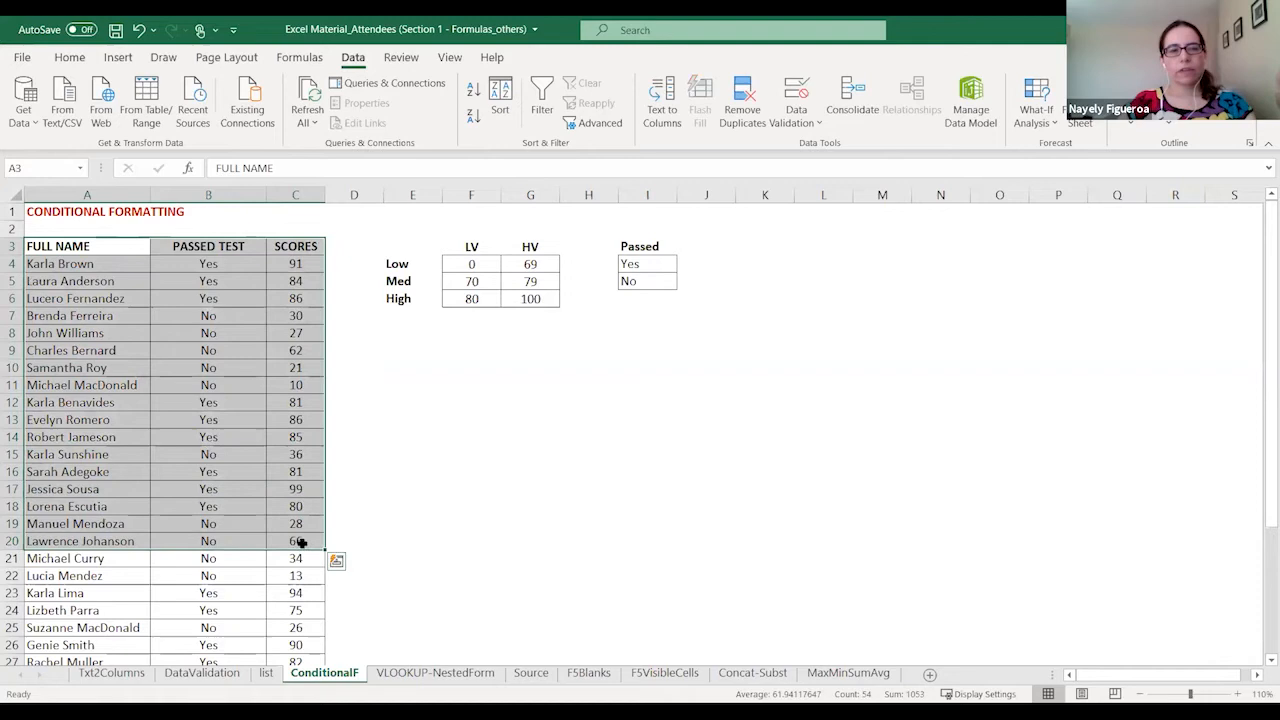
scroll(310, 490, "down", 1)
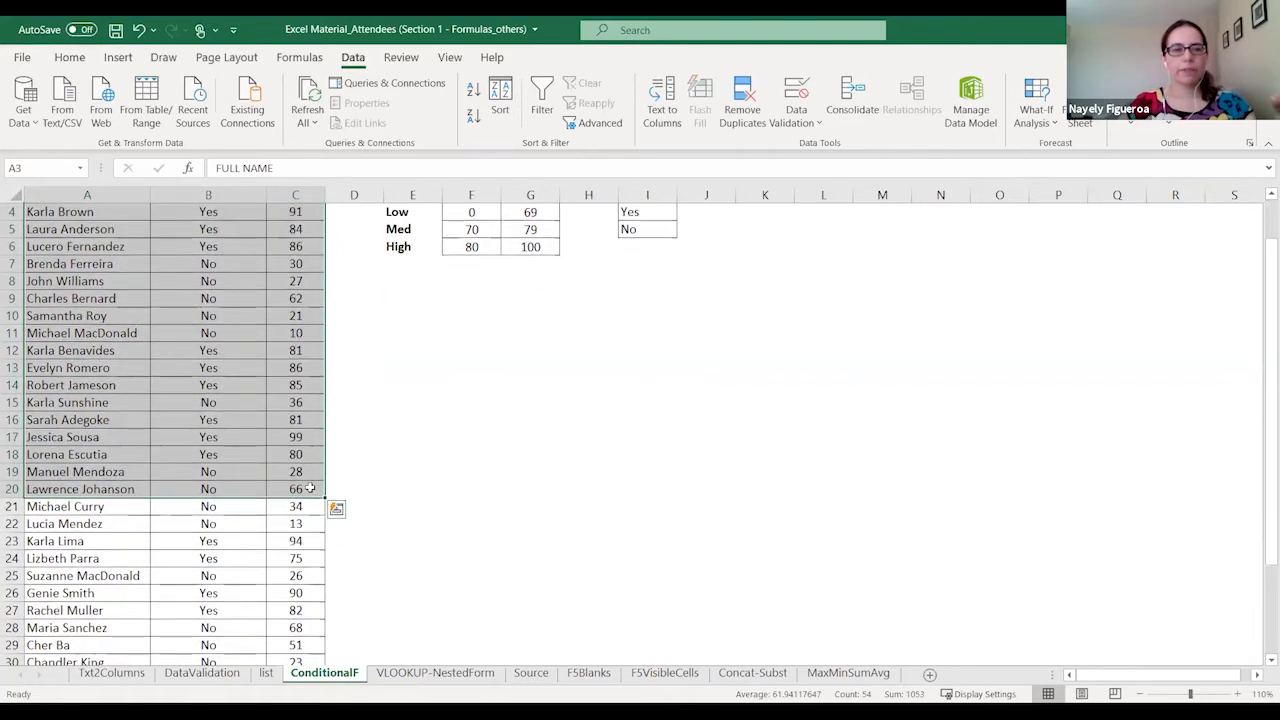
scroll(310, 488, "up", 1)
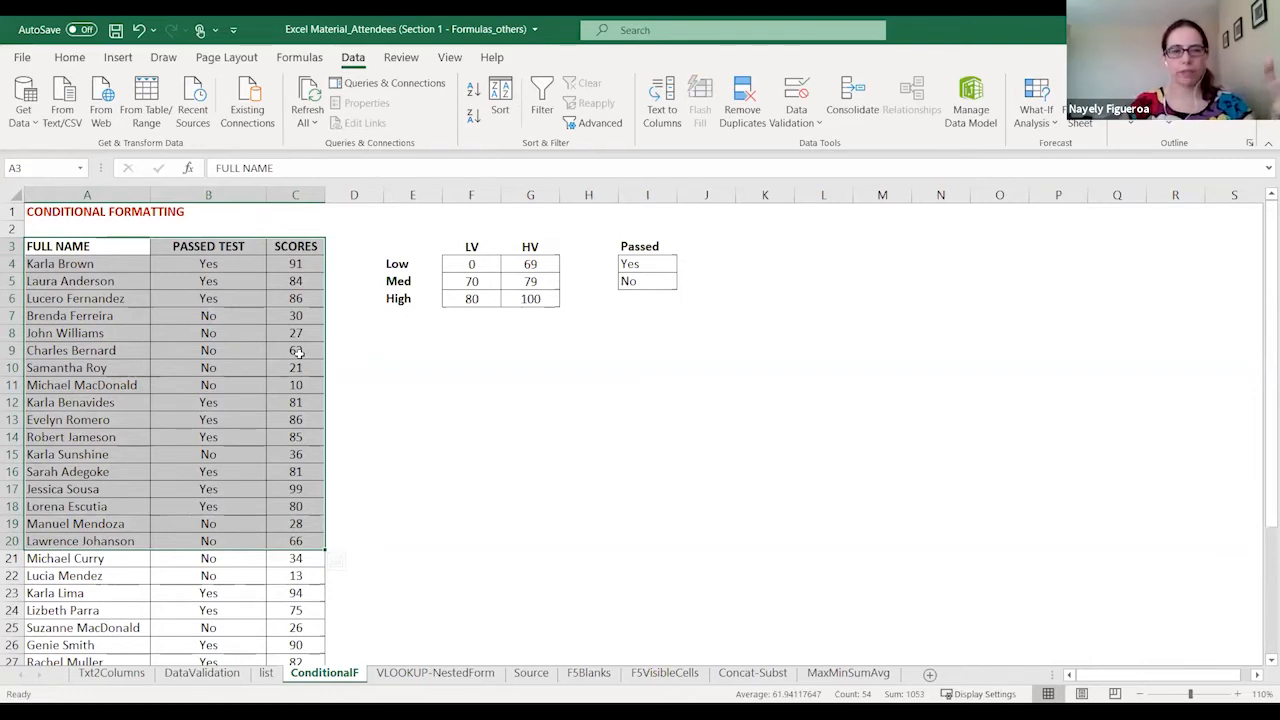
left_click(100, 264)
left_click_drag(188, 268, 196, 597)
left_click_drag(300, 292, 296, 578)
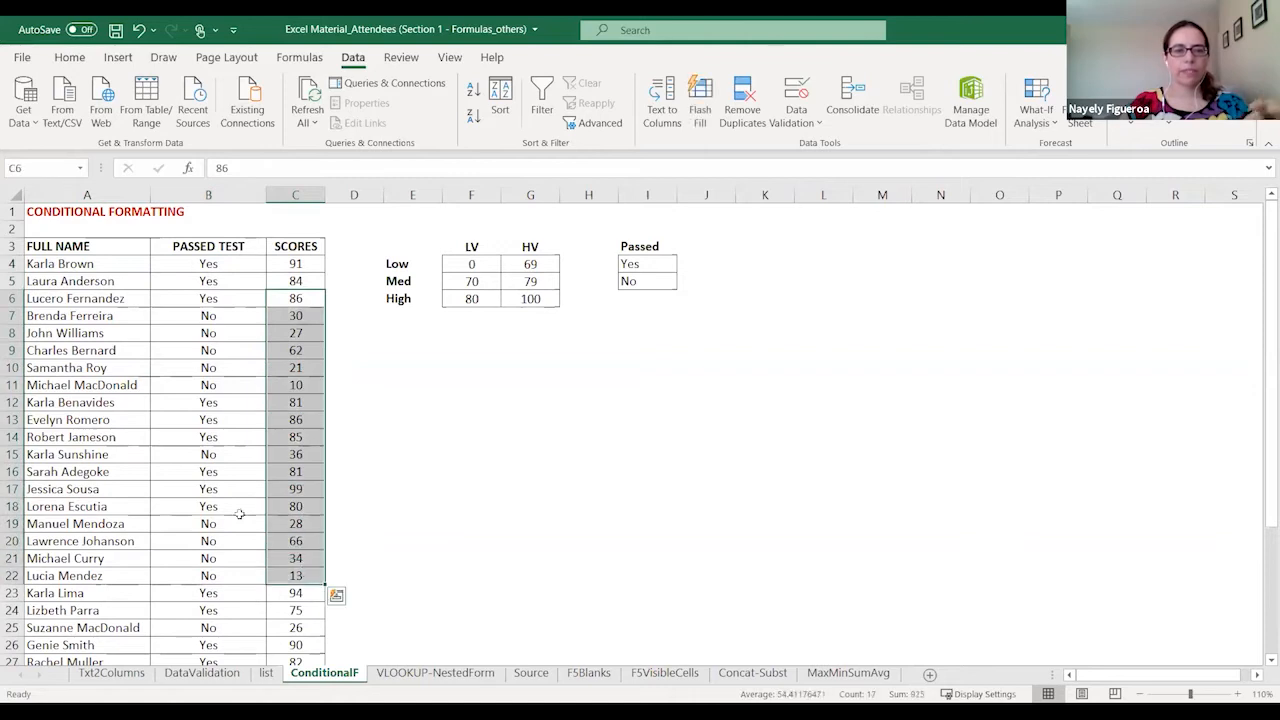
left_click(205, 470)
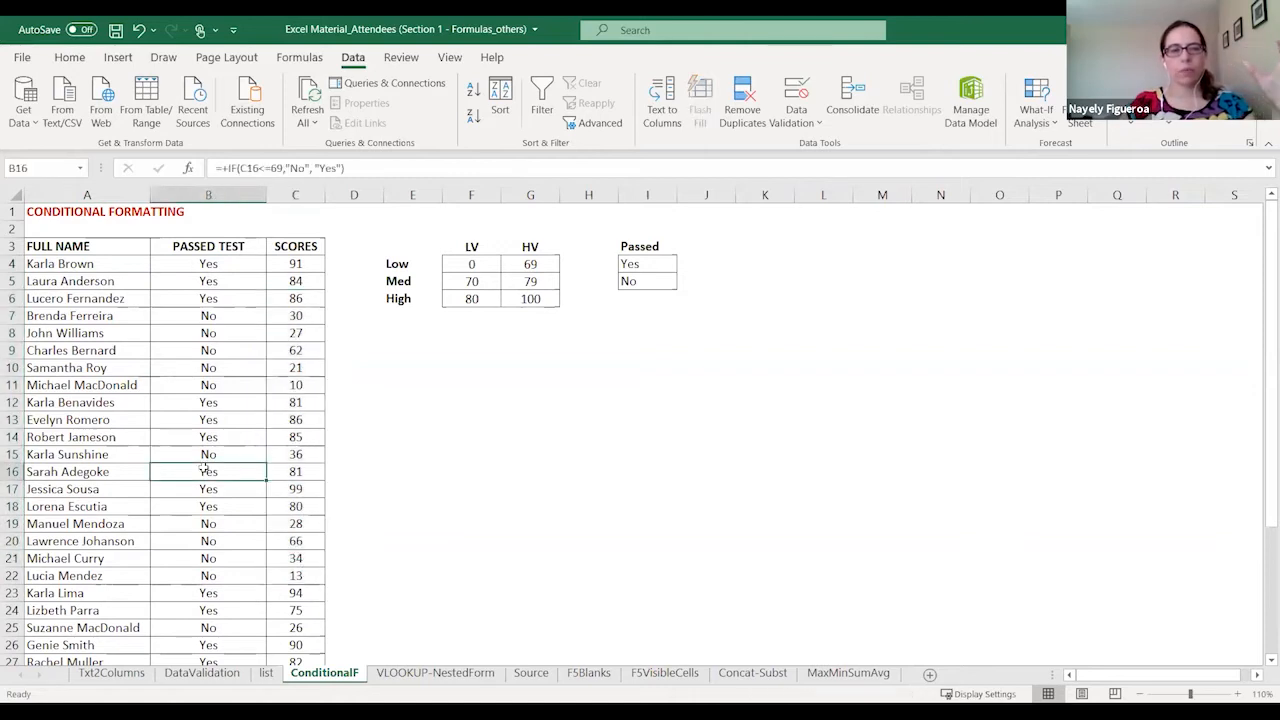
- Open the conditional formatting rules manager for the PASSED TEST cells B4:B36
left_click(208, 264)
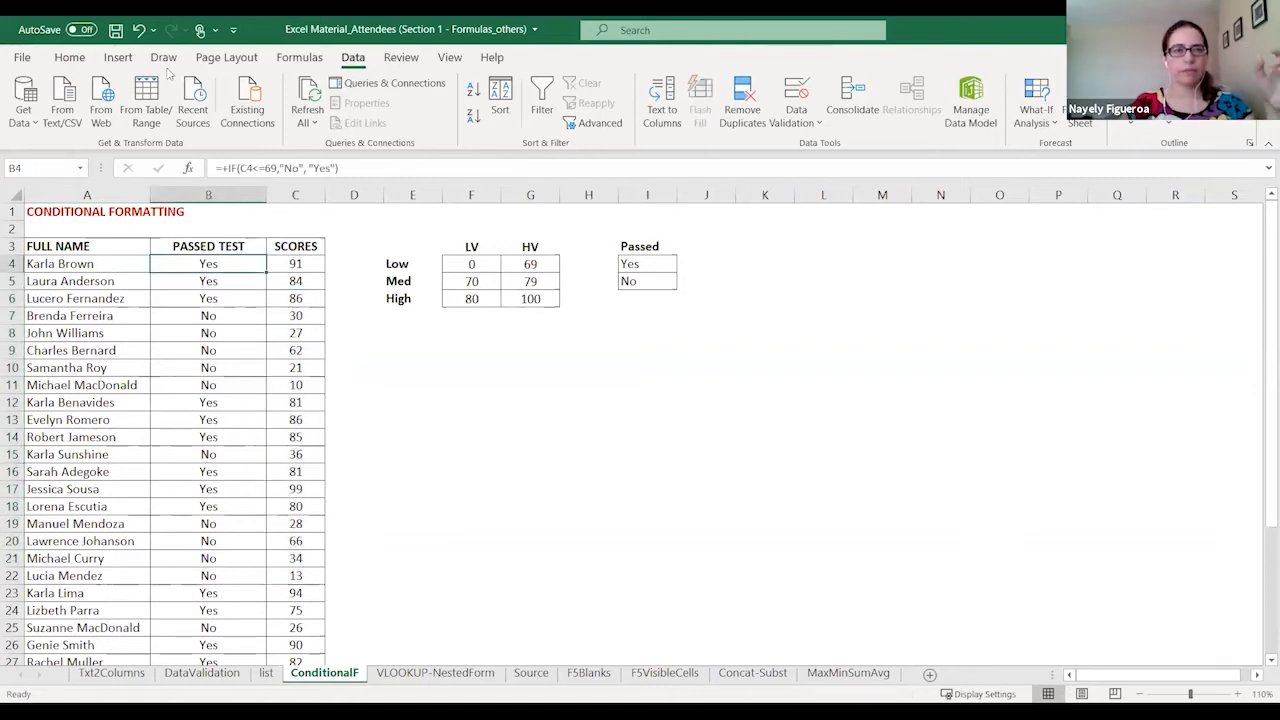
left_click(69, 57)
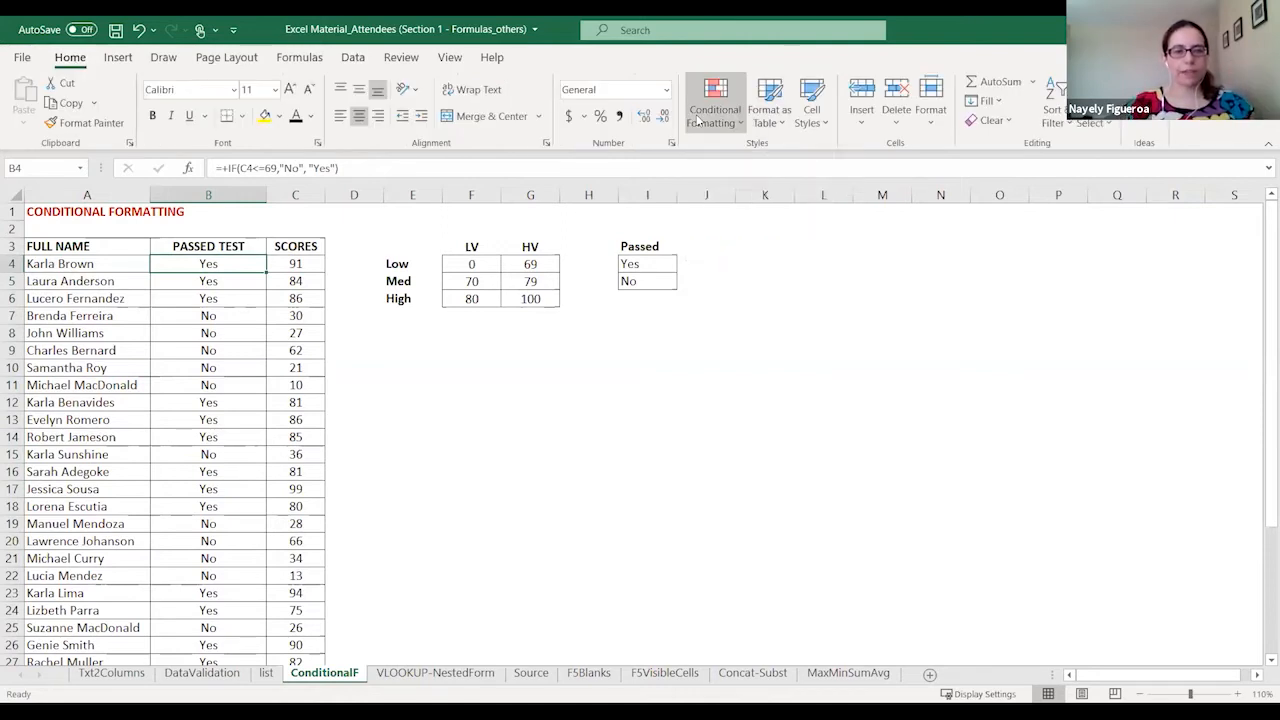
key("ctrl+shift+Down")
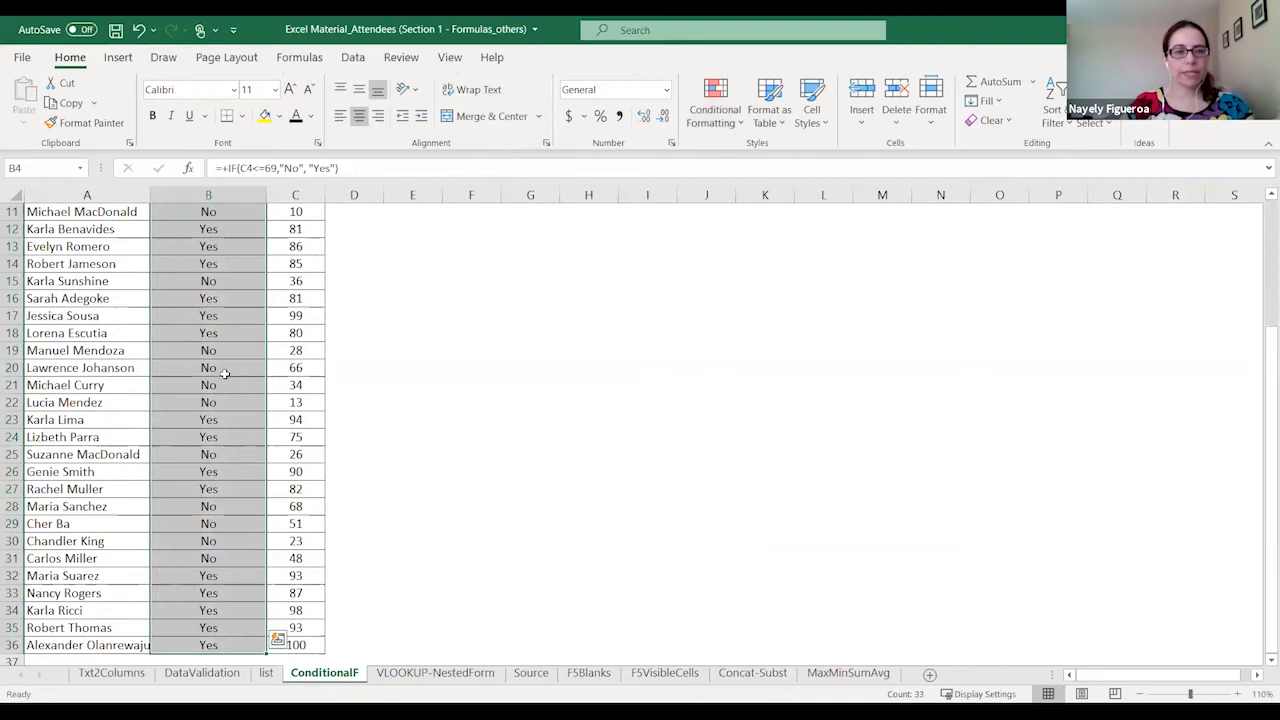
scroll(225, 373, "up", 2)
scroll(225, 373, "up", 1)
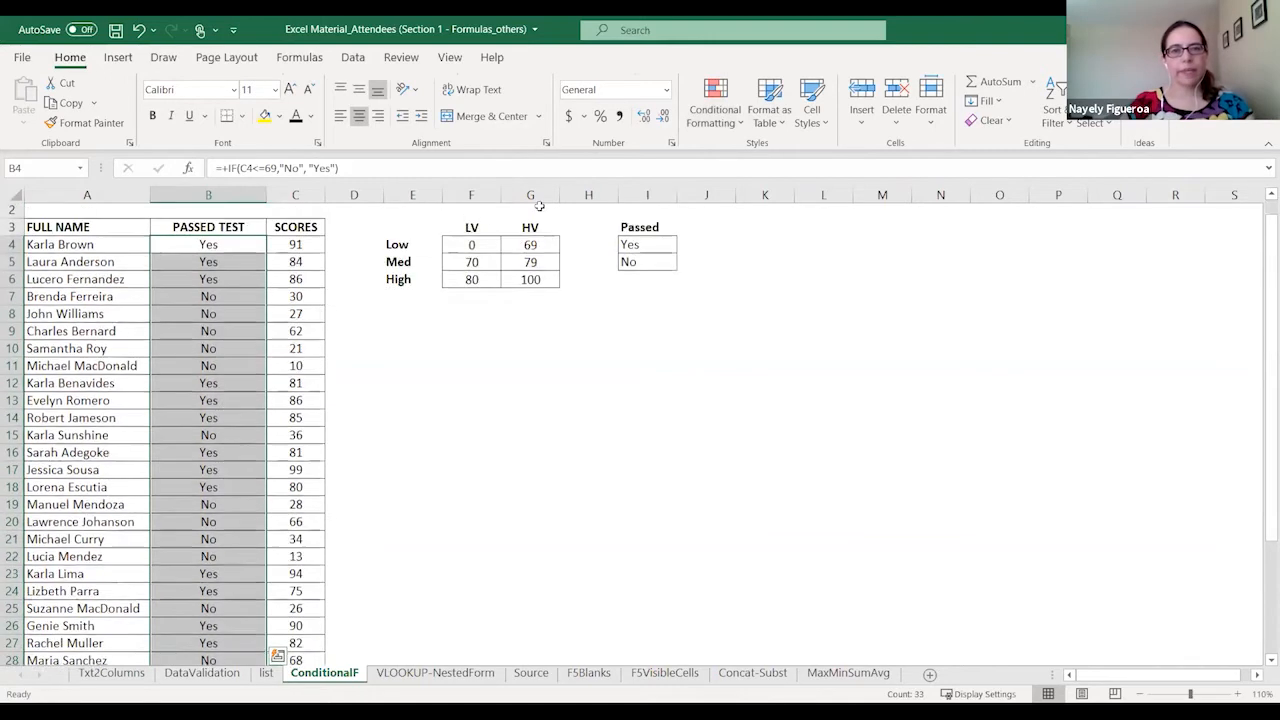
left_click(725, 102)
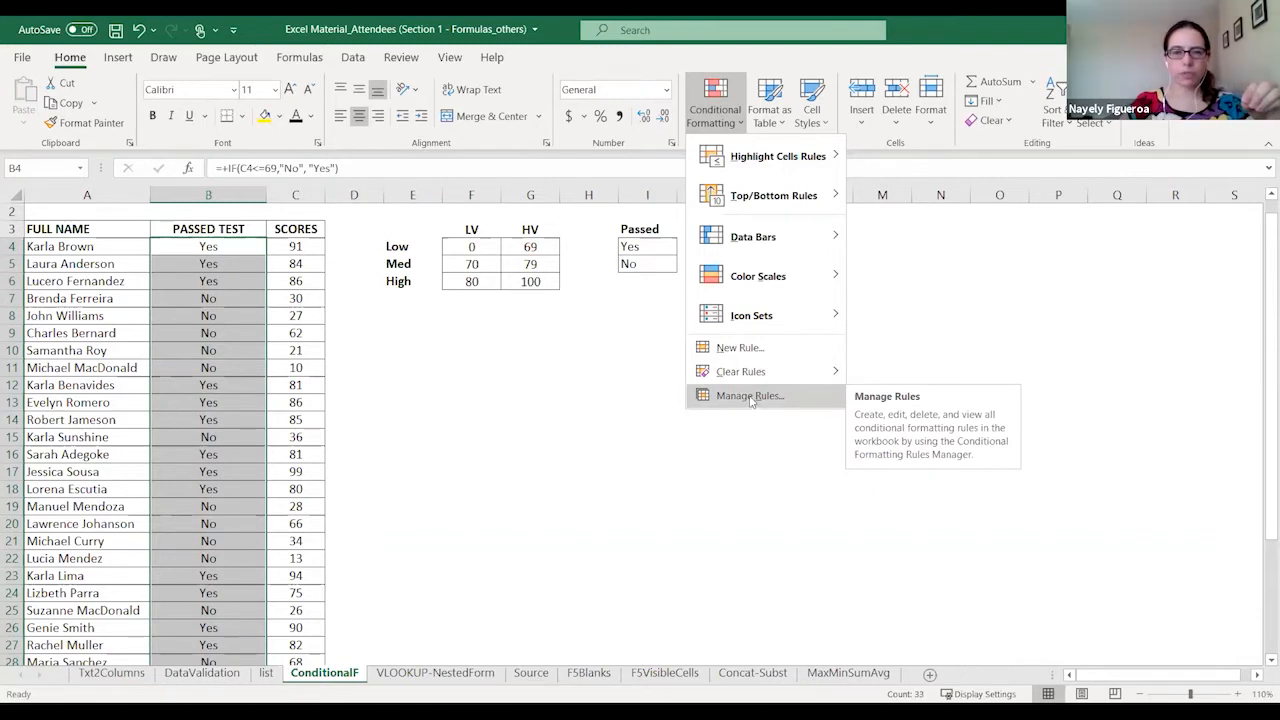
left_click(750, 396)
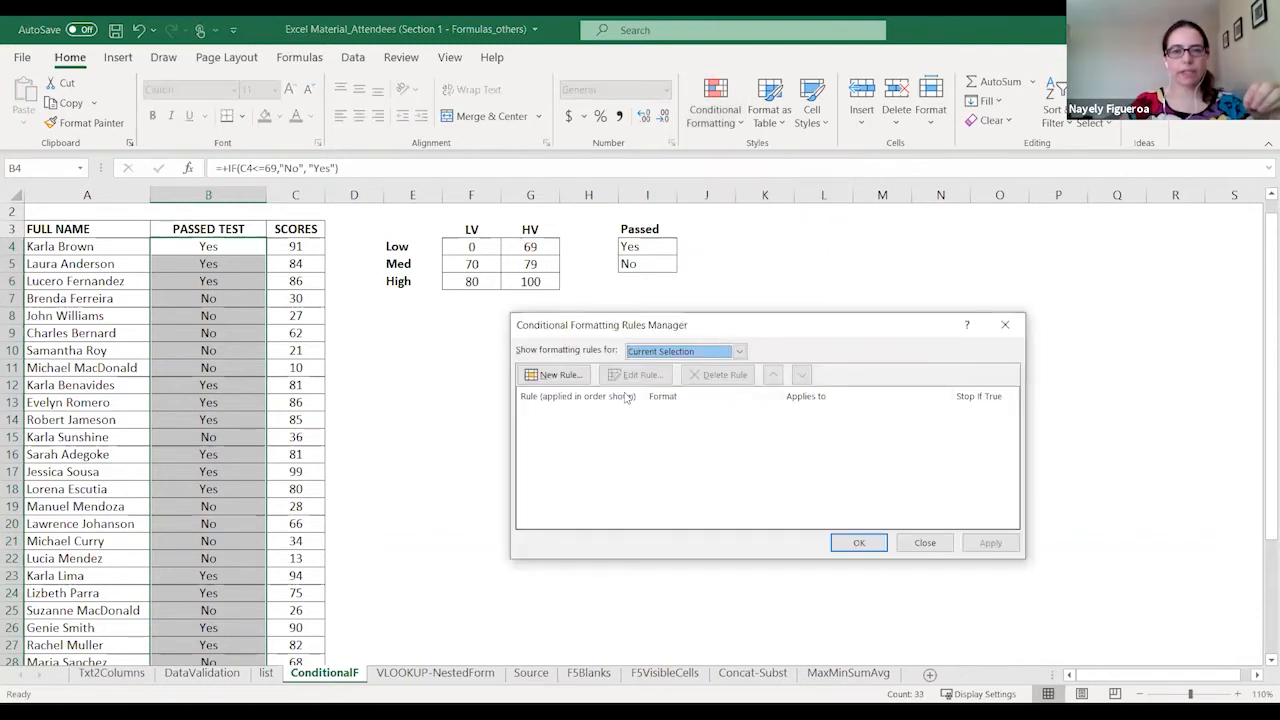
- Create a rule that formats only cells whose value is equal to ="Yes"
left_click(559, 375)
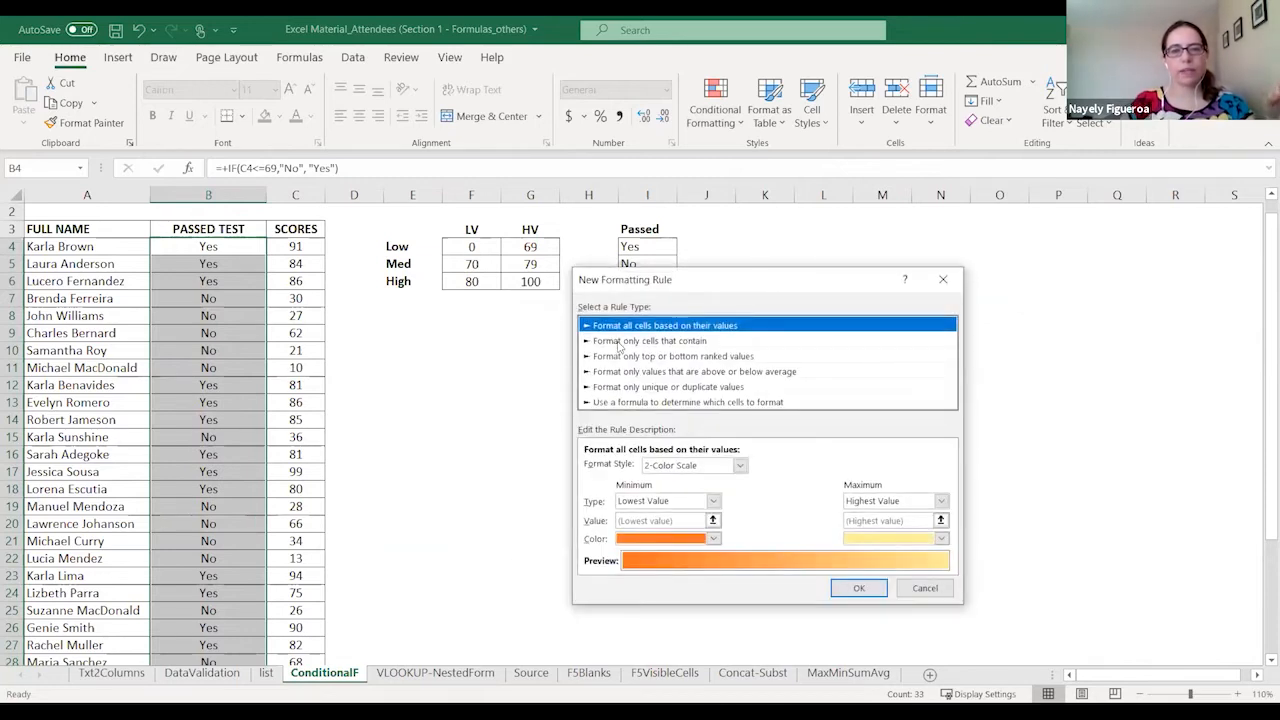
left_click(619, 344)
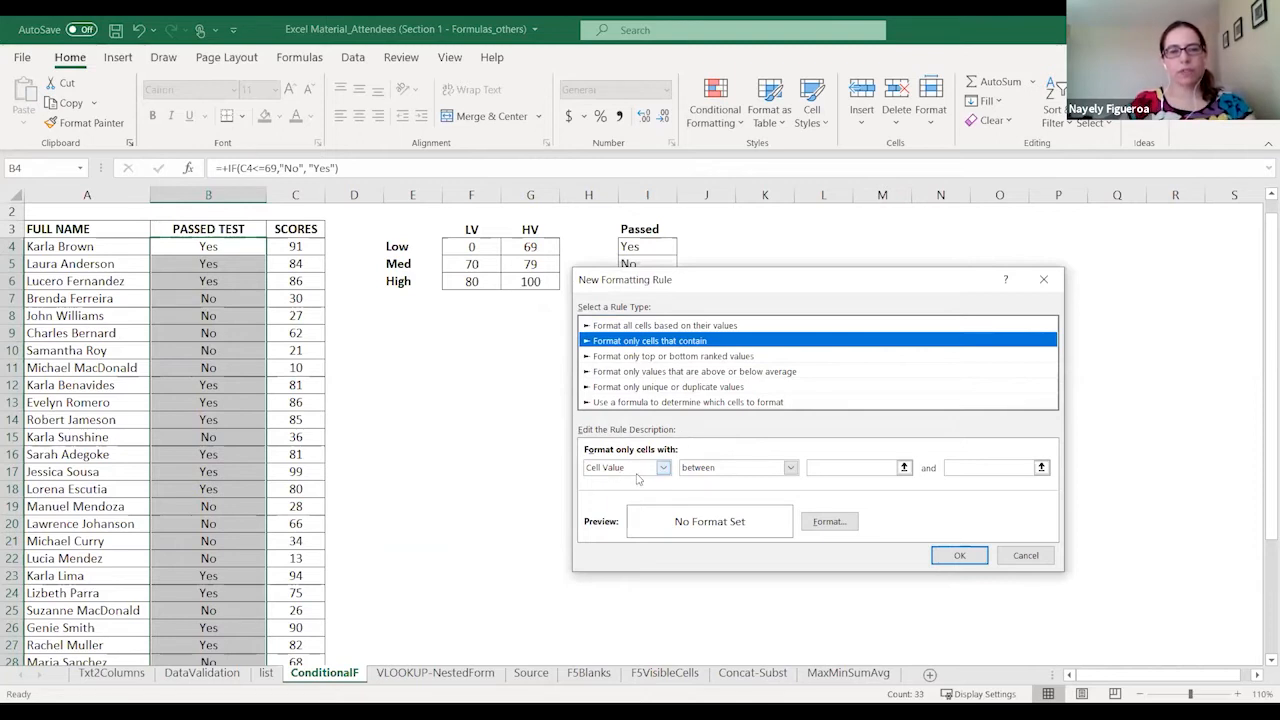
left_click(726, 469)
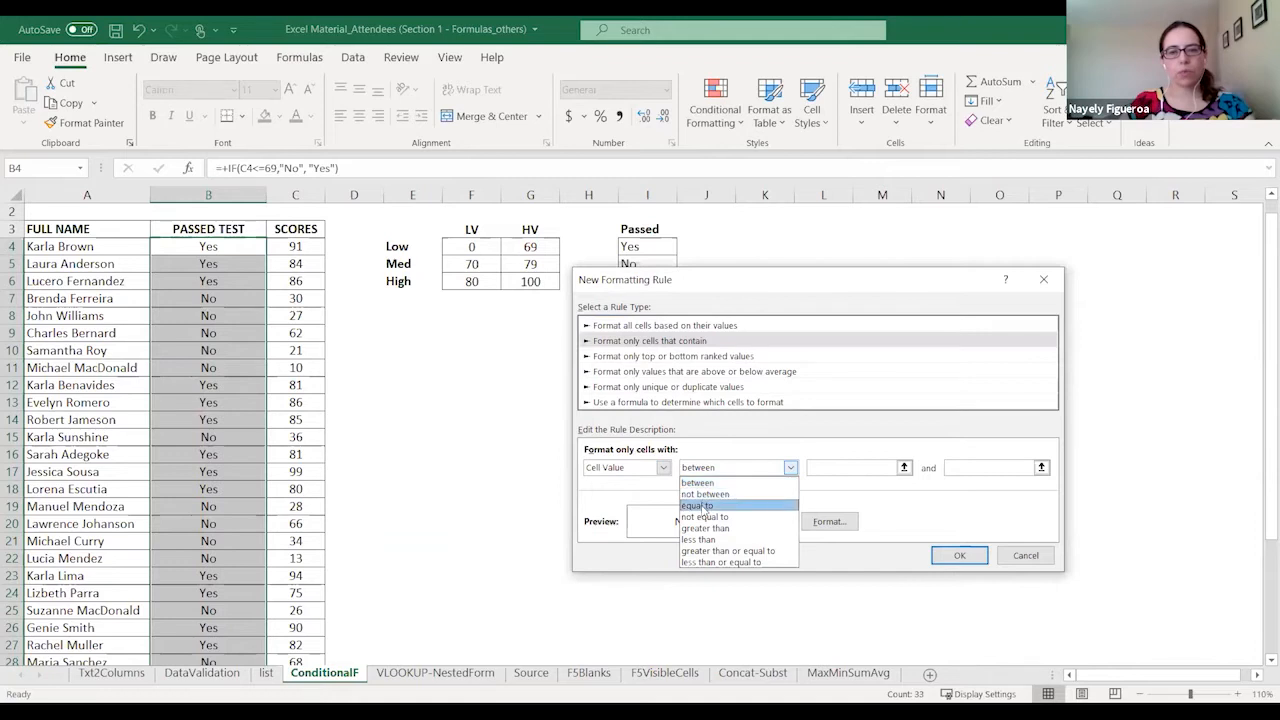
left_click(832, 469)
type("=")
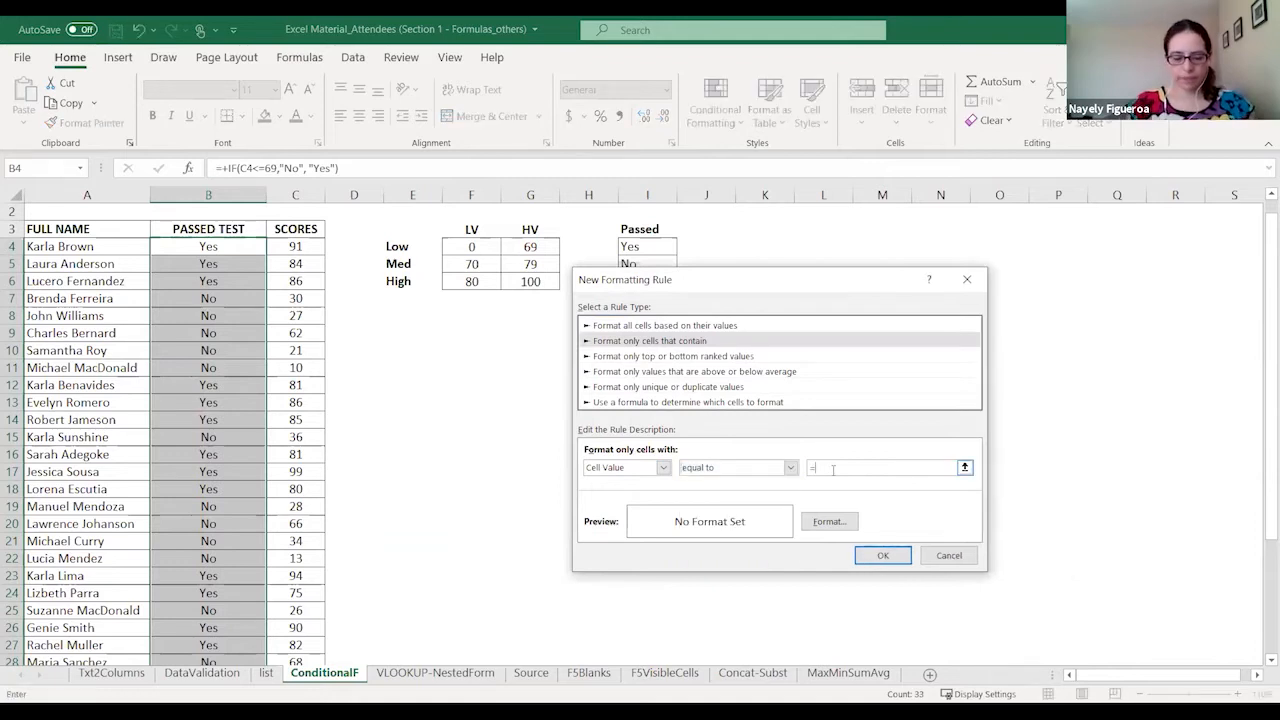
type("\"y")
type("Yes")
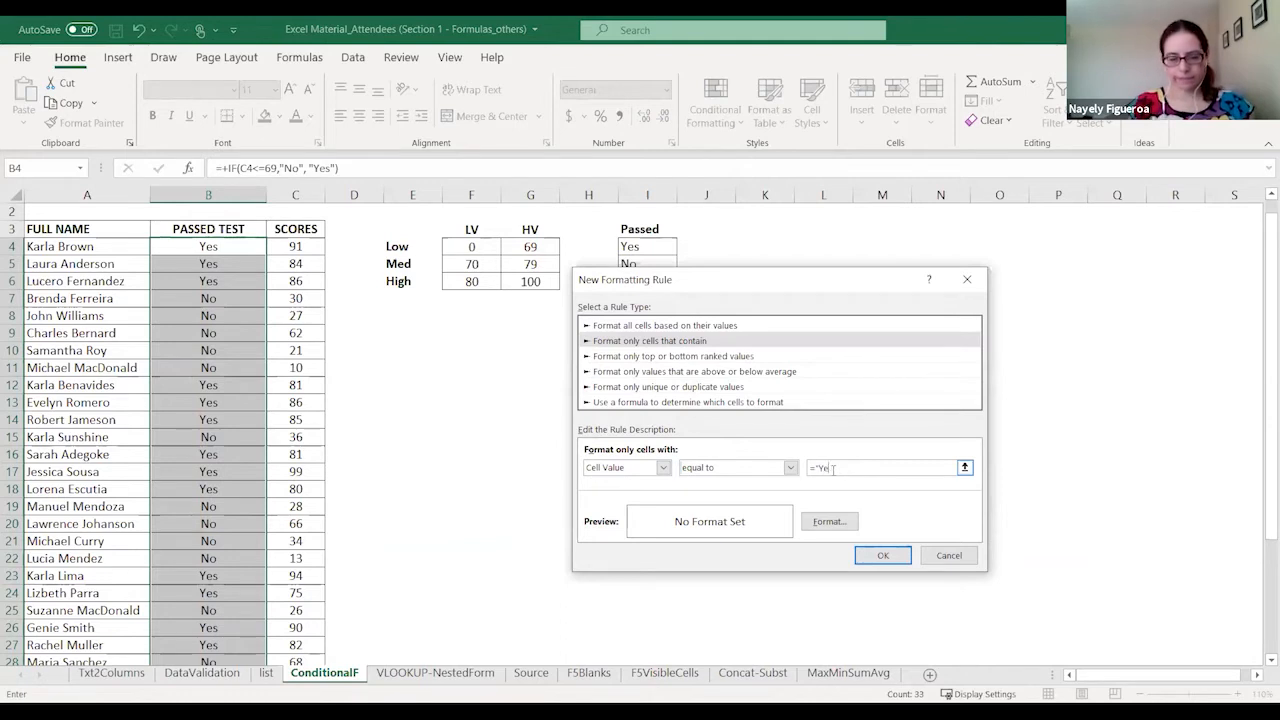
- Give the "Yes" rule a light green fill, add it to the rules list and check its settings
left_click(829, 522)
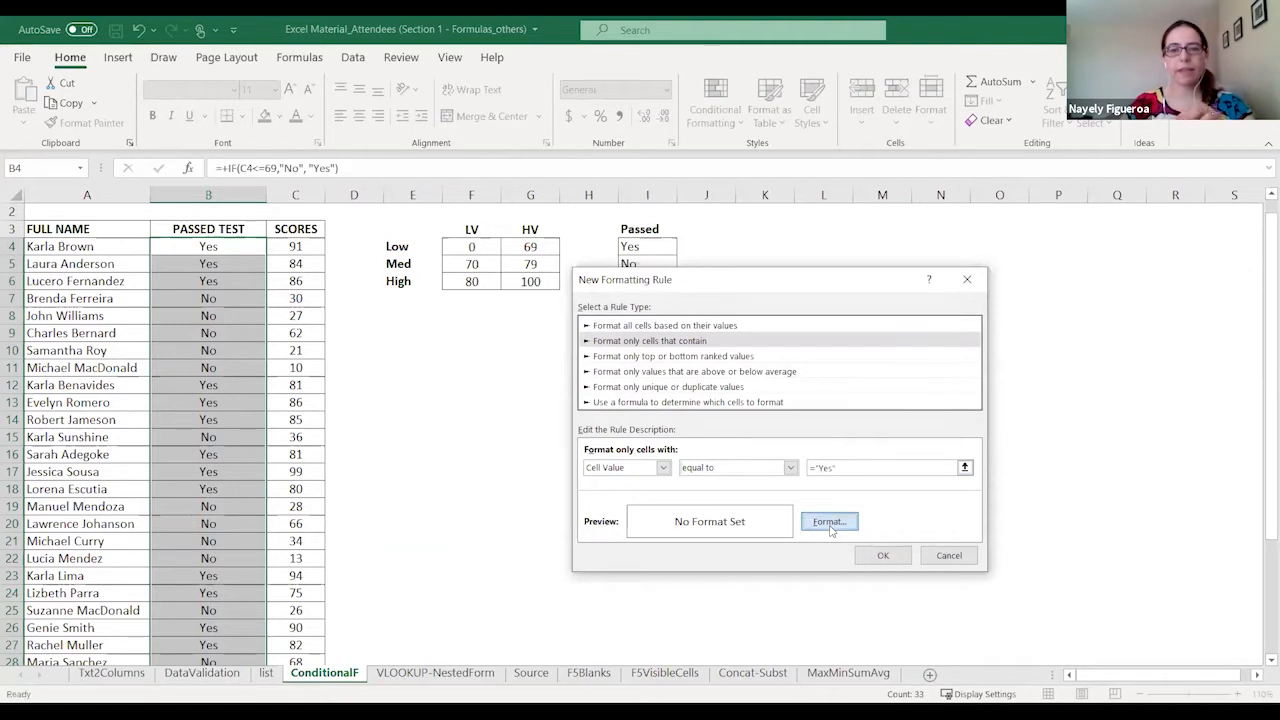
left_click(711, 306)
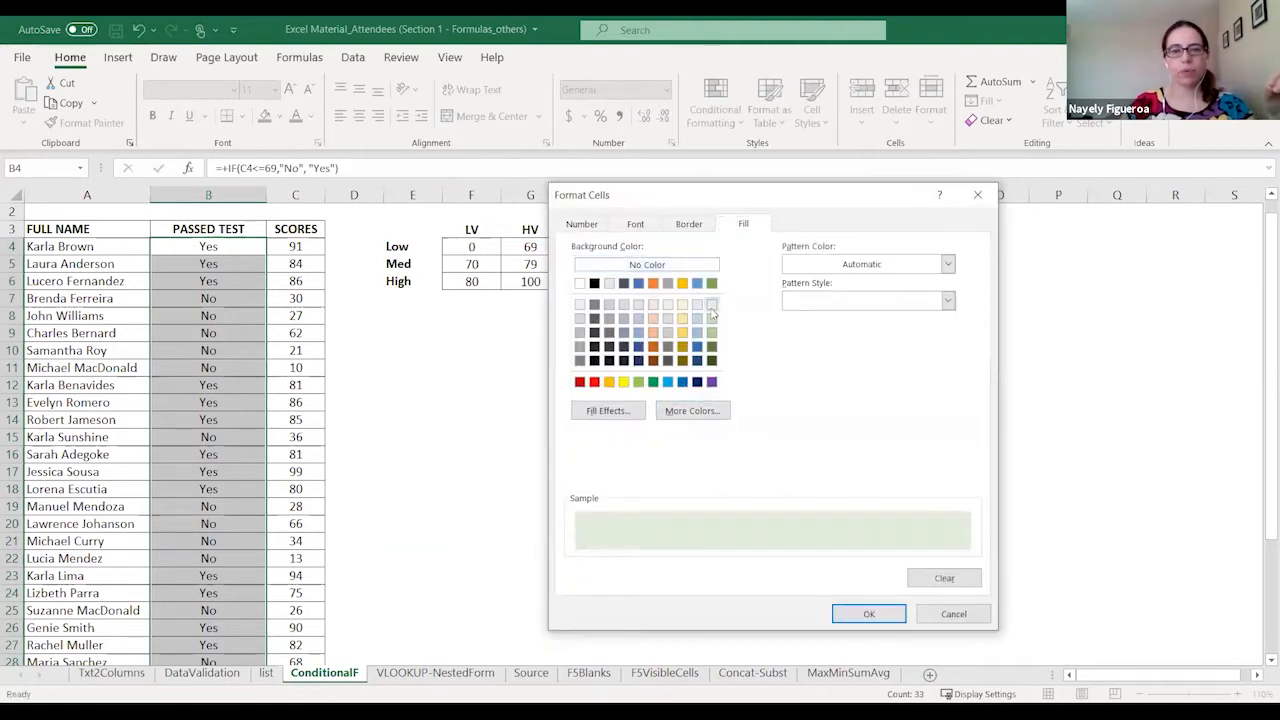
left_click(869, 615)
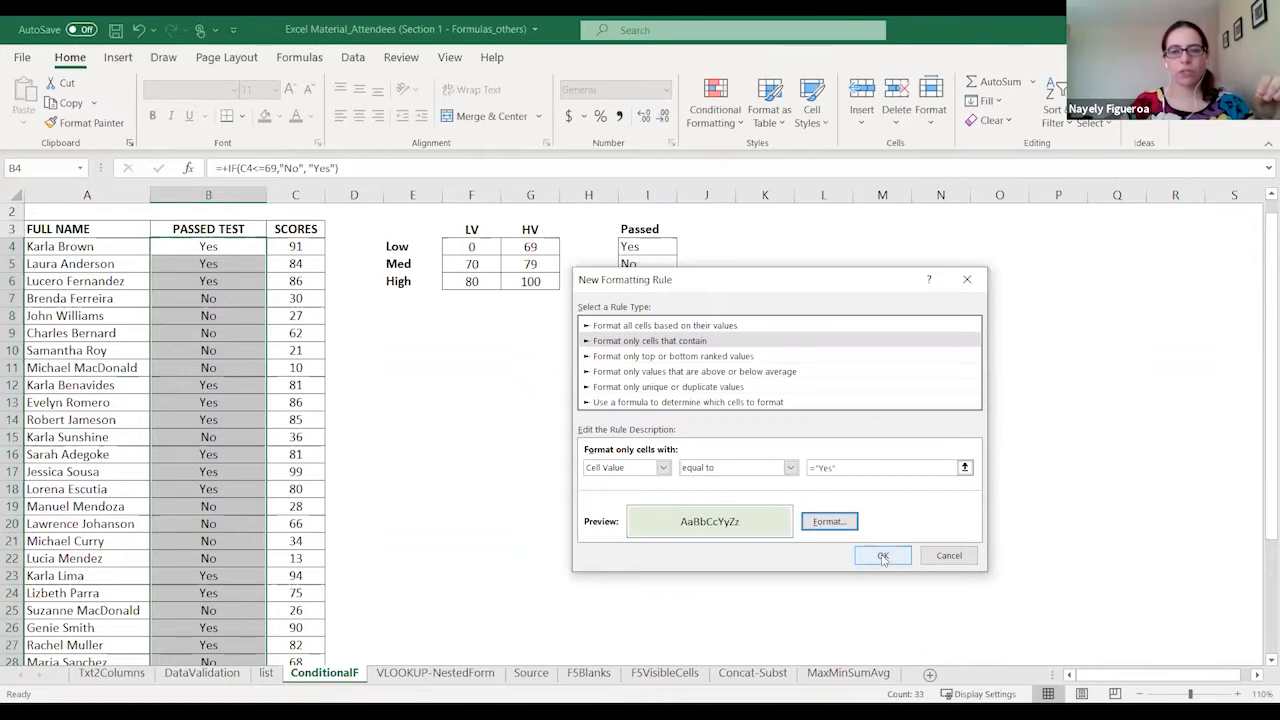
left_click(882, 558)
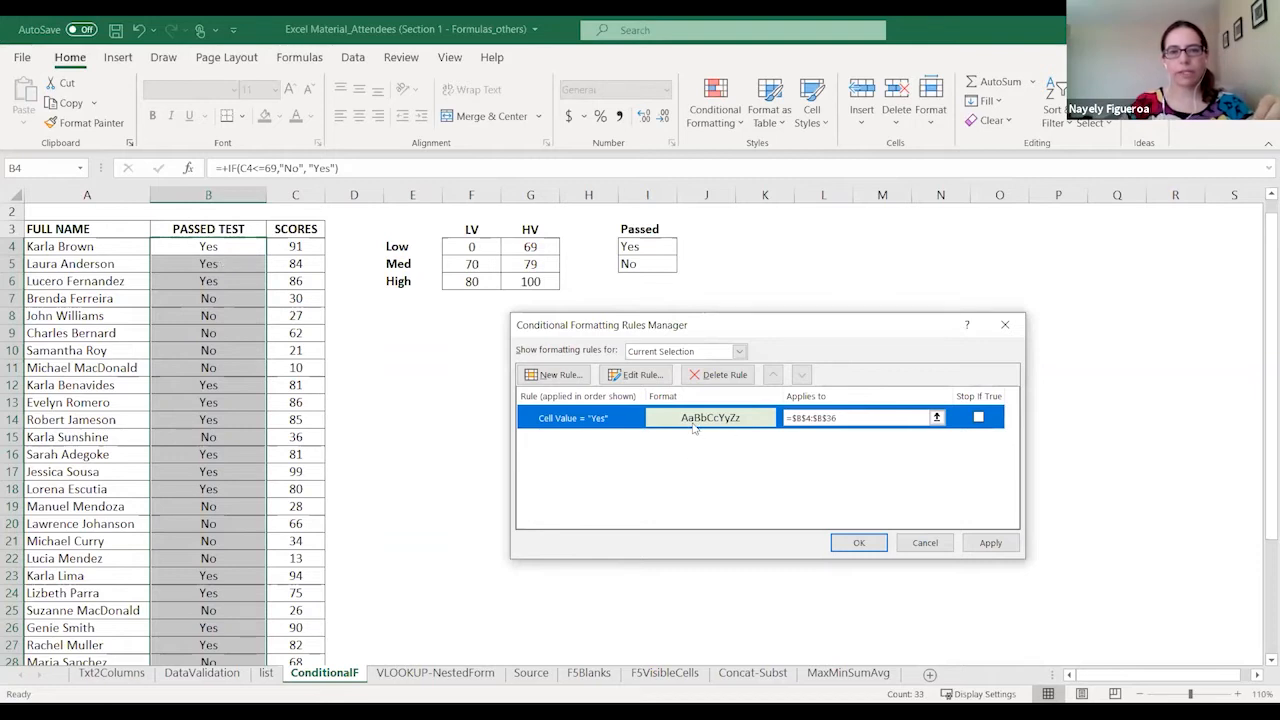
double_click(587, 421)
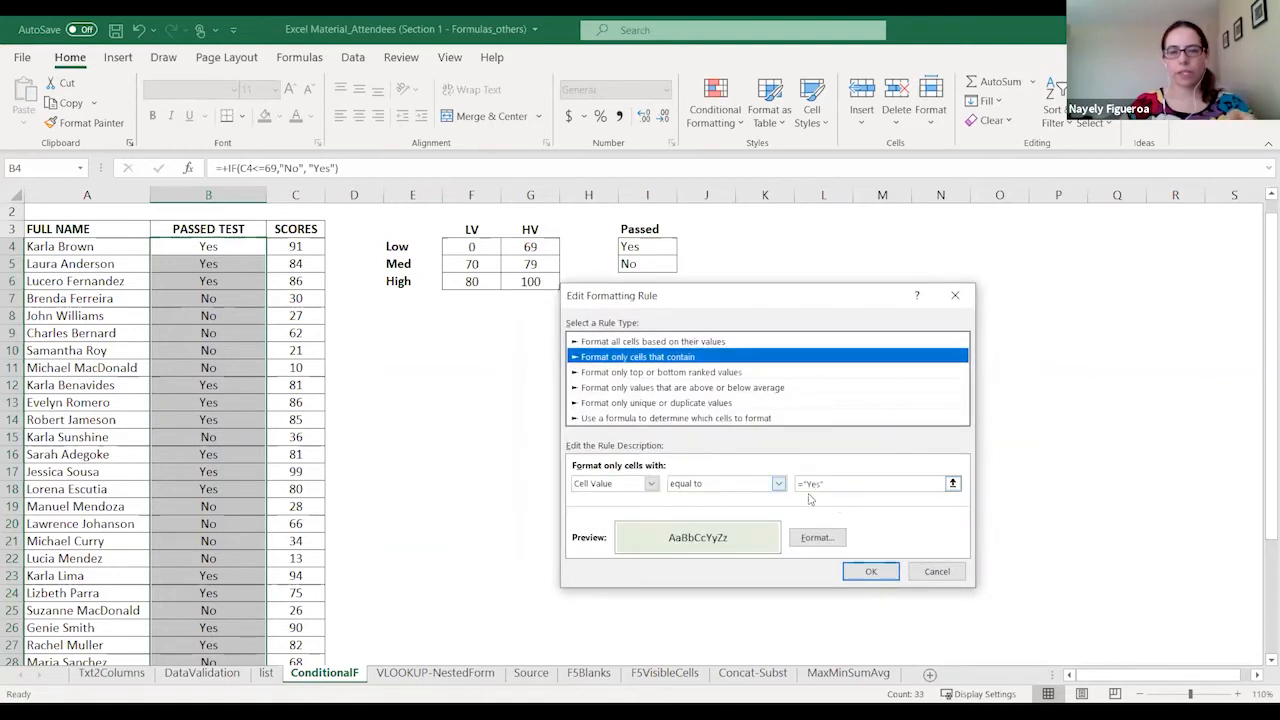
left_click(870, 572)
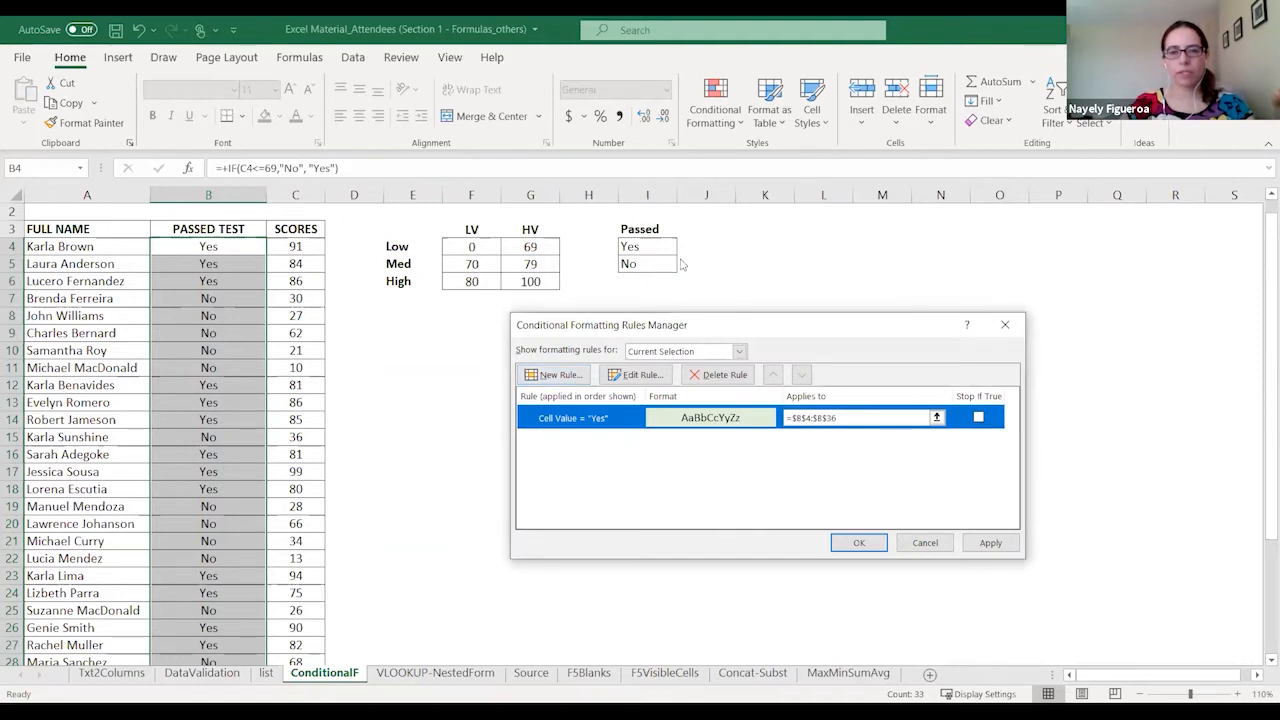
- Start a second rule that formats only cells whose value is equal to the No cell, =$I$5
left_click(560, 375)
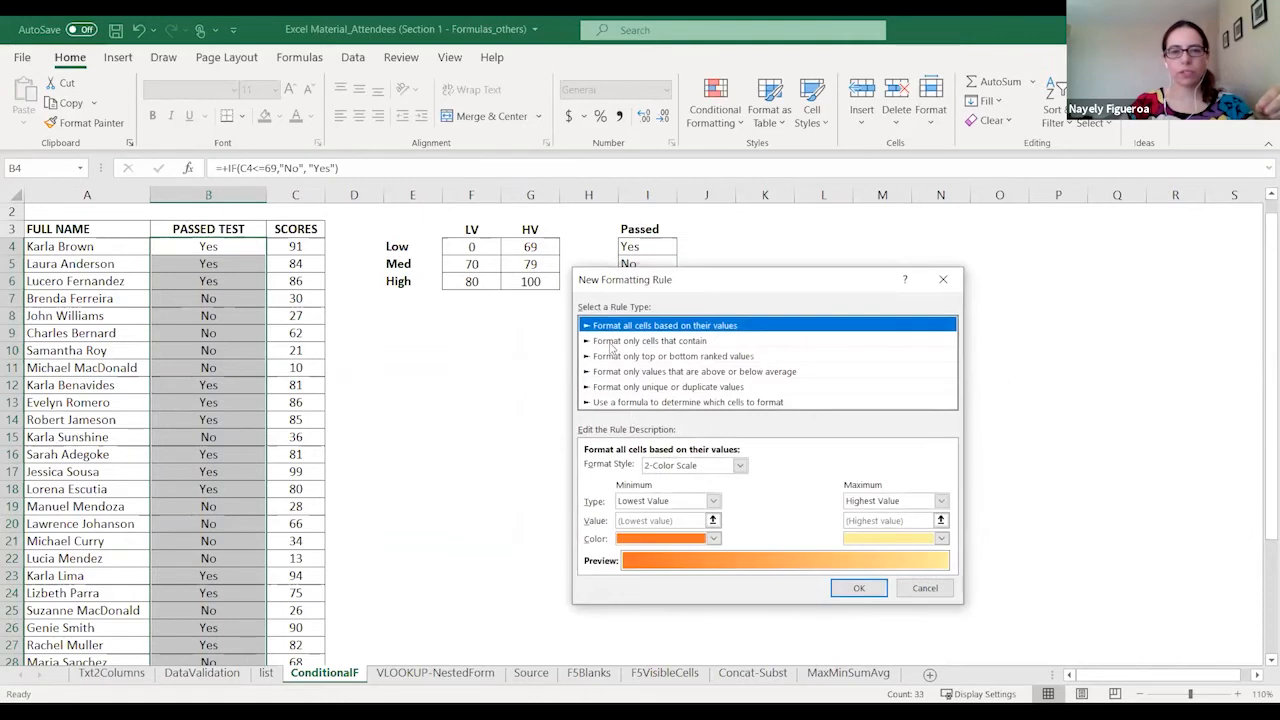
left_click(610, 343)
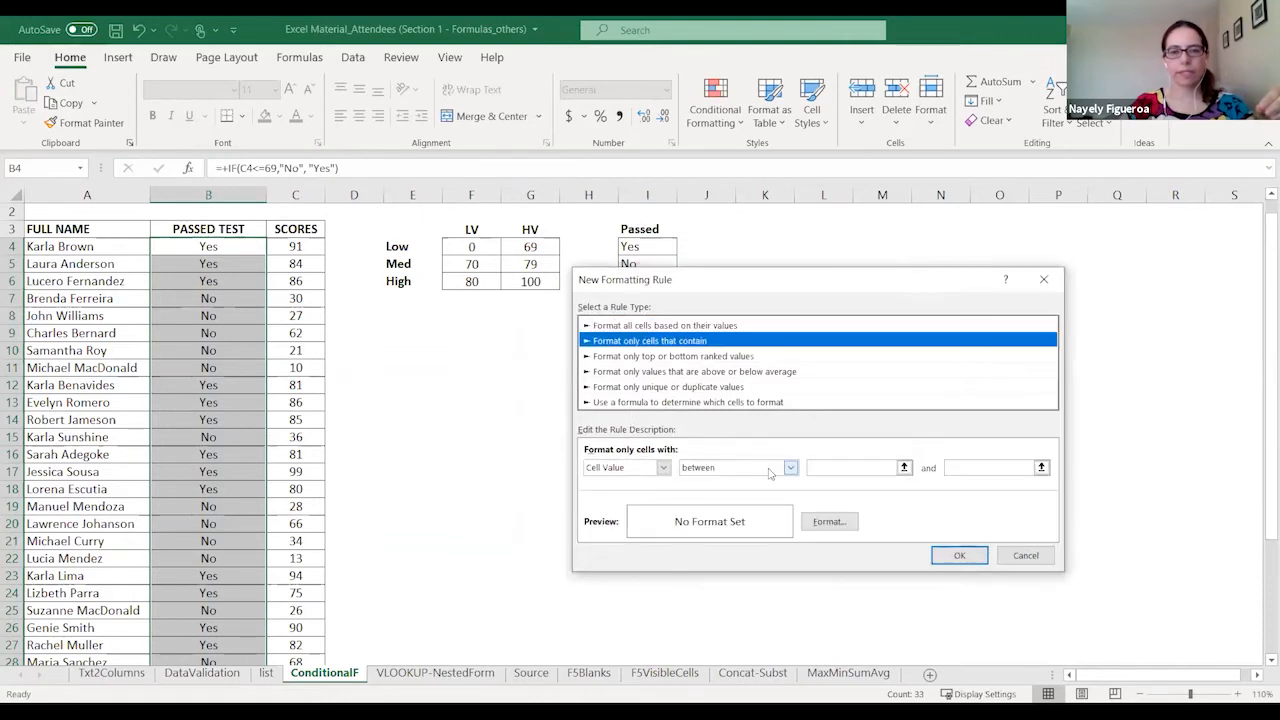
left_click(769, 473)
left_click(697, 505)
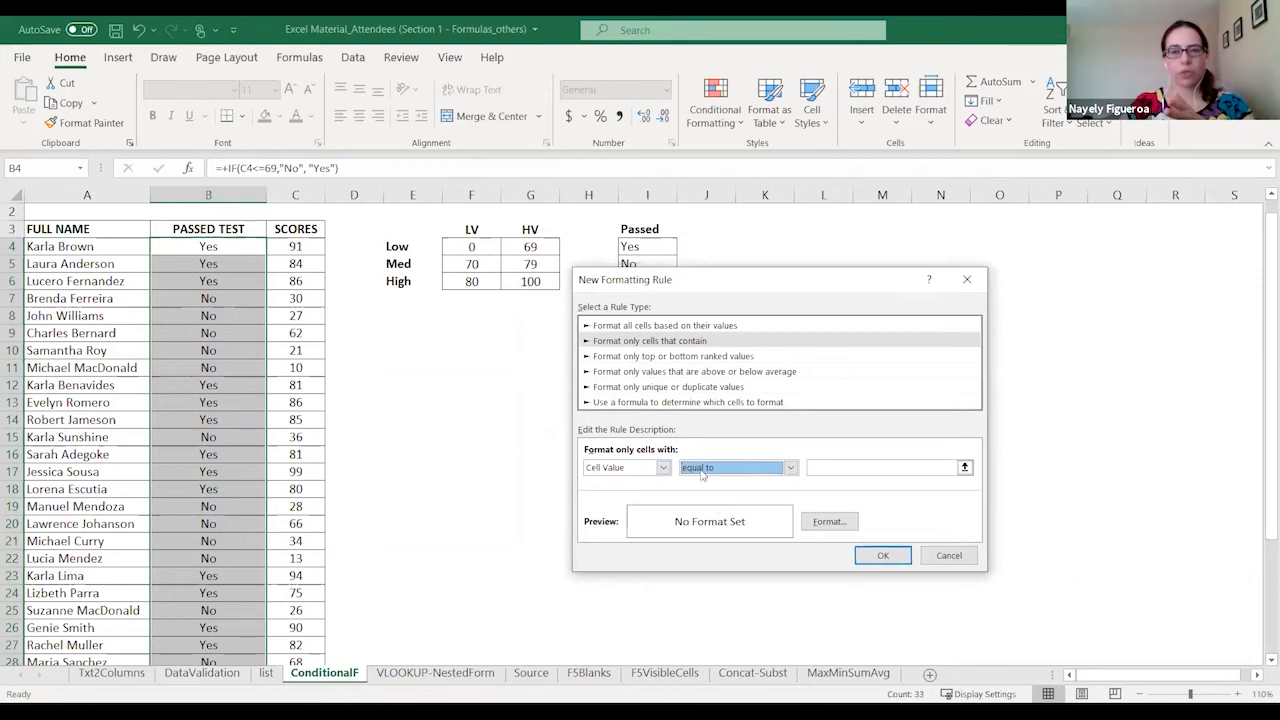
left_click(826, 467)
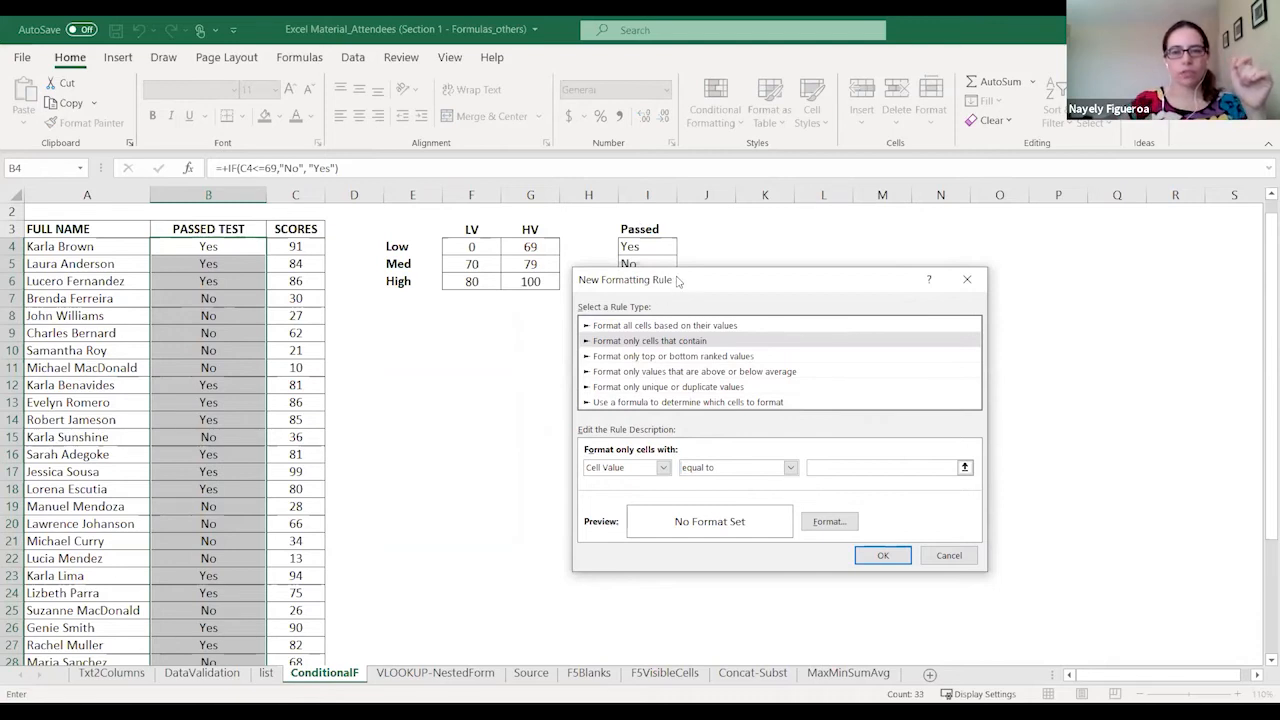
left_click_drag(676, 280, 622, 338)
left_click(648, 264)
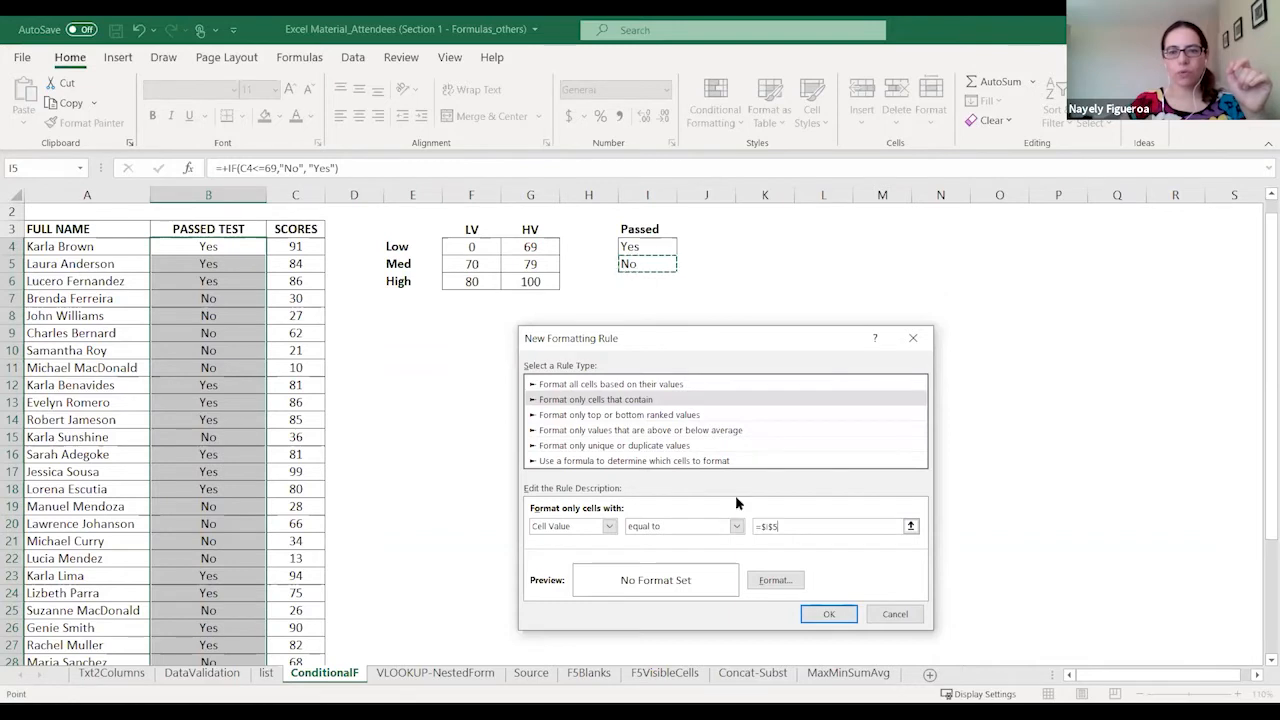
- Give the "No" rule a light orange fill and add it to the rules list
left_click(775, 580)
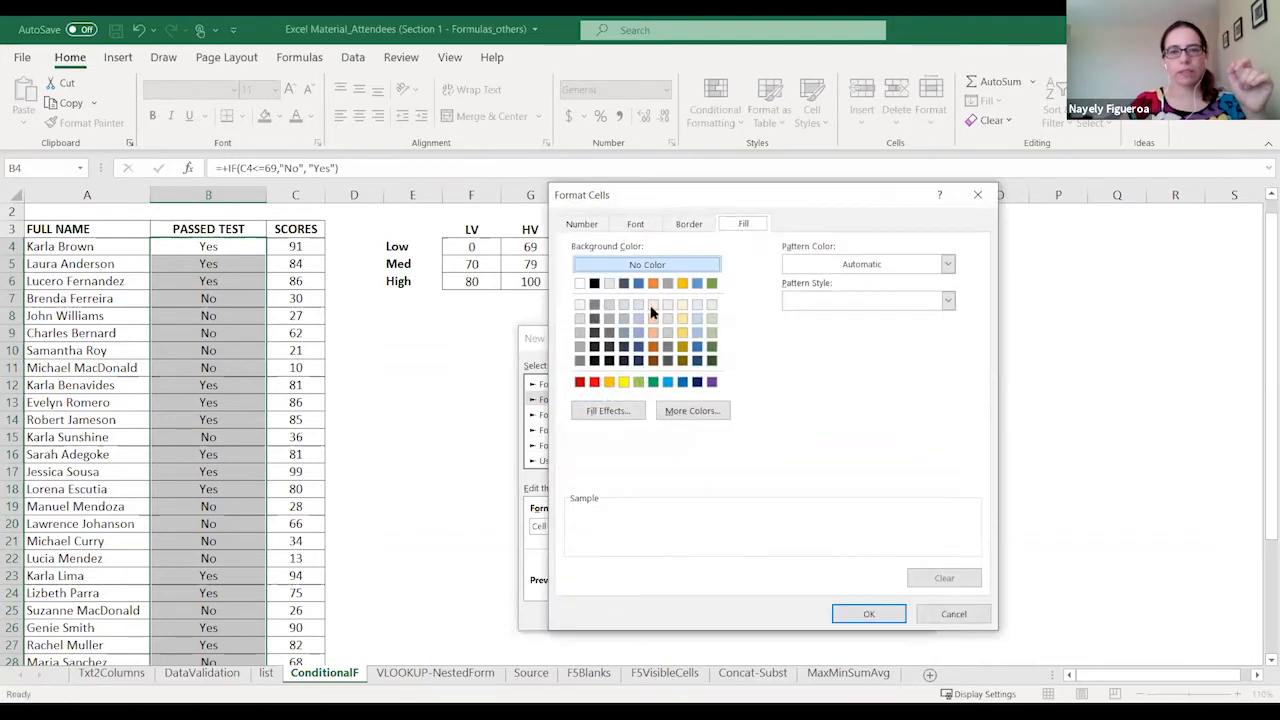
left_click(651, 306)
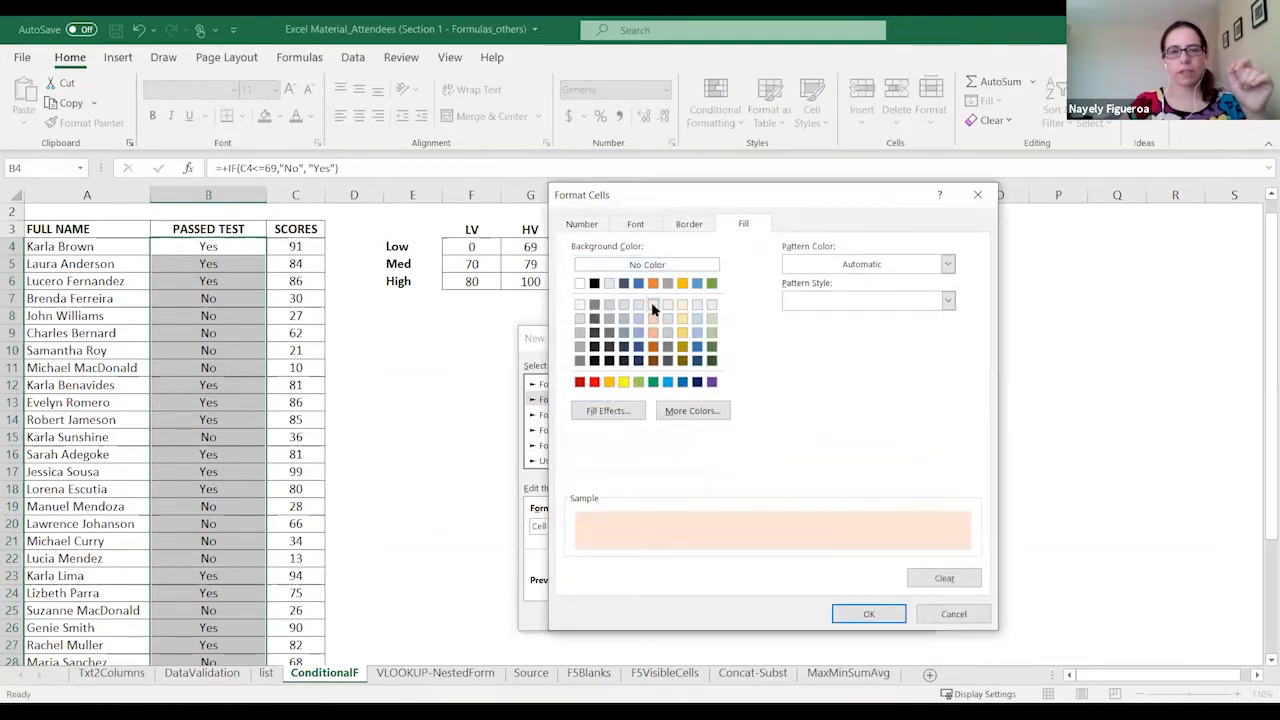
left_click(873, 617)
left_click(826, 612)
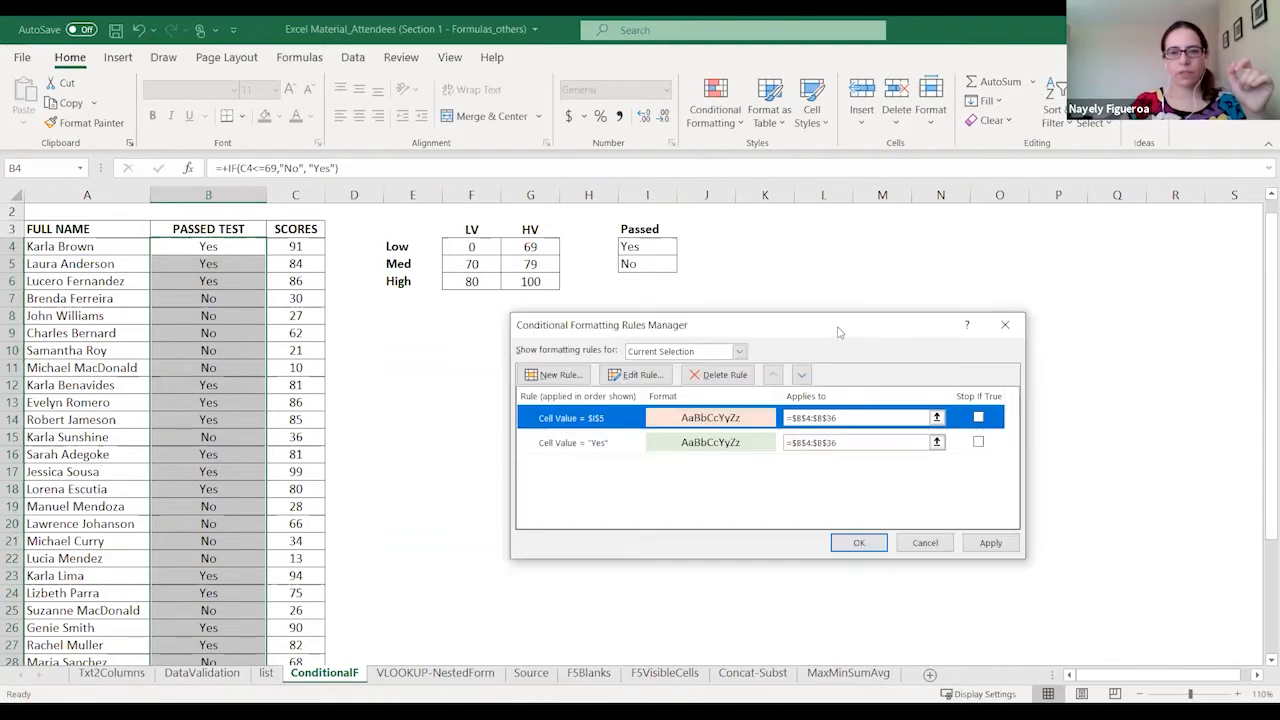
- Apply the "Yes" and "No" rules to the PASSED TEST cells and look over the coloured column
left_click_drag(710, 330, 673, 259)
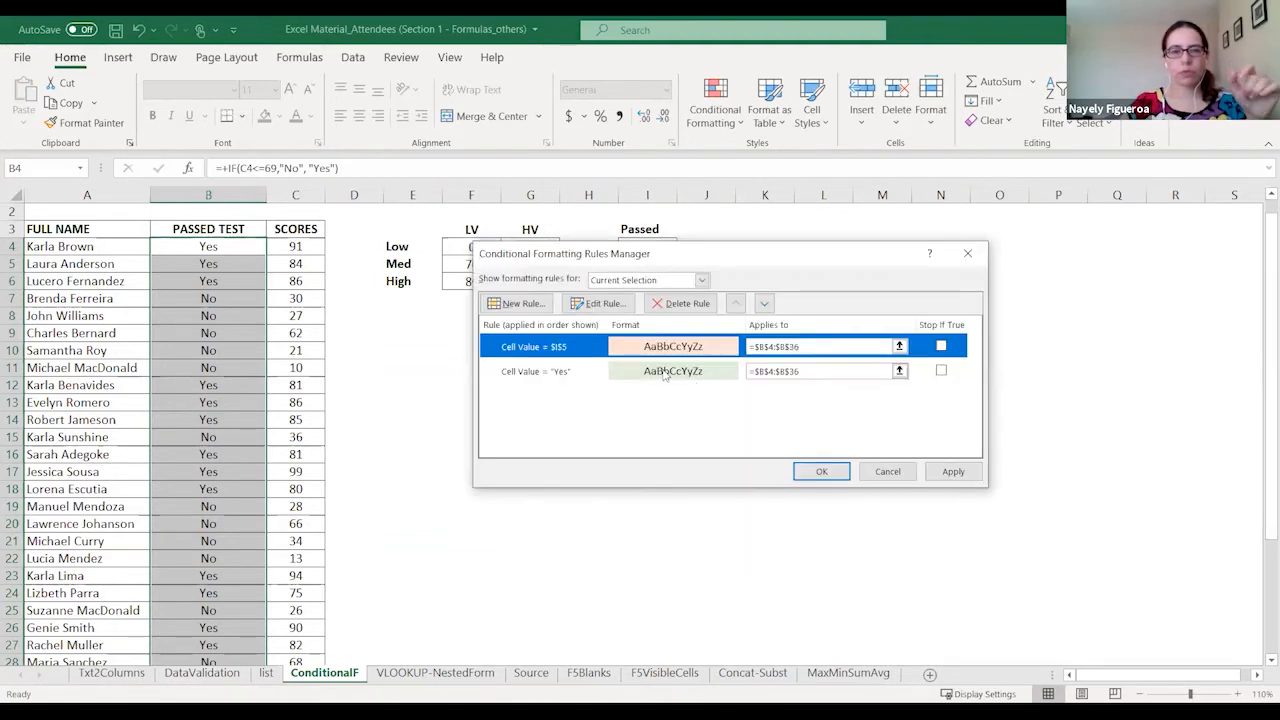
left_click(954, 472)
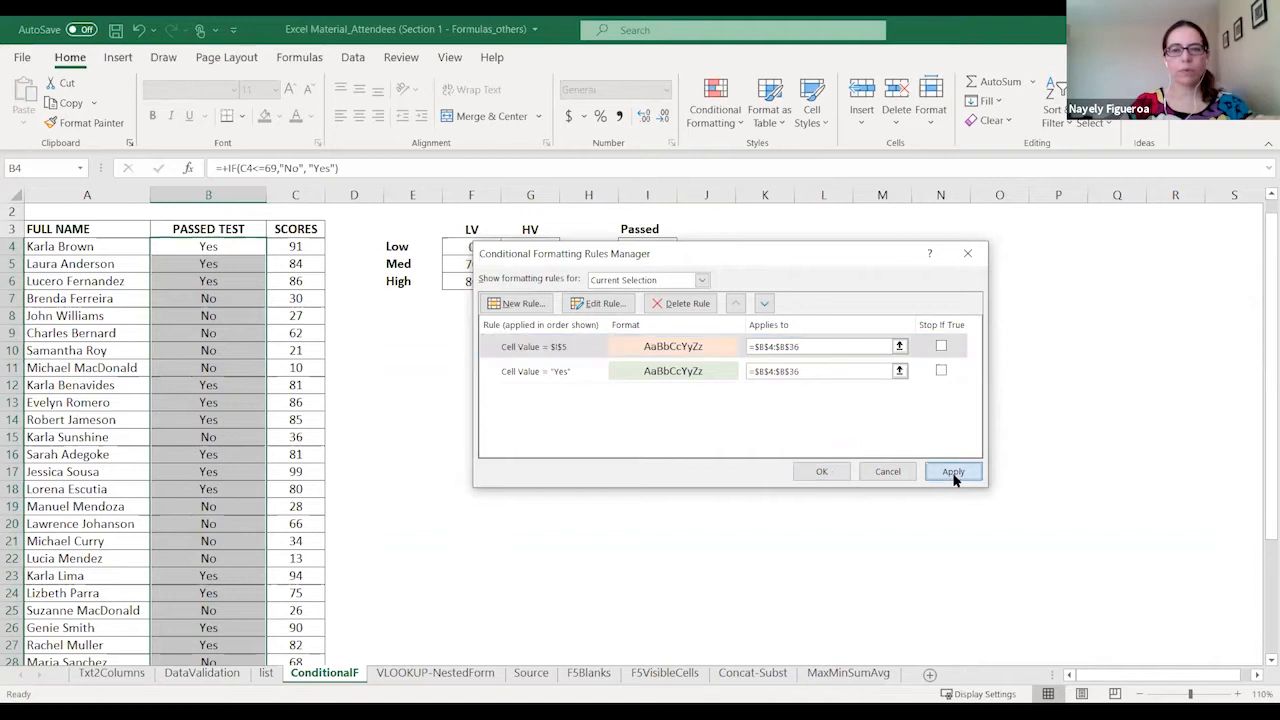
left_click(824, 471)
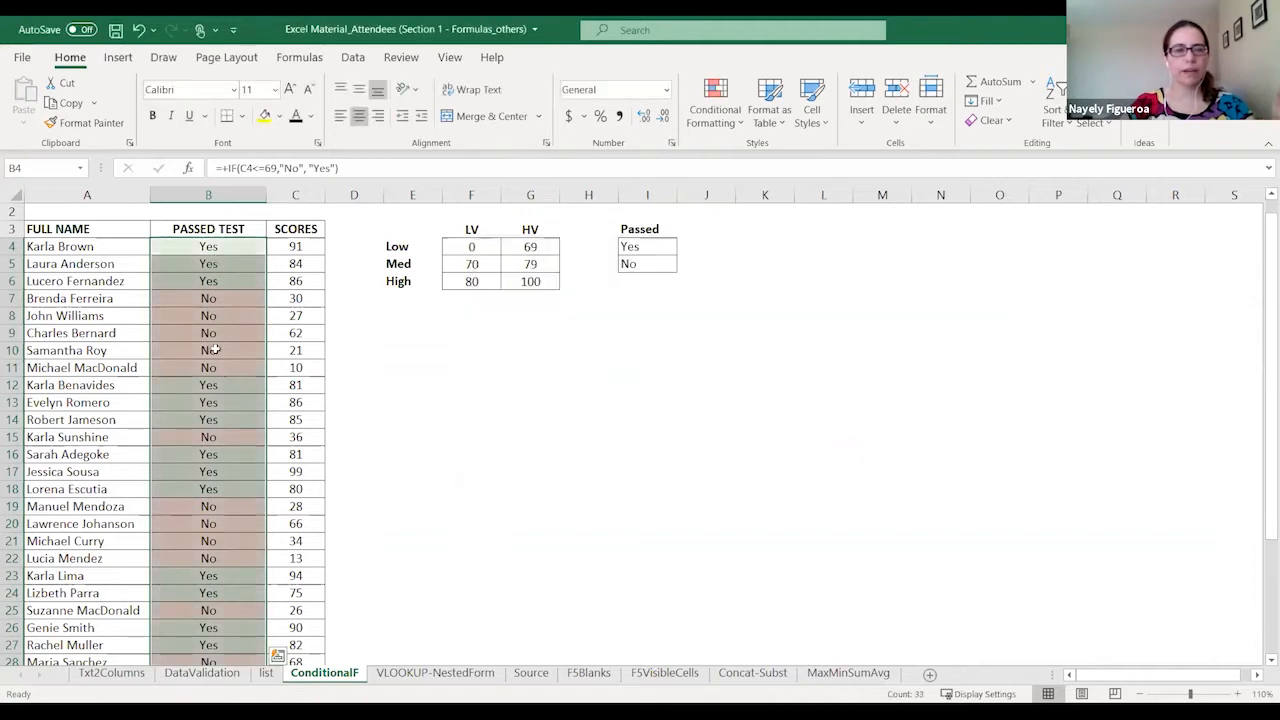
left_click(216, 605)
scroll(216, 580, "down", 3)
scroll(216, 563, "up", 3)
scroll(214, 520, "up", 1)
left_click(214, 402)
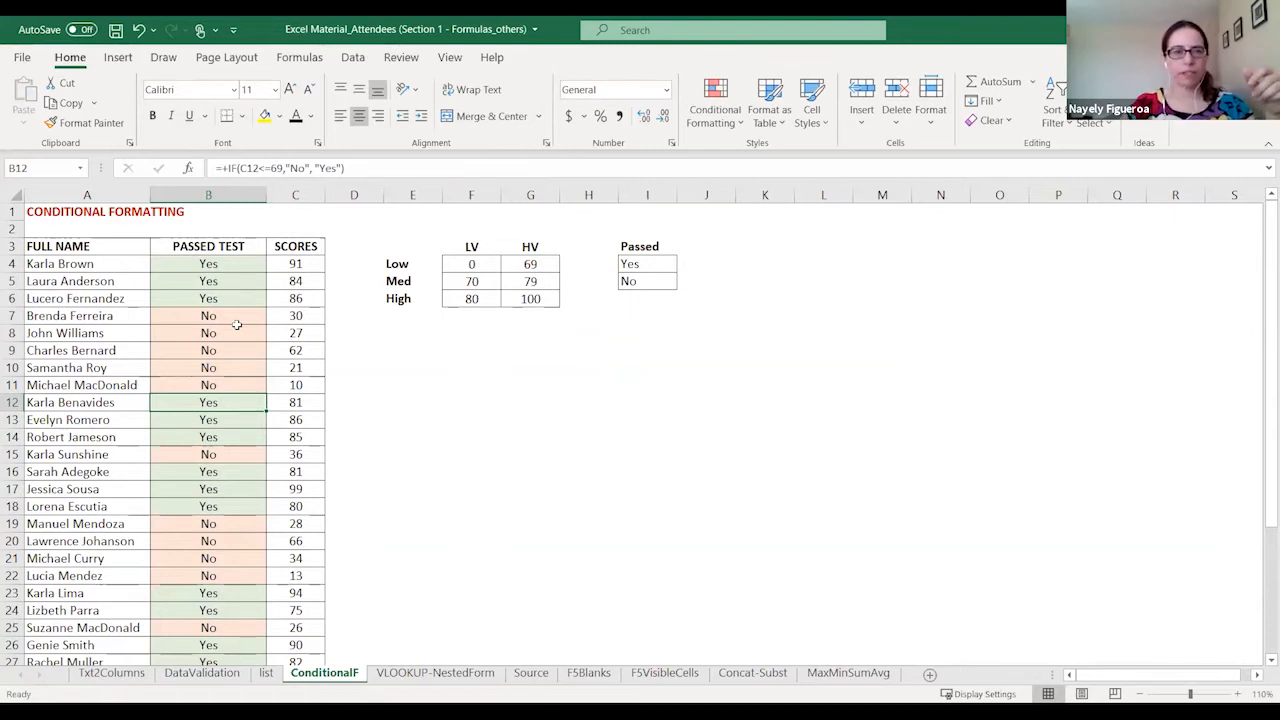
- Apply a 3-Color Scale conditional formatting rule to the SCORES cells C4:C36
left_click(296, 265)
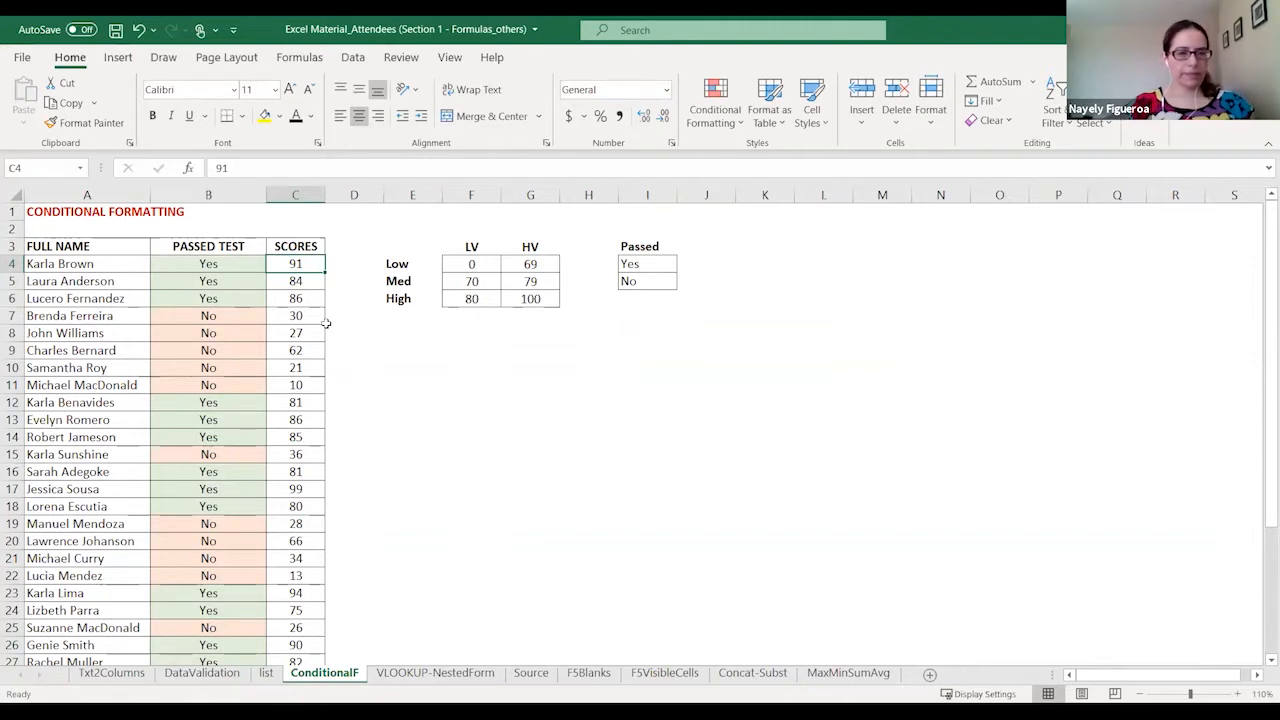
key("ctrl+shift+Down")
scroll(334, 340, "up", 3)
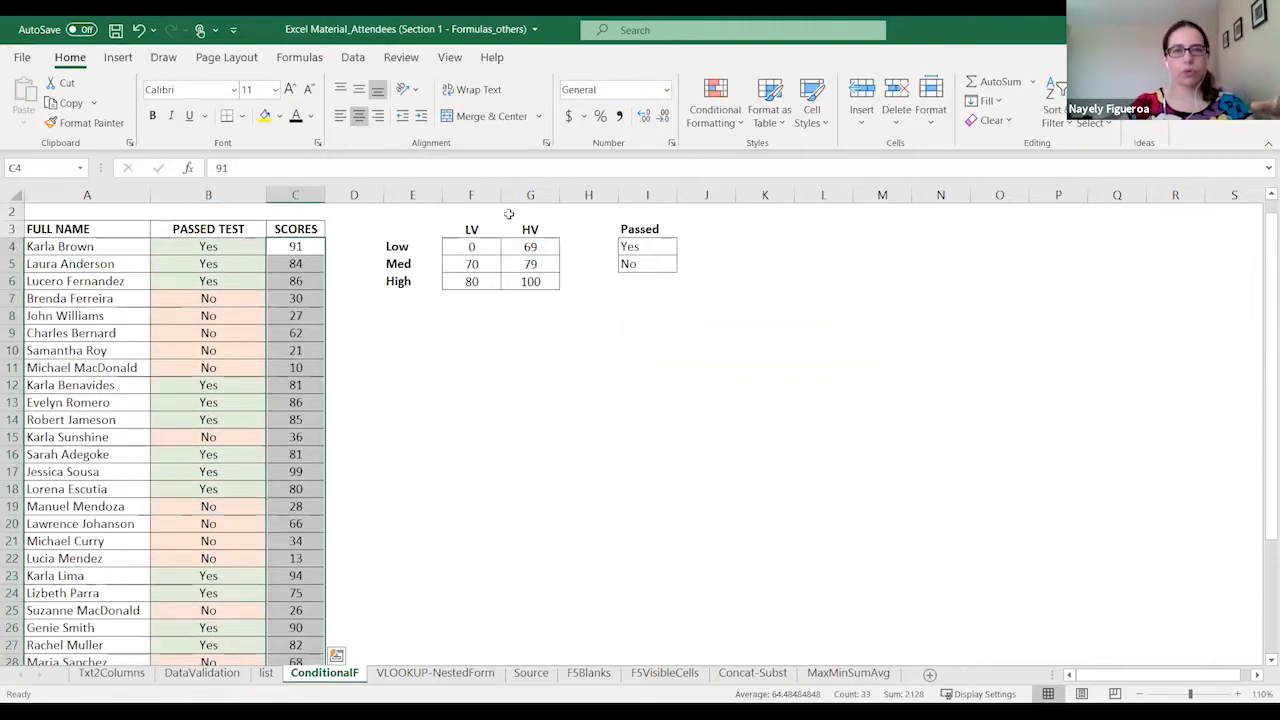
left_click(722, 98)
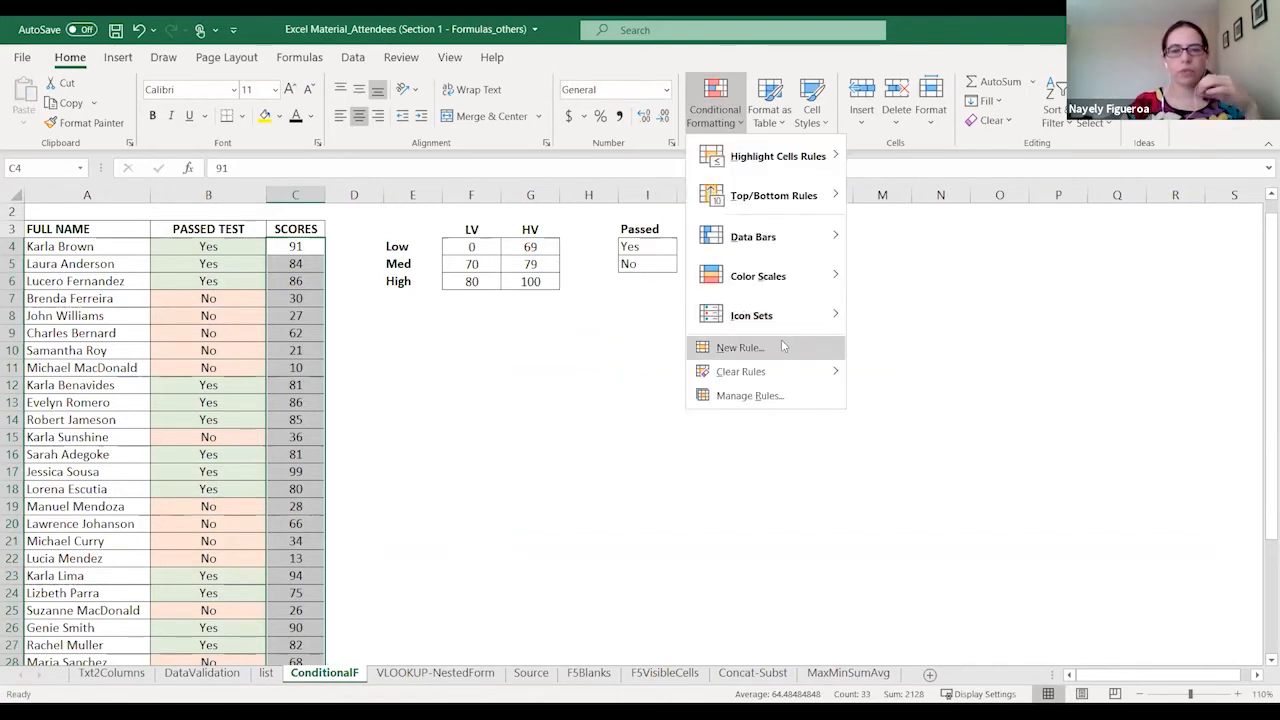
key("Return")
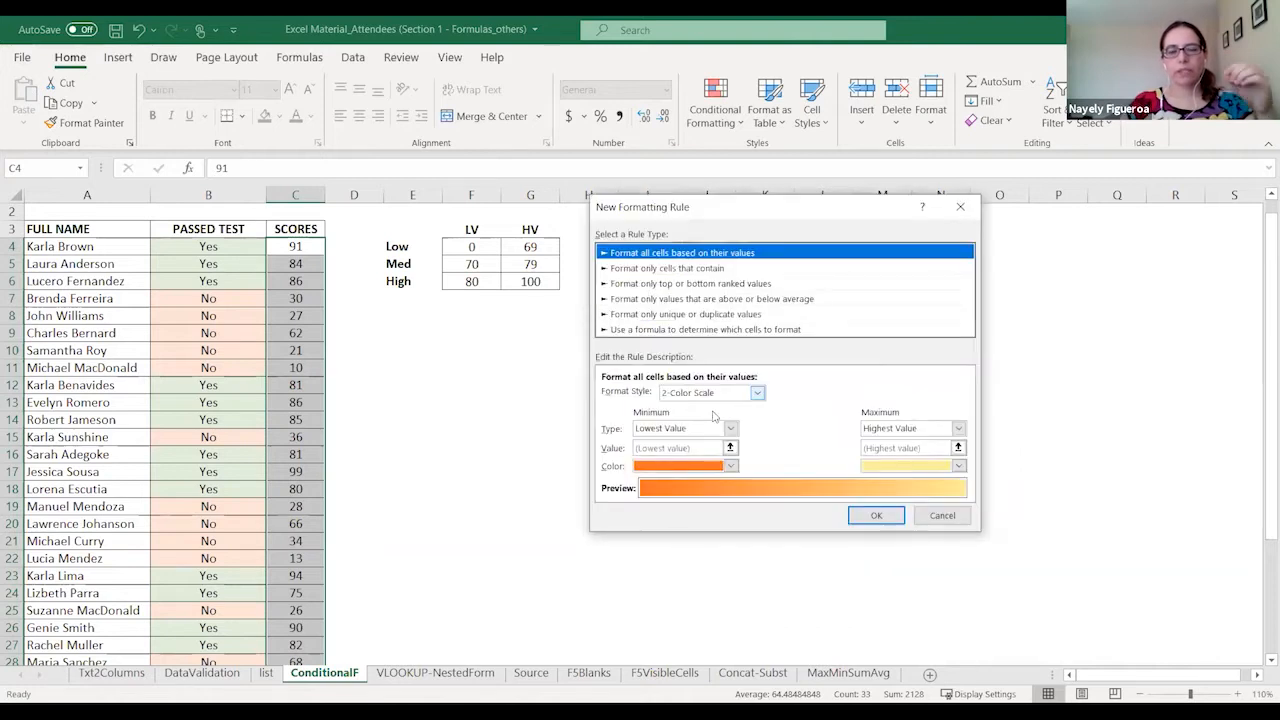
left_click(725, 397)
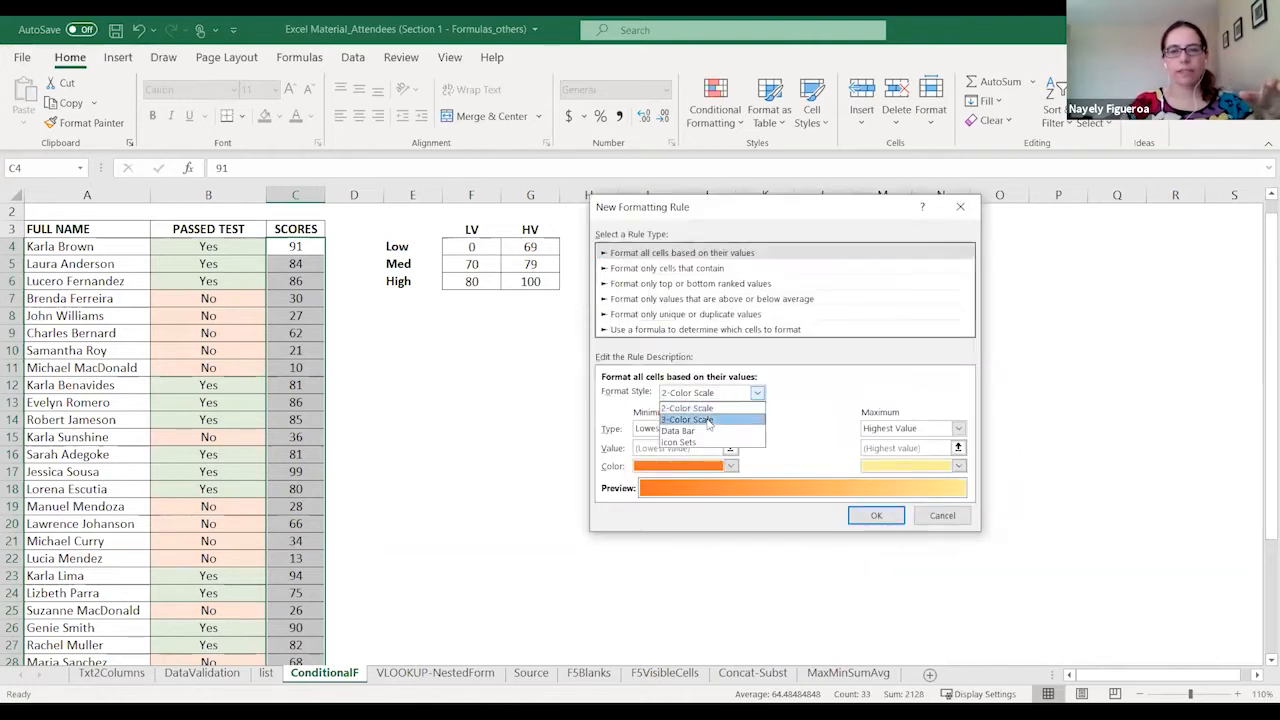
left_click(708, 420)
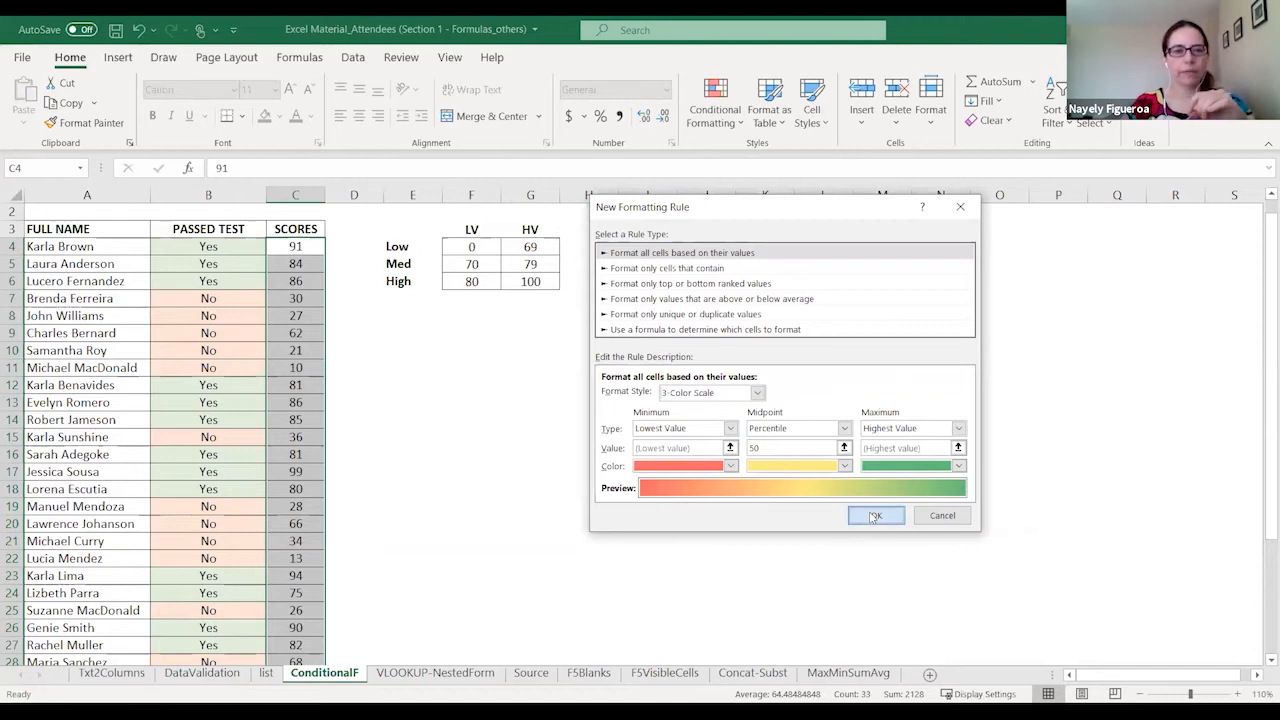
left_click(875, 516)
- Examine the colours of the lowest and highest scores and undo the colour scale rule
left_click(290, 364)
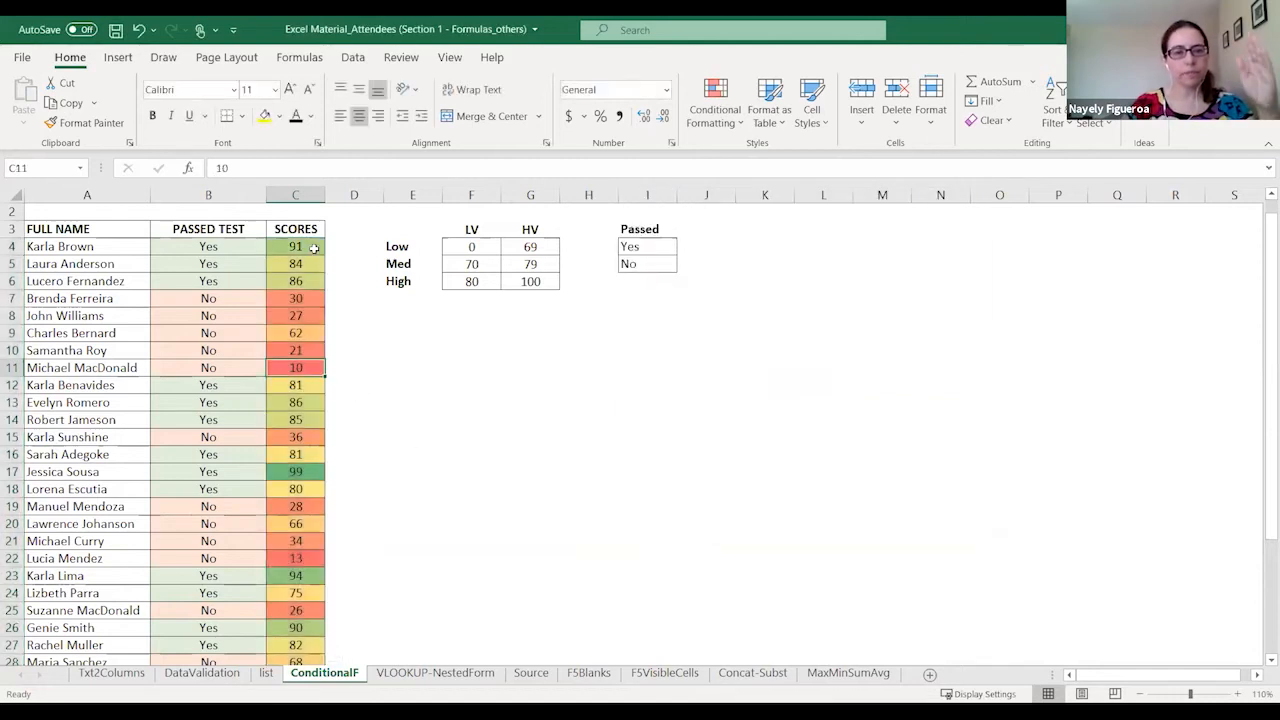
scroll(303, 366, "down", 1)
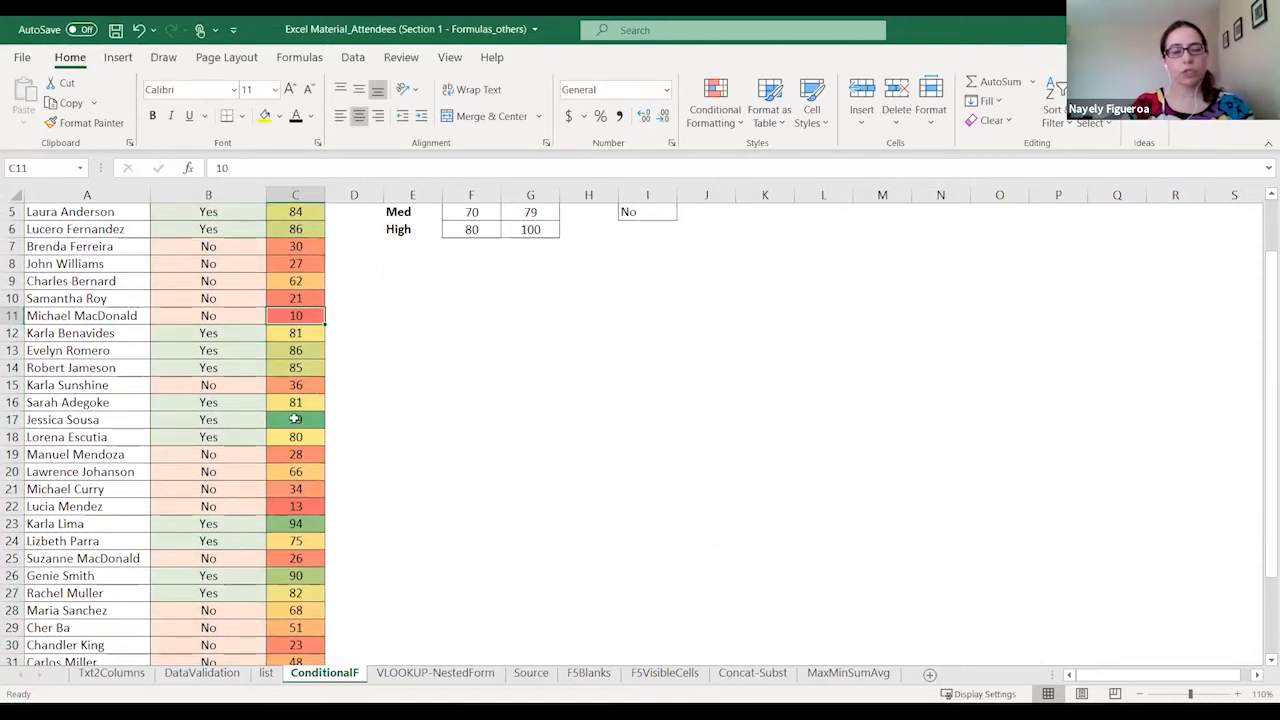
left_click(304, 424)
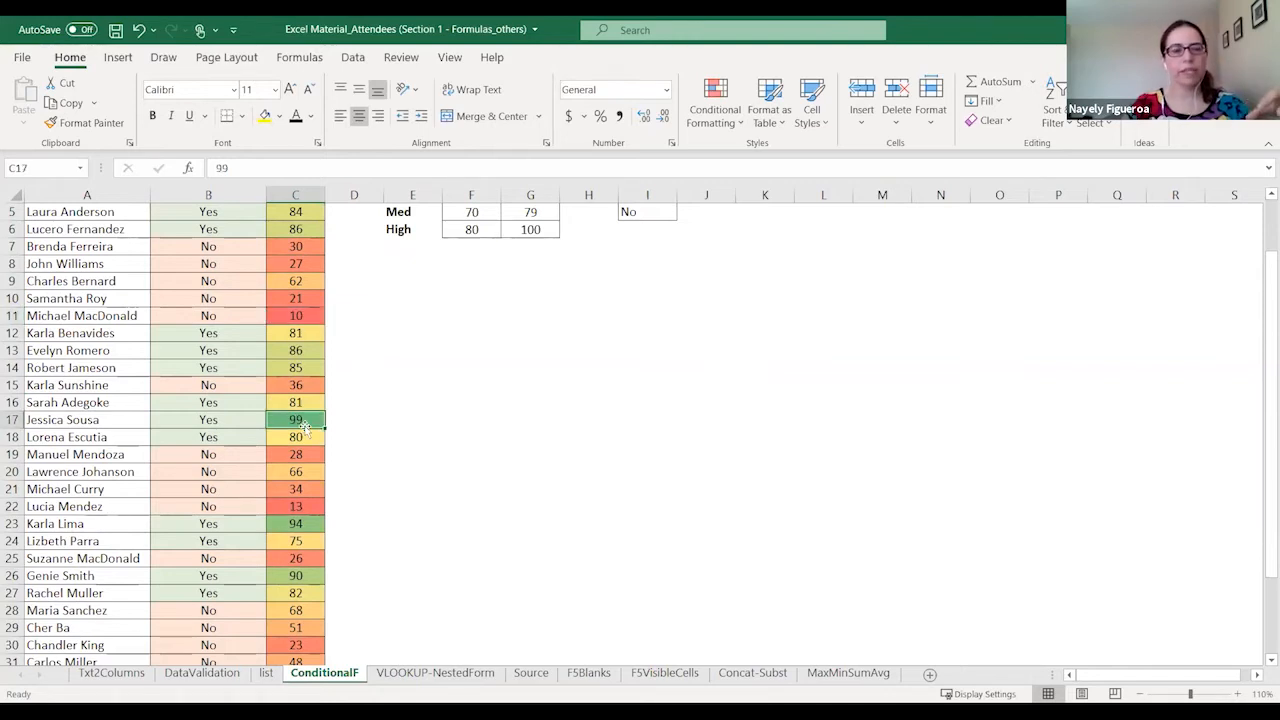
scroll(304, 424, "up", 2)
left_click(312, 390)
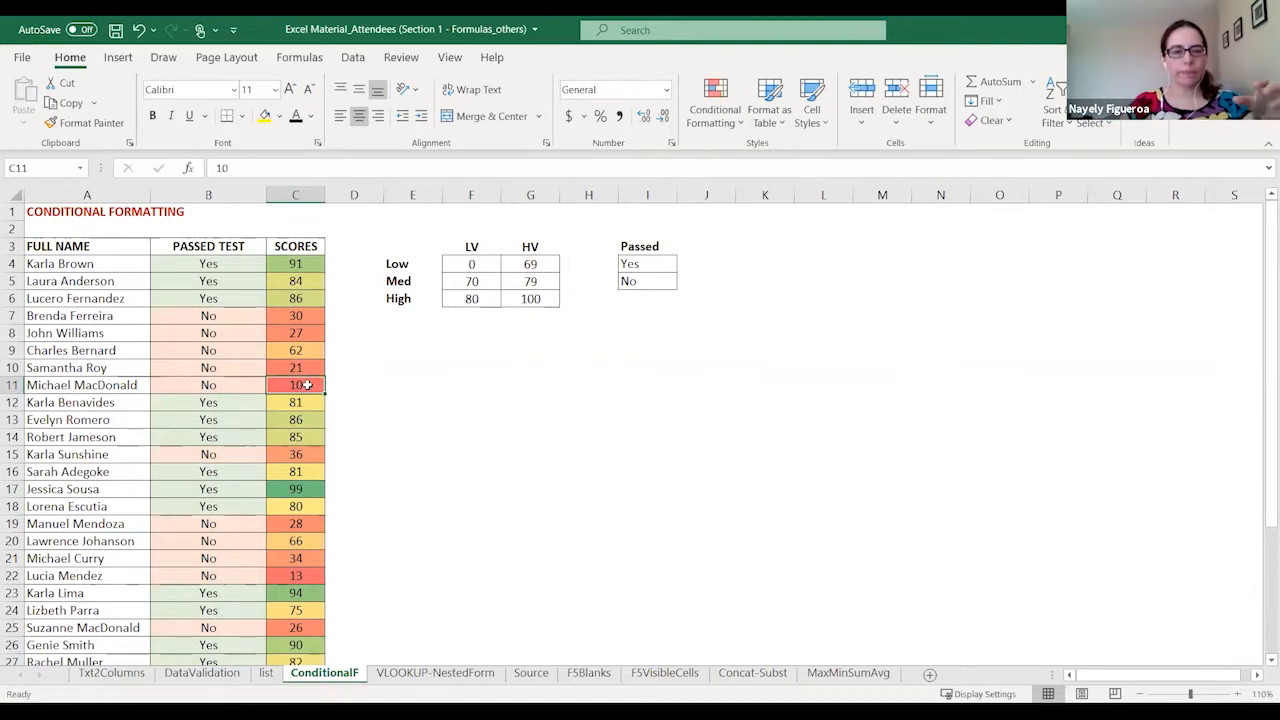
key("ctrl+z")
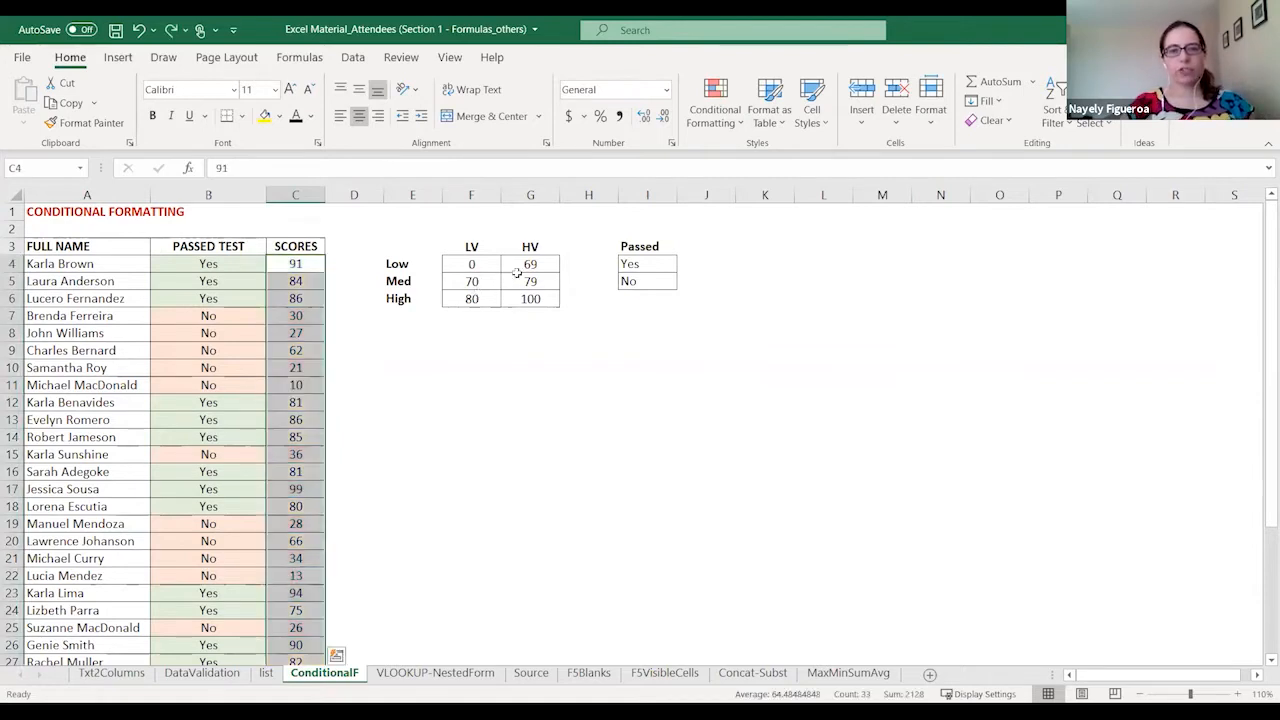
- Start a rule for the SCORES cells that formats only values between the Low limits, =$F$4 and =$G$4
left_click(718, 100)
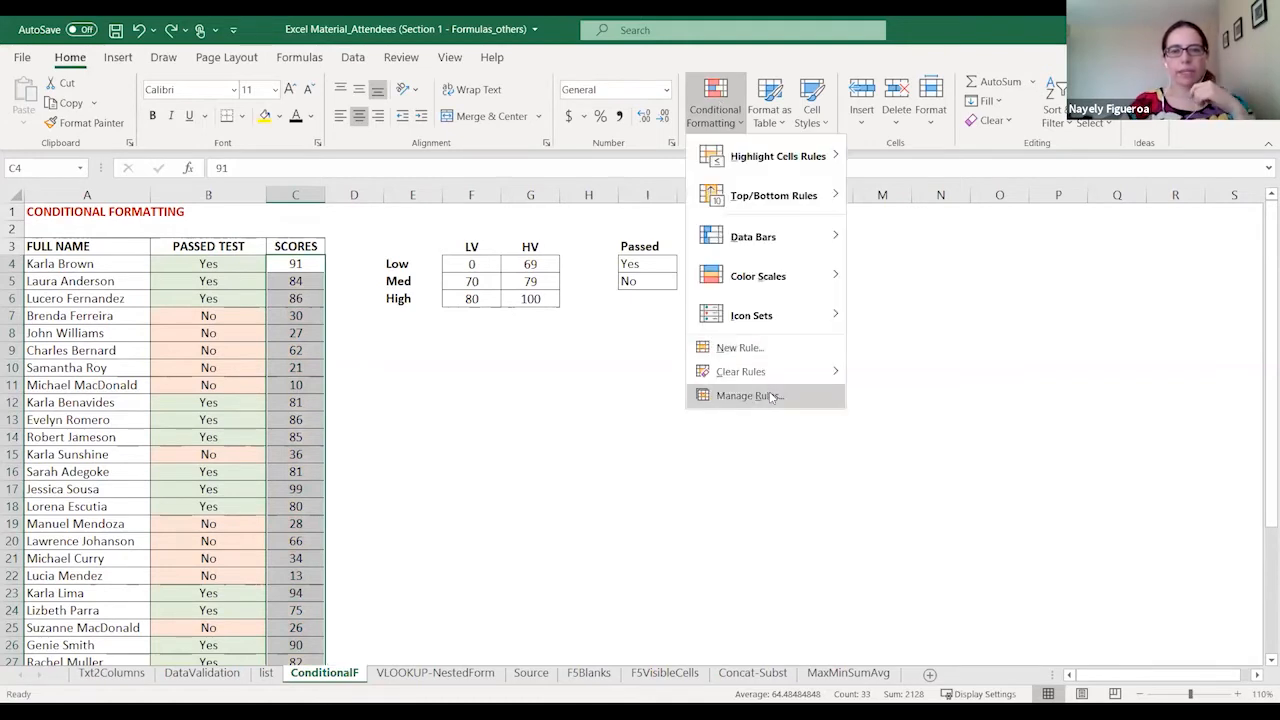
left_click(772, 397)
left_click(570, 304)
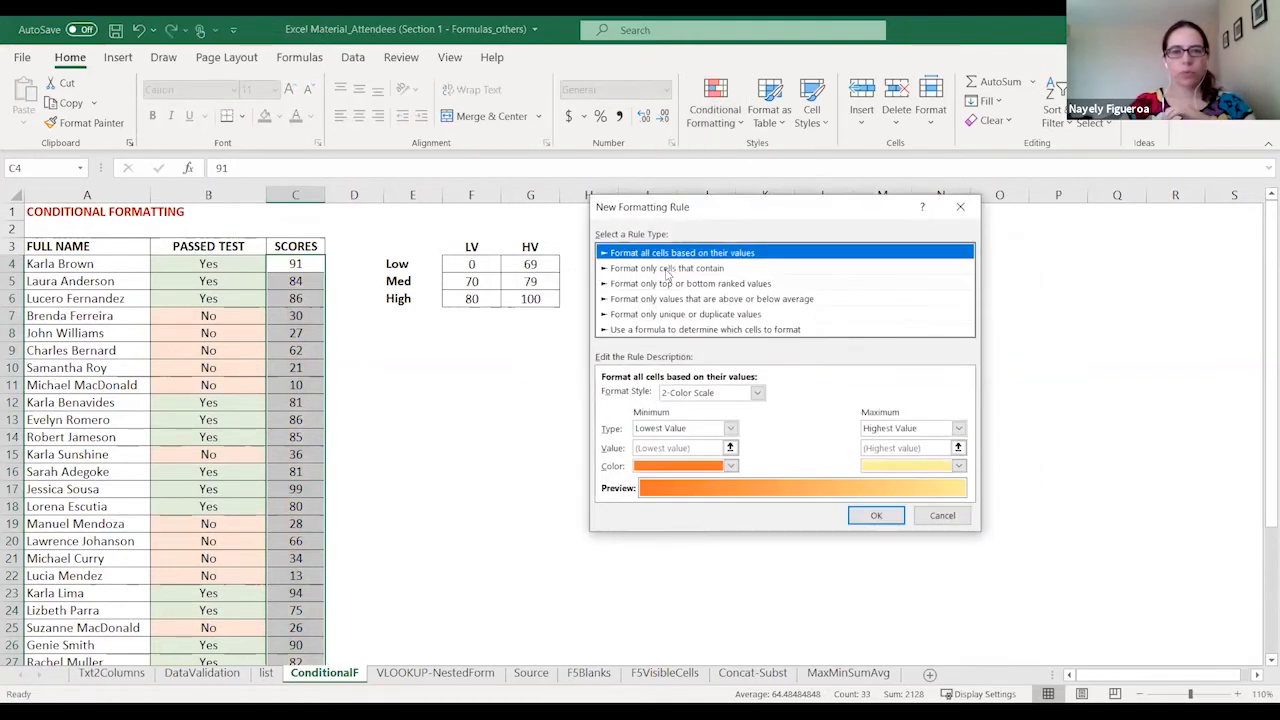
left_click(667, 269)
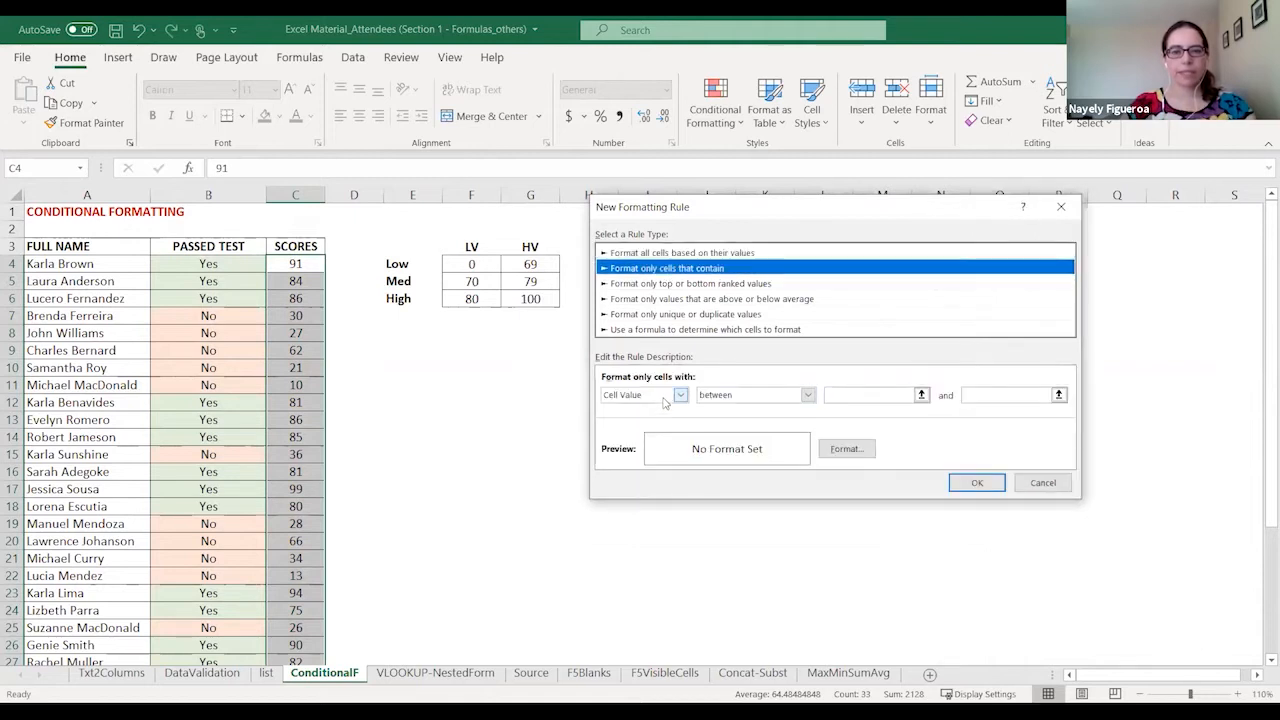
left_click(830, 396)
left_click(487, 264)
left_click(992, 396)
left_click(530, 264)
- Give the Low score rule a light orange fill and add it to the rules list
left_click(835, 449)
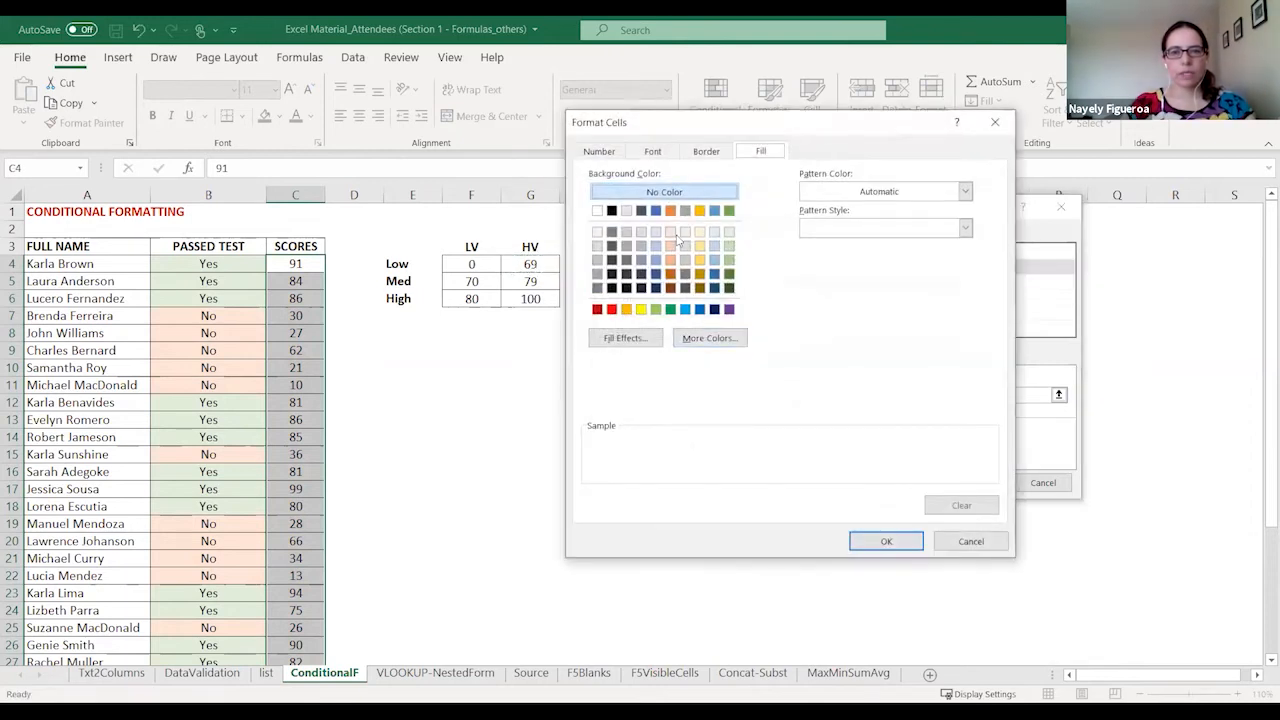
left_click(671, 232)
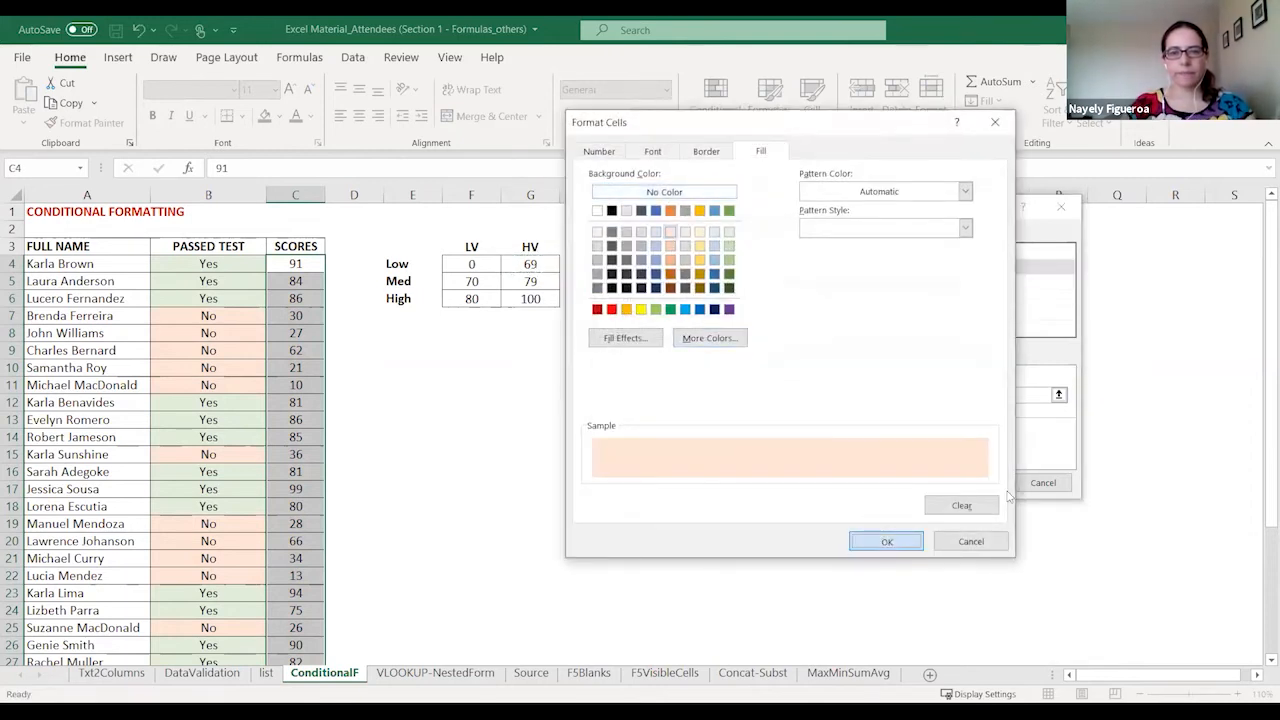
left_click(887, 541)
left_click(977, 480)
- Start a second score rule that formats only cell values between the Med limits, =$F$5 and =$G$5
left_click(570, 297)
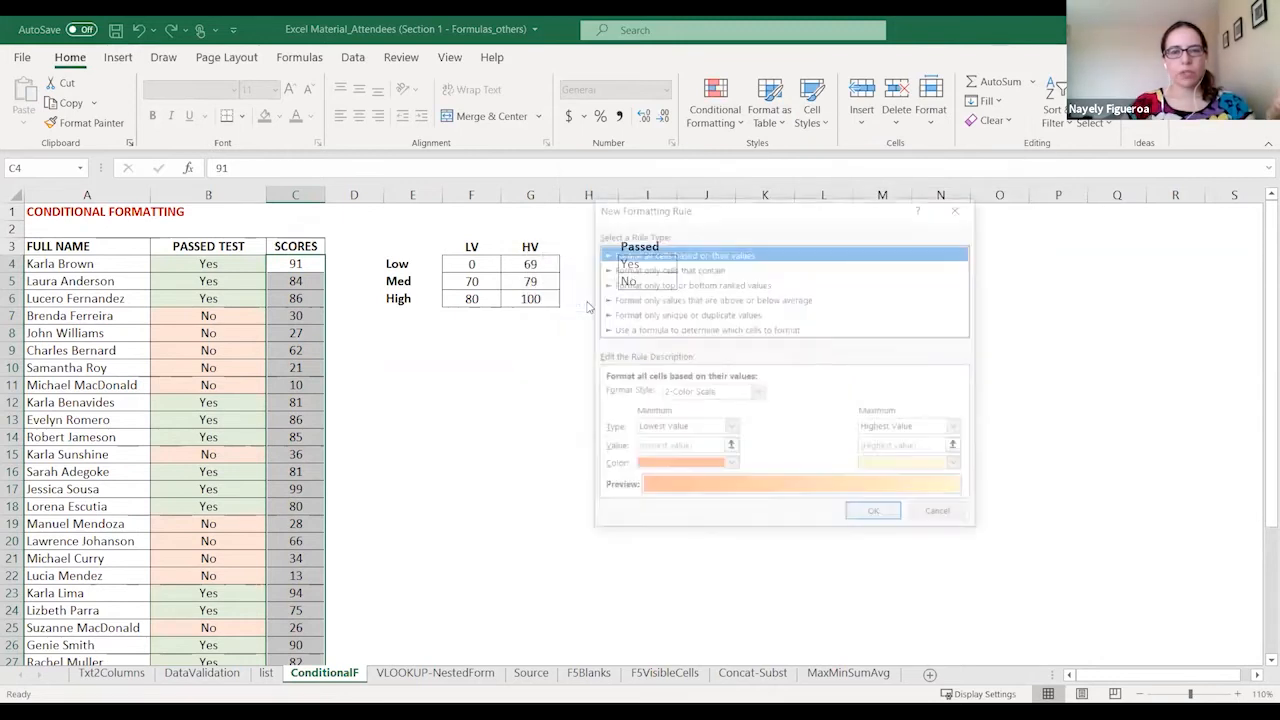
left_click(645, 272)
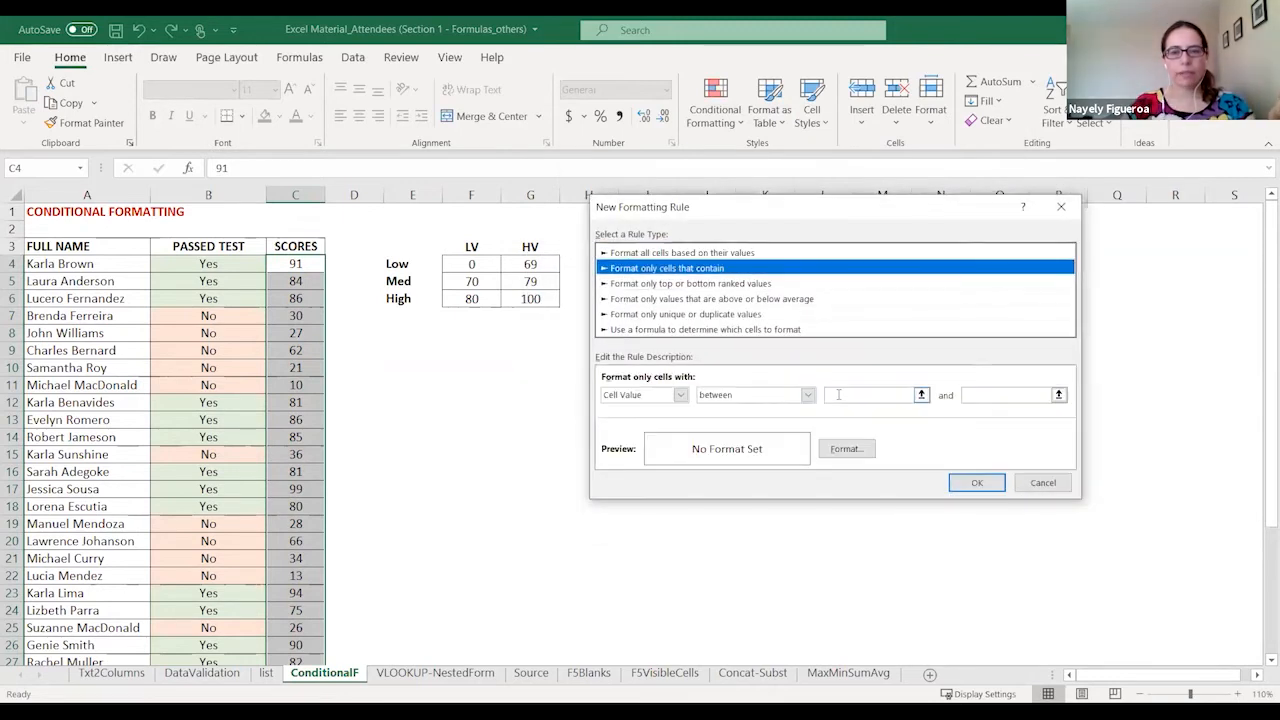
left_click(830, 396)
left_click(484, 277)
key("Tab")
left_click(540, 283)
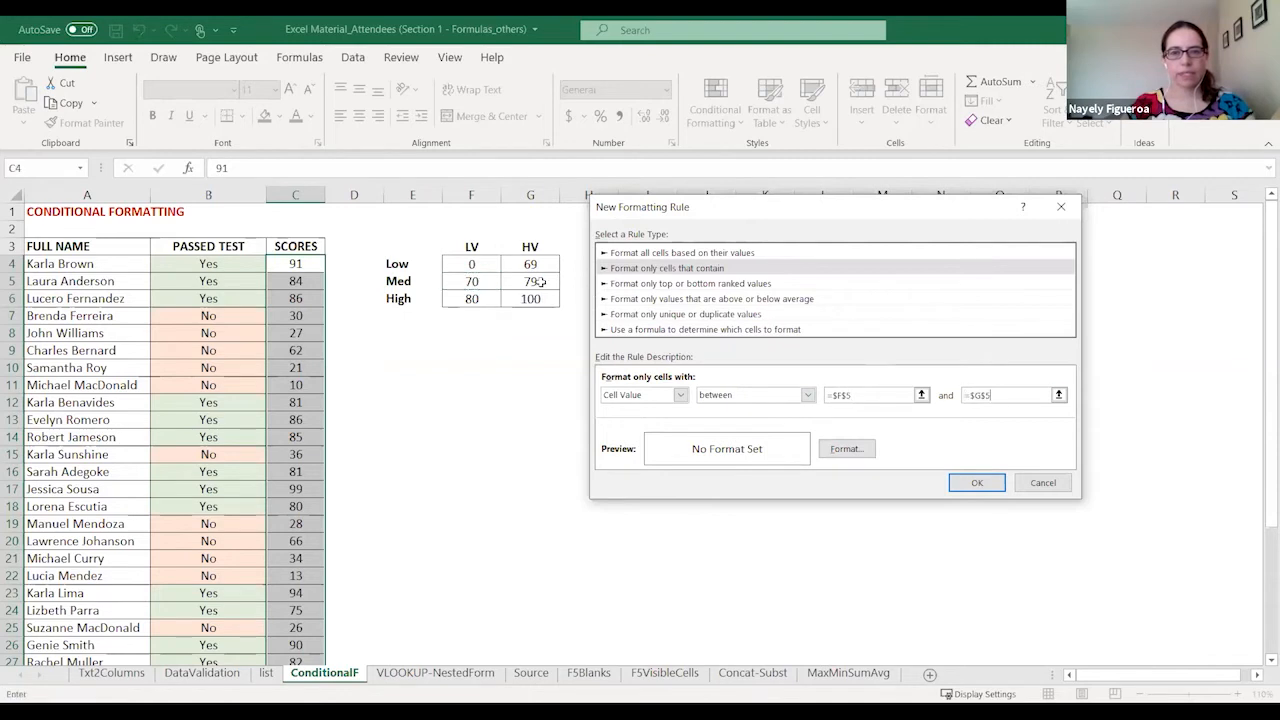
- Give the Med score rule a light gold fill and add it to the rules list
left_click(846, 448)
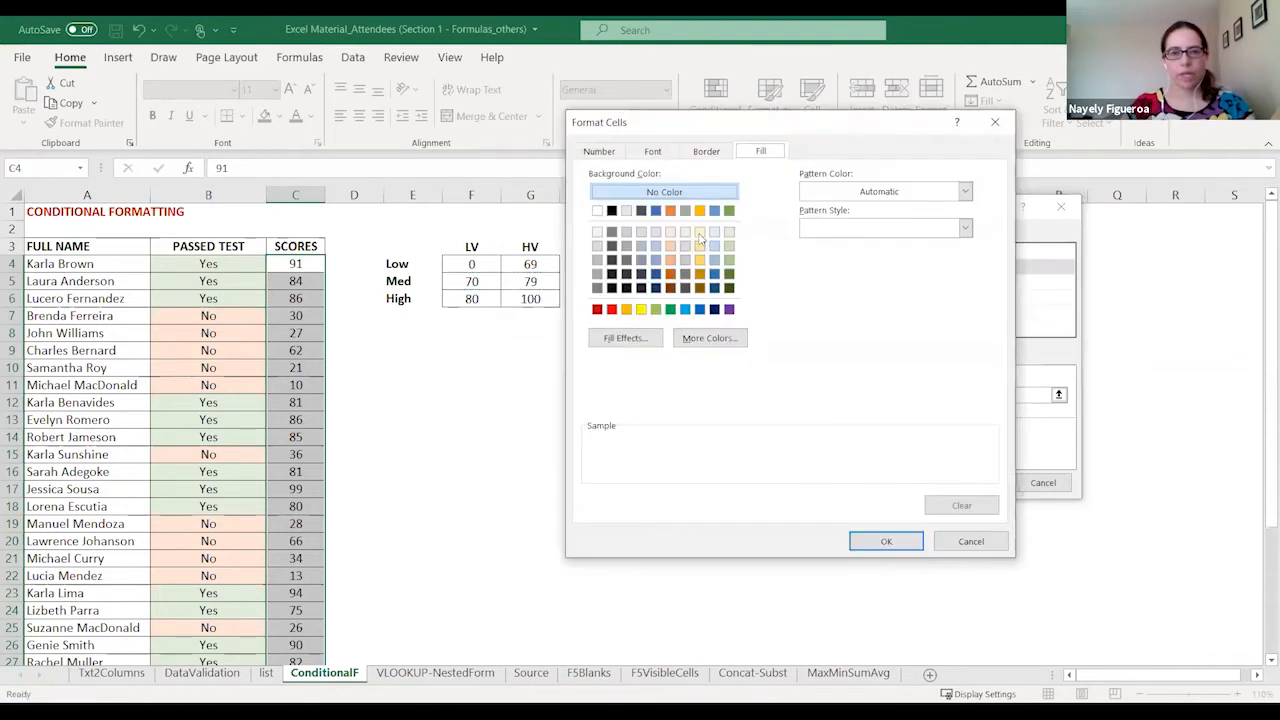
left_click(699, 234)
left_click(886, 541)
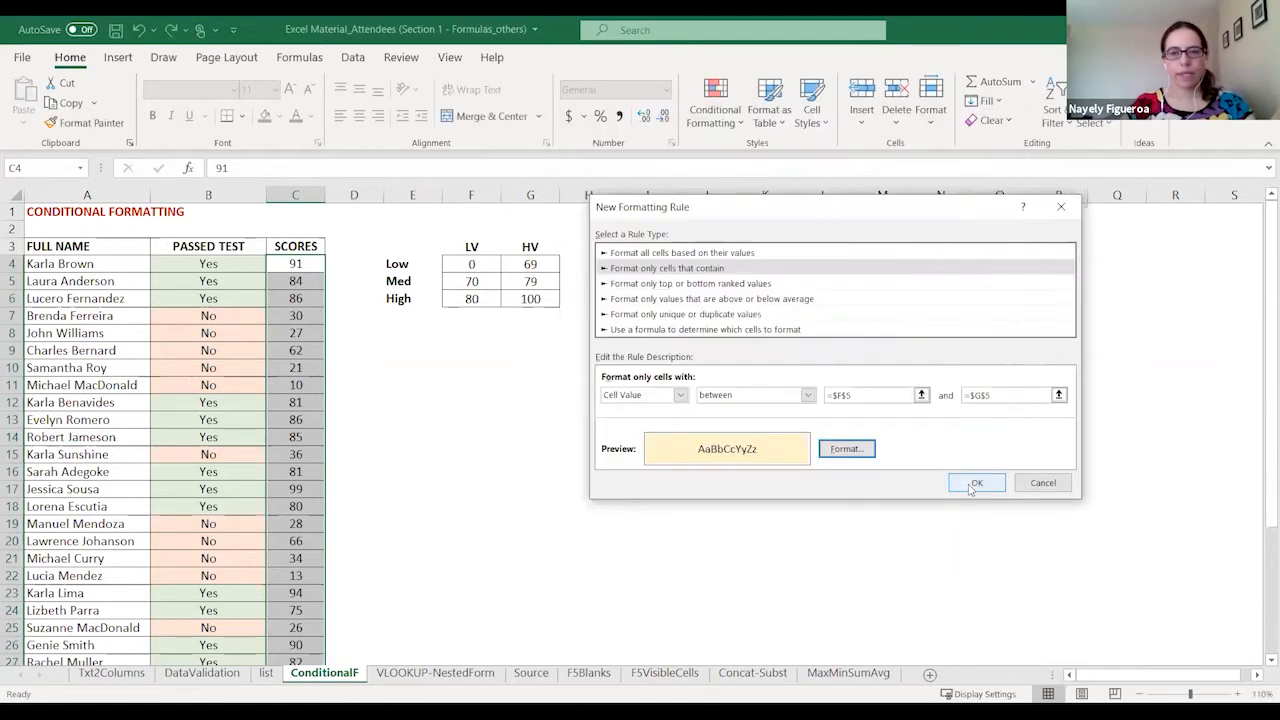
key("Return")
- Start a third score rule that formats only cell values between the High limits, =$F$6 and =$G$6
left_click(575, 301)
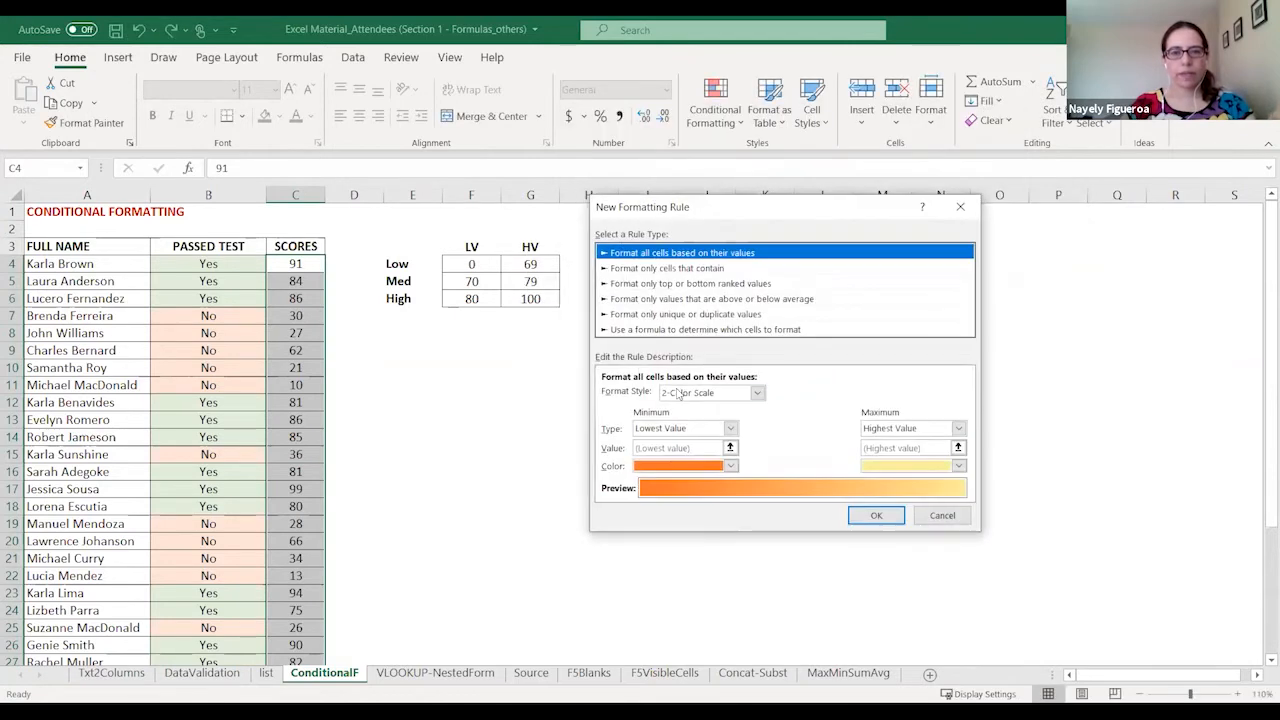
left_click(667, 268)
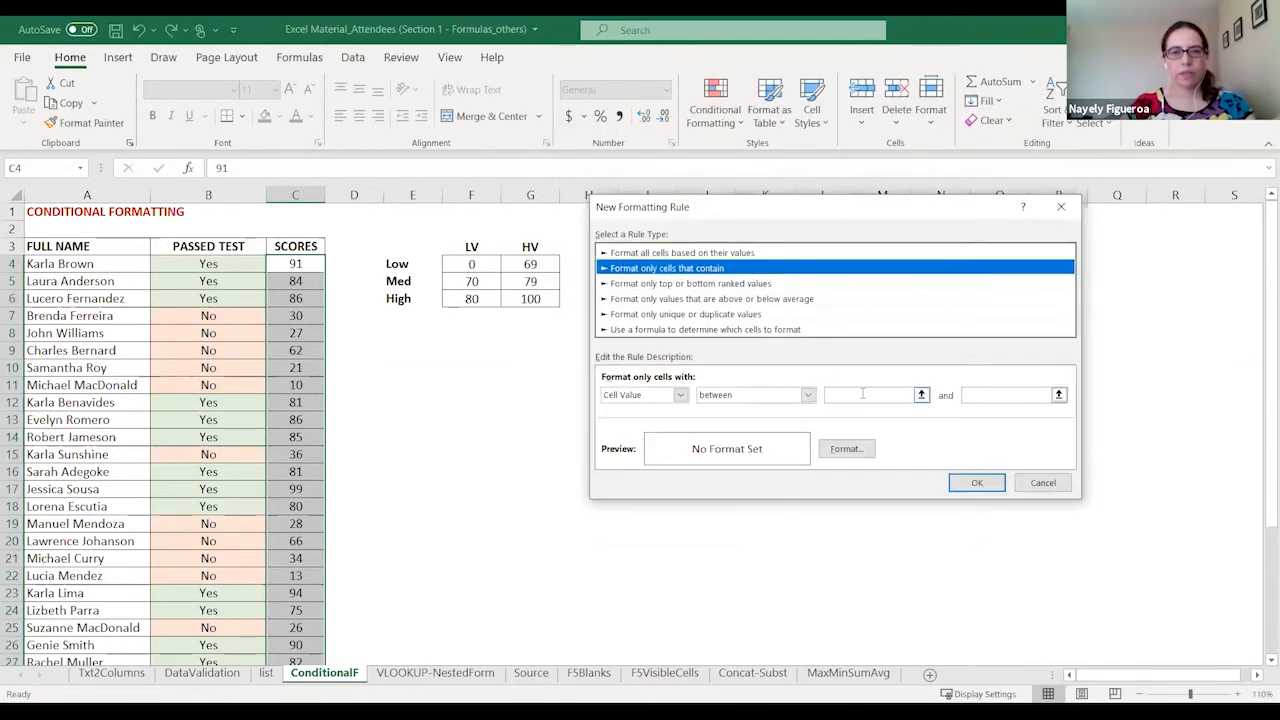
left_click(471, 298)
left_click(1000, 395)
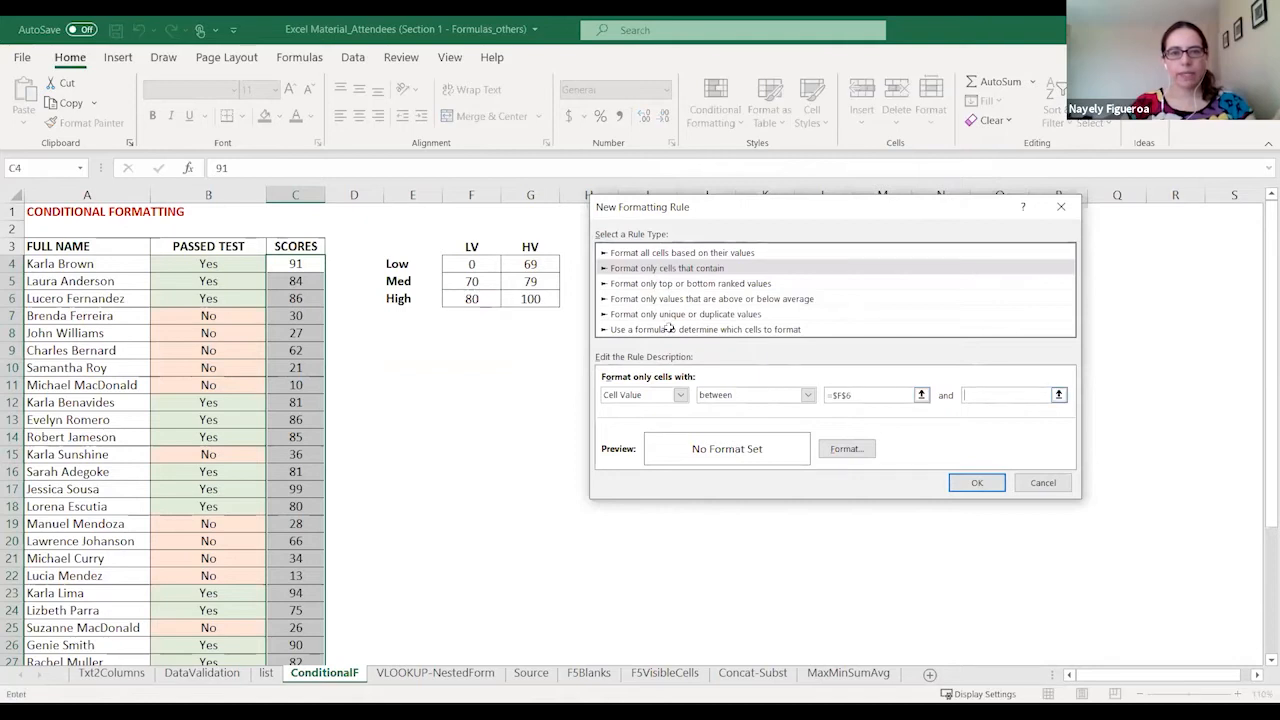
left_click(530, 298)
- Give the High score rule a light green fill and apply all three rules to the SCORES cells
left_click(847, 454)
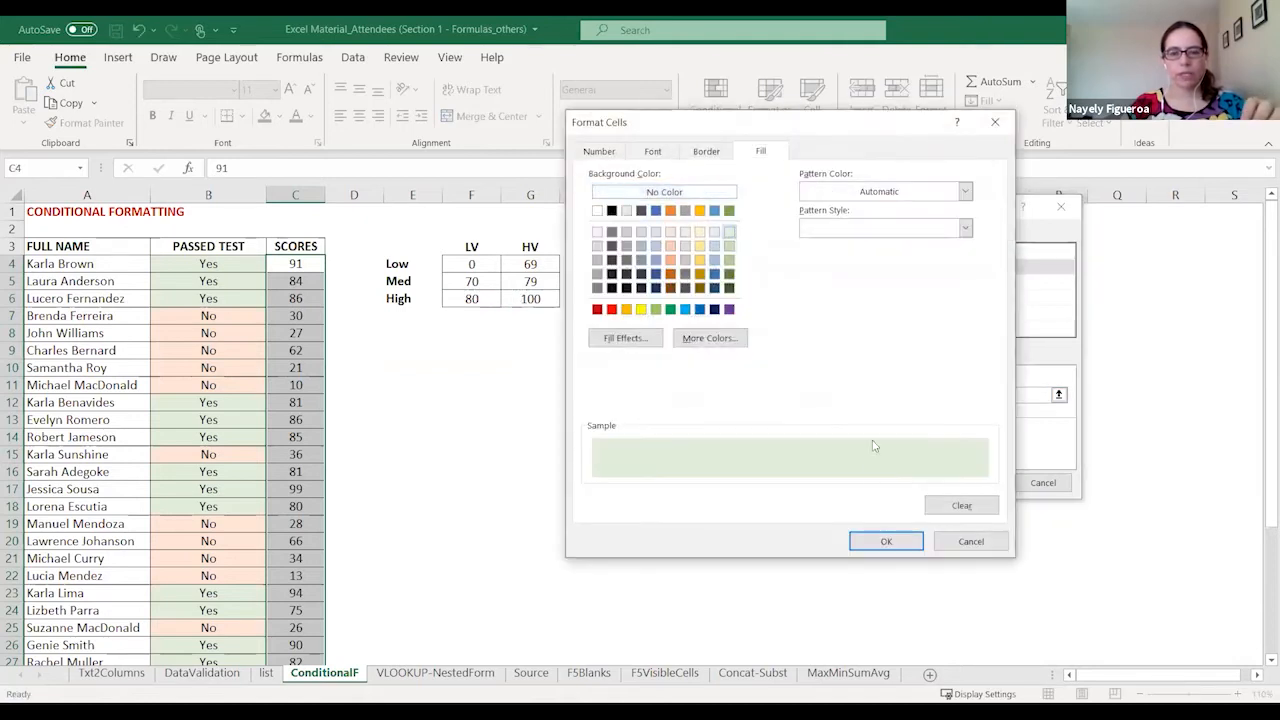
left_click(886, 541)
left_click(977, 482)
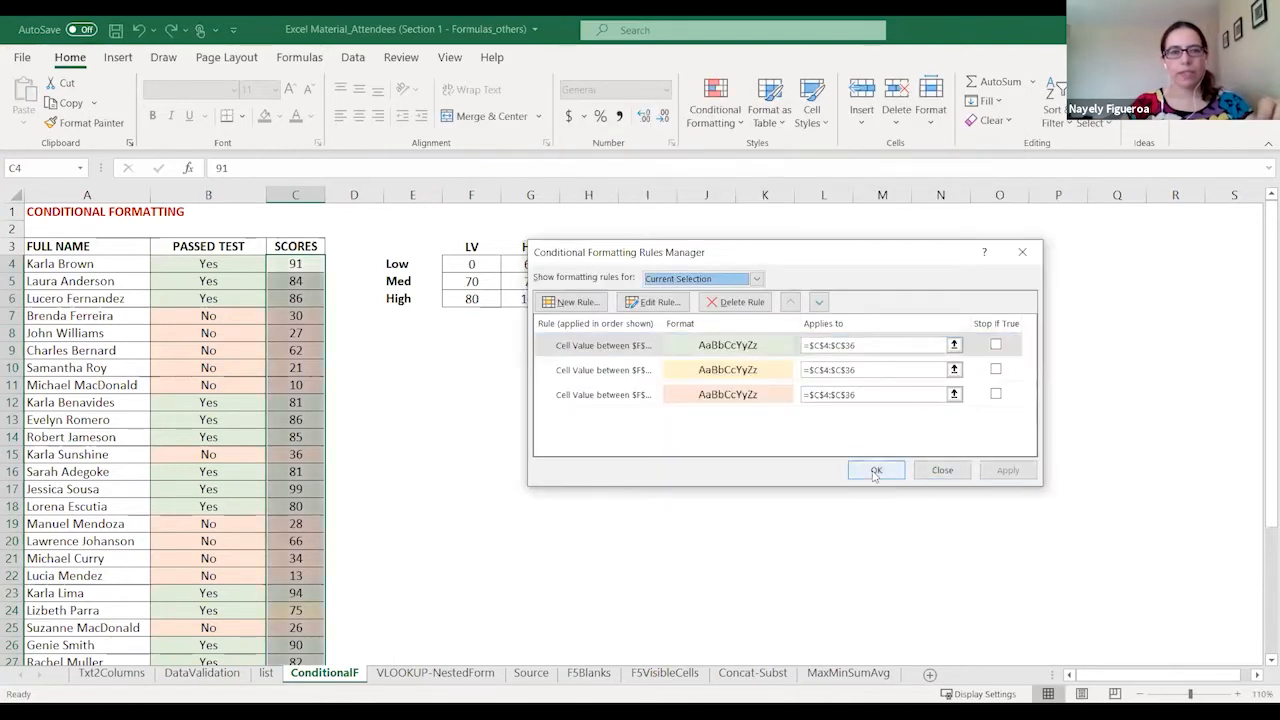
left_click(875, 470)
scroll(300, 470, "down", 3)
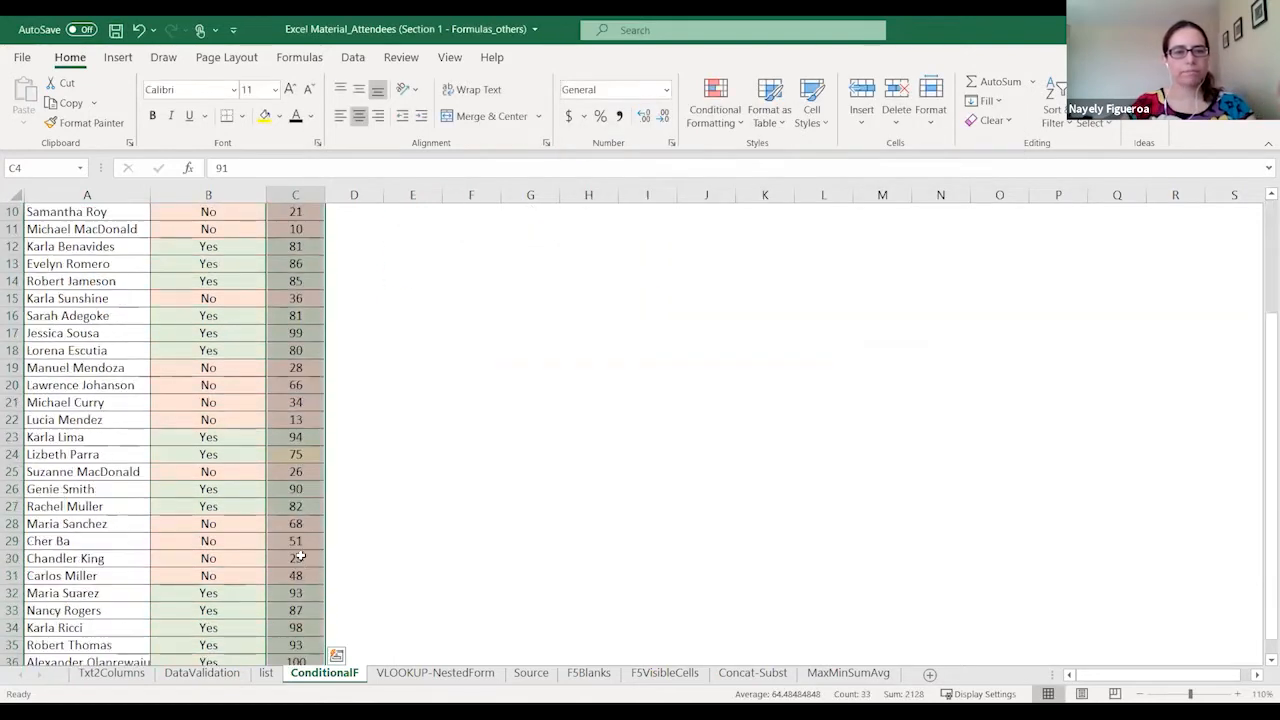
left_click(295, 455)
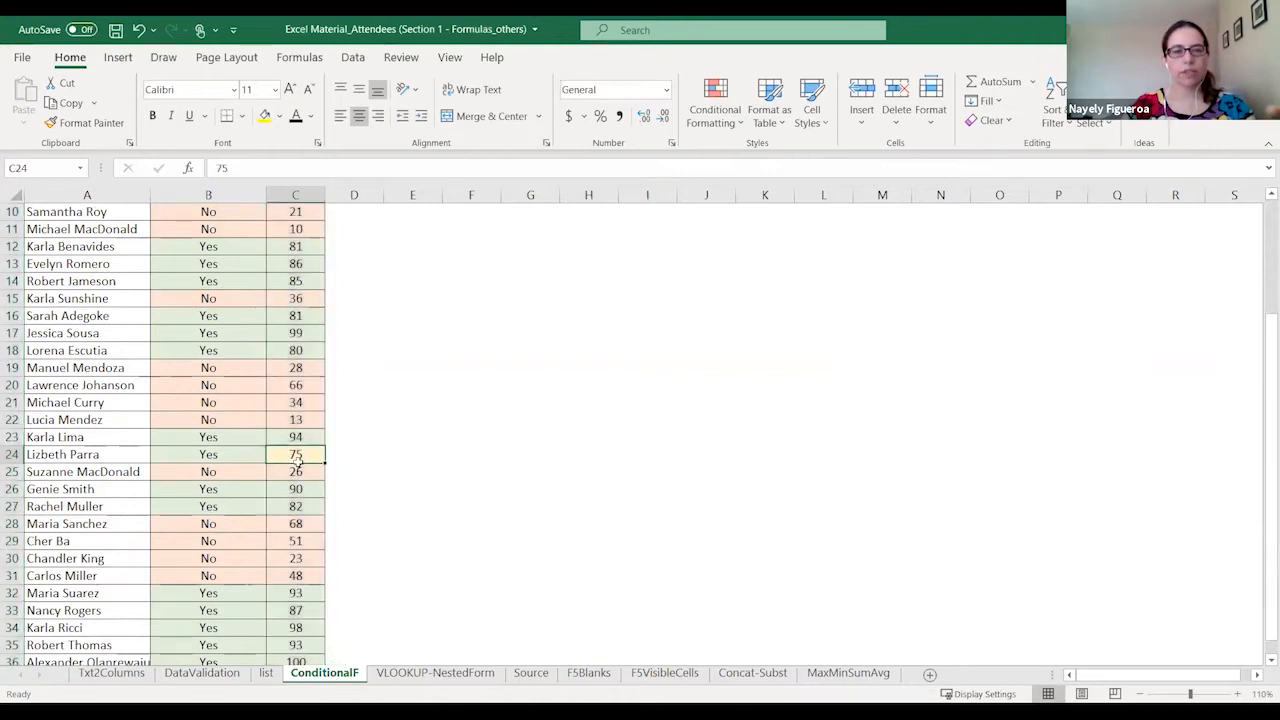
- Set the upper limit of the Low score range in G4 to 59
scroll(378, 318, "up", 3)
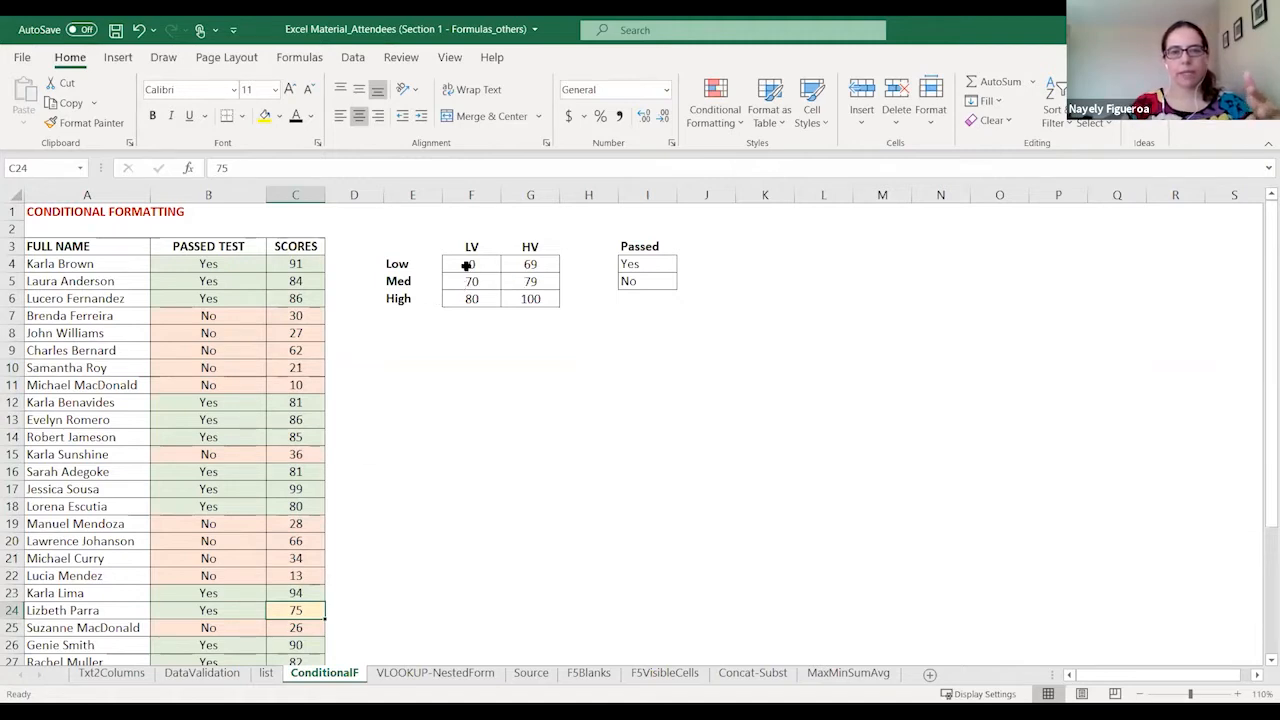
left_click_drag(465, 263, 530, 299)
left_click(478, 283)
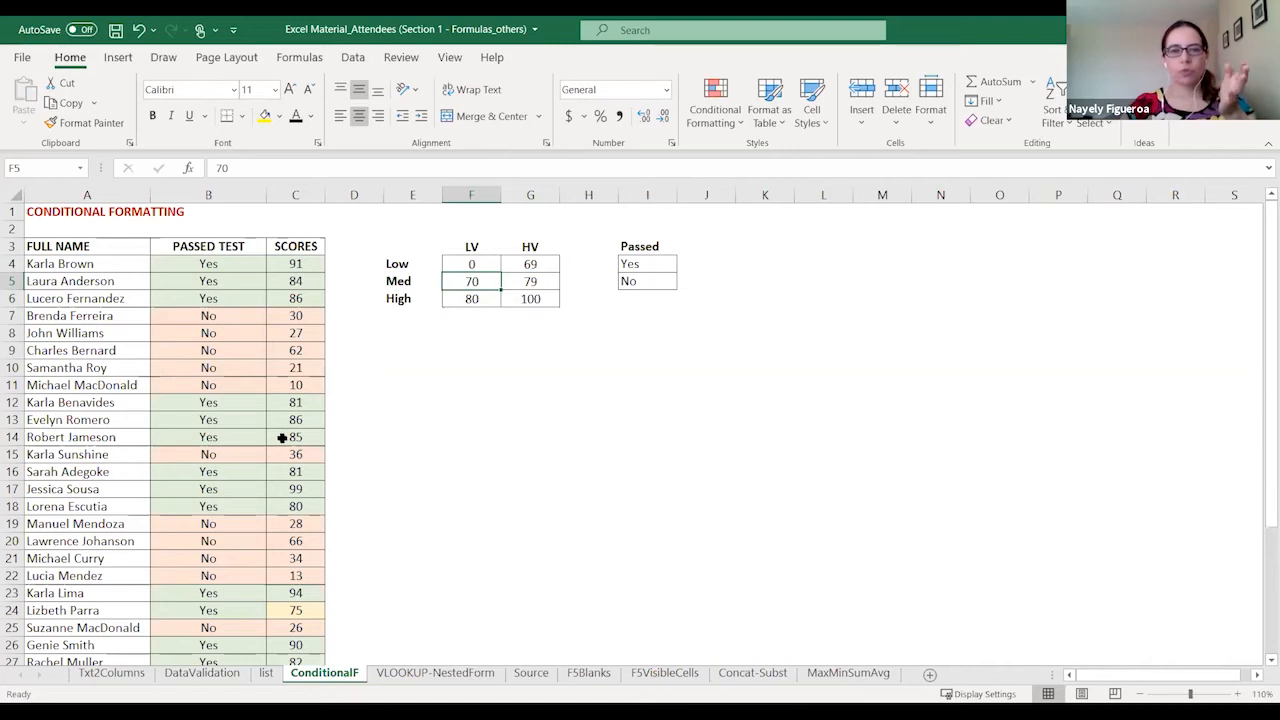
left_click(522, 262)
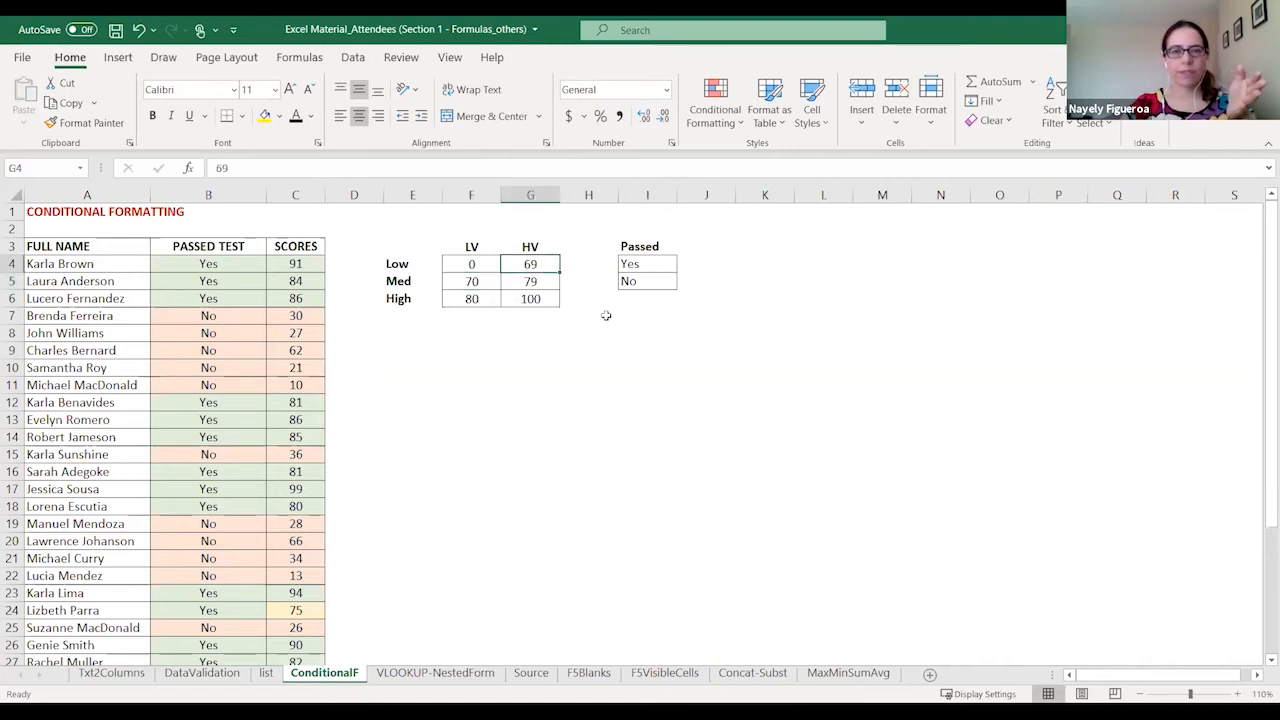
type("59")
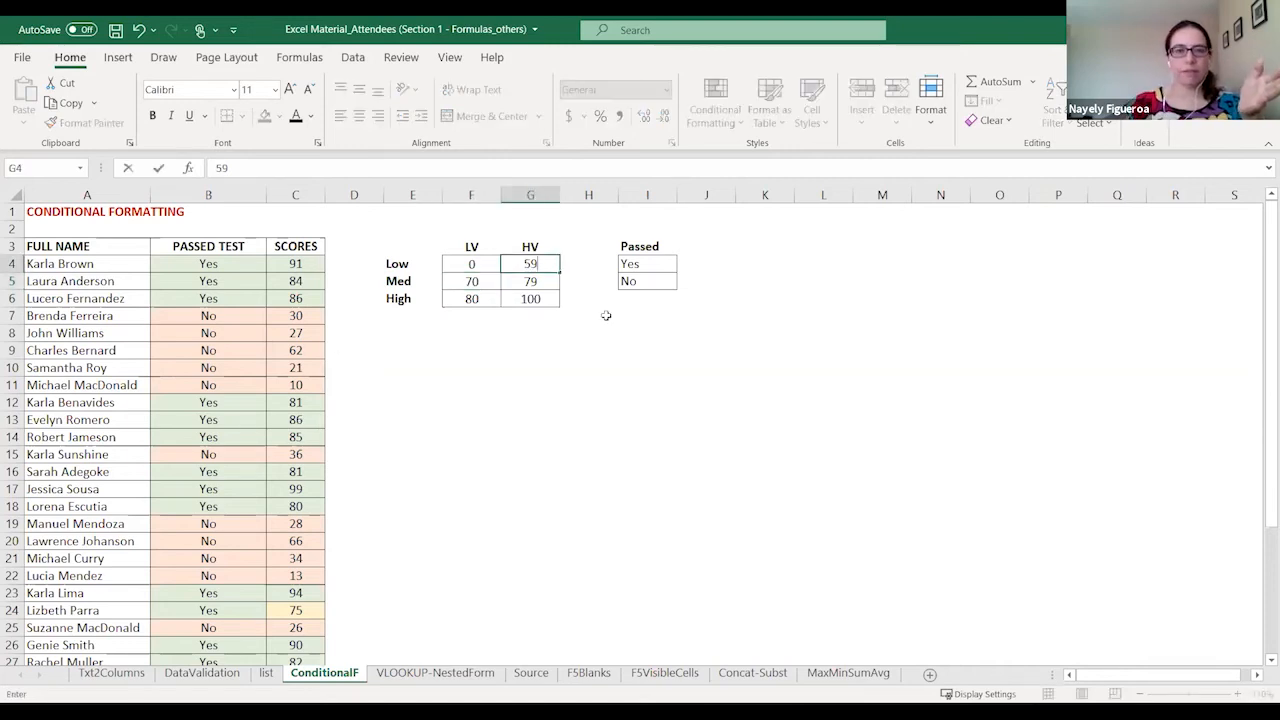
key("Return")
- Set the lower limit of the Med score range in F5 to 60
key("Return")
key("Left")
key("Up")
key("Left")
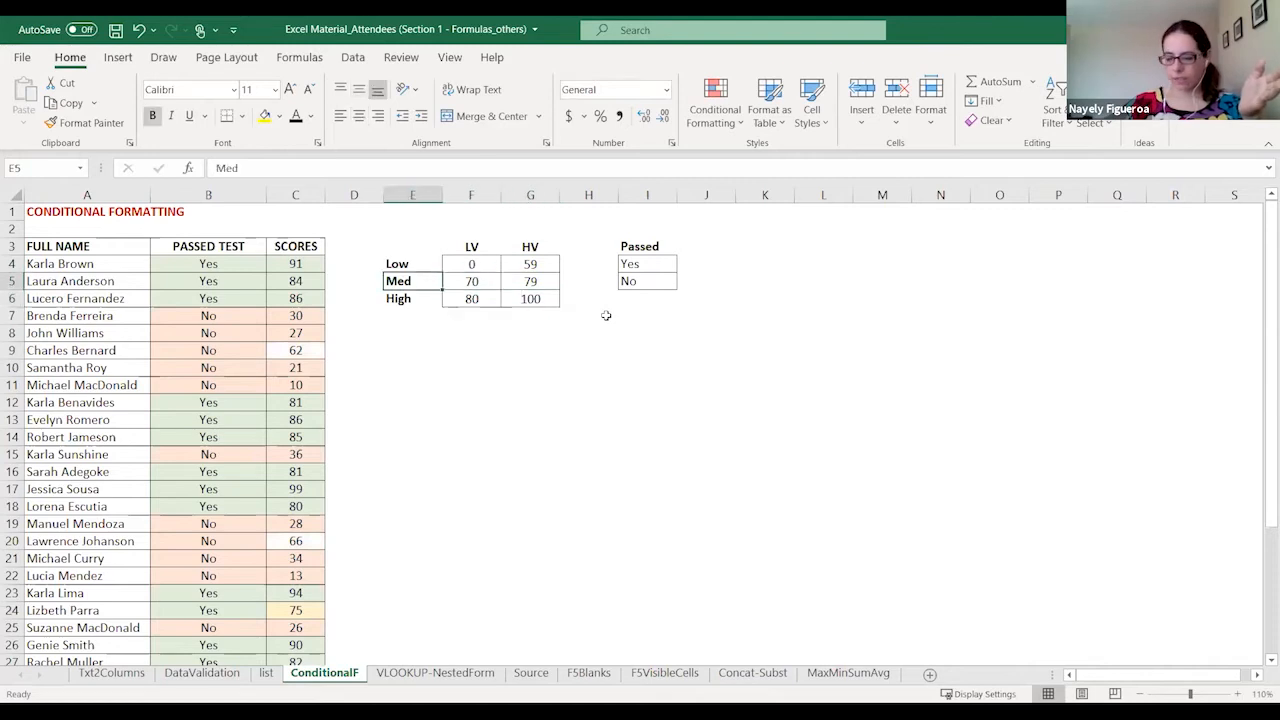
key("Right")
type("60")
key("Return")
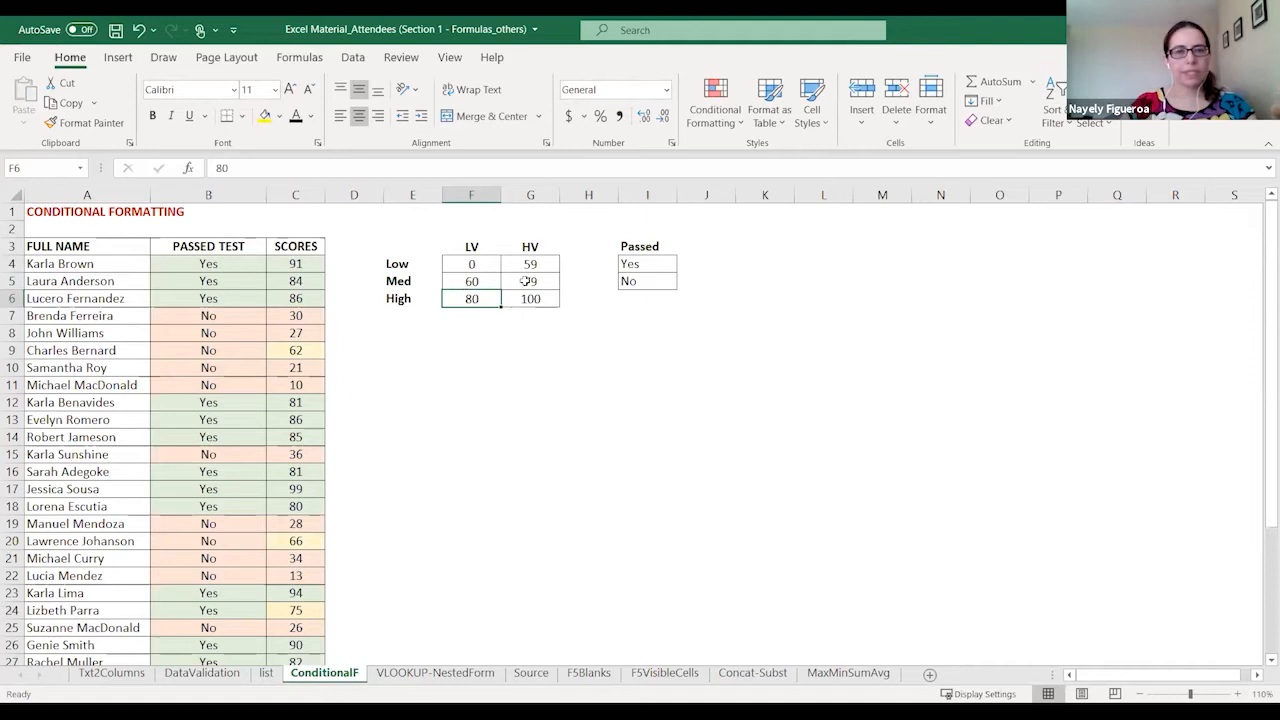
- Check the fill colours of SCORES cells C9, C20 and C24 against the changed limits
left_click(302, 352)
left_click(303, 541)
left_click(303, 612)
scroll(432, 443, "down", 1)
scroll(433, 443, "up", 1)
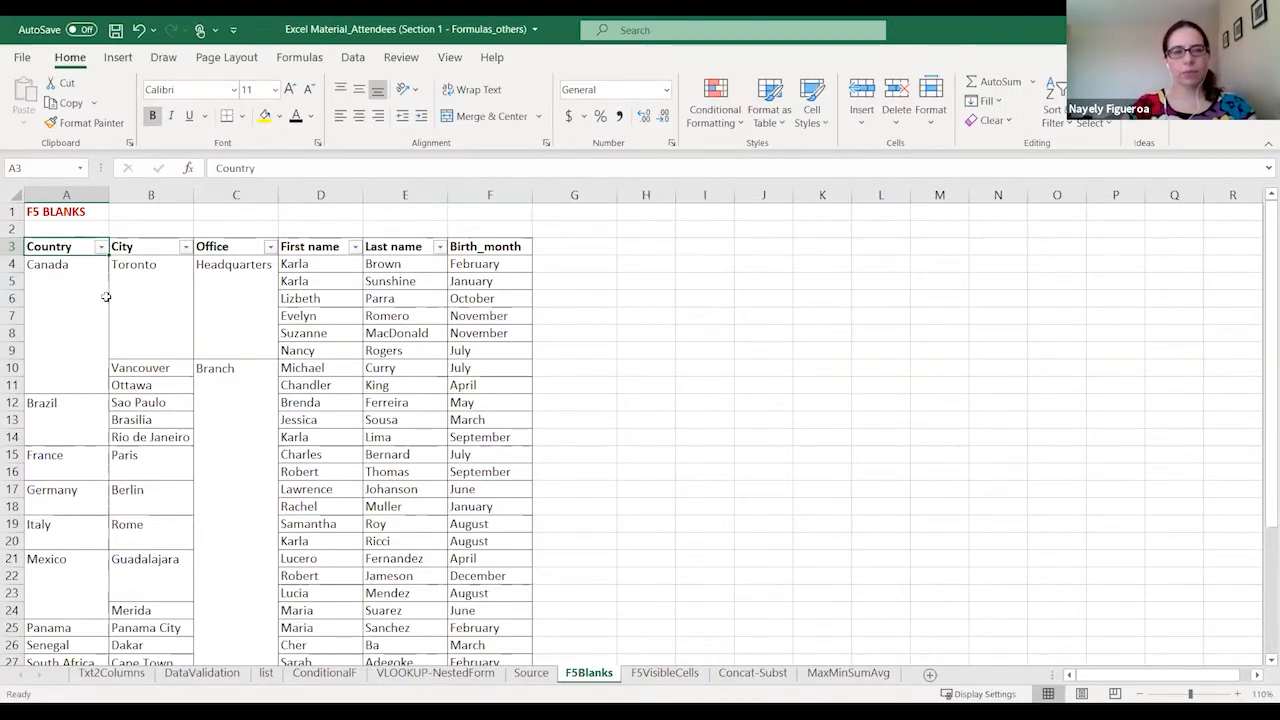
- On the F5Blanks sheet, filter the Office column to Branch only and restore all its values
left_click(270, 247)
left_click(128, 444)
left_click(120, 458)
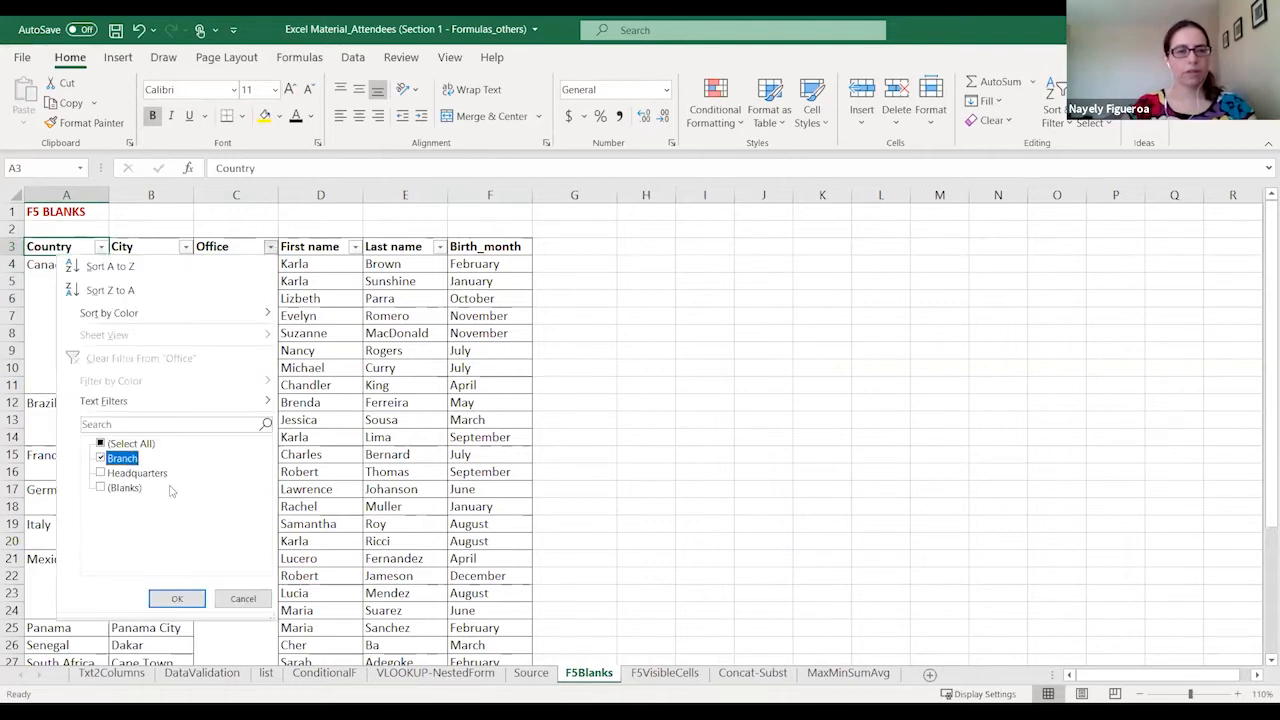
left_click(178, 599)
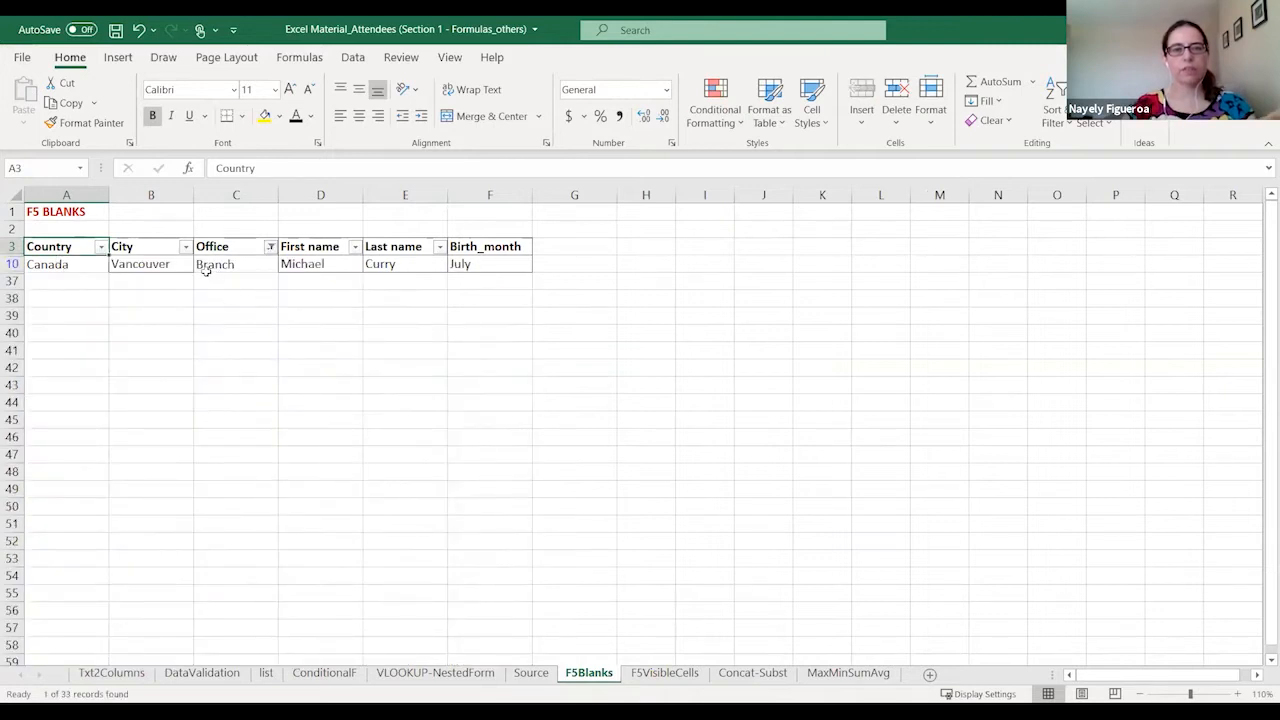
left_click(270, 247)
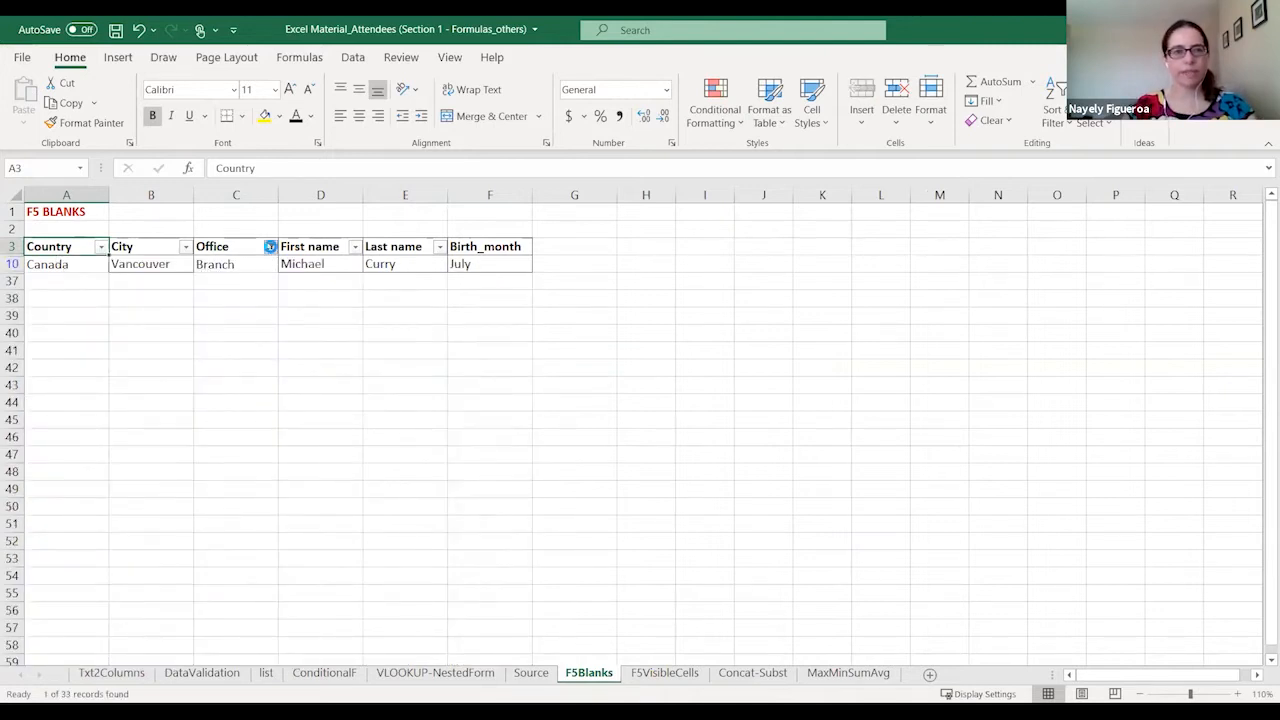
left_click(148, 447)
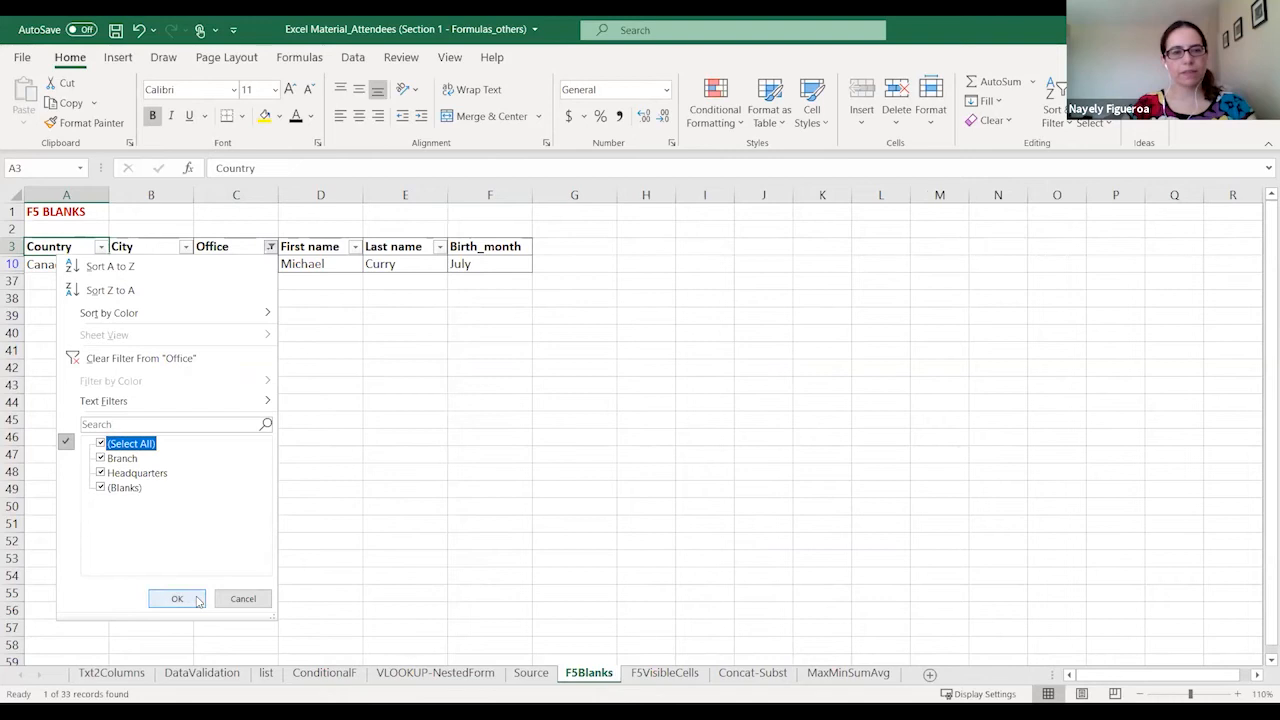
left_click(177, 598)
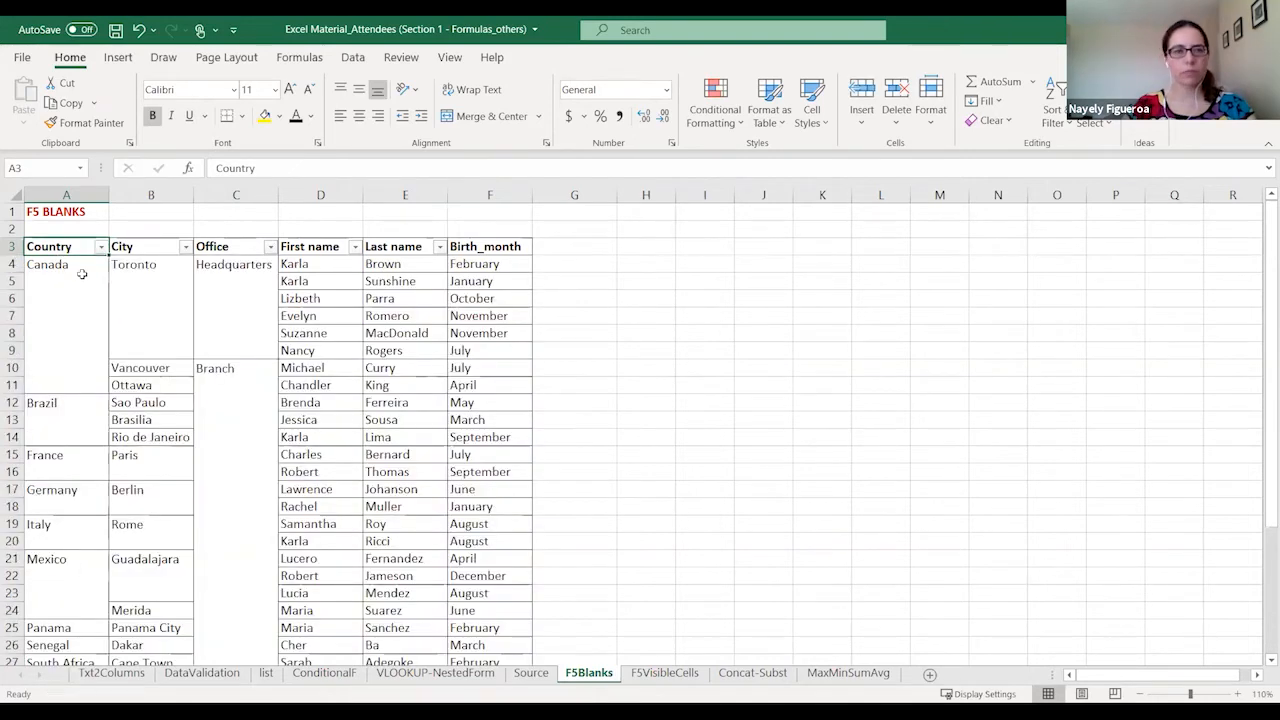
- Examine the merged Canada cell in the Country column and the full extent of the merged Branch cell
left_click(82, 273)
left_click(247, 398)
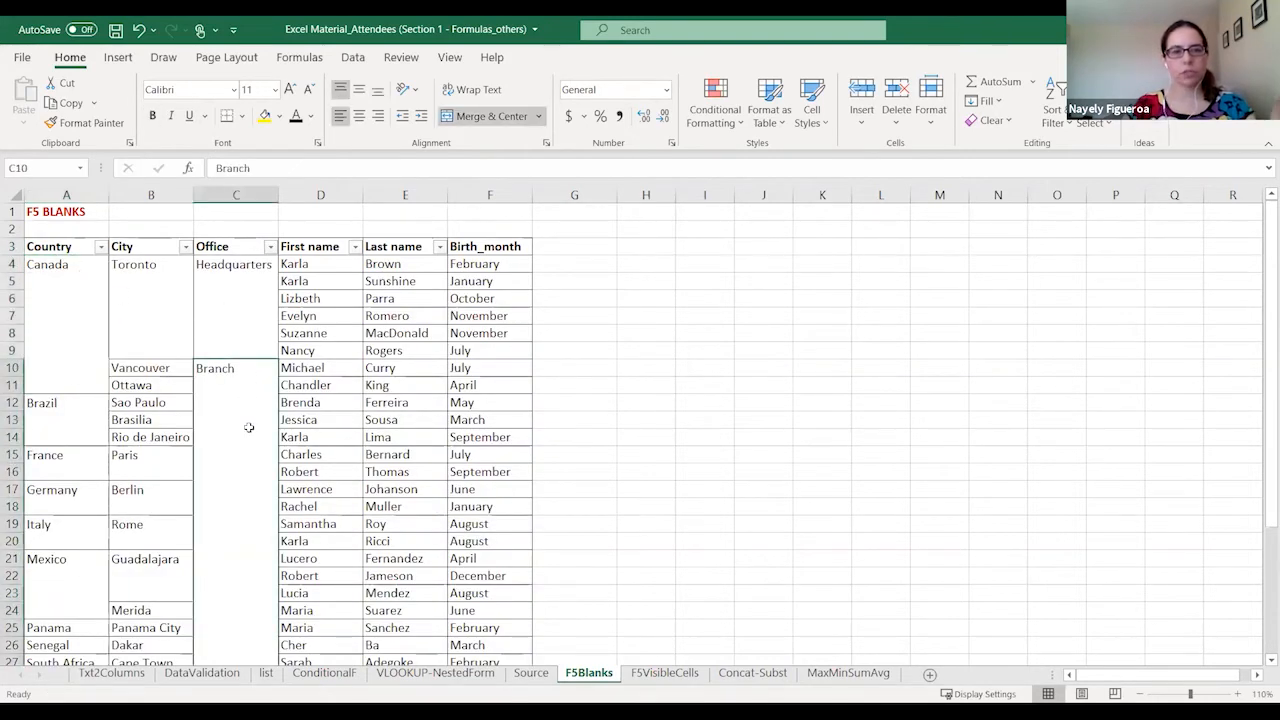
scroll(240, 411, "down", 4)
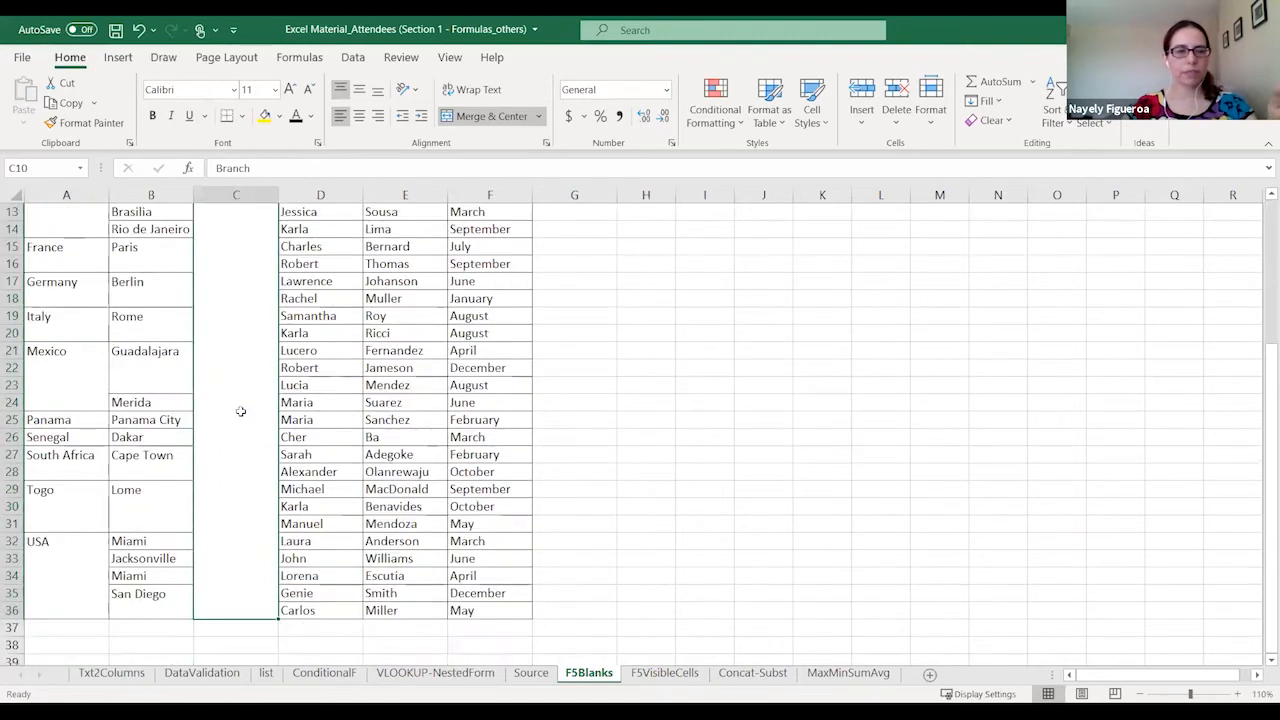
scroll(240, 440, "up", 4)
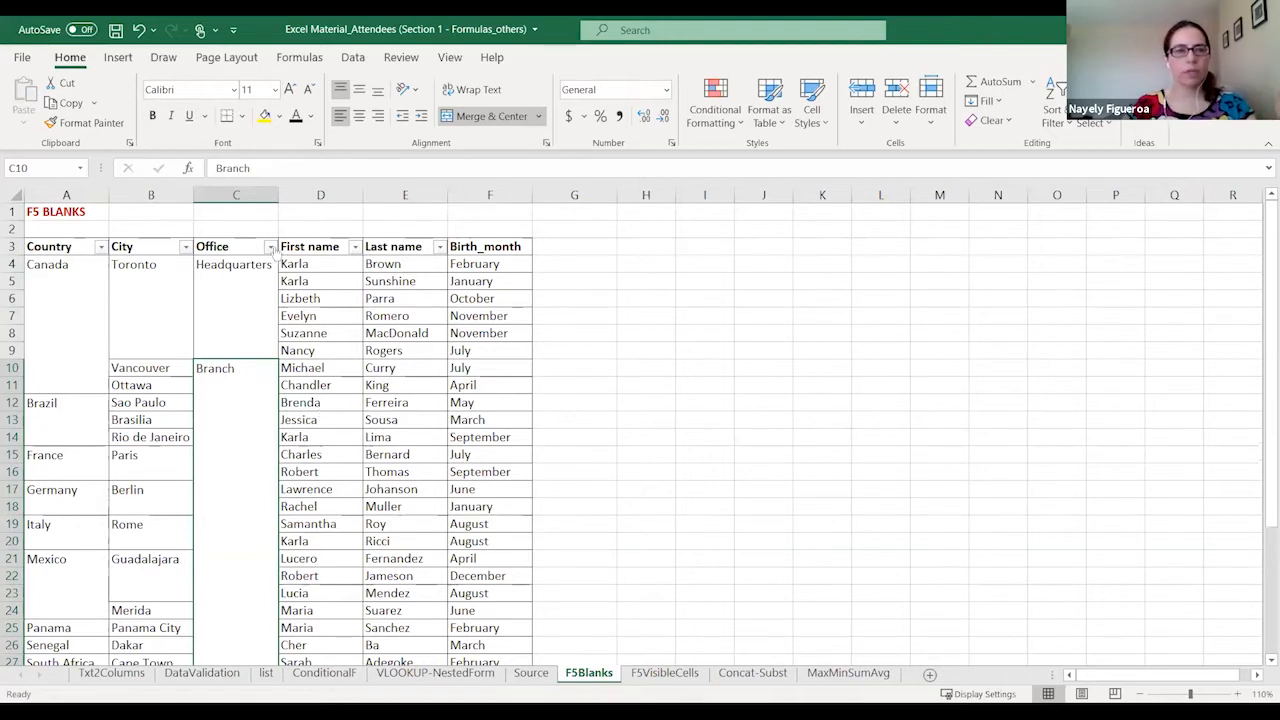
- Filter the Office column to Branch once more, and show all Office values again
left_click(273, 246)
left_click(118, 443)
left_click(120, 458)
left_click(177, 600)
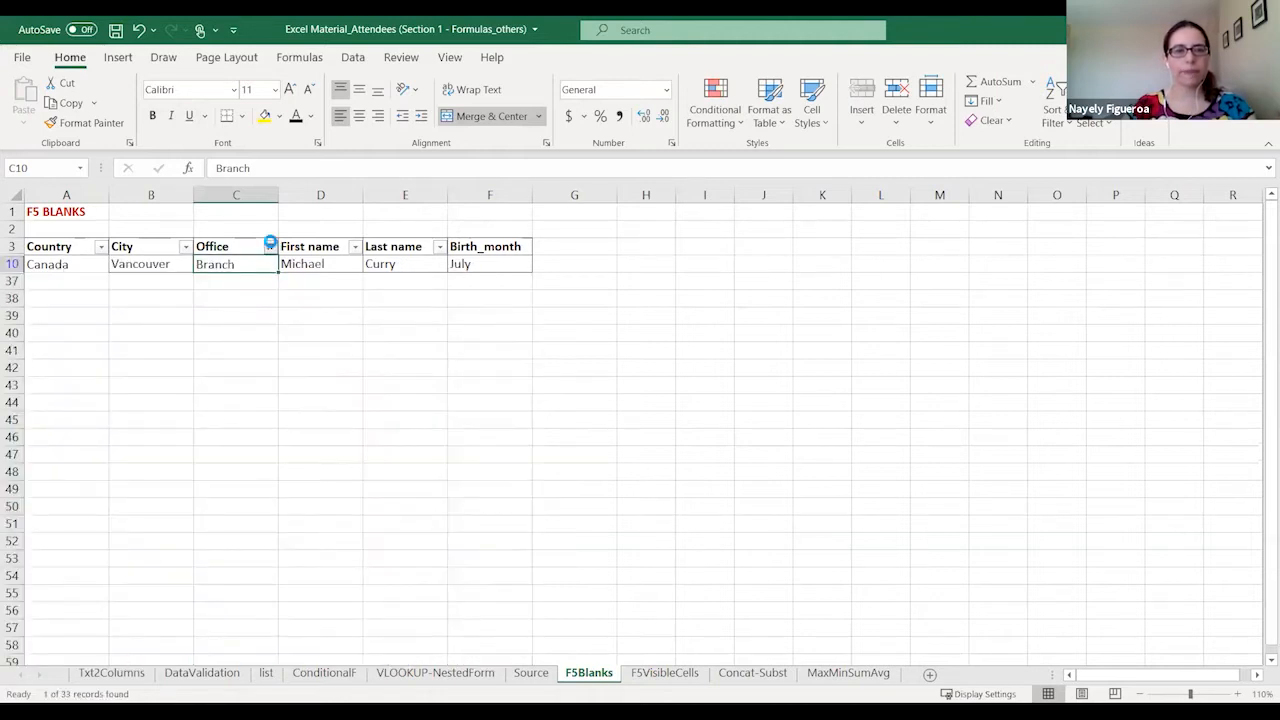
left_click(270, 245)
left_click(118, 443)
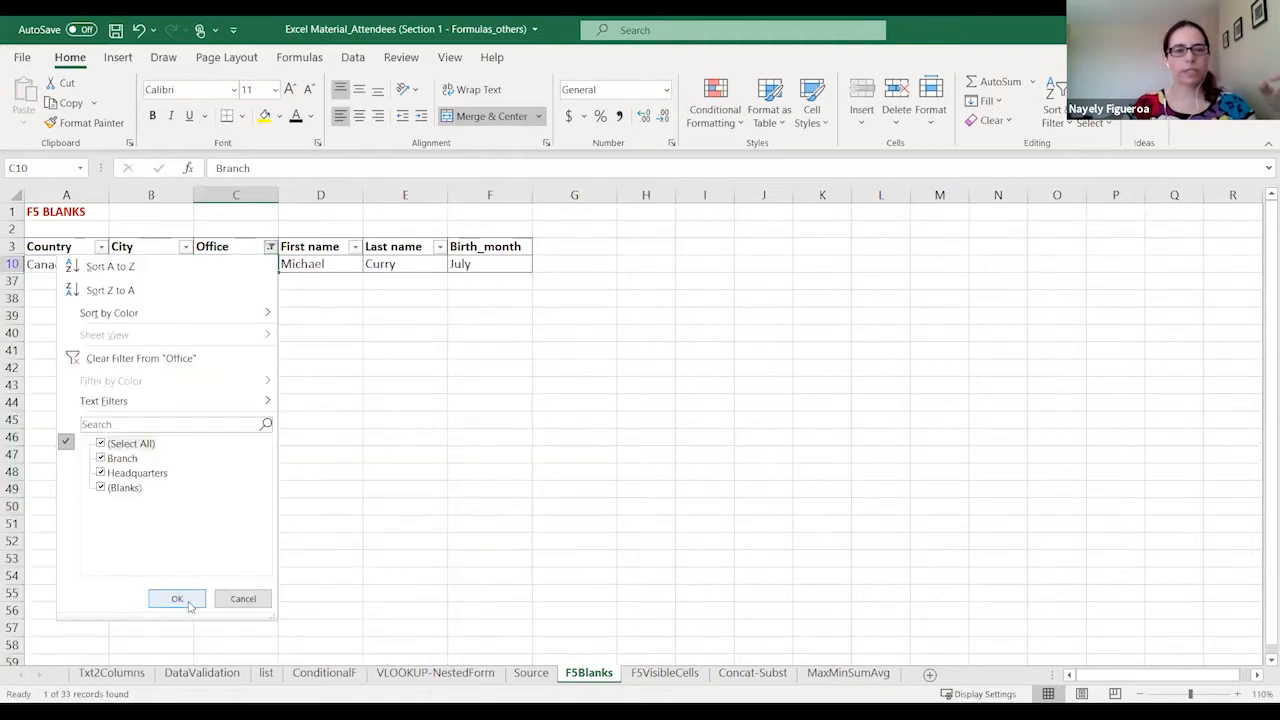
left_click(177, 599)
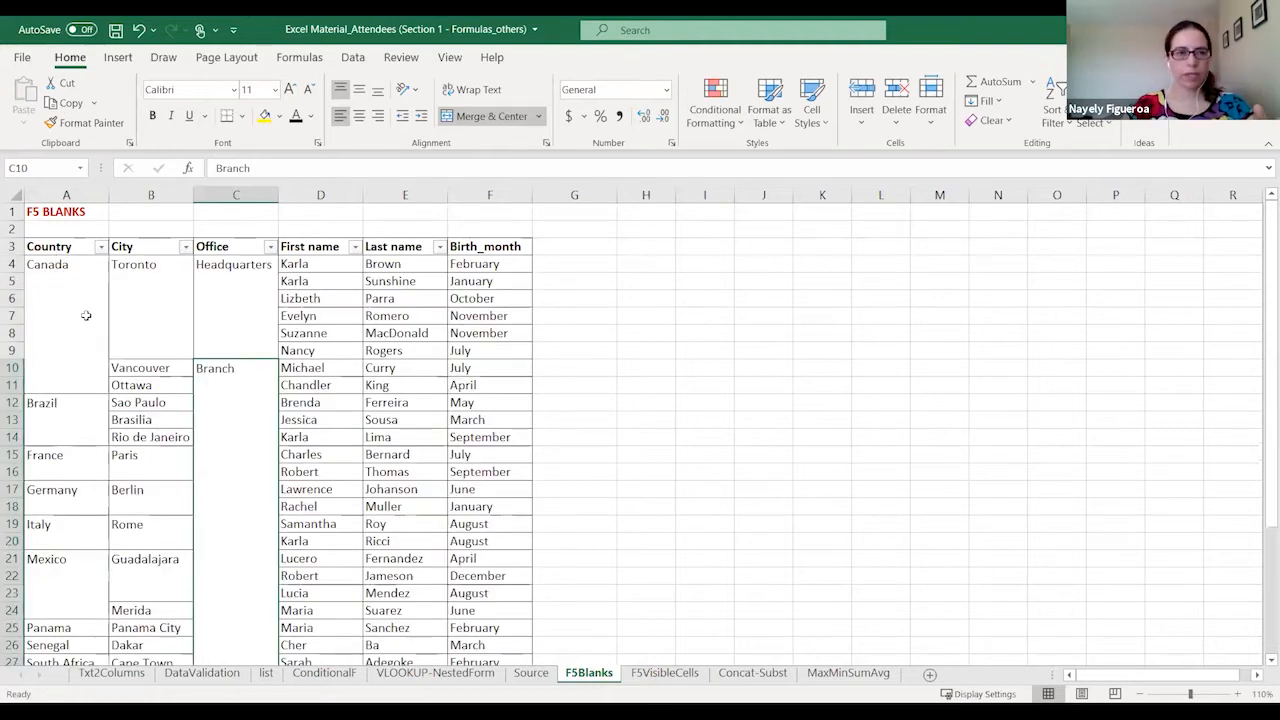
- Unmerge the Country, City and Office cells in A4:C36
left_click(62, 265)
left_click_drag(62, 265, 209, 387)
scroll(244, 469, "up", 4)
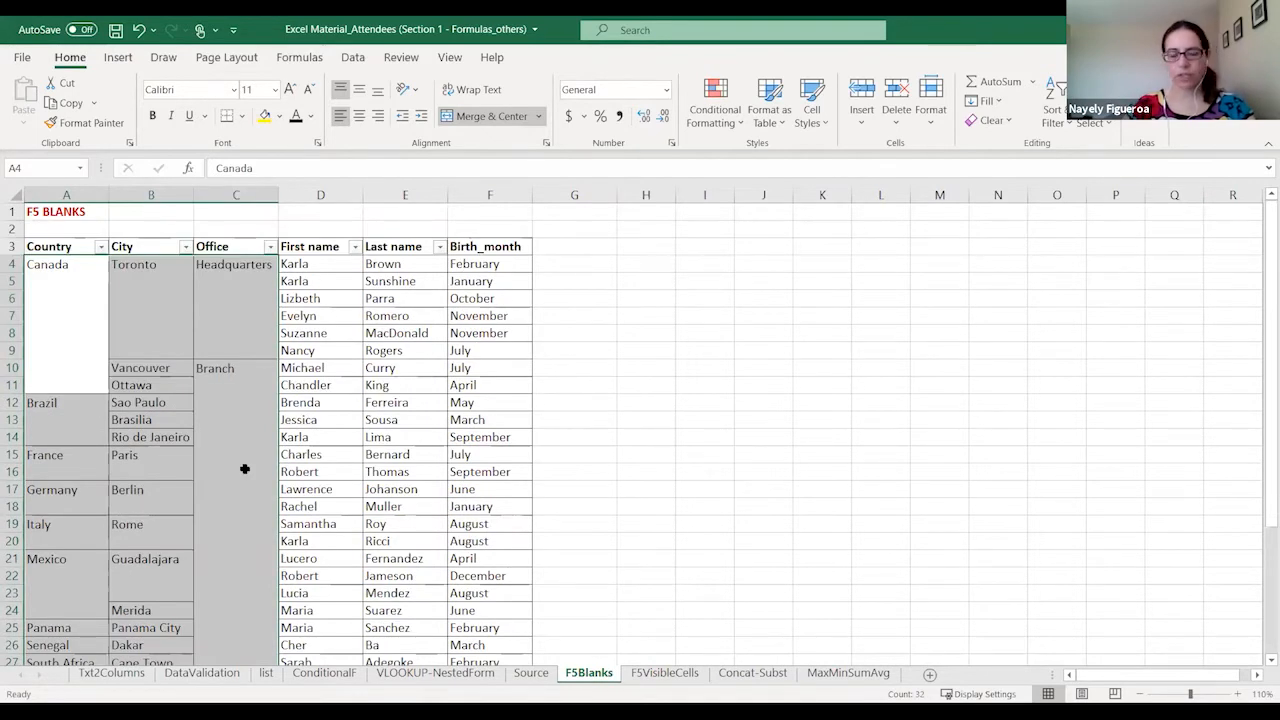
left_click(492, 116)
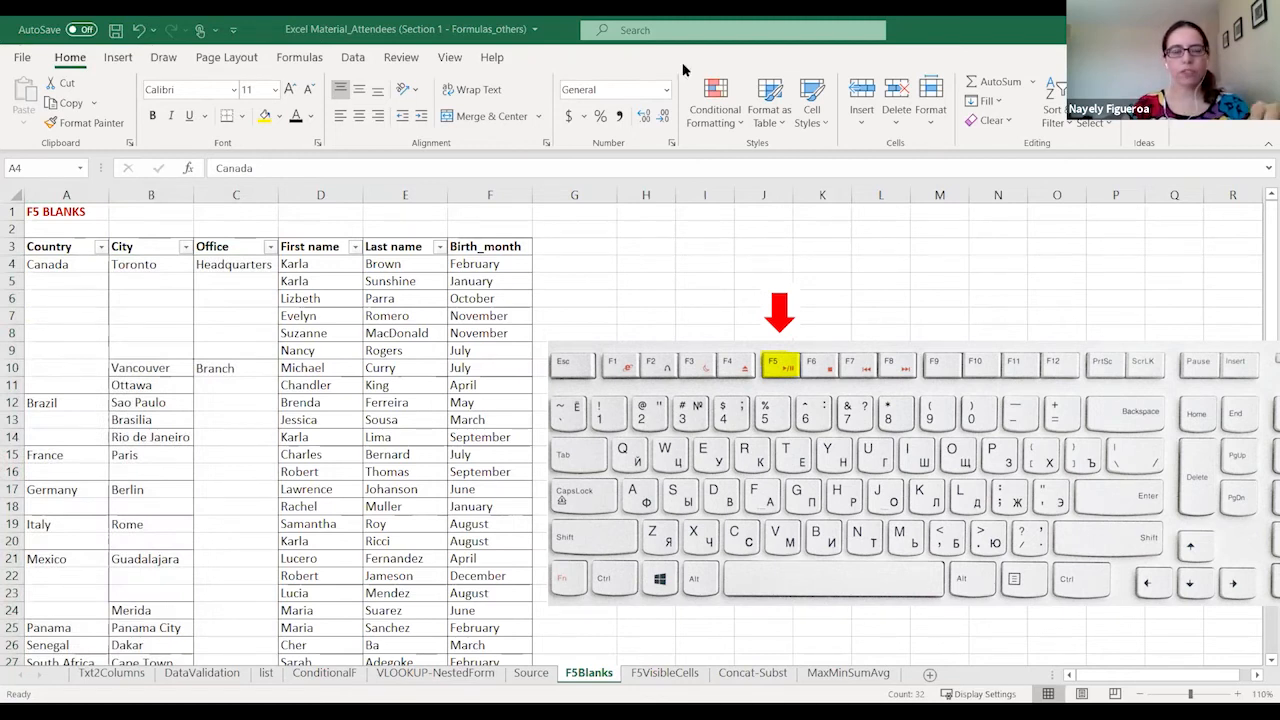
- Select only the blank cells within the unmerged Country, City and Office range using Go To Special
key("F5")
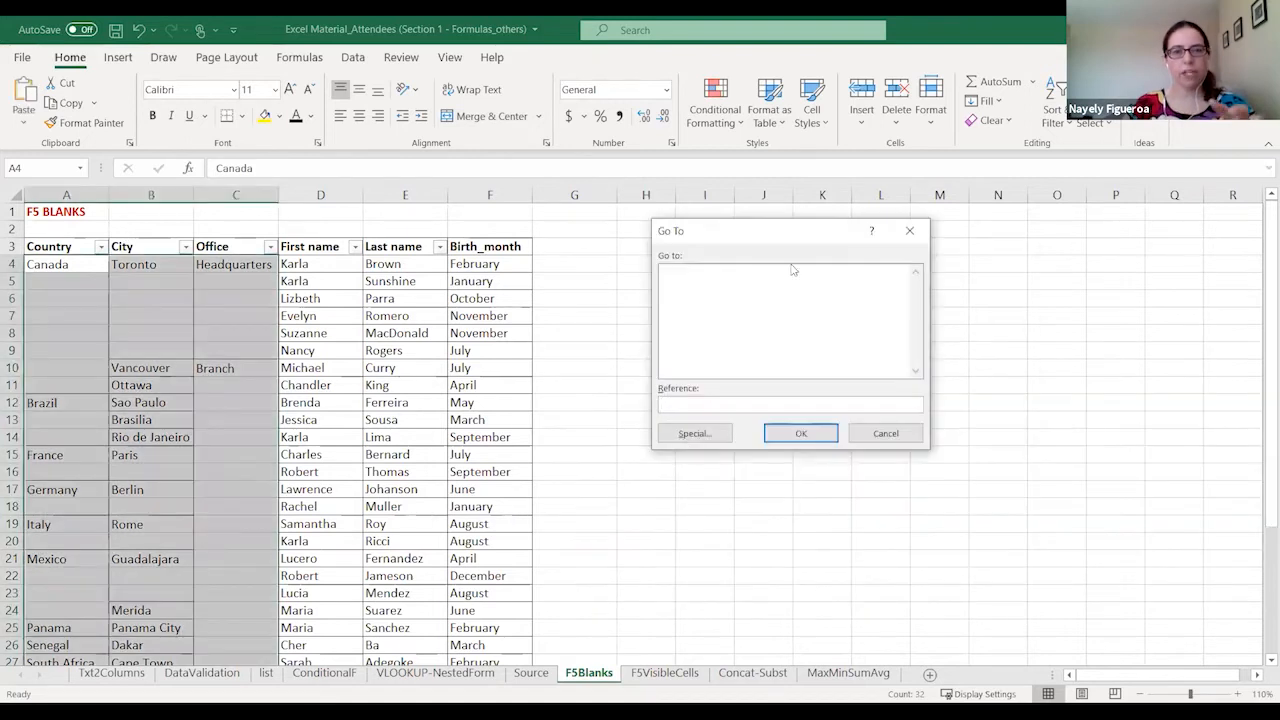
left_click(694, 436)
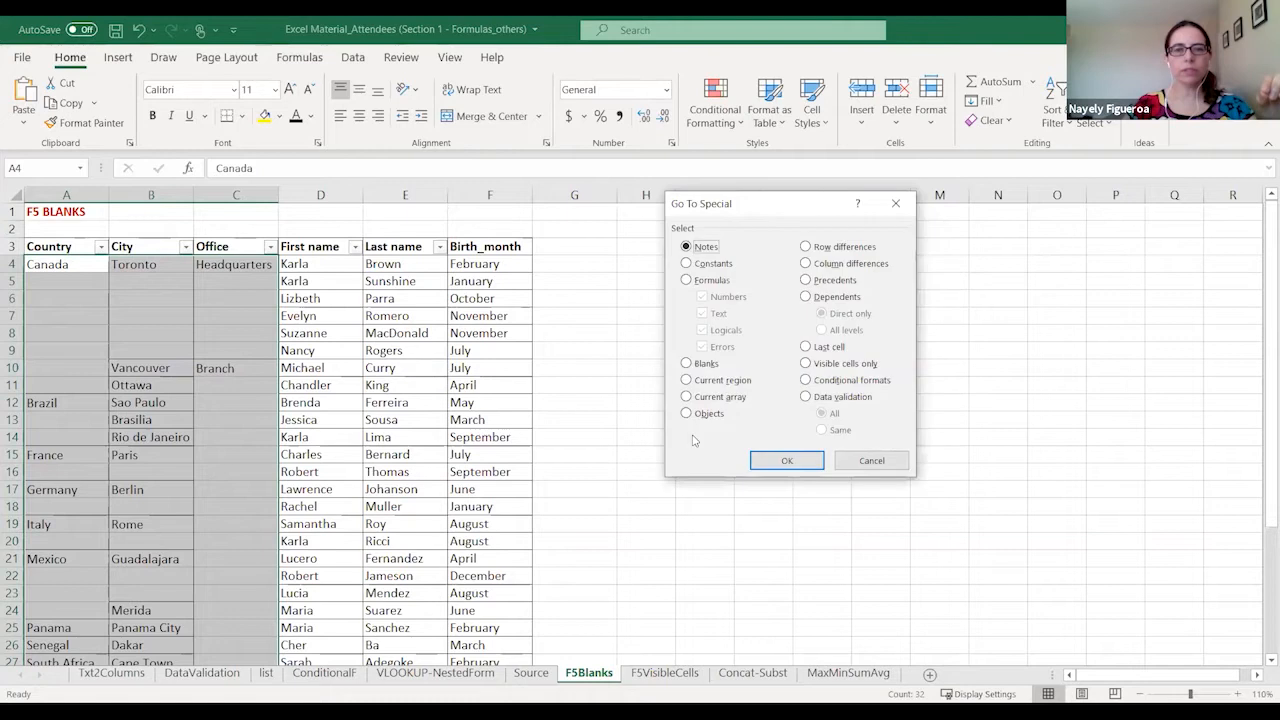
left_click(704, 366)
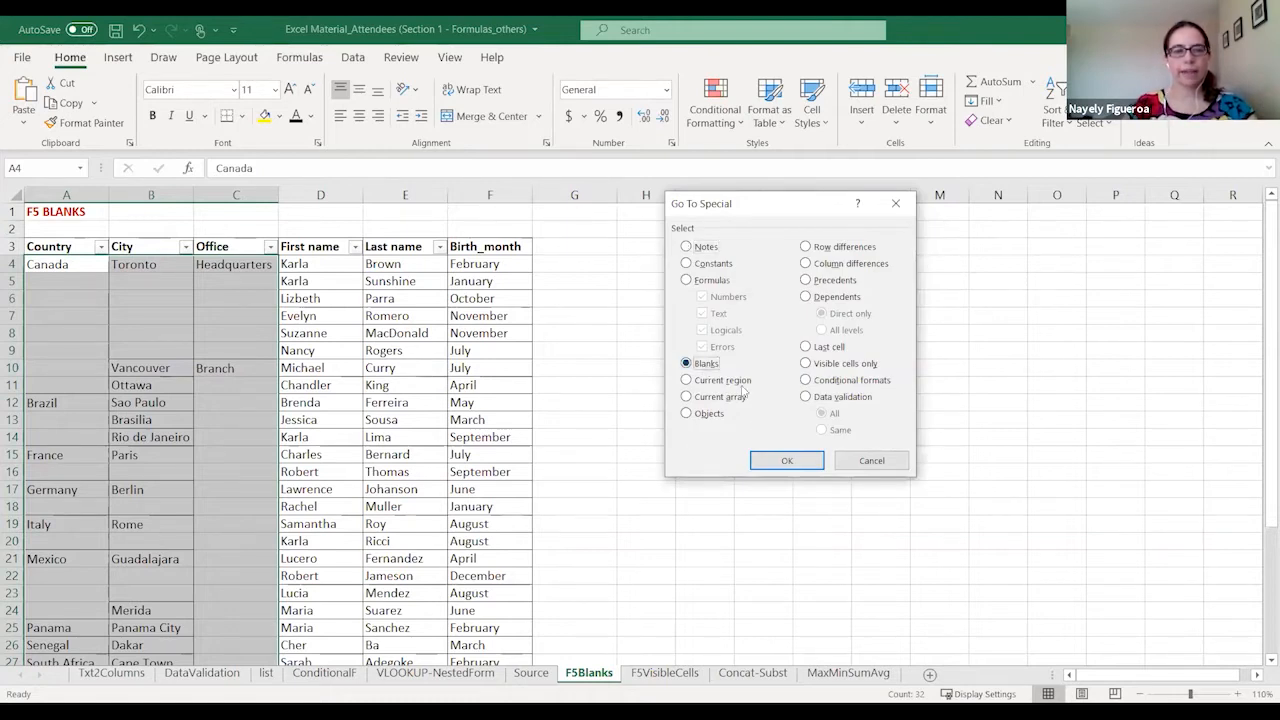
left_click(785, 462)
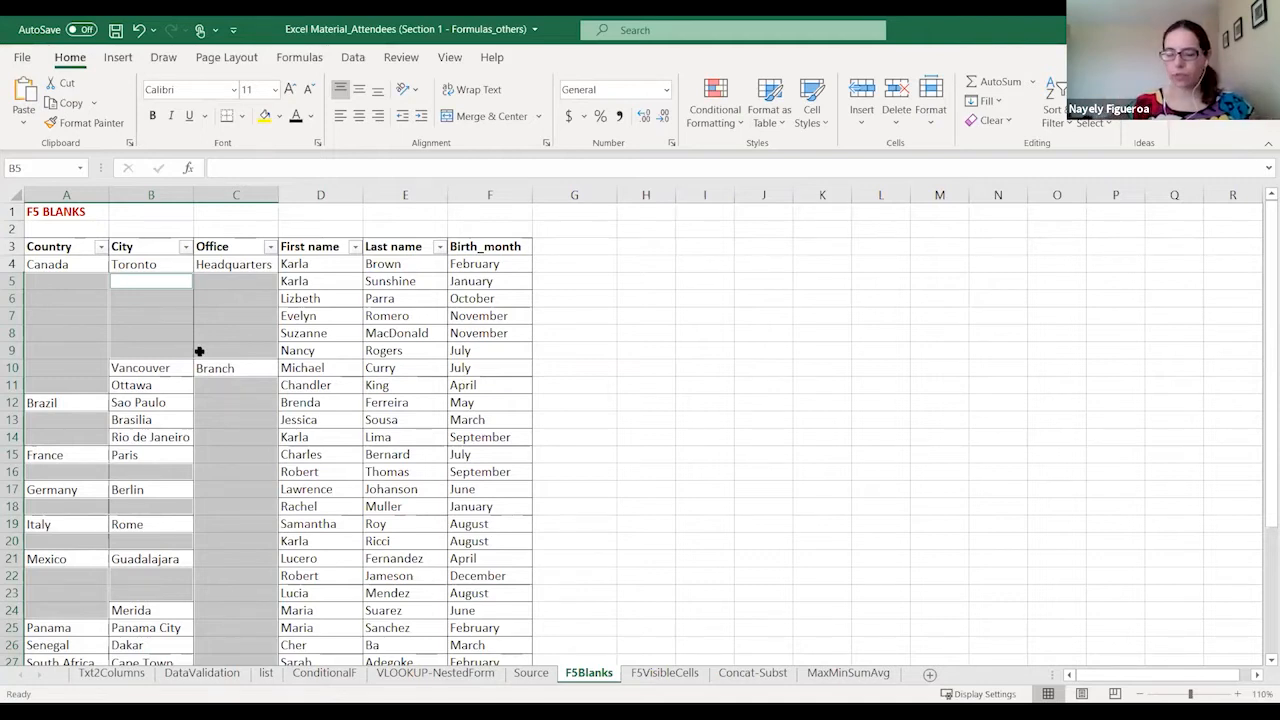
- Fill all selected blanks with a formula referencing the cell directly above, entered as +B4 in B5
type("+")
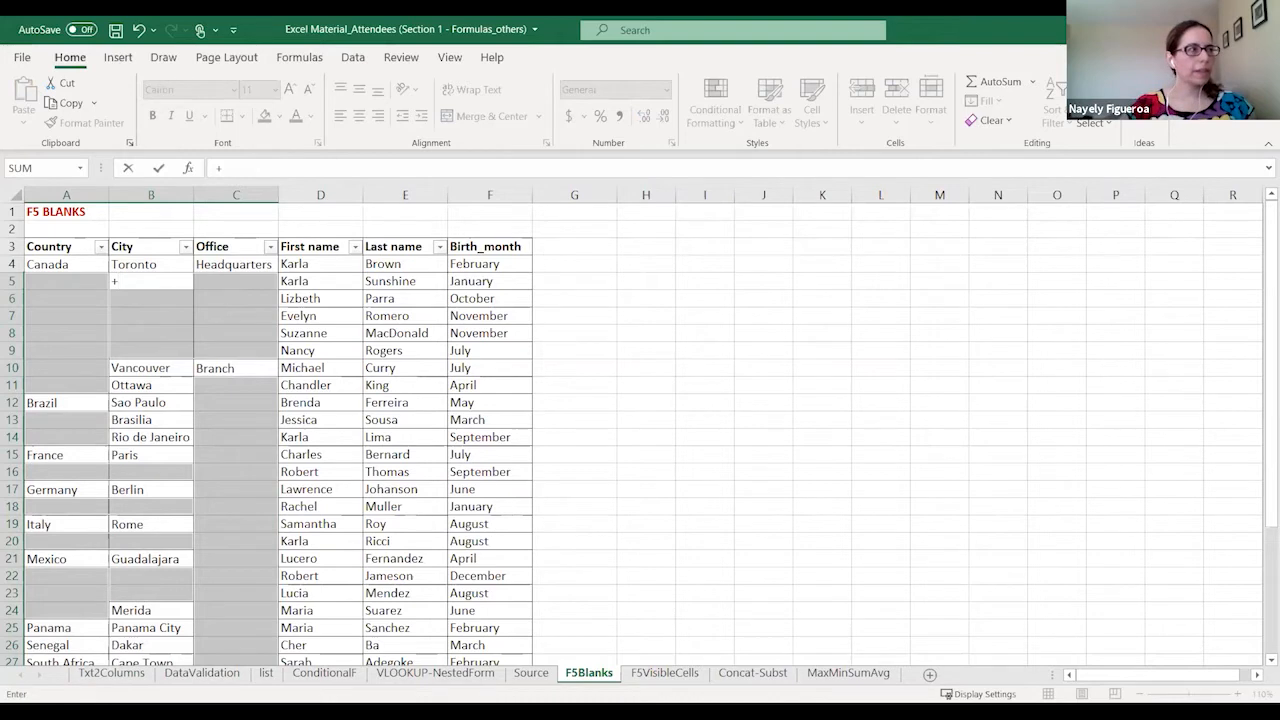
key("Up")
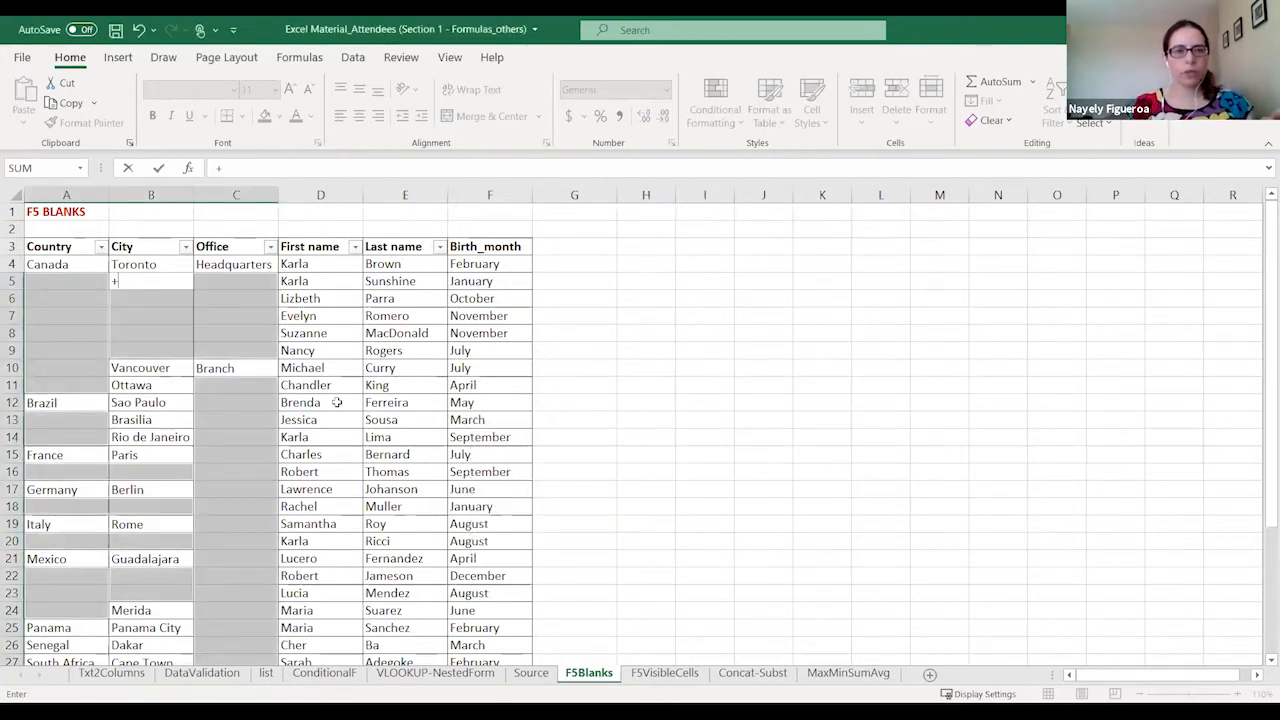
key("Up")
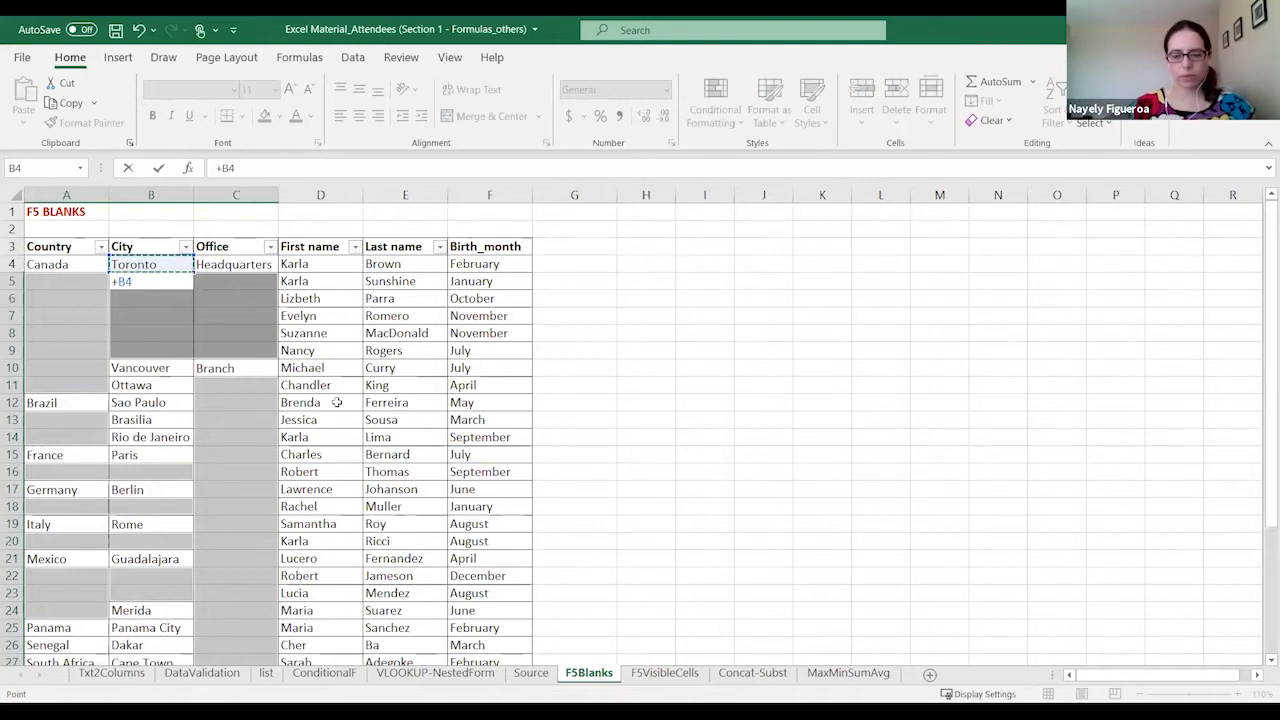
key("ctrl+Return")
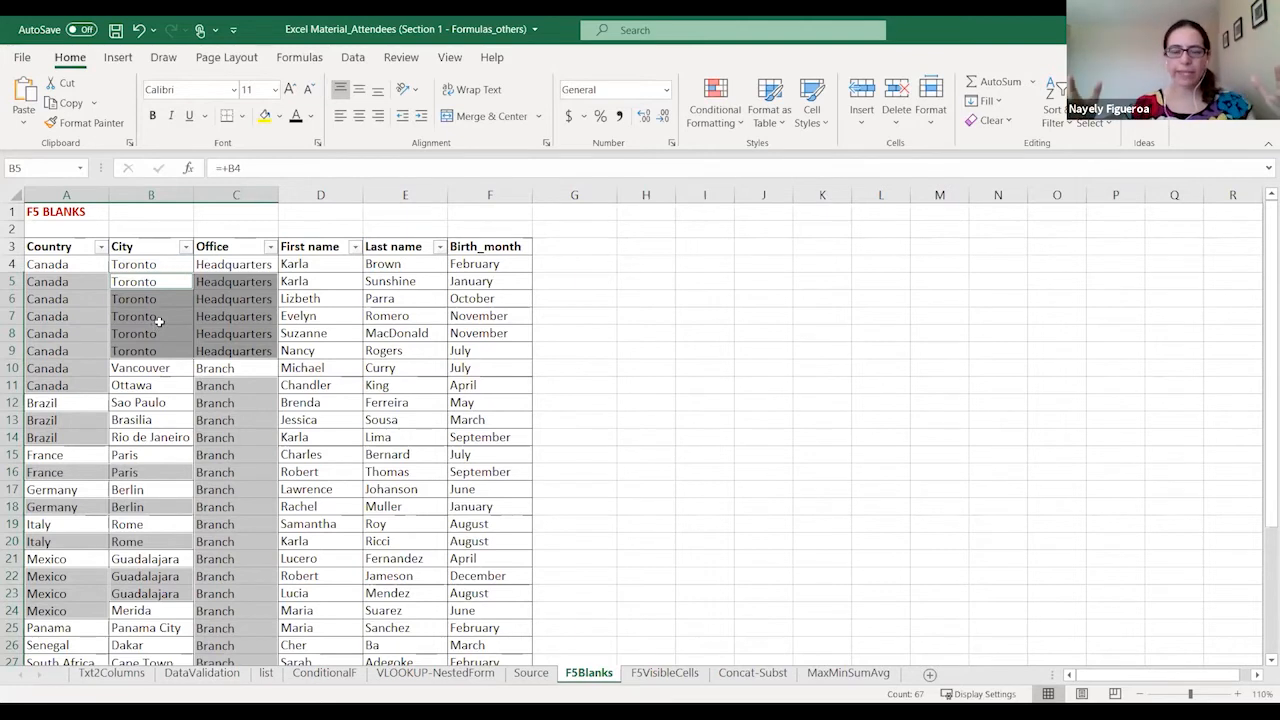
- Inspect the filled formulas in City cells B5 to B7 and Office cell C16
left_click(150, 299)
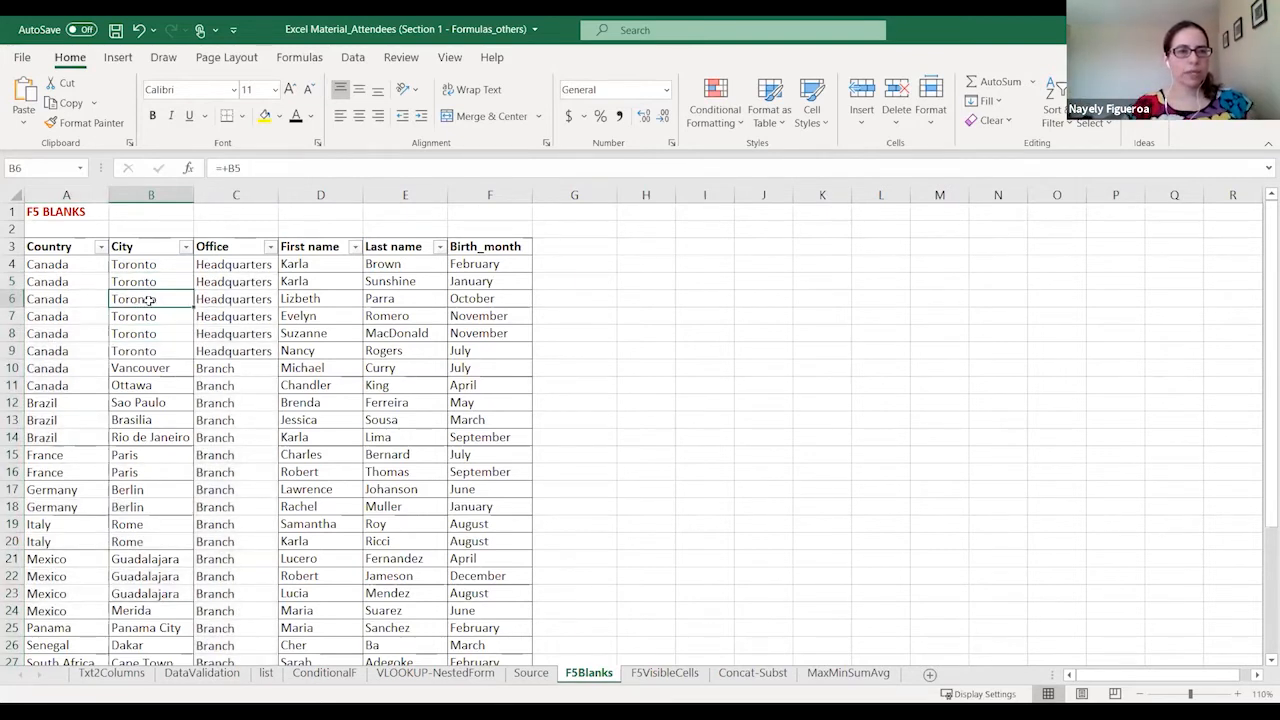
left_click(160, 281)
left_click(146, 320)
left_click(158, 293)
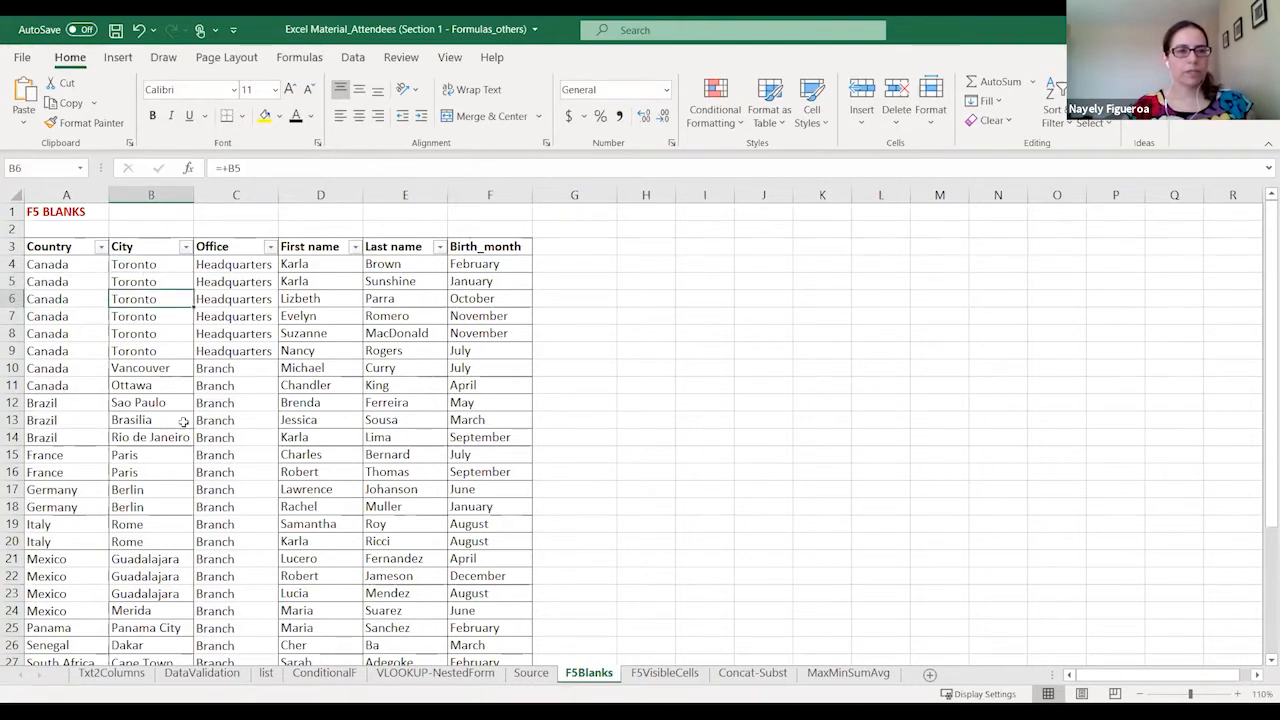
left_click(230, 475)
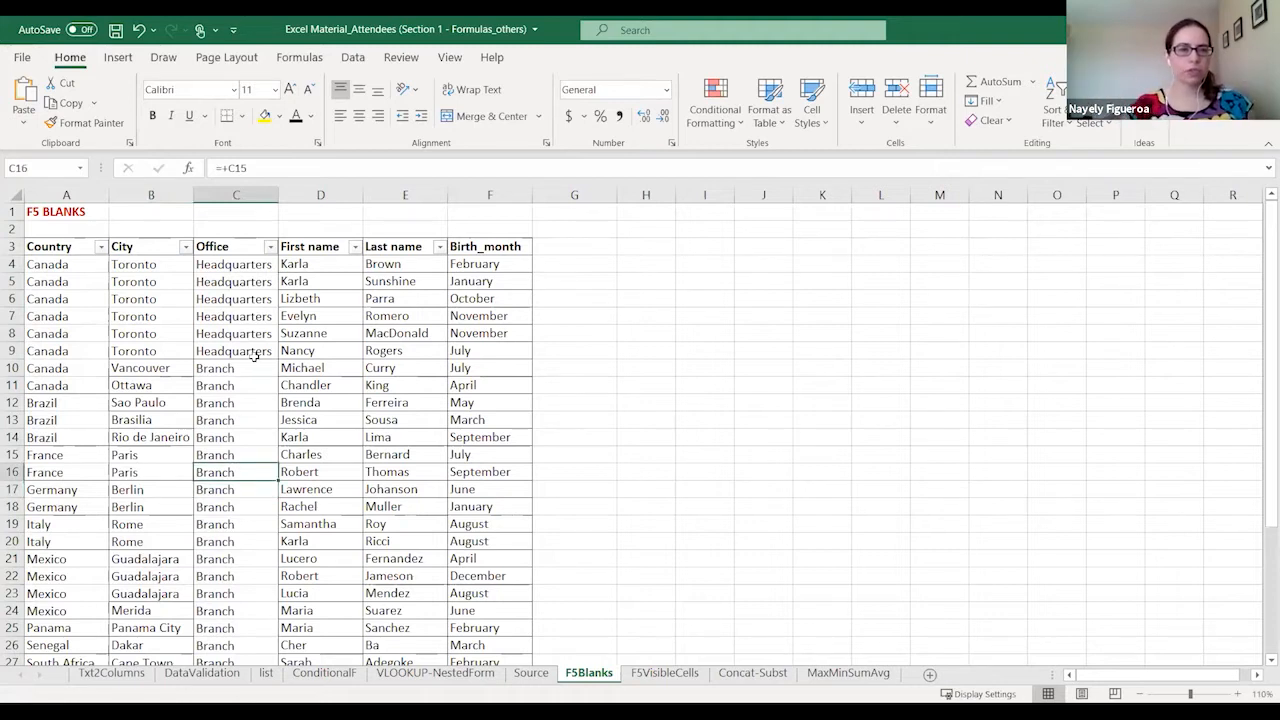
- Replace the formulas in the Country, City and Office cells A4:C36 with plain values by copying and pasting values in place
left_click(72, 263)
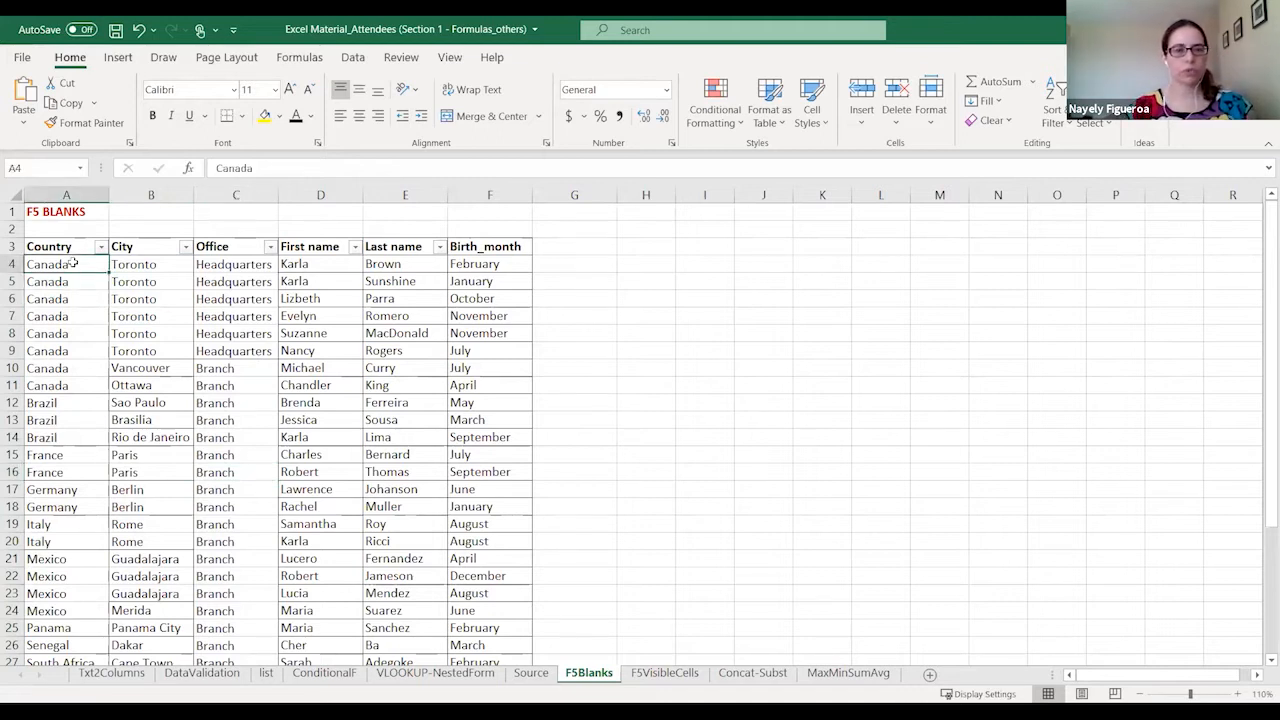
key("shift+Right")
key("shift+Right")
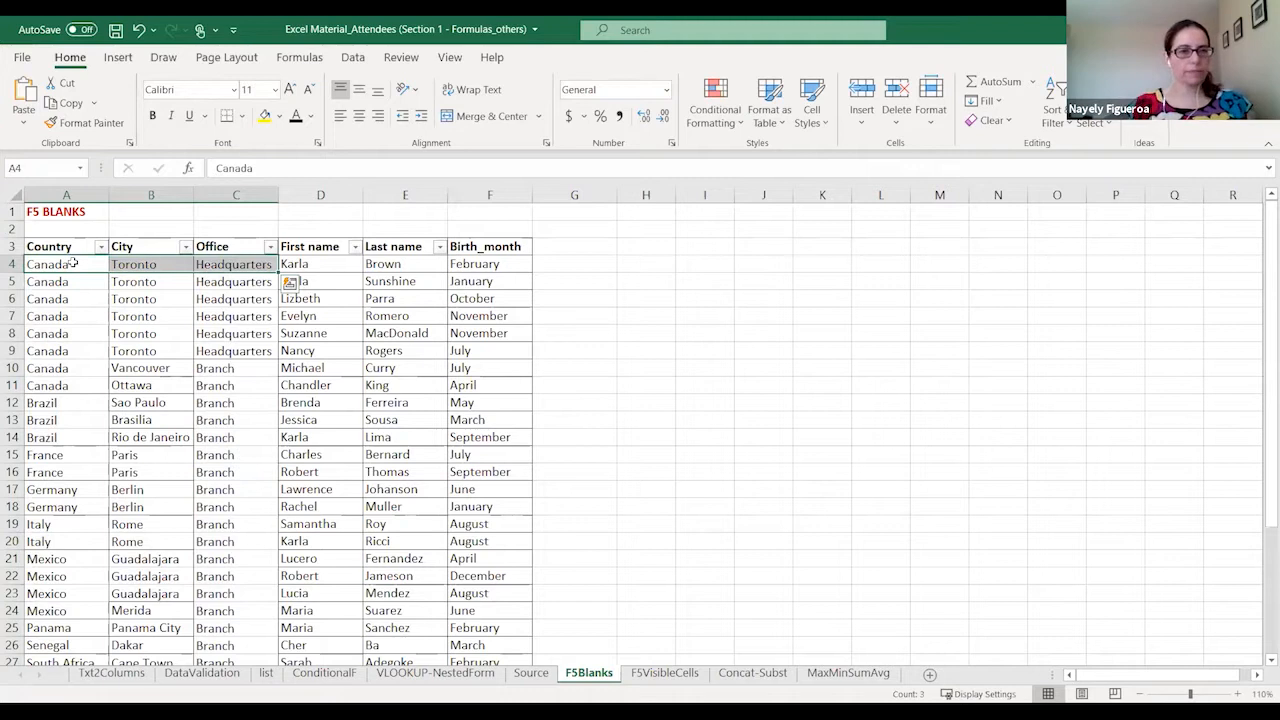
key("ctrl+shift+Down")
scroll(240, 395, "up", 3)
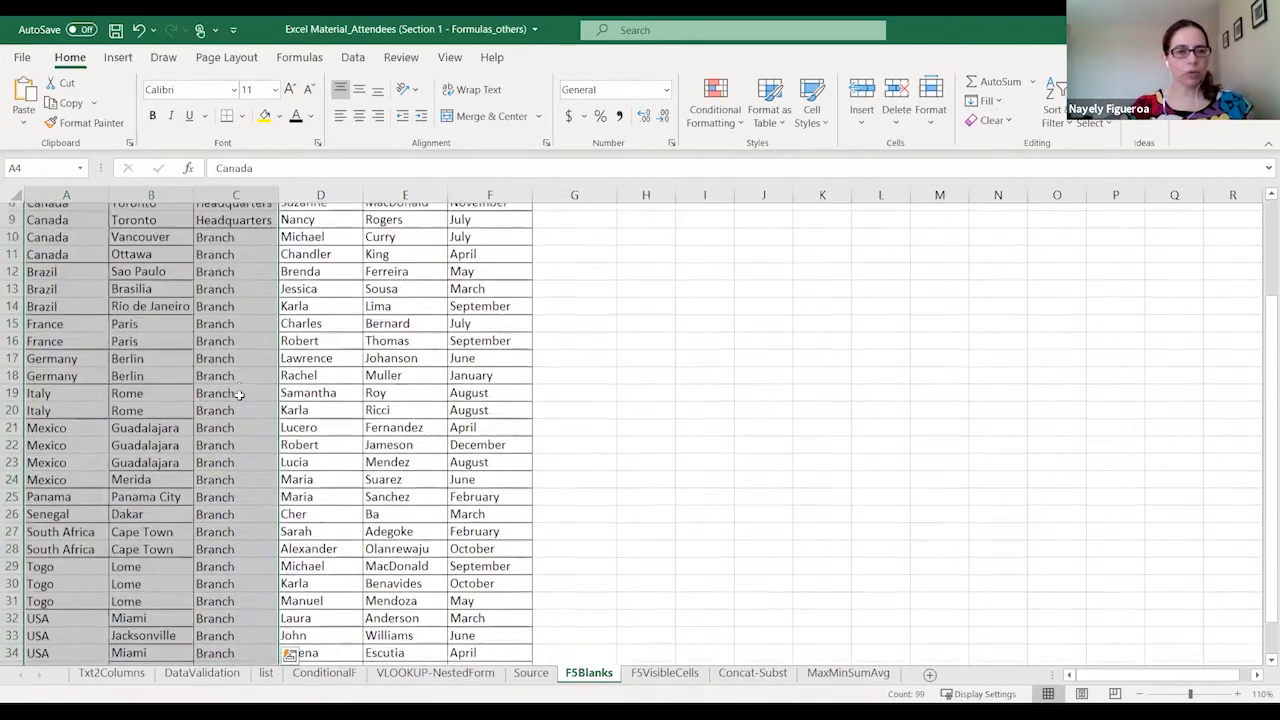
scroll(240, 395, "up", 1)
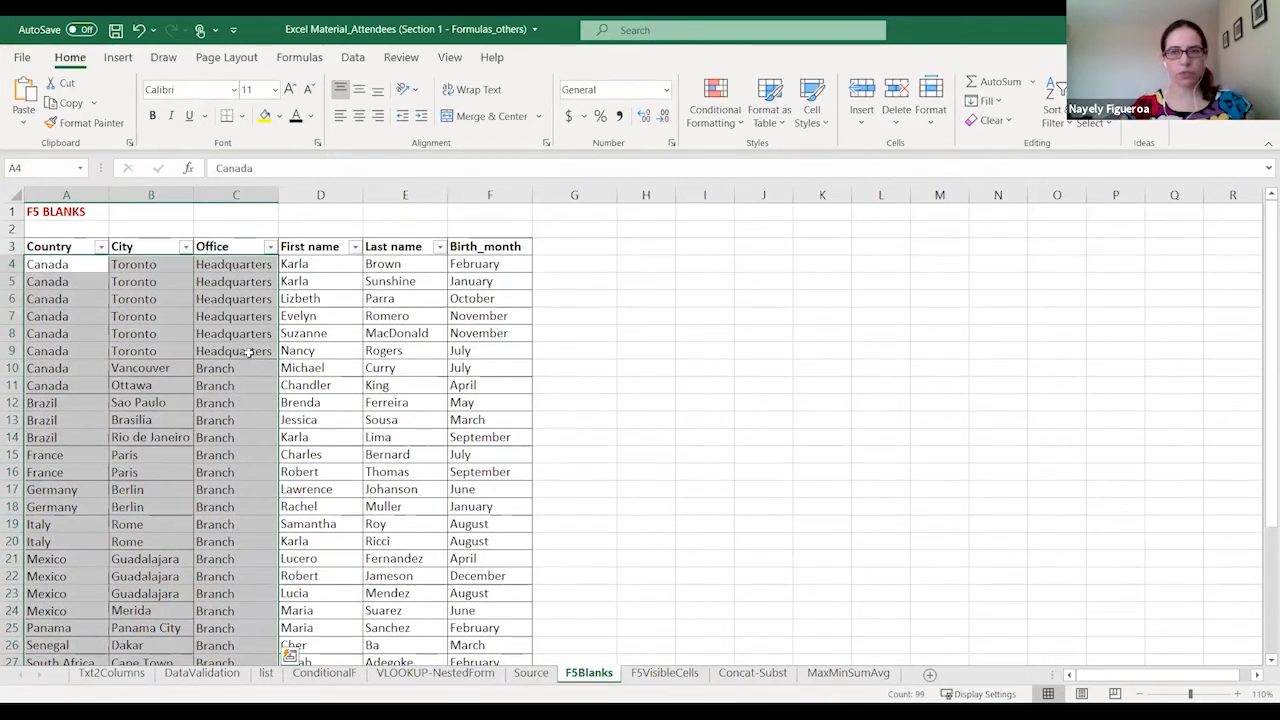
key("ctrl+c")
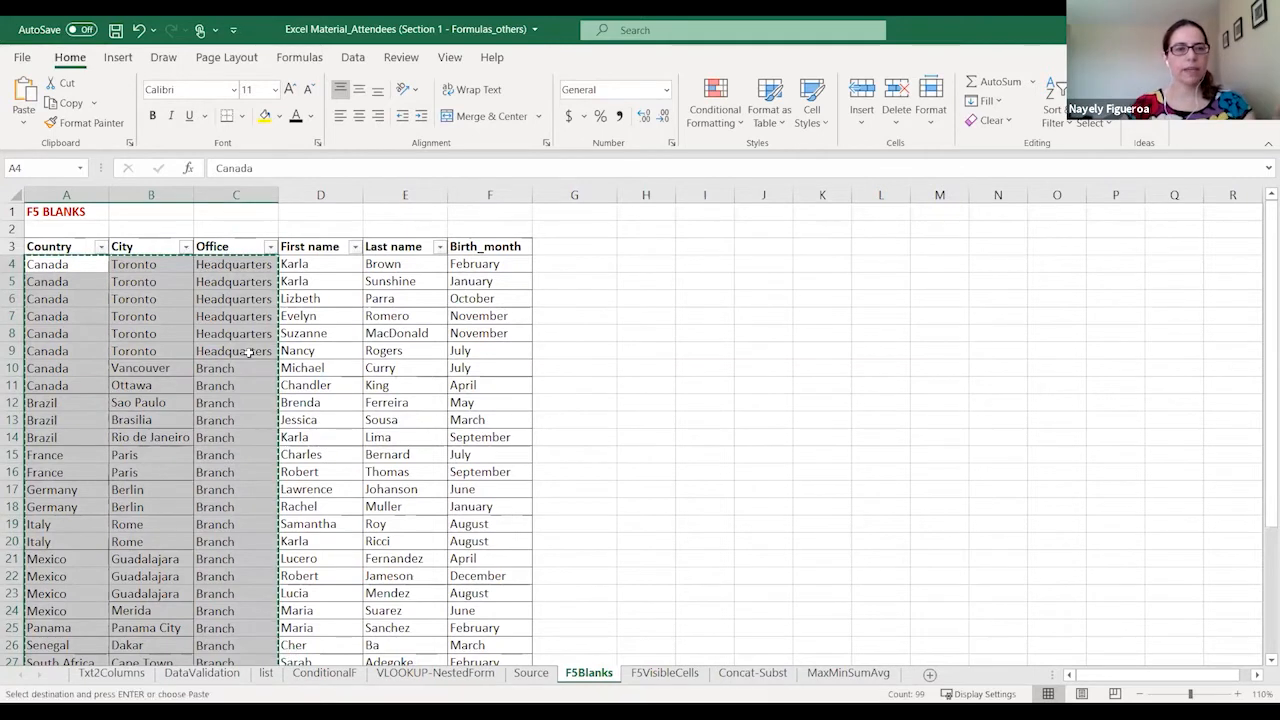
key("ctrl+v")
- Inspect several Office cells and Country cell A8 to check whether they hold plain text instead of formulas
left_click(240, 433)
left_click(237, 487)
left_click(236, 538)
left_click(236, 590)
left_click(220, 312)
left_click(66, 334)
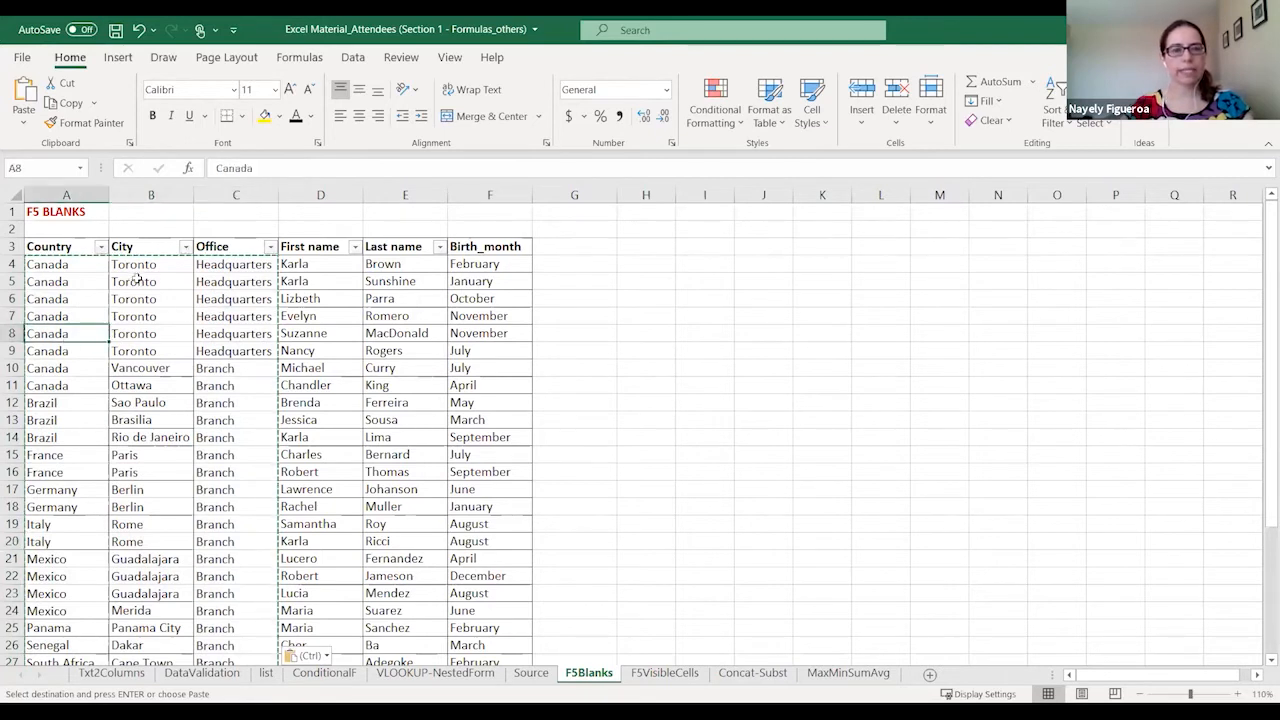
- Filter the Office column to show only Branch rows and review the filtered list down to its end
left_click(269, 247)
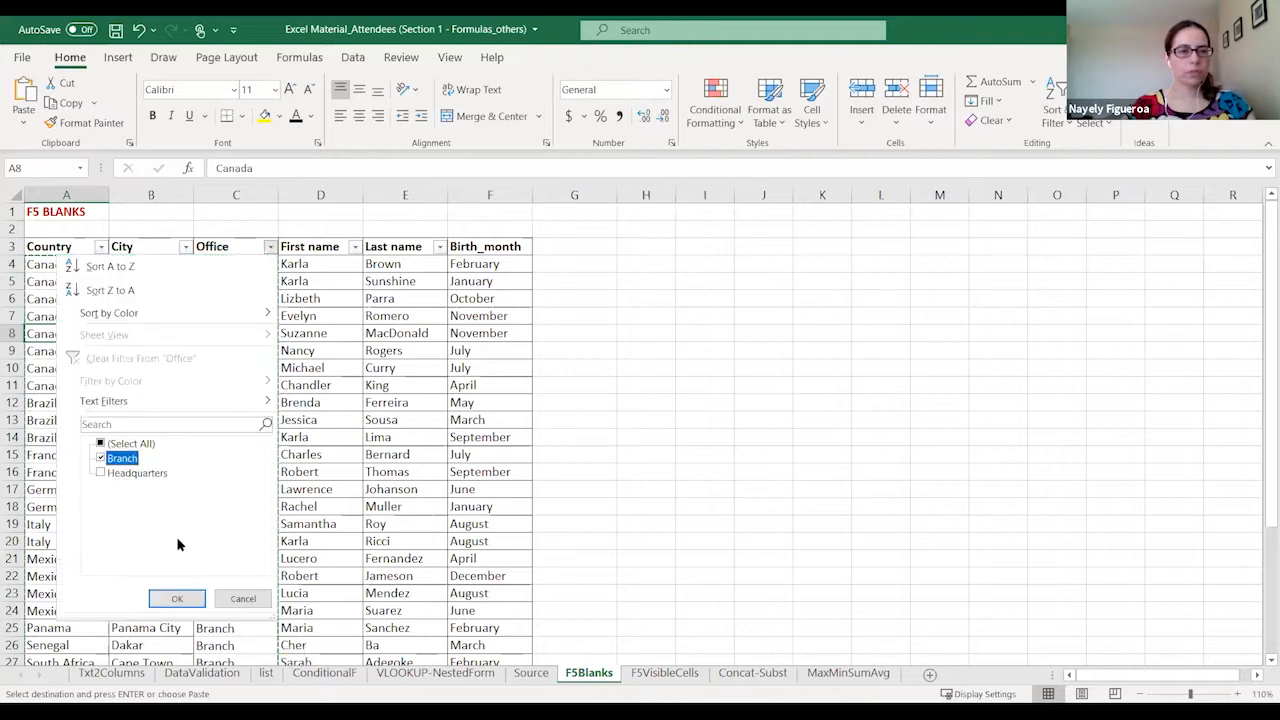
left_click(177, 598)
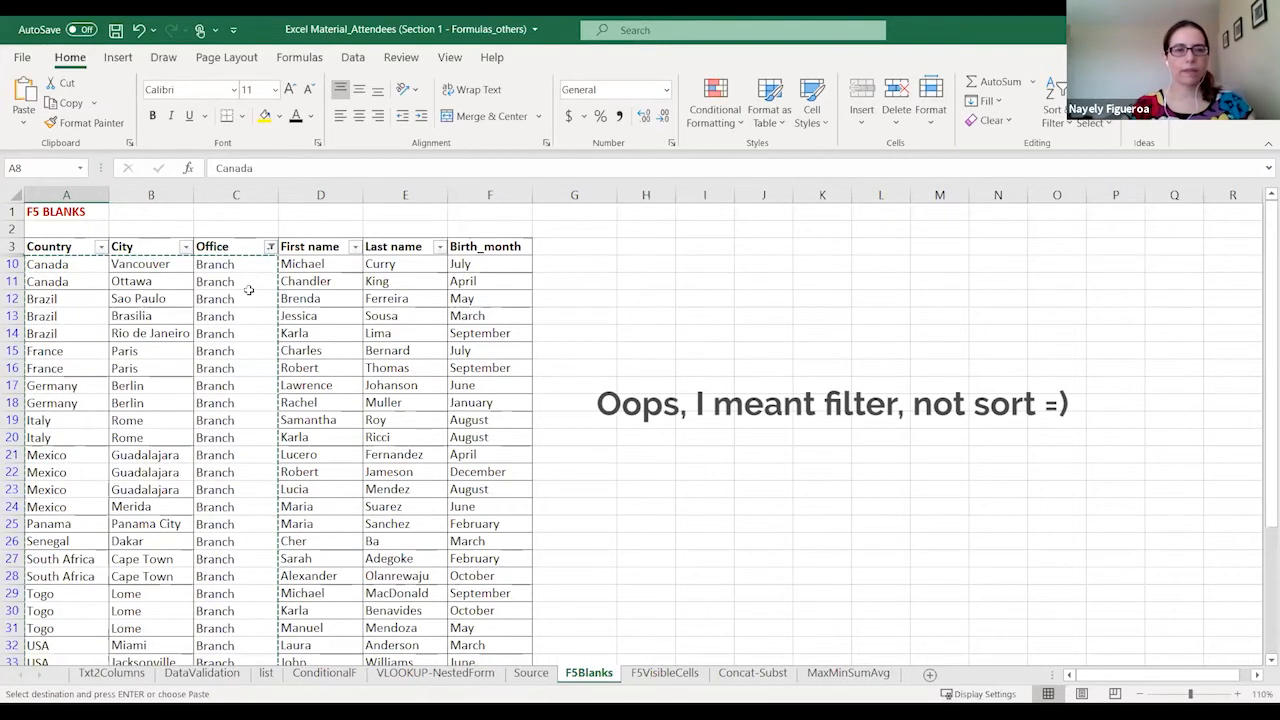
scroll(250, 374, "down", 3)
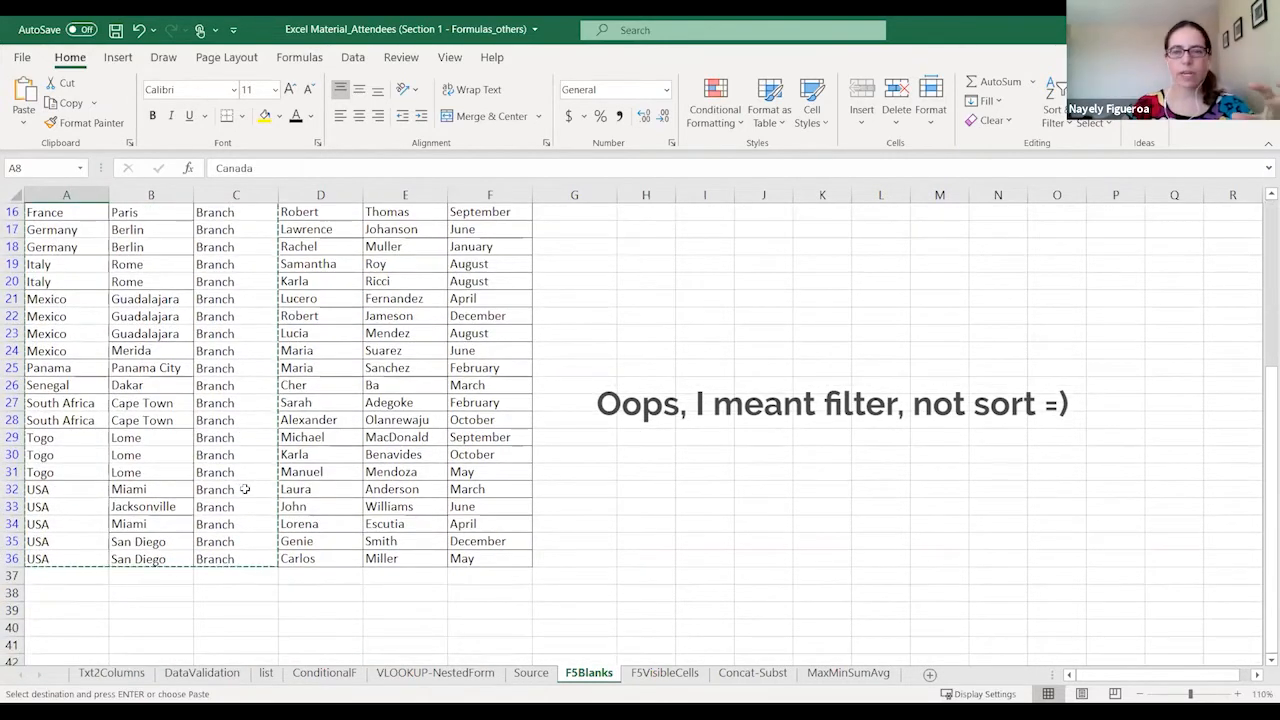
- Restore all Office values in the filter so that both Branch and Headquarters rows are shown
scroll(244, 489, "up", 5)
left_click(266, 248)
left_click(122, 444)
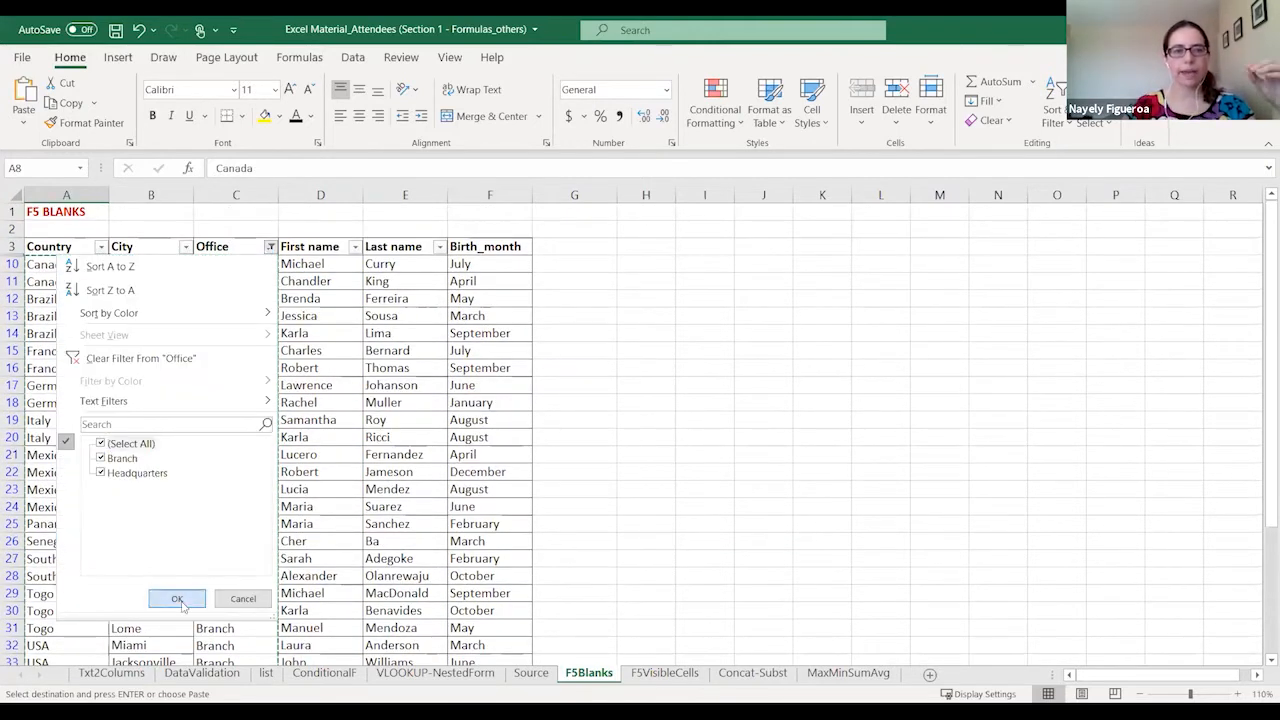
left_click(178, 600)
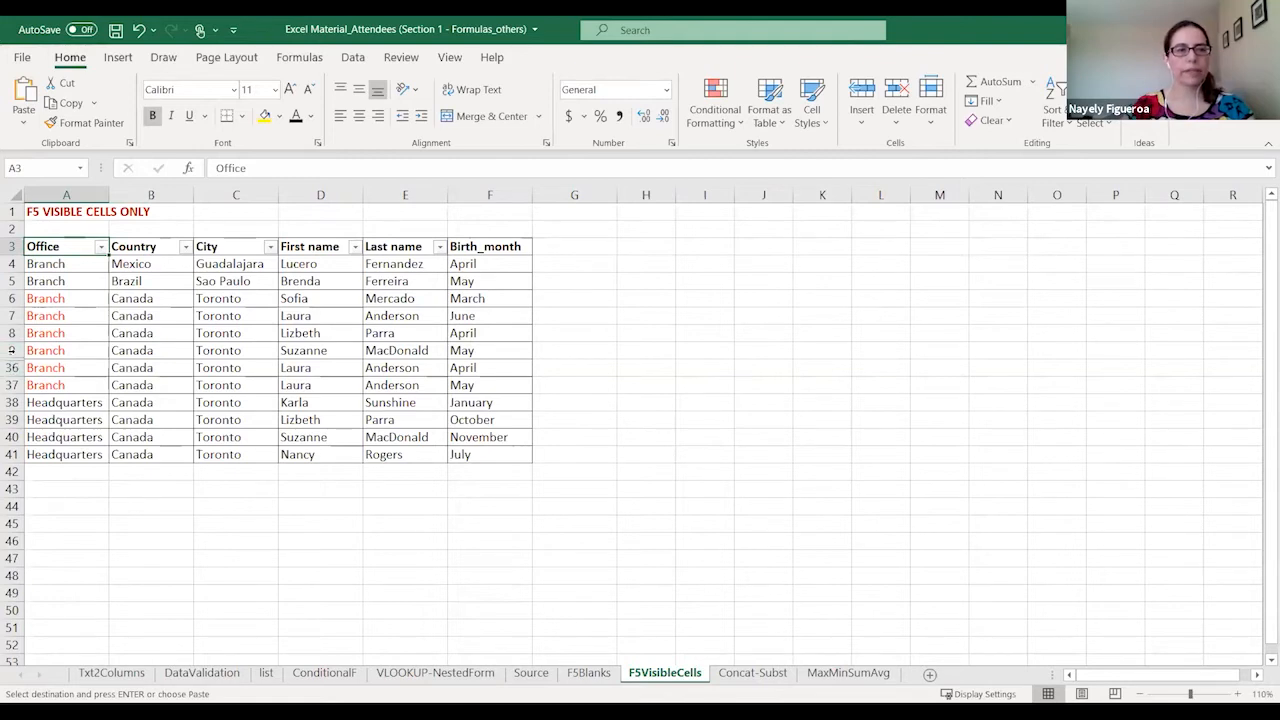
- Unhide the rows between 9 and 36 on the F5VisibleCells sheet to view them, and undo the unhiding
left_click(14, 351)
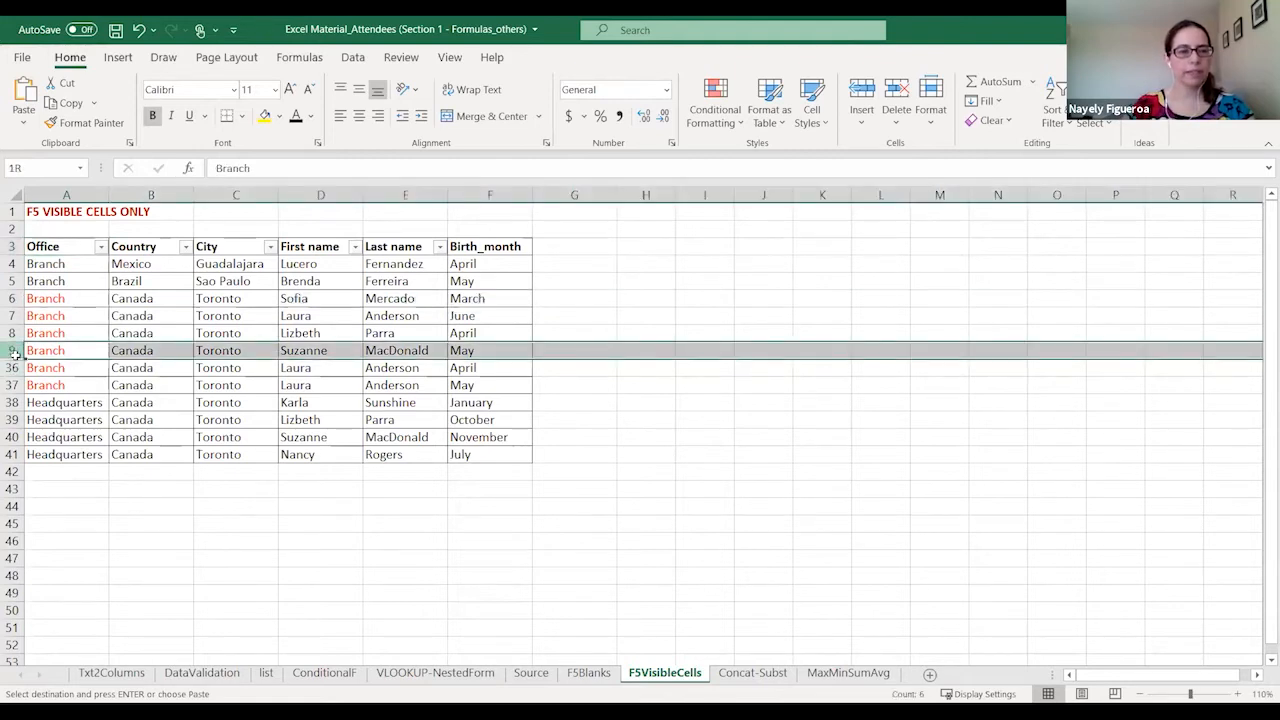
left_click_drag(14, 351, 14, 368)
right_click(14, 368)
left_click(68, 658)
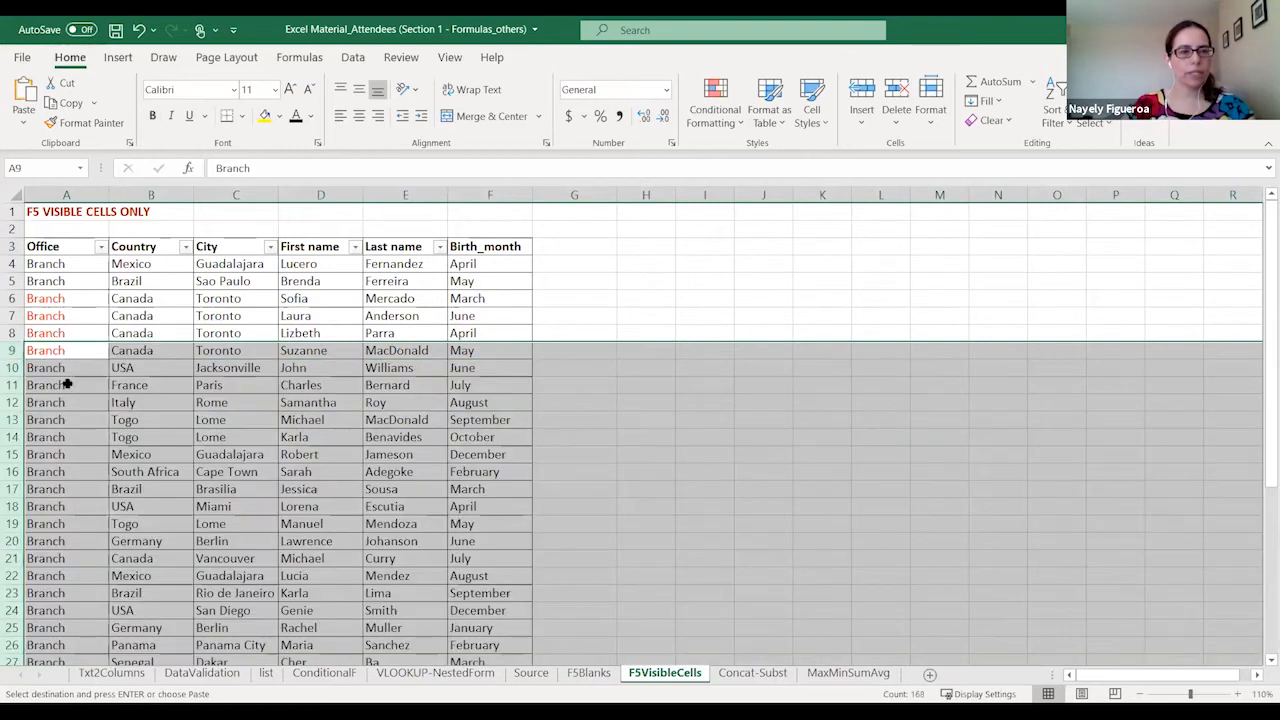
scroll(70, 376, "down", 4)
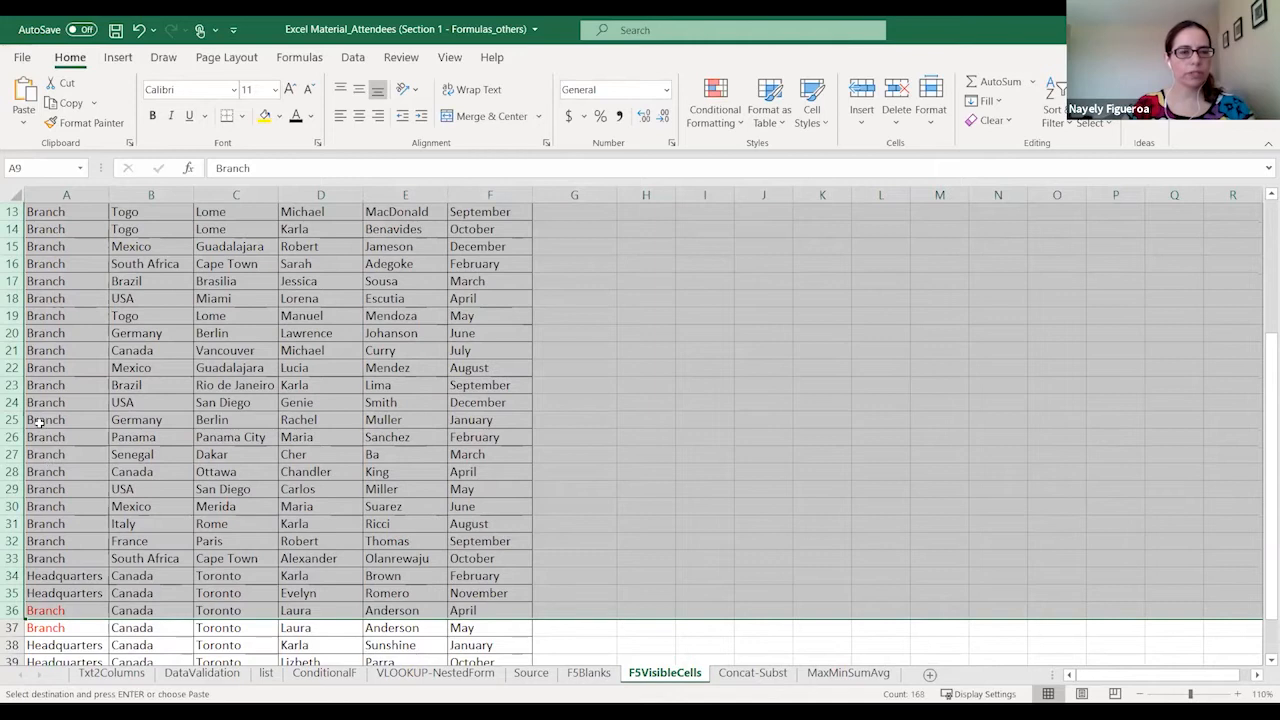
scroll(38, 424, "up", 4)
left_click(139, 29)
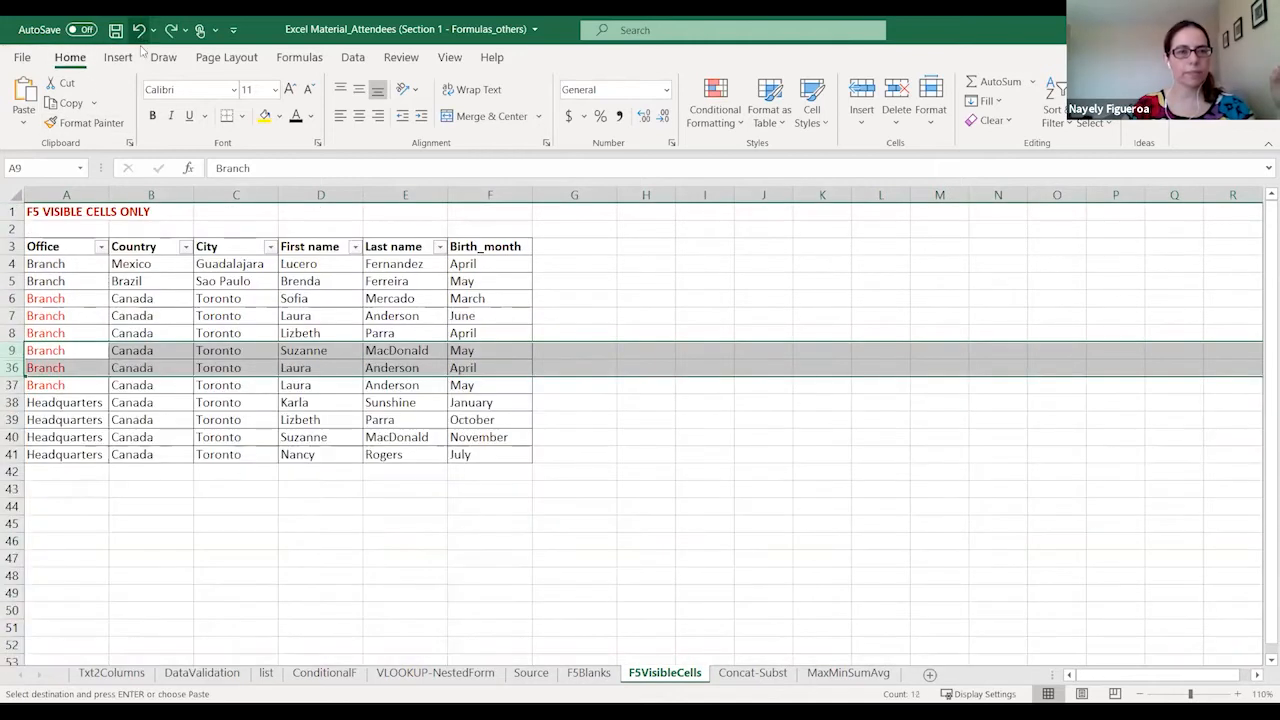
- Try to fill Headquarters from A38 upward over the red Branch cells to A6
left_click(90, 332)
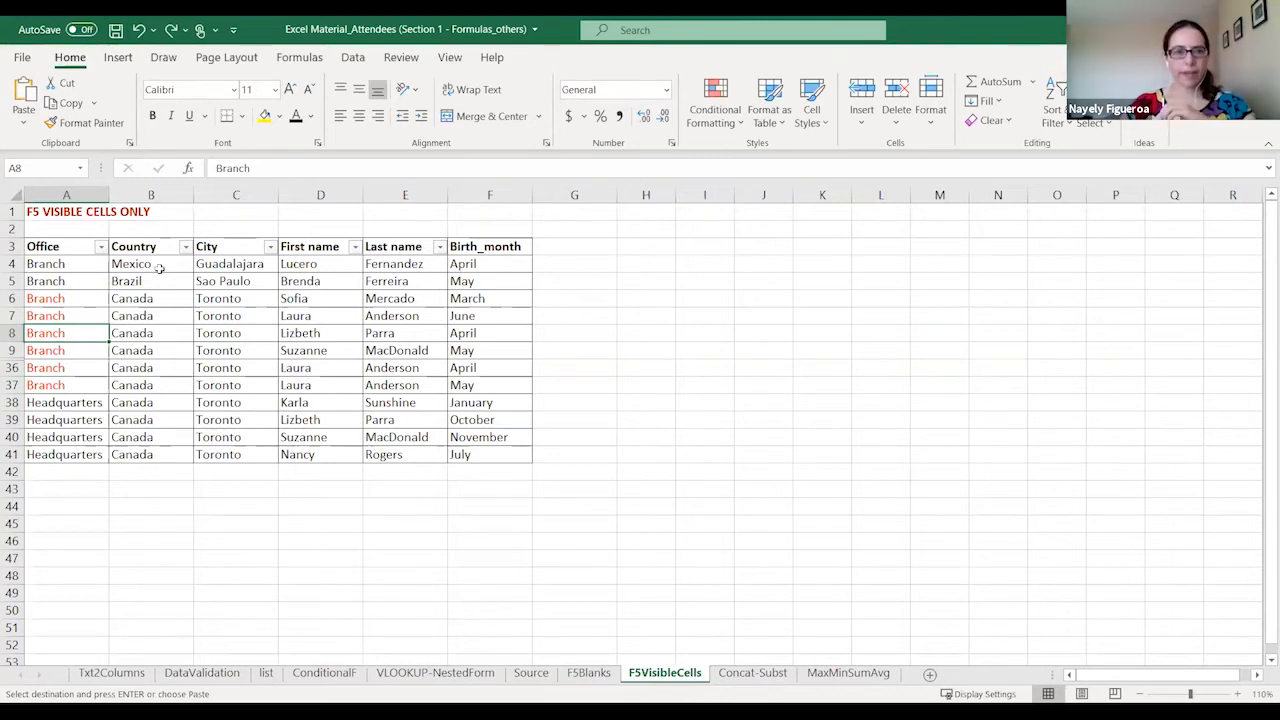
left_click(217, 298)
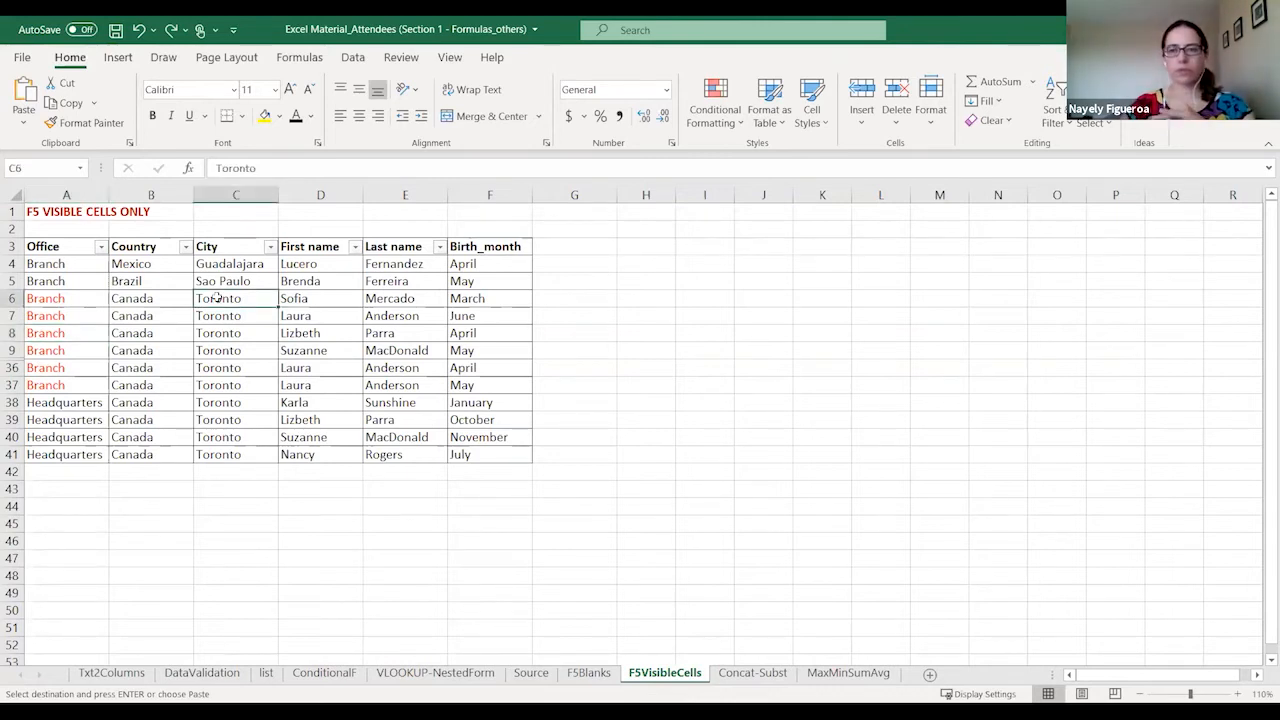
left_click(63, 298)
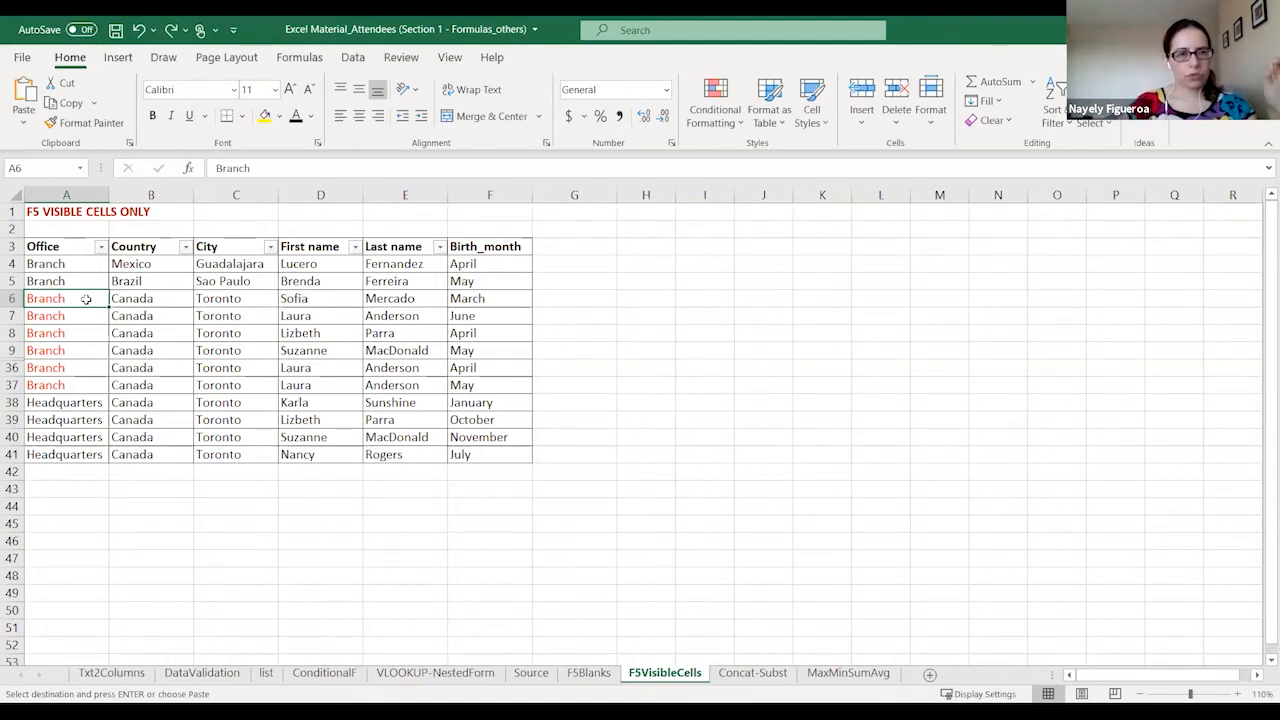
left_click(104, 403)
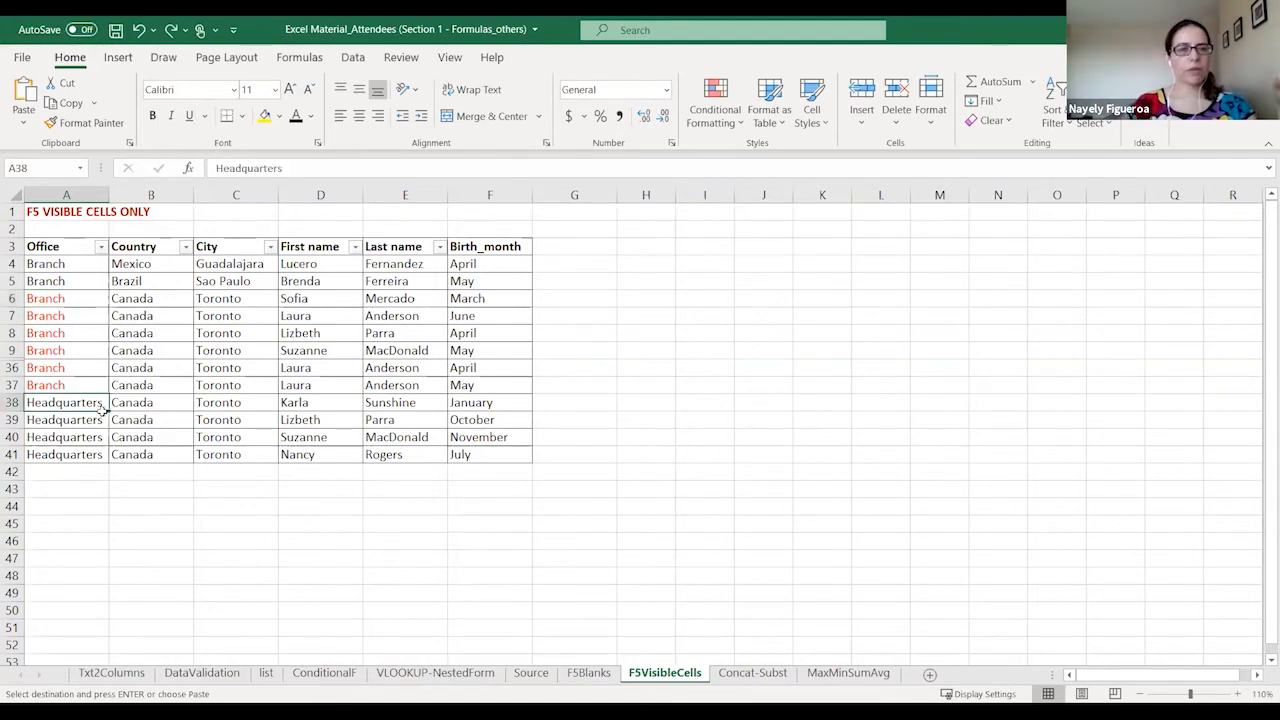
left_click_drag(103, 293, 104, 296)
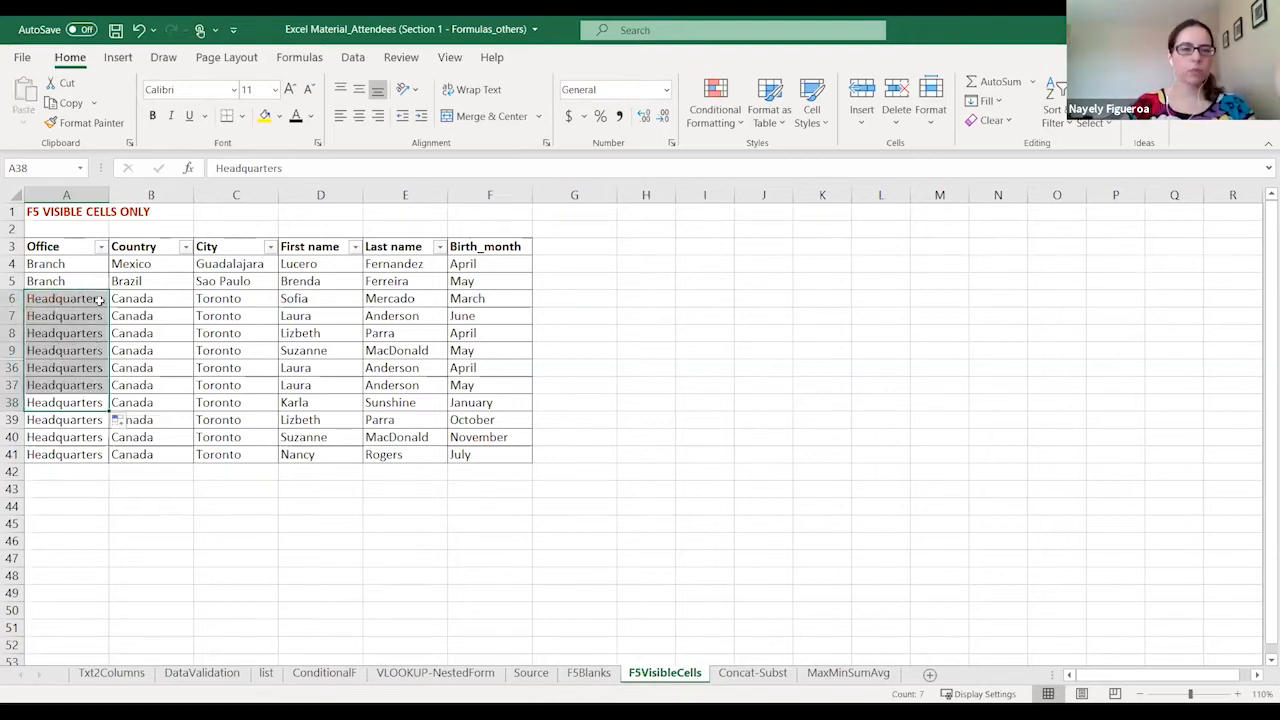
- Unhide the rows between 9 and 37 and examine the Office values in the previously hidden rows
left_click(130, 300)
left_click(204, 300)
left_click(68, 300)
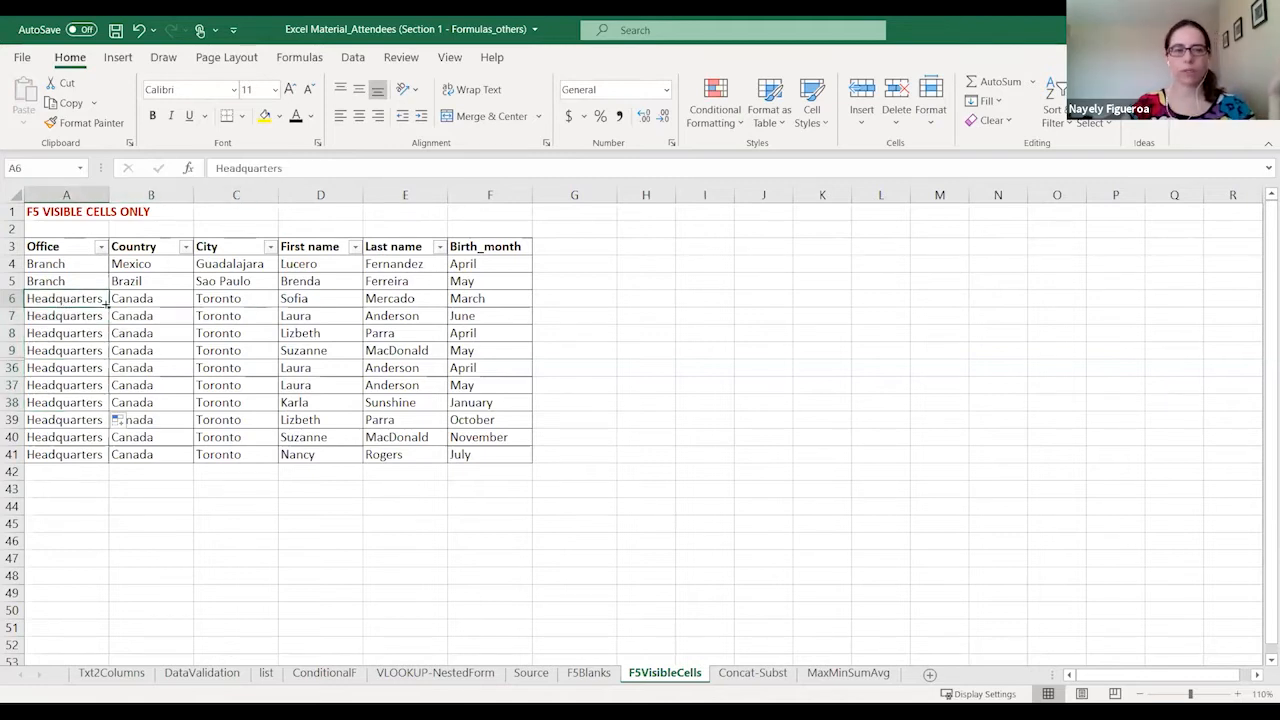
left_click(17, 350)
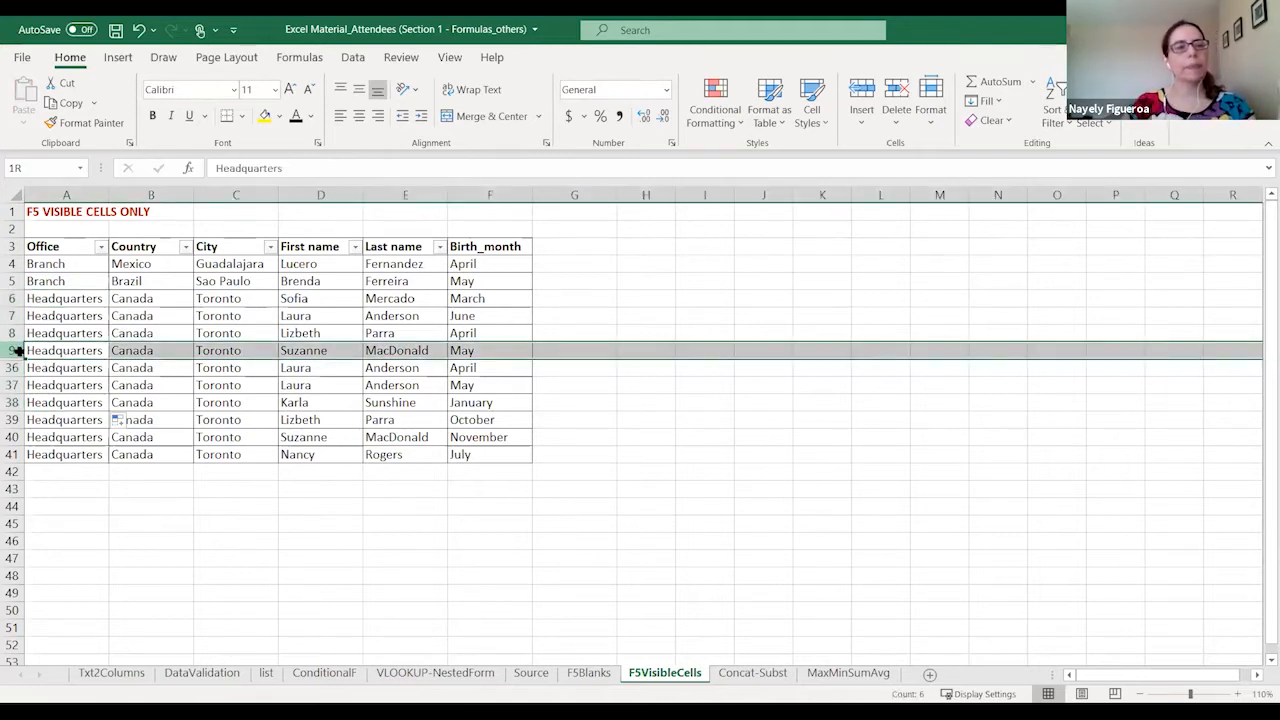
left_click_drag(17, 350, 17, 385)
right_click(17, 385)
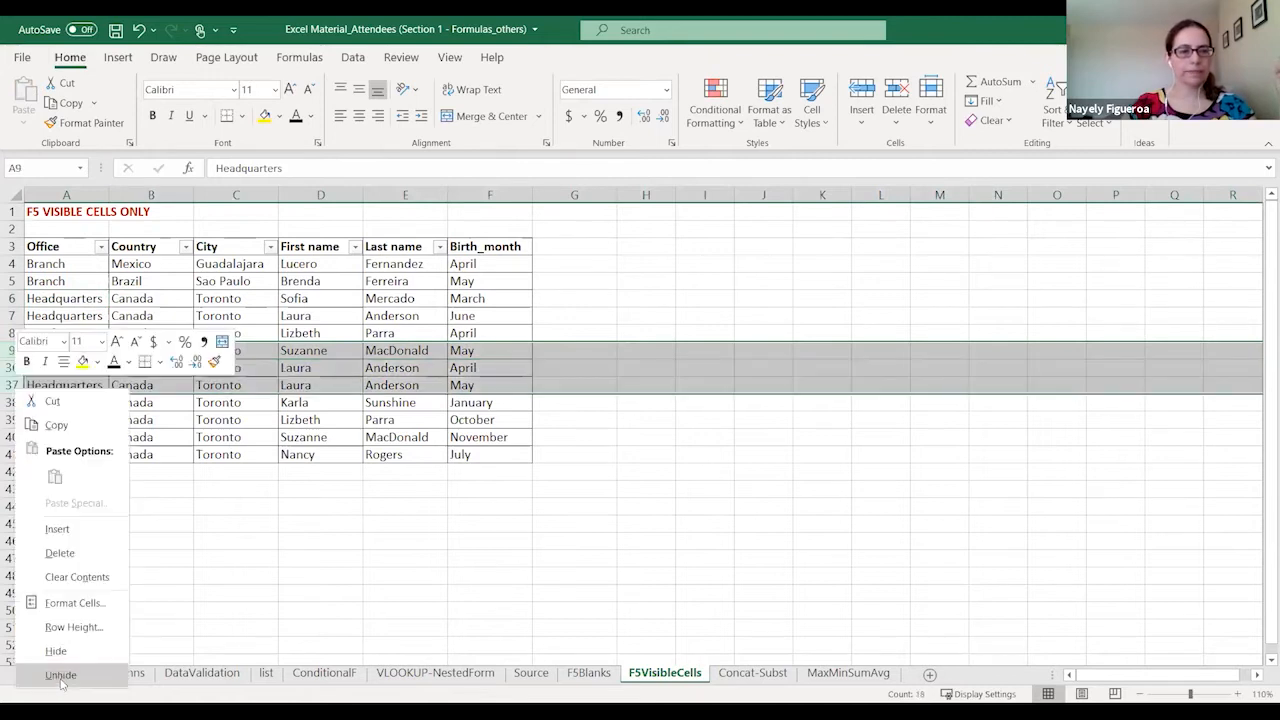
left_click(60, 676)
scroll(88, 232, "down", 3)
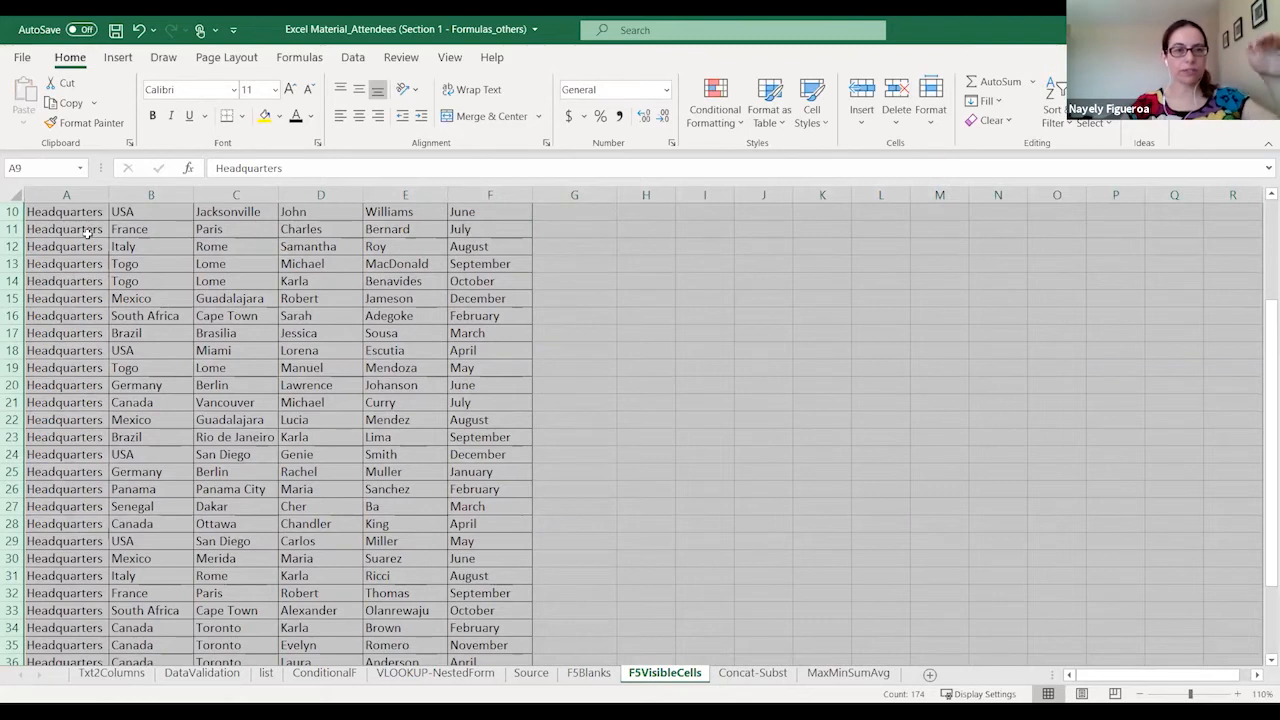
scroll(102, 292, "up", 3)
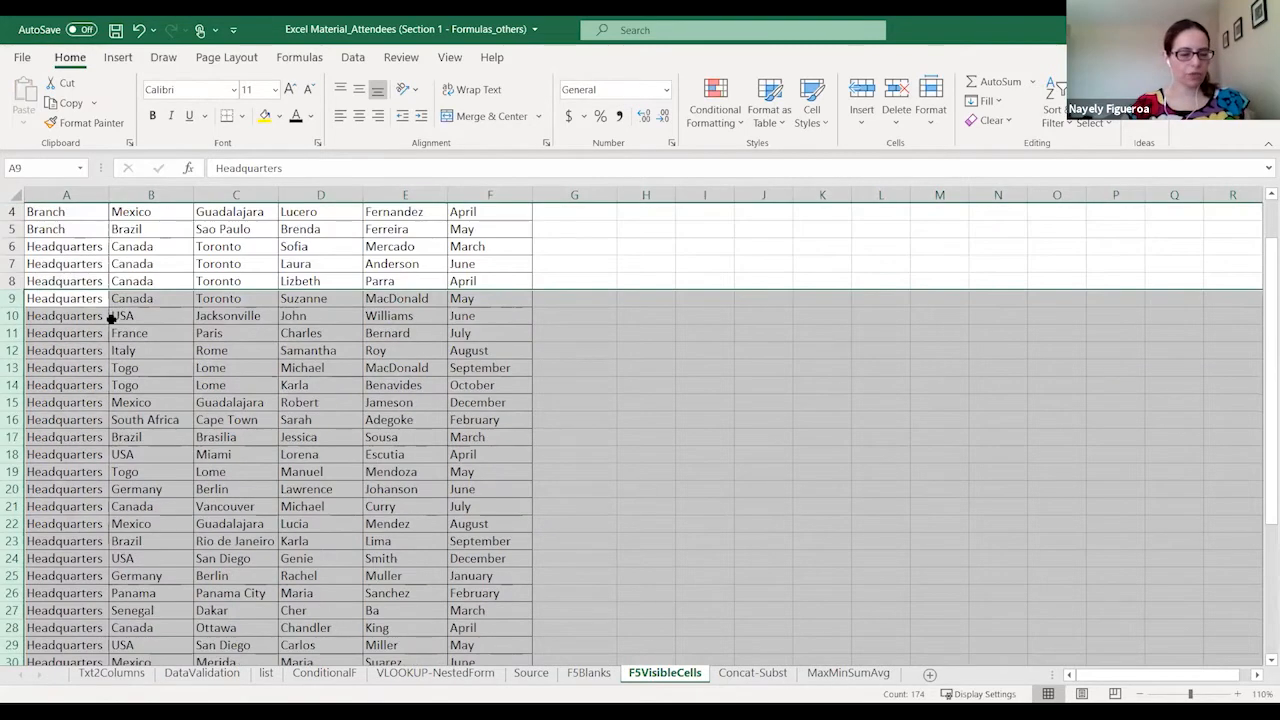
- Undo both the row unhiding and the Headquarters fill in the Office column
key("ctrl+z")
key("ctrl+z")
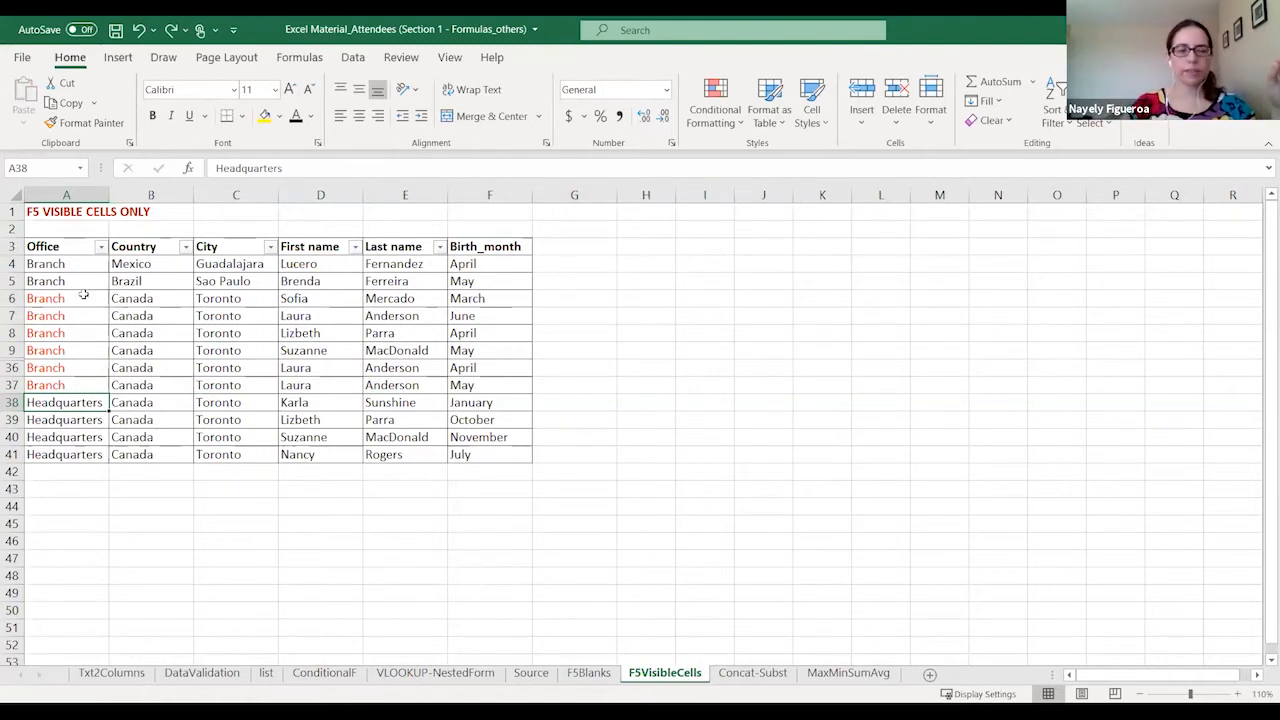
- Select the red Branch cells in A6:A37, restricted to visible cells only using Go To Special
left_click(84, 294)
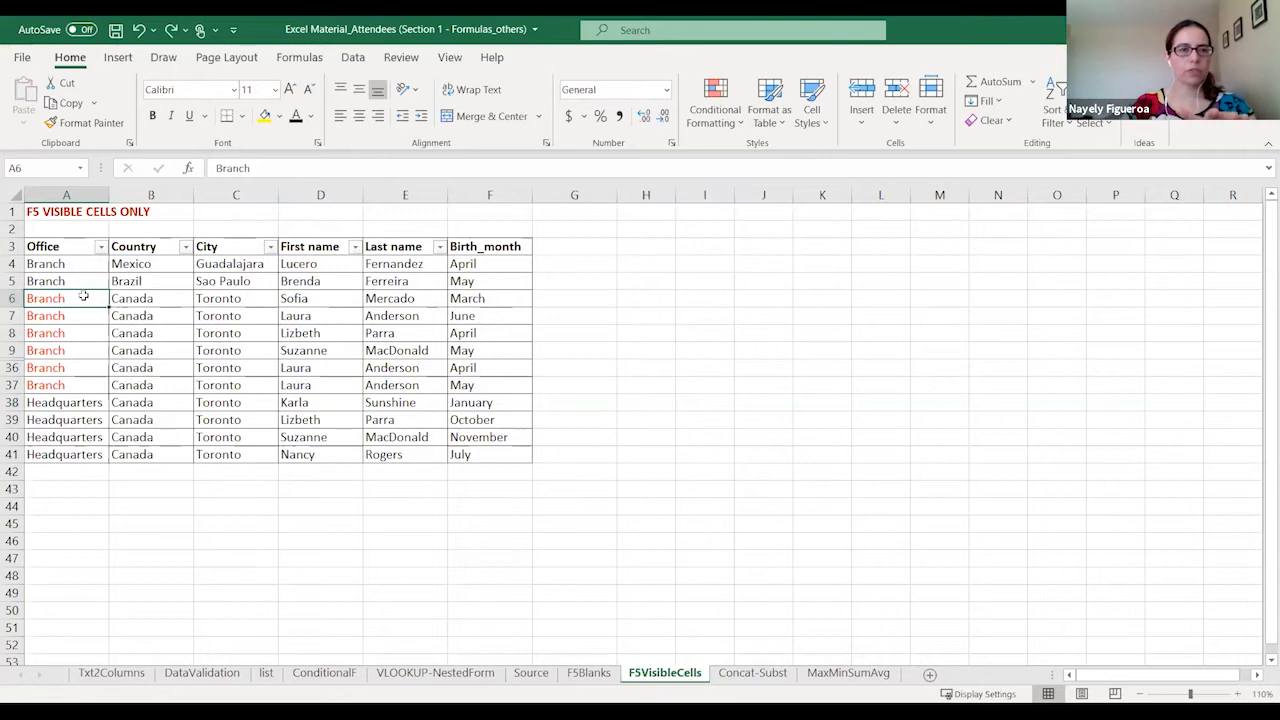
left_click_drag(84, 296, 82, 386)
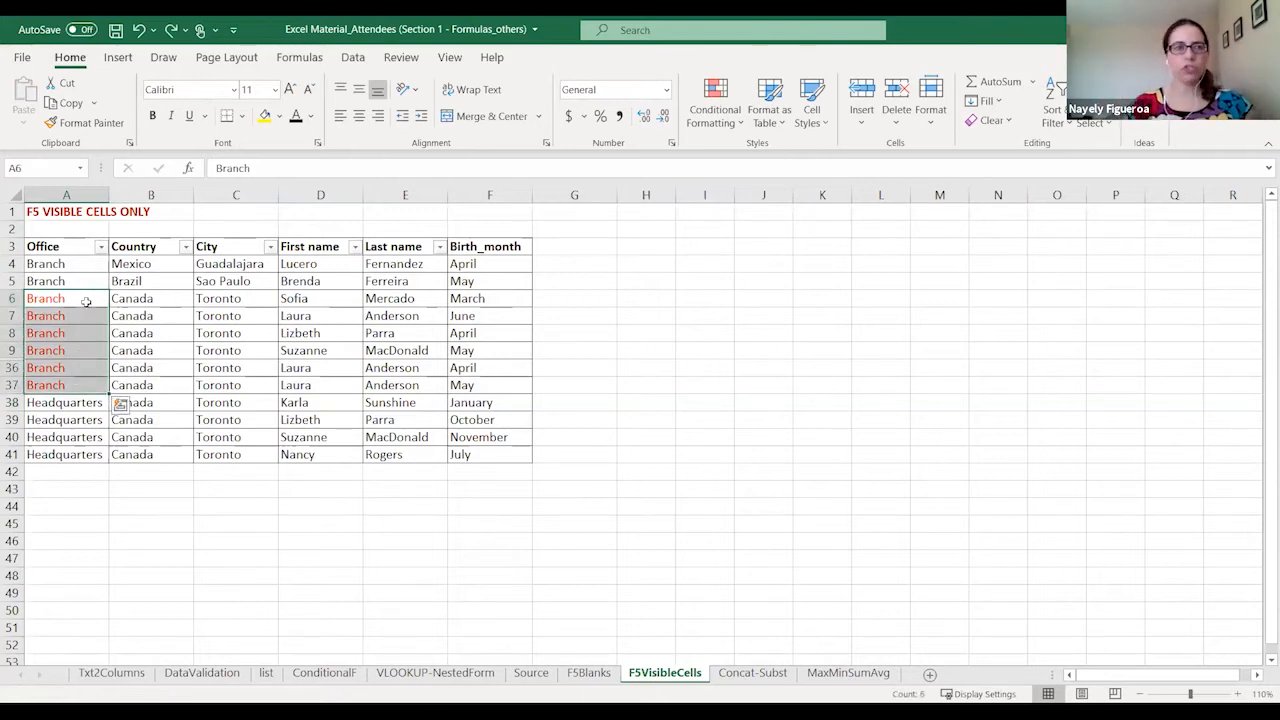
key("F5")
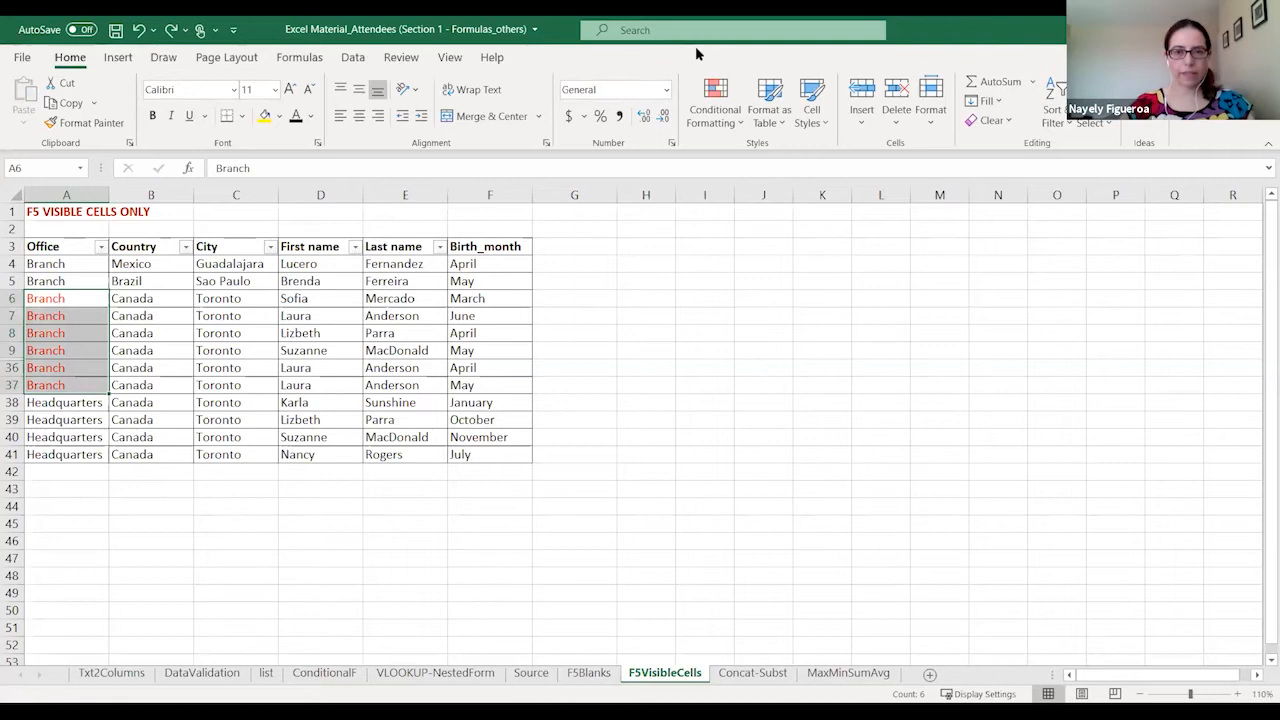
left_click(696, 434)
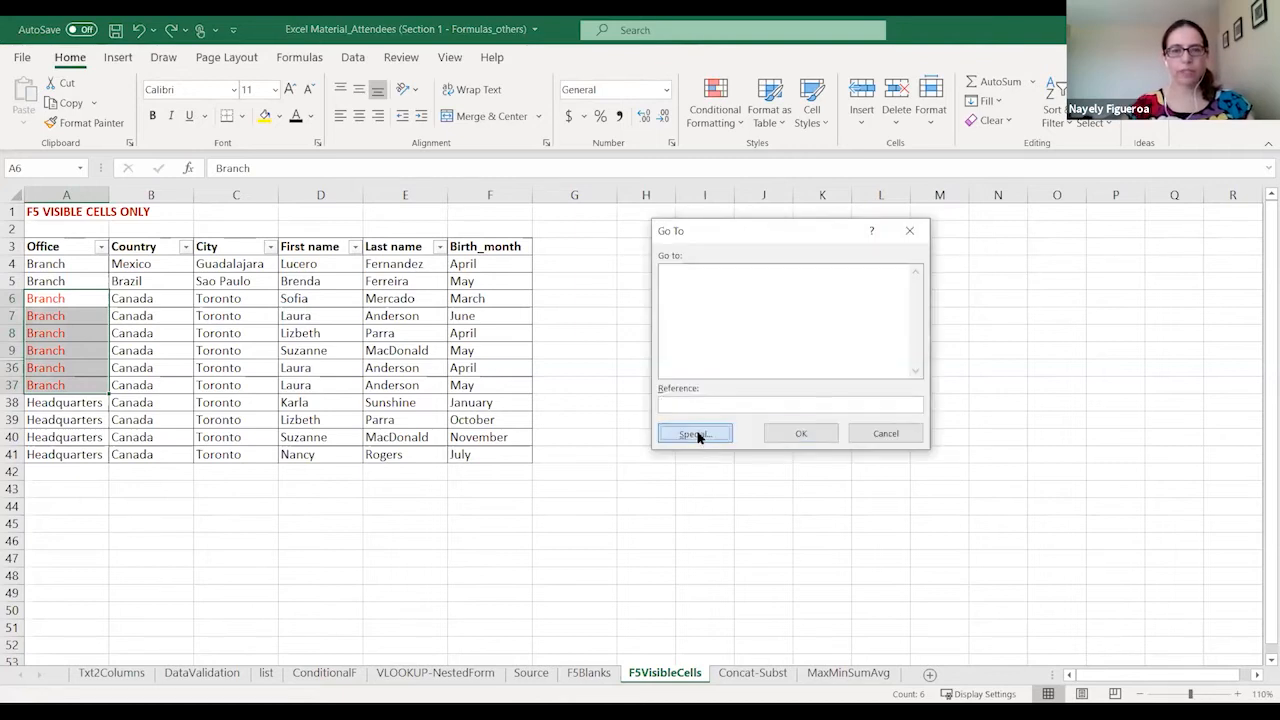
left_click(815, 366)
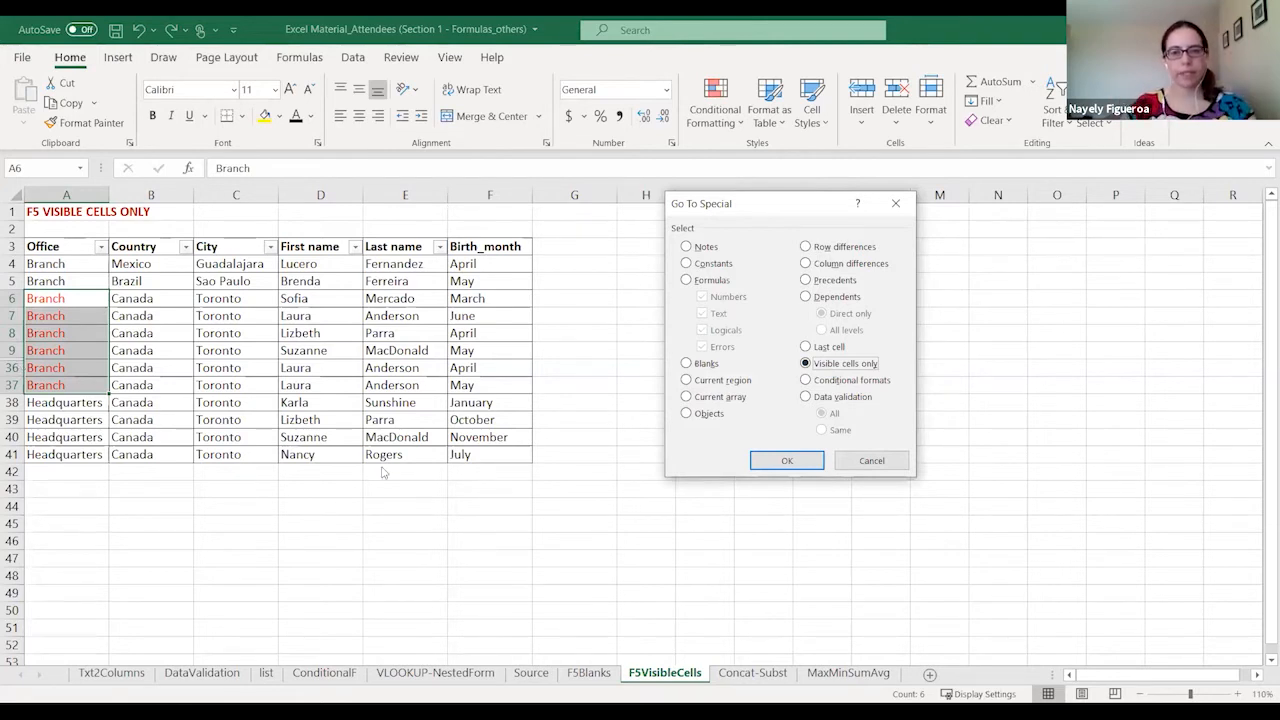
left_click(779, 463)
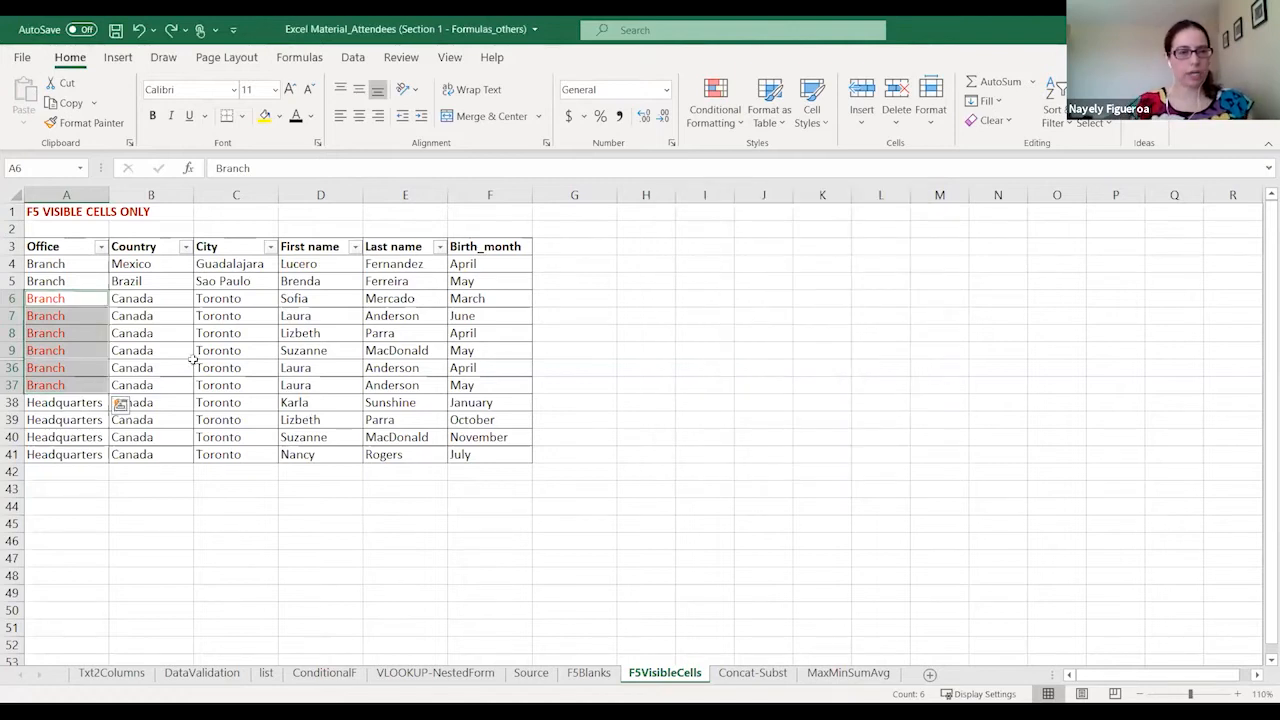
- Enter Headquarters in all the selected visible Office cells at once and set their font colour to black
type("Headquarters")
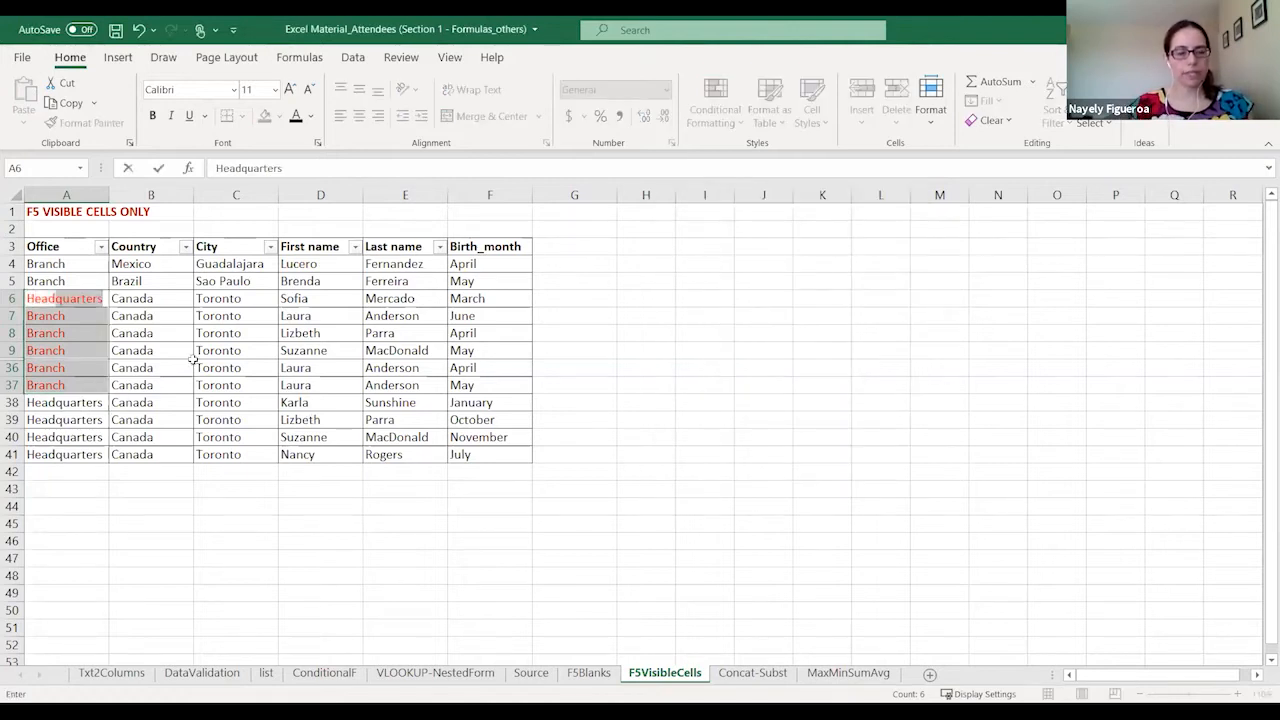
key("ctrl+Return")
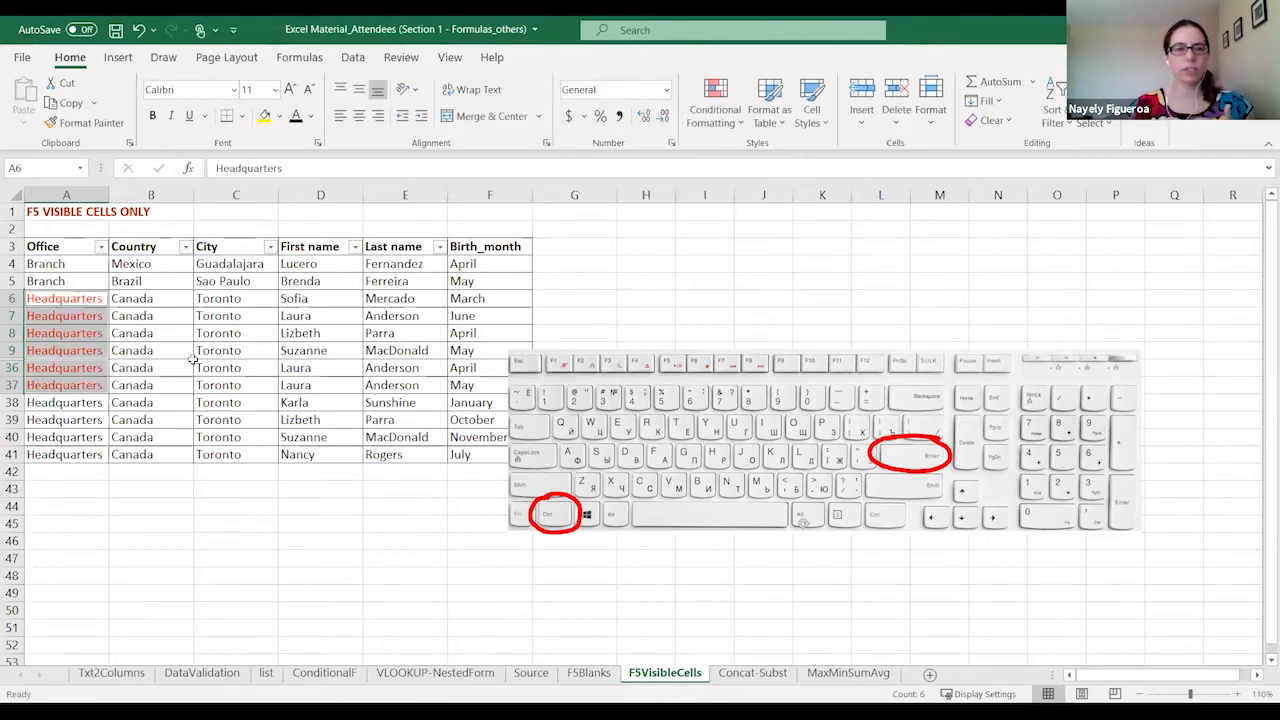
left_click(296, 116)
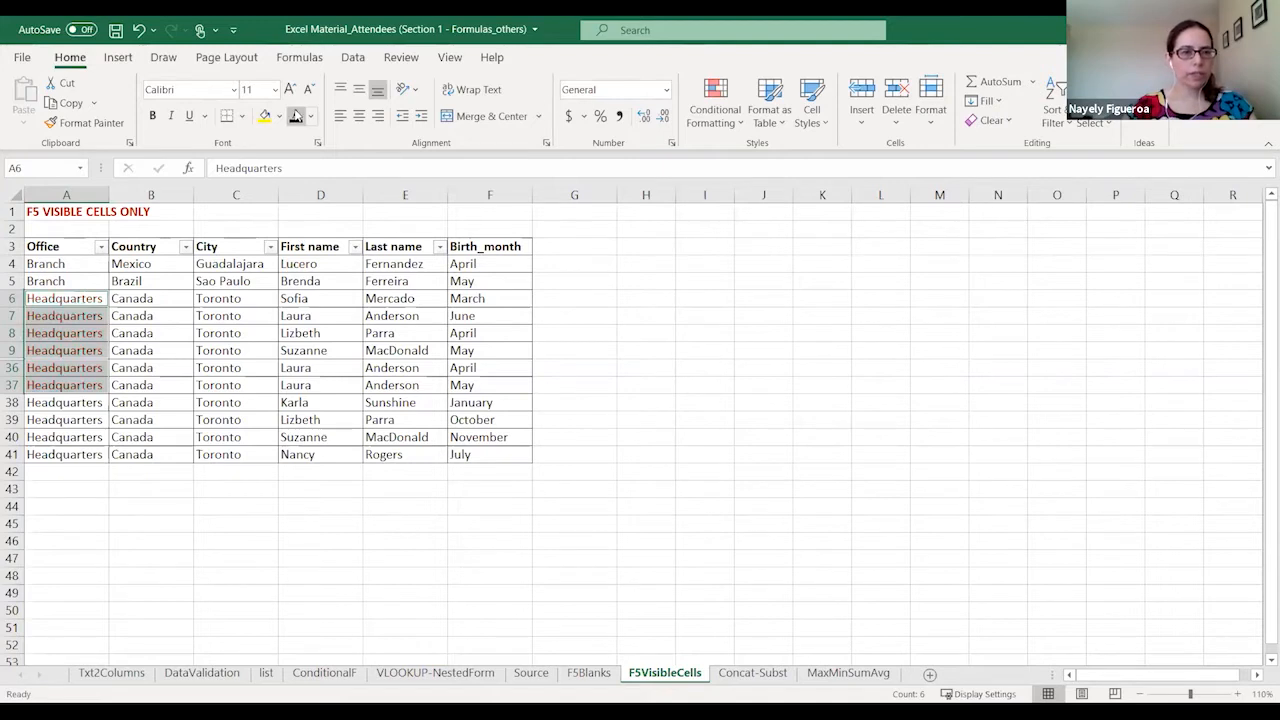
- Unhide the rows between 9 and 36 and check the Office values in the revealed rows
left_click(12, 350)
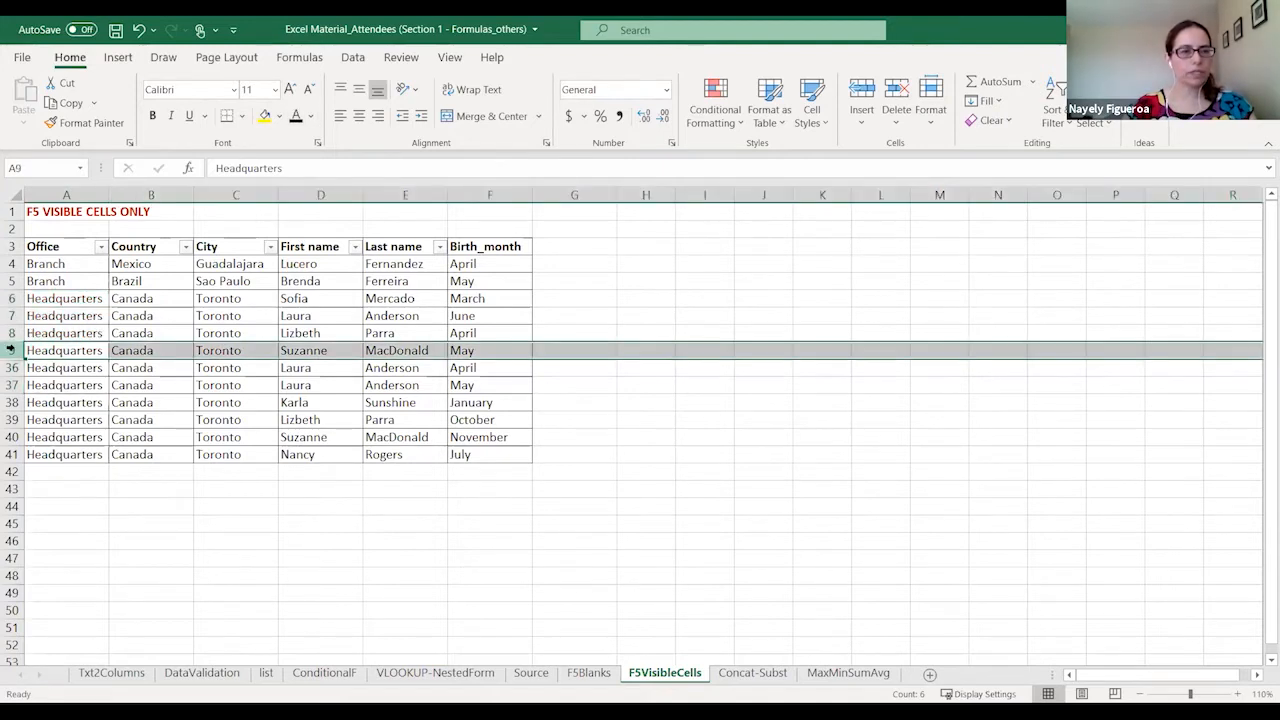
left_click(12, 367, "shift")
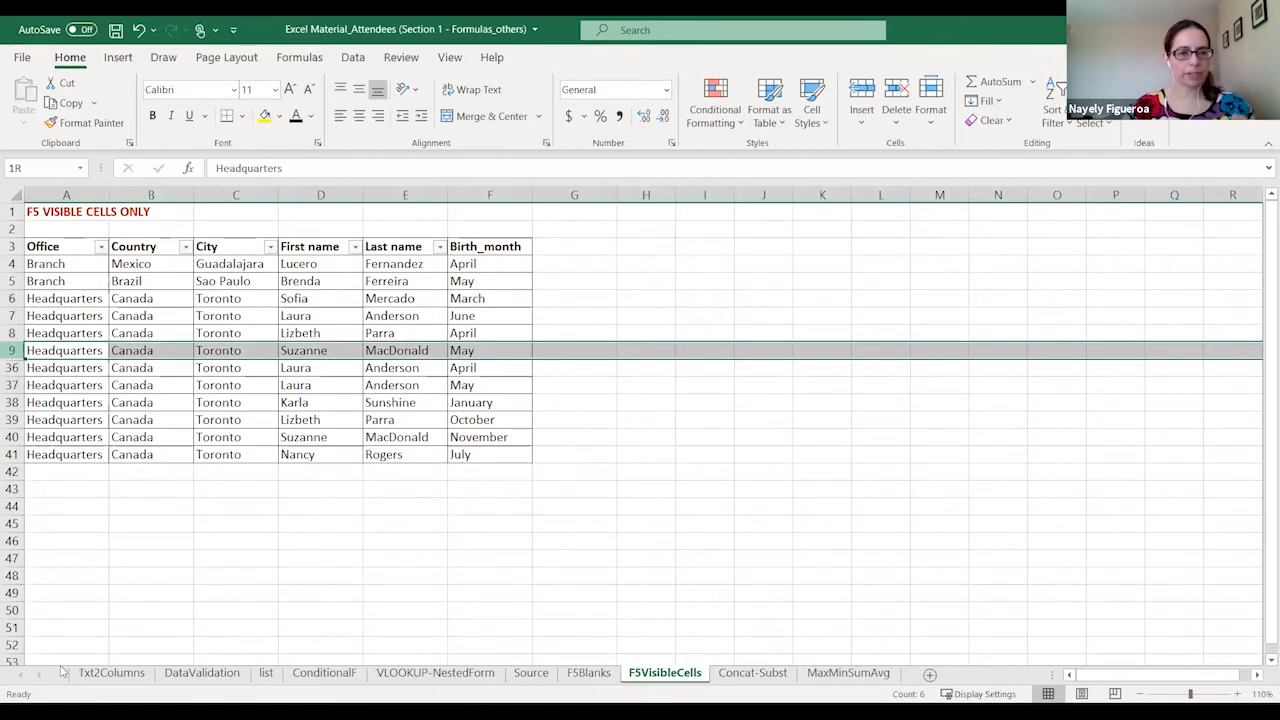
right_click(12, 367)
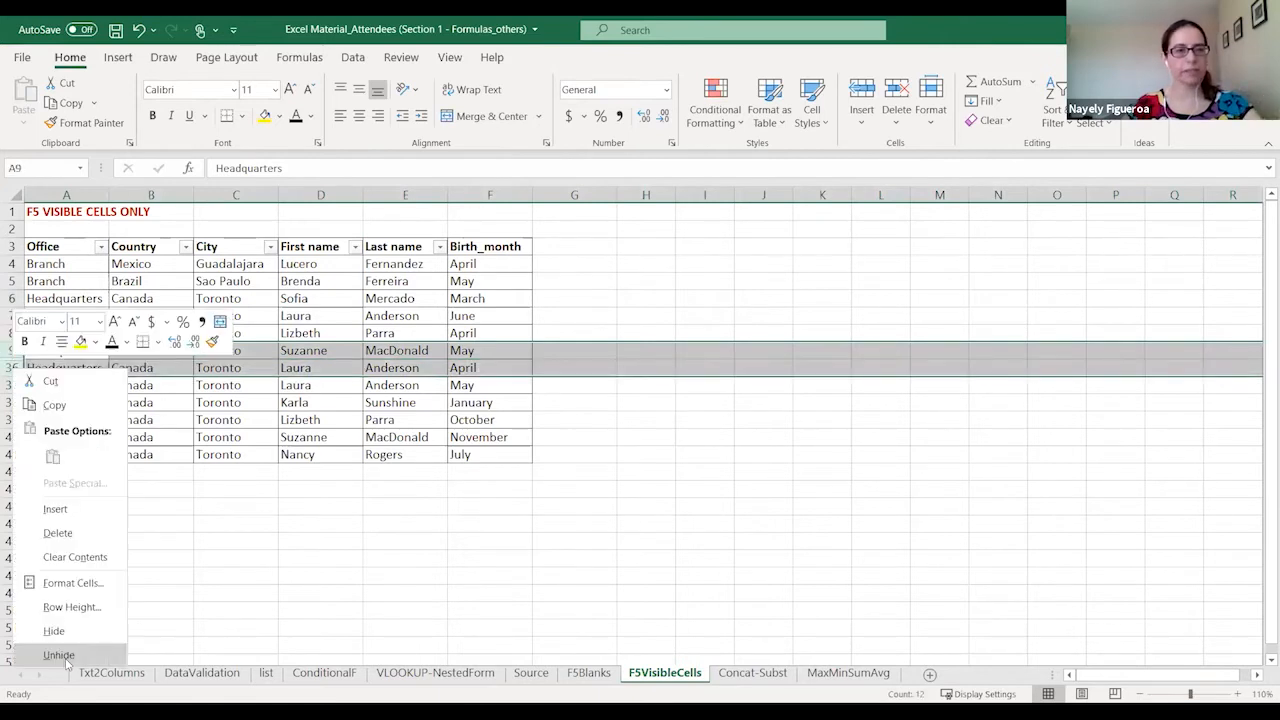
left_click(60, 655)
left_click(62, 367)
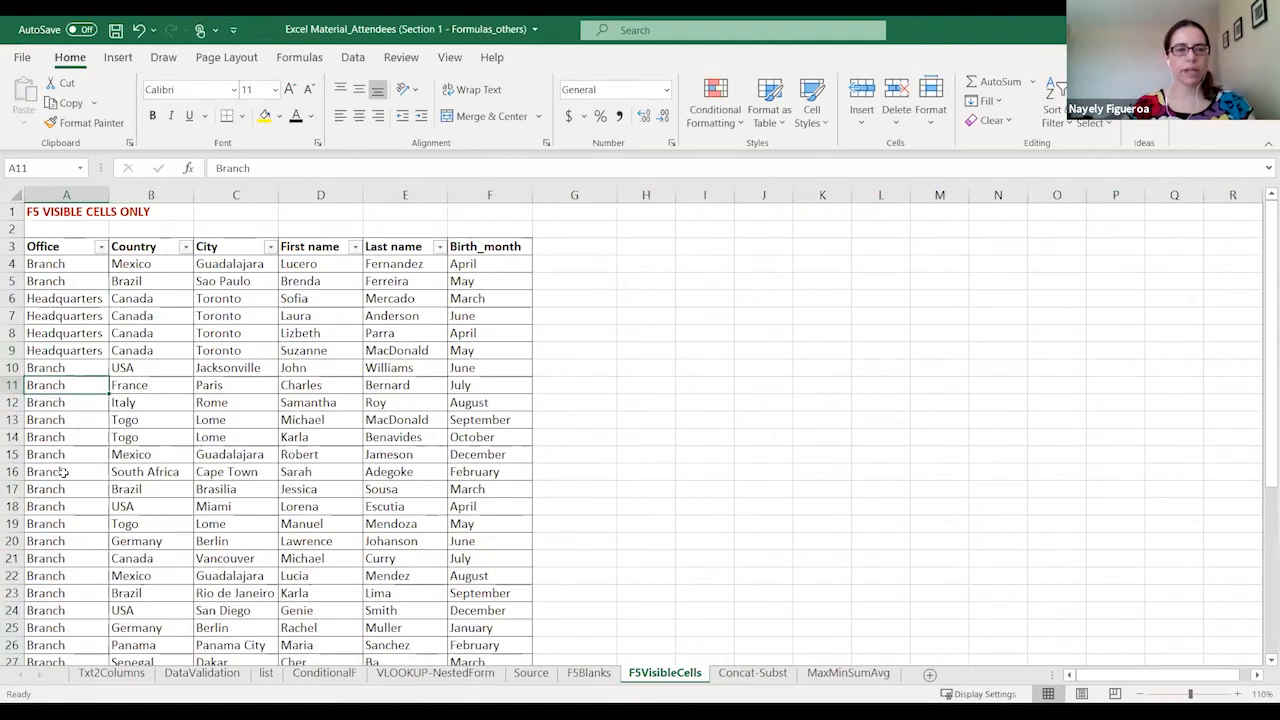
scroll(65, 411, "down", 3)
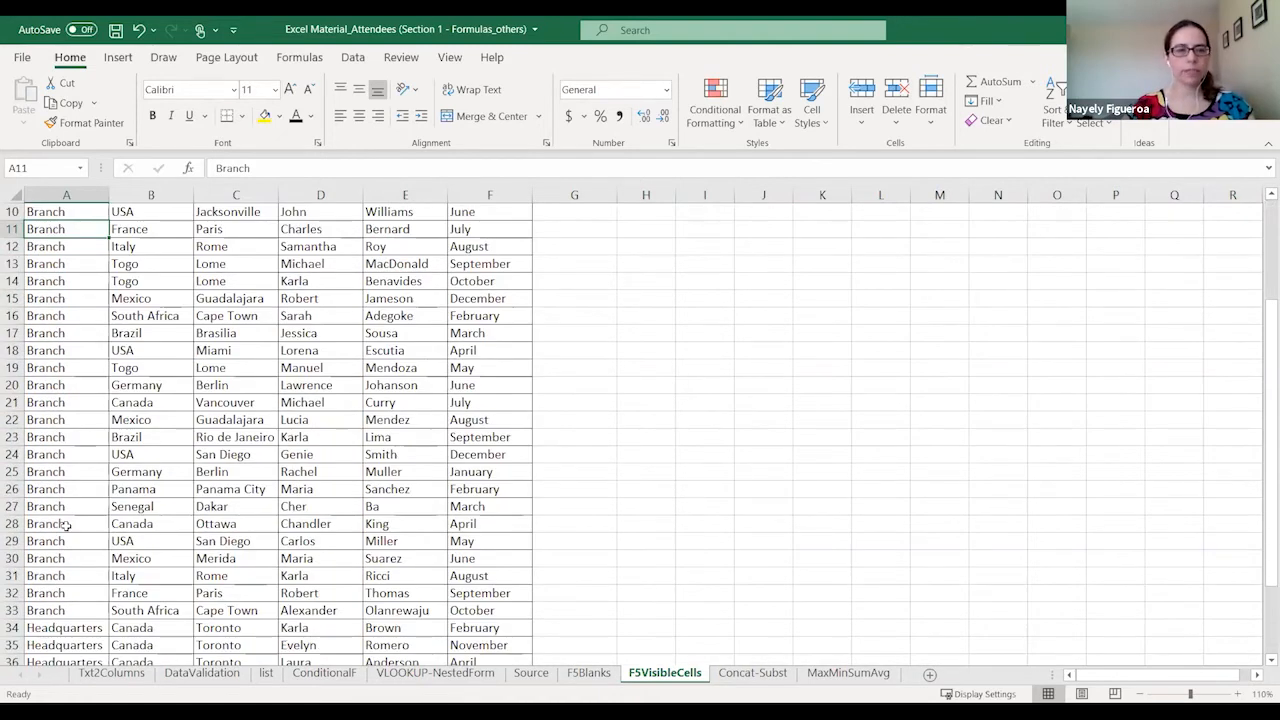
scroll(64, 530, "up", 3)
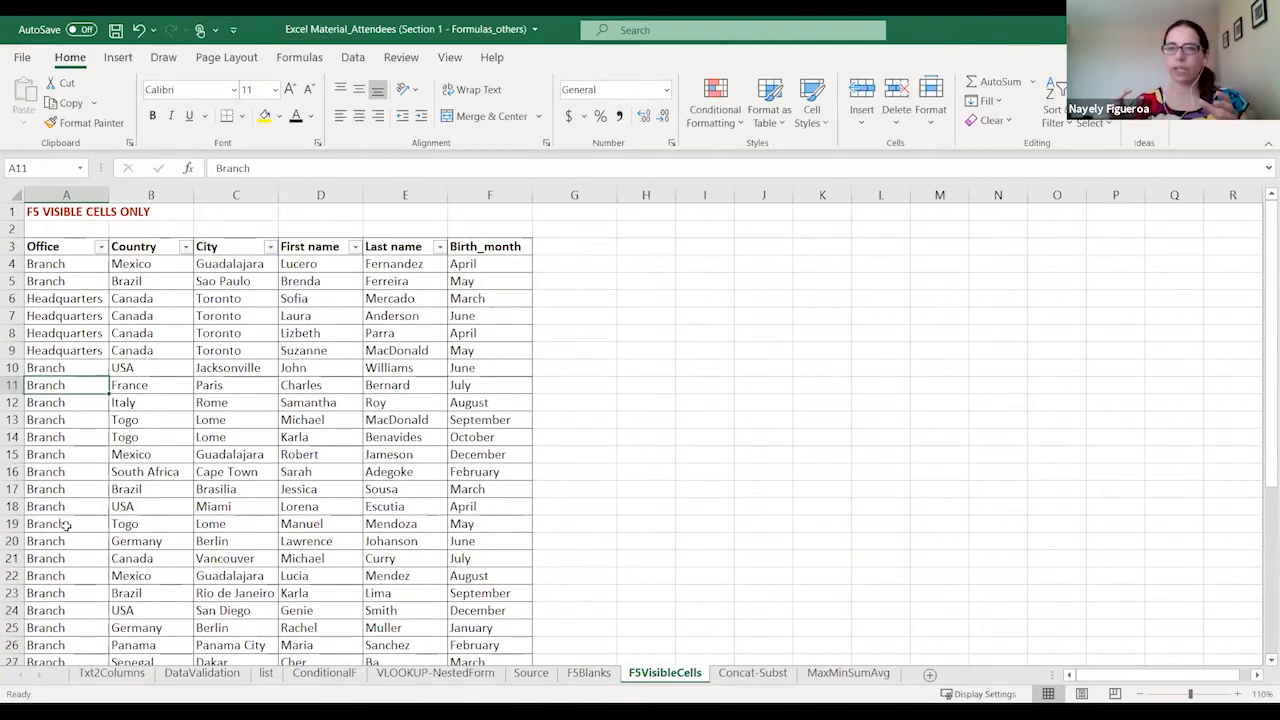
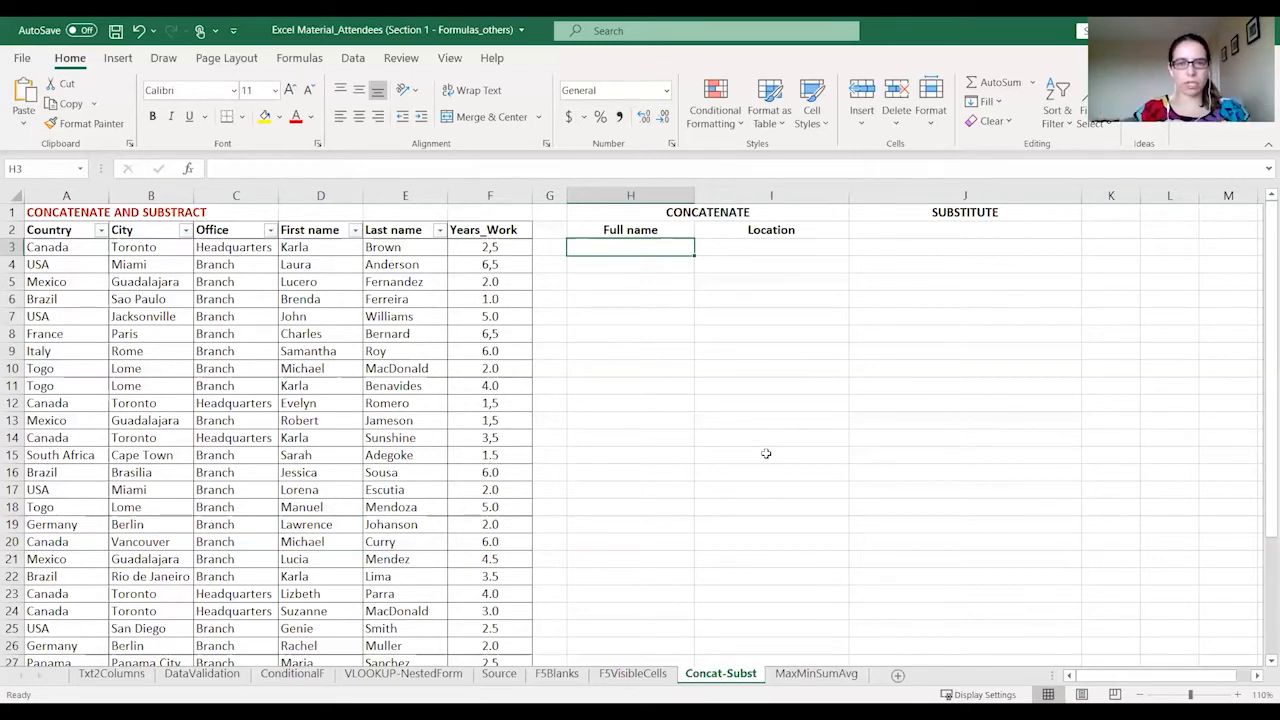
- On the Concat-Subst sheet, enter +CONCAT(D3," ",E3) in H3 to join first and last name with a space
type("+")
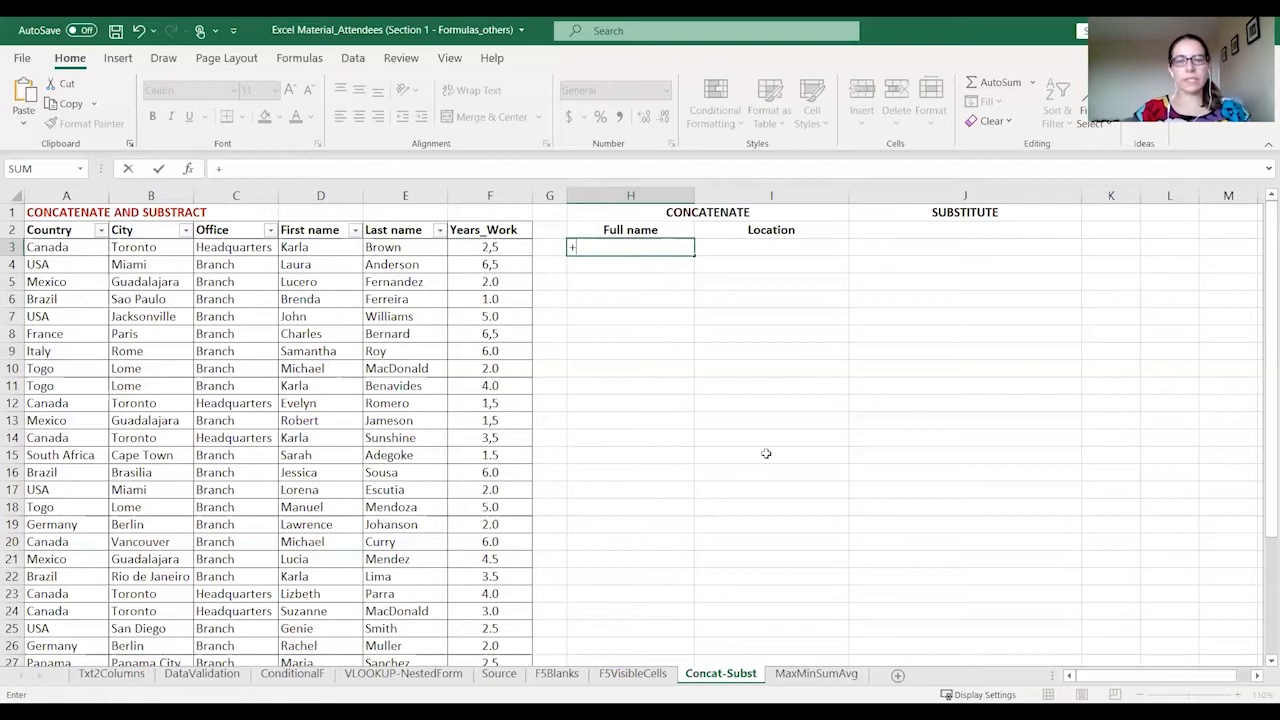
type("CONCAT(")
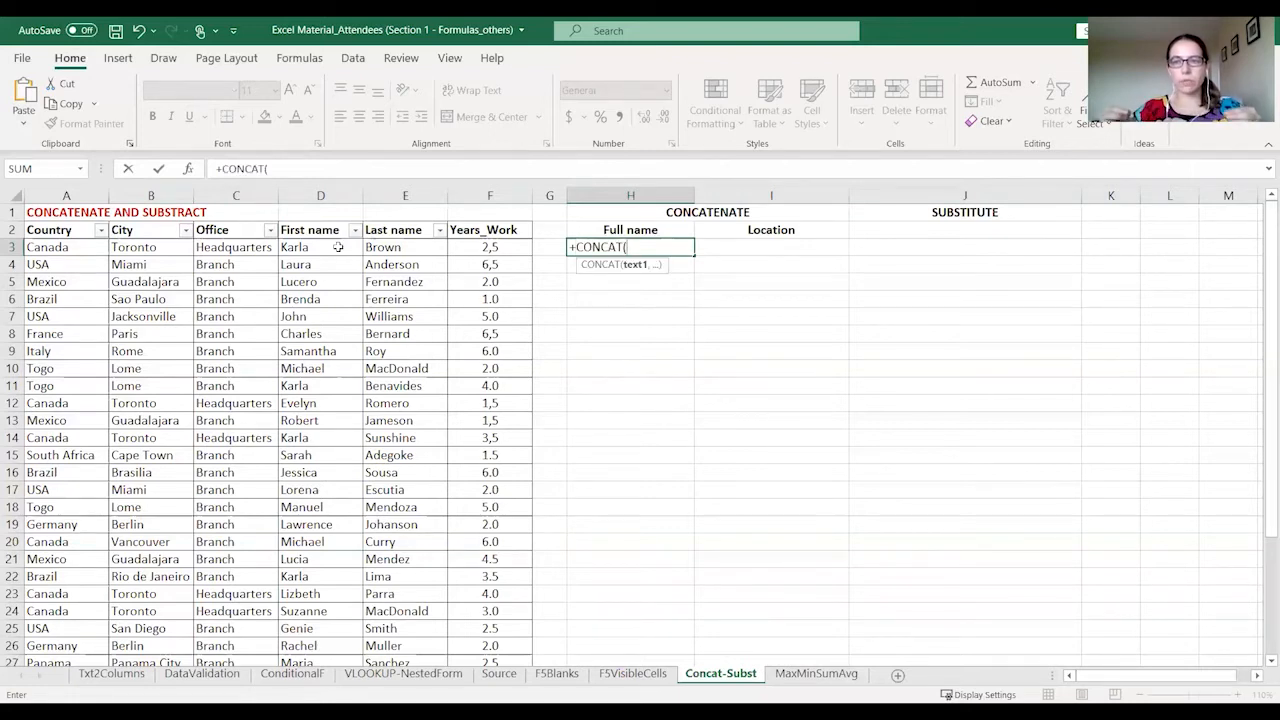
left_click(338, 247)
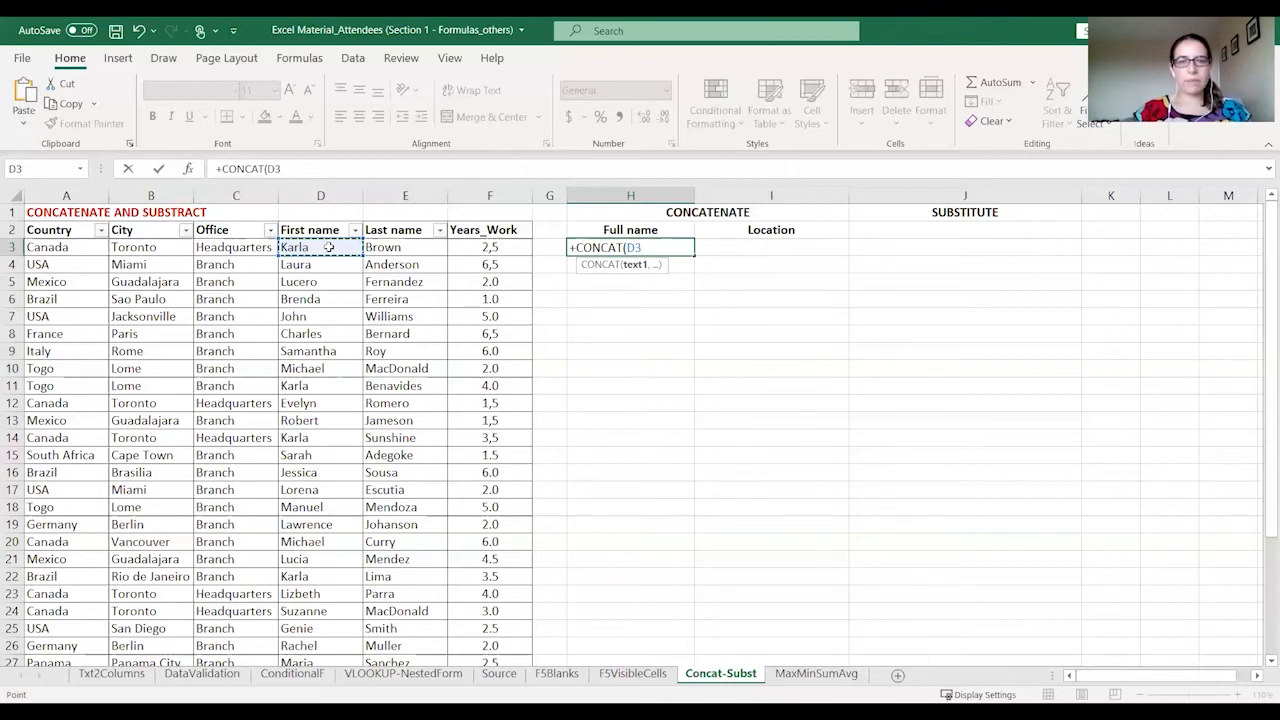
type(",")
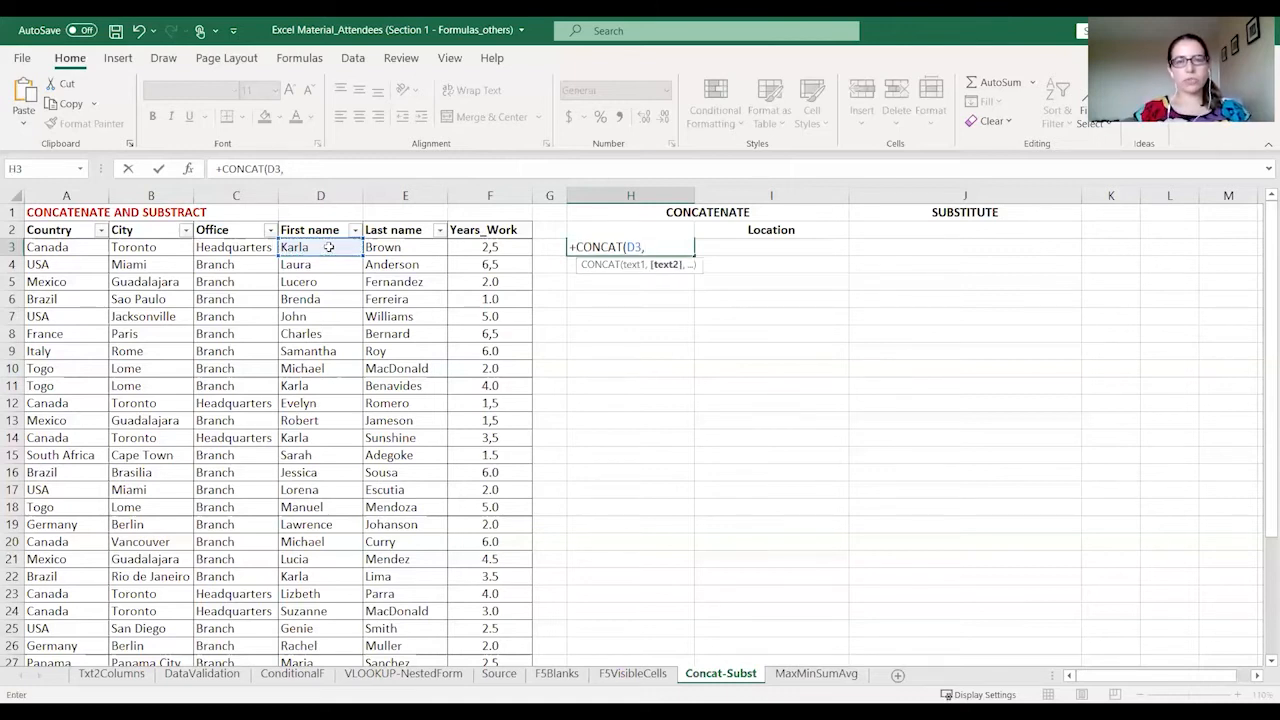
type("\" \"")
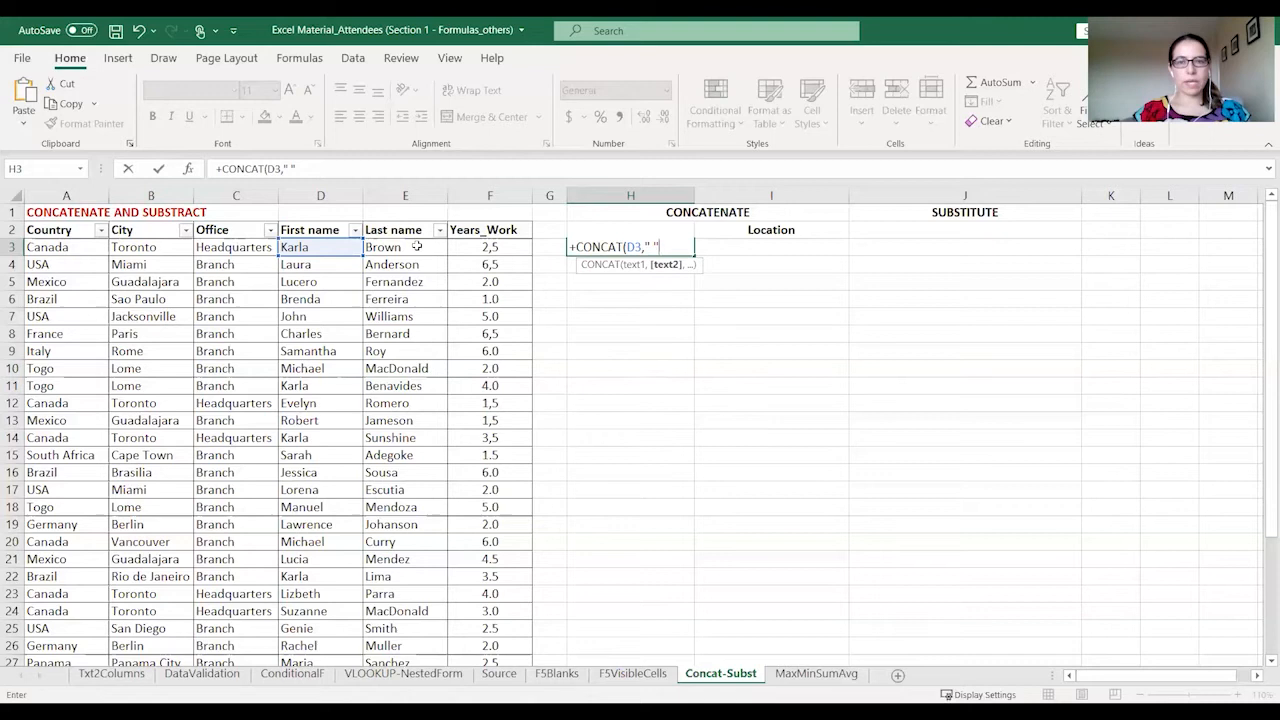
type(",")
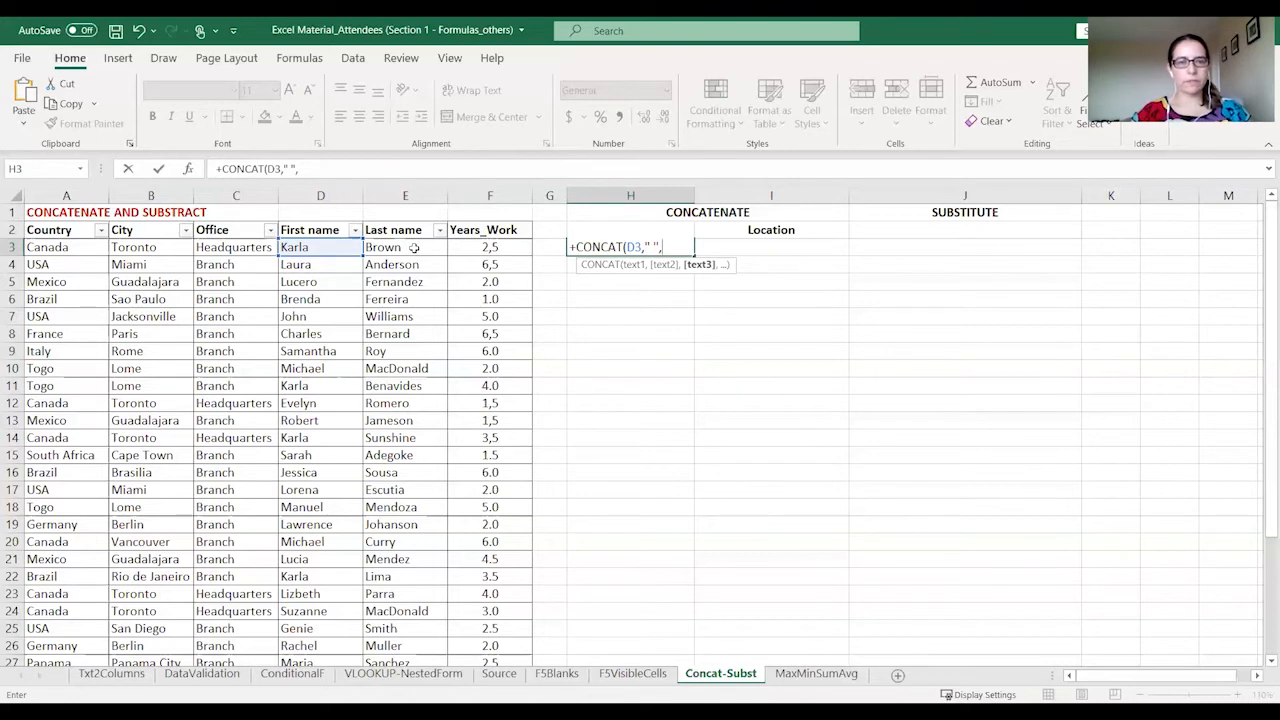
left_click(410, 247)
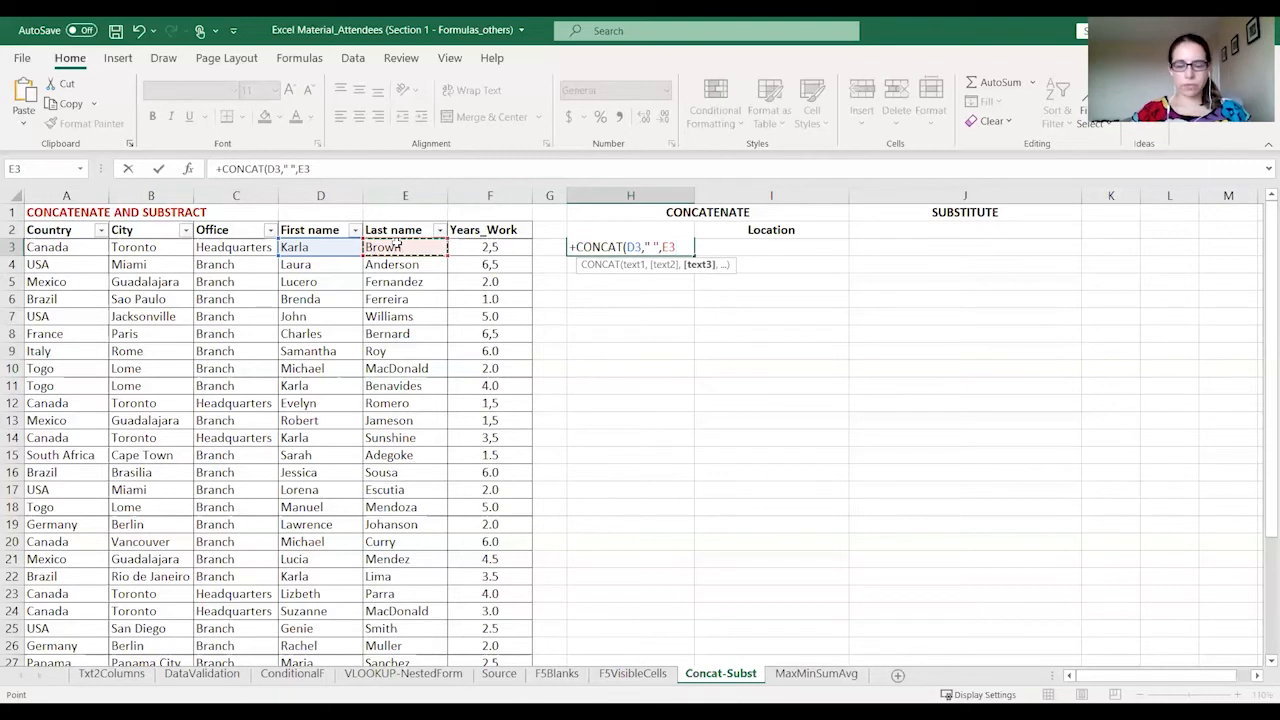
type(")")
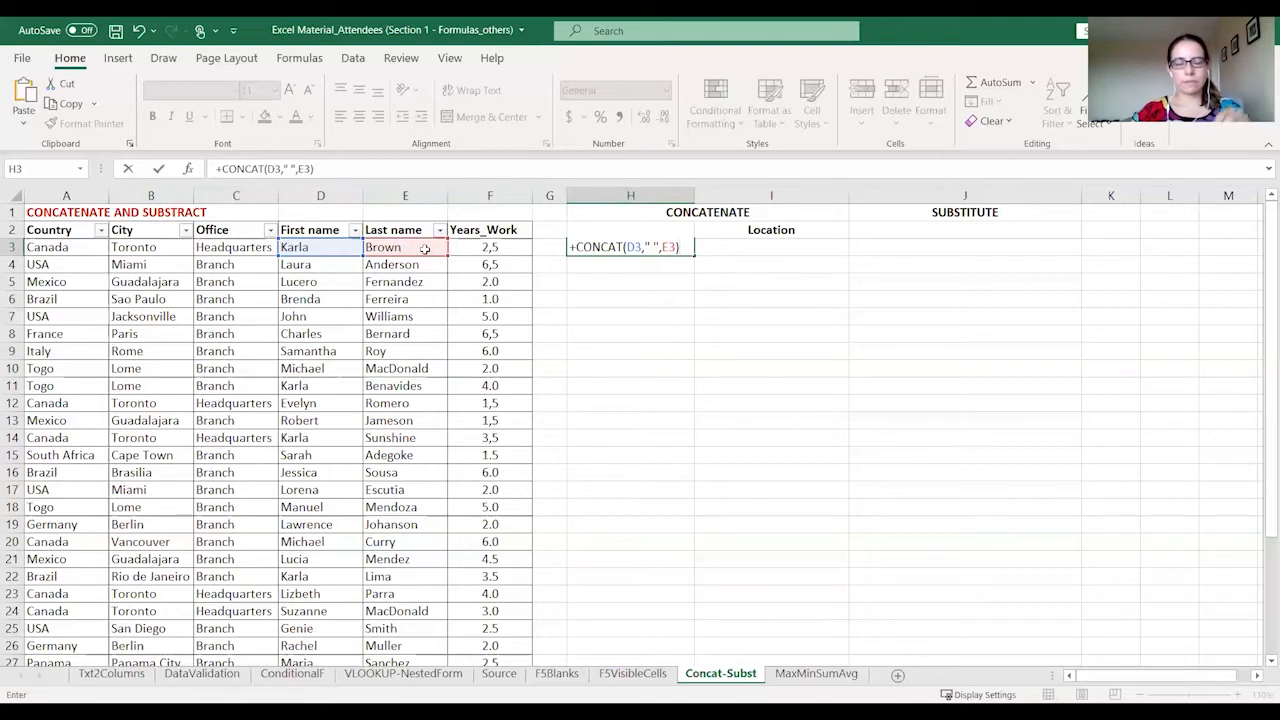
key("Return")
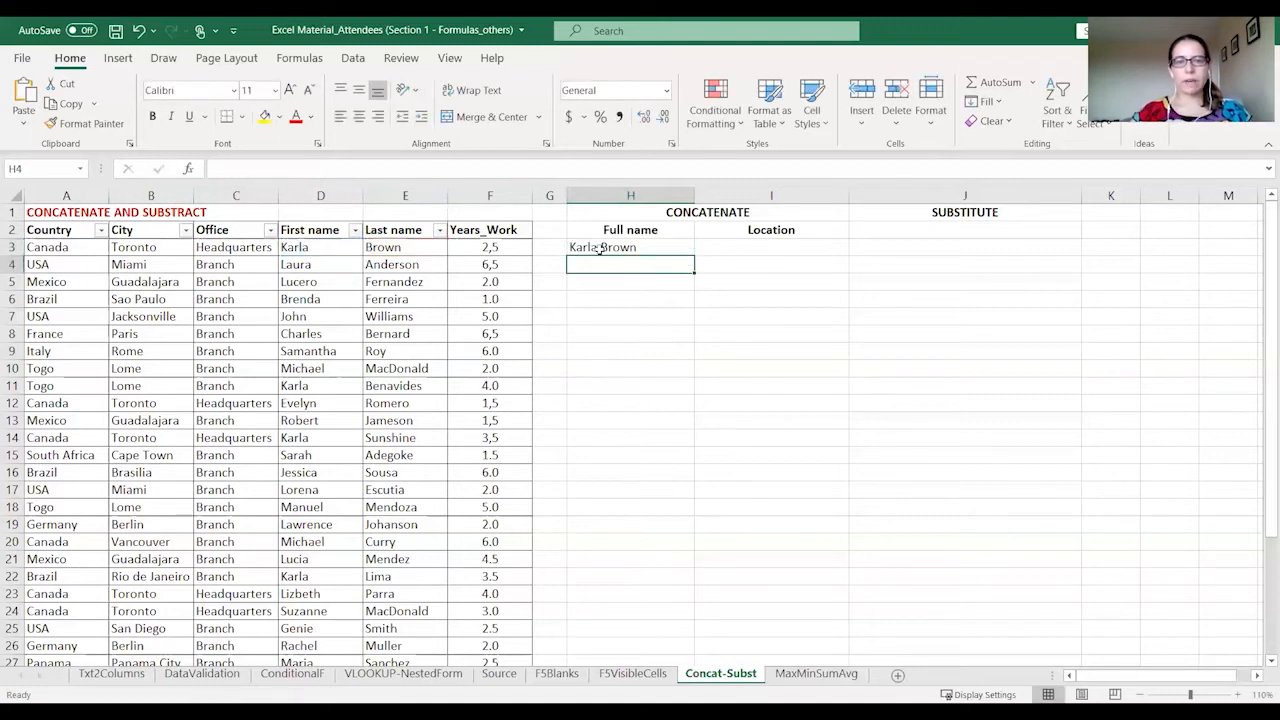
- Fill the Full name formula from H3 down to the end of the table and spot-check several of the copied formulas
left_click(640, 250)
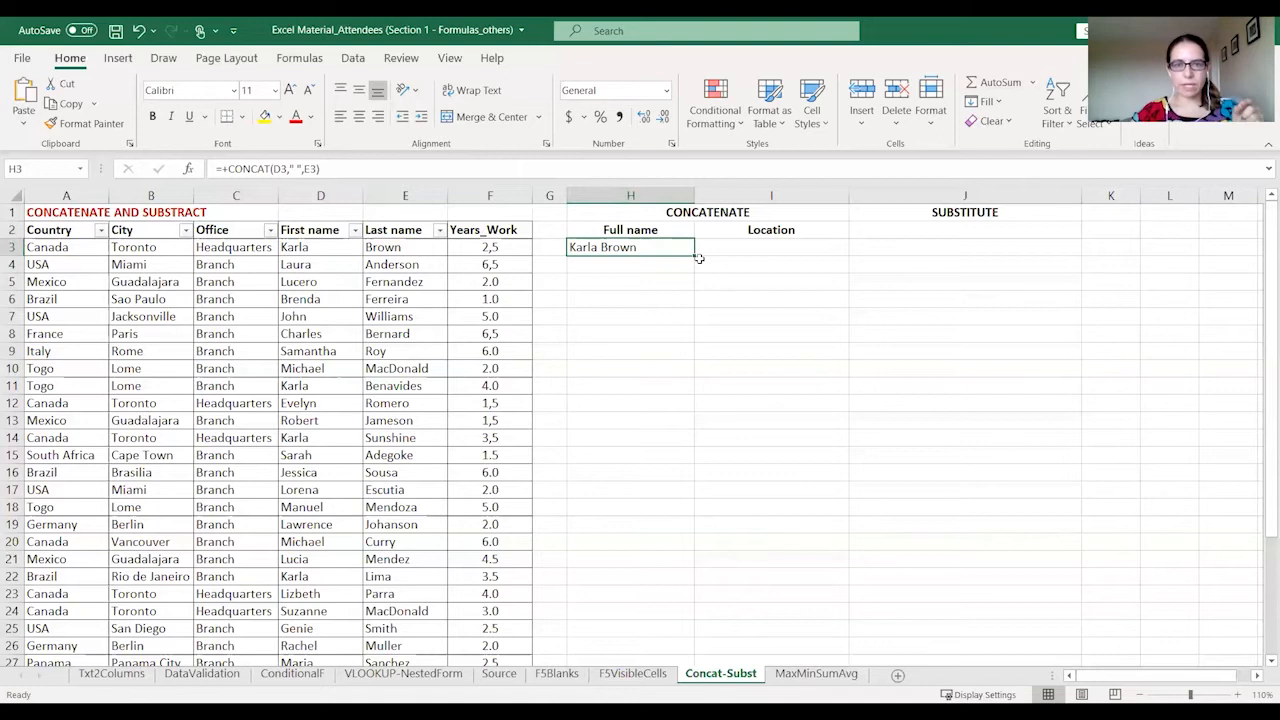
left_click_drag(693, 255, 663, 636)
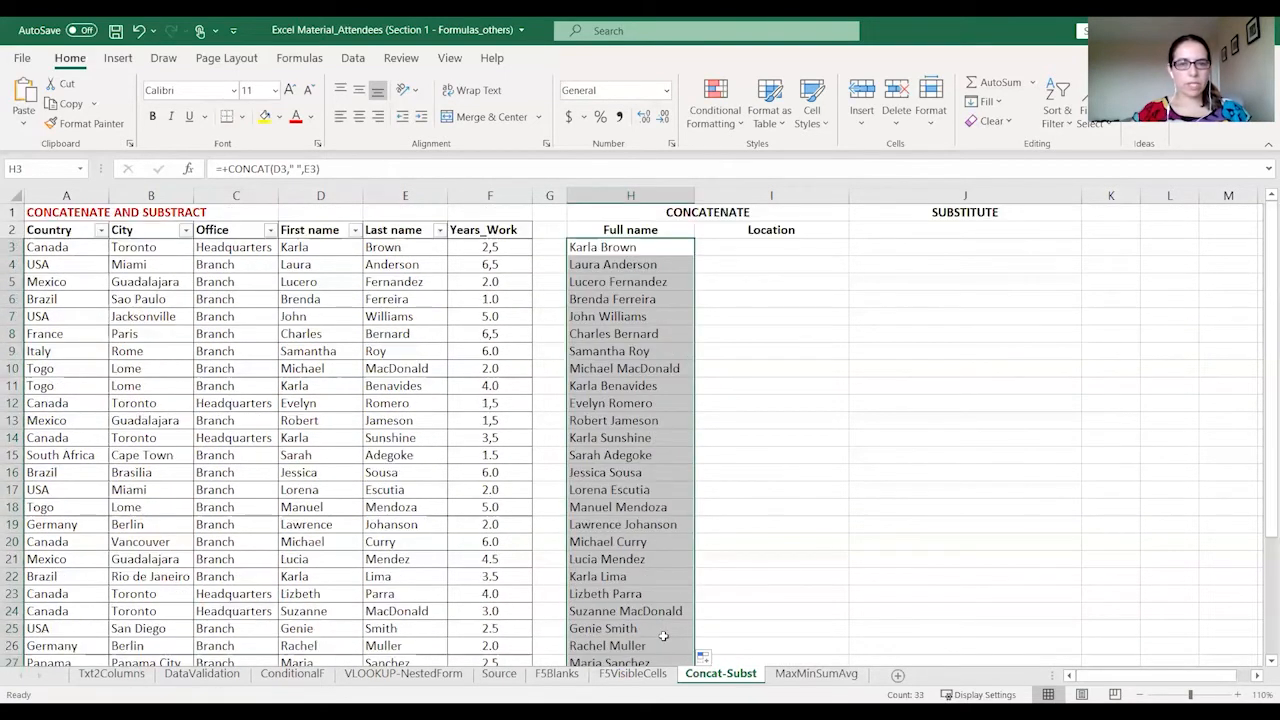
left_click(598, 262)
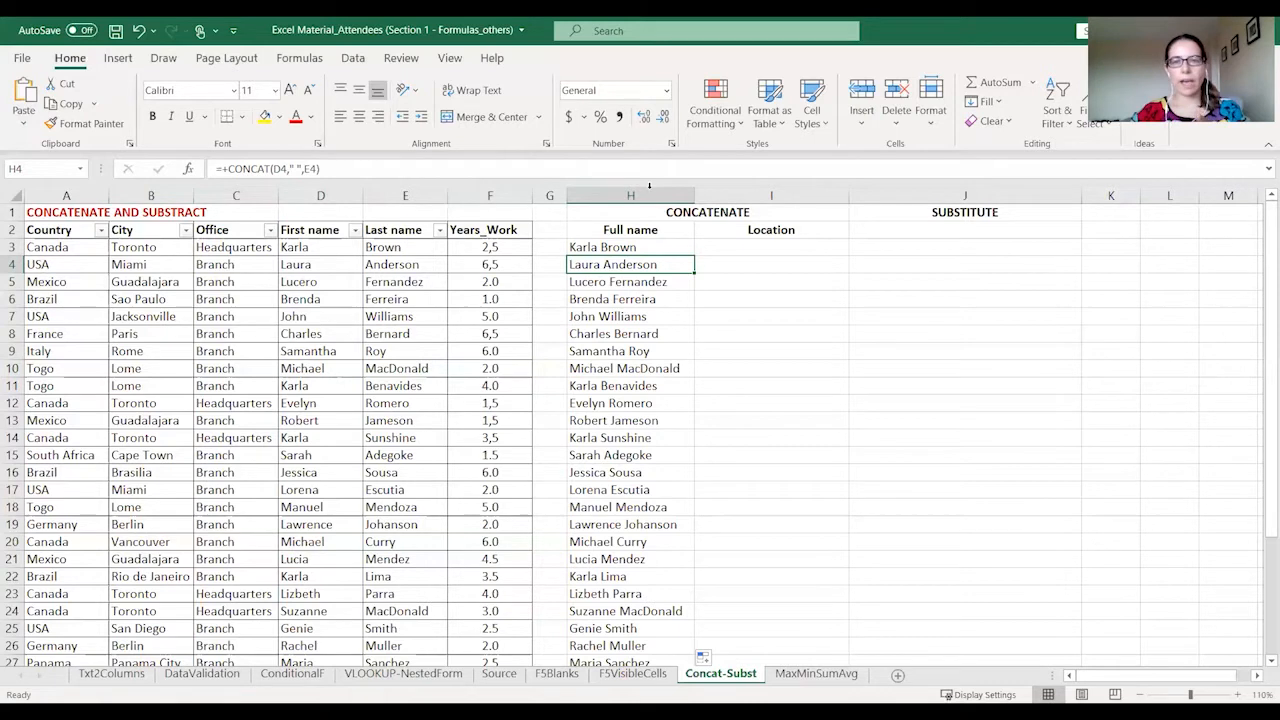
left_click(642, 247)
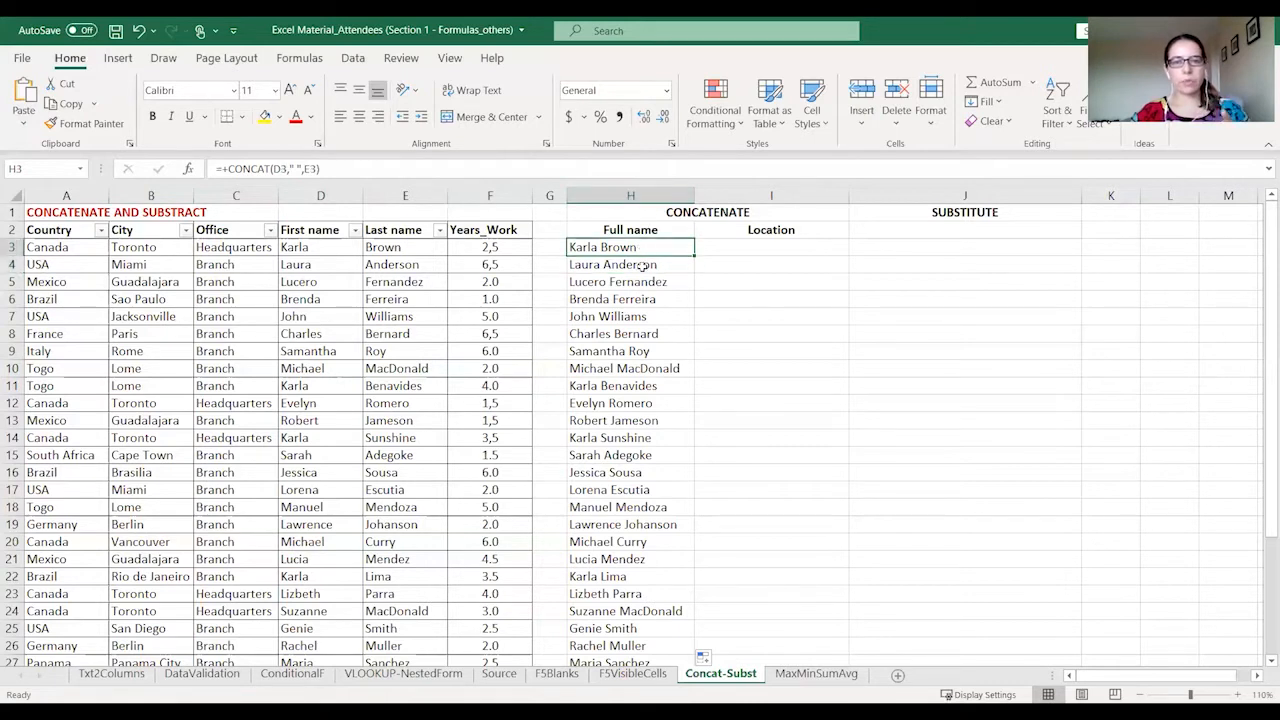
left_click(643, 318)
left_click(640, 475)
- Enter +CONCAT(B3,","," ",A3) in I3 to join city and country with a comma and a space
left_click(742, 249)
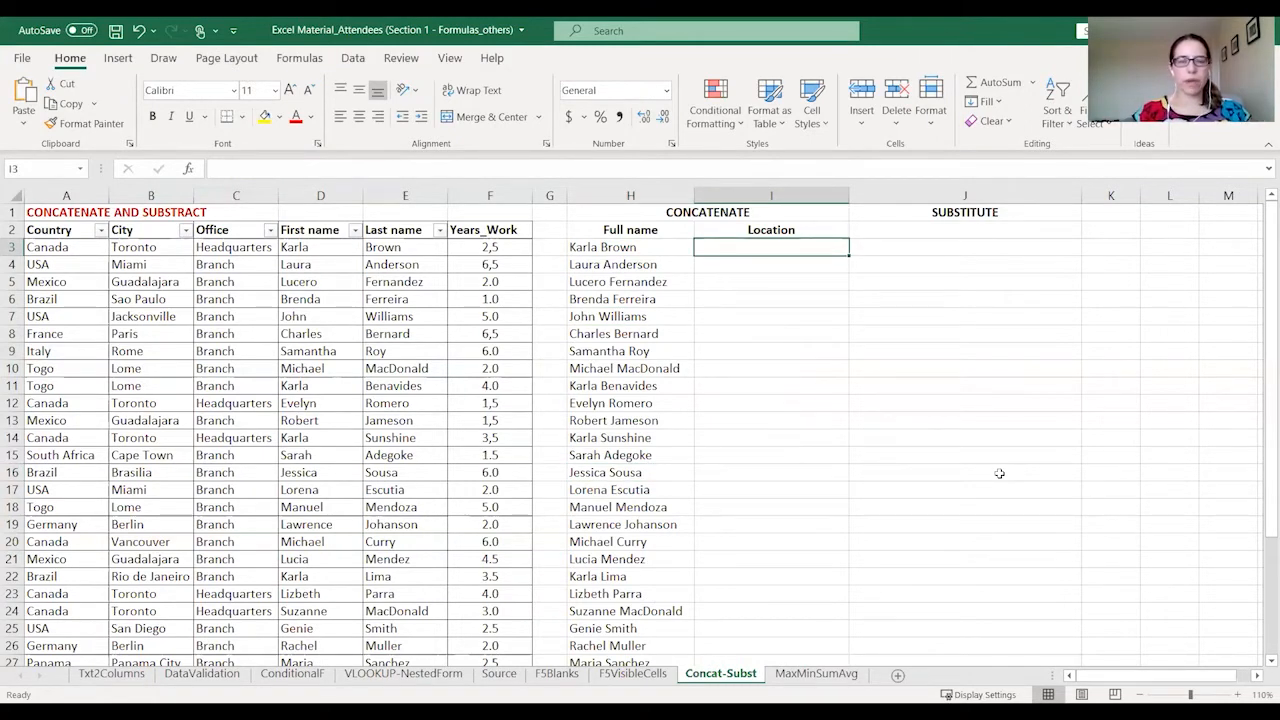
type("+")
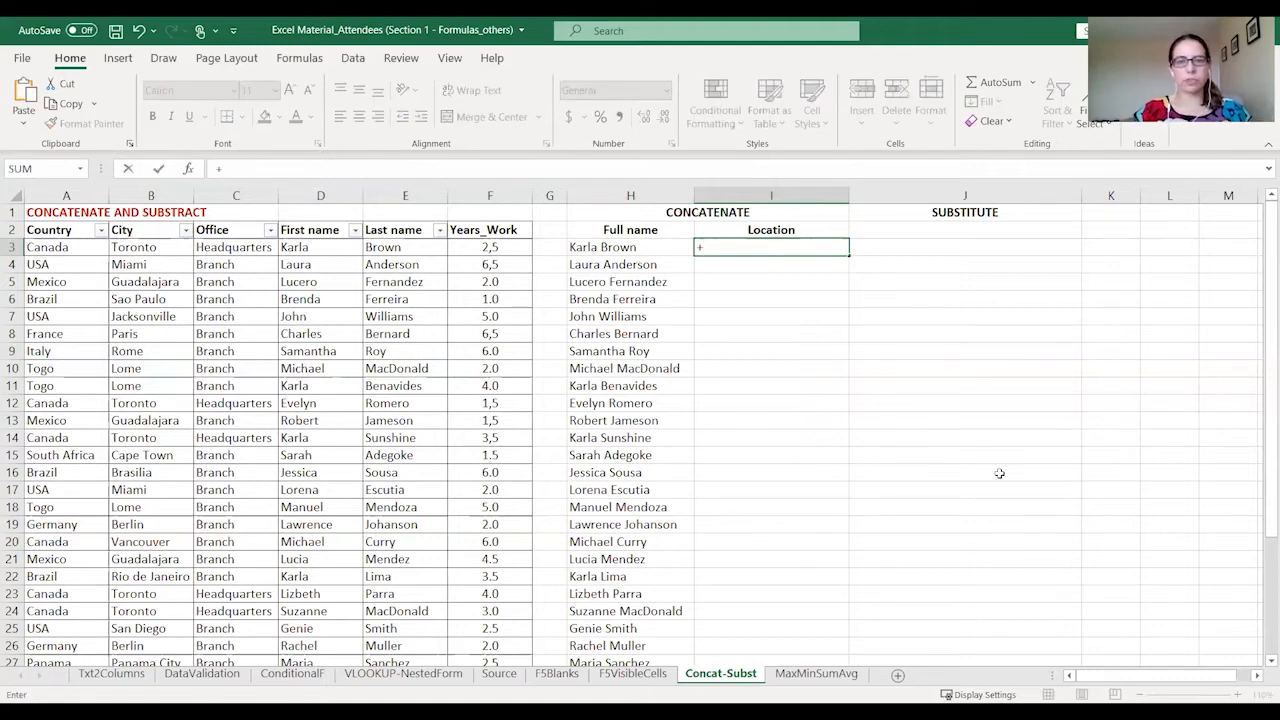
type("CONCAT(")
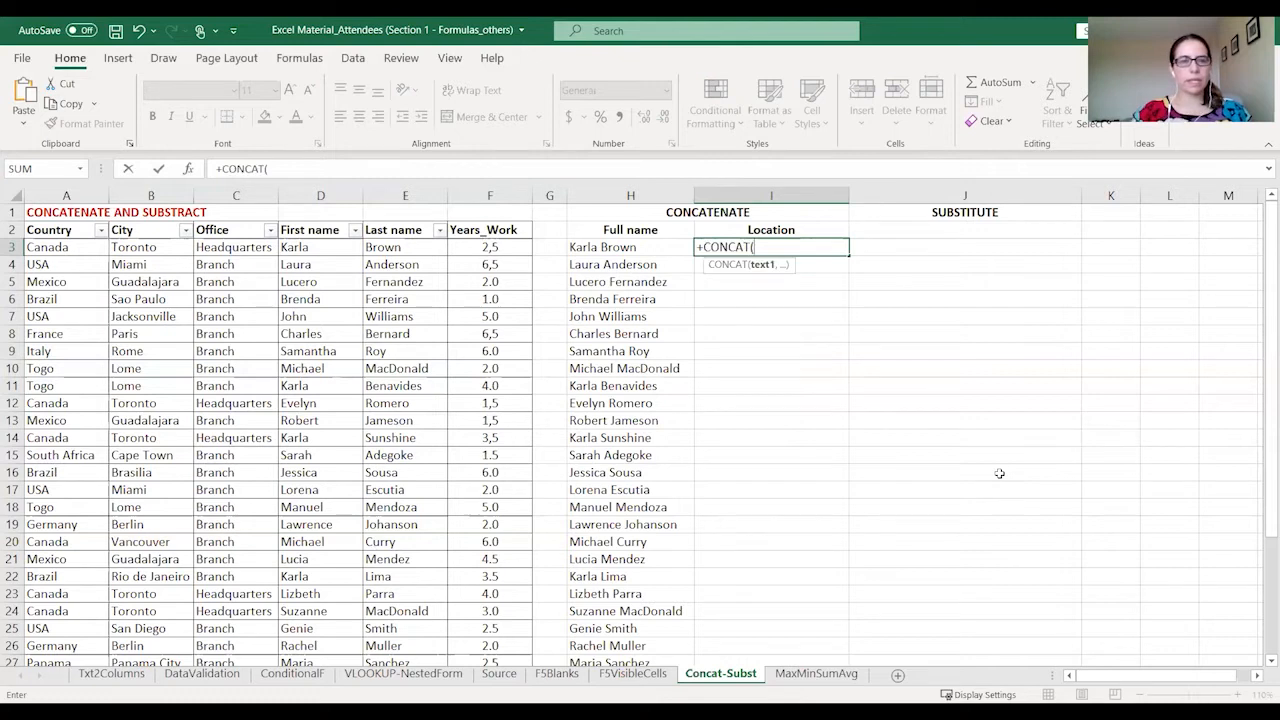
left_click(165, 249)
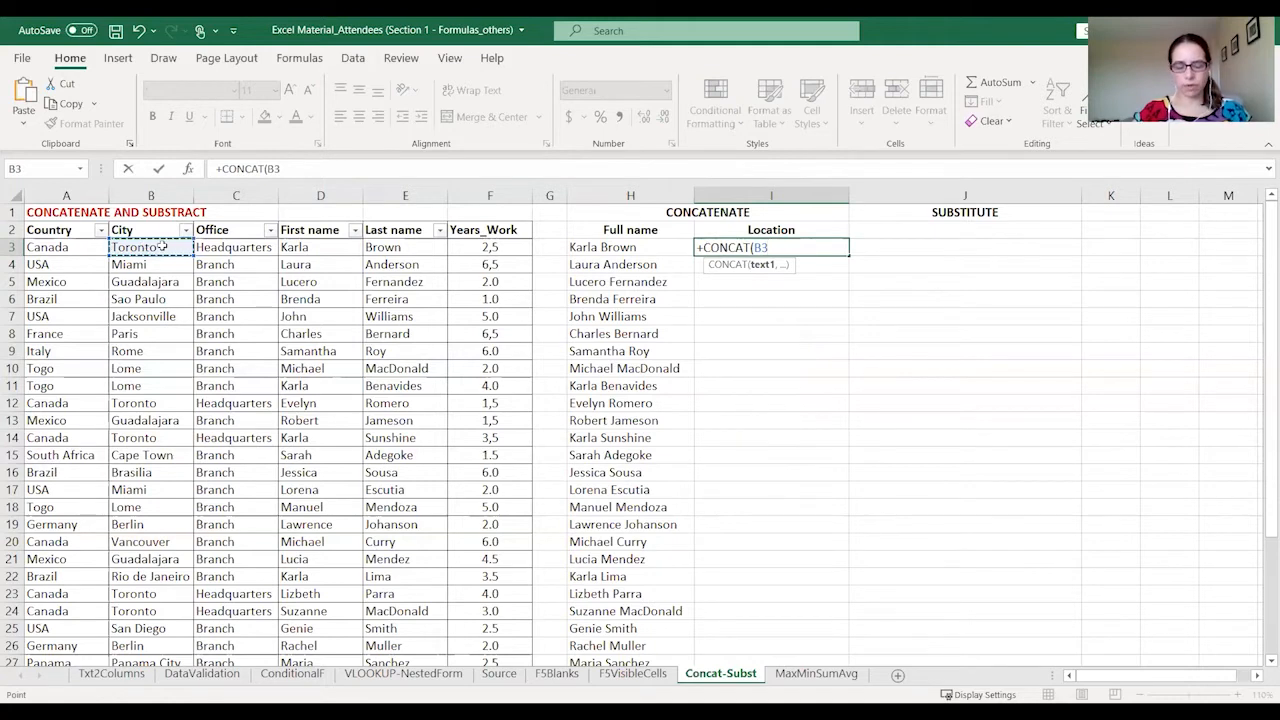
type(",")
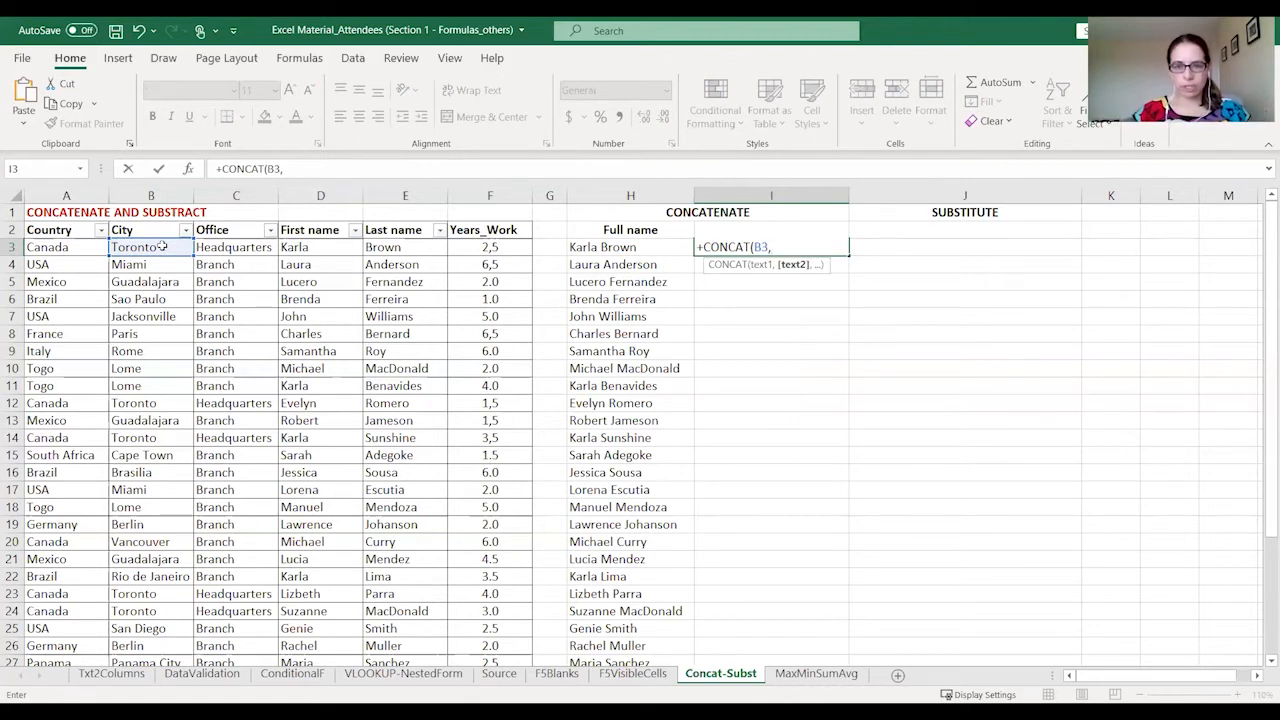
type("\",\"")
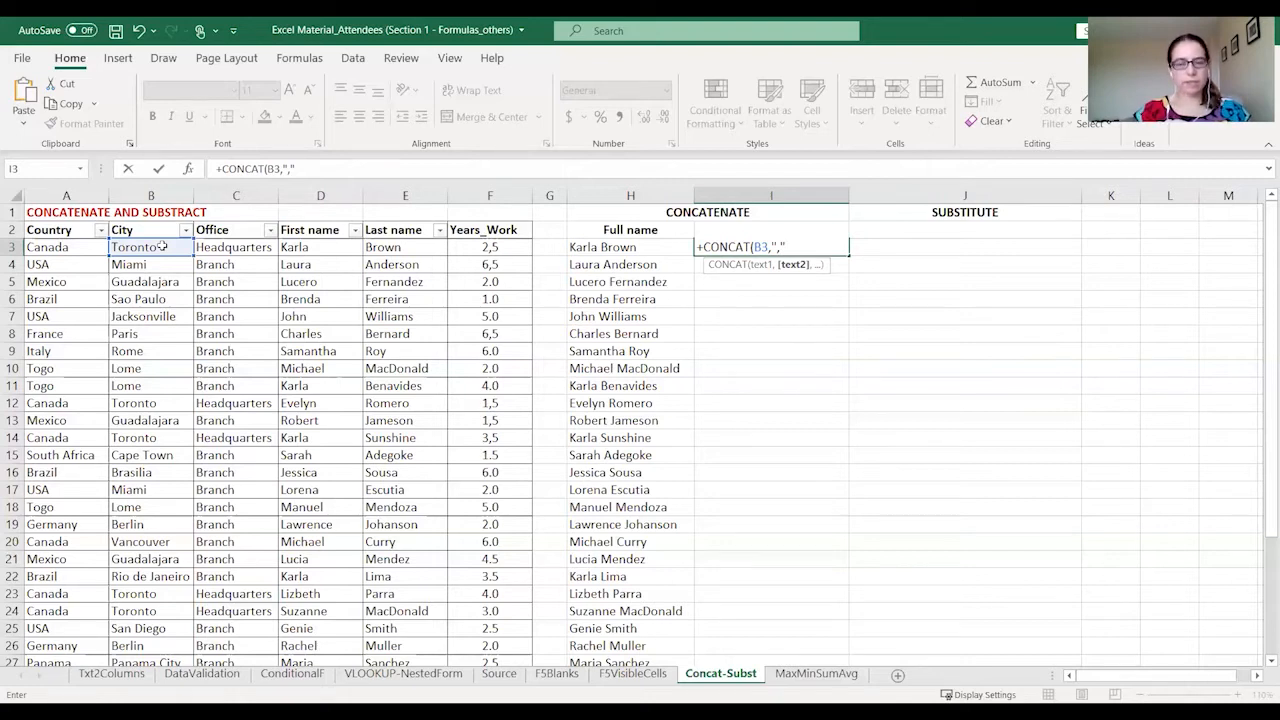
type(",")
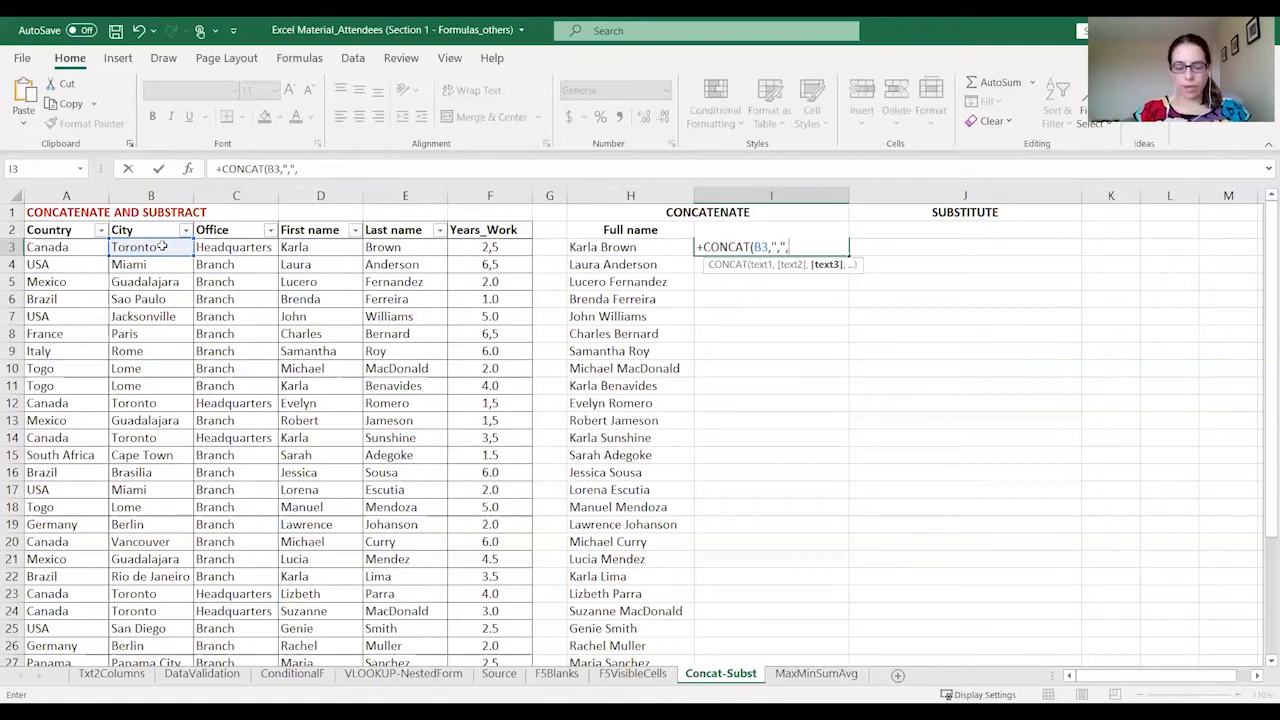
type("\",")
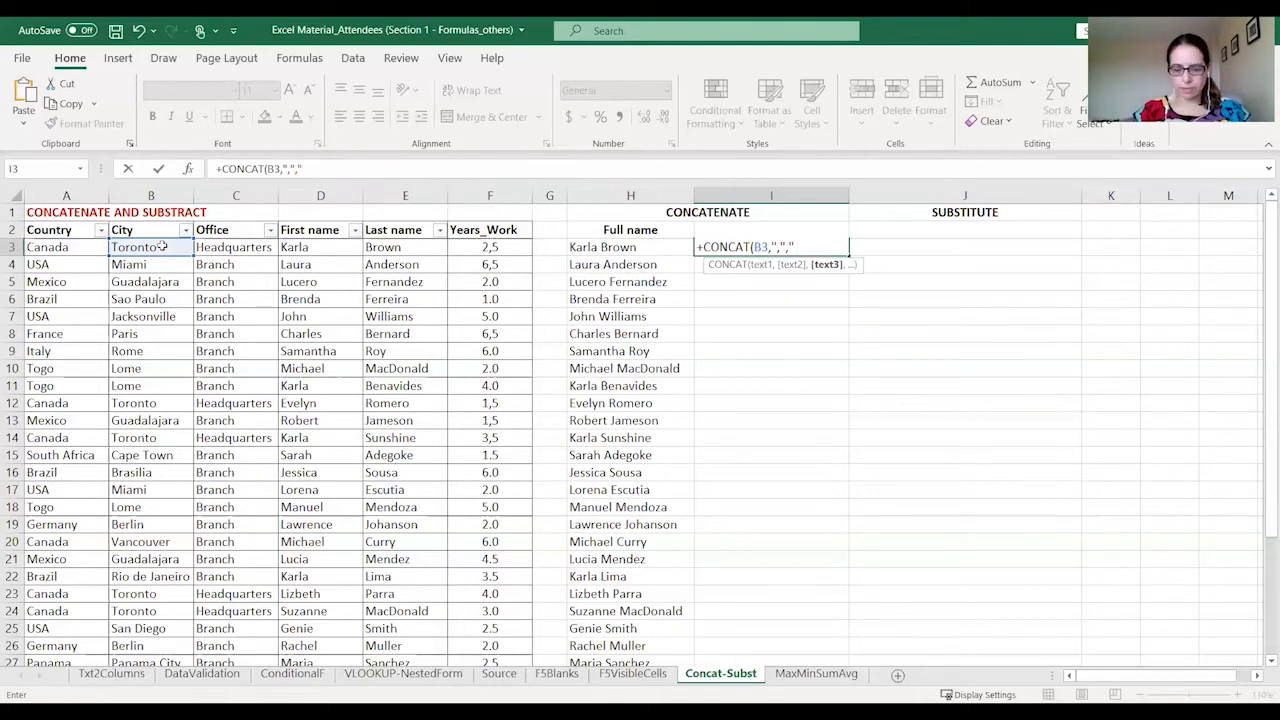
type("\"")
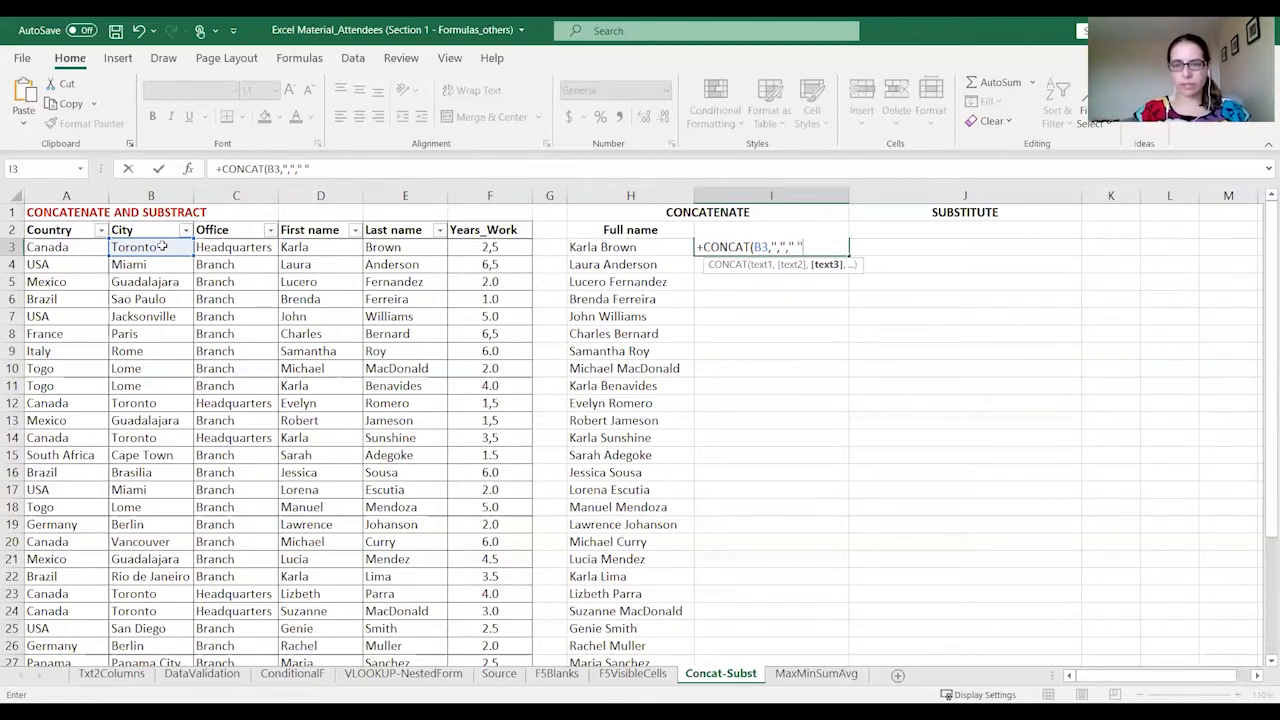
type(",")
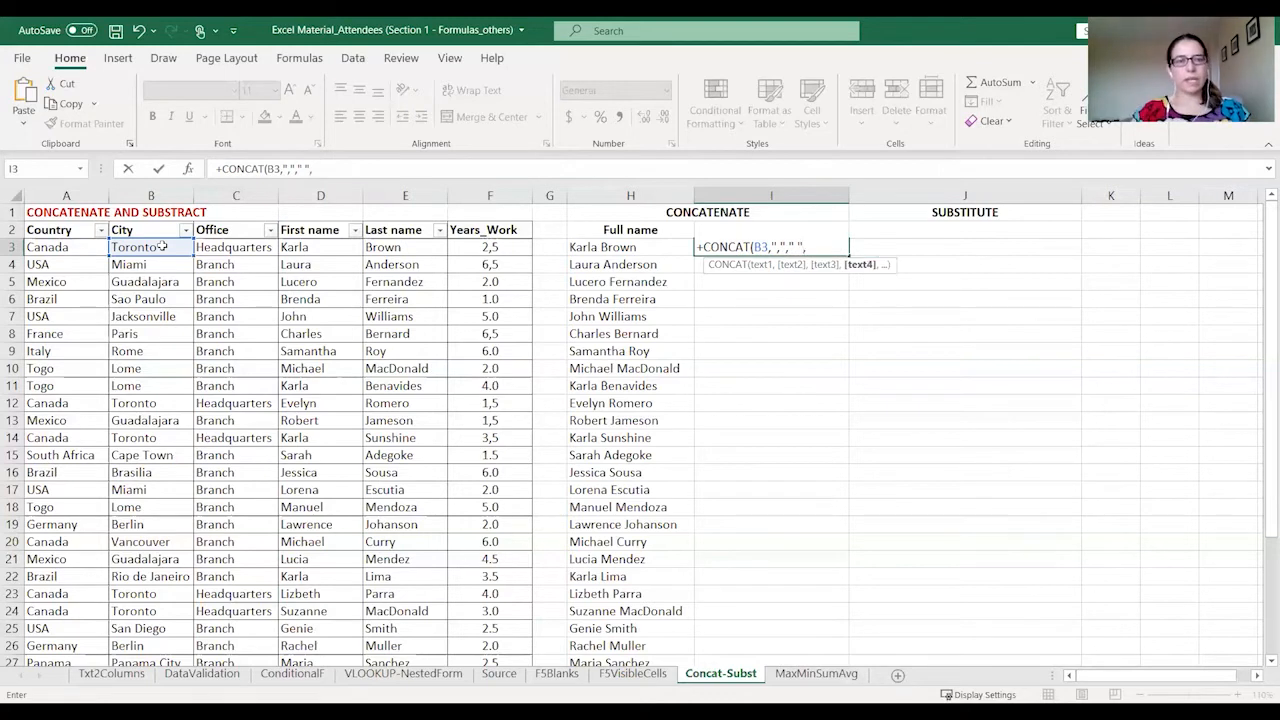
left_click(74, 247)
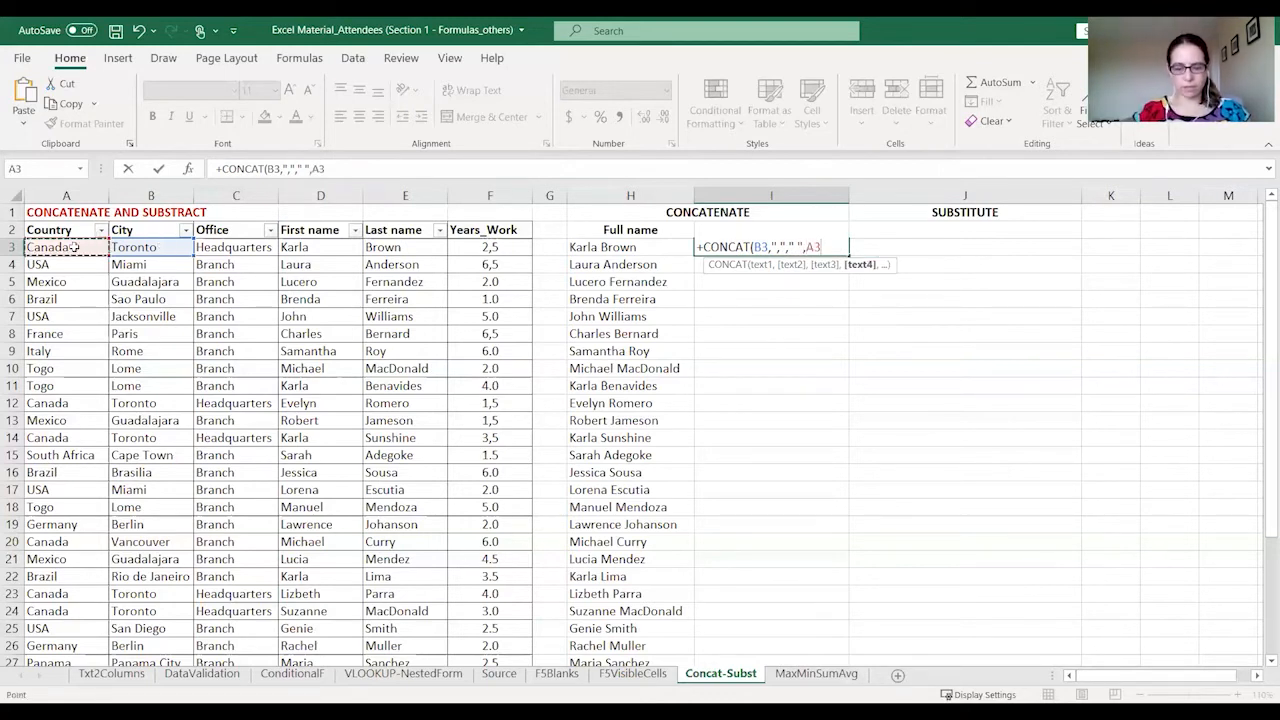
type(")")
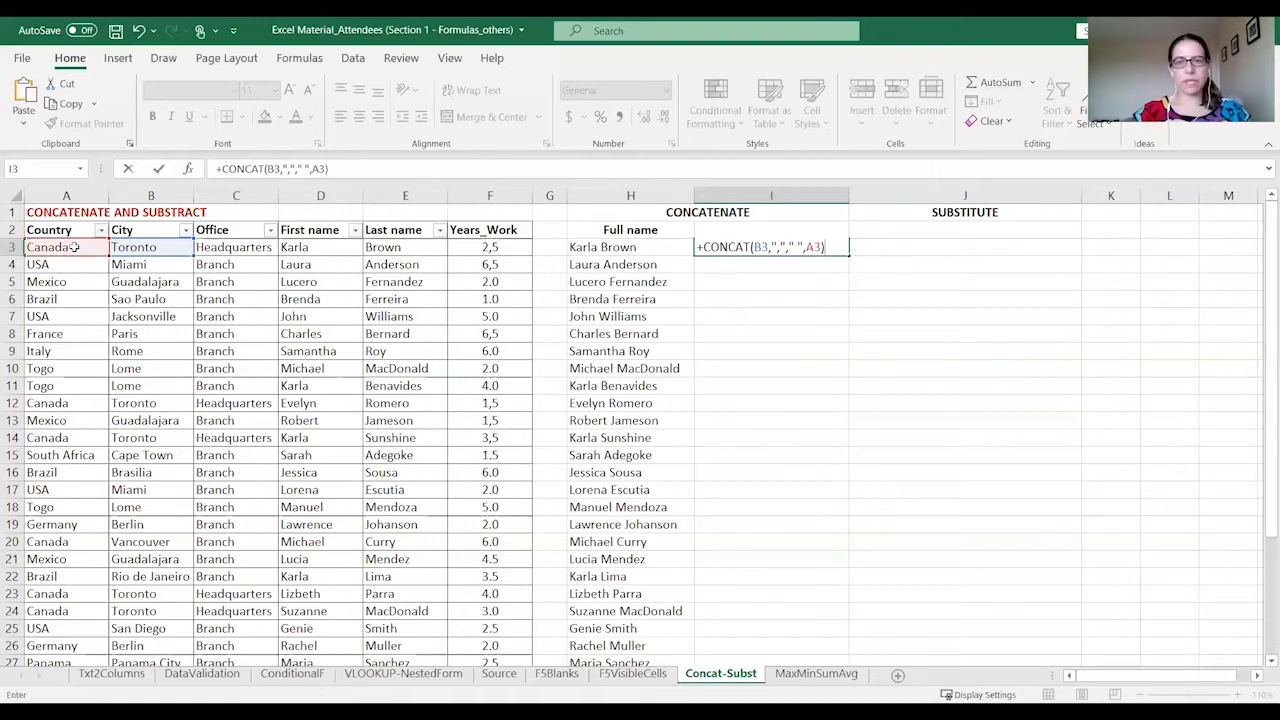
key("ctrl+Return")
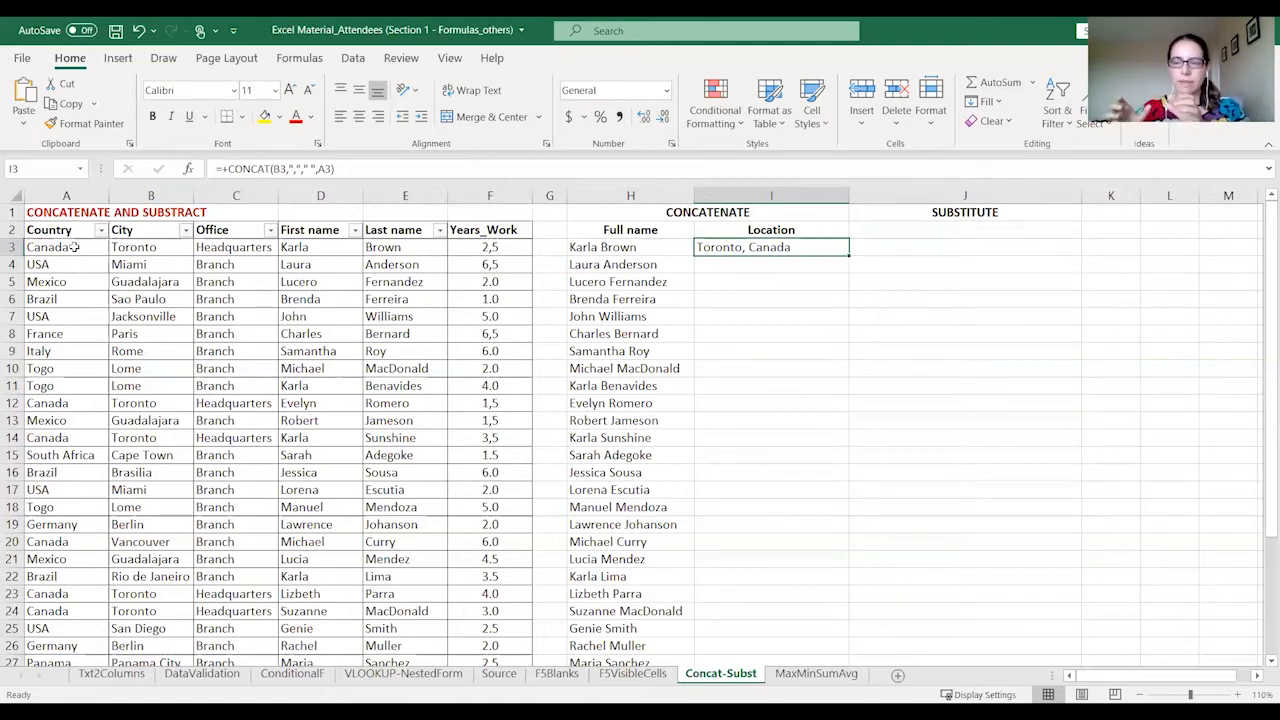
- Fill the Location formula from I3 down the column and check one of the copied formulas
double_click(850, 256)
left_click(772, 330)
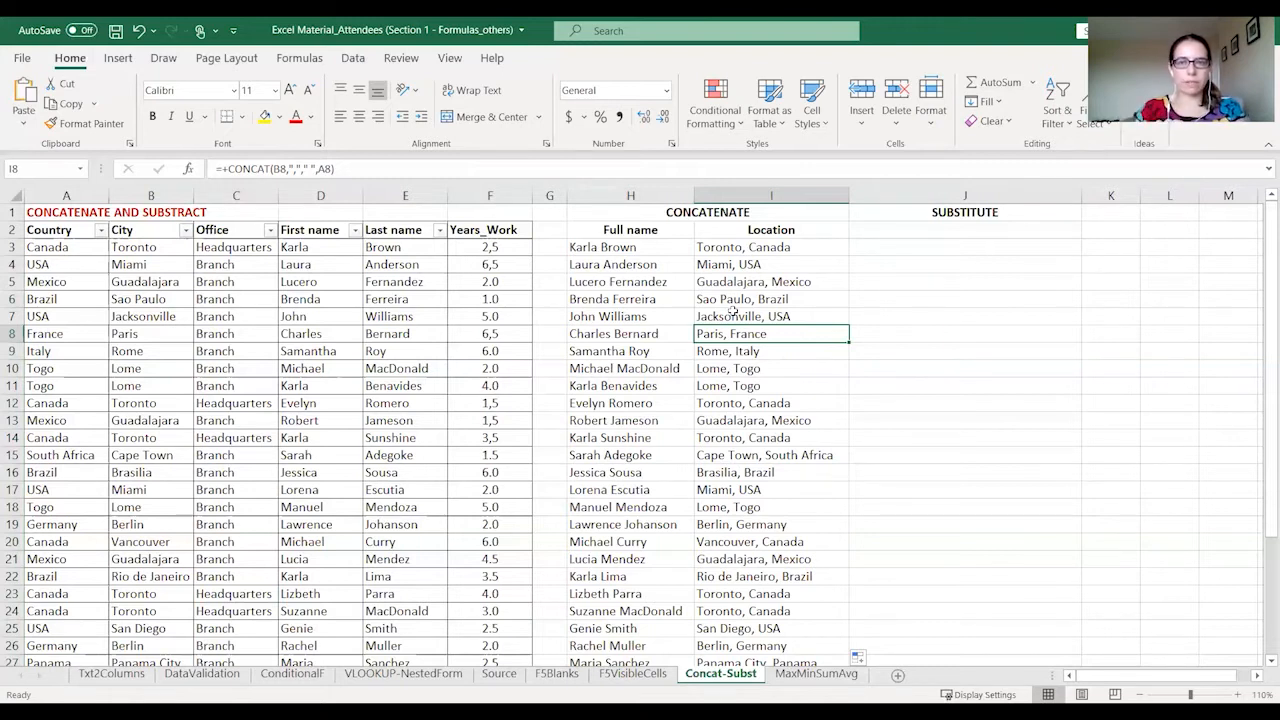
left_click(901, 249)
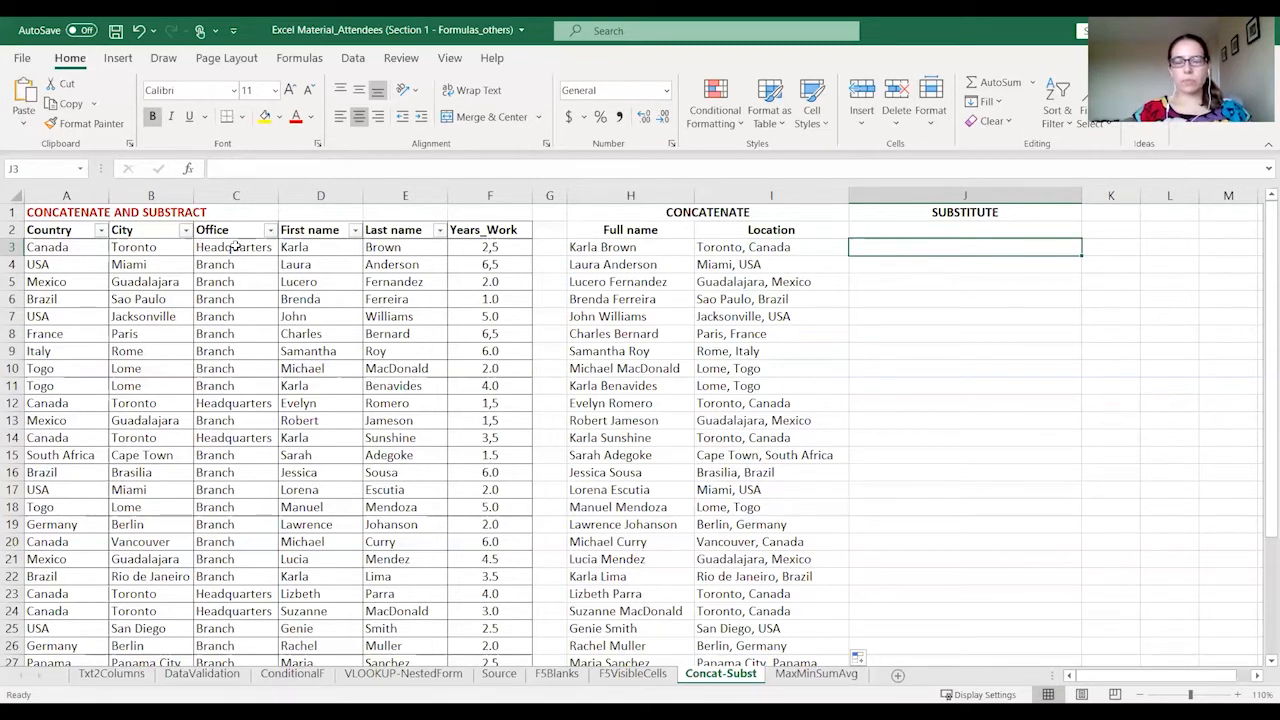
- Enter +SUBSTITUTE(C3,"Headquarters","HQ") in J3 to abbreviate the office name, and review the formula's reference
type("+")
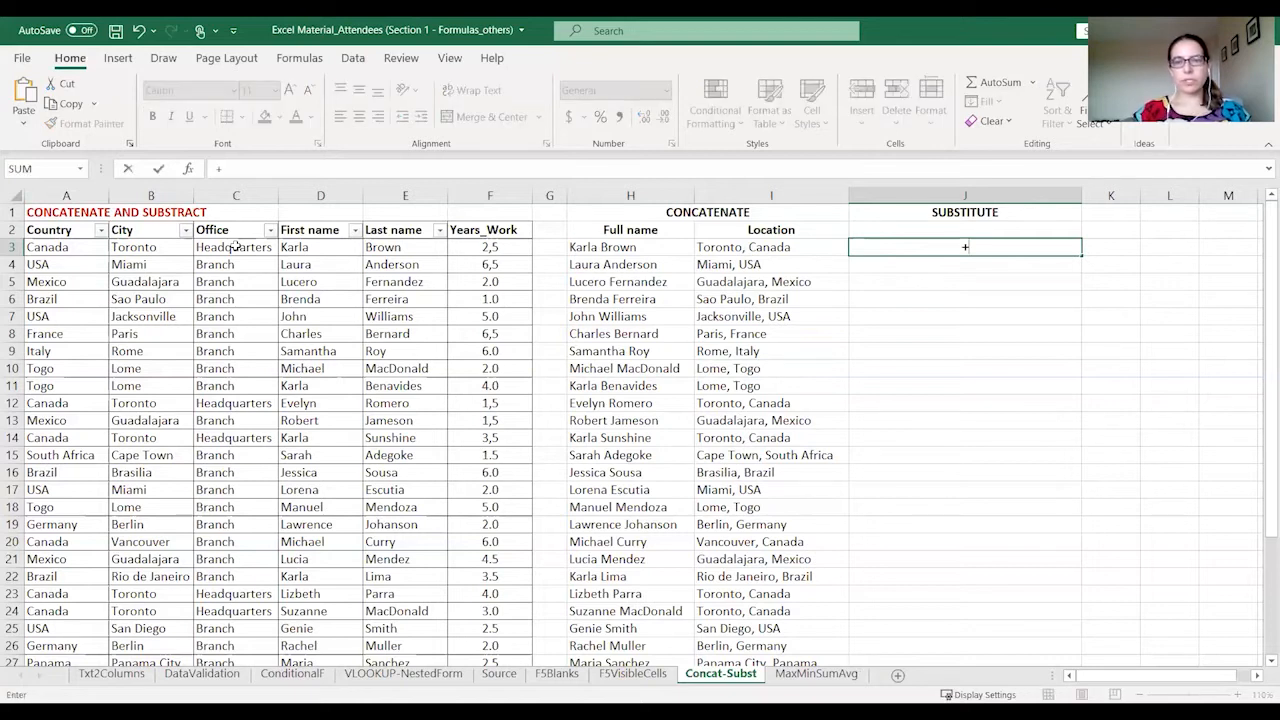
type("SUBSTITUTE(")
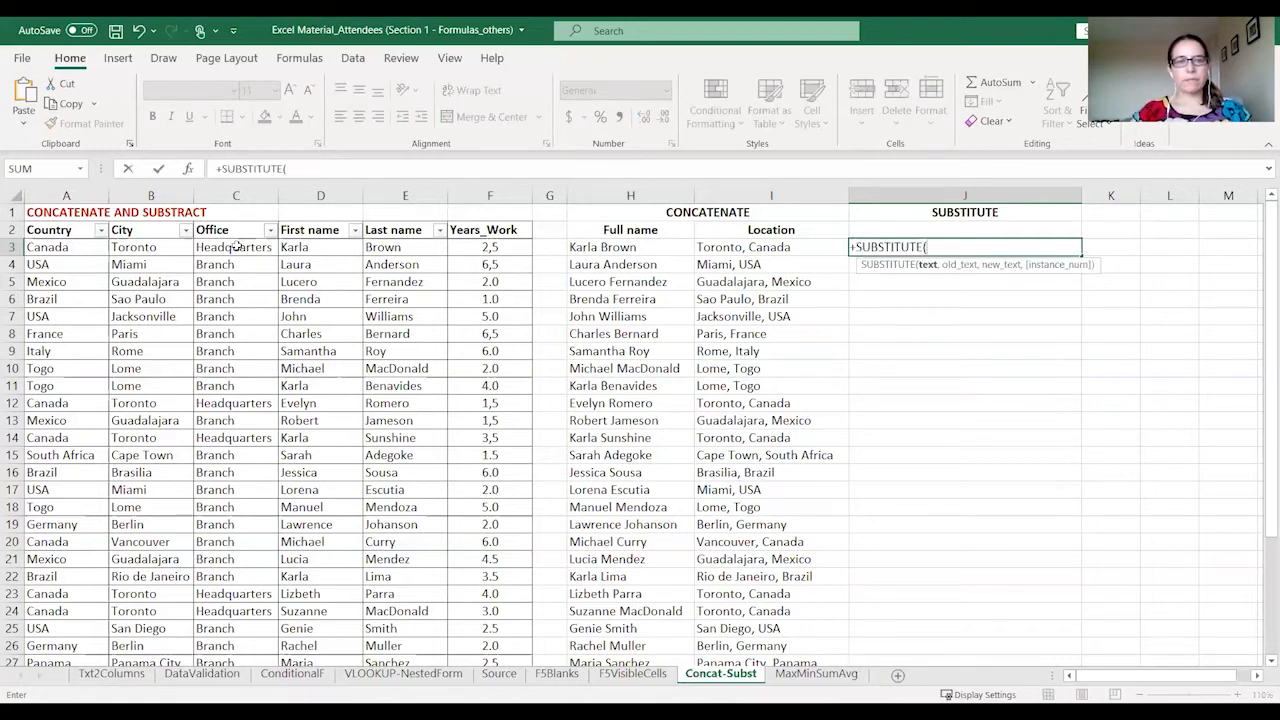
left_click(236, 247)
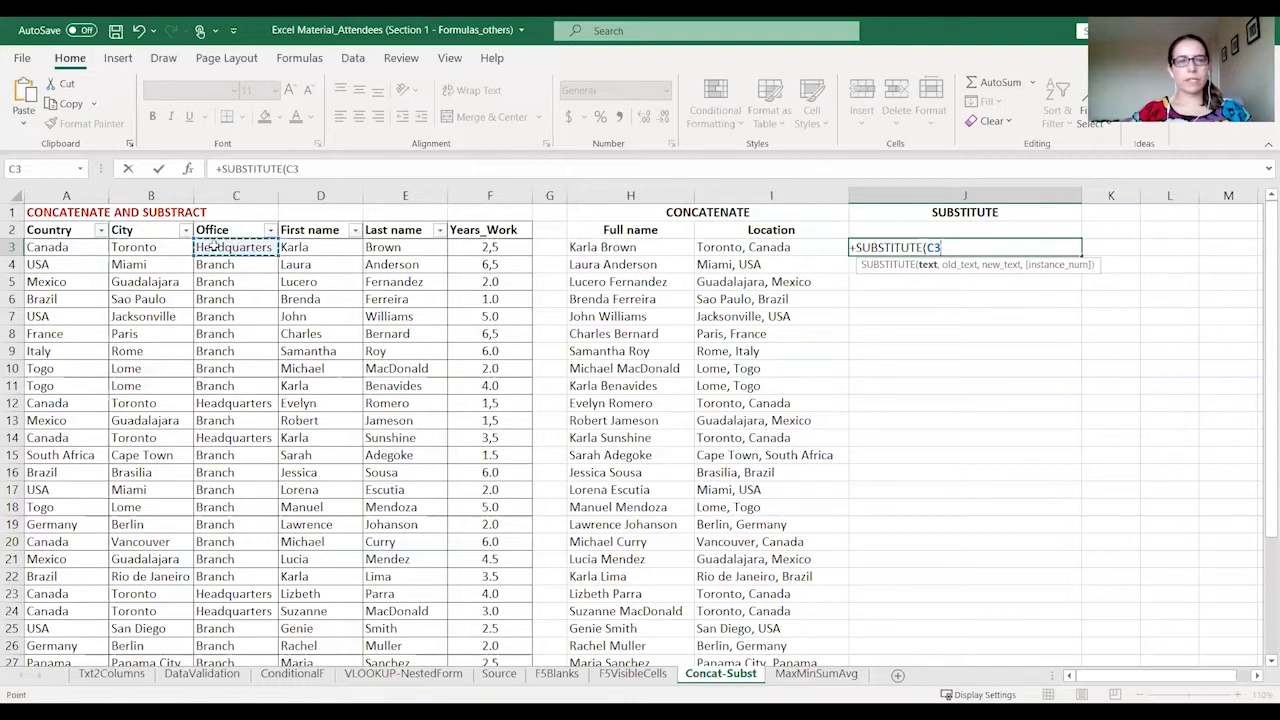
type(",\"hEAD")
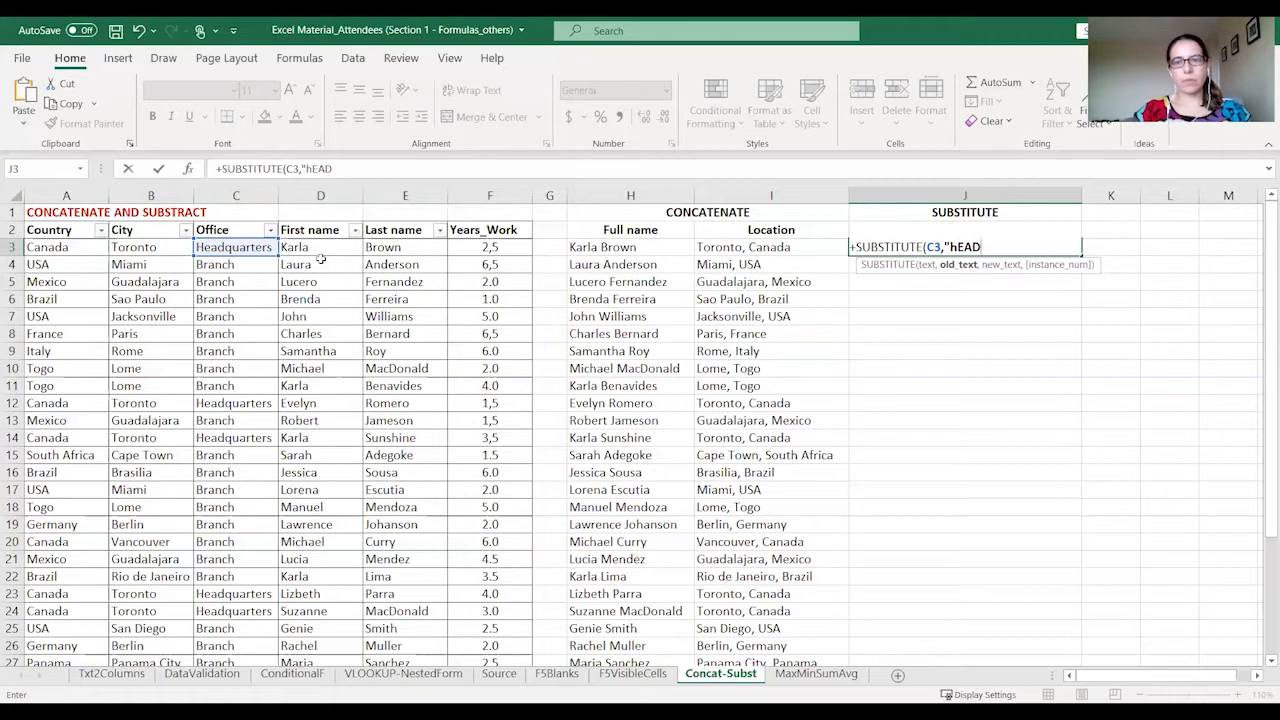
type("QUARTERS\"")
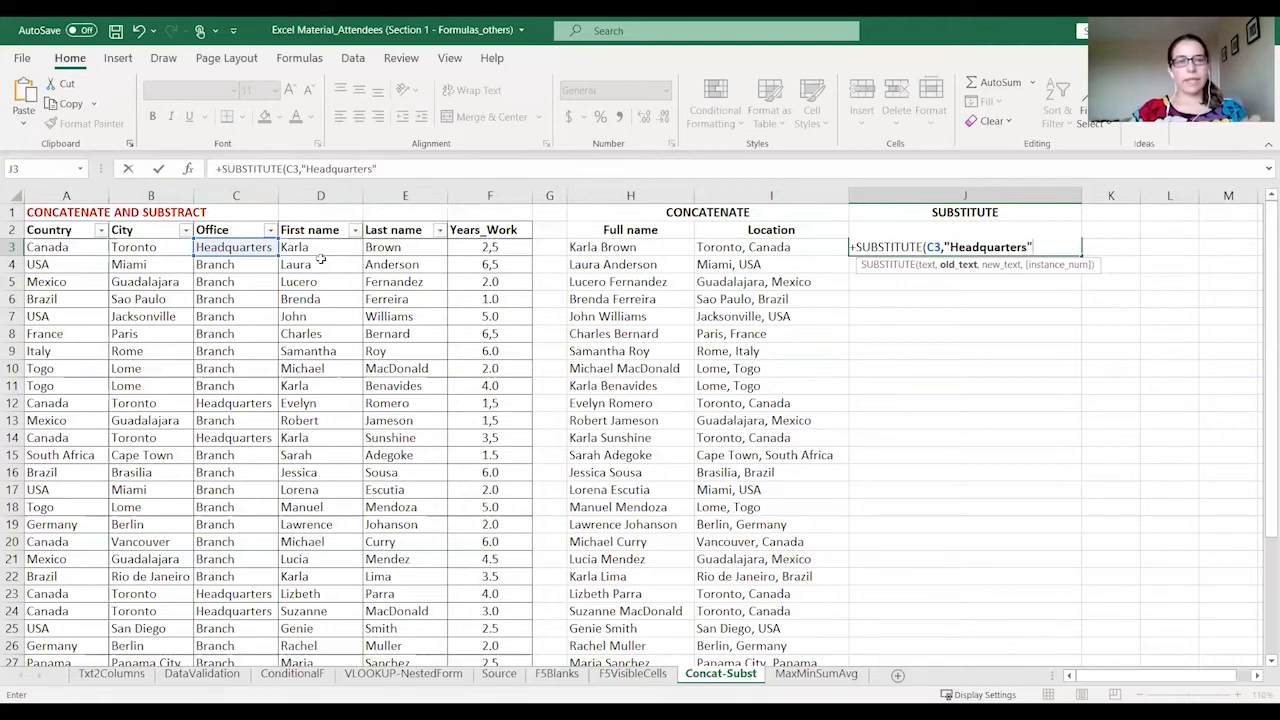
type(",\"HQ\")")
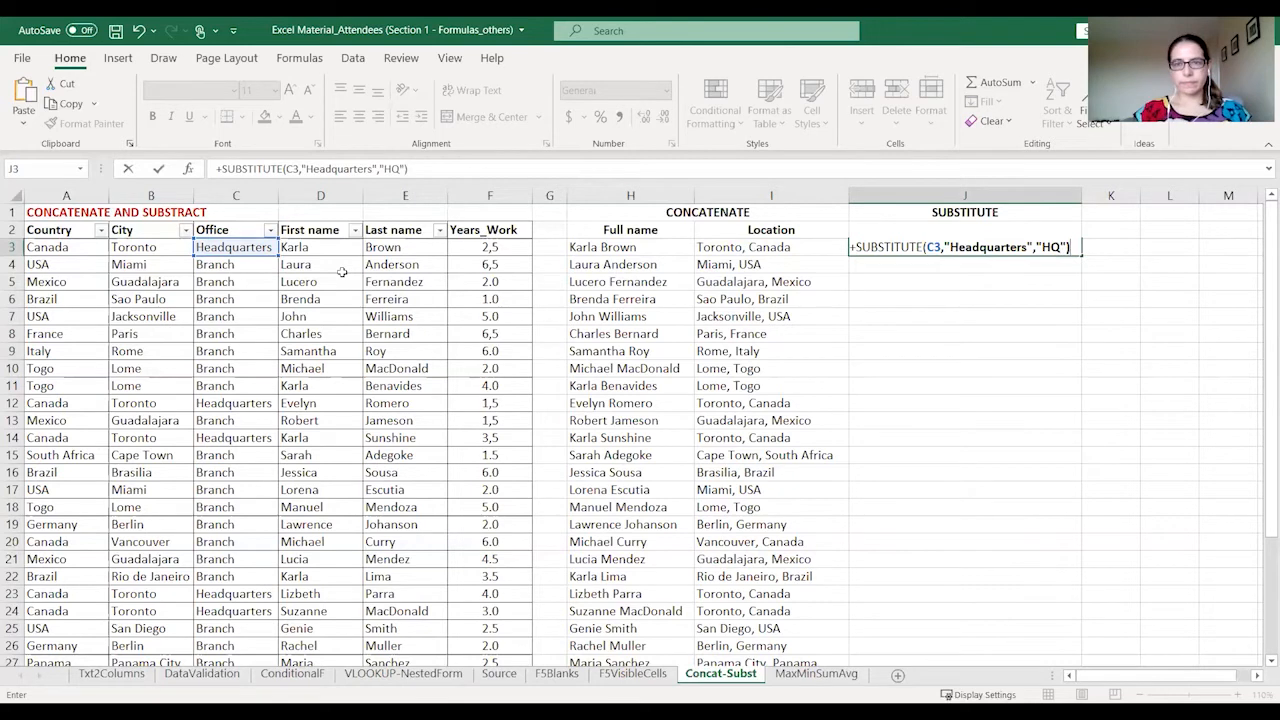
key("Return")
key("Up")
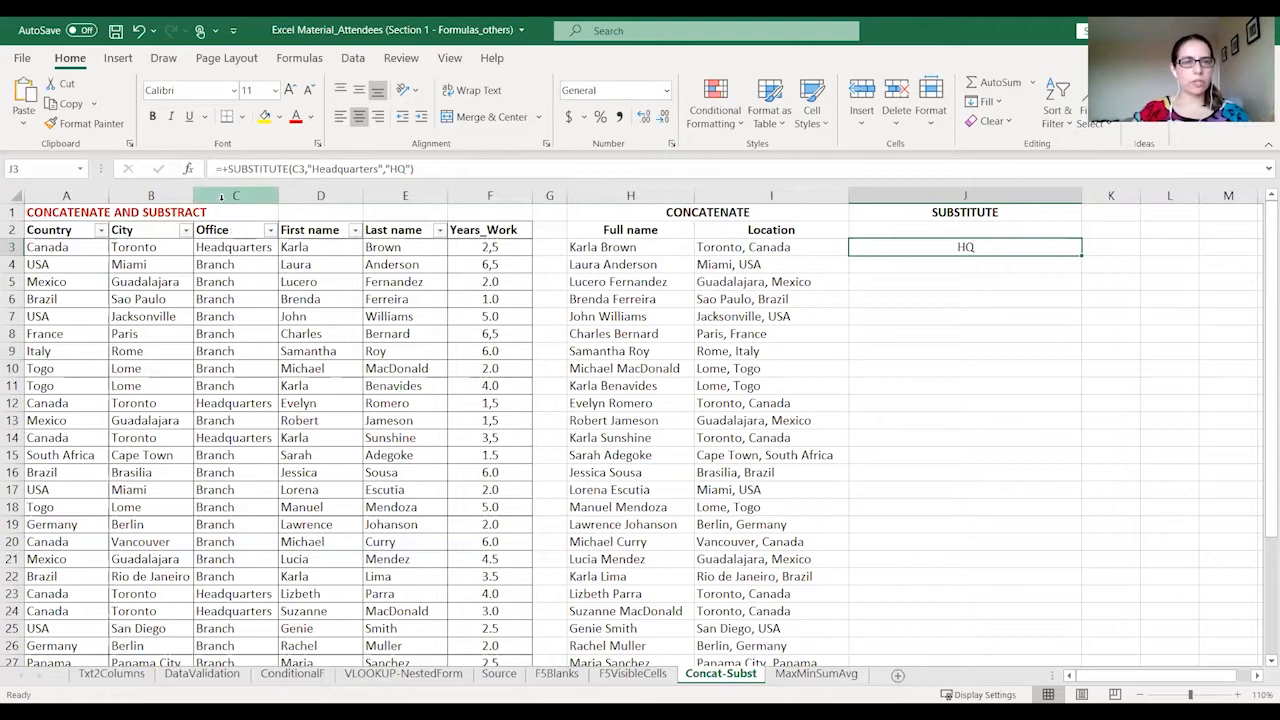
double_click(932, 243)
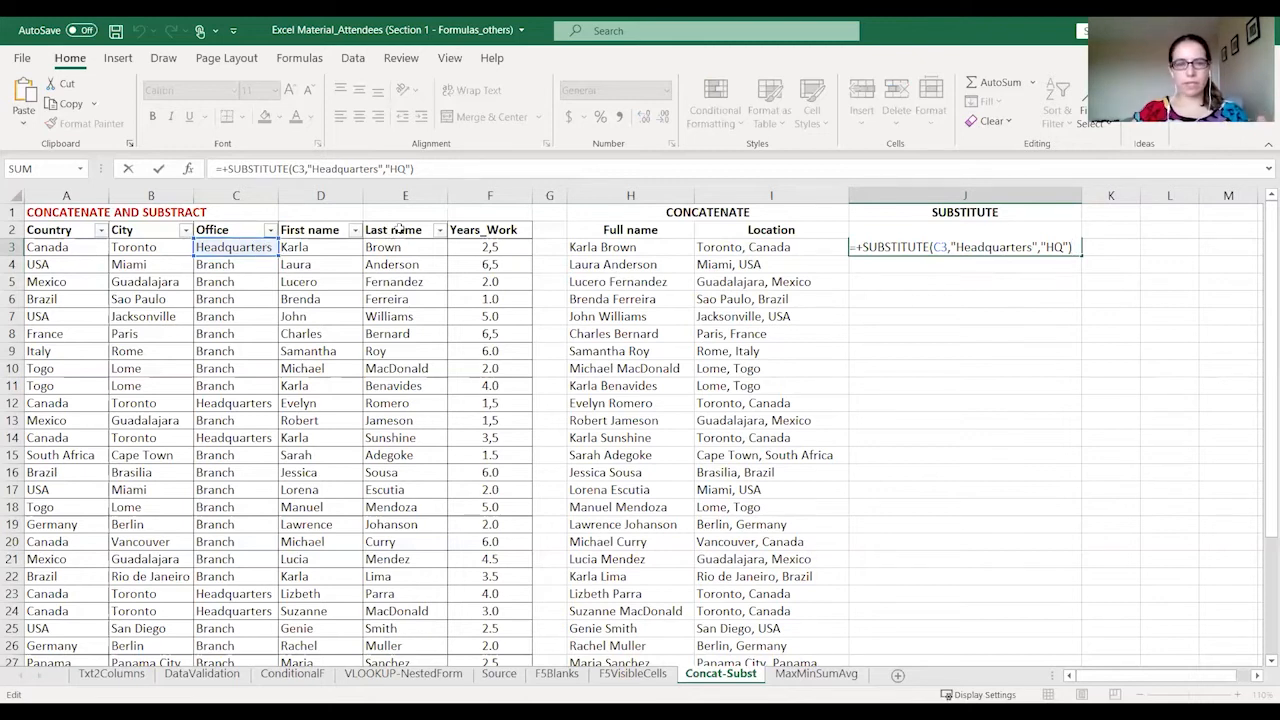
key("Return")
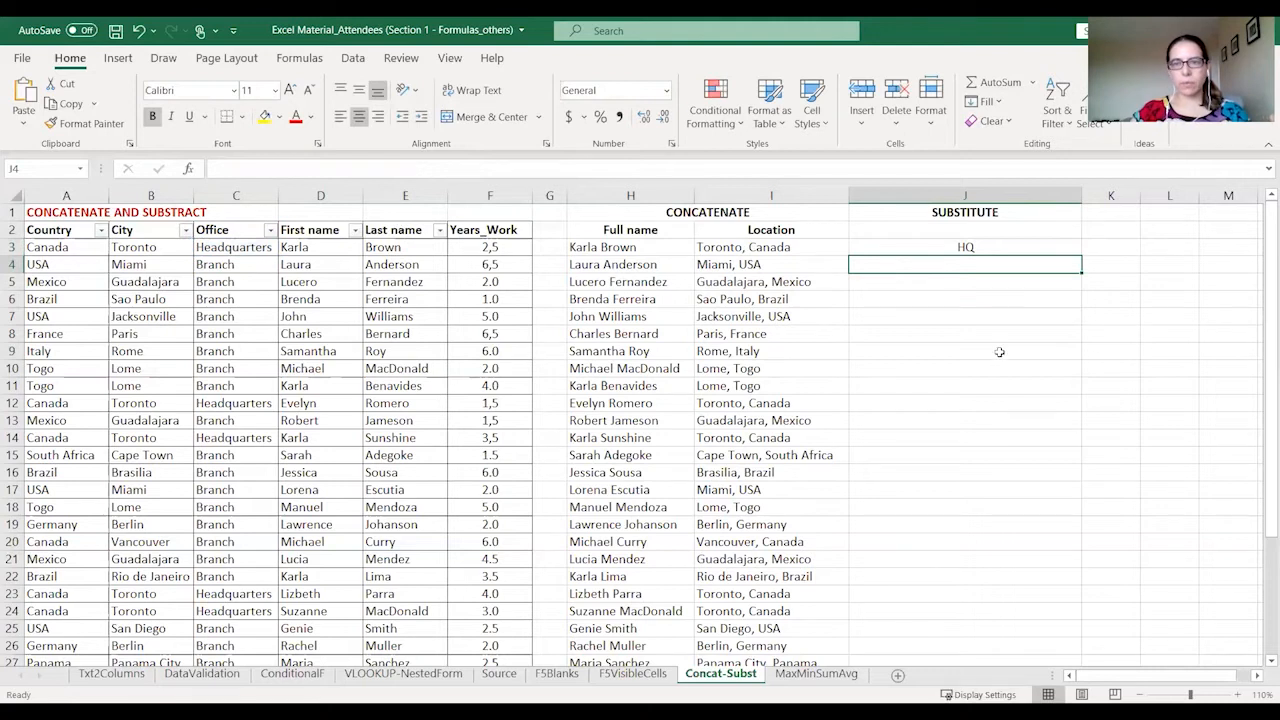
- Fill the Headquarters-to-HQ formula from J3 down to the end of the table and check the copied formula in J4
left_click(1017, 245)
double_click(1081, 255)
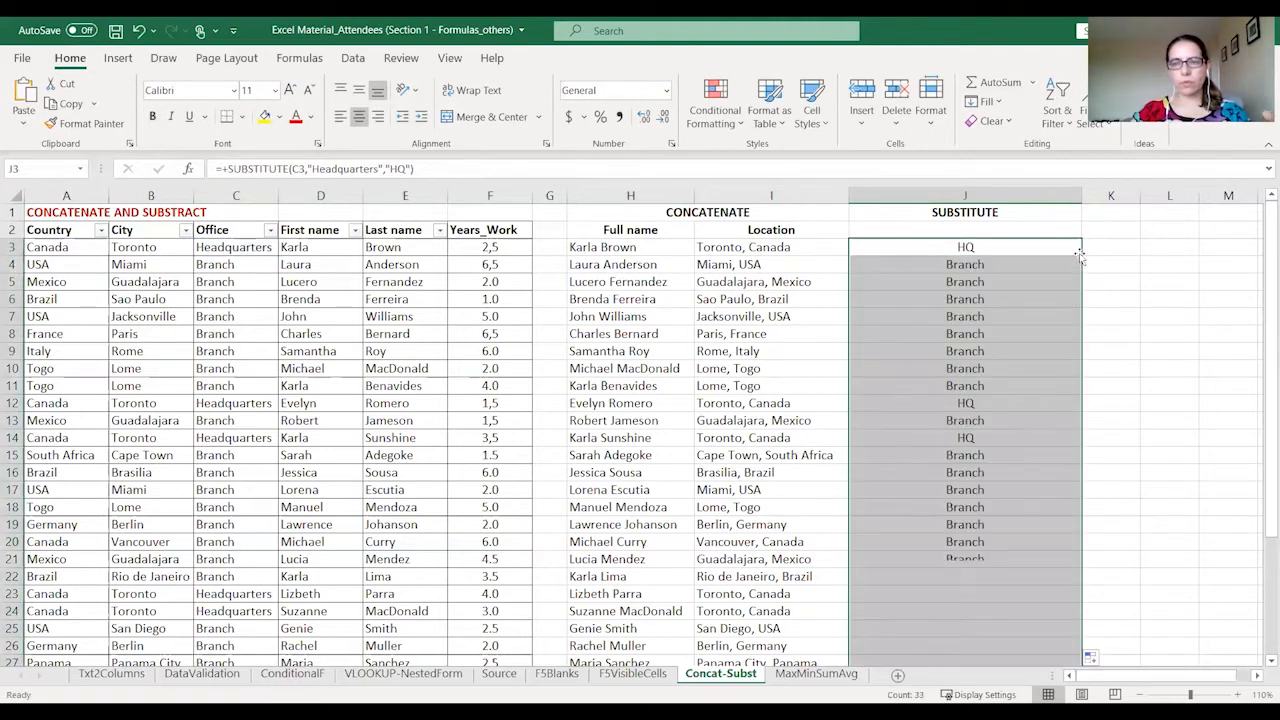
left_click(962, 266)
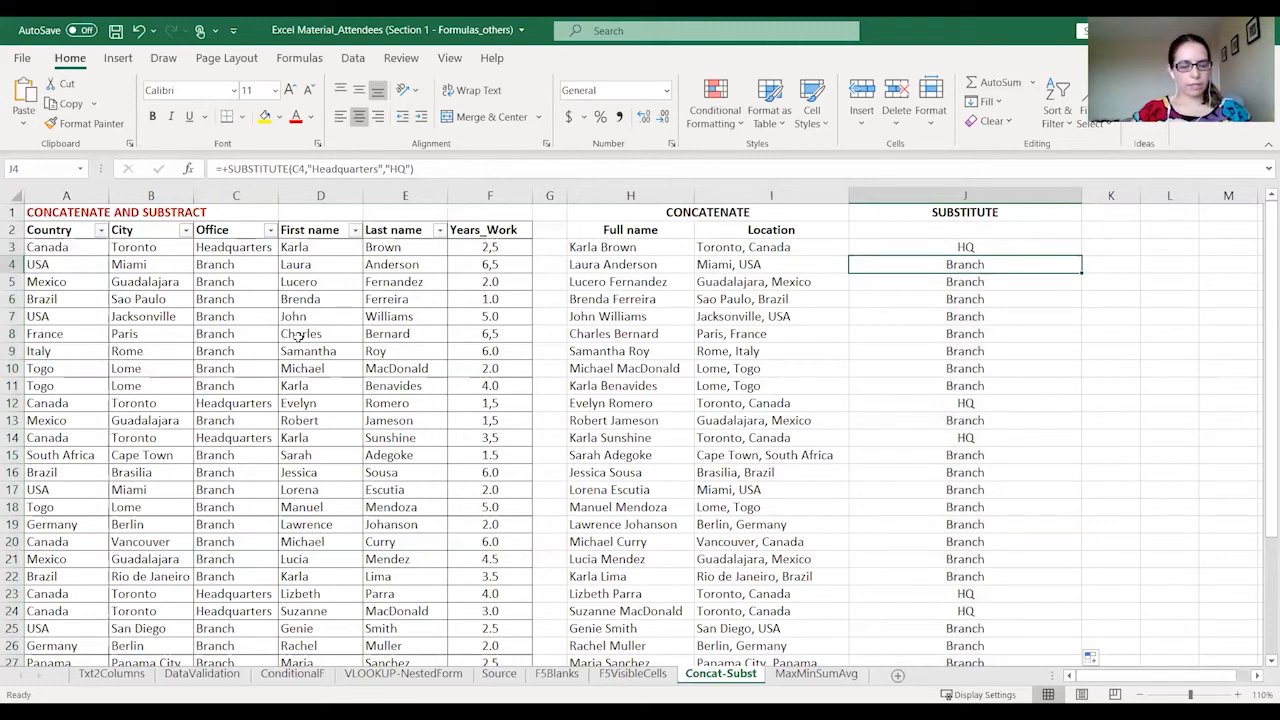
key("F2")
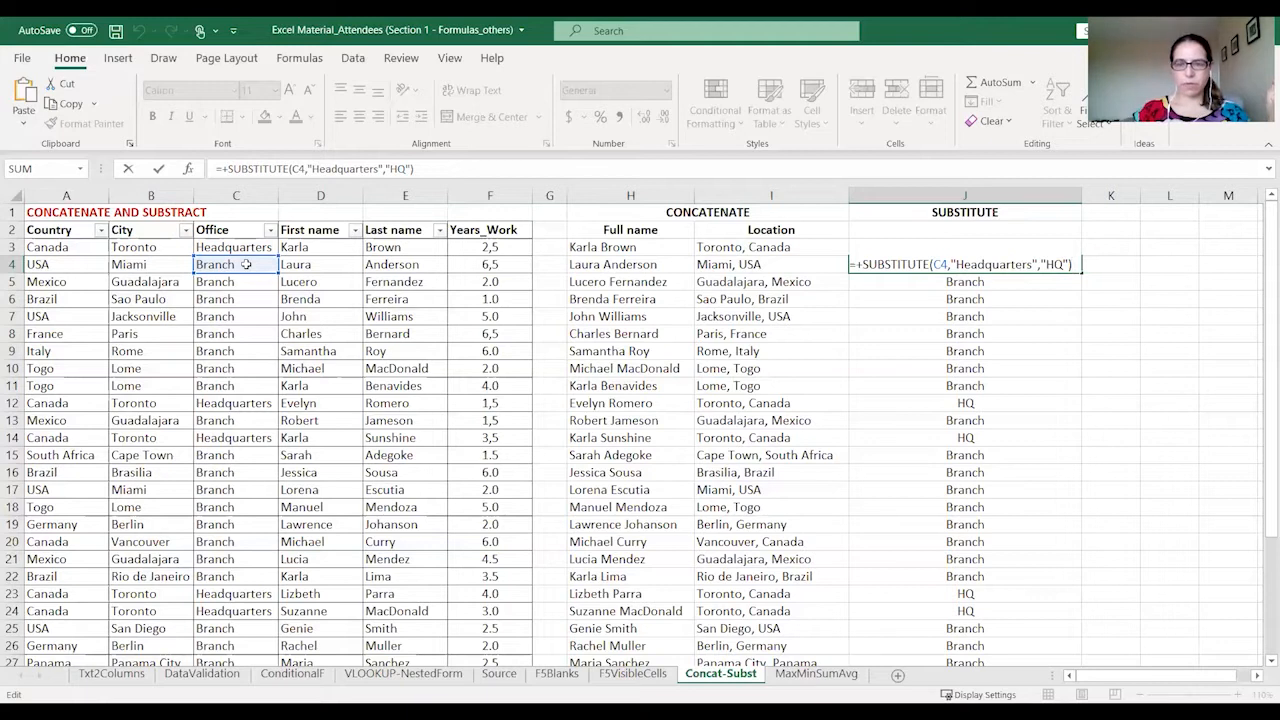
key("ctrl+Return")
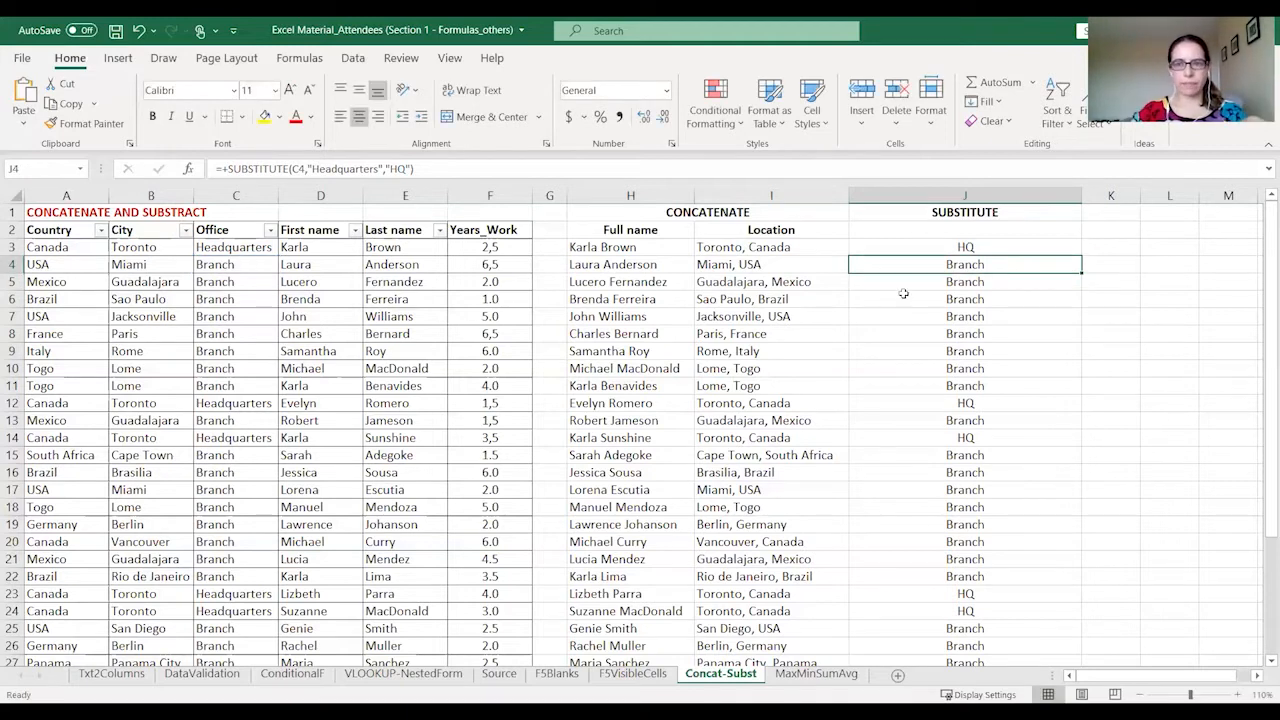
- Replace the formula in J3 with +SUBSTITUTE(C3,"Head","H") to swap only part of the office text, and review it
left_click(973, 247)
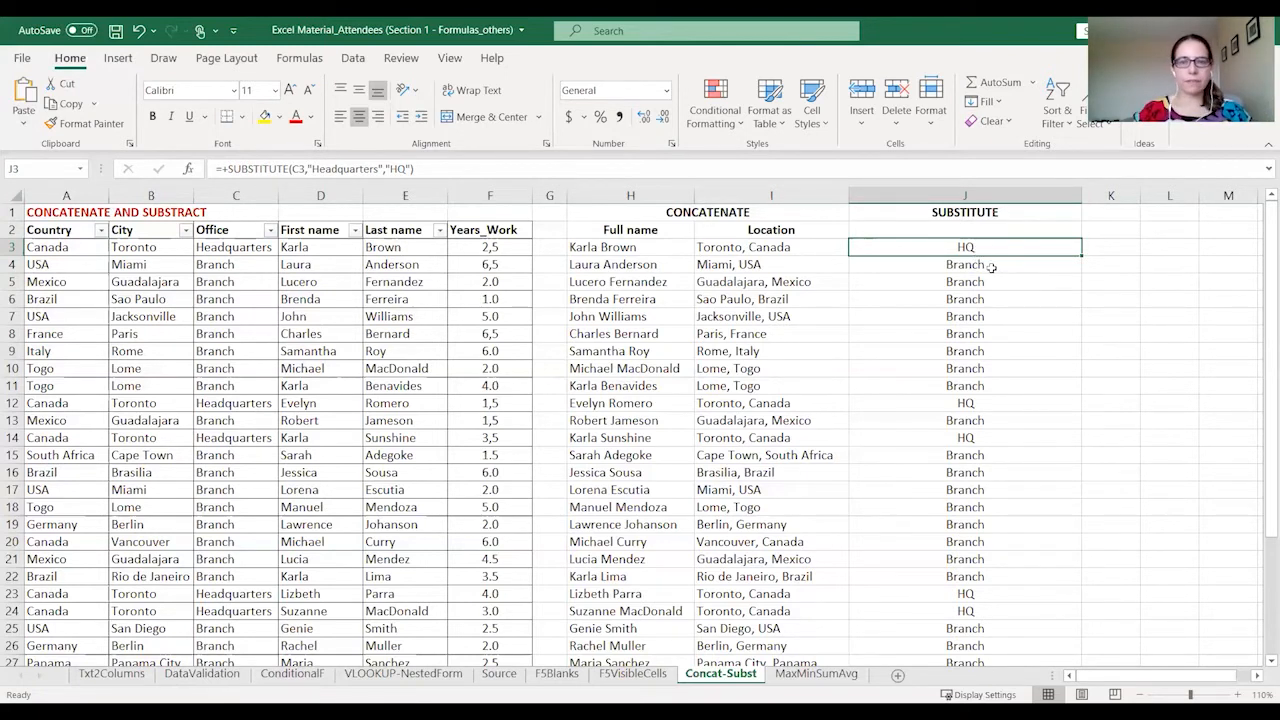
type("+")
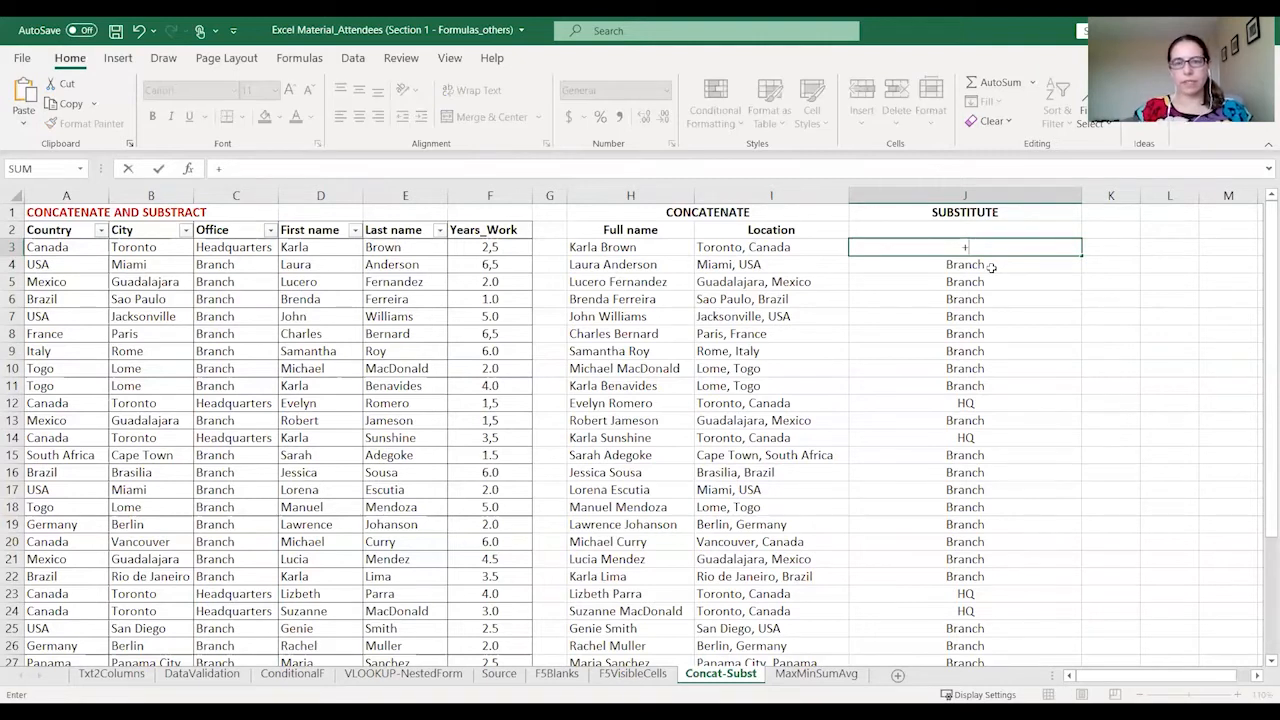
type("SUBSTITUTE(")
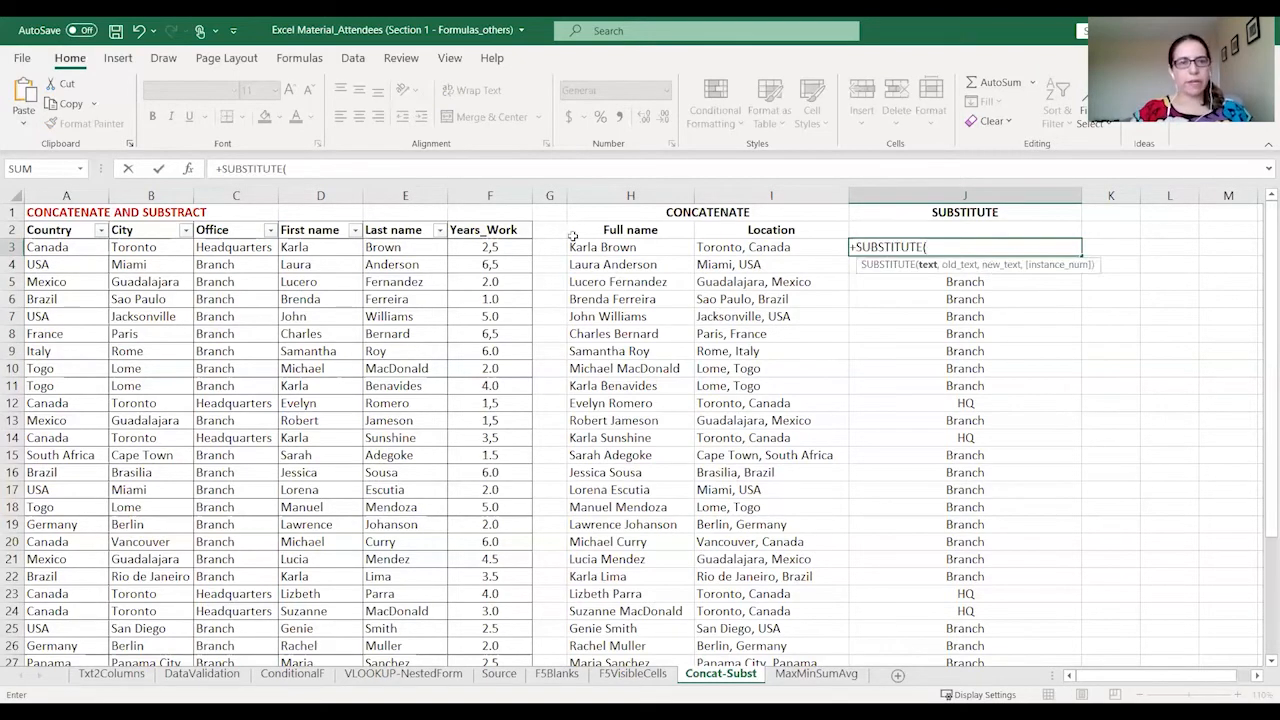
left_click(230, 247)
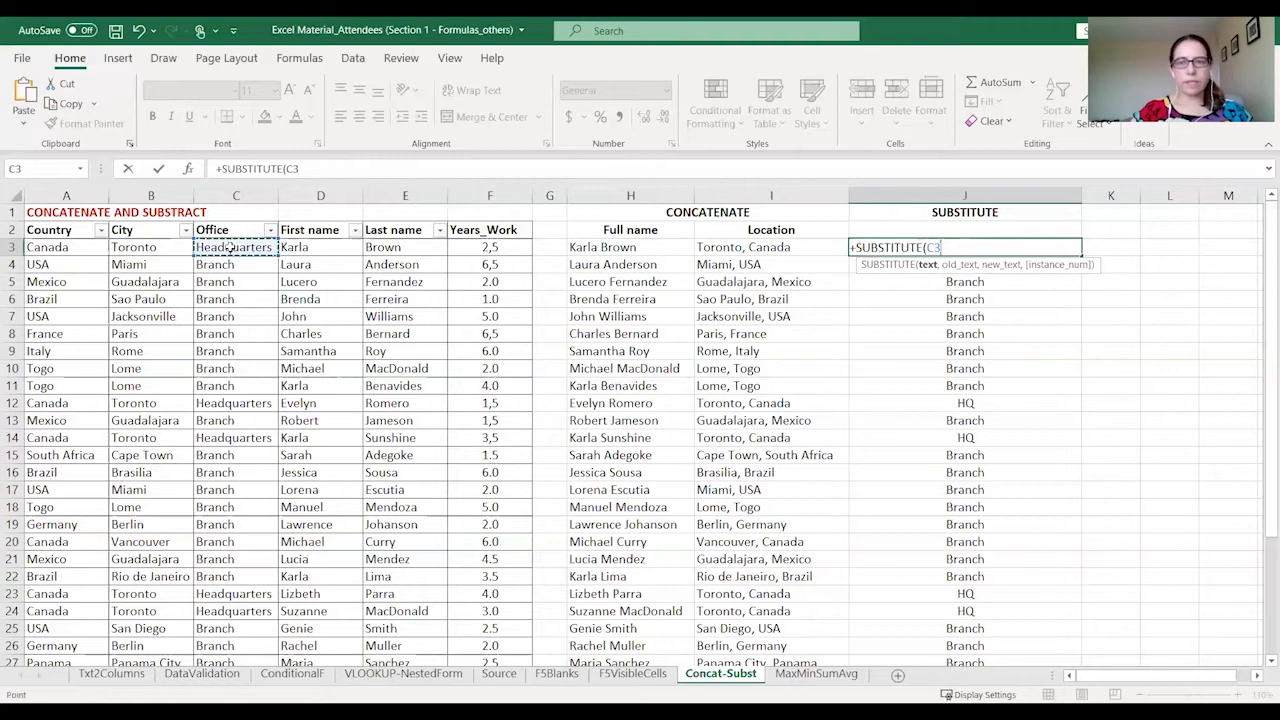
type(",\"")
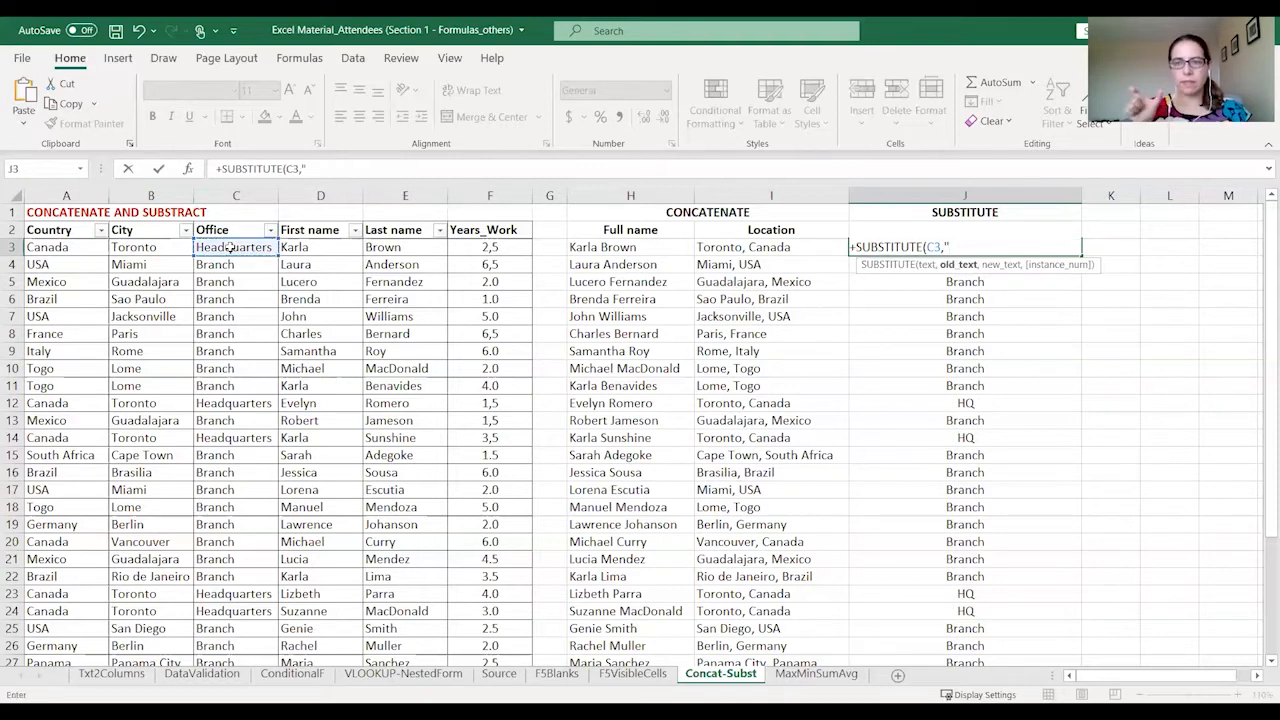
type("Head")
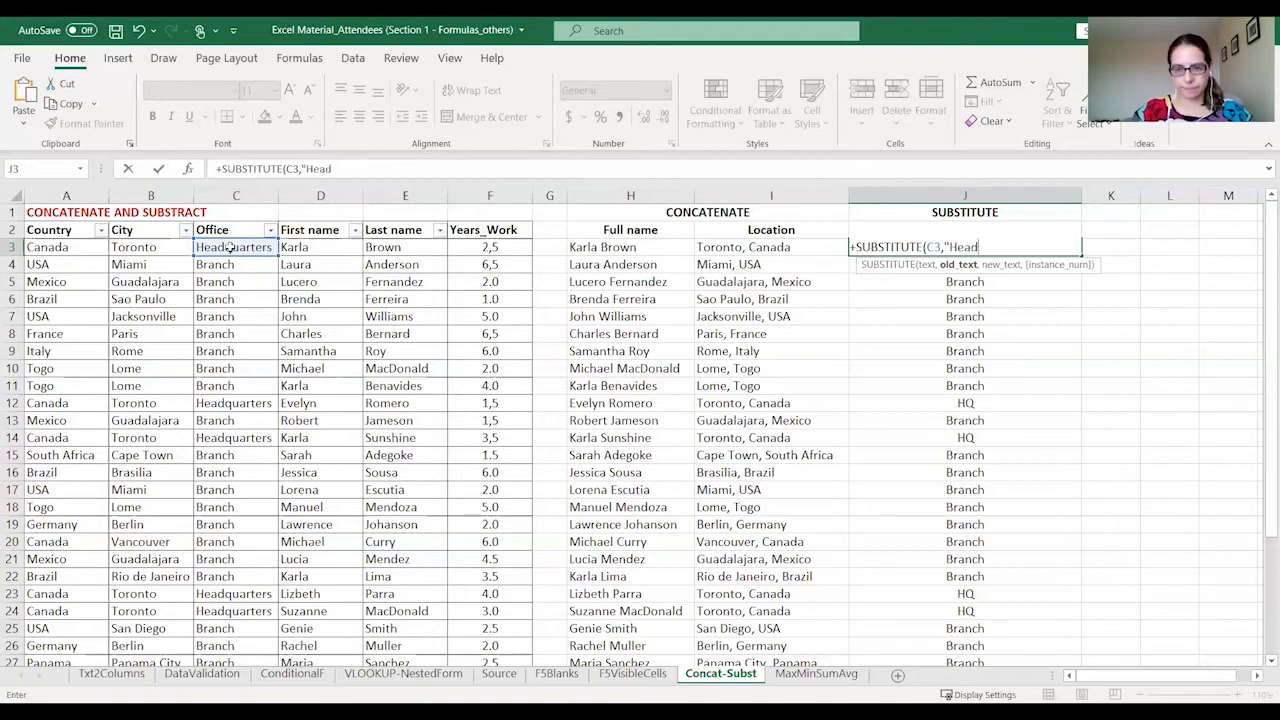
type("\",\"H\"")
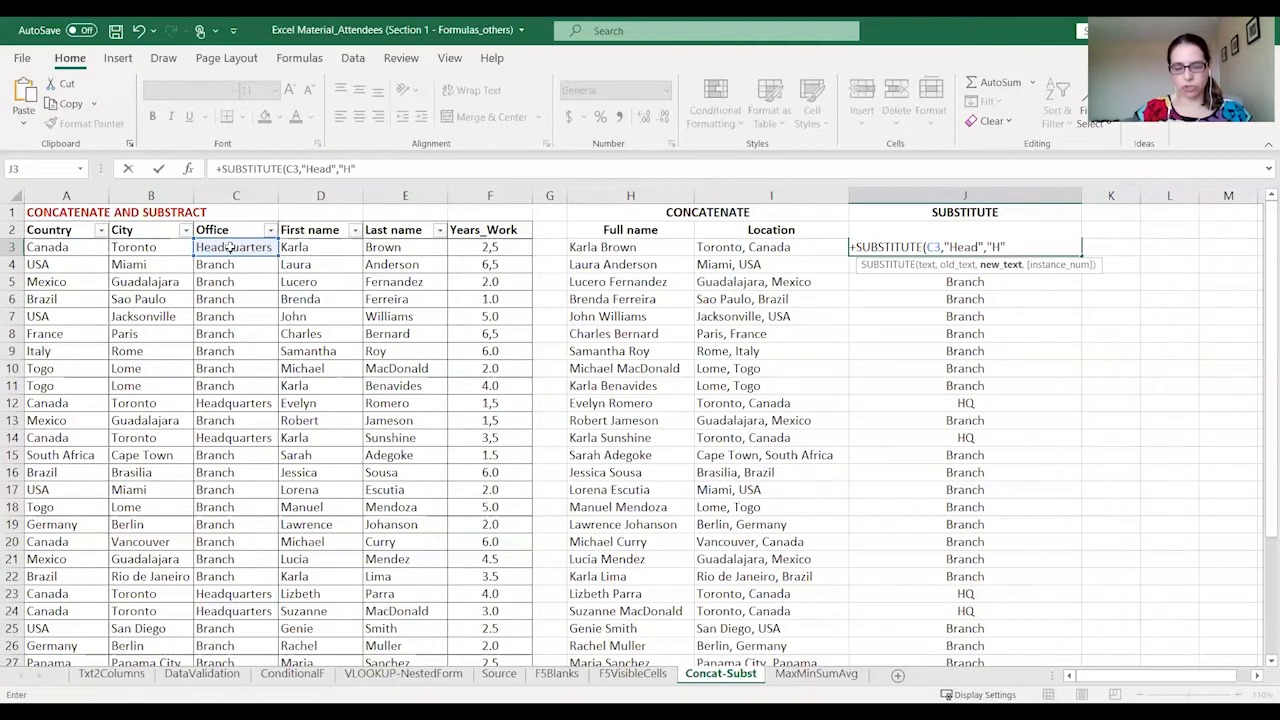
type(")")
key("ctrl+Return")
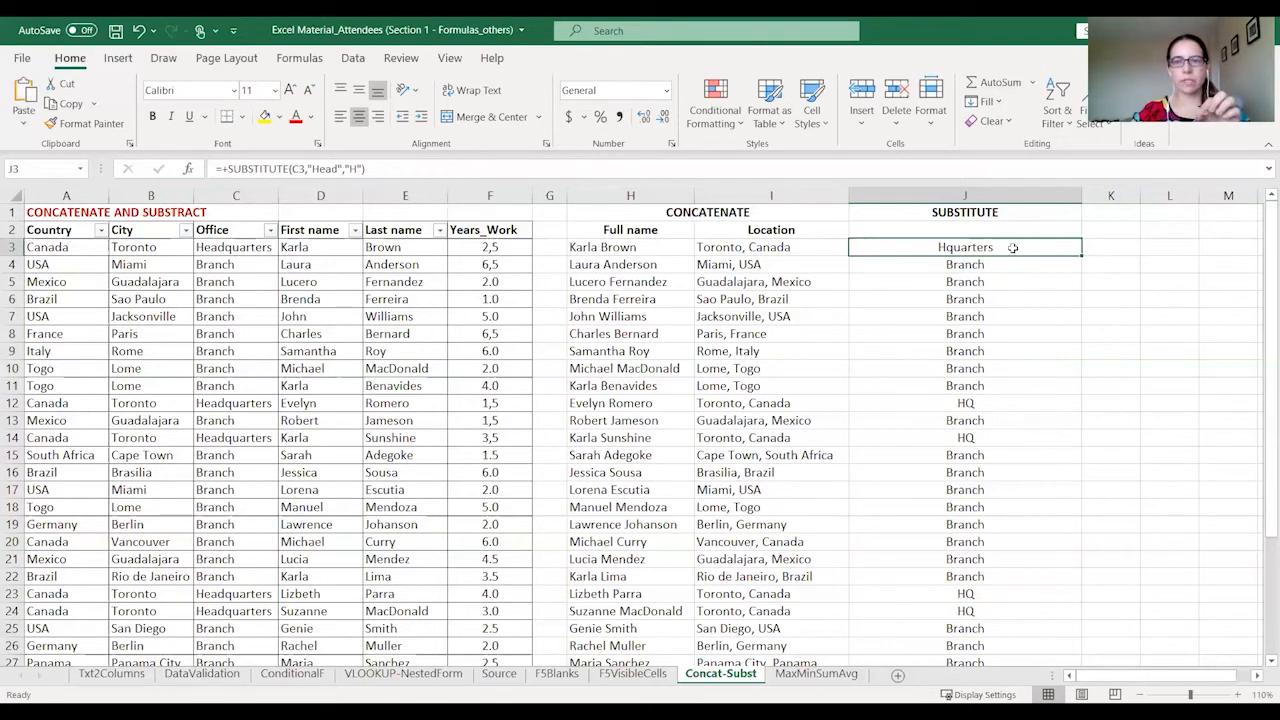
double_click(958, 248)
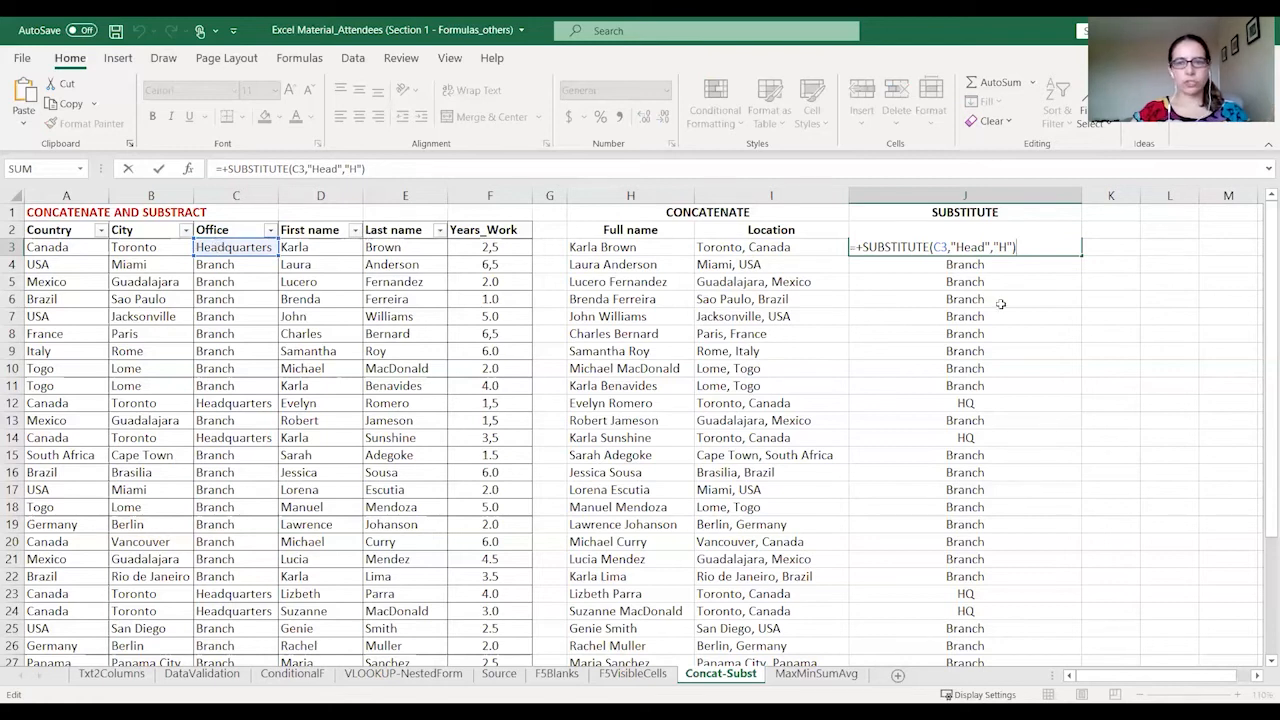
key("ctrl+Return")
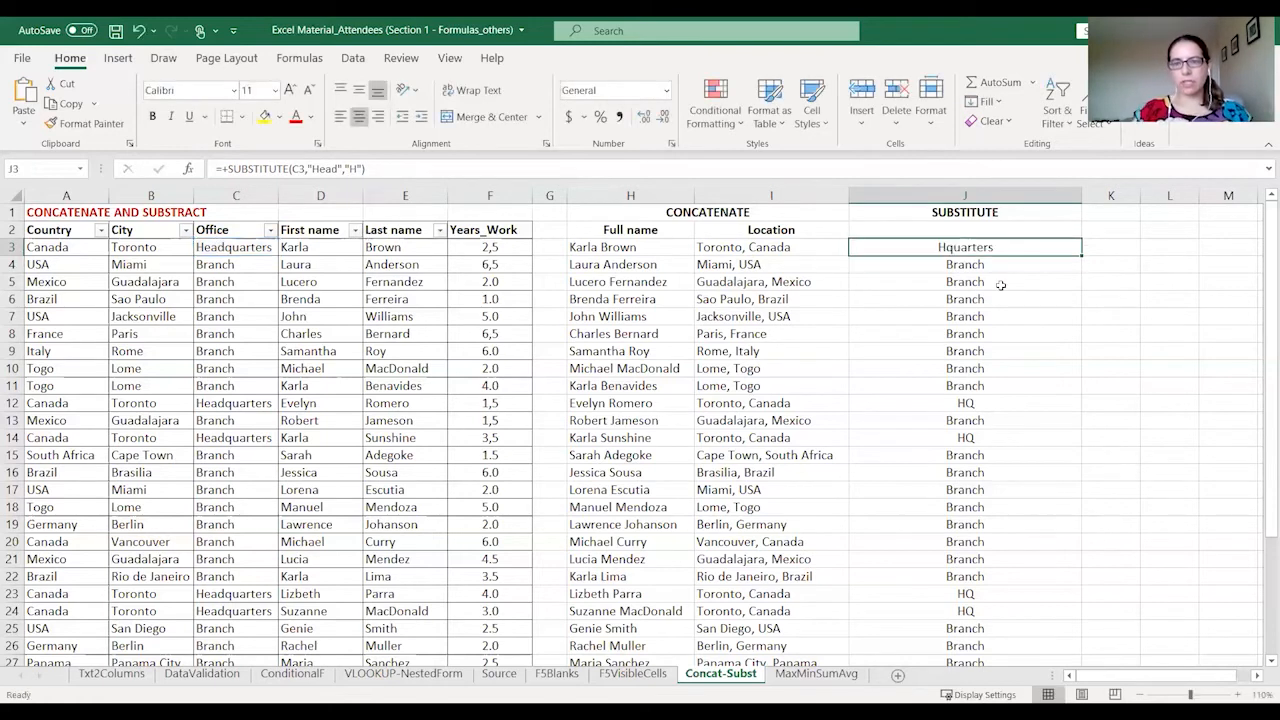
- Fill the Head-to-H formula from J3 down the column and check several of the copied Headquarters rows
double_click(1084, 256)
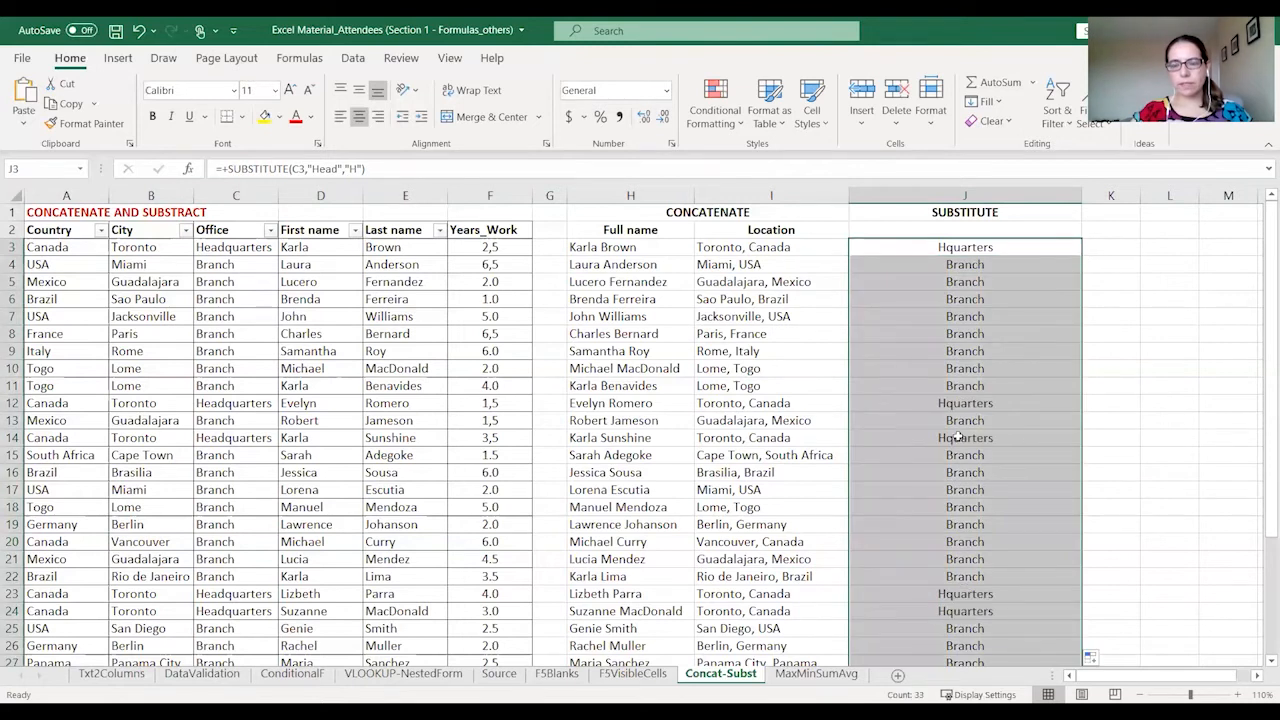
left_click(968, 408)
left_click(970, 438)
left_click(990, 592)
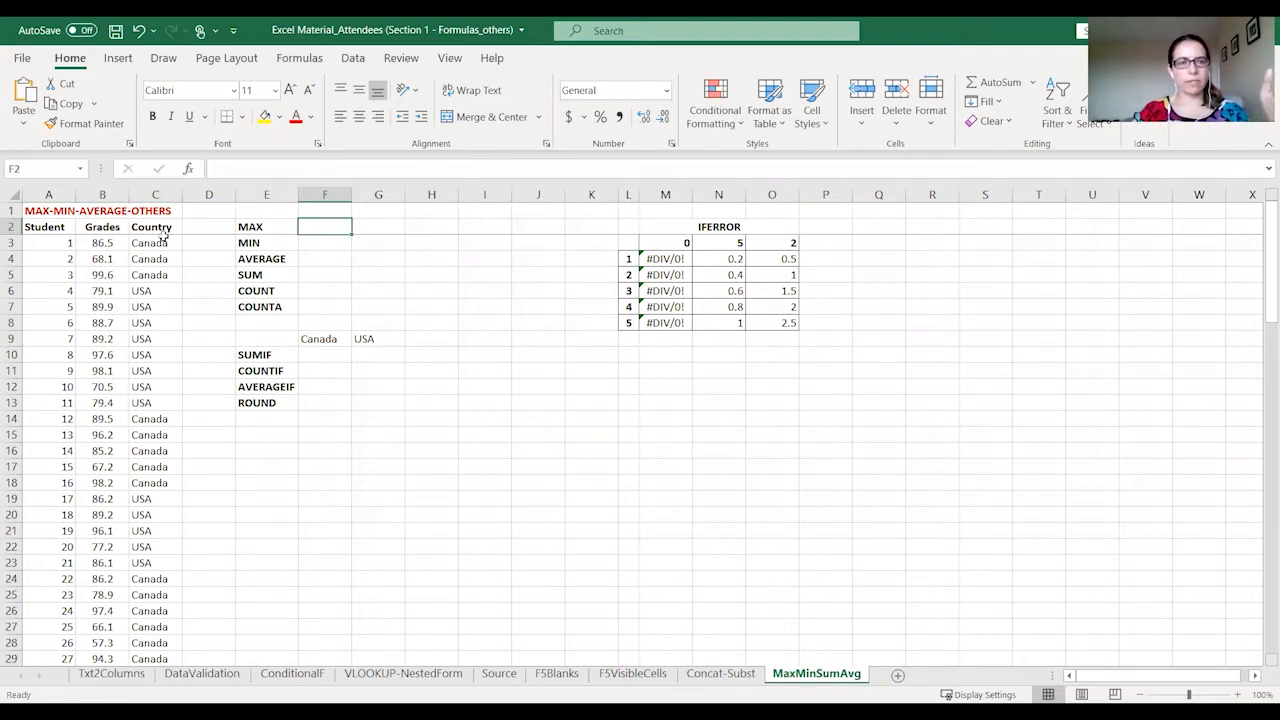
- On the MaxMinSumAvg sheet, enter +MAX(B3:B102) in F2 to get the highest grade
type("+")
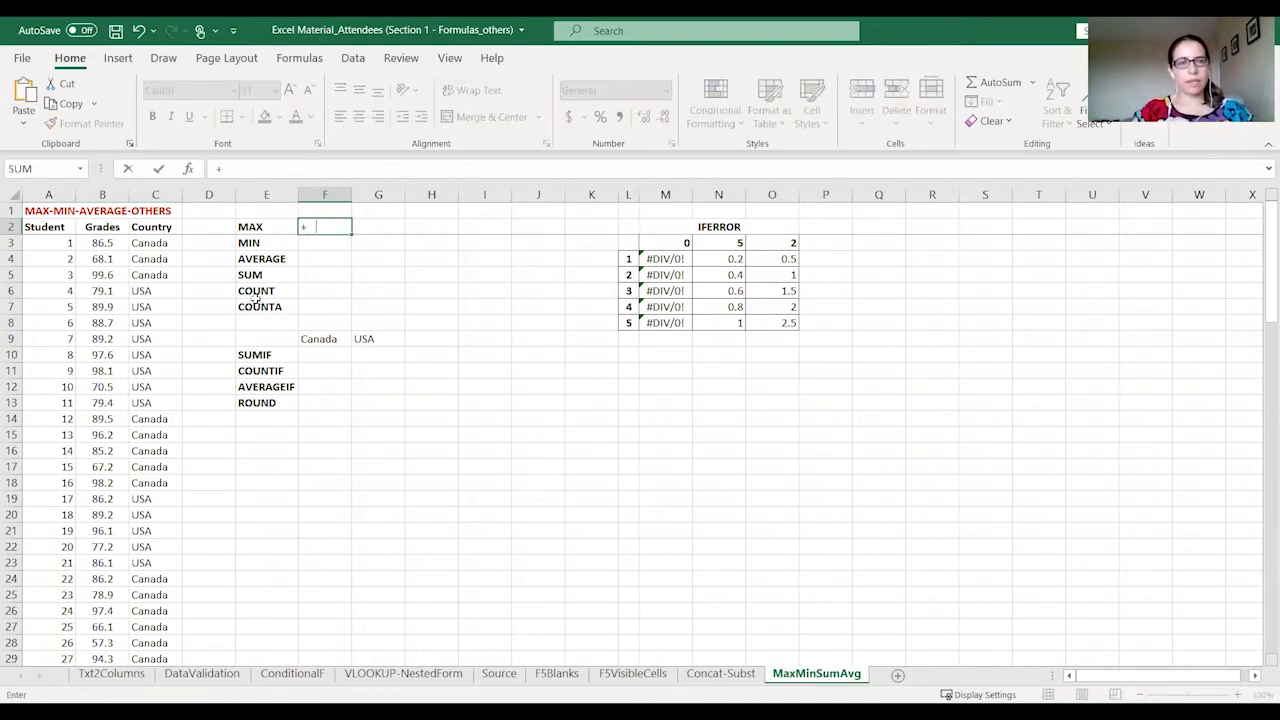
type("max(")
left_click(100, 240)
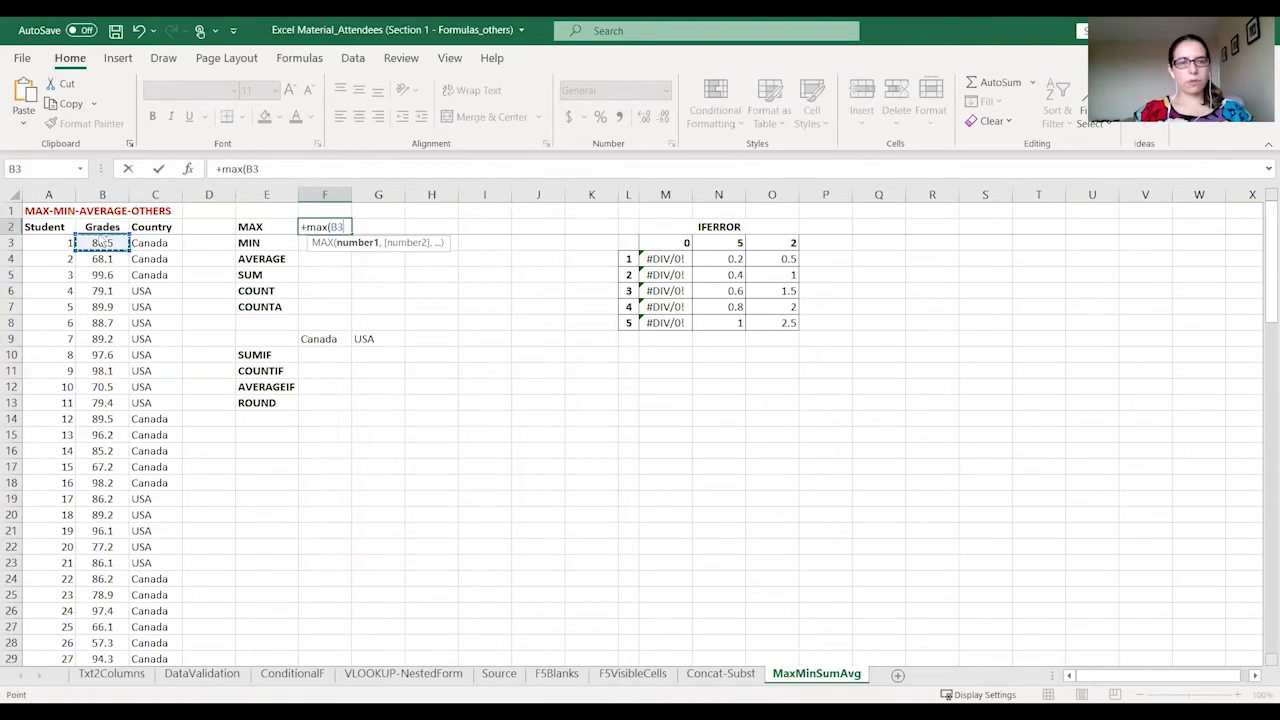
key("ctrl+shift+Down")
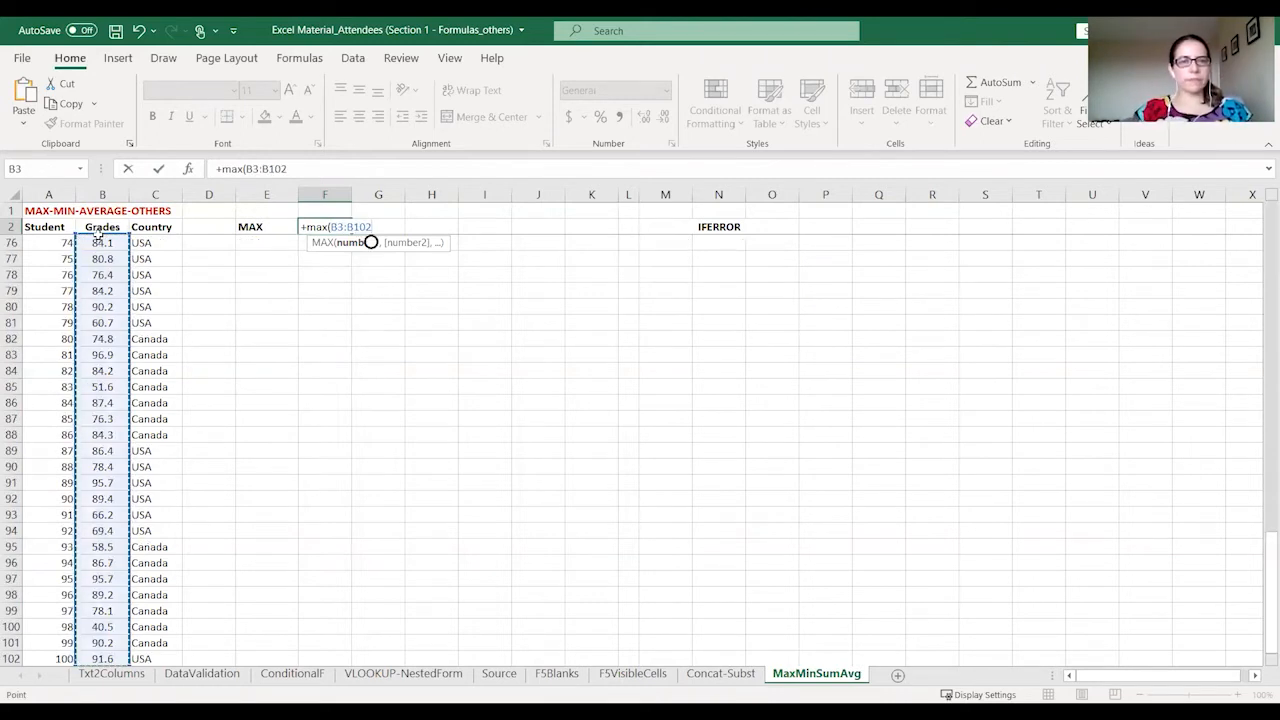
key("Return")
key("Up")
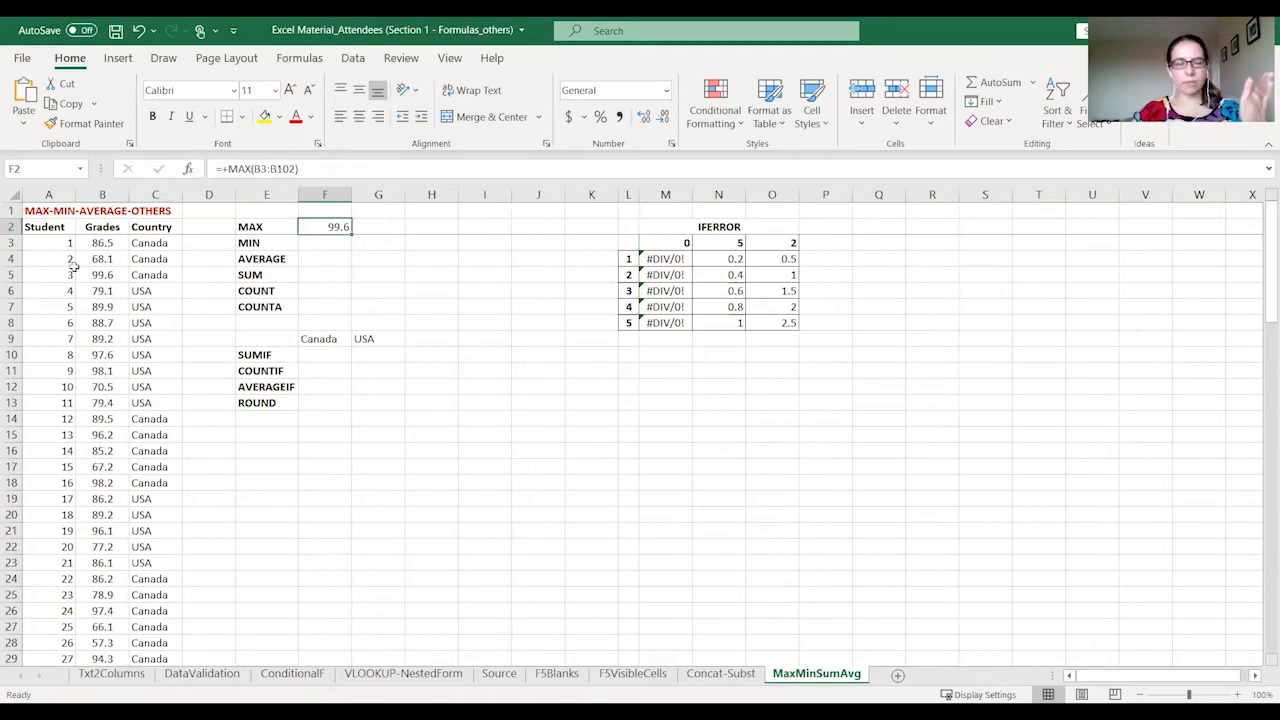
- Replace the formula in F2 with a new MAX formula
type("+")
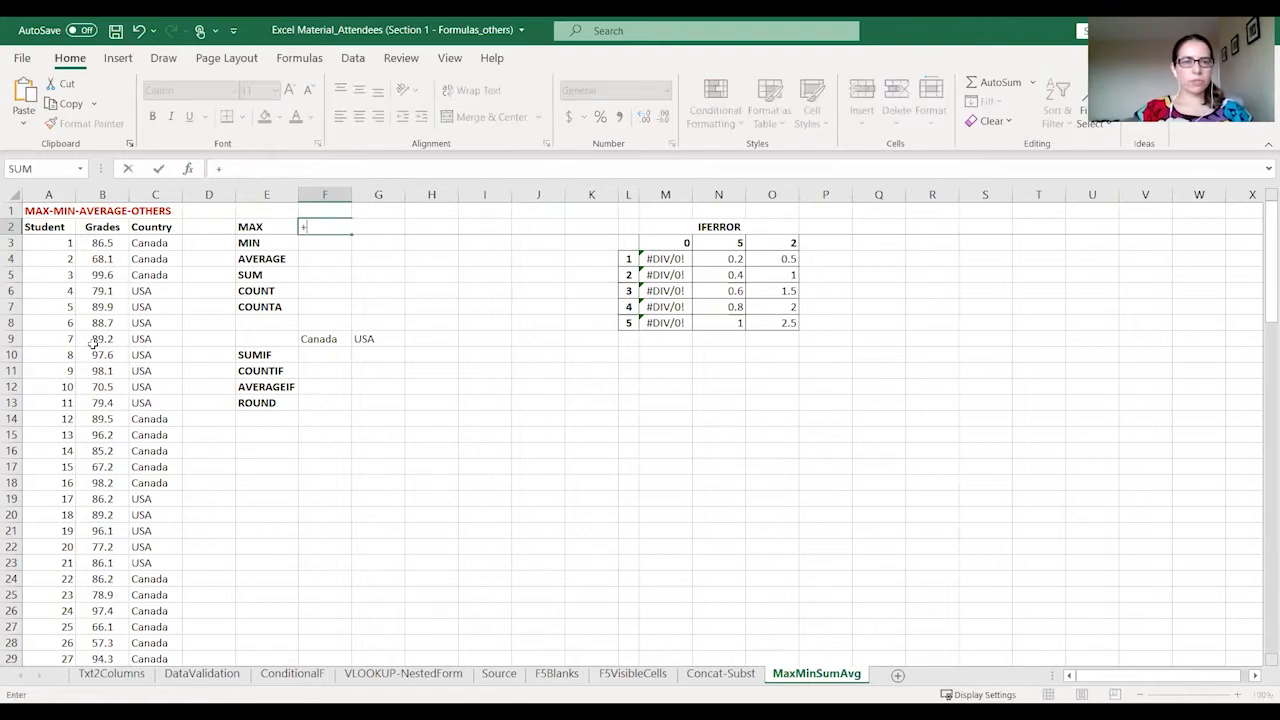
type("max(")
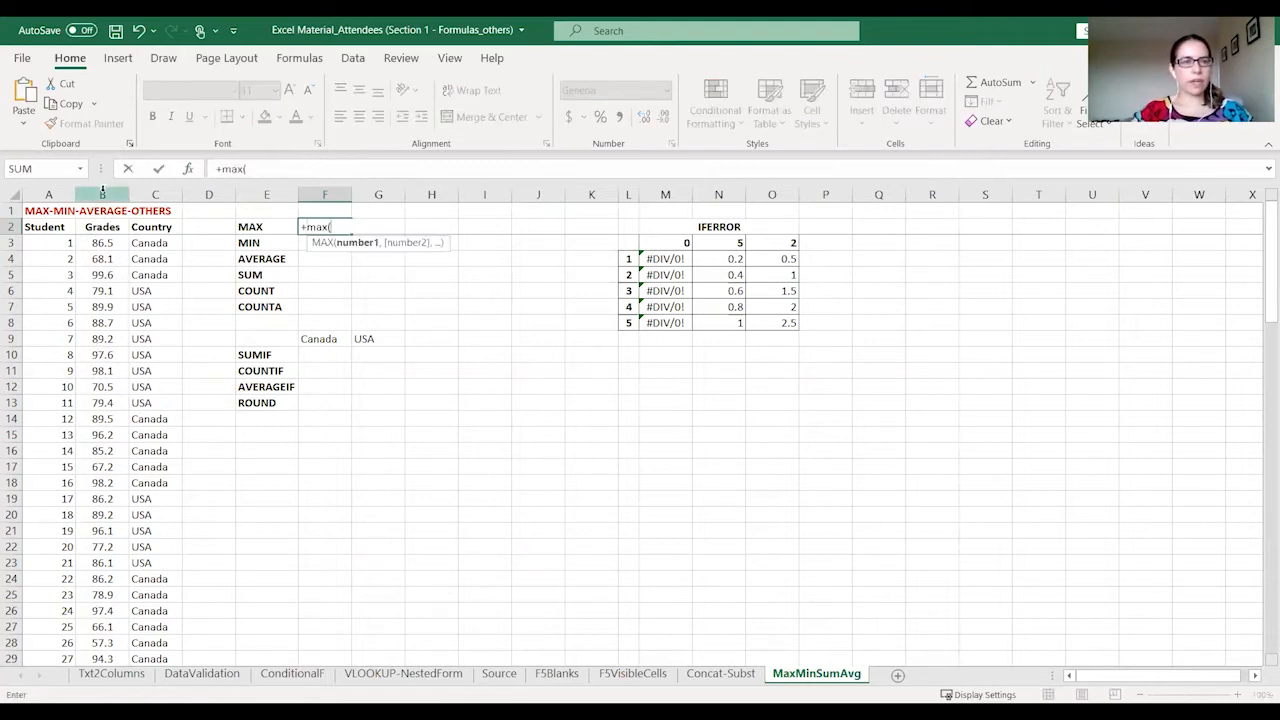
- Complete the MAX formula in F2 and enter a MIN formula in F3, both over the whole Grades column B
left_click(103, 193)
key("ctrl+Return")
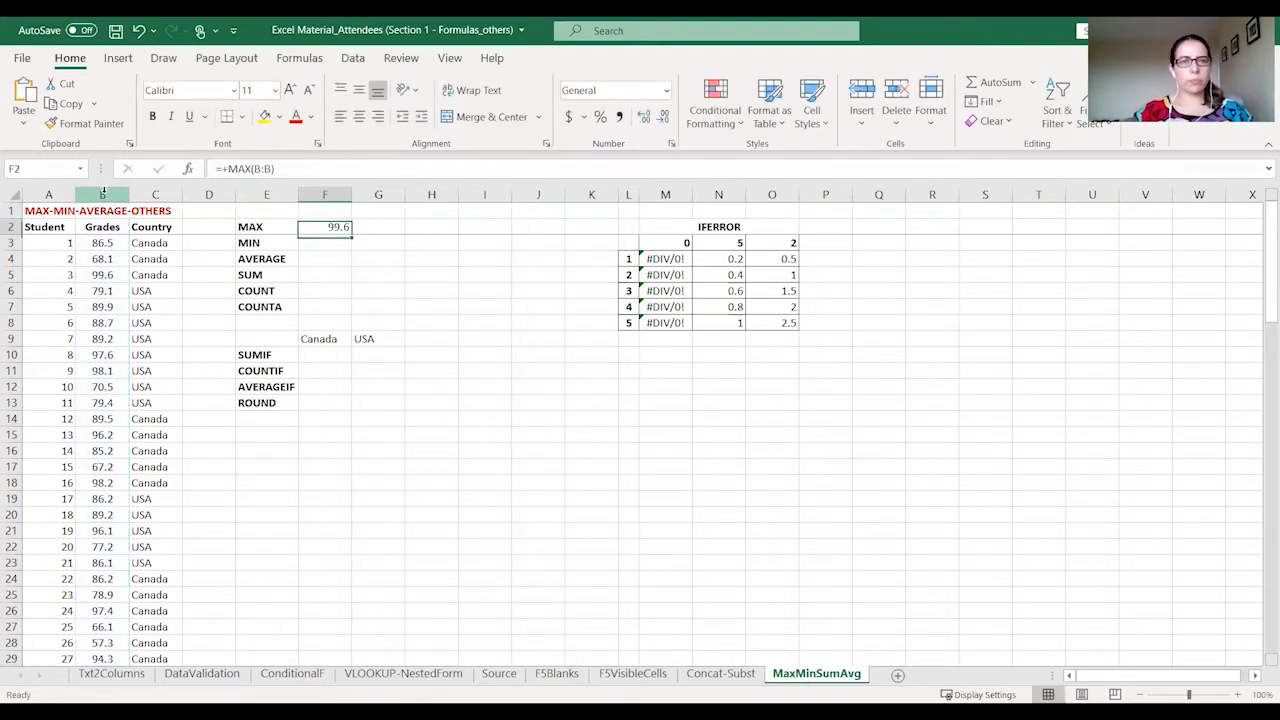
left_click(340, 244)
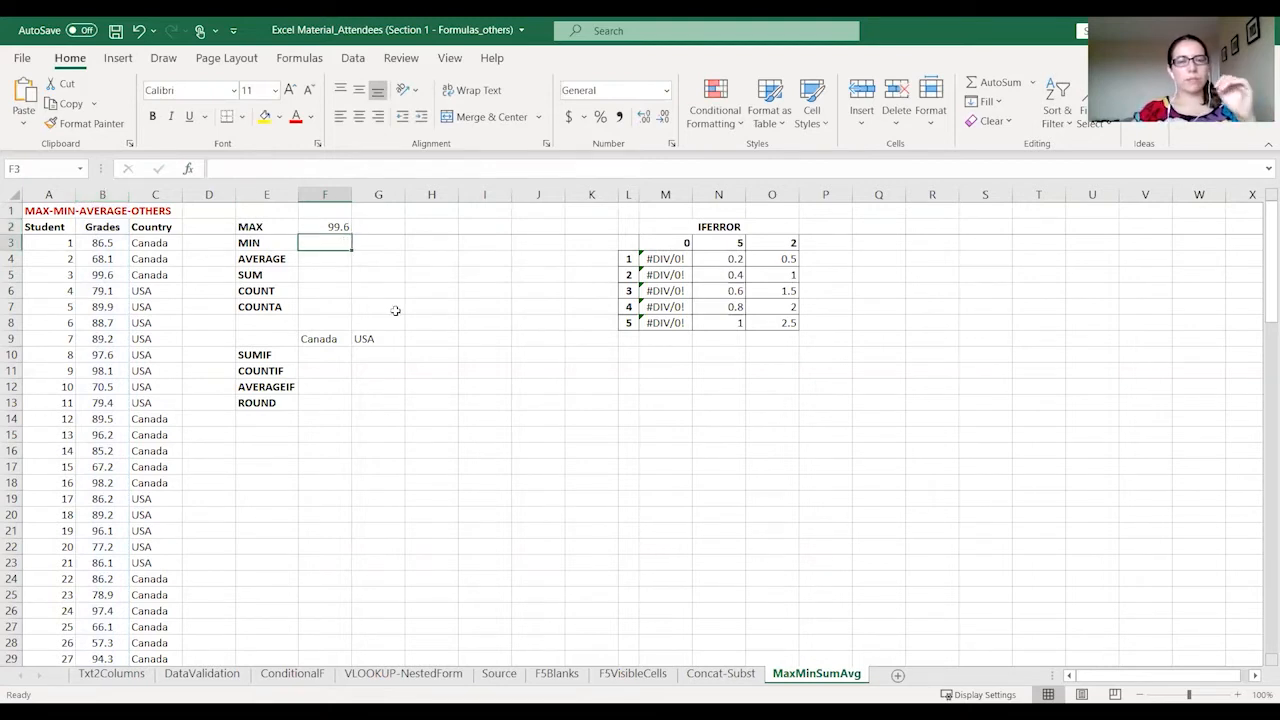
type("+")
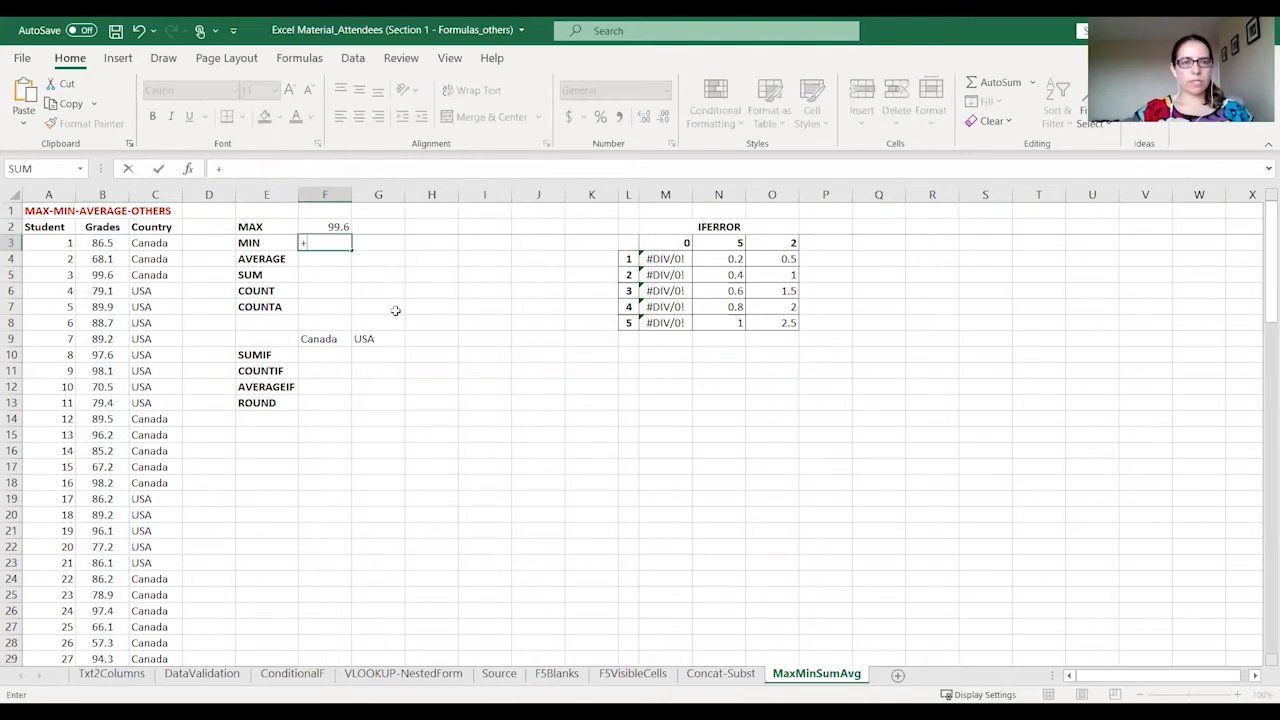
type("min")
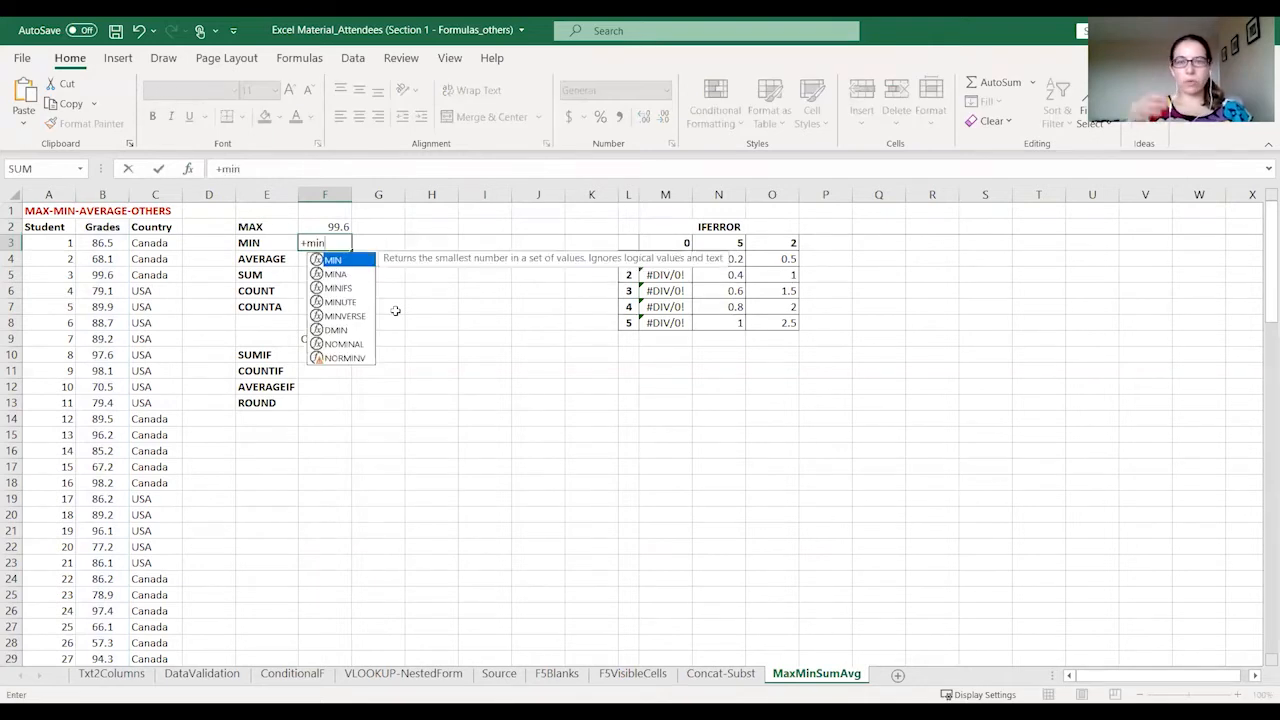
type("(")
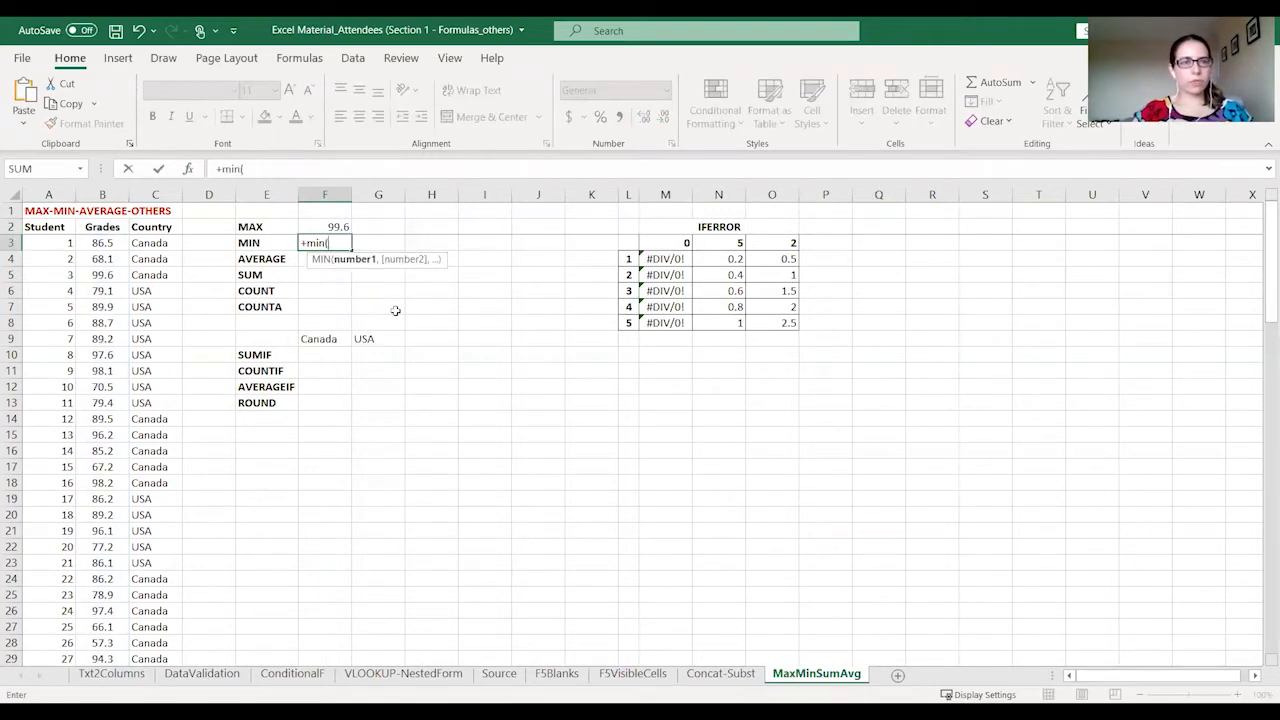
left_click(109, 190)
key("Return")
key("Up")
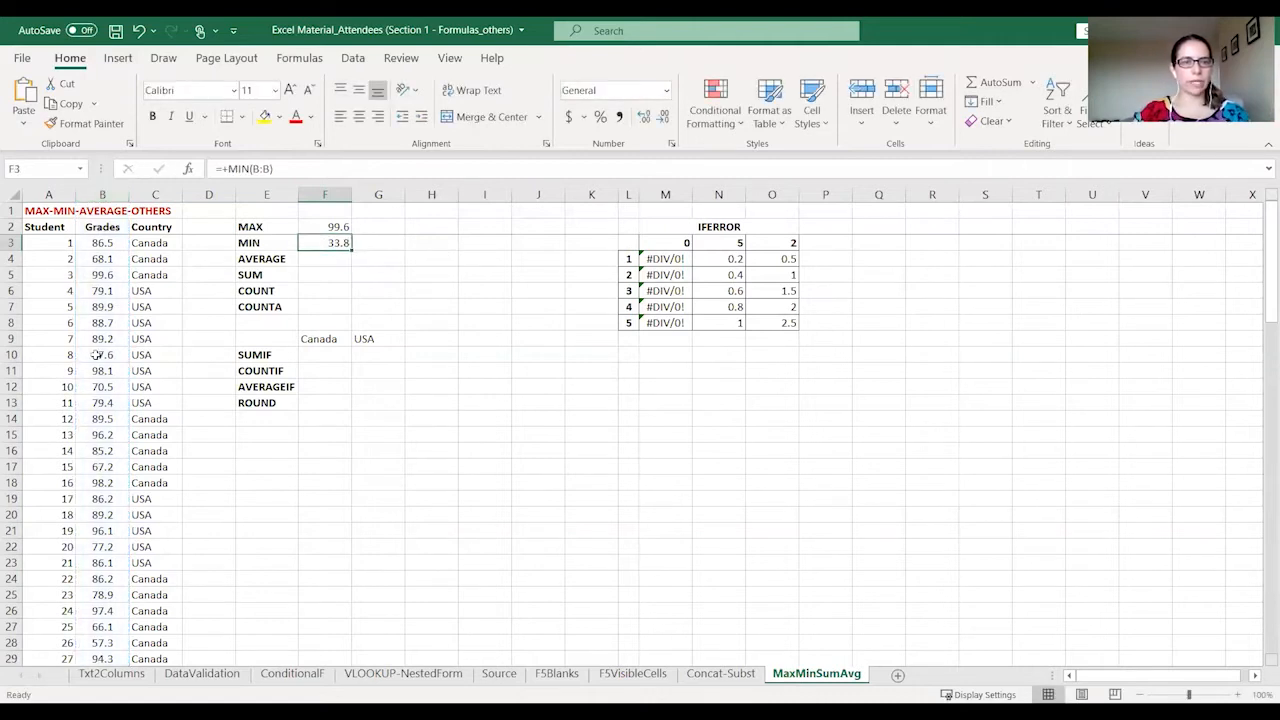
- Enter an AVERAGE formula in F4 over the grades in B3:B102
scroll(95, 400, "down", 3)
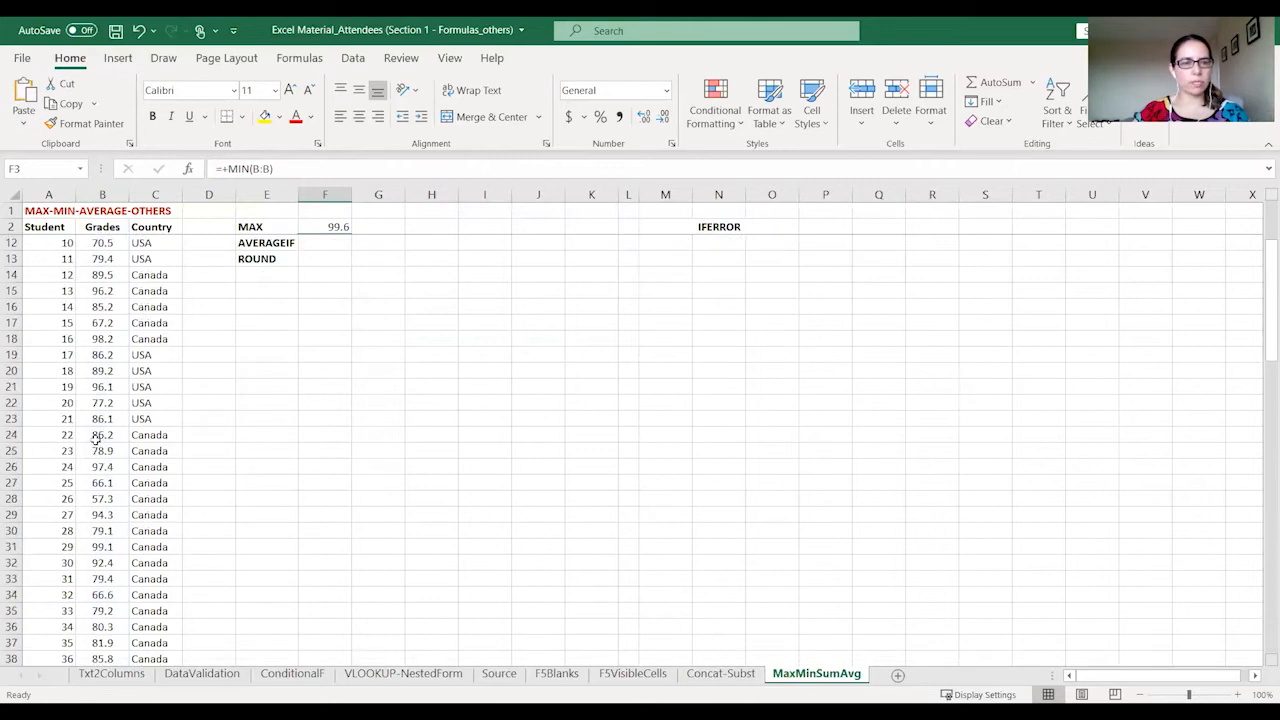
scroll(100, 403, "up", 3)
left_click(324, 257)
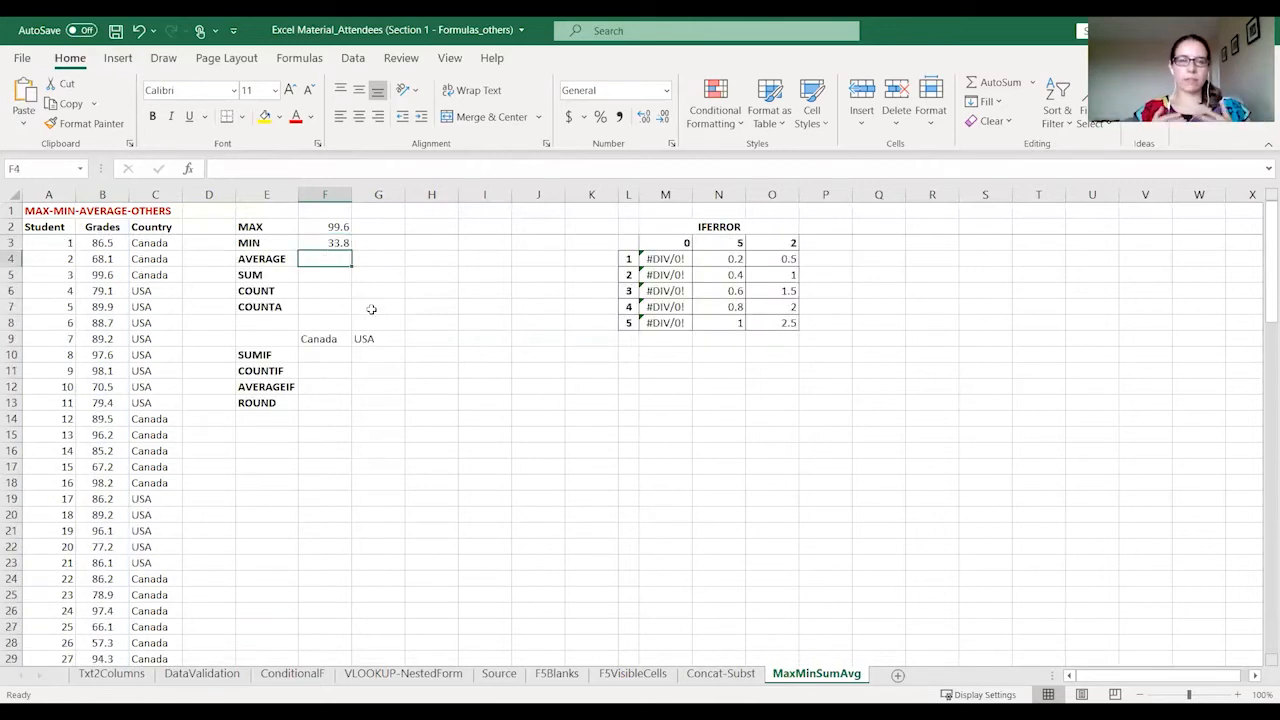
type("+")
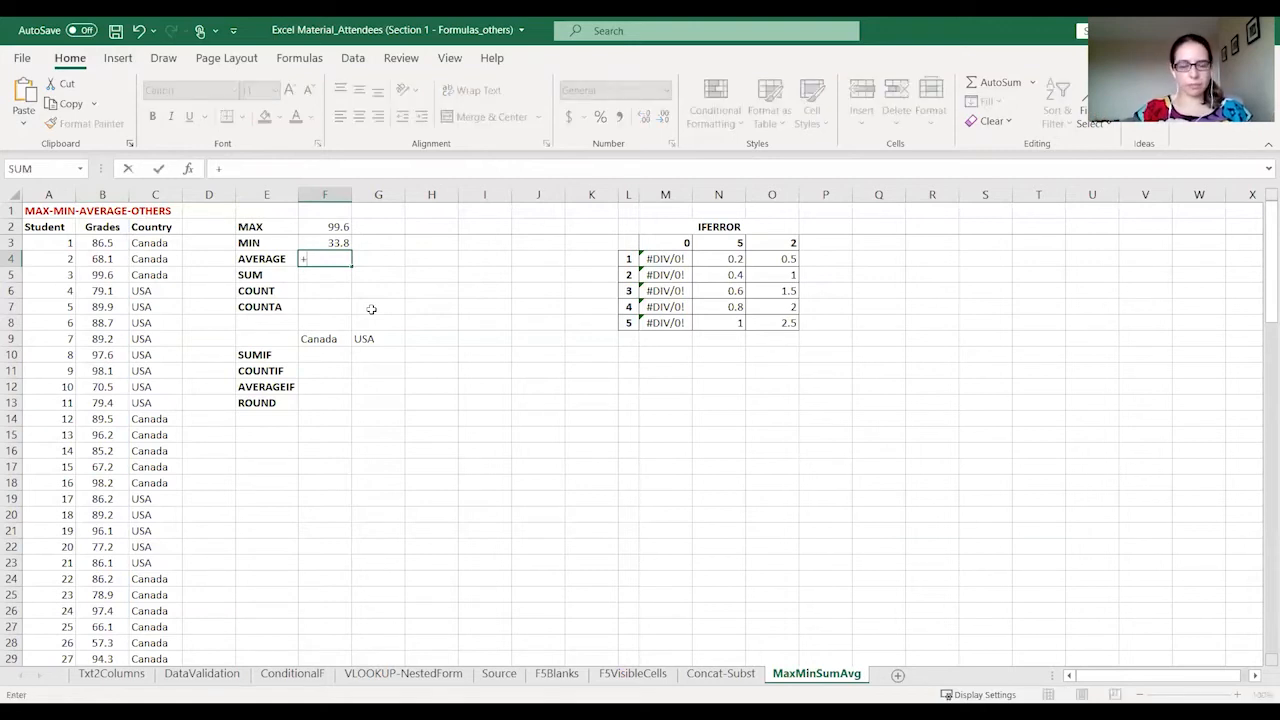
type("AVERAGE(")
left_click(103, 243)
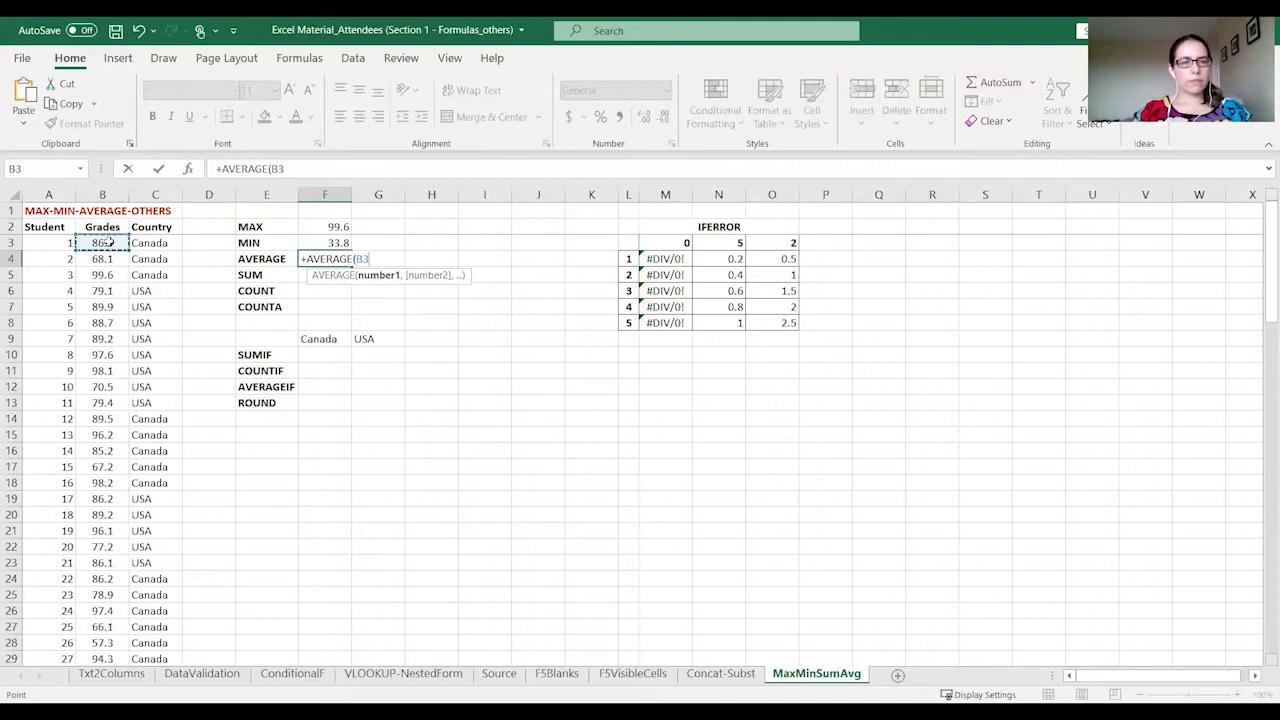
key("ctrl+shift+Down")
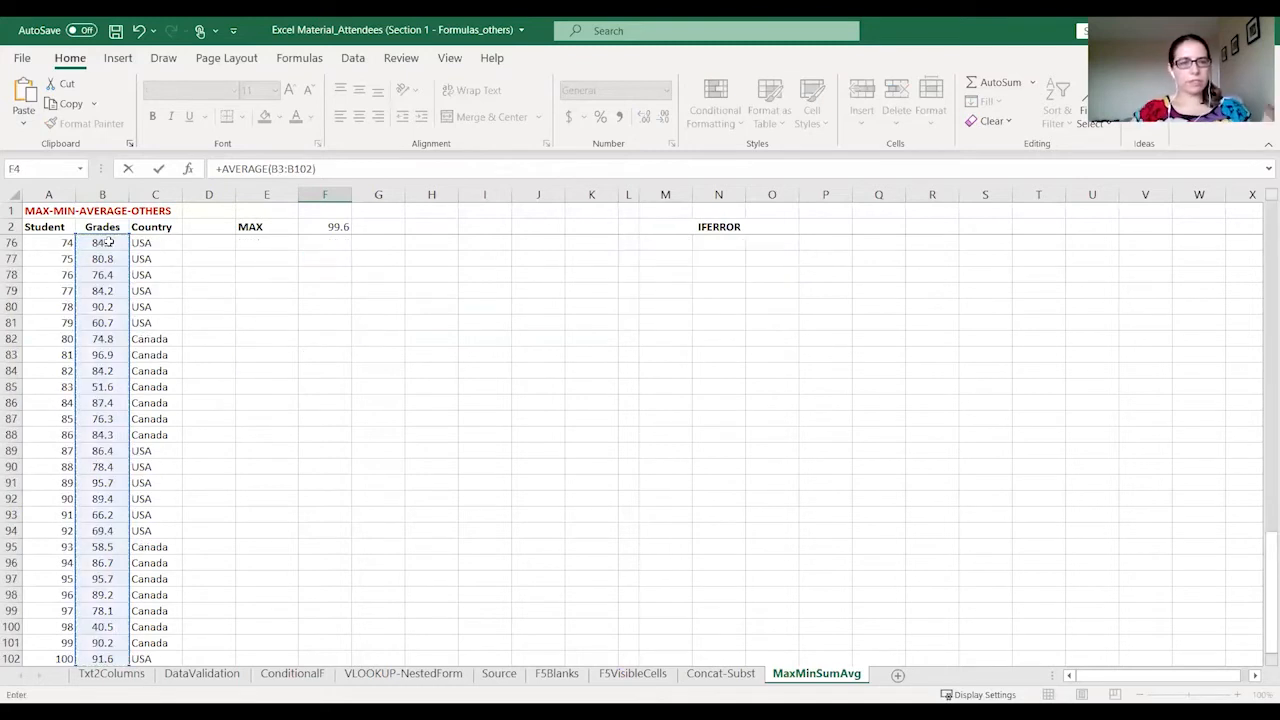
scroll(132, 387, "down", 4)
scroll(132, 387, "up", 10)
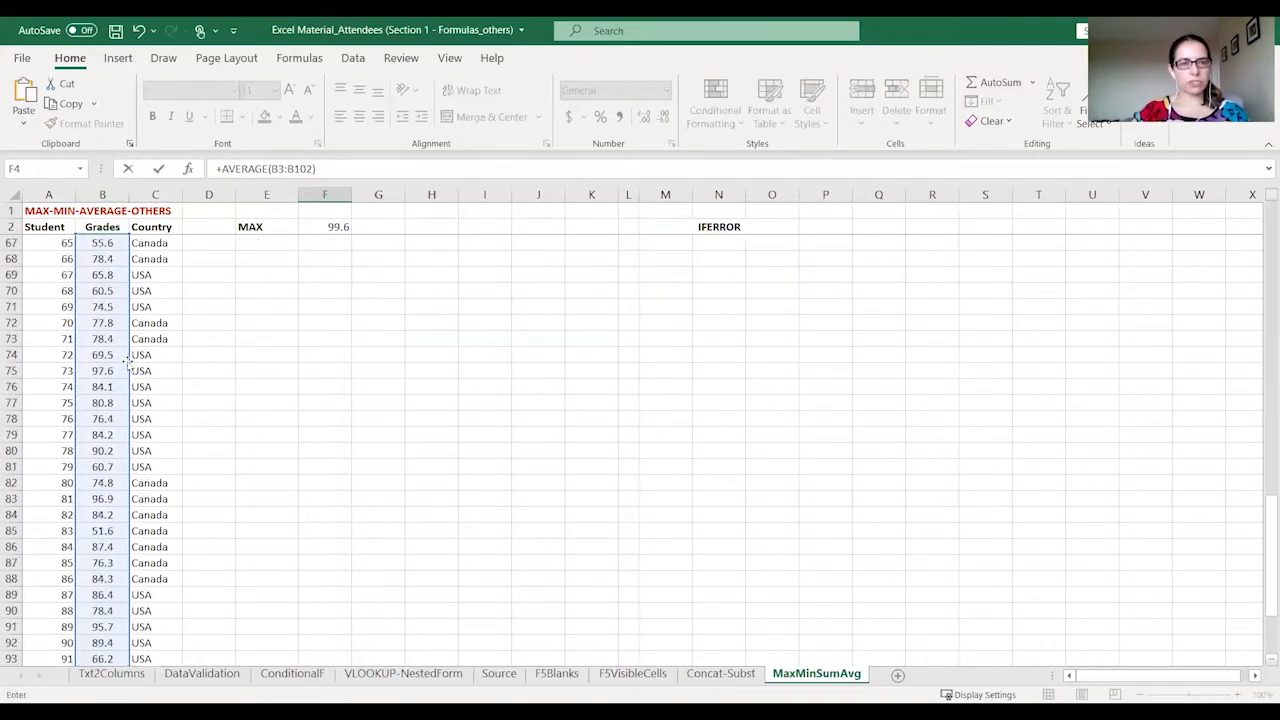
scroll(106, 193, "up", 6)
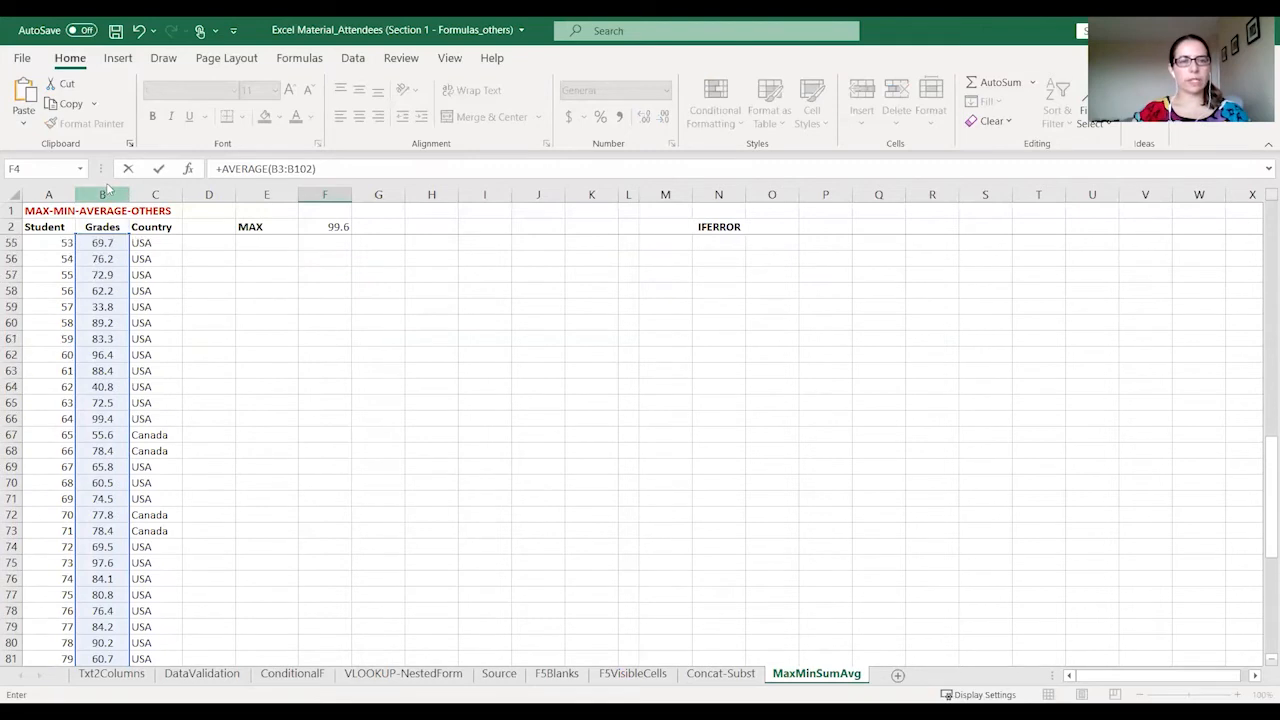
scroll(107, 188, "up", 12)
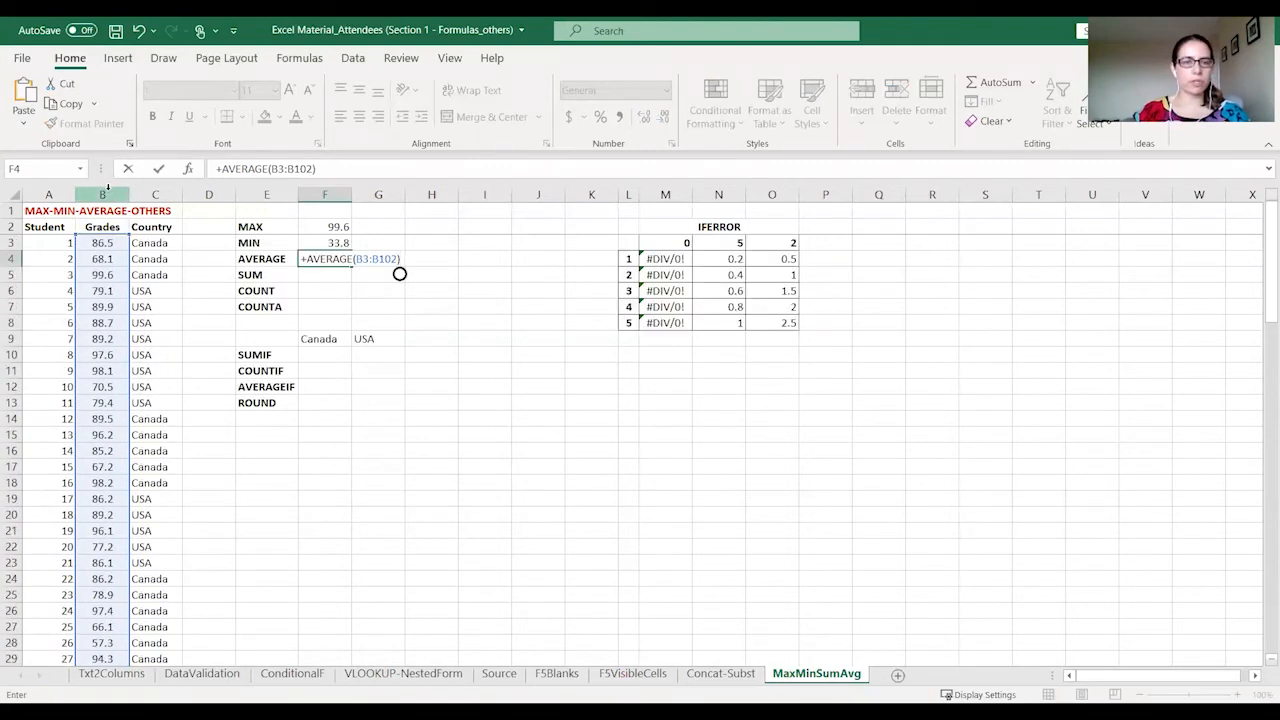
key("Return")
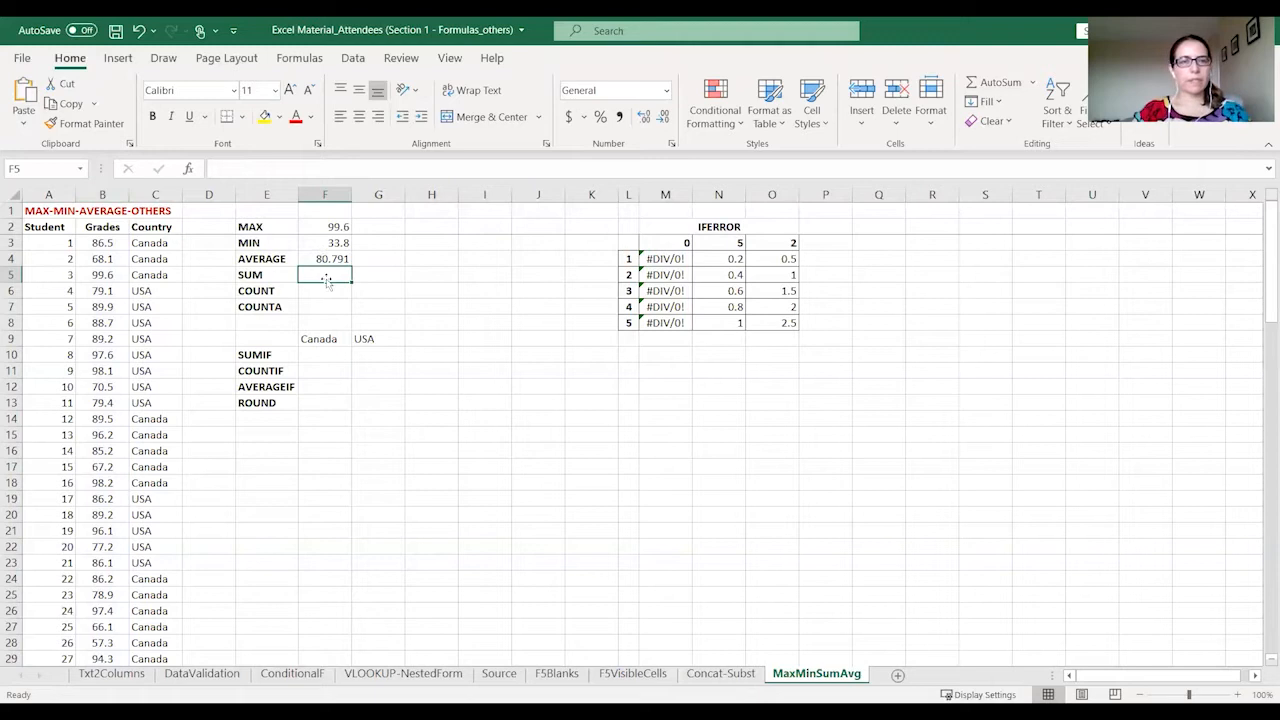
- Enter a SUM formula in F5 over the grades in B3:B102
type("+")
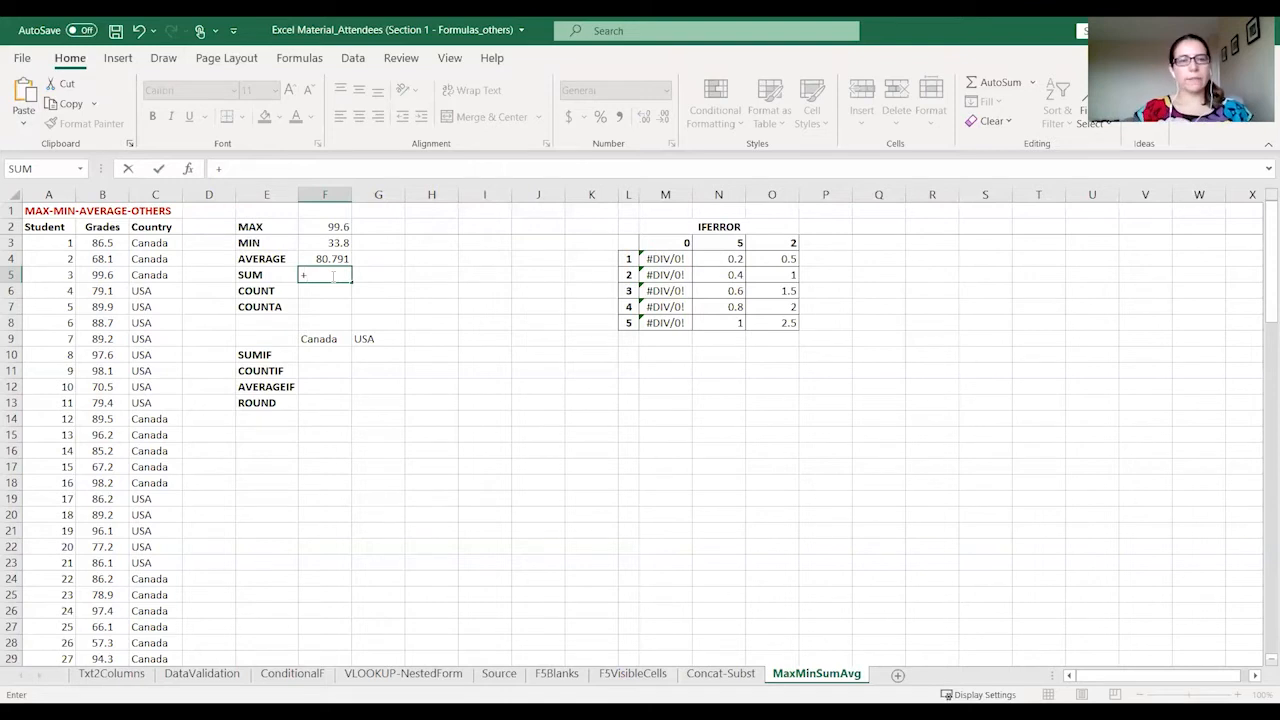
type("sum(")
left_click(95, 242)
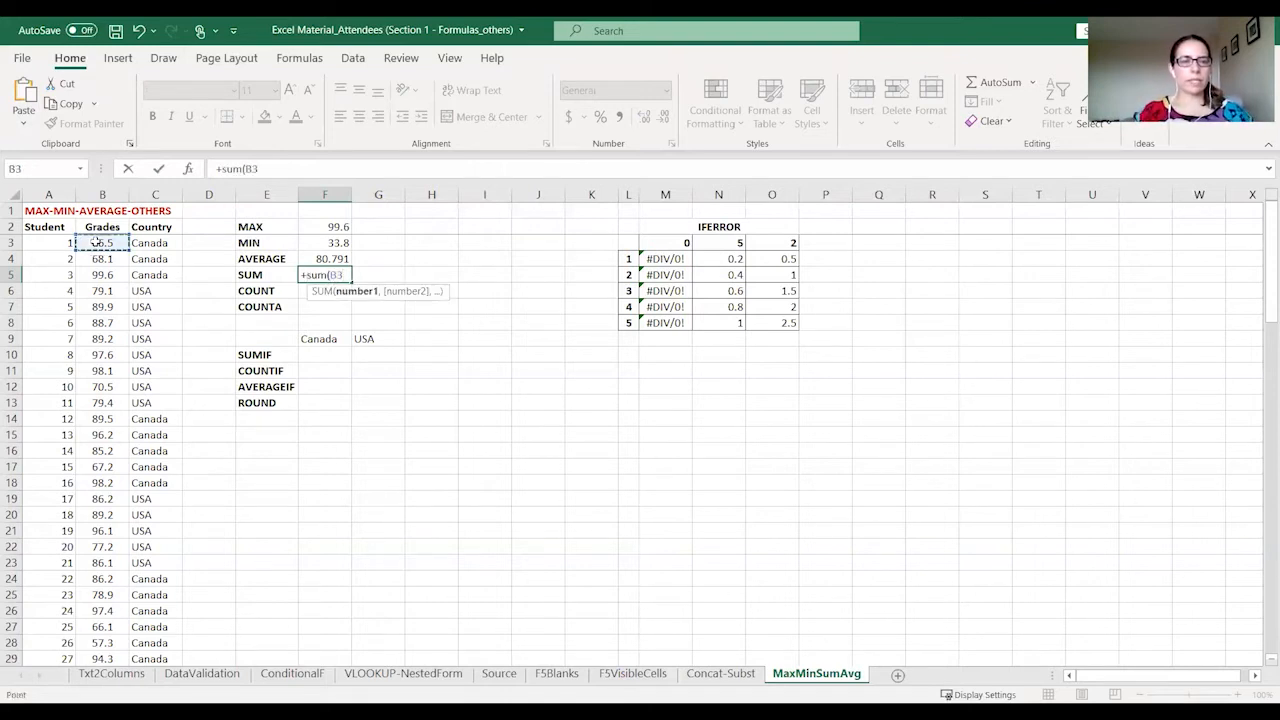
key("ctrl+shift+Down")
key("ctrl+Return")
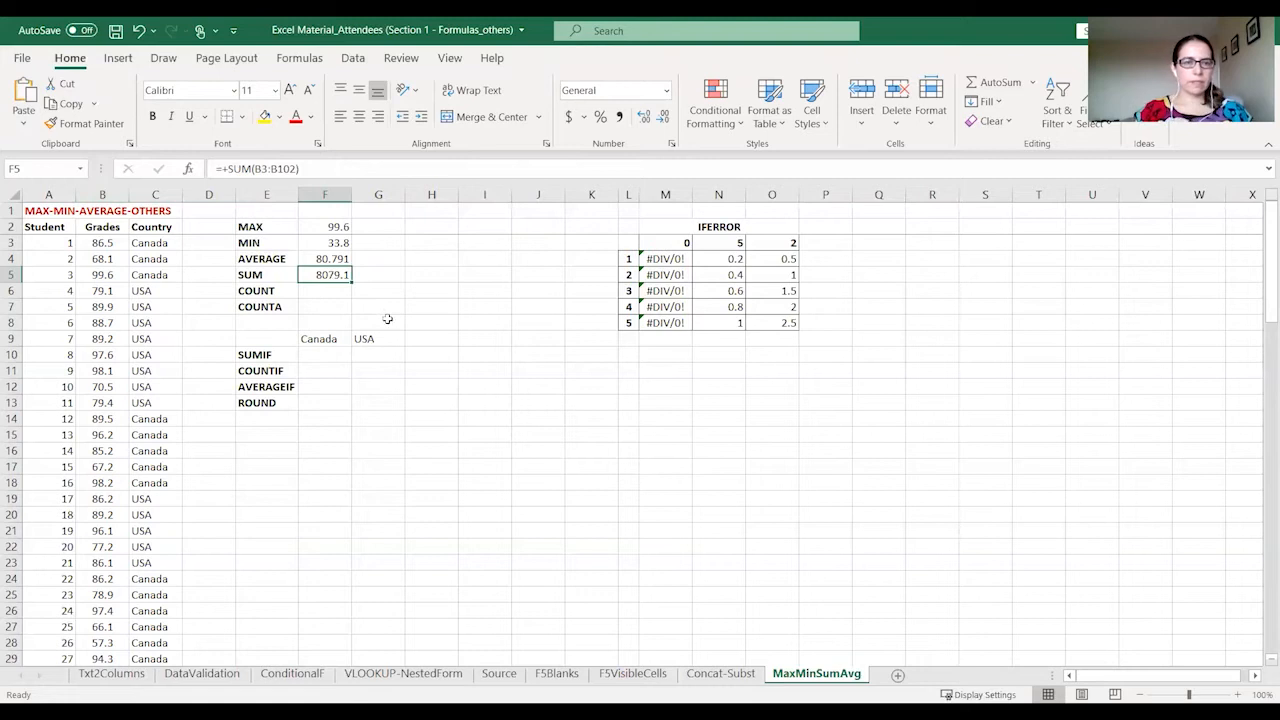
- Replace the formula in F5 with a SUM over the whole Grades column, B:B
type("+")
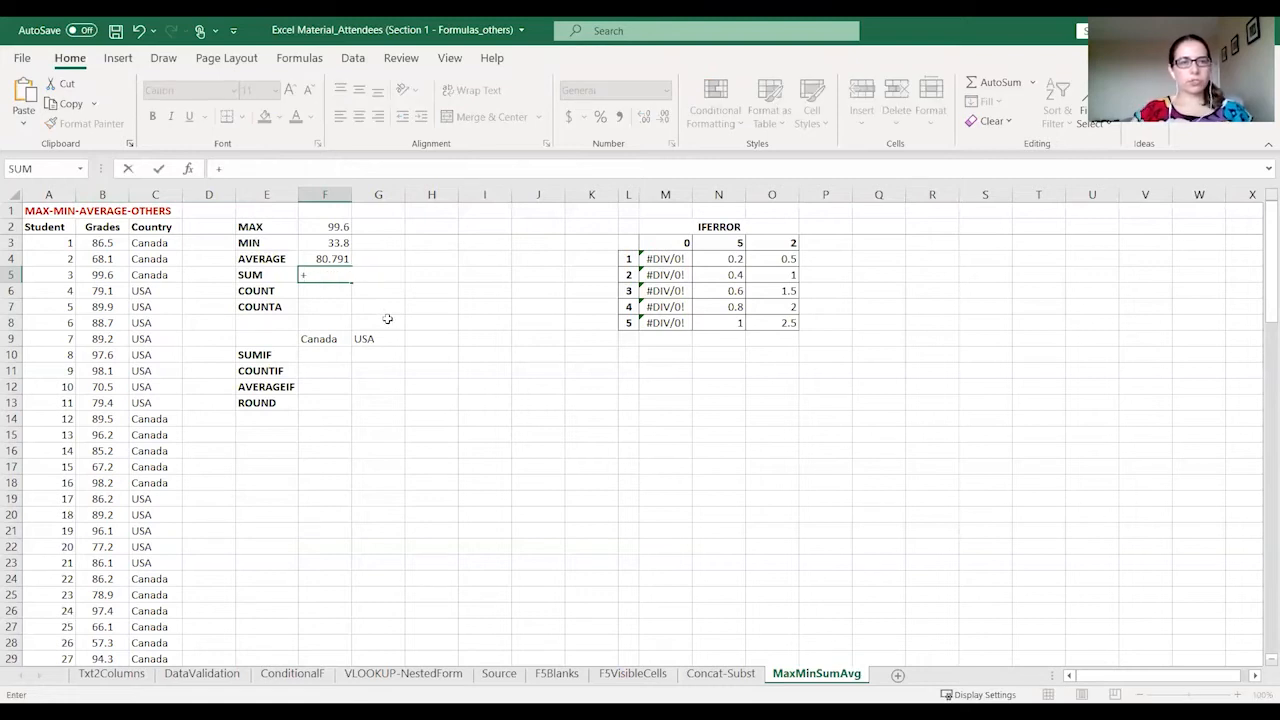
type("sum(")
left_click(107, 193)
type(")")
key("ctrl+Return")
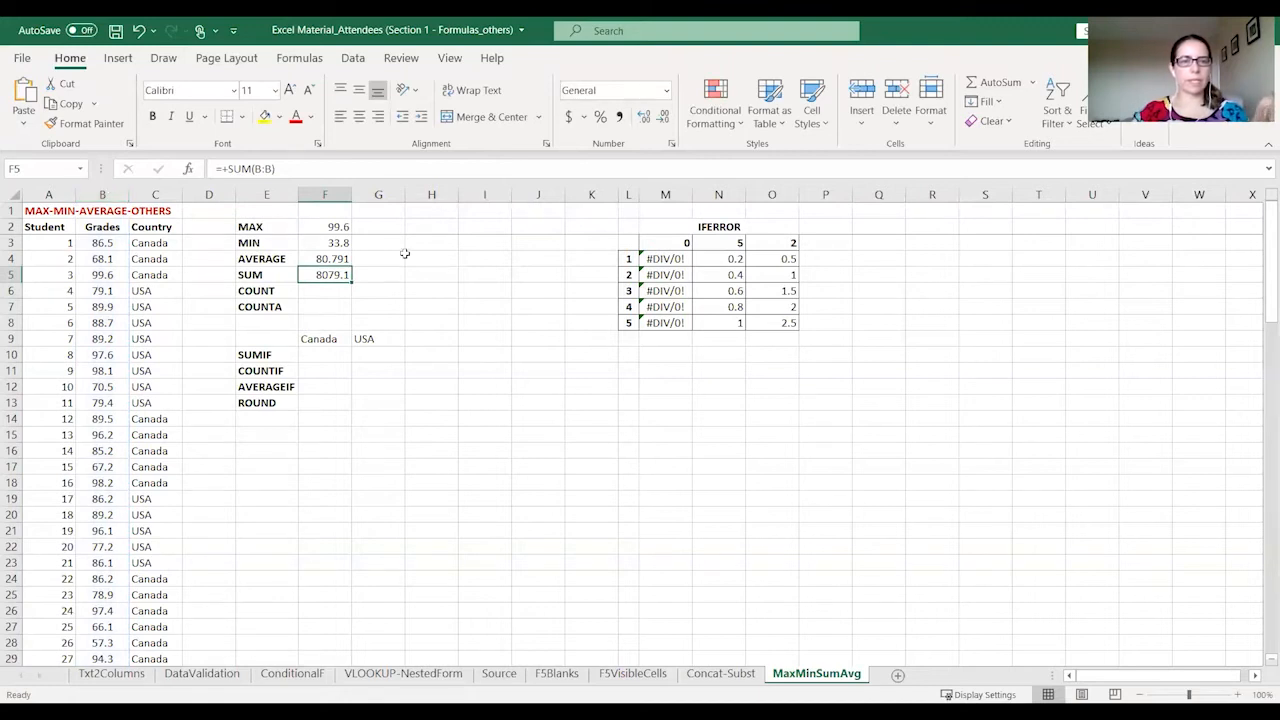
- Enter a COUNT formula in F6 over the grades in B3:B102
left_click(335, 290)
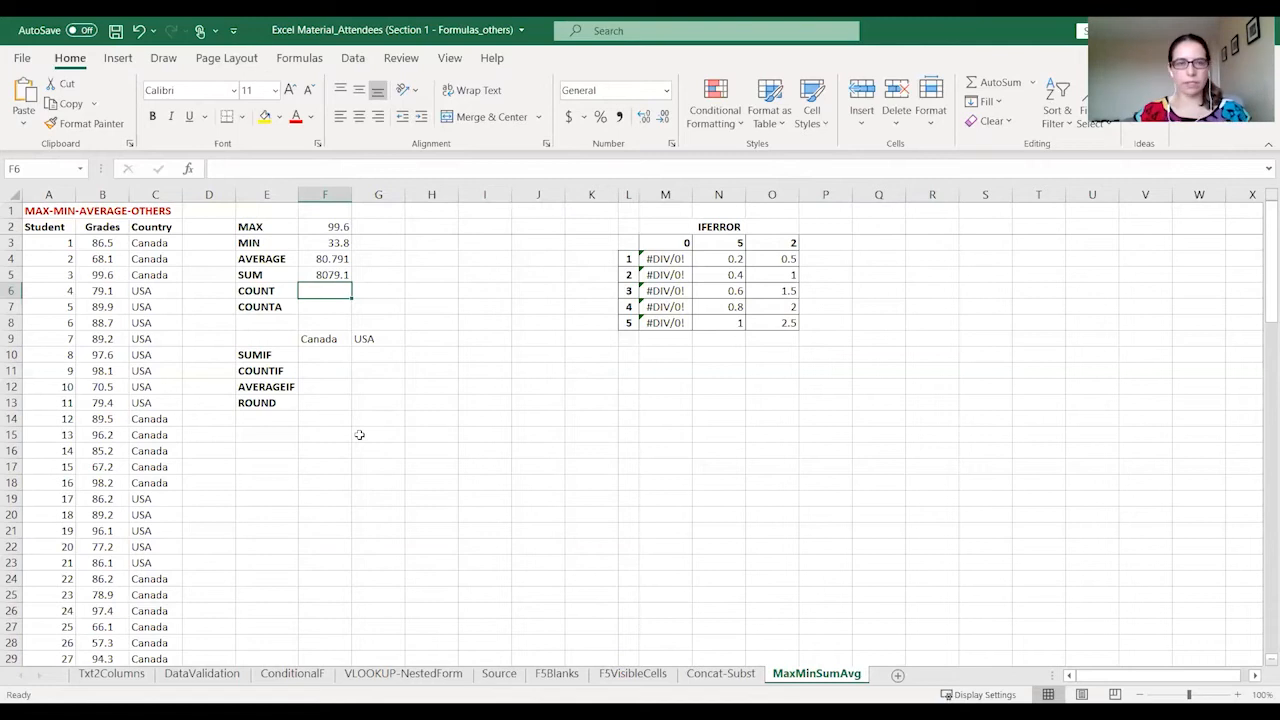
type("+")
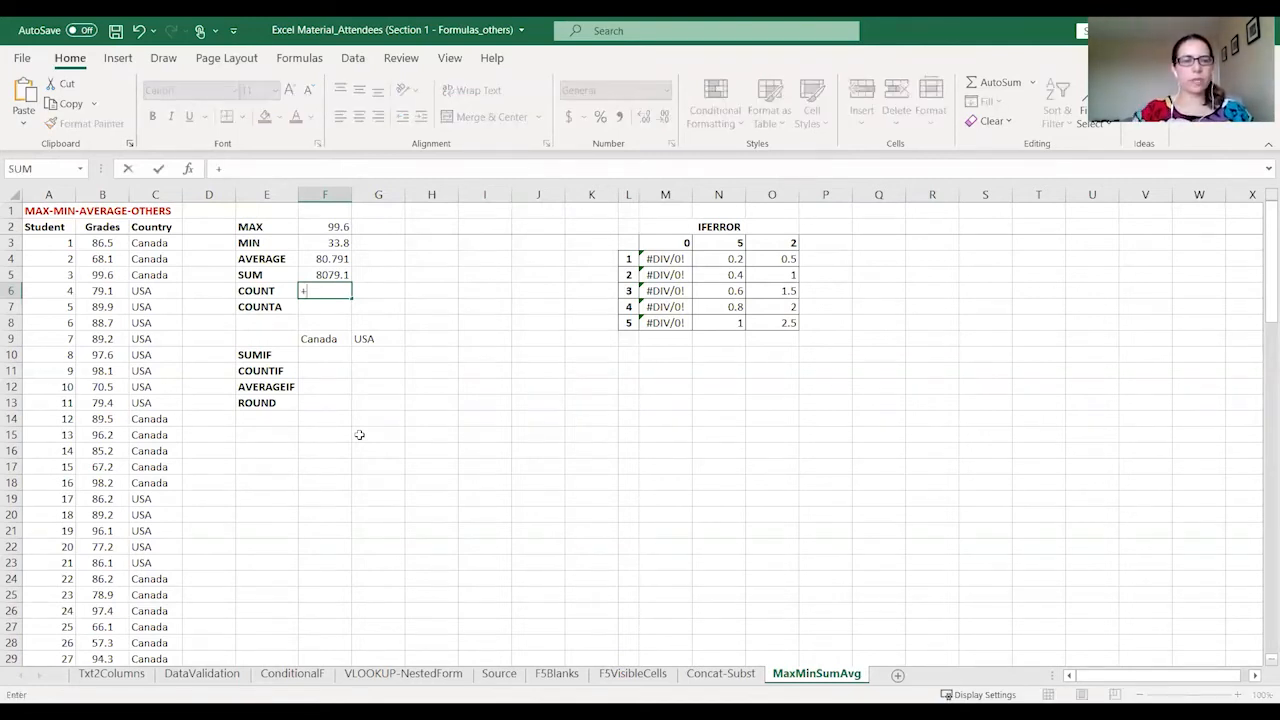
type("count(")
left_click(108, 243)
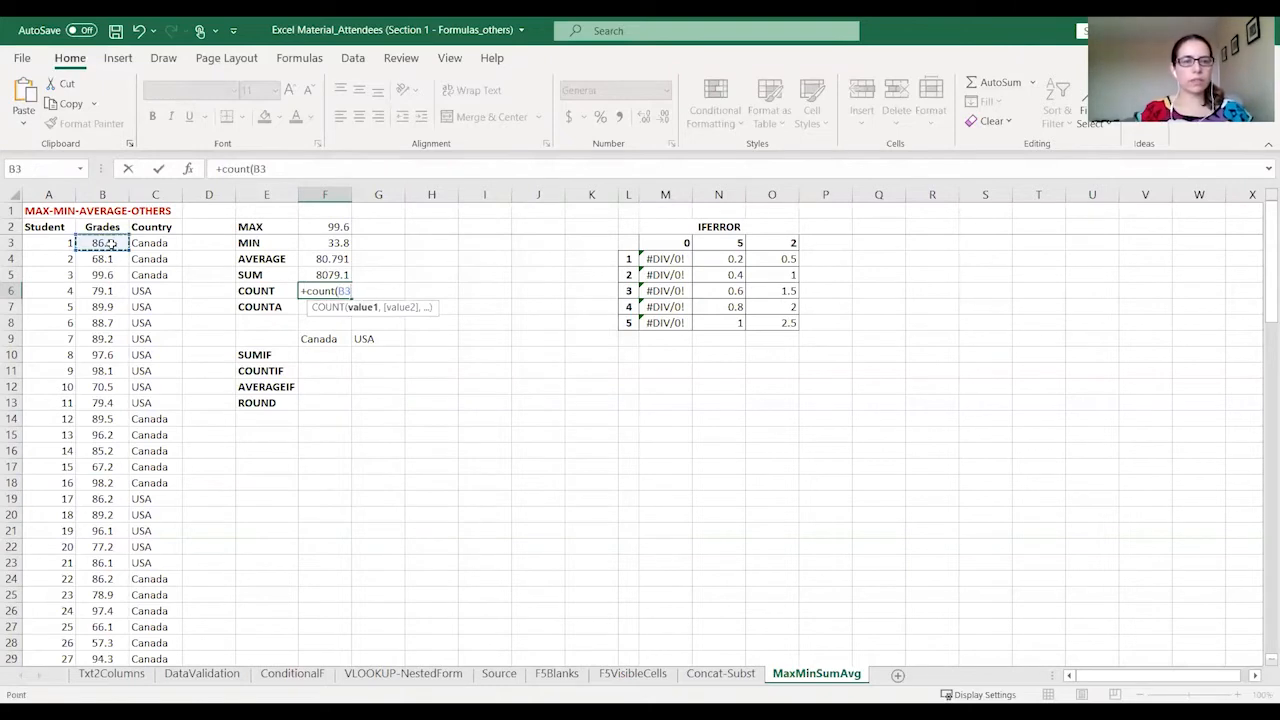
key("ctrl+shift+Down")
type(")")
key("ctrl+Return")
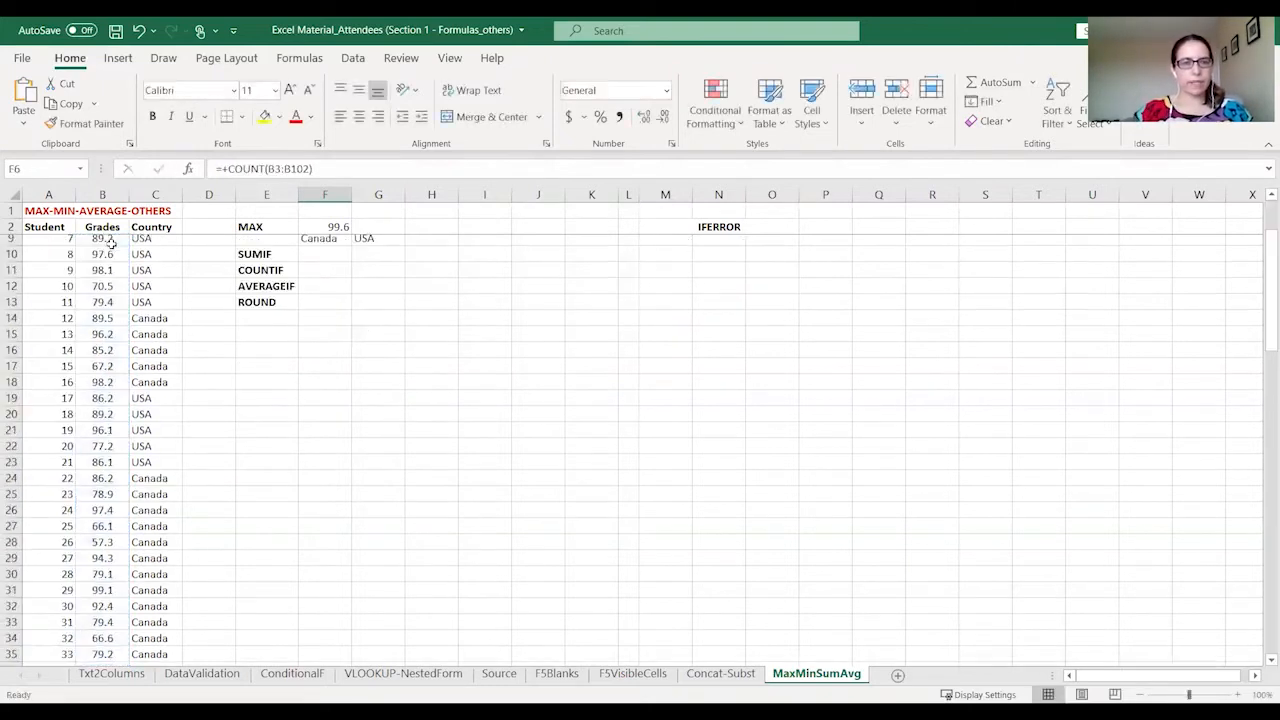
- Enter a COUNTA formula in F7 over the grades in B3:B102
scroll(112, 243, "up", 1)
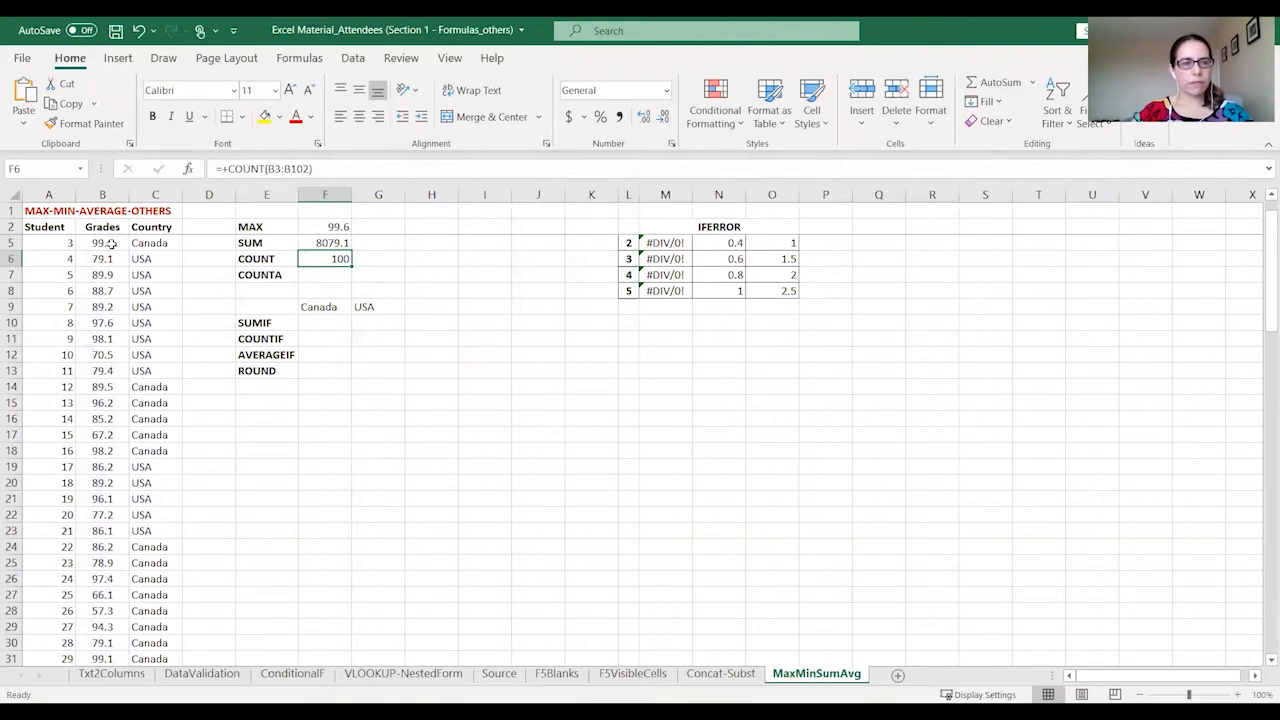
scroll(110, 515, "down", 10)
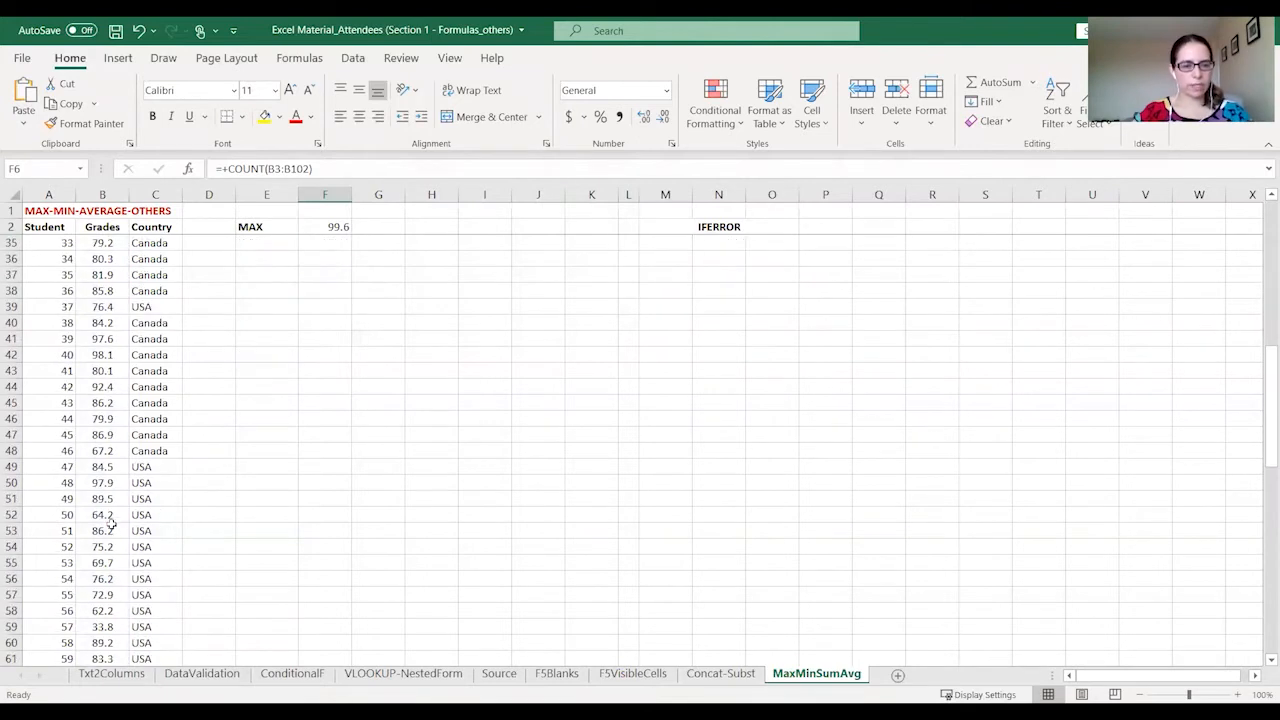
scroll(105, 520, "down", 15)
scroll(108, 592, "up", 20)
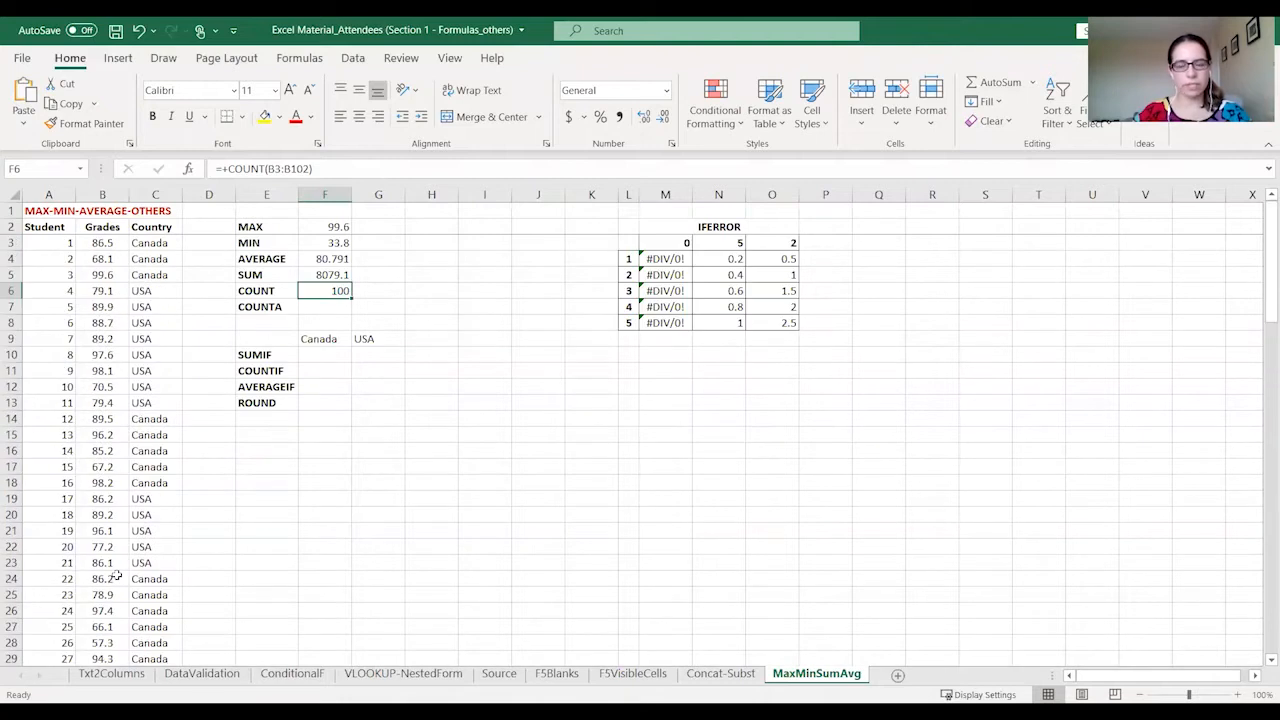
key("Down")
type("+")
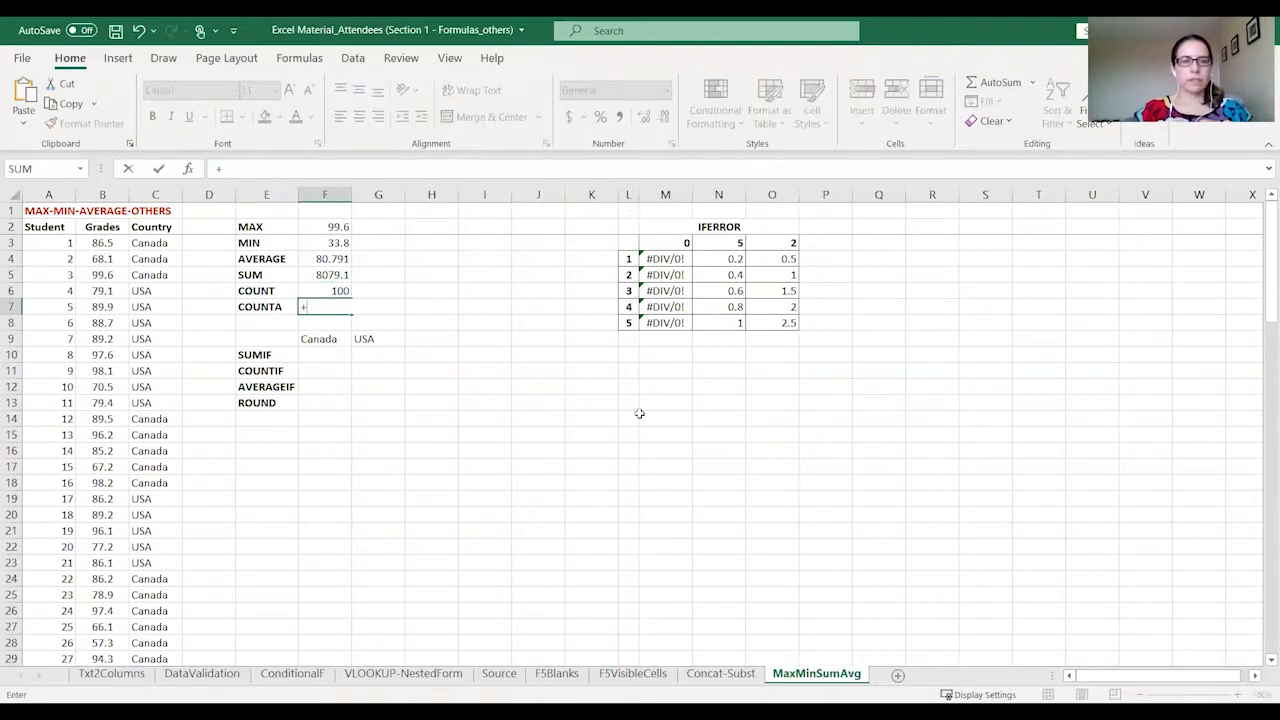
type("c")
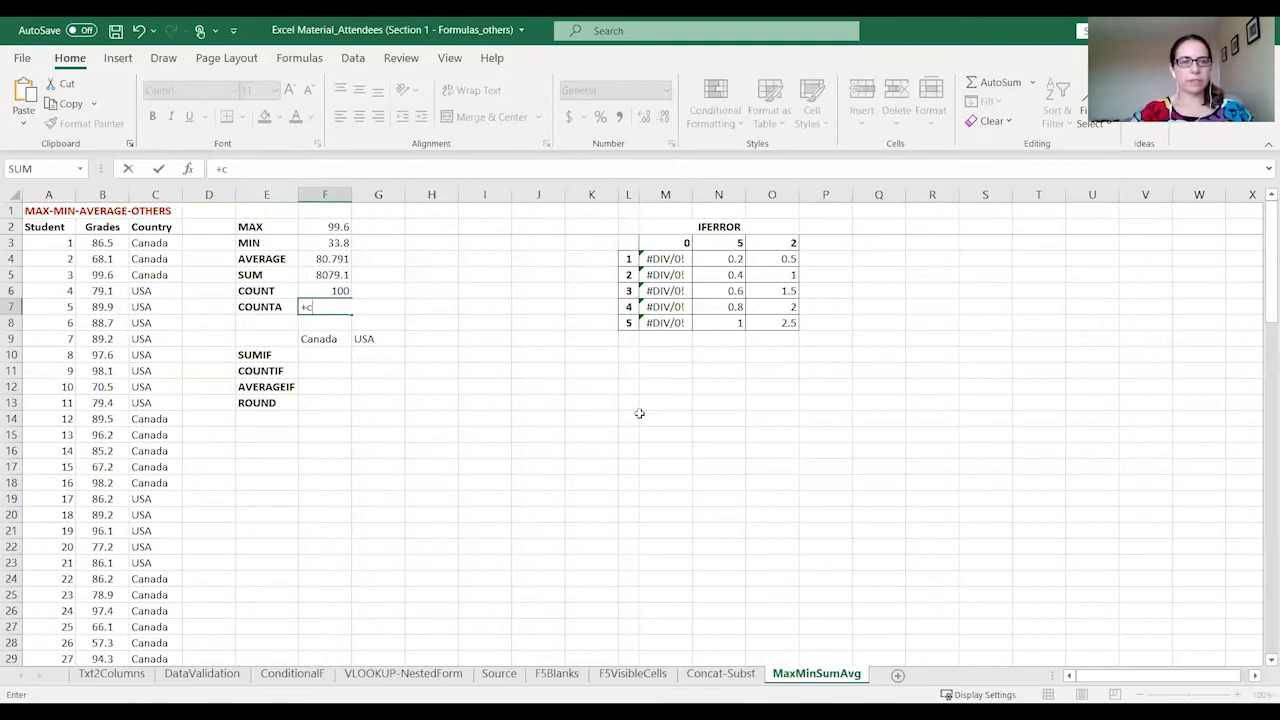
type("ounta(")
left_click(86, 242)
key("Up")
left_click(88, 243)
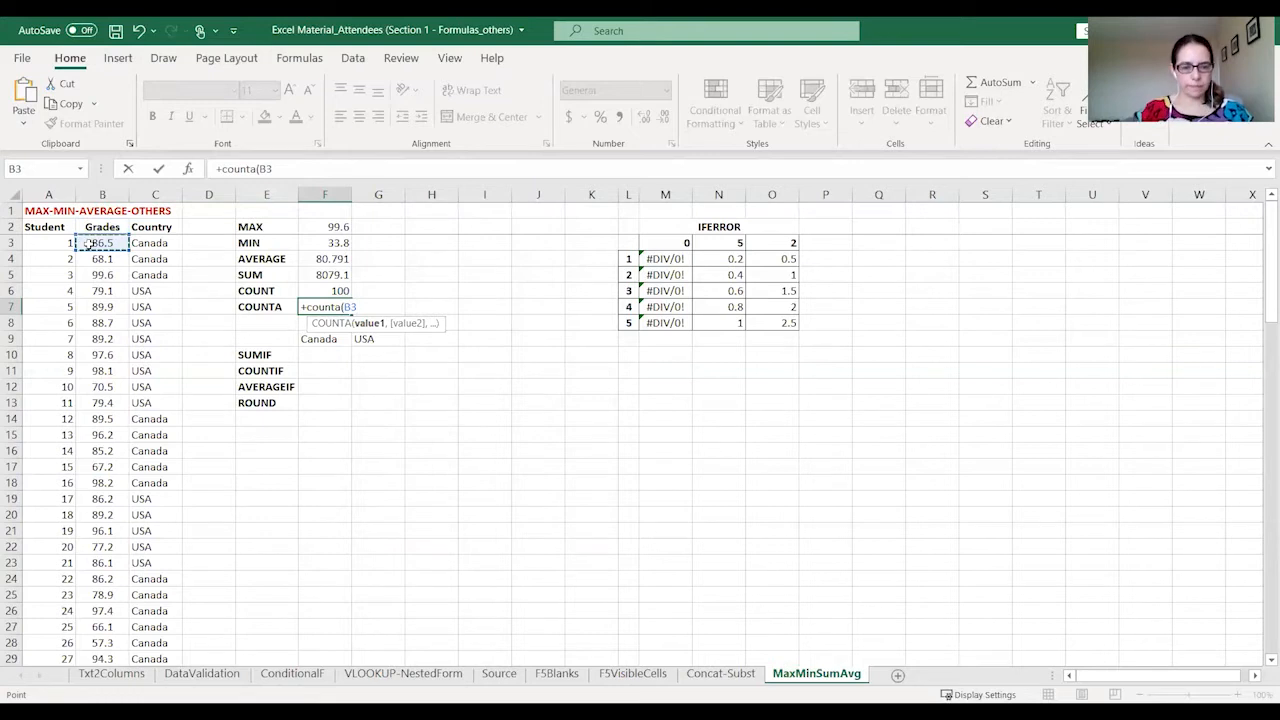
key("ctrl+shift+Down")
key("ctrl+Return")
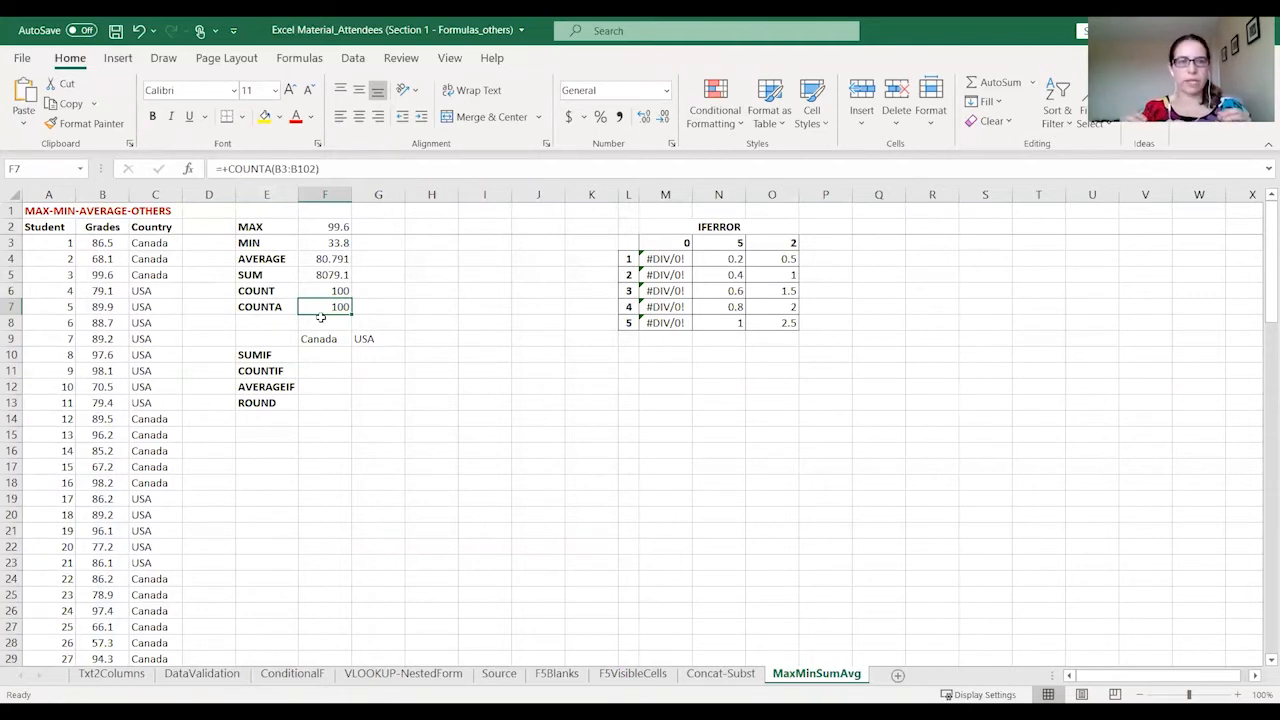
- Try replacing student 3's grade in B5 with the letter "a" to compare COUNT and COUNTA, and undo the change
left_click(100, 273)
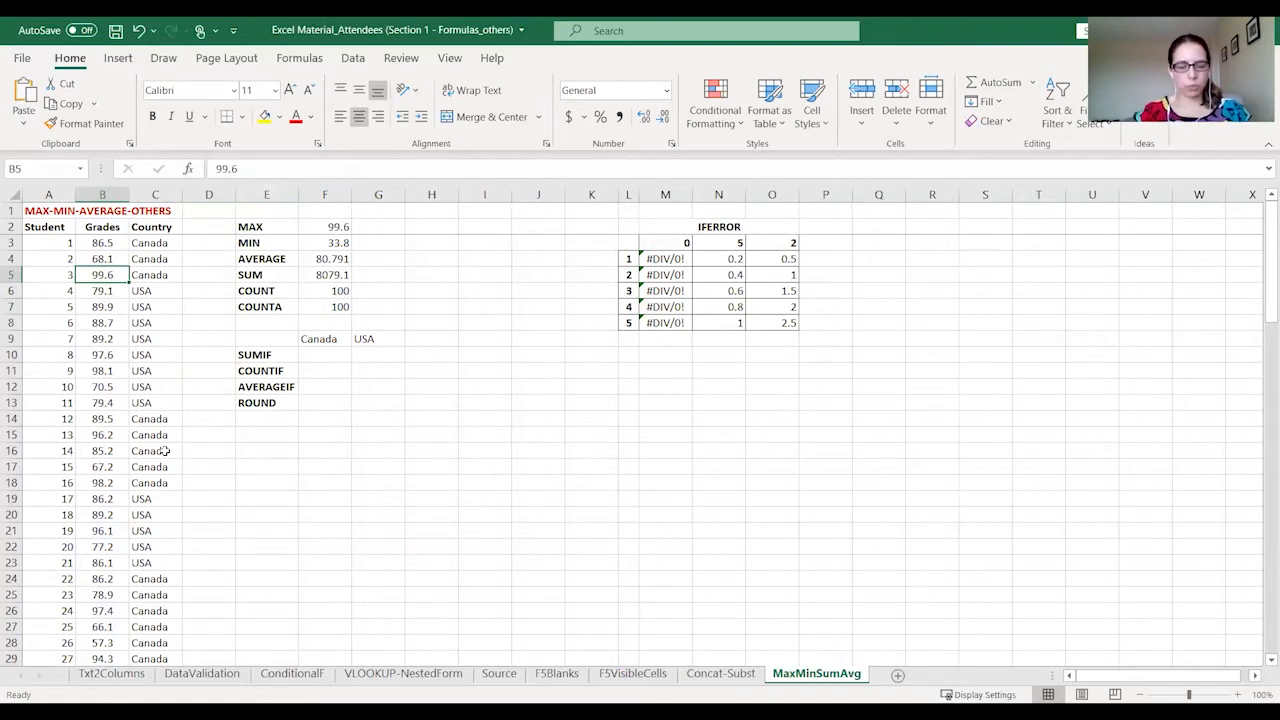
type("a")
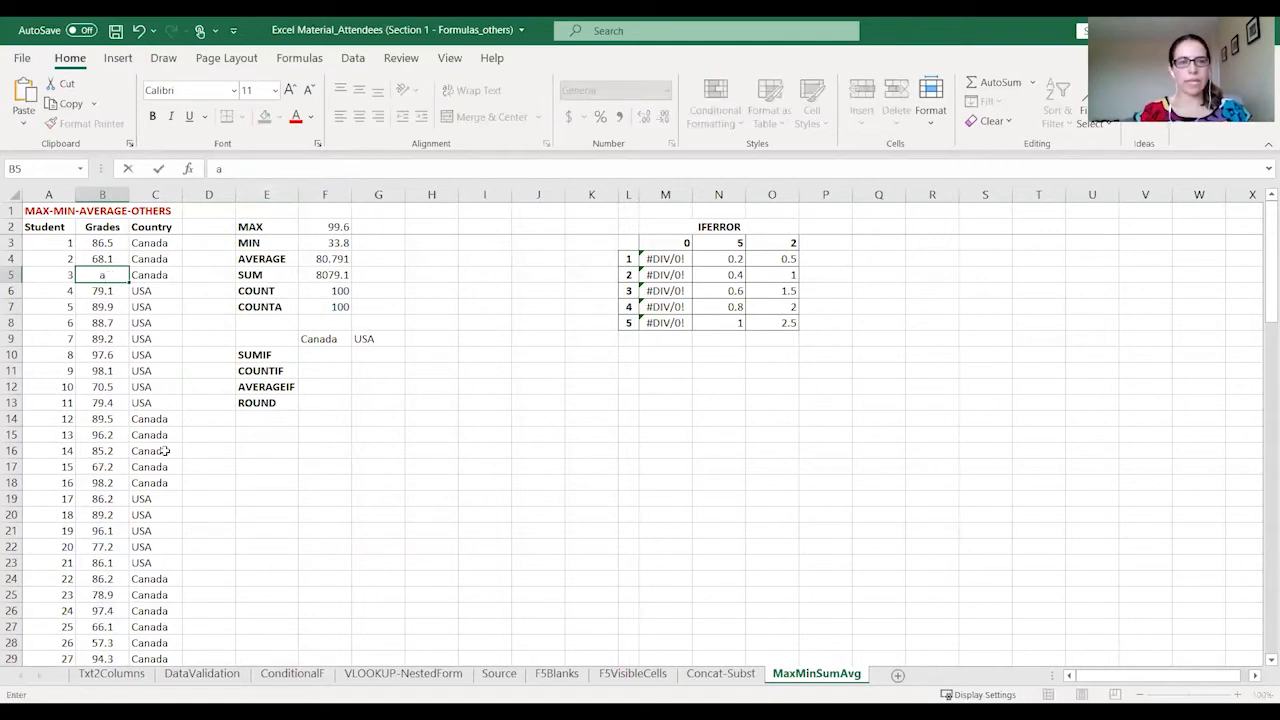
key("Return")
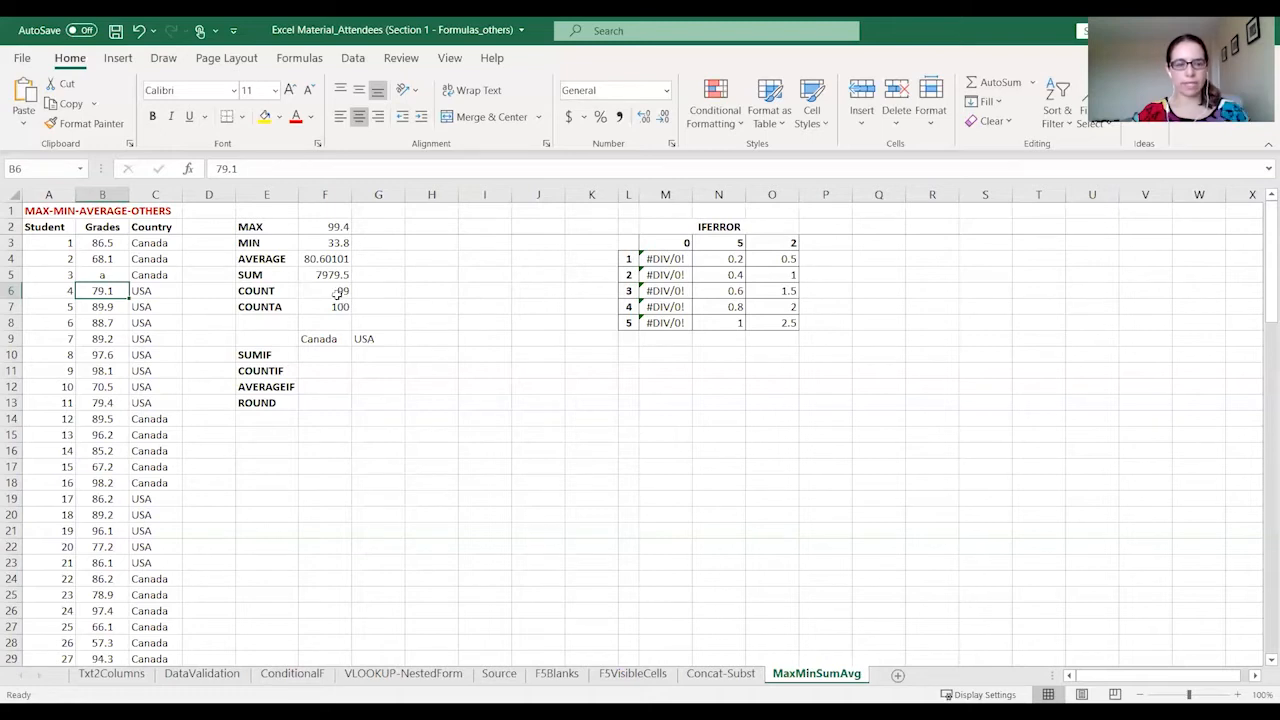
key("ctrl+z")
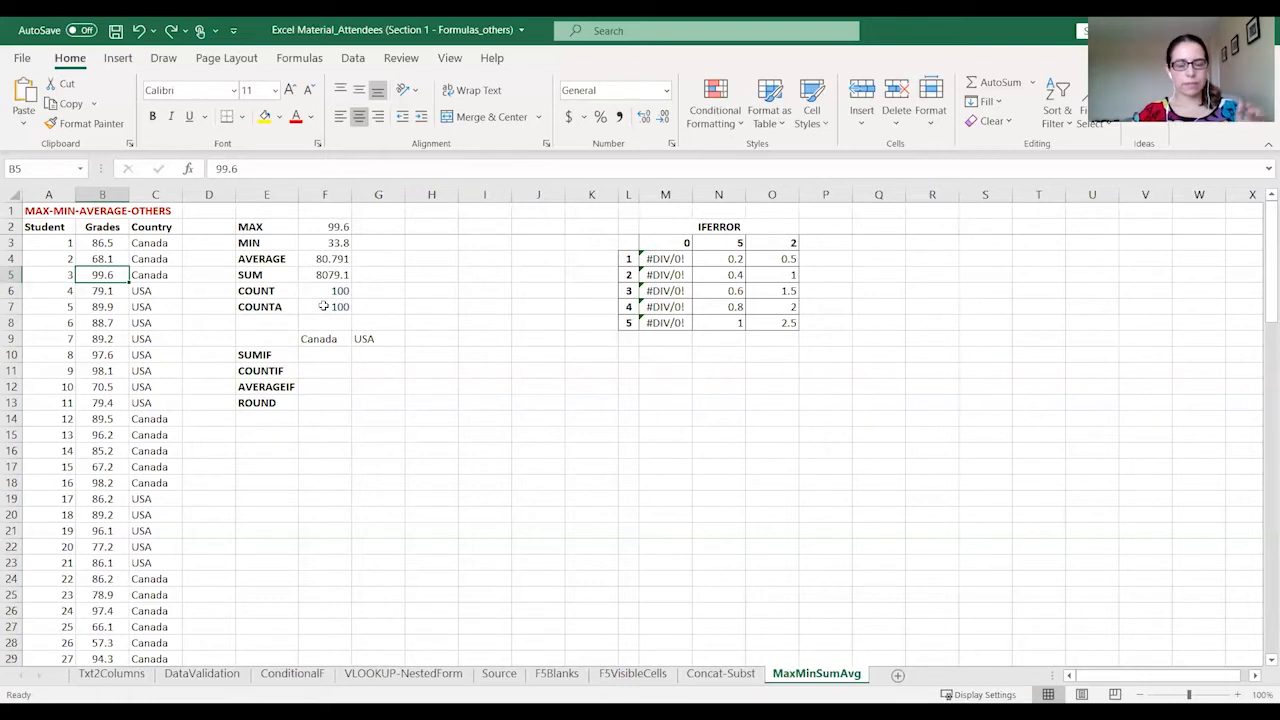
left_click(326, 356)
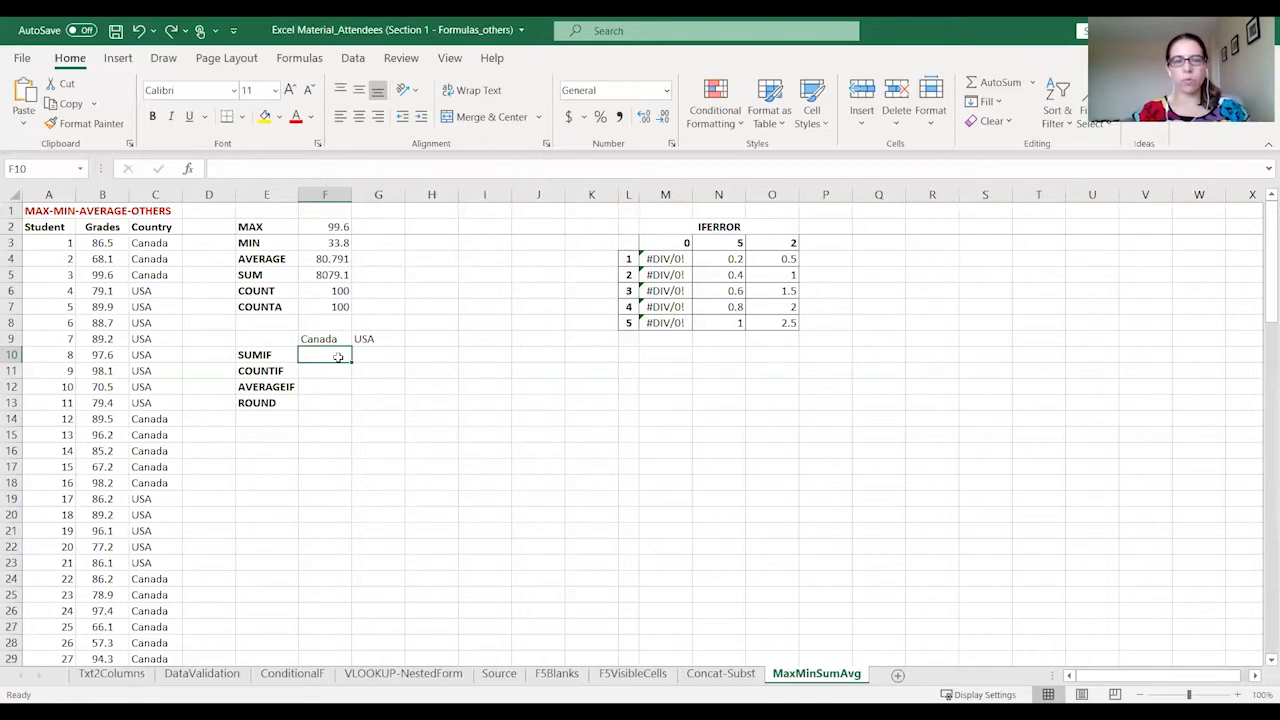
key("Up")
key("Down")
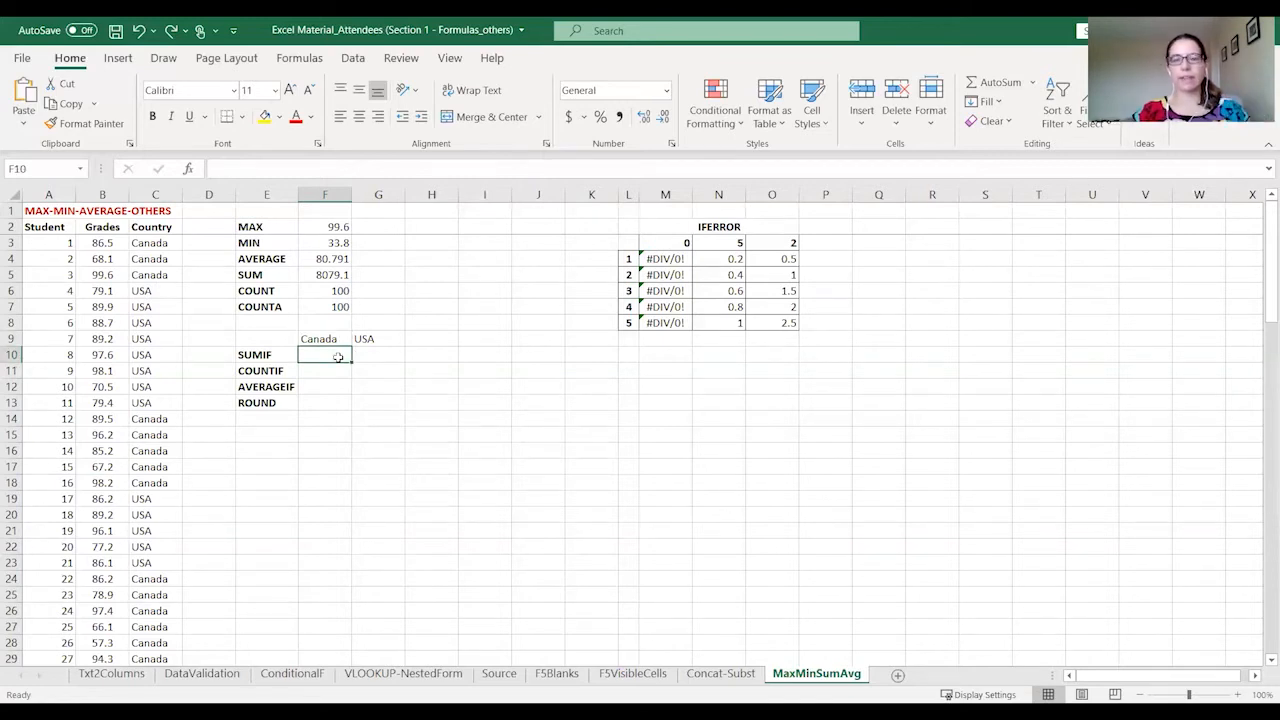
key("Right")
key("Up")
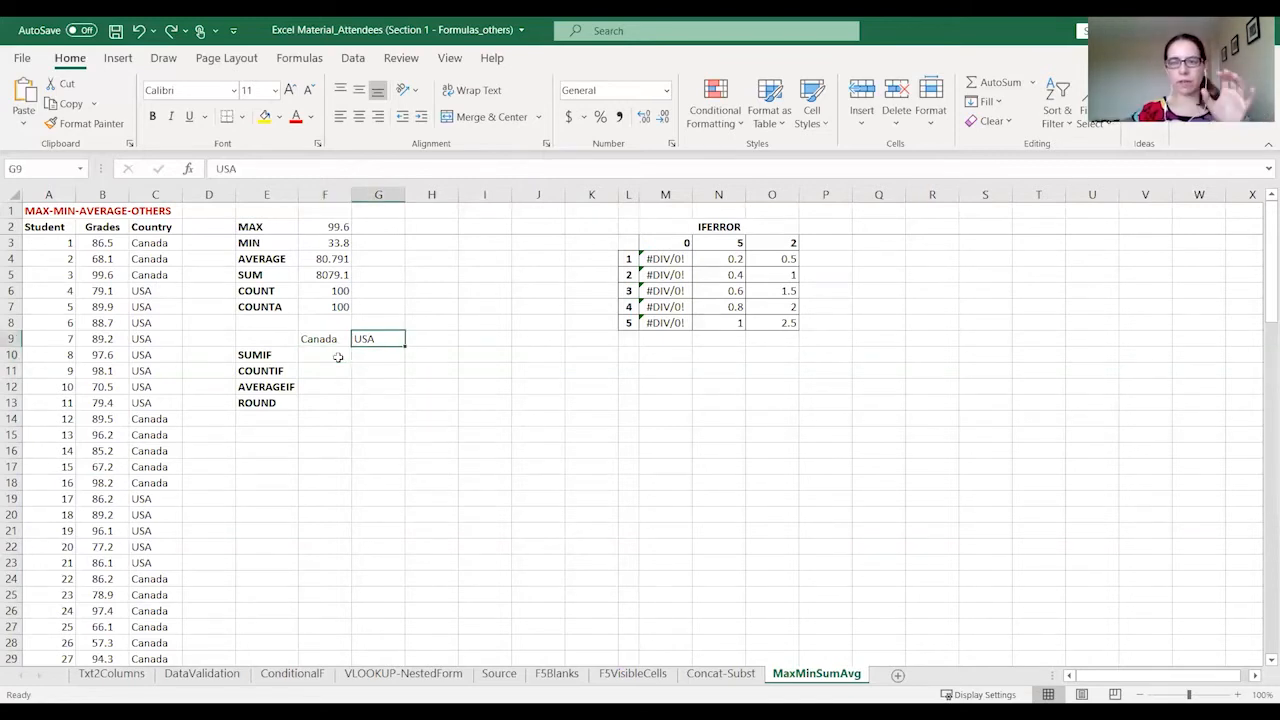
key("Down")
- Enter a SUMIF formula in F10 that totals the grades in B:B where C:C matches the Canada heading, using the absolute reference $F$9
key("Left")
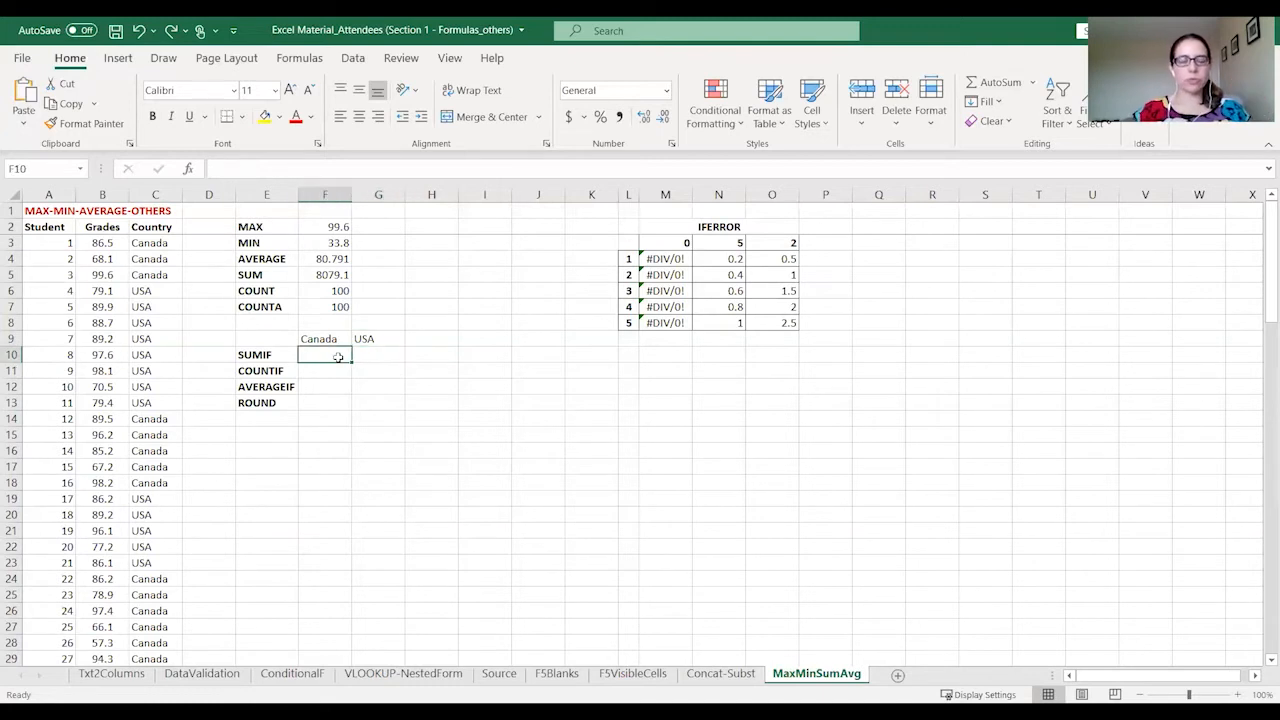
type("+")
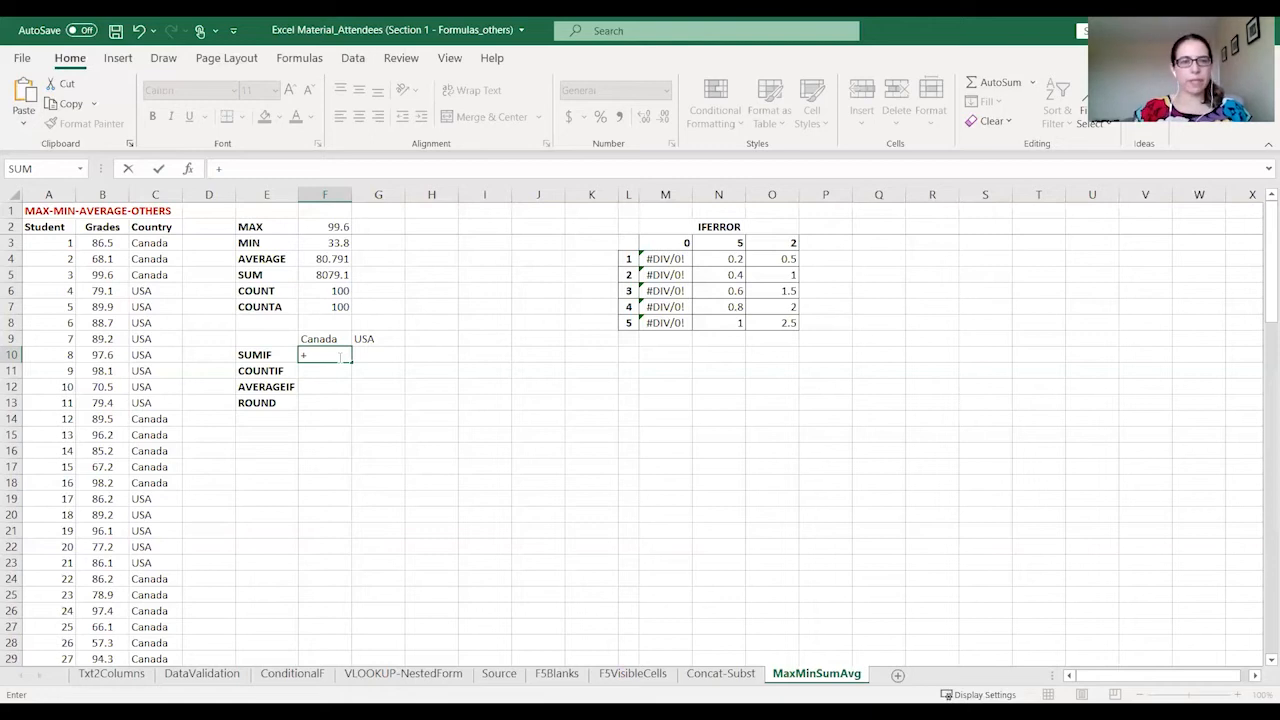
type("sumif(")
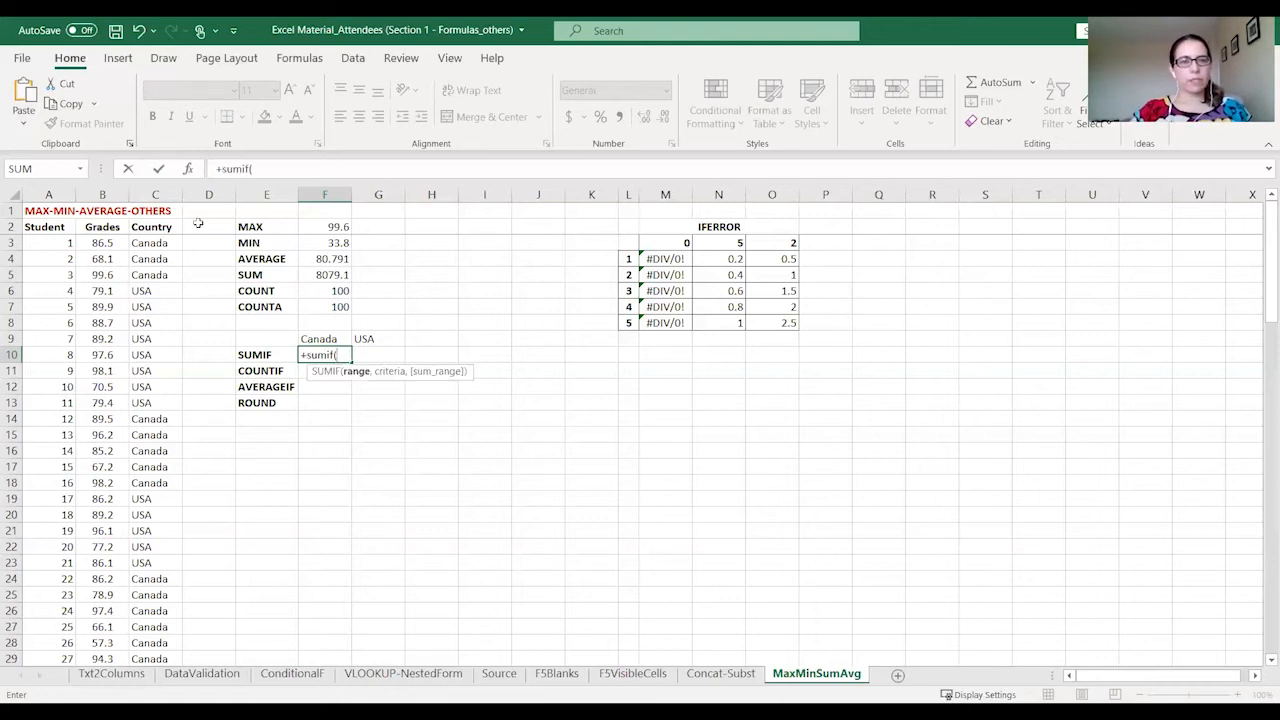
left_click(150, 242)
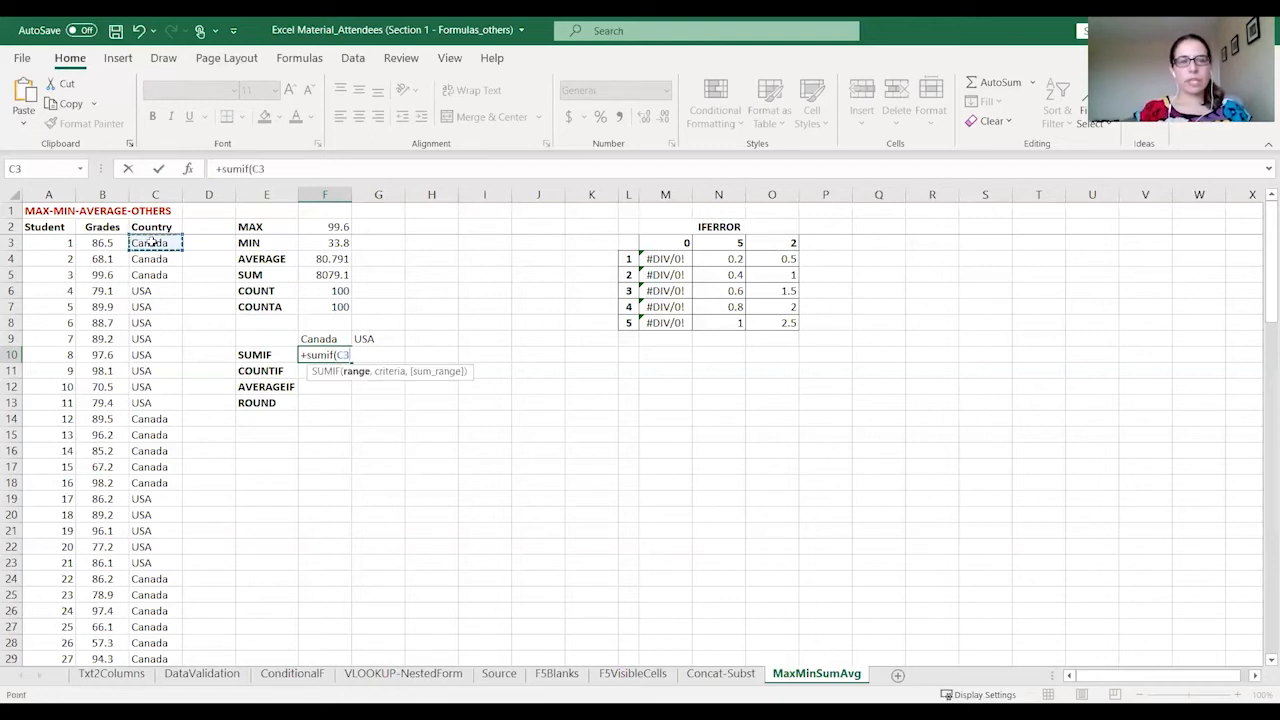
left_click(156, 186)
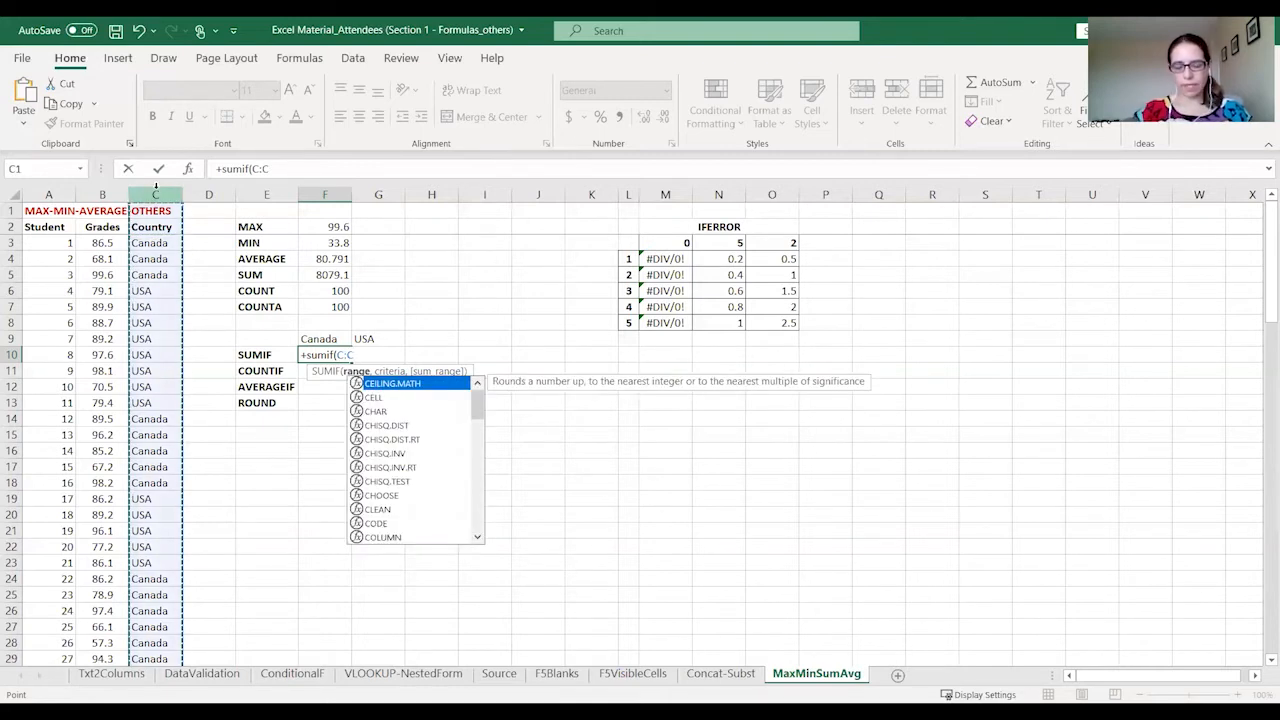
type(",")
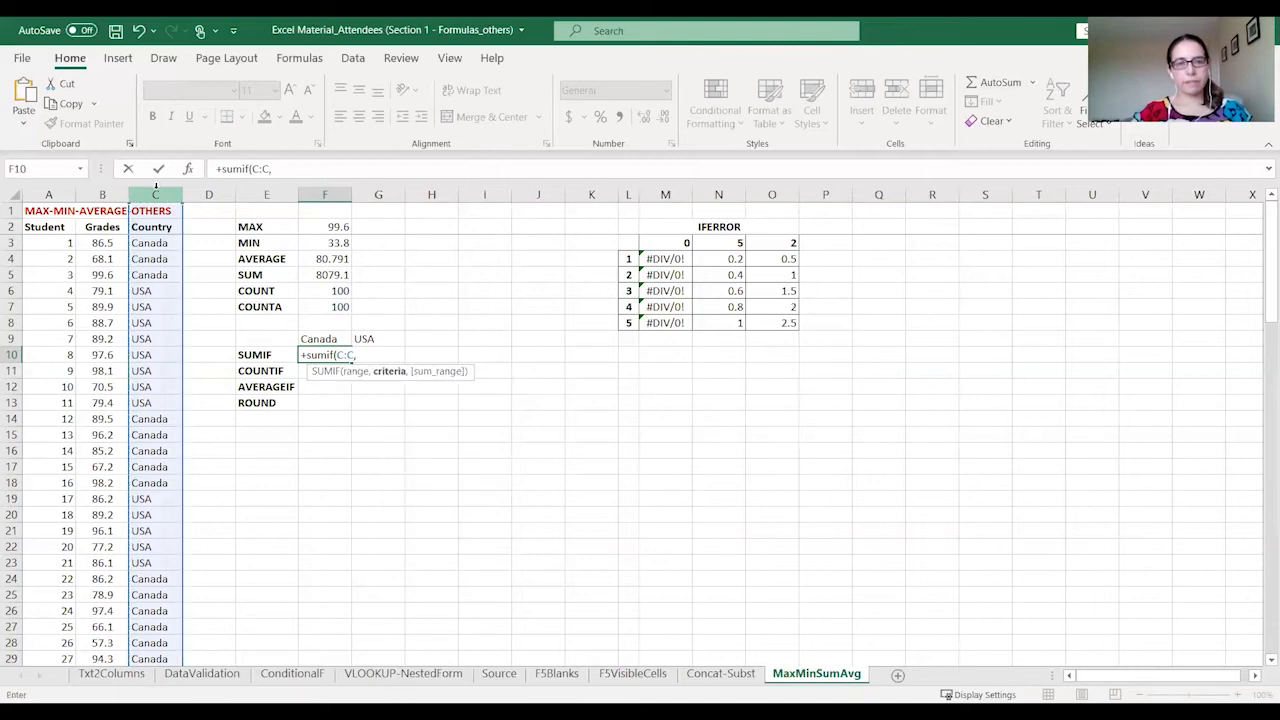
left_click(338, 340)
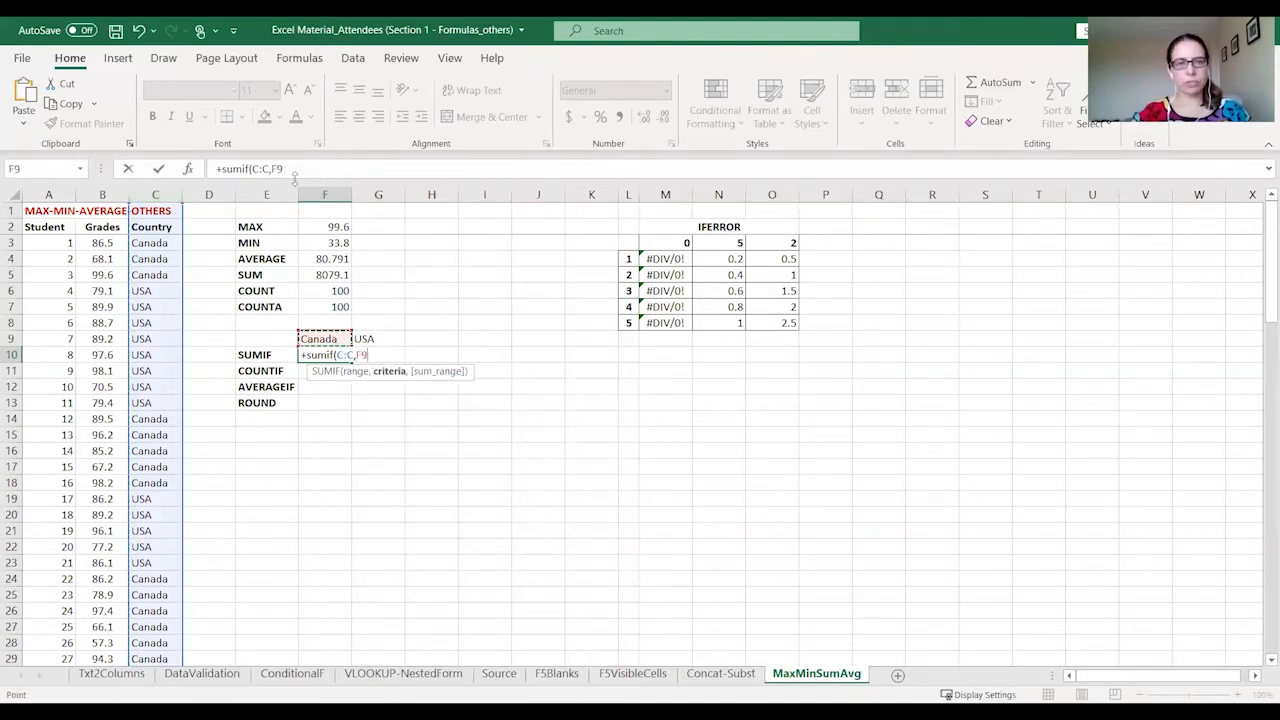
key("F4")
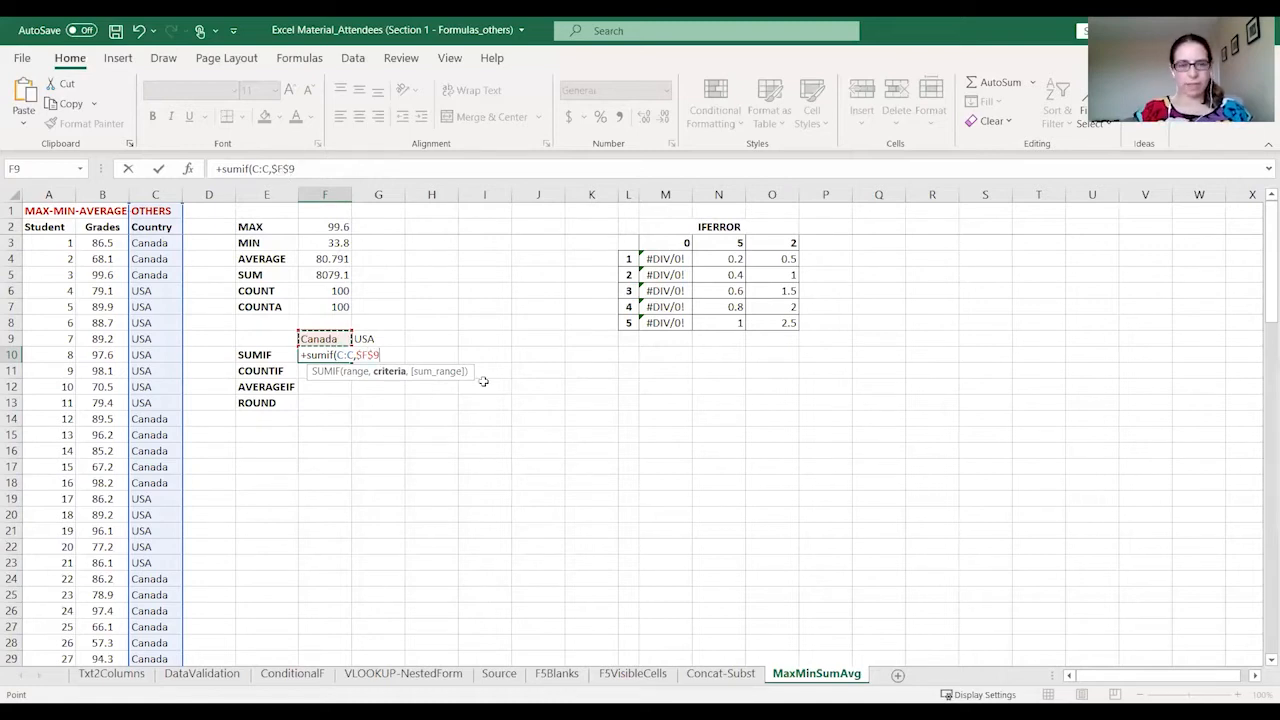
type(",")
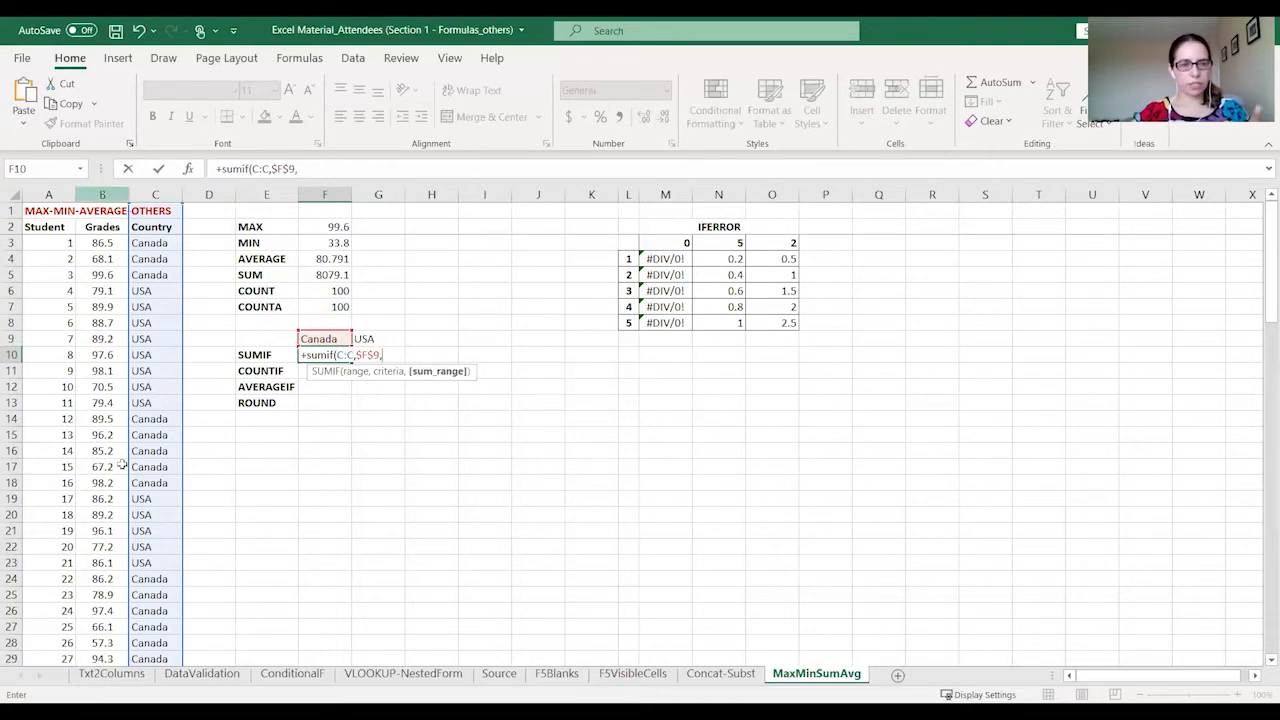
left_click(103, 191)
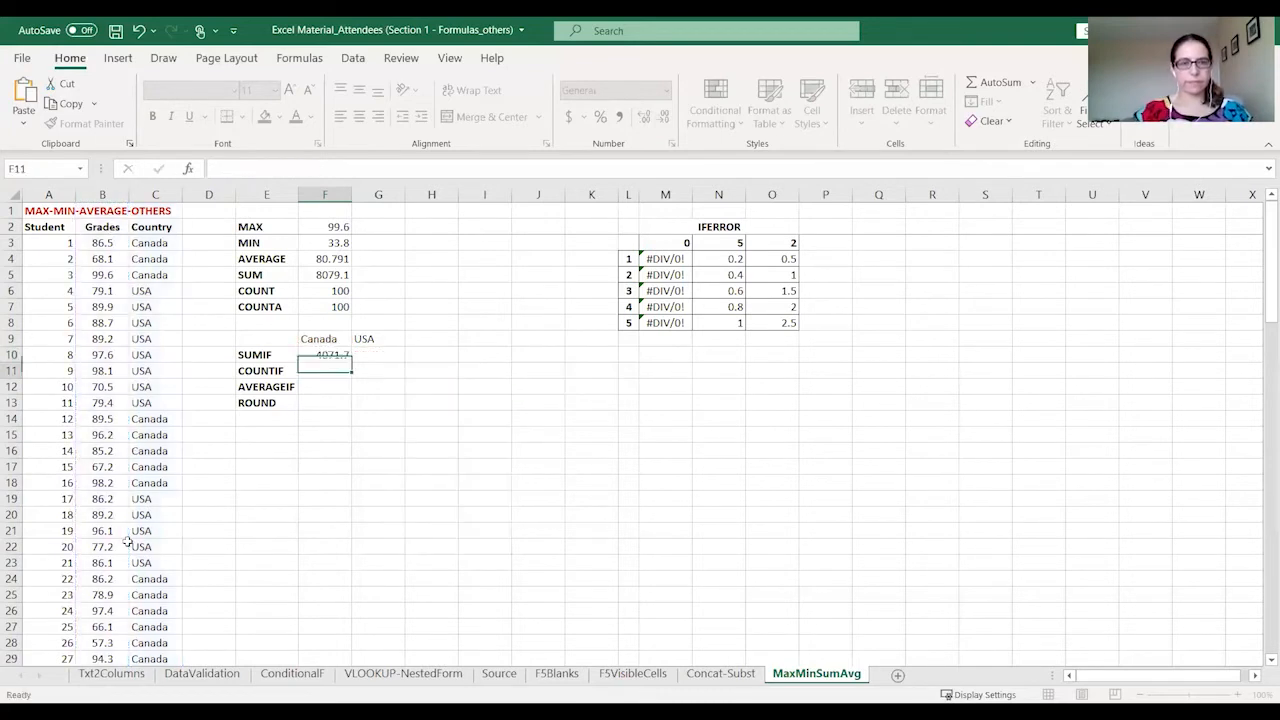
key("Return")
key("Up")
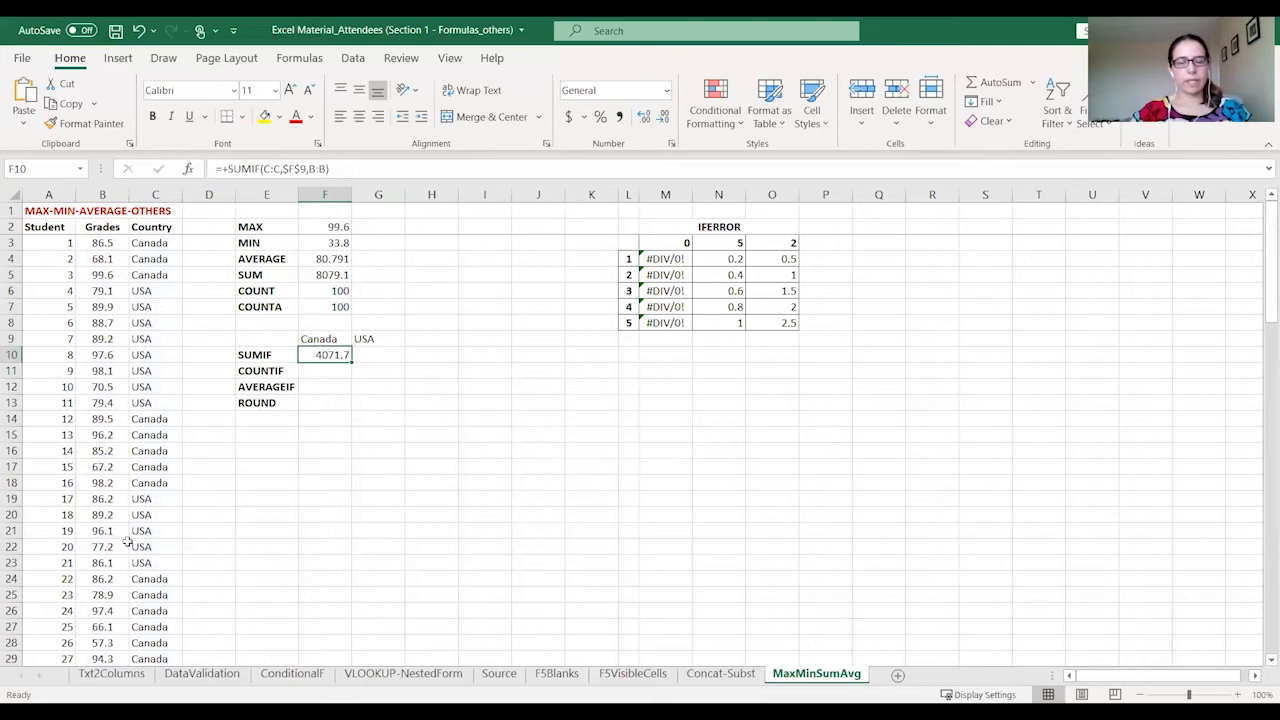
- Enter a SUMIF formula in G10 that totals B:B where C:C matches the literal text "USA"
left_click(372, 357)
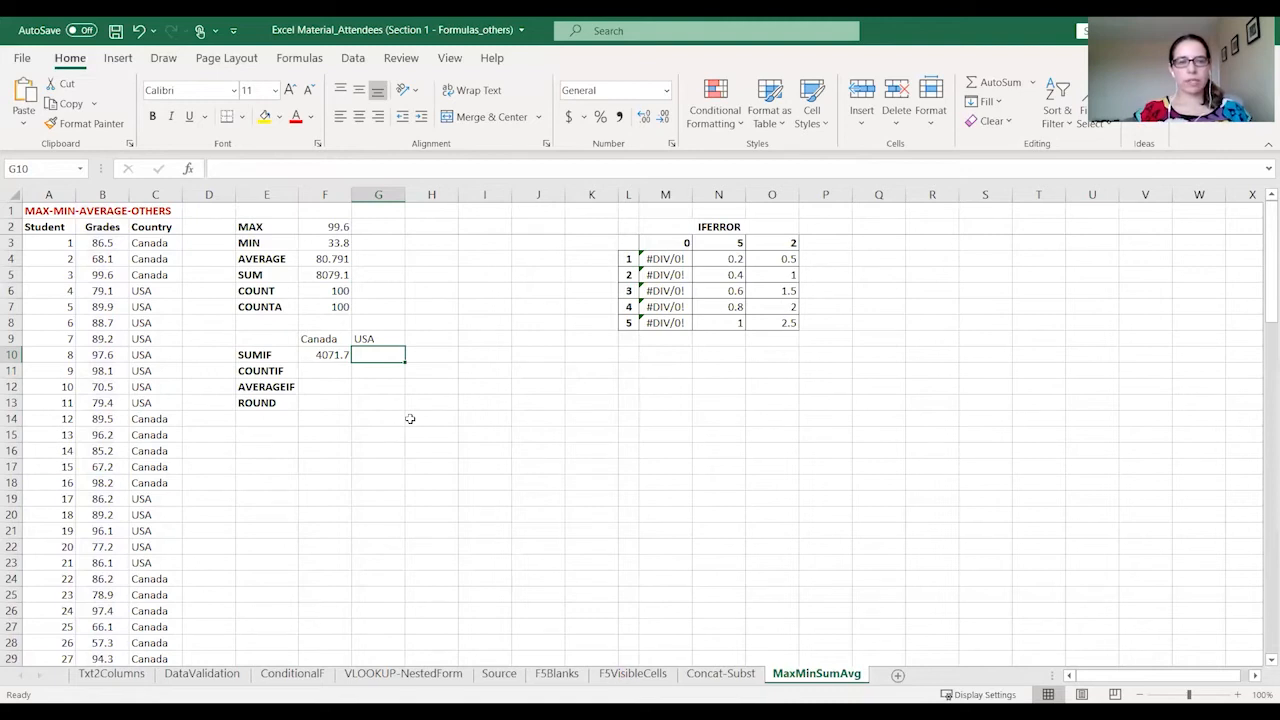
type("+")
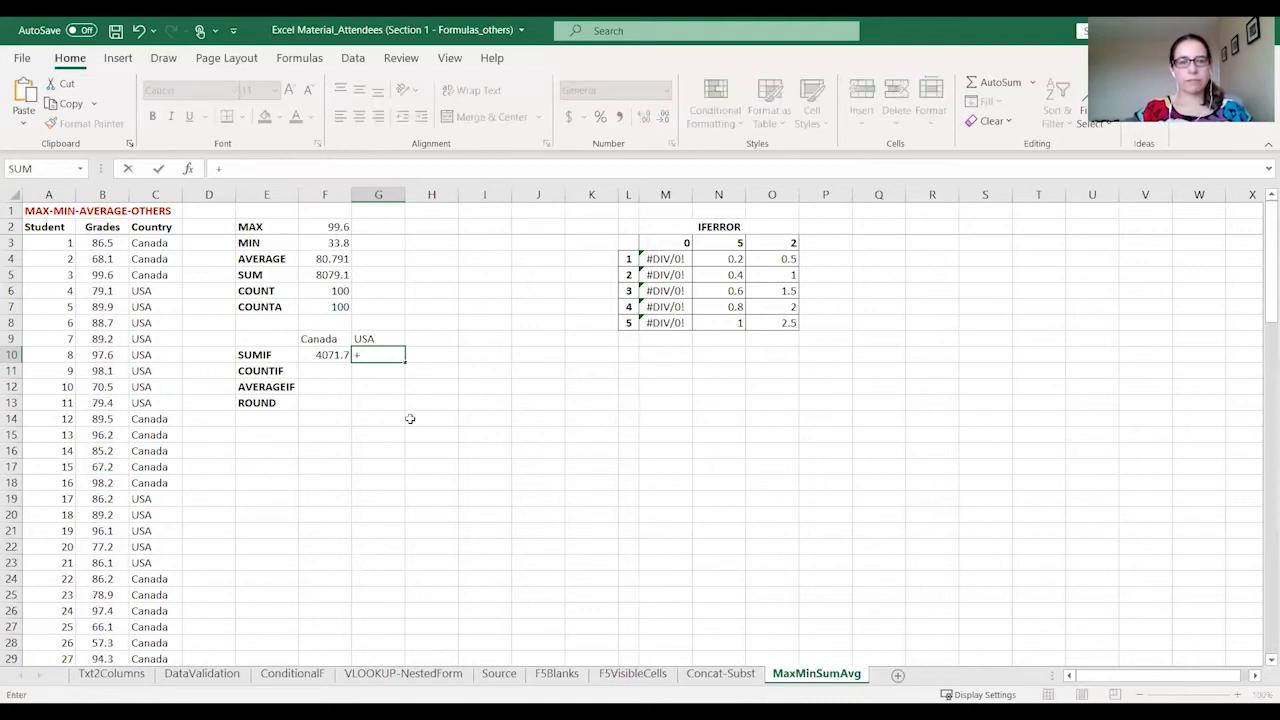
type("sumif(")
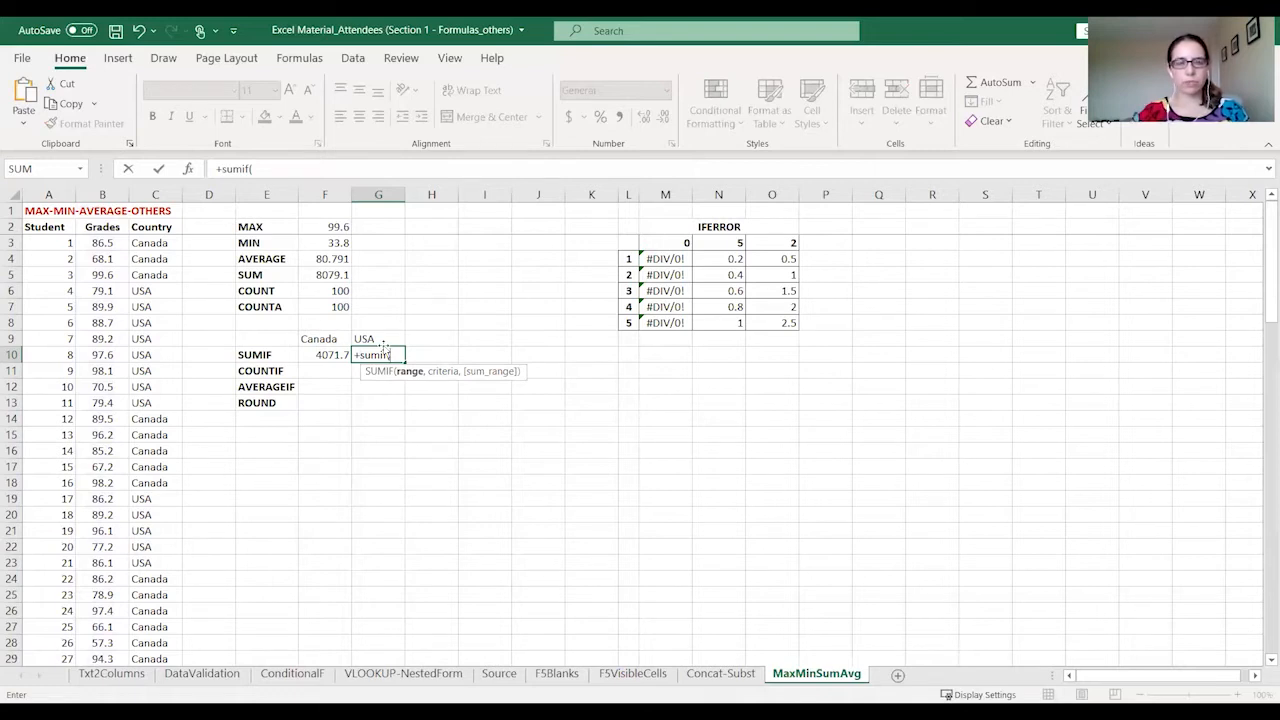
left_click(161, 193)
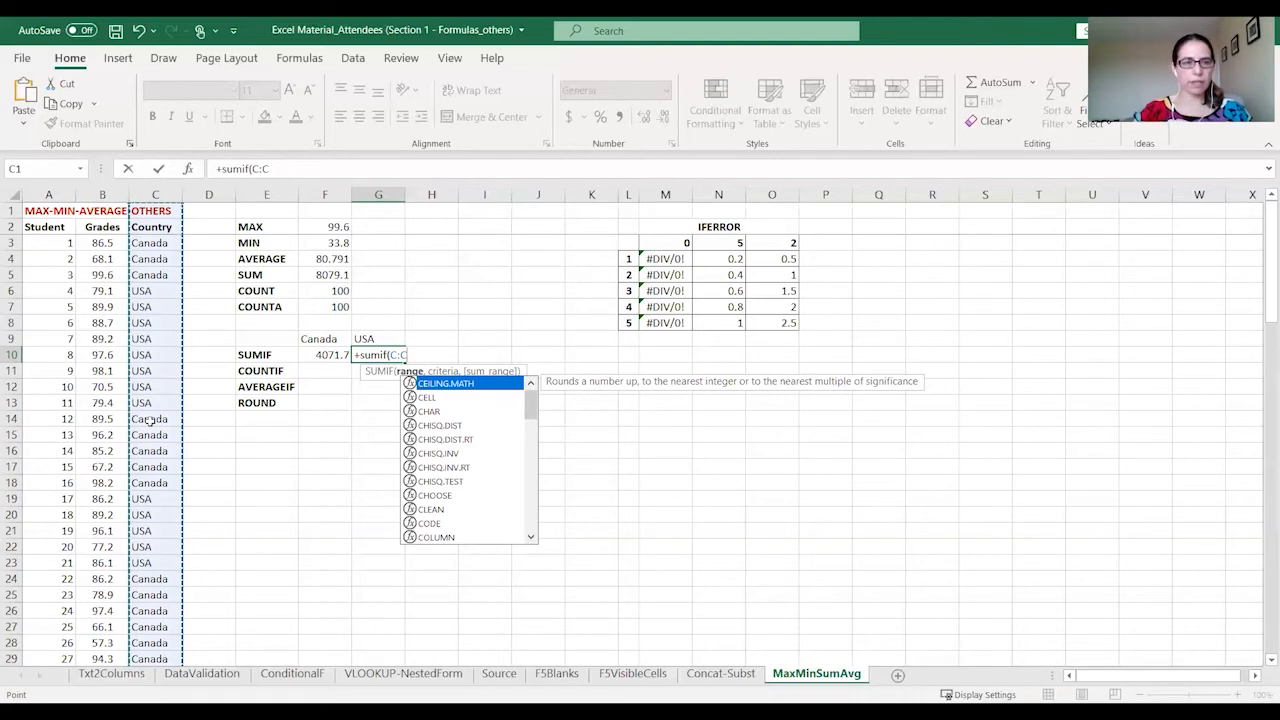
type(",\"USA\",")
left_click(108, 194)
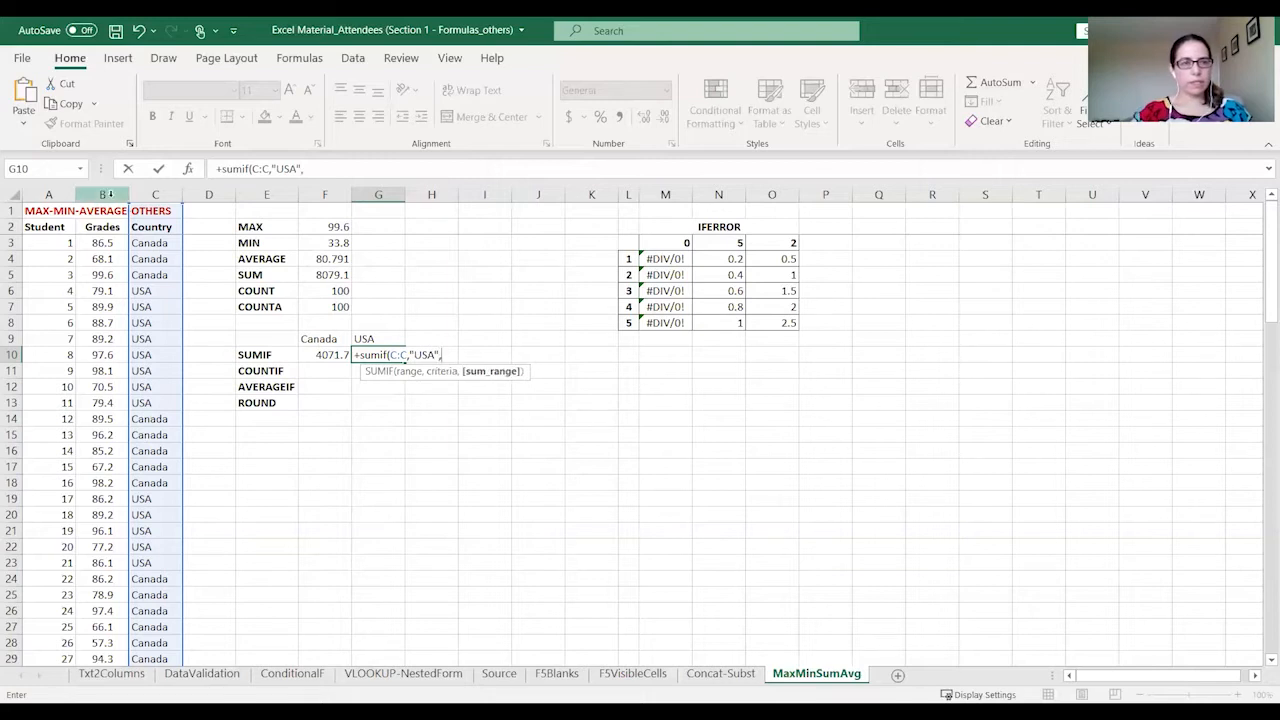
type(")")
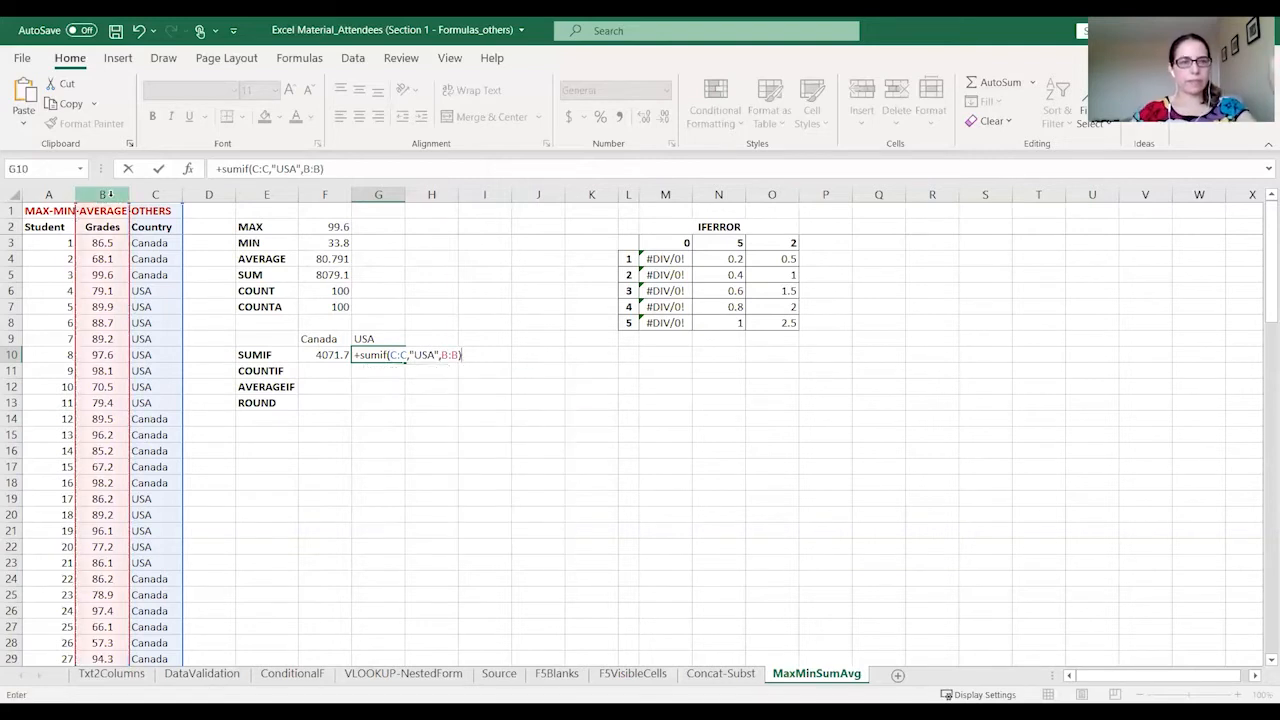
key("Return")
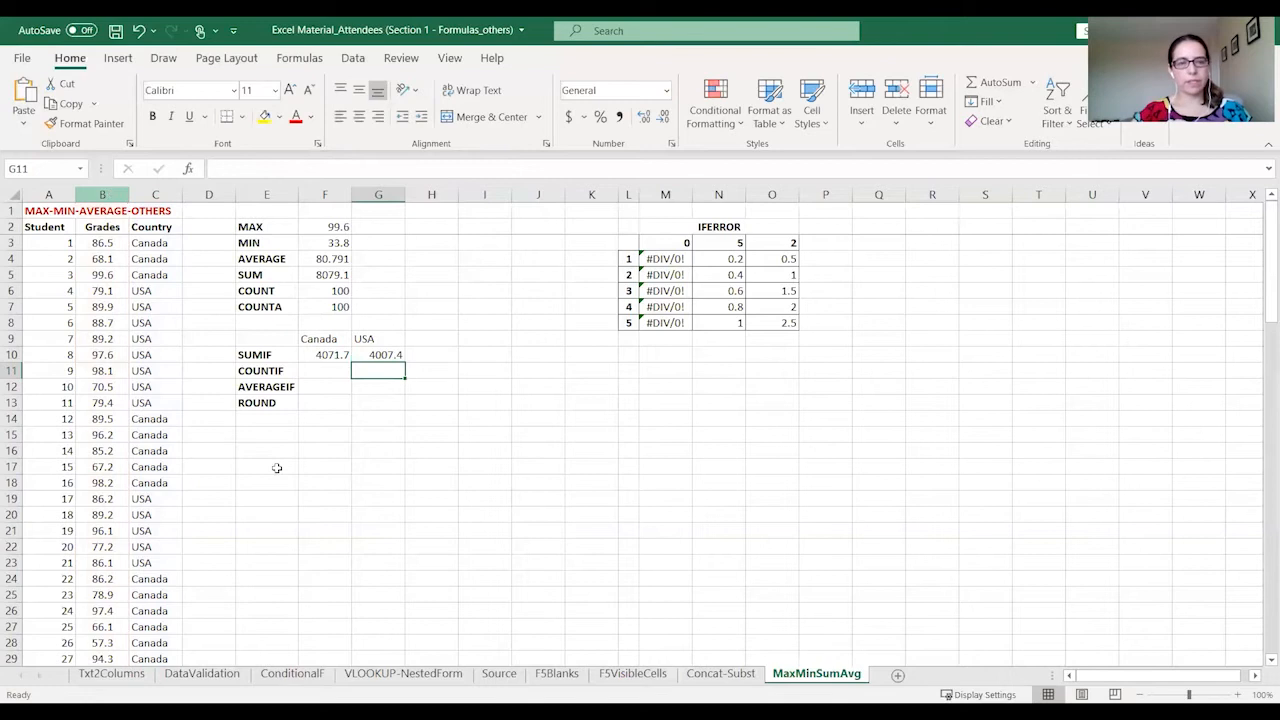
- Enter a COUNTIF formula in F11 that counts the cells in C:C matching the Canada heading, $F$9
left_click(342, 370)
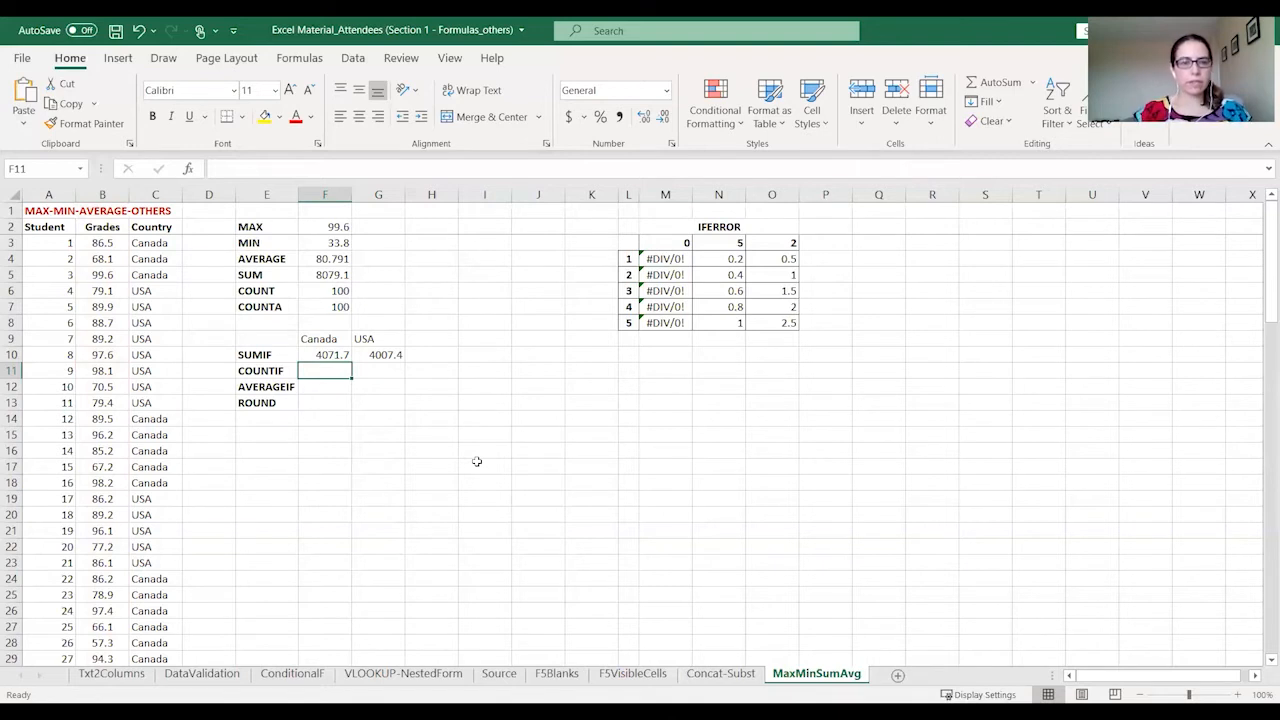
type("+")
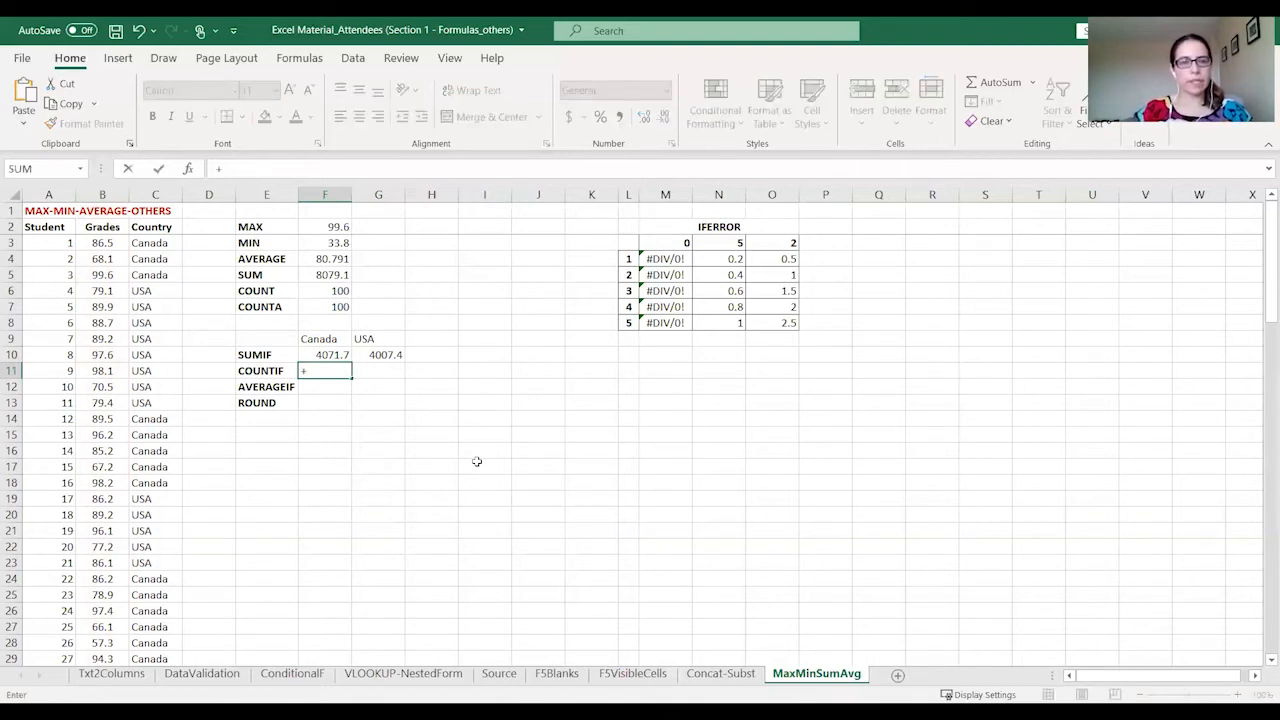
type("COUNTIF(")
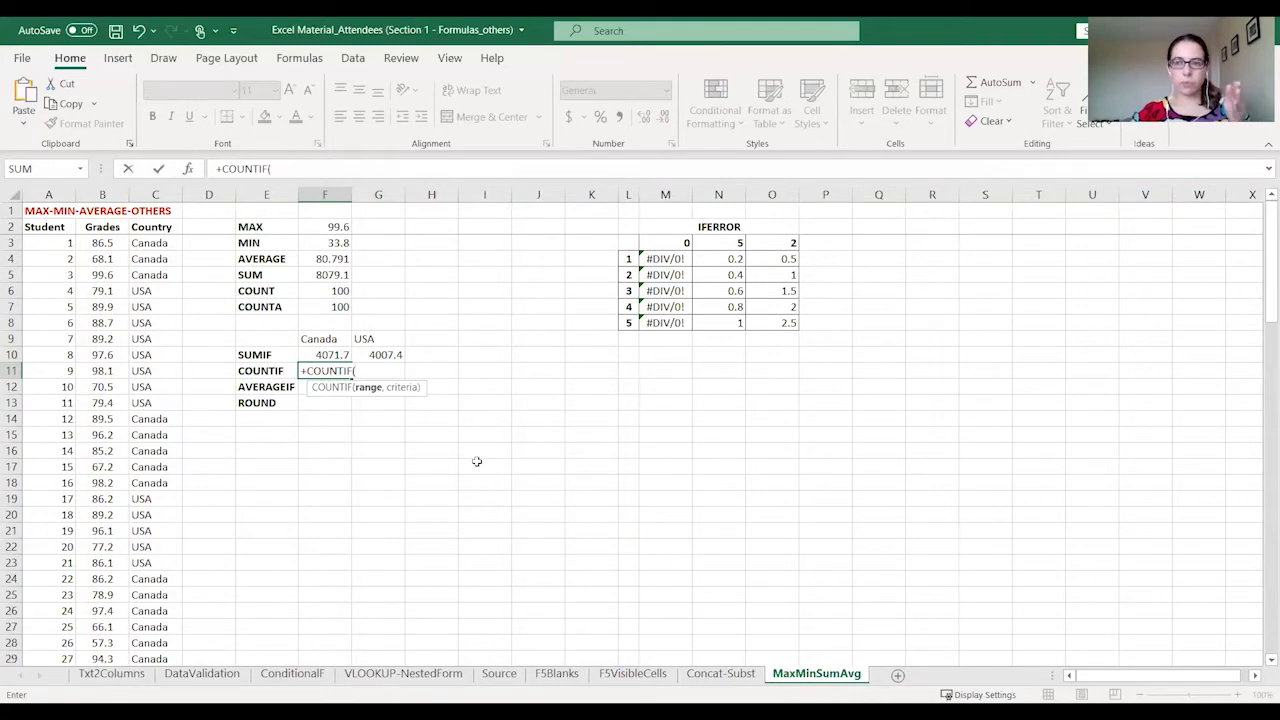
left_click(165, 194)
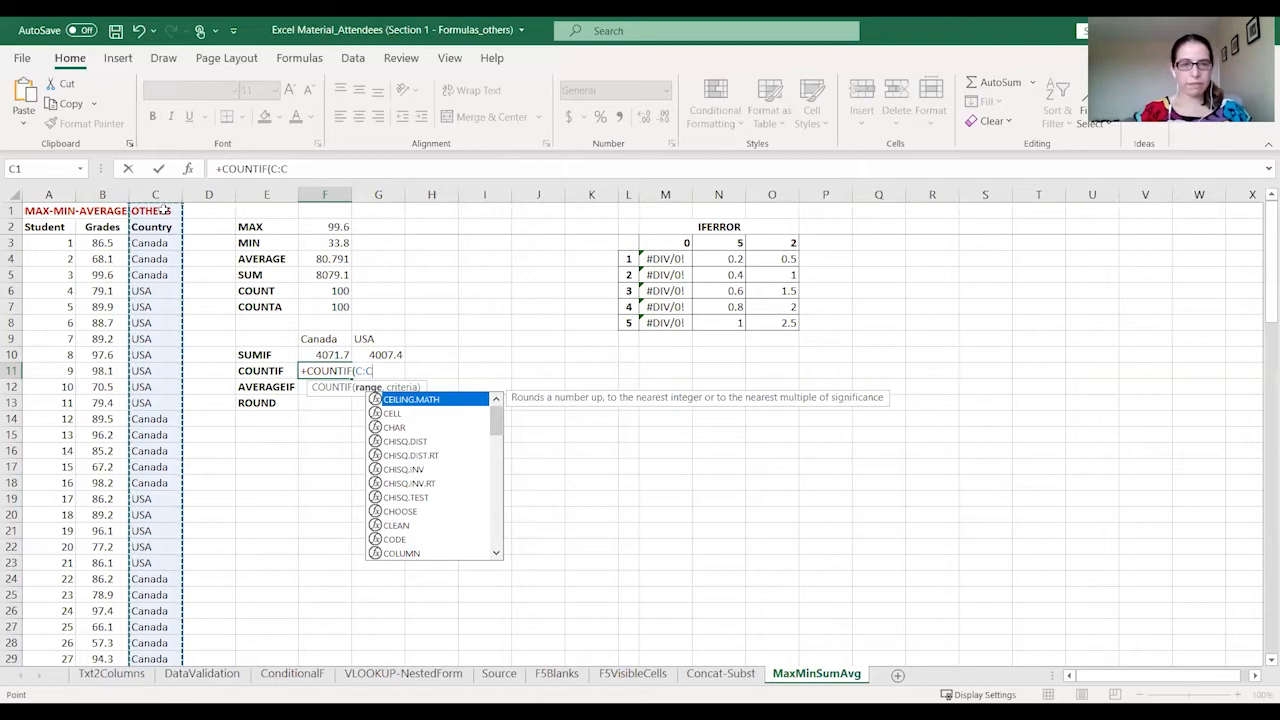
type(",")
left_click(330, 338)
type(")")
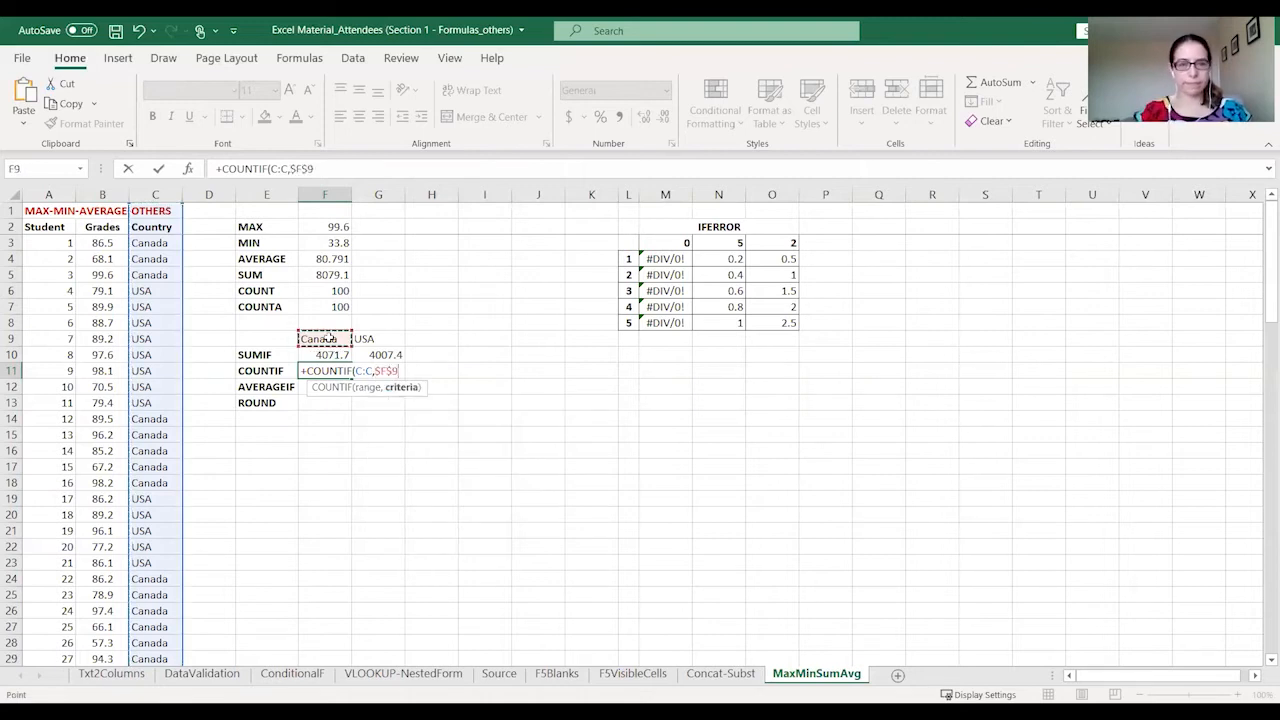
key("Return")
key("Up")
- Enter a COUNTIF formula in G11 that counts the cells in C3:C102 matching the USA heading, $G$9
key("Right")
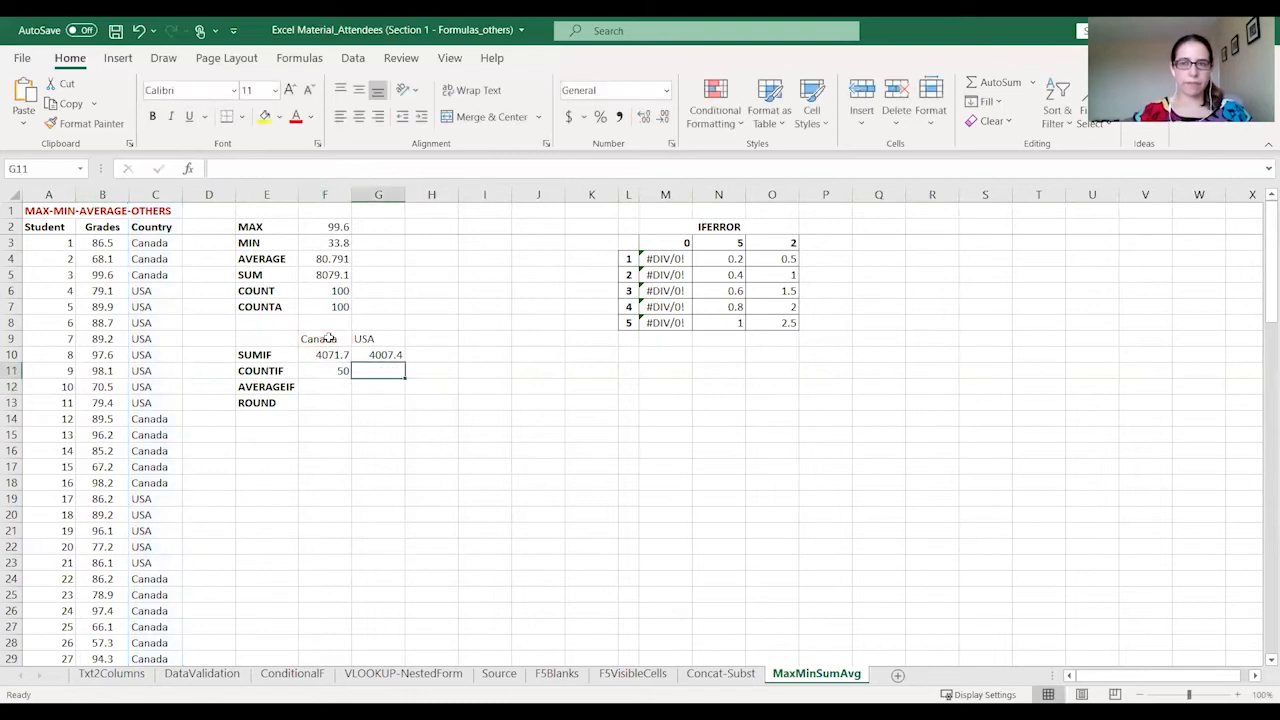
type("+C")
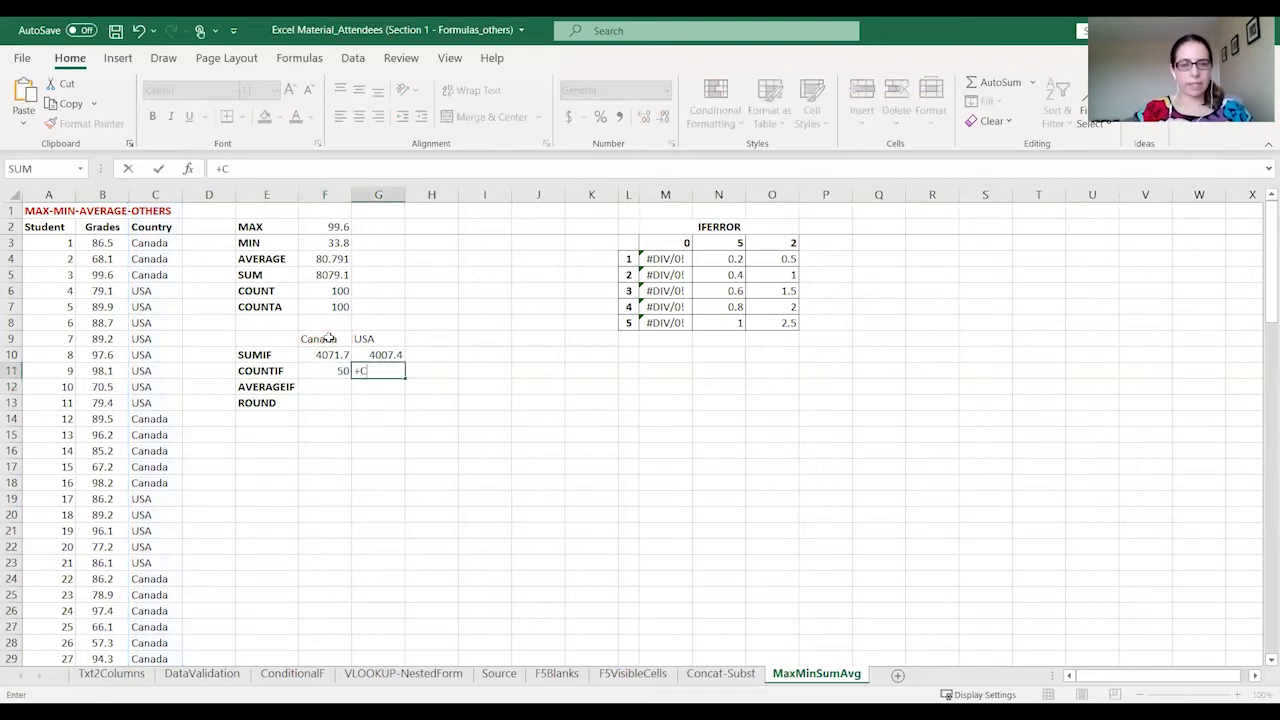
type("OUNTIF(")
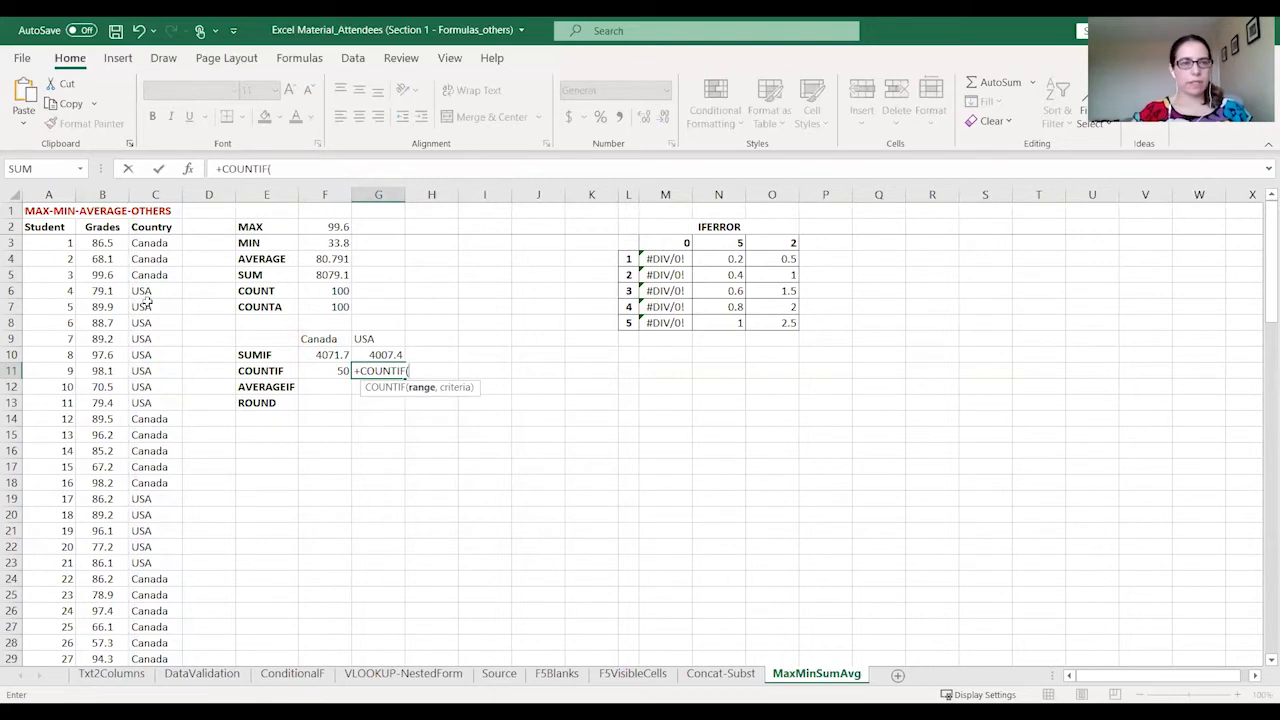
left_click(150, 243)
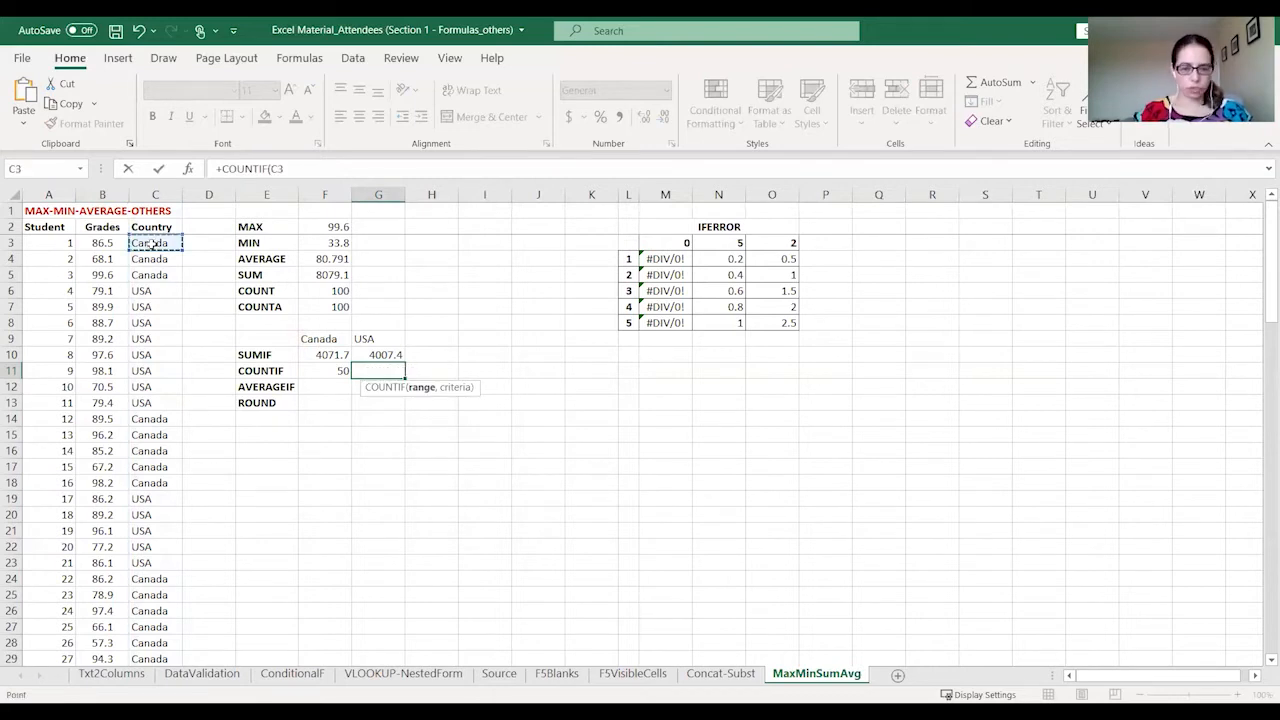
key("ctrl+shift+Down")
type(",")
scroll(531, 340, "up", 14)
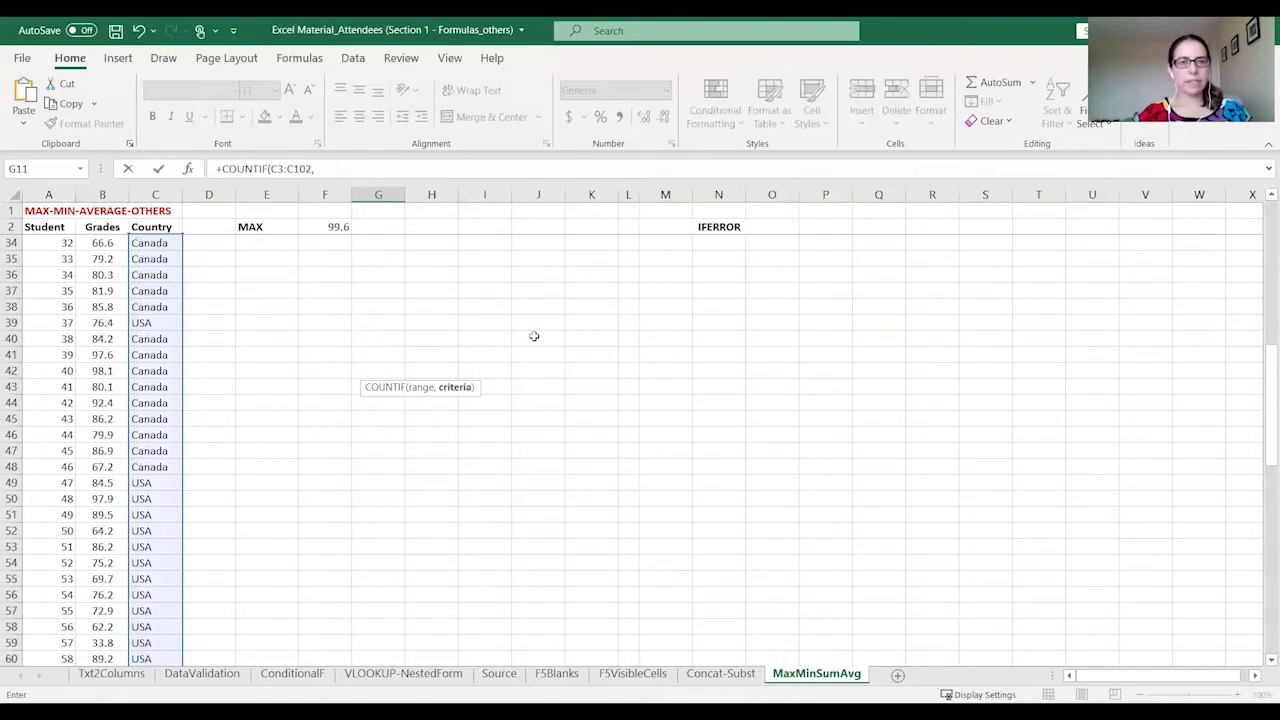
scroll(534, 336, "up", 10)
left_click(380, 338)
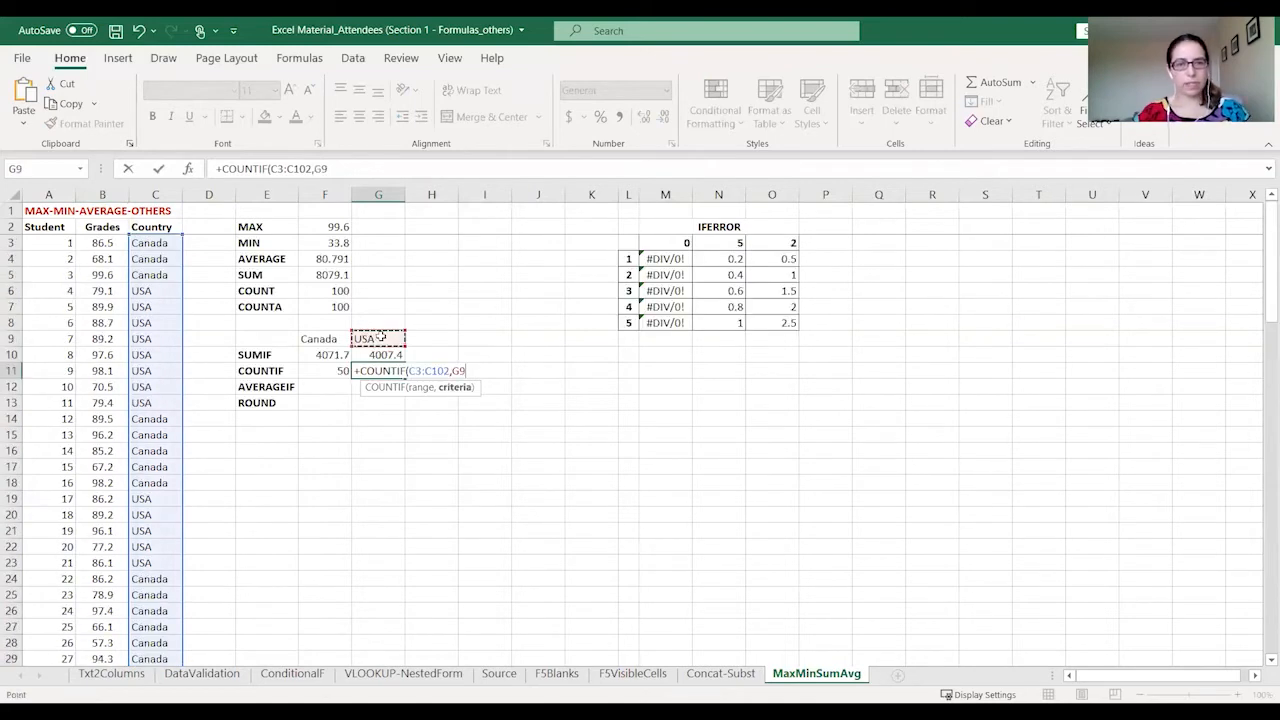
key("F4")
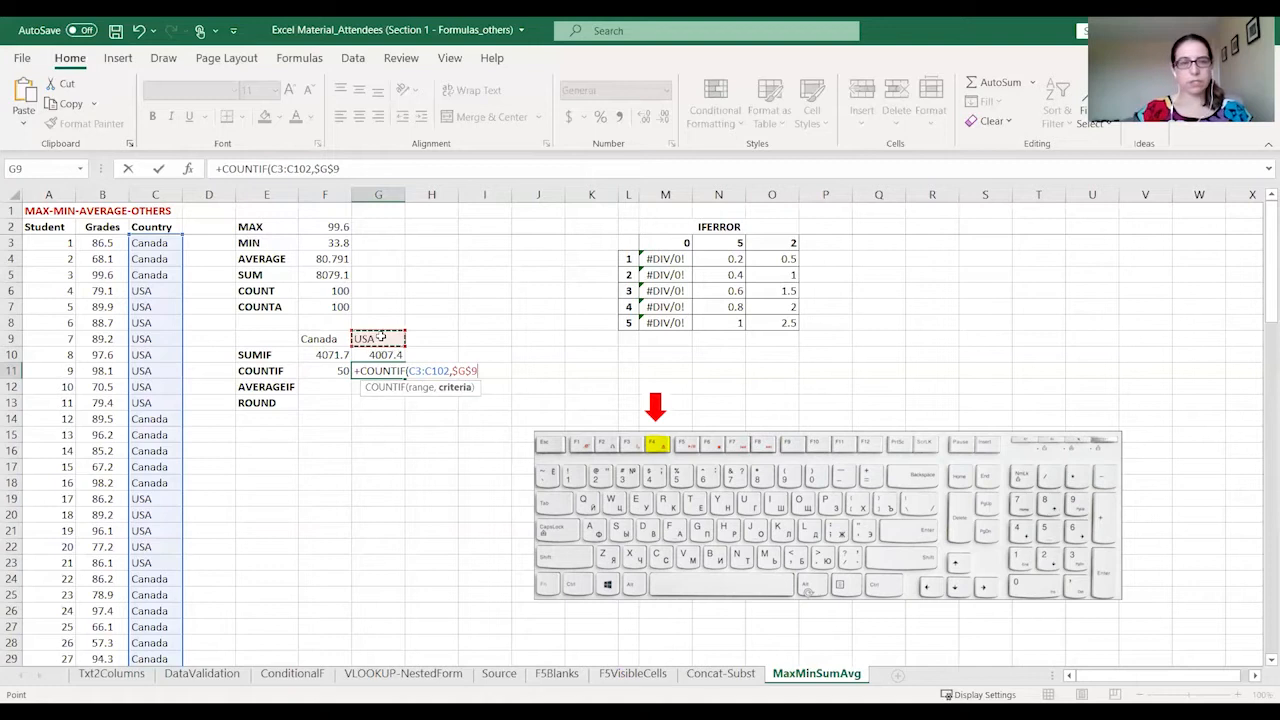
type(")")
key("Return")
key("Up")
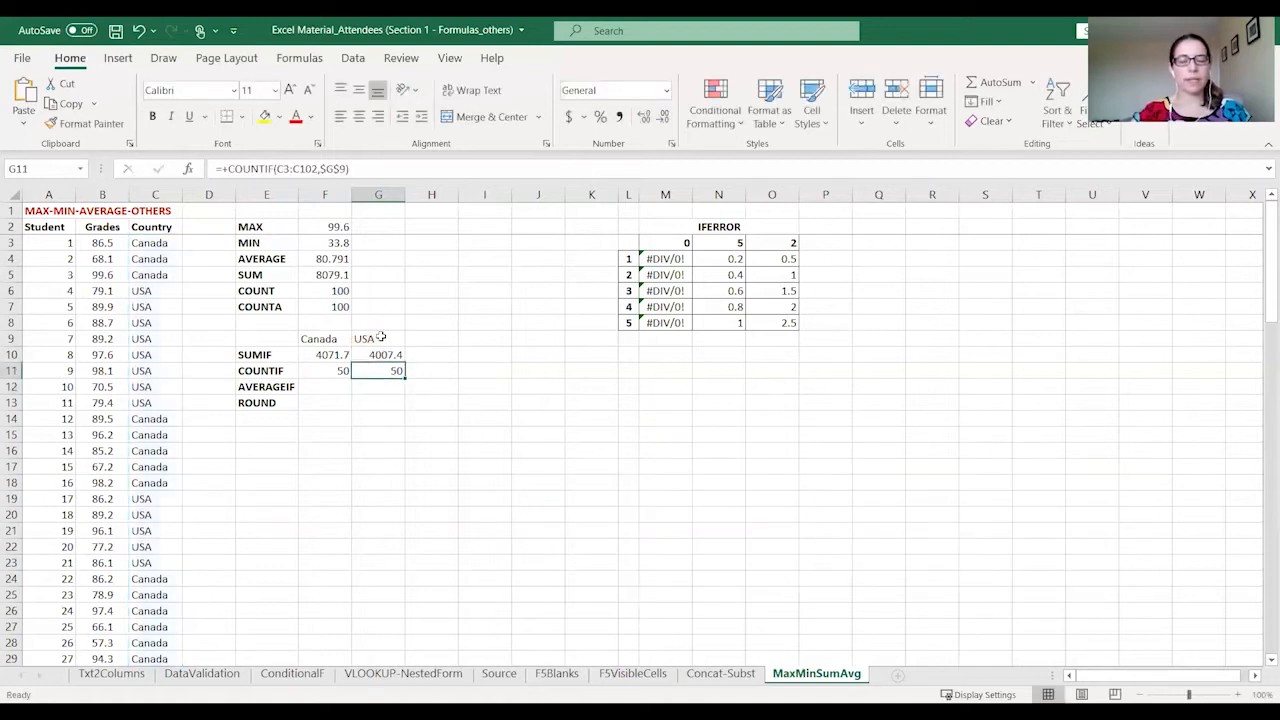
left_click(340, 370)
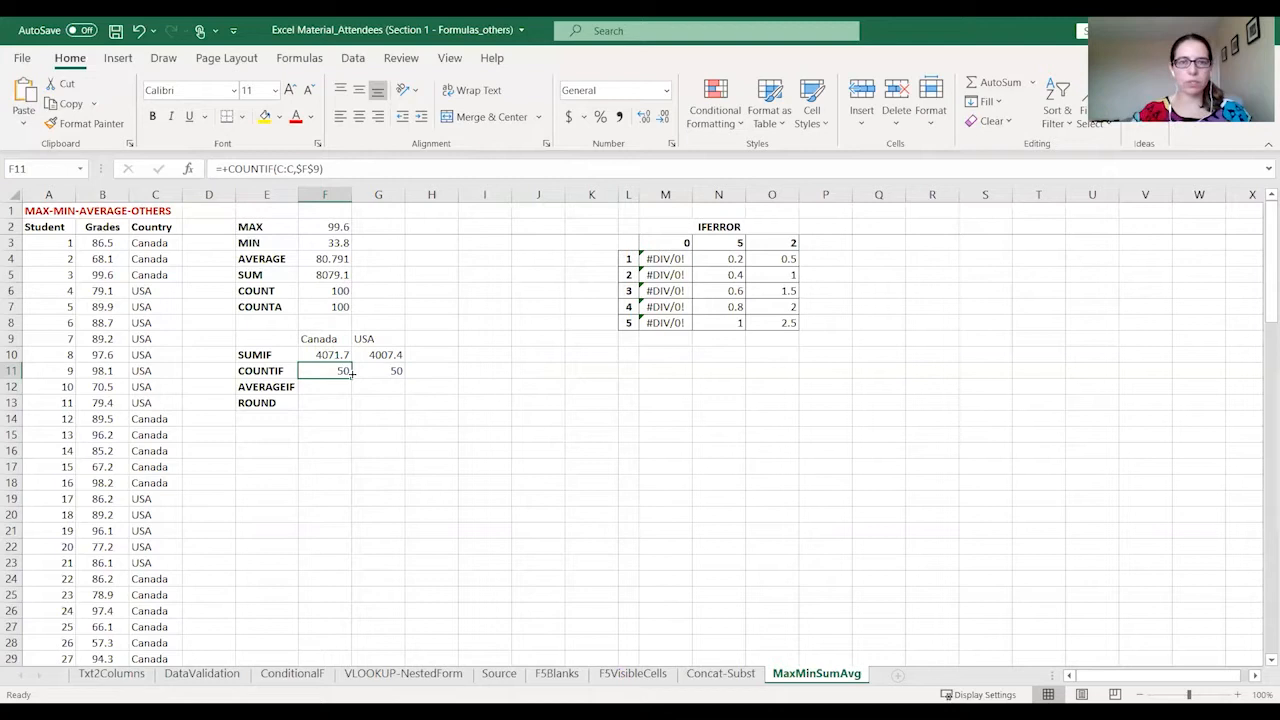
left_click(57, 359)
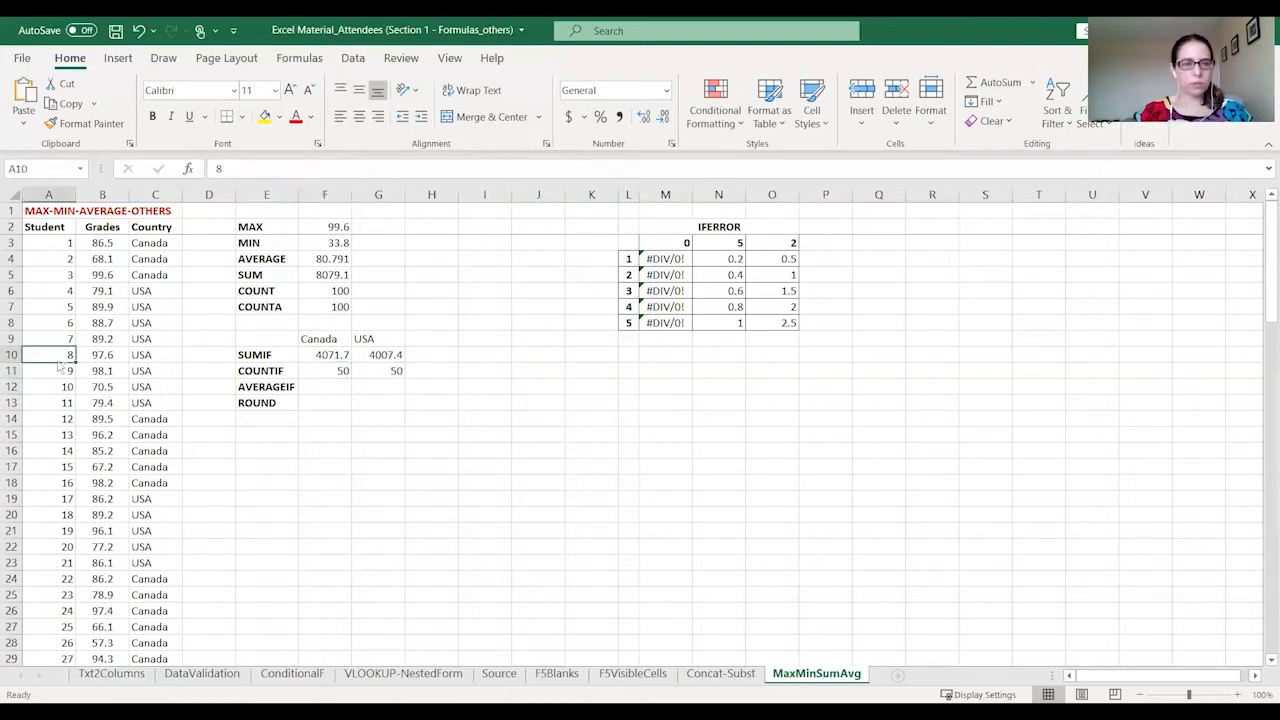
key("ctrl+End")
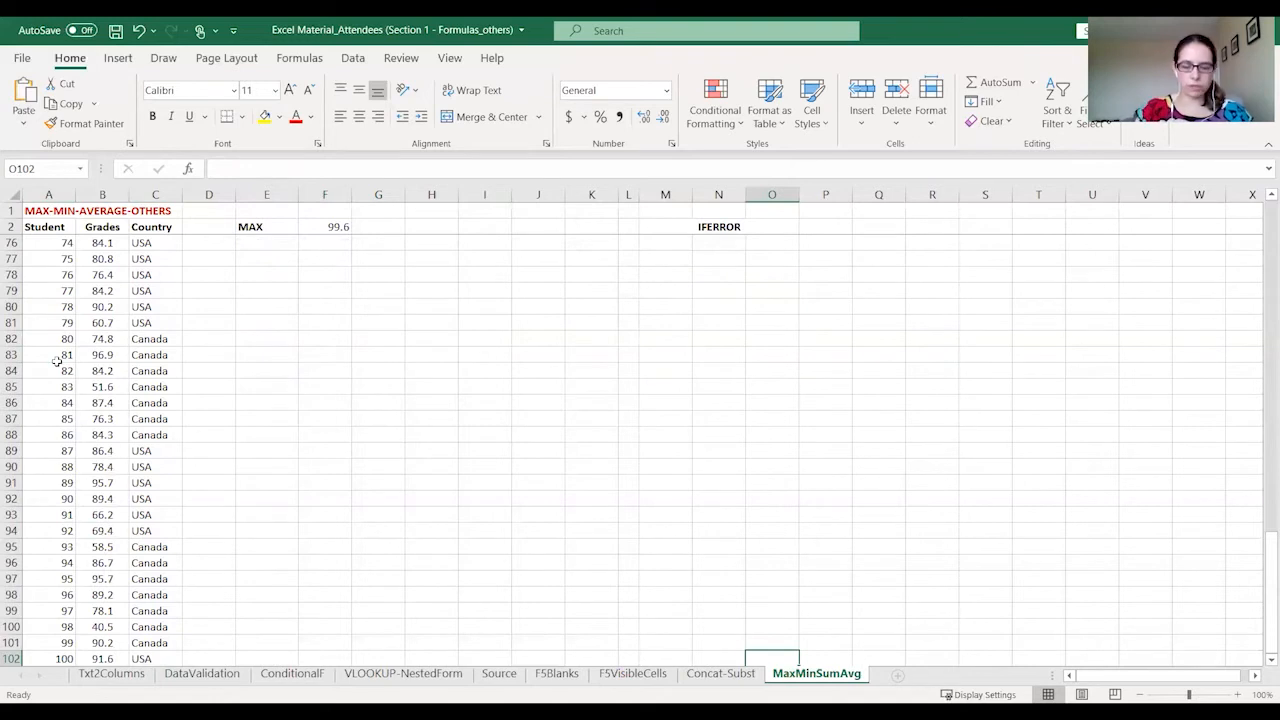
key("ctrl+Home")
- Enter an AVERAGEIF formula in F12 that averages the grades in B:B where C:C matches the Canada heading, using the absolute reference $F$9
left_click(324, 387)
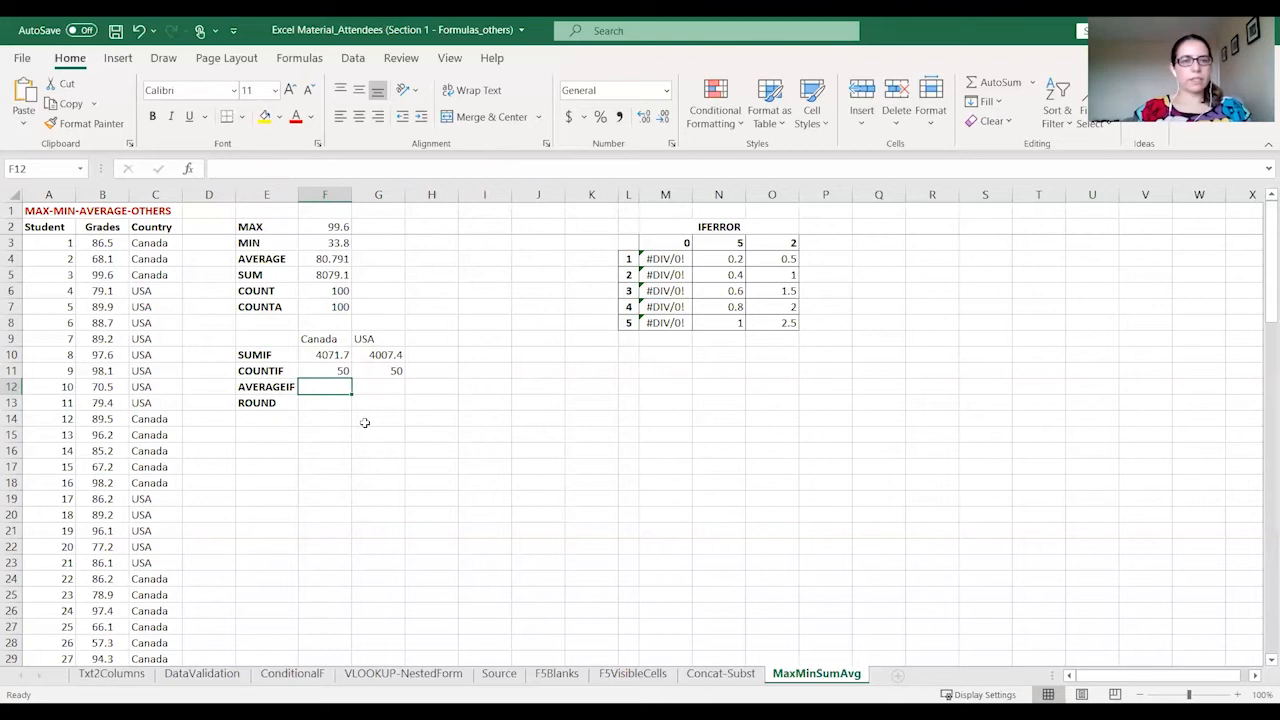
type("+")
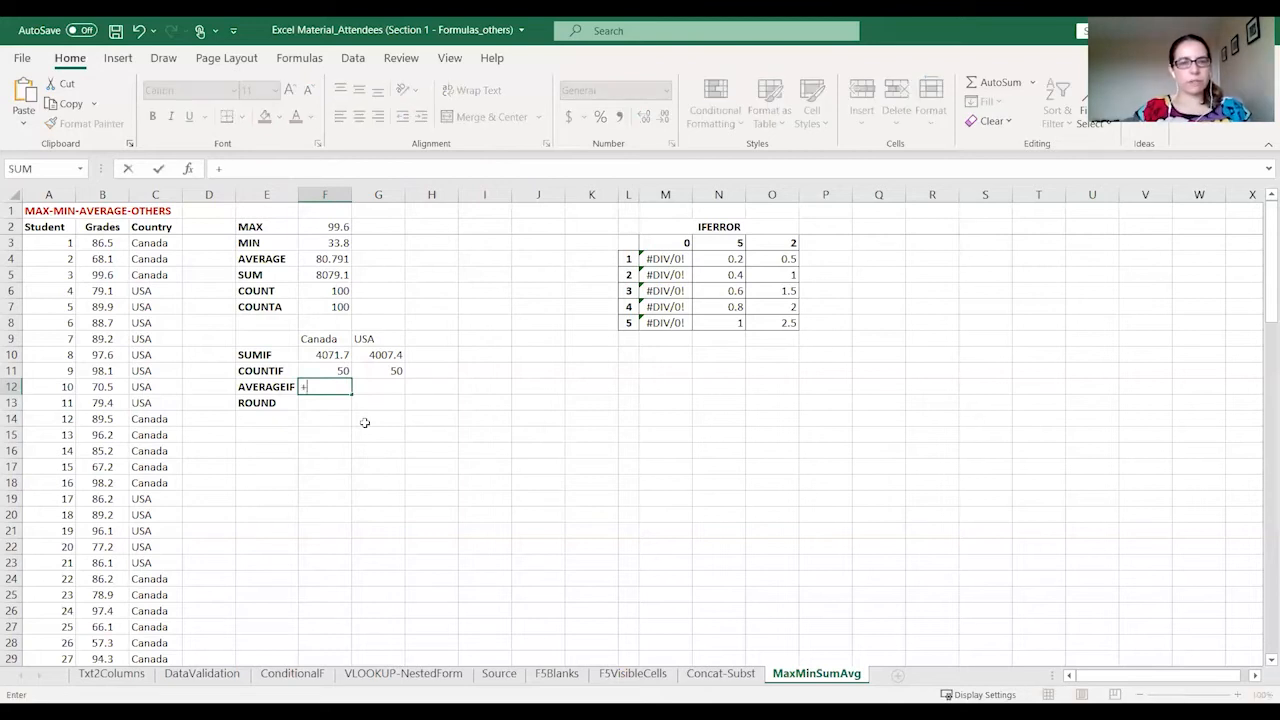
type("AVERAGEIF(")
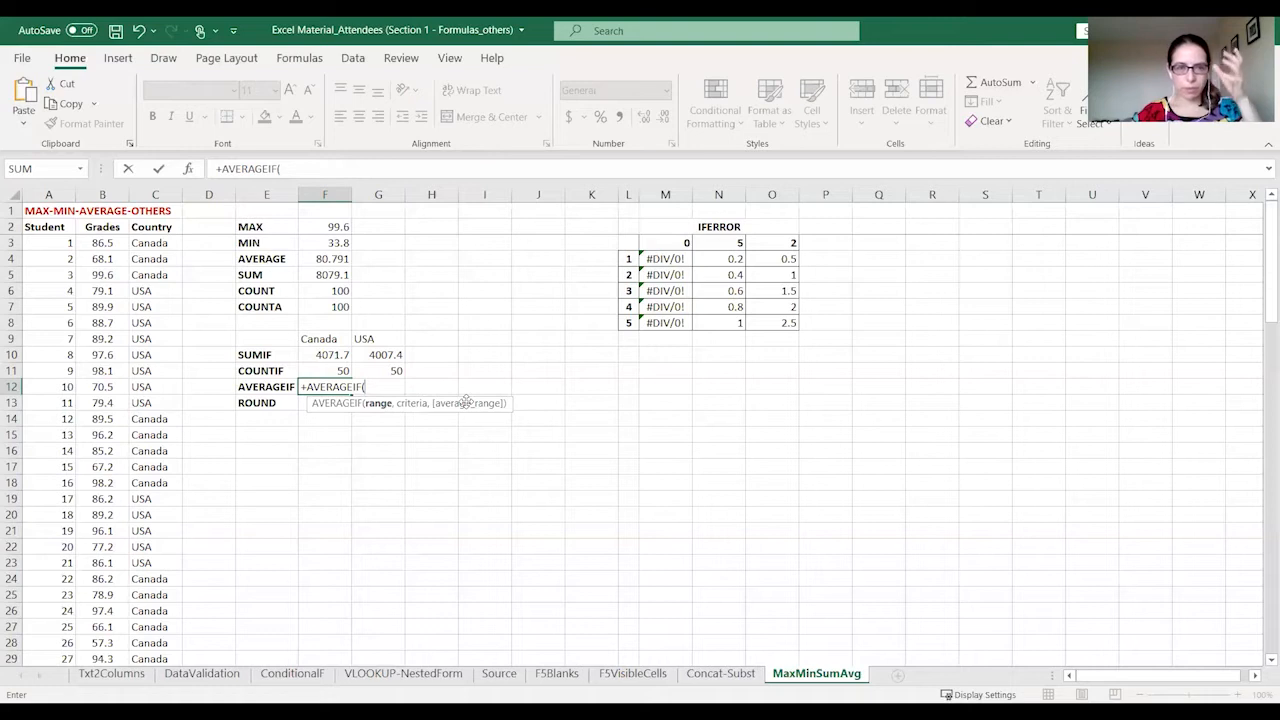
left_click(158, 192)
type(",")
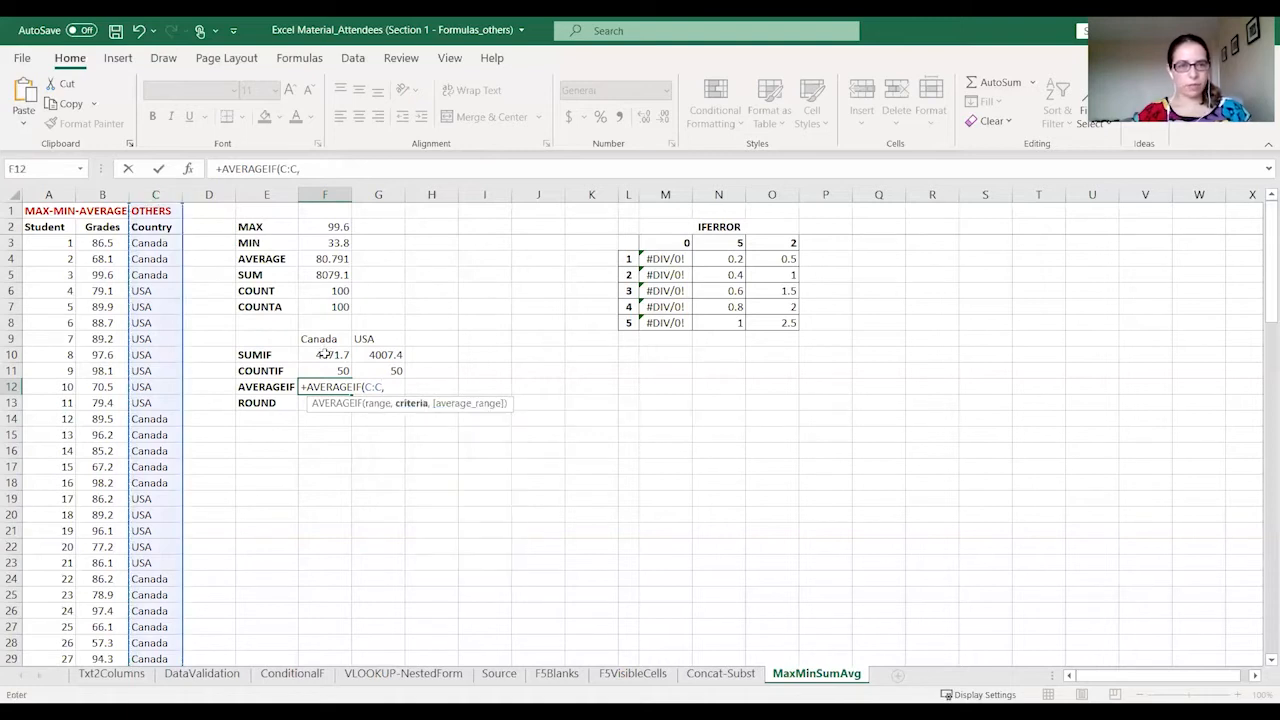
left_click(333, 340)
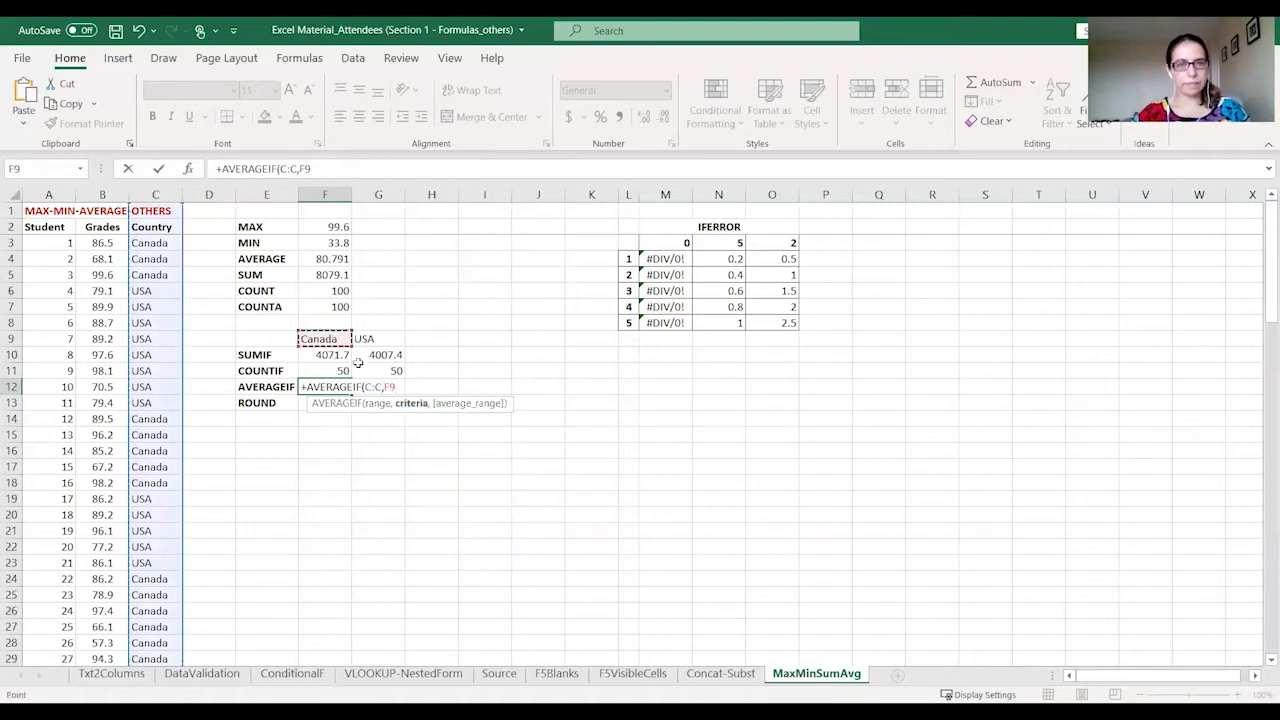
key("F4")
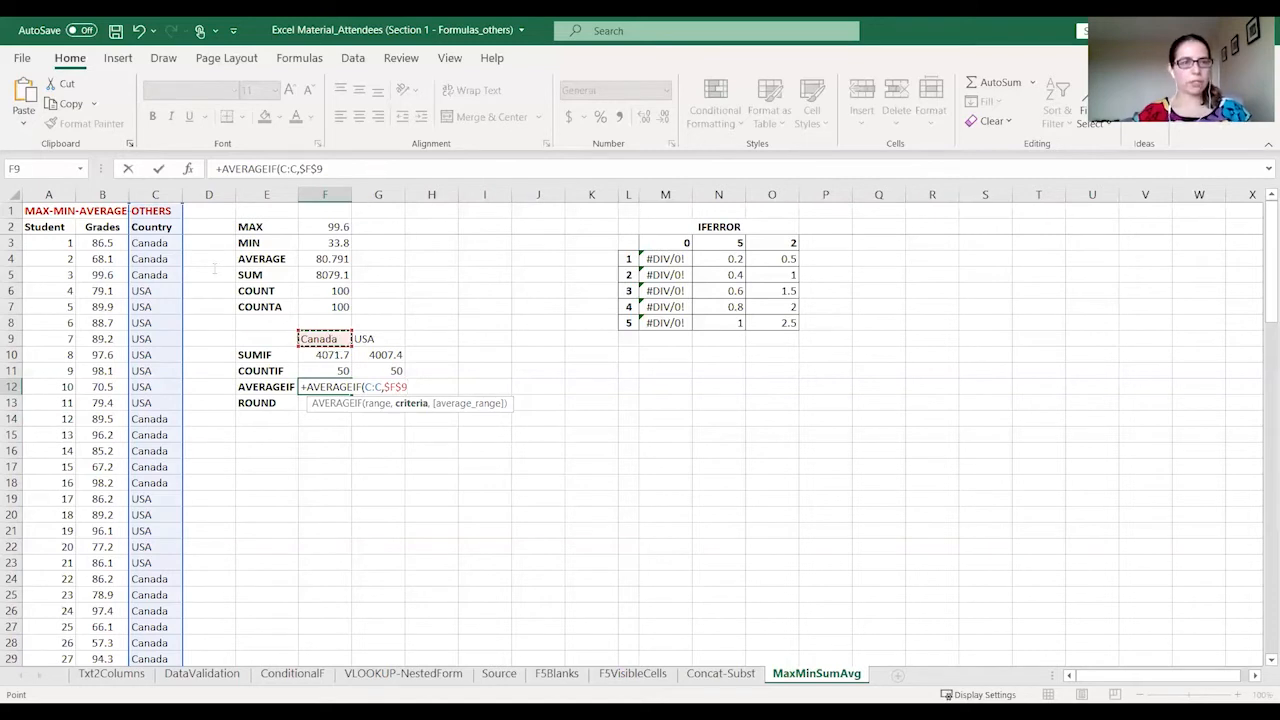
type(",")
left_click(98, 195)
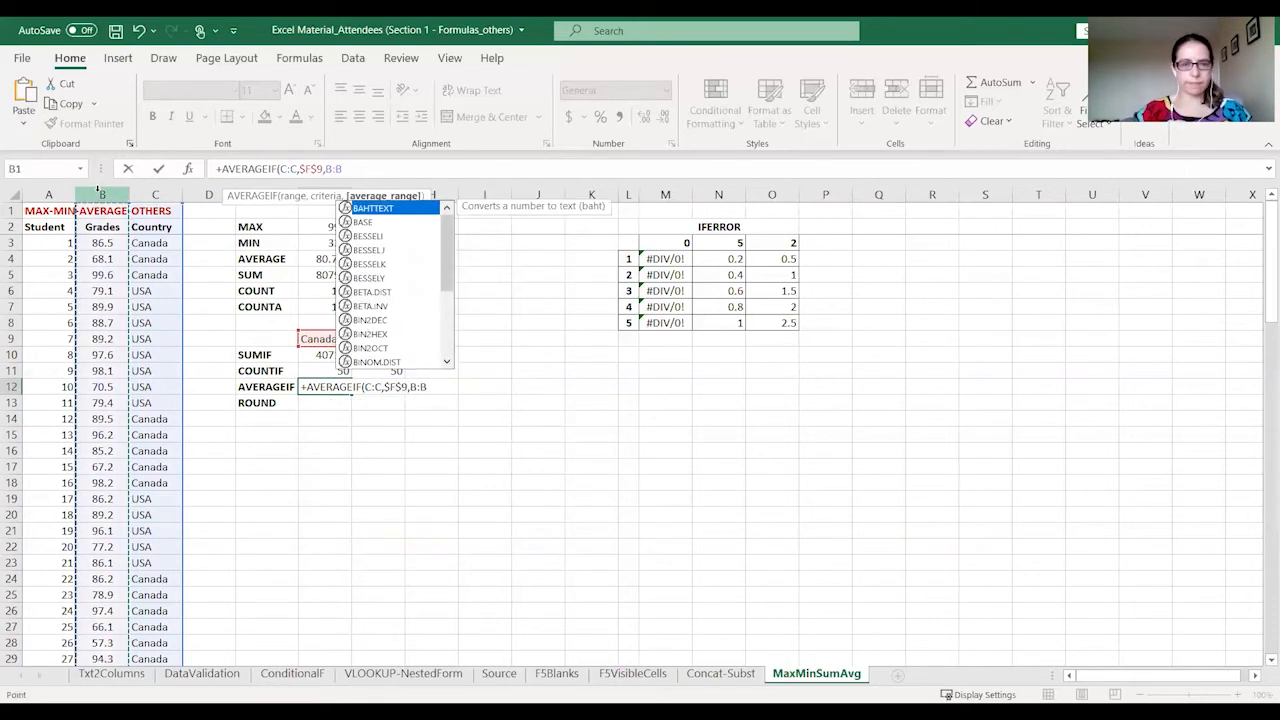
key("Return")
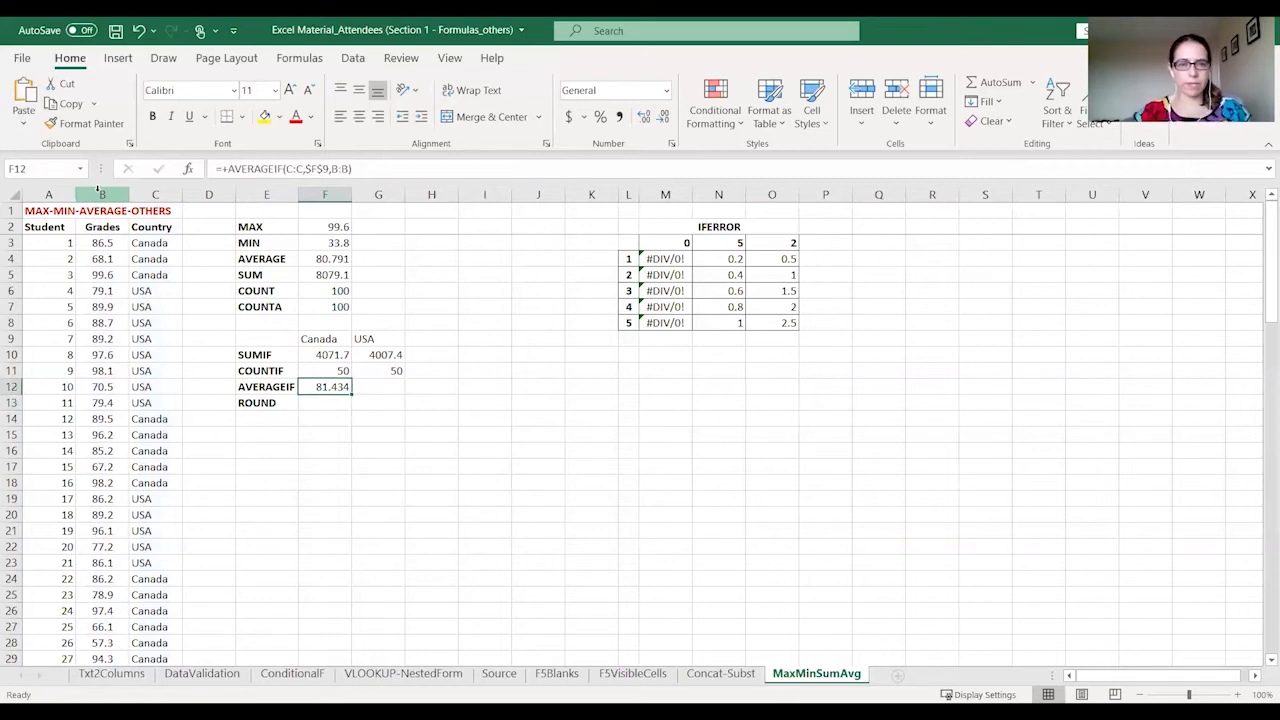
- Enter an AVERAGEIF formula in G12 that averages B:B where C:C matches the USA heading, $G$9
key("Right")
type("+")
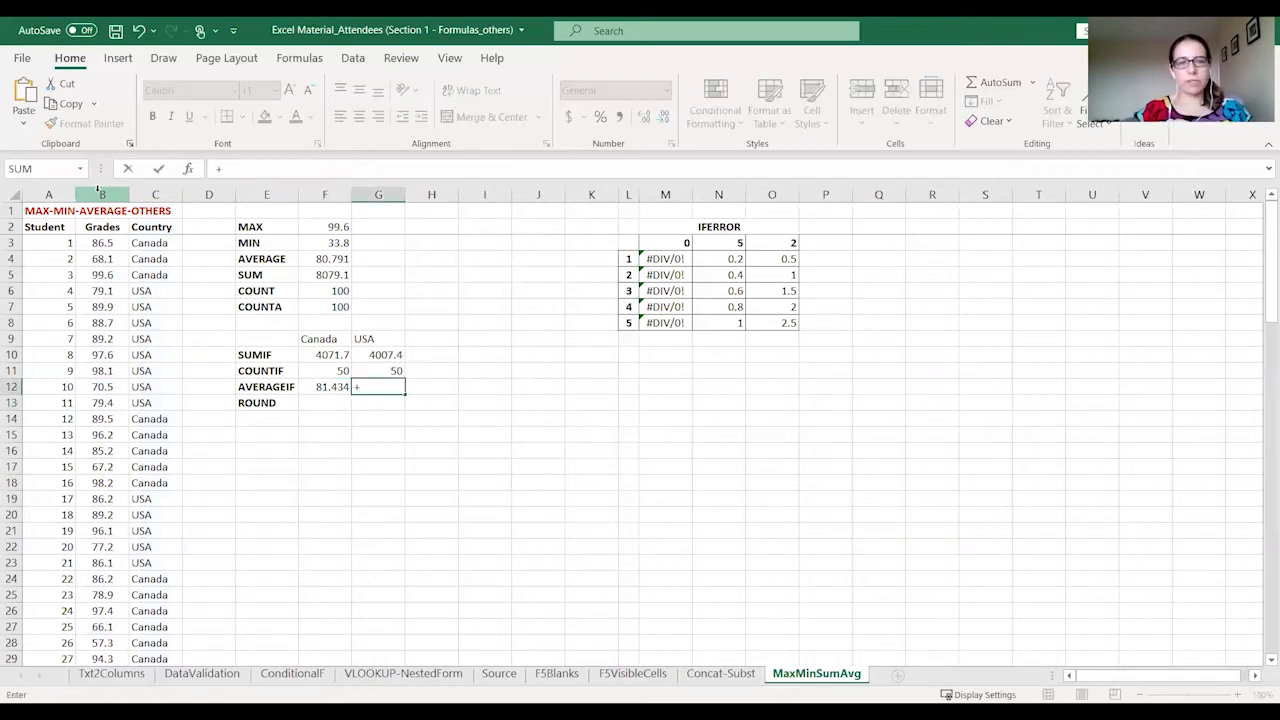
type("AVERA")
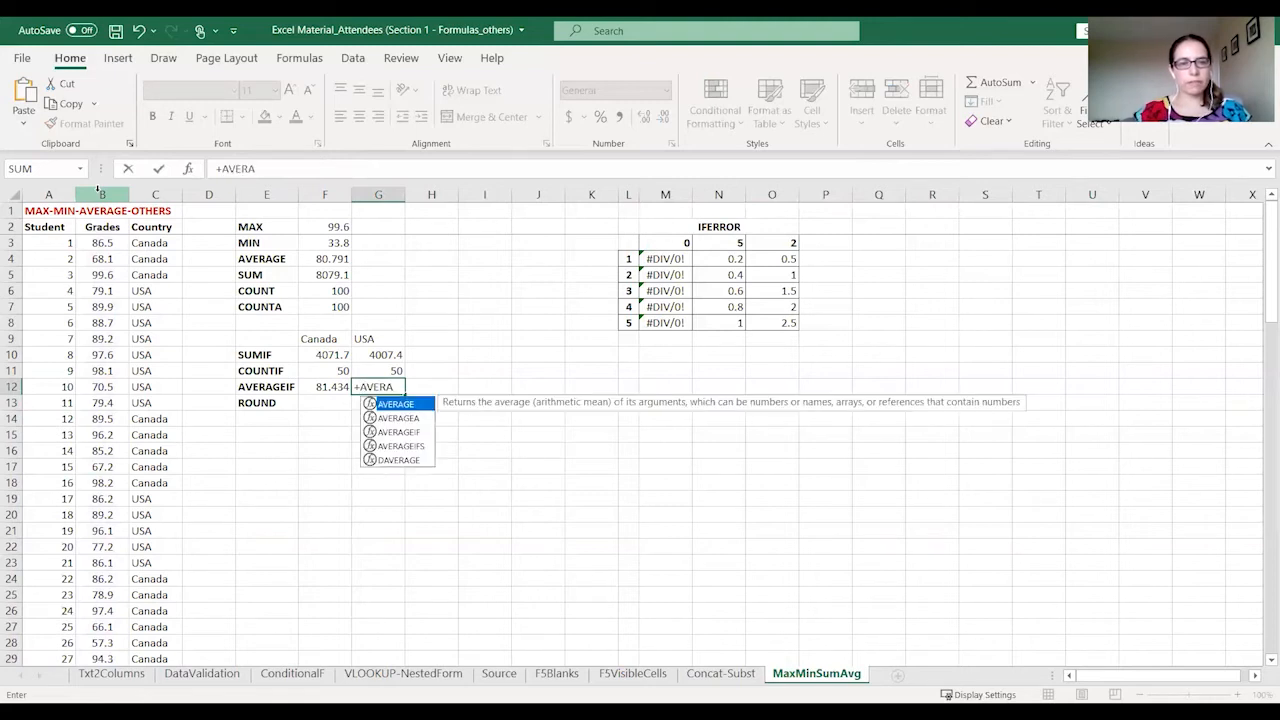
type("GEIF(")
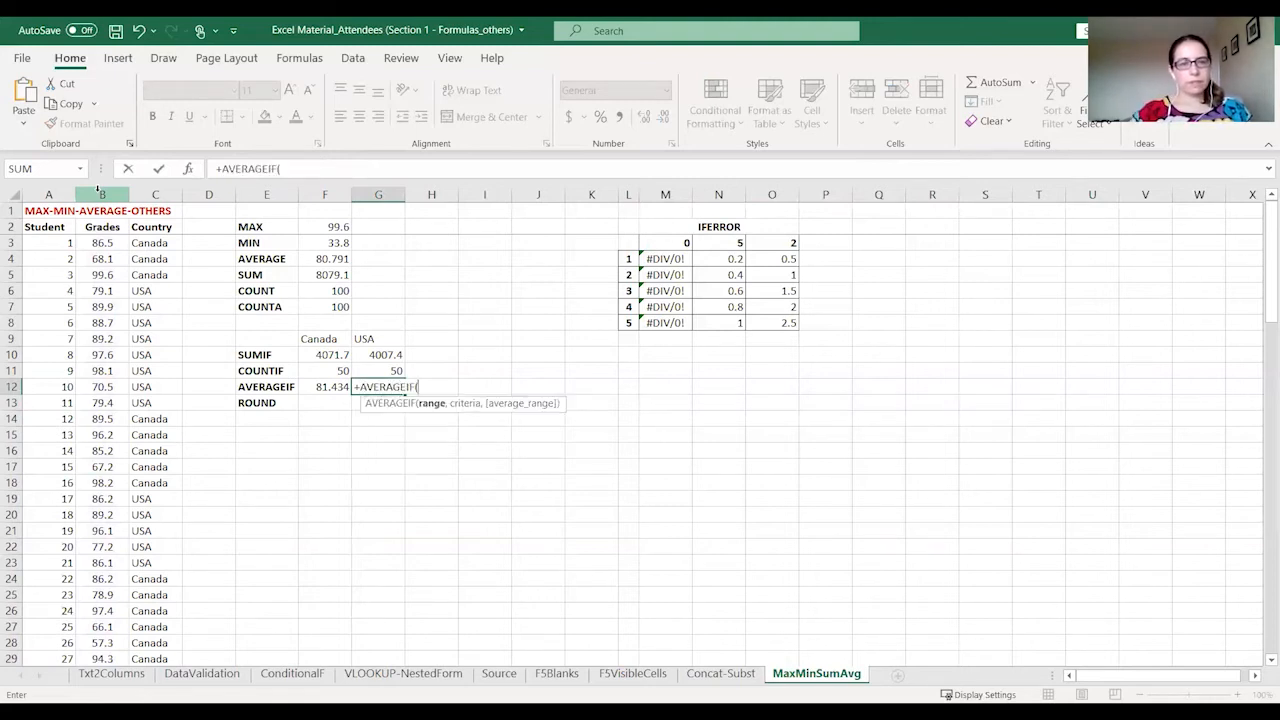
left_click(155, 194)
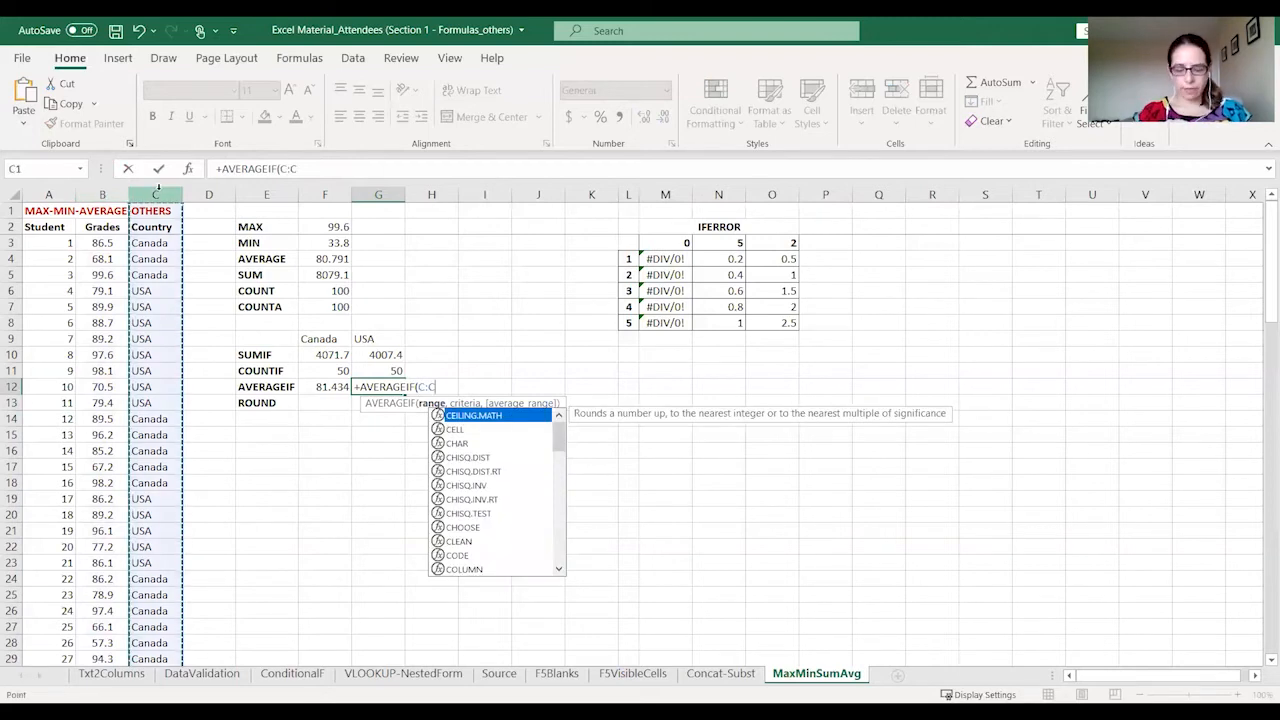
type(",")
left_click(377, 339)
key("F4")
type(",")
left_click(109, 193)
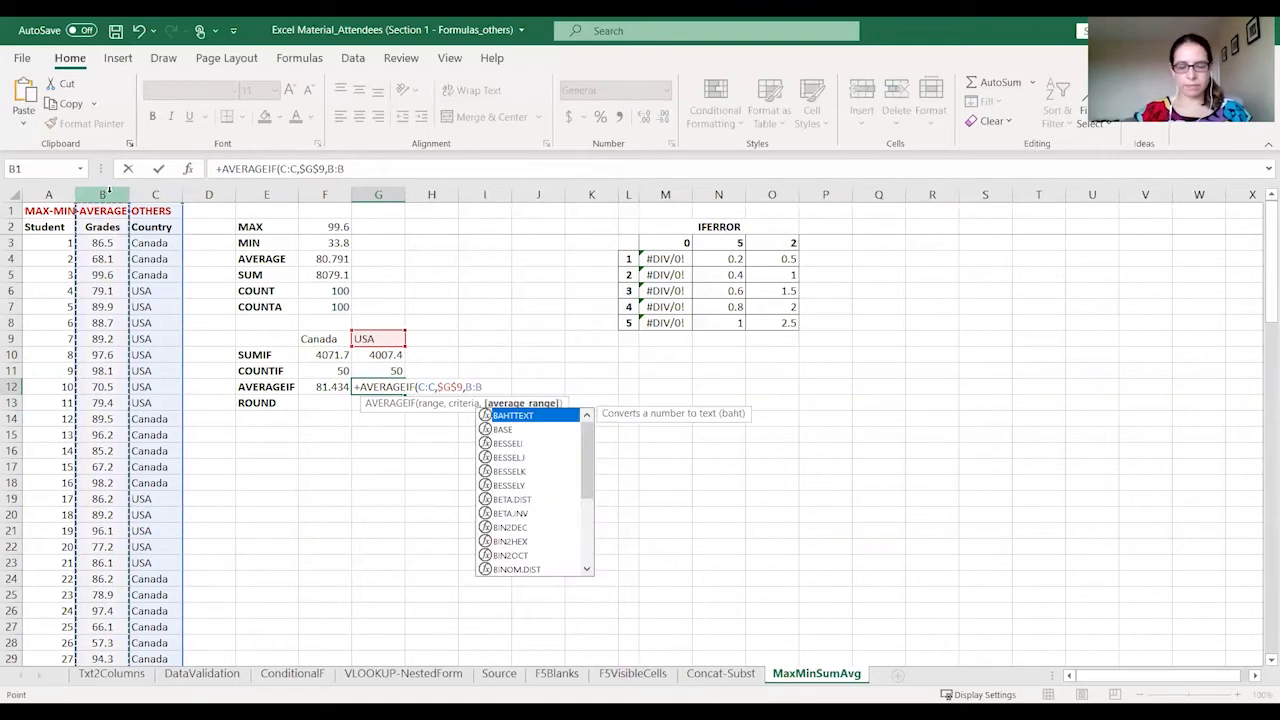
key("Return")
key("Up")
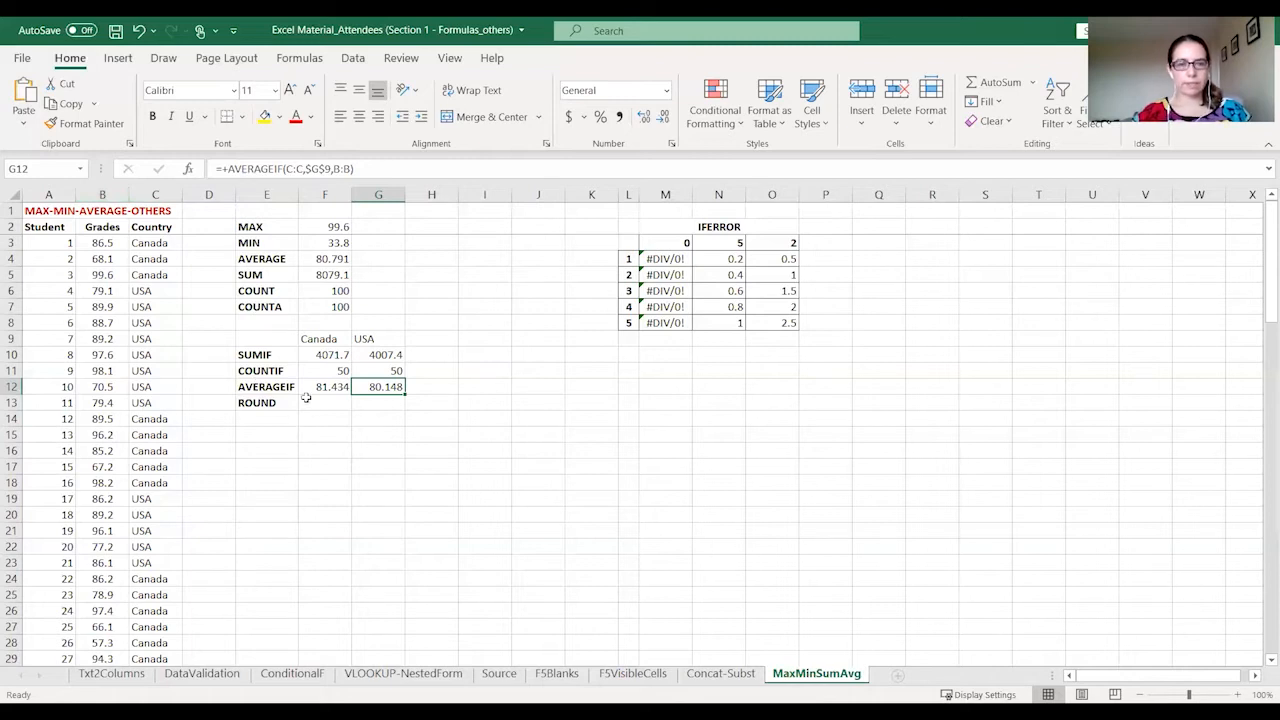
- Cross-check the USA average by entering a formula in H12 that divides the sum in G10 by the count in G11
left_click(387, 356)
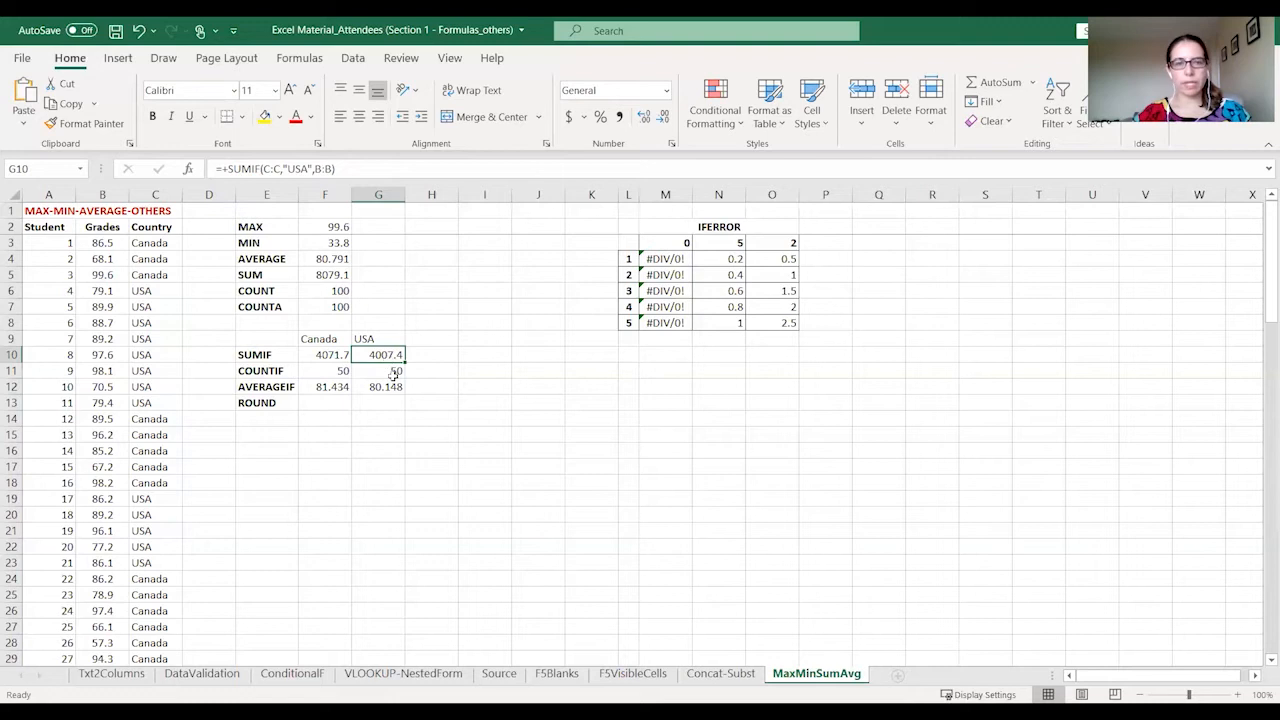
left_click(441, 367)
left_click(437, 389)
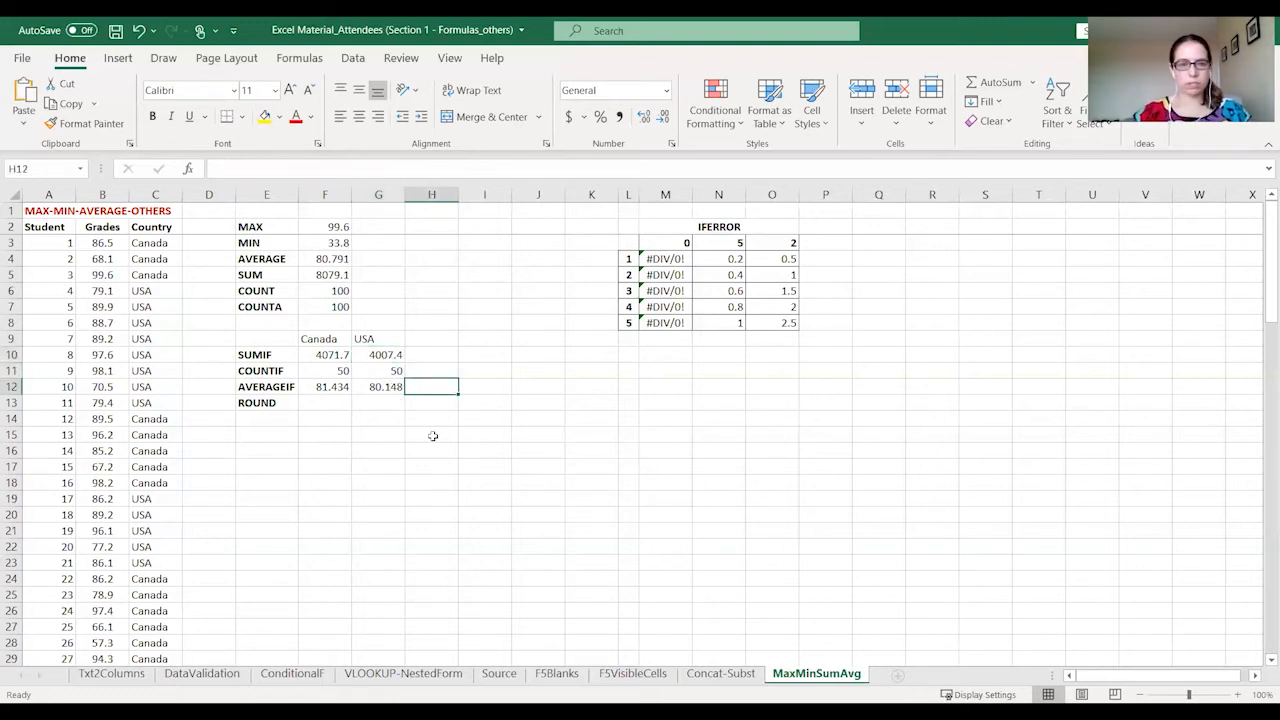
type("+G10/H11")
key("Left")
key("Return")
key("Up")
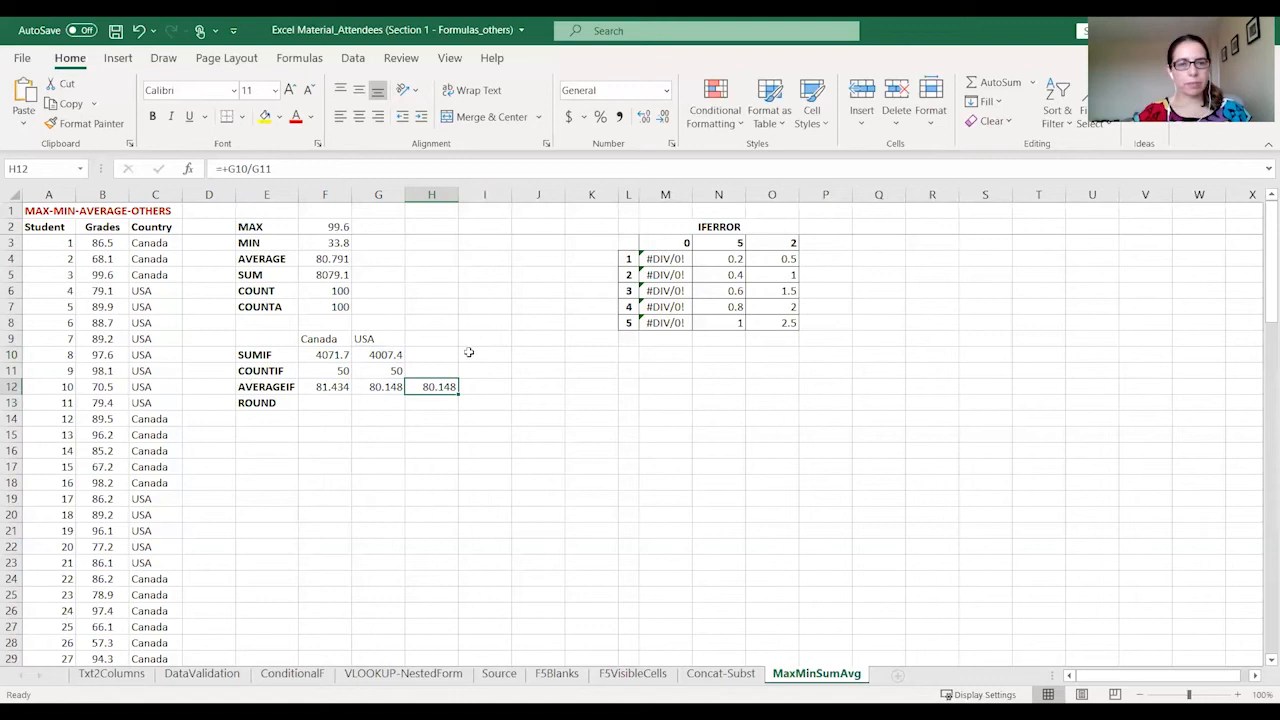
- Cross-check the Canada average by entering a formula in I12 that divides F10 by F11
left_click(486, 355)
key("Down")
key("Down")
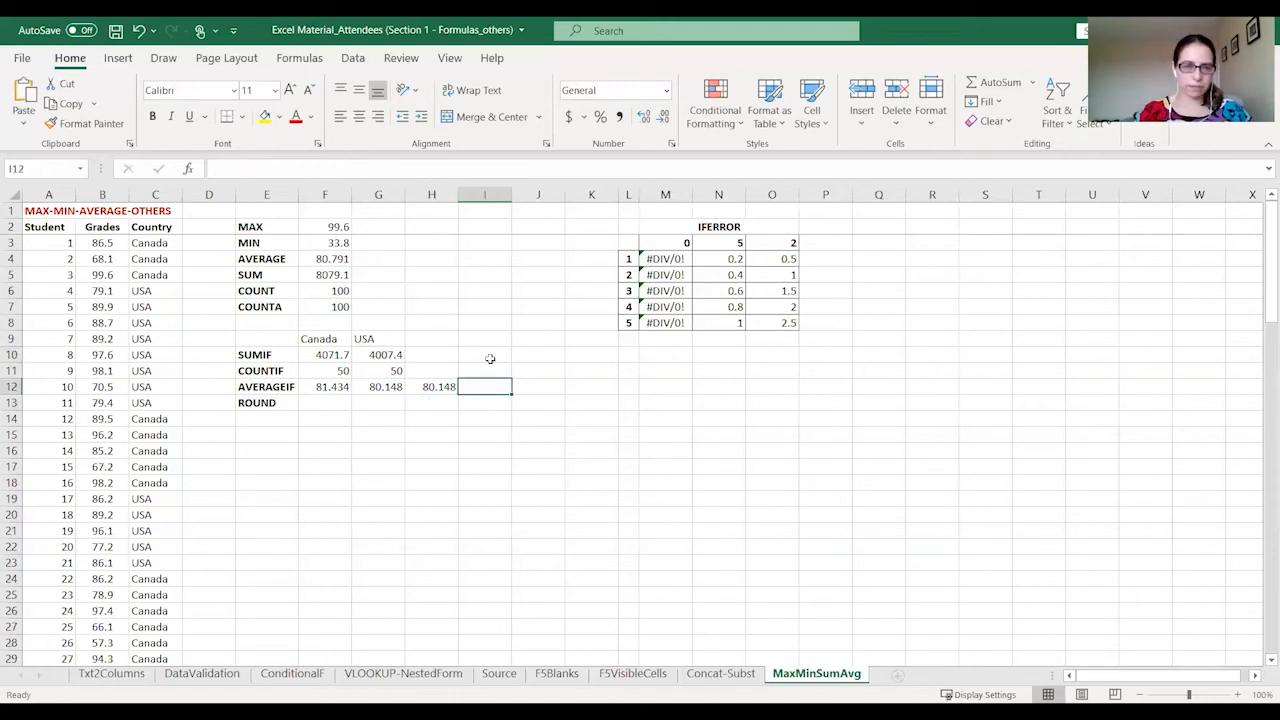
type("+")
left_click(340, 357)
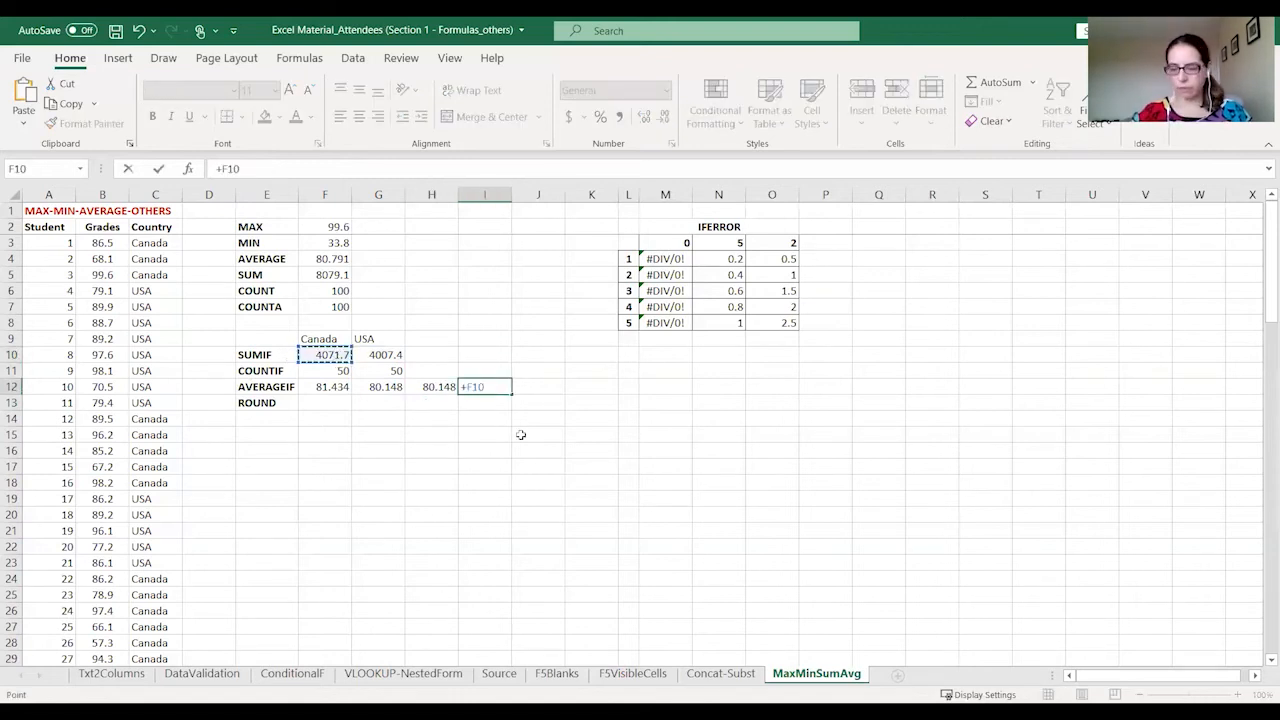
type("/")
left_click(343, 371)
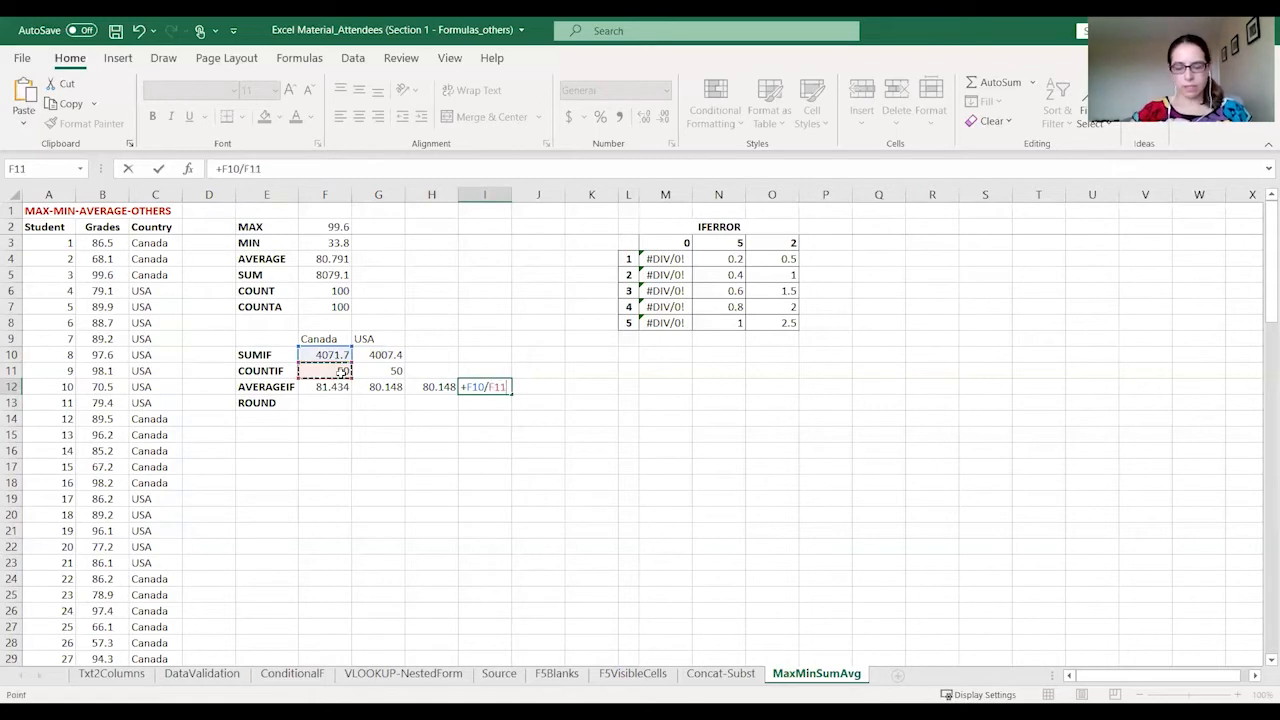
key("ctrl+Return")
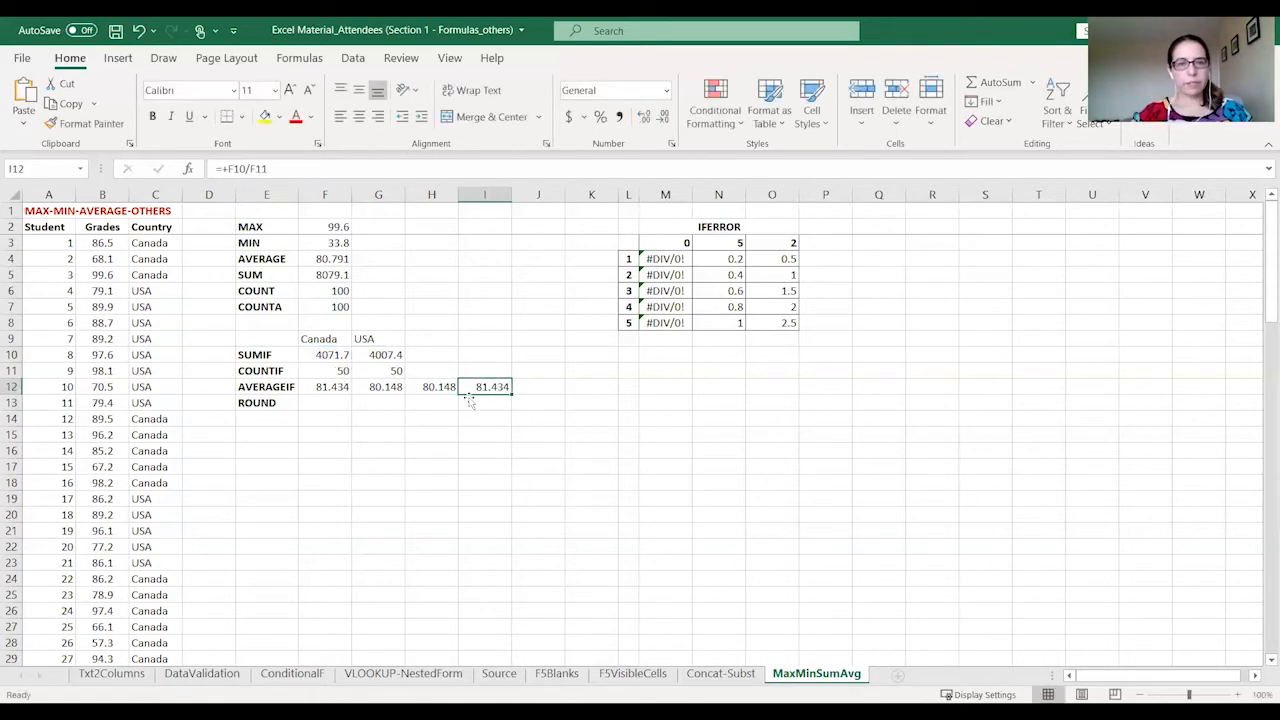
- Compare the manual averages with the AVERAGEIF results, then clear the check formulas from H12:I12
left_click(336, 392)
left_click(490, 387)
left_click(390, 386)
left_click(437, 388)
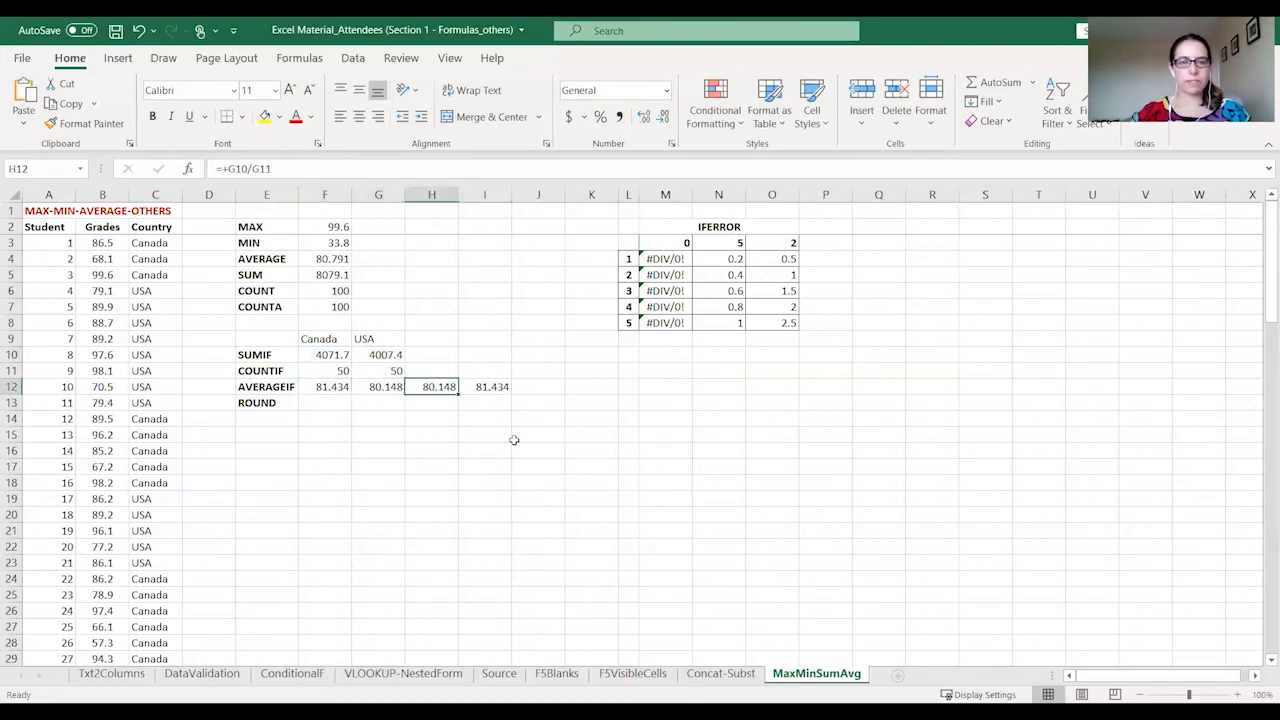
key("shift+Right")
key("Delete")
- Enter a ROUND formula in F13 that rounds F12 to 1 digit, and fill it across to G13
key("Down")
key("Left")
key("Left")
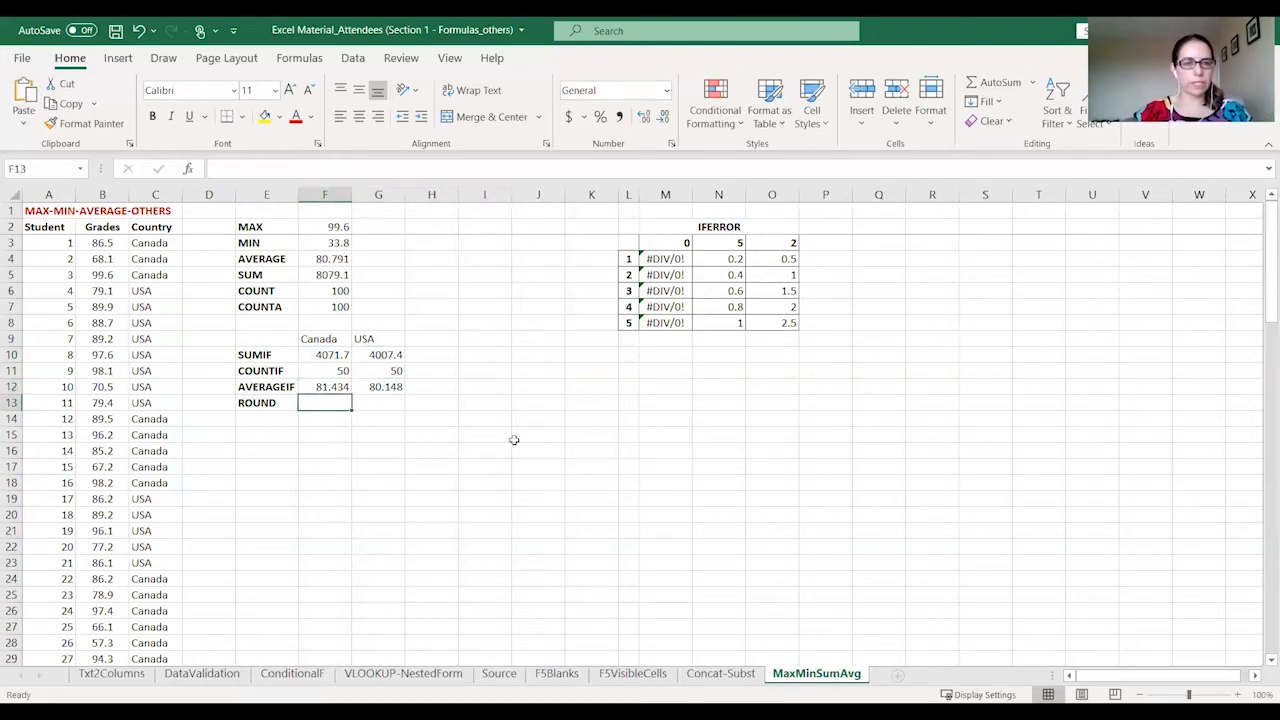
type("+")
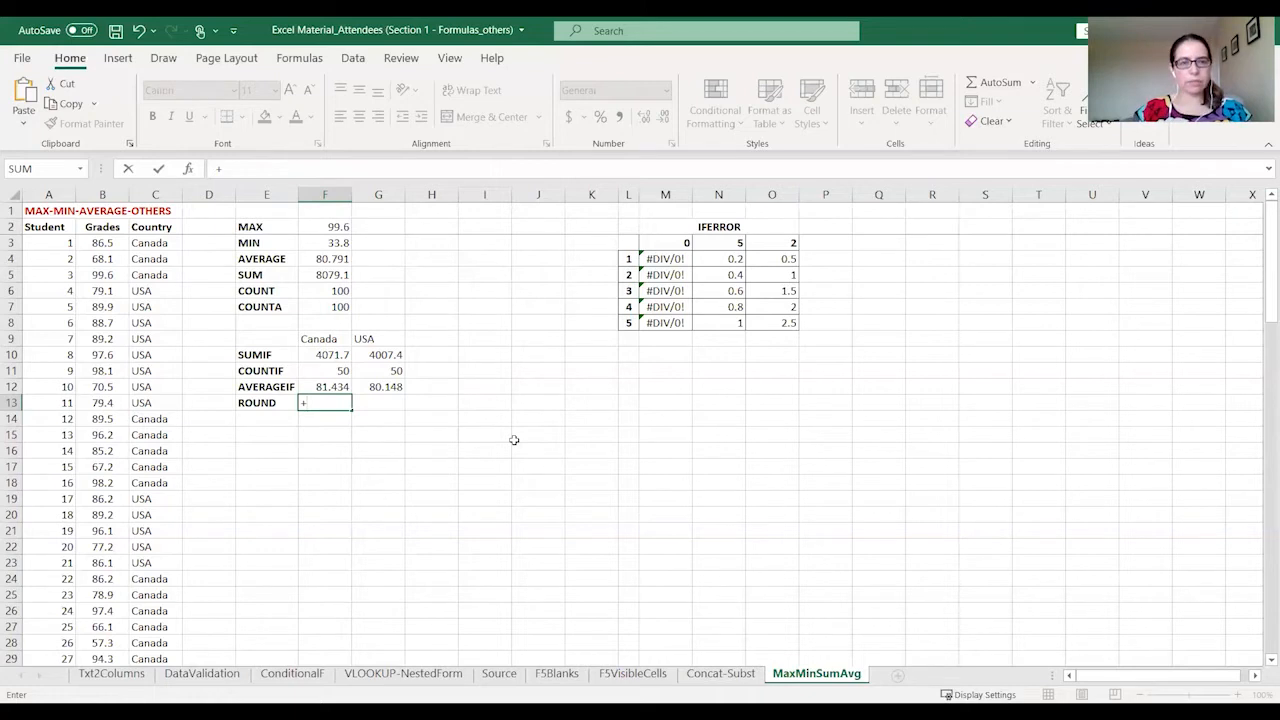
type("ROUND(")
key("Up")
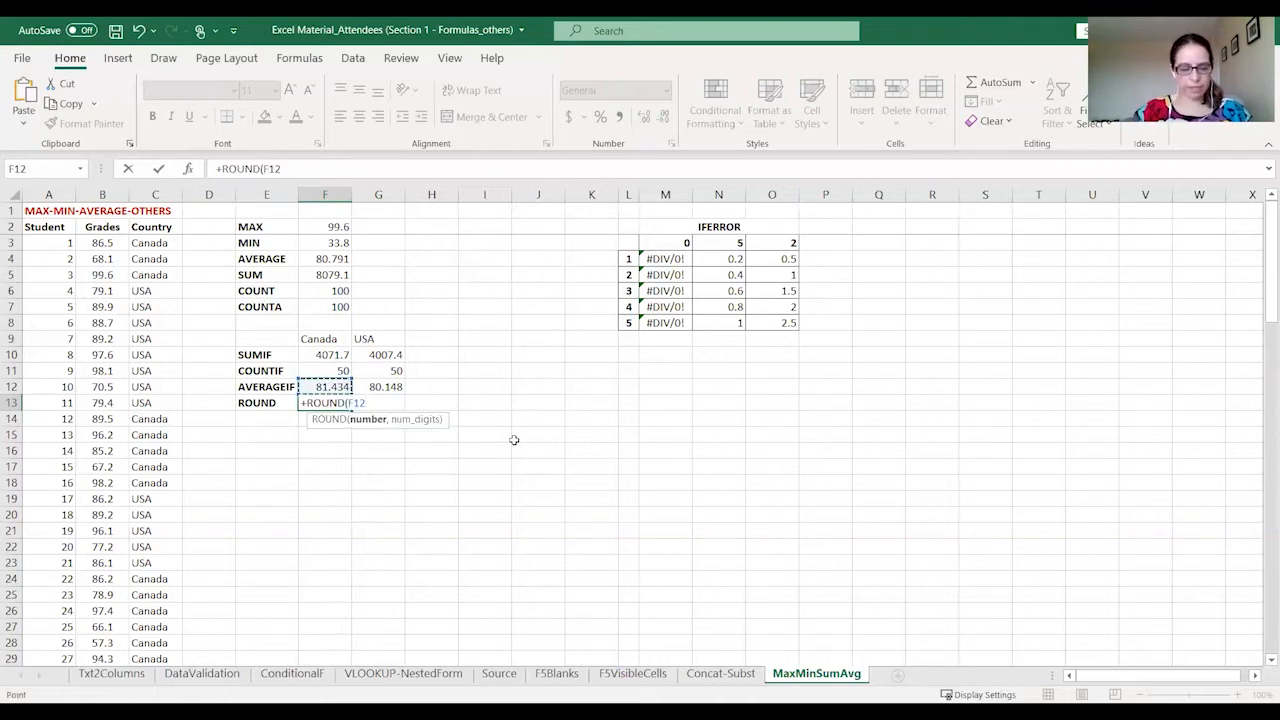
type(",")
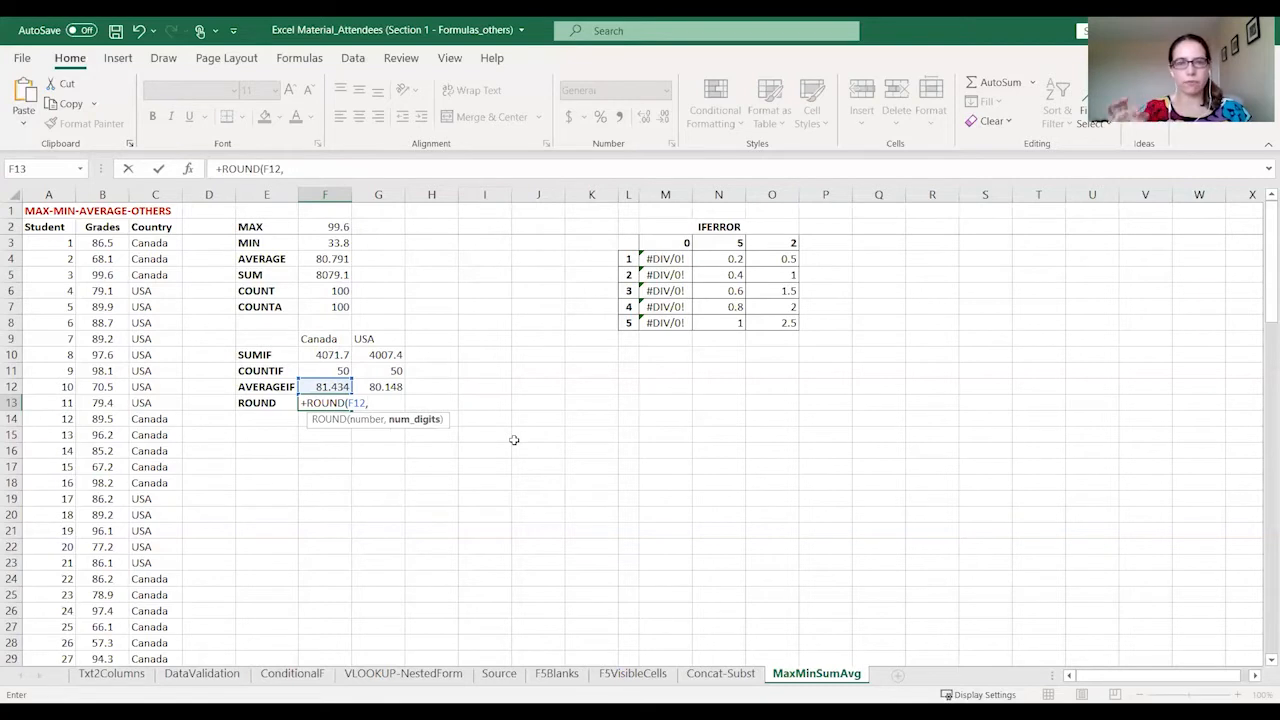
type("1")
key("ctrl+Return")
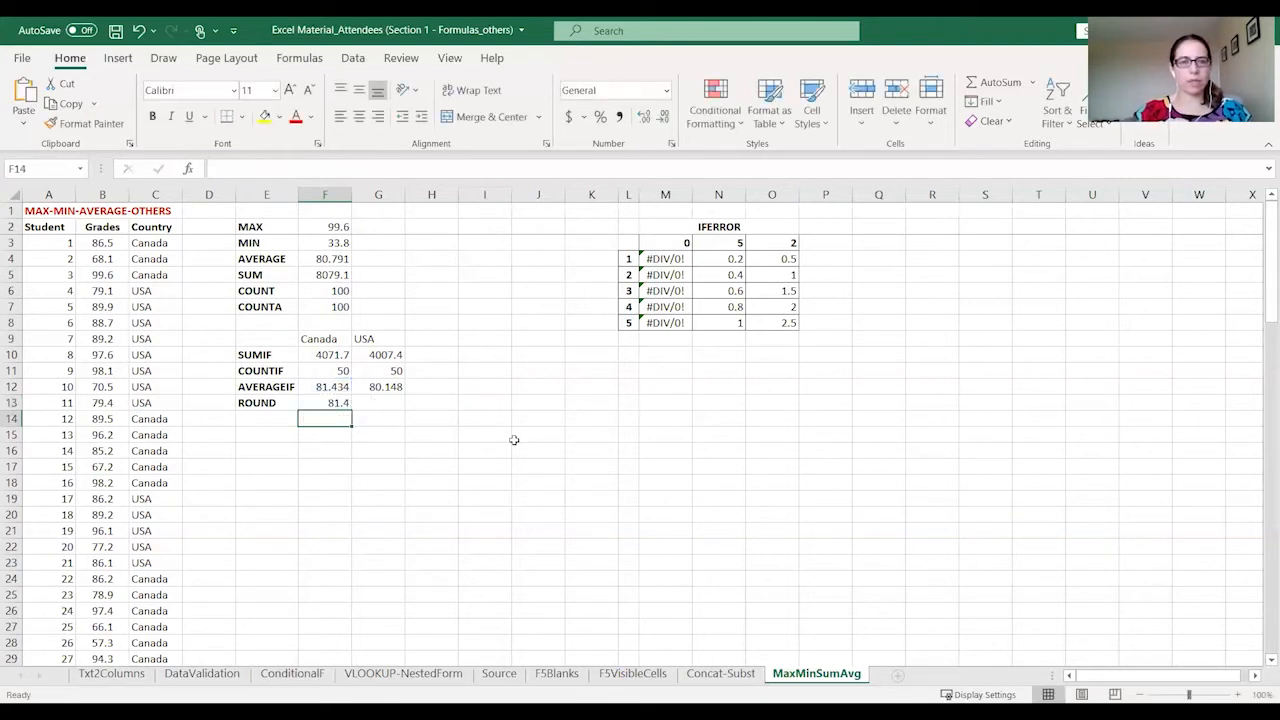
left_click_drag(351, 409, 398, 410)
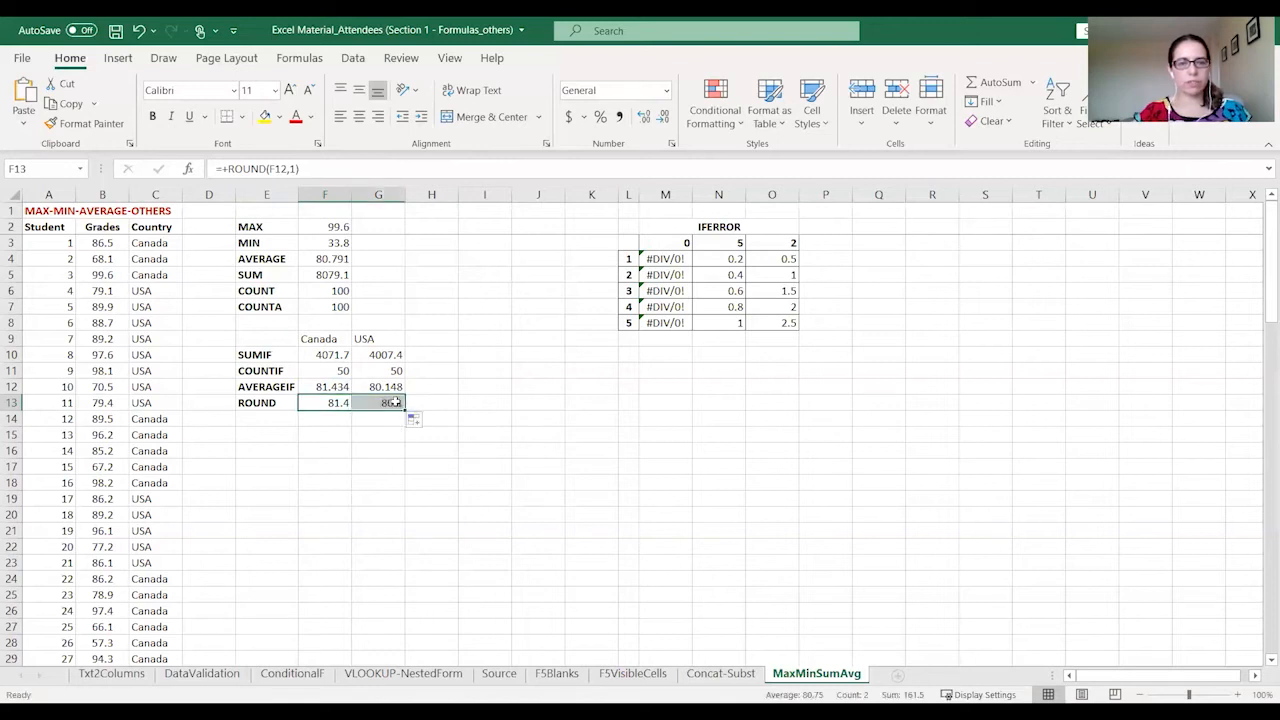
left_click(395, 403)
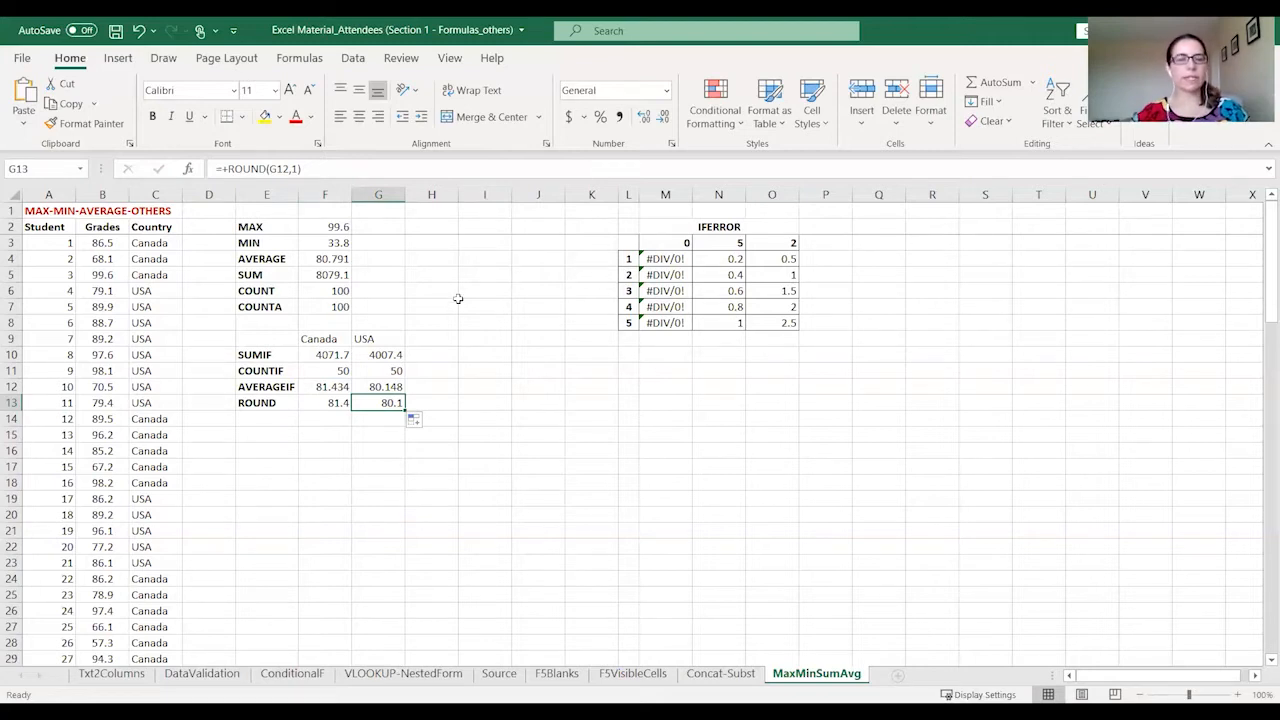
left_click_drag(324, 361, 386, 404)
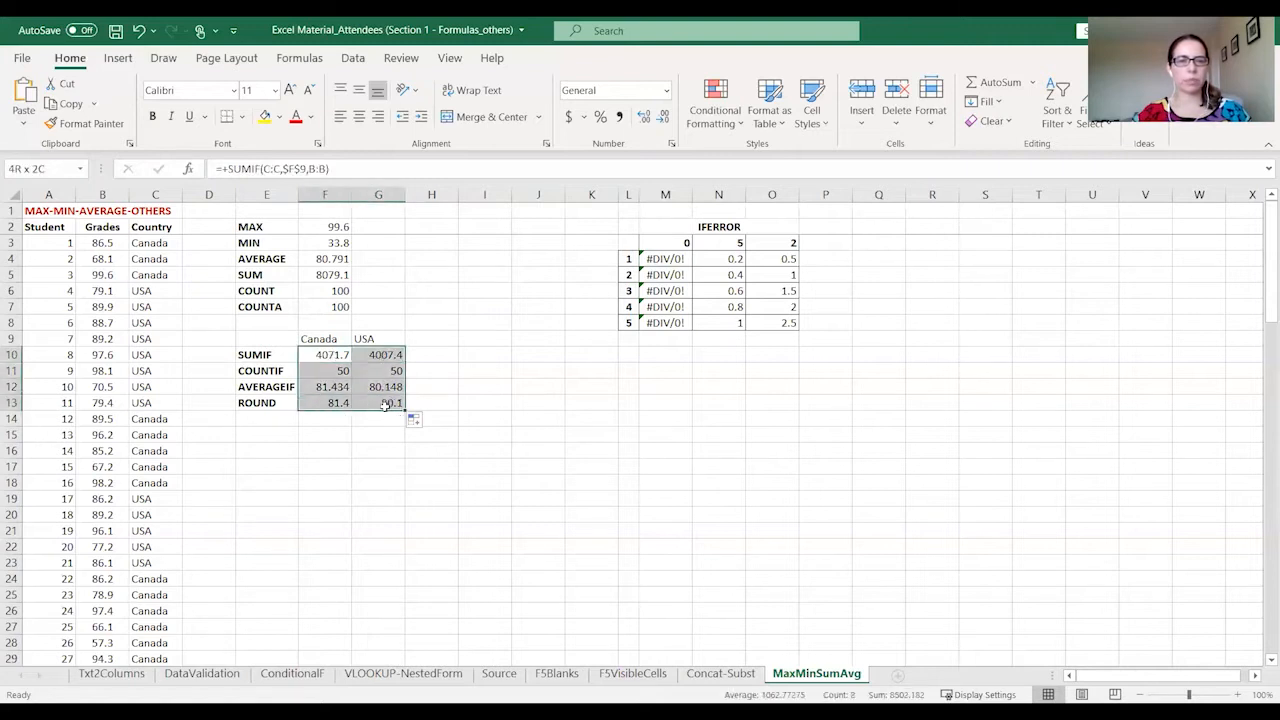
left_click(326, 338)
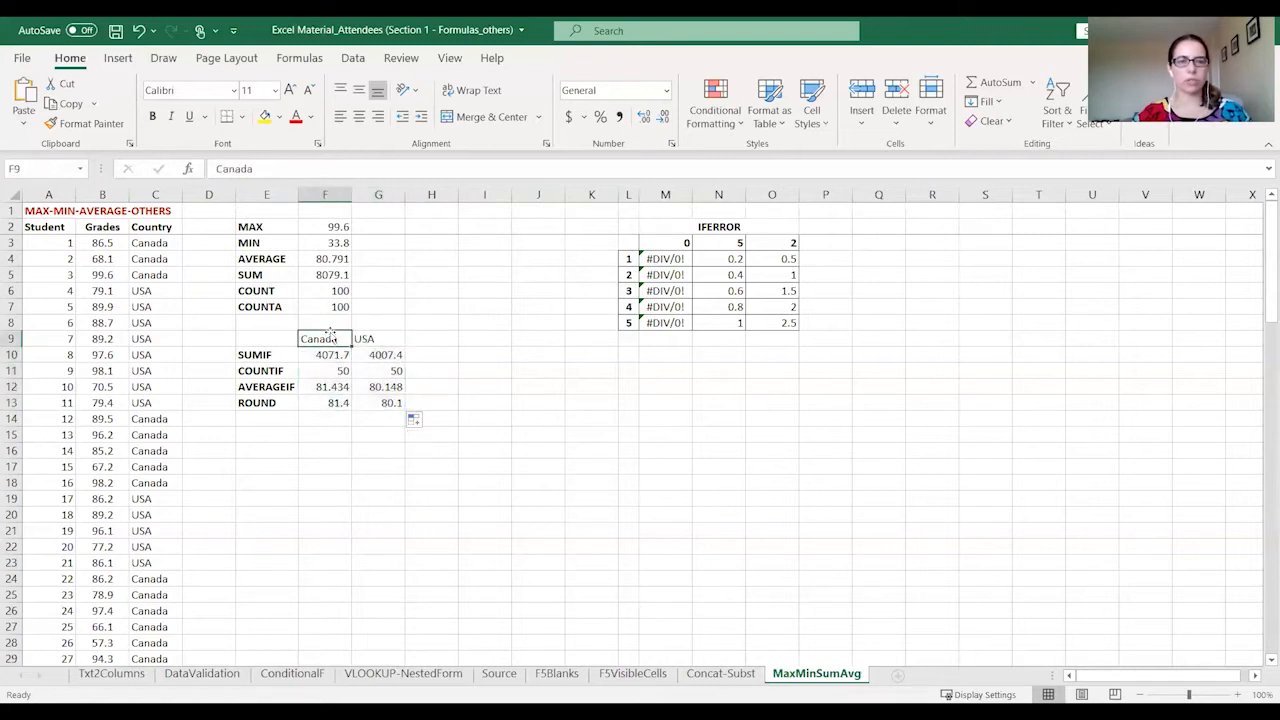
left_click(375, 388)
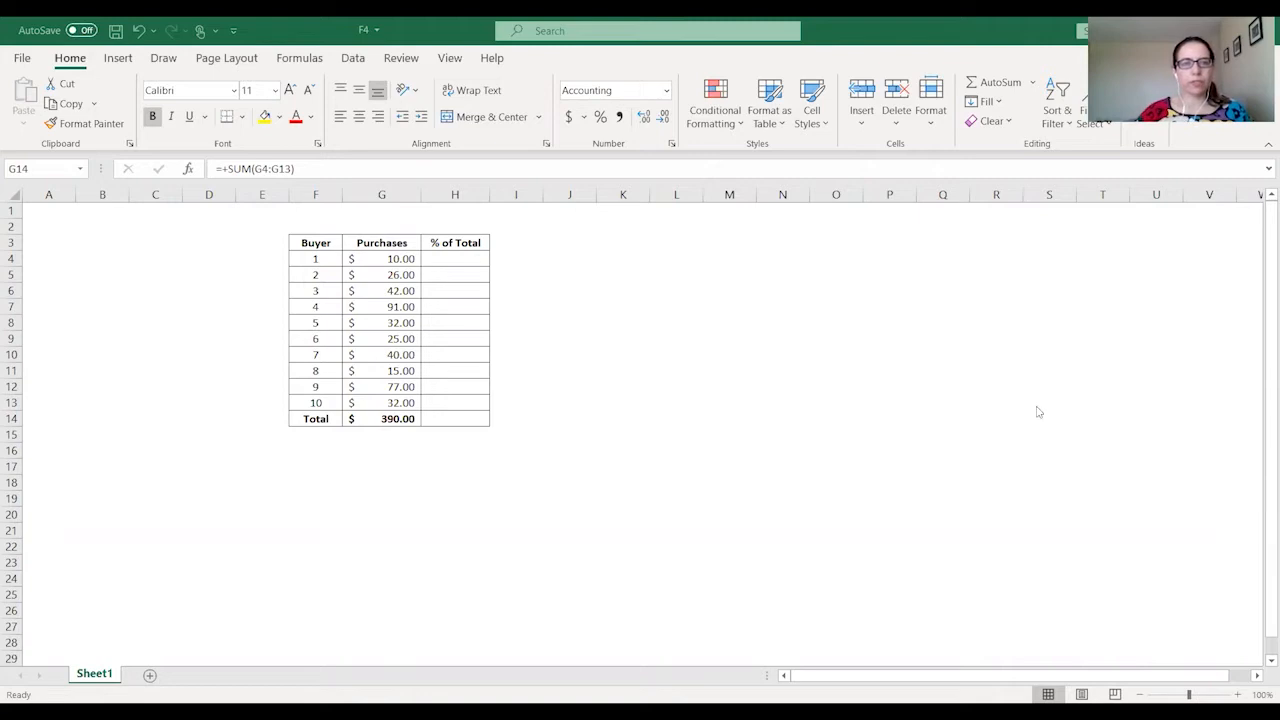
- Review the Buyer, Purchases and % of Total columns, and inspect the SUM formula behind the purchases total in G14
left_click(313, 241)
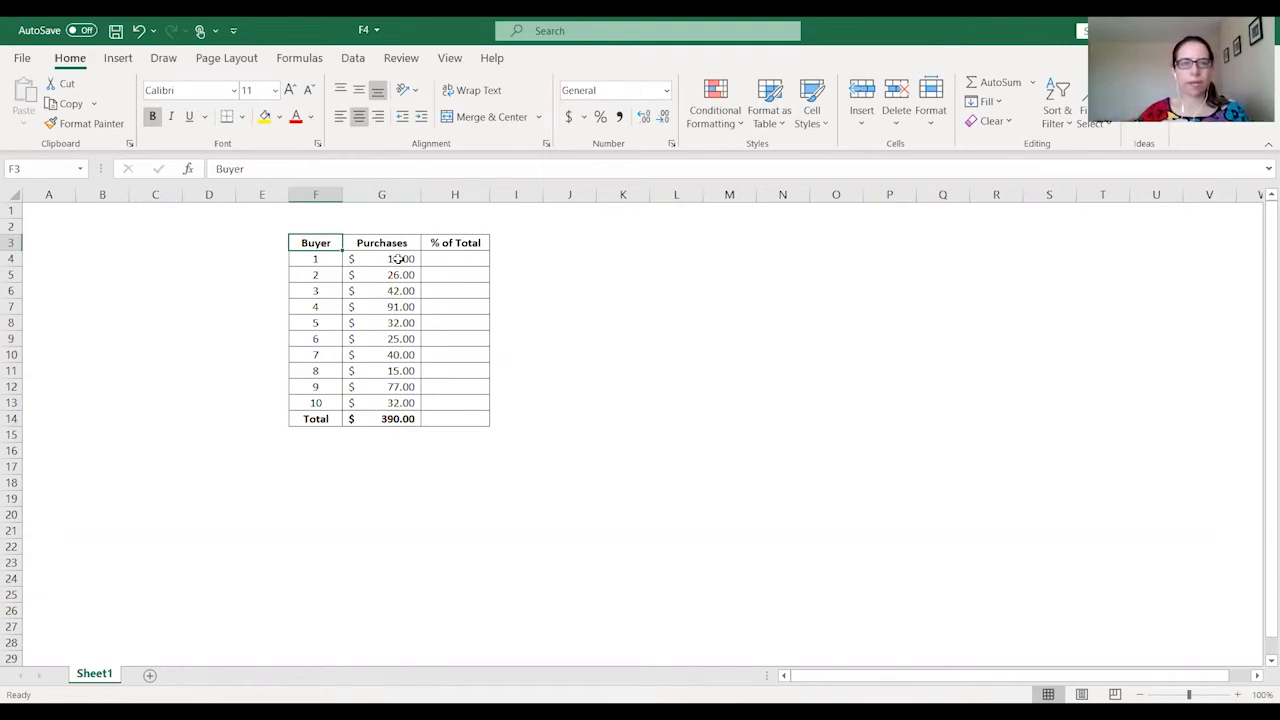
left_click(392, 260)
key("ctrl+space")
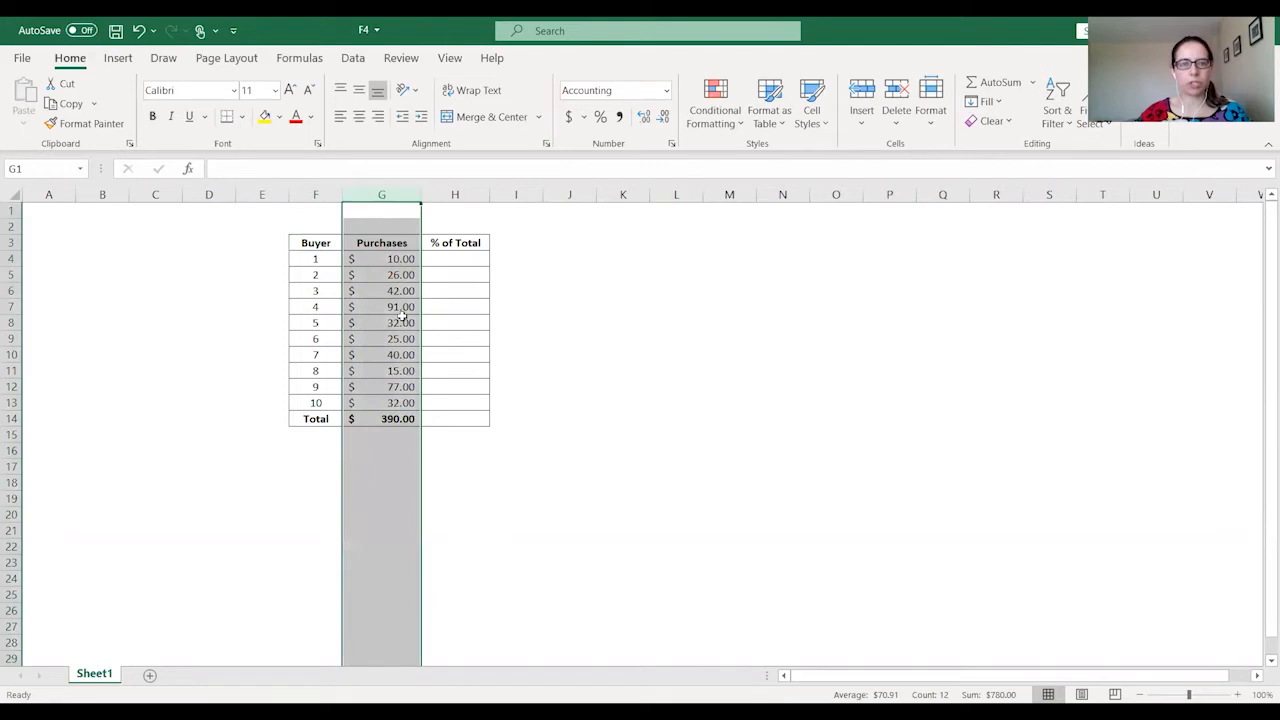
left_click(401, 306)
left_click(393, 258)
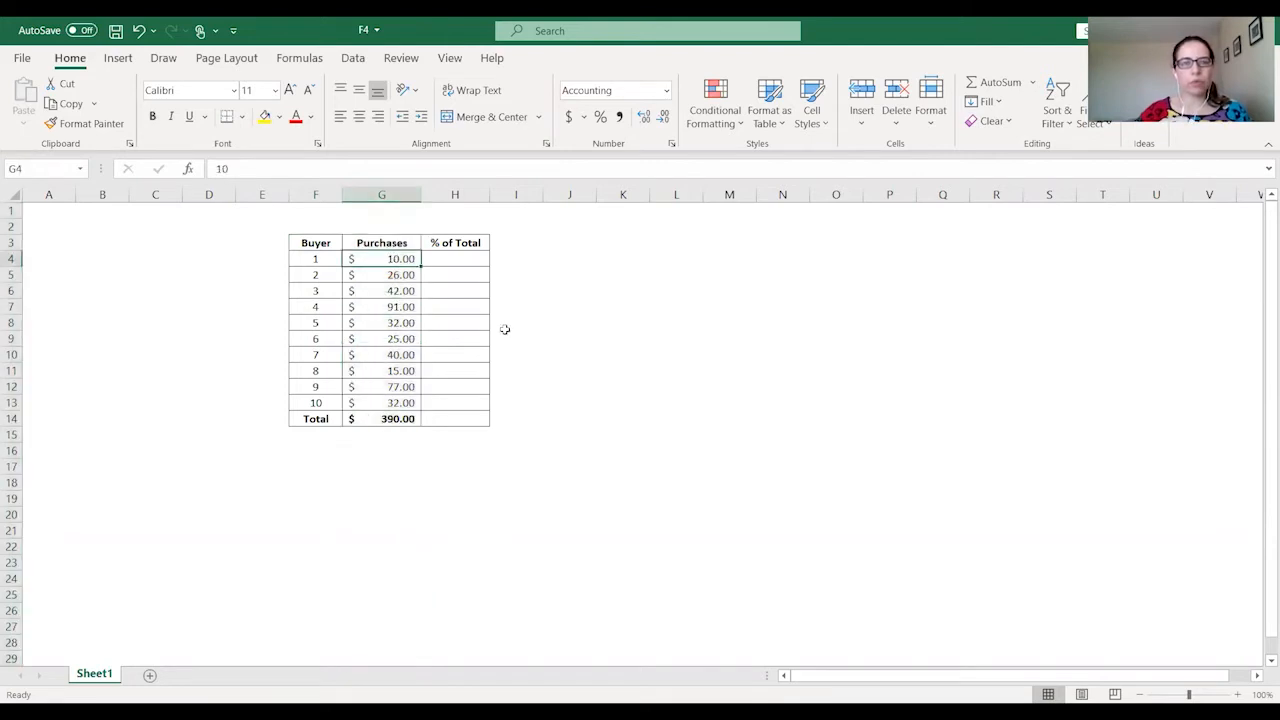
key("Right")
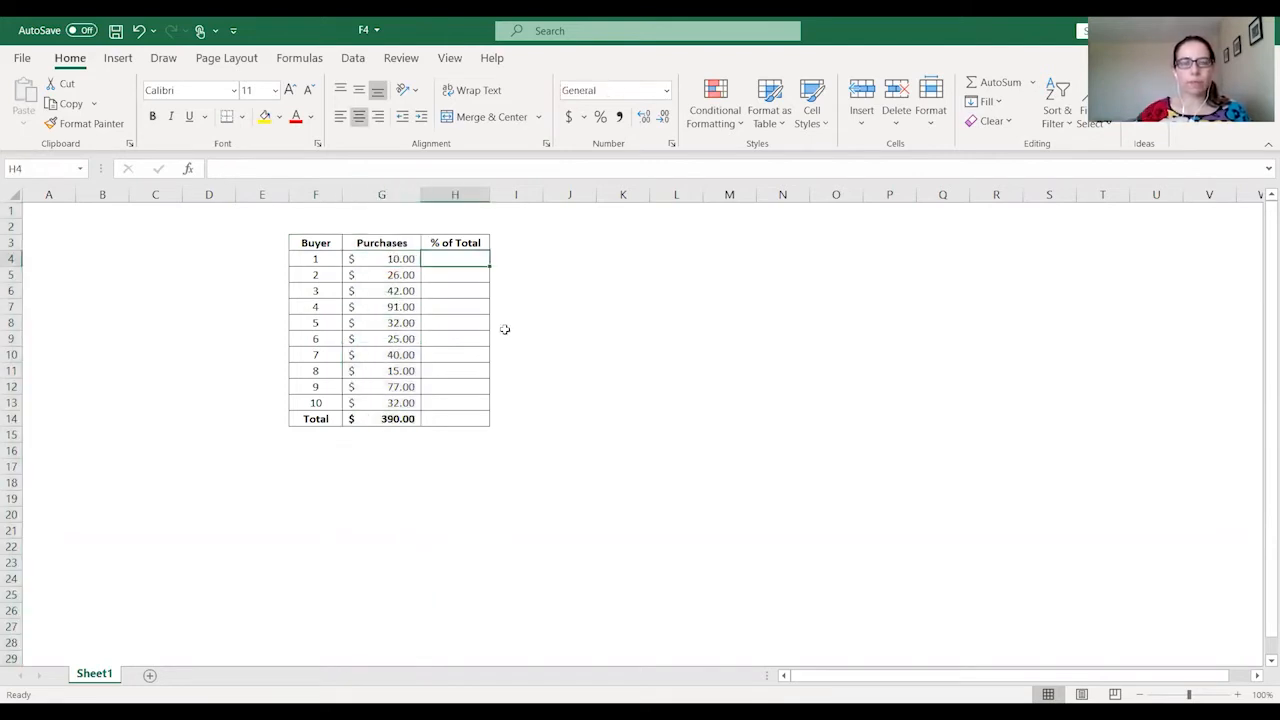
left_click(395, 259)
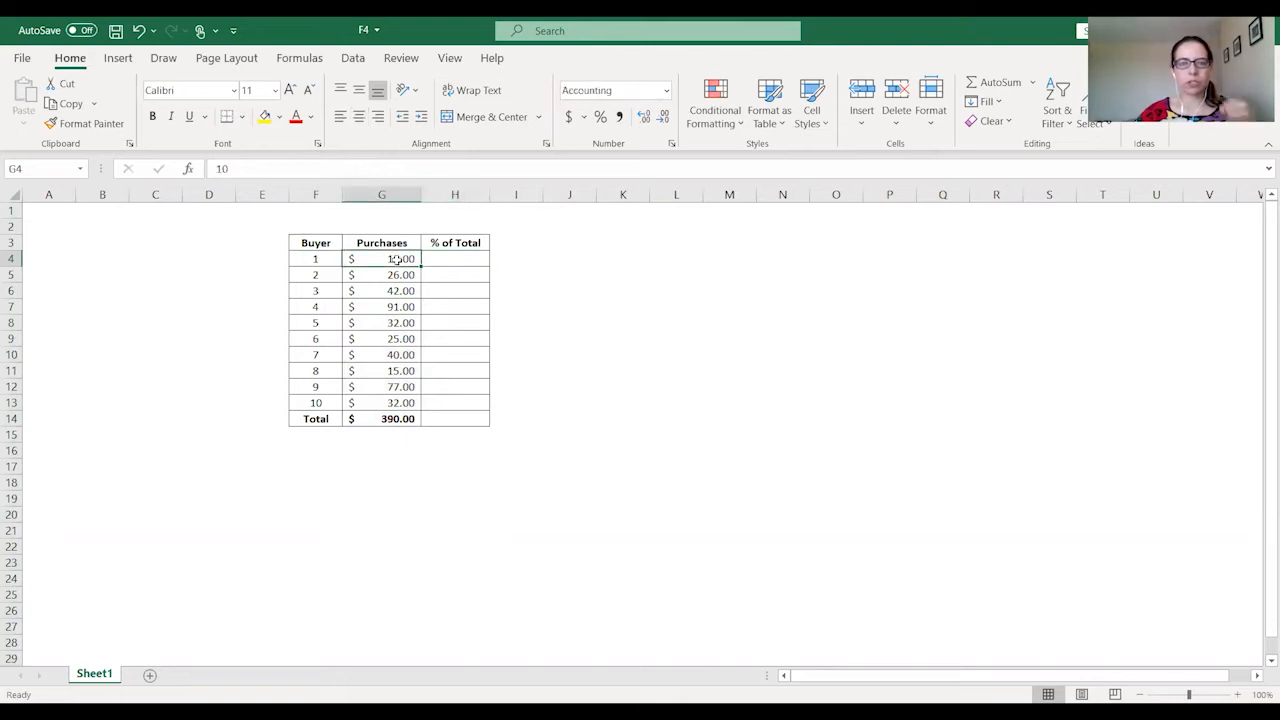
left_click(398, 419)
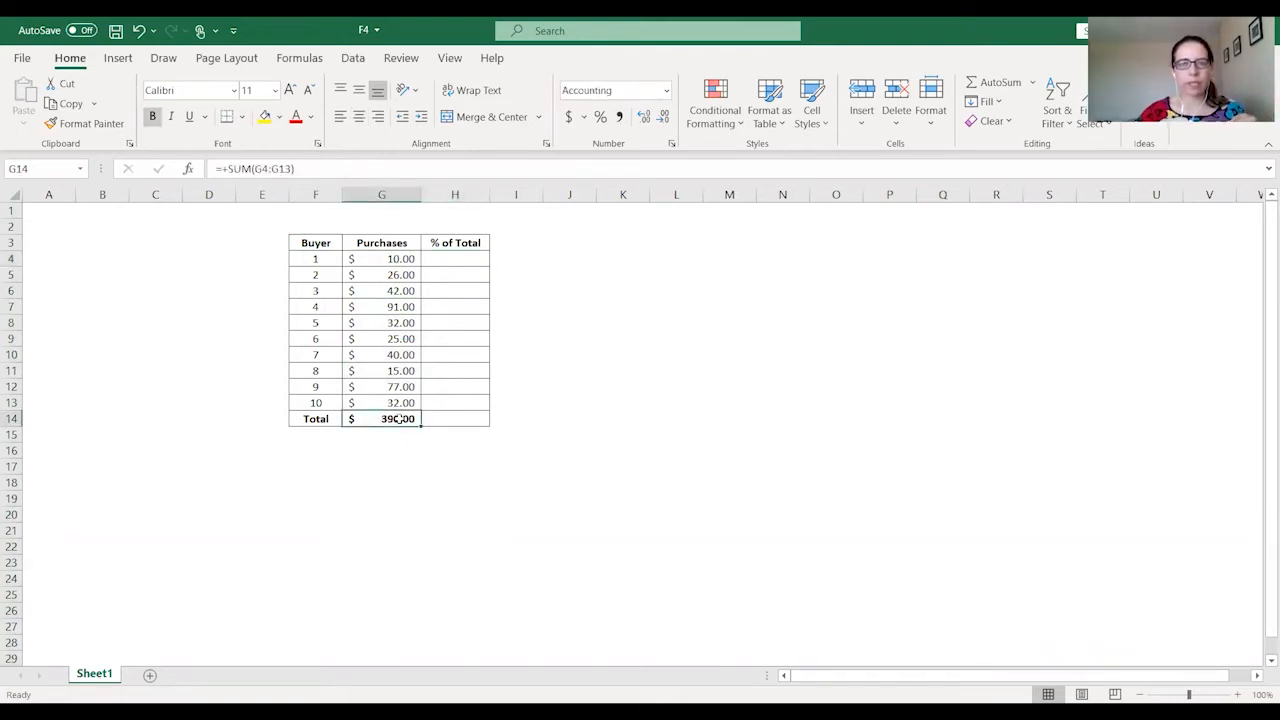
double_click(398, 419)
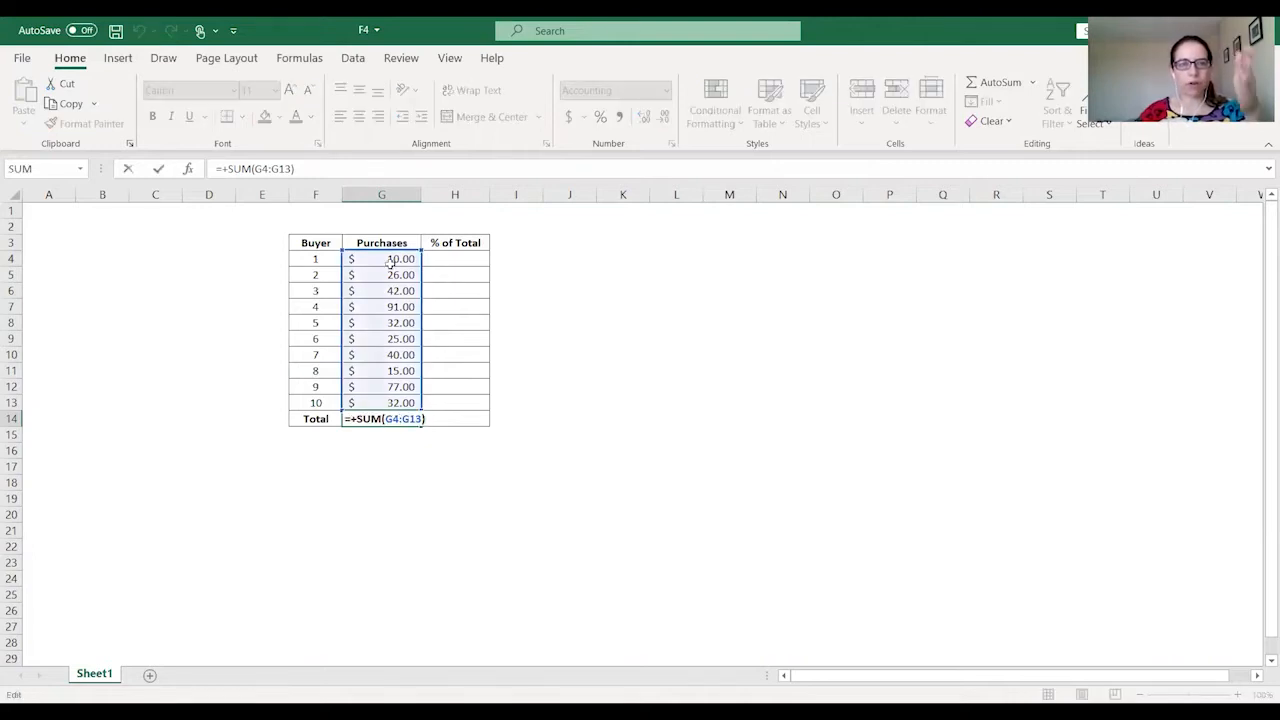
key("Return")
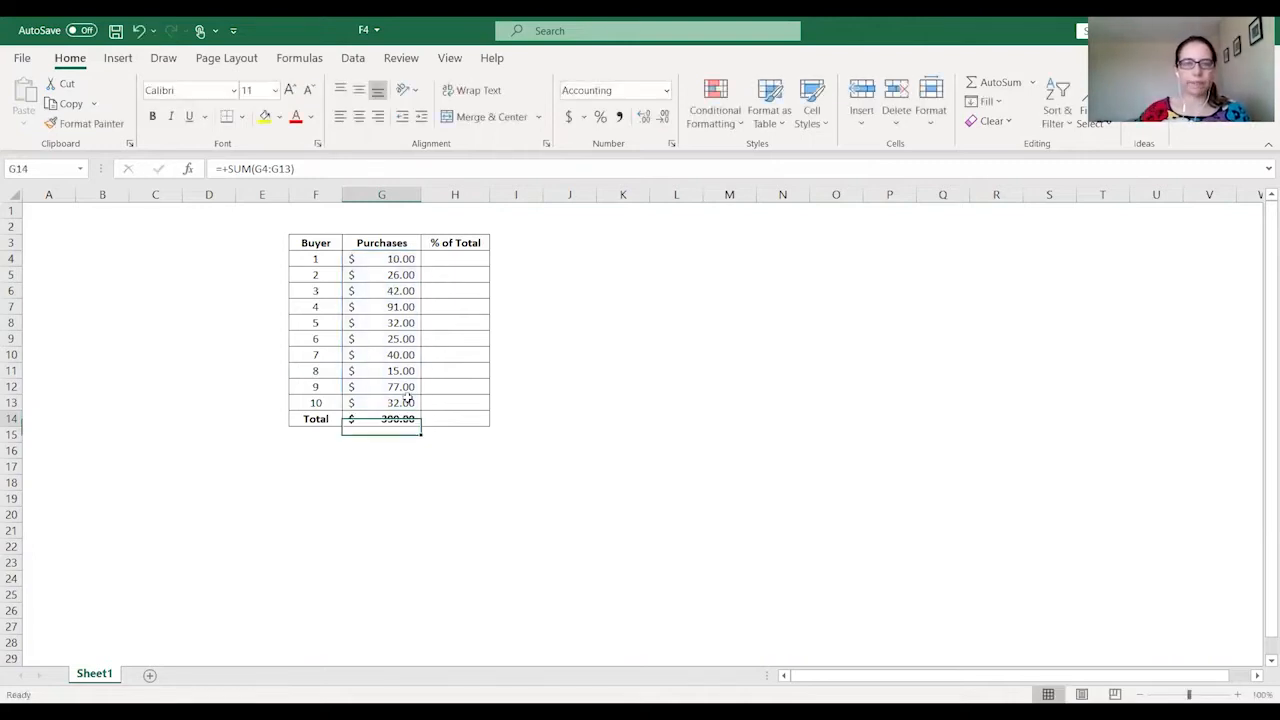
- Enter the formula =+G4/G14 in H4 and format the cell as a percentage
left_click(448, 259)
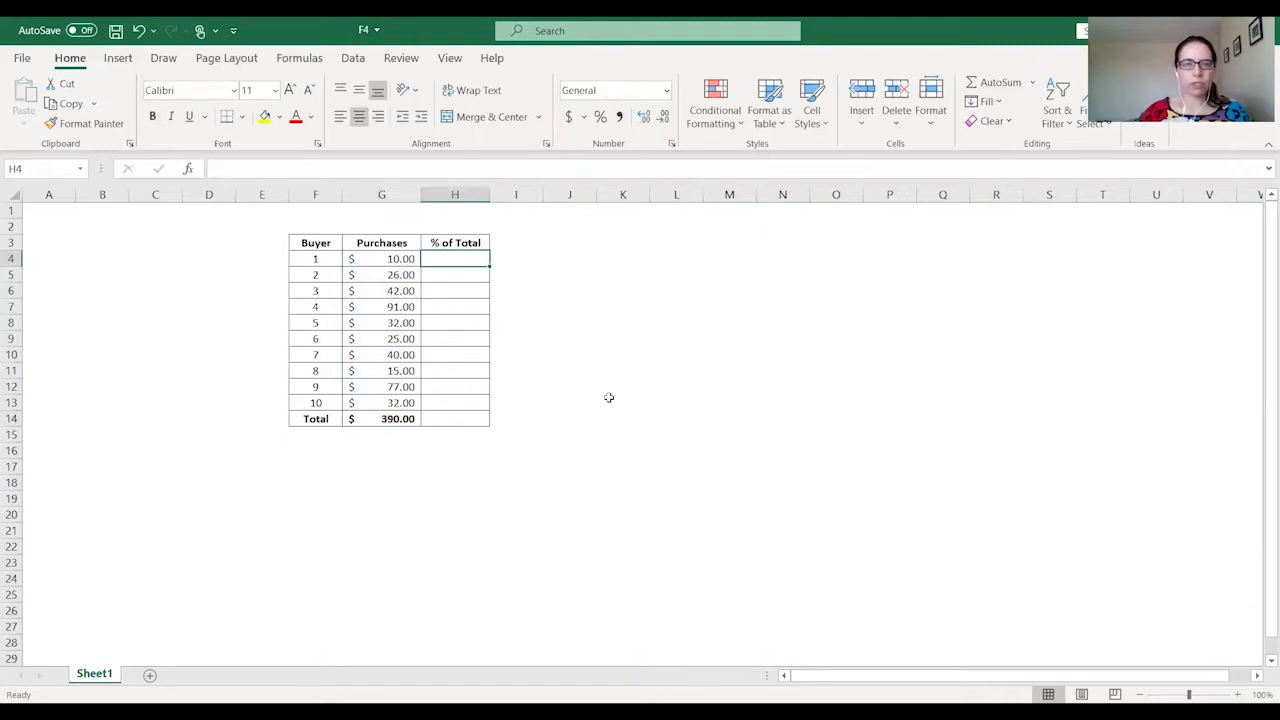
type("+G4/")
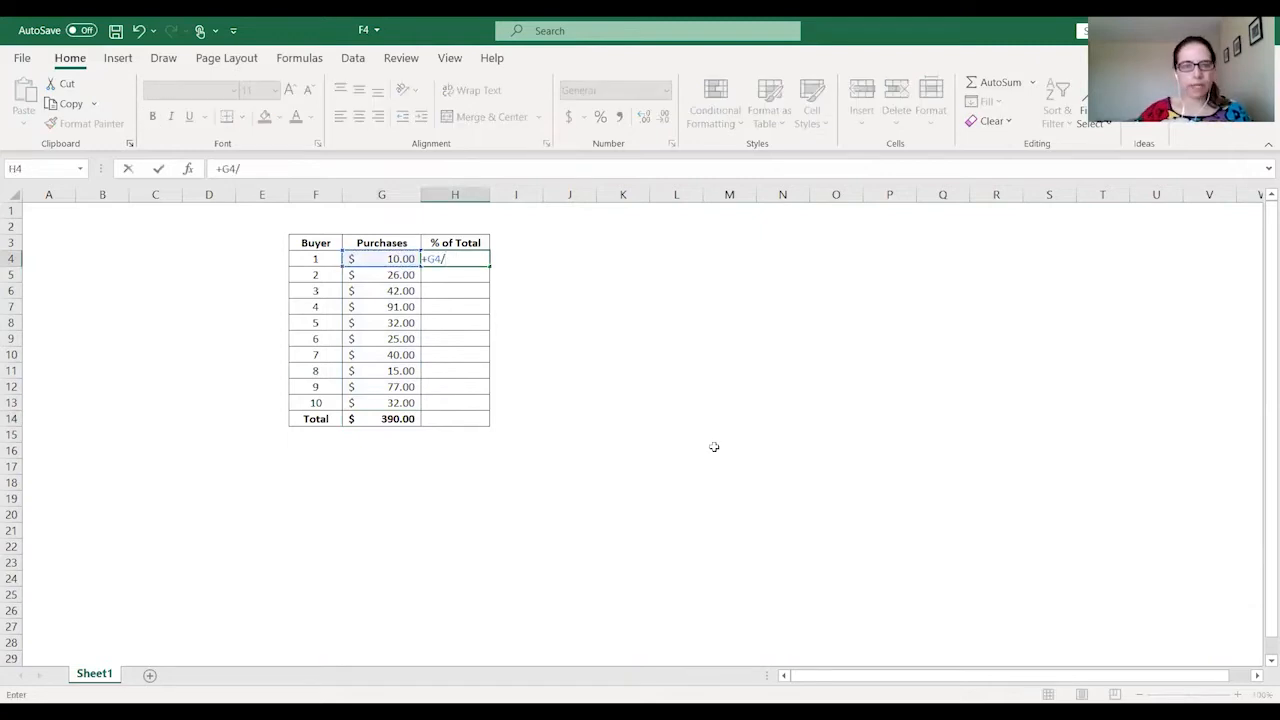
left_click(398, 419)
key("ctrl+Return")
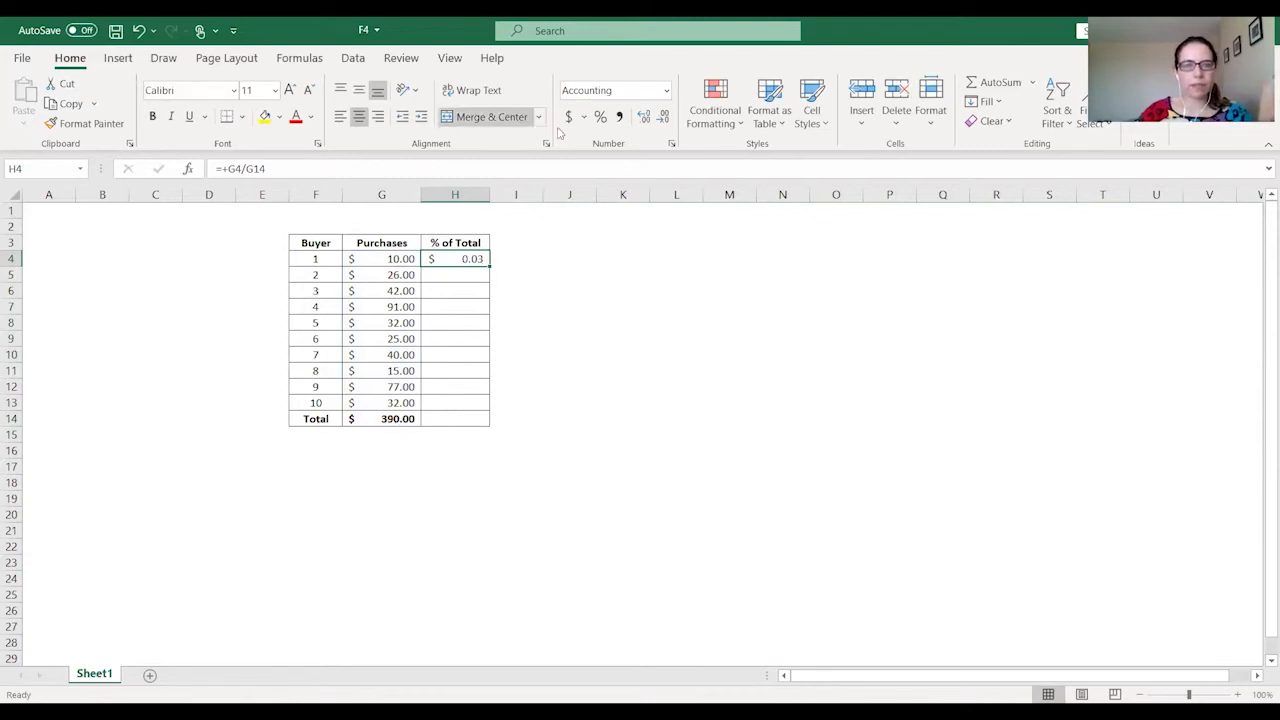
left_click(600, 116)
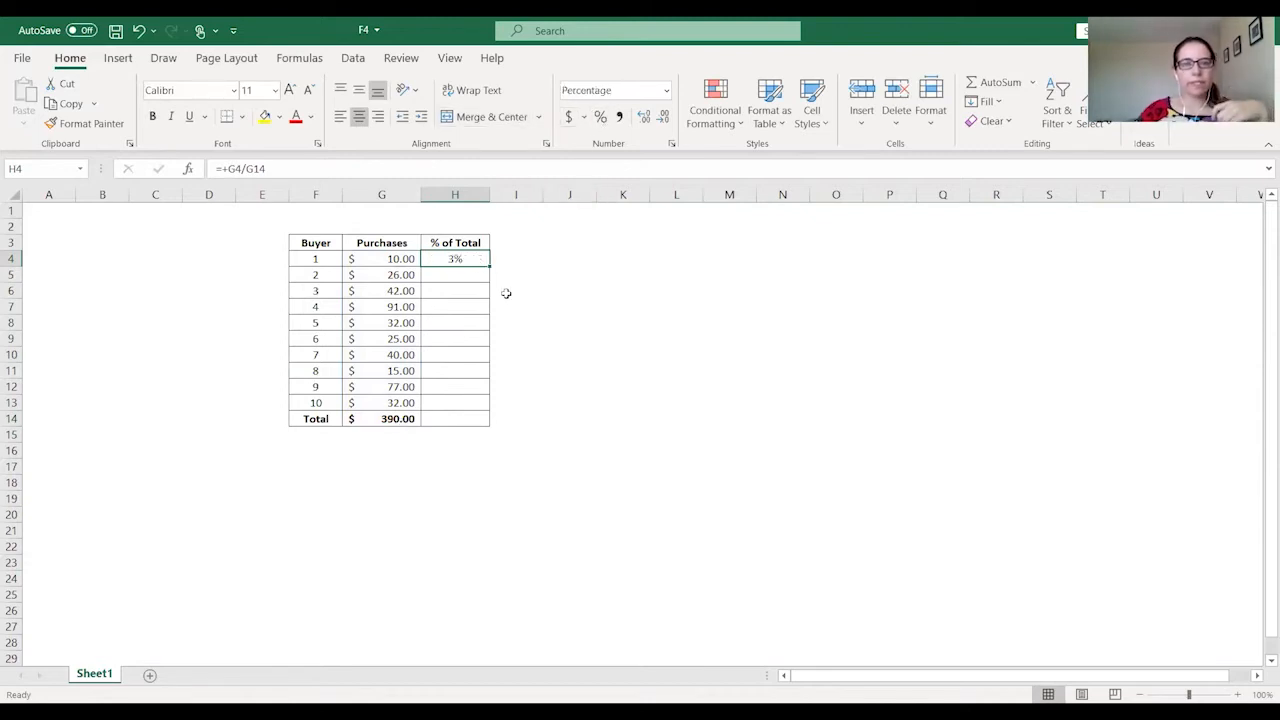
- Try filling the H4 percentage formula with relative references down through H13, and check the filled cells against the total
left_click_drag(490, 268, 492, 413)
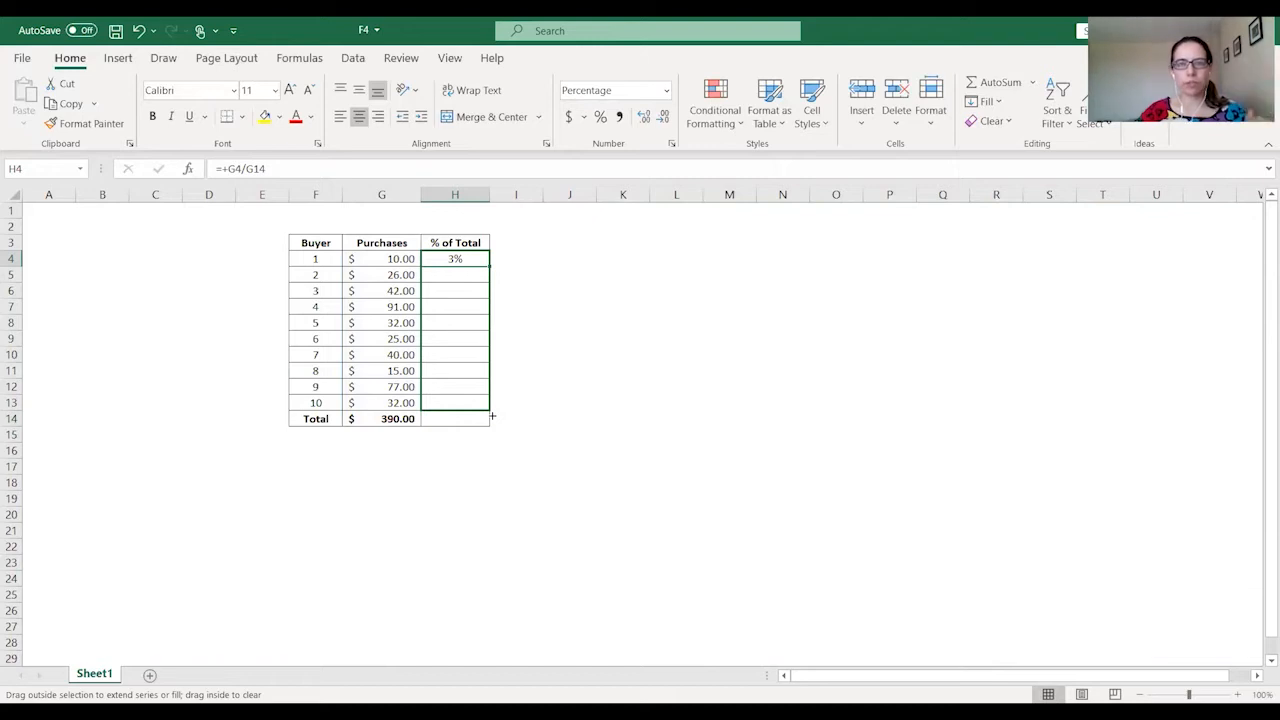
left_click_drag(492, 415, 492, 416)
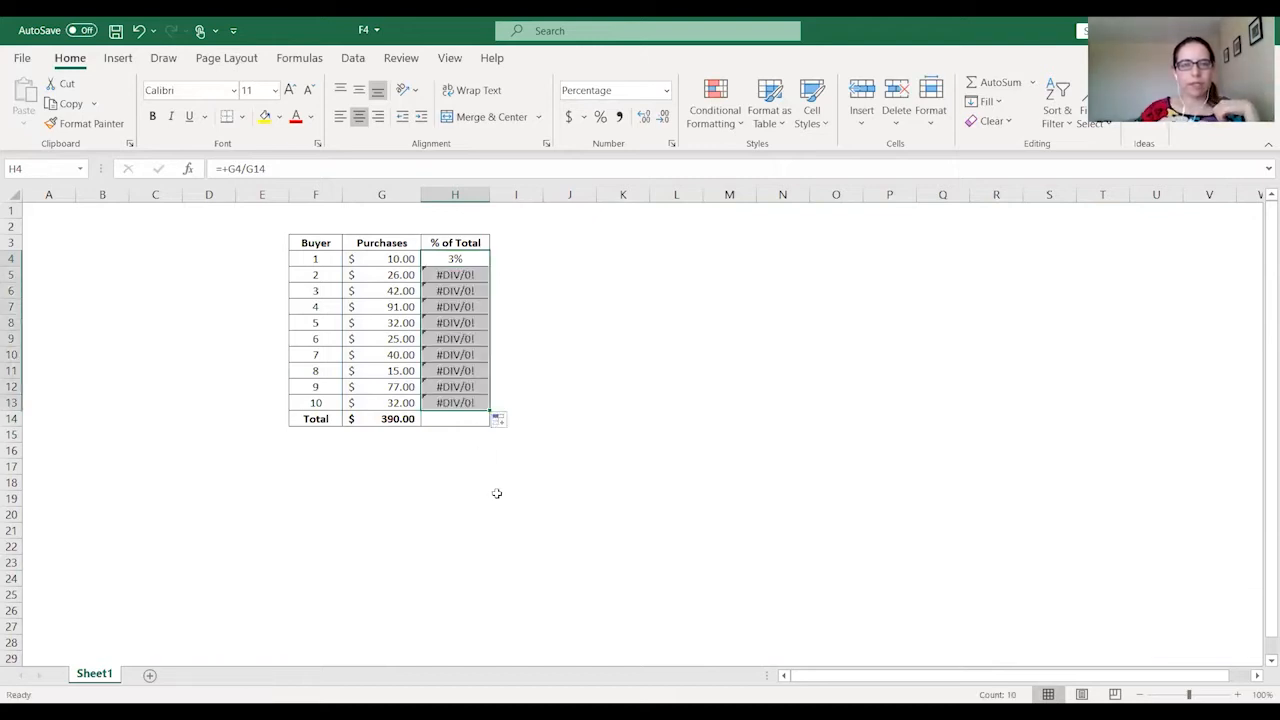
left_click(465, 260)
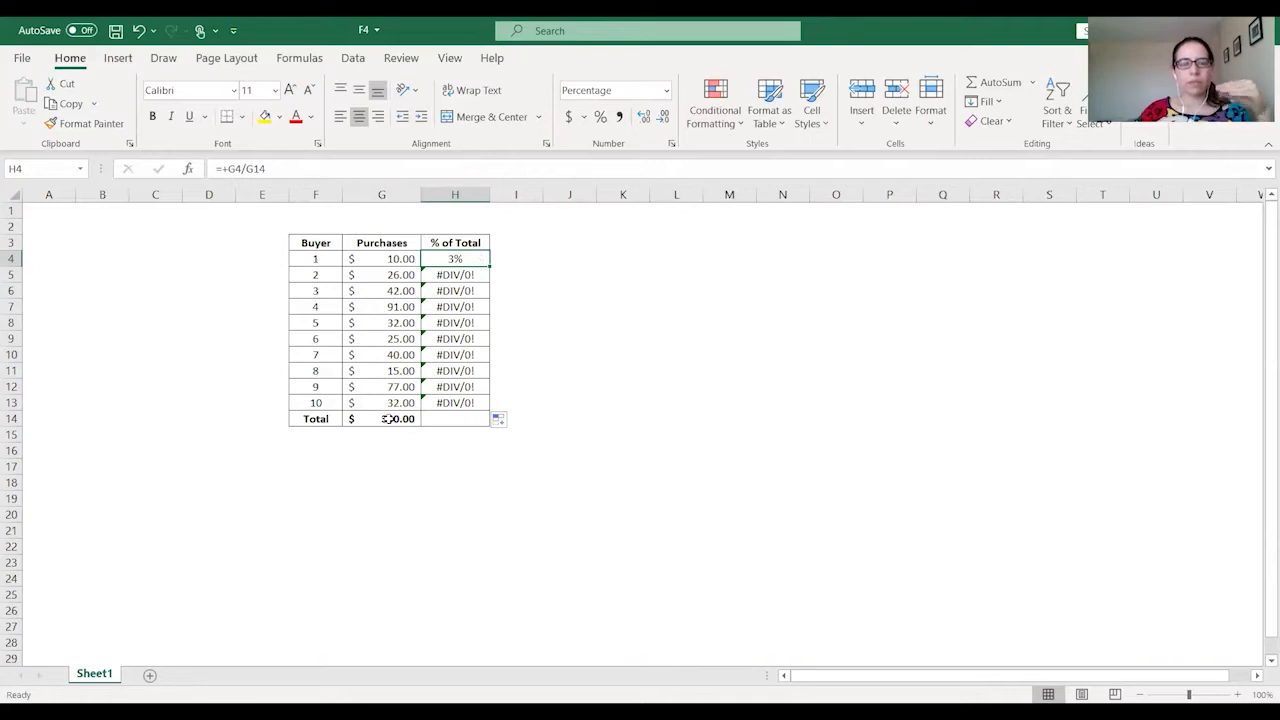
left_click(401, 425)
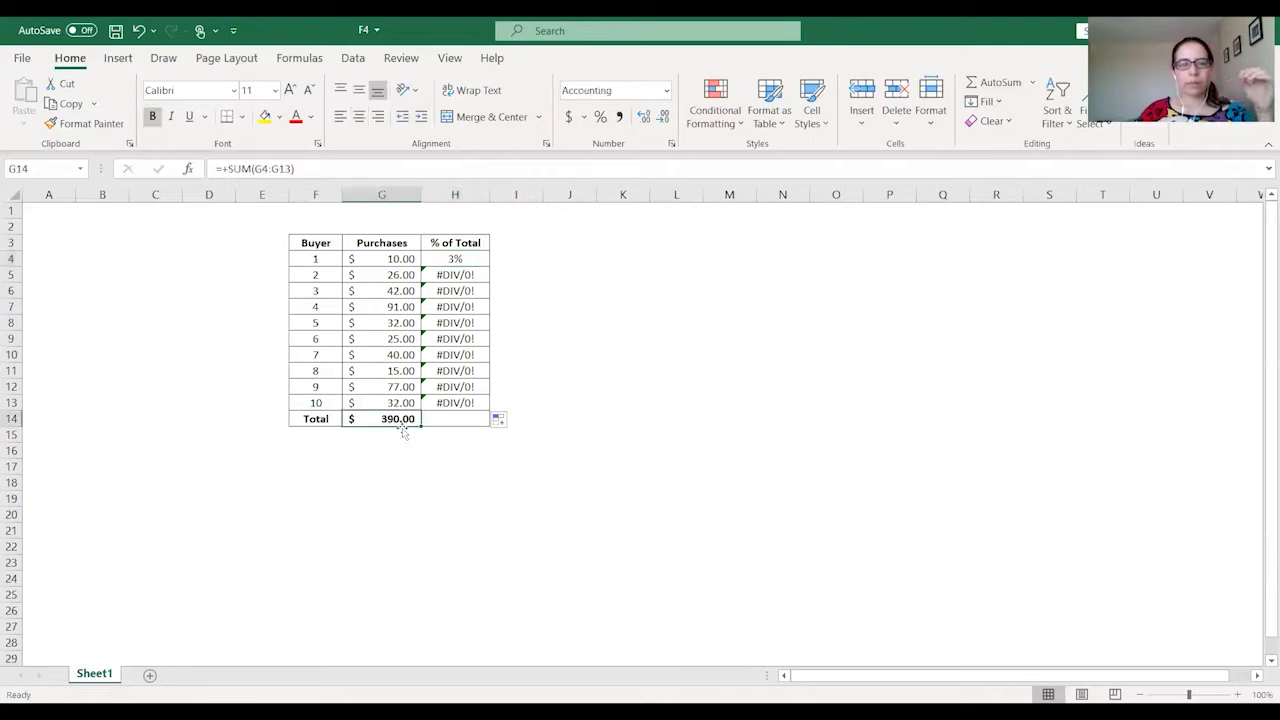
left_click(458, 264)
left_click_drag(455, 274, 455, 402)
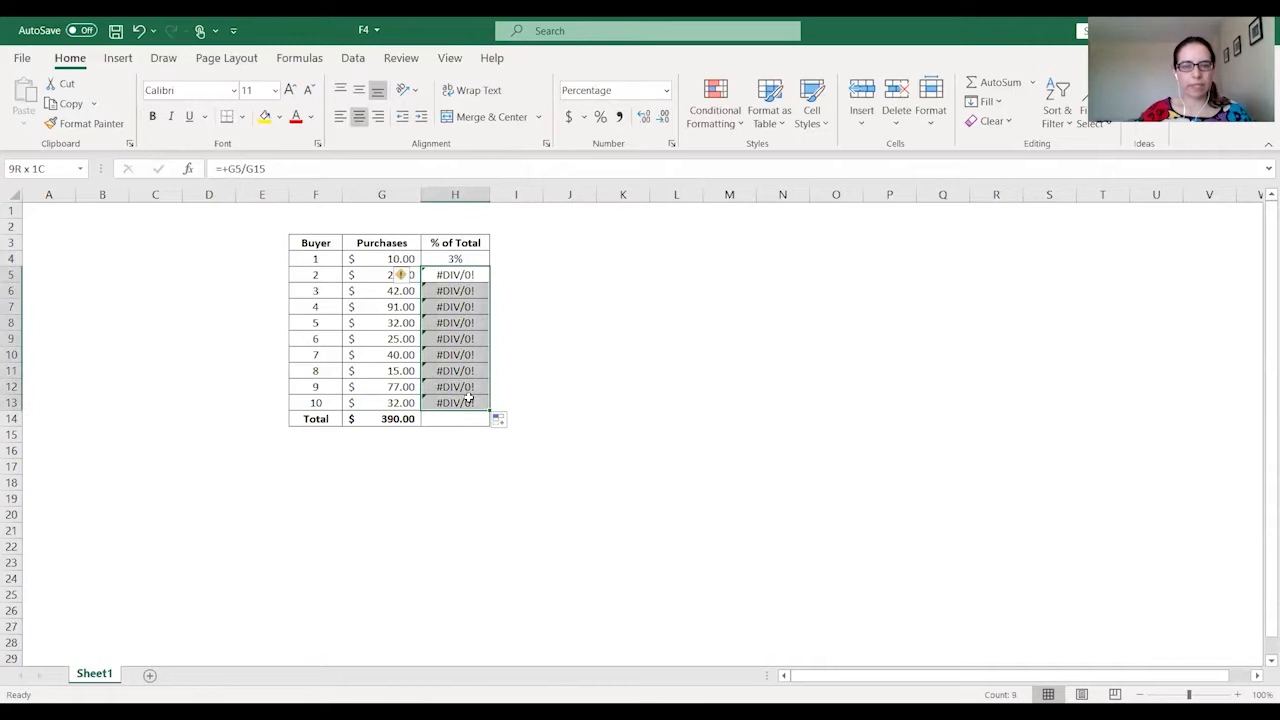
left_click(456, 276)
left_click(458, 258)
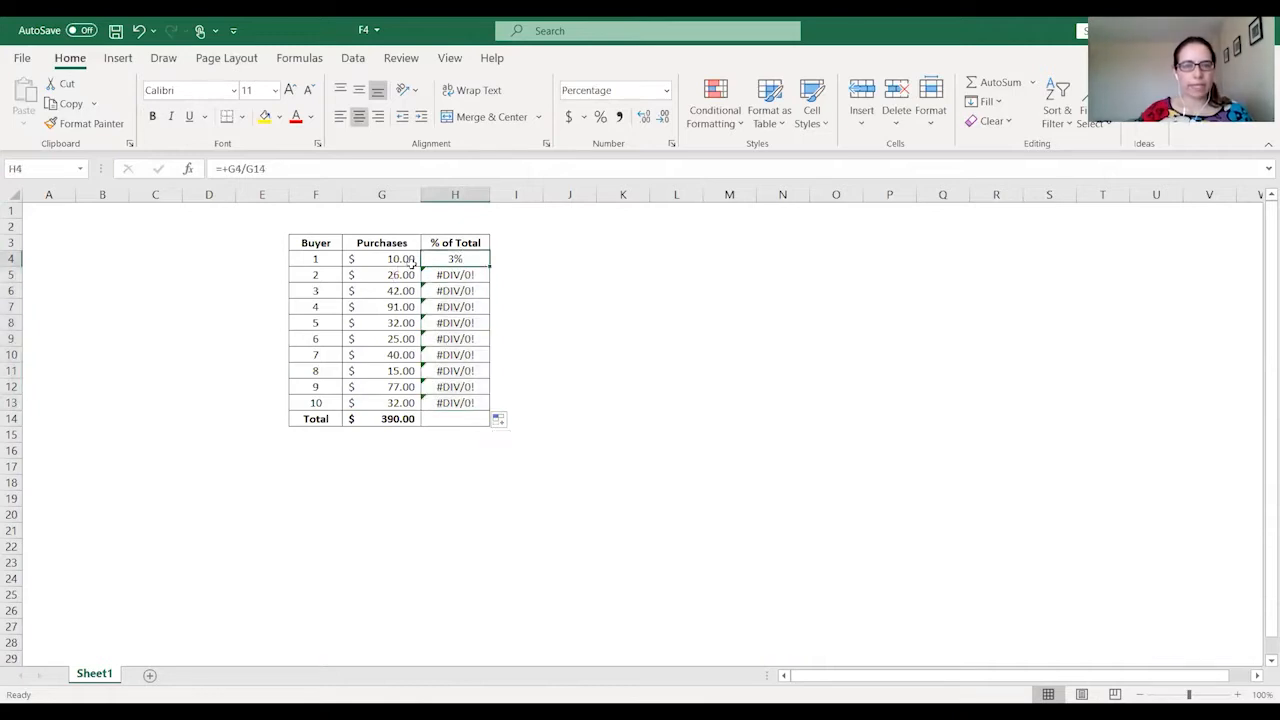
- Inspect which cells the % of Total formulas in H4, H5 and H6 refer to
key("F2")
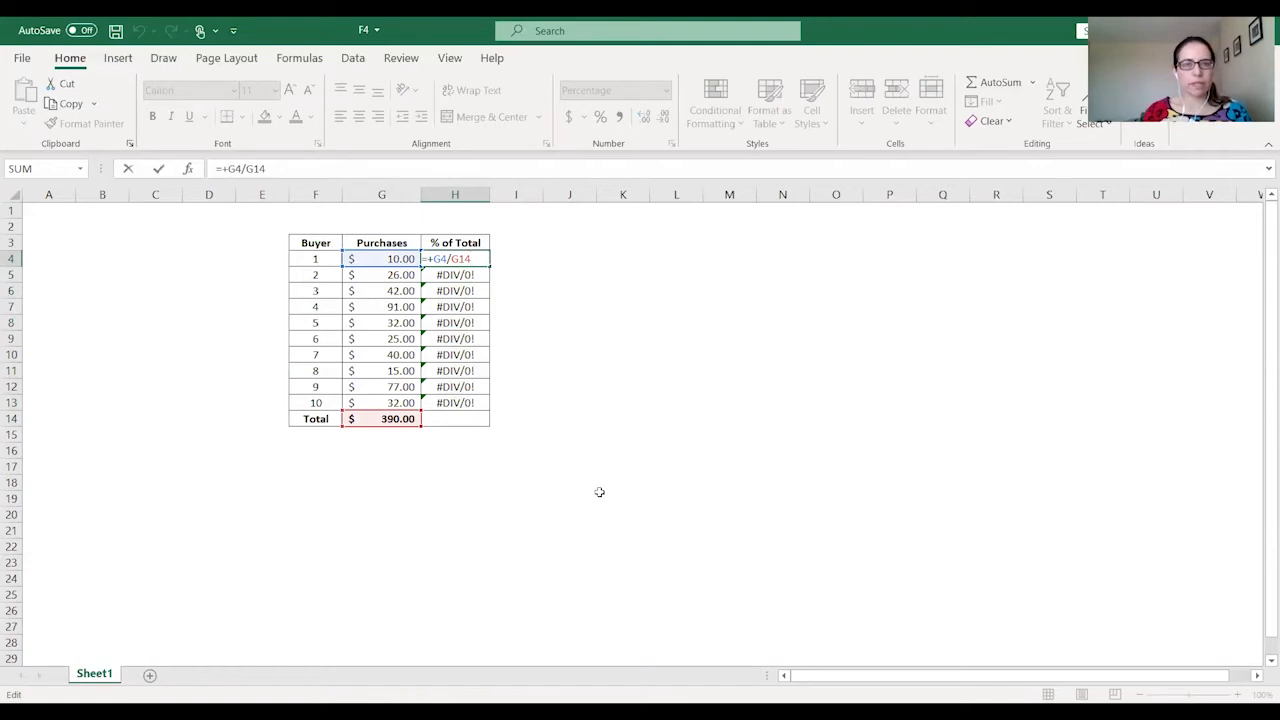
key("Return")
key("F2")
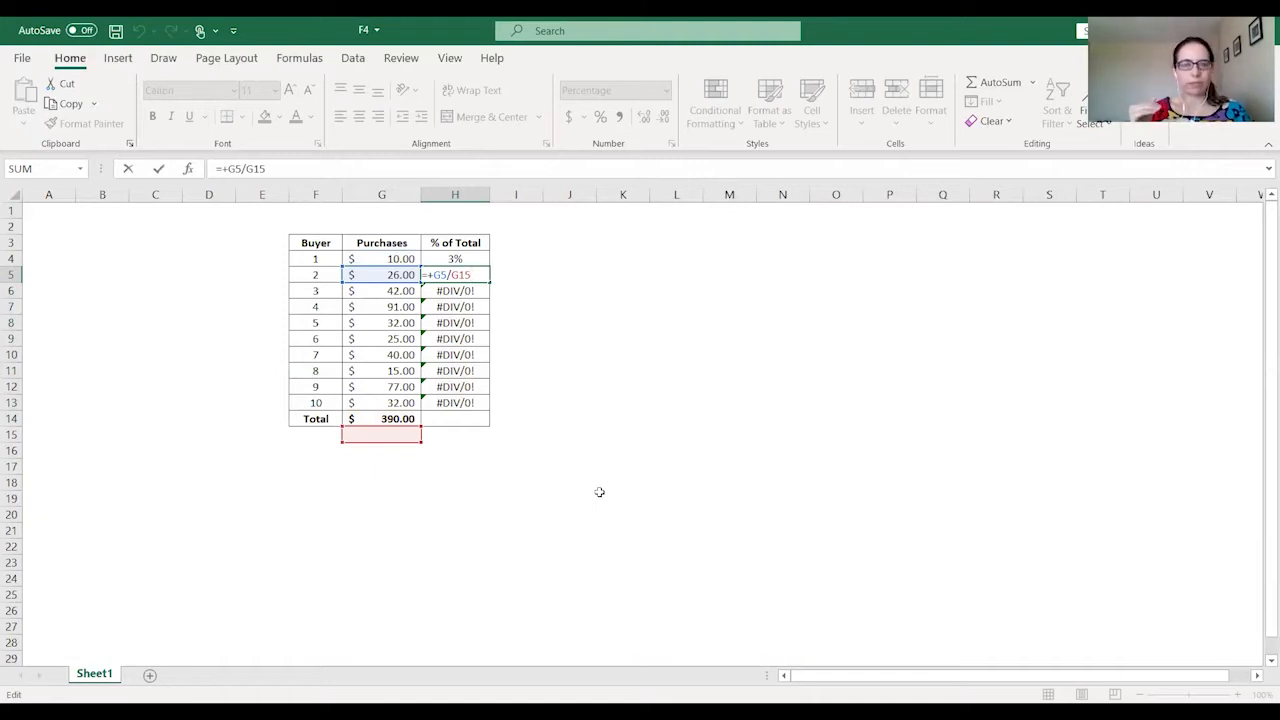
key("Return")
key("F2")
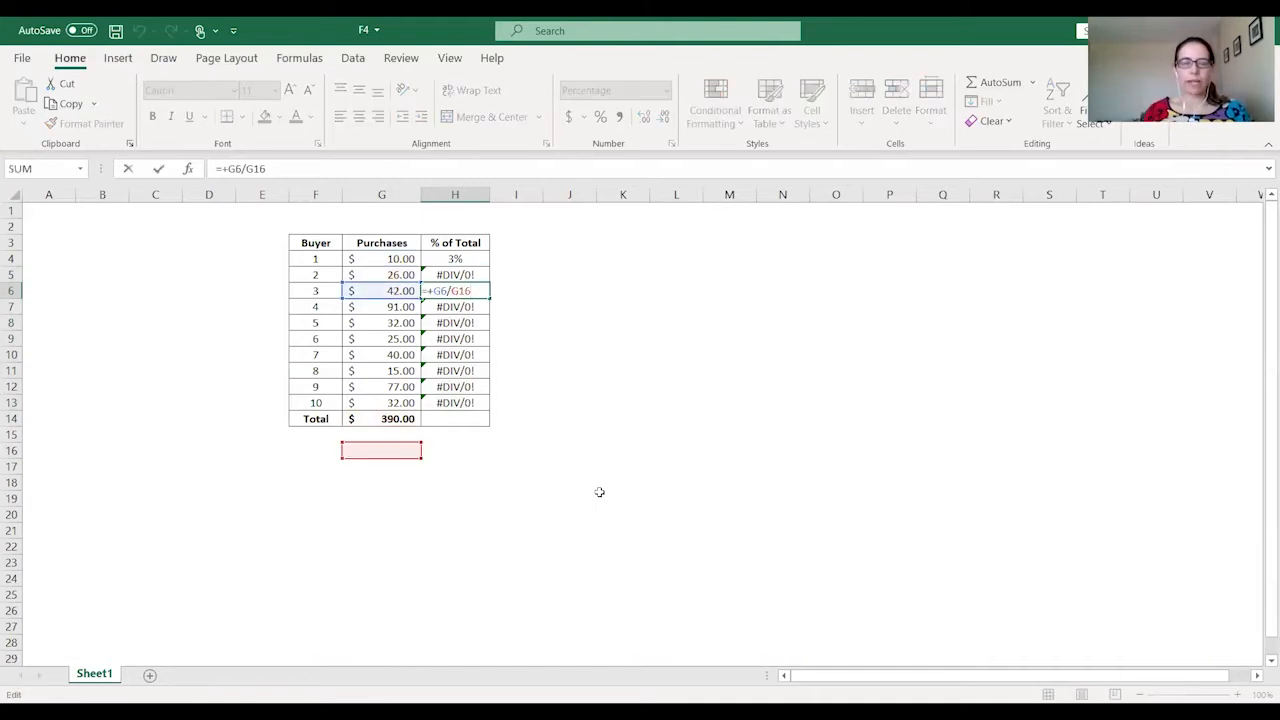
key("Escape")
key("Up")
key("Up")
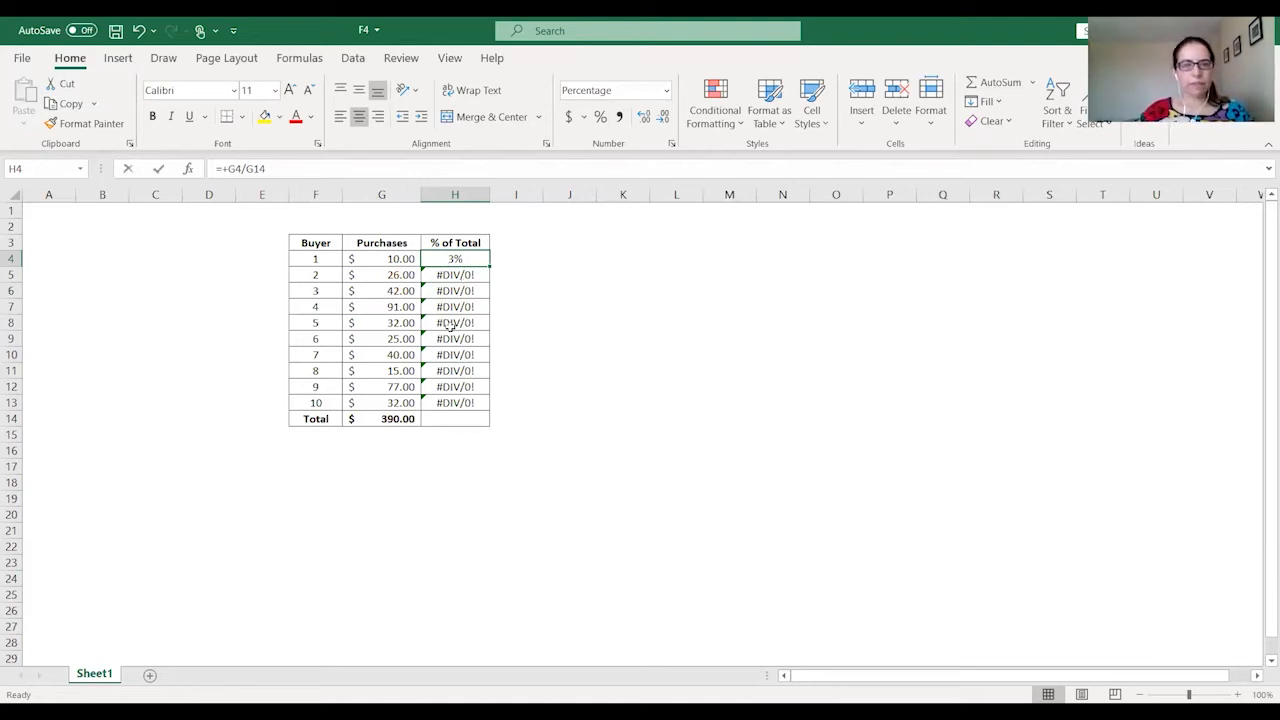
- Make the total reference in the H4 formula absolute as $G$14, and fill the formula down to H13
key("F2")
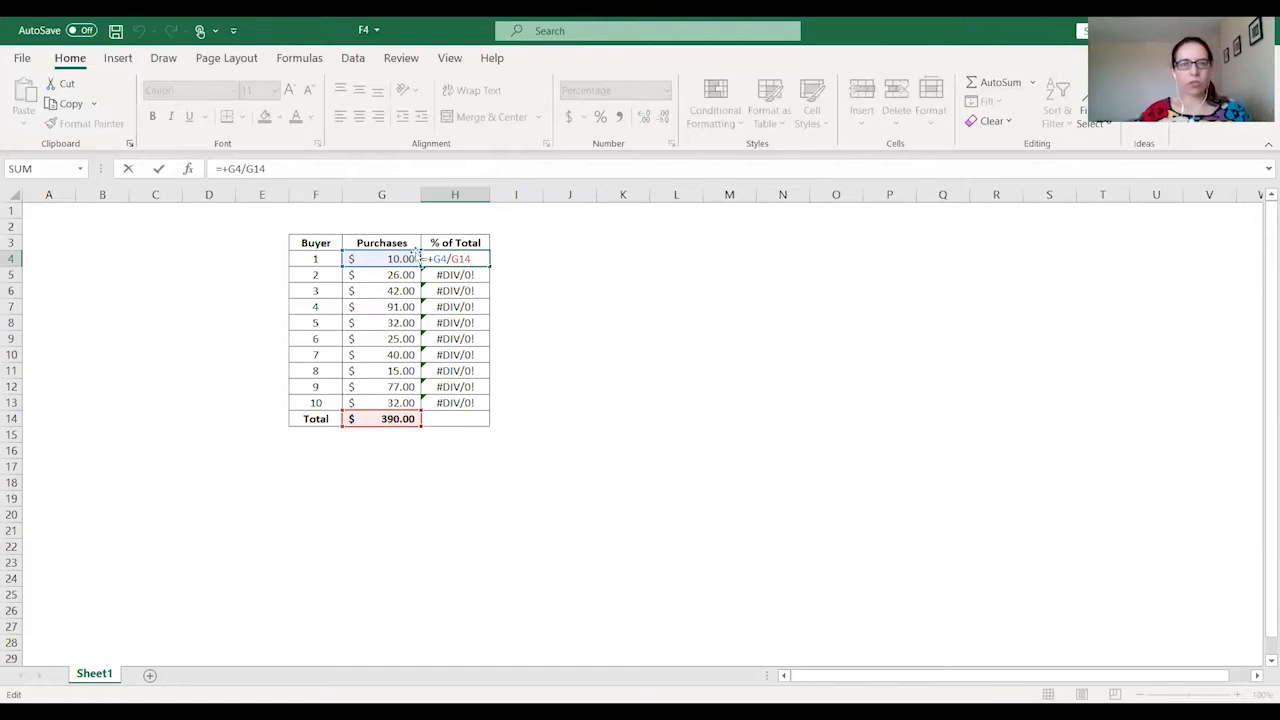
left_click(256, 169)
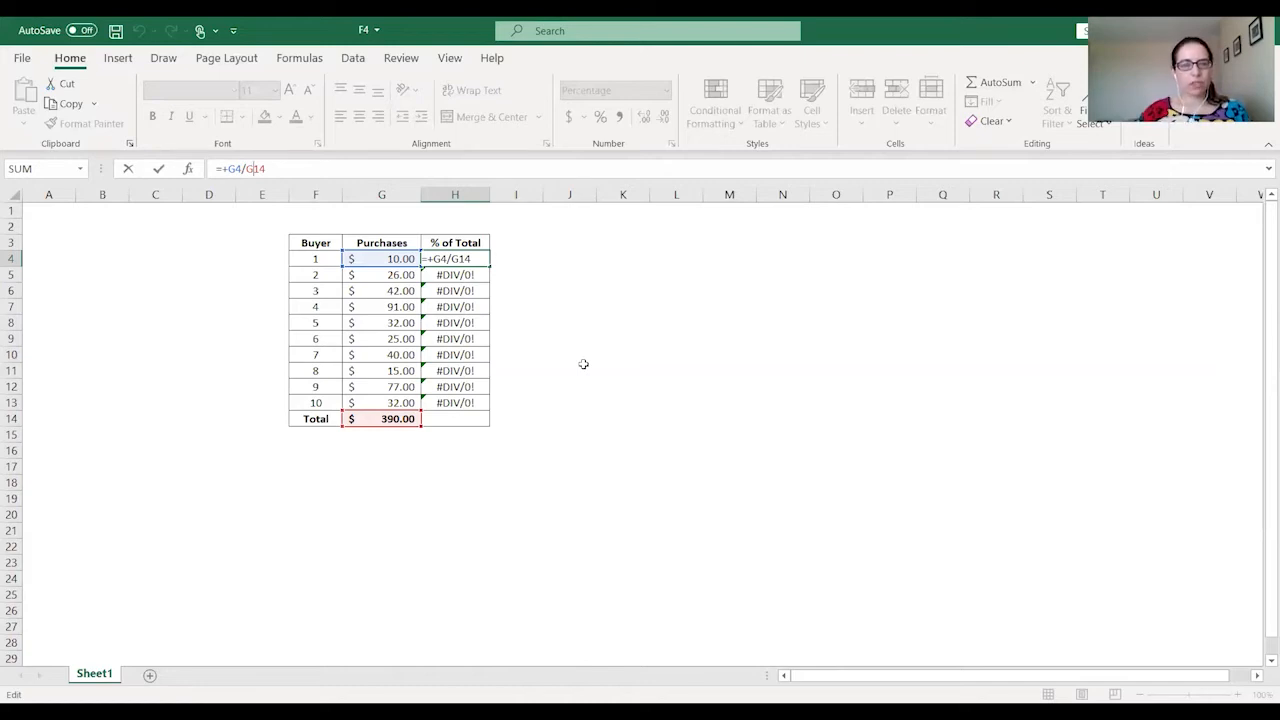
key("F4")
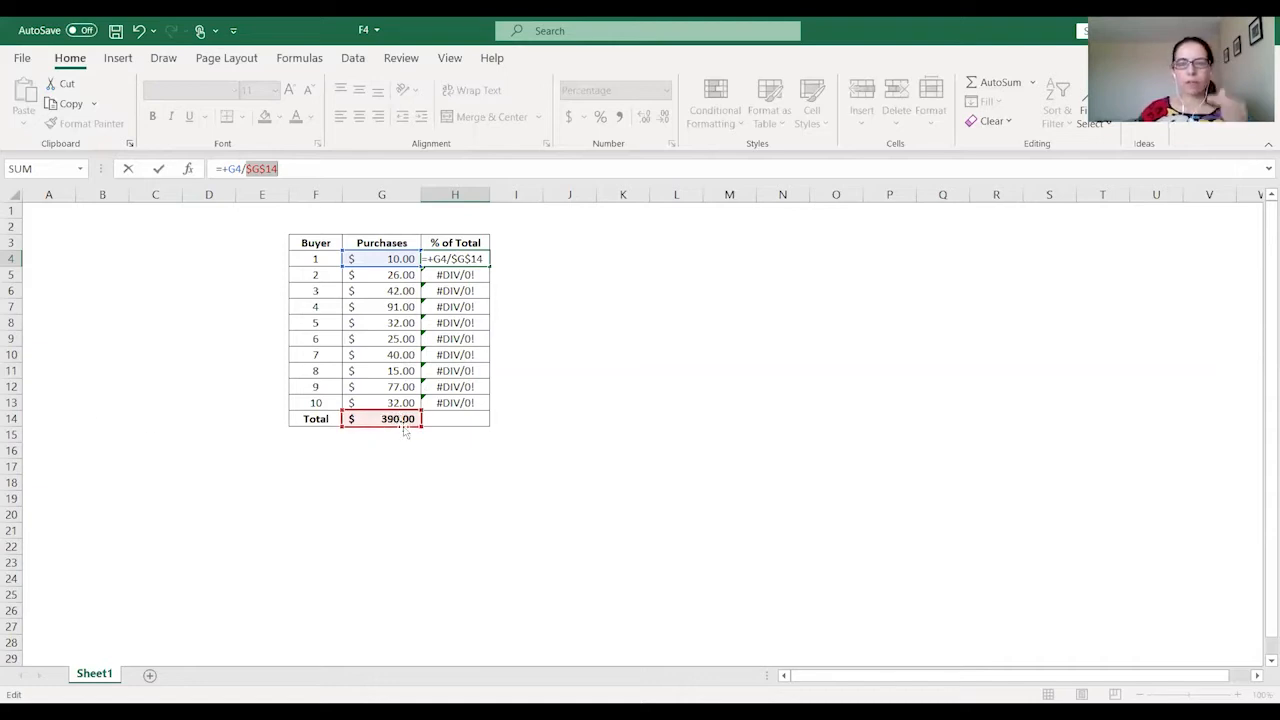
key("Return")
key("Up")
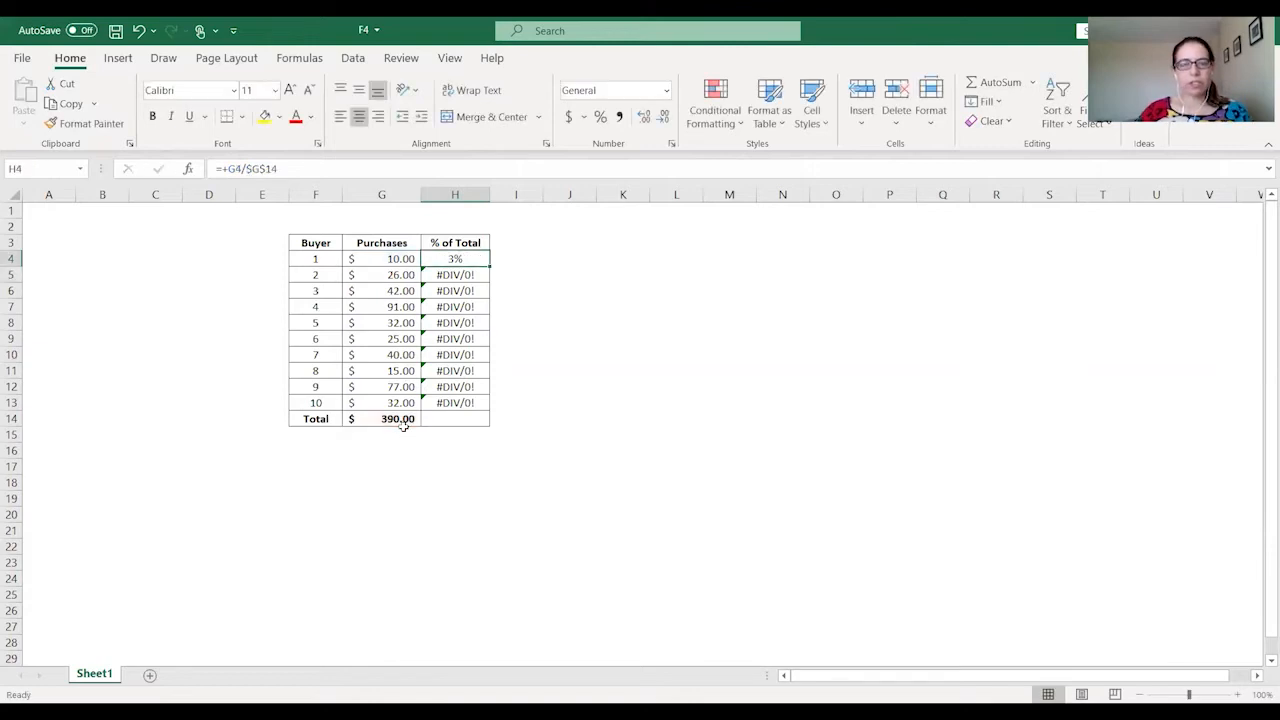
left_click_drag(491, 267, 496, 414)
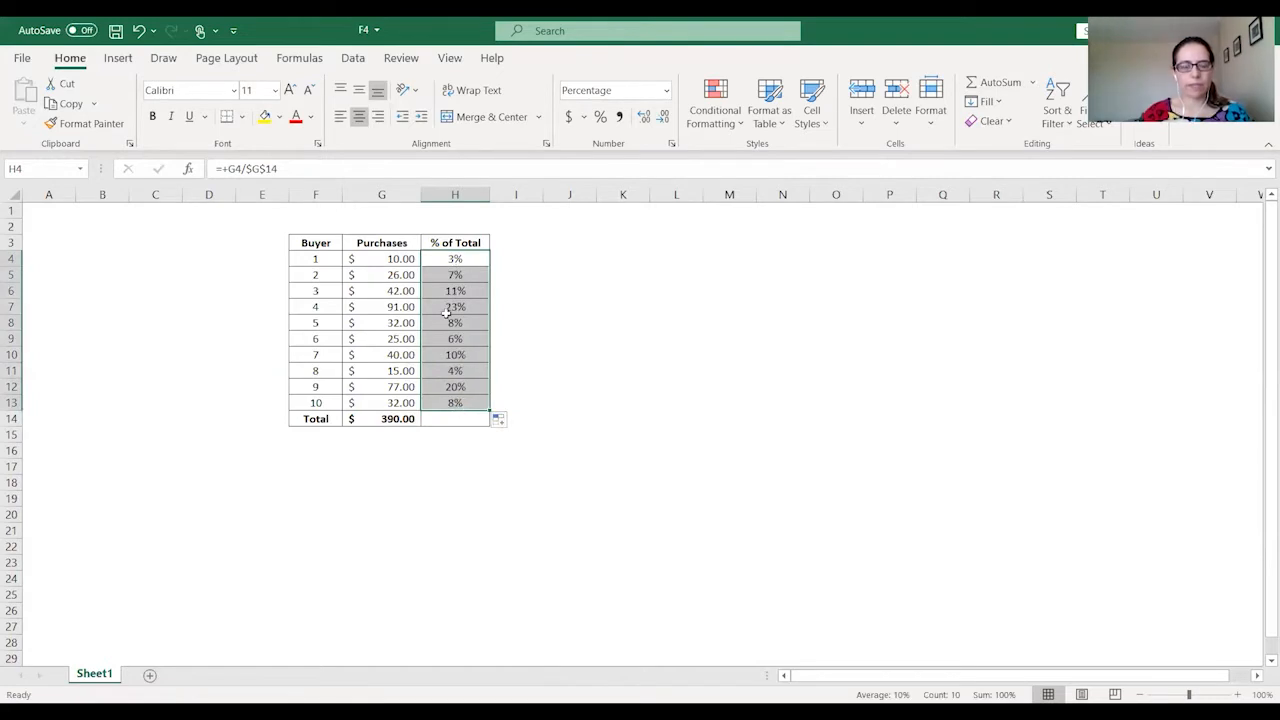
- Check the references in the filled formula in H8, and compare them with the individual purchases in G4:G7
left_click(439, 259)
left_click(450, 279)
left_click(454, 318)
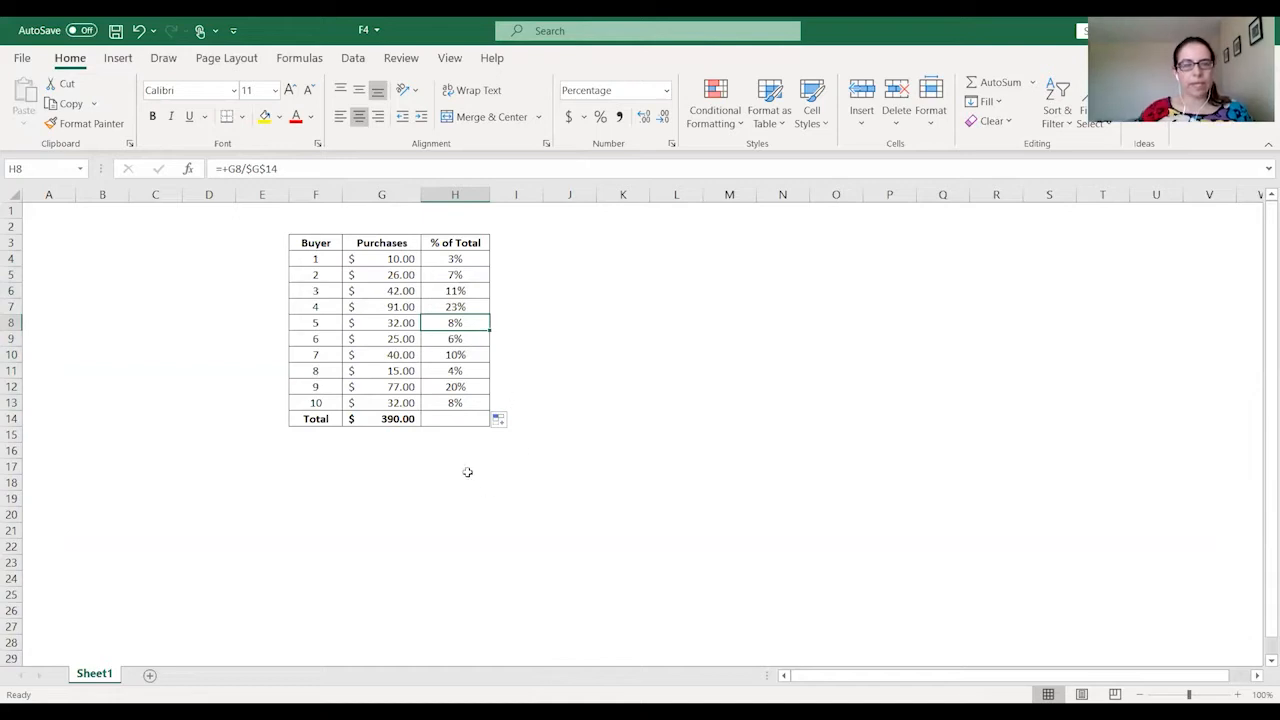
key("F2")
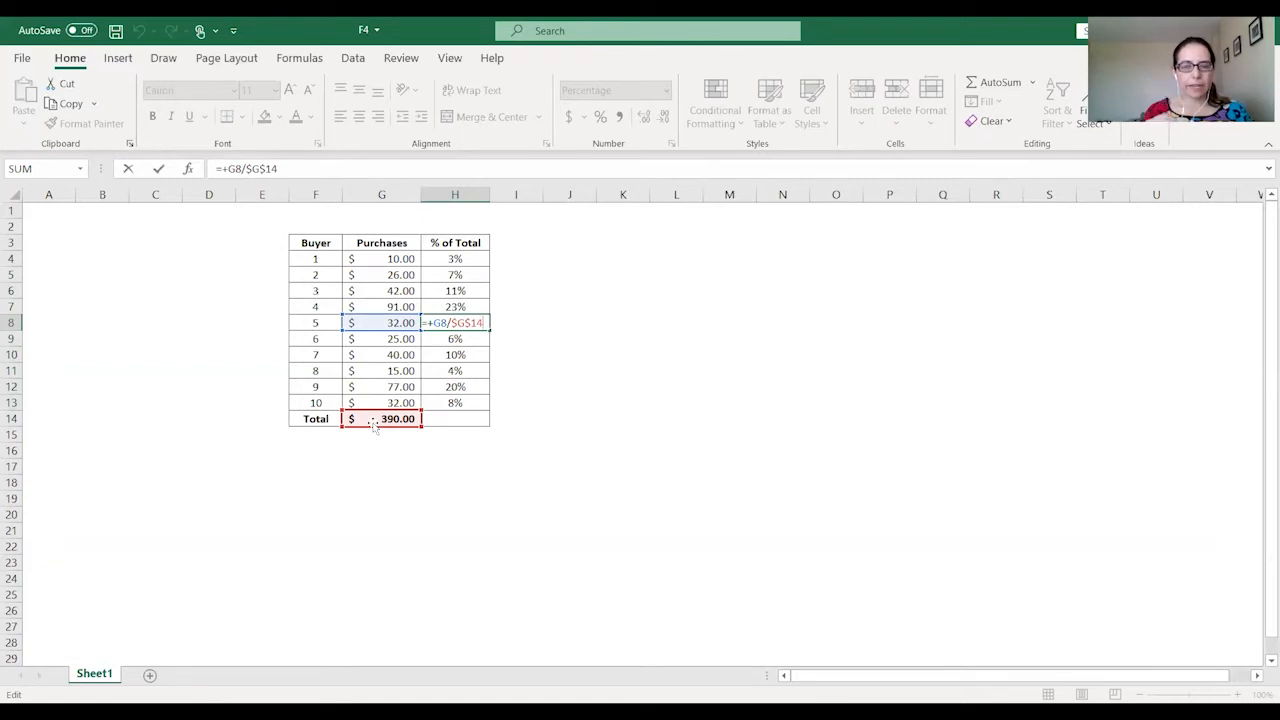
key("Return")
key("Up")
key("Up")
key("Up")
key("Up")
key("Up")
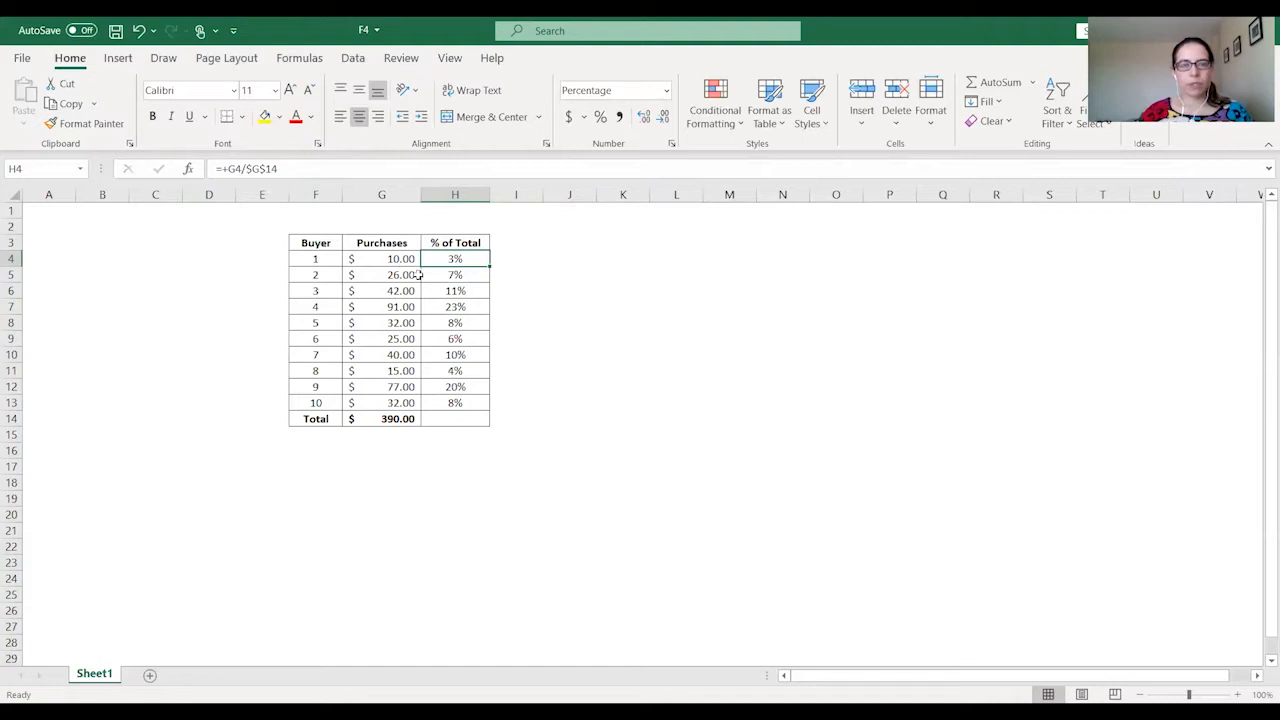
key("Left")
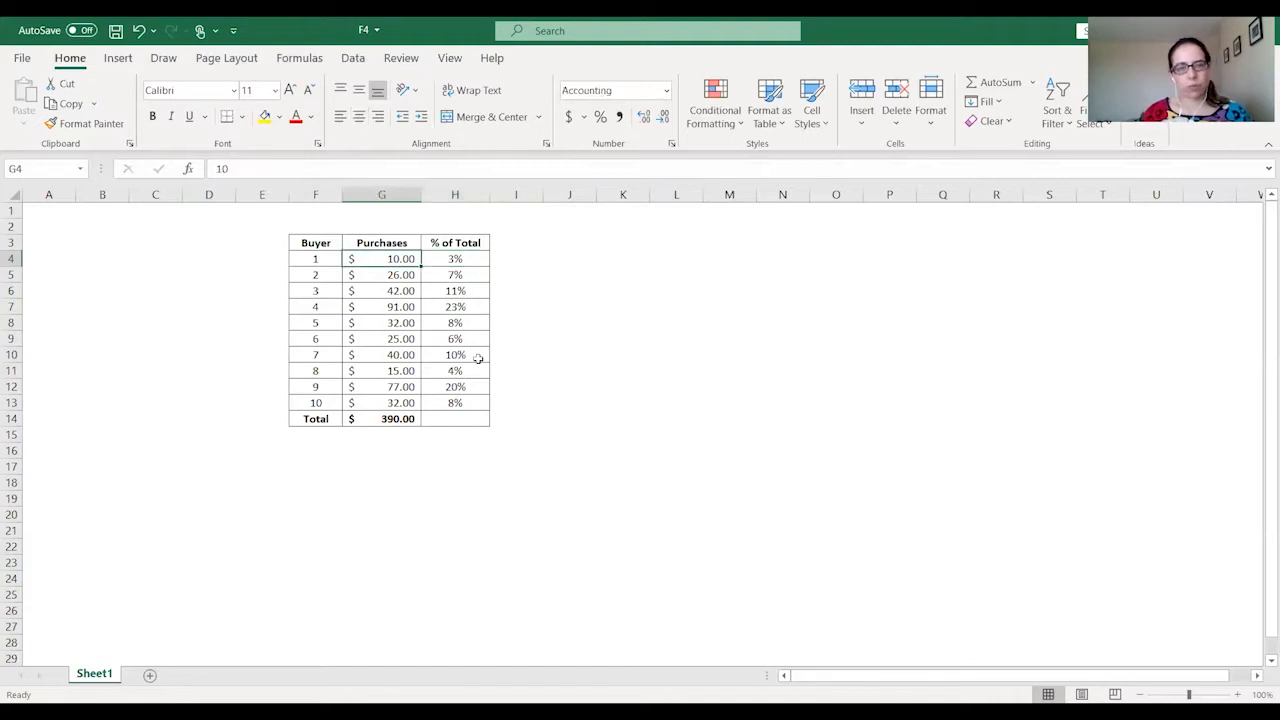
key("Down")
left_click(400, 294)
left_click(401, 308)
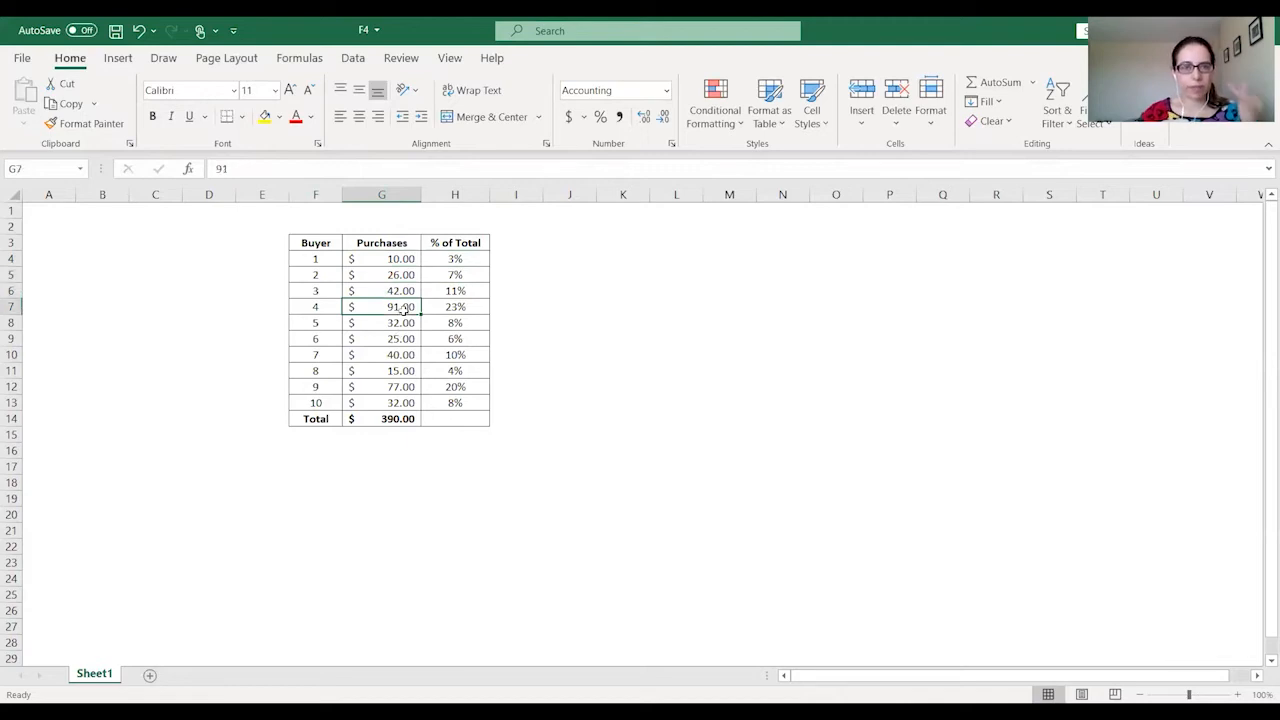
left_click(401, 259)
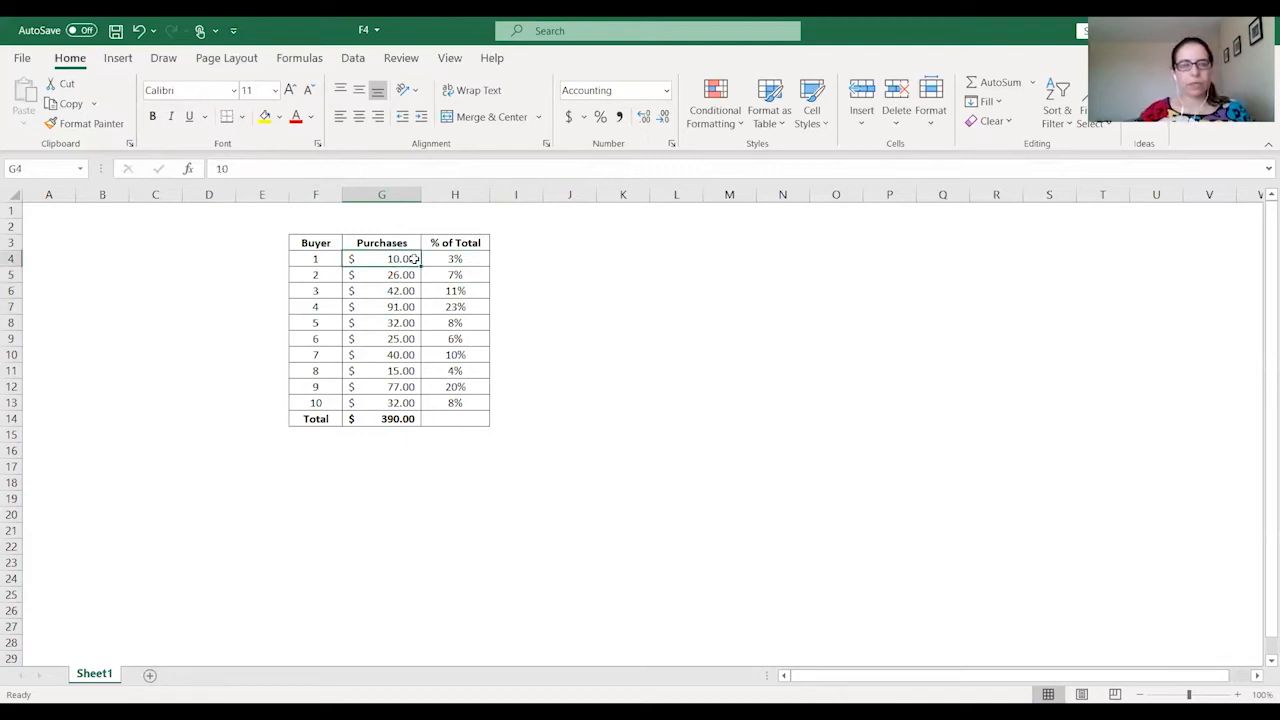
- Try making the purchase reference in the H4 formula absolute as $G$4 too, and fill the formula down to H13
left_click(448, 257)
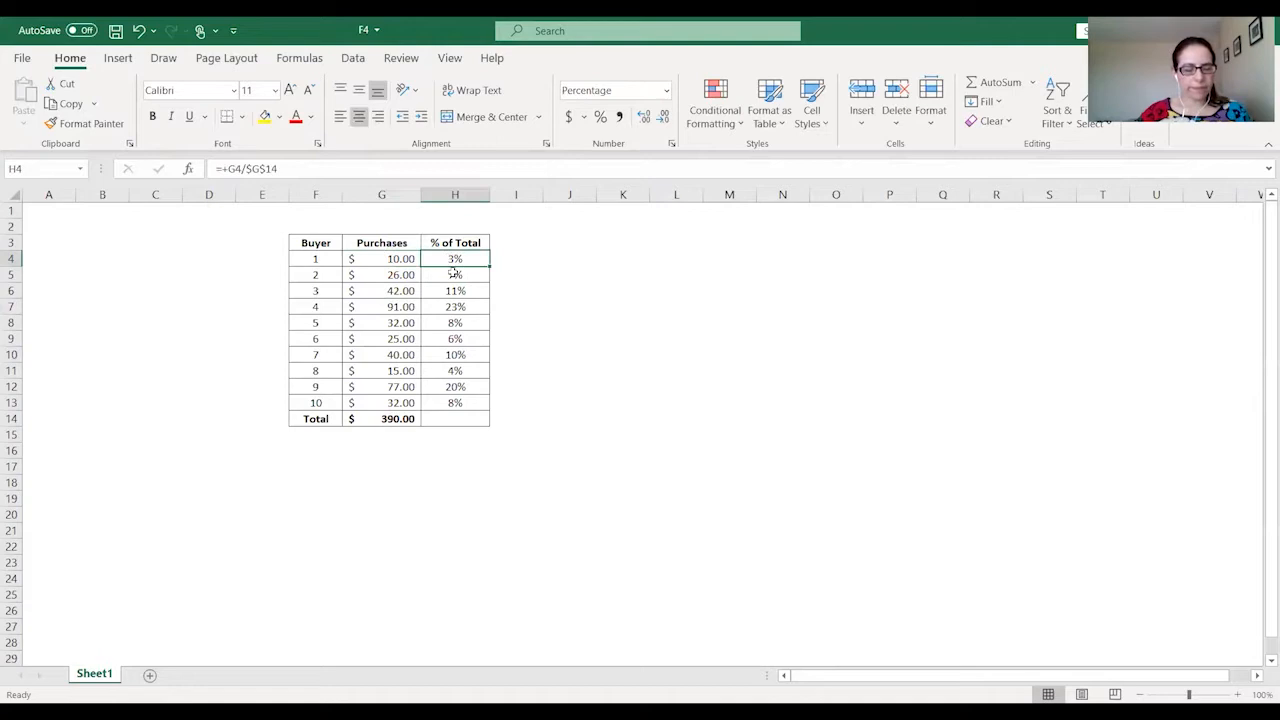
left_click(236, 168)
key("F4")
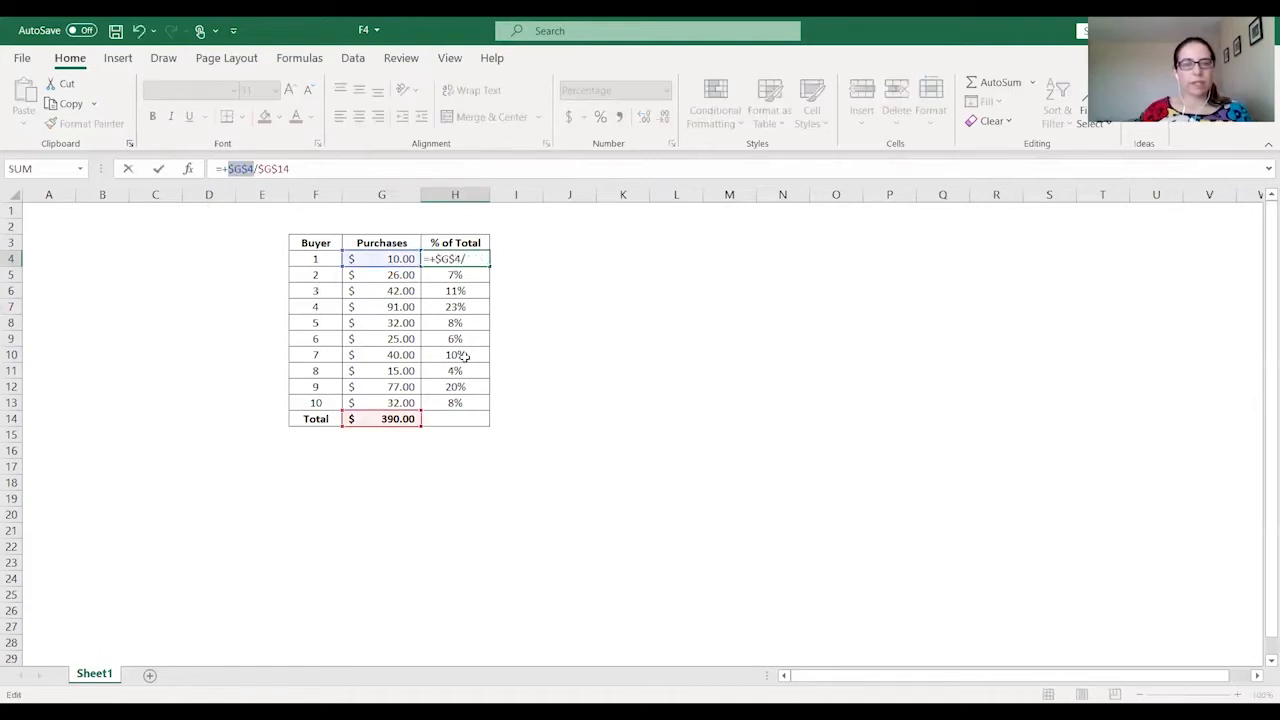
key("ctrl+Return")
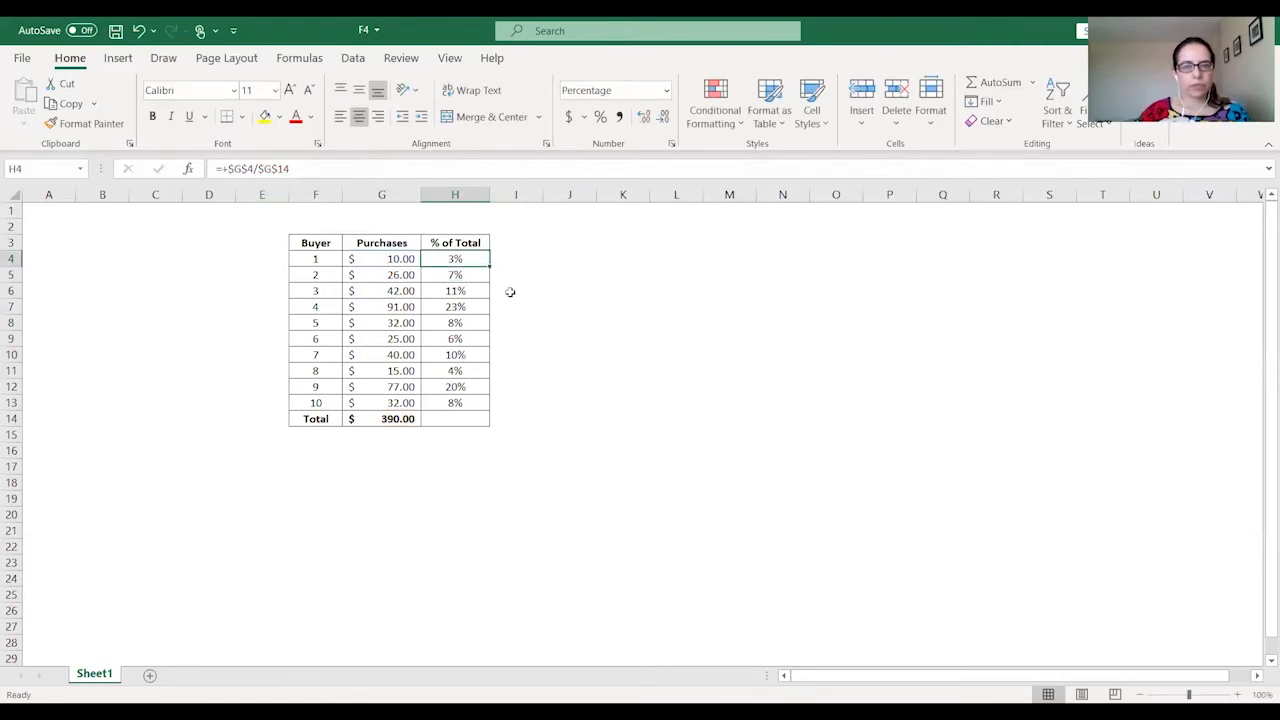
left_click_drag(490, 266, 499, 412)
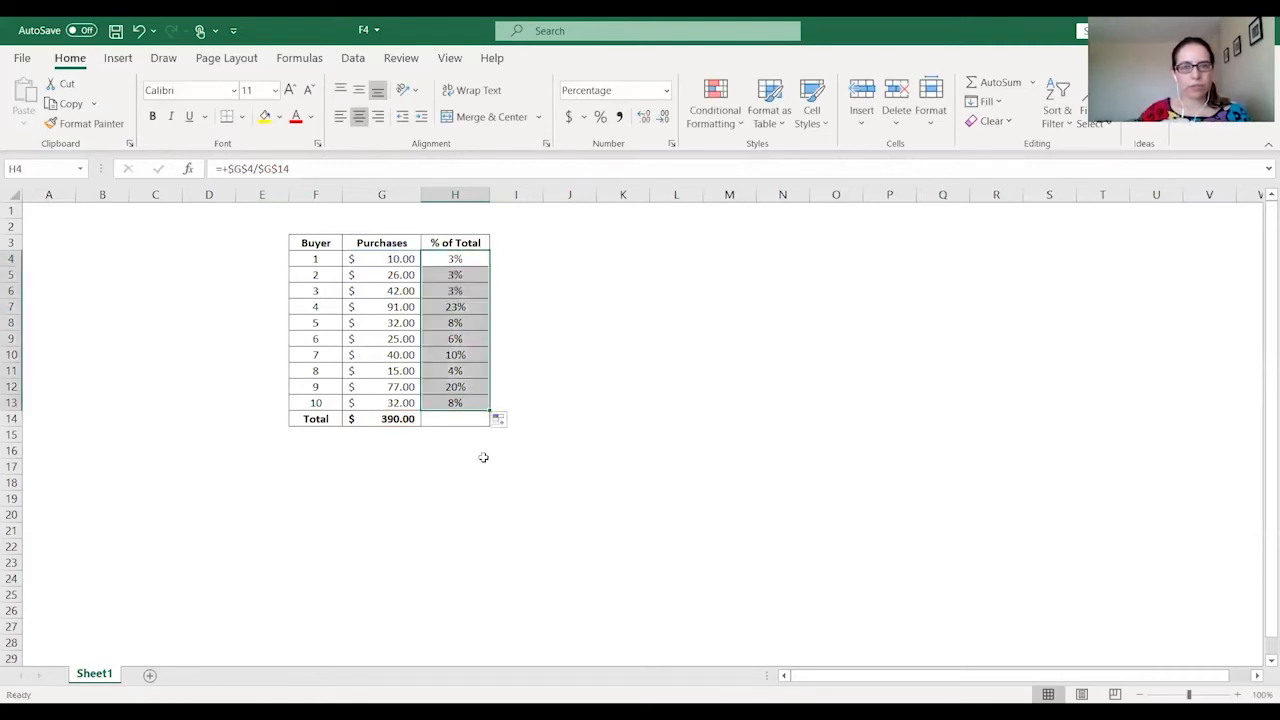
- Inspect which cells the filled % of Total formula in H7 refers to, and check other cells in column H
left_click(455, 306)
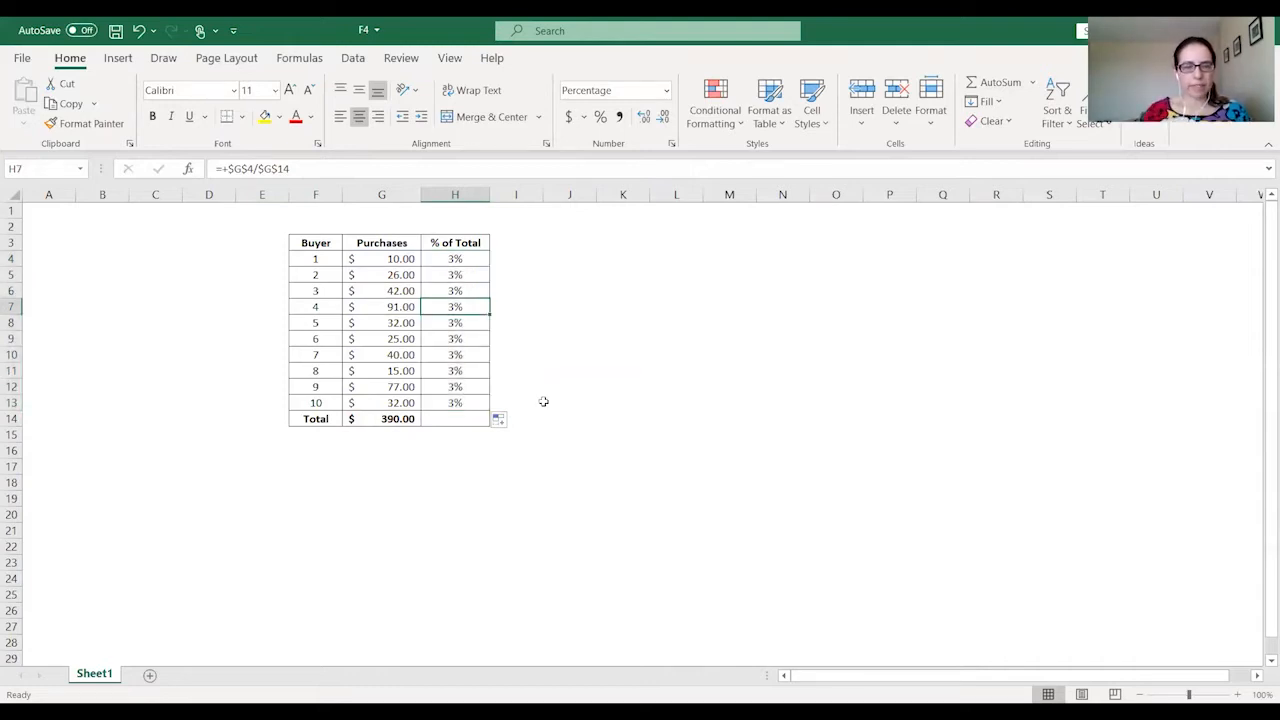
key("F2")
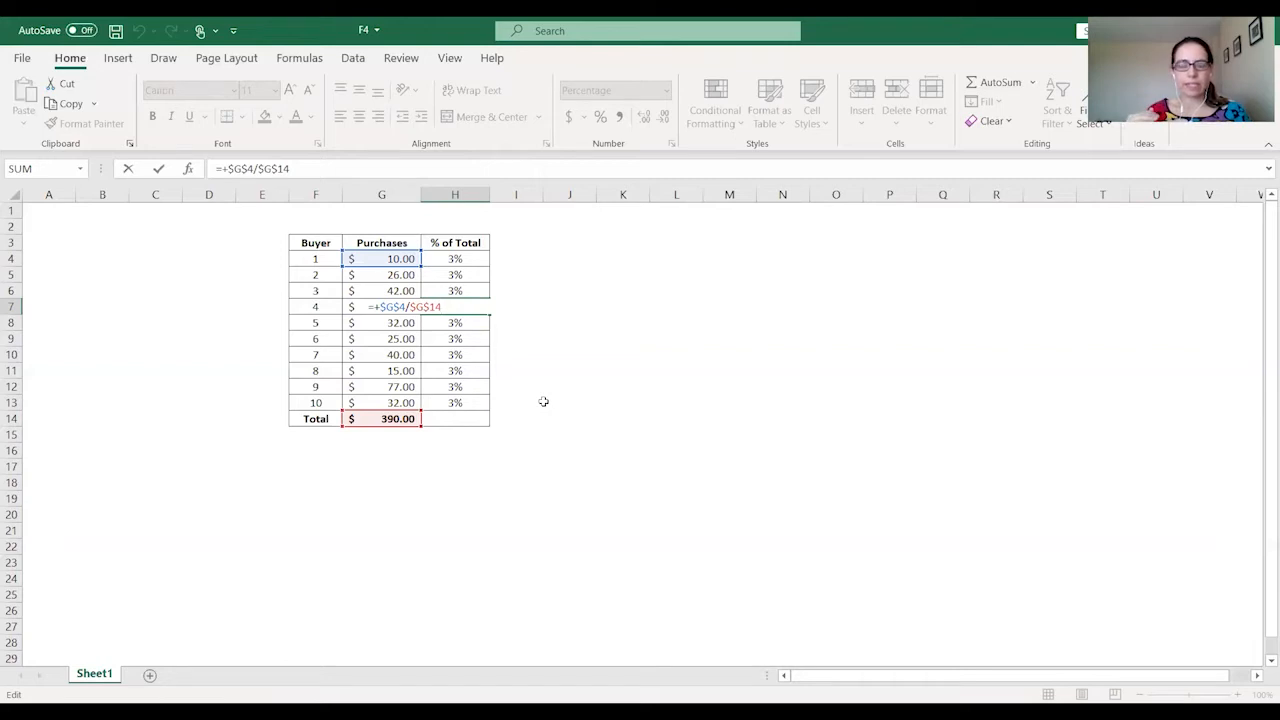
key("Return")
key("Up")
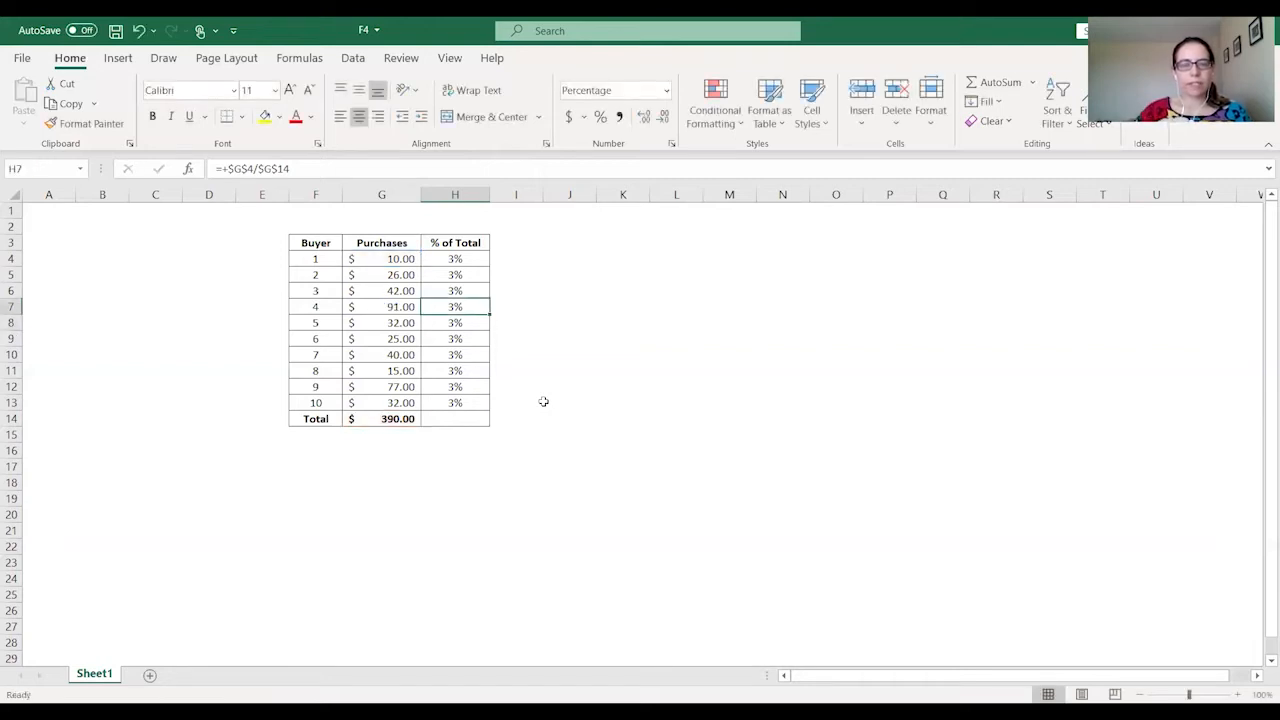
left_click(466, 194)
left_click(472, 322)
left_click(462, 371)
key("Down")
key("Down")
- Cycle the purchase reference in H4 through G$4 and $G4 back to relative G4, and fill =+G4/$G$14 down to H13
left_click(460, 259)
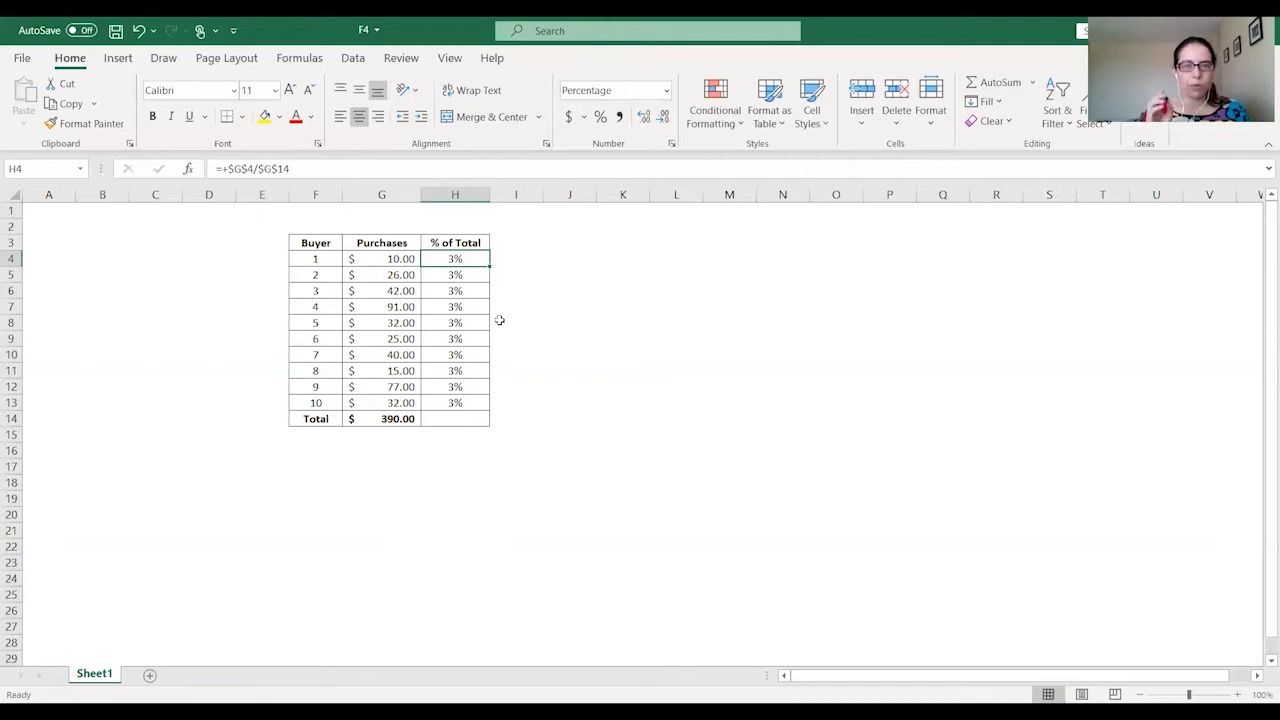
key("F2")
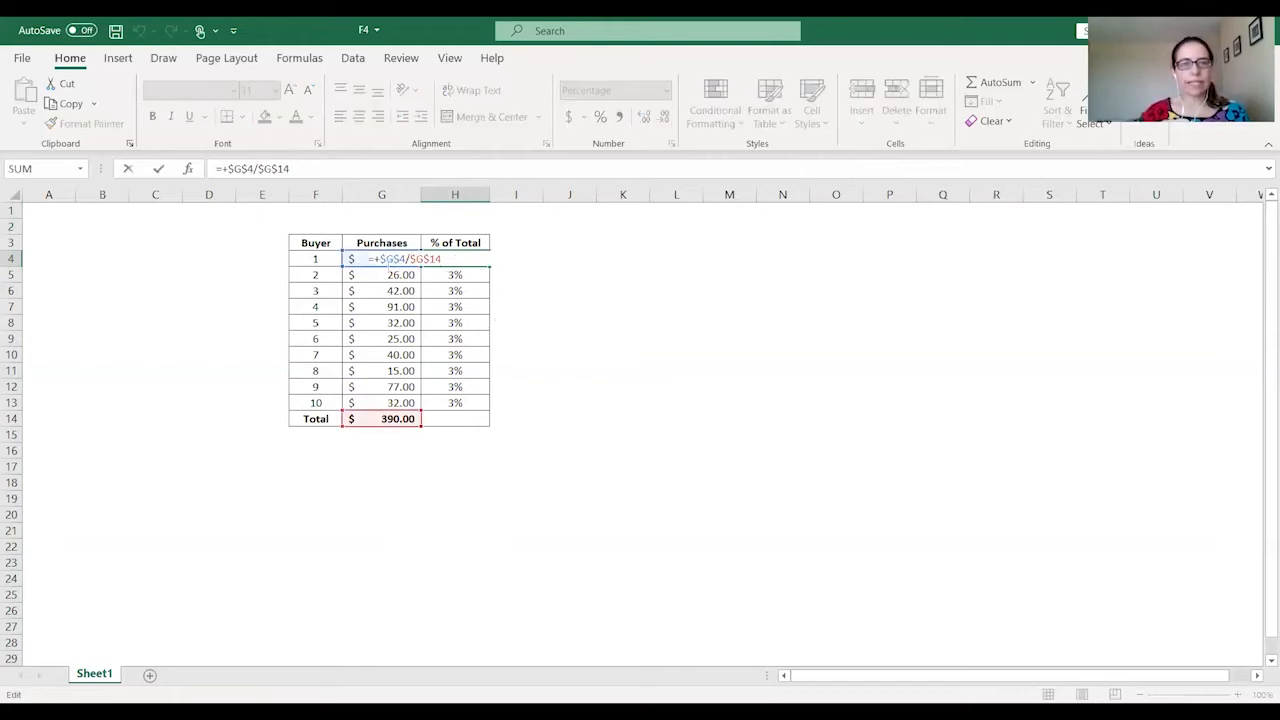
key("F4")
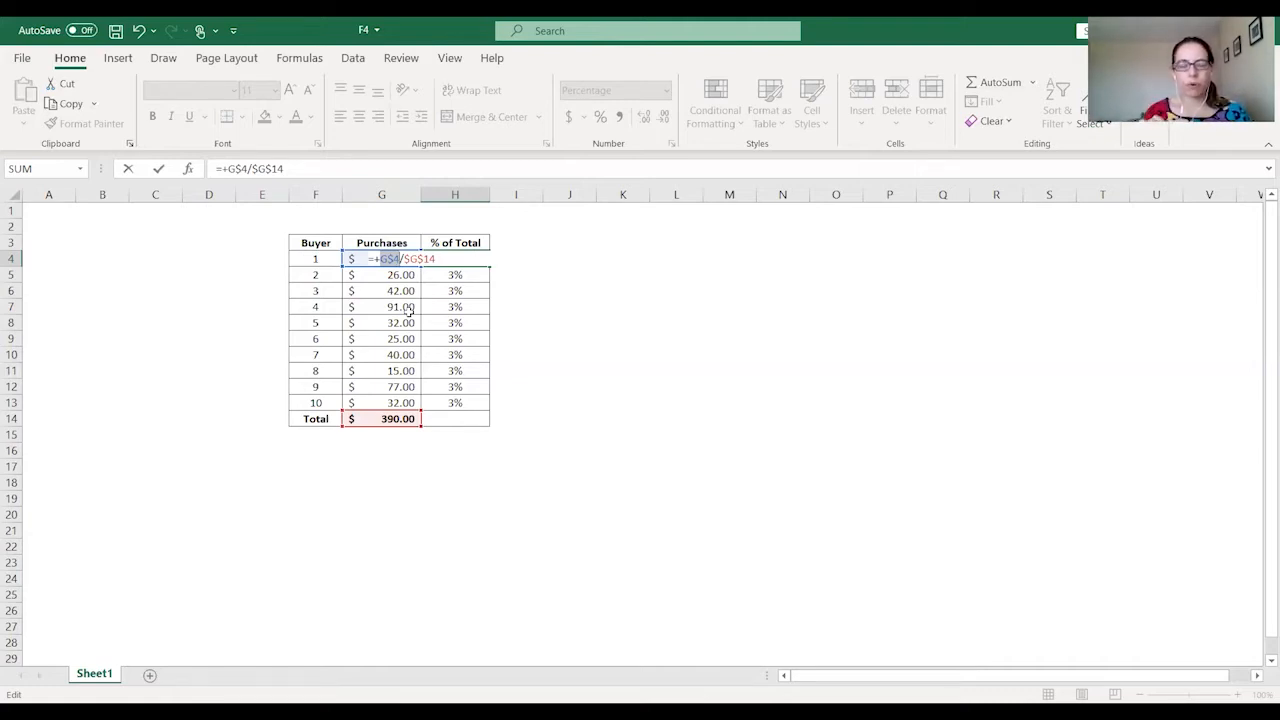
key("F4")
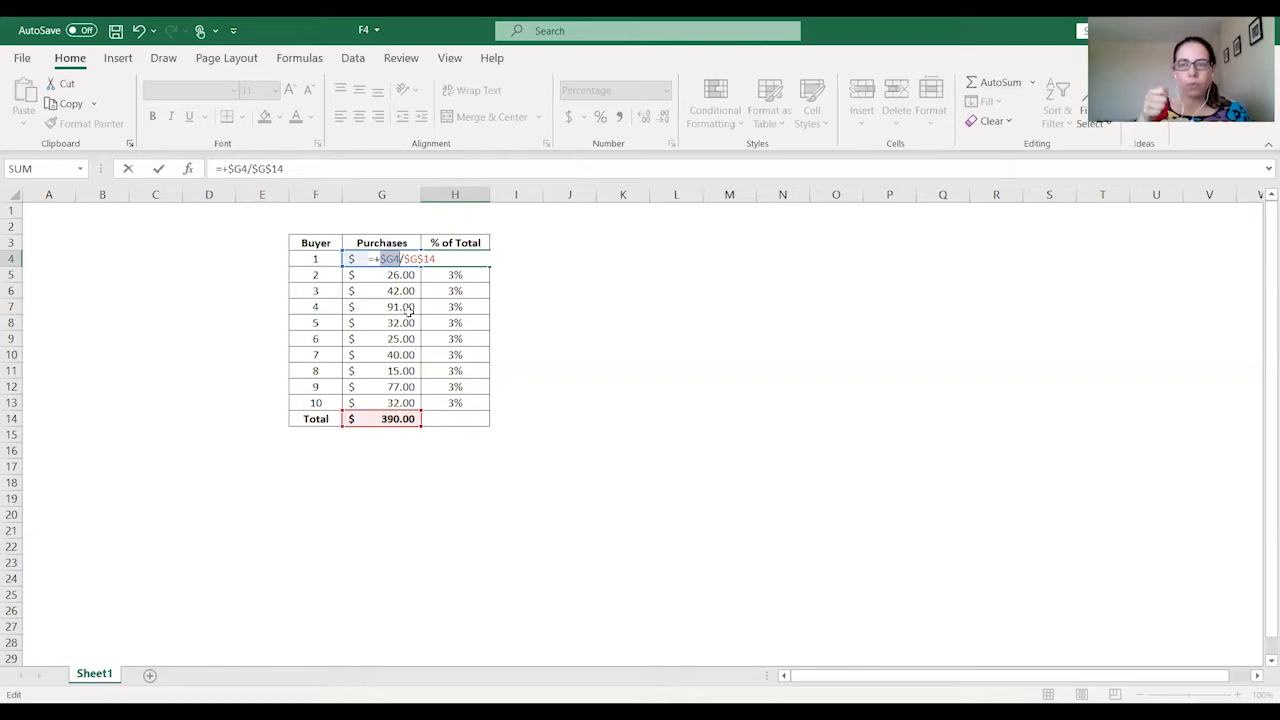
key("F4")
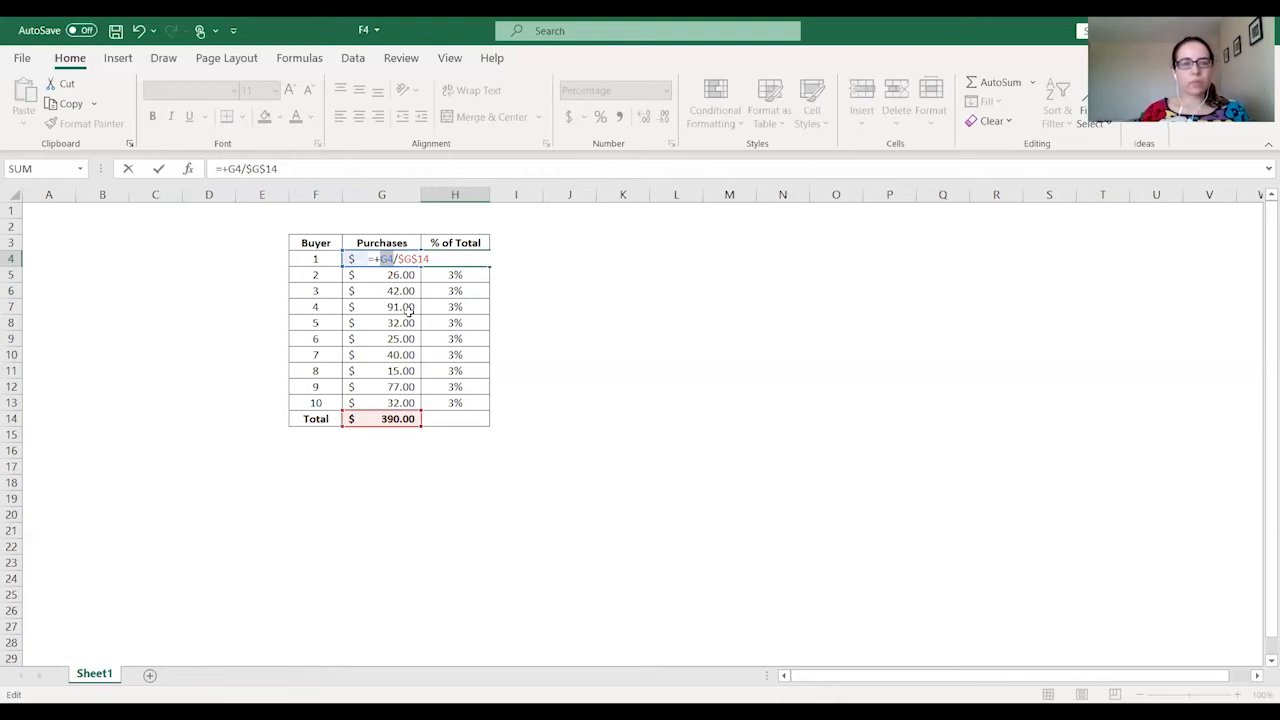
key("Return")
key("Up")
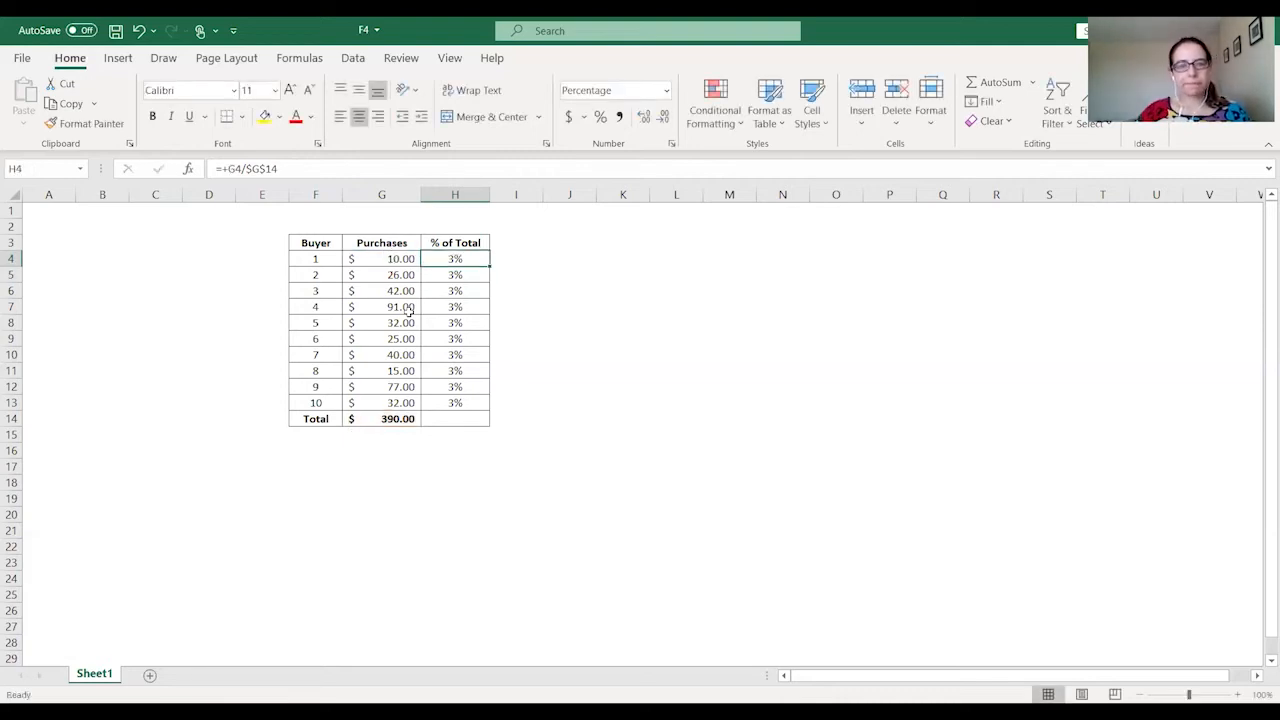
left_click_drag(490, 266, 490, 412)
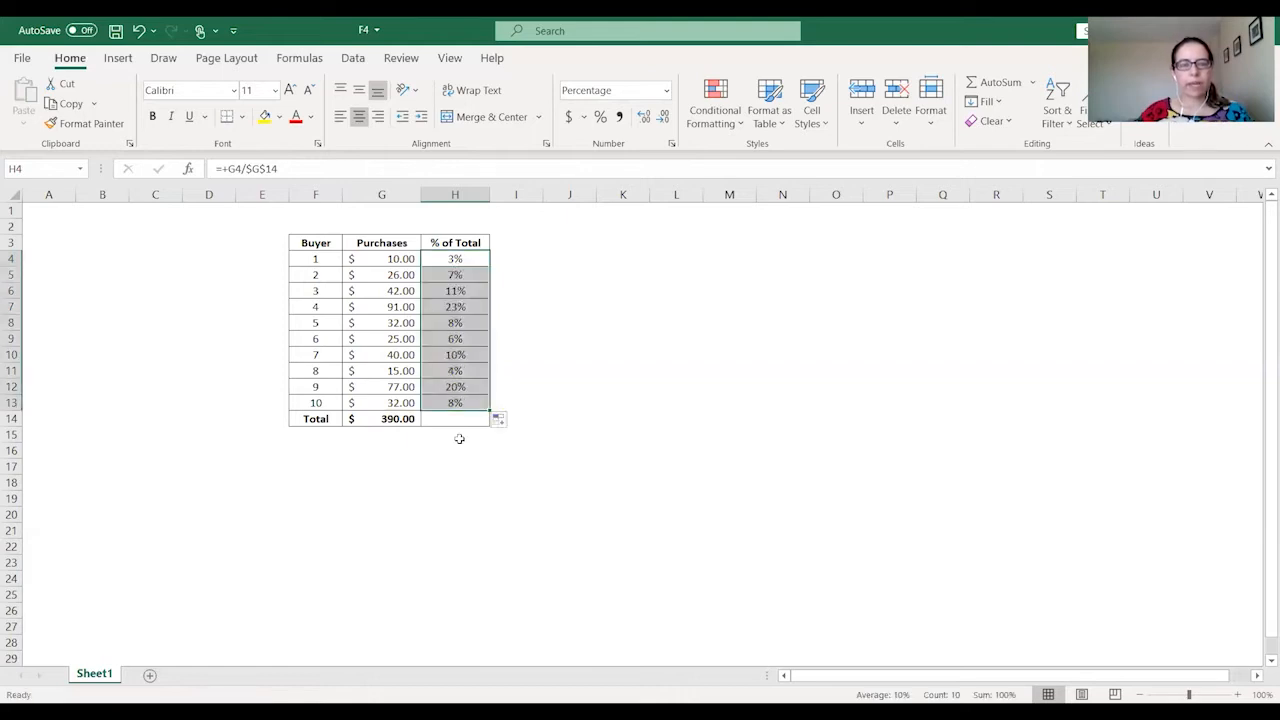
- Sum the percentages H4:H13 in H14, and check the references in the % of Total formulas above it
left_click(462, 420)
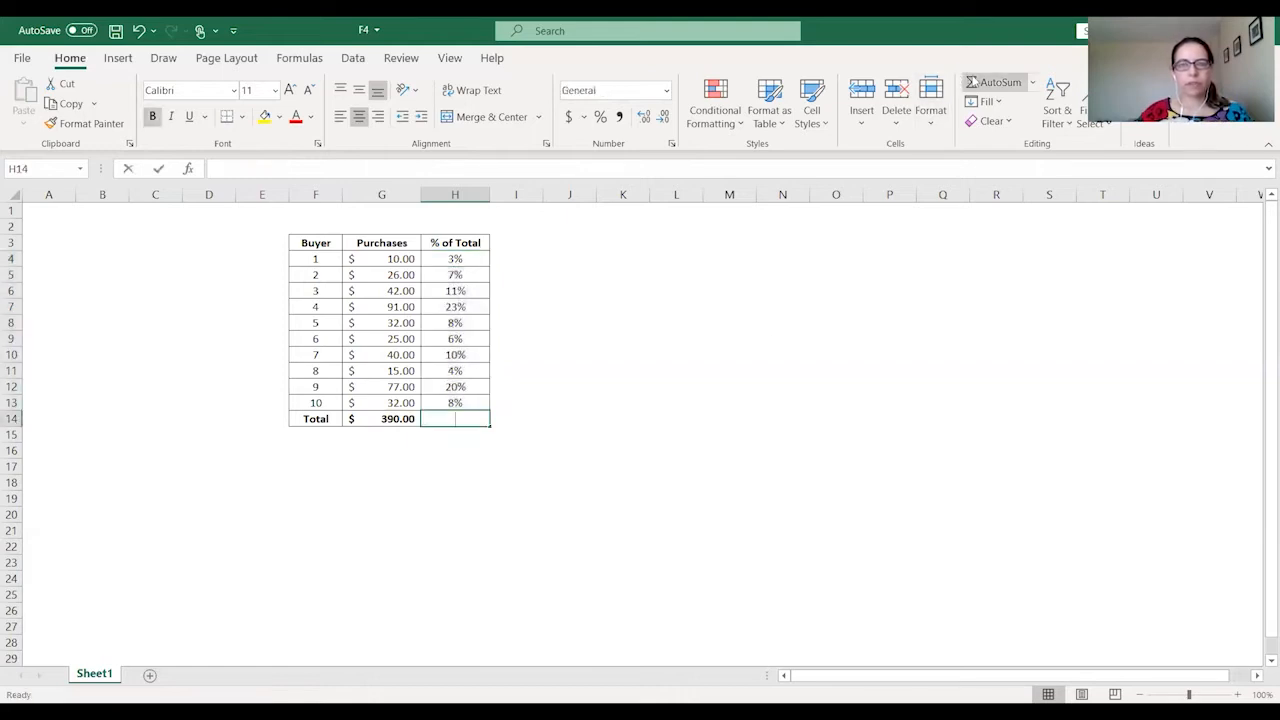
double_click(975, 82)
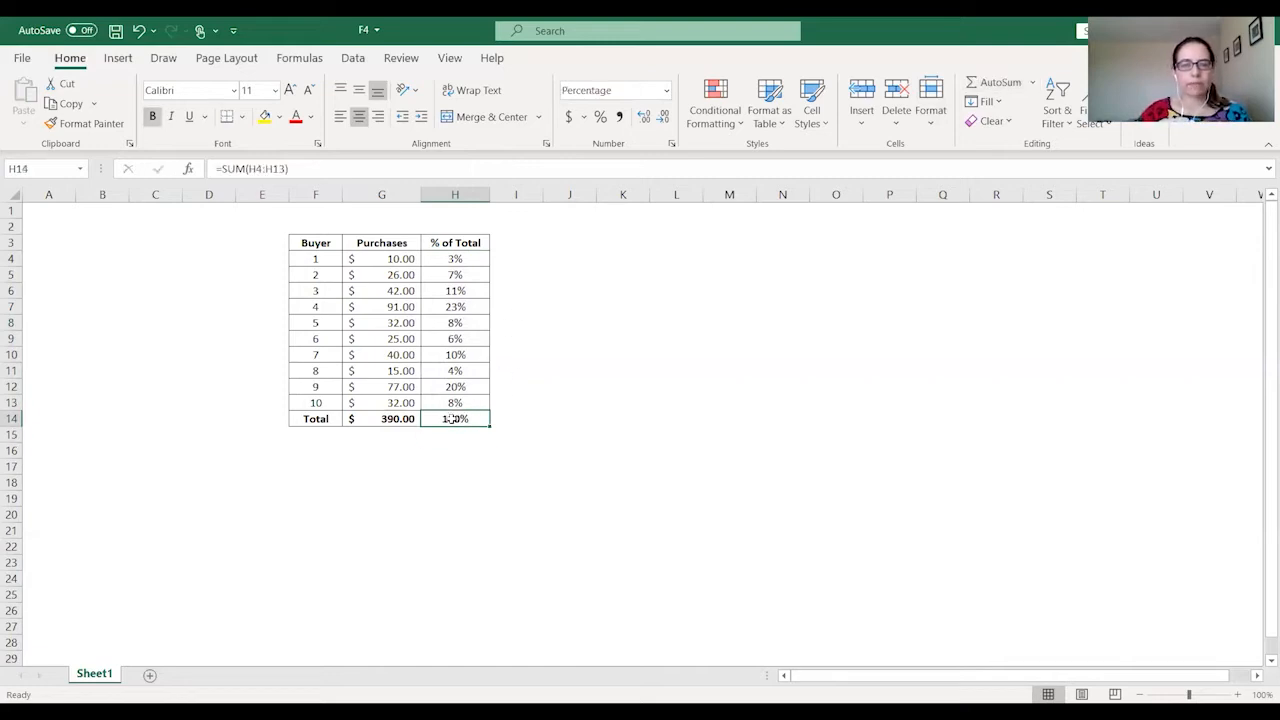
left_click(443, 259)
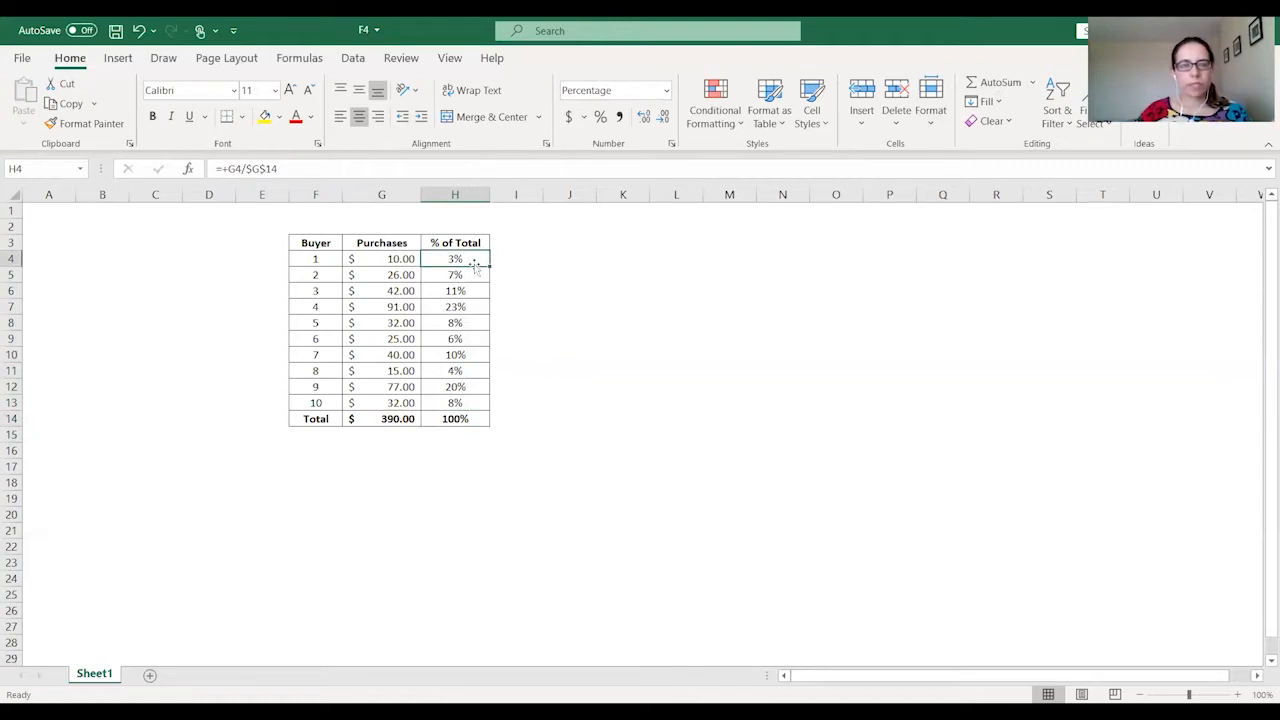
left_click(470, 280)
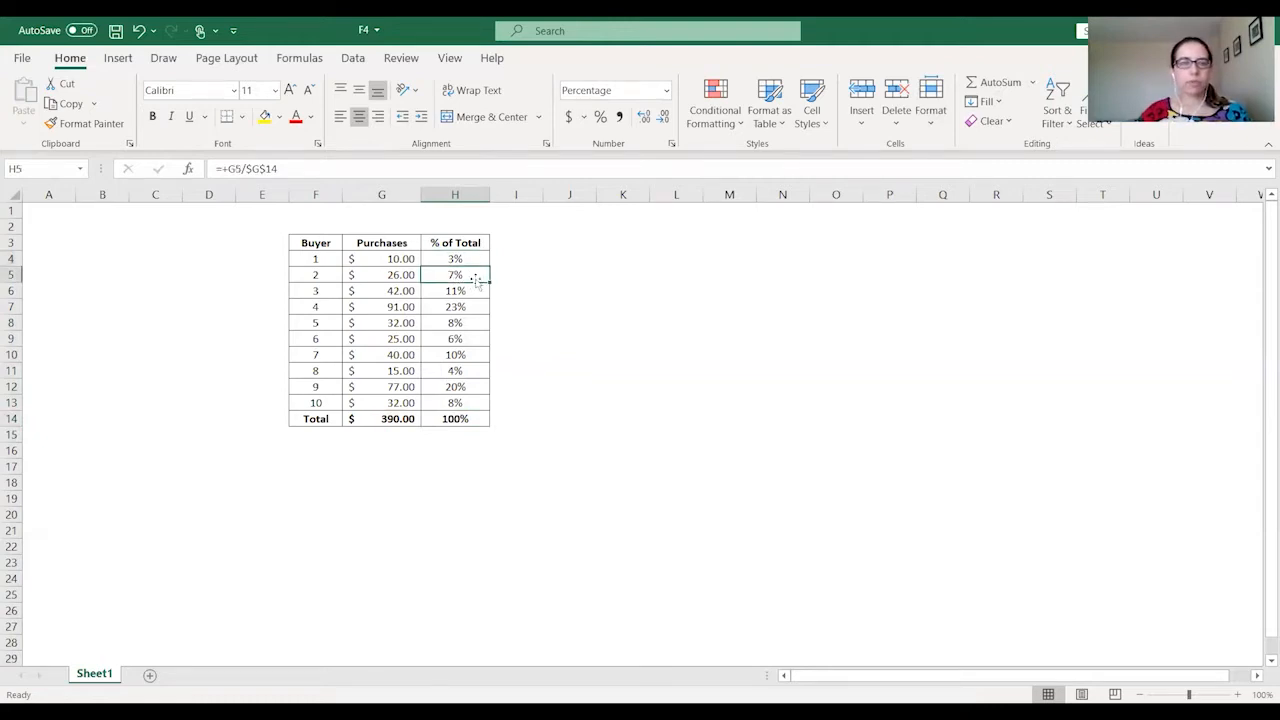
left_click(461, 336)
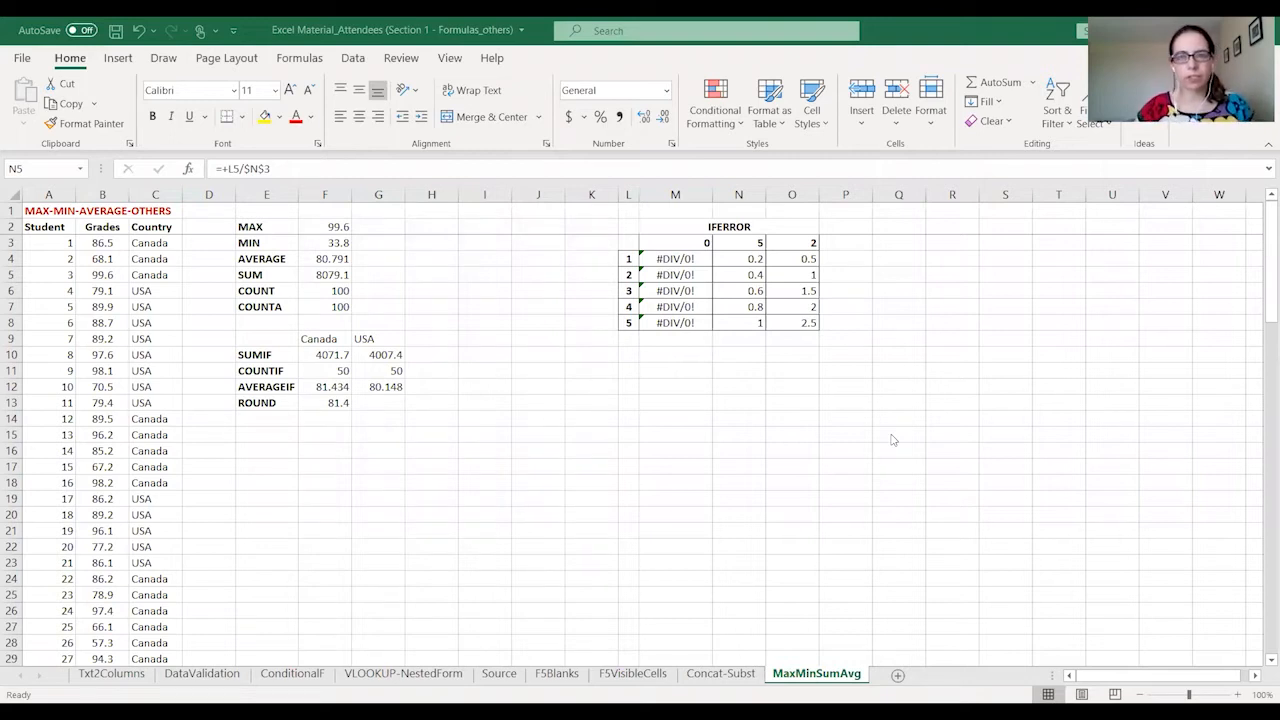
- In the IFERROR table on the MaxMinSumAvg sheet, examine the M4 formula, the dividends in L4:L8 and the divisors in M3:O3
left_click(675, 259)
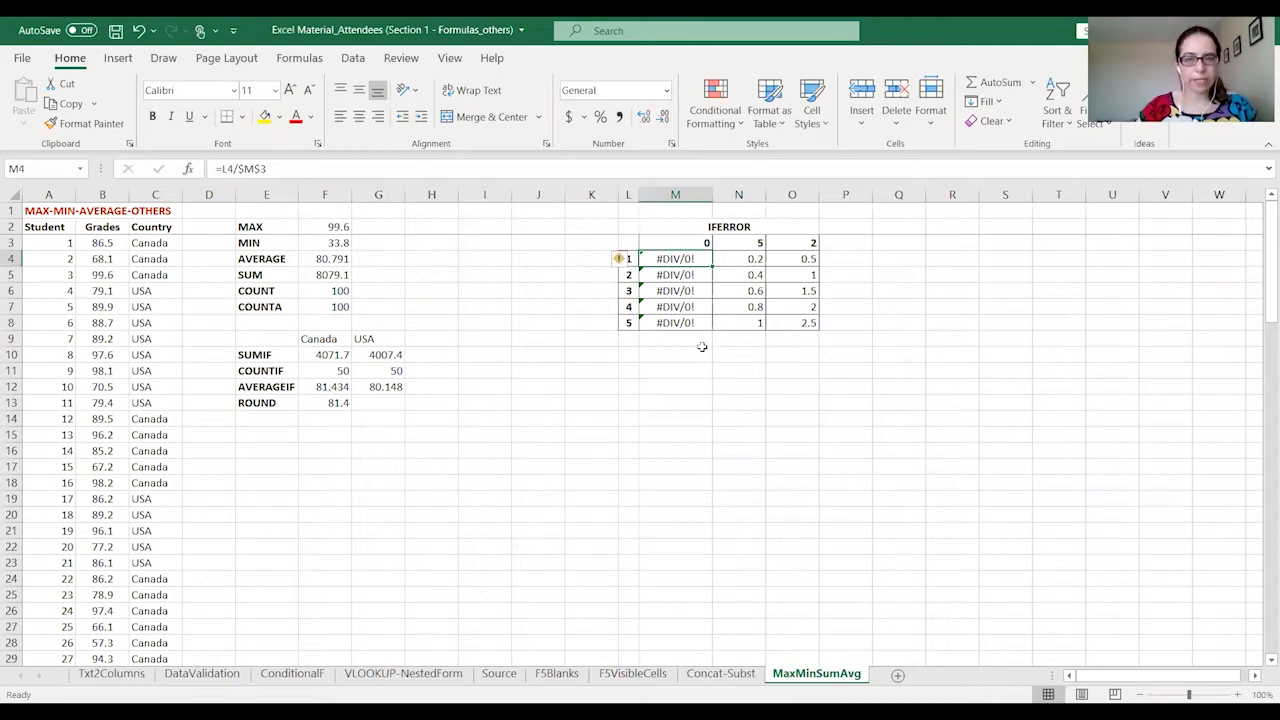
left_click_drag(631, 259, 629, 323)
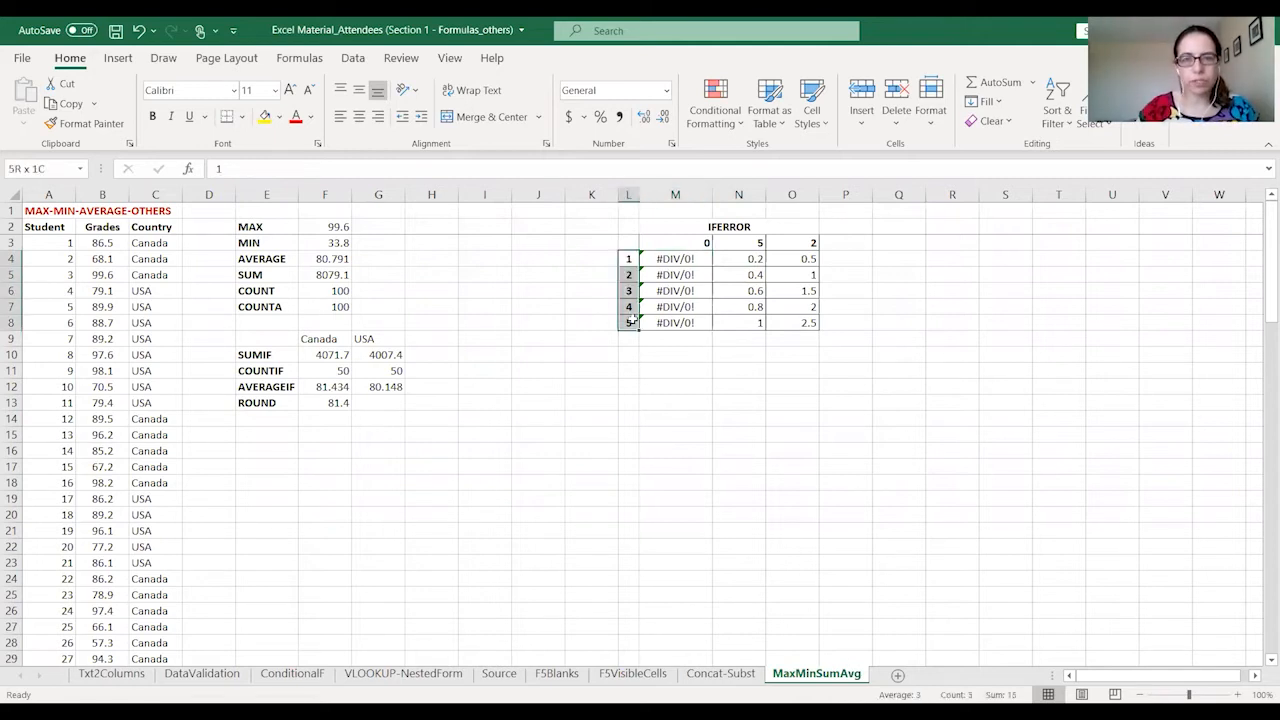
left_click(690, 243)
left_click_drag(690, 243, 812, 243)
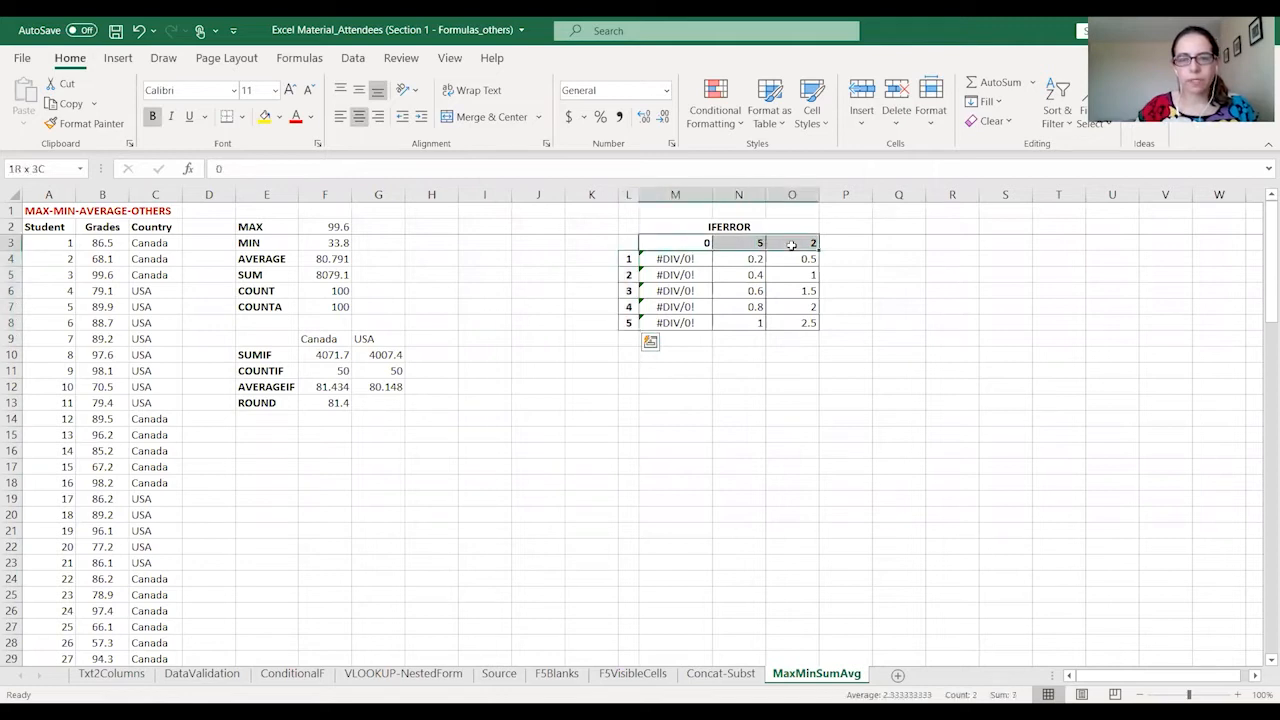
left_click(629, 276)
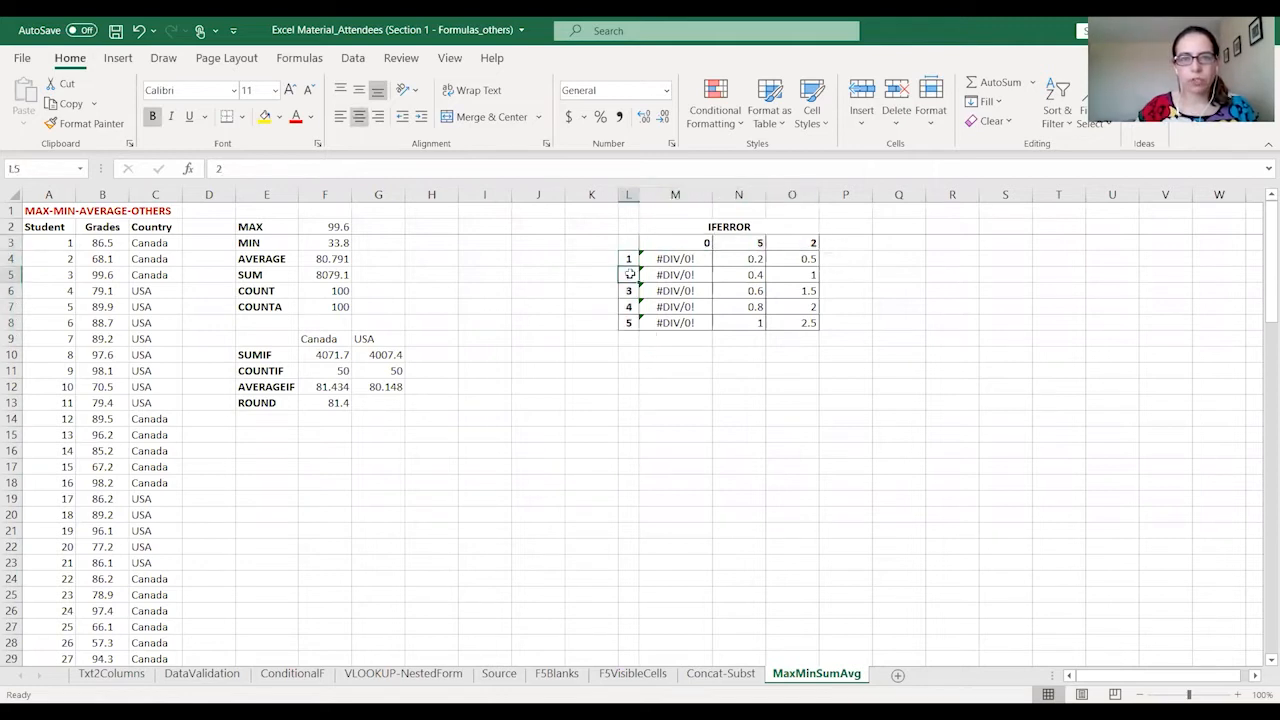
left_click(682, 244)
left_click(627, 322)
left_click(682, 244)
- Compare the division results in M4:M8 and N4:N8 with the dividends in L4:L8 and the divisors in N3 and O3
left_click_drag(678, 260, 679, 325)
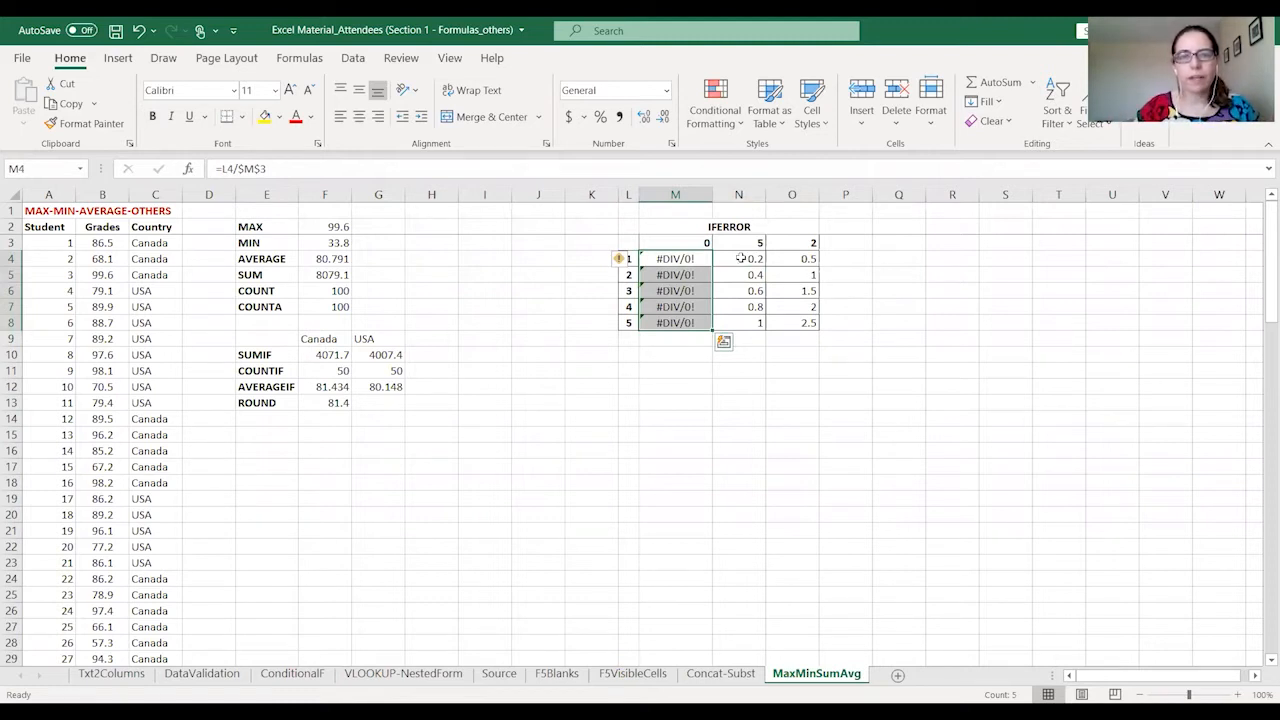
left_click_drag(740, 258, 740, 322)
left_click_drag(628, 258, 630, 322)
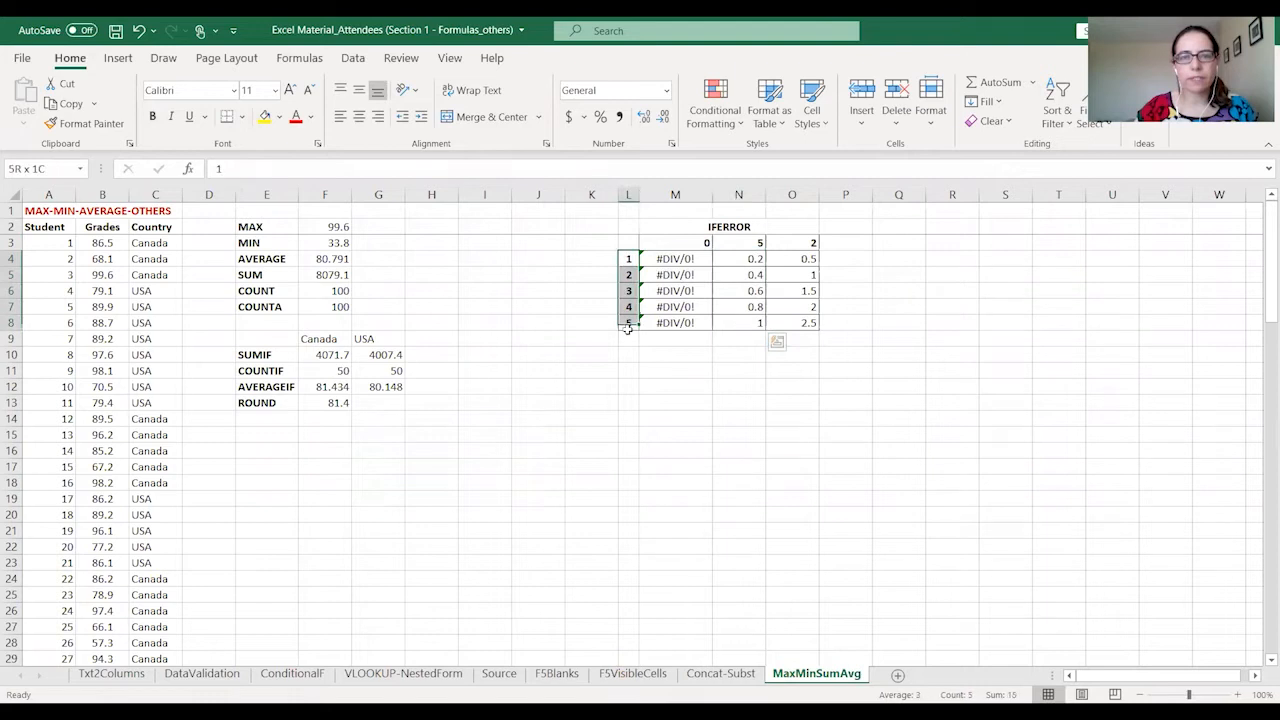
left_click(762, 244)
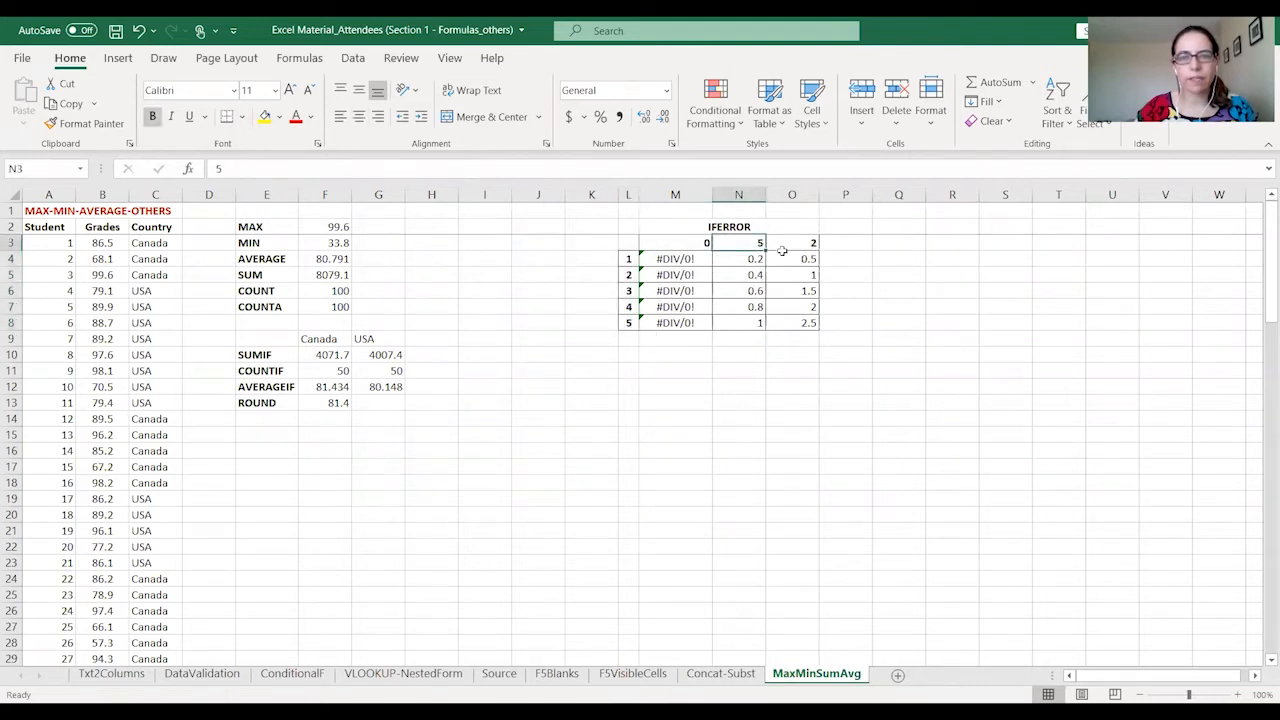
left_click_drag(627, 258, 626, 325)
left_click(794, 244)
- Replace the division formula in M4 with +IFERROR(L4/$M$3," ") to return a blank space for errors
left_click(676, 260)
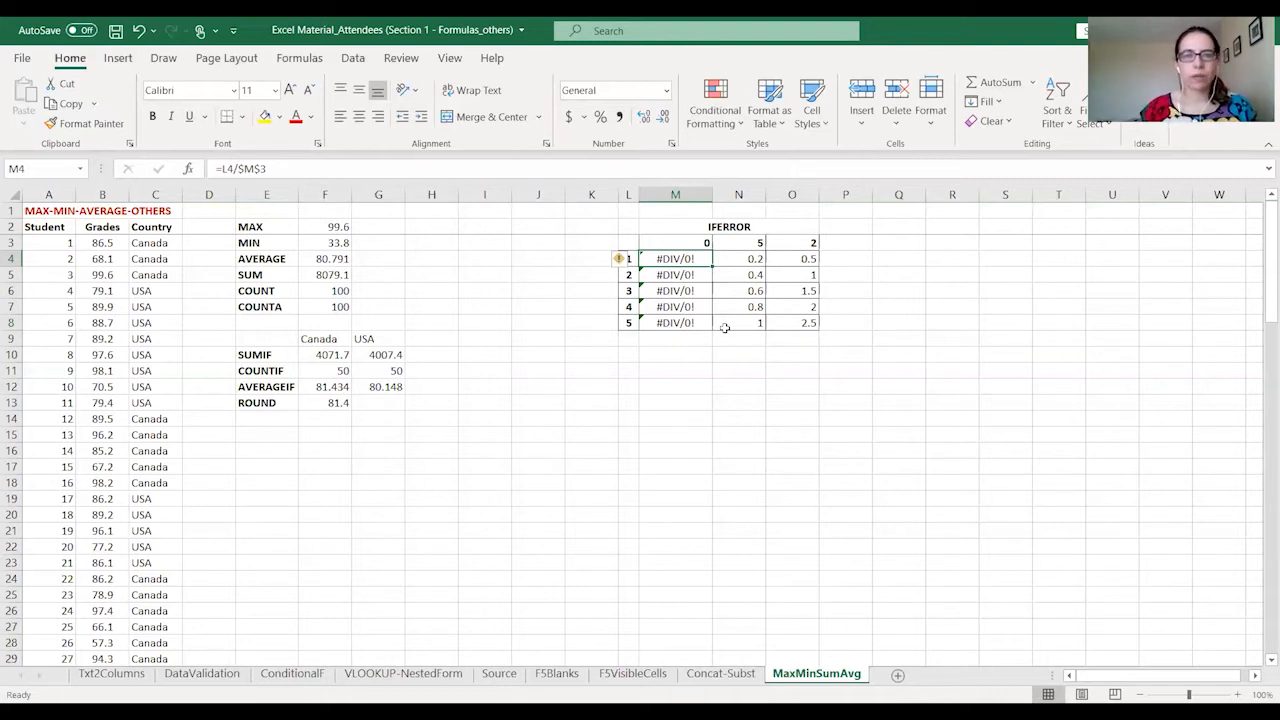
type("+IFE")
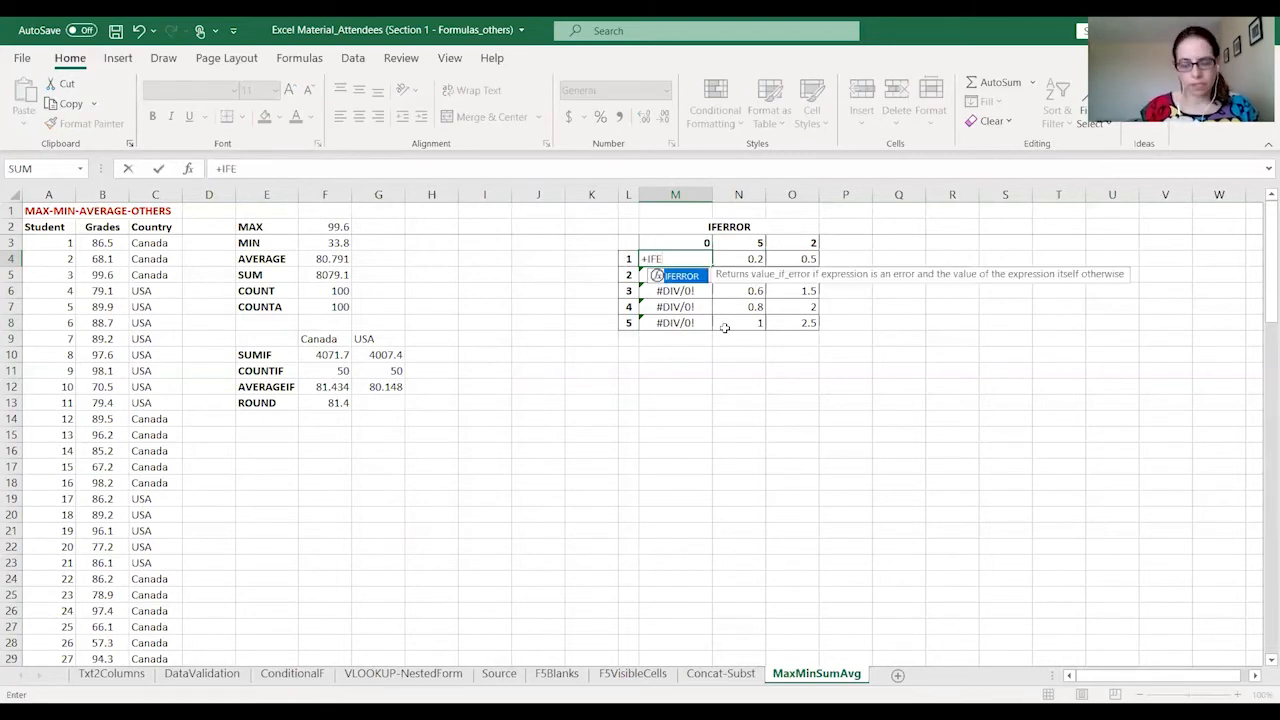
key("Tab")
type("(")
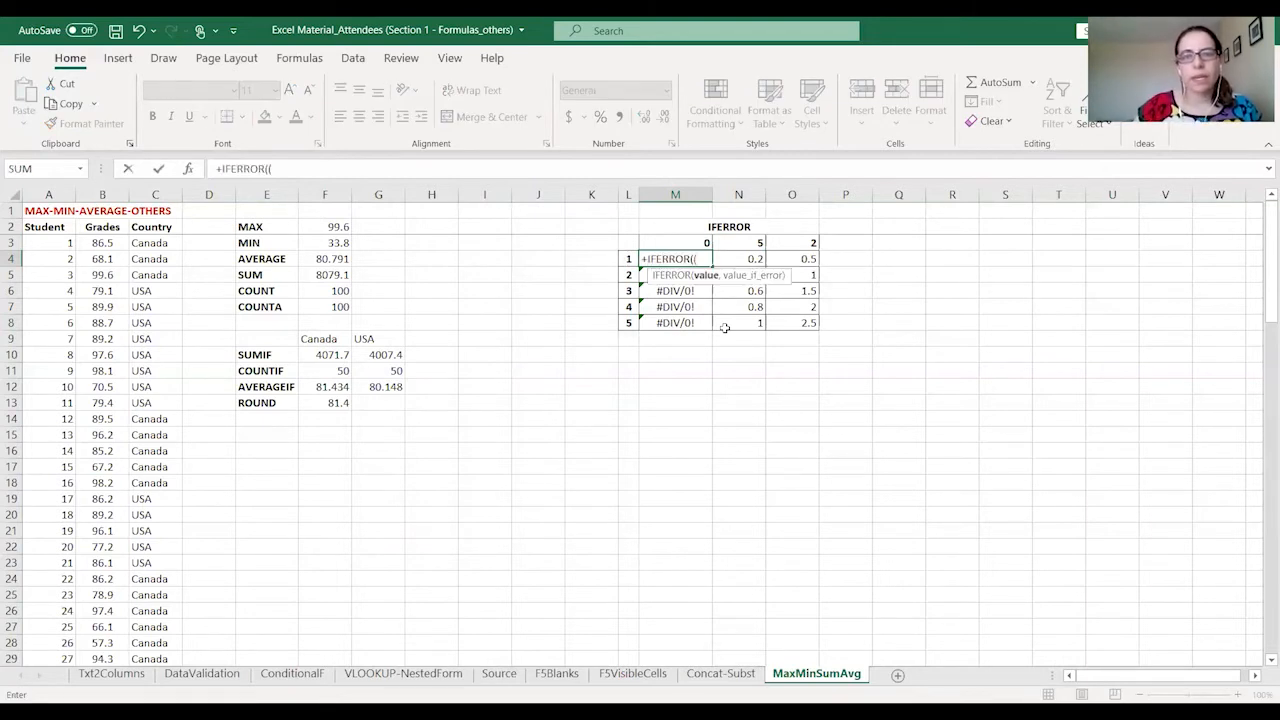
key("BackSpace")
left_click(626, 258)
type("/")
left_click(688, 243)
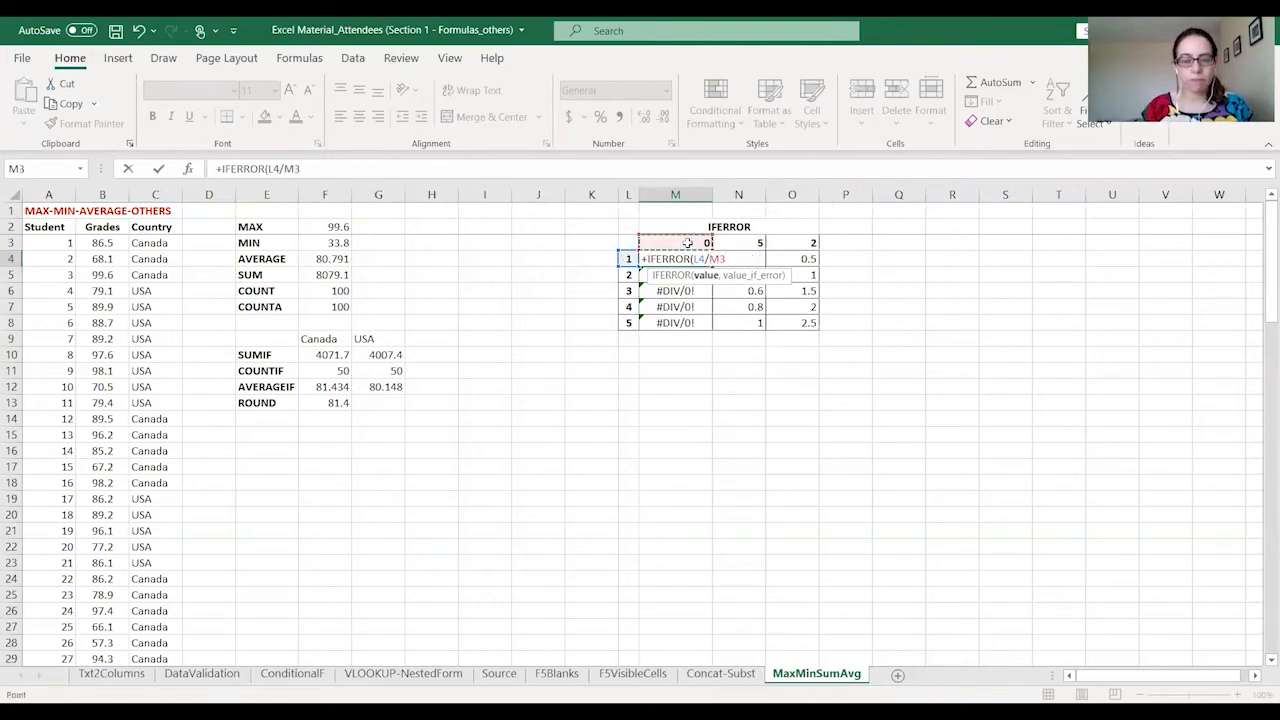
key("F4")
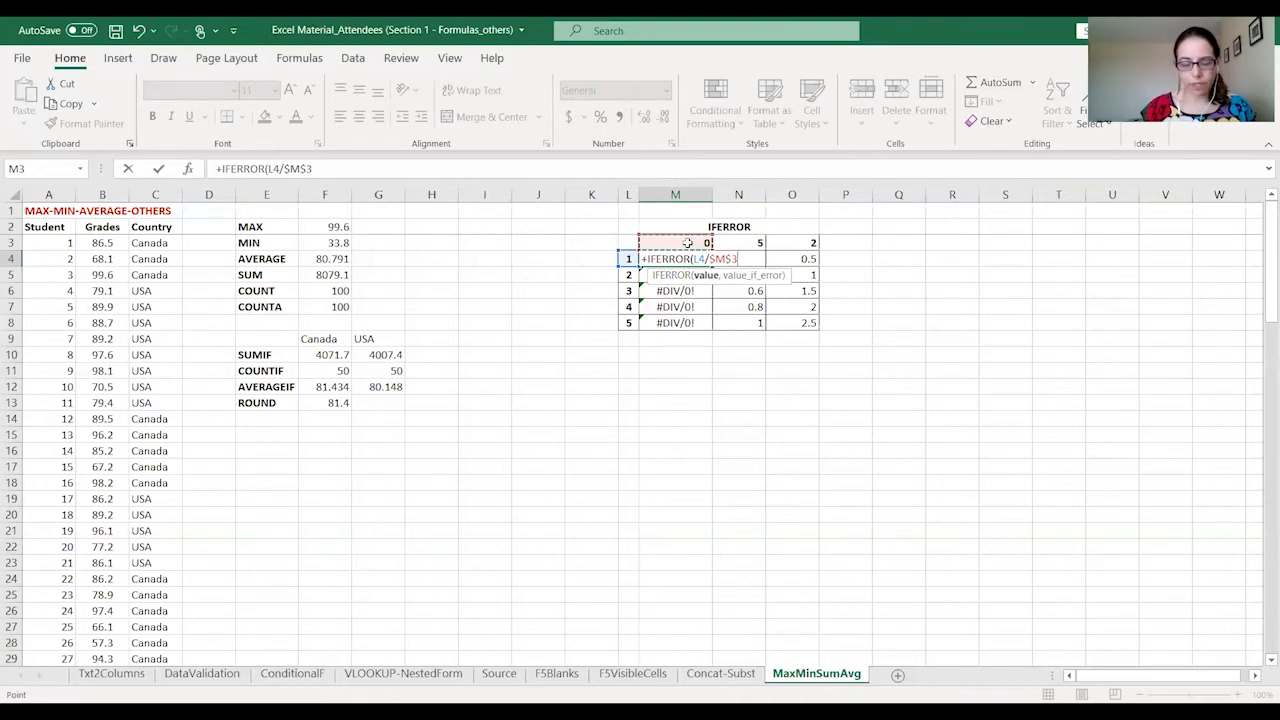
type(",")
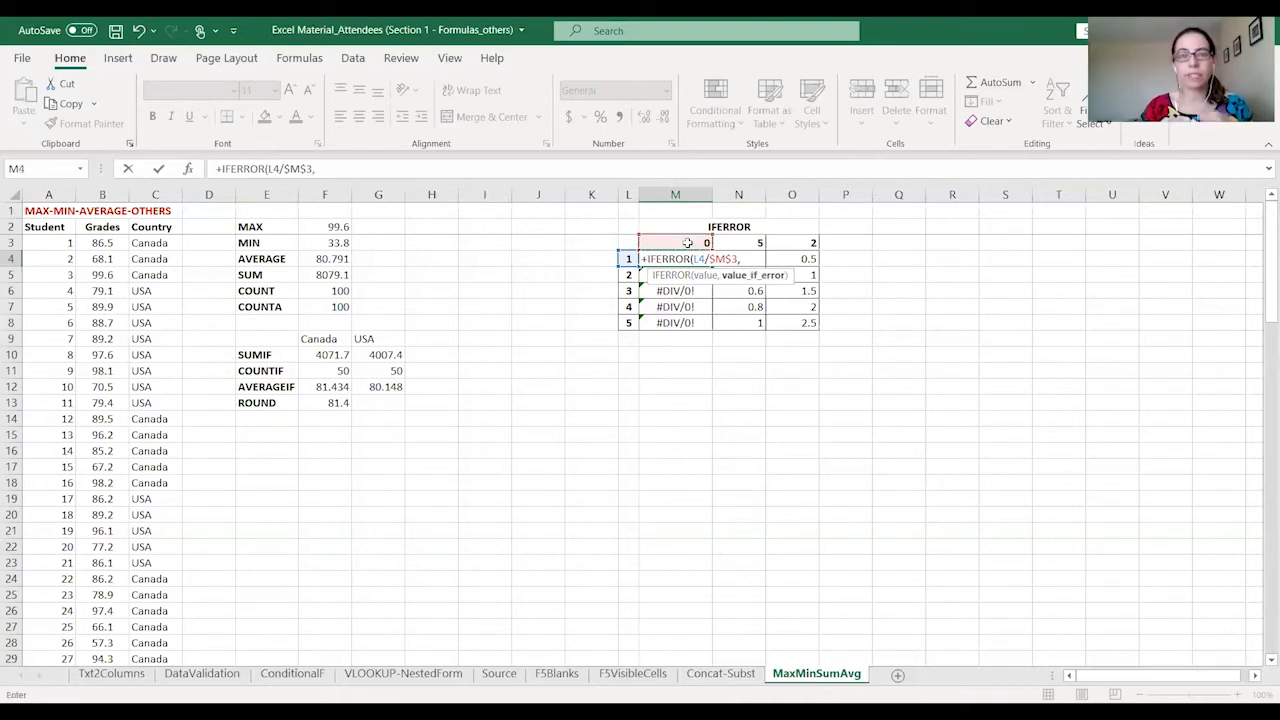
type("\" \")")
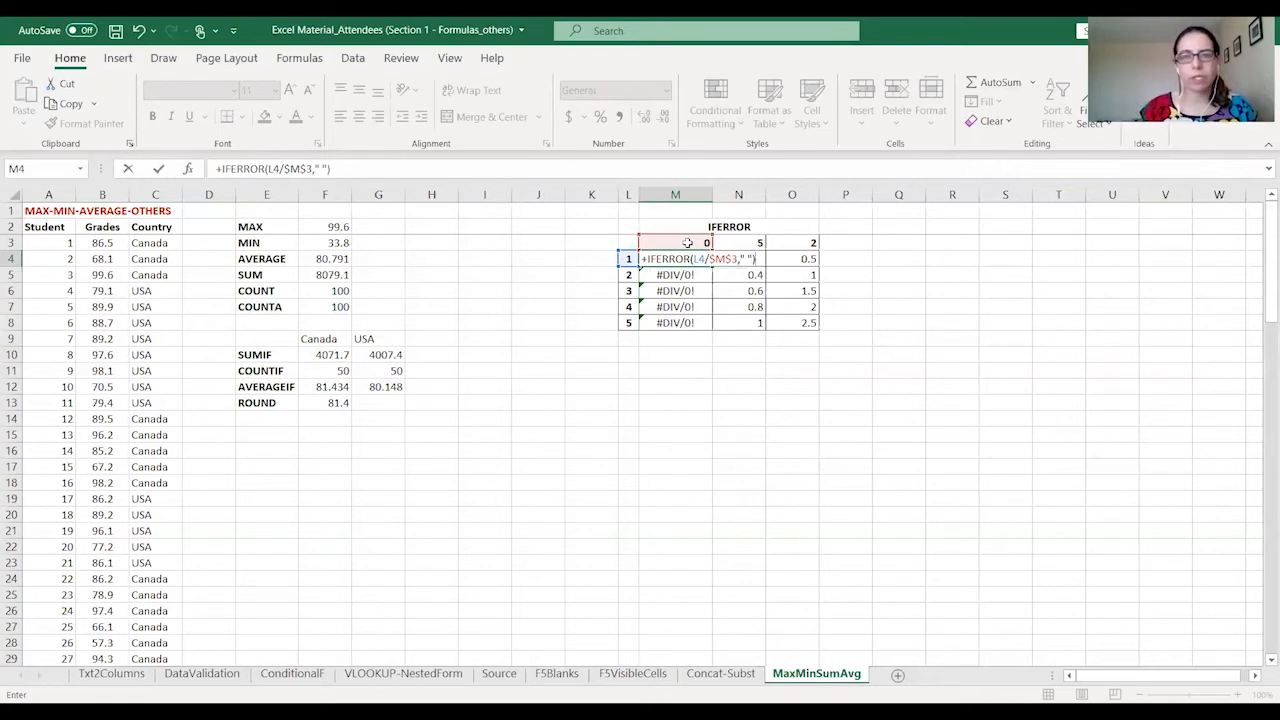
key("Return")
- Fill the IFERROR formula from M4 down to M8, and check the formulas in the filled cells
key("Up")
left_click_drag(713, 266, 712, 328)
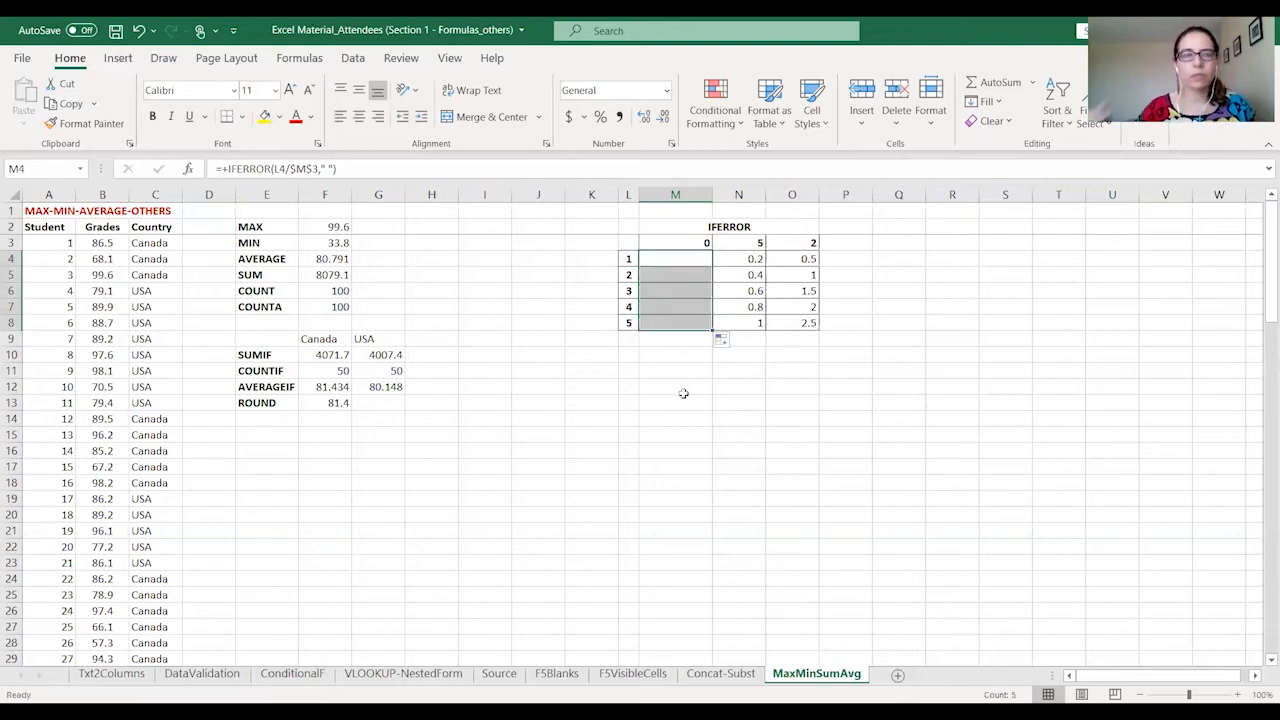
key("Down")
key("Down")
key("Down")
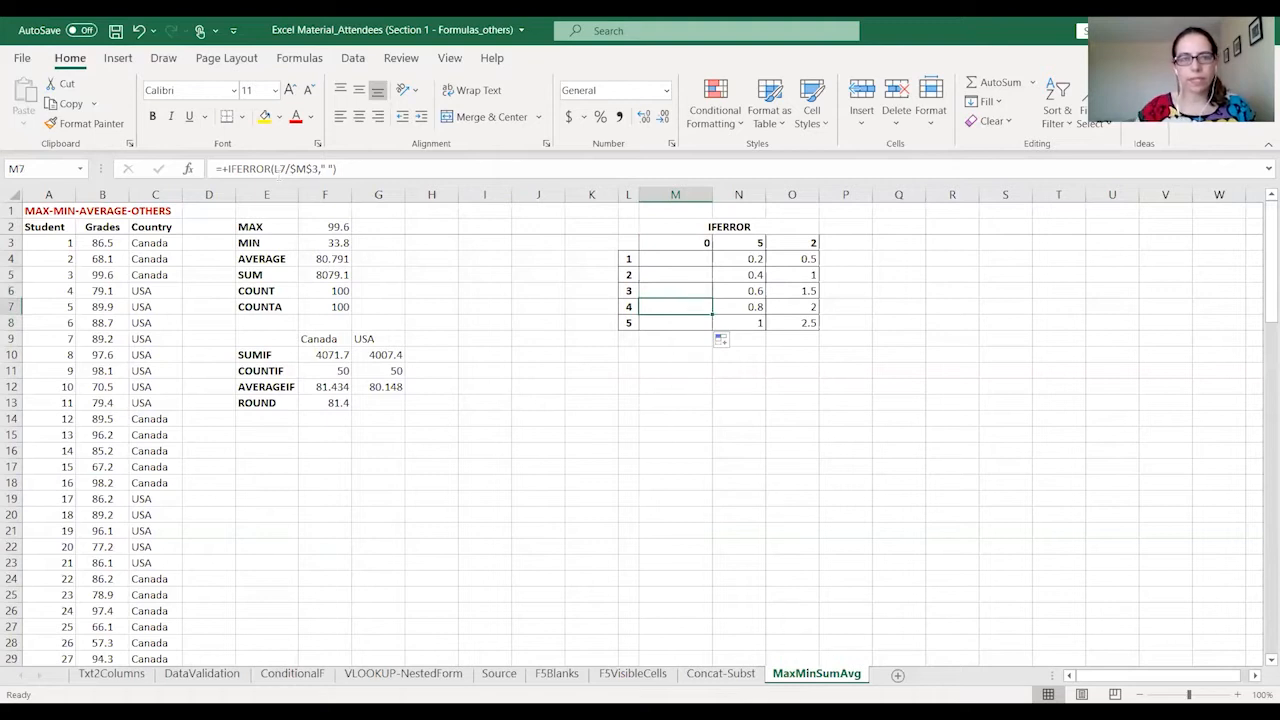
- Test the IFERROR formulas in column M by setting the divisor in M3 to 1, 5 and 2, and restore it to 0
left_click(691, 259)
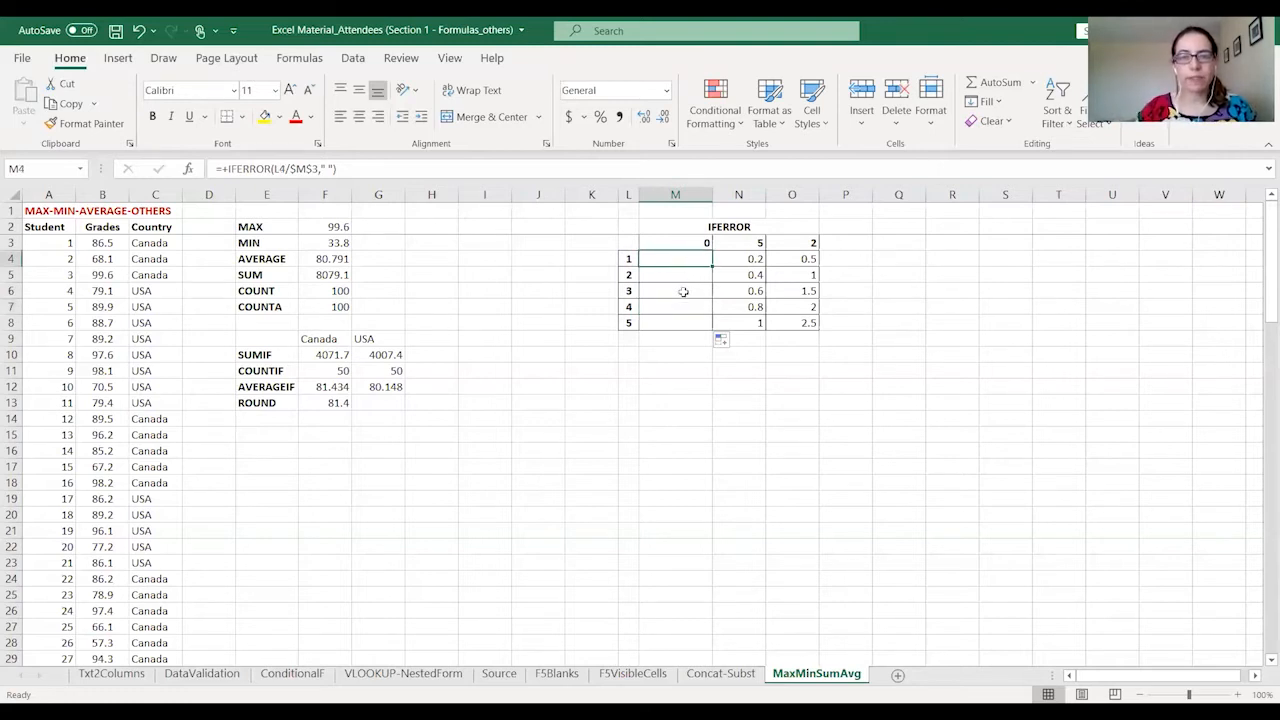
left_click(673, 242)
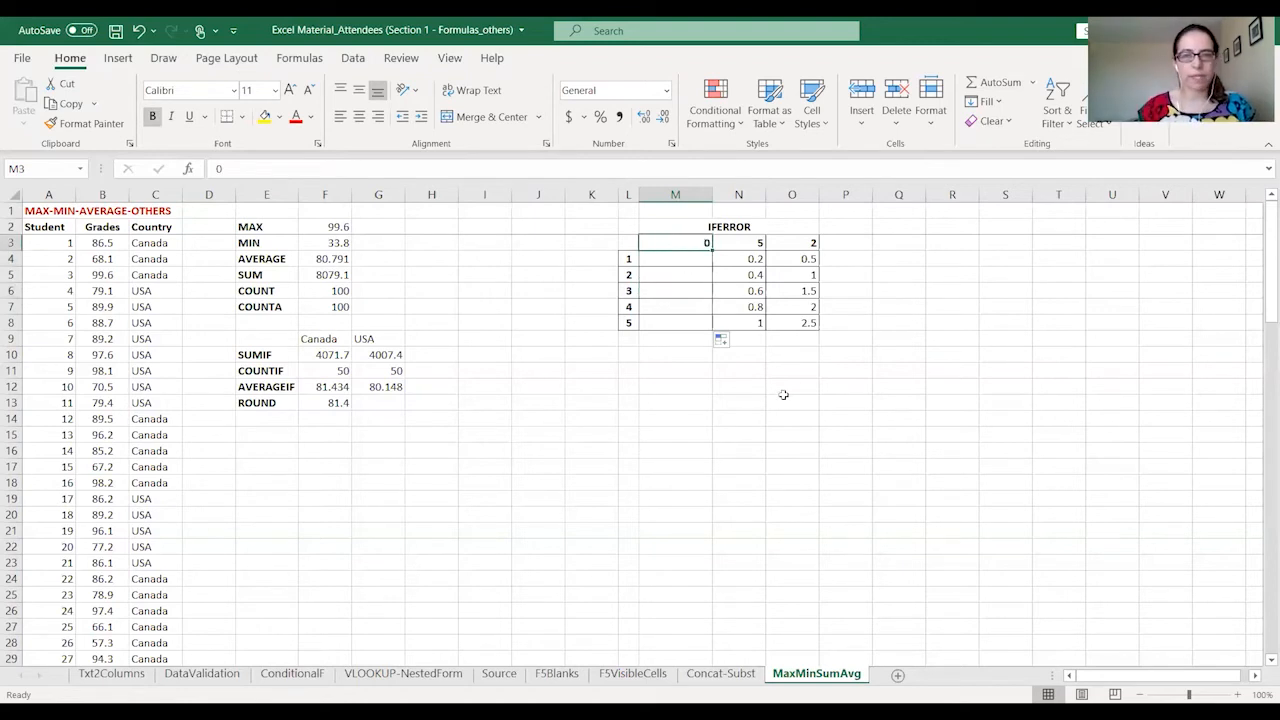
type("1")
key("Return")
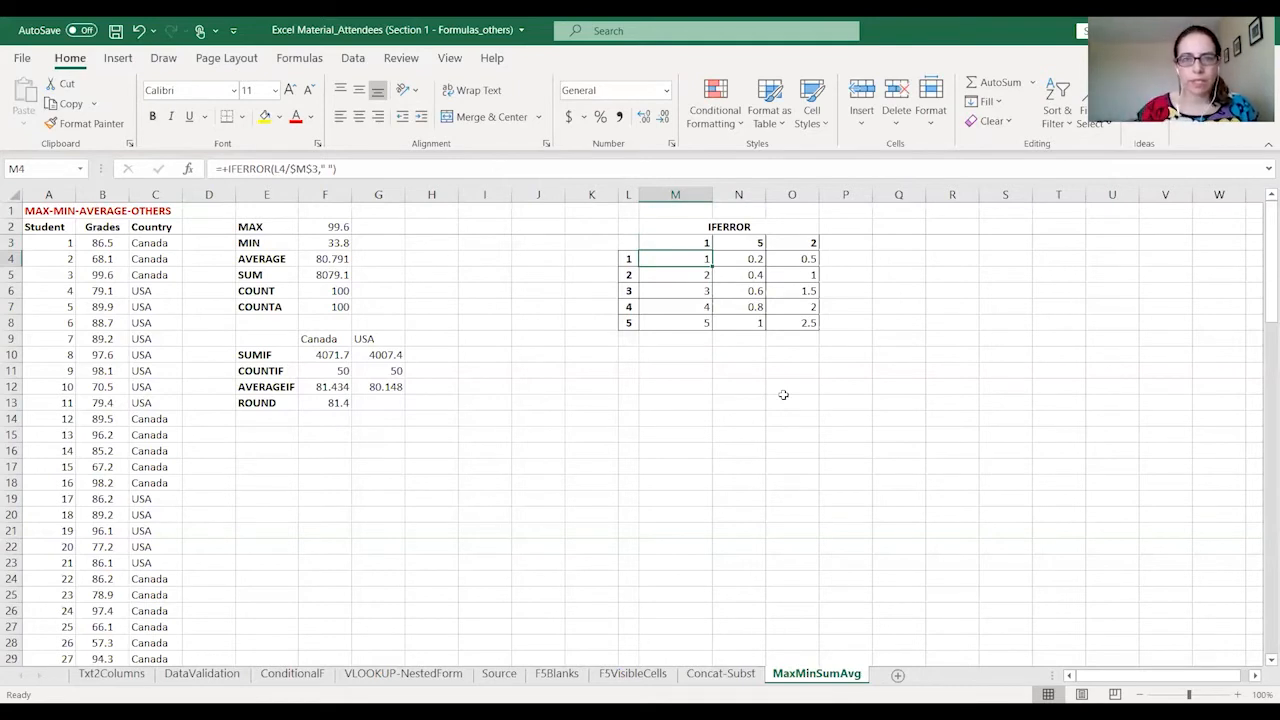
key("Up")
type("5")
key("Return")
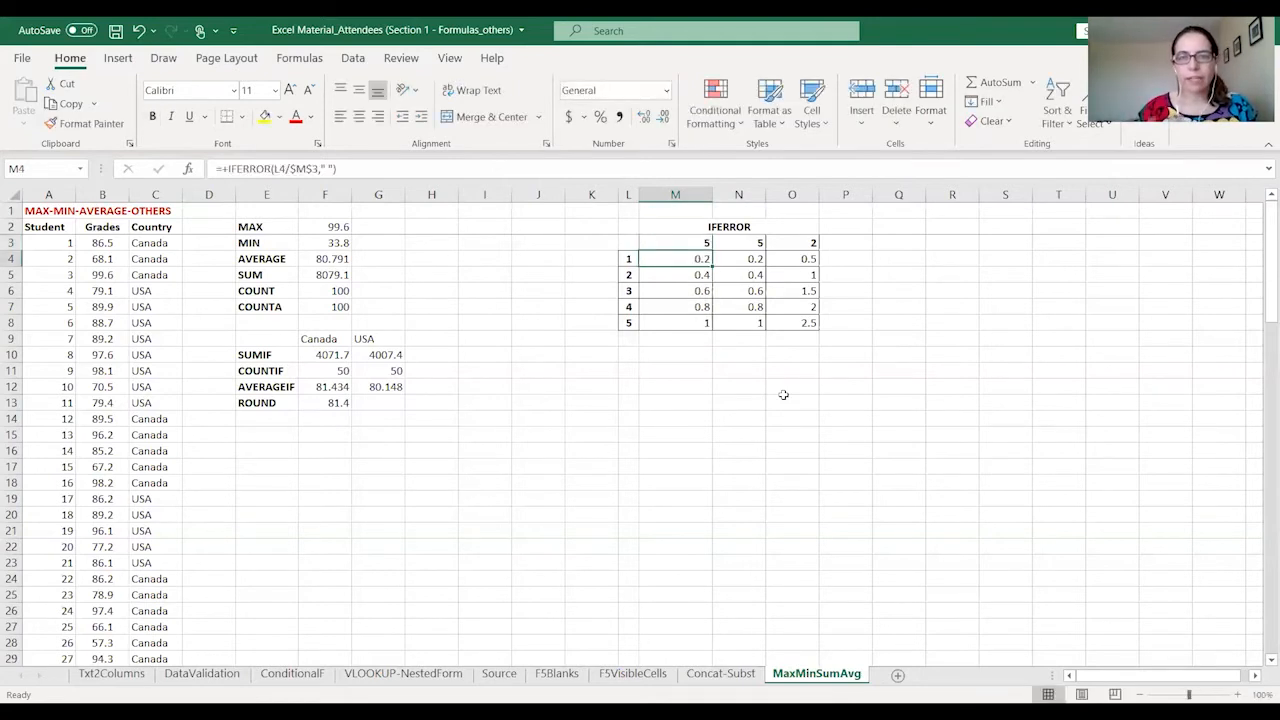
key("Up")
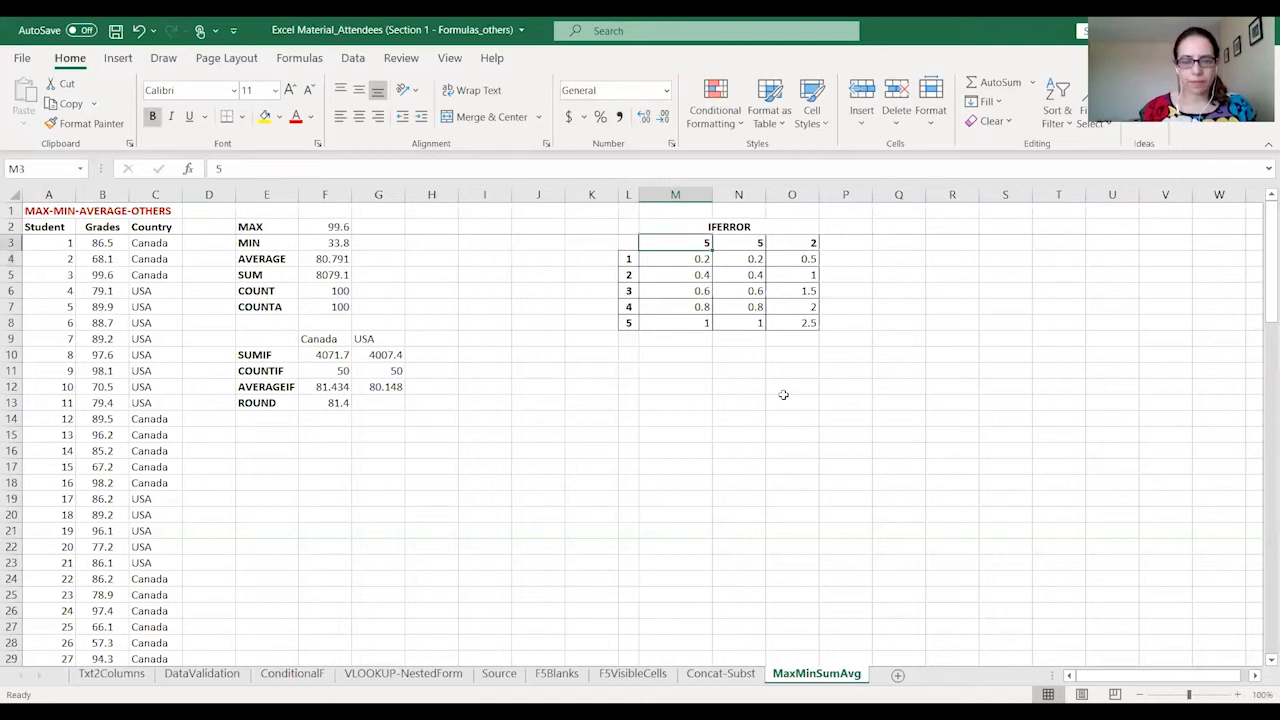
type("2")
key("Return")
key("Up")
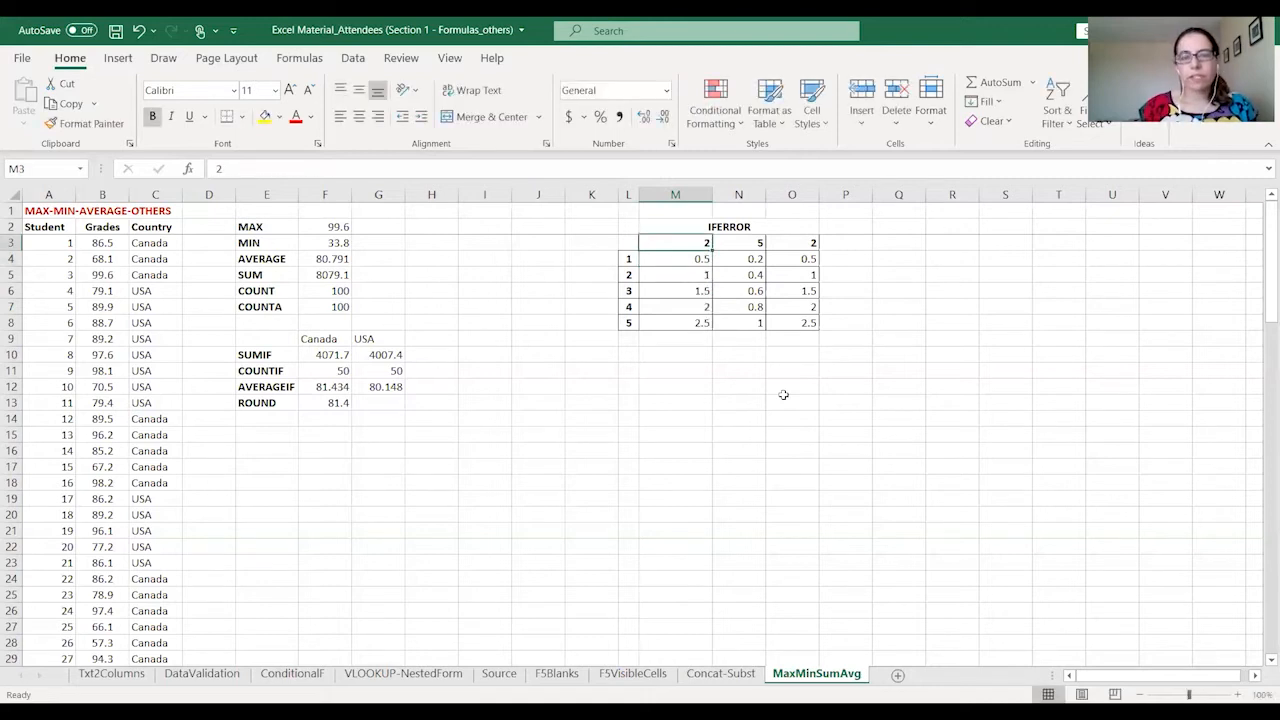
type("0")
key("Return")
key("Down")
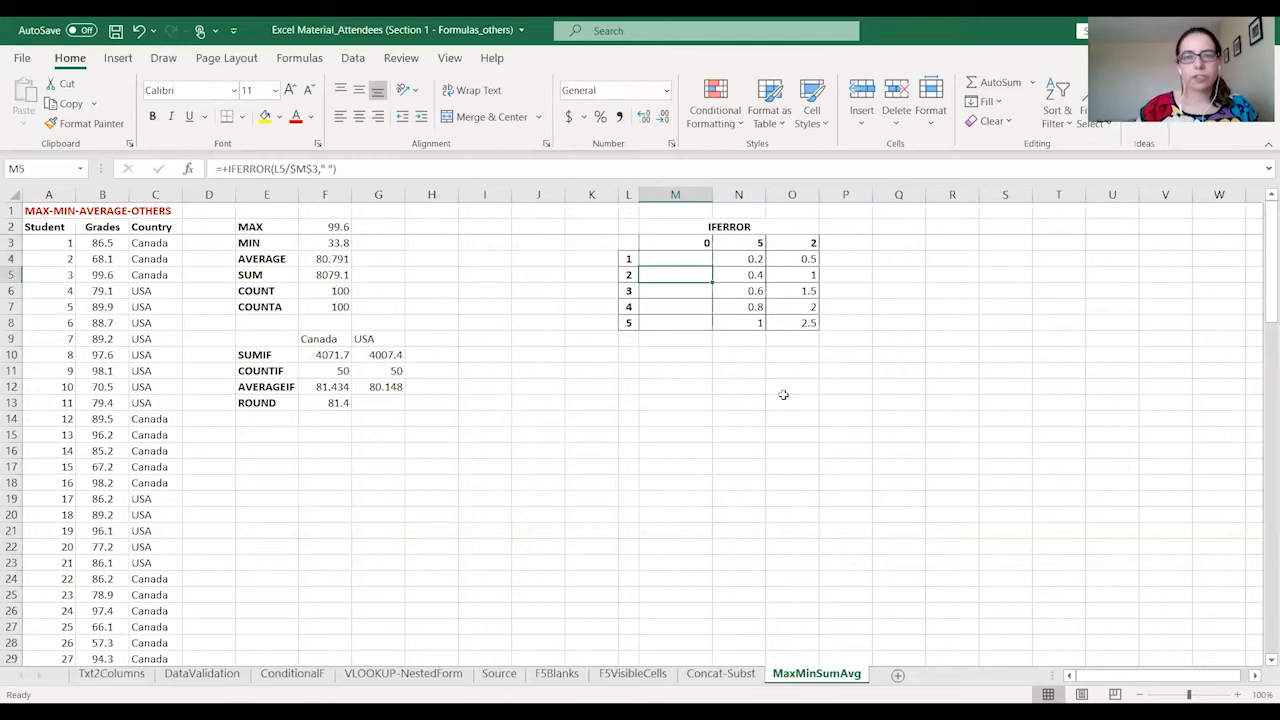
- Change the IFERROR error result in M4 to "Can't divide by 0" and fill the formula down to M8
left_click(666, 259)
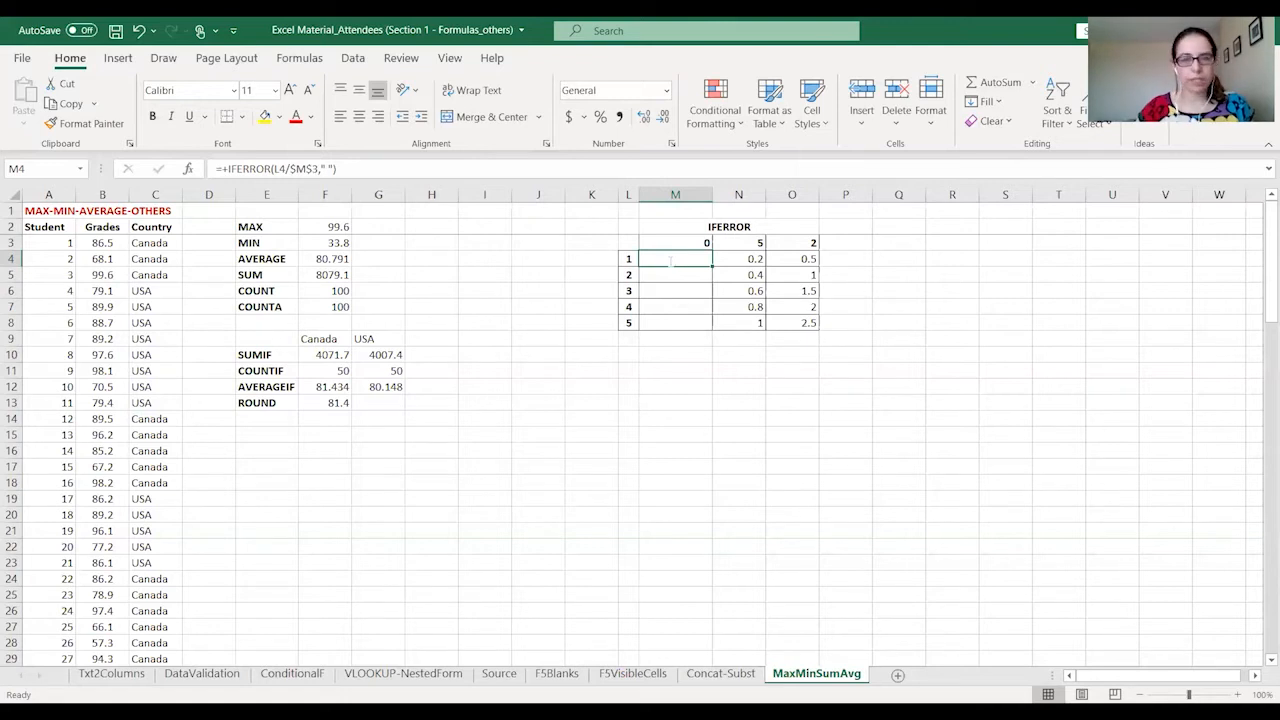
double_click(670, 260)
left_click(756, 259)
key("BackSpace")
type("Can")
type("'t divide by ")
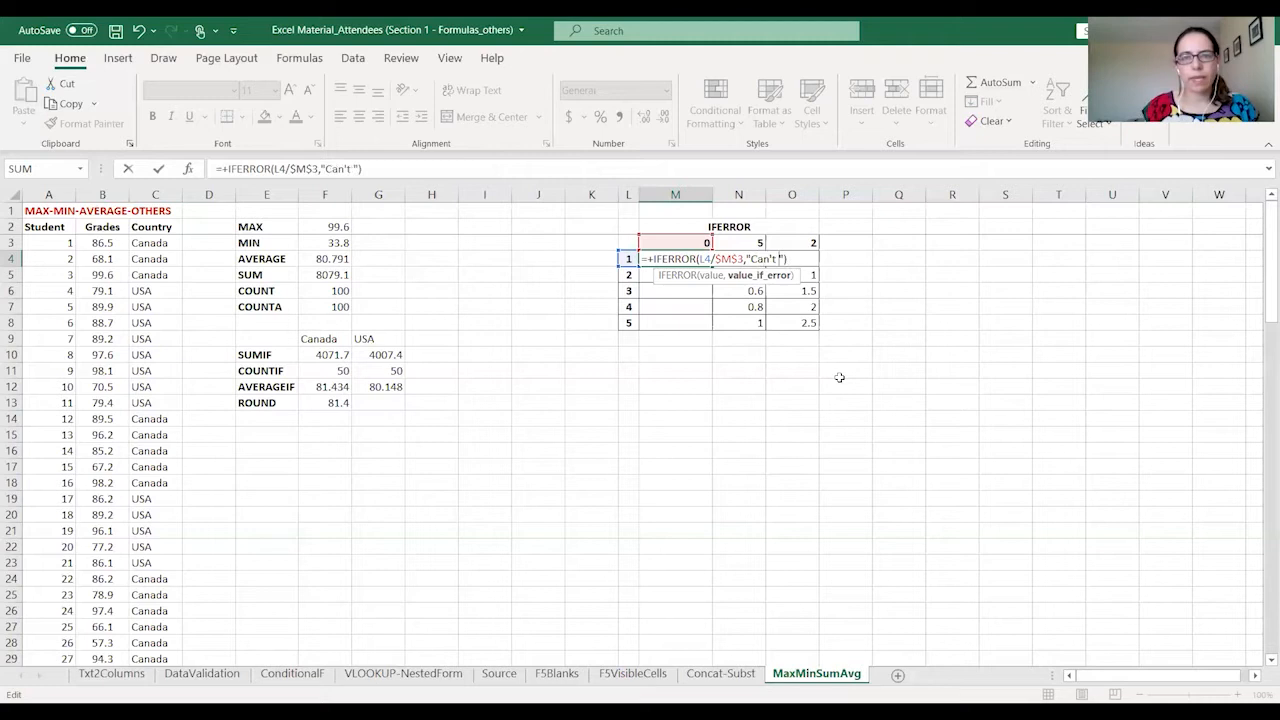
type("0")
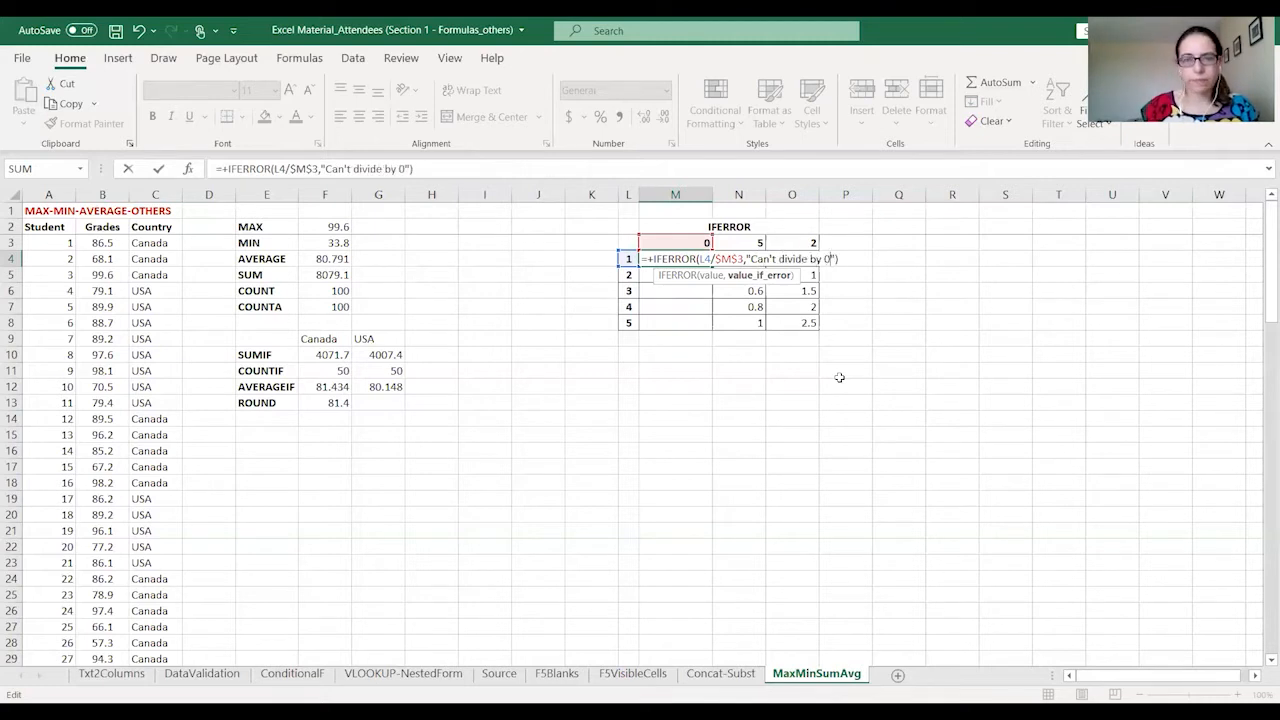
key("ctrl+Return")
left_click_drag(712, 262, 714, 328)
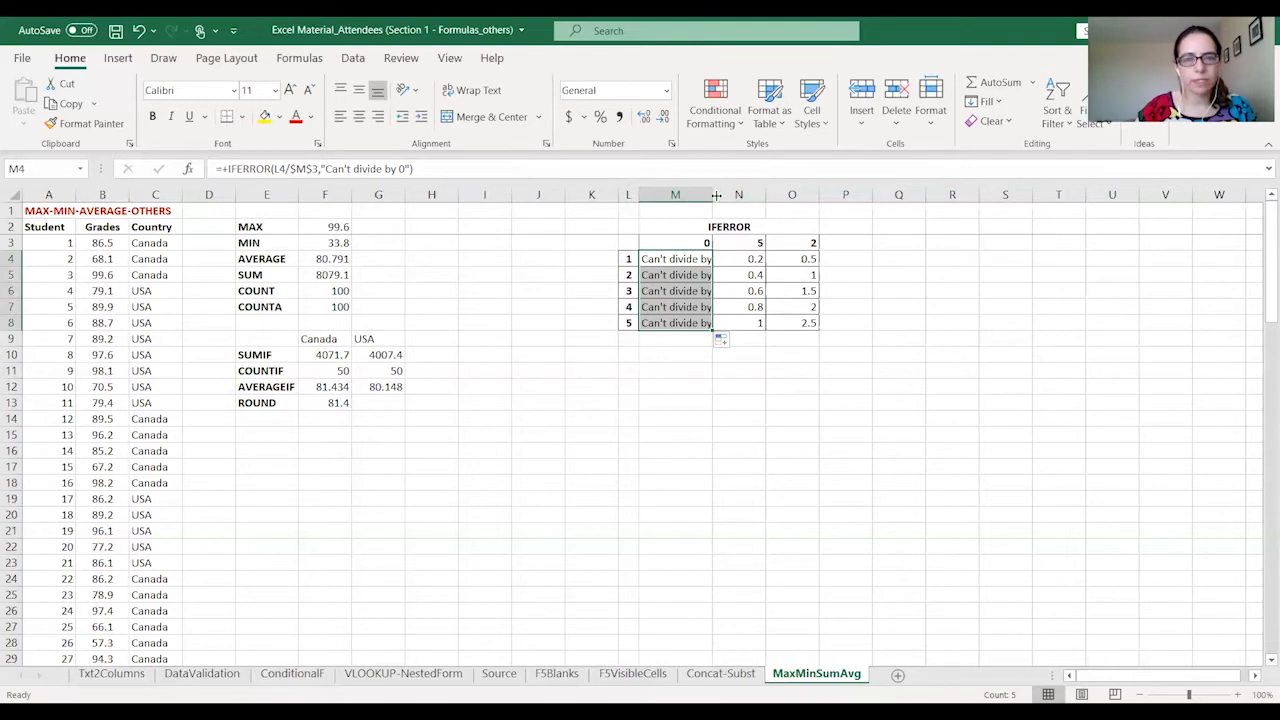
- Fit column M's width to its contents and set the divisor in M3 to 1
double_click(716, 195)
key("Up")
type("1")
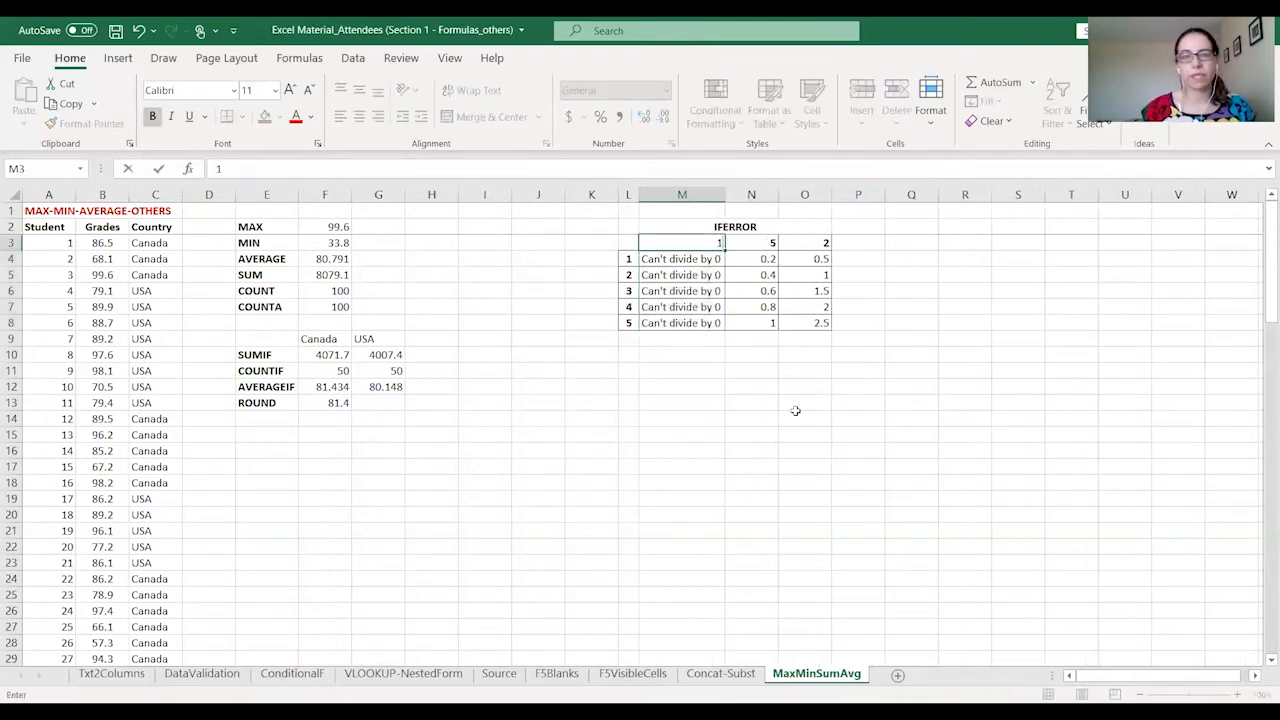
key("Return")
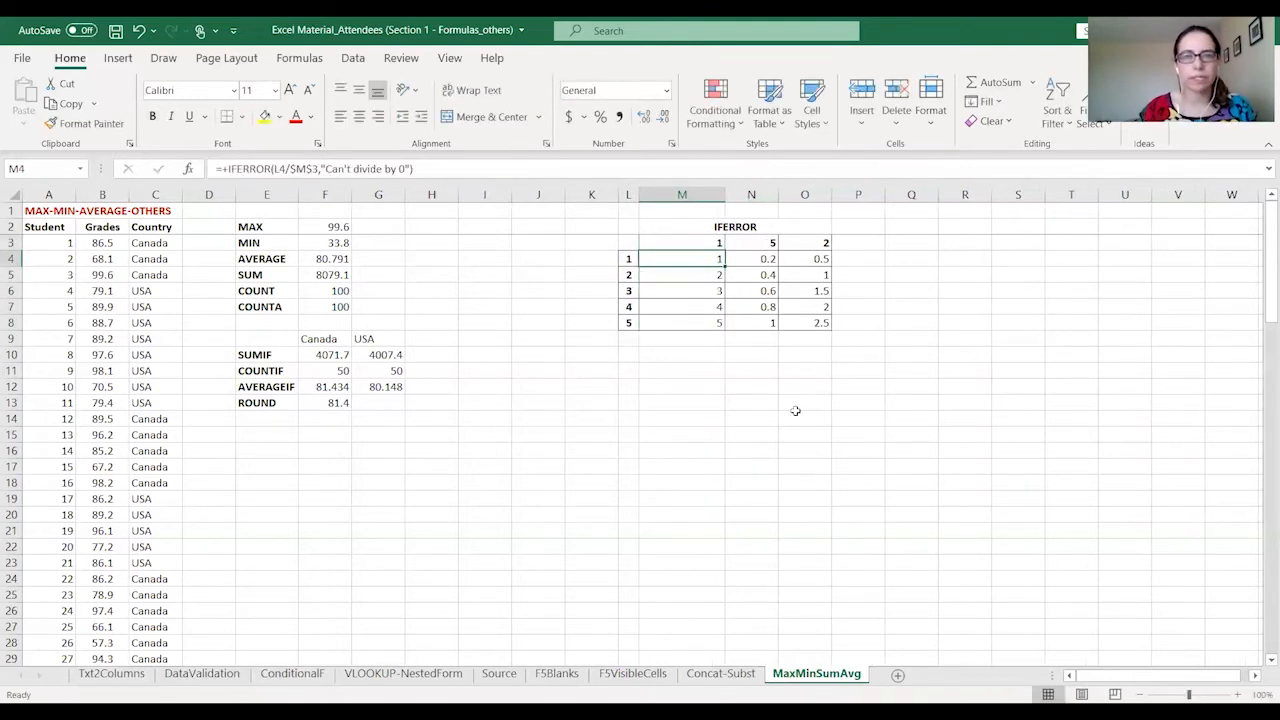
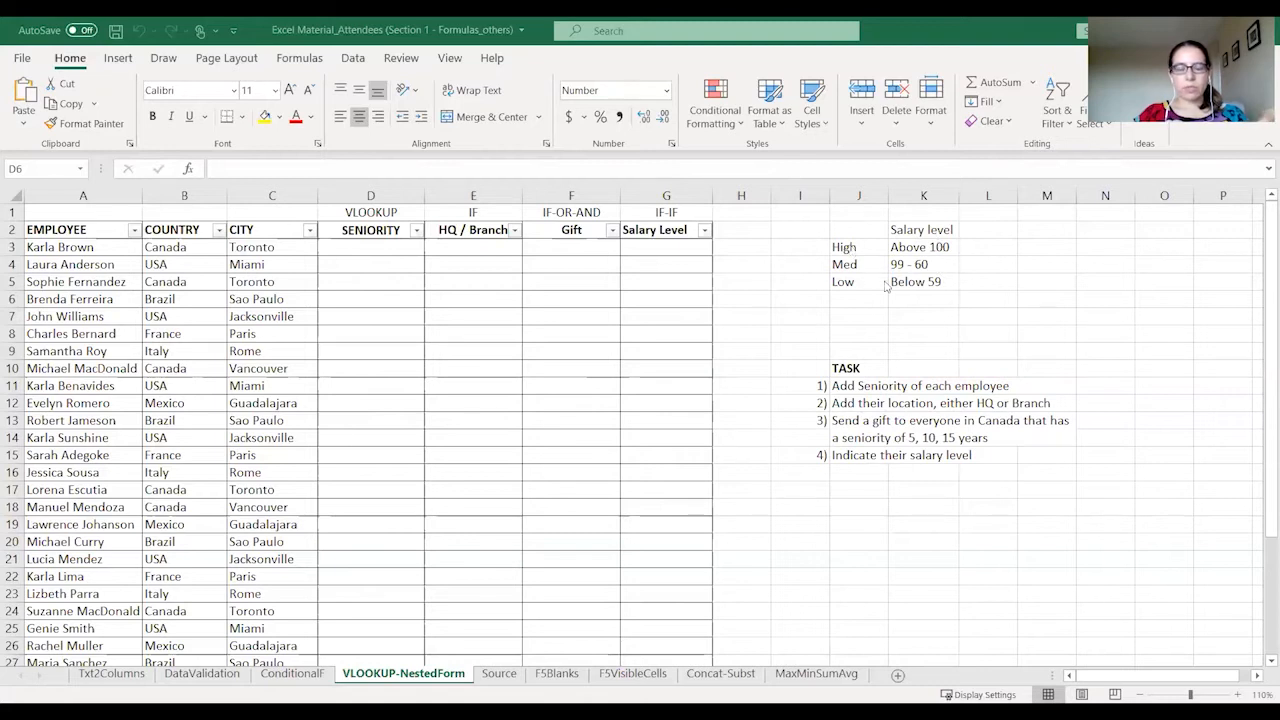
- On the VLOOKUP-NestedForm sheet, begin a VLOOKUP formula in the first SENIORITY cell, D3, with employee cell A3 as the lookup value
left_click(371, 248)
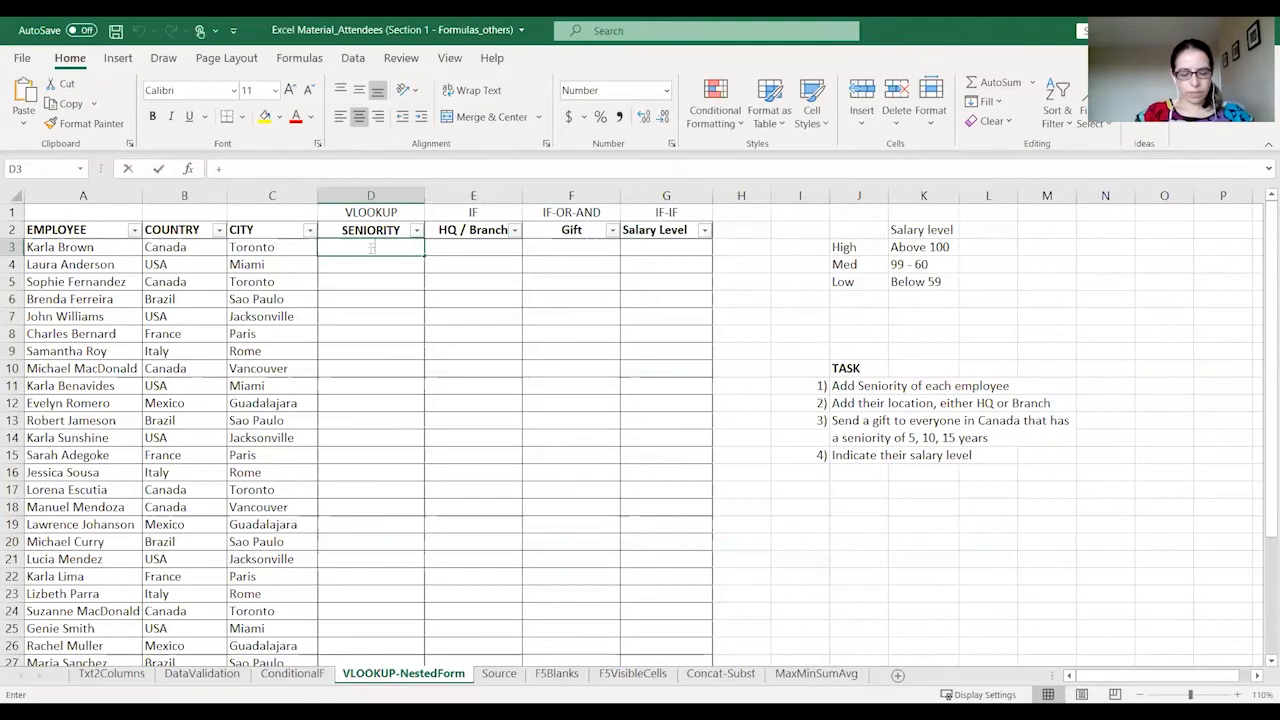
type("+V")
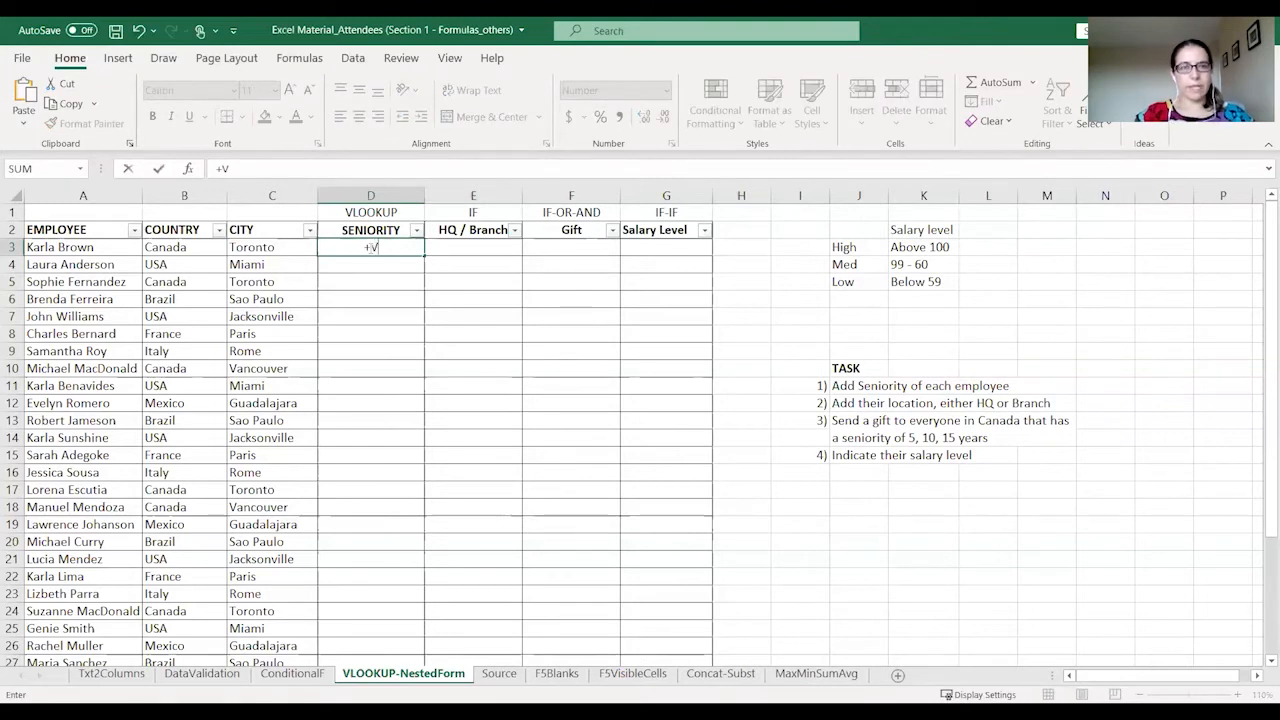
type("LOOKUP(")
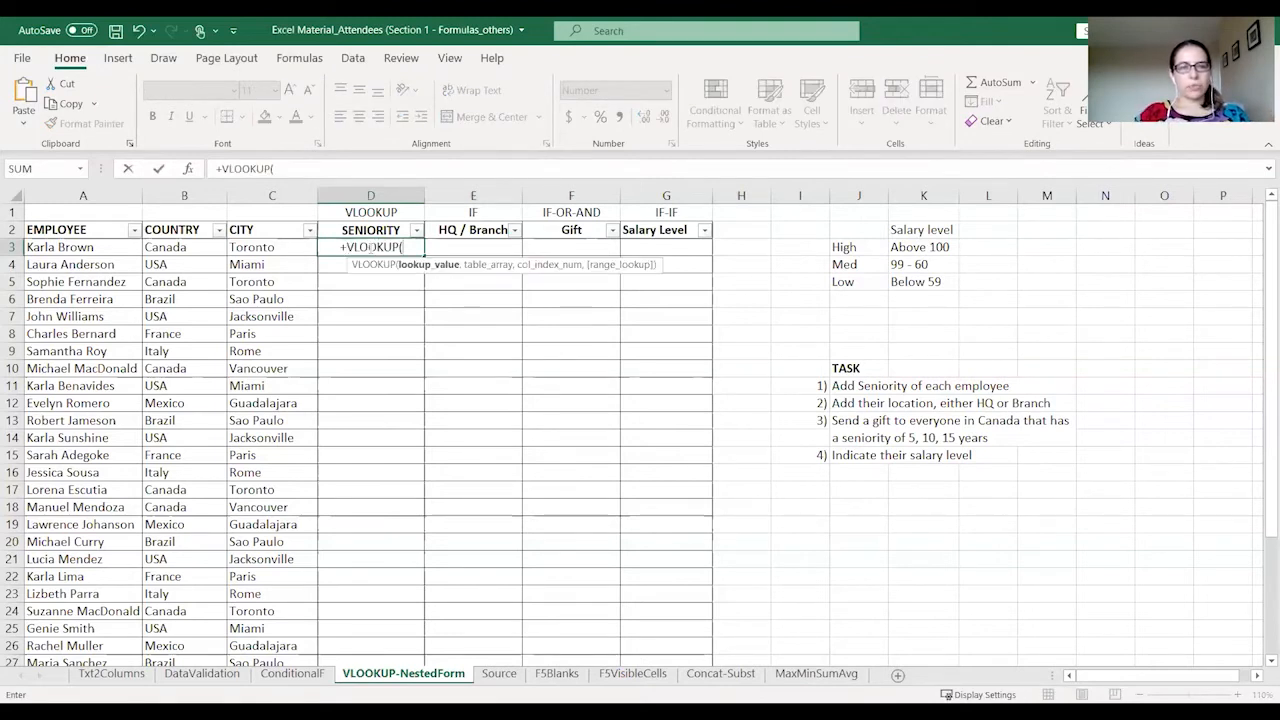
left_click(100, 246)
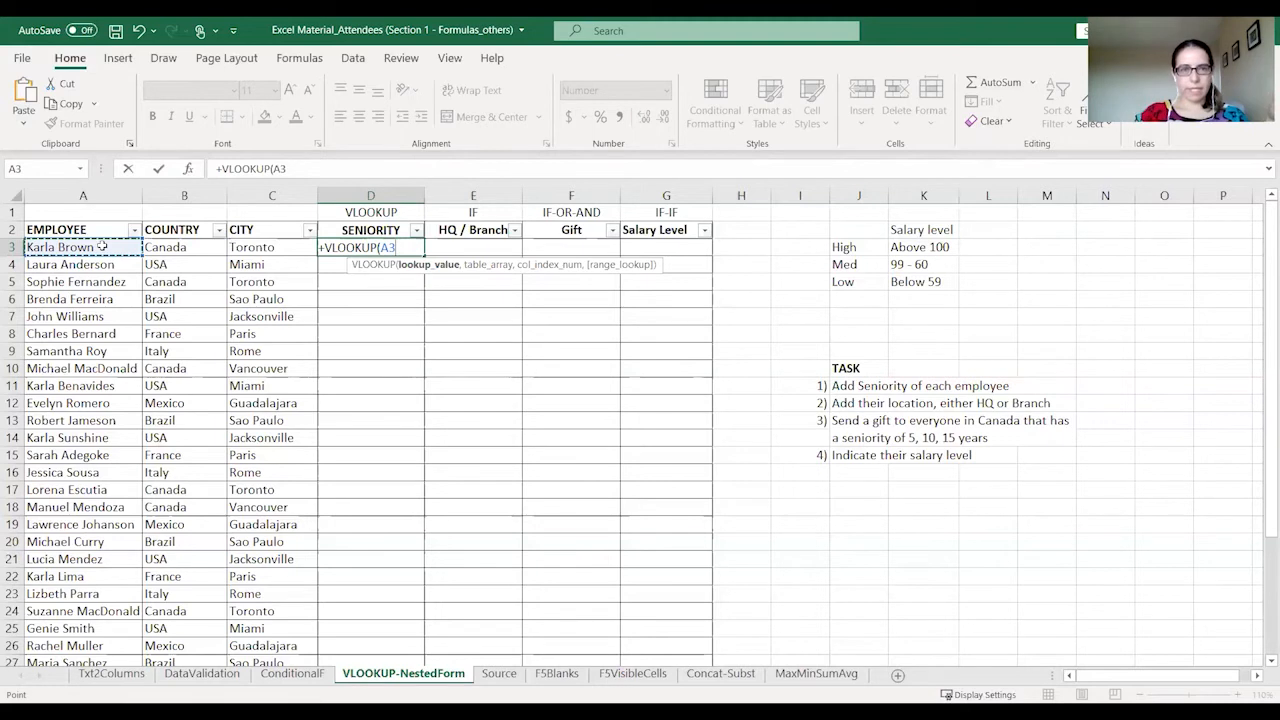
type(",")
- Set the VLOOKUP table array to the whole employee table on the Source sheet, as the absolute range $A$1:$J$34
left_click(498, 673)
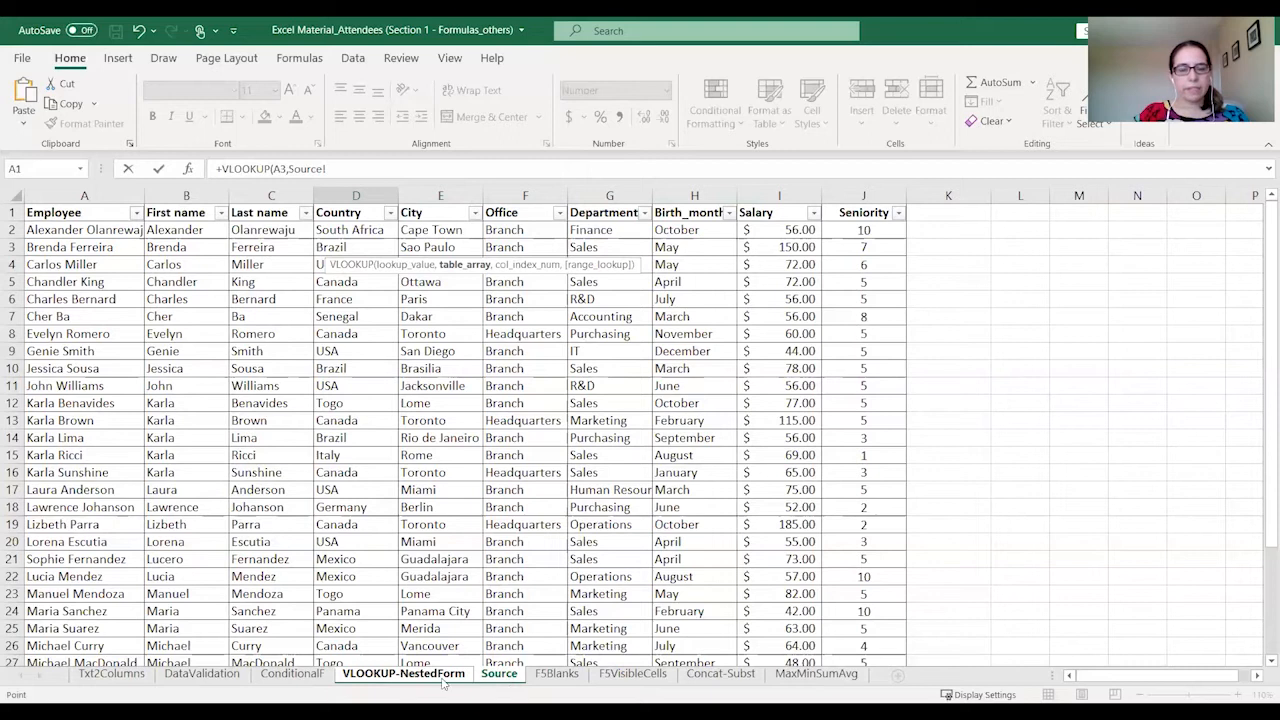
left_click(442, 678)
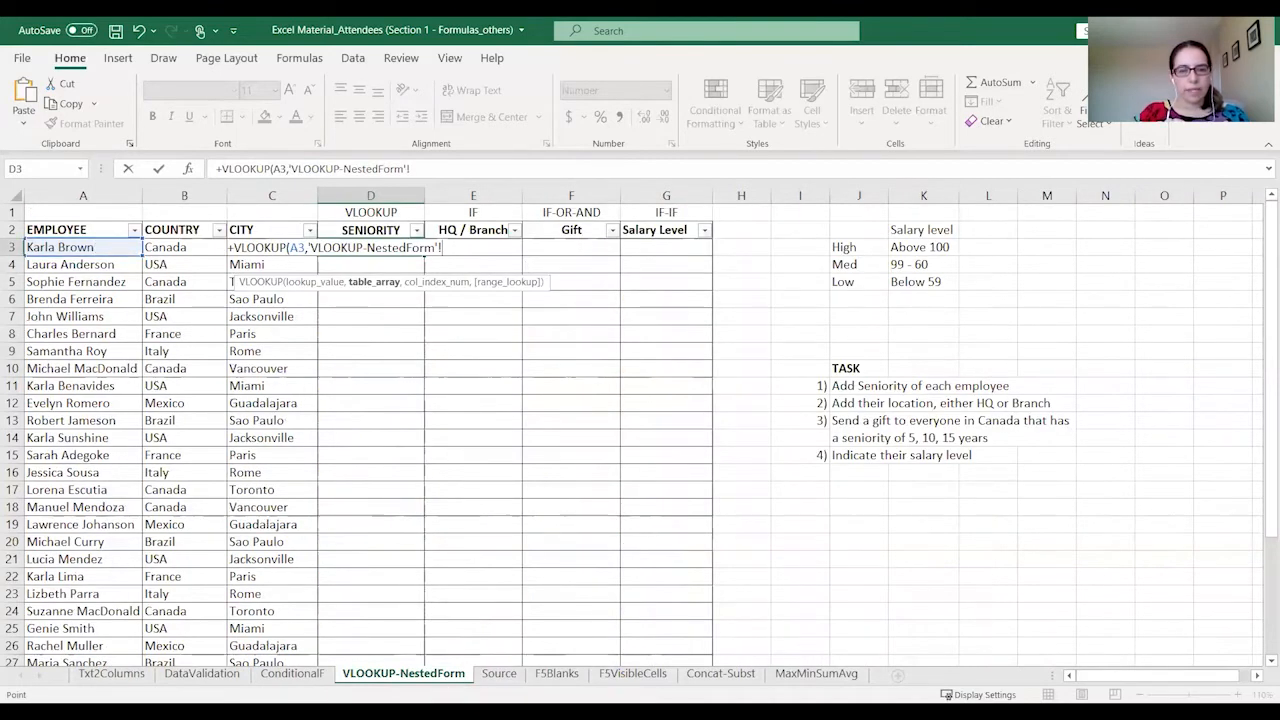
left_click(499, 673)
left_click(56, 214)
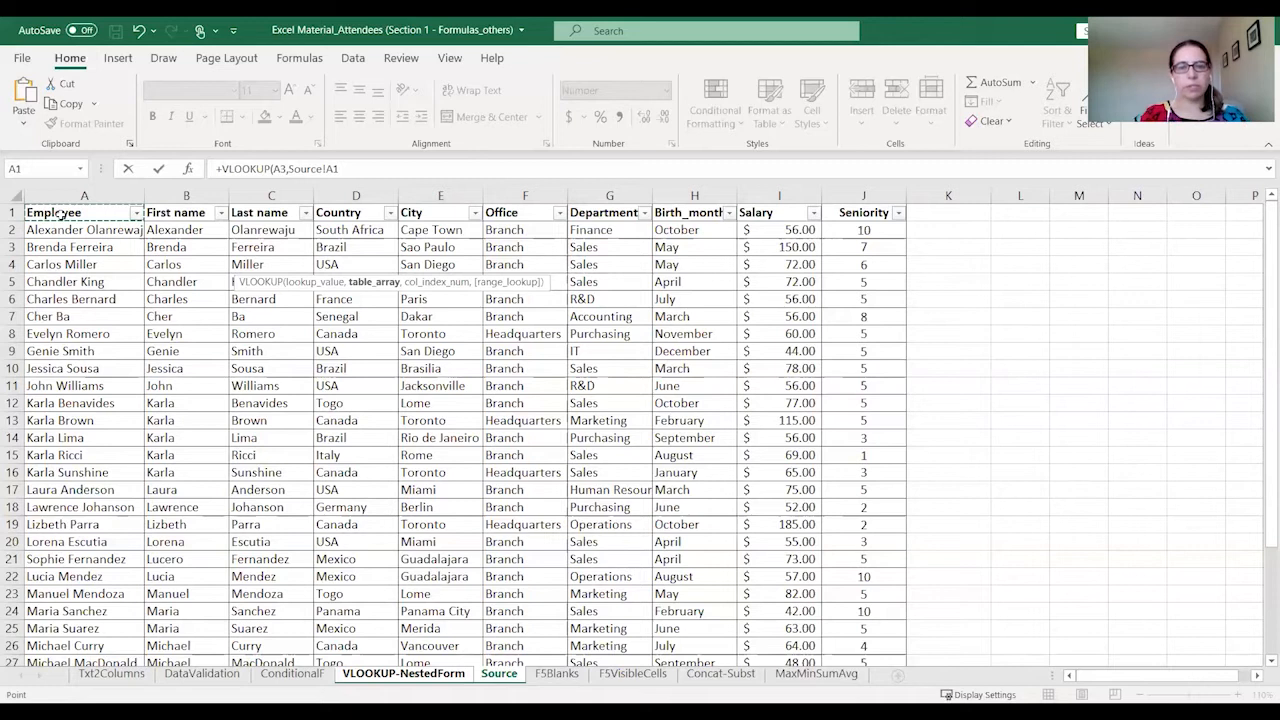
key("ctrl+shift+Right")
key("ctrl+shift+Down")
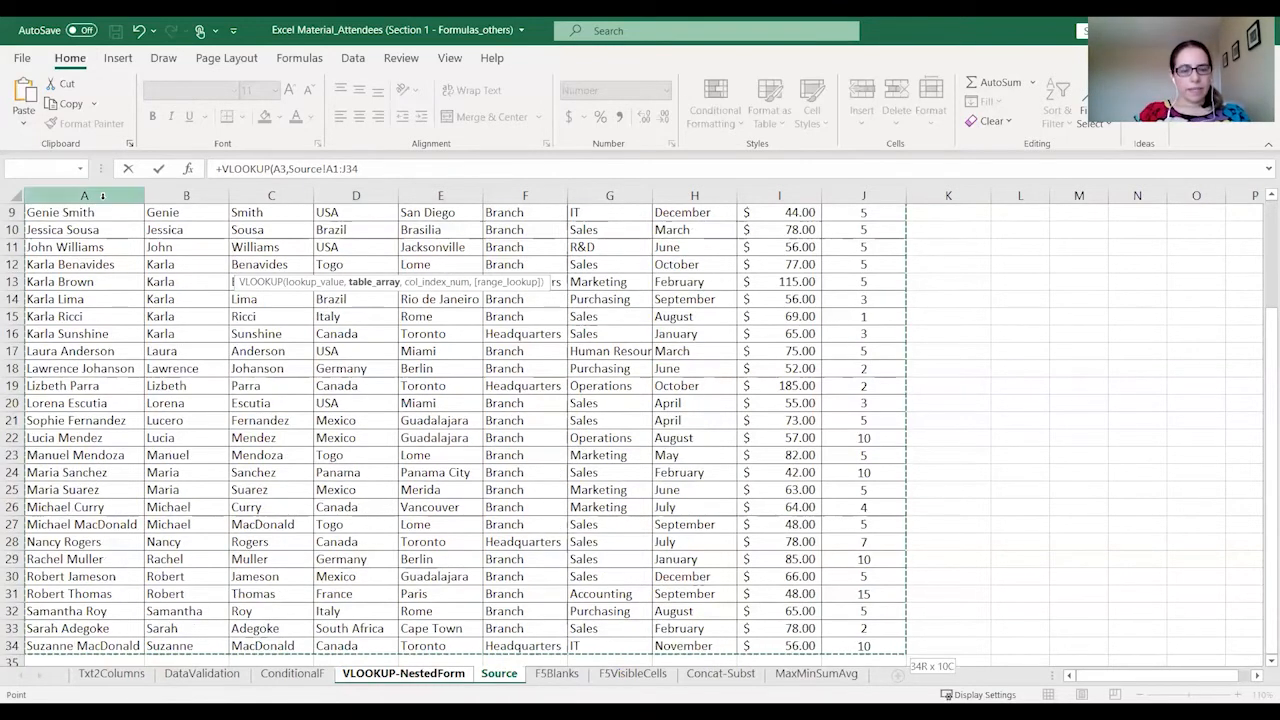
key("F4")
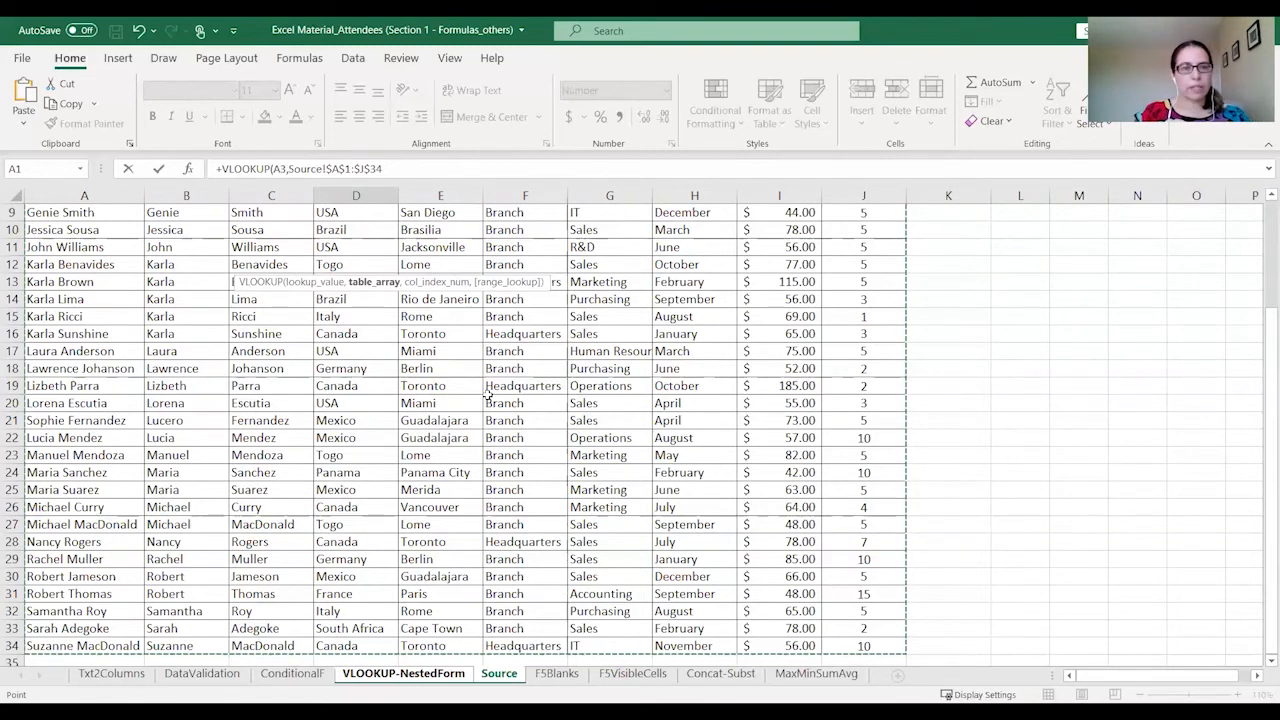
type(",")
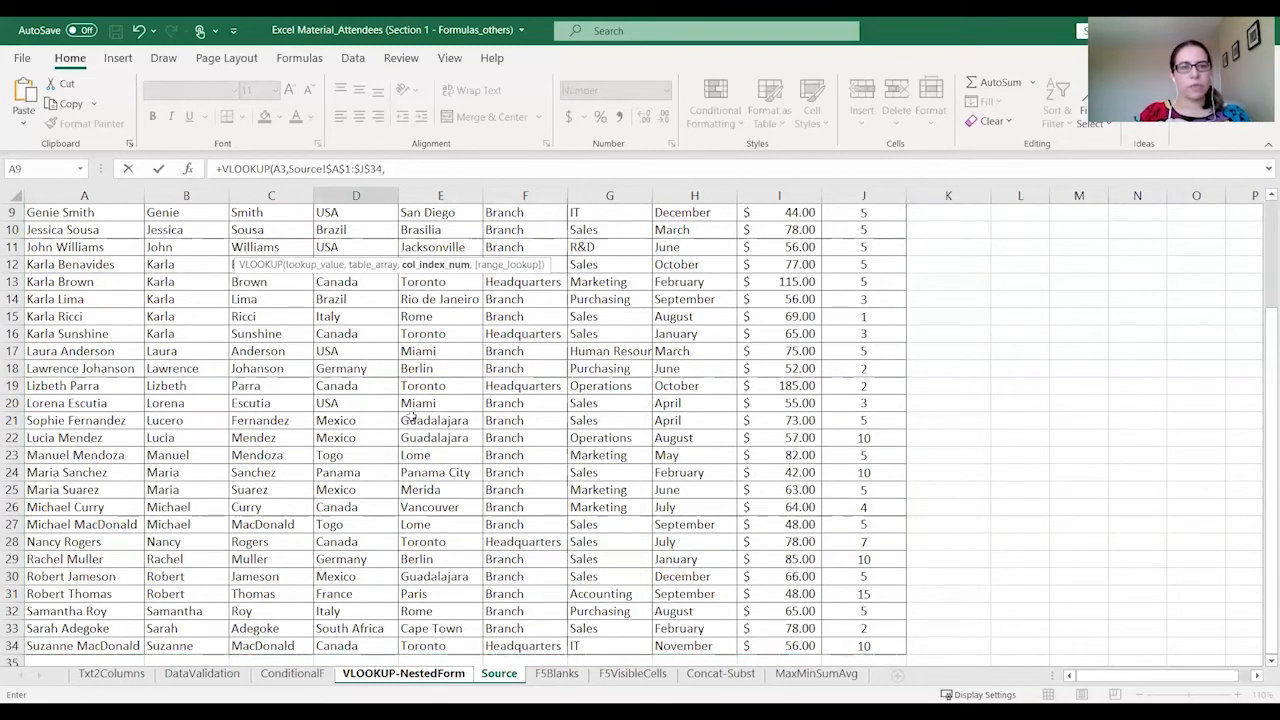
- Complete the D3 VLOOKUP with column index 10 for Seniority and FALSE for an exact match
scroll(487, 395, "up", 3)
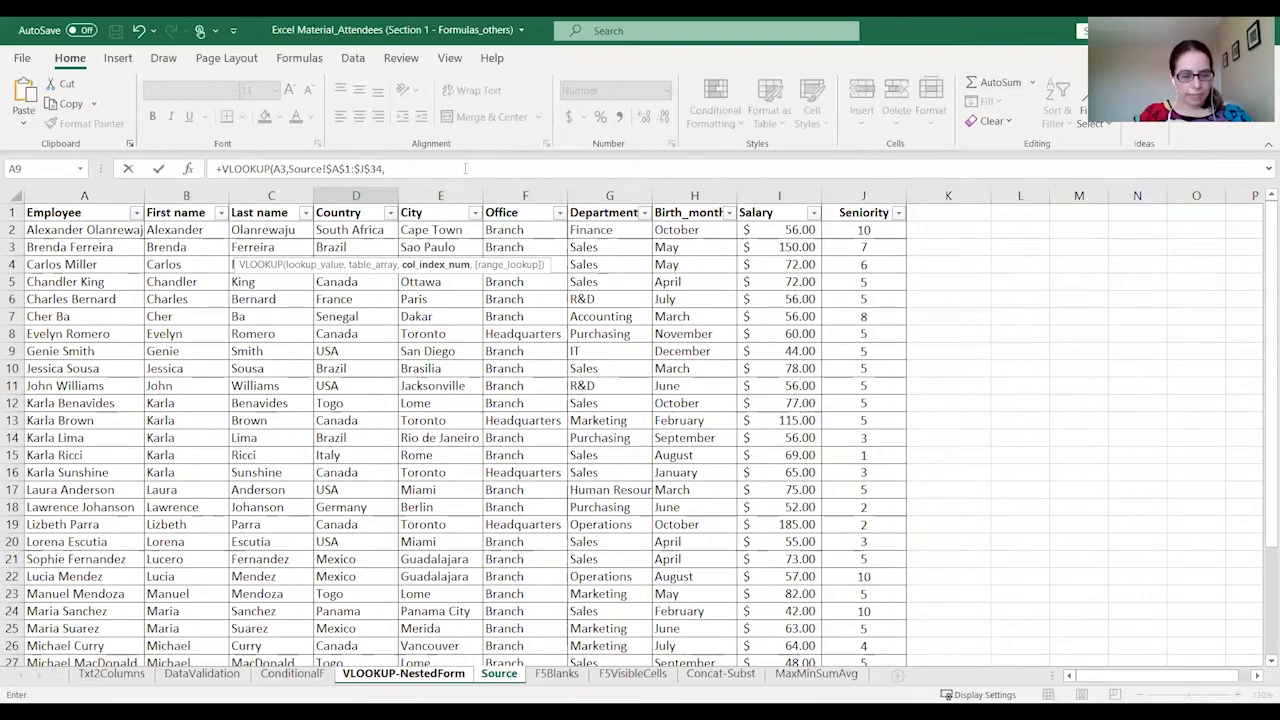
left_click(465, 168)
type("10,")
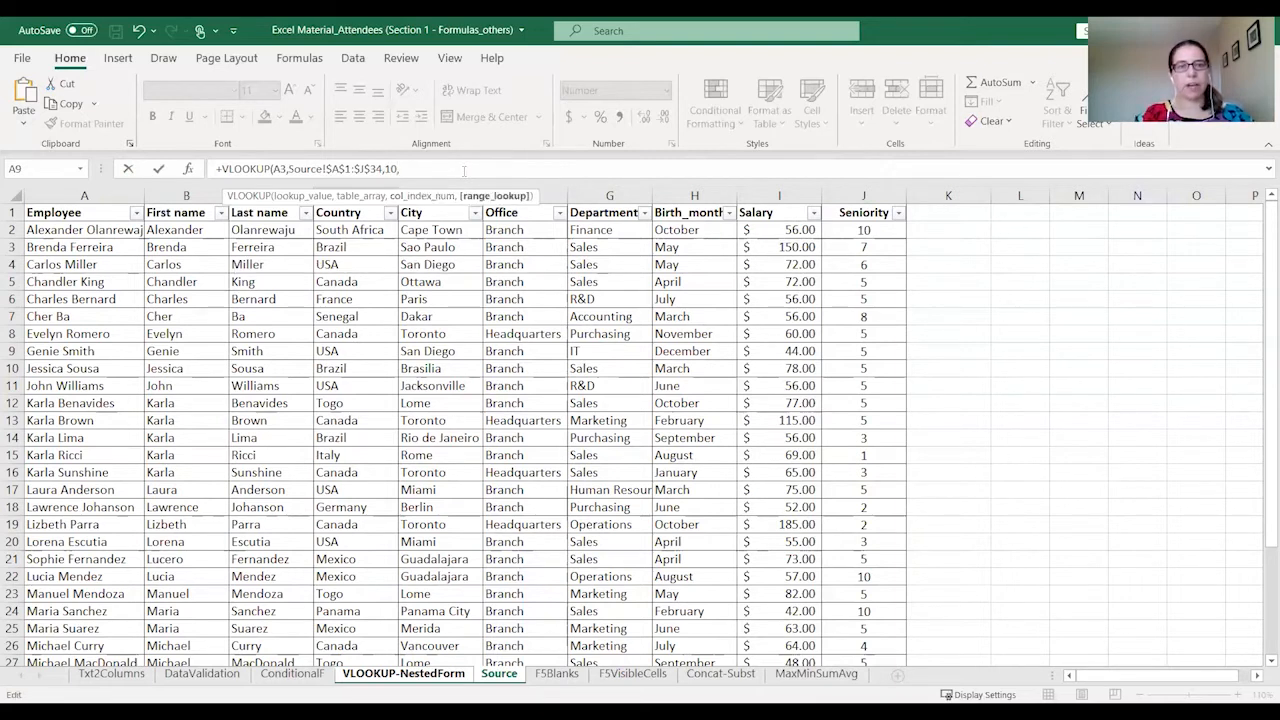
type("0)")
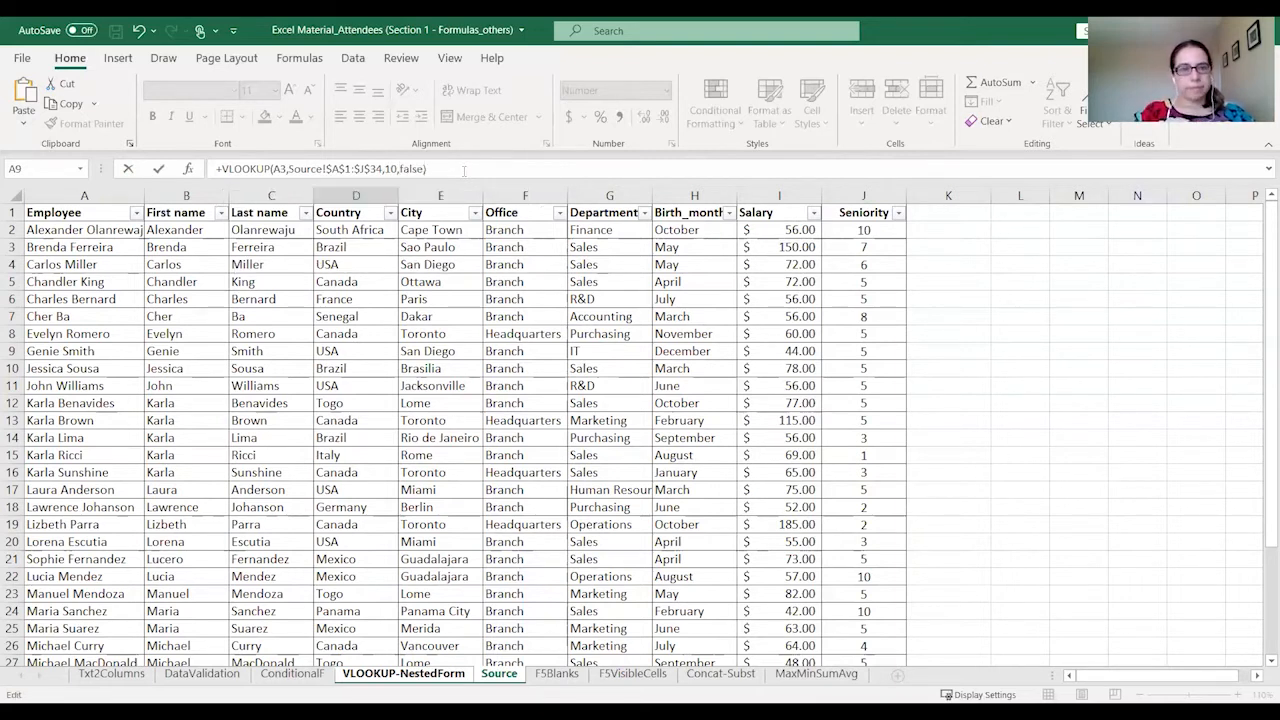
key("Return")
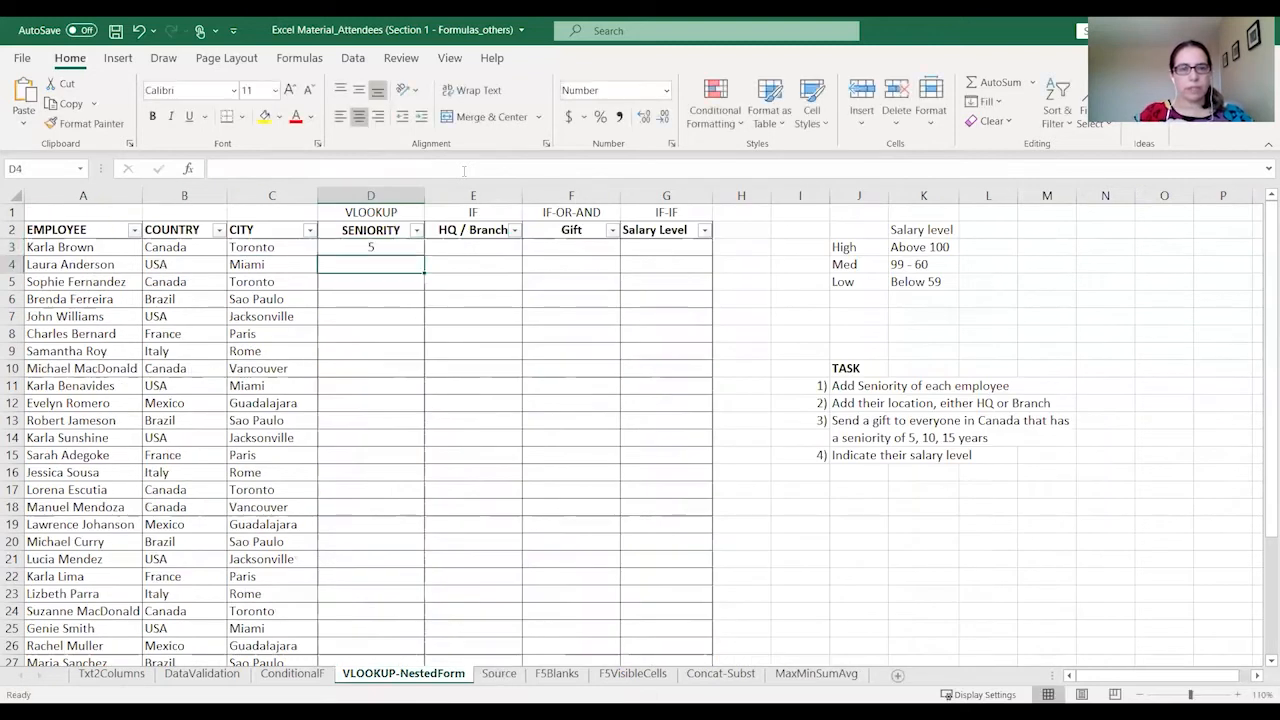
- Compare the seniority returned in D3 with the same employee's row 13 on the Source sheet, ending back on VLOOKUP-NestedForm
left_click(380, 248)
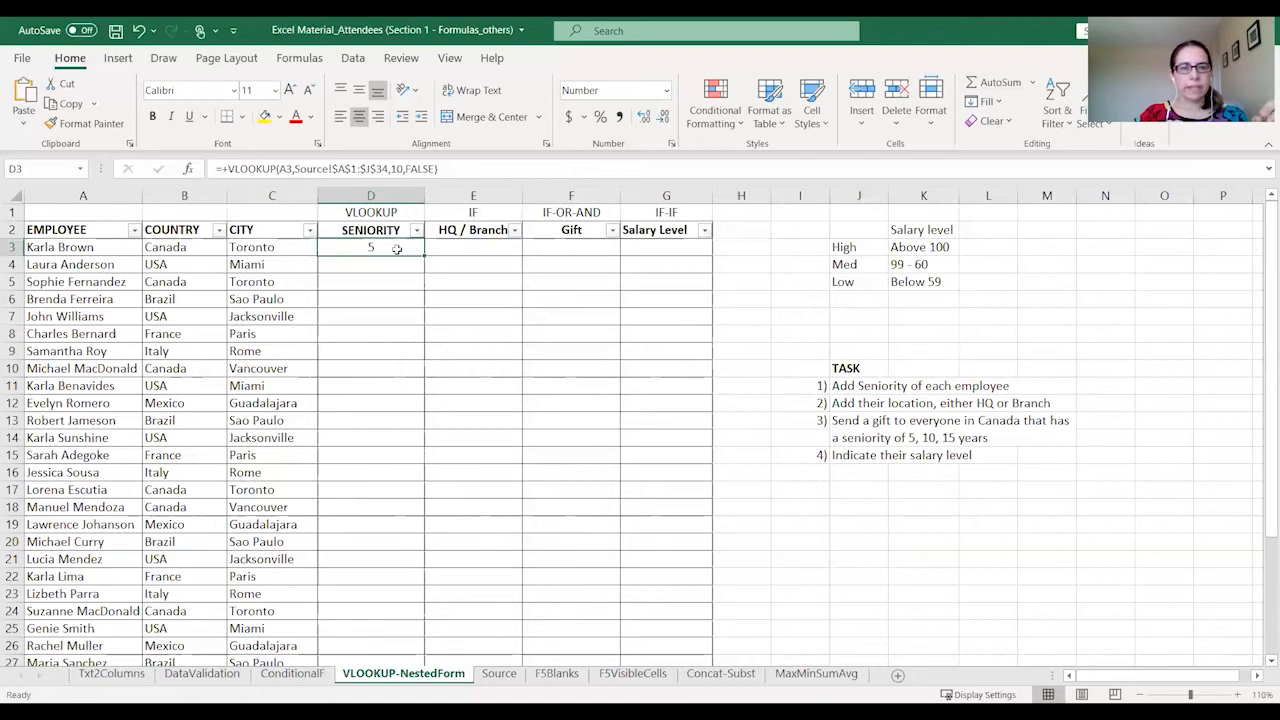
left_click(114, 256)
left_click(498, 674)
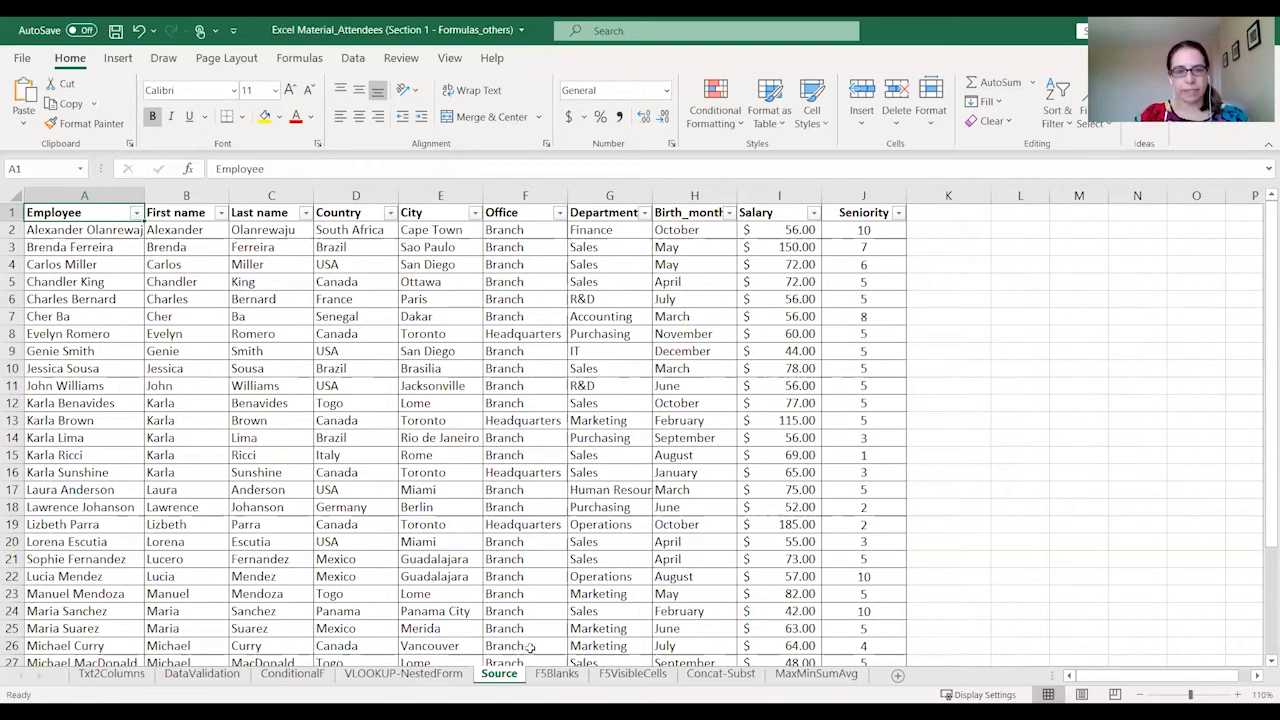
left_click(403, 674)
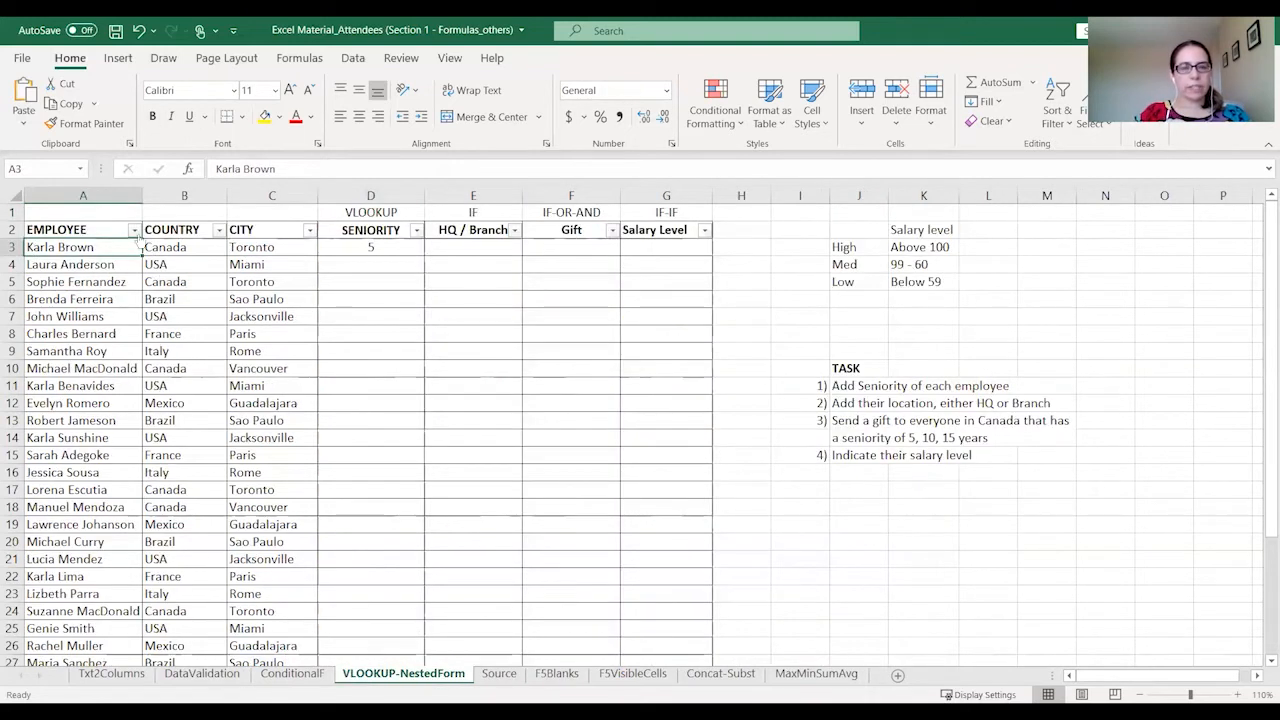
left_click(371, 248)
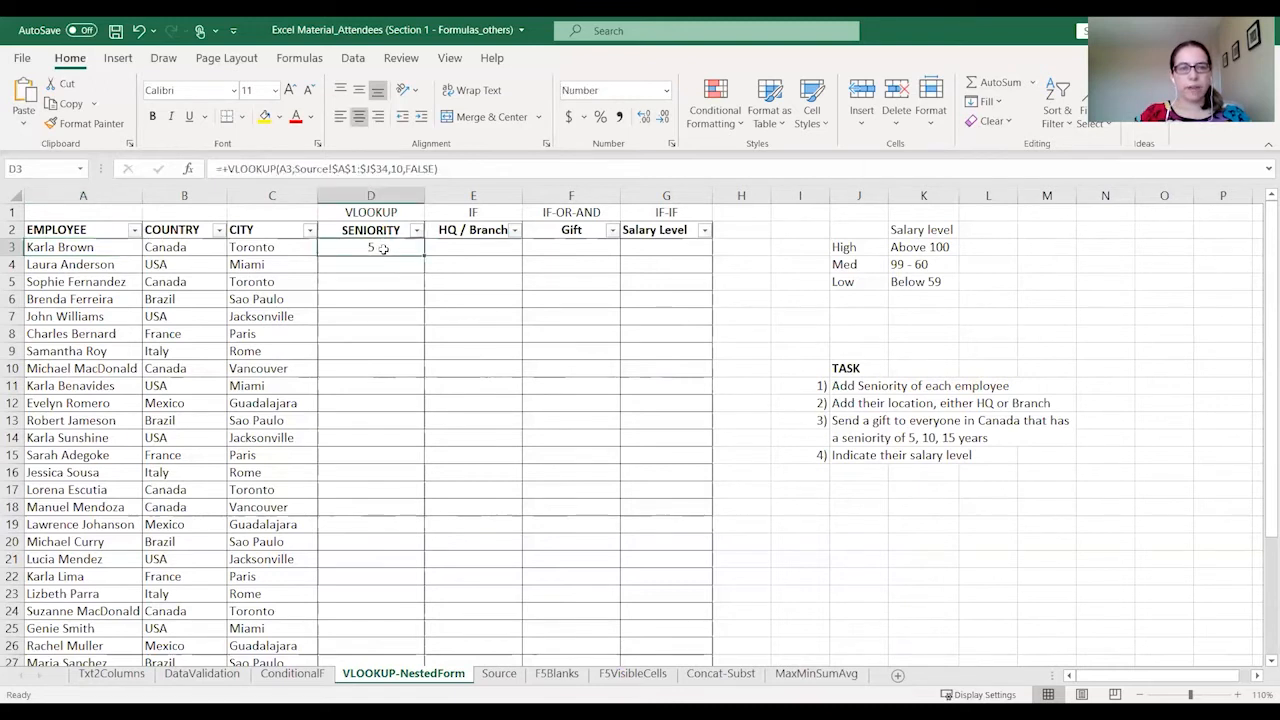
left_click(117, 246)
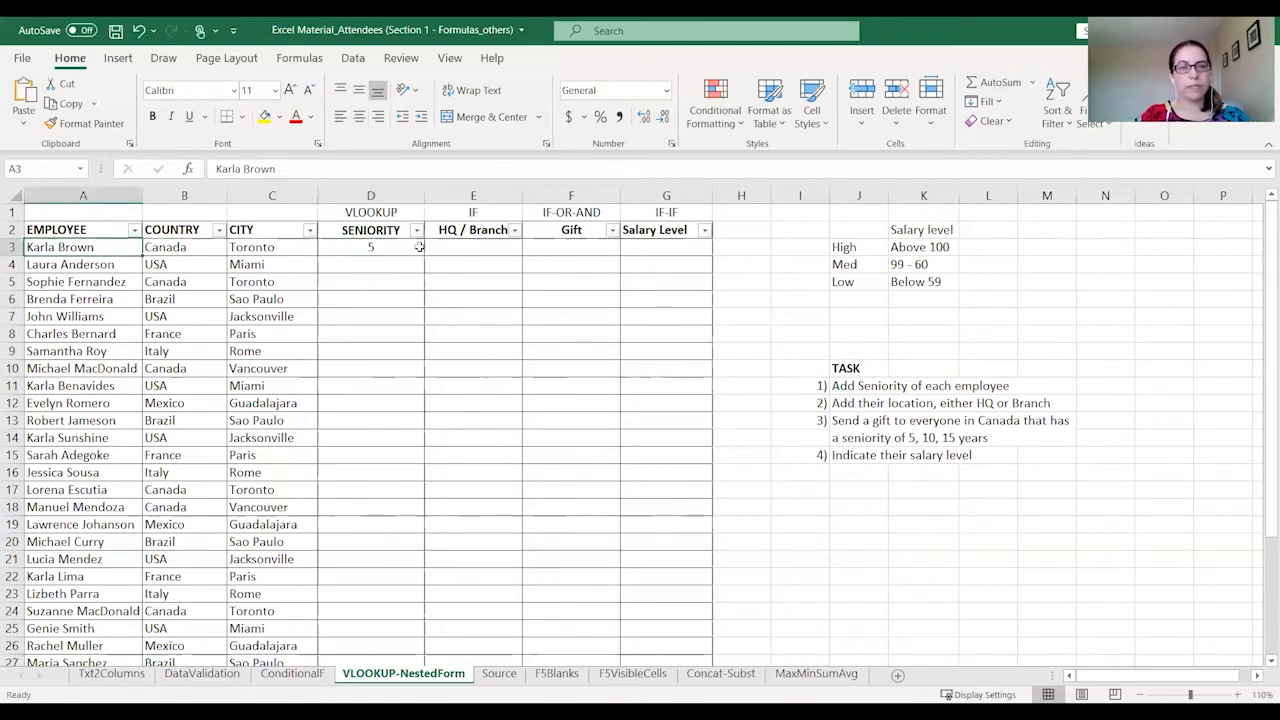
left_click(390, 248)
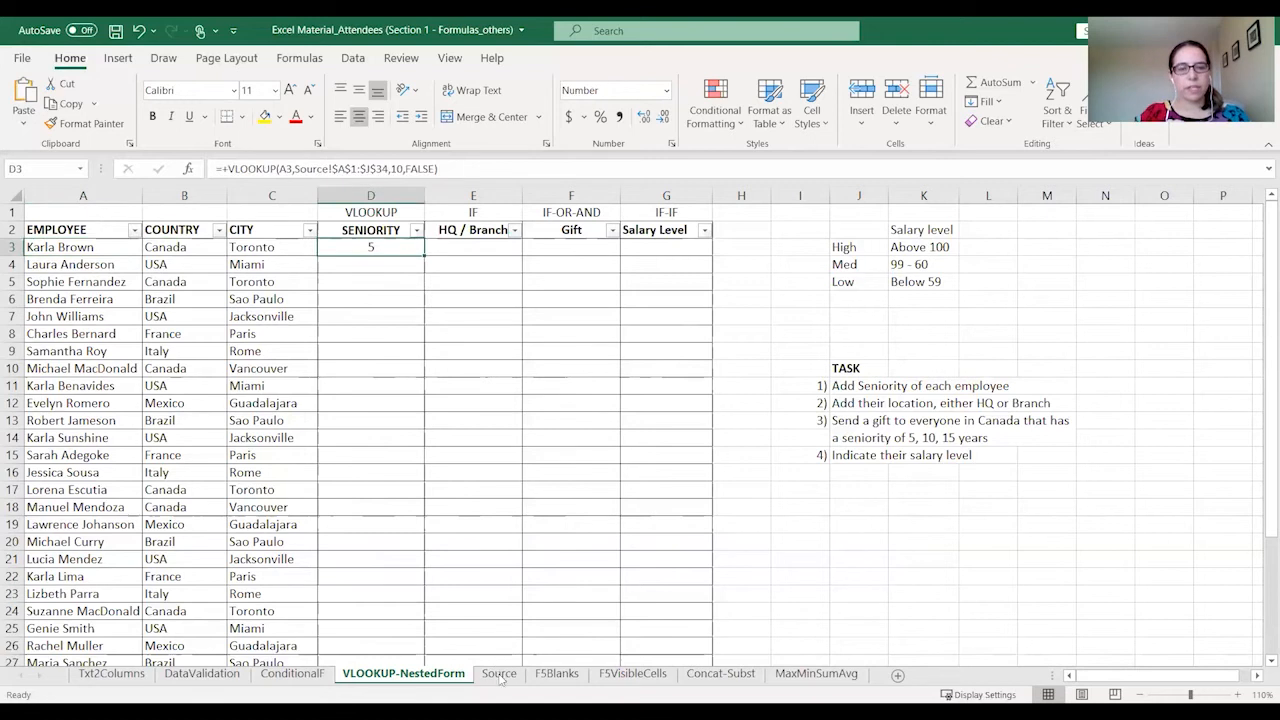
left_click(499, 674)
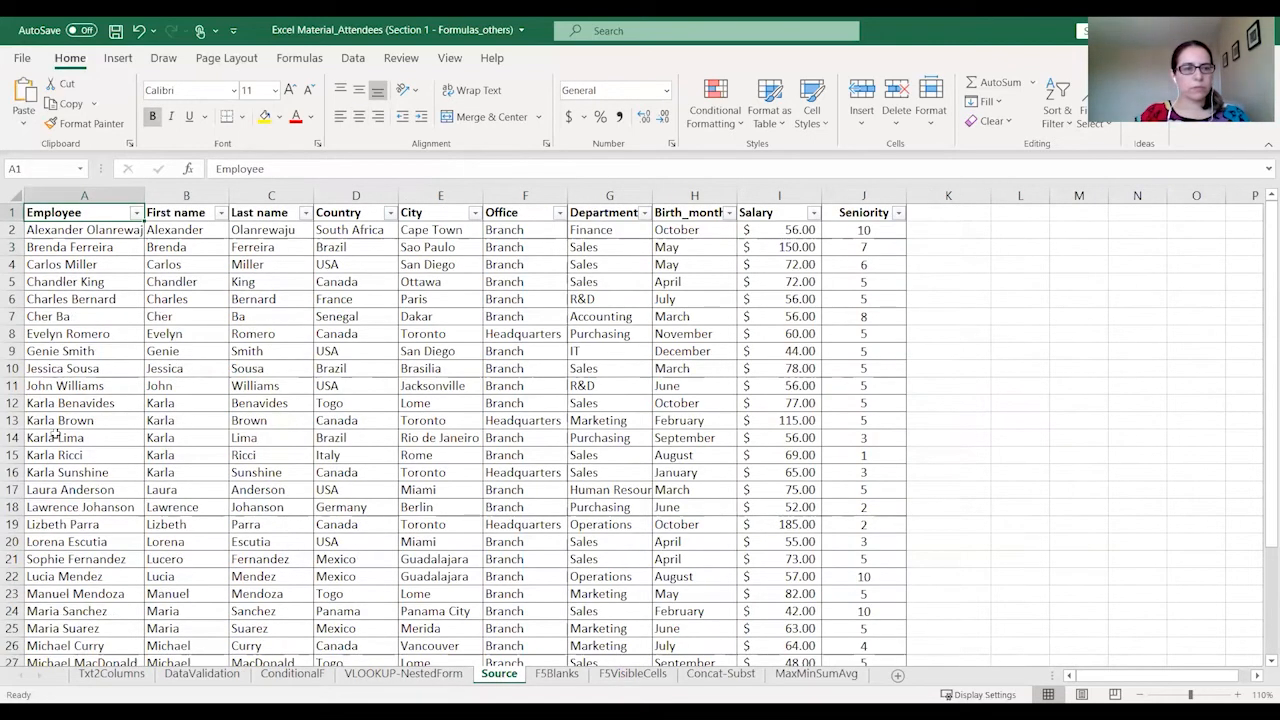
left_click(10, 420)
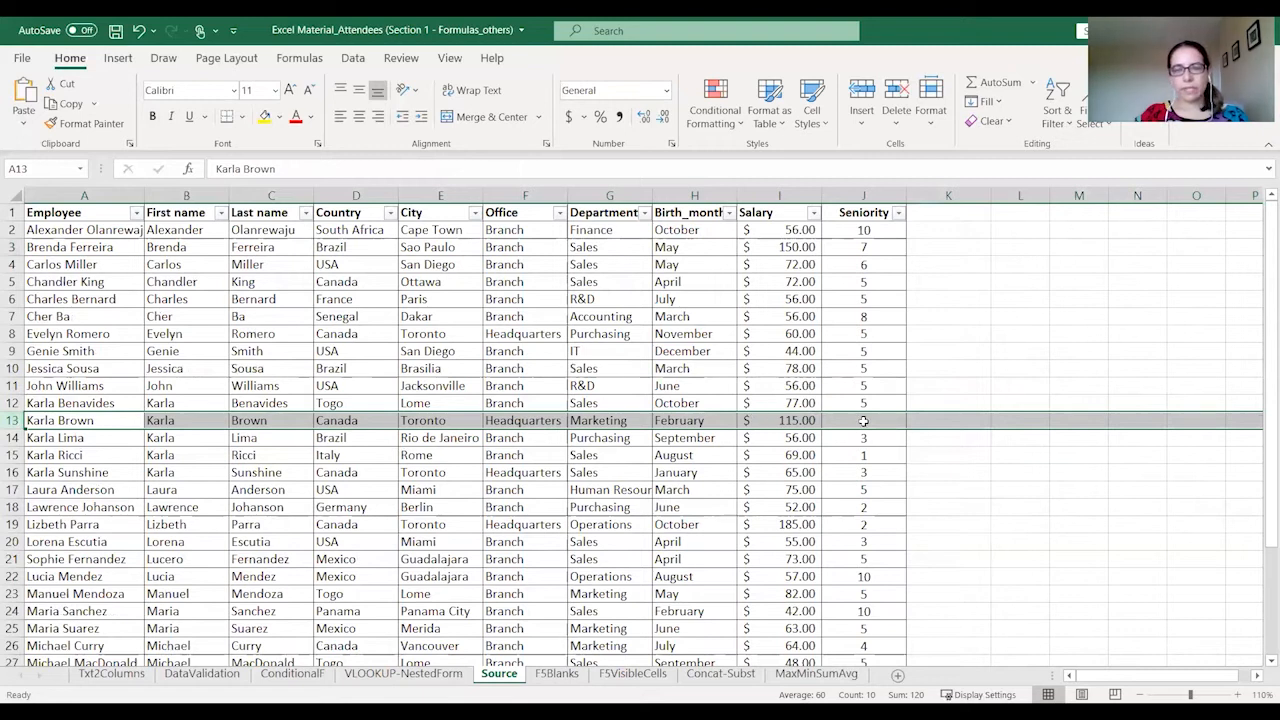
left_click(448, 674)
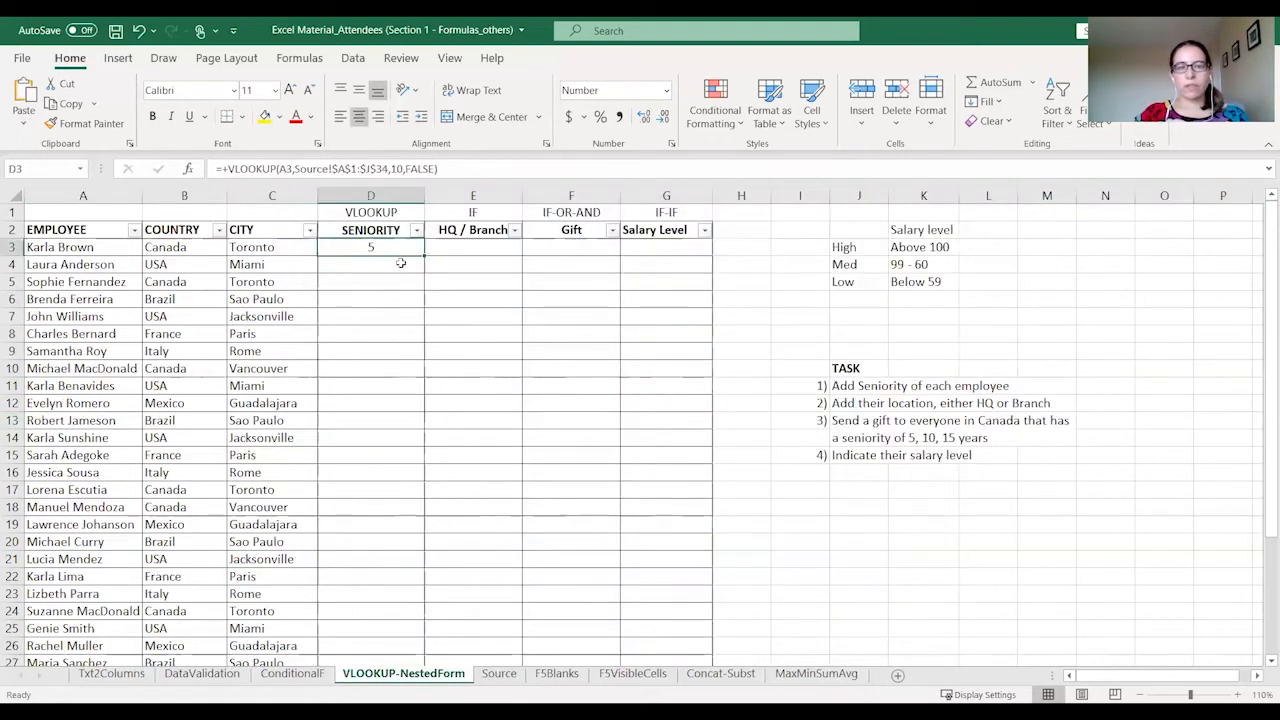
- Fill the D3 VLOOKUP down the whole SENIORITY column and check row 22's result against row 14 of the Source sheet
double_click(425, 255)
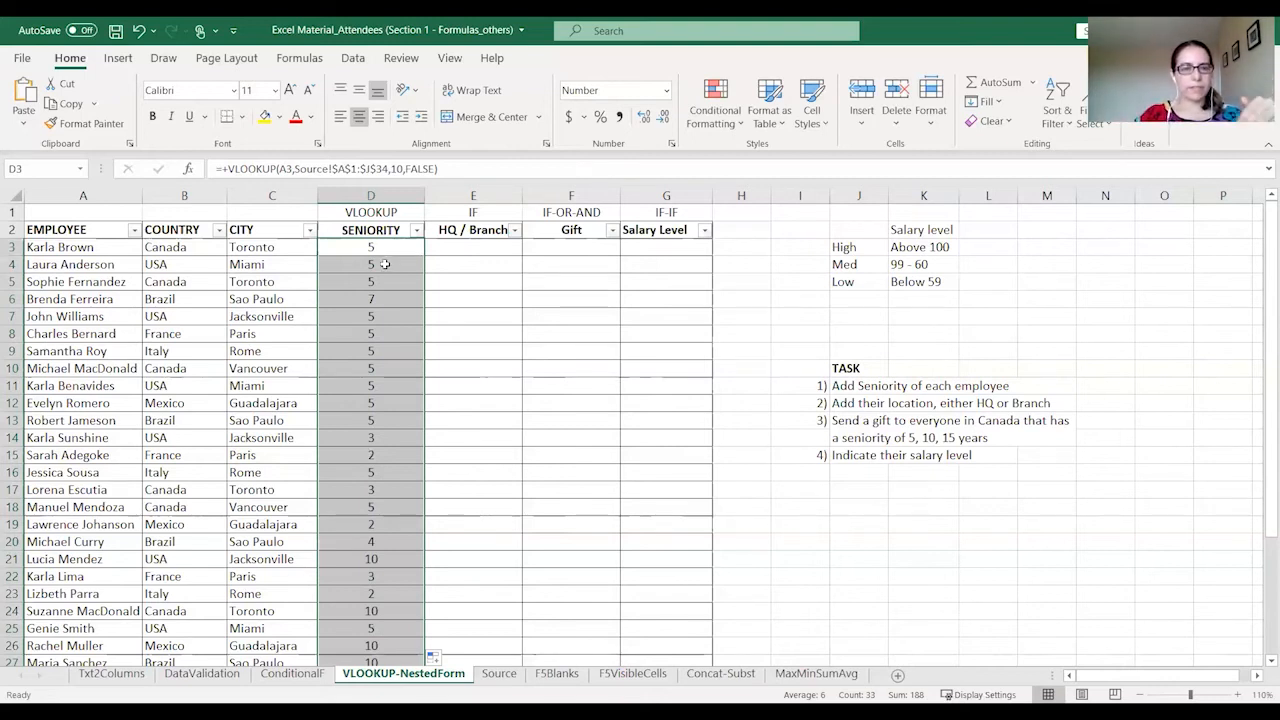
left_click(384, 264)
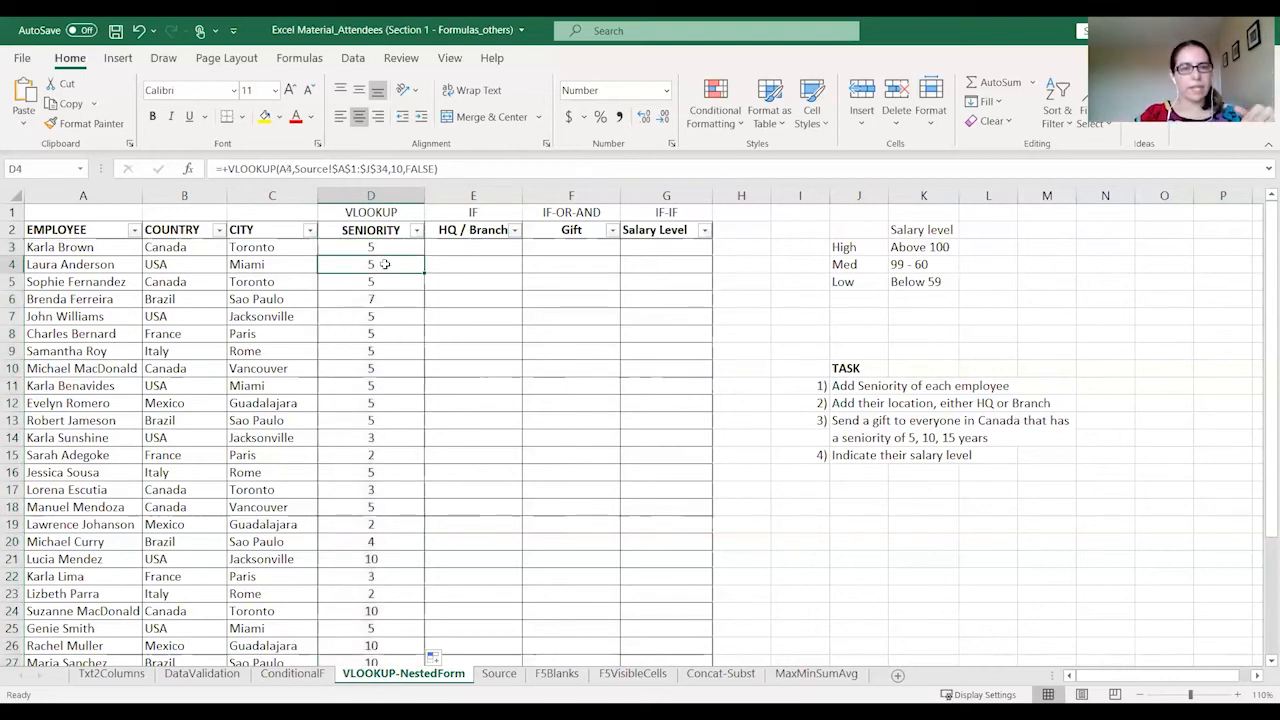
left_click(12, 577)
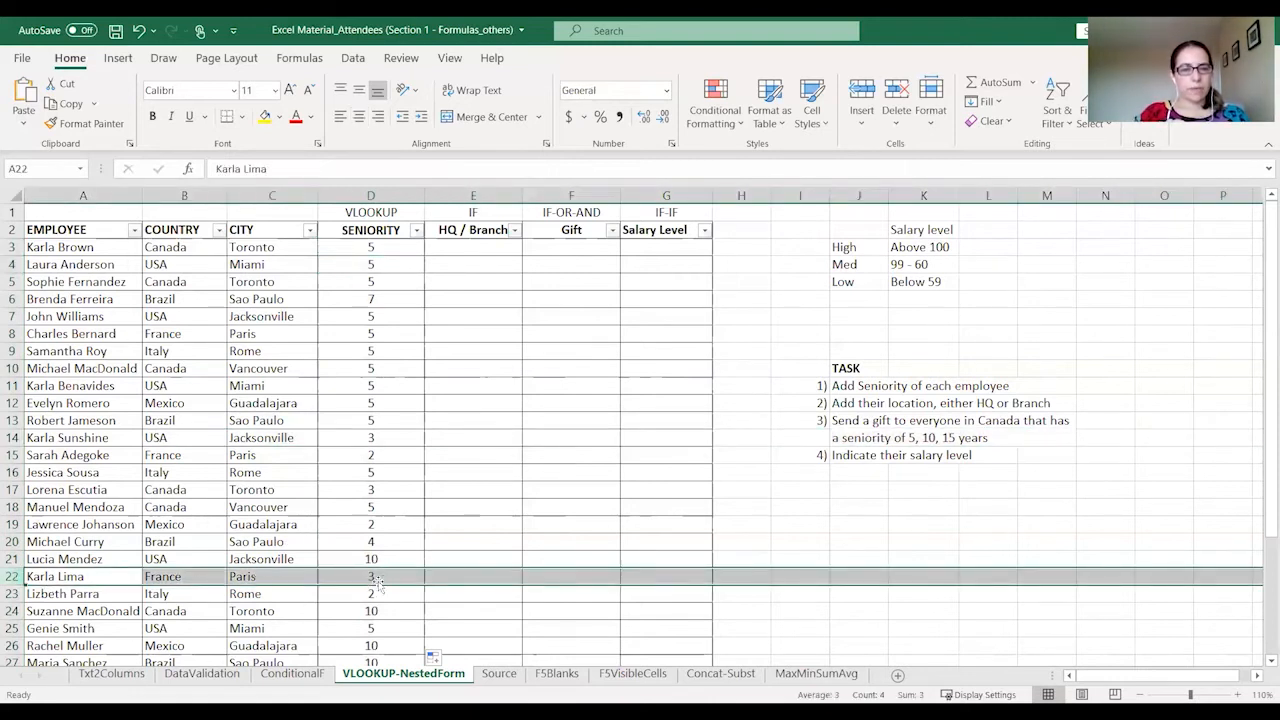
left_click(498, 673)
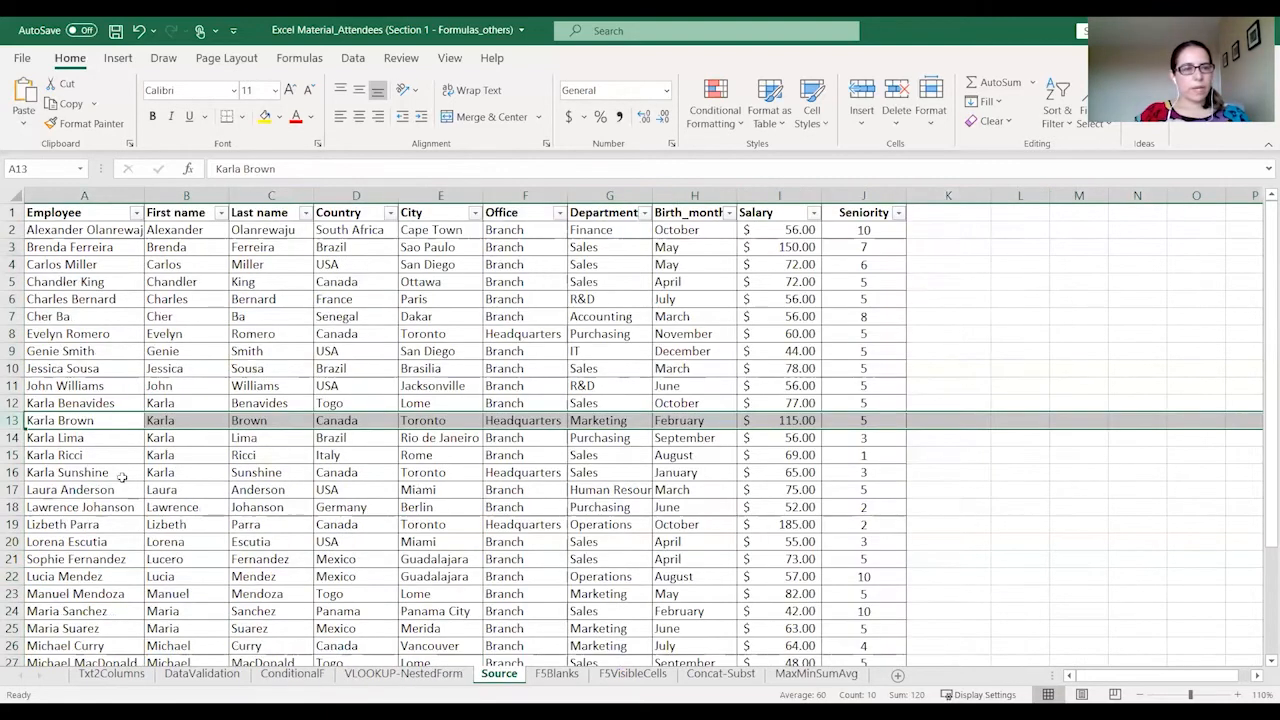
left_click(10, 437)
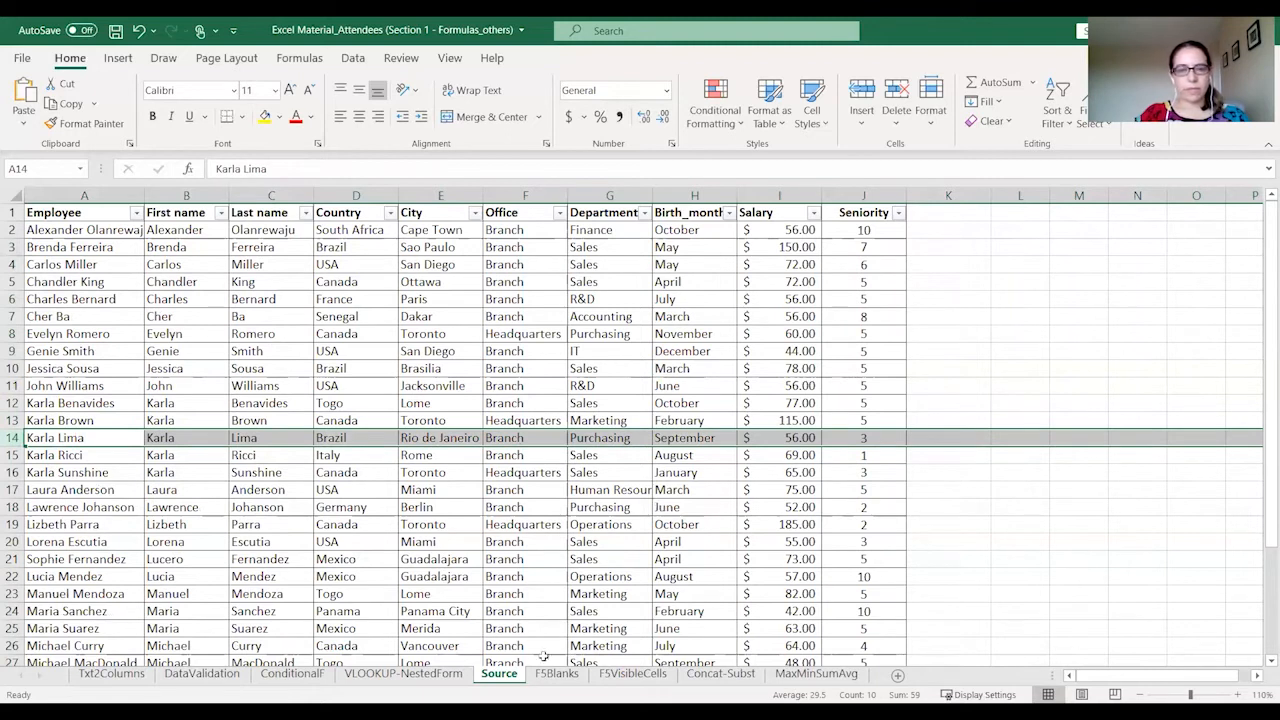
left_click(428, 670)
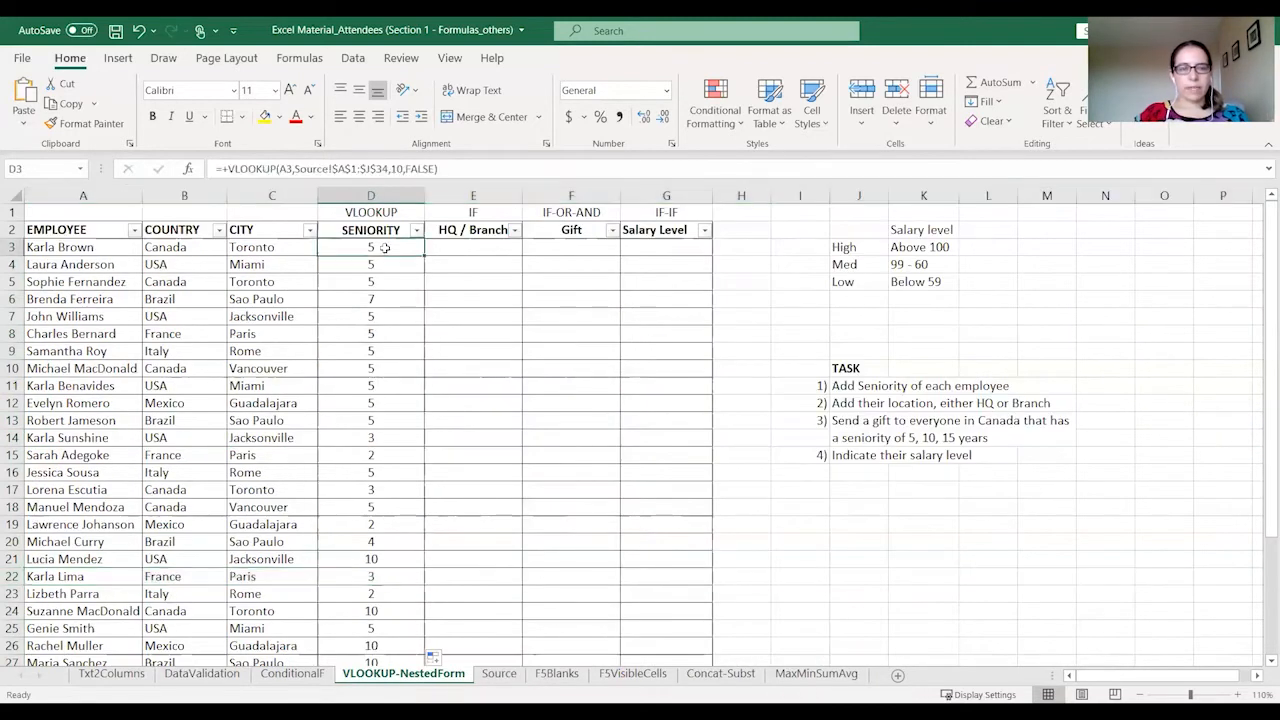
- For the second listed task, begin an IF formula in the first HQ / Branch cell, E3, testing whether city cell C3 equals "Toronto"
key("Right")
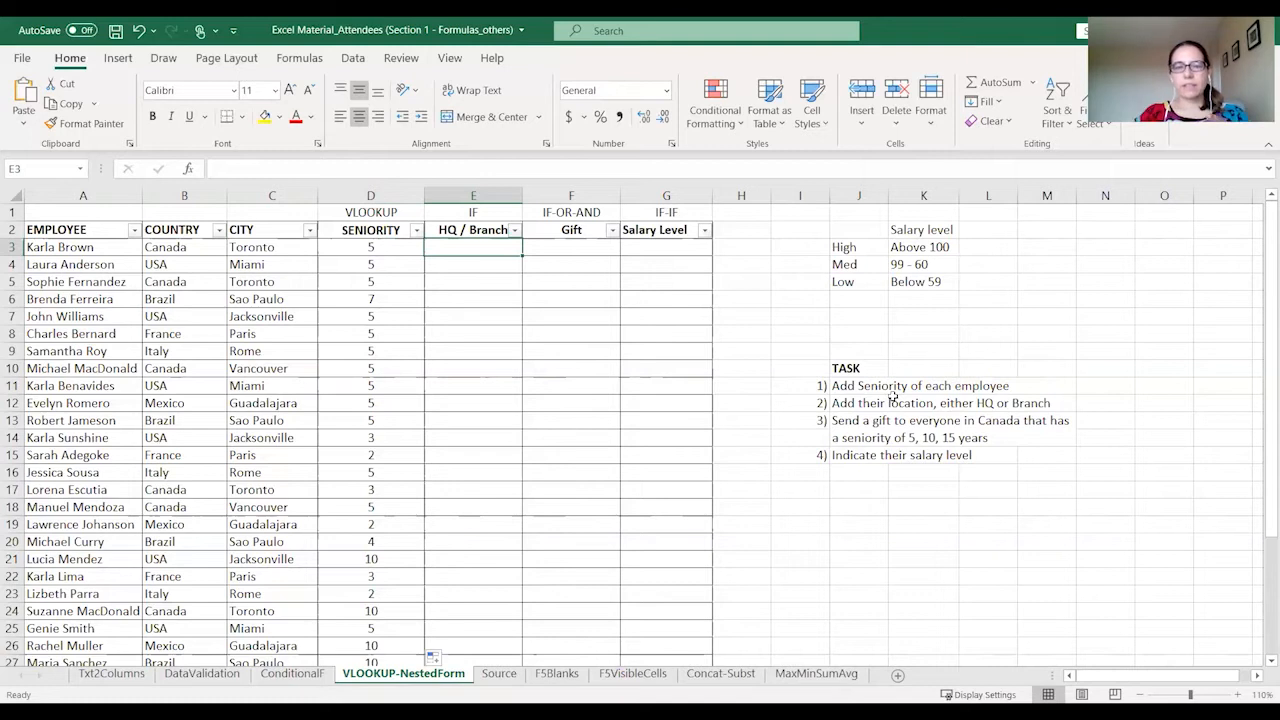
left_click_drag(380, 246, 374, 330)
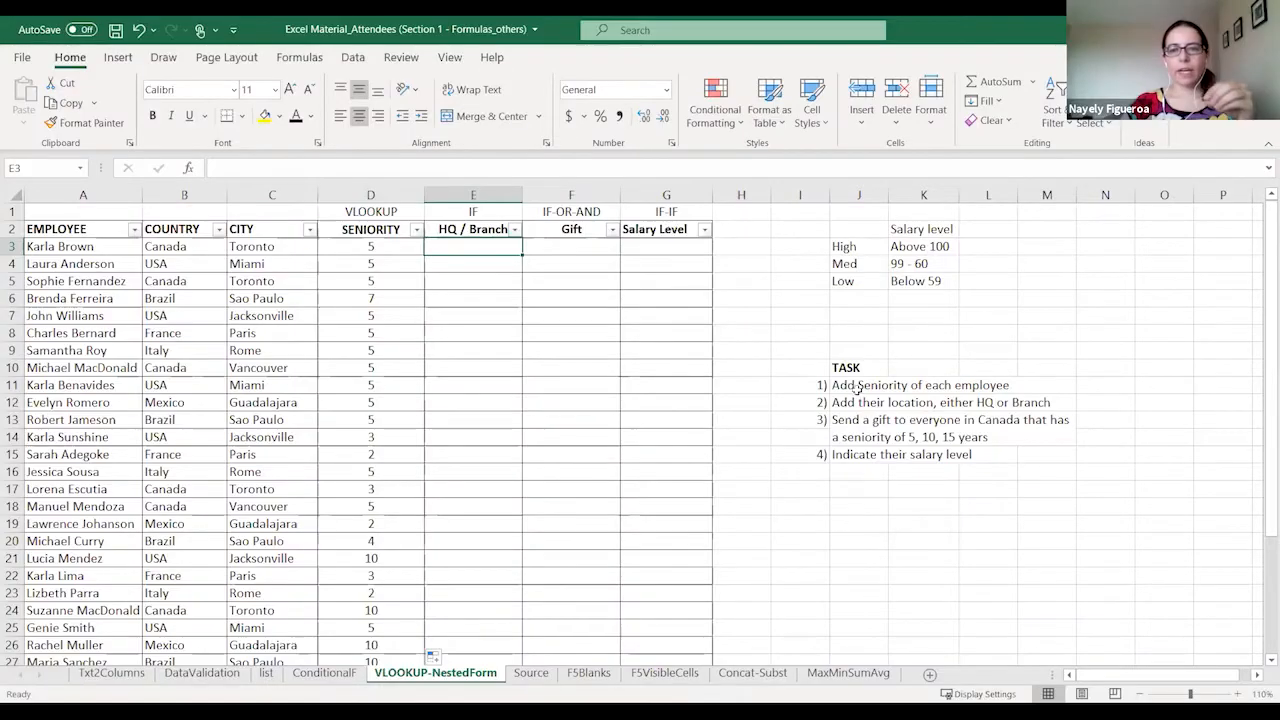
left_click(860, 385)
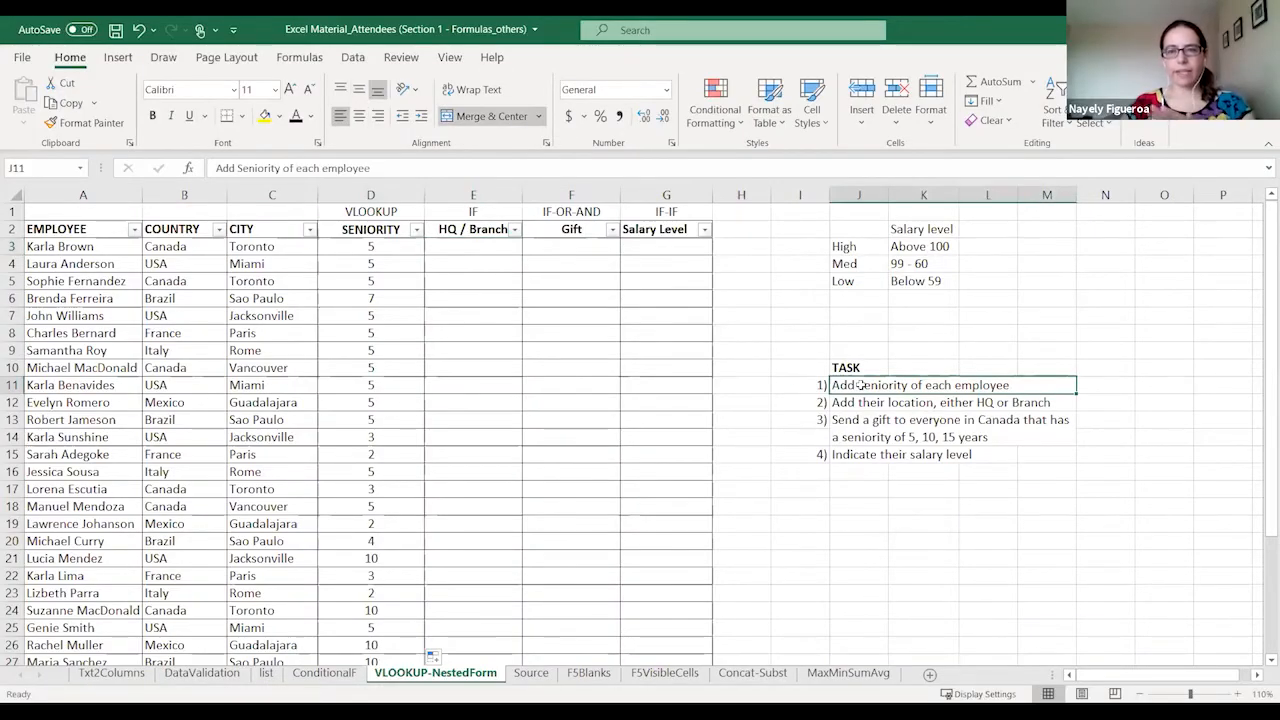
left_click(861, 404)
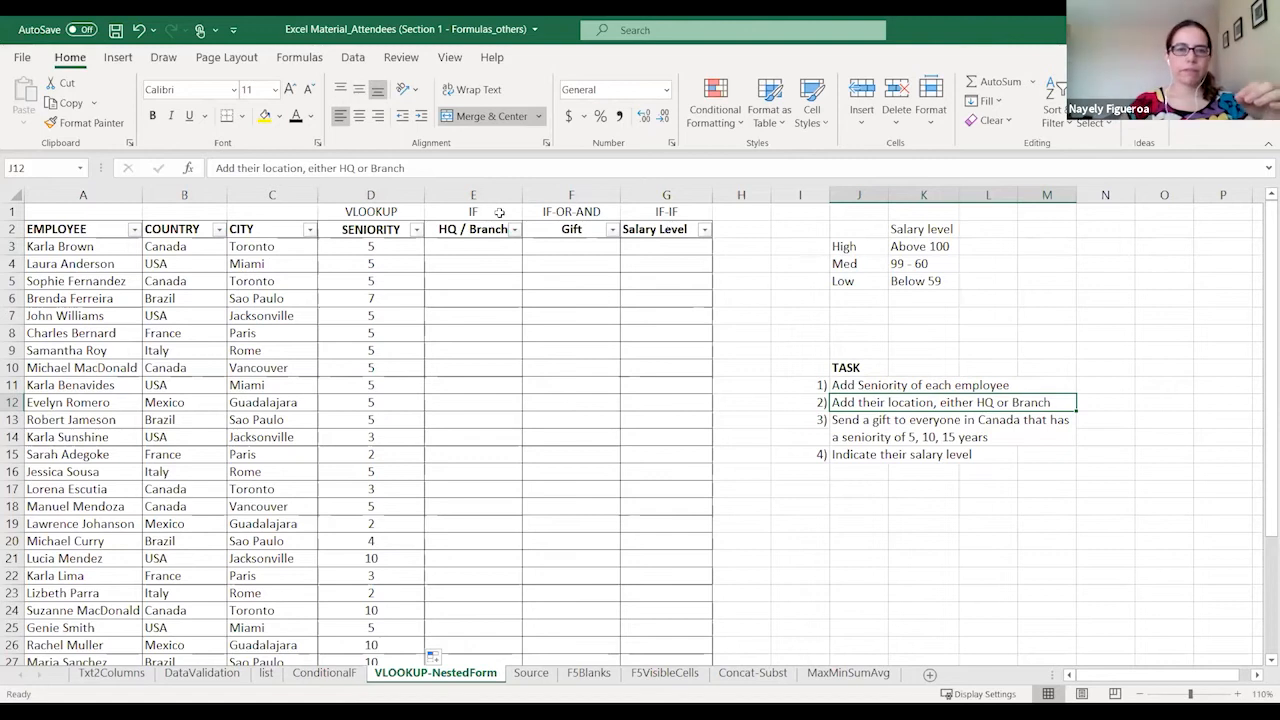
left_click(498, 212)
left_click(494, 247)
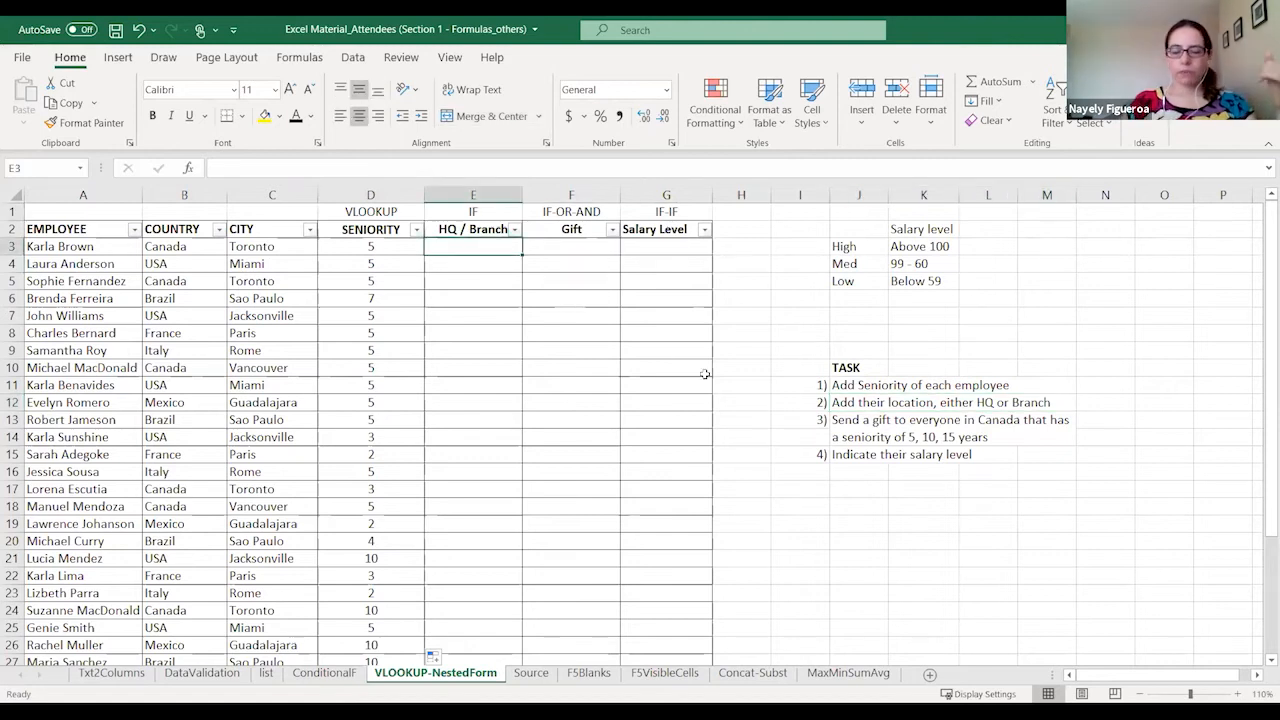
type("+")
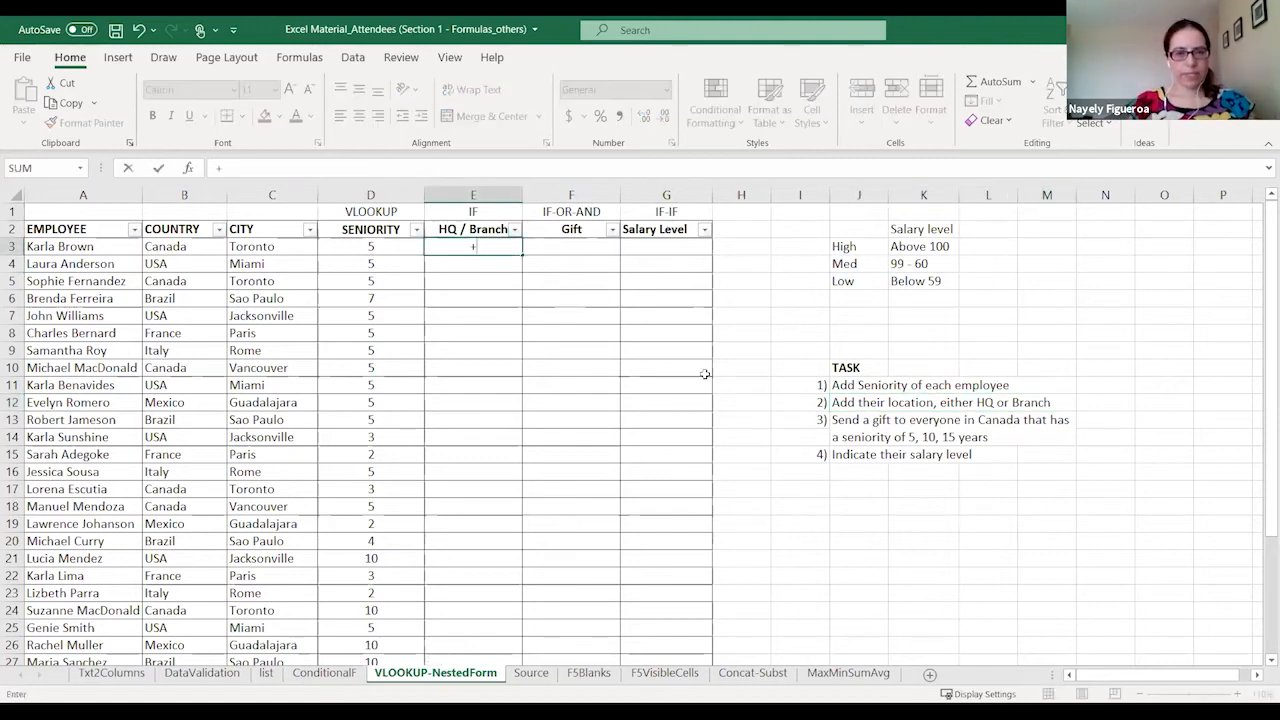
type("IF(")
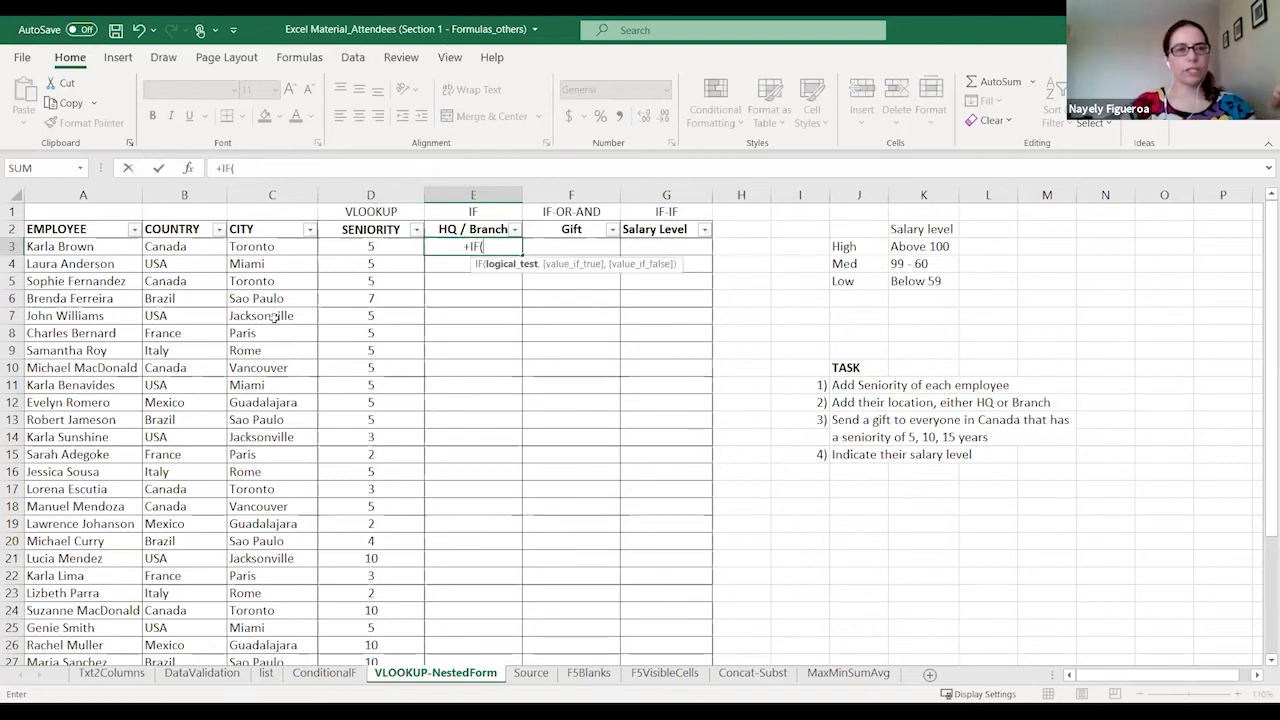
left_click(286, 246)
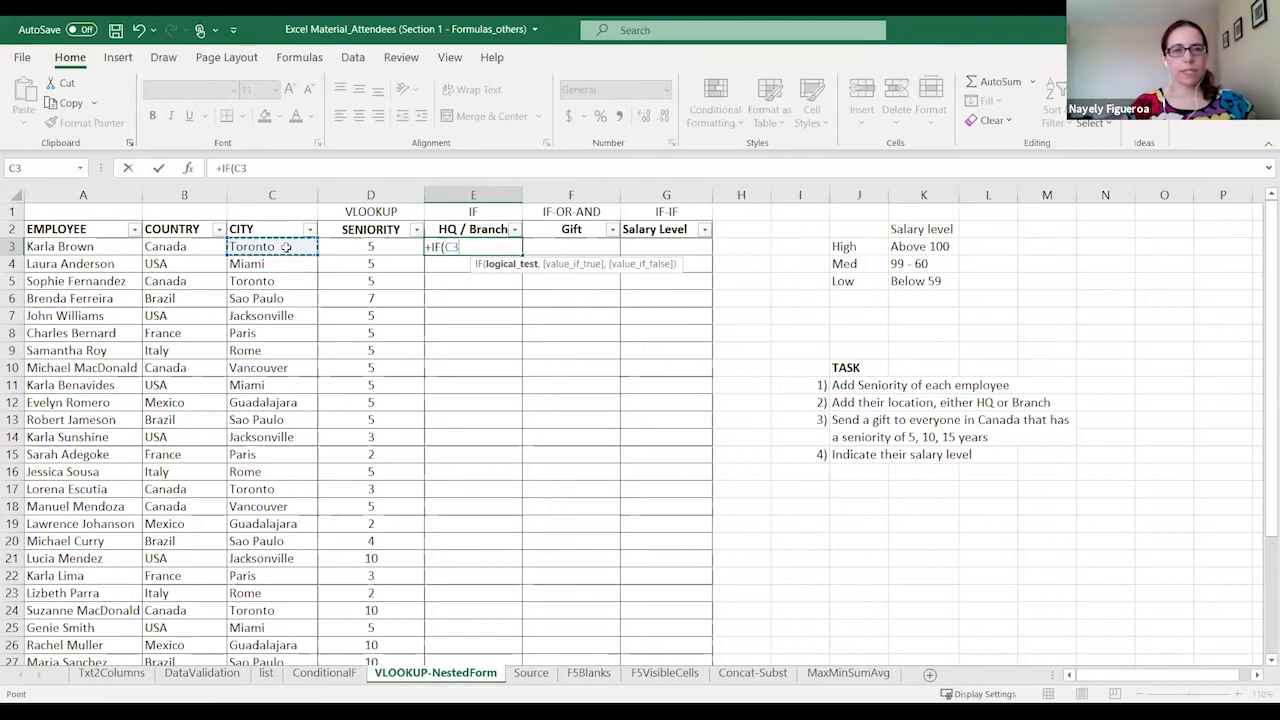
type("=\"Tor")
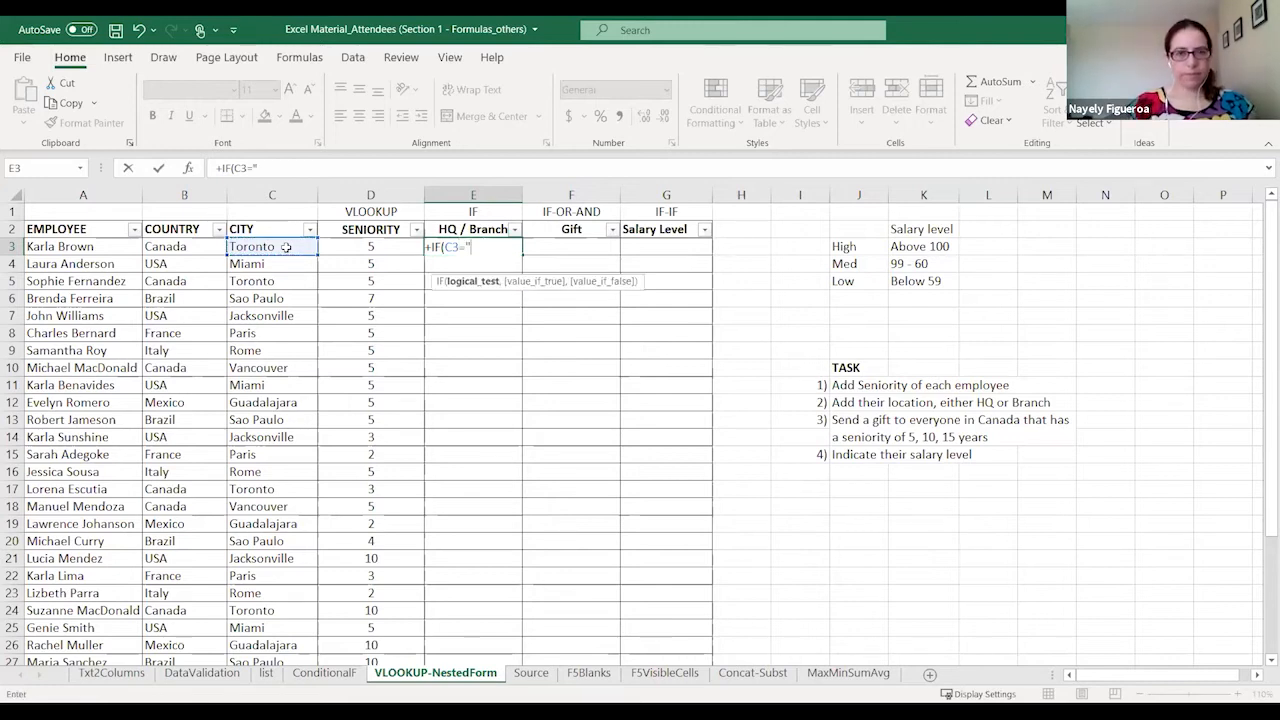
type("onto")
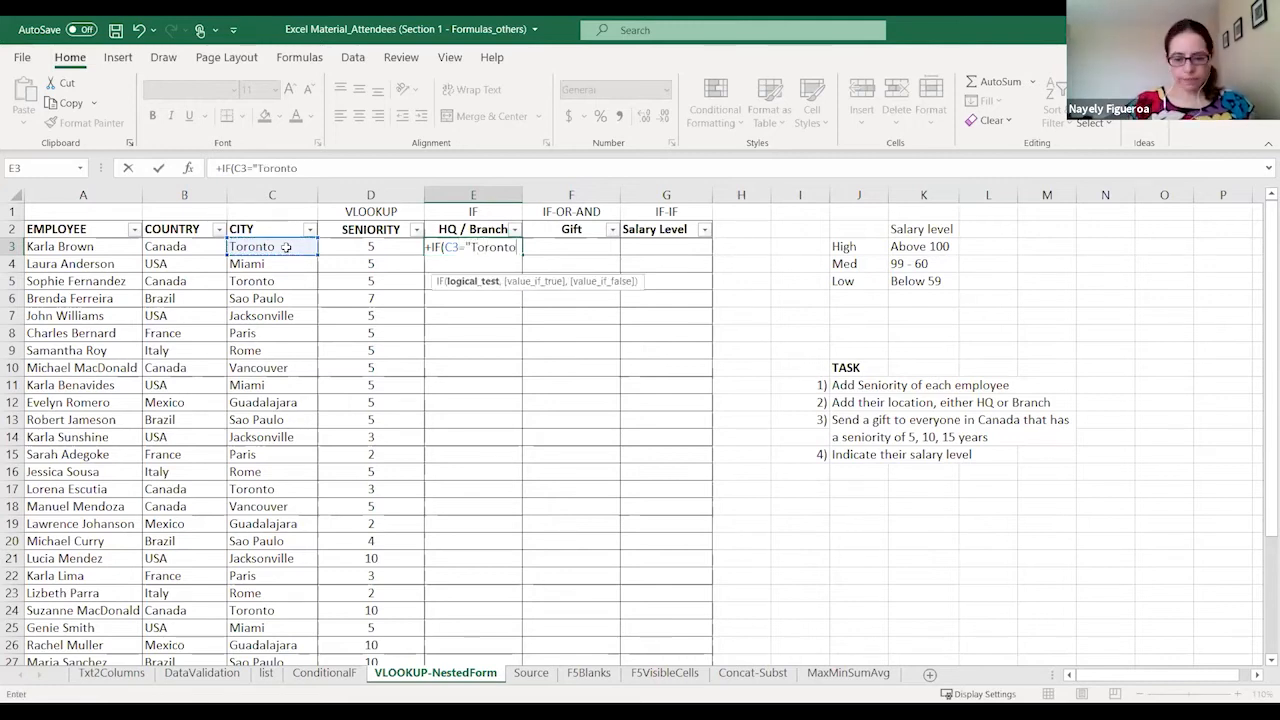
type("\",")
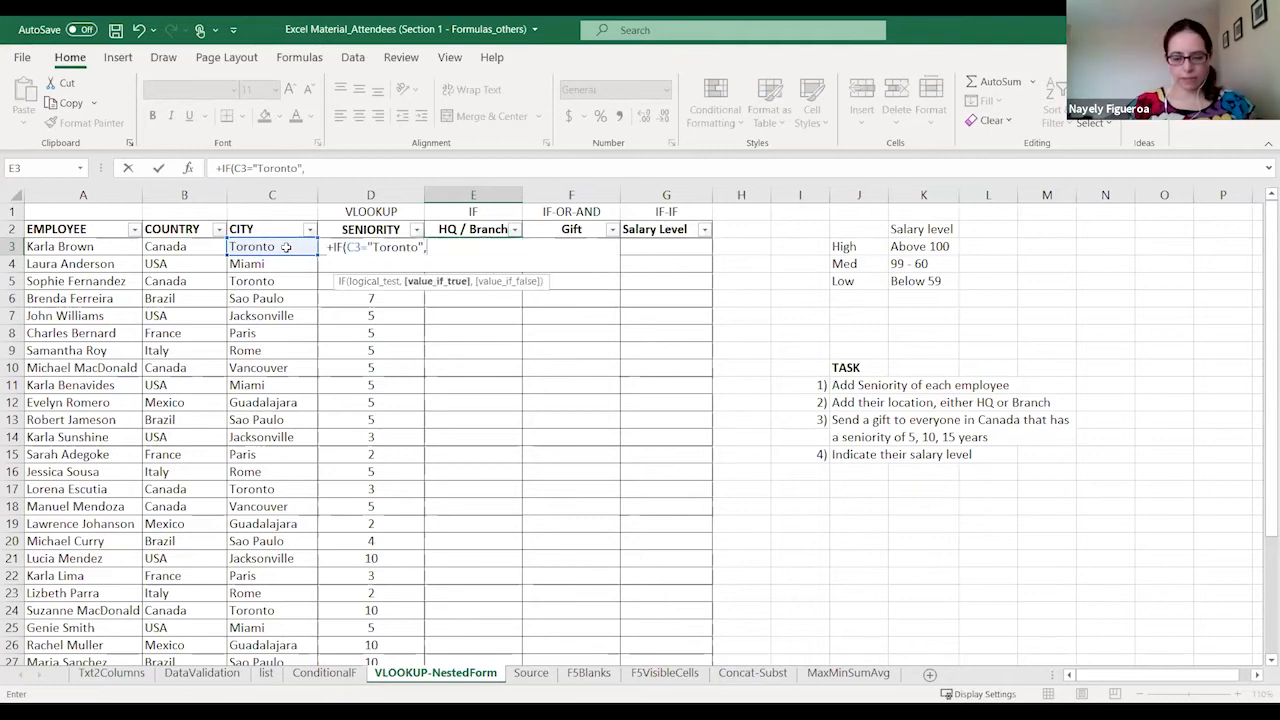
- Complete the E3 IF formula with "HQ" as the value if true and "Branch" as the value if false
type("\"HQ\"")
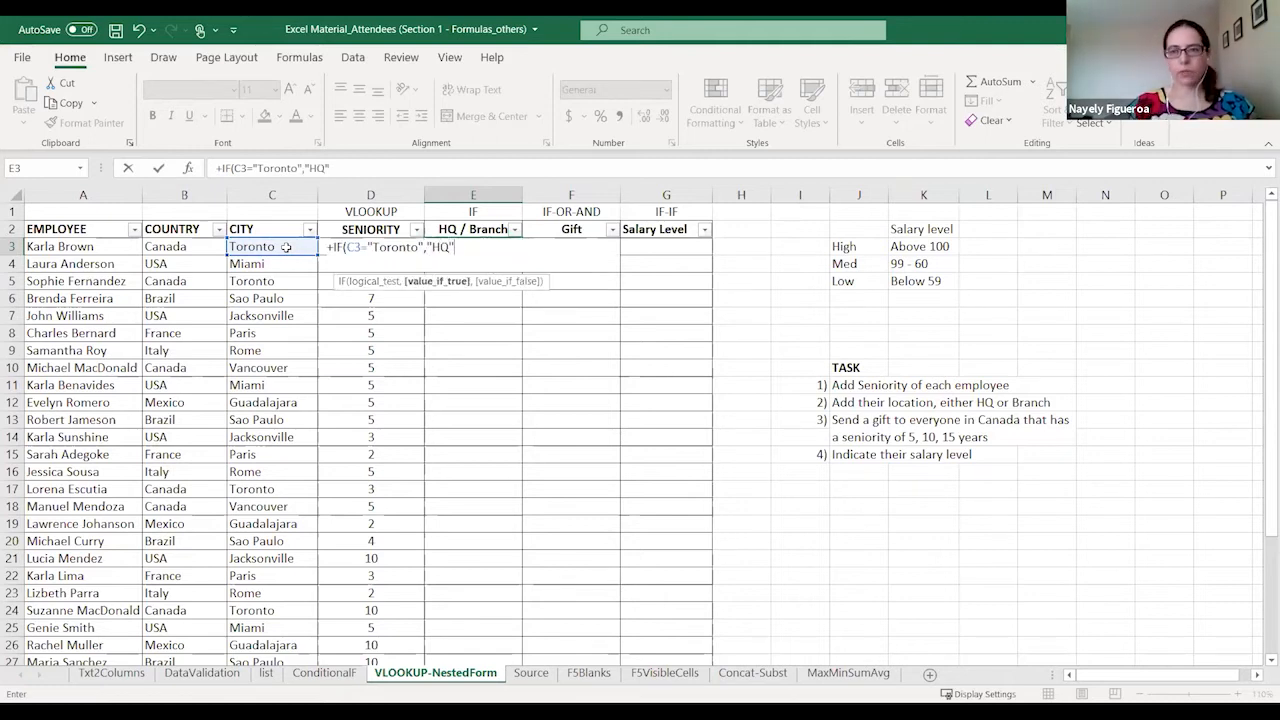
type(",\"")
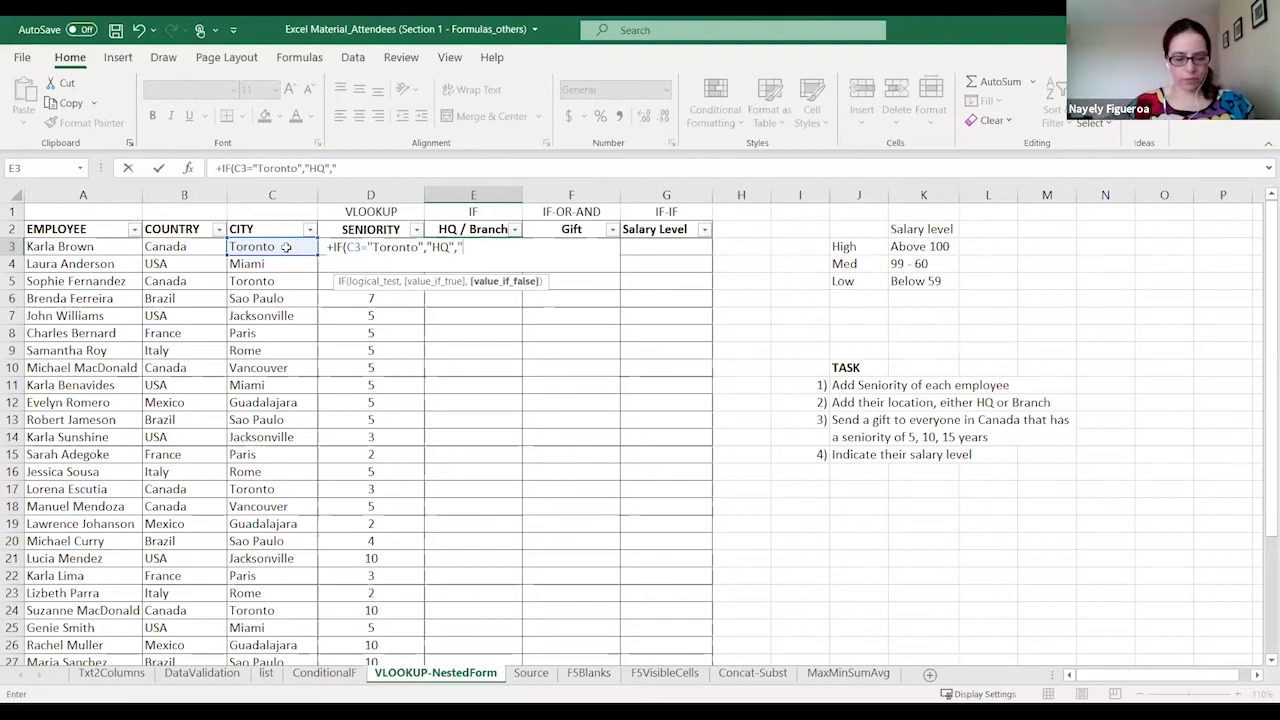
type("Branch")
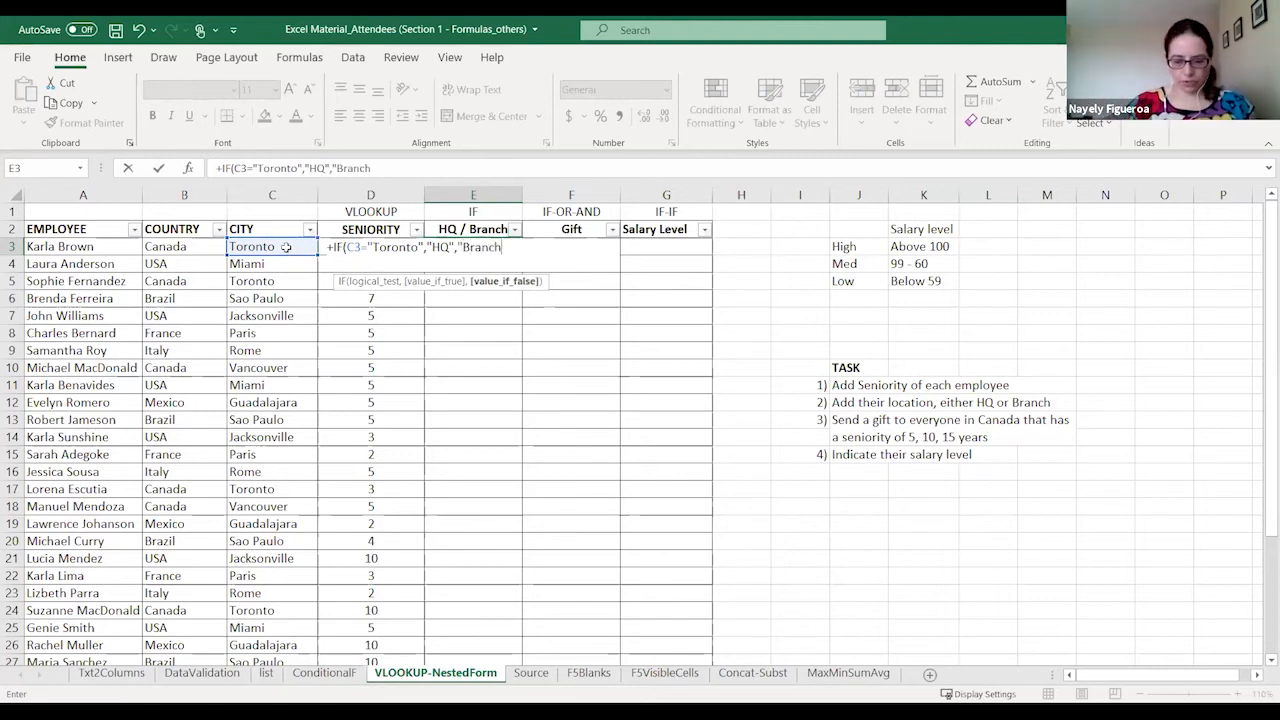
type("\")")
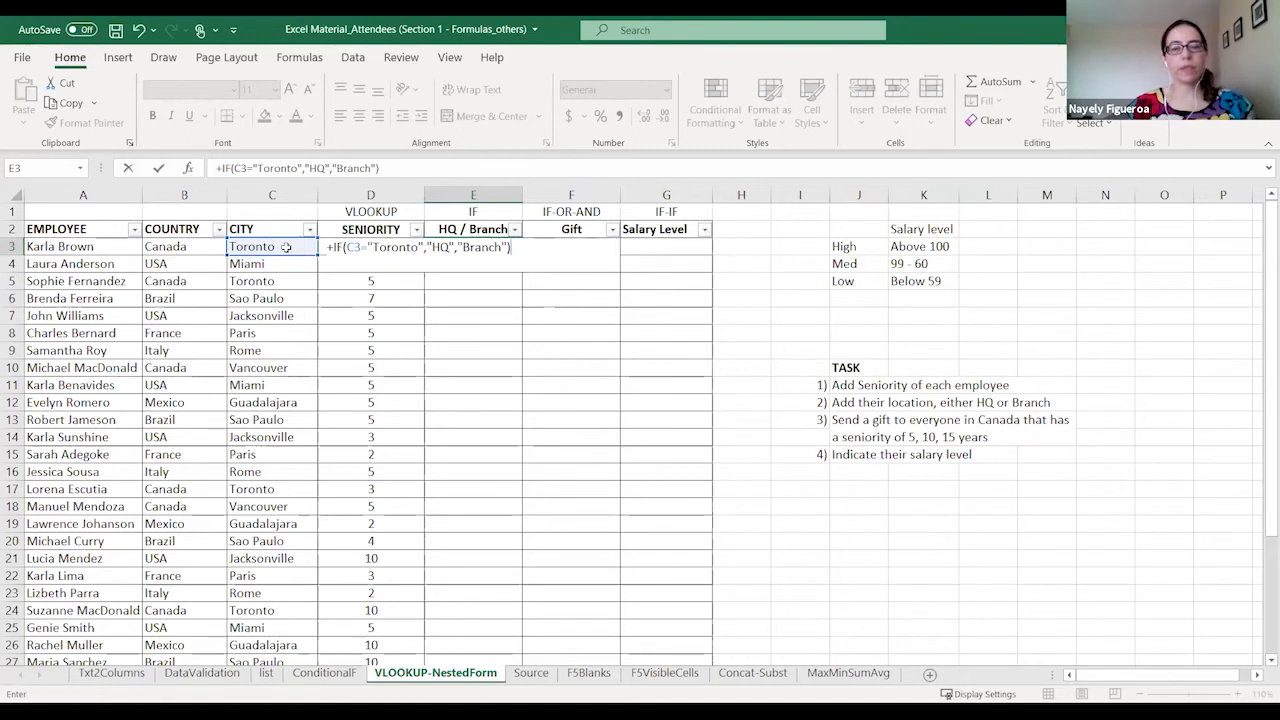
key("ctrl+Return")
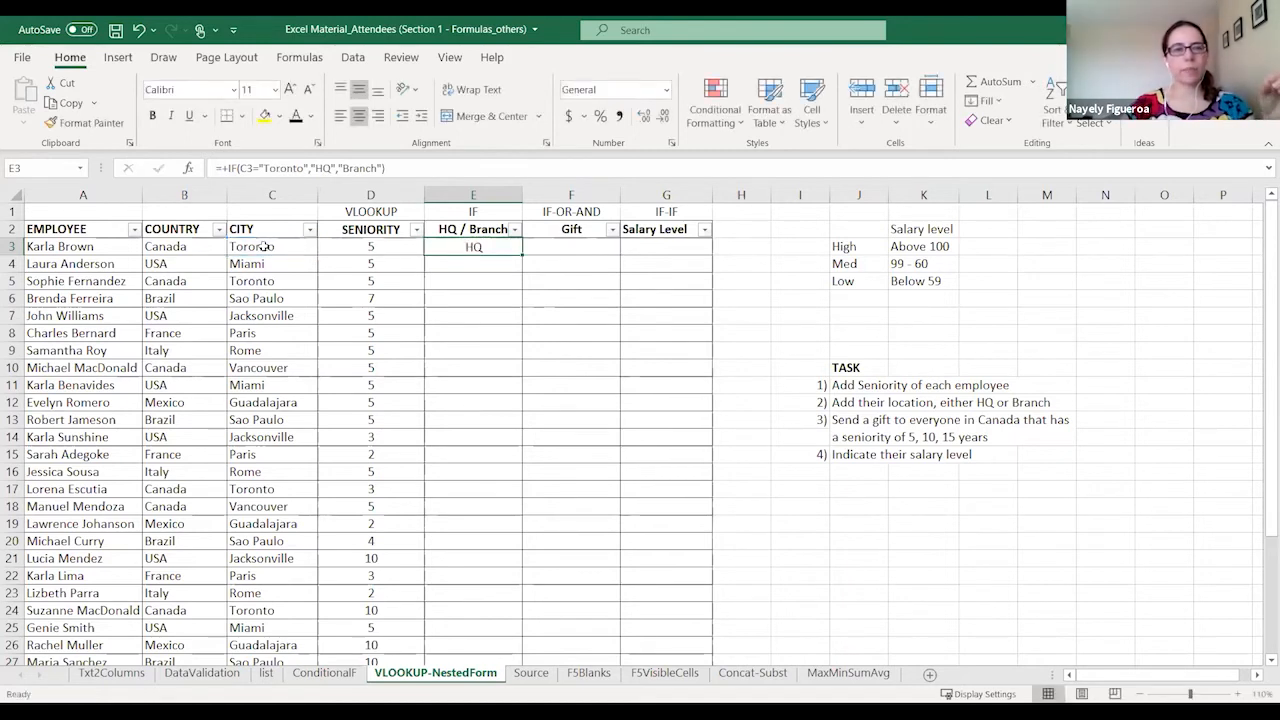
- Fill the E3 IF formula down the whole HQ / Branch column and check several results against the CITY column
left_click(262, 247)
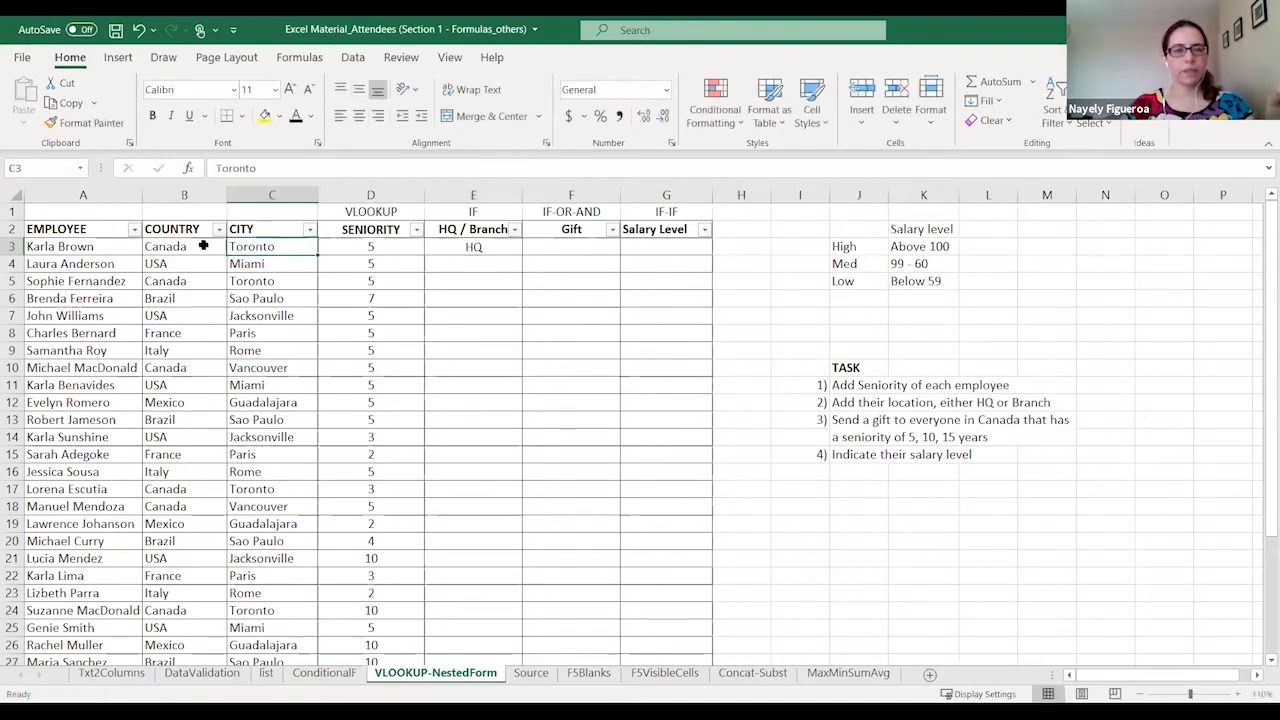
left_click(480, 247)
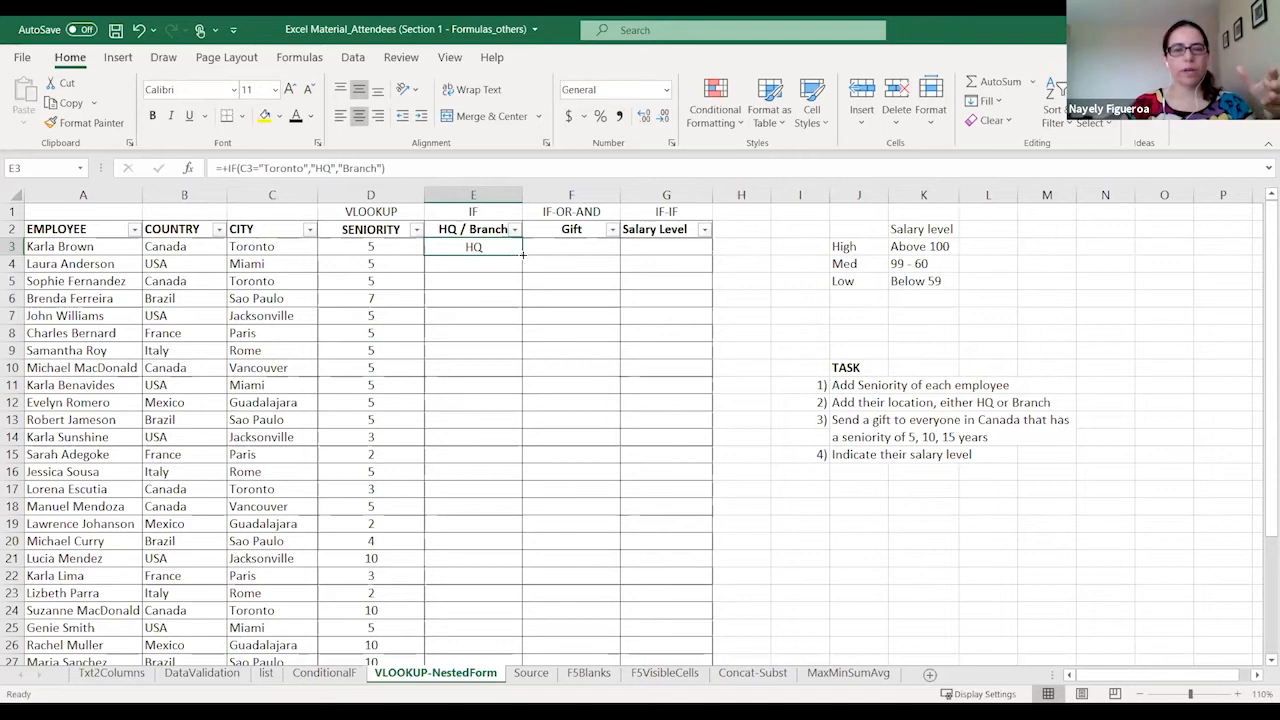
double_click(522, 254)
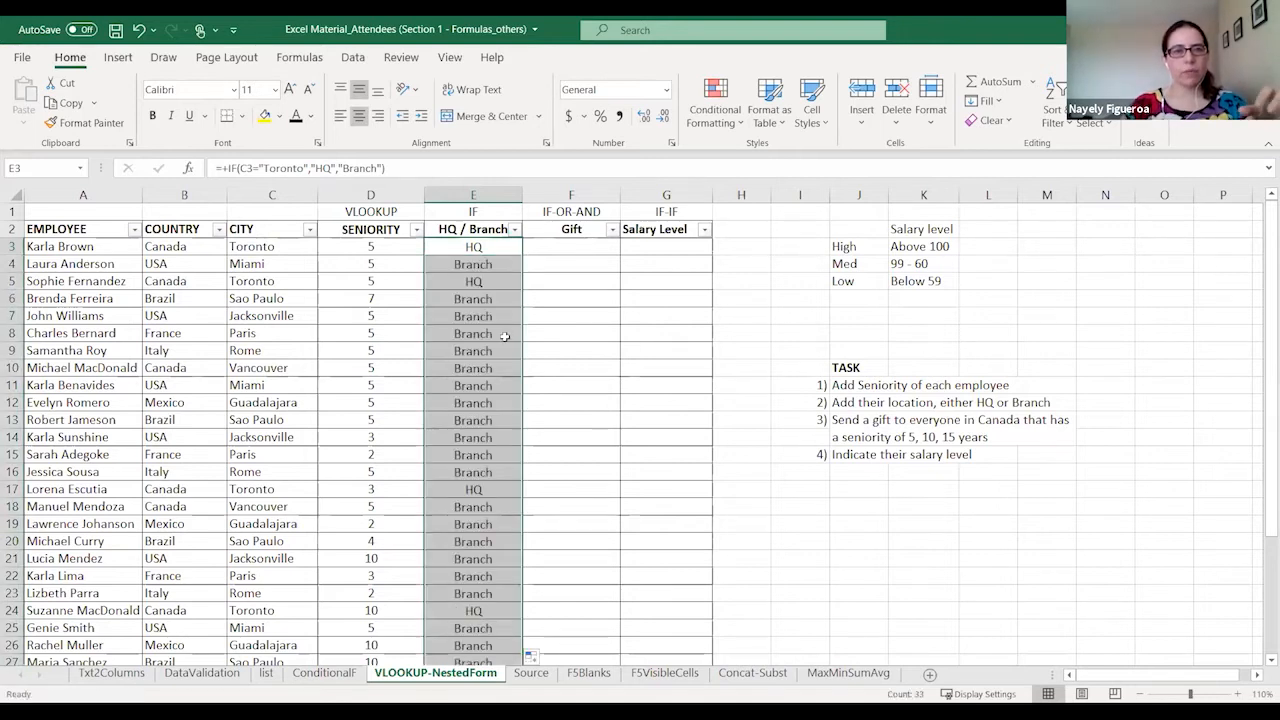
left_click(291, 300)
left_click(278, 353)
left_click(285, 437)
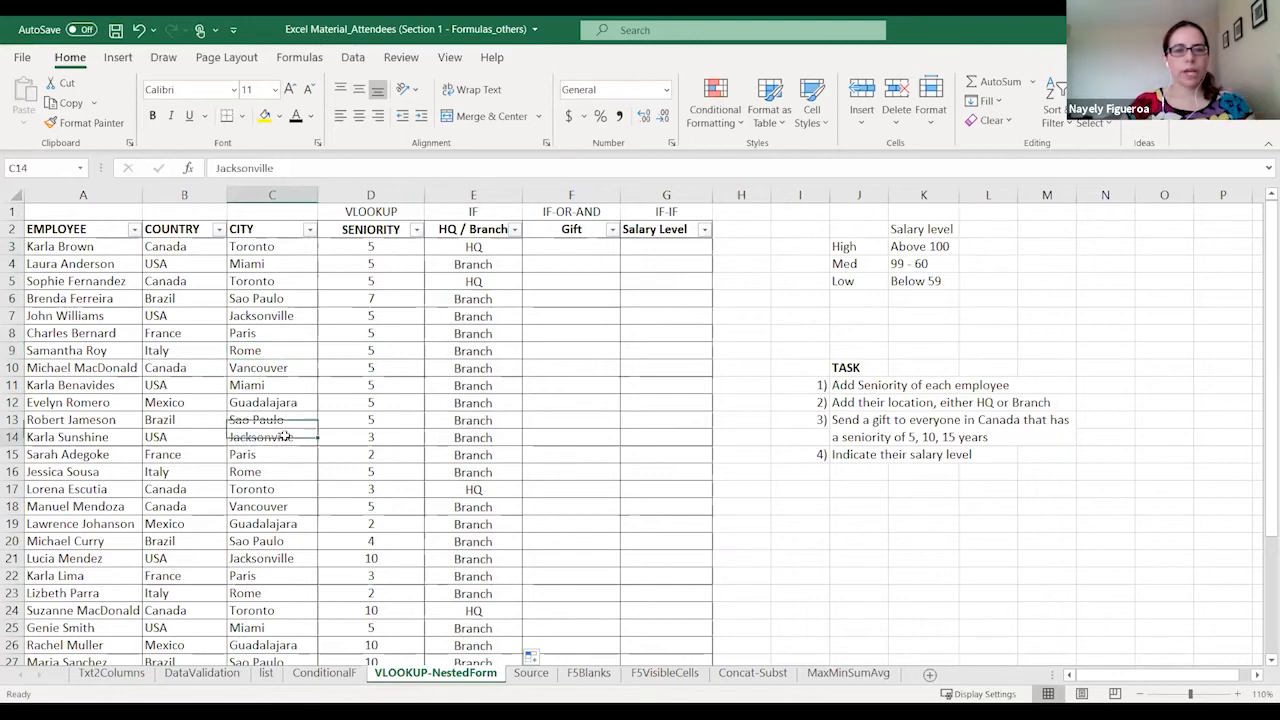
- Check the filled HQ / Branch results, comparing the Branch run in rows 7 to 16 and the row 17 result with the CITY column
left_click_drag(466, 316, 470, 464)
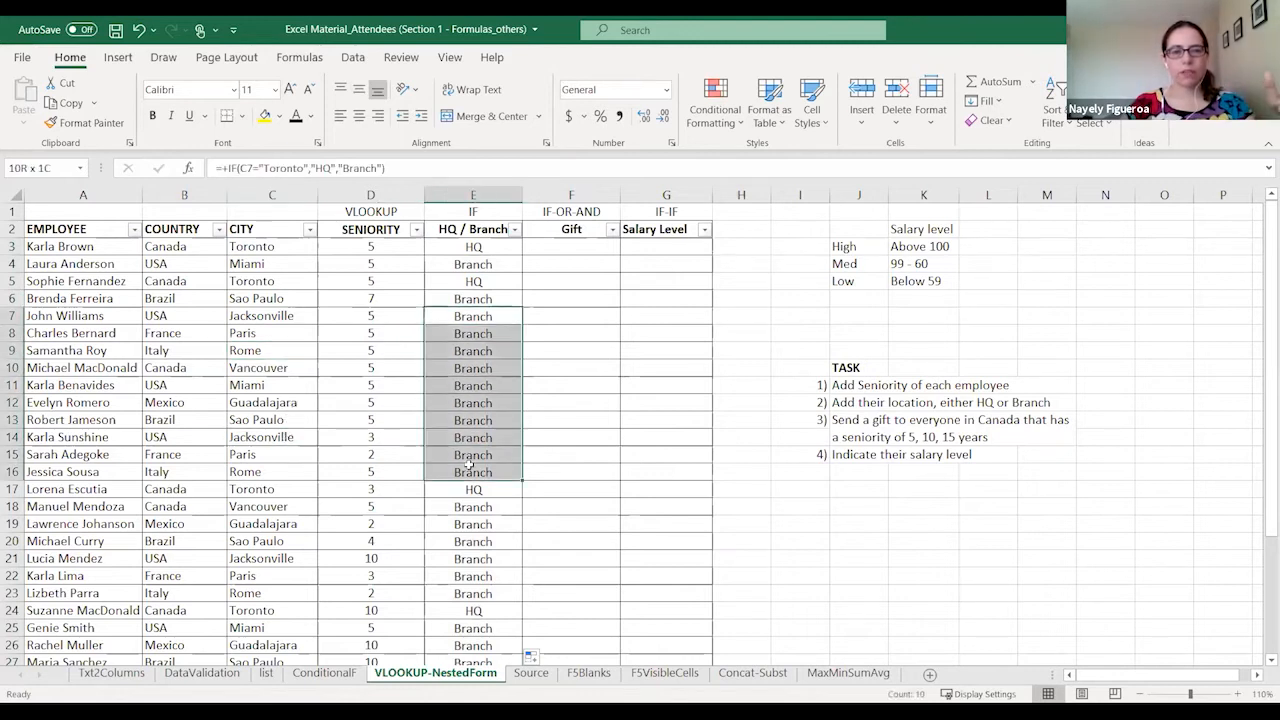
left_click(472, 490)
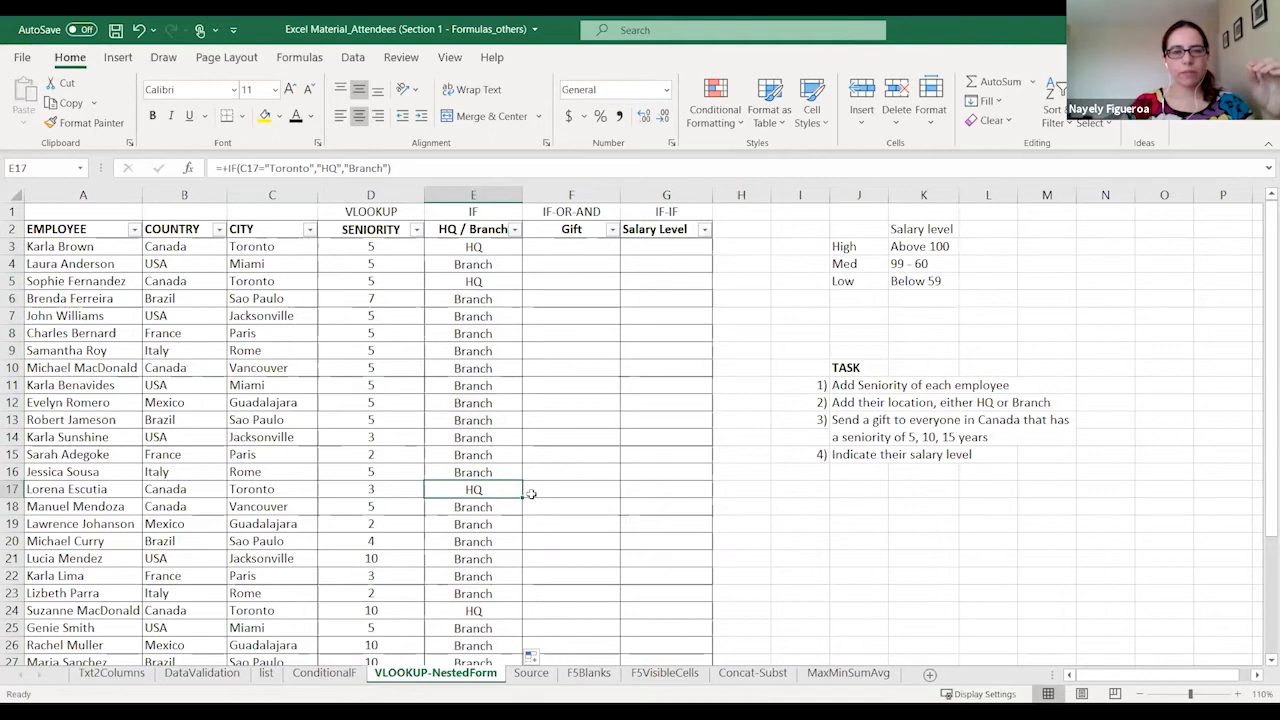
scroll(531, 494, "down", 1)
left_click(272, 437)
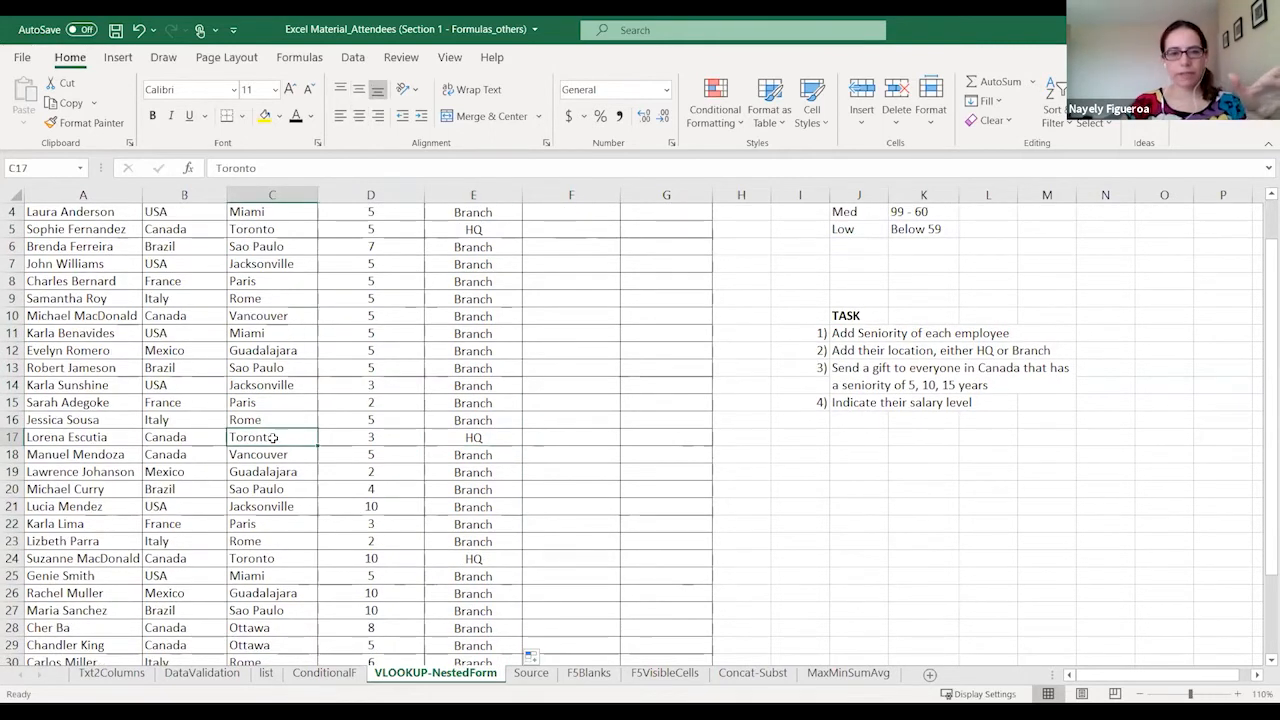
left_click(474, 438)
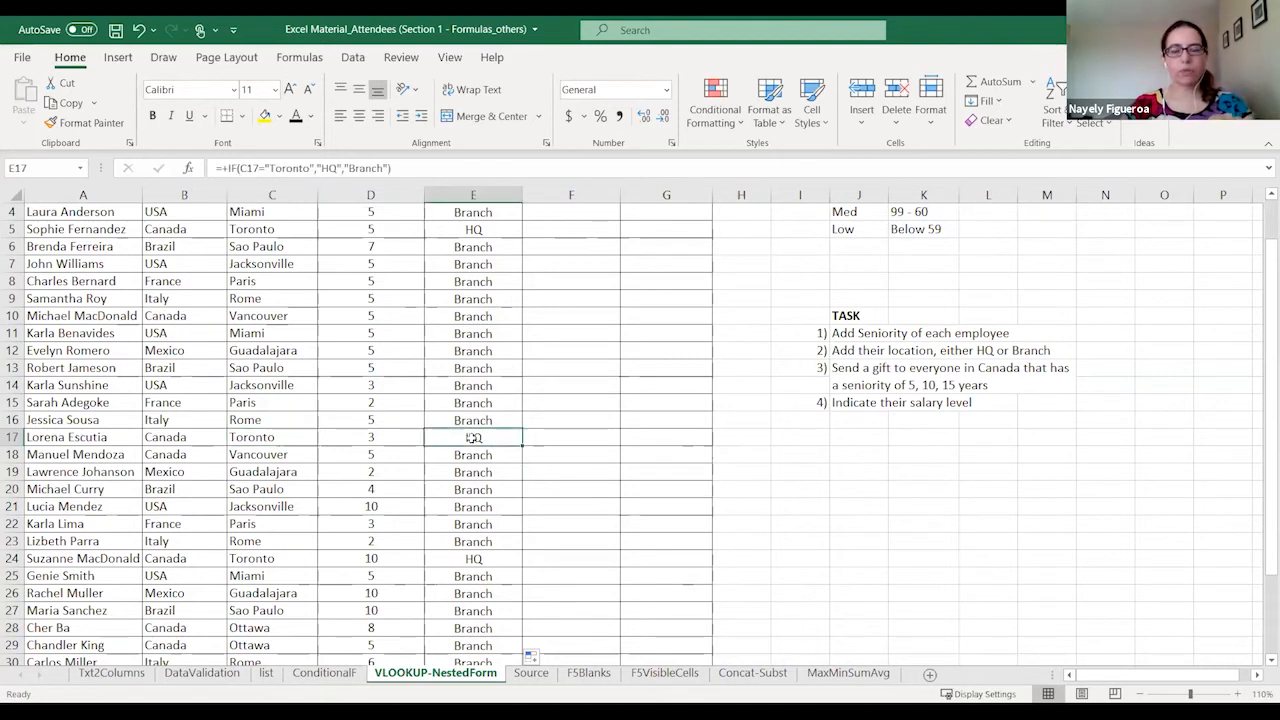
scroll(474, 438, "up", 3)
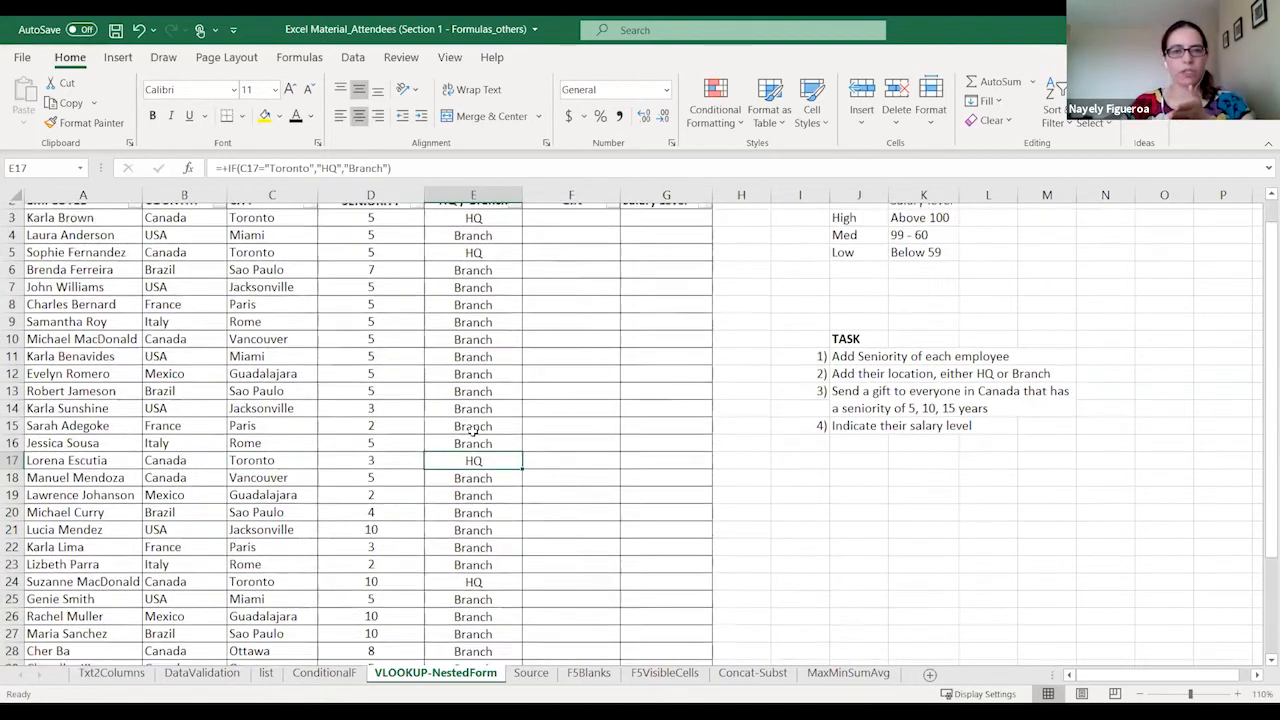
left_click(455, 247)
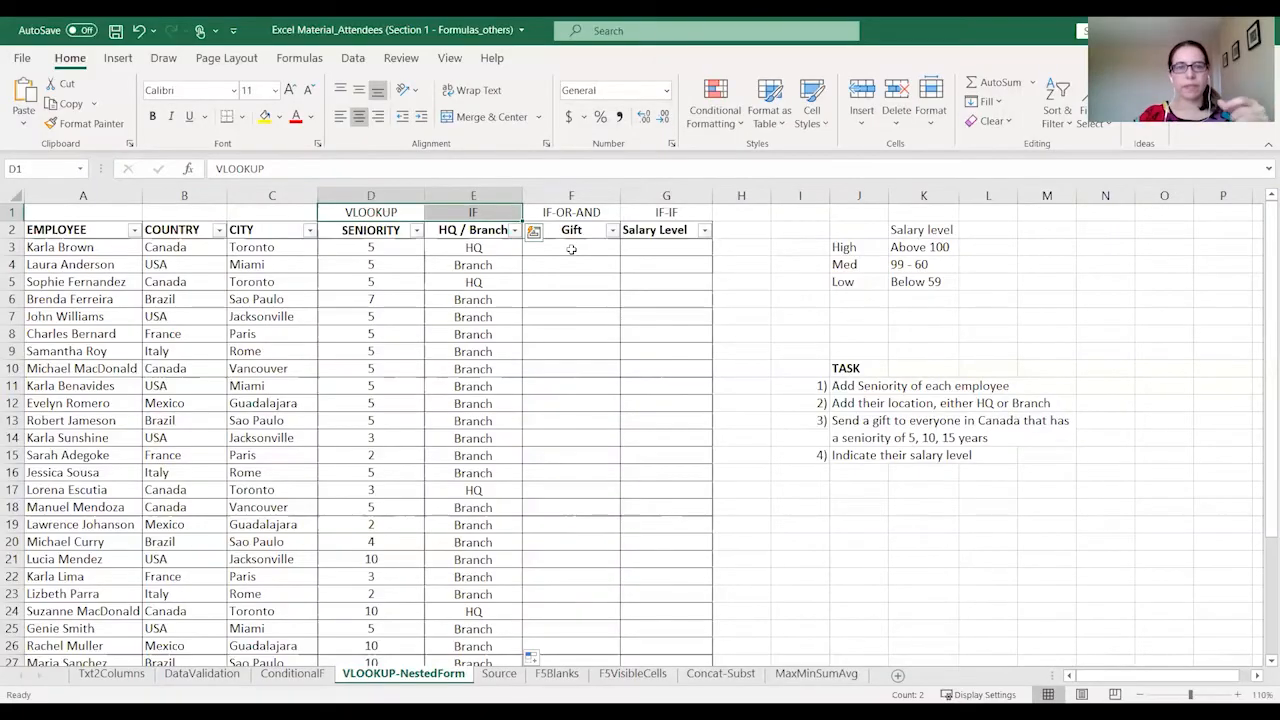
- For the third listed task, note the OR conditions in row 17 below the task list: OR, 5, 10 and 15 in J17:M17
left_click(571, 249)
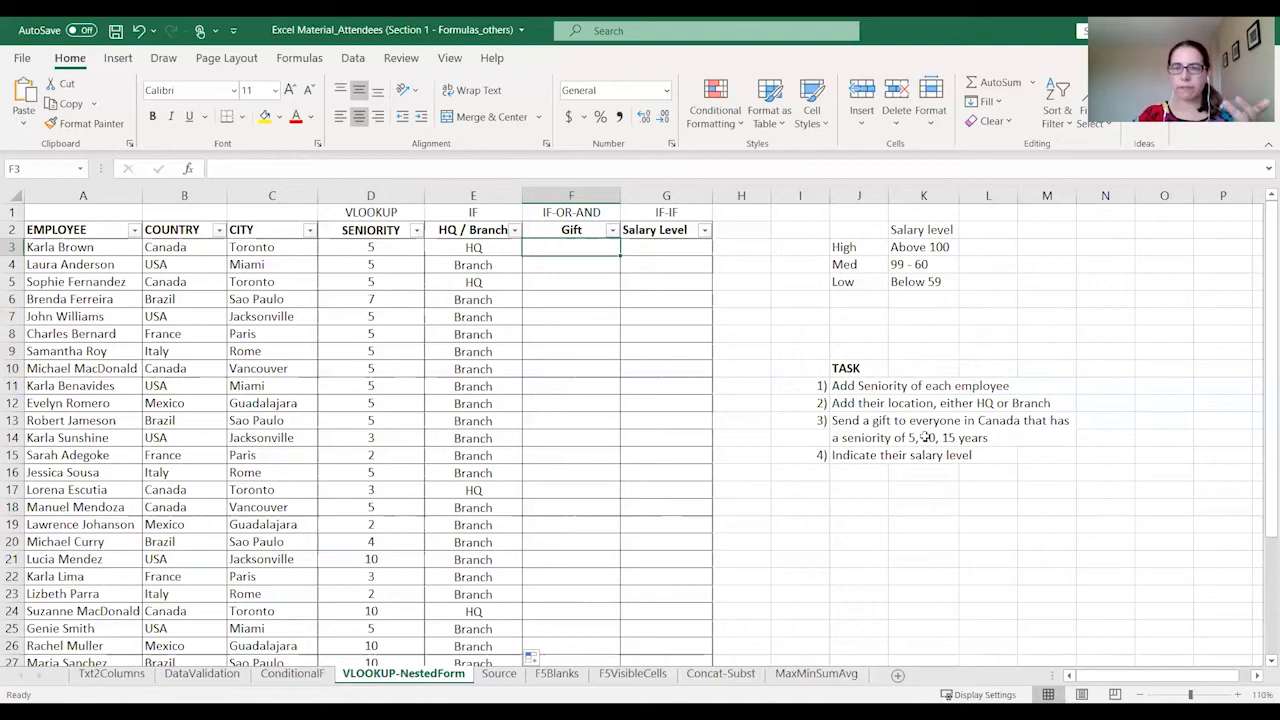
left_click(851, 428)
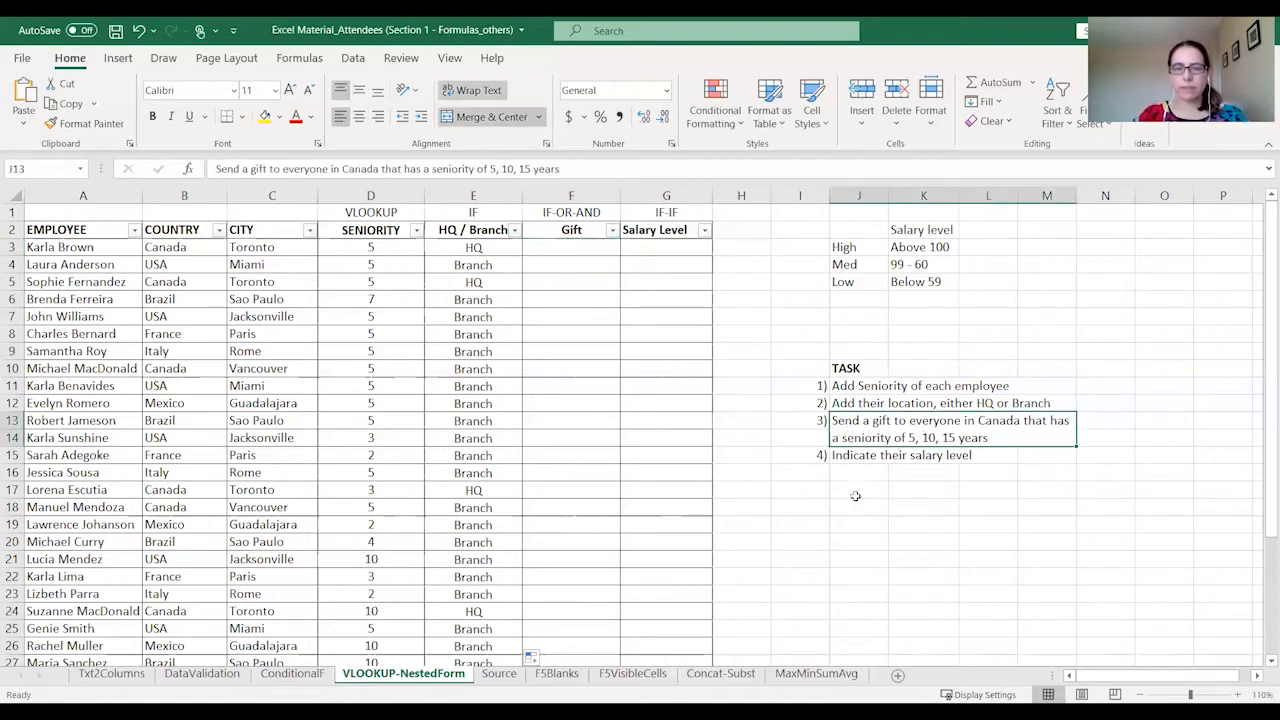
left_click(856, 492)
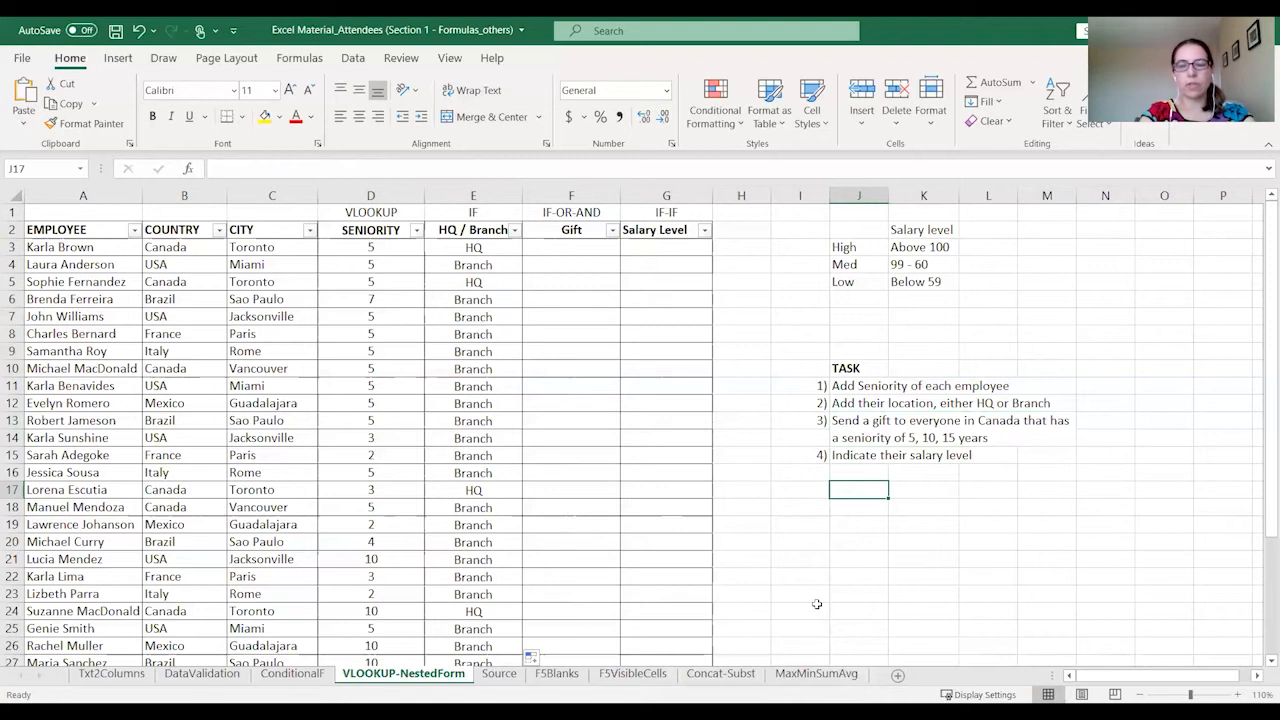
type("OR")
key("Tab")
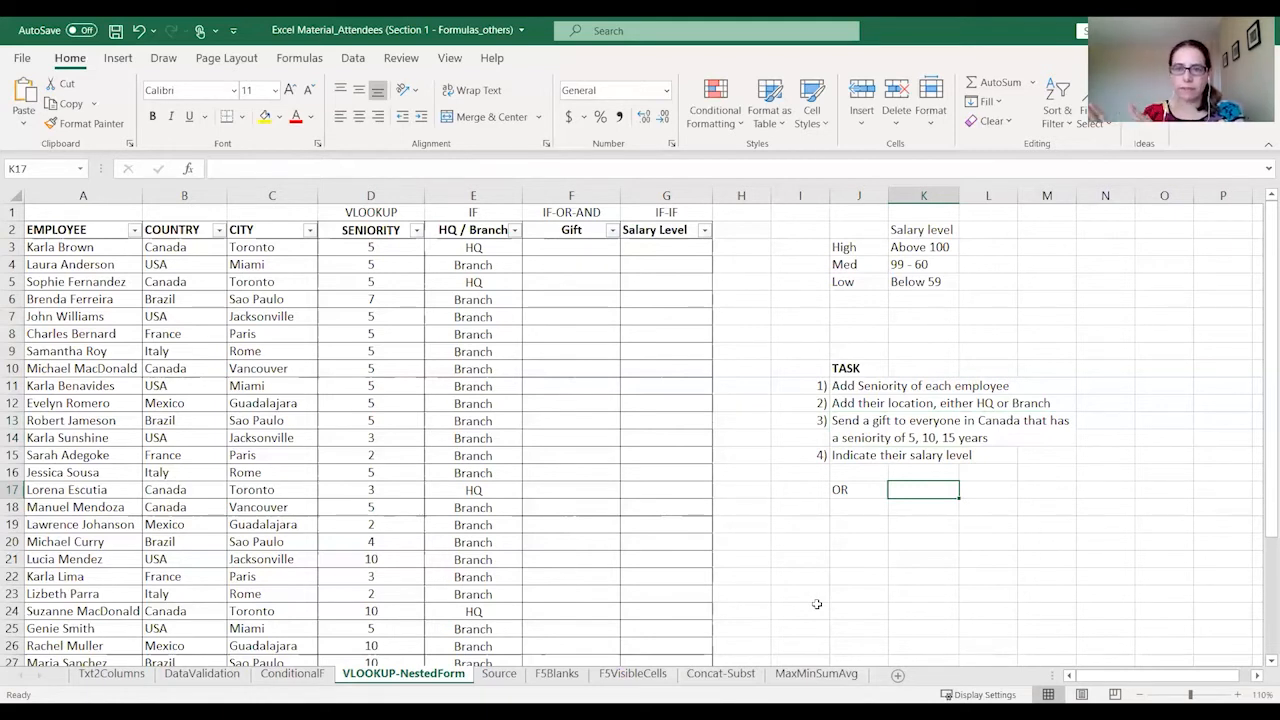
type("5")
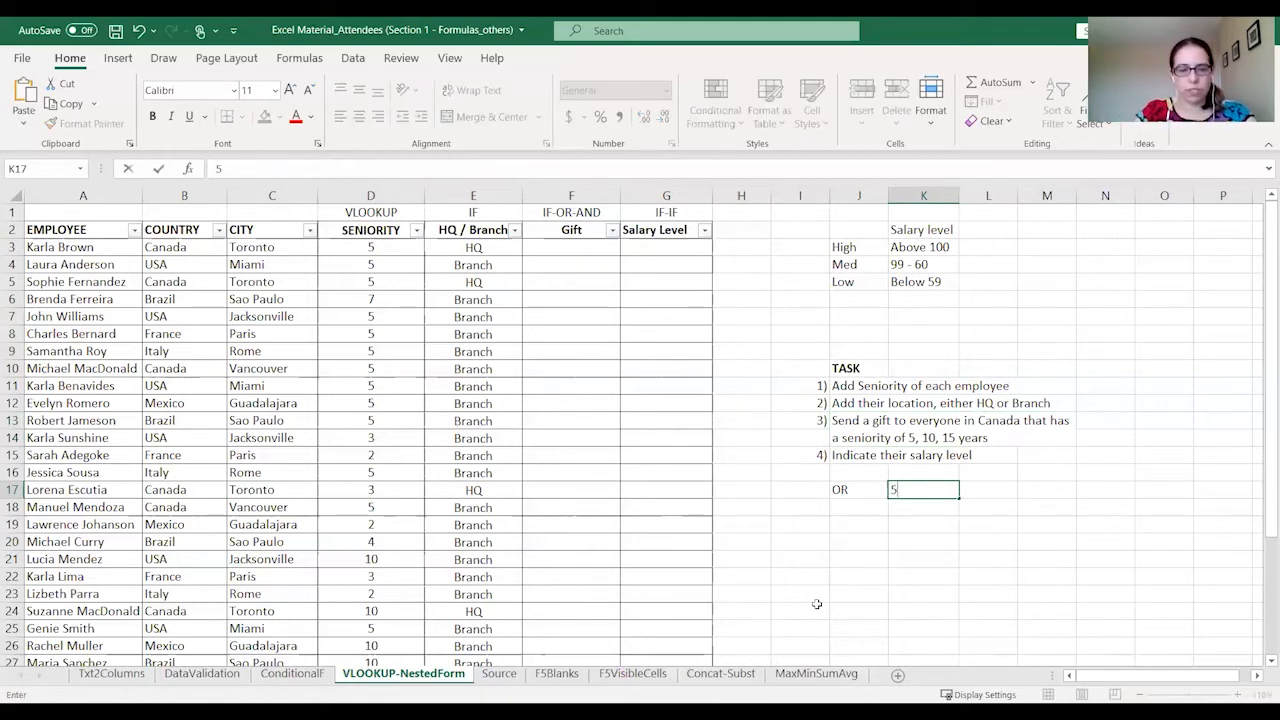
key("Tab")
type("10")
key("Tab")
type("15")
key("Return")
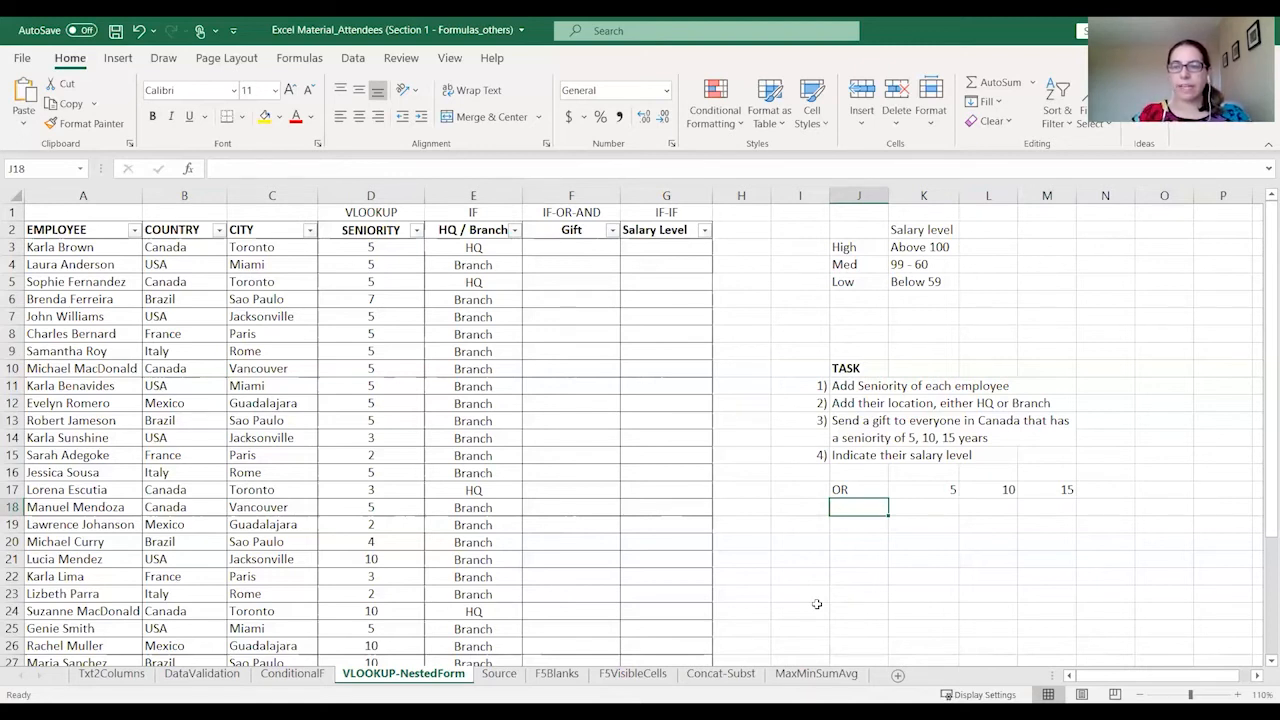
- Add the AND conditions under the OR row, entering AND, Canada and seniority in cells J18:L18
type("and")
key("BackSpace")
key("BackSpace")
key("BackSpace")
type("AND")
key("Tab")
type("Canada")
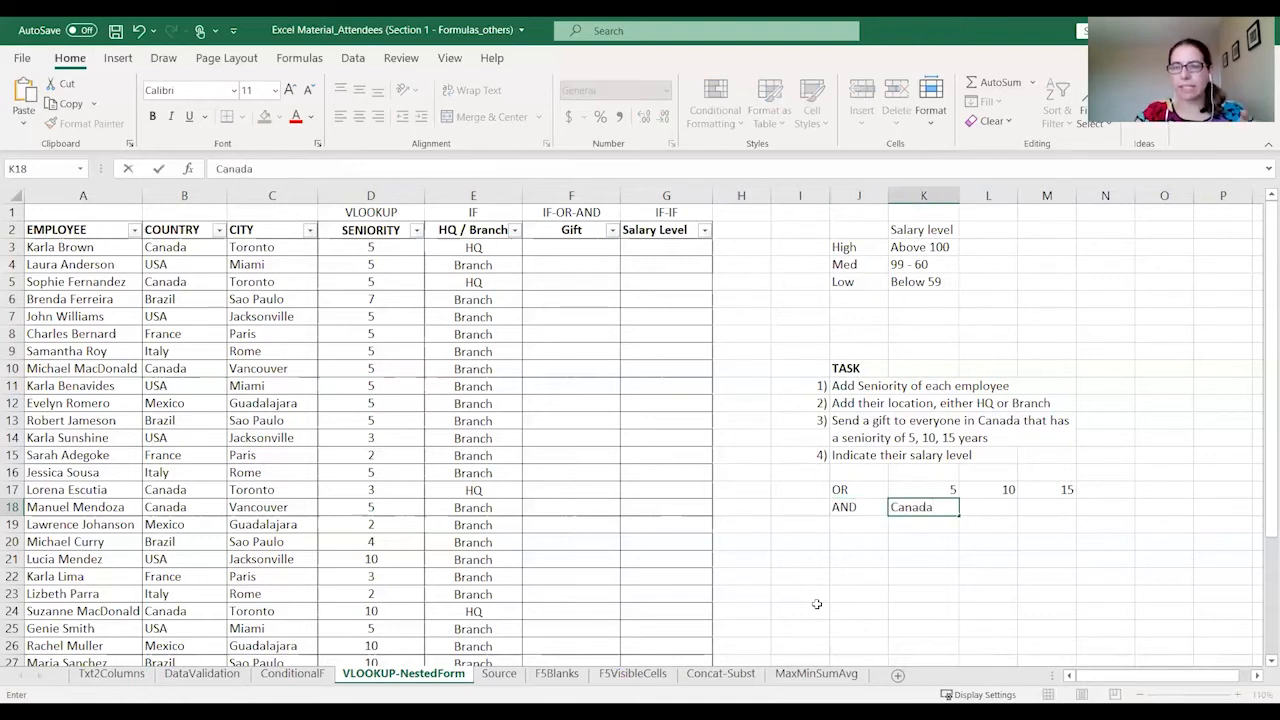
key("Tab")
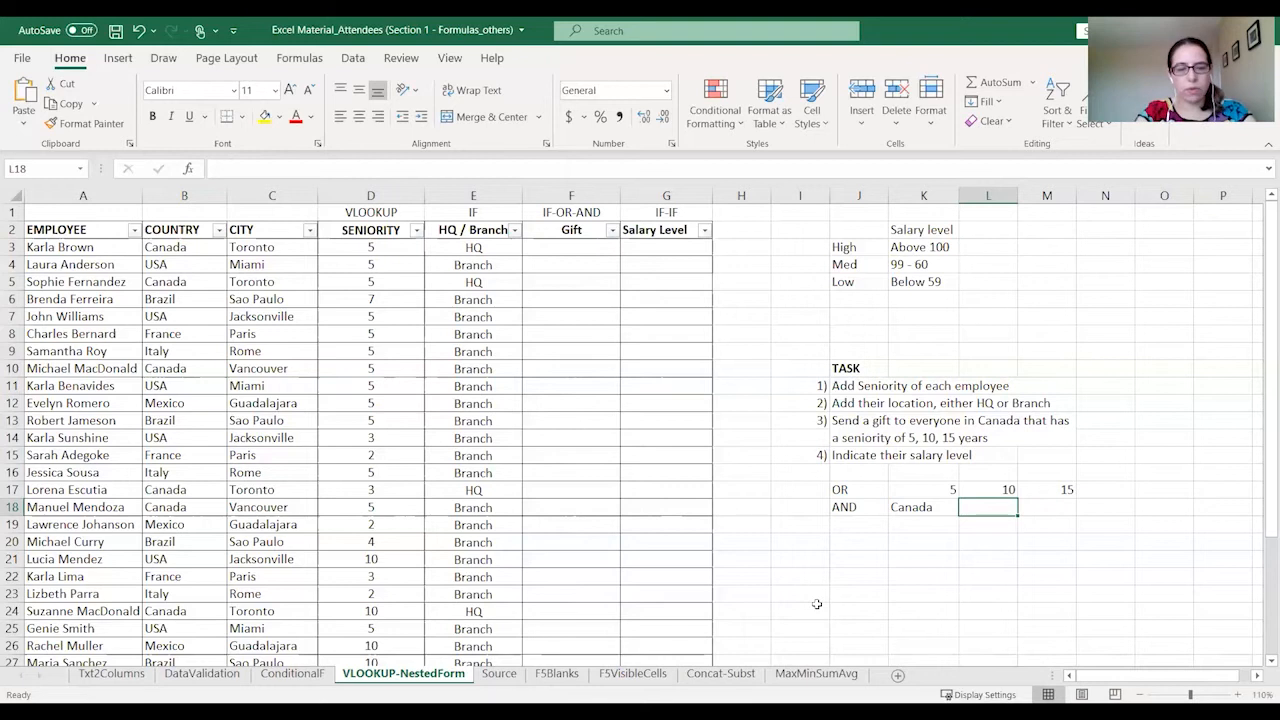
type("seniority")
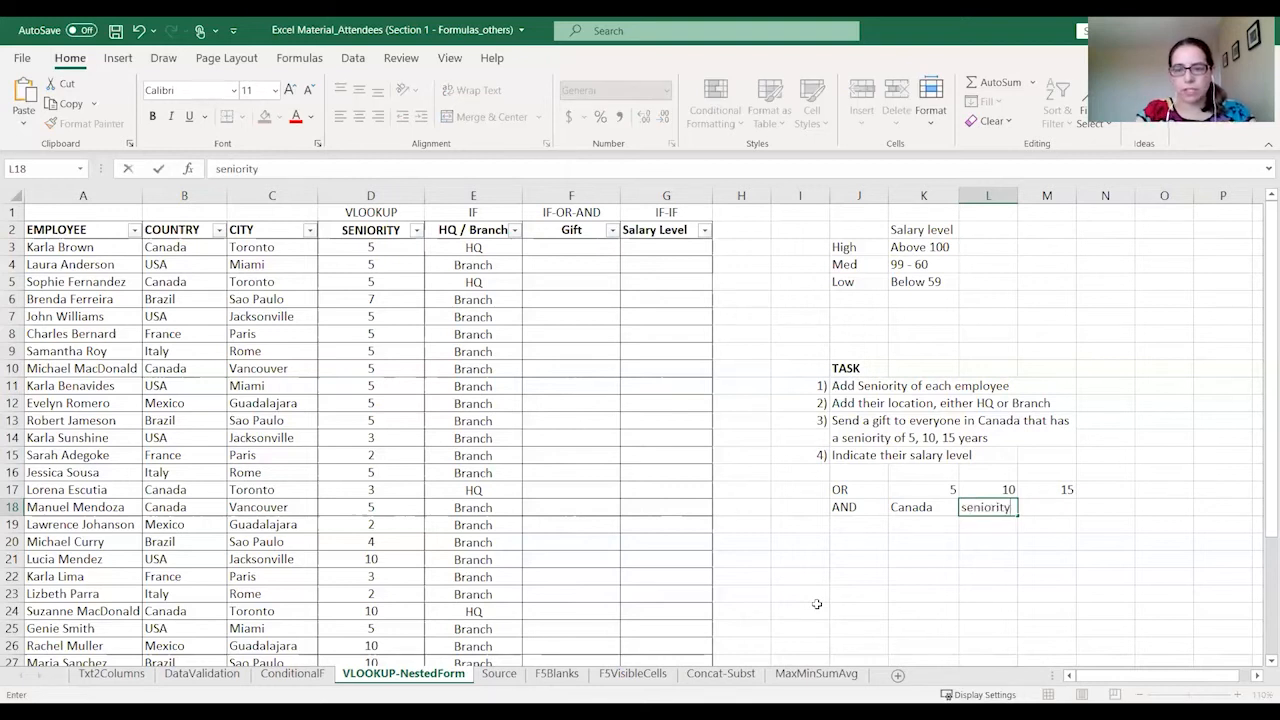
key("Return")
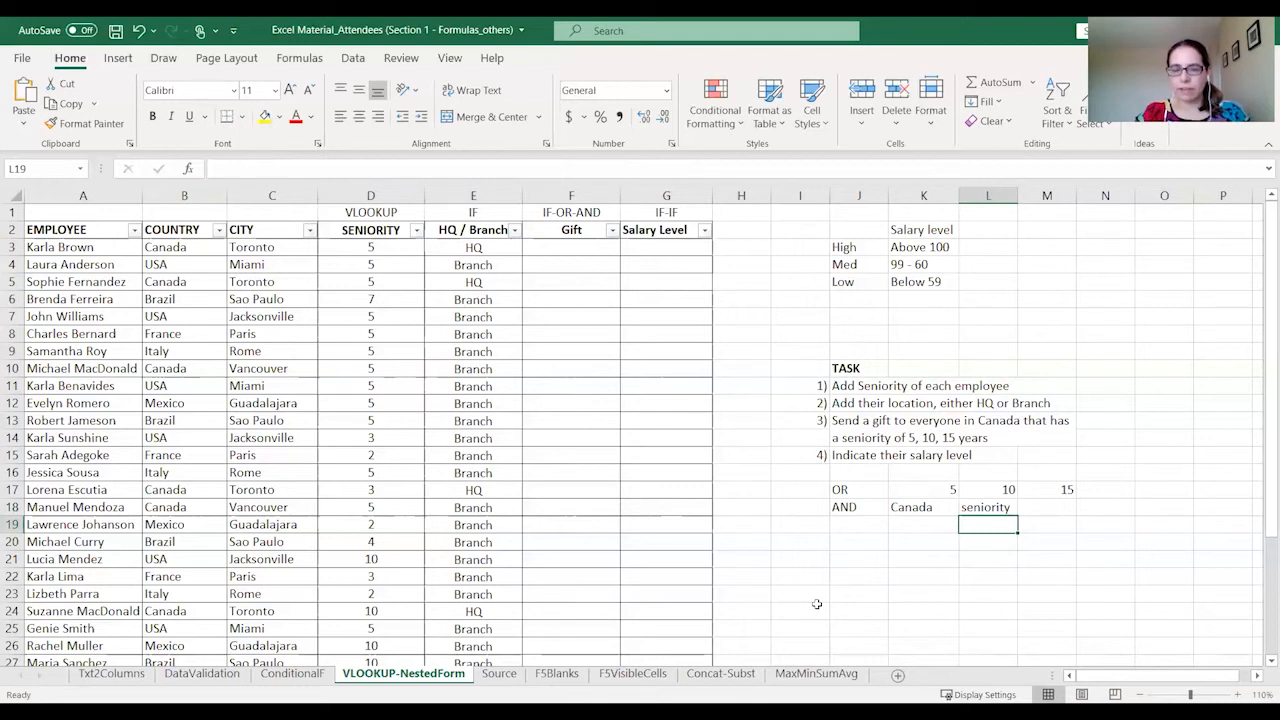
- Add the IF outline under the AND row, entering IF, true, yes and no in cells J19:M19
key("Left")
key("Left")
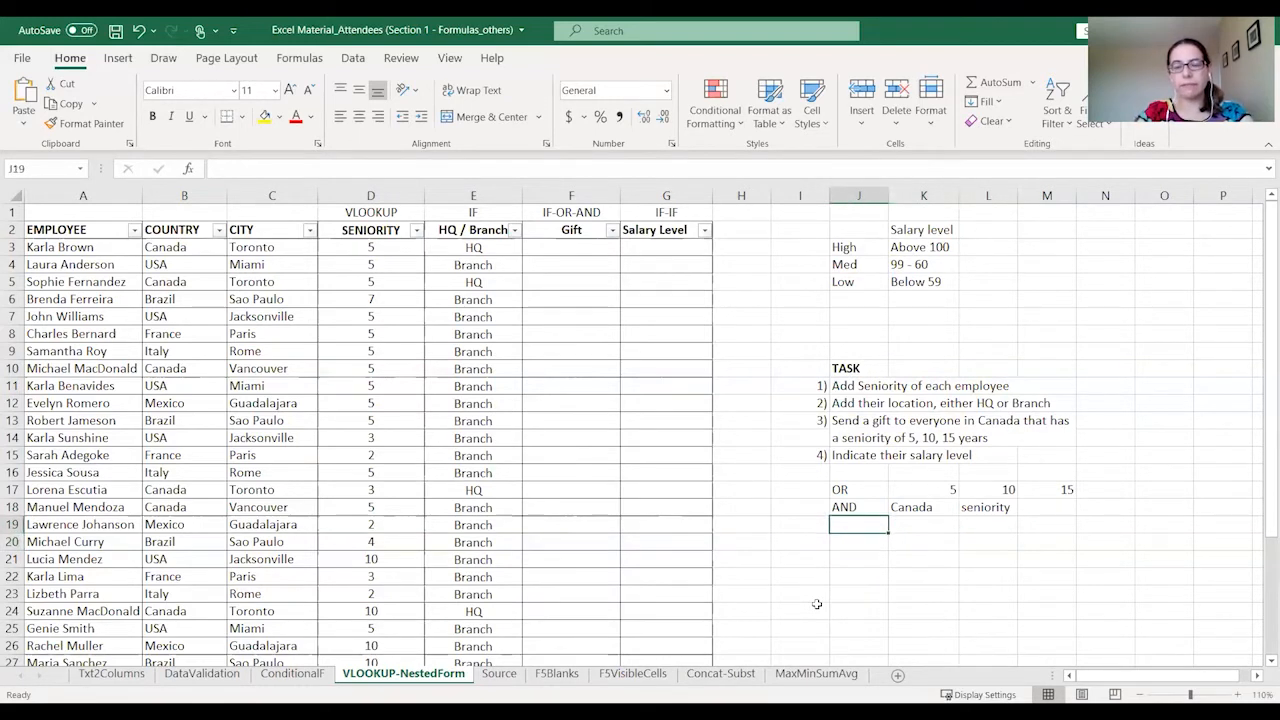
type("IF")
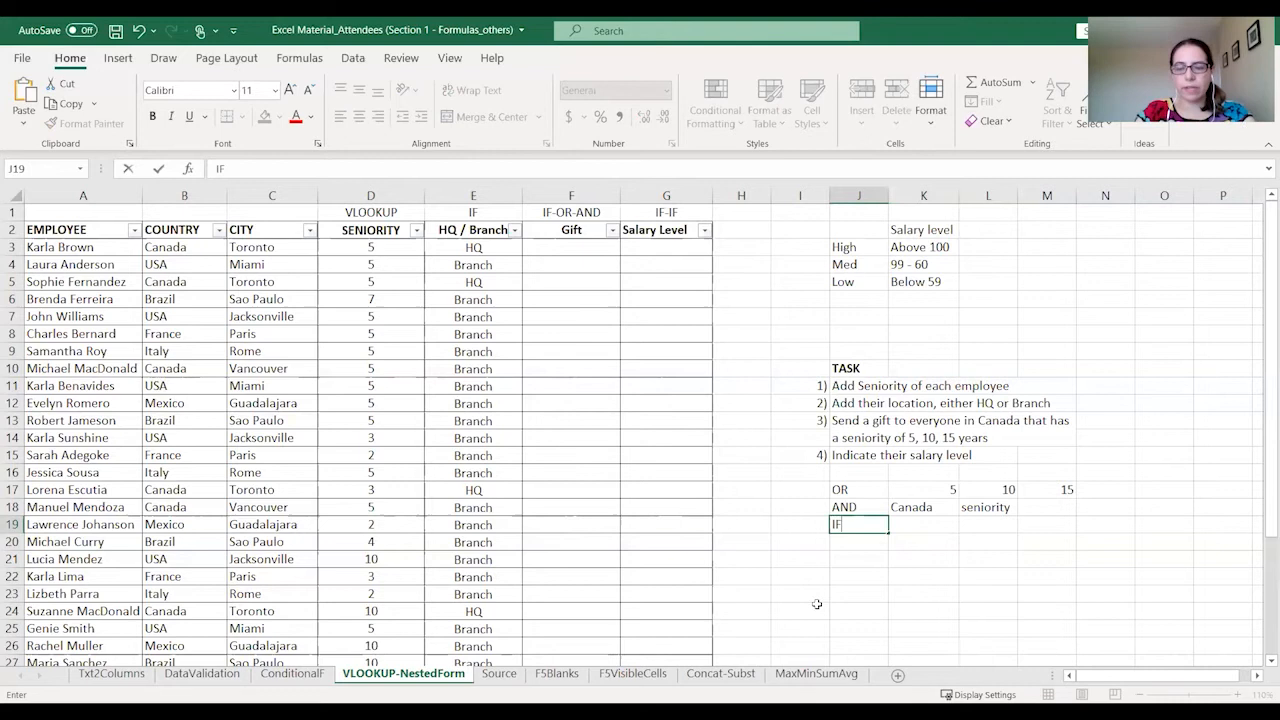
key("Tab")
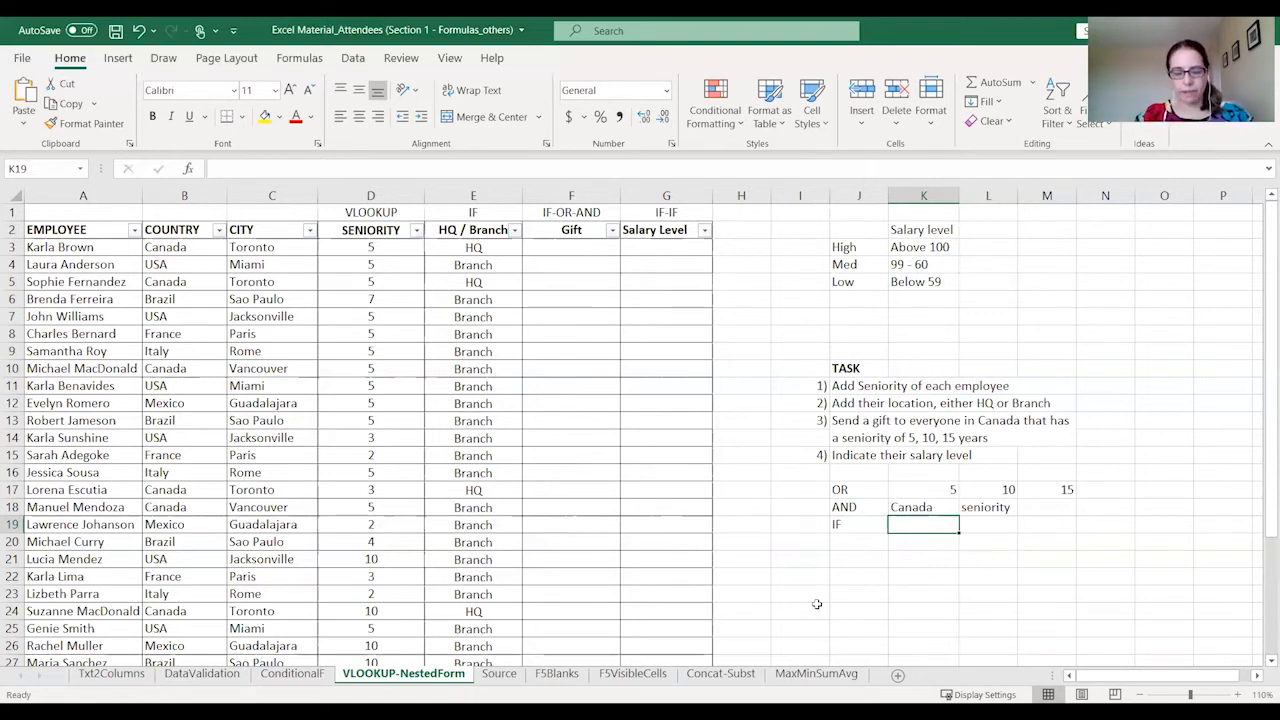
type("true")
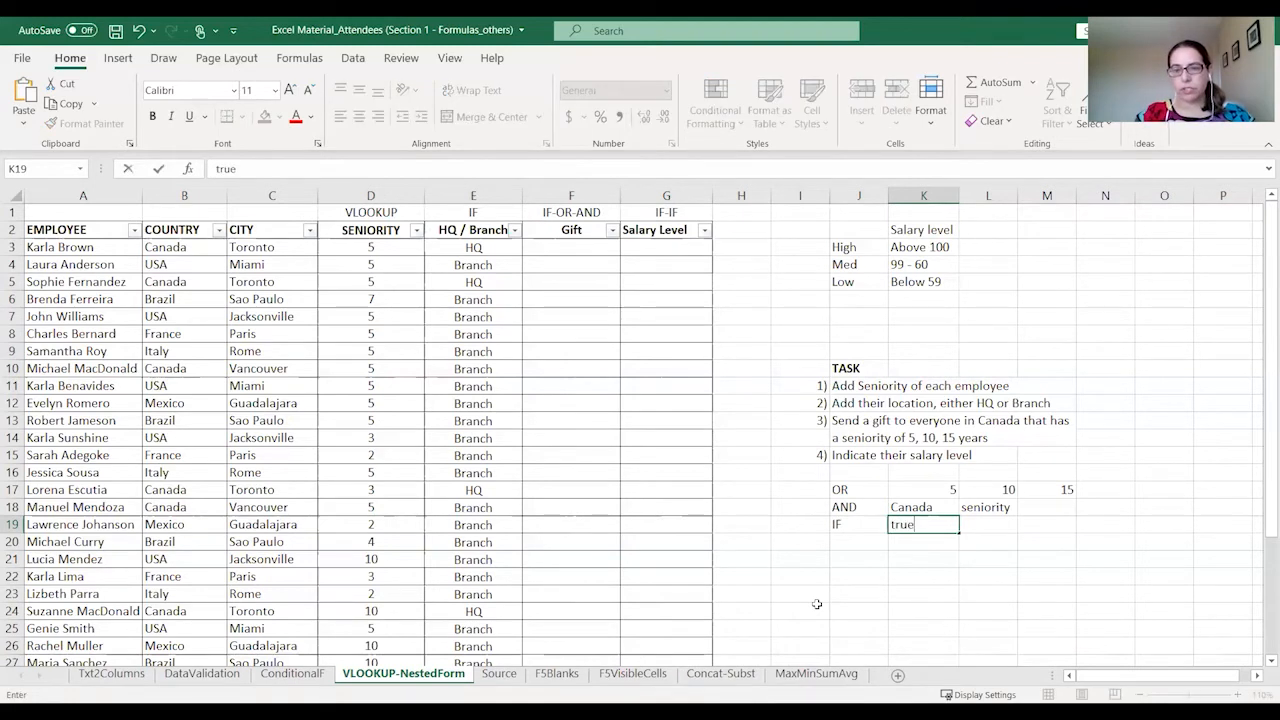
key("Tab")
type("yes")
key("Tab")
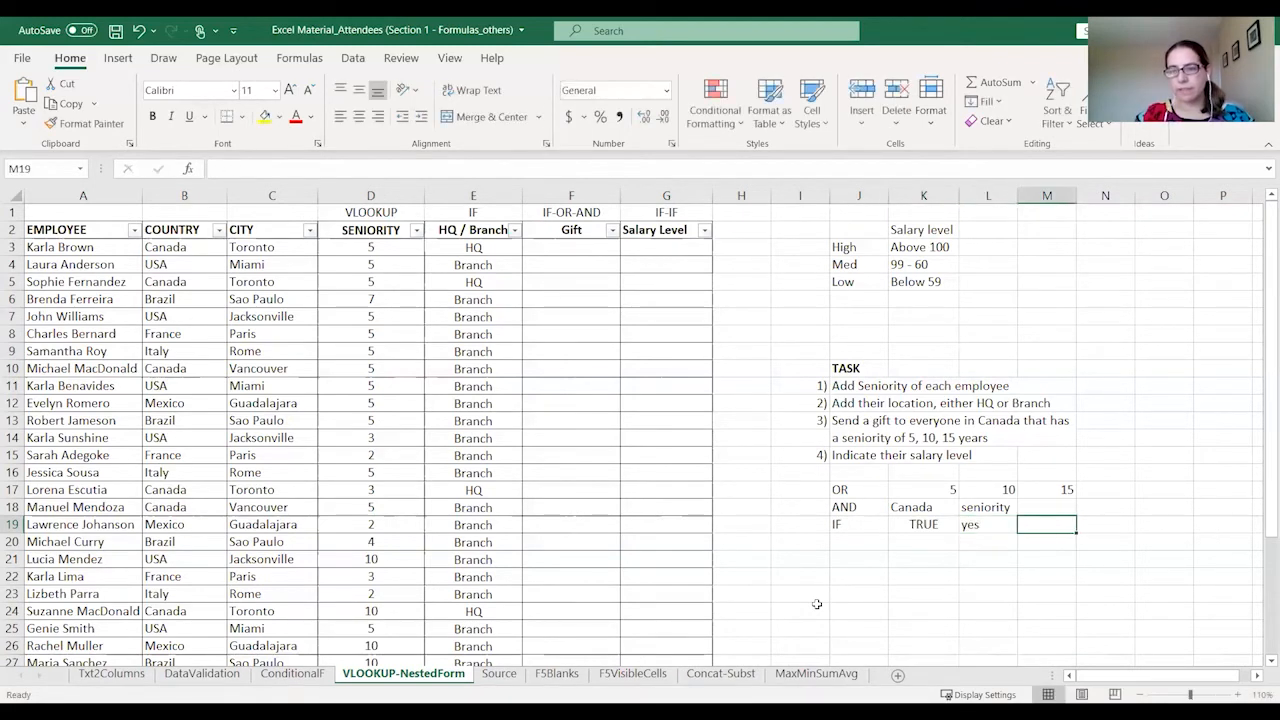
type("no")
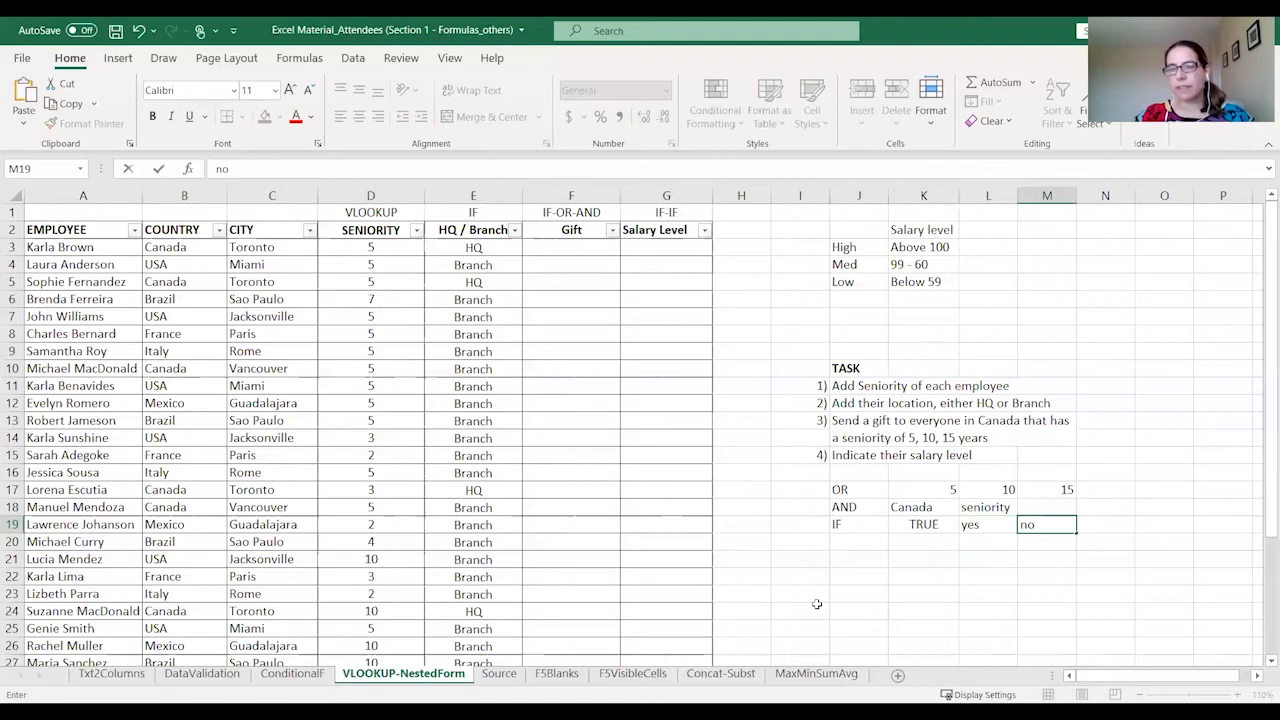
key("ctrl+Return")
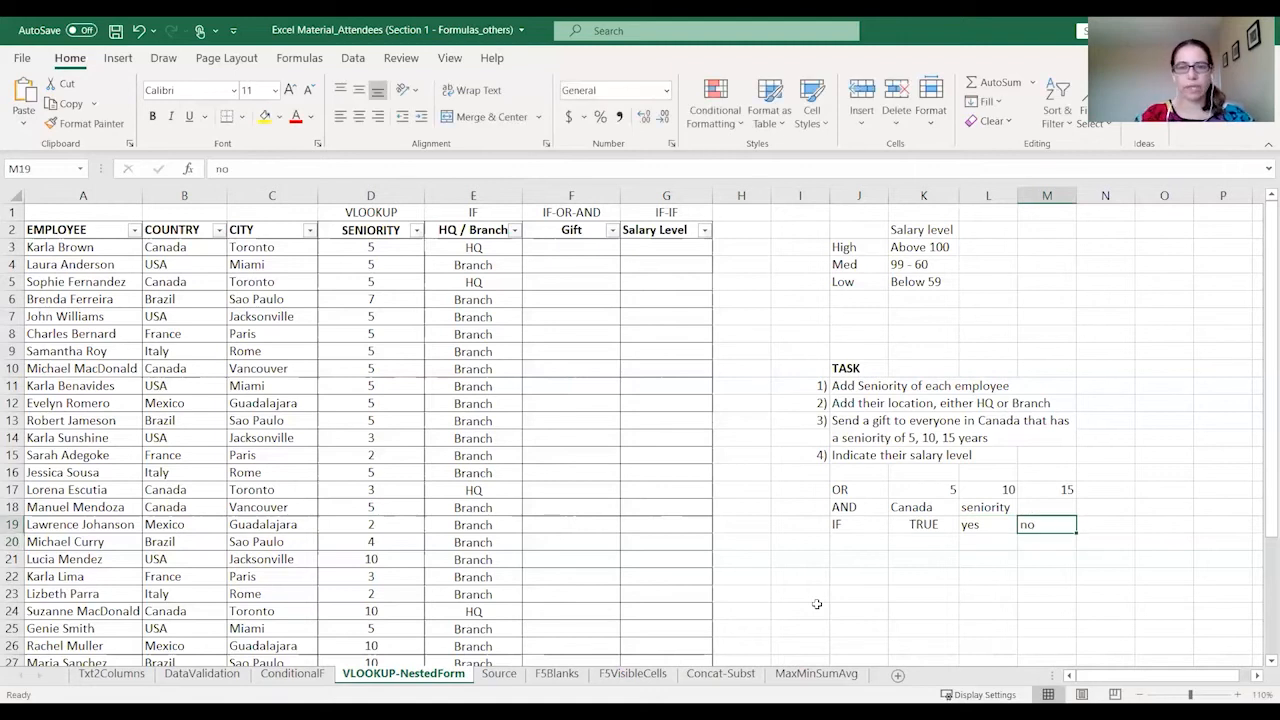
- In the first Gift cell, F3, write the formula +OR(D3=5,D3=10,D3=15) to test the employee's seniority
left_click(546, 248)
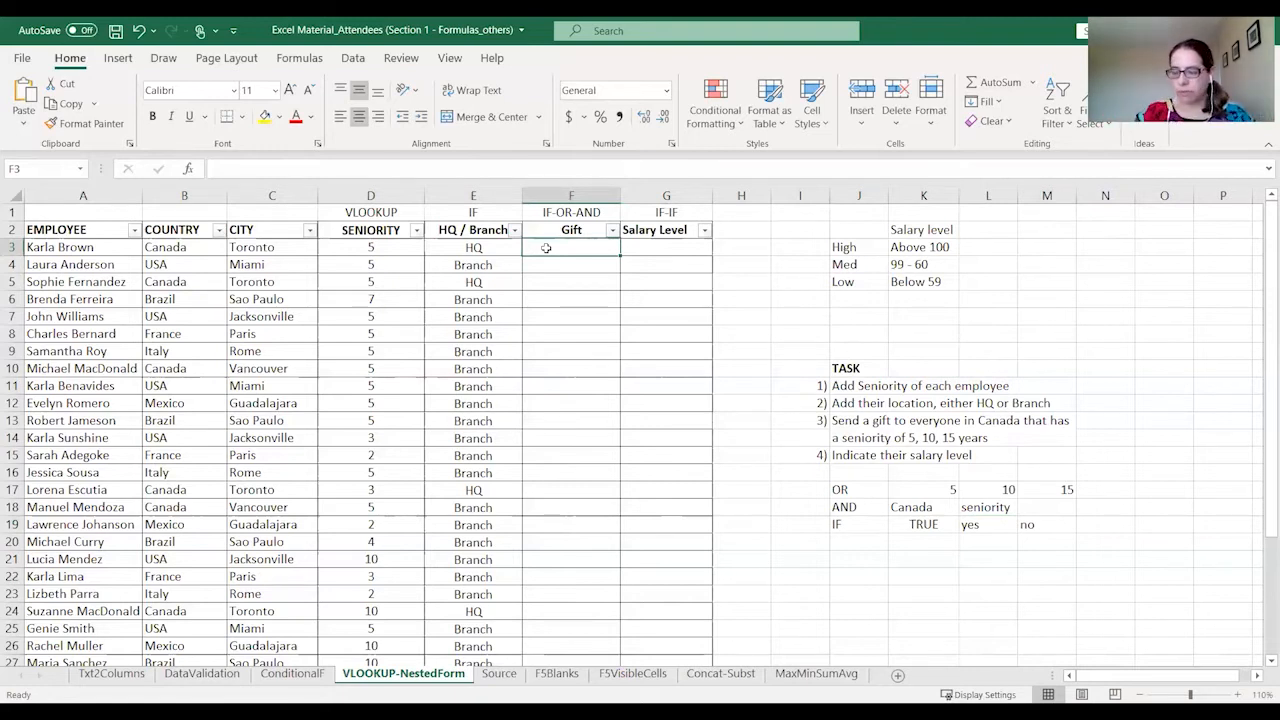
type("=")
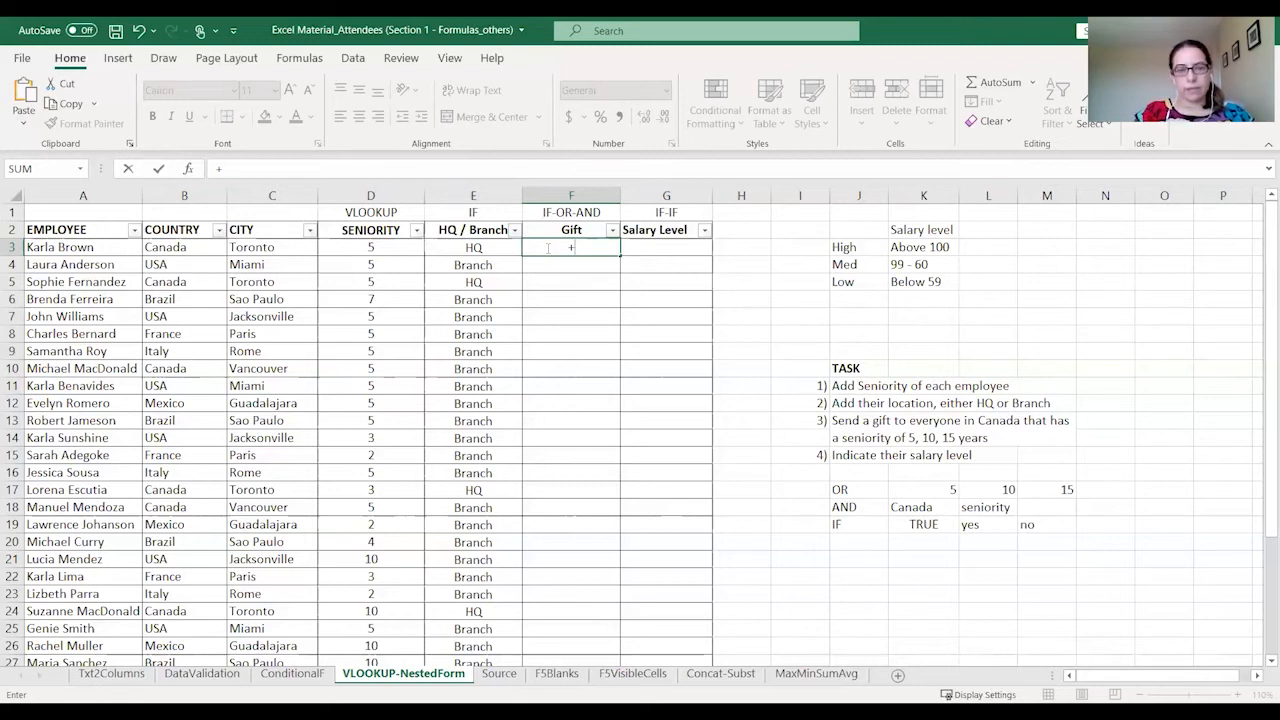
type("OR(")
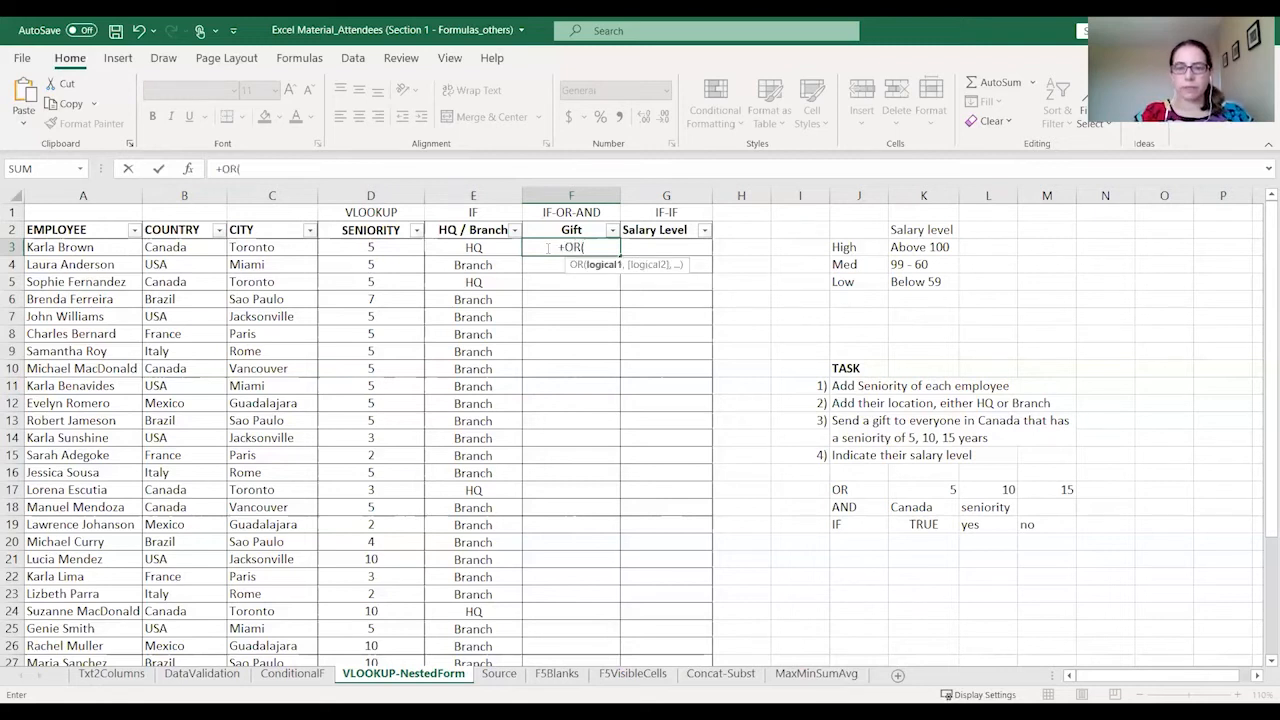
left_click(387, 250)
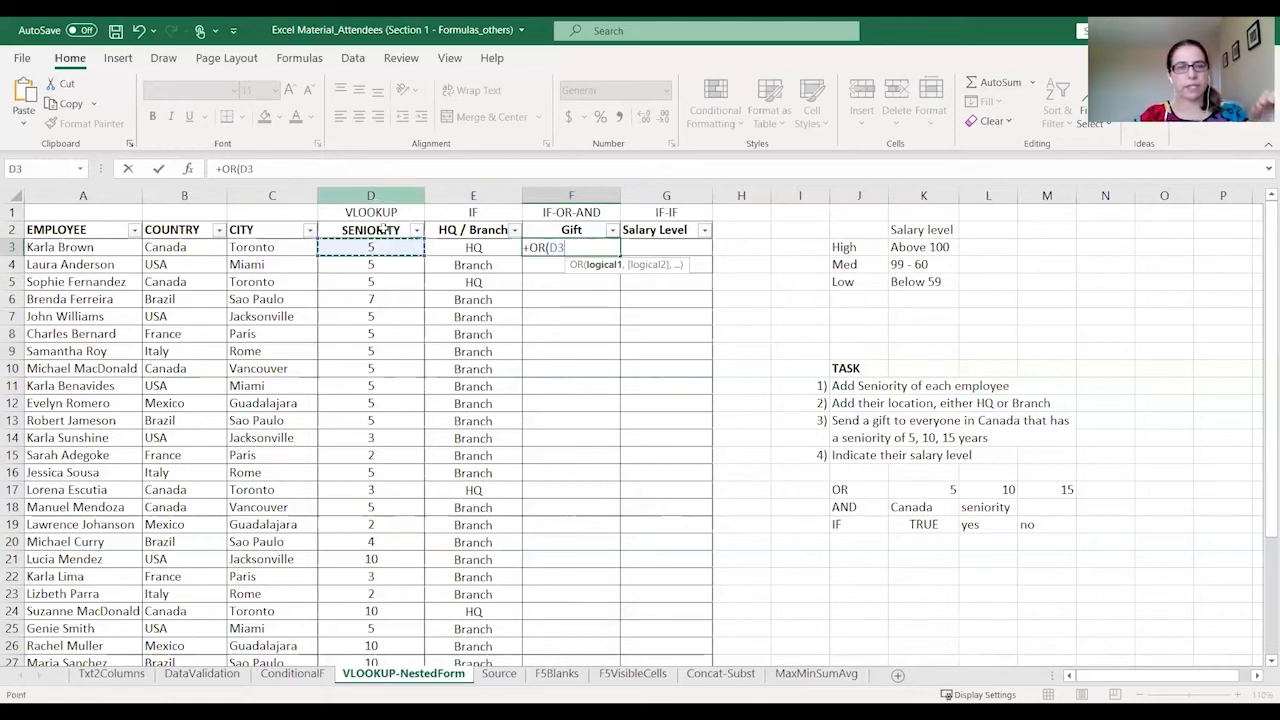
type("=5,")
left_click(357, 247)
type("=10")
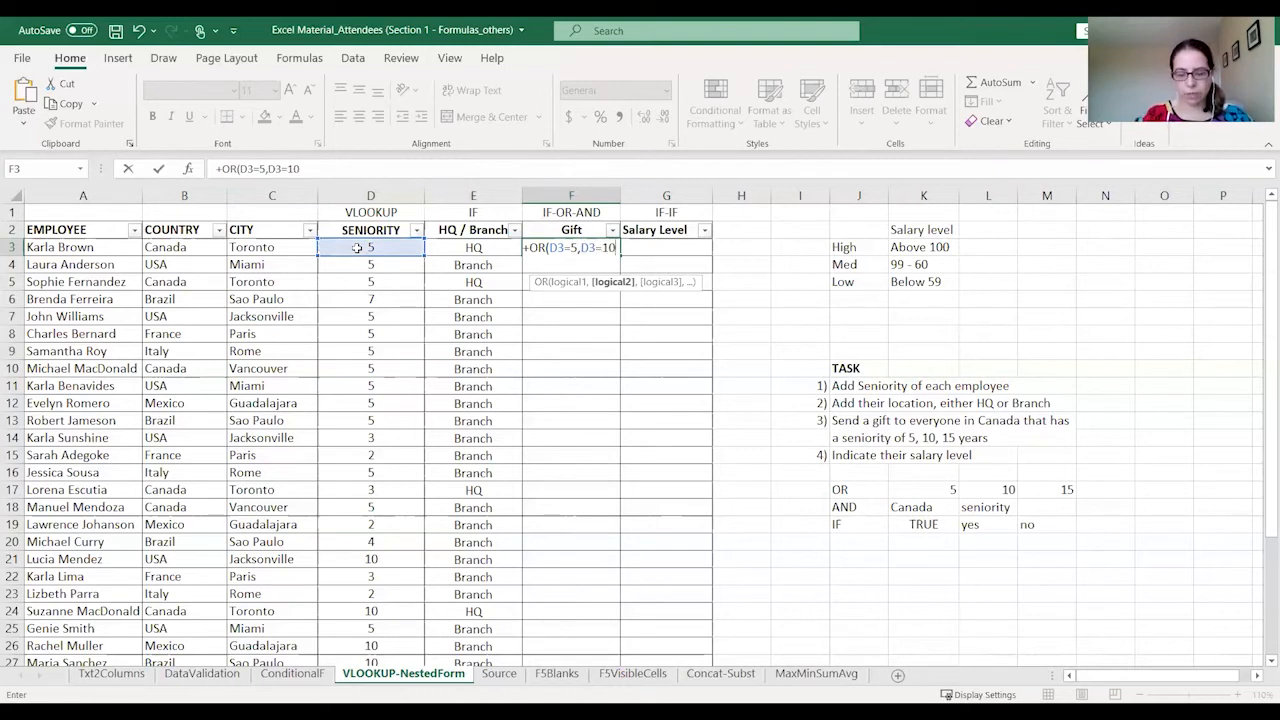
type(",D3=15)")
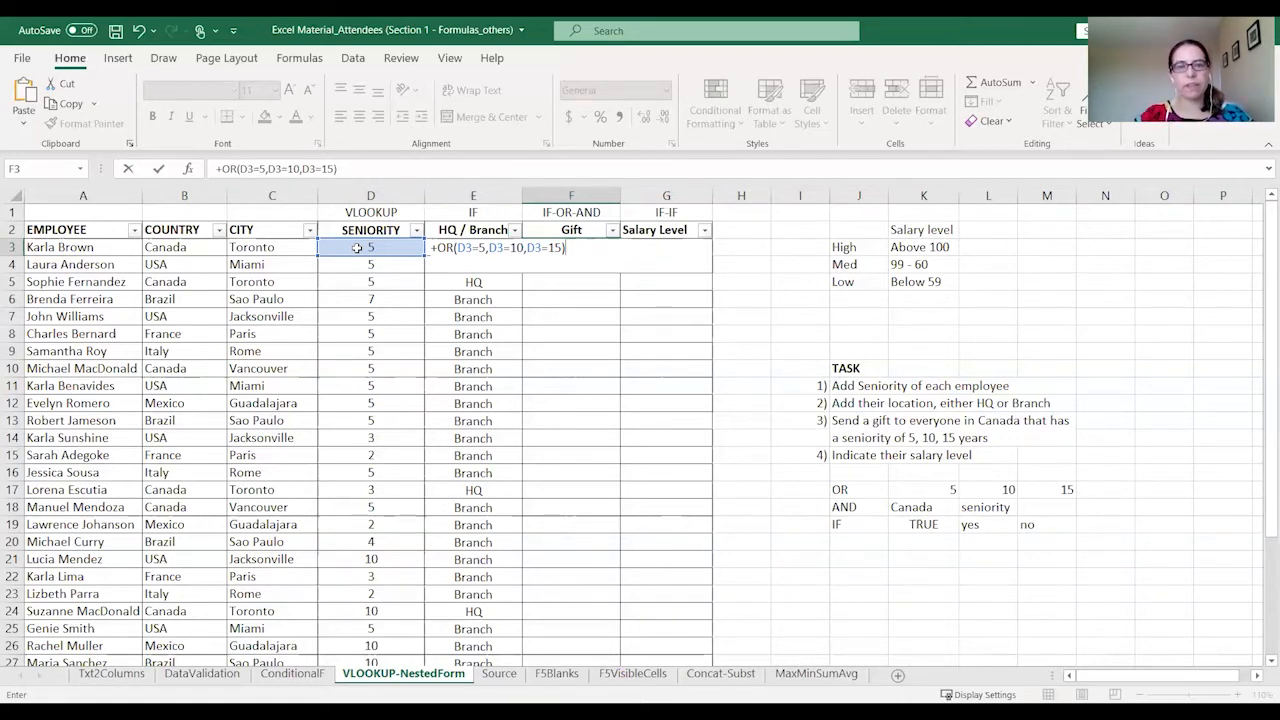
- Nest the F3 OR test inside an AND function with B3="Canada" as the second condition
left_click(439, 248)
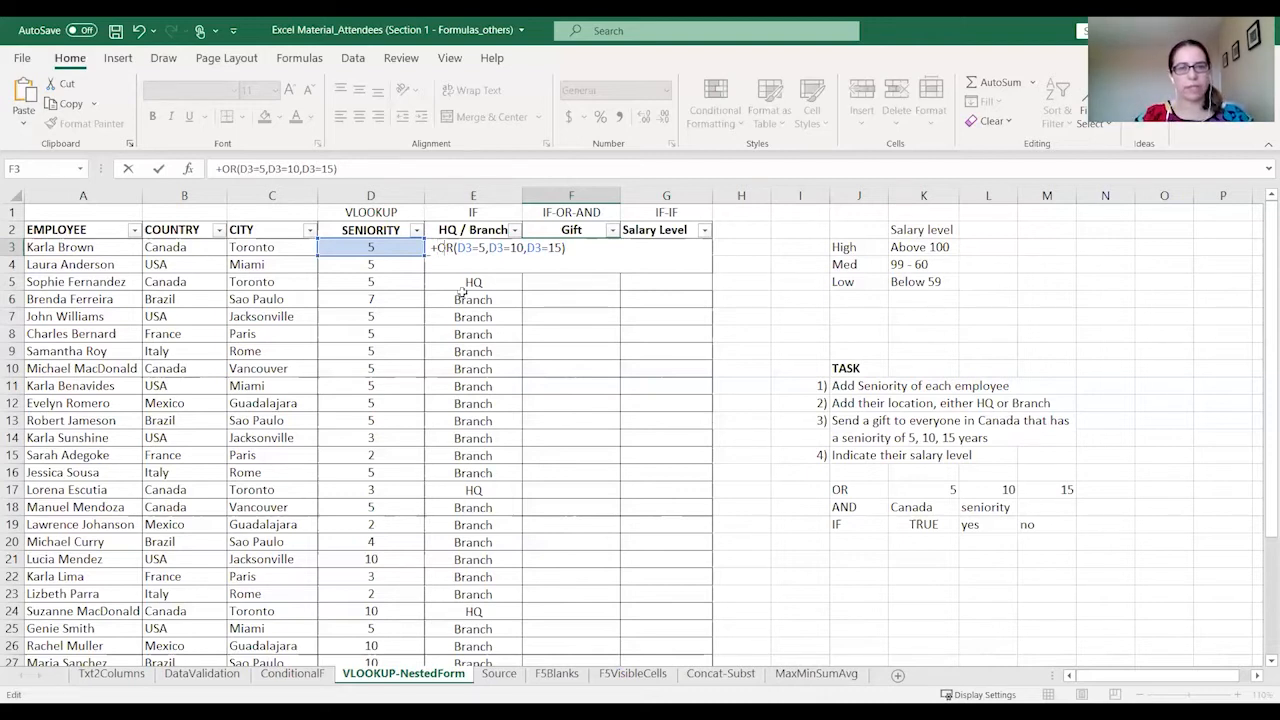
type("a")
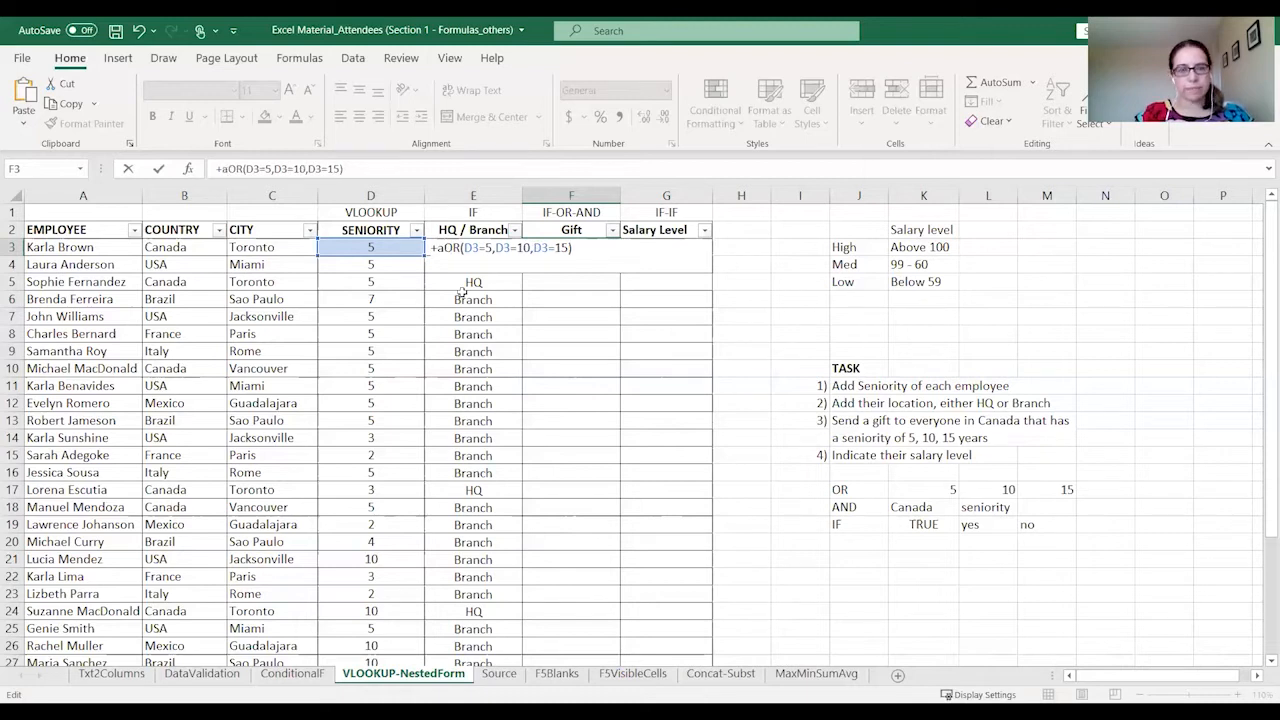
type("nd")
key("Tab")
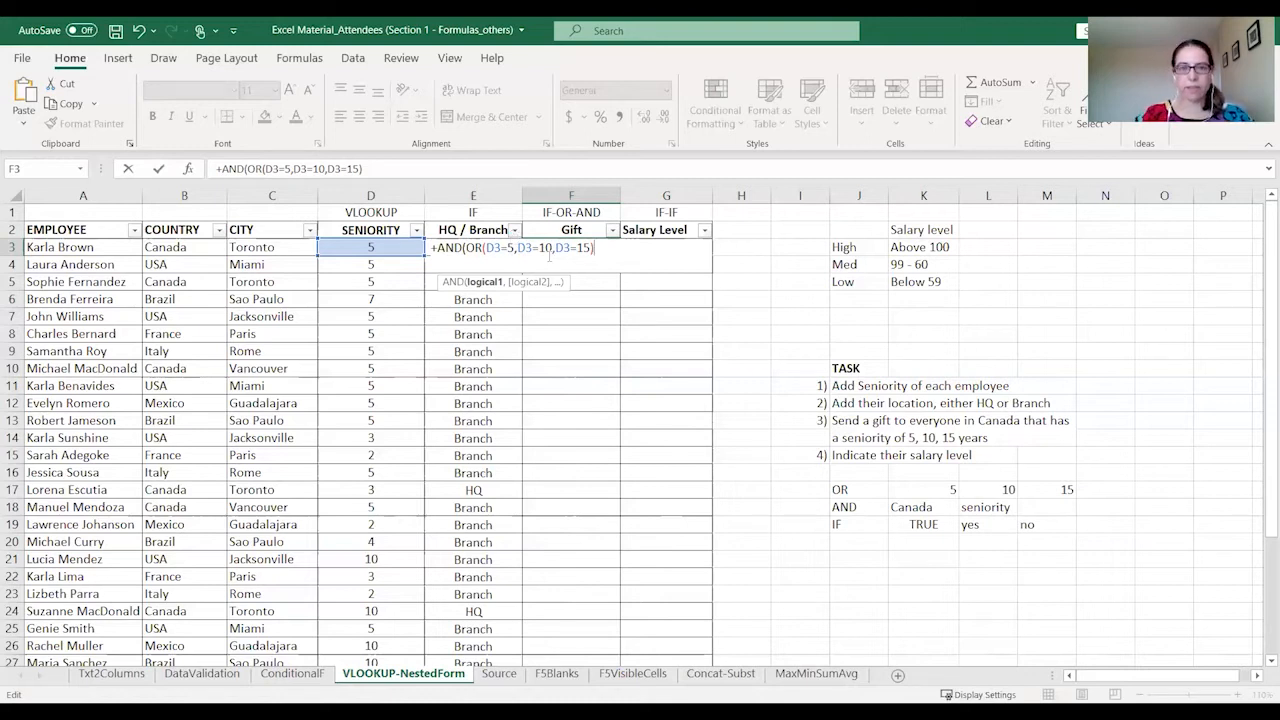
type(",")
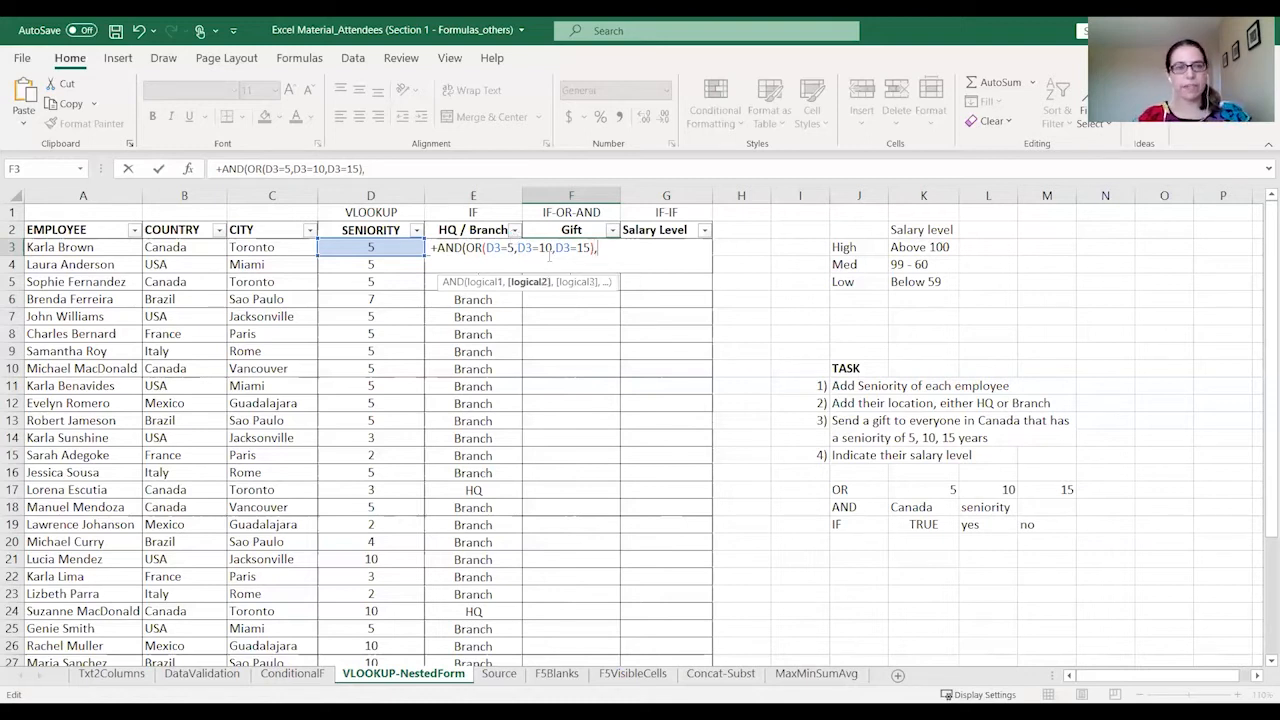
left_click(195, 247)
type("=\"Canada\")")
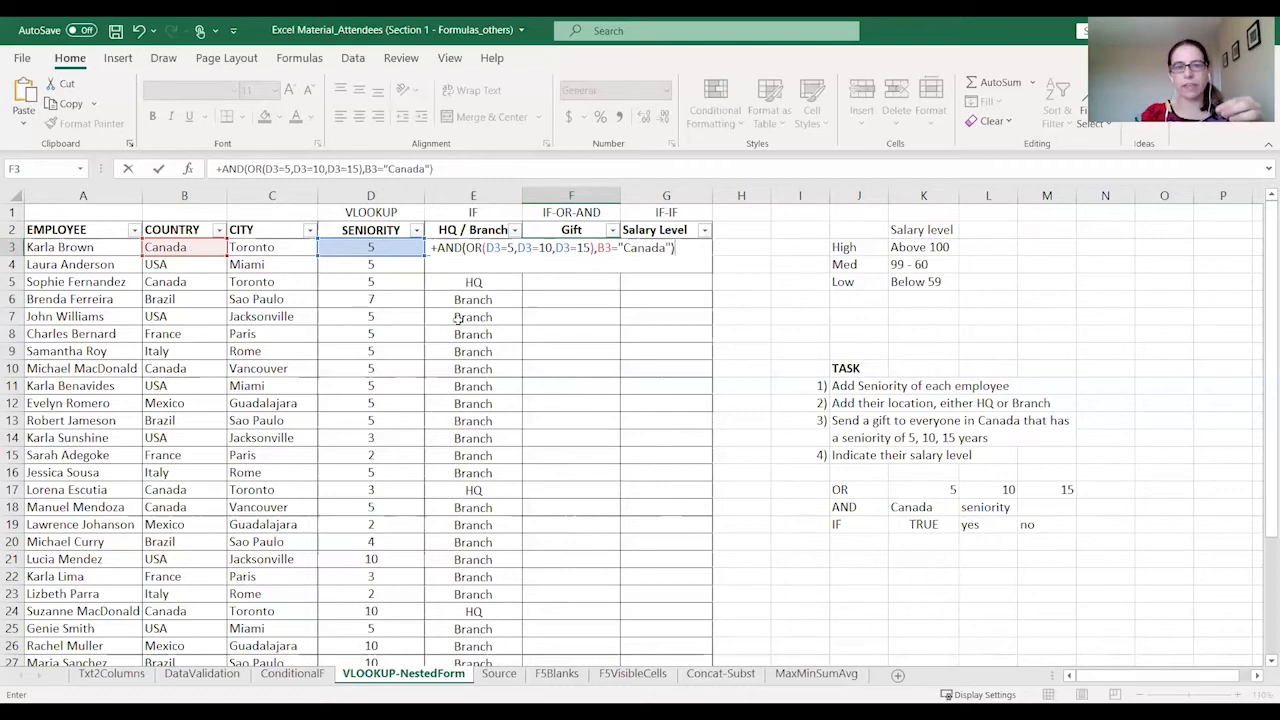
left_click(438, 247)
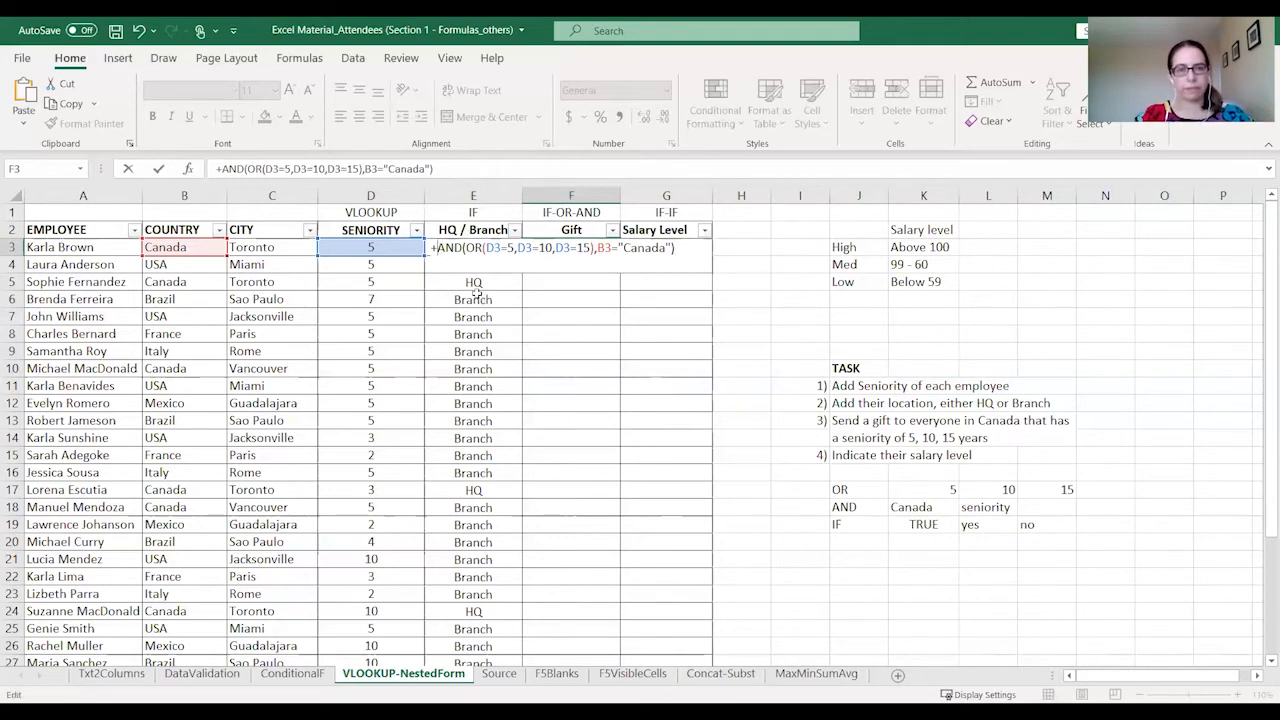
- Wrap the F3 AND test in an IF returning "YES" or "NO" and fill the formula down the Gift column
type("IF(")
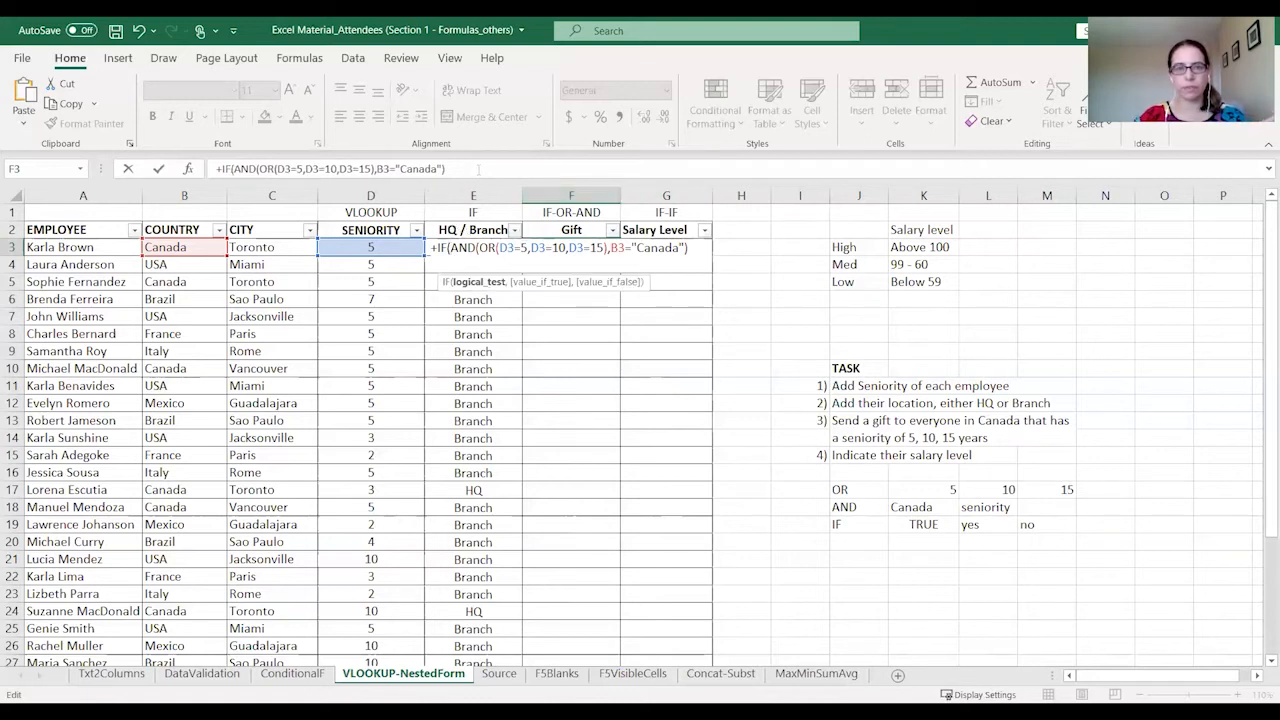
type(",\"")
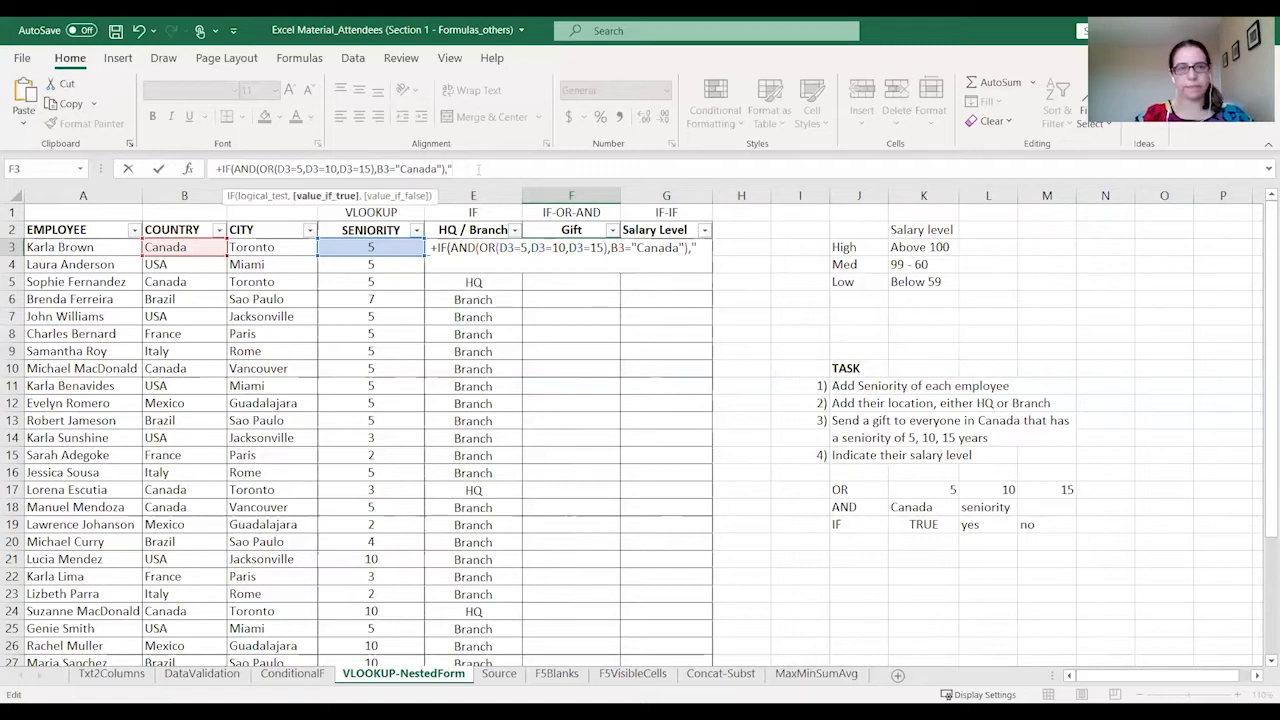
type("Y")
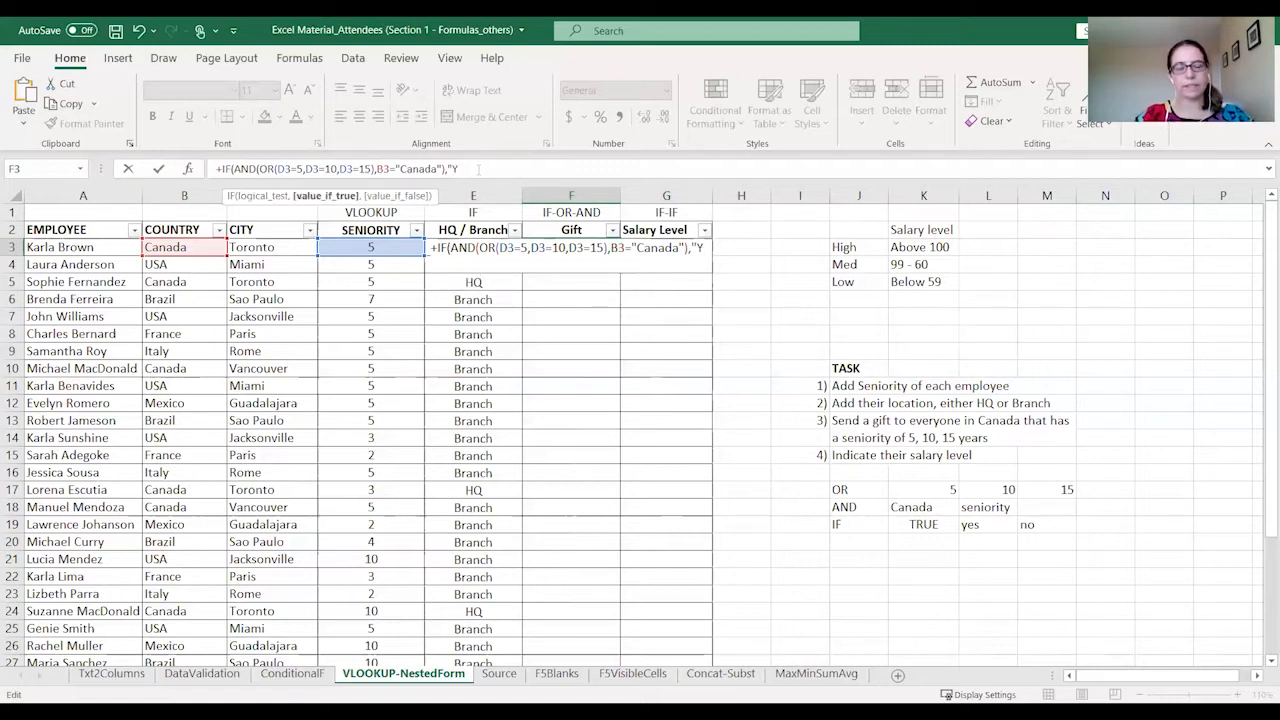
type("ES\",\"NO")
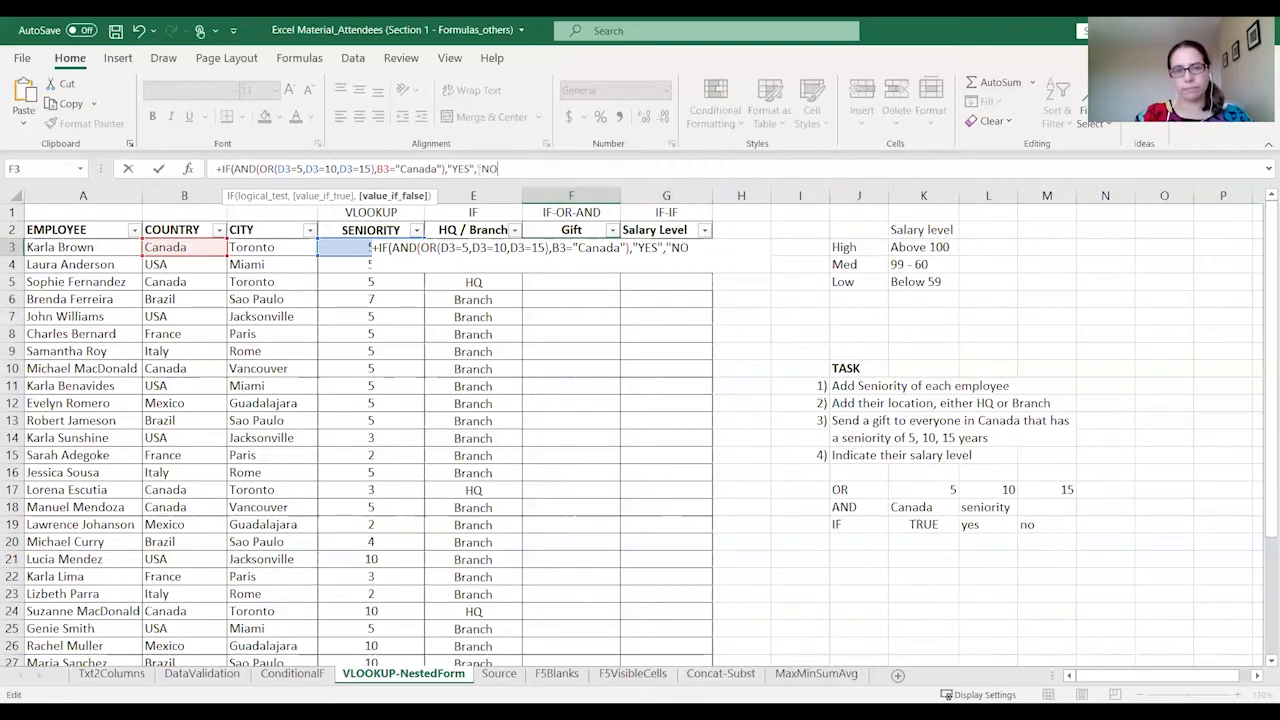
type("\")")
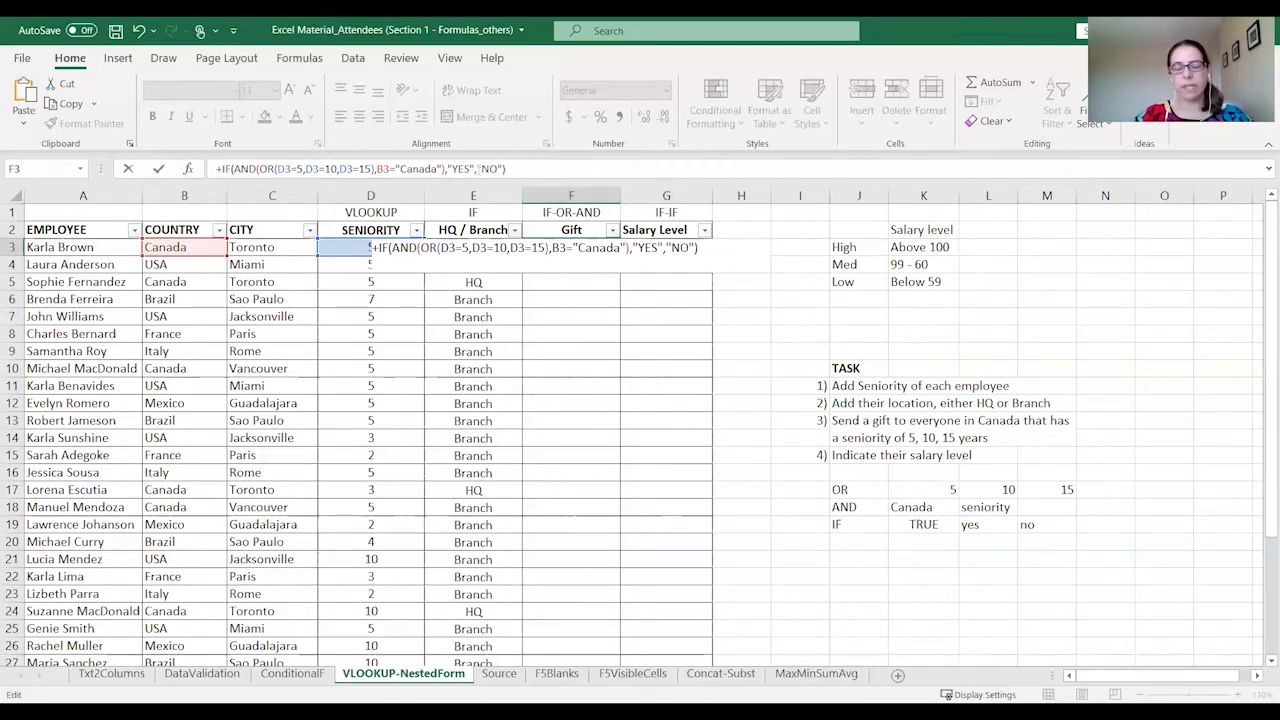
key("ctrl+Return")
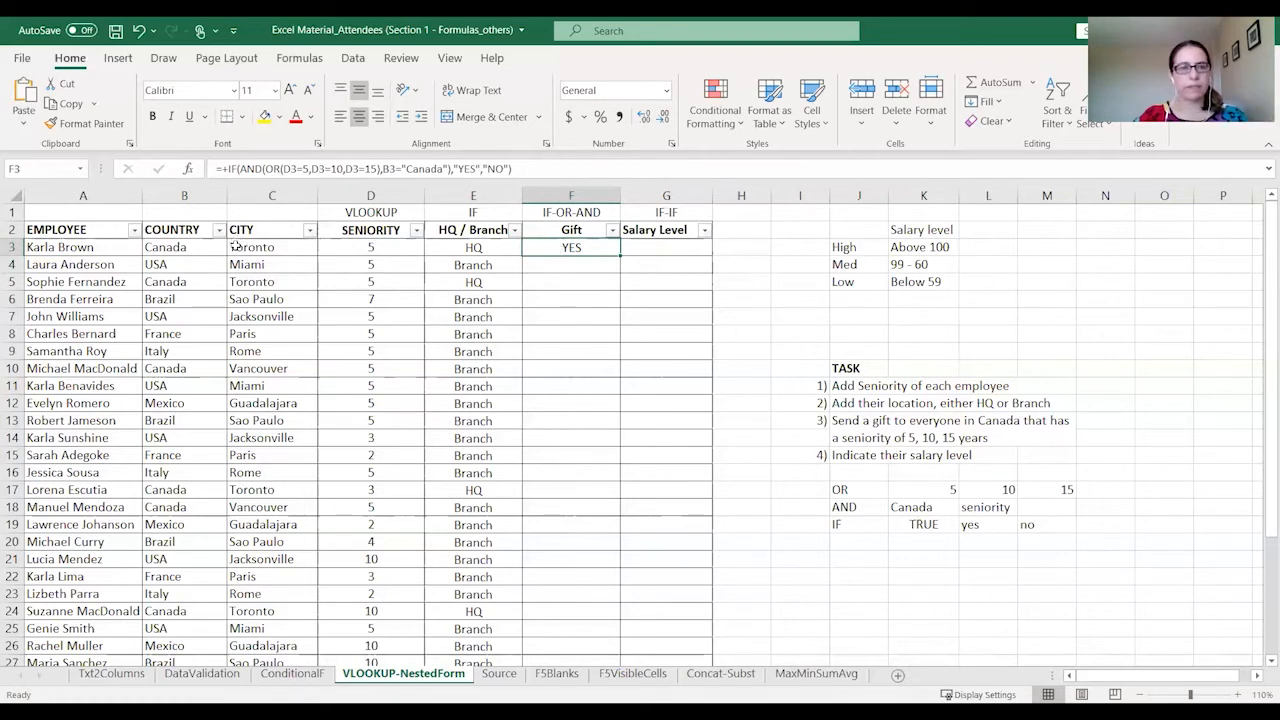
double_click(620, 256)
- Check the copied Gift formula and compare the Gift results with the countries in rows 4 to 10
left_click(583, 265)
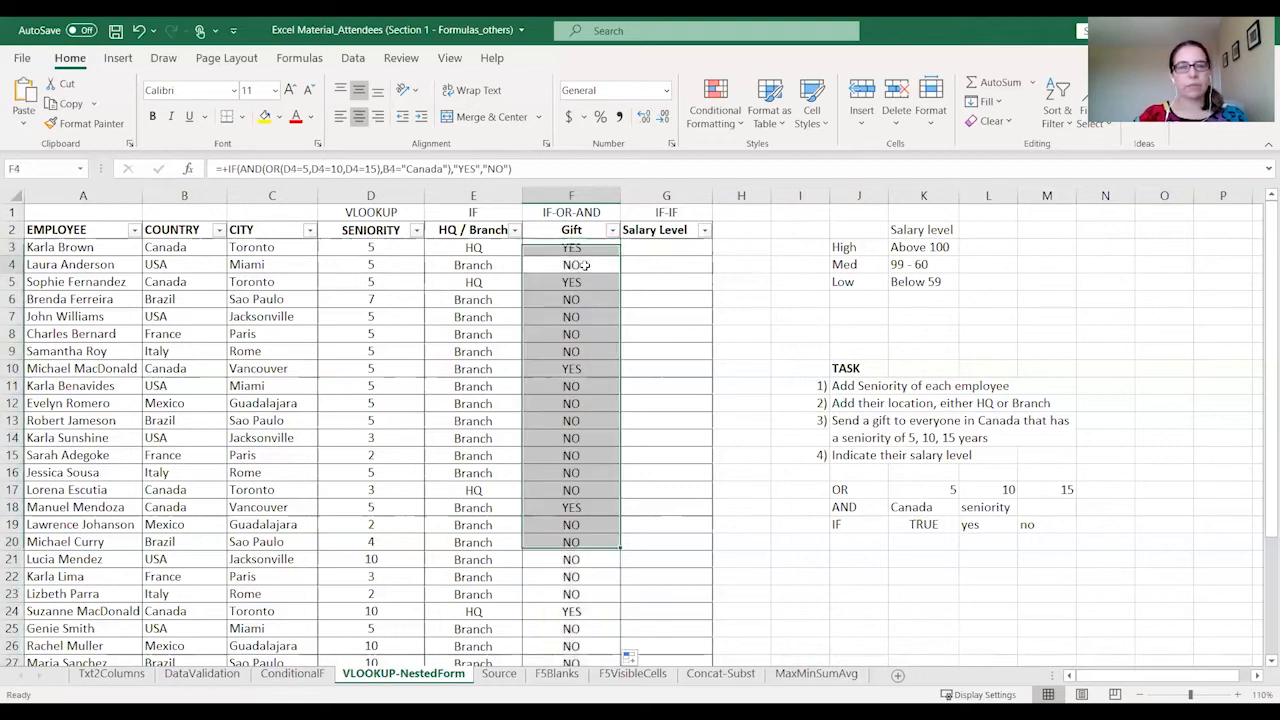
left_click(293, 266)
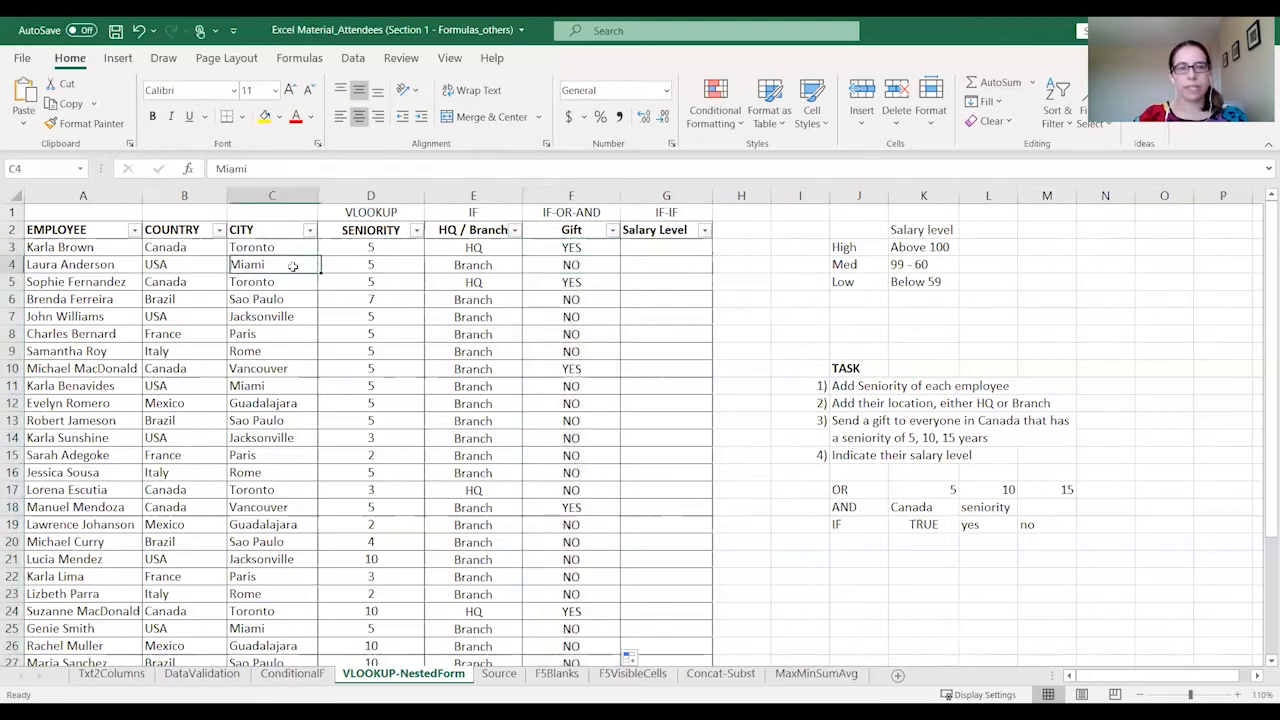
left_click(184, 263)
left_click(176, 297)
left_click(188, 334)
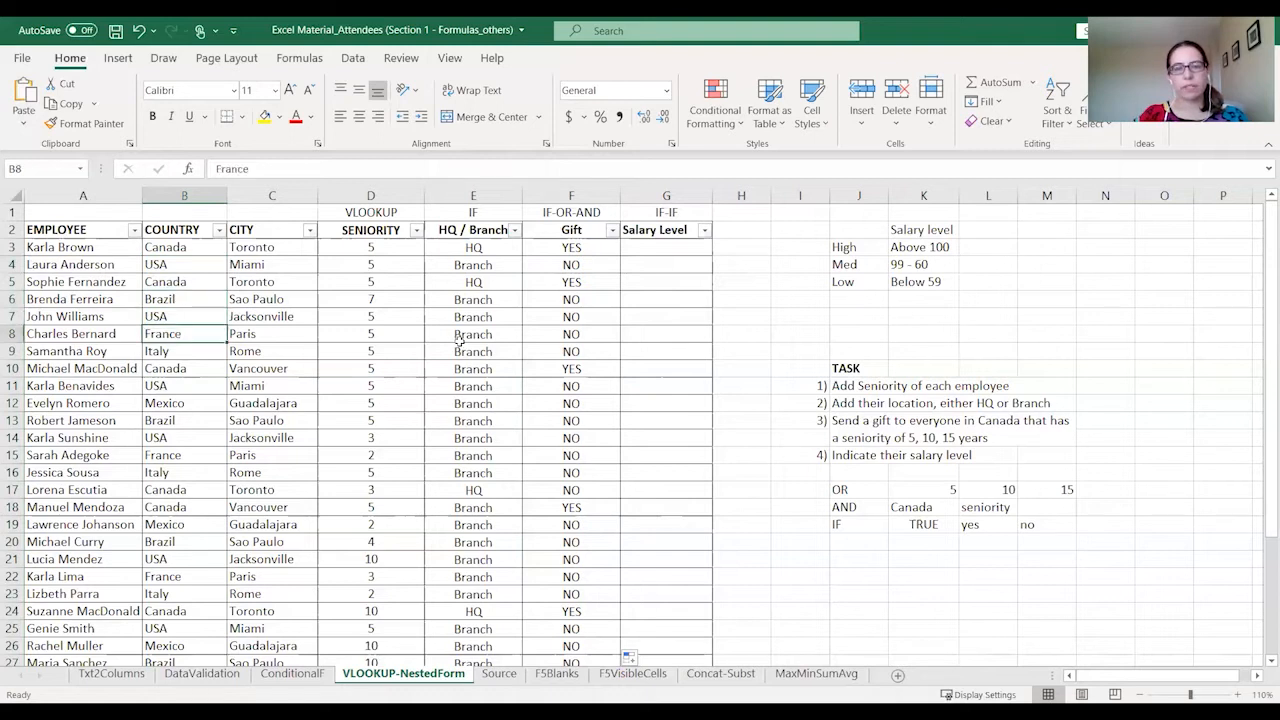
left_click_drag(13, 358, 13, 367)
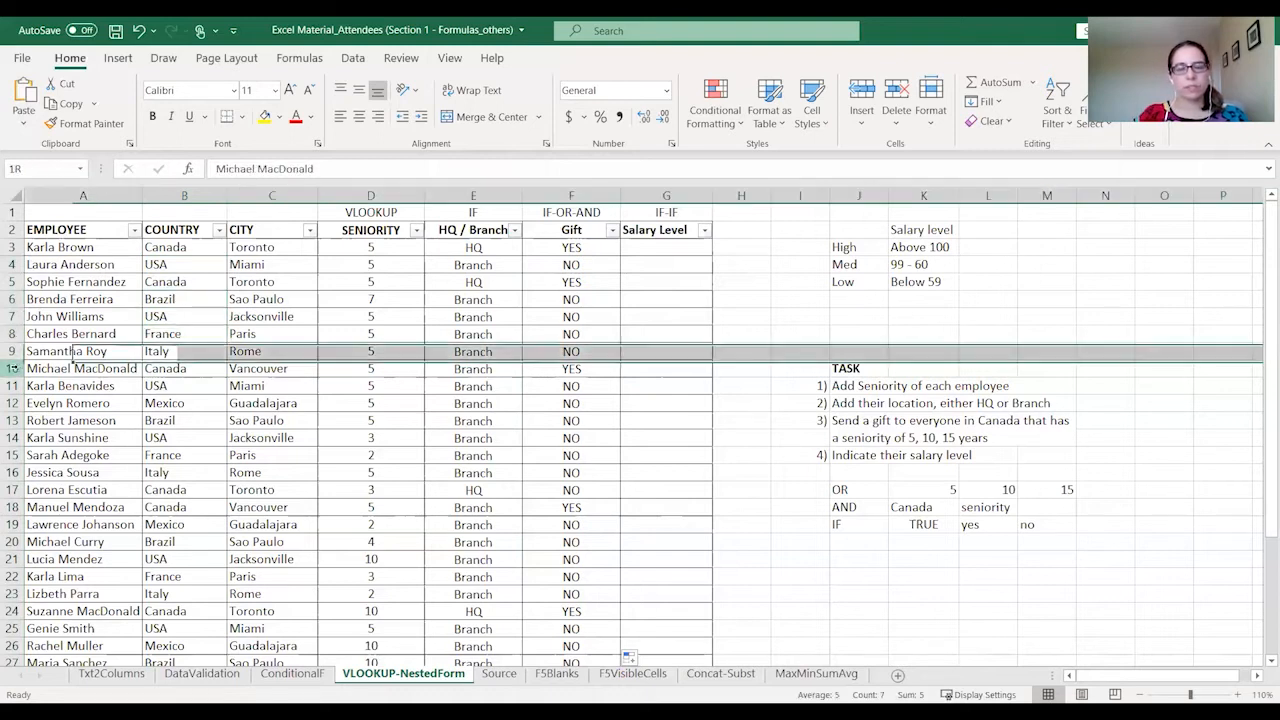
left_click(13, 368)
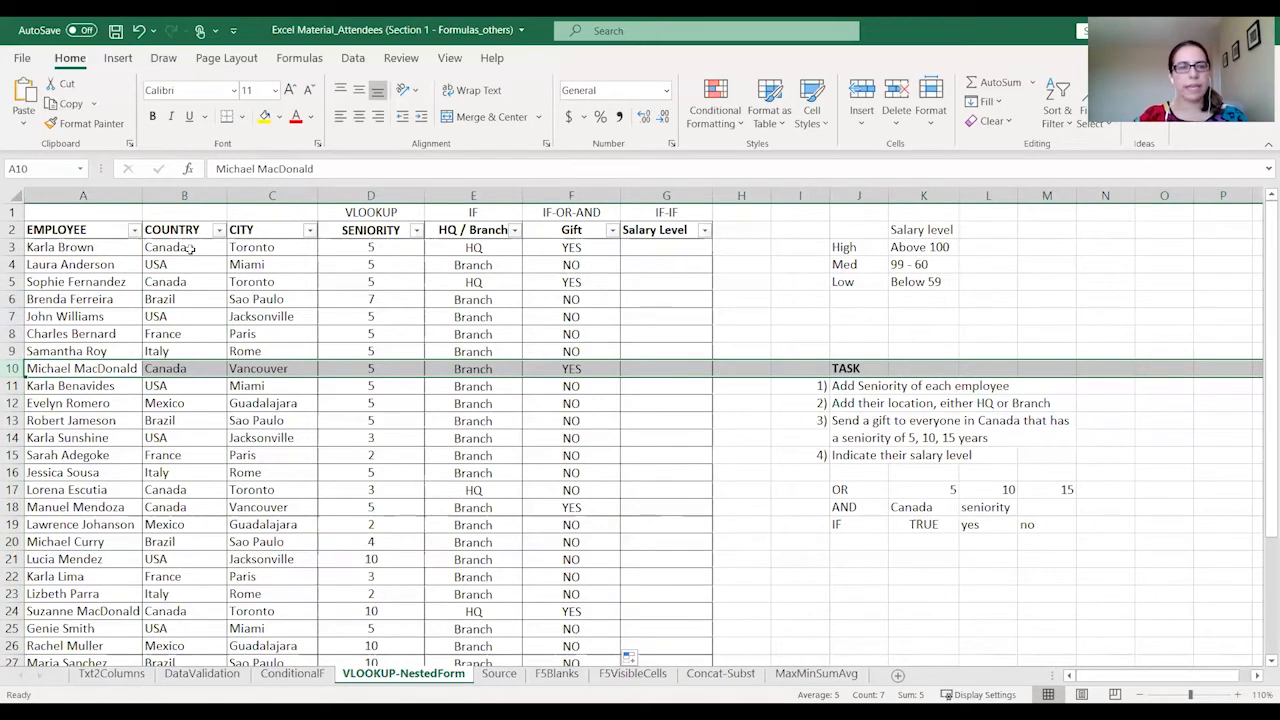
- Filter the Country column to show only the Canada rows
left_click(190, 247)
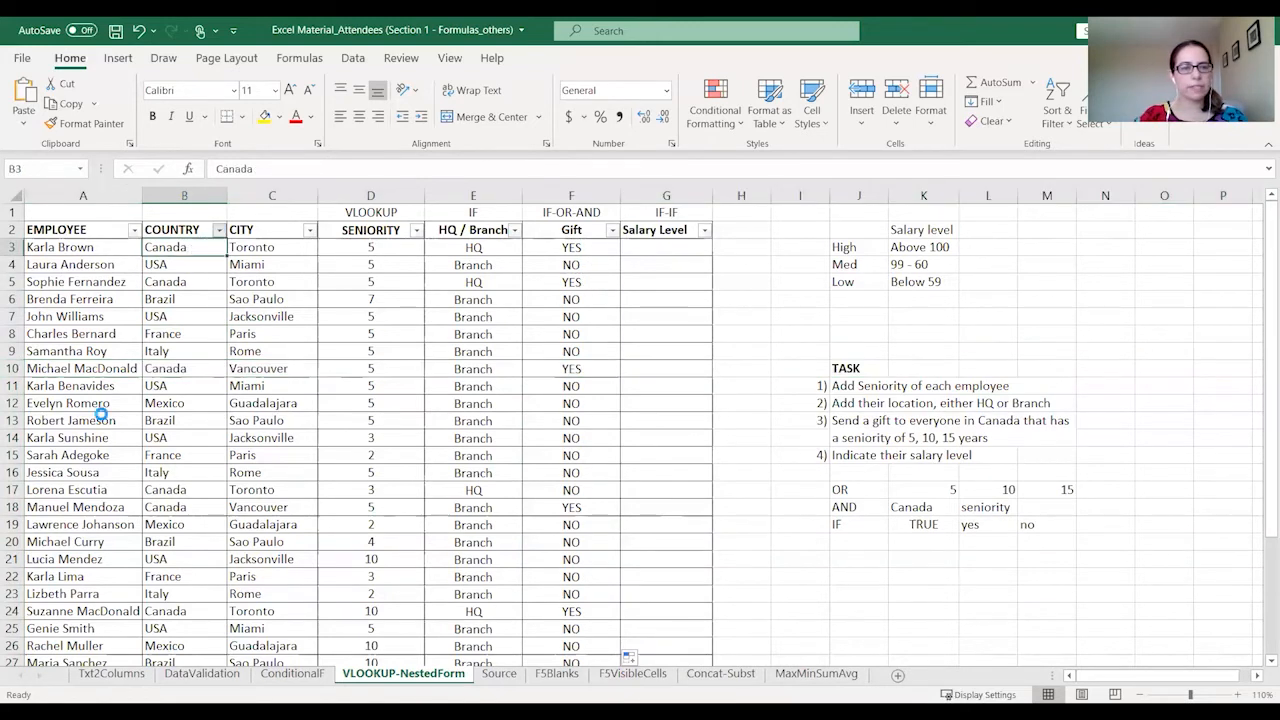
left_click(218, 230)
left_click(49, 427)
left_click(49, 456)
left_click(125, 583)
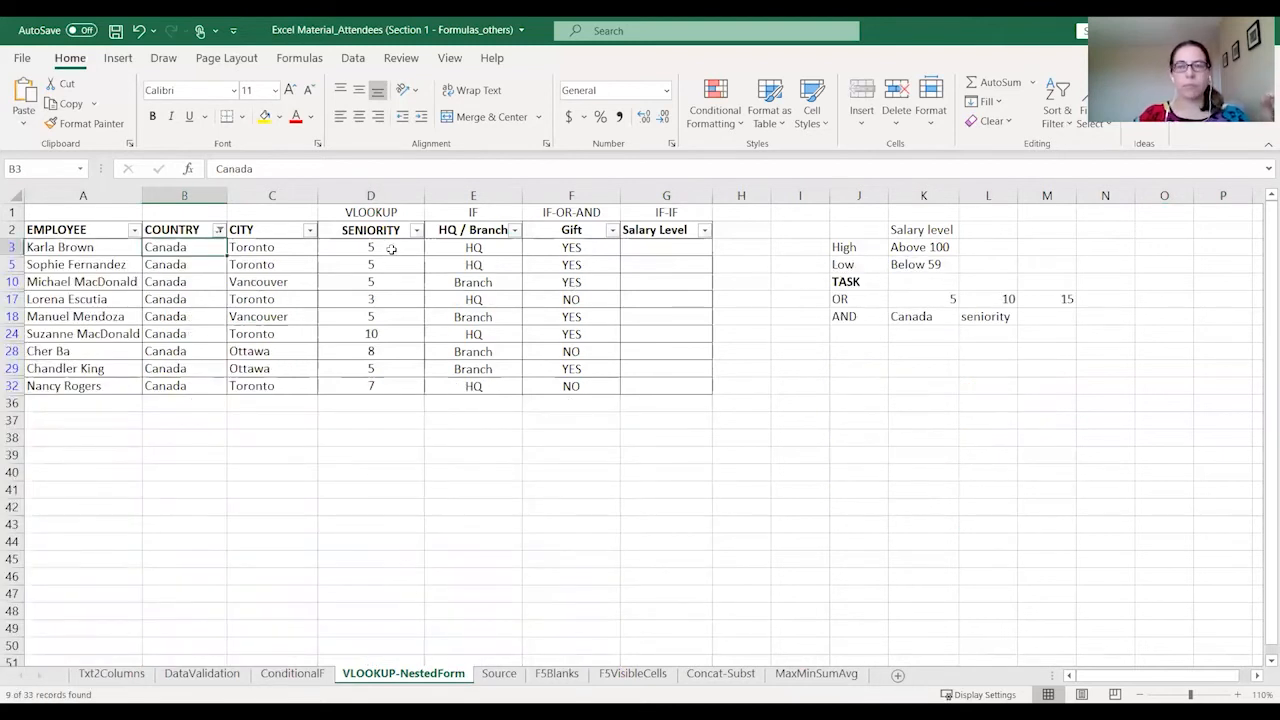
- Compare the Canada employees' seniority with their Gift results, and clear the Country filter
left_click_drag(391, 249, 385, 284)
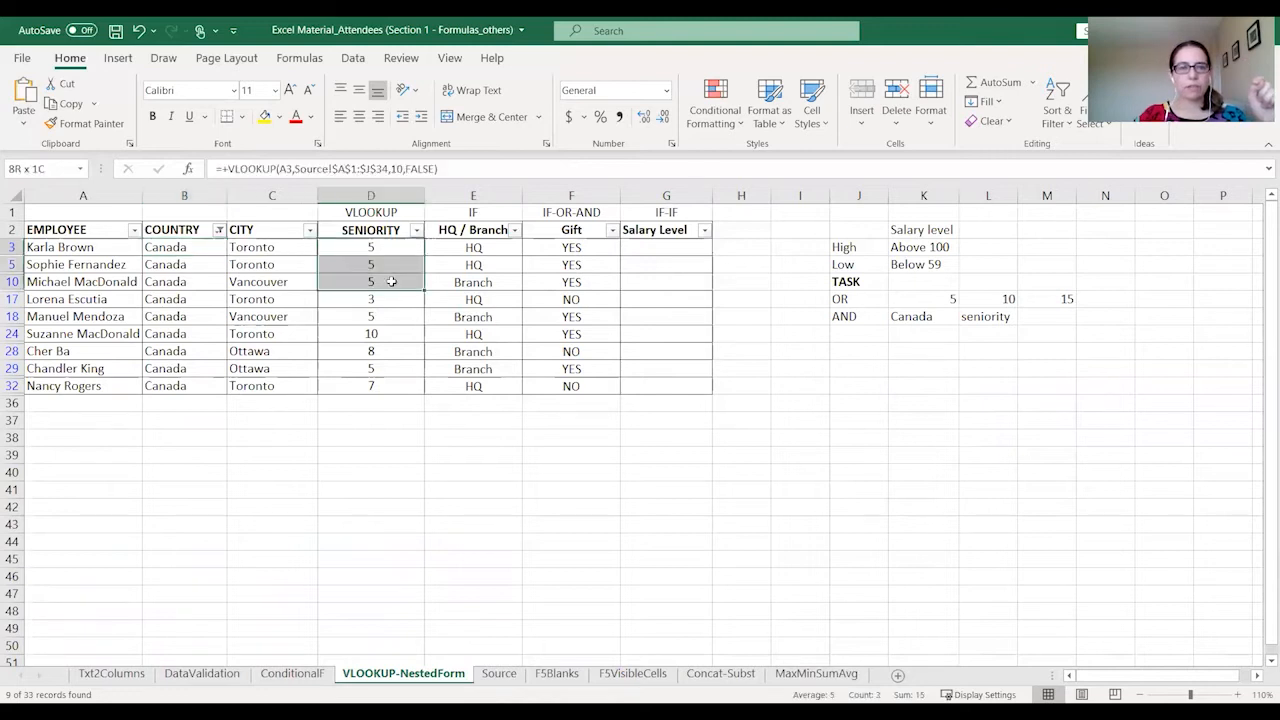
left_click(386, 334)
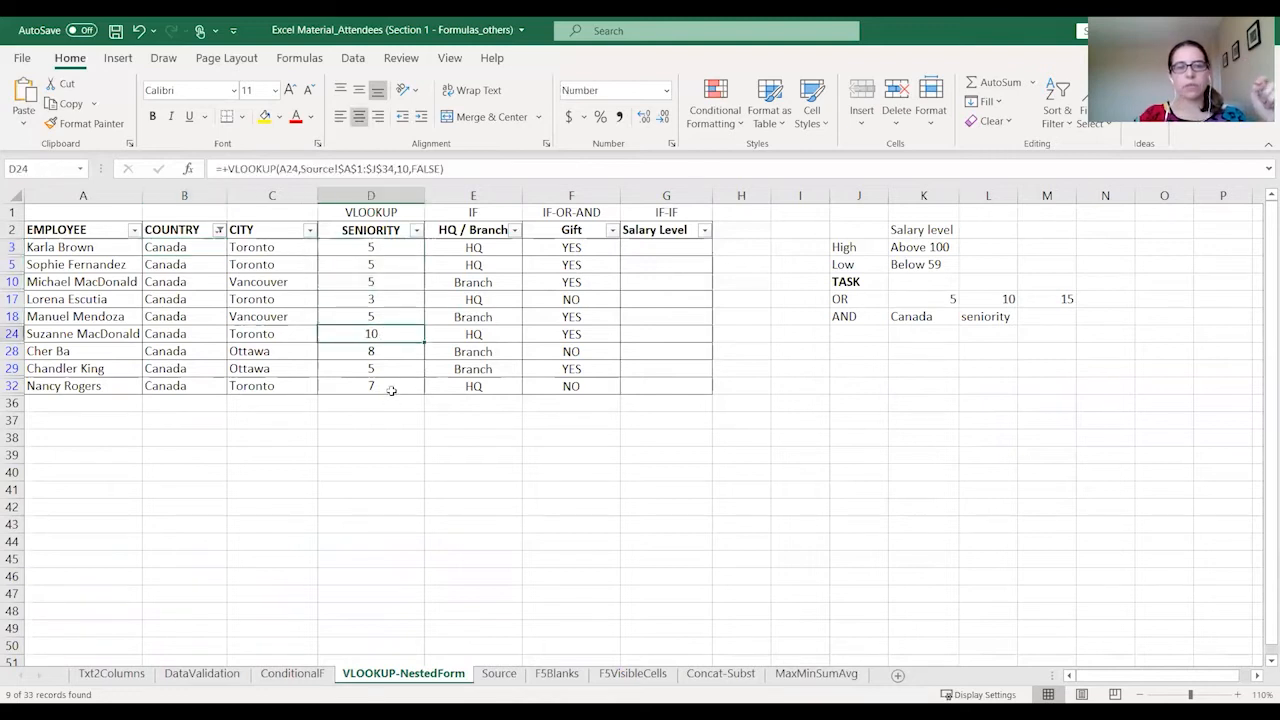
left_click(397, 369)
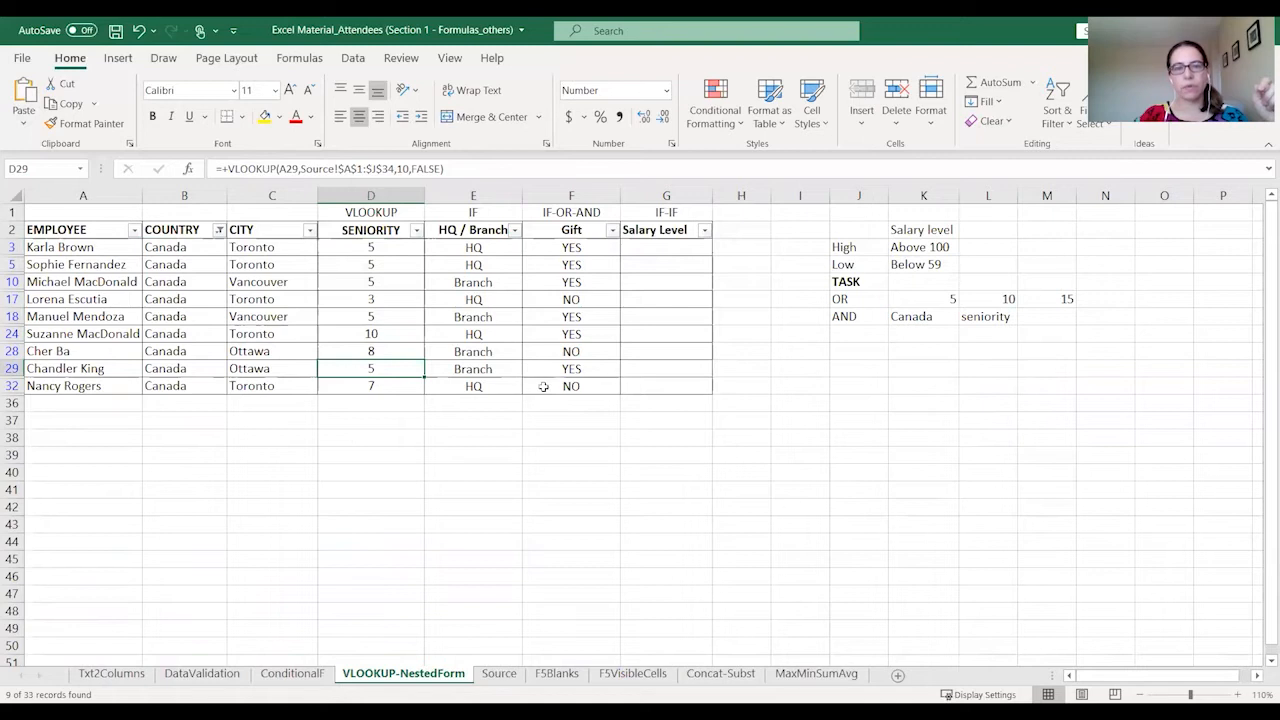
left_click(552, 350)
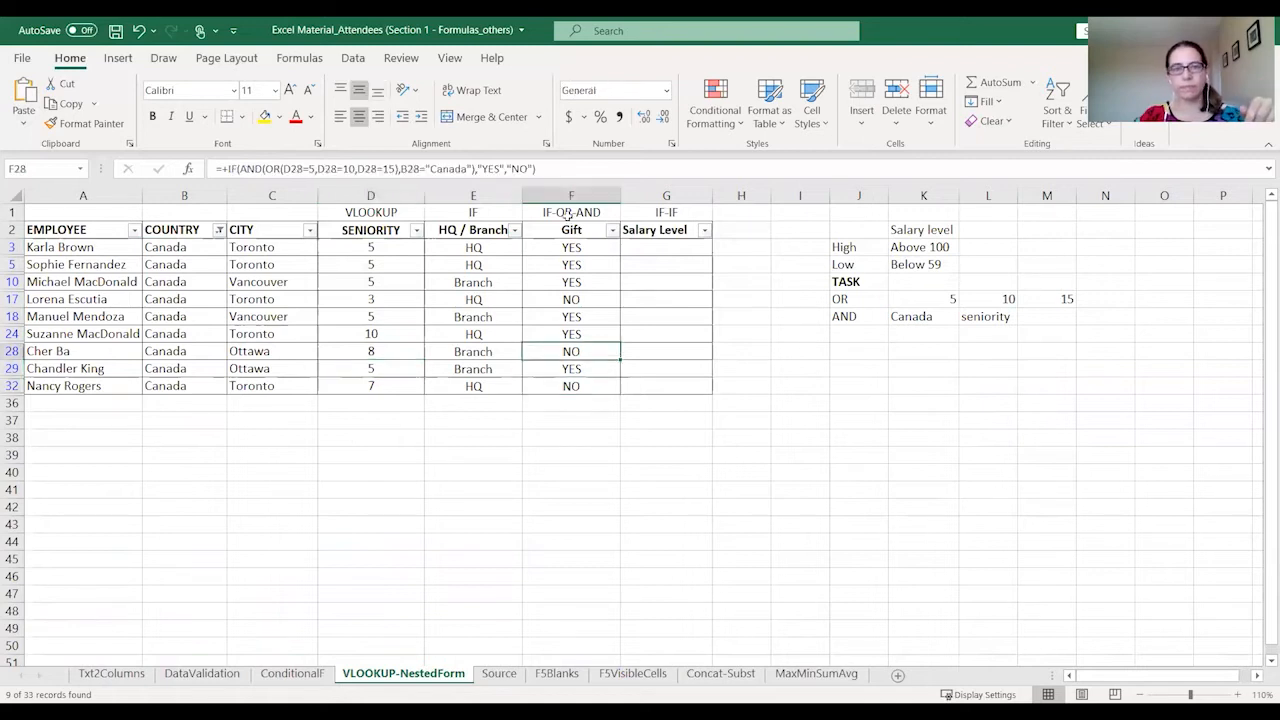
left_click(220, 230)
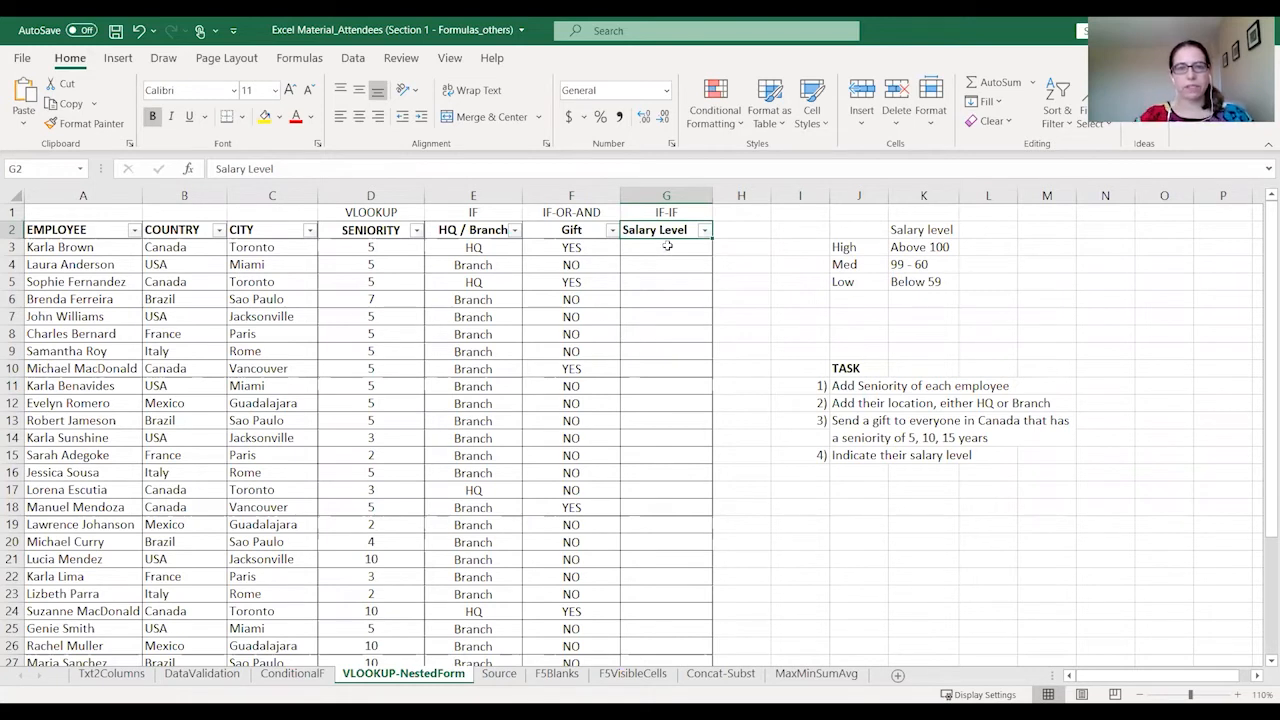
- Outline the salary-level IF under the task list, entering if, true, 1 and 2 in cells J18:M18
left_click(852, 508)
type("if")
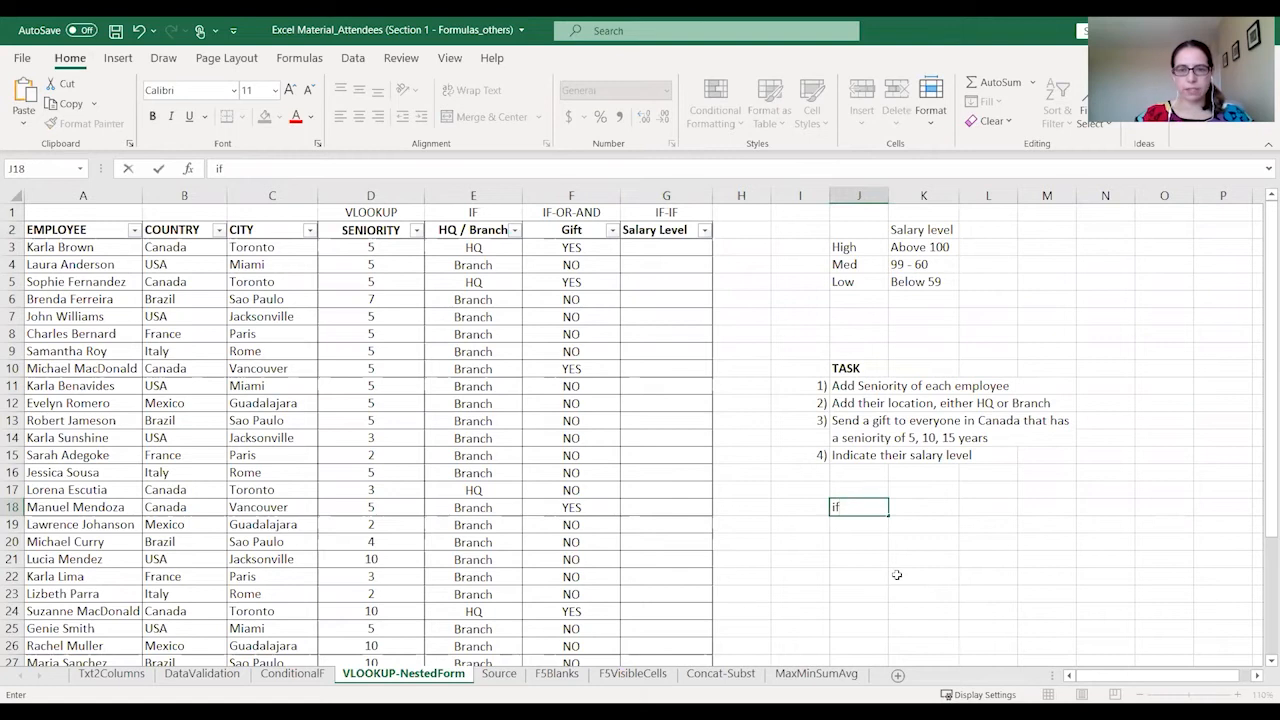
key("Tab")
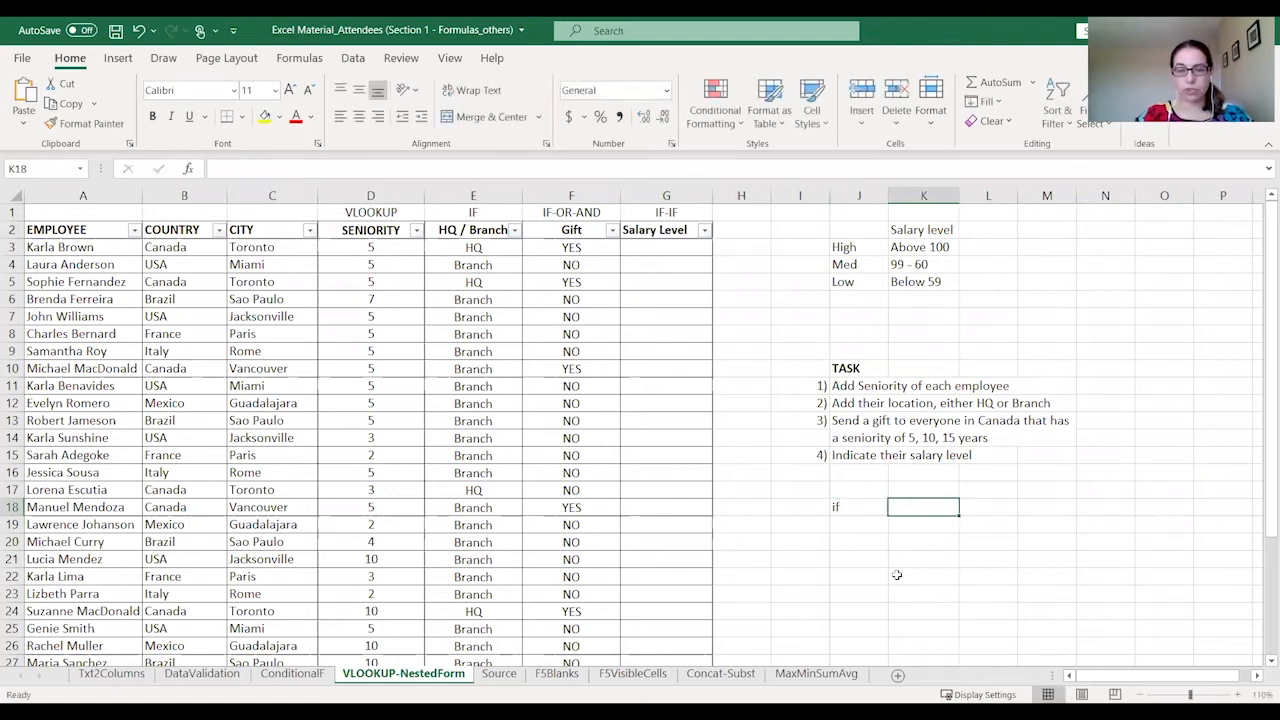
type("true")
key("Tab")
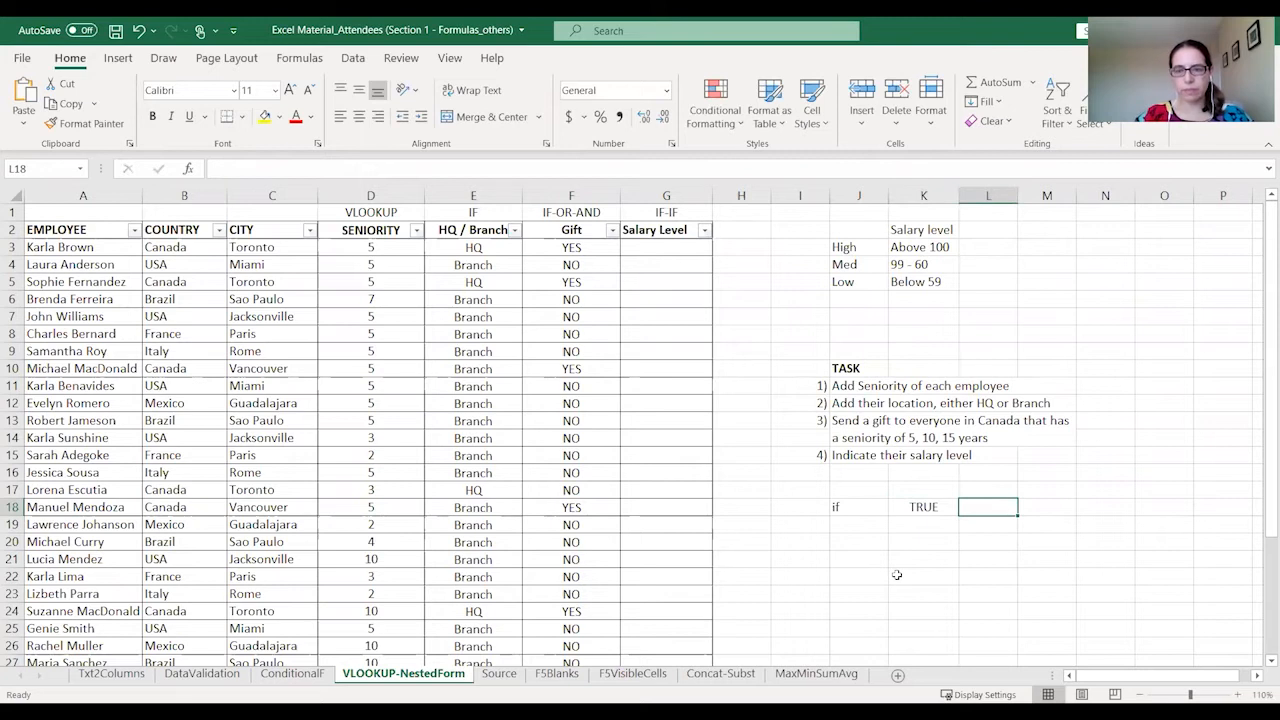
type("1")
key("Tab")
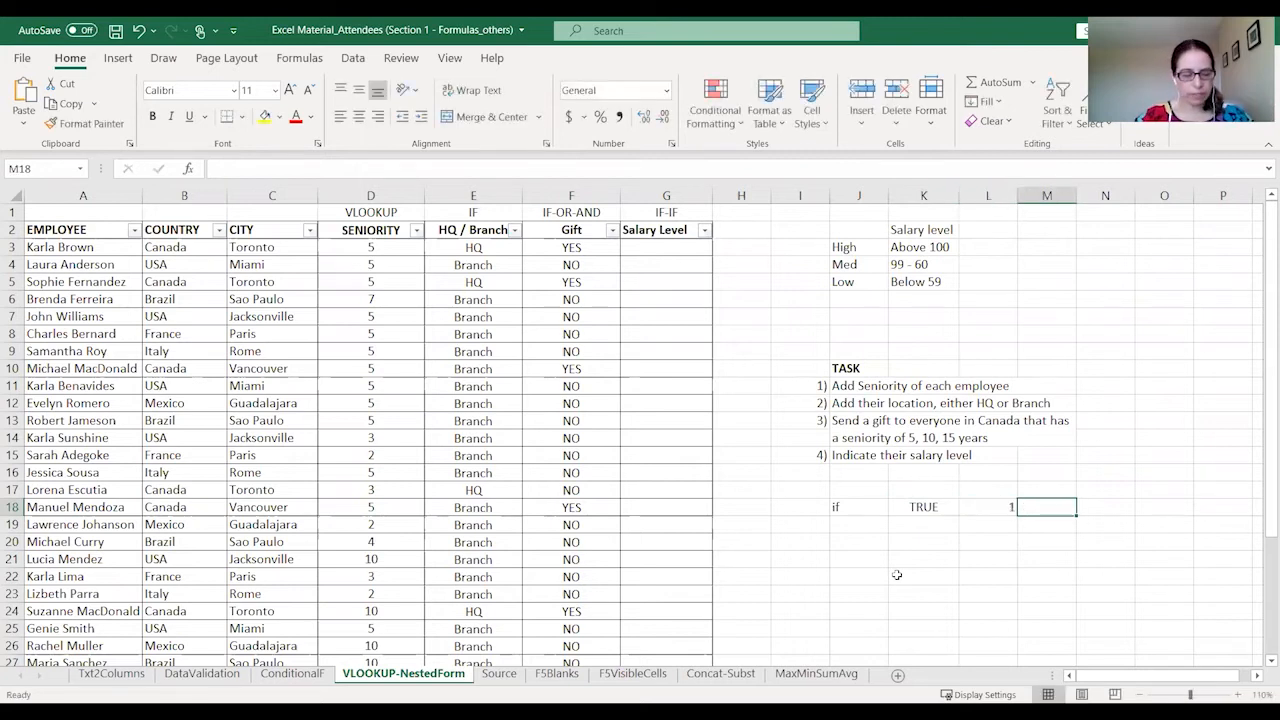
type("2")
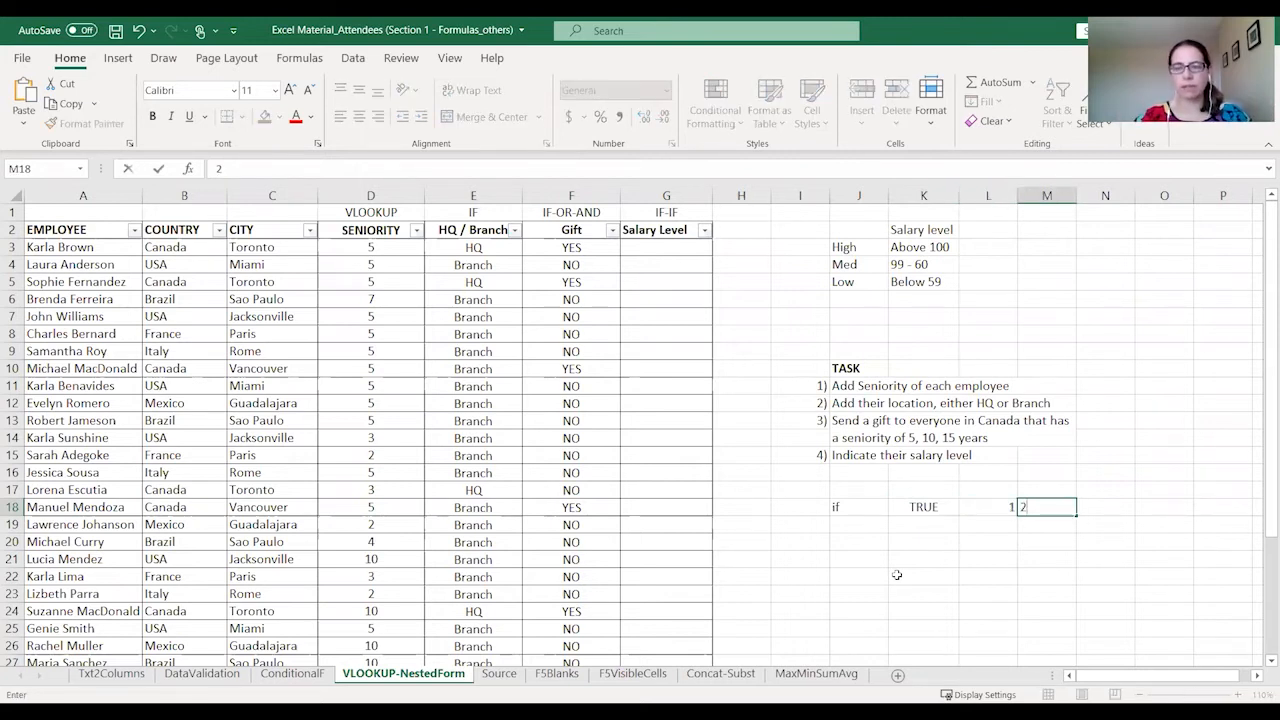
key("Tab")
key("Down")
key("Left")
key("Left")
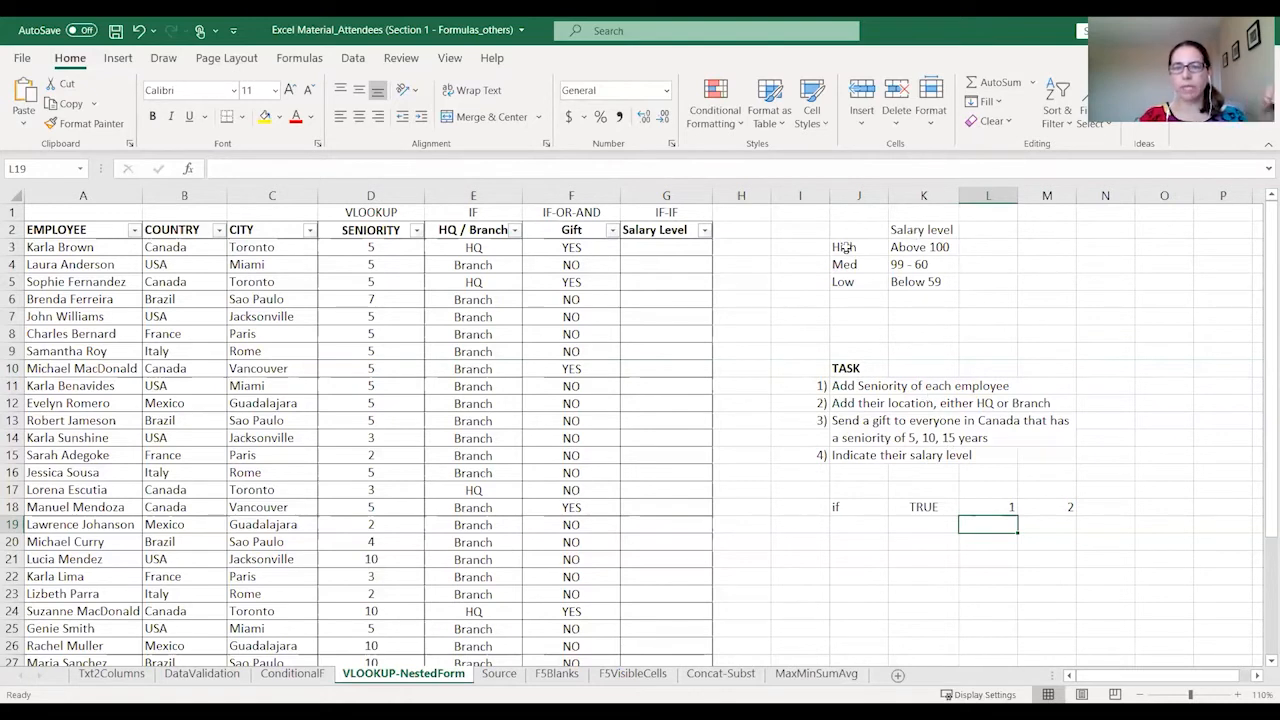
- Rewrite the Med salary range in K4 as 60 - 99
left_click(912, 262)
type("6")
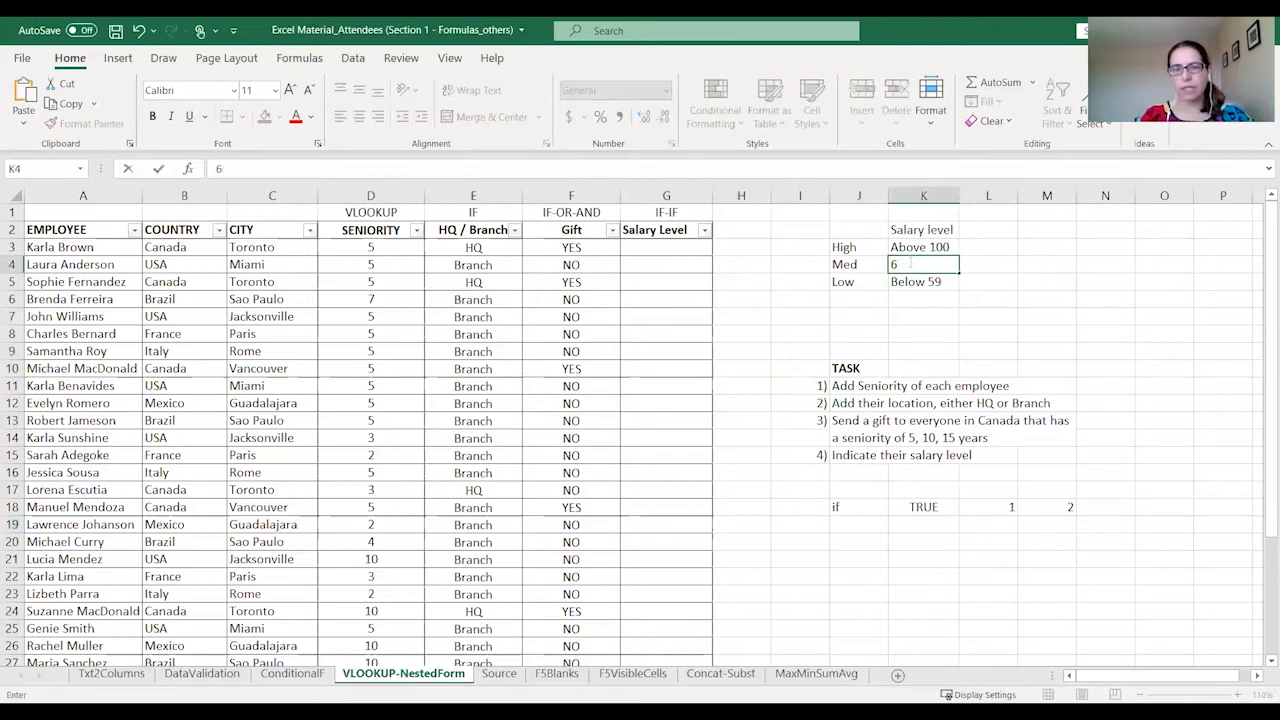
type("0 - 99")
key("Return")
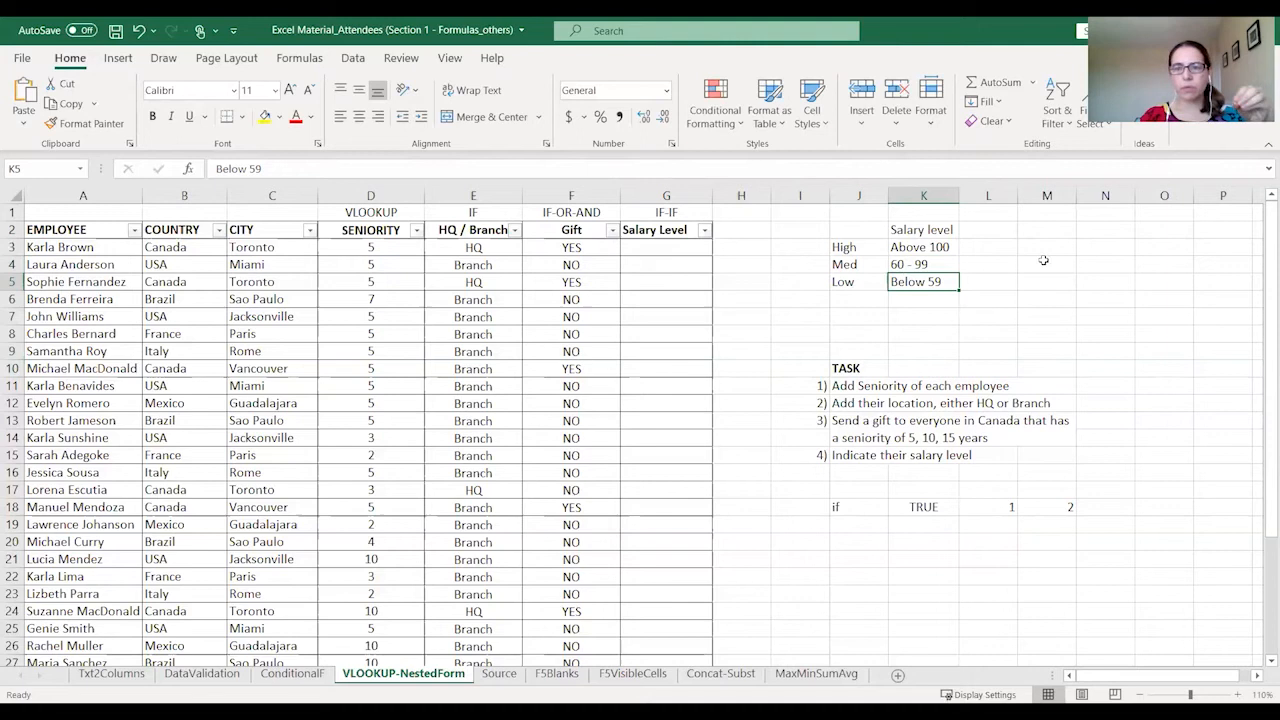
- Add a bold Salary header in cell O2 for a helper column
left_click(1152, 232)
type("Salary")
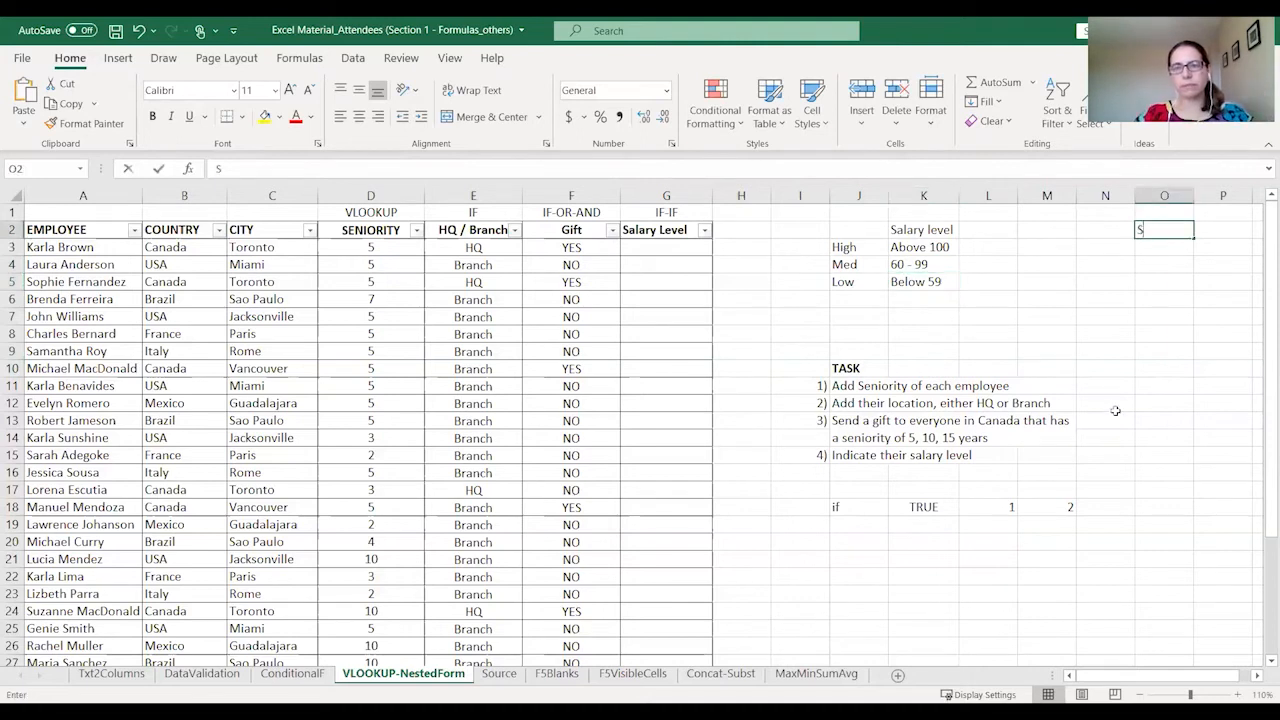
key("Return")
key("Up")
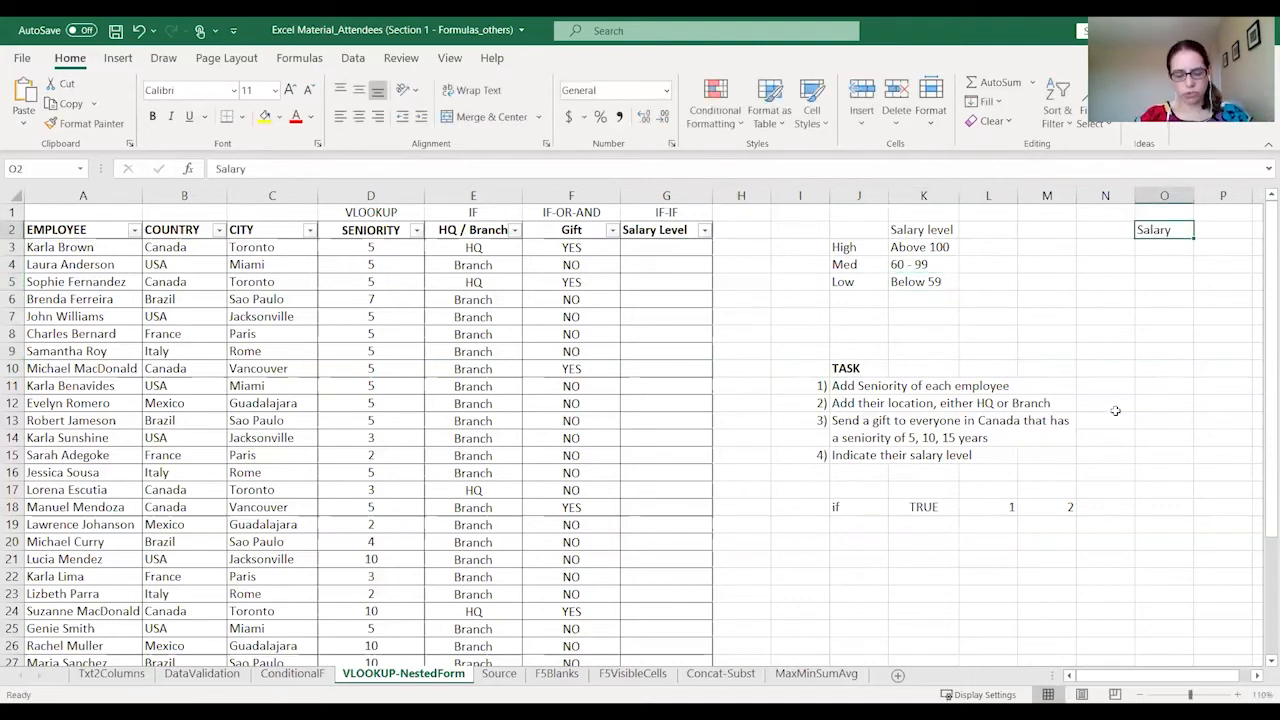
key("ctrl+b")
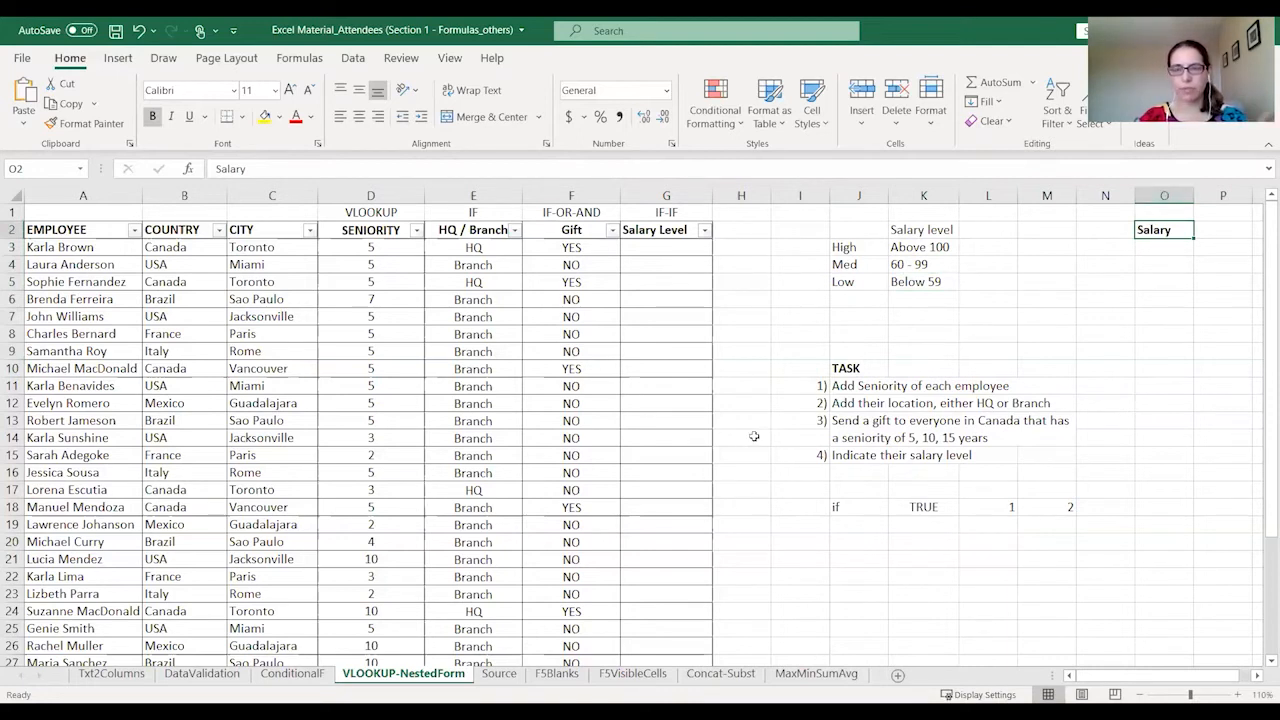
key("Return")
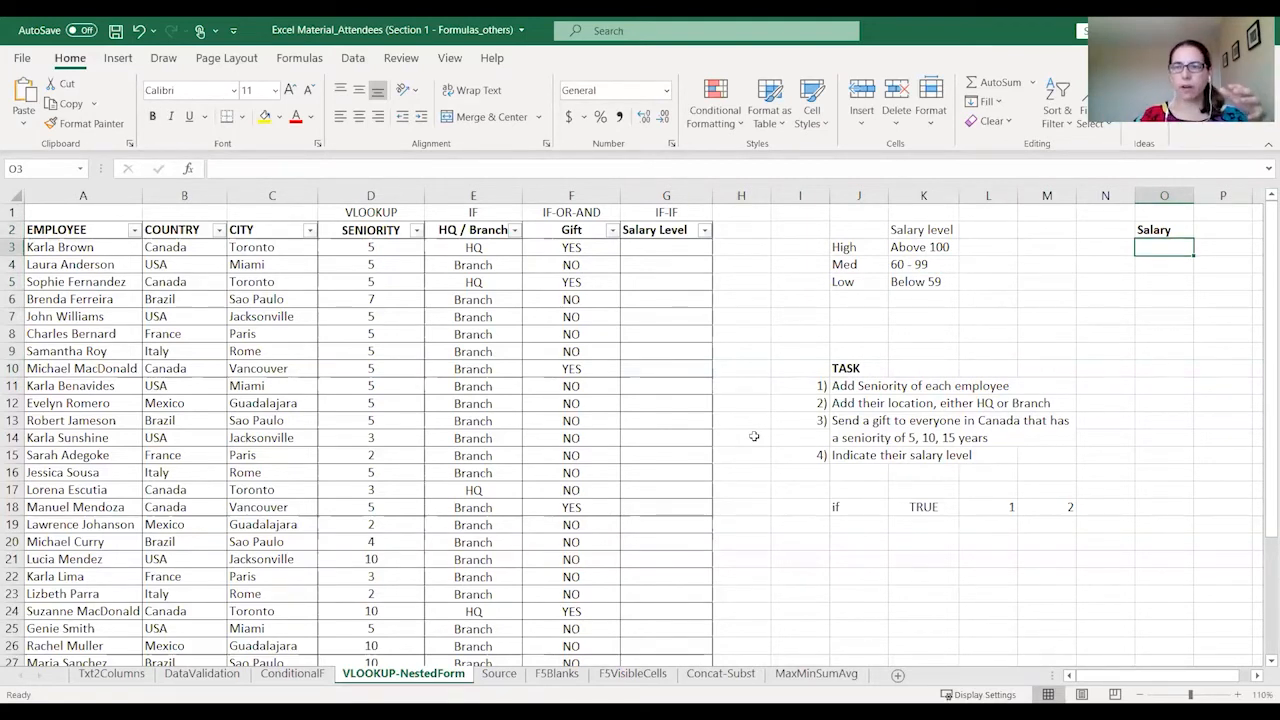
- Start a +VLOOKUP formula in O3 with the employee name in A3 as the lookup value
type("+")
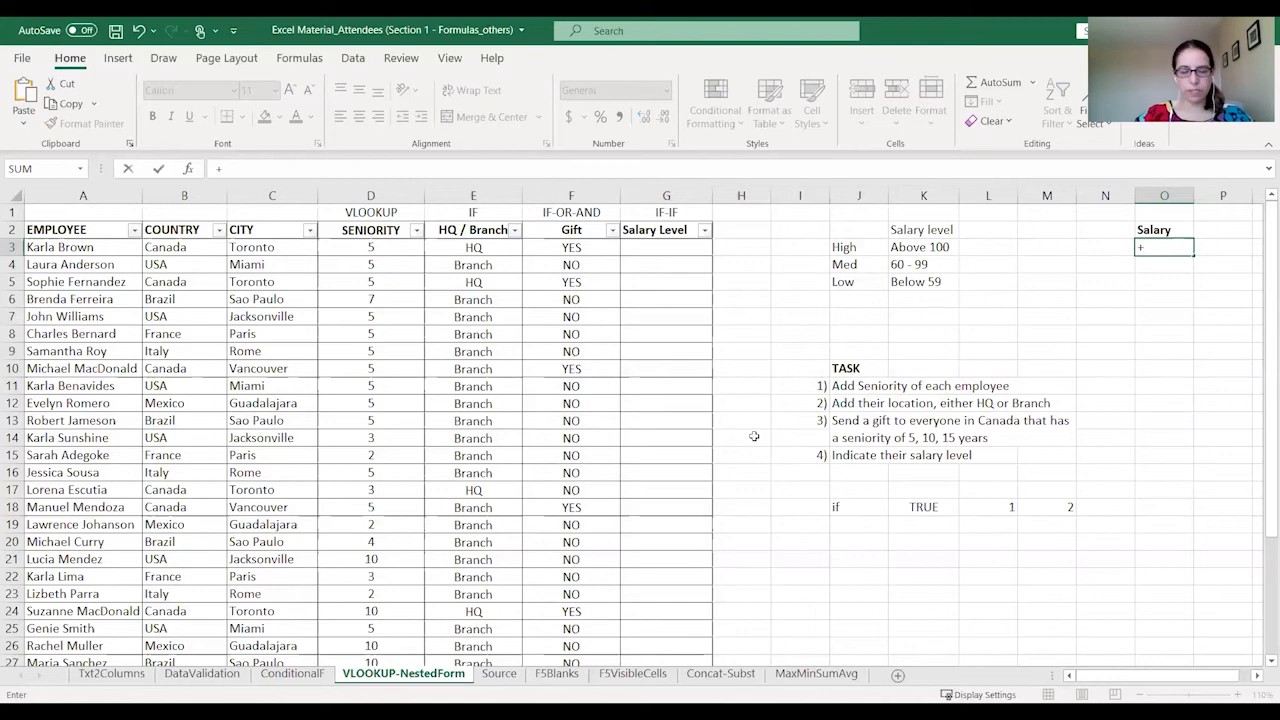
type("VLOOKUP")
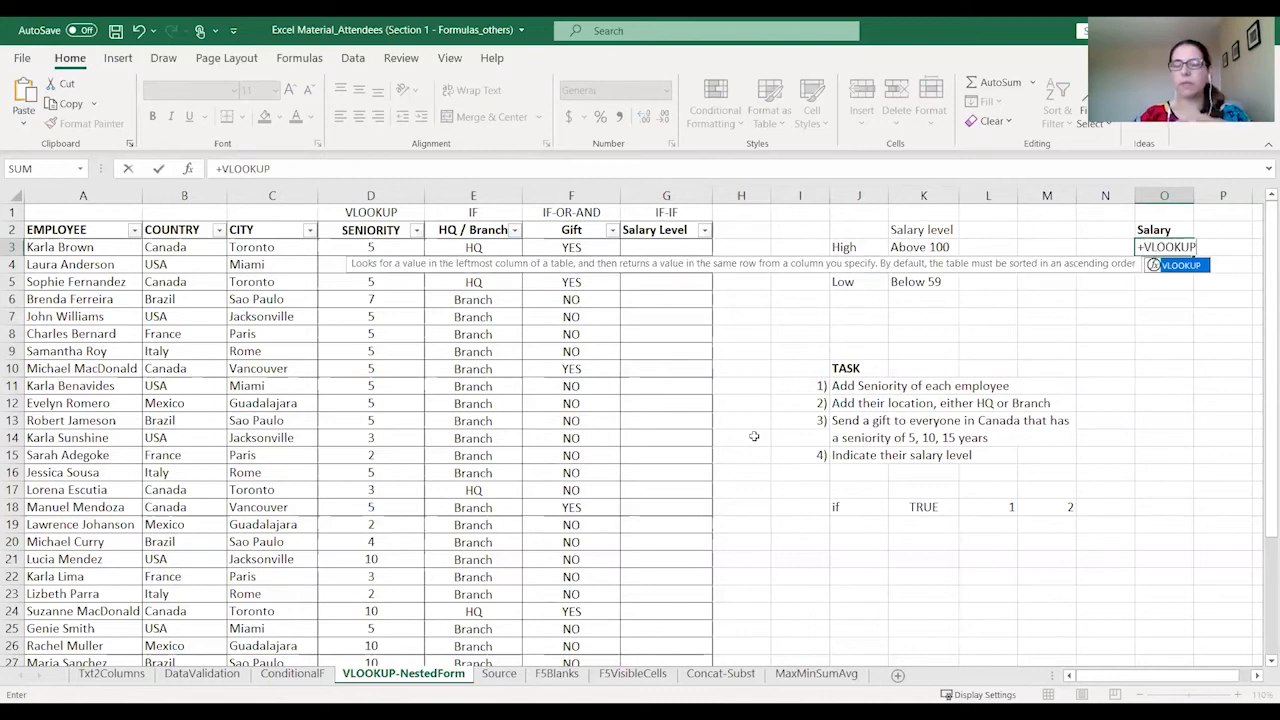
type("(")
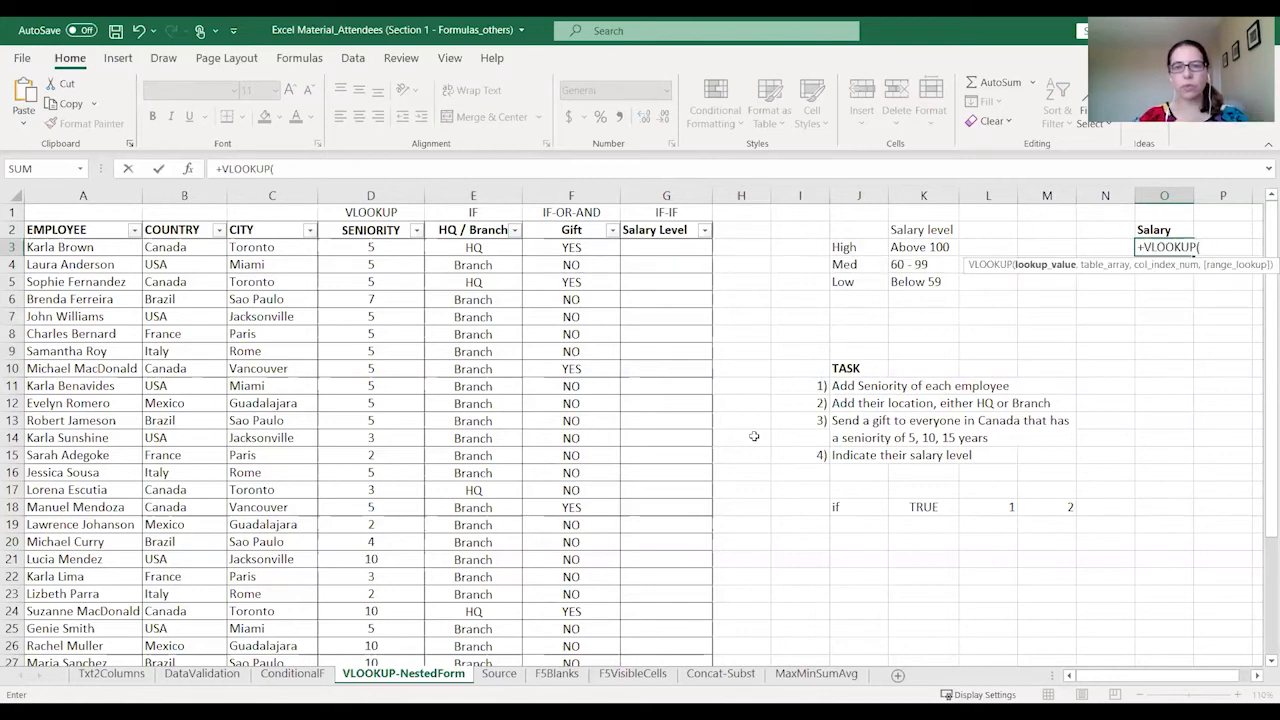
left_click(110, 248)
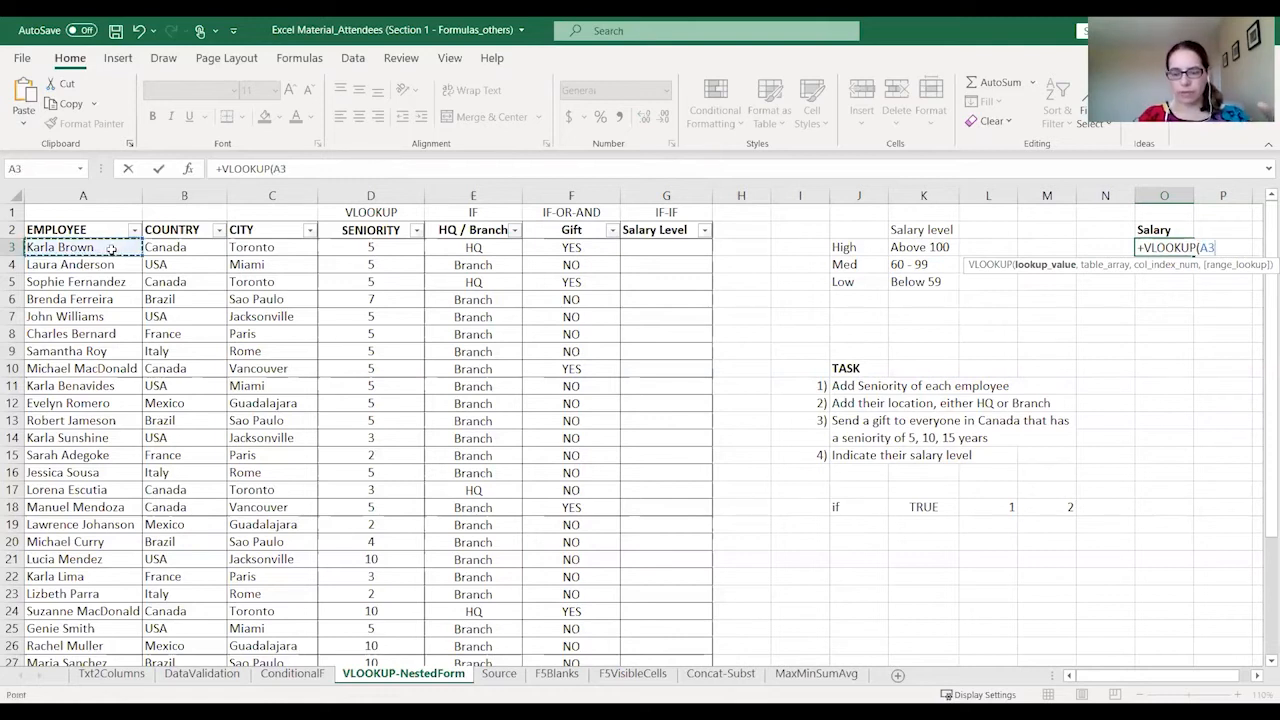
- Complete the VLOOKUP in O3 with table array Source!$A$1:$J$34, column index 9 and FALSE for an exact match
type(",")
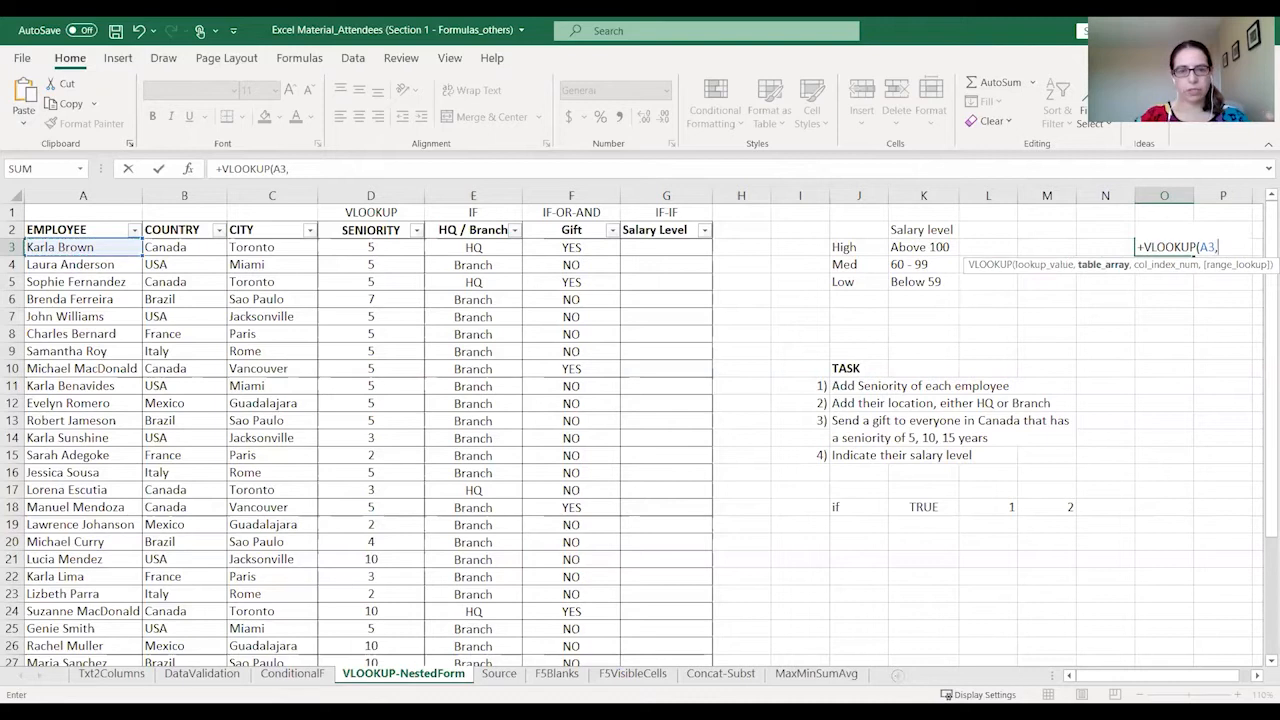
left_click(499, 673)
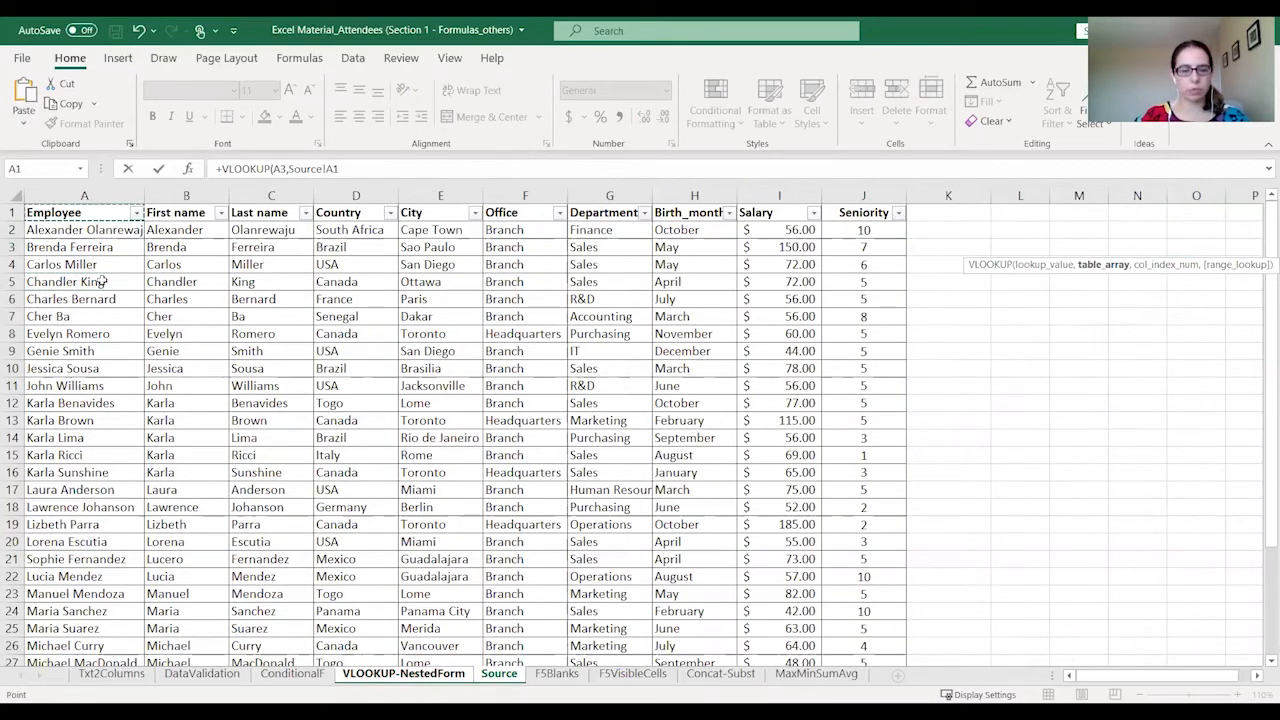
key("ctrl+shift+End")
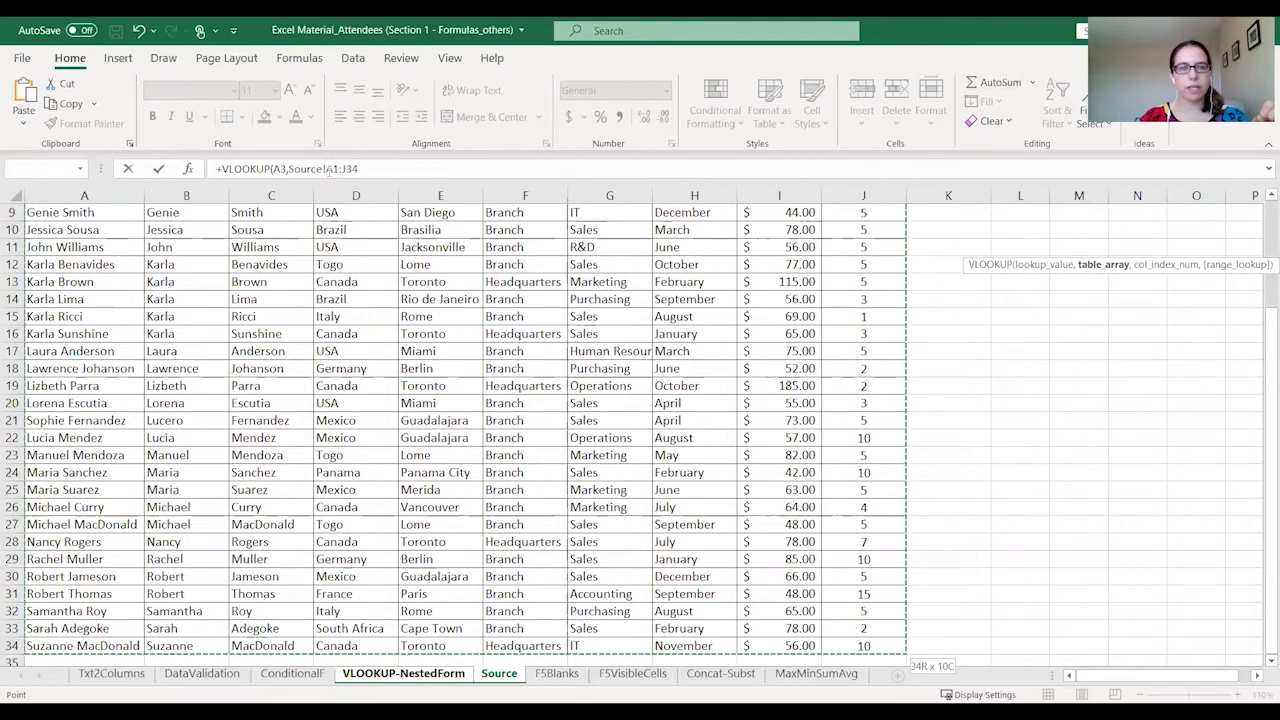
key("F4")
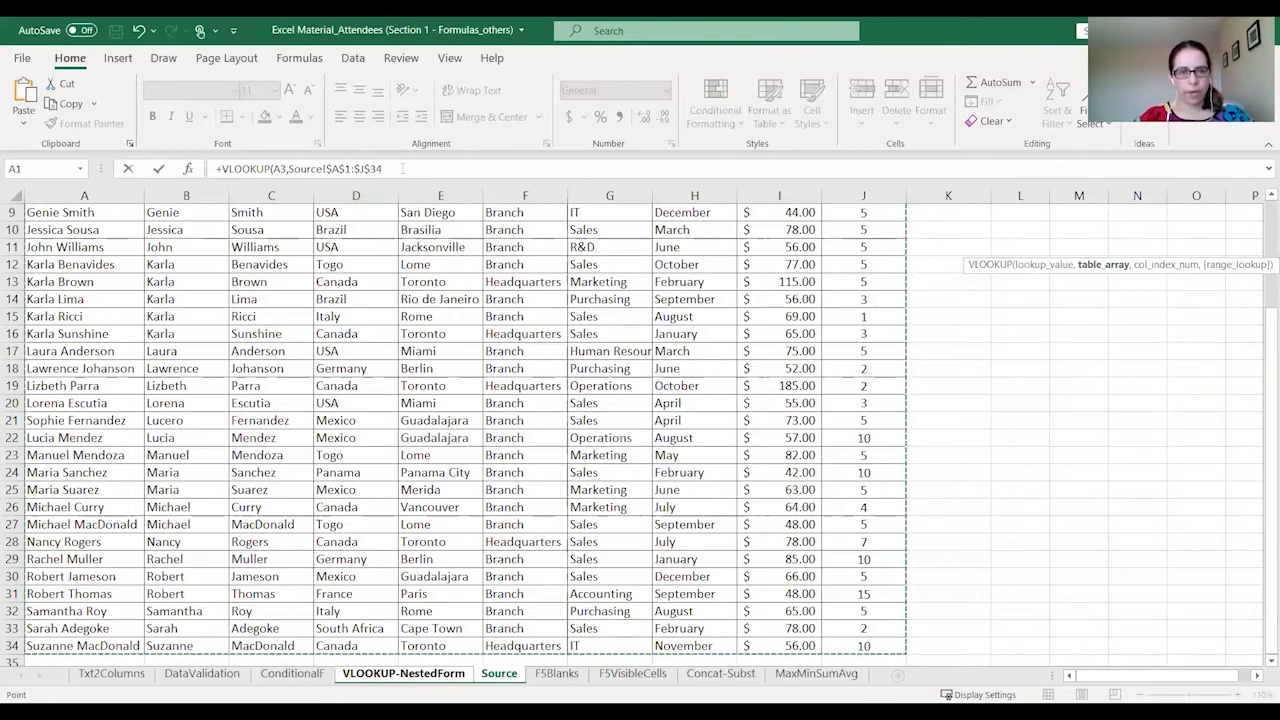
type(",9")
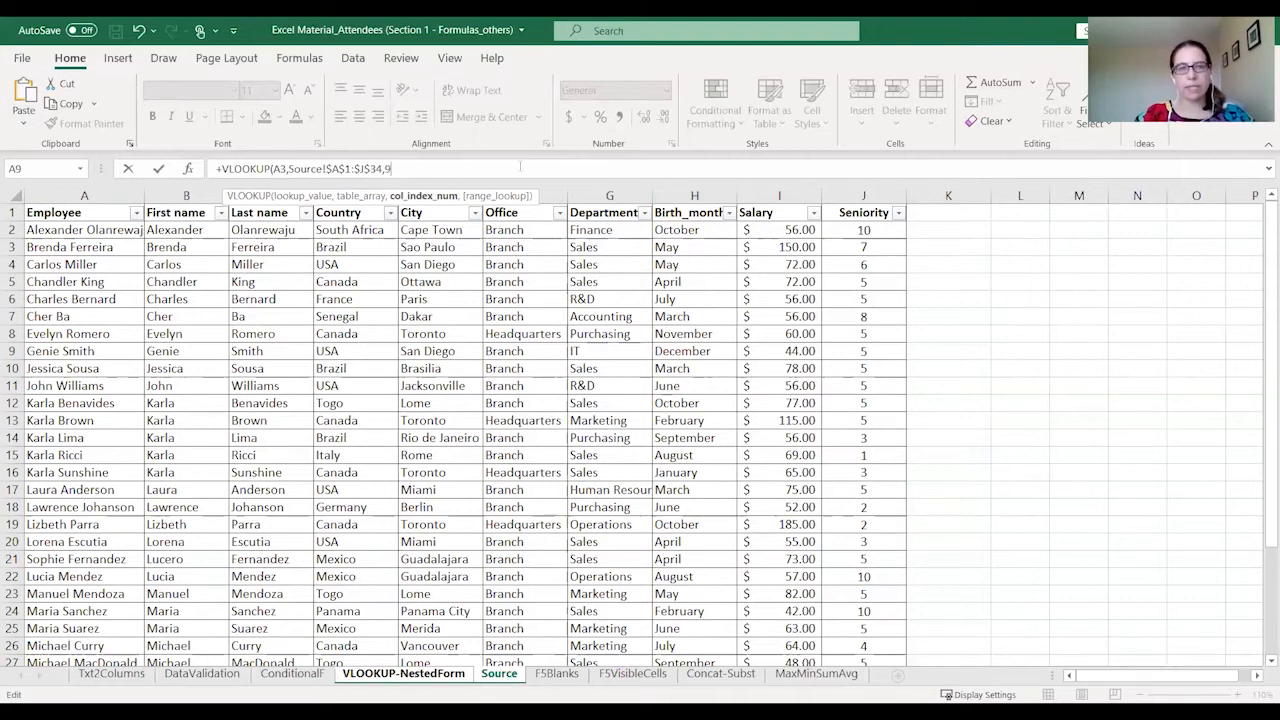
type(",FALSE")
key("Return")
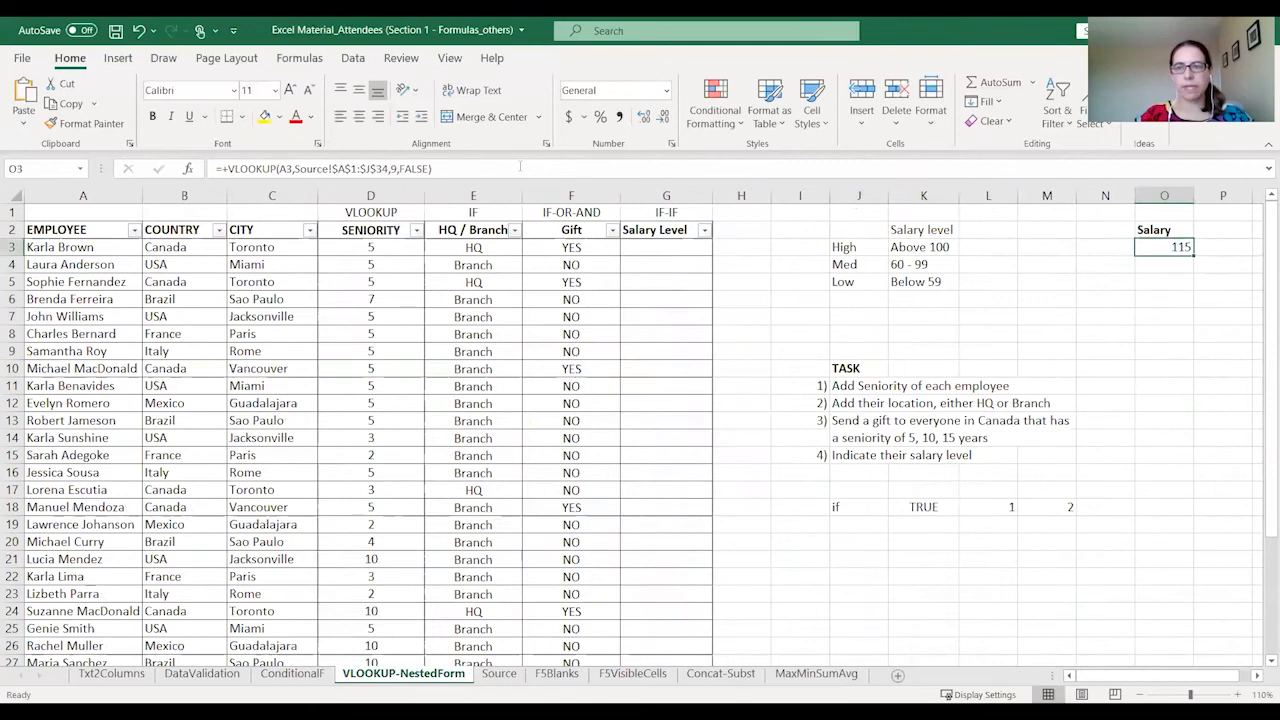
- Fill the O3 salary lookup down column O for all listed employees
left_click_drag(1194, 256, 1200, 645)
scroll(1145, 568, "up", 4)
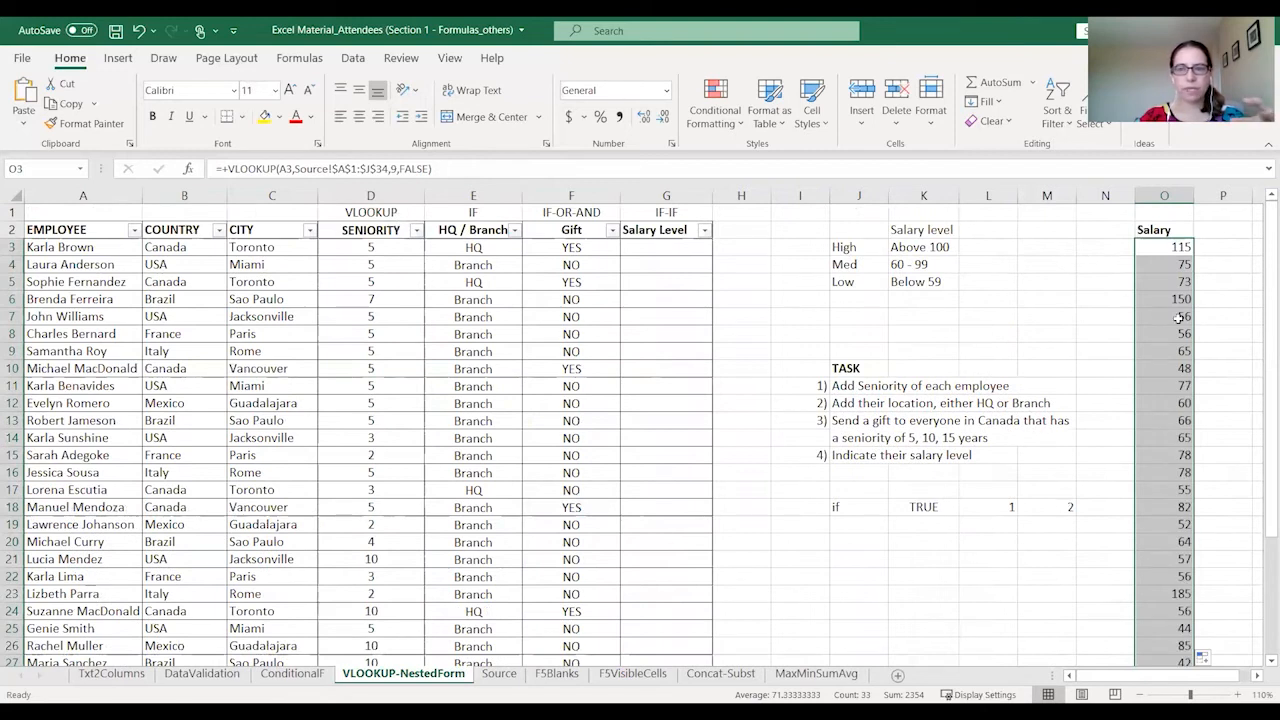
left_click(1169, 248)
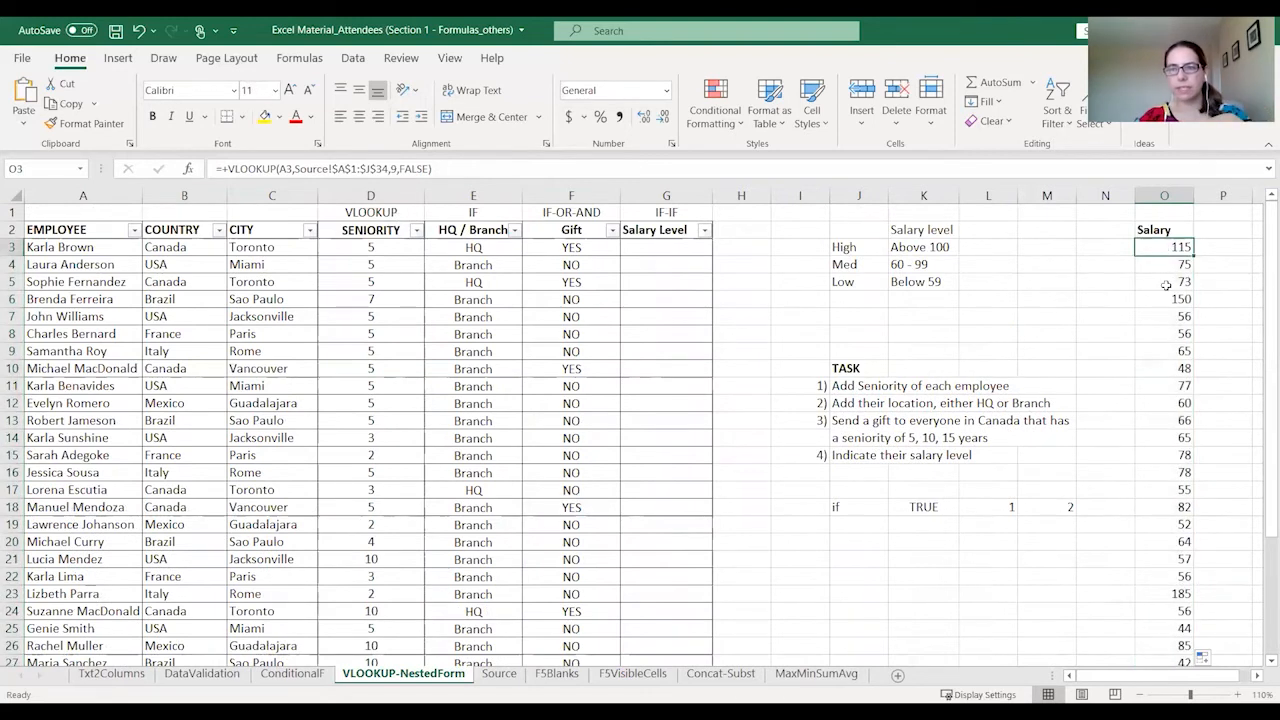
- Begin an IF formula in G3 that tests O3>100 and returns the absolute reference $J$3 when true
left_click(681, 252)
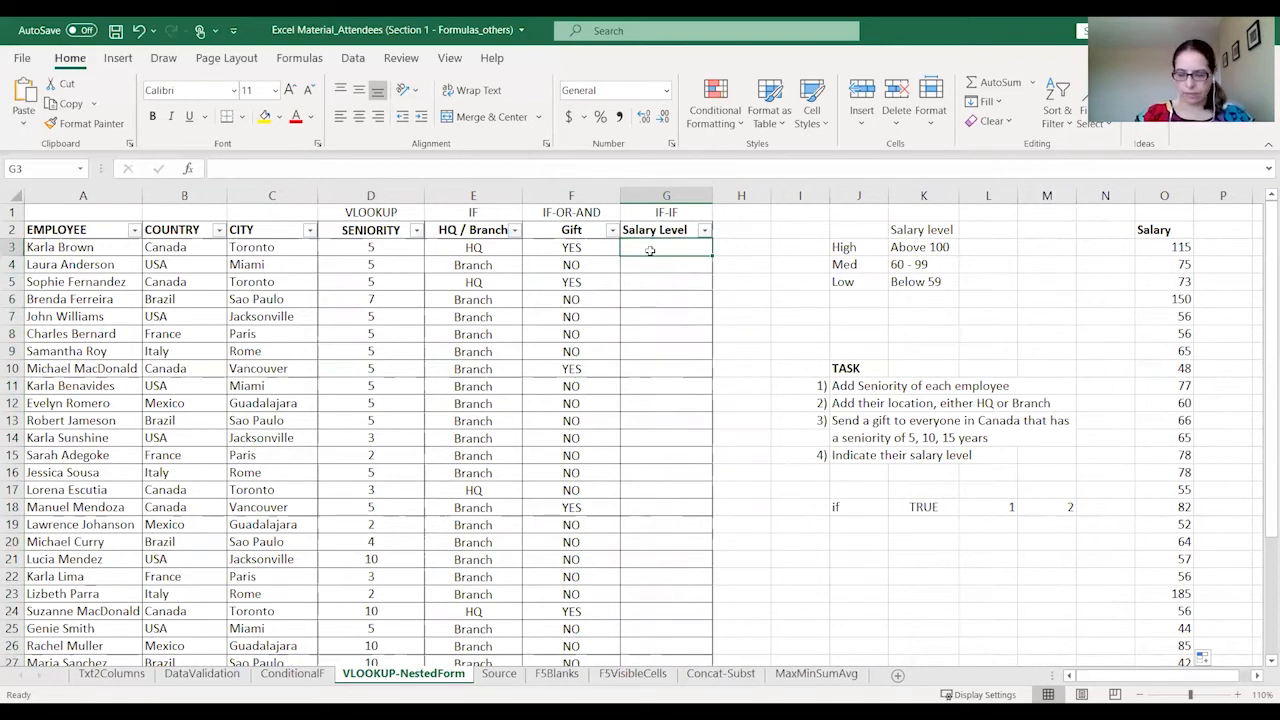
type("+")
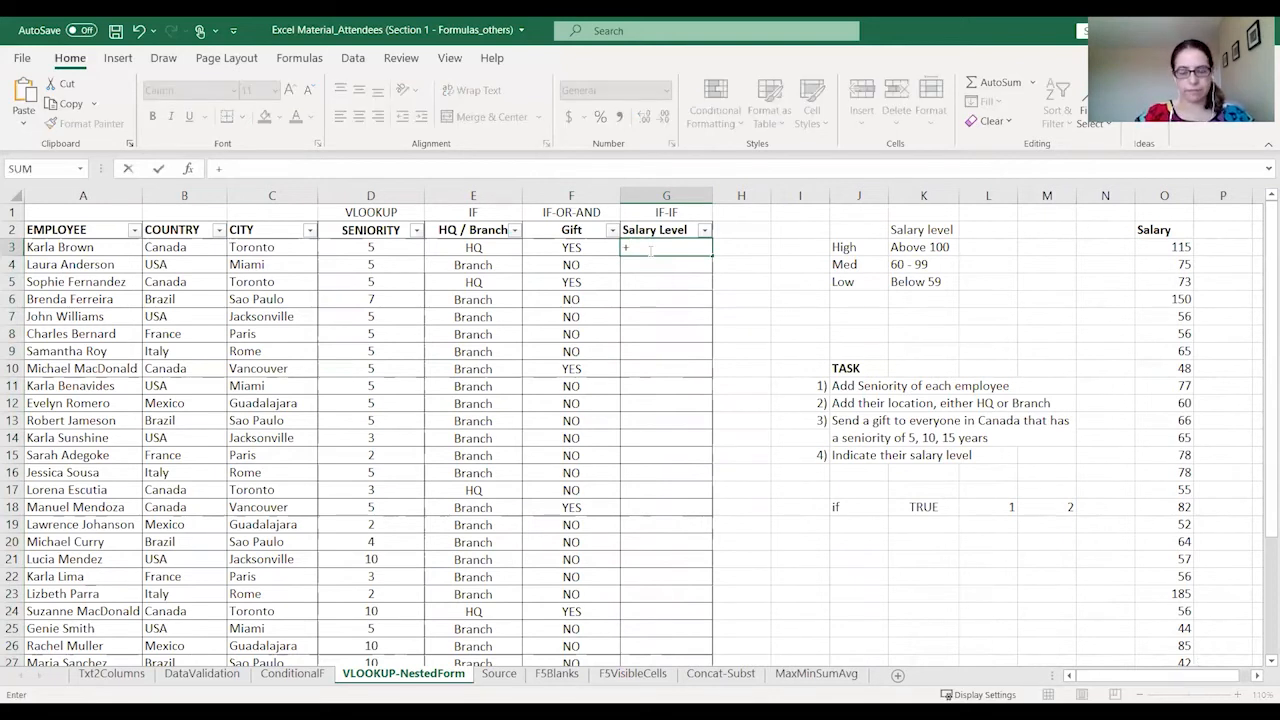
type("IF(")
left_click(1166, 249)
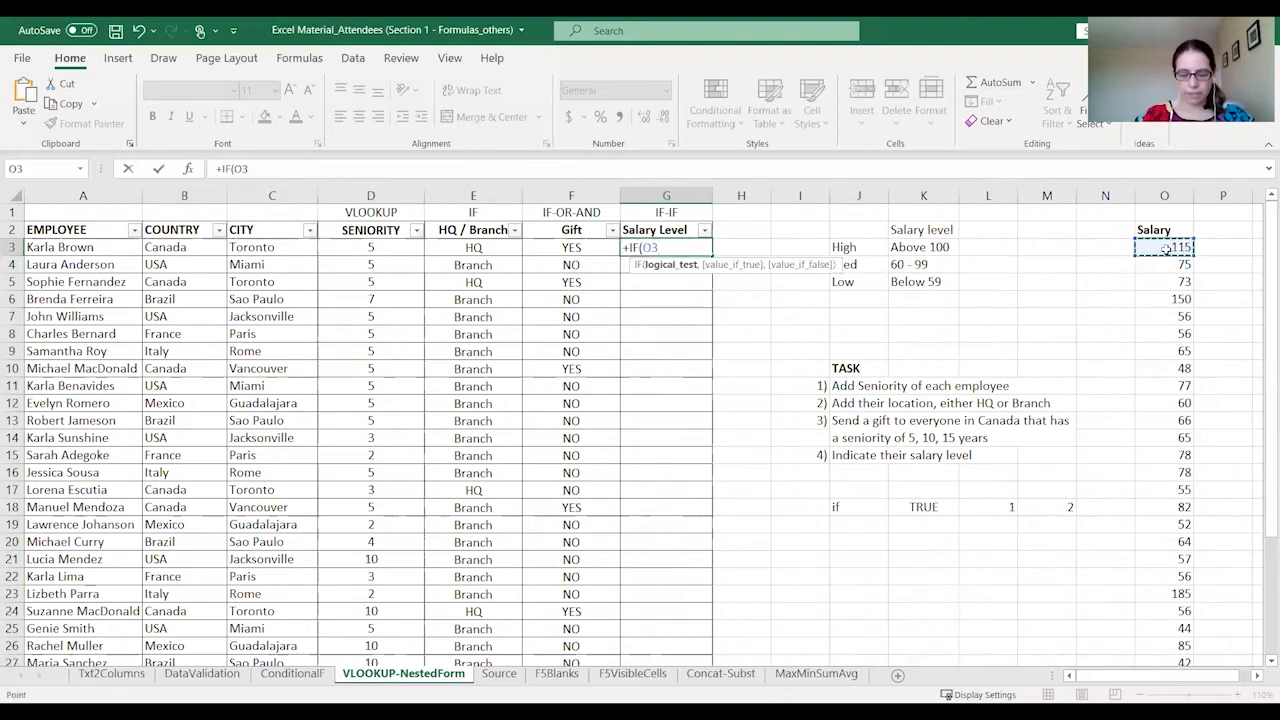
type(">100")
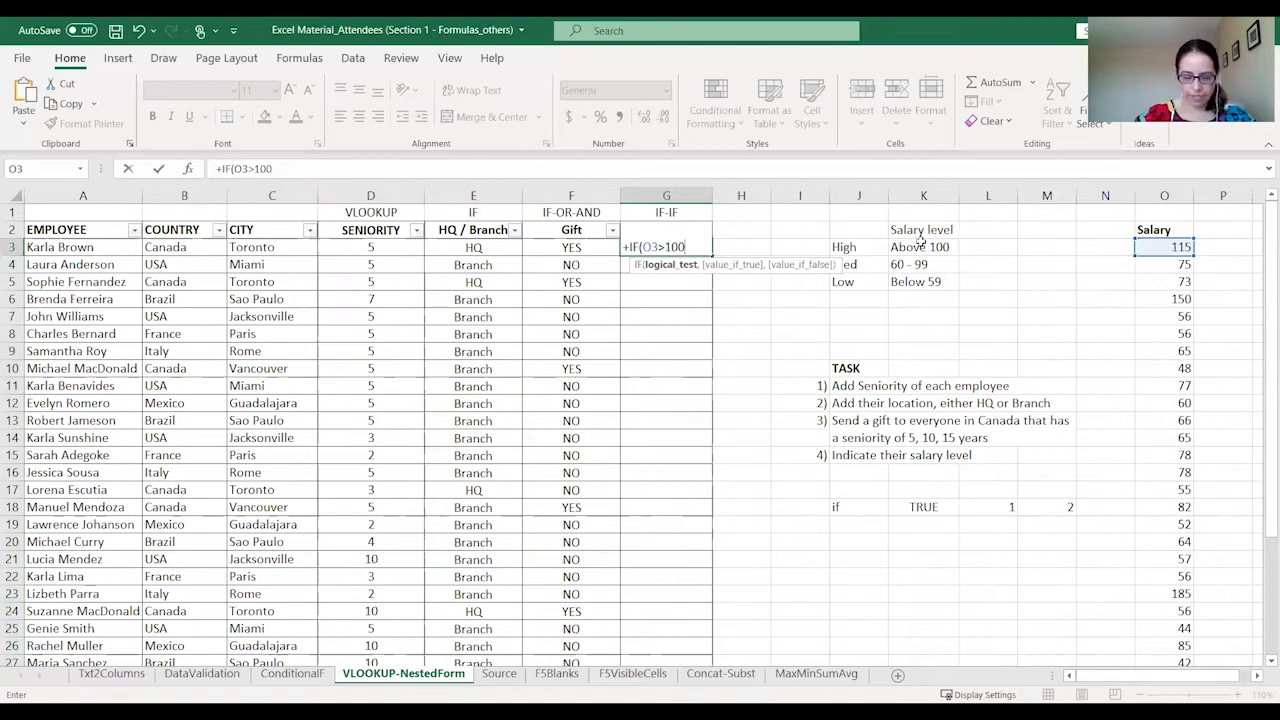
type(",")
left_click(871, 249)
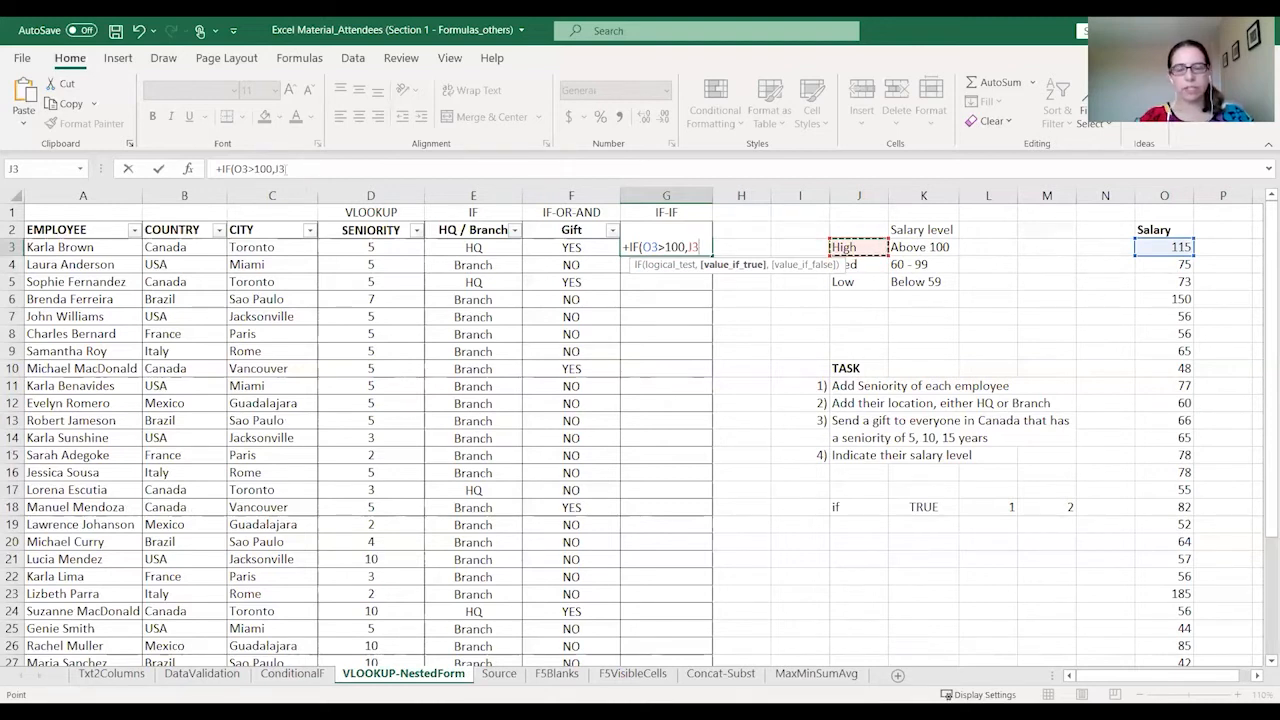
key("F4")
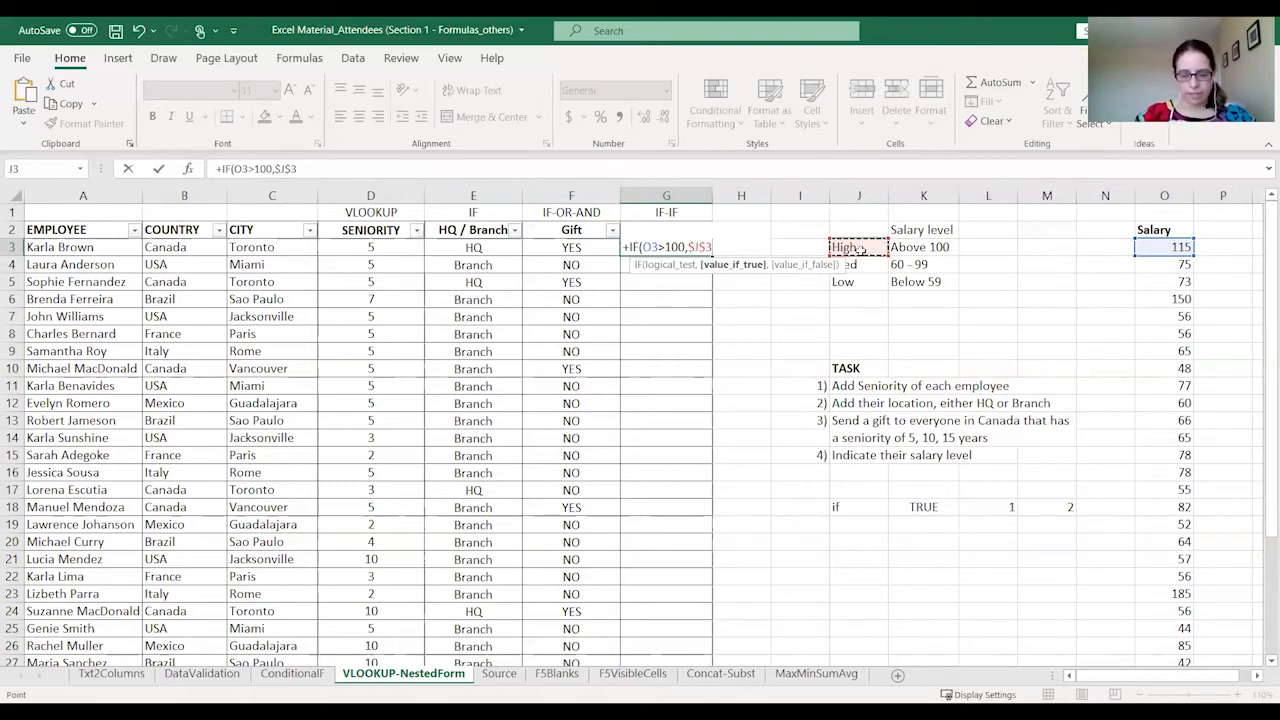
type(",")
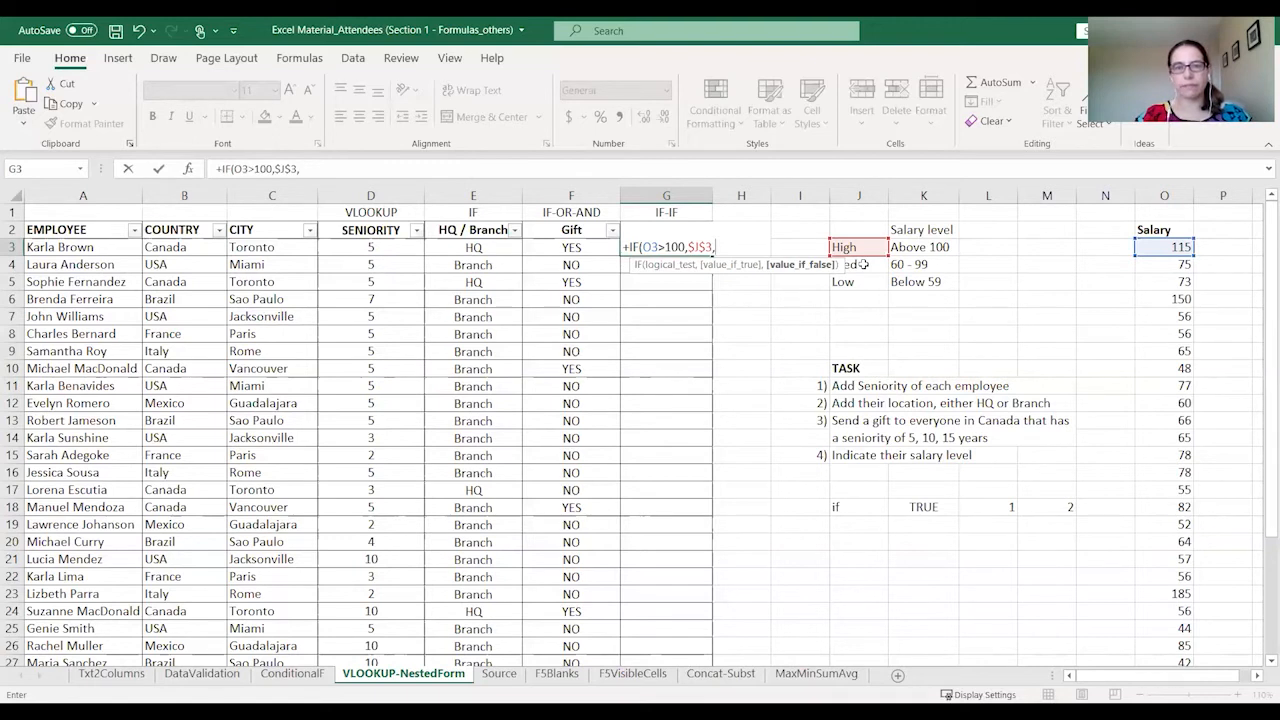
- Nest a second IF as the value if false, testing O3<59 and returning $J$5 when true
type("IF(")
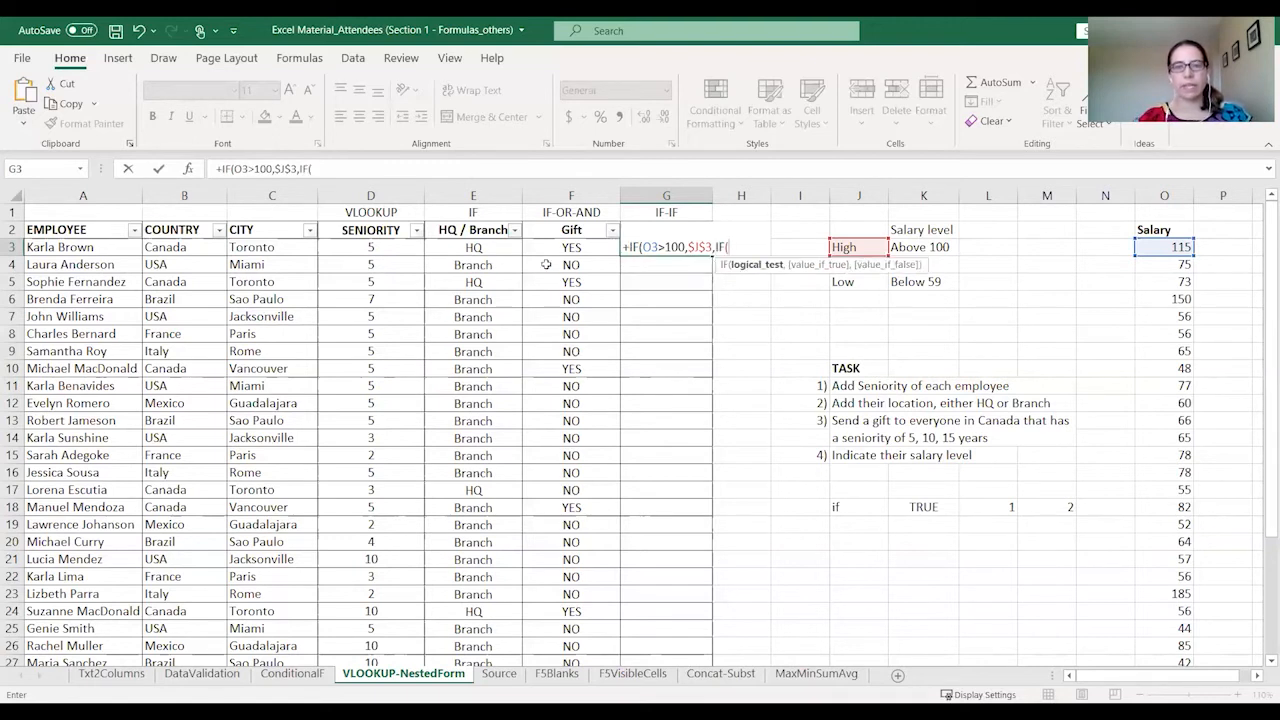
left_click(1153, 250)
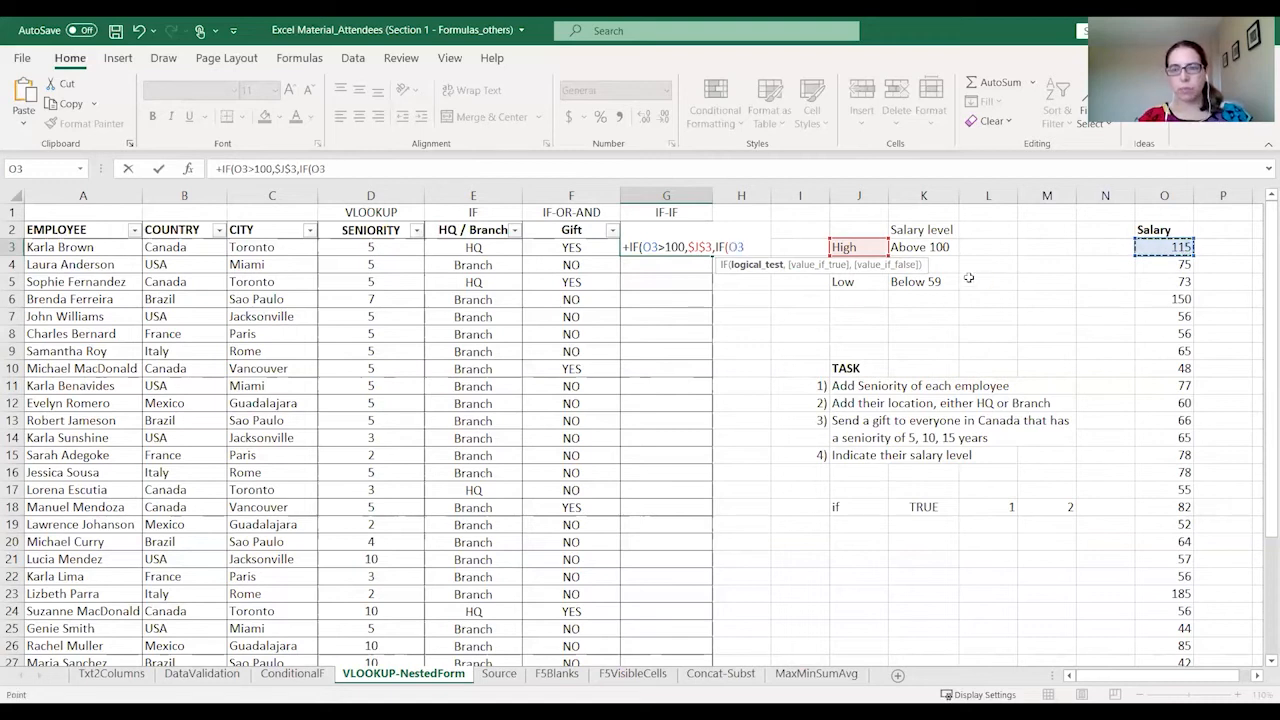
type("<59")
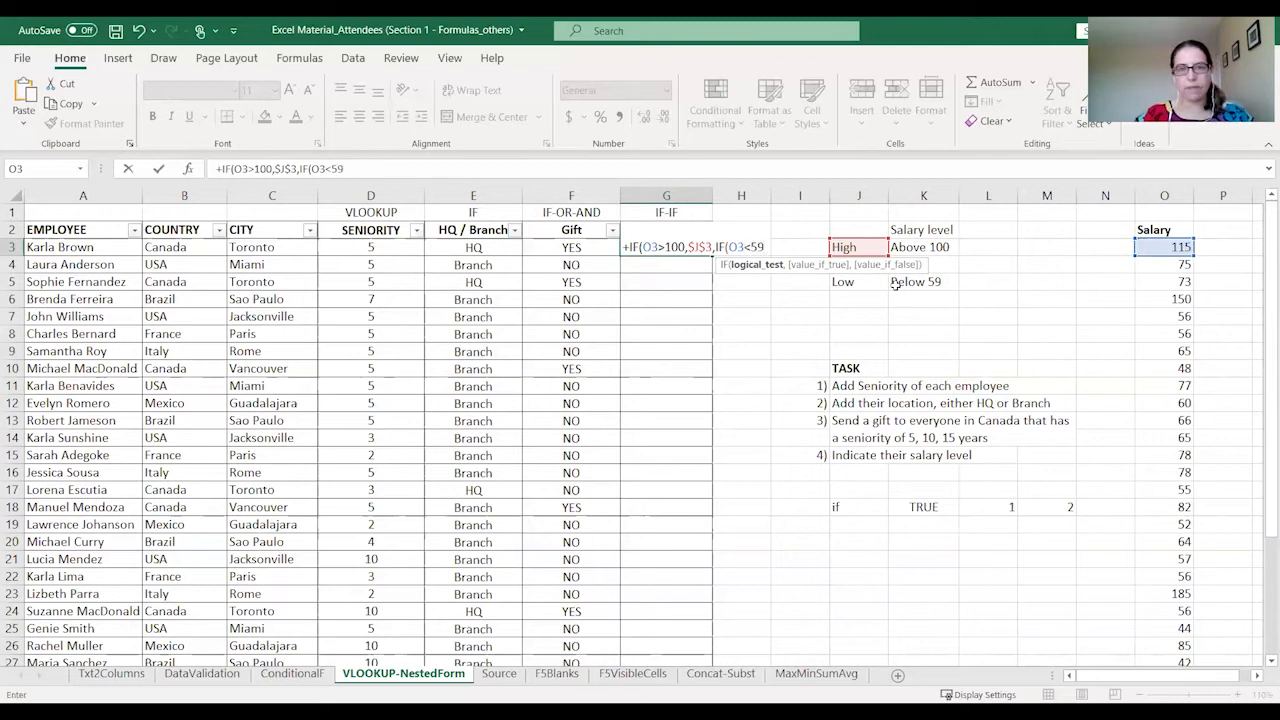
type(",")
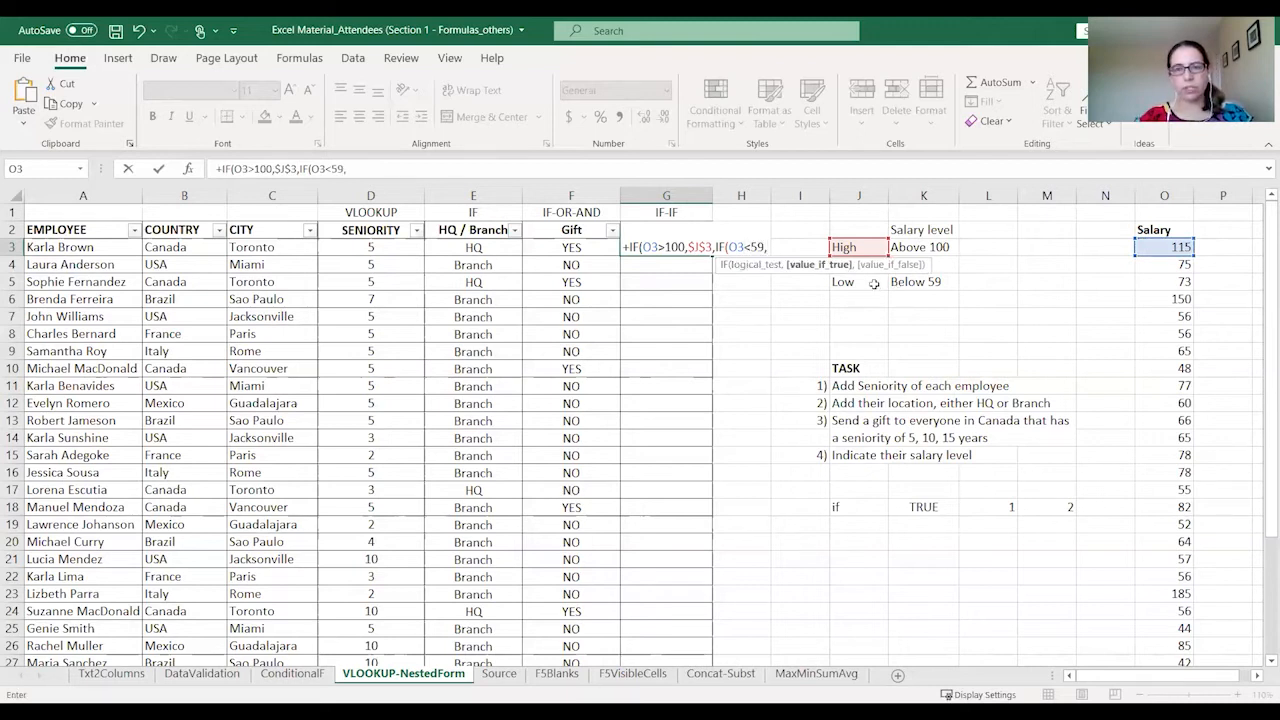
left_click(858, 282)
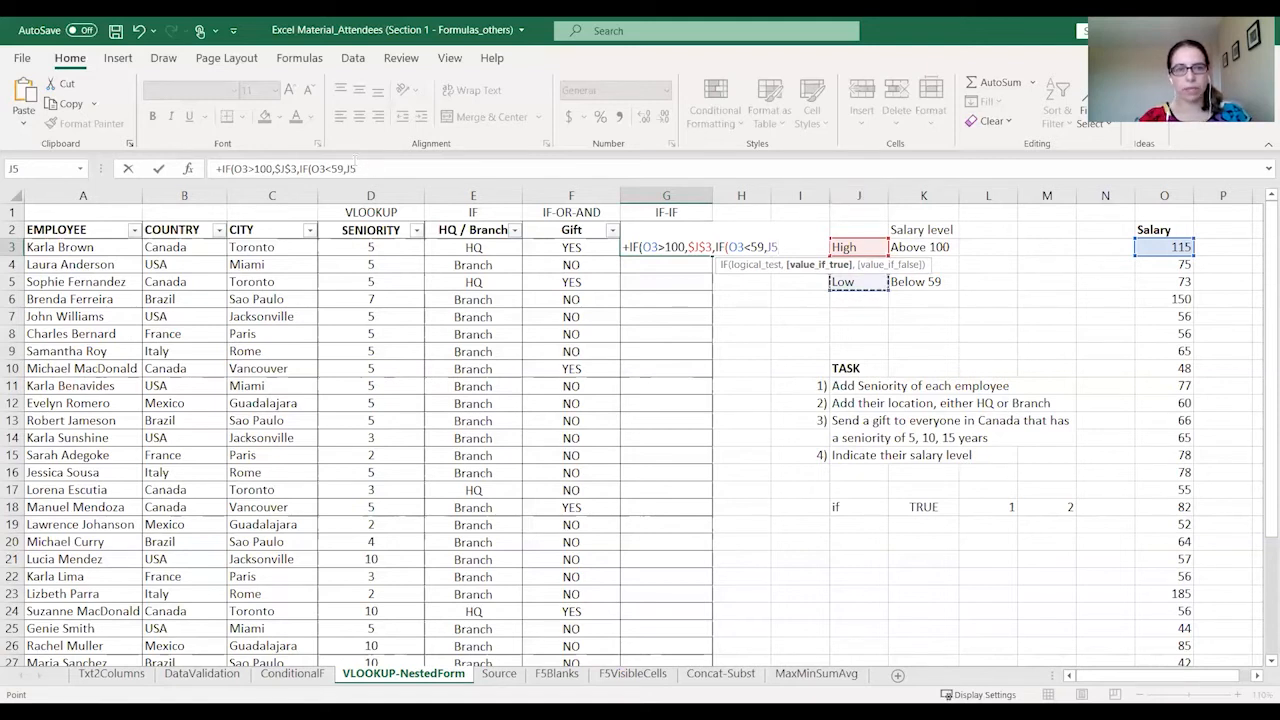
key("F4")
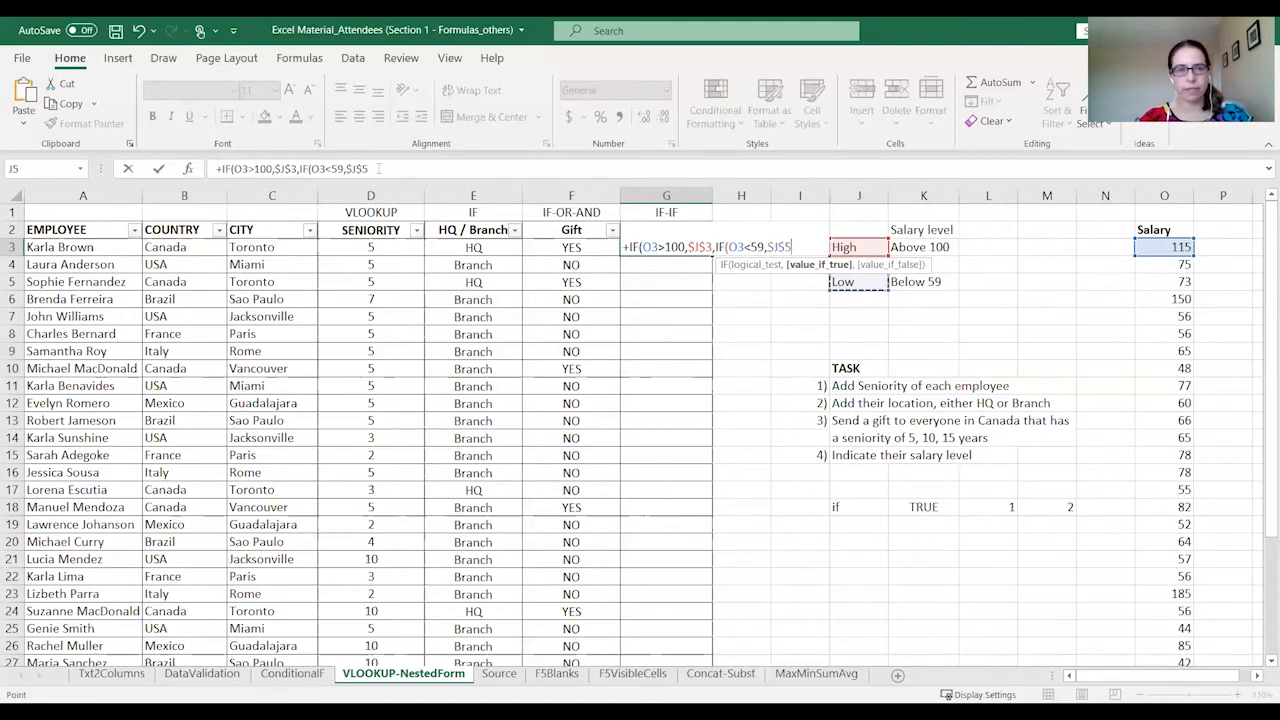
- Set $J$4 as the nested IF's value if false, close both functions and enter the formula in G3
left_click(378, 168)
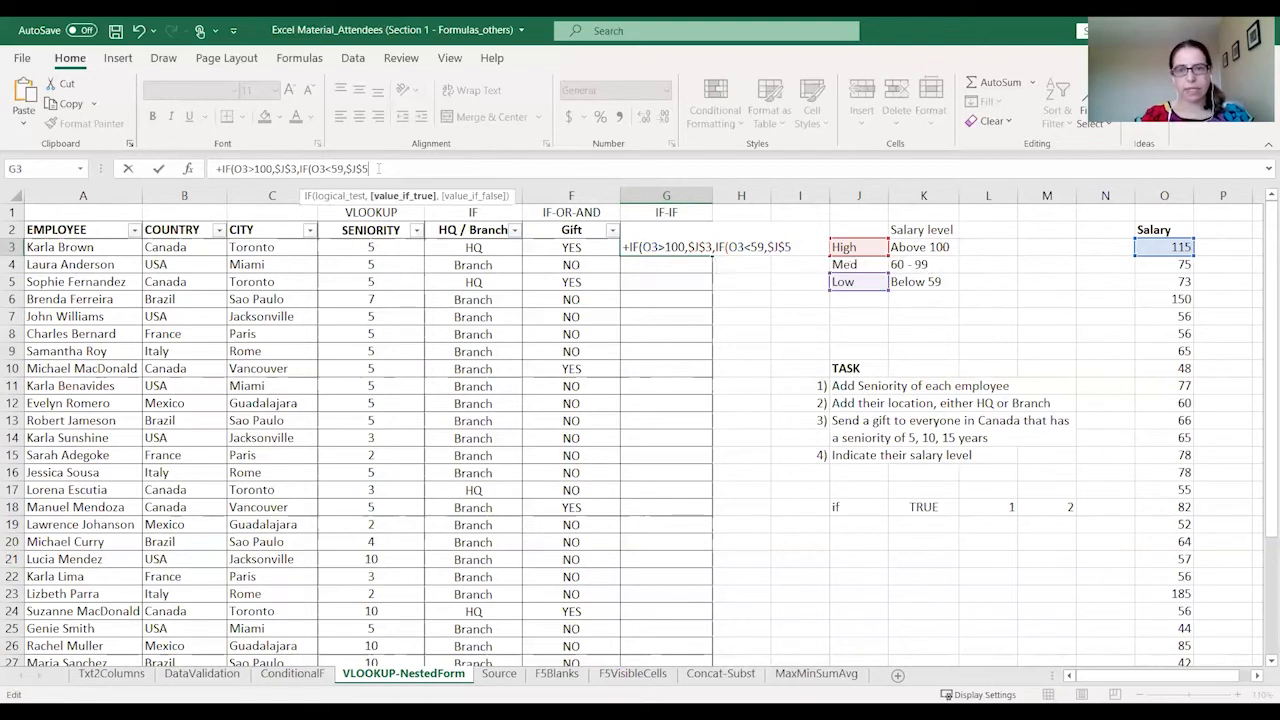
type(",")
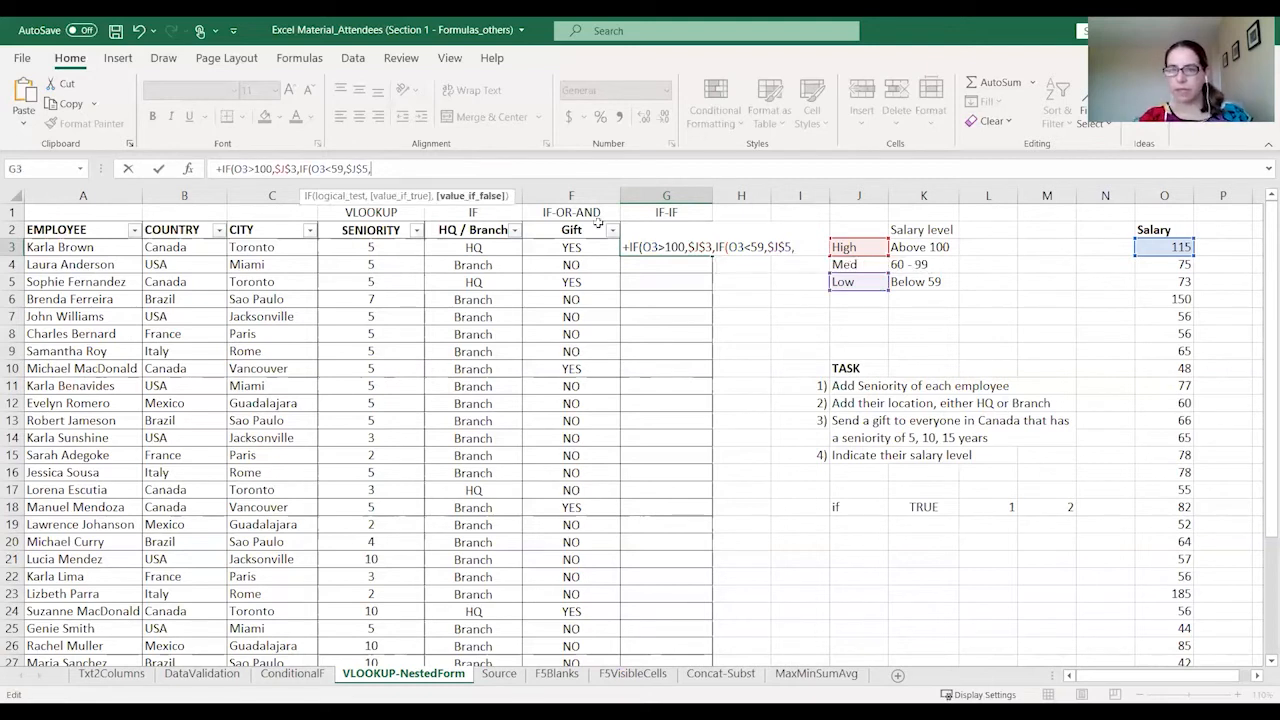
left_click(867, 265)
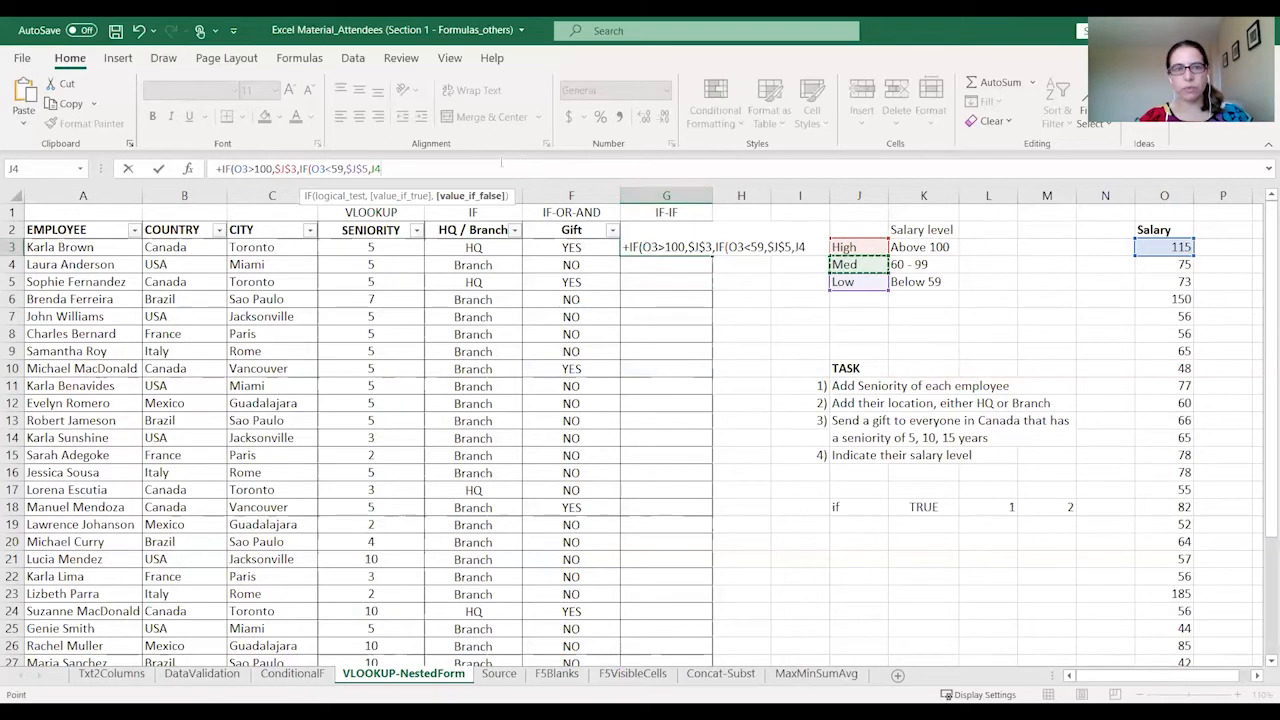
key("F4")
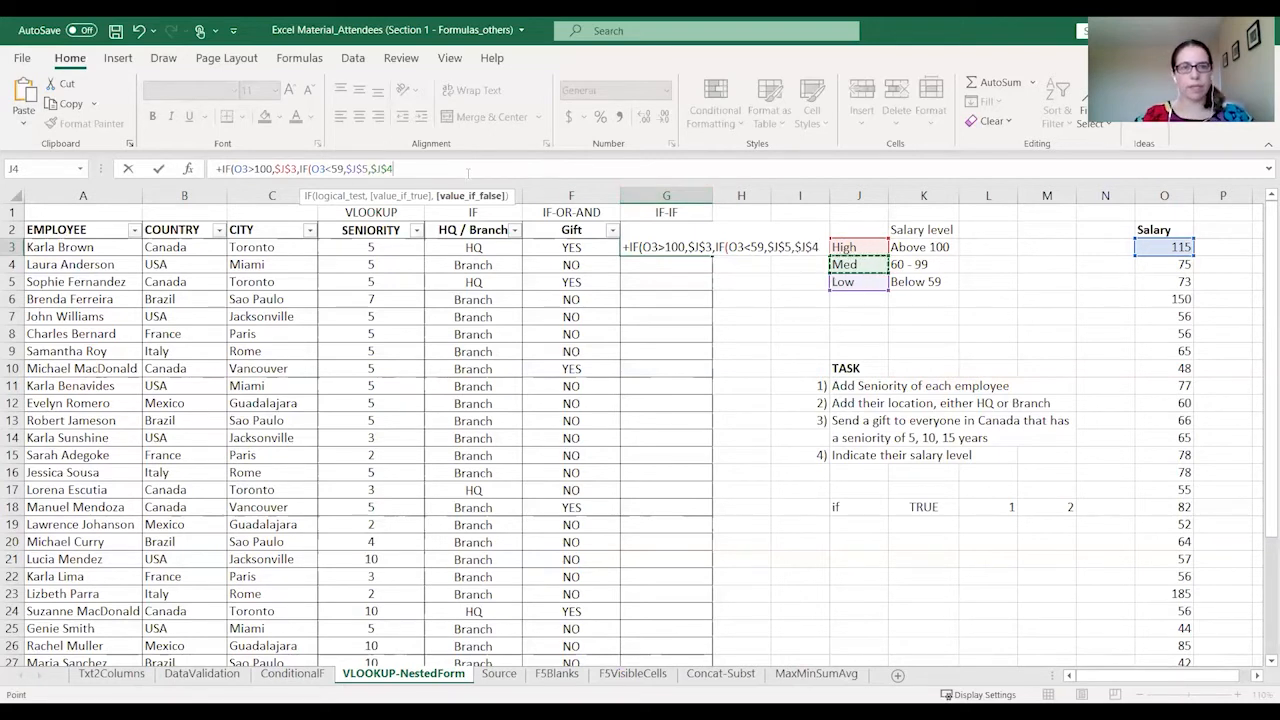
type(")")
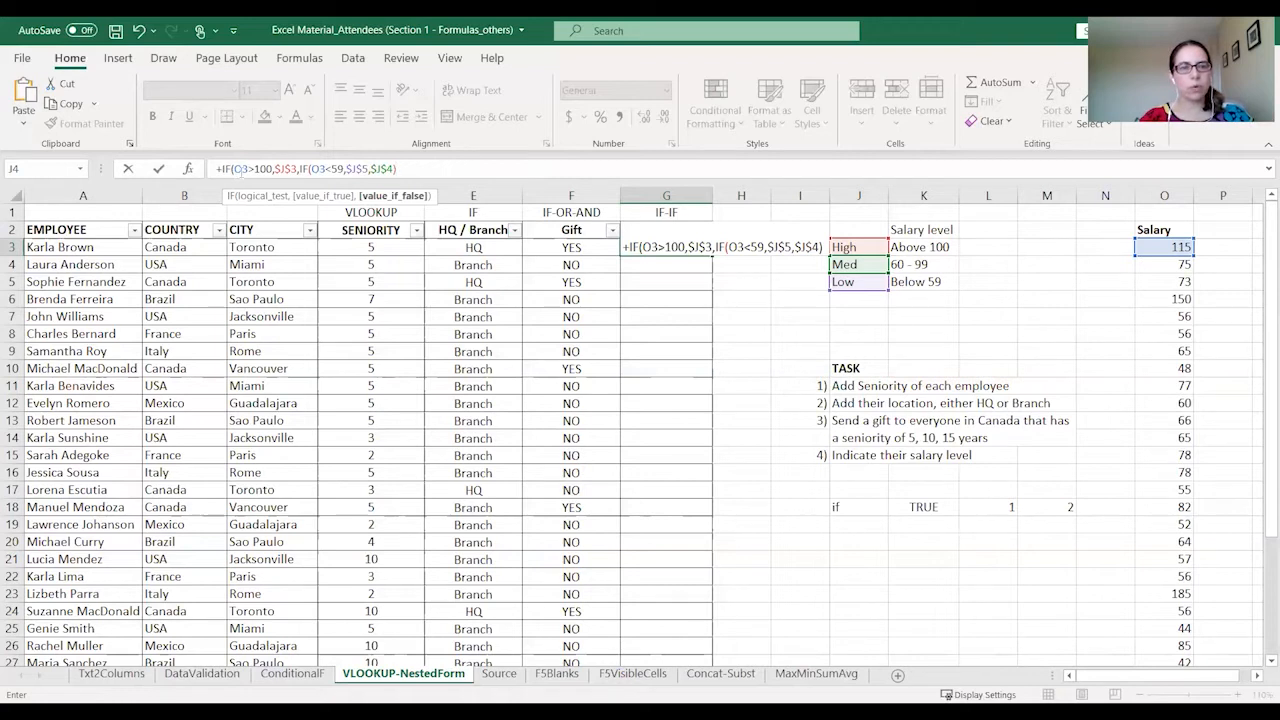
type(")")
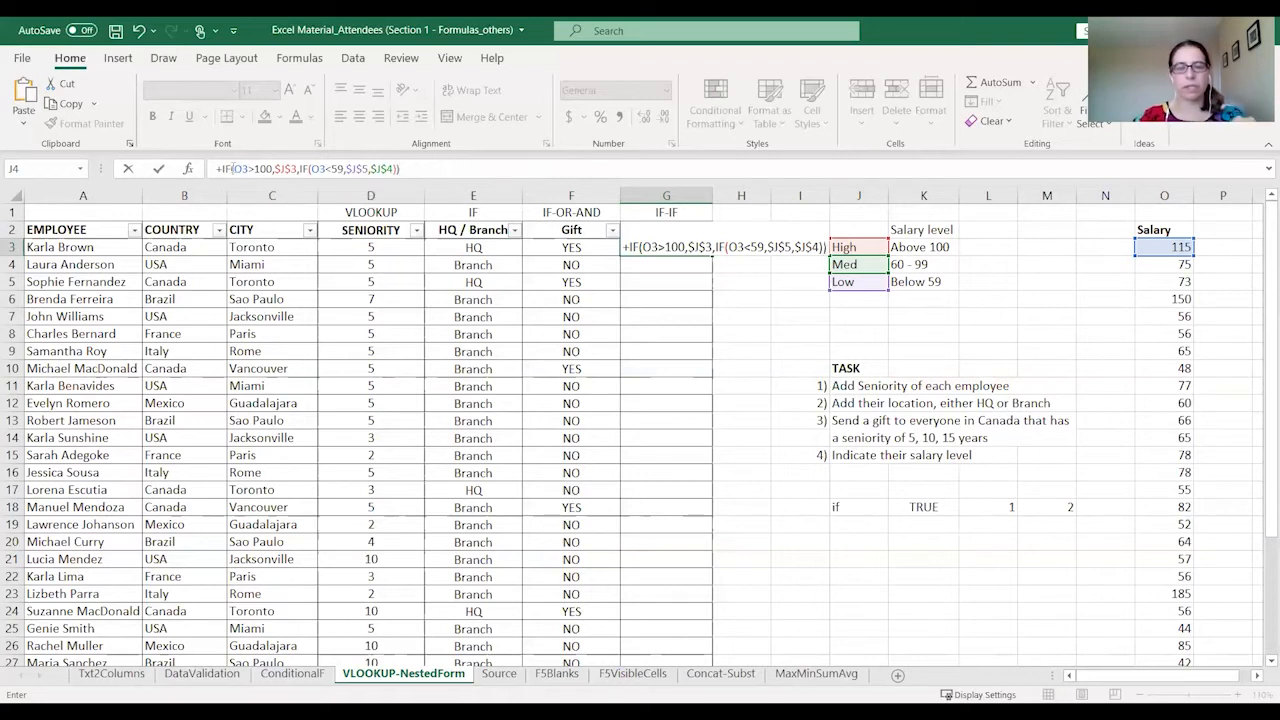
key("ctrl+Return")
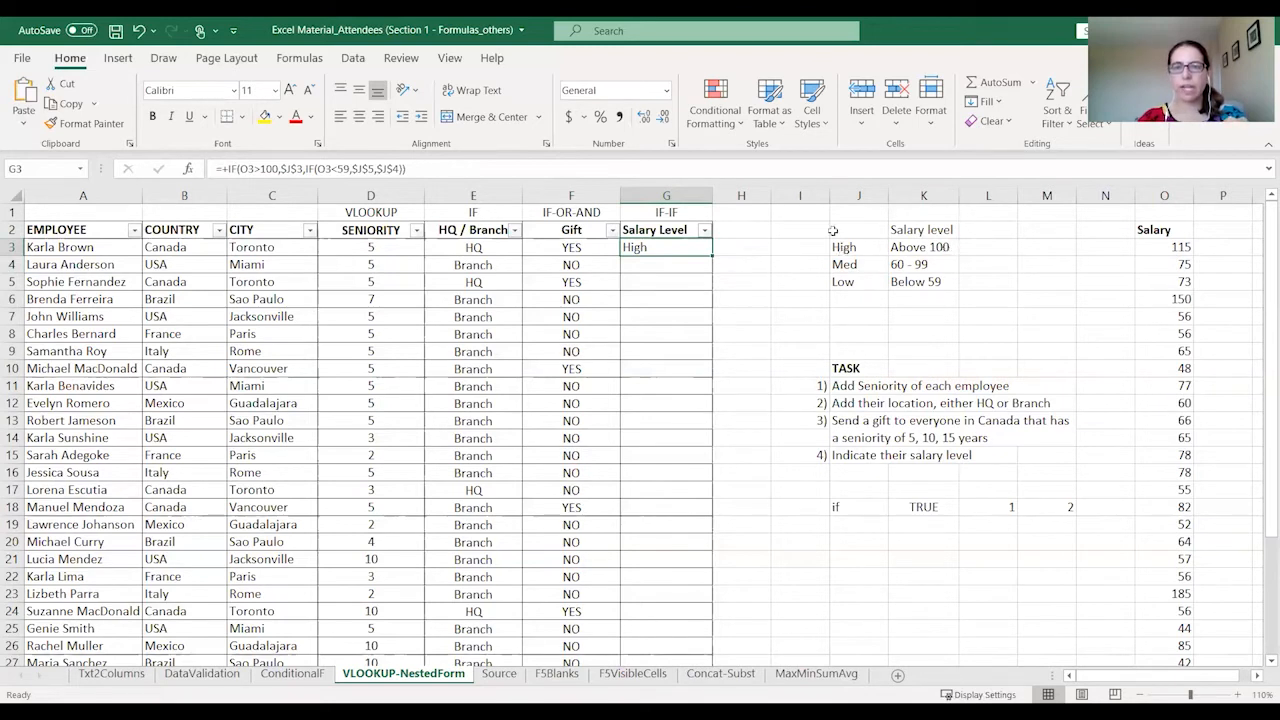
- Fill the nested IF formula from G3 down the Salary Level column for all employees
double_click(711, 256)
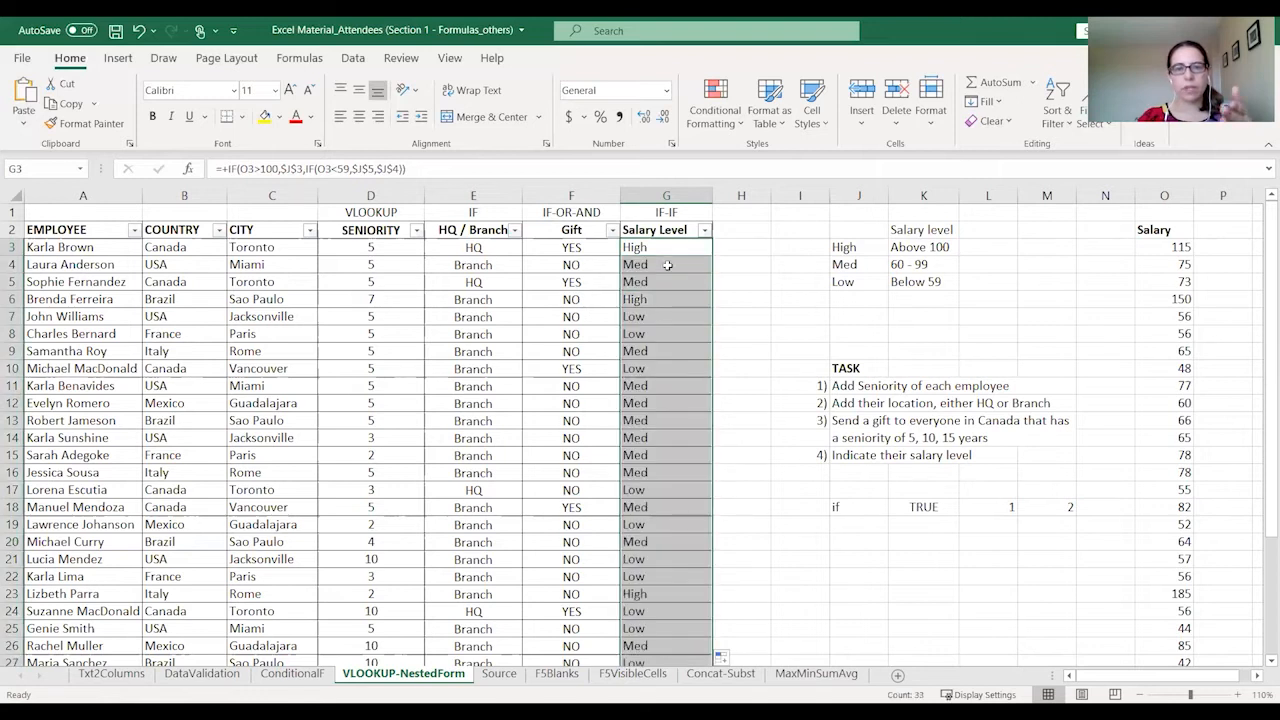
left_click(669, 479)
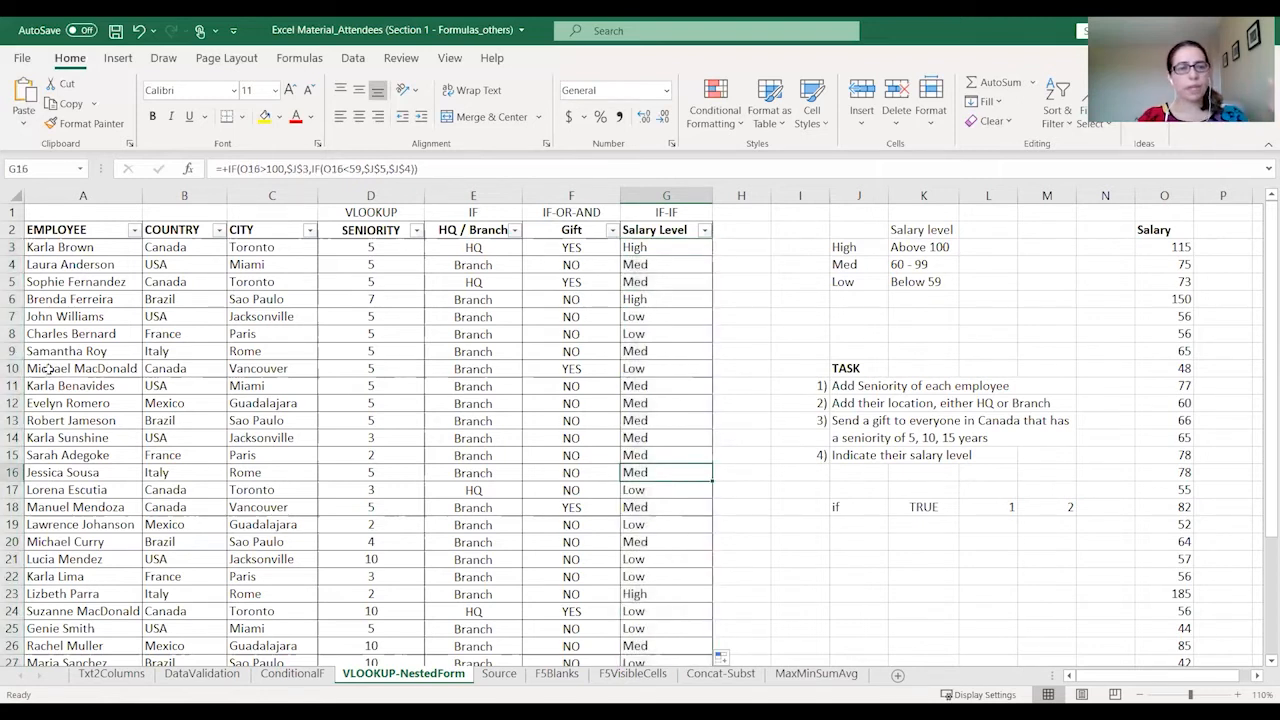
left_click(12, 541)
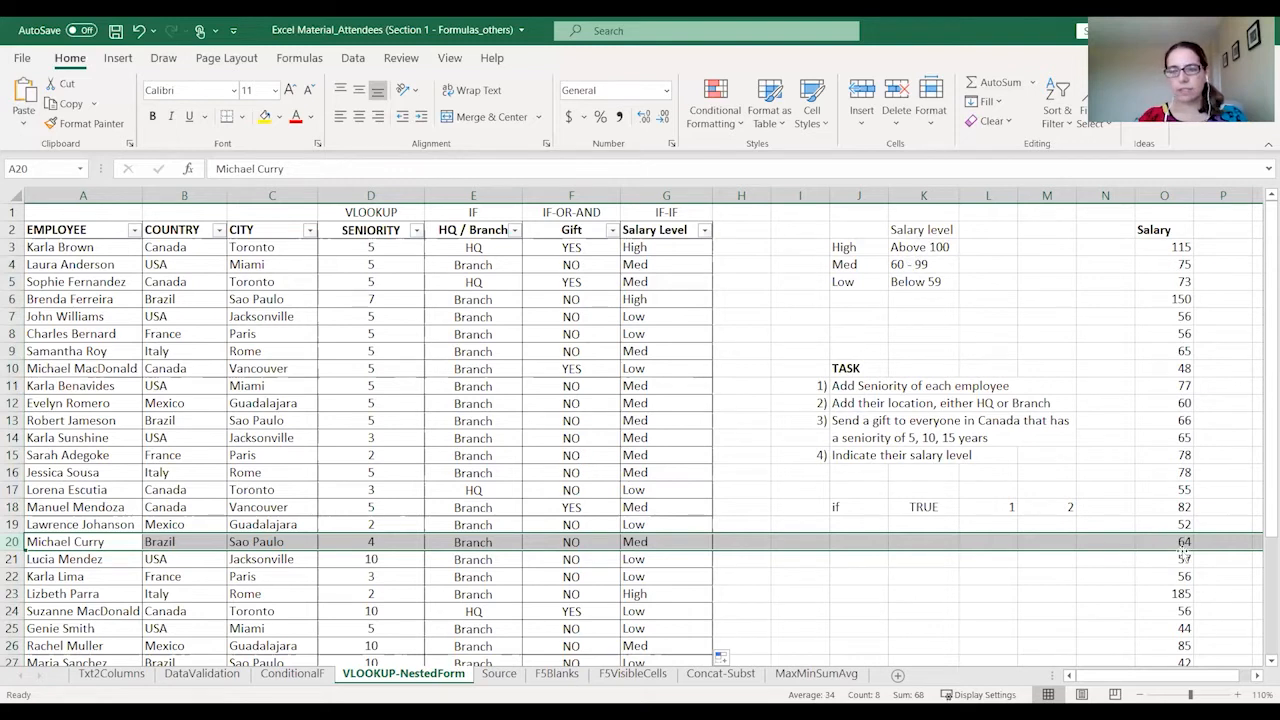
left_click(657, 320)
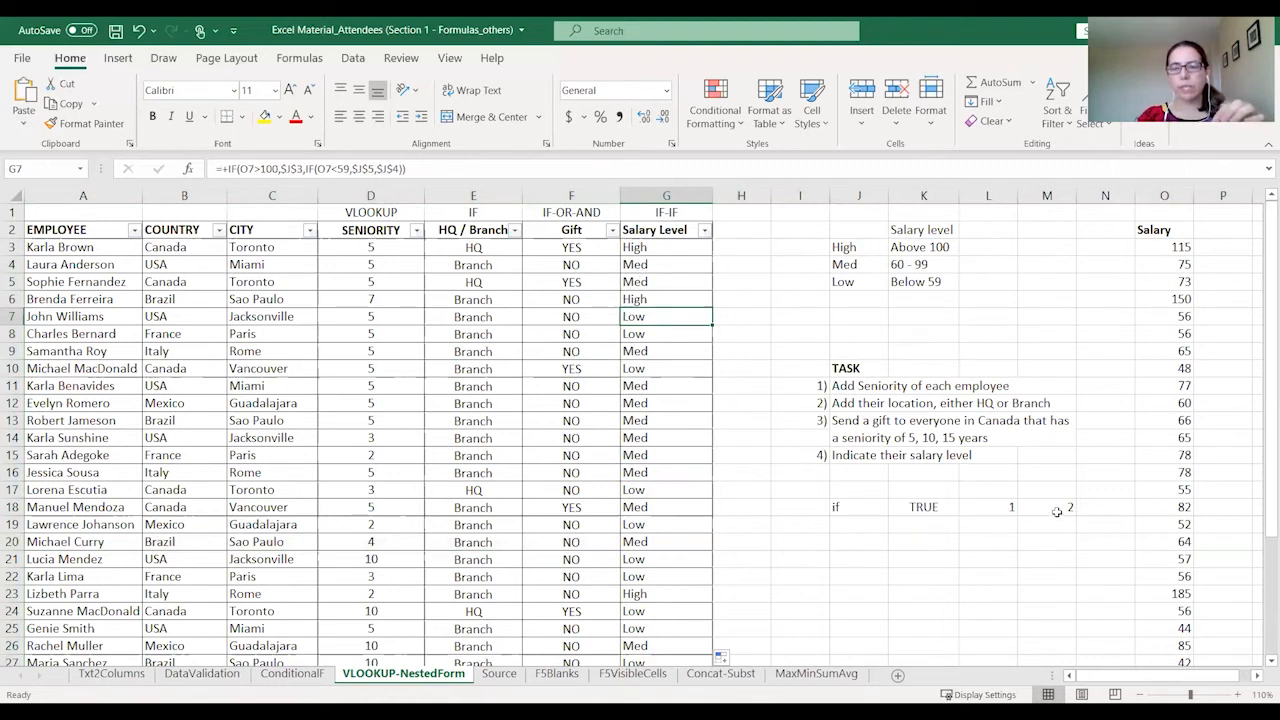
left_click(1059, 508)
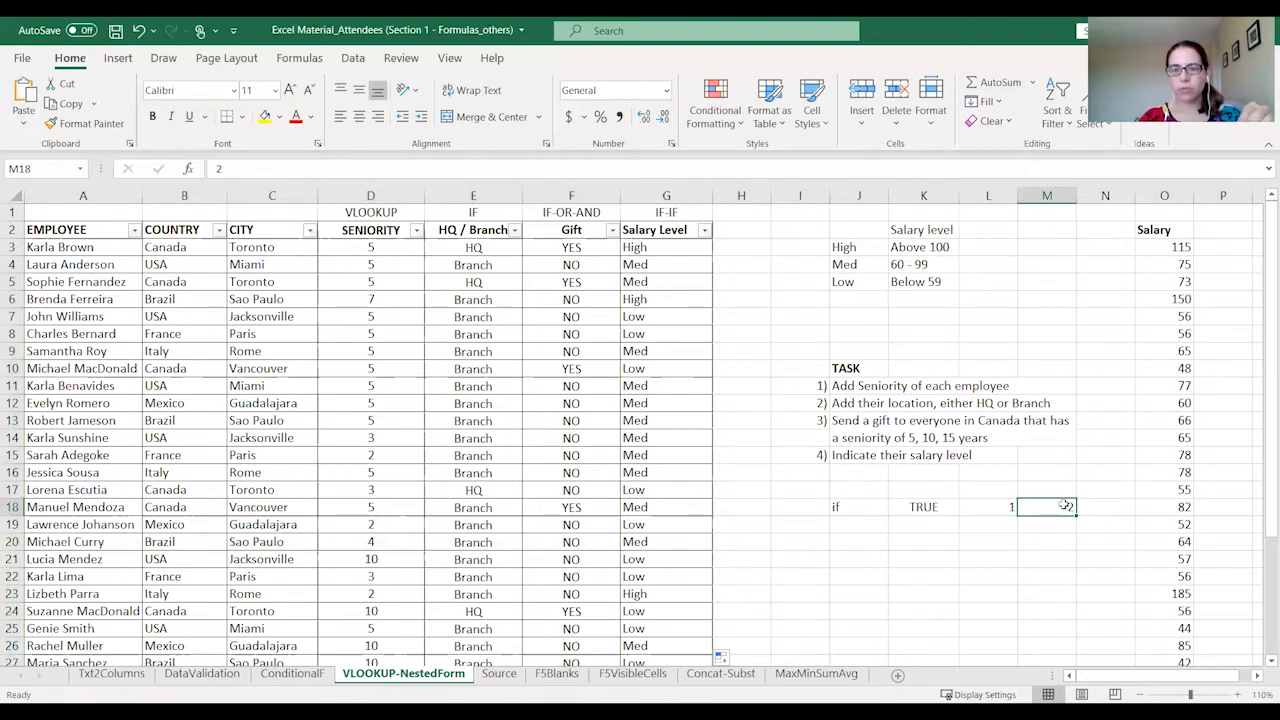
left_click(852, 510)
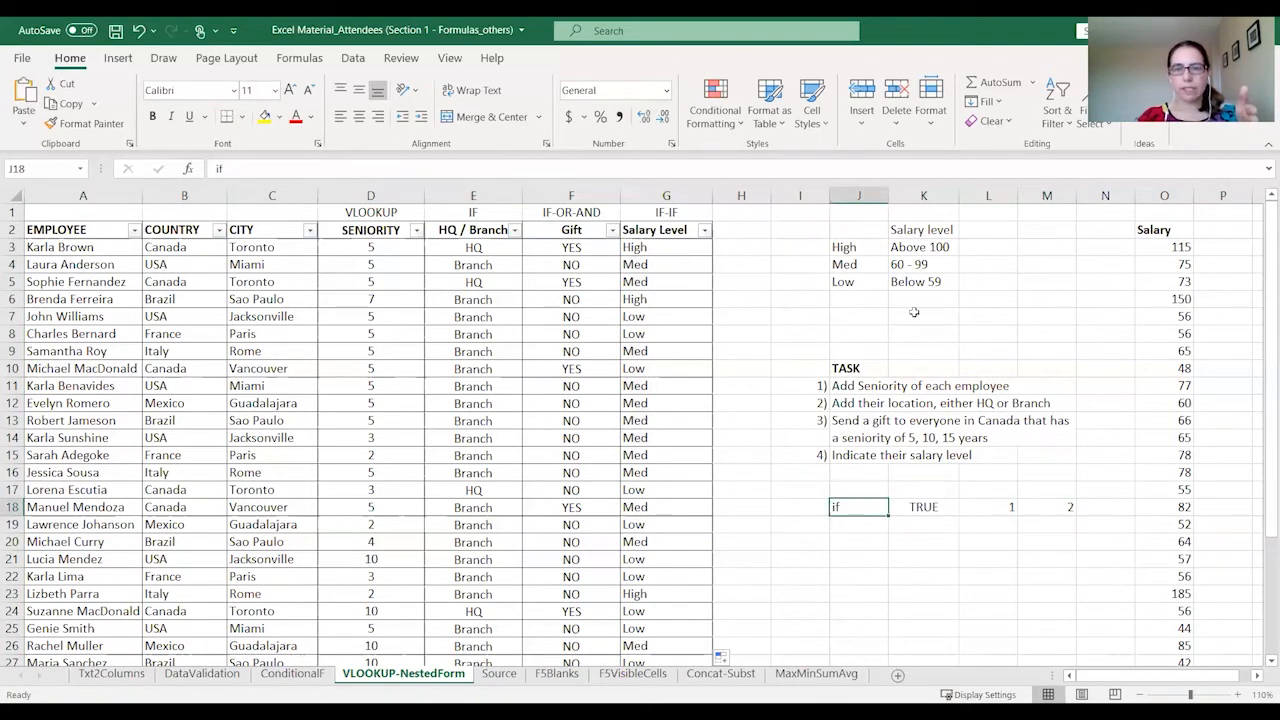
left_click(937, 508)
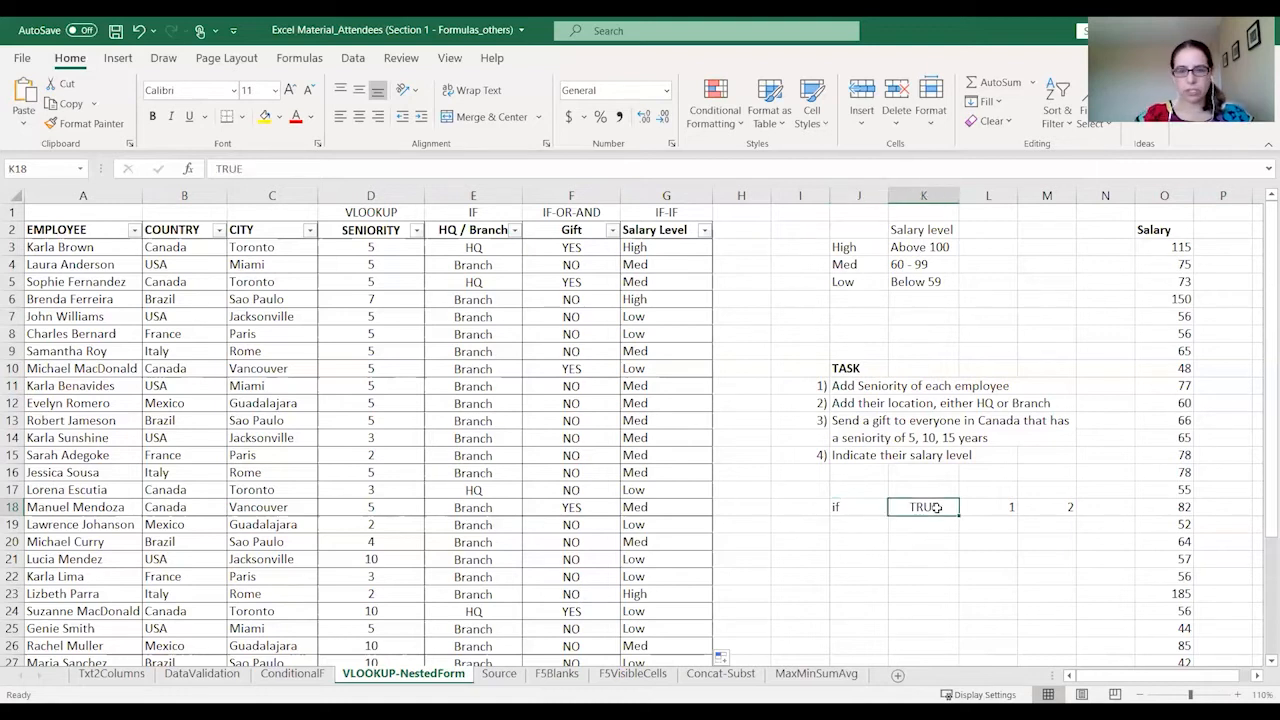
- Replace the content of K18 with condition and enter High in L19 in the IF structure notes
type("condition")
key("Return")
left_click(937, 508)
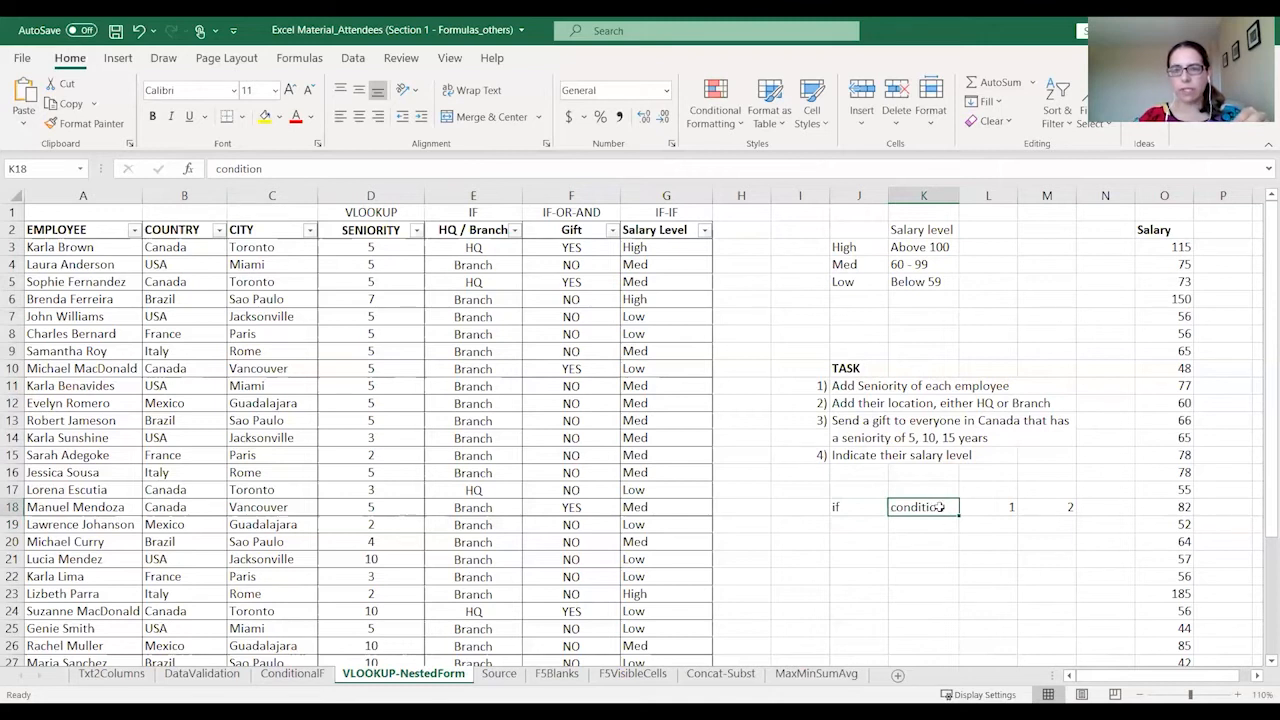
left_click(995, 530)
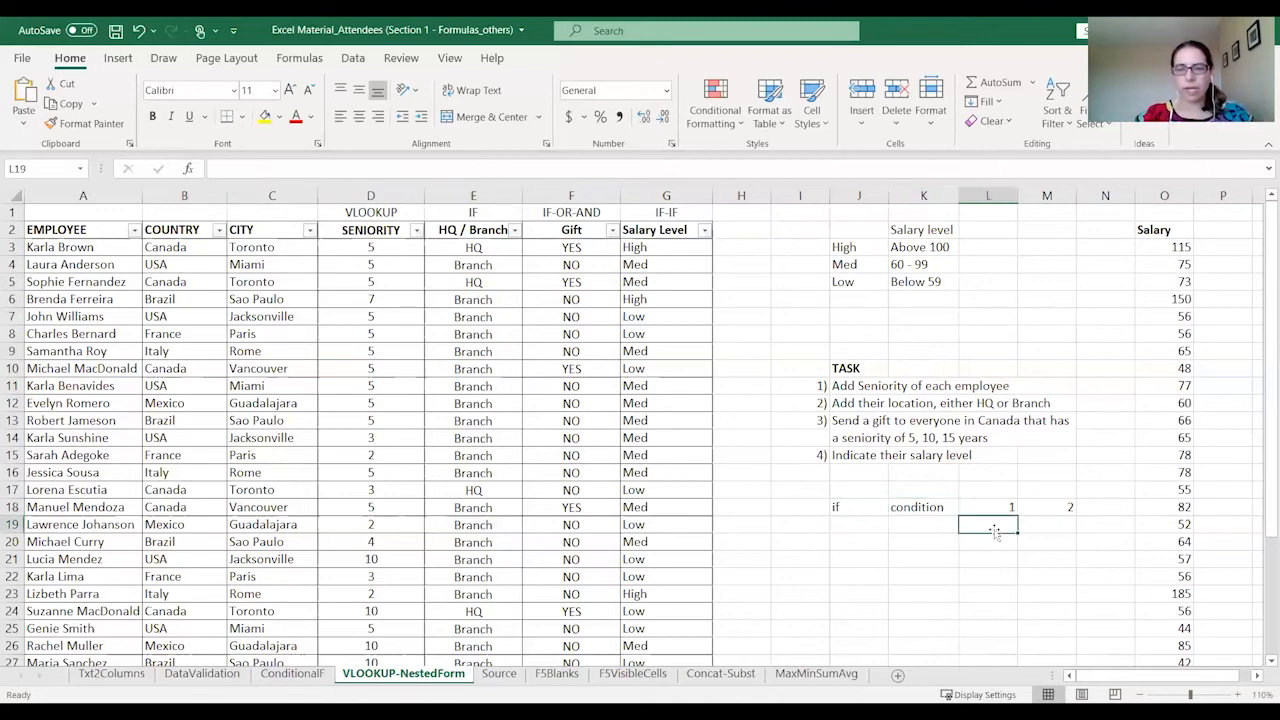
type("High")
key("Tab")
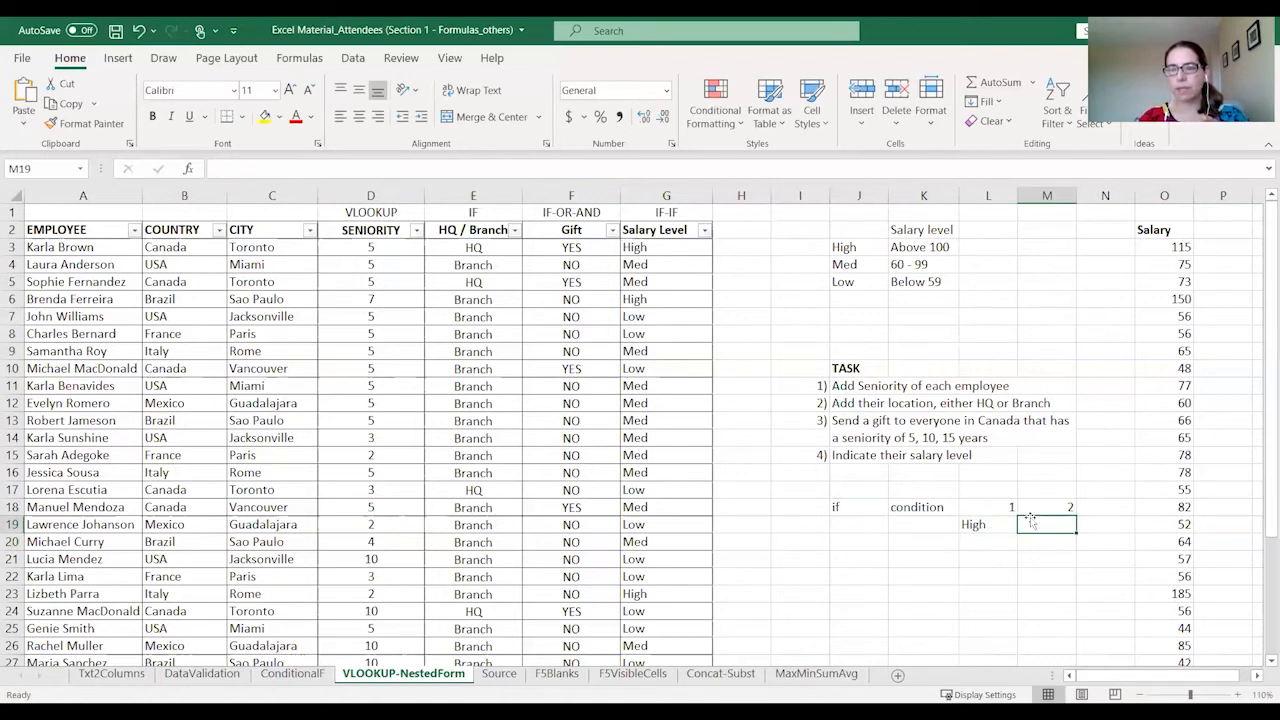
- Extend the IF structure notes with if in M19, med in N20 and low in N21
left_click(1072, 507)
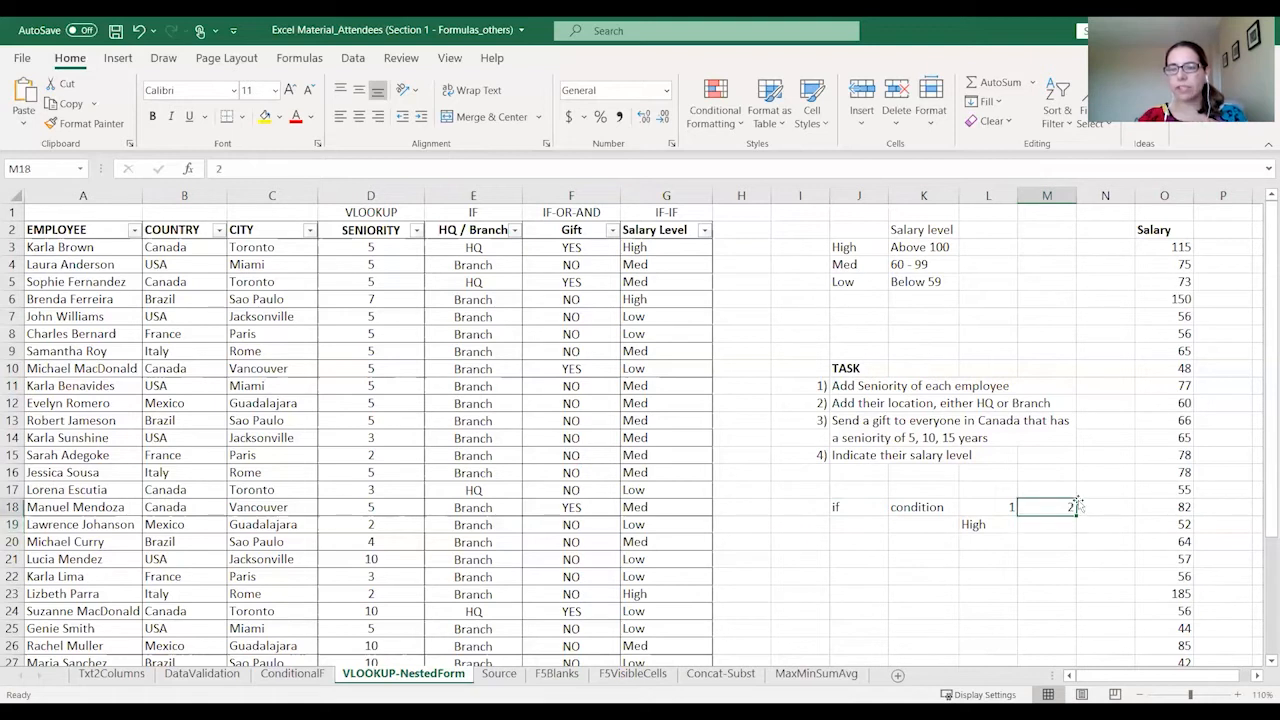
left_click(1062, 527)
type("if")
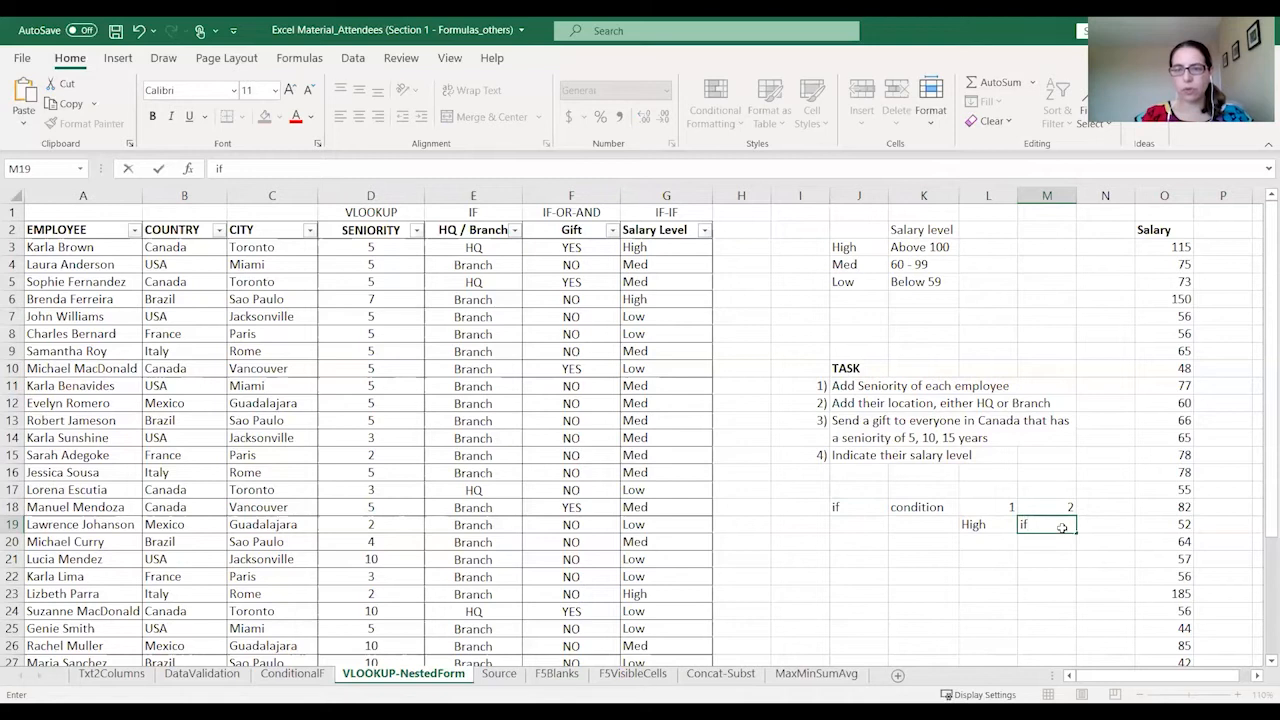
key("Return")
key("Right")
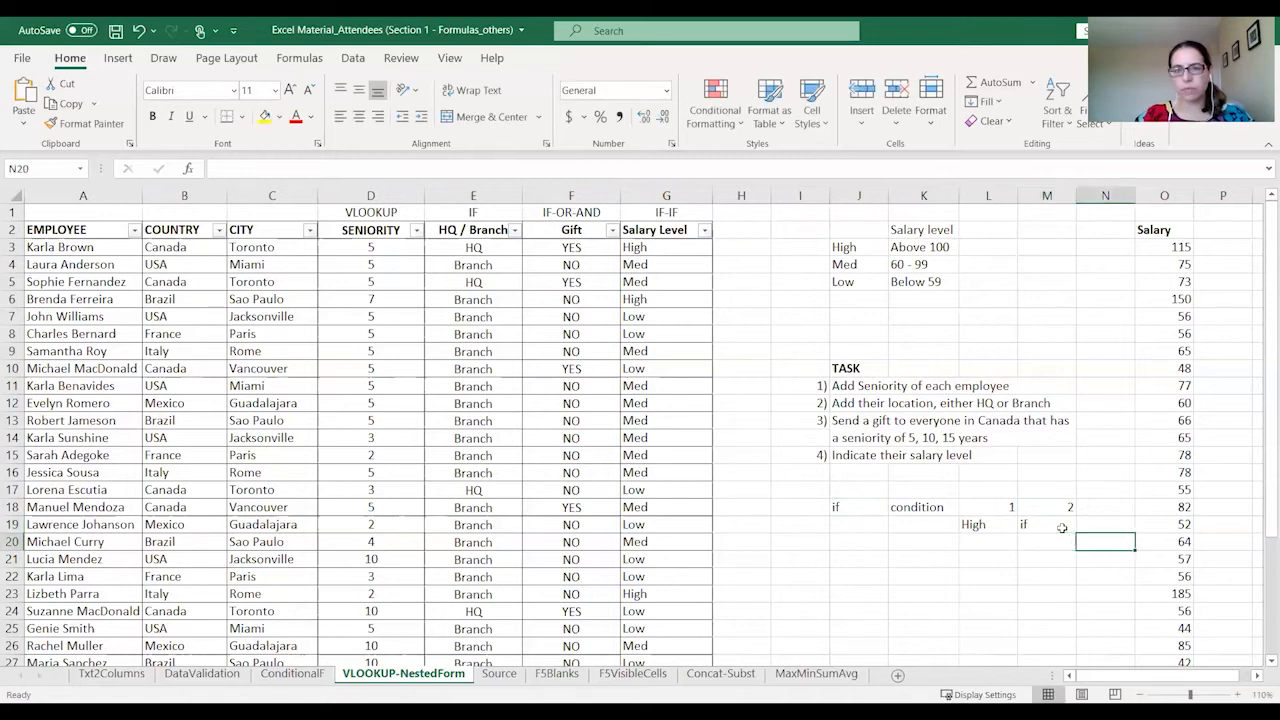
type("med")
key("Return")
type("low")
key("Return")
key("Up")
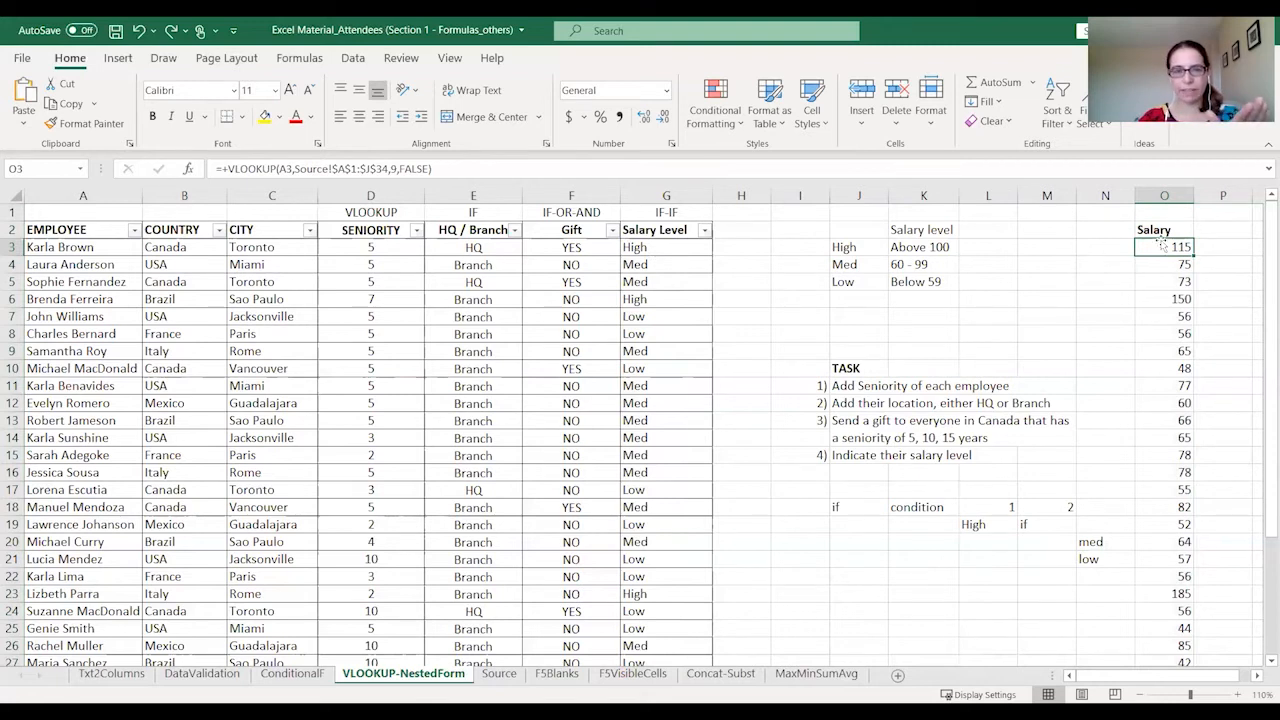
- Copy the formulas in D3:G35 and paste them back over the same range as values
left_click(640, 252)
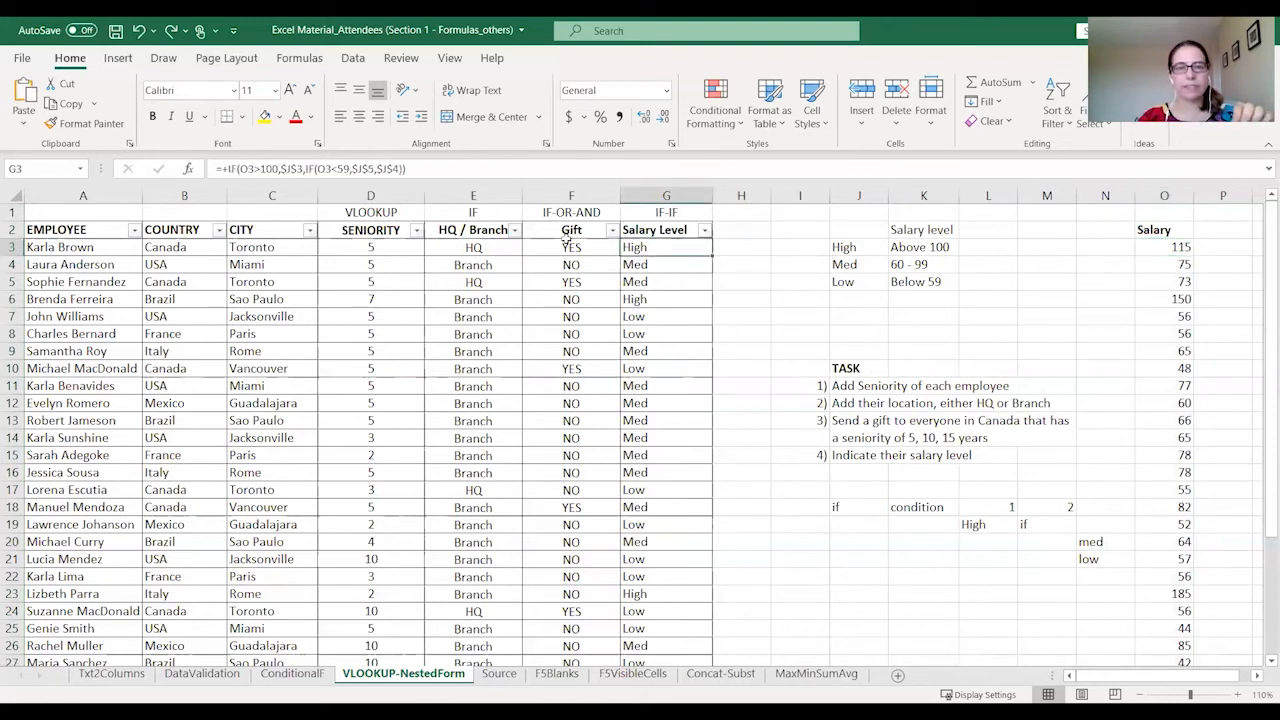
left_click(554, 250)
left_click(472, 250)
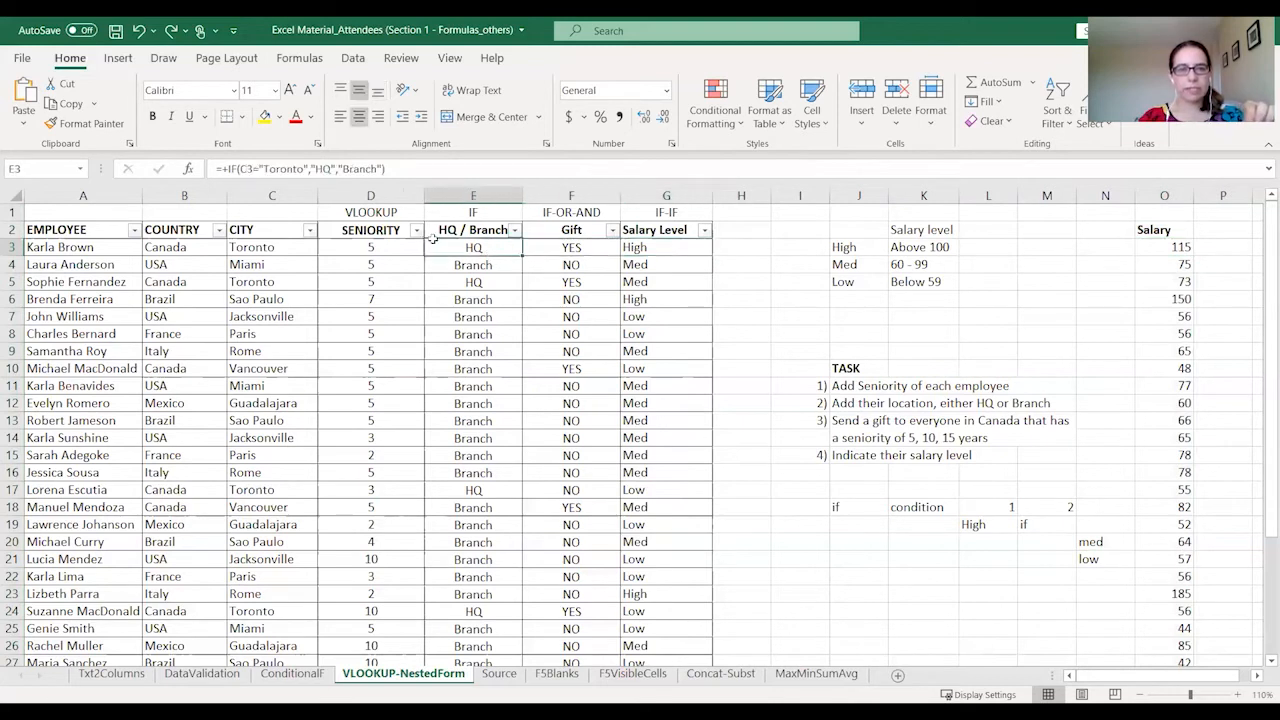
left_click(372, 248)
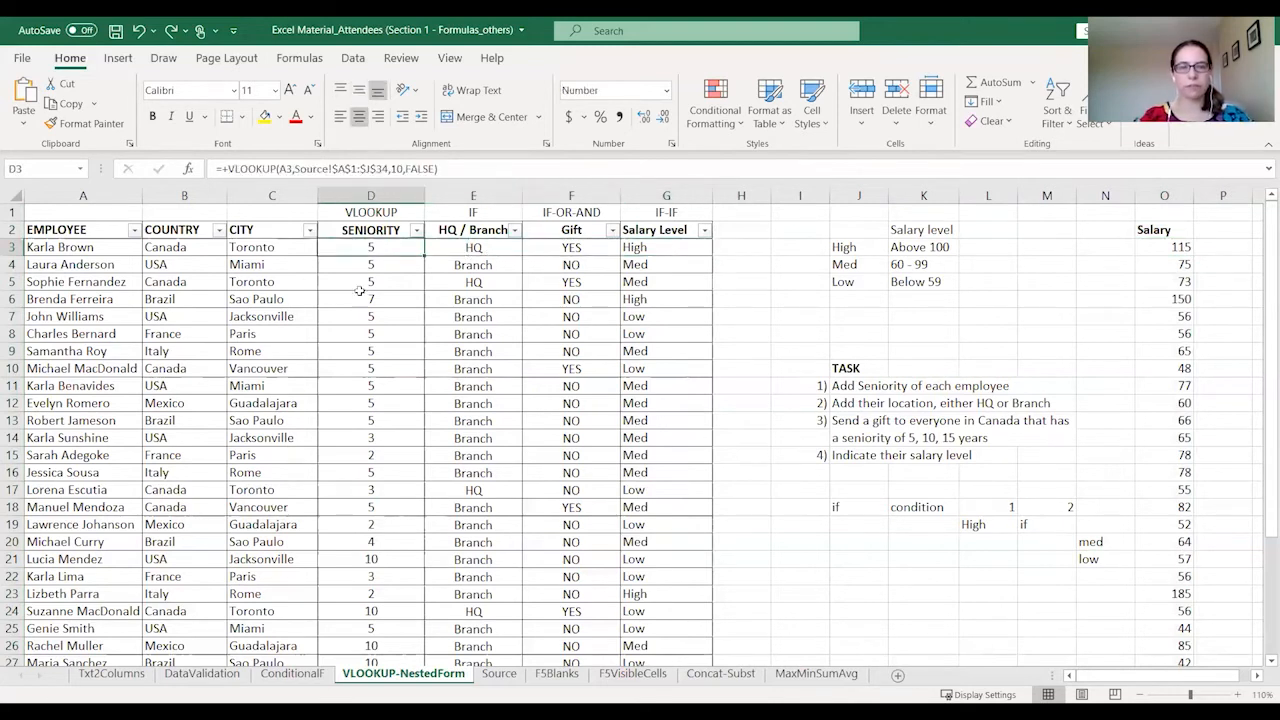
key("ctrl+shift+Right")
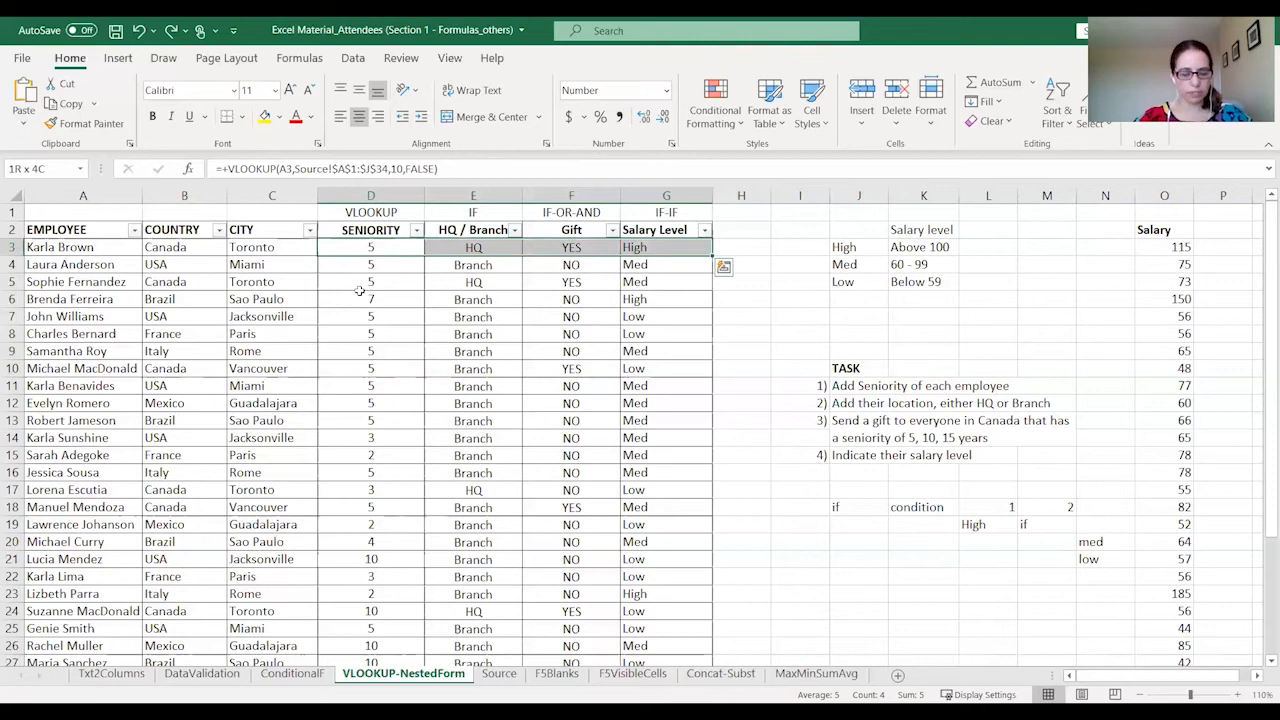
key("ctrl+shift+Down")
key("ctrl+c")
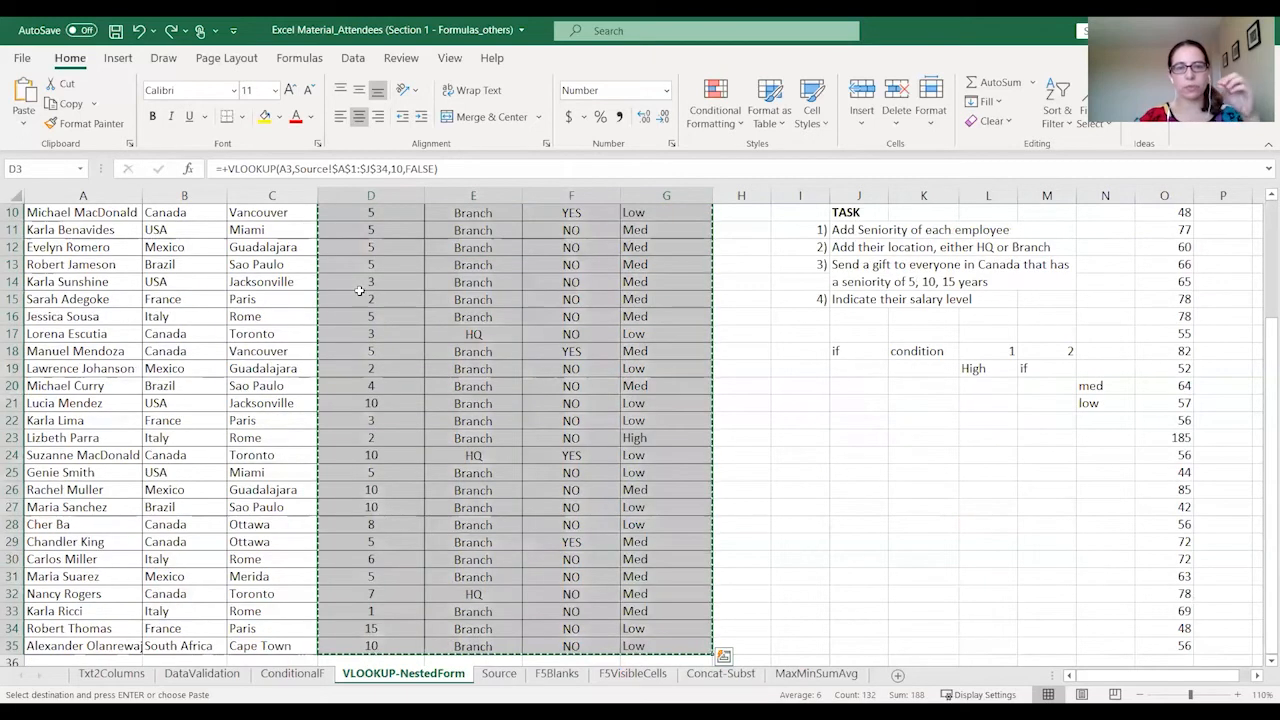
right_click(586, 336)
left_click(663, 419)
- Check cells throughout the Seniority, HQ / Branch, Gift and Salary Level columns to see whether they hold values or formulas
left_click(666, 320)
left_click(682, 400)
left_click(674, 490)
left_click(370, 441)
left_click(480, 352)
left_click(482, 421)
left_click(493, 507)
left_click(574, 436)
left_click(571, 524)
left_click(474, 508)
left_click(385, 295)
left_click(374, 350)
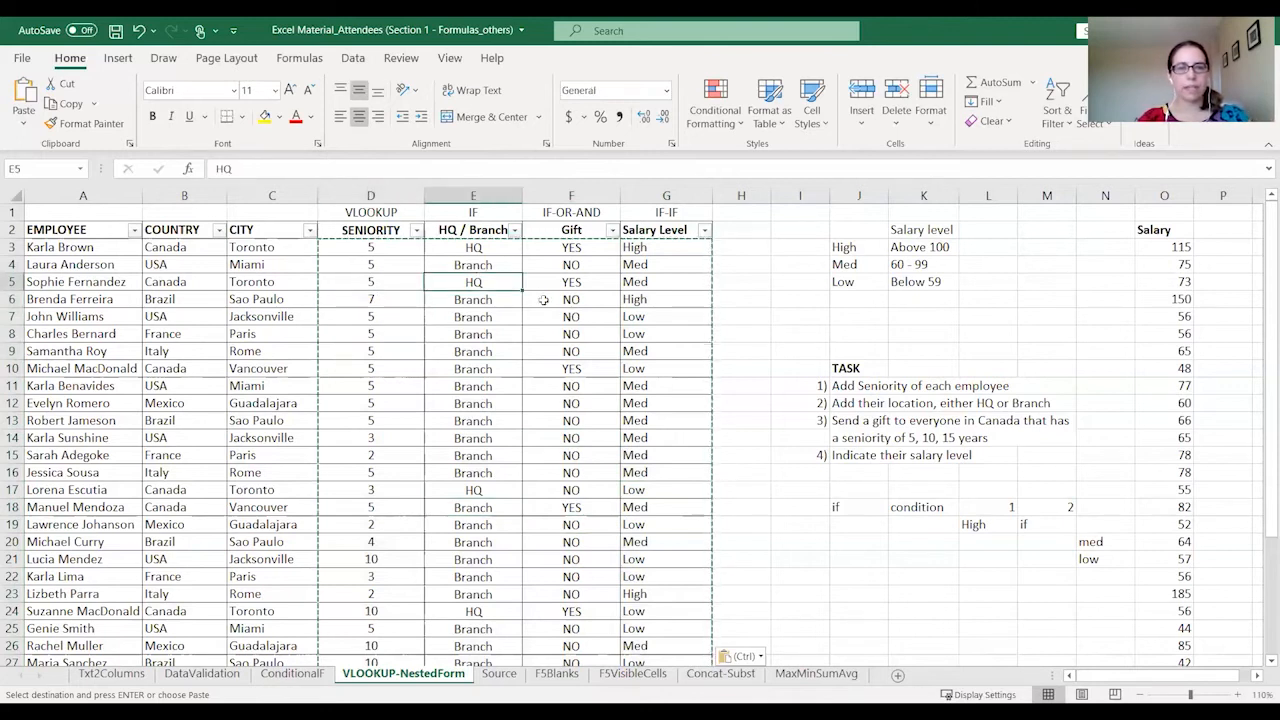
left_click(544, 300)
left_click(648, 420)
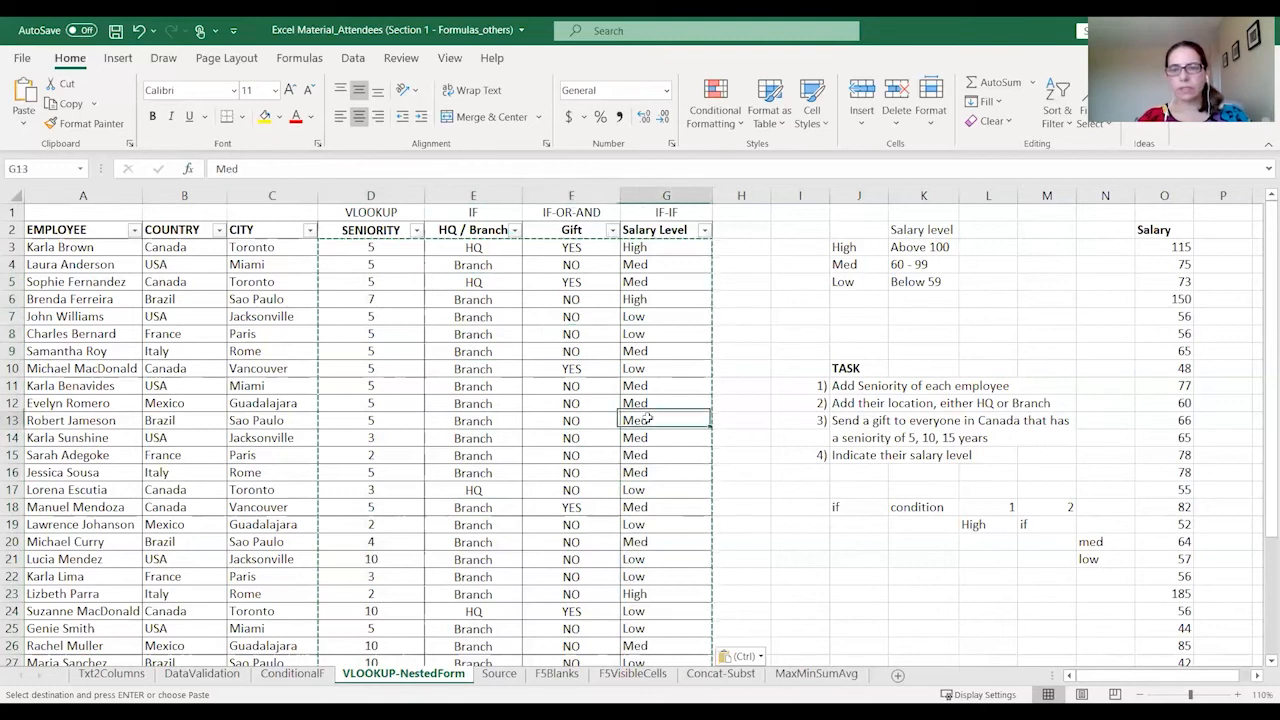
- Clear the contents of the Salary helper column O and the IF structure notes in I17:N23
left_click(1165, 195)
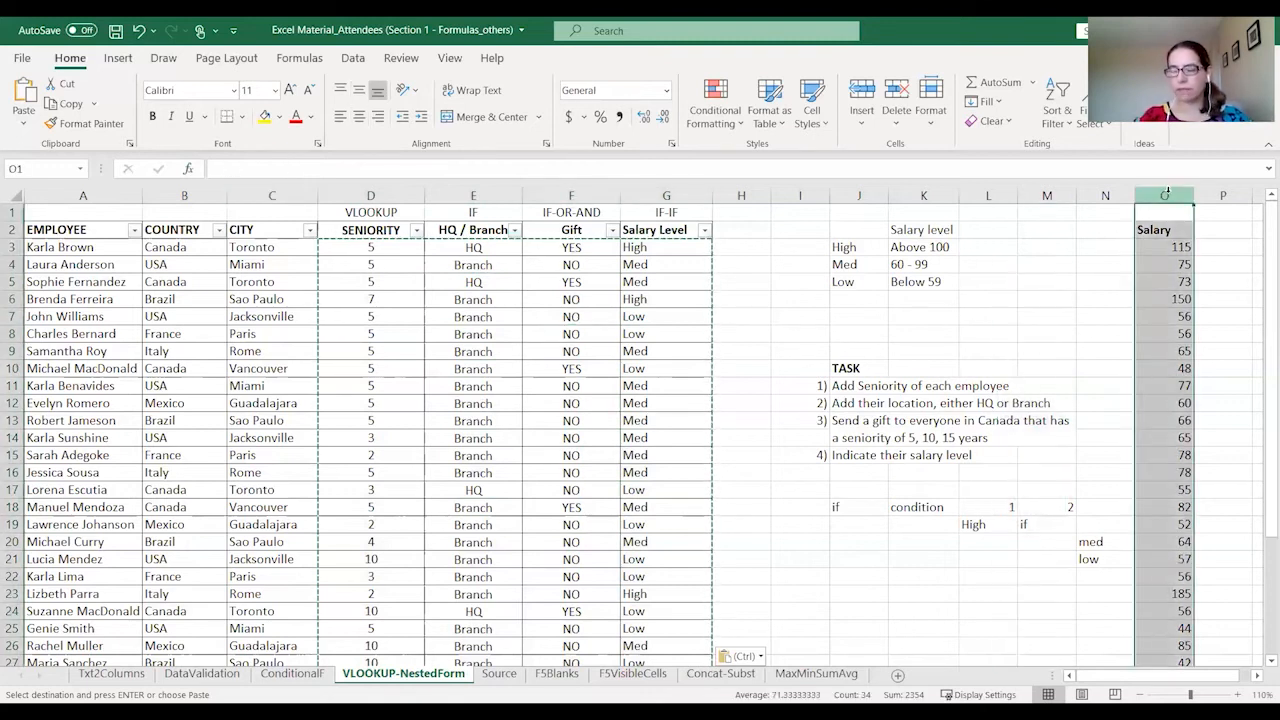
key("Delete")
left_click_drag(785, 490, 1115, 590)
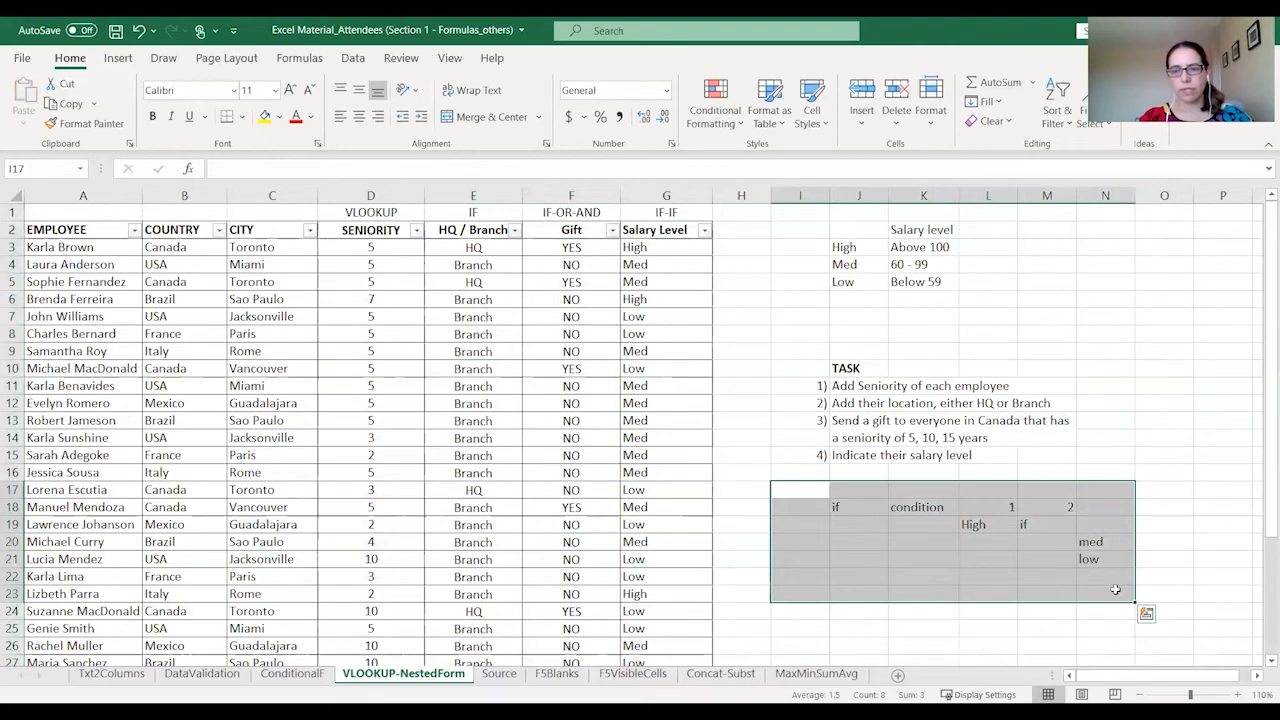
key("Delete")
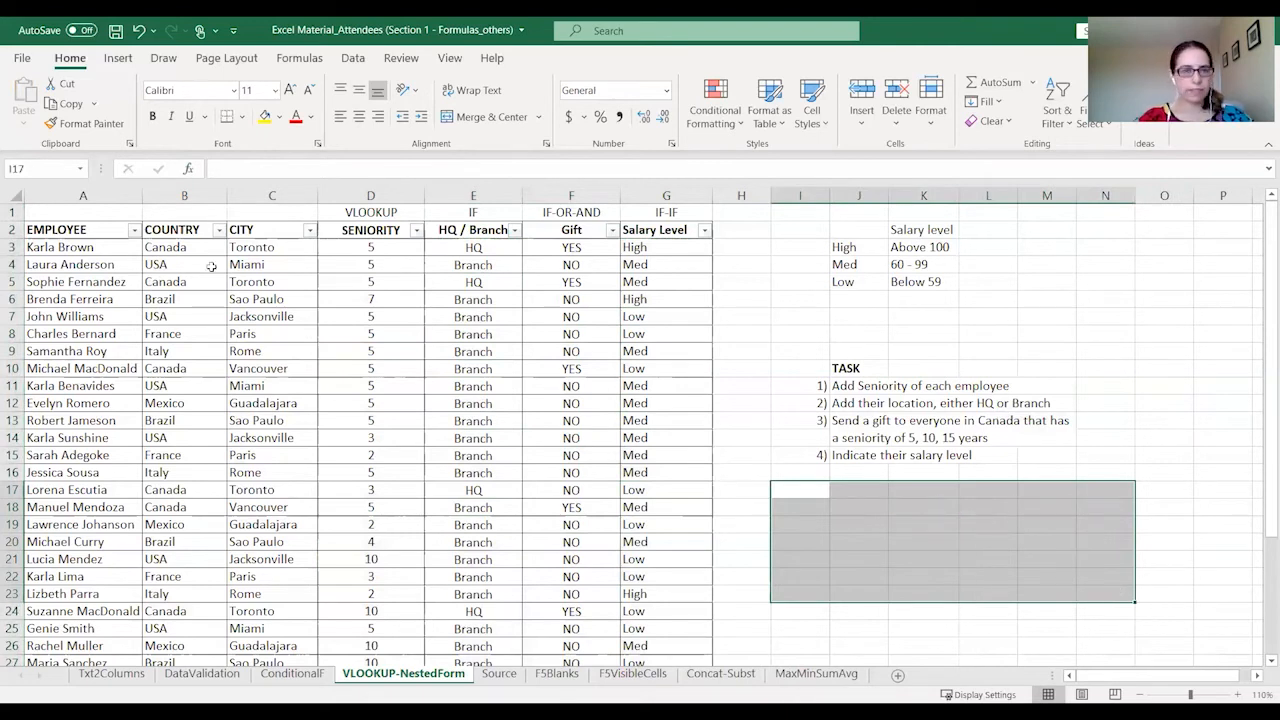
left_click(50, 232)
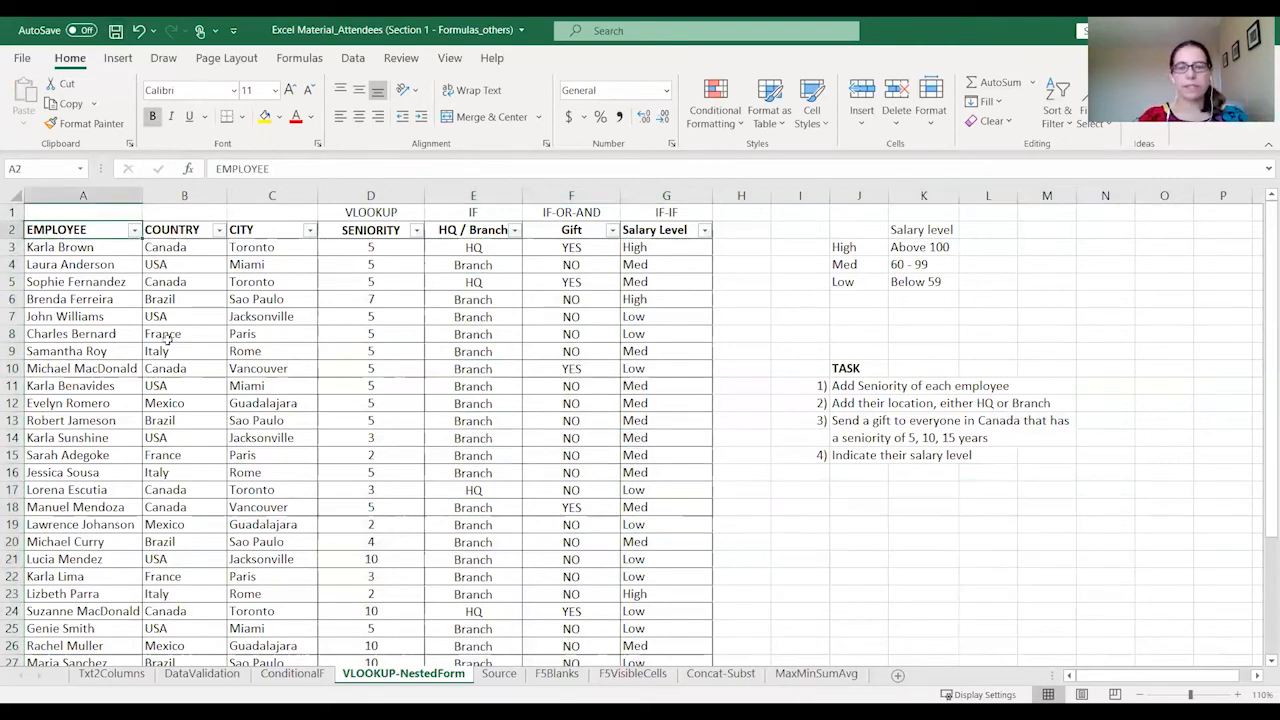
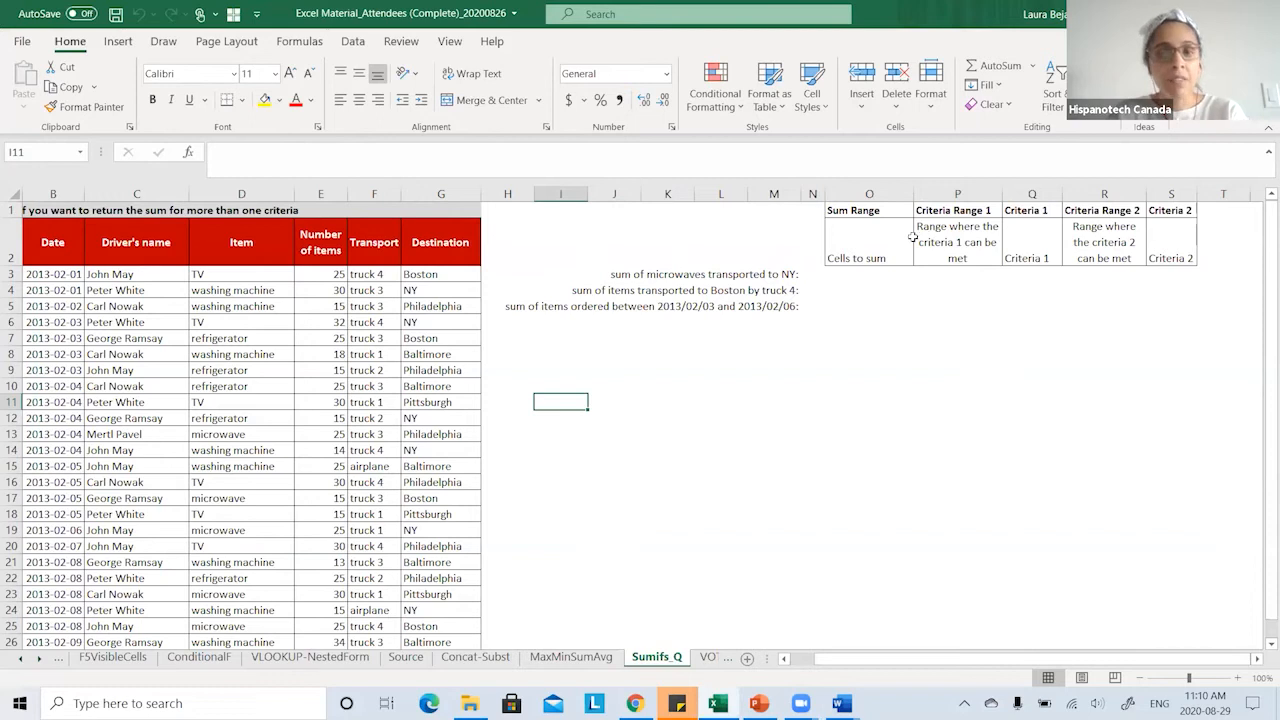
- Examine the SUMIFS argument table on the Sumifs_Q sheet and relate its criteria ranges to the Destination and Transport columns
left_click(903, 242)
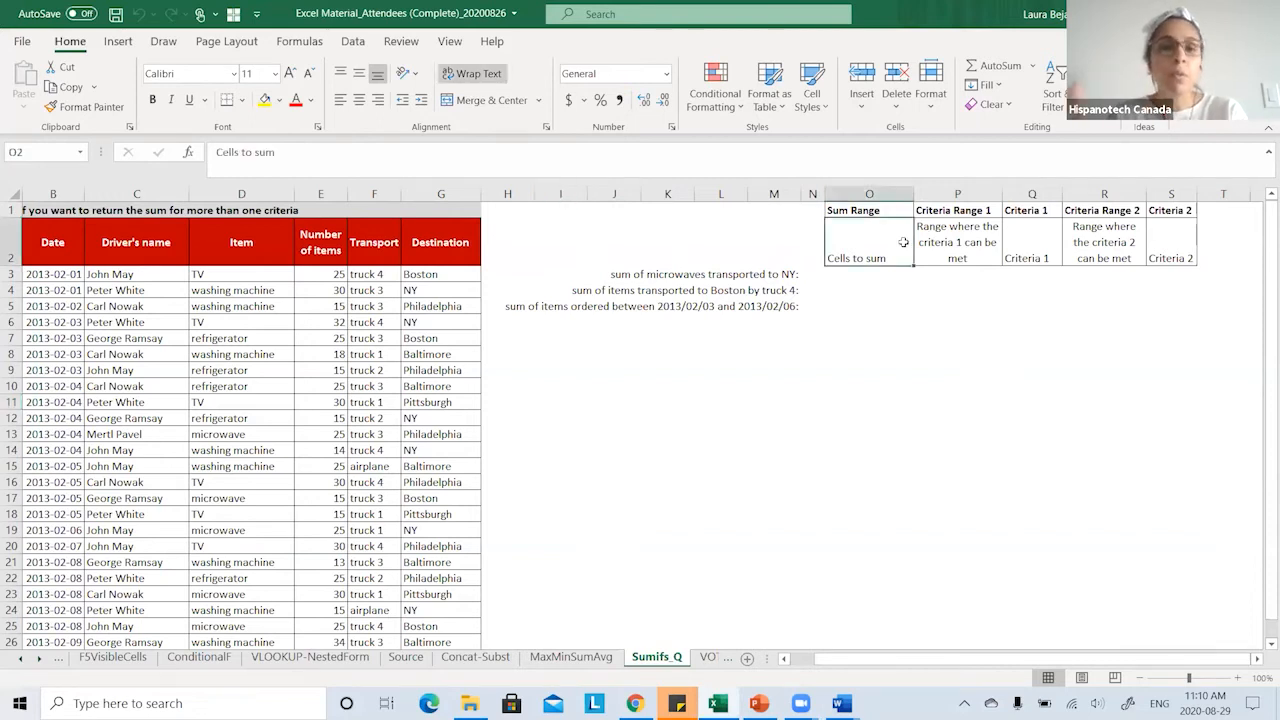
left_click(966, 255)
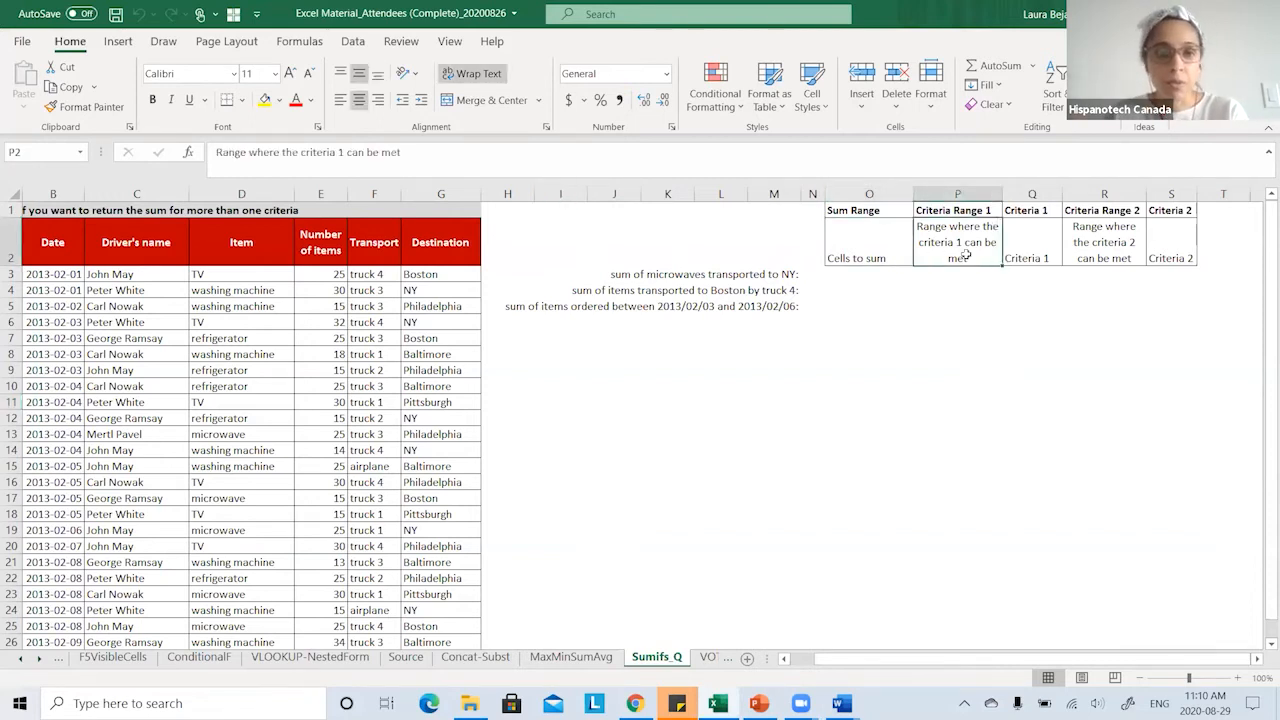
left_click(871, 210)
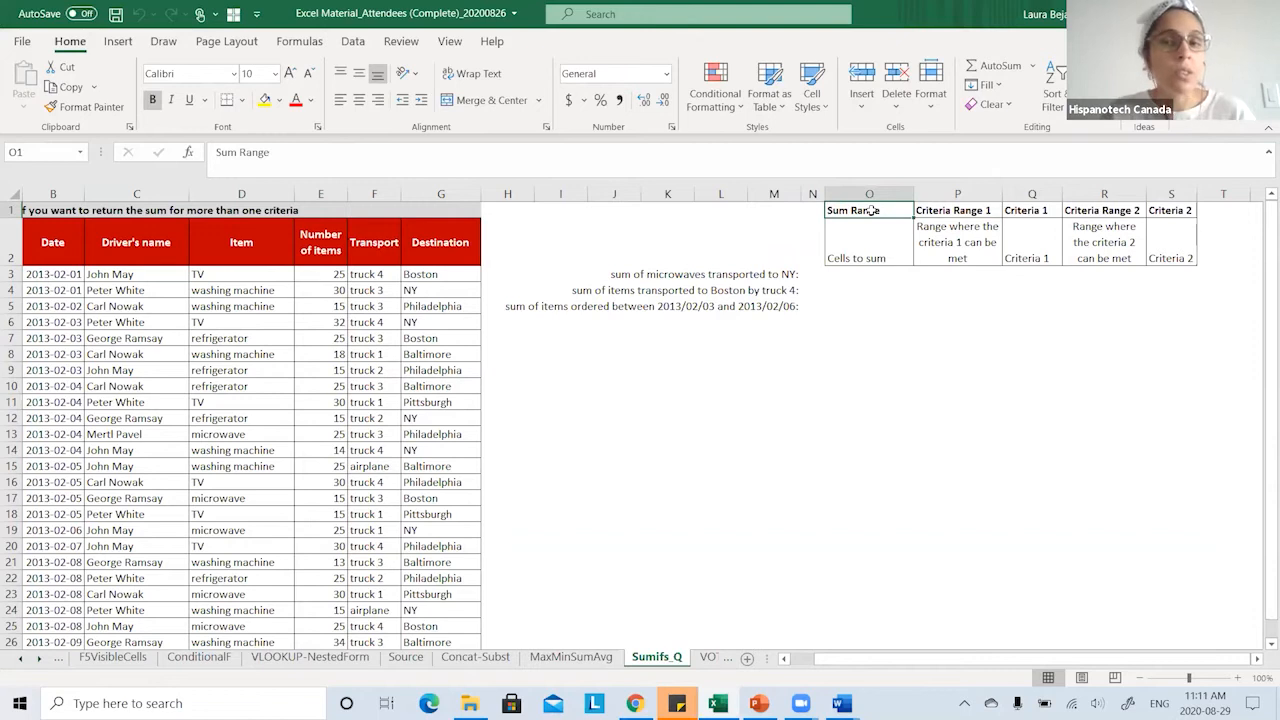
left_click(949, 211)
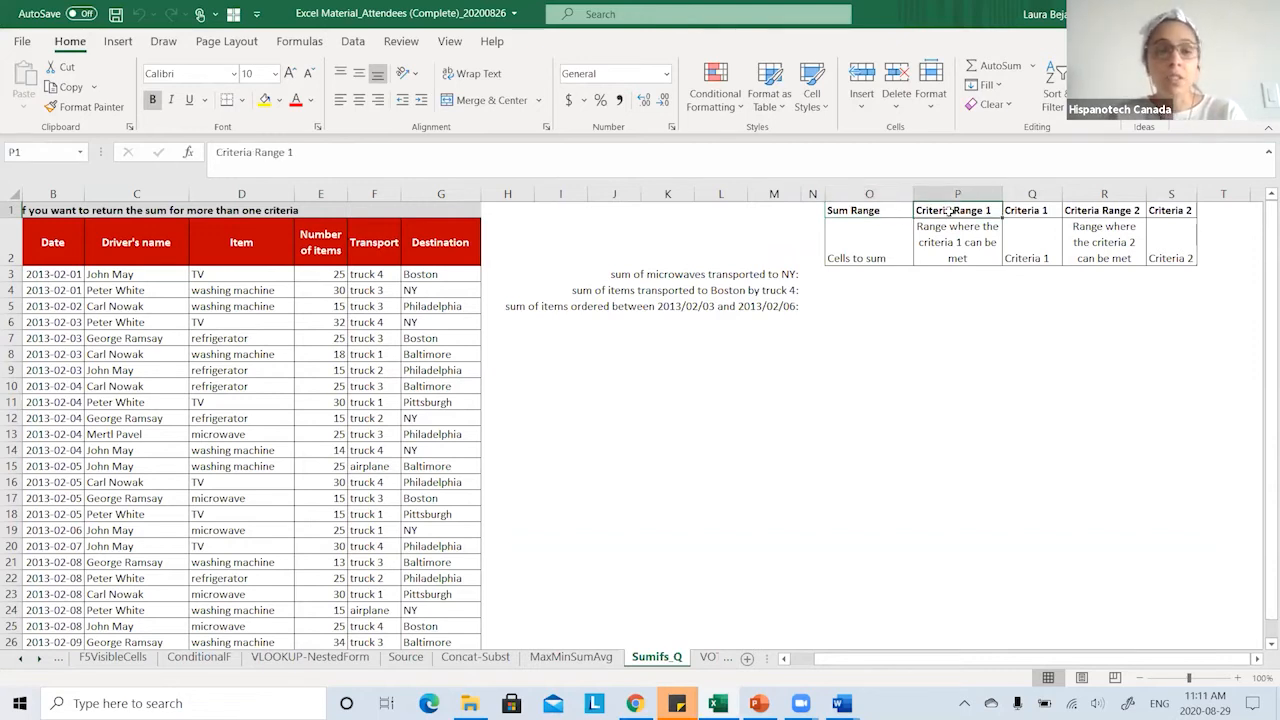
left_click(439, 274)
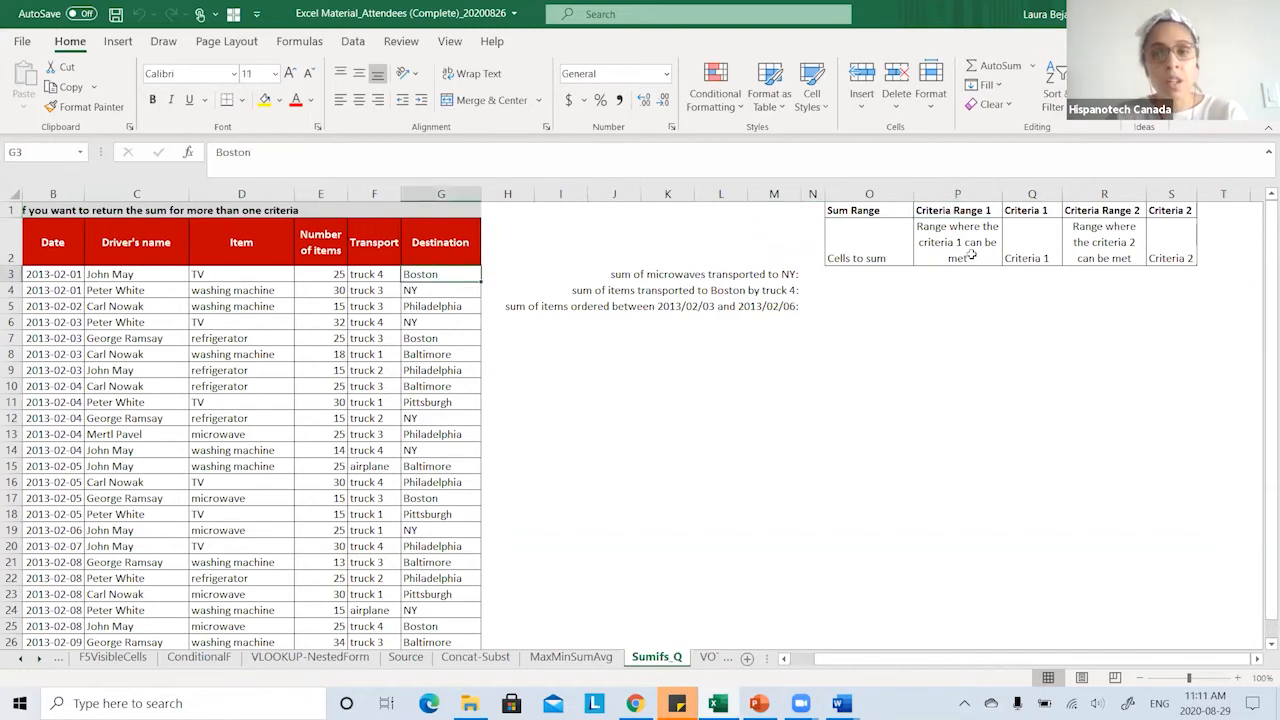
left_click(446, 195)
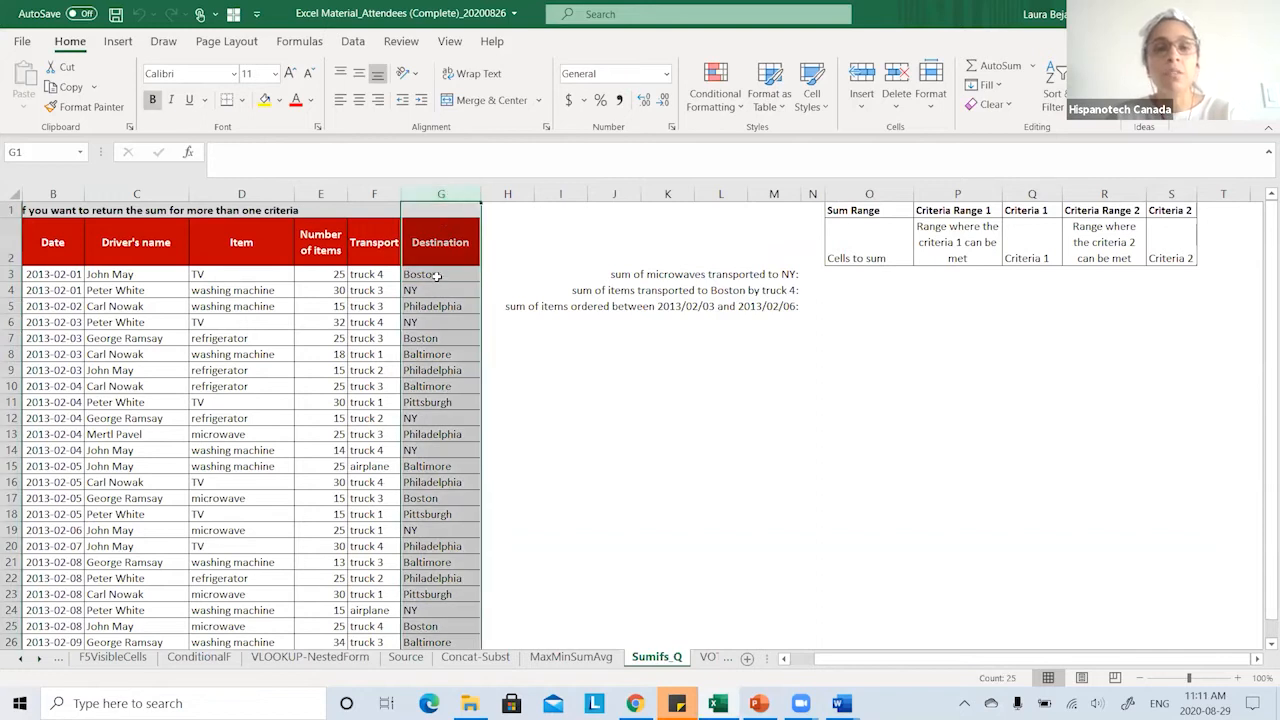
left_click(1040, 240)
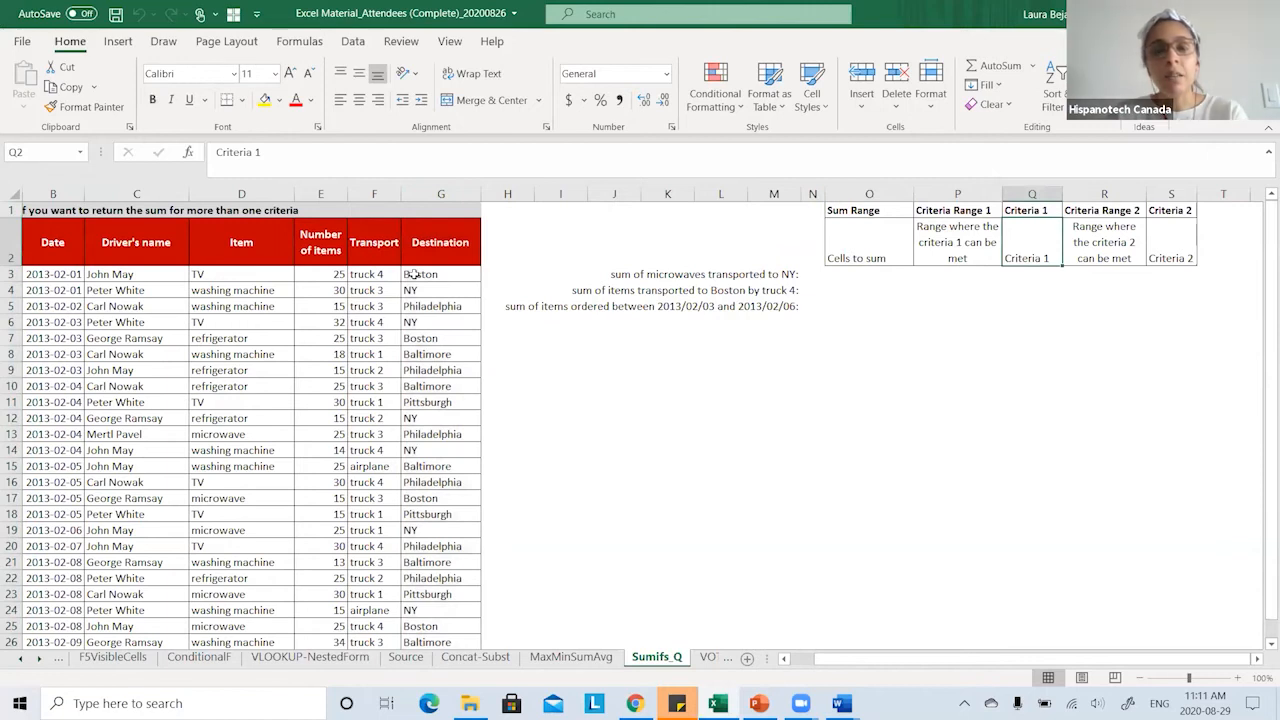
left_click(1110, 232)
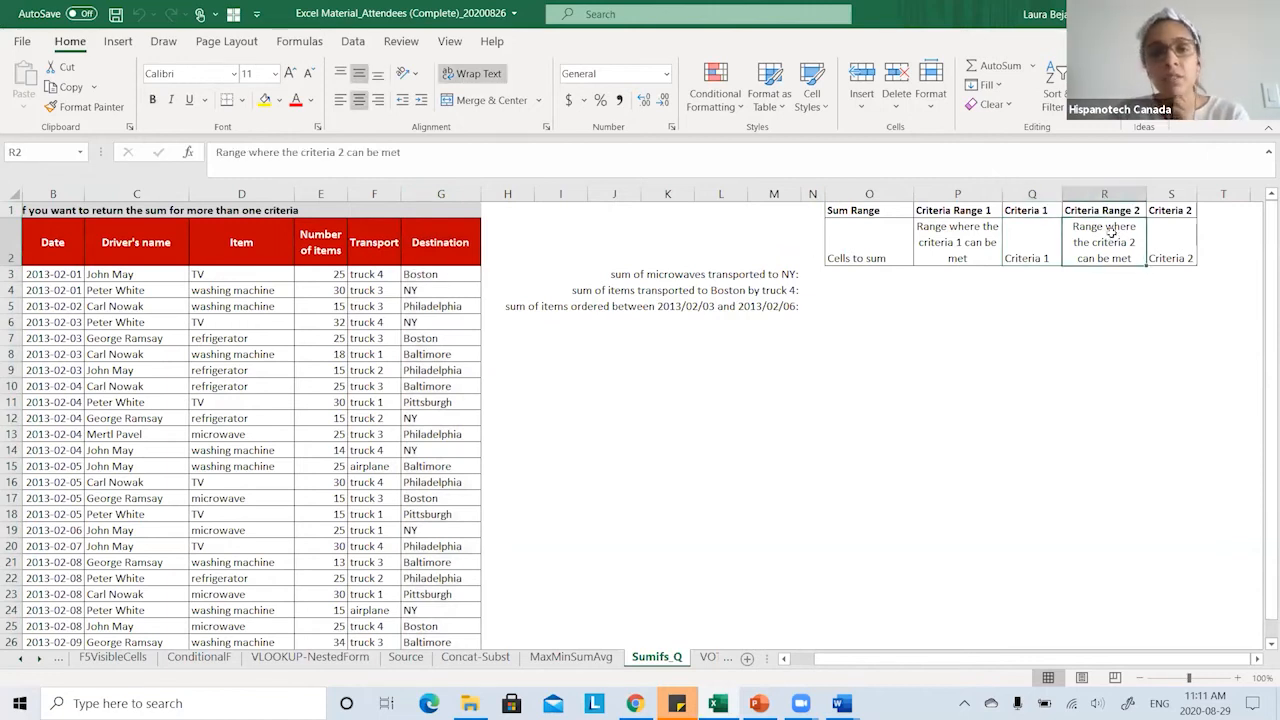
left_click(373, 193)
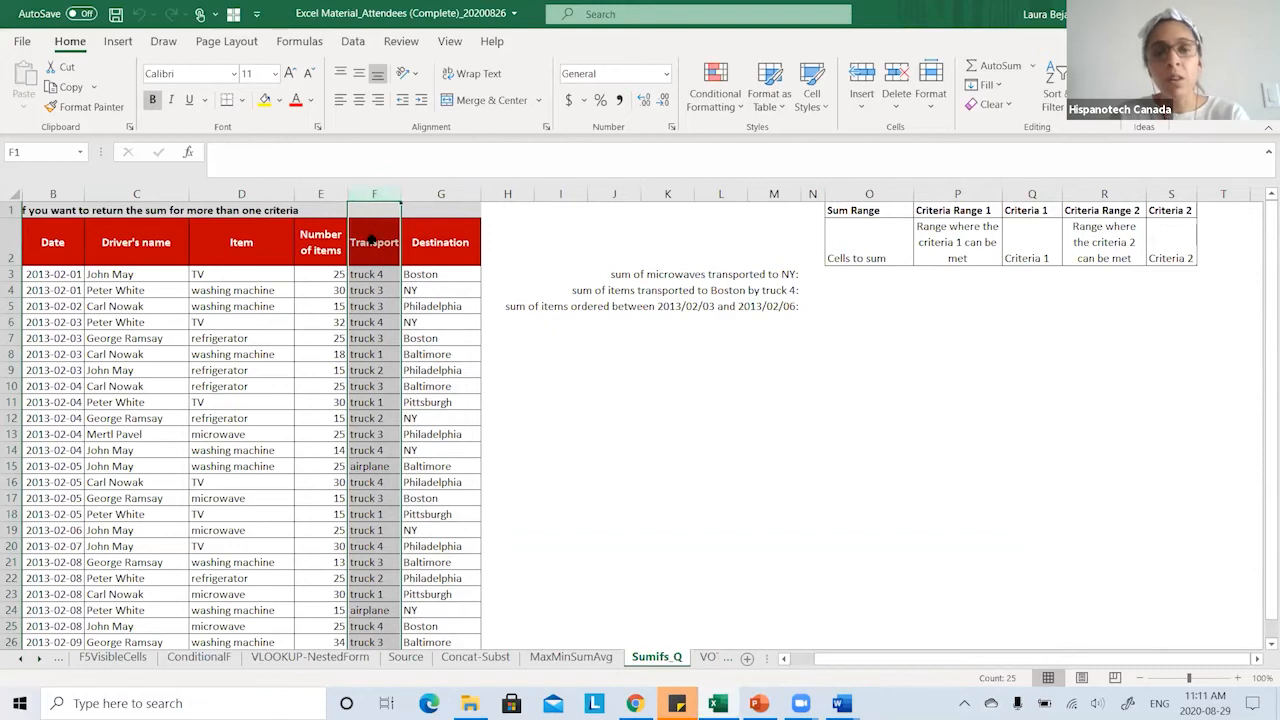
left_click(376, 274)
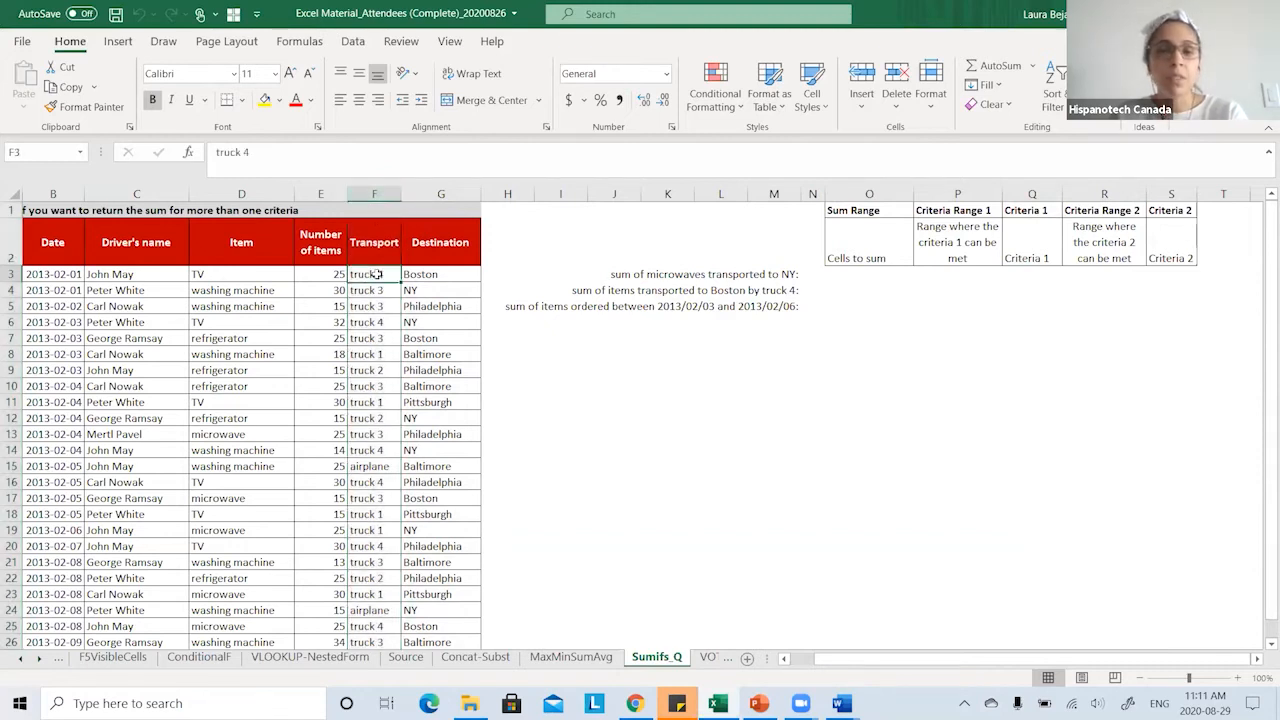
left_click_drag(870, 245, 1195, 262)
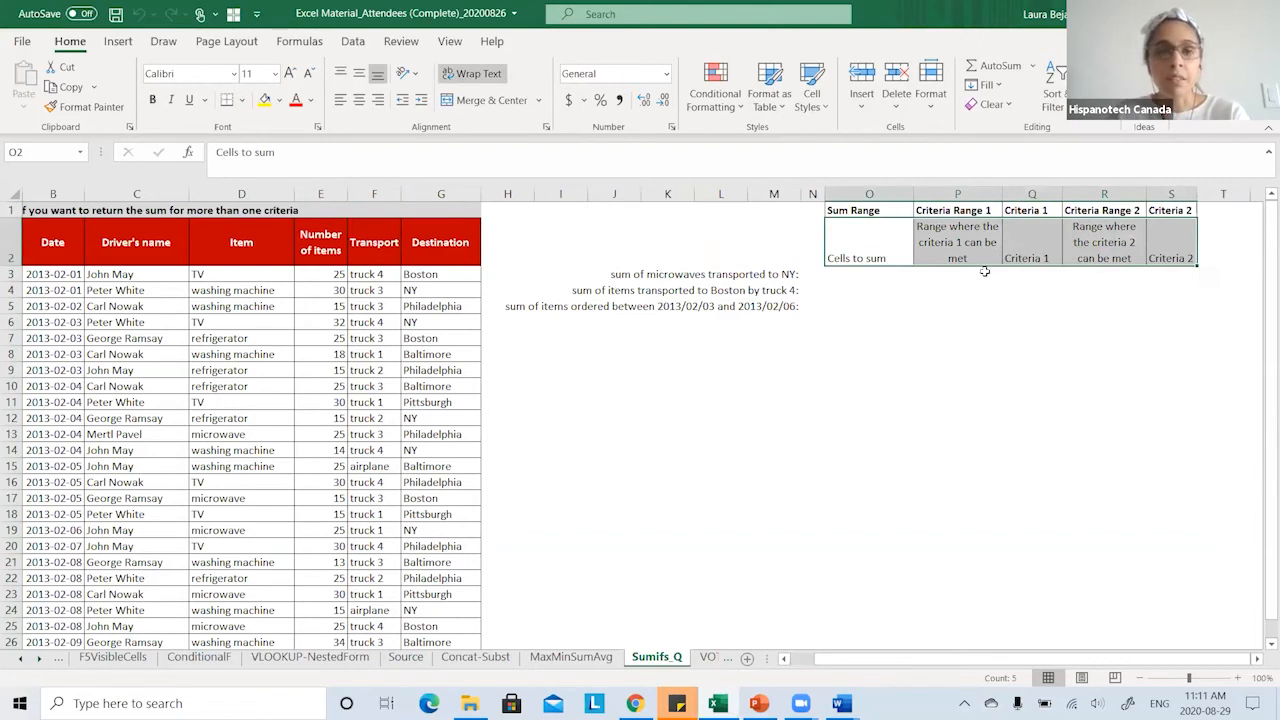
- Examine the microwaves-to-NY question and the order table's Order no., Item and Number of items columns
left_click(772, 275)
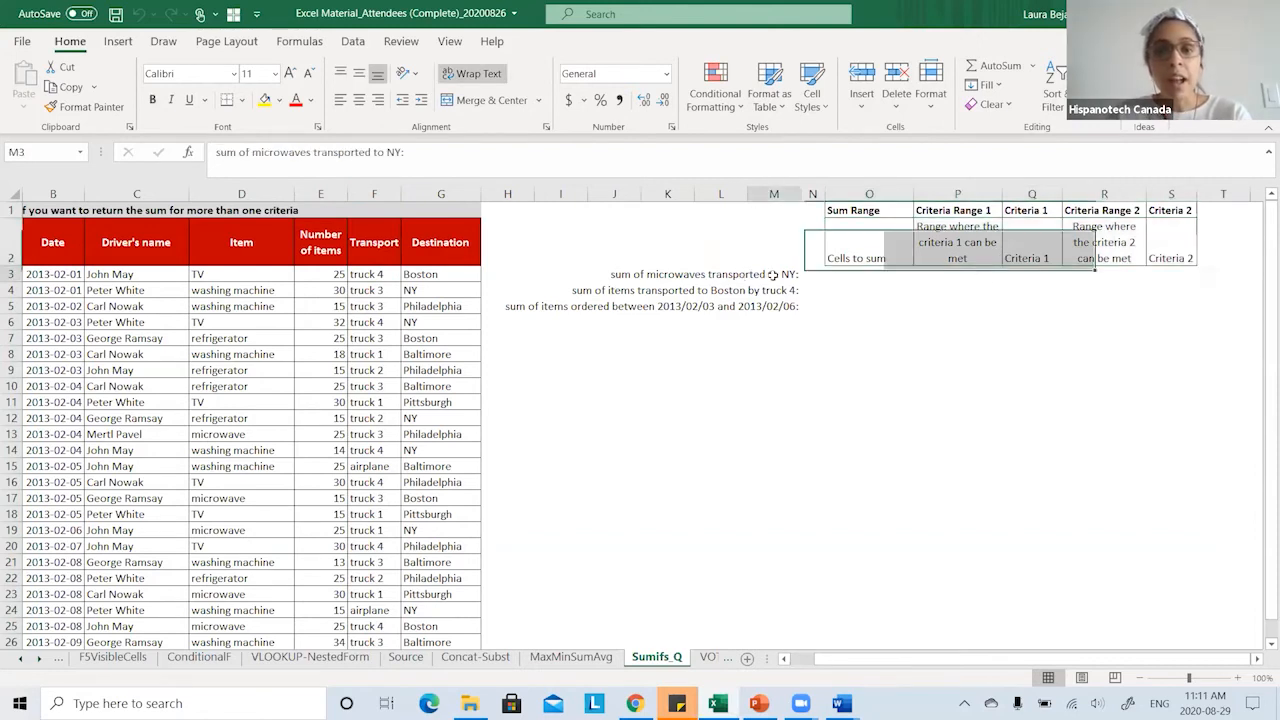
left_click_drag(895, 658, 780, 656)
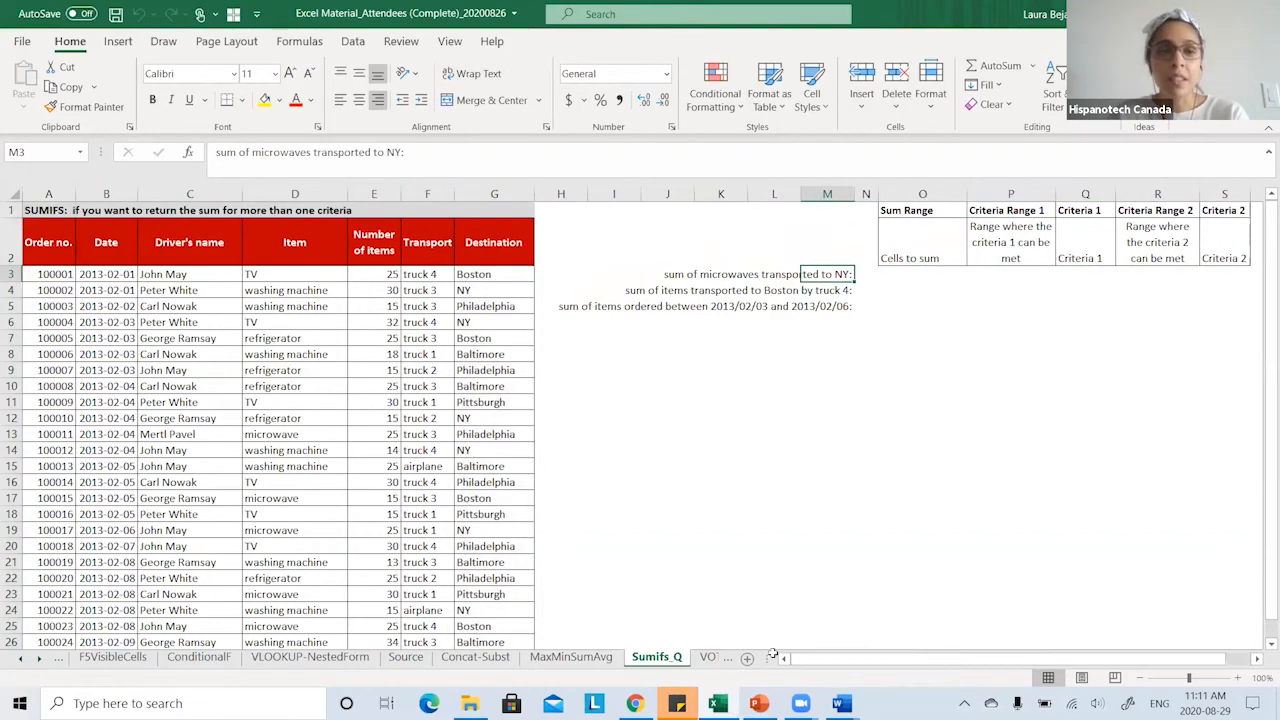
left_click(55, 249)
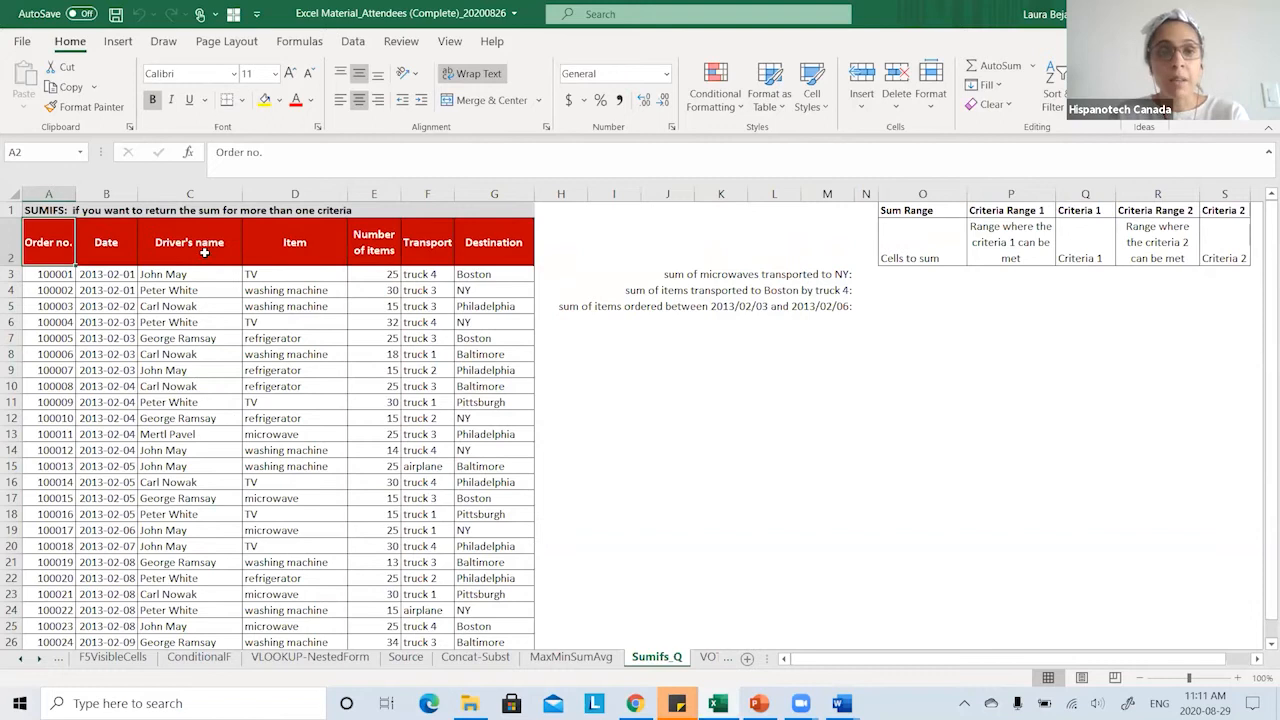
left_click(312, 255)
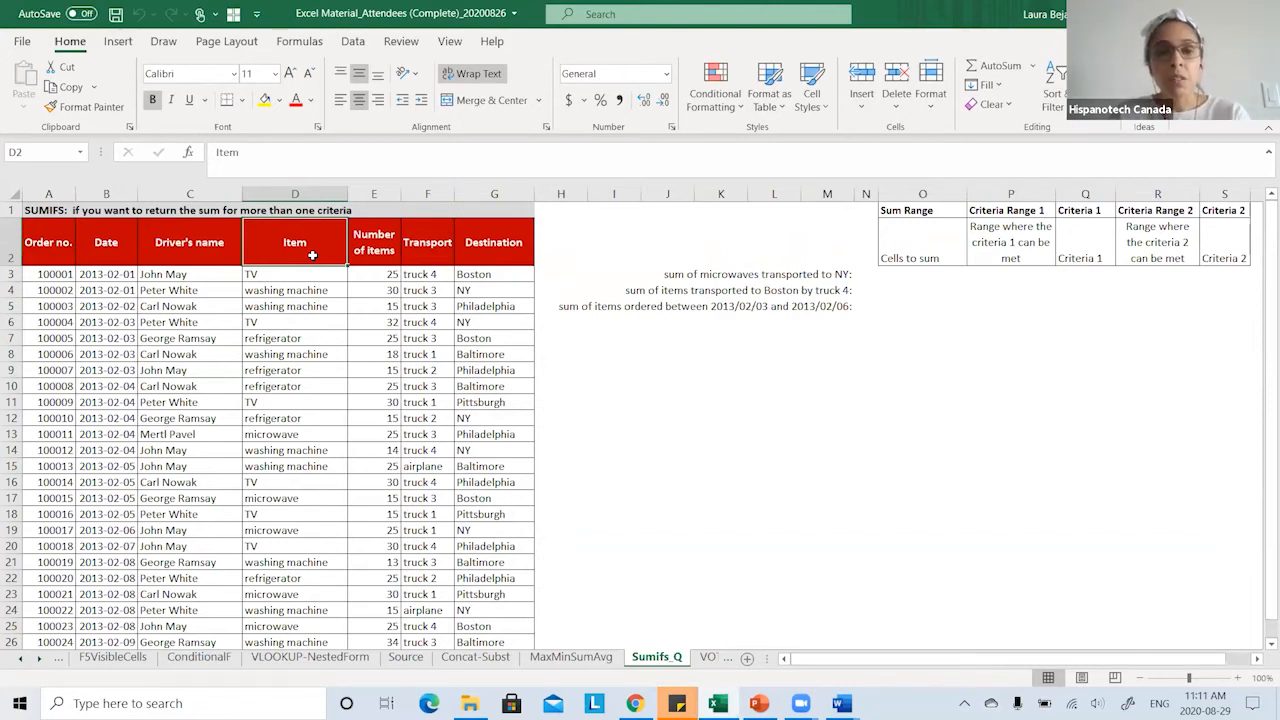
left_click(378, 257)
left_click(380, 273)
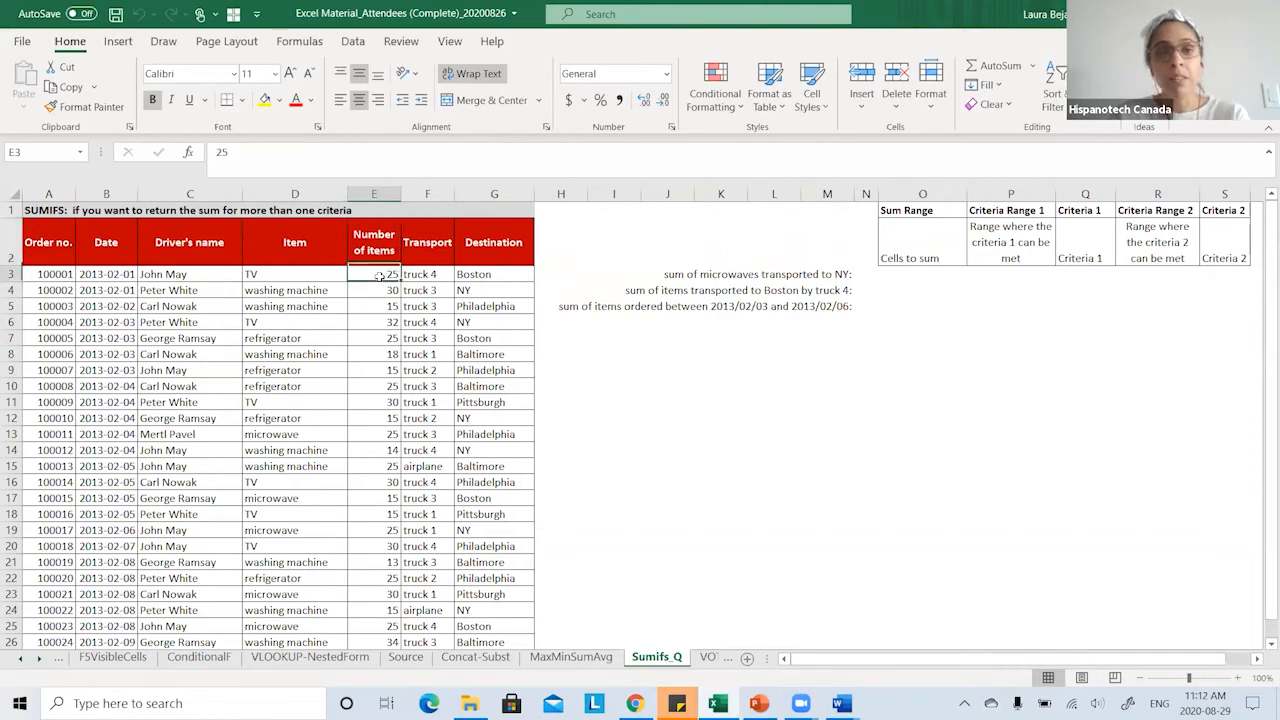
- Examine the Transport and Destination columns and the wording of the microwaves-to-NY question to identify its criteria
left_click(430, 251)
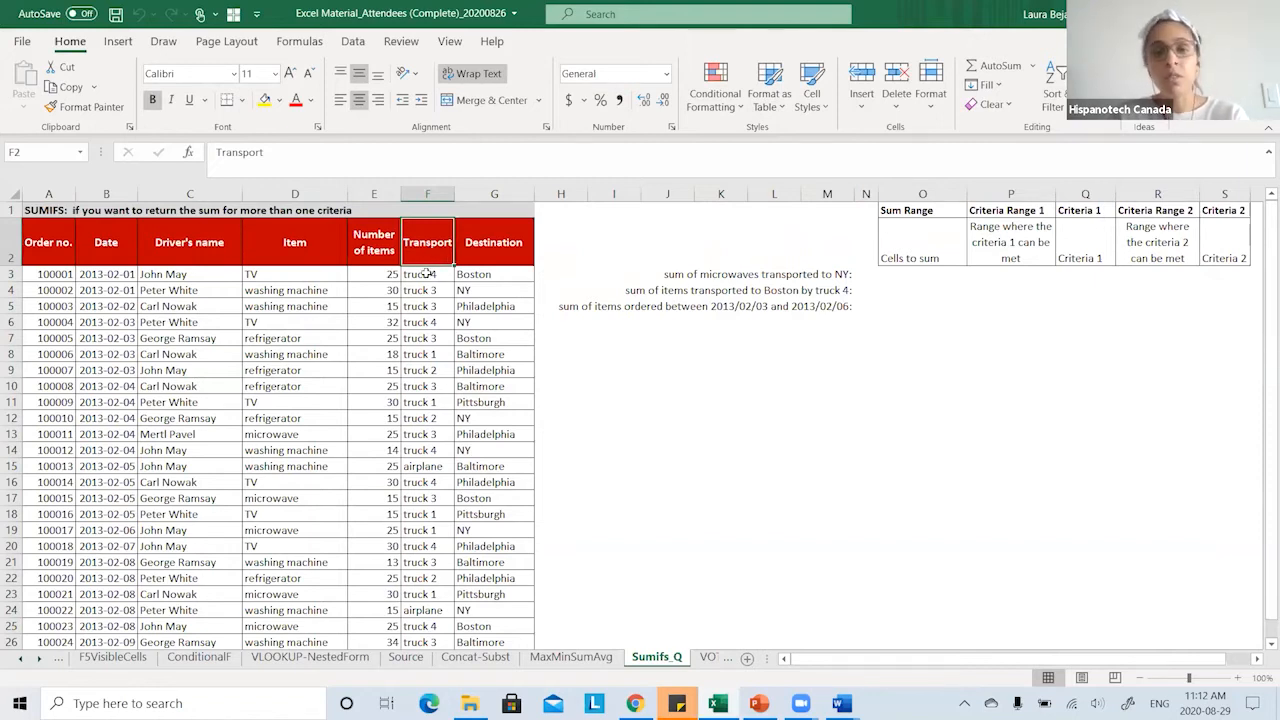
left_click(507, 251)
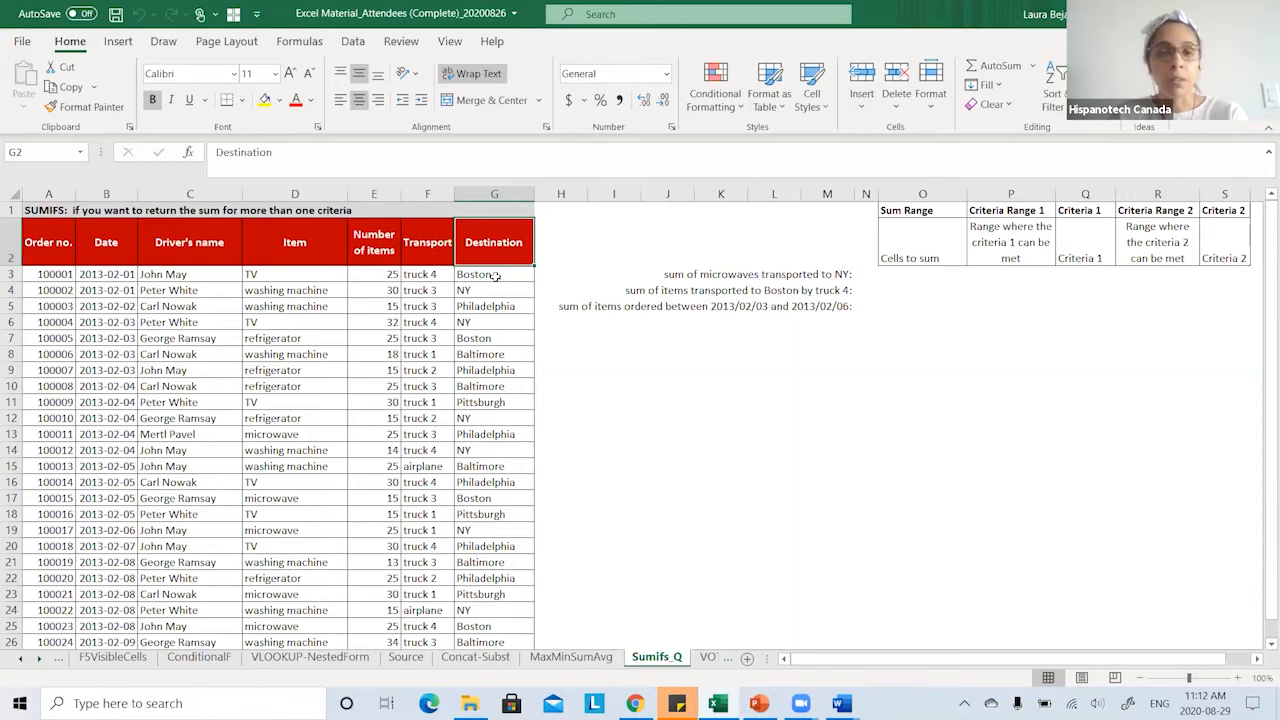
left_click(495, 275)
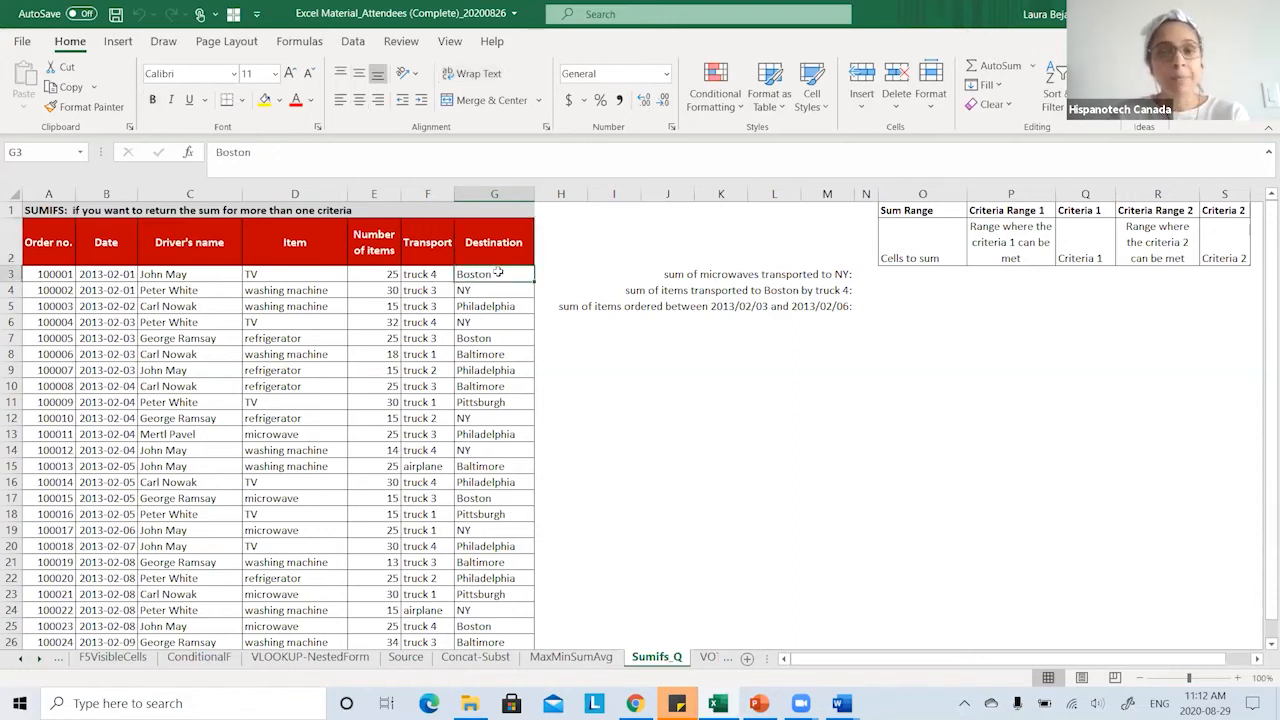
left_click(505, 244)
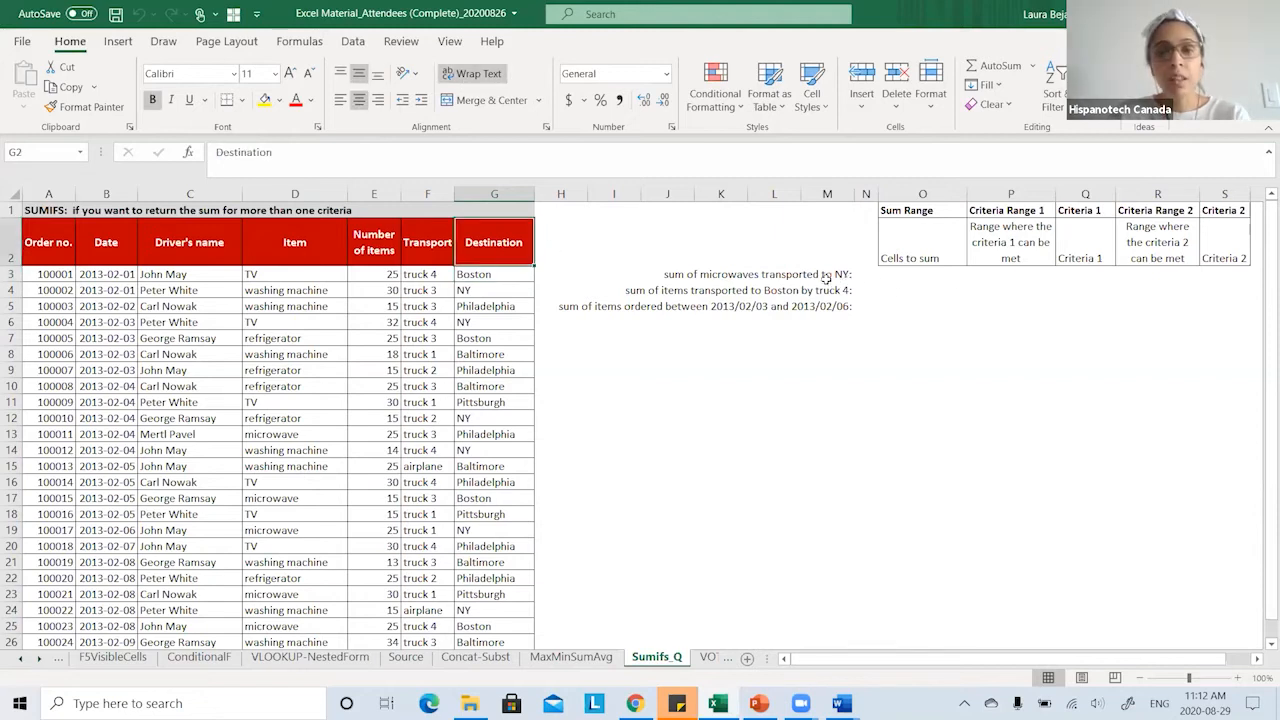
left_click(826, 276)
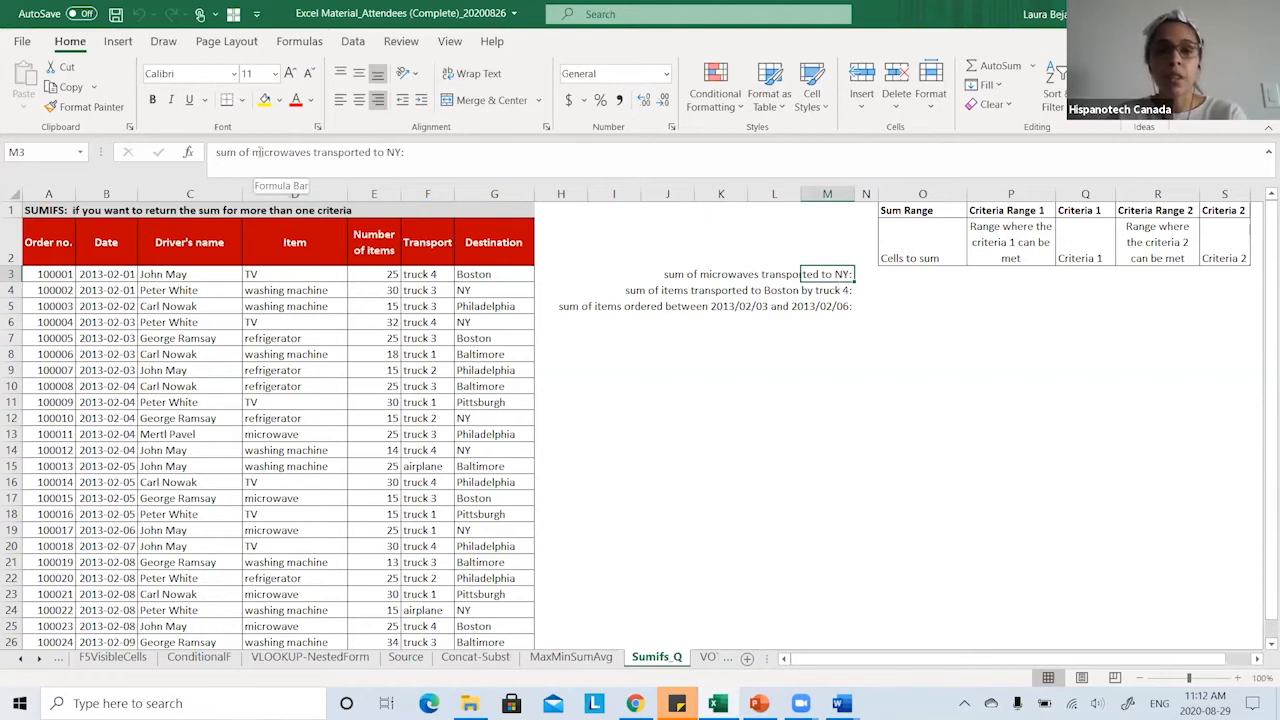
left_click_drag(254, 152, 406, 152)
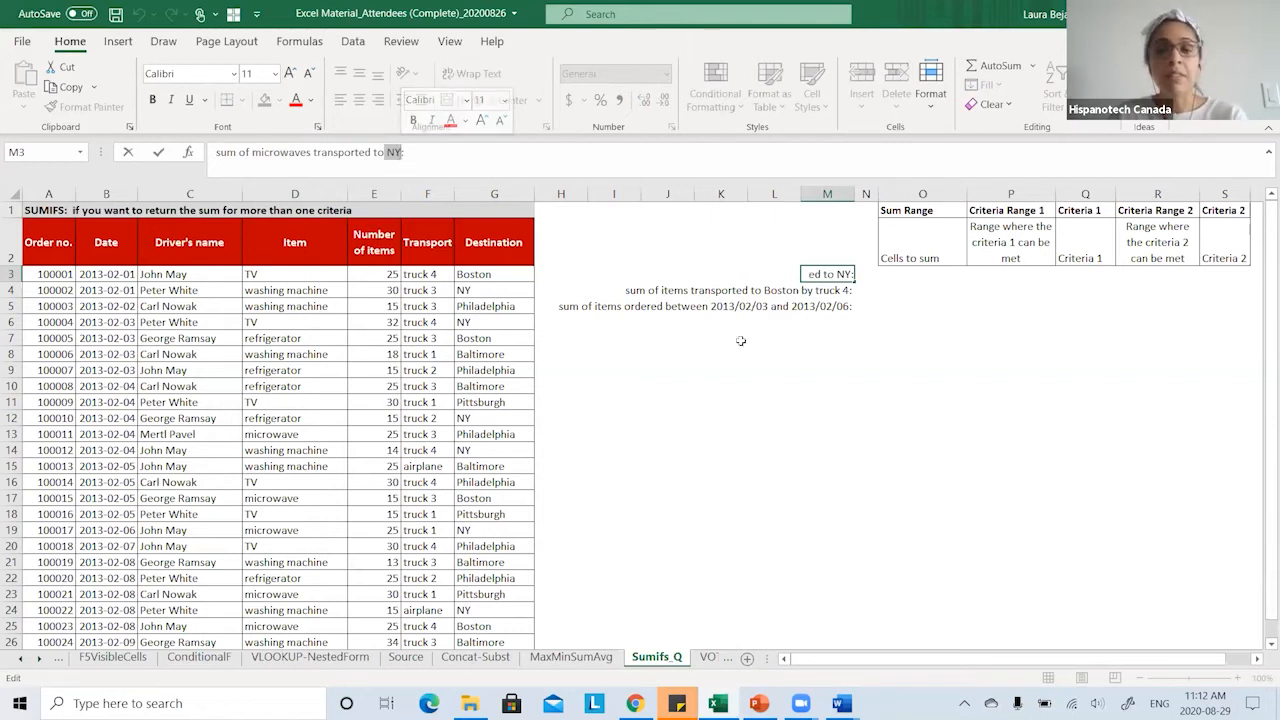
left_click(860, 288)
- Start a SUMIFS formula in N3 for the microwaves-to-NY question, with the Number of items column E:E as sum range
left_click(861, 274)
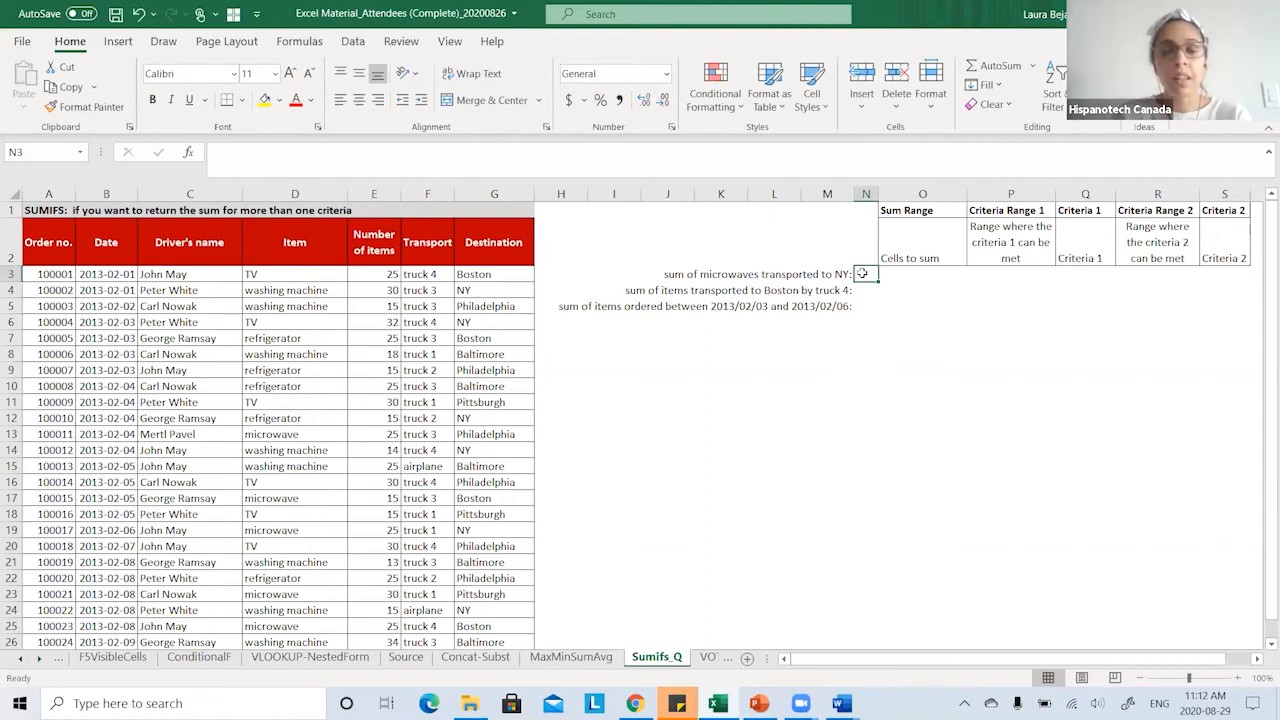
type("=")
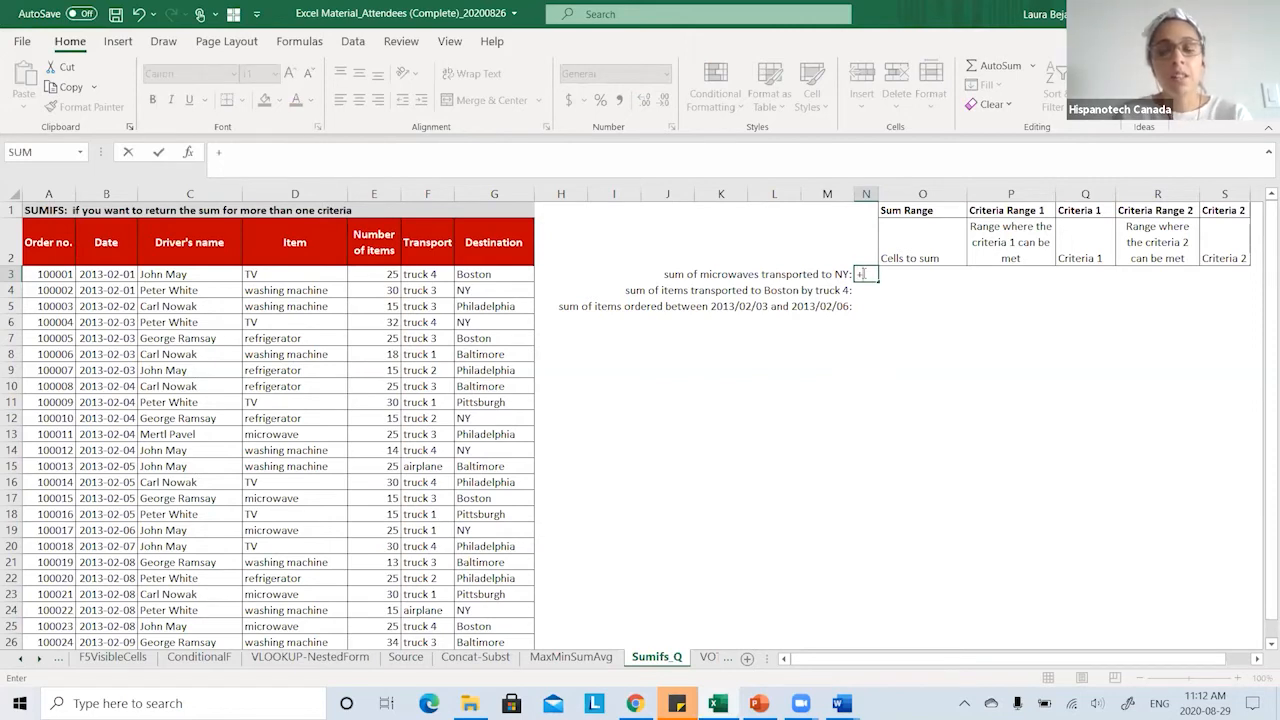
type("sum")
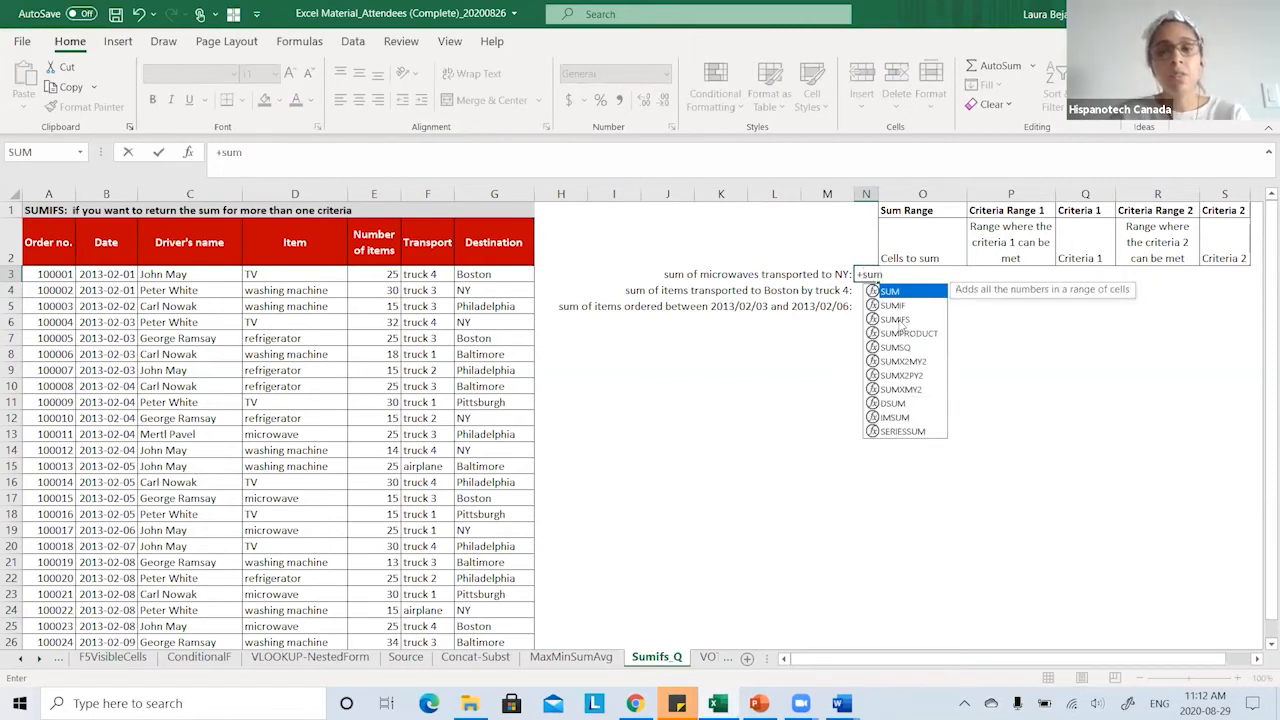
double_click(898, 319)
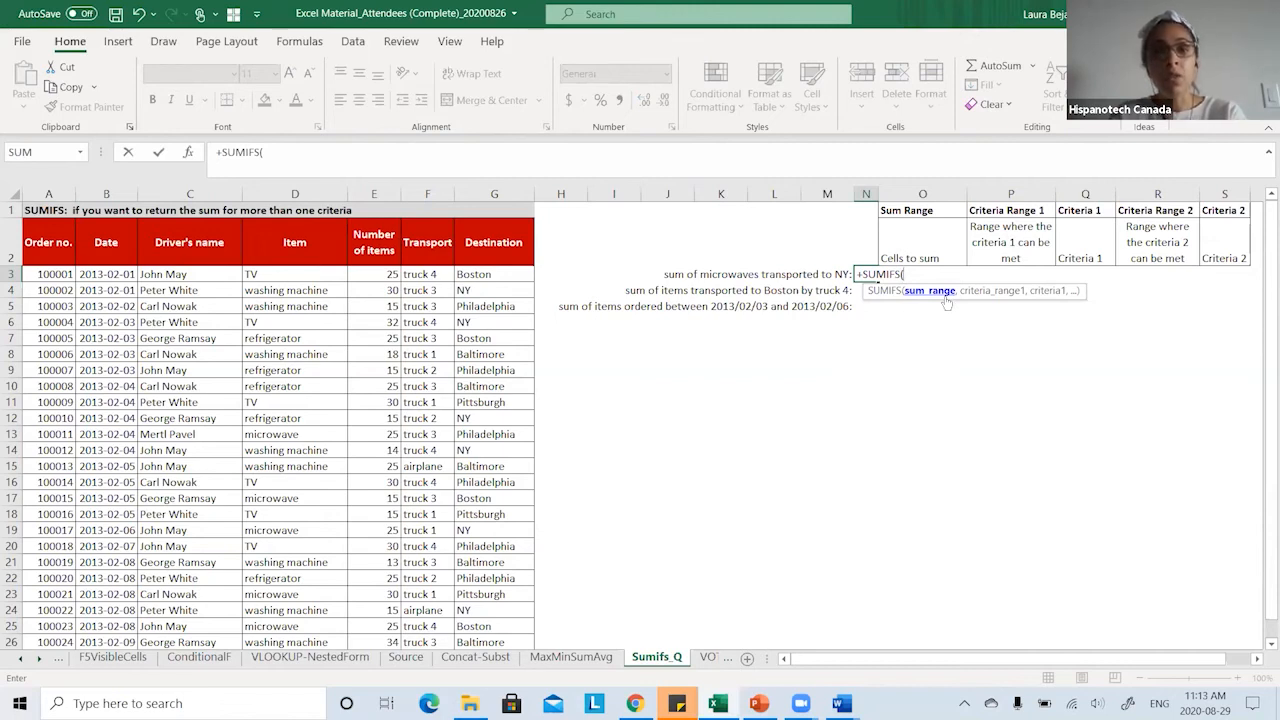
left_click(378, 192)
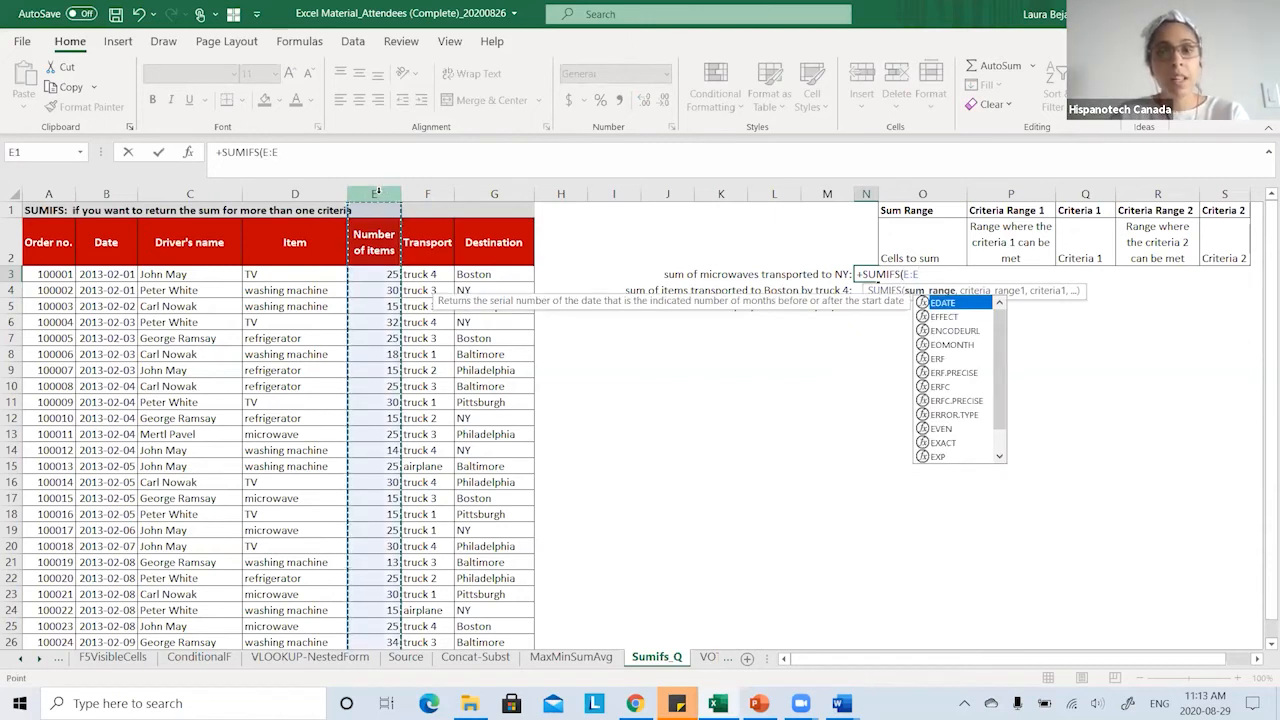
type(",")
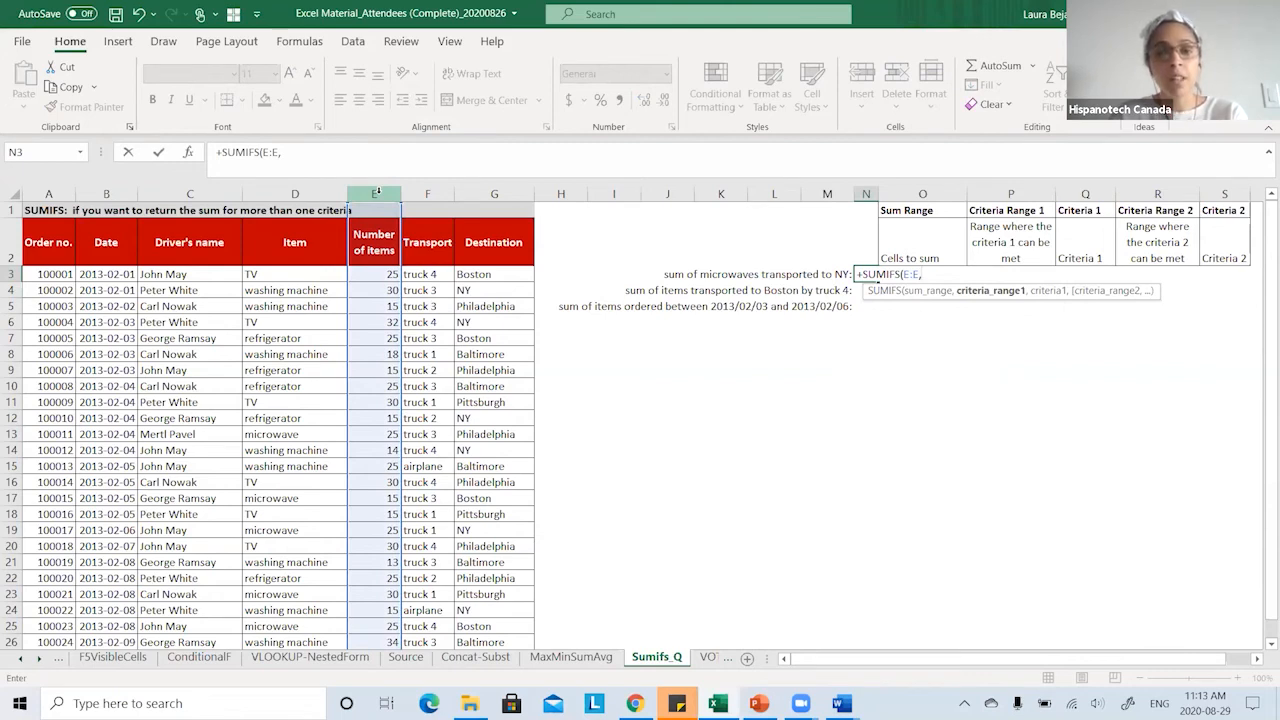
- Add the Item column D:D as first criteria range in the N3 formula, with microwave cell D13 as its criterion
left_click(307, 192)
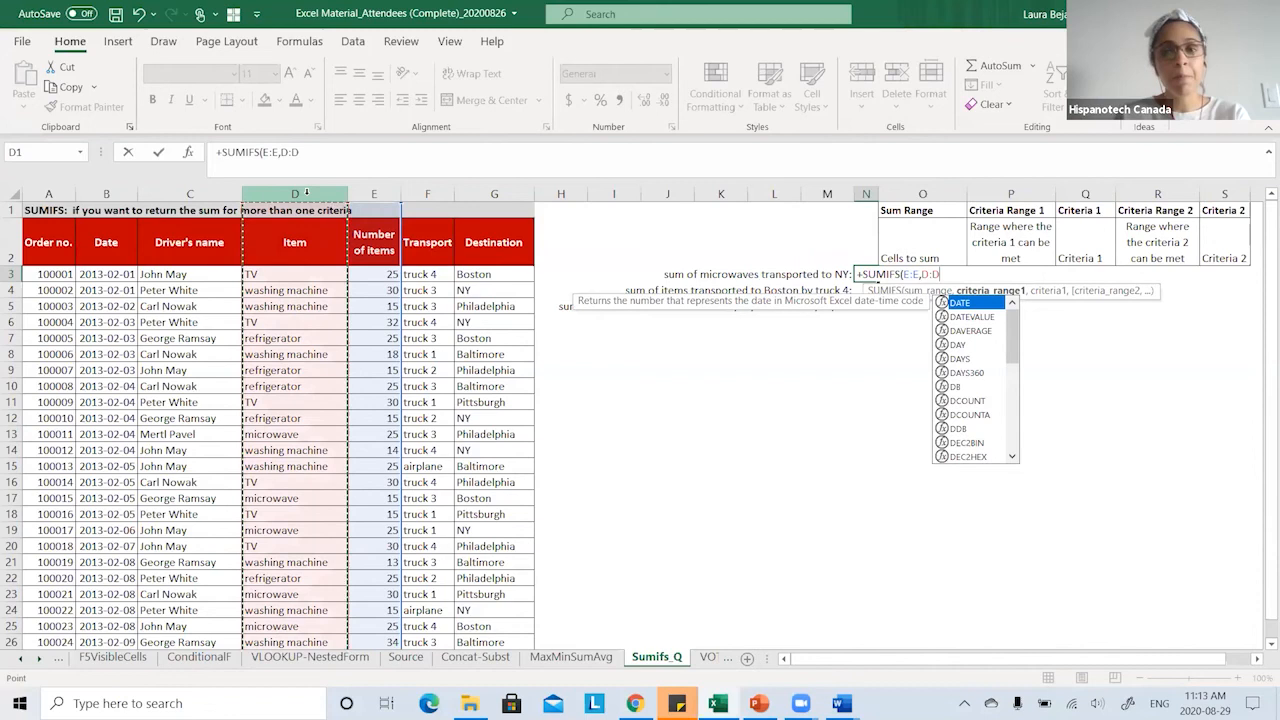
type(",")
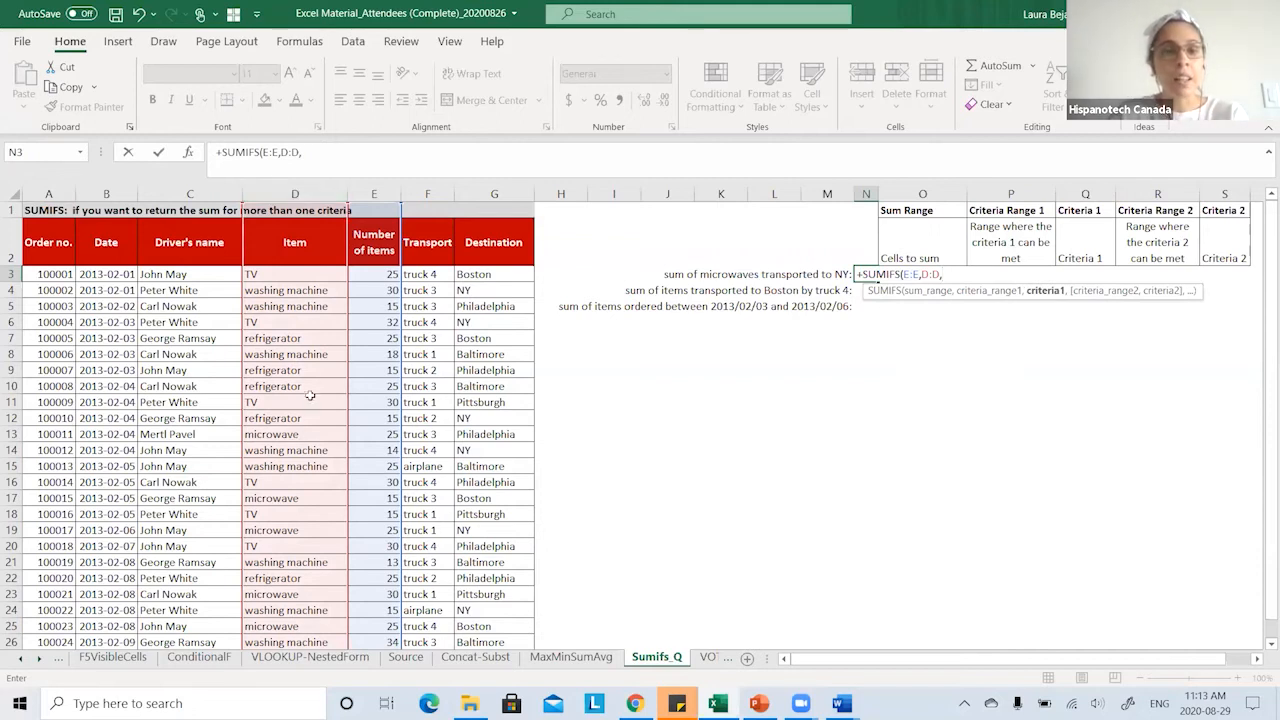
left_click(290, 434)
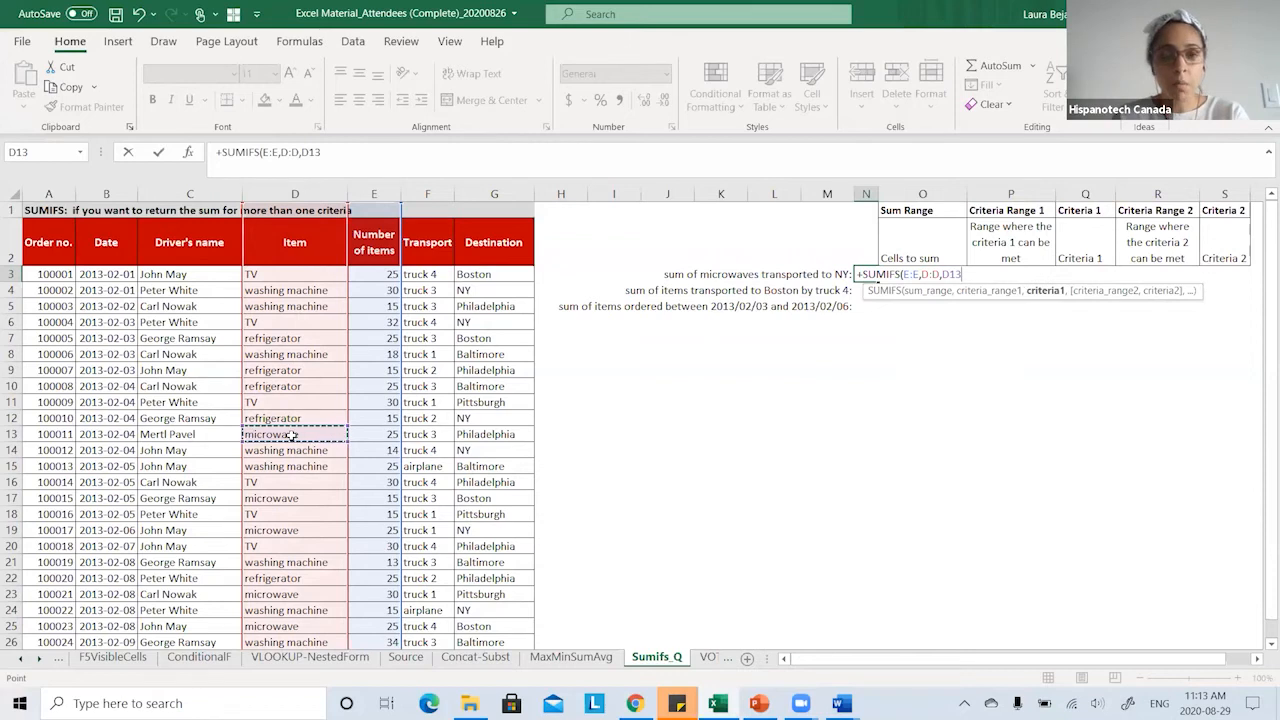
type(",")
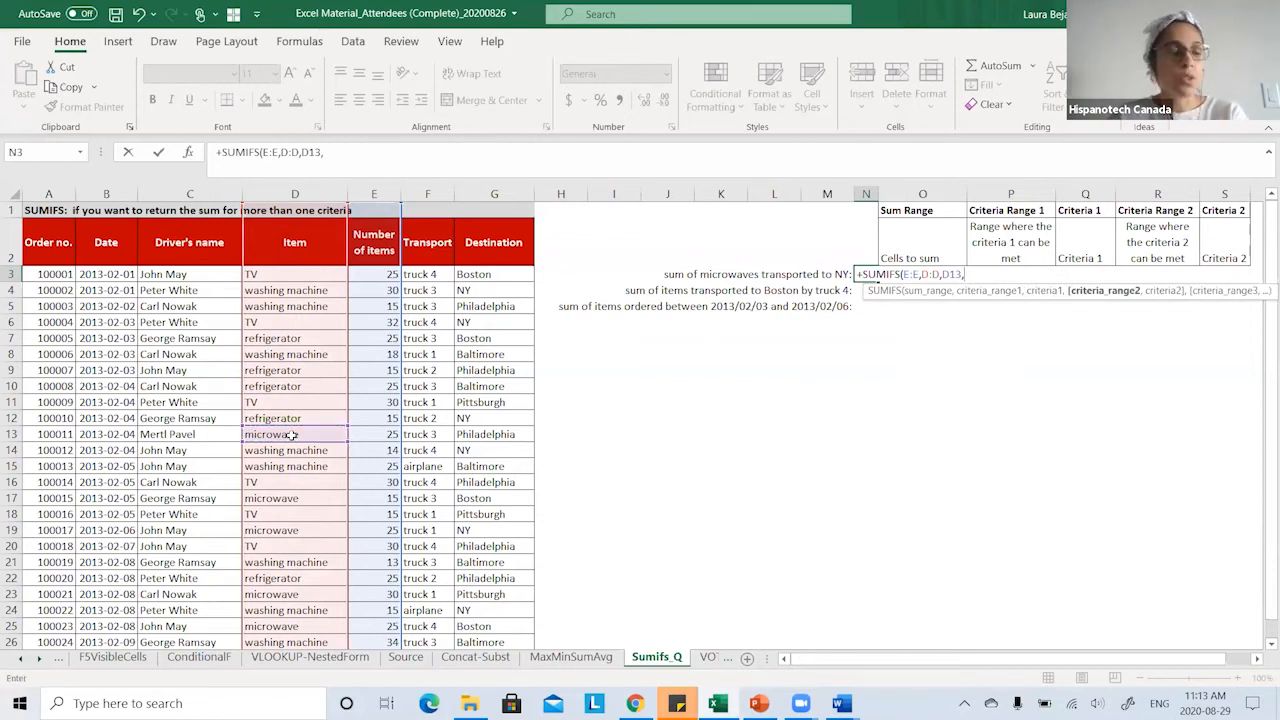
- Add the Destination column G:G with criterion "NY" as the second condition and complete the SUMIFS formula in N3
left_click(504, 191)
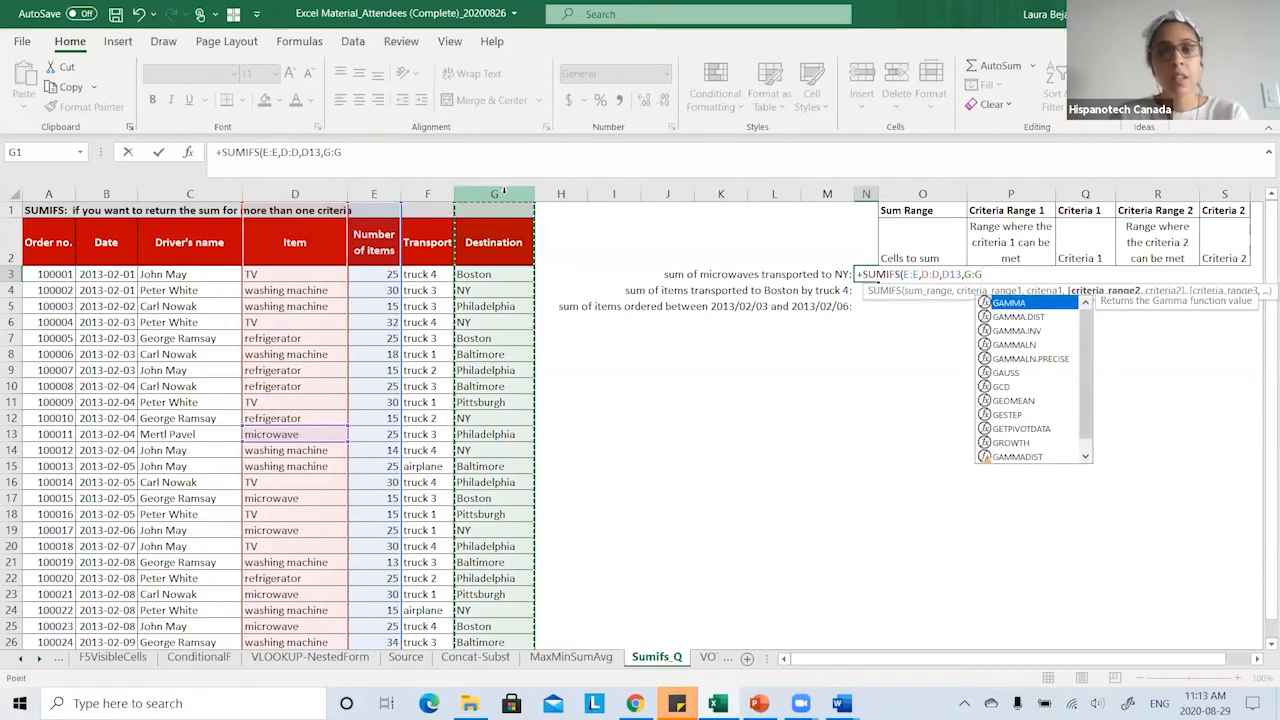
type(",")
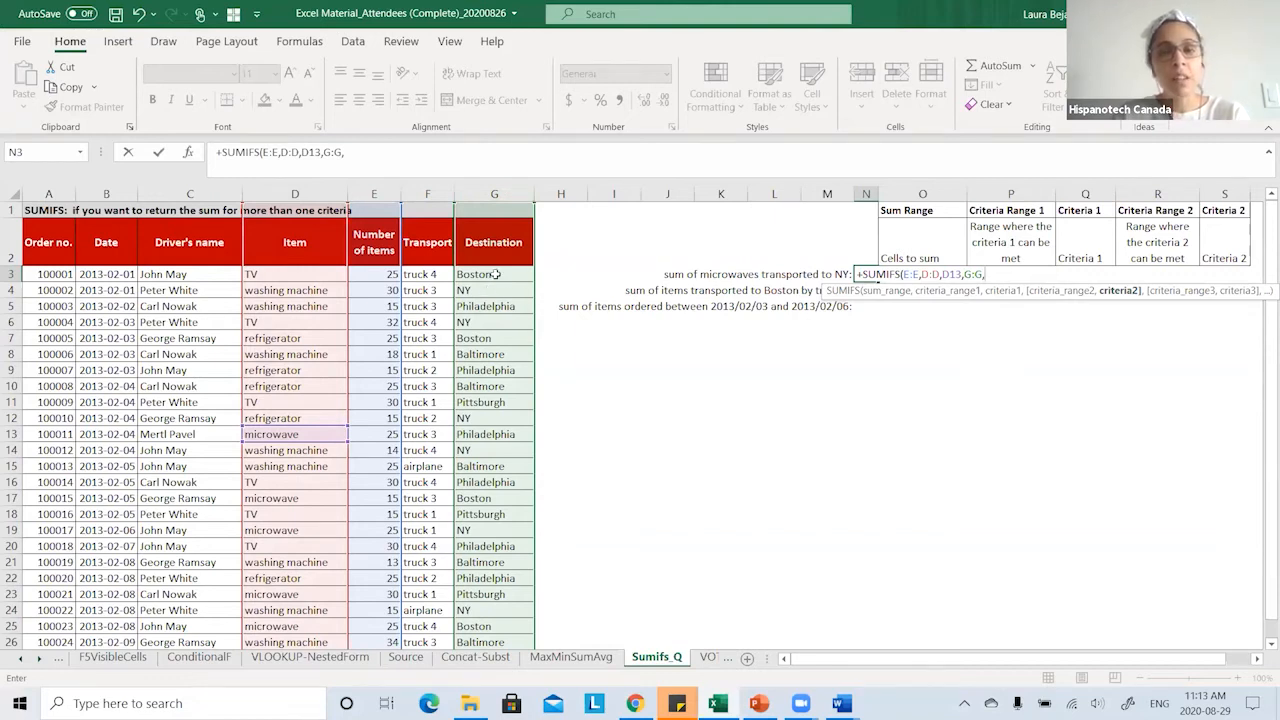
type("\"")
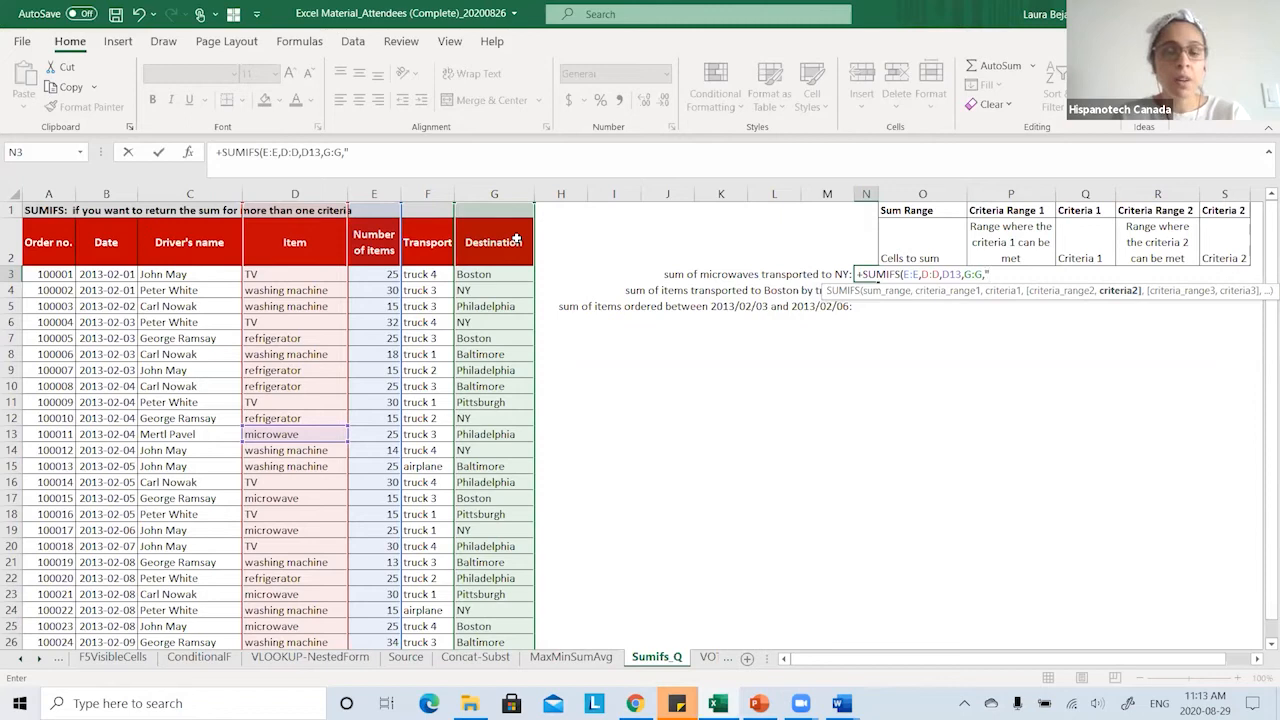
key("Caps_Lock")
type("NY")
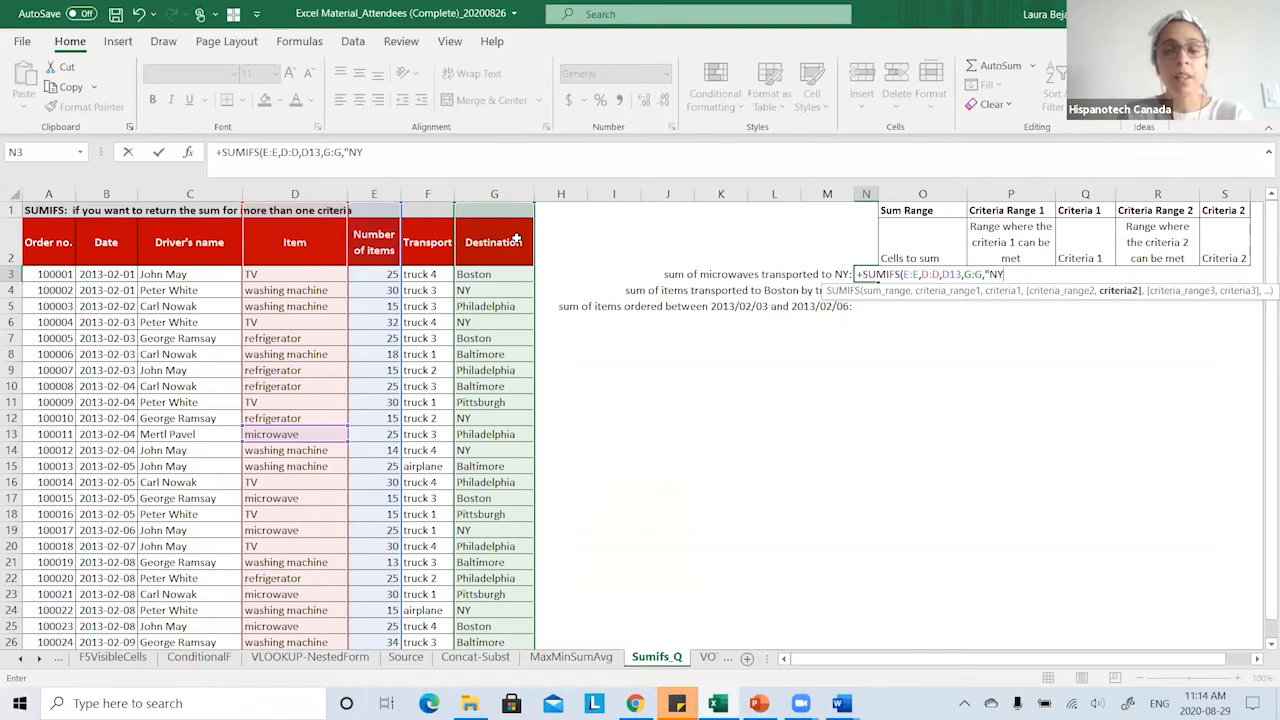
type("\"")
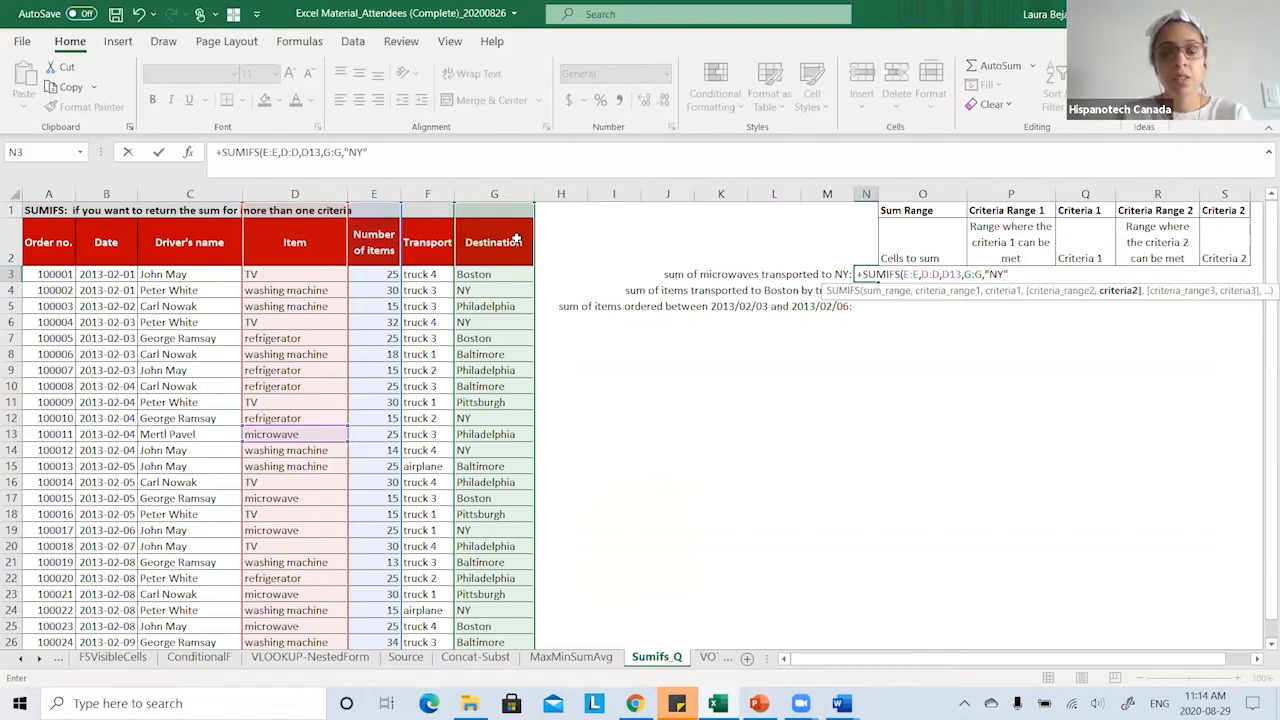
type(")")
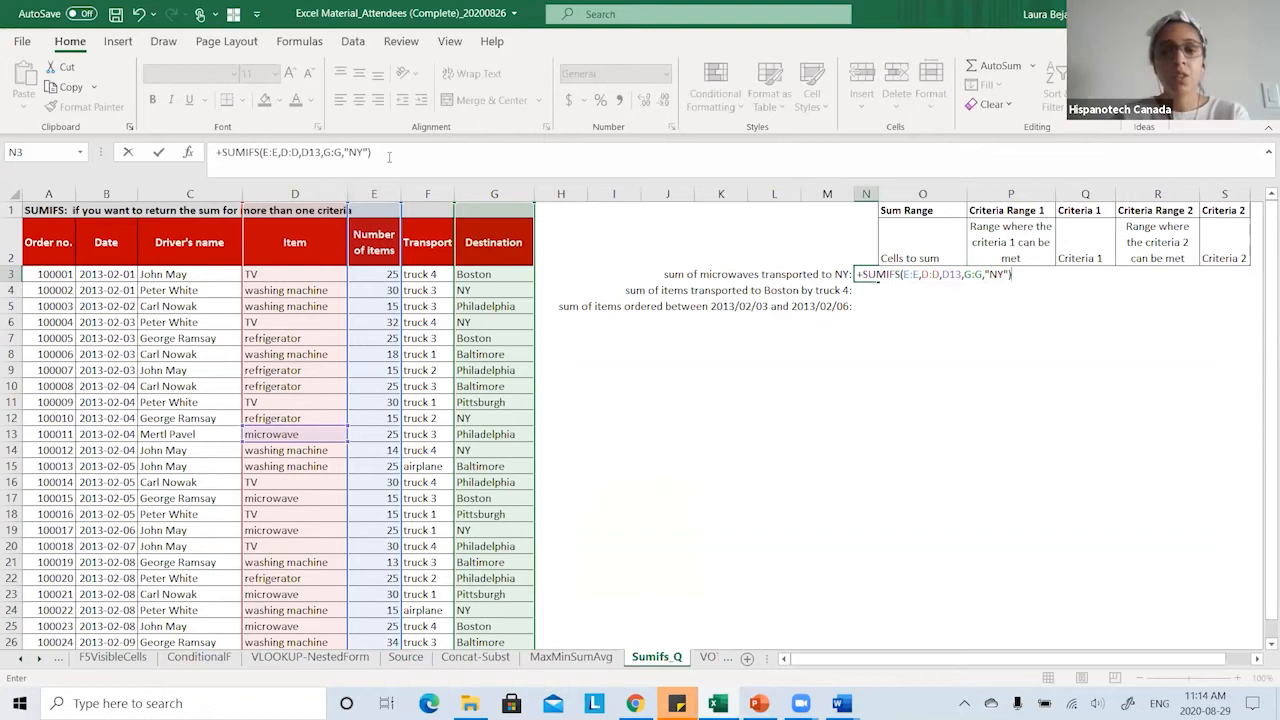
key("Return")
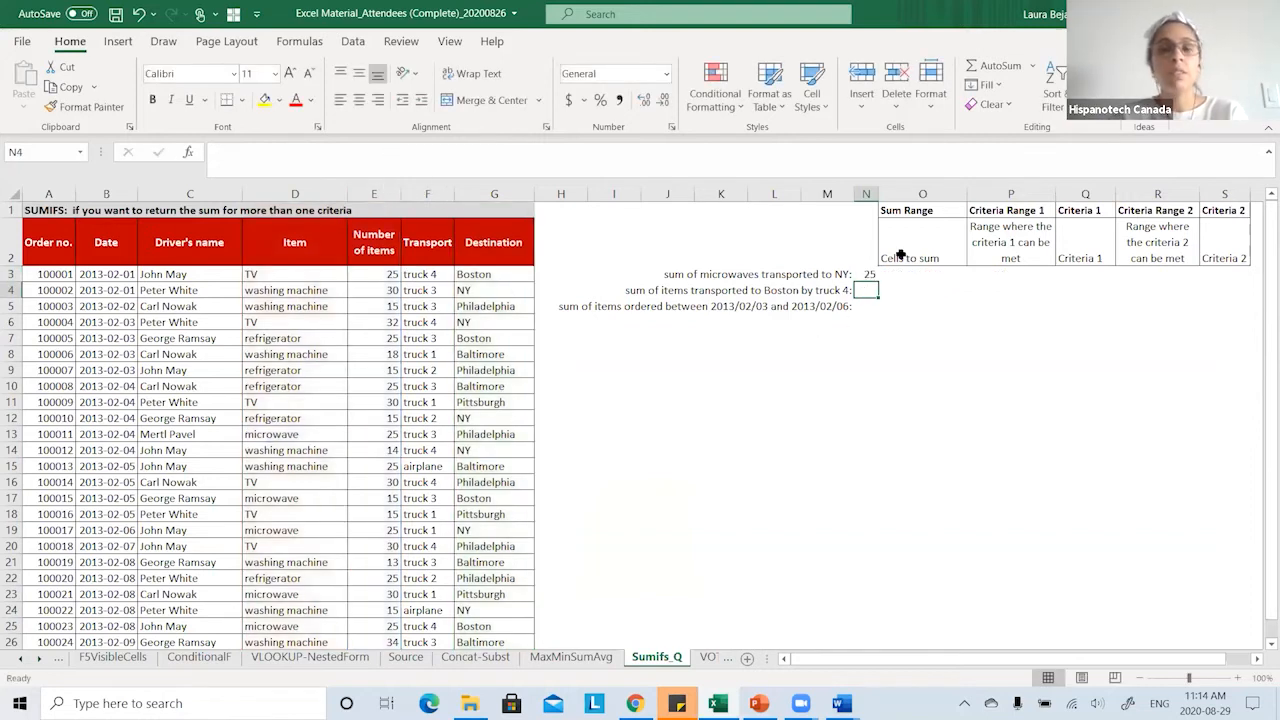
key("Up")
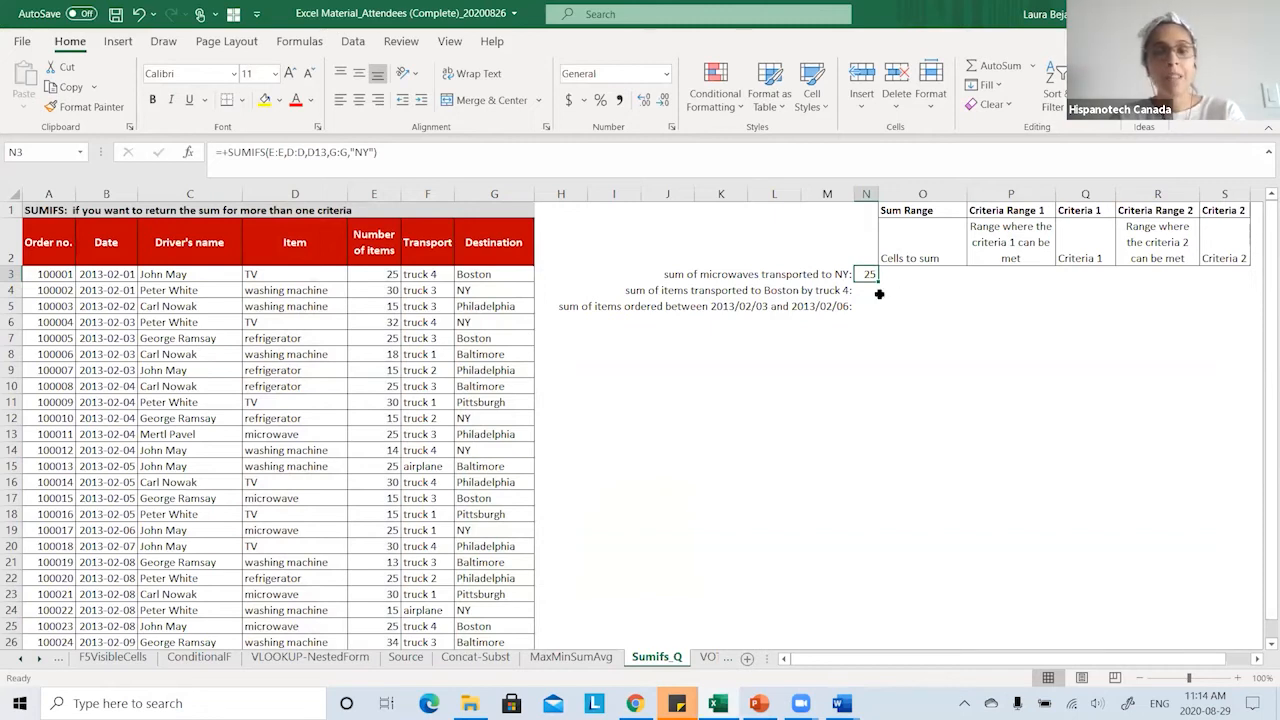
- Start a SUMIFS formula in N4 for the Boston by truck 4 question, with column E:E as sum range
left_click(867, 292)
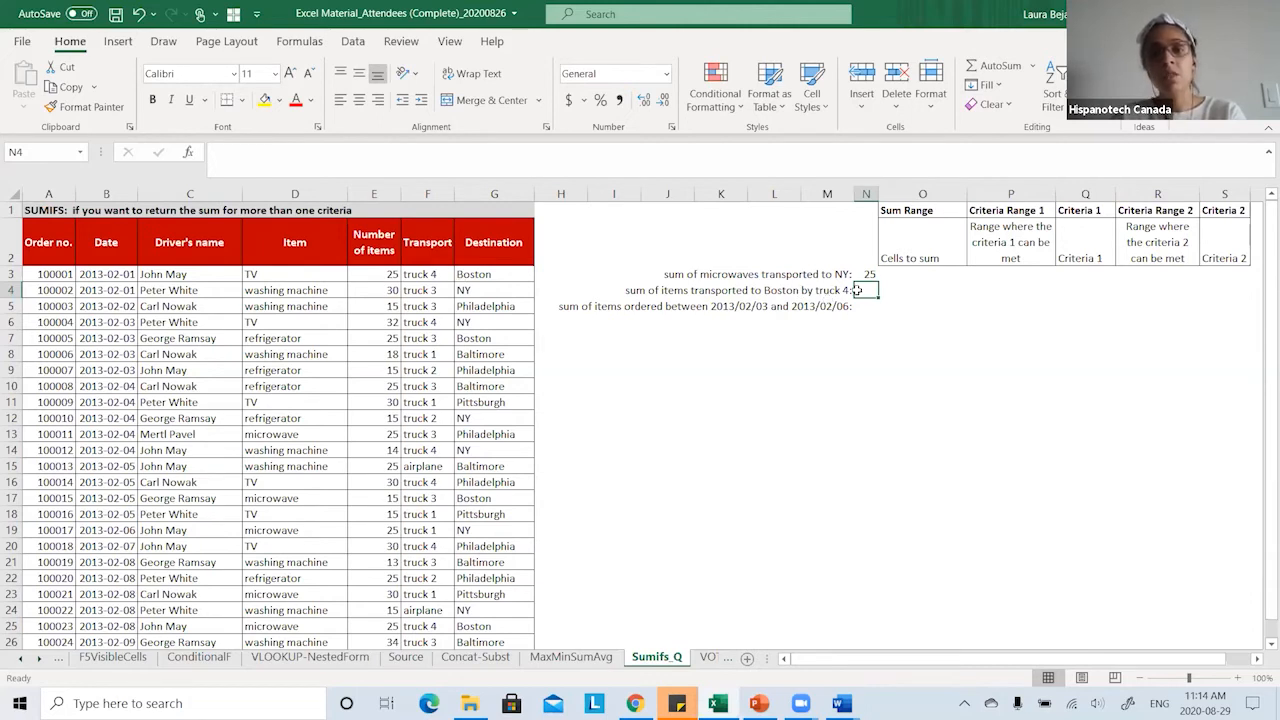
type("=")
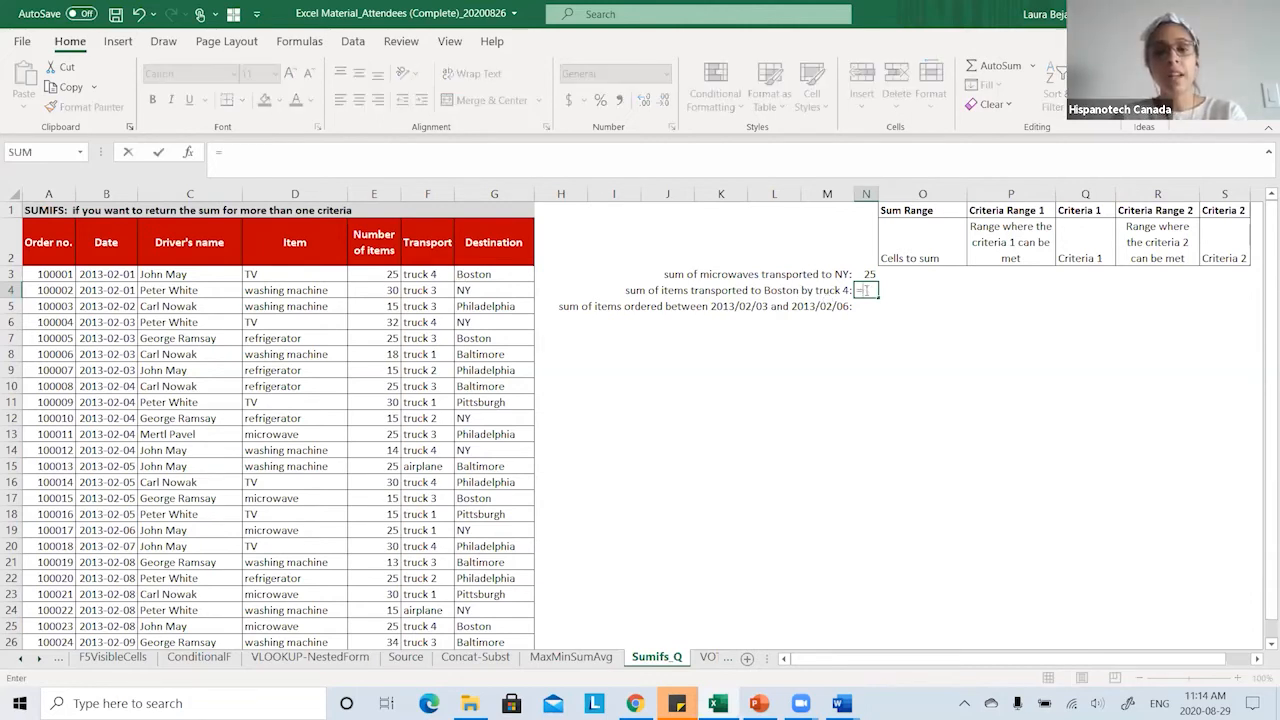
type("SUM")
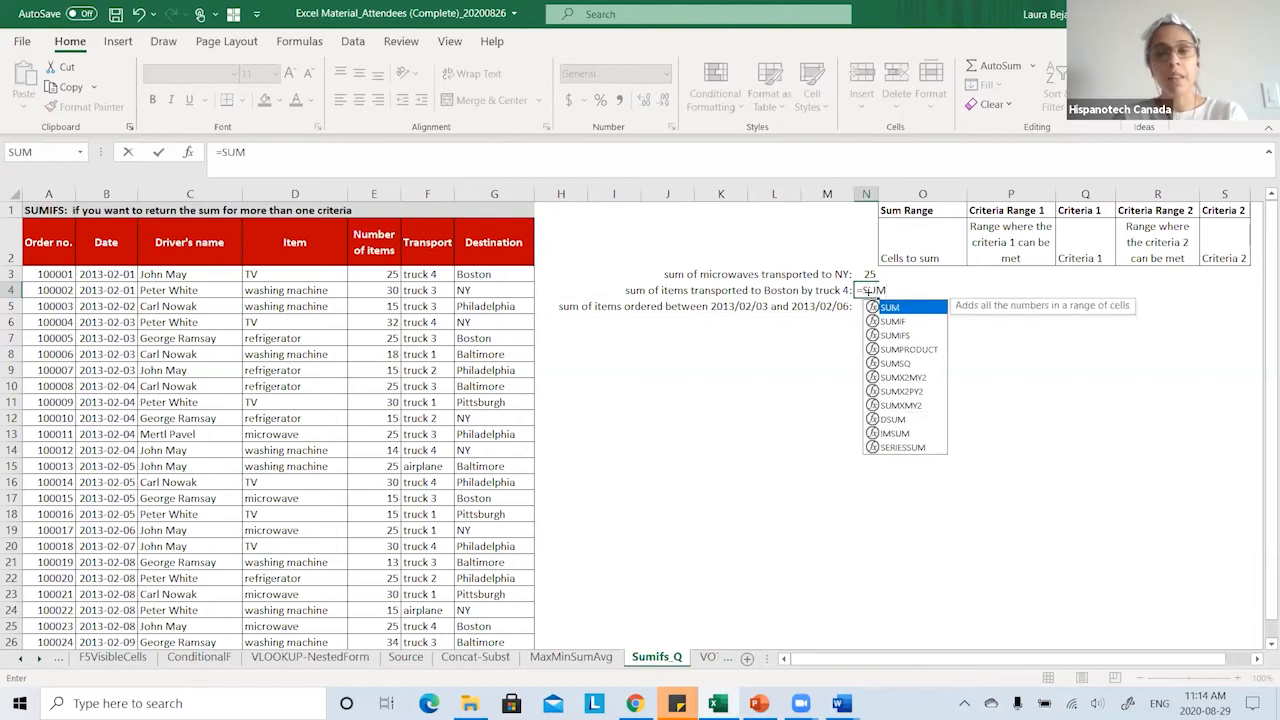
double_click(912, 334)
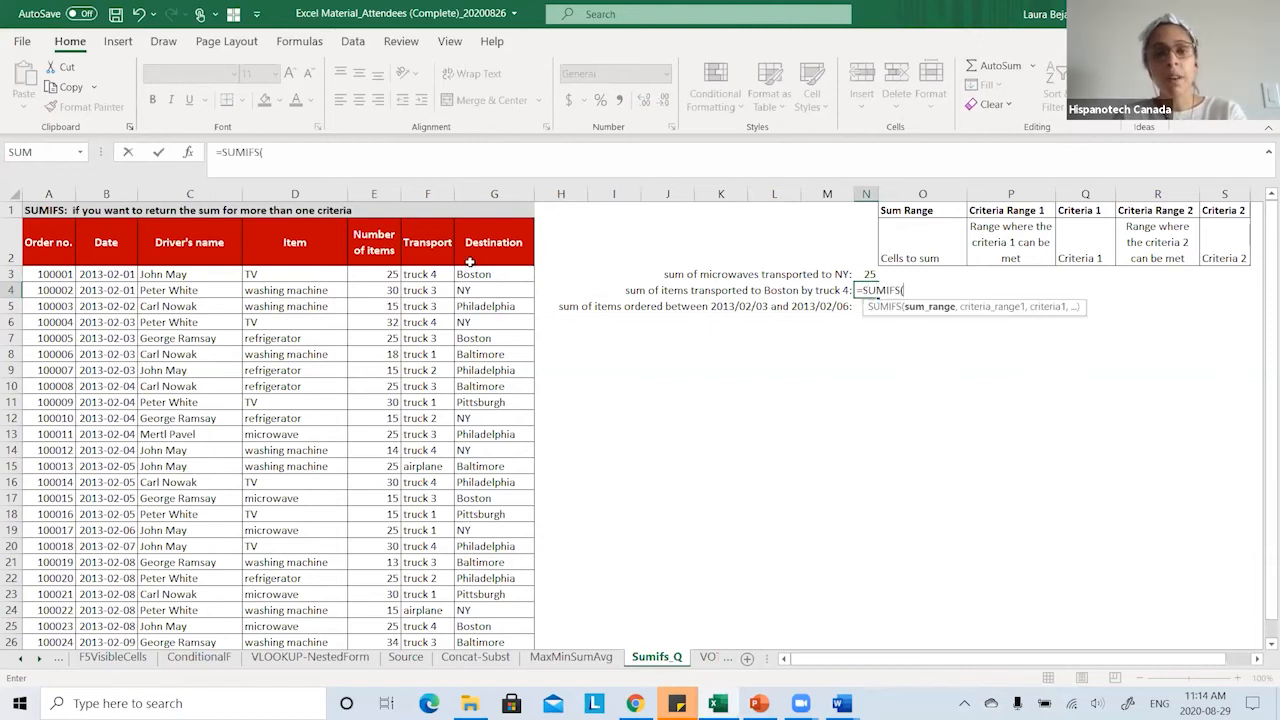
left_click(380, 192)
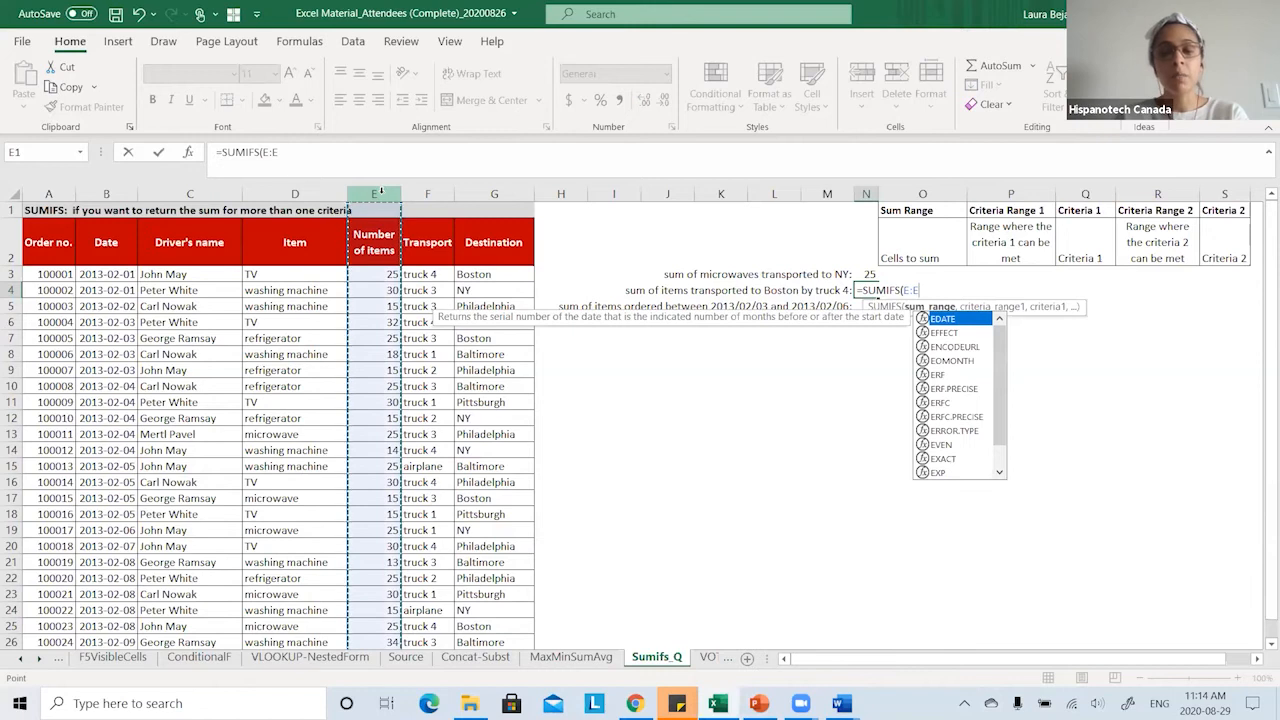
type(",")
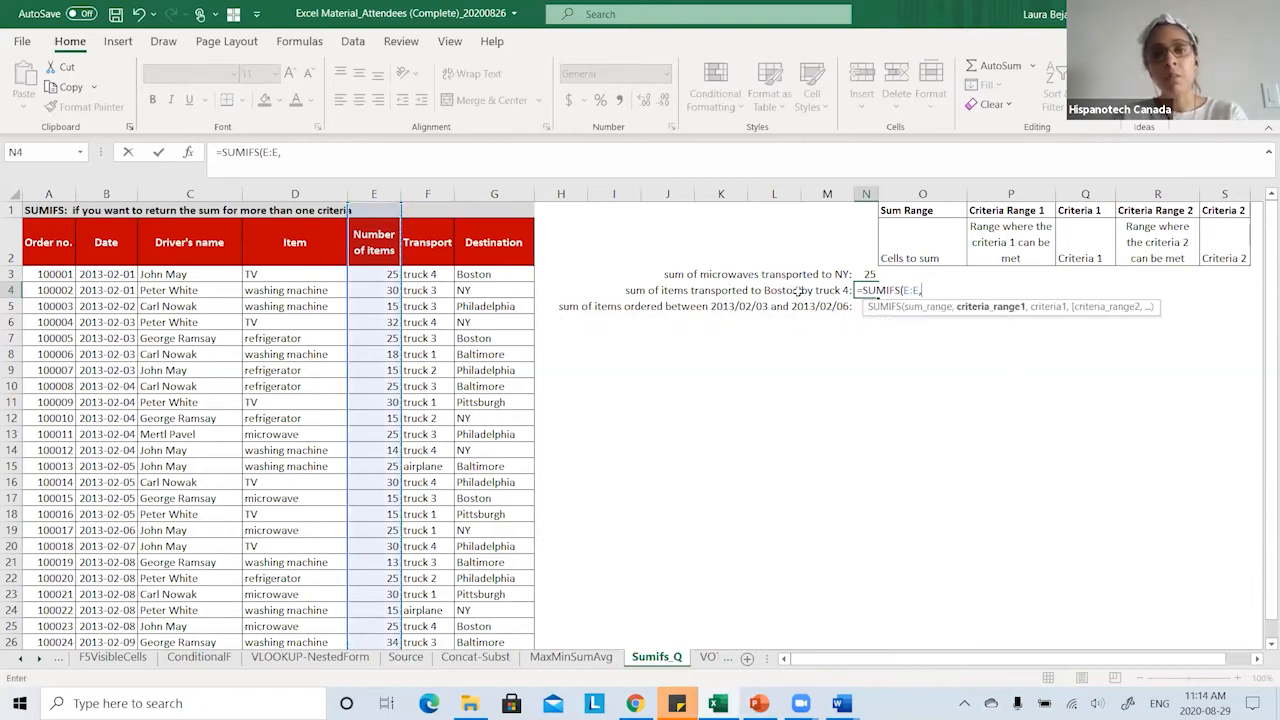
- Add the Destination column G:G with criterion "BOSTON" as the first condition of the N4 formula
left_click(496, 193)
type(",")
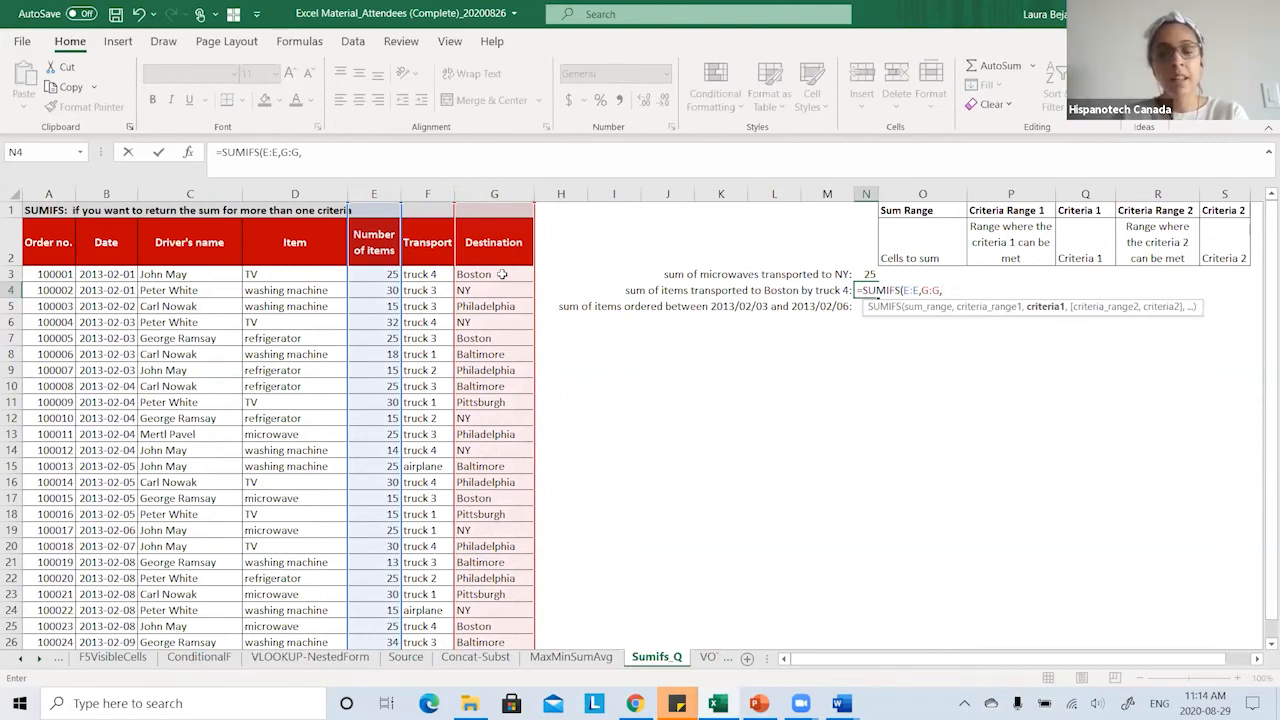
type("\"BOSTON")
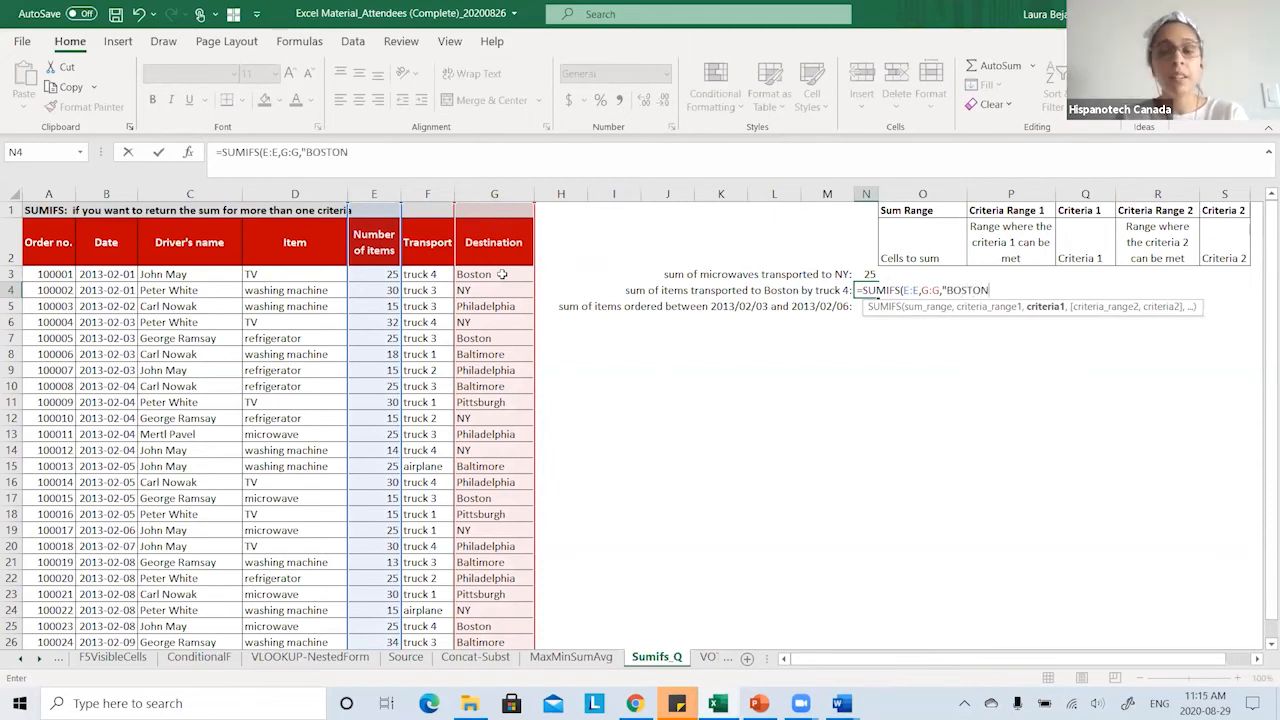
type("\",")
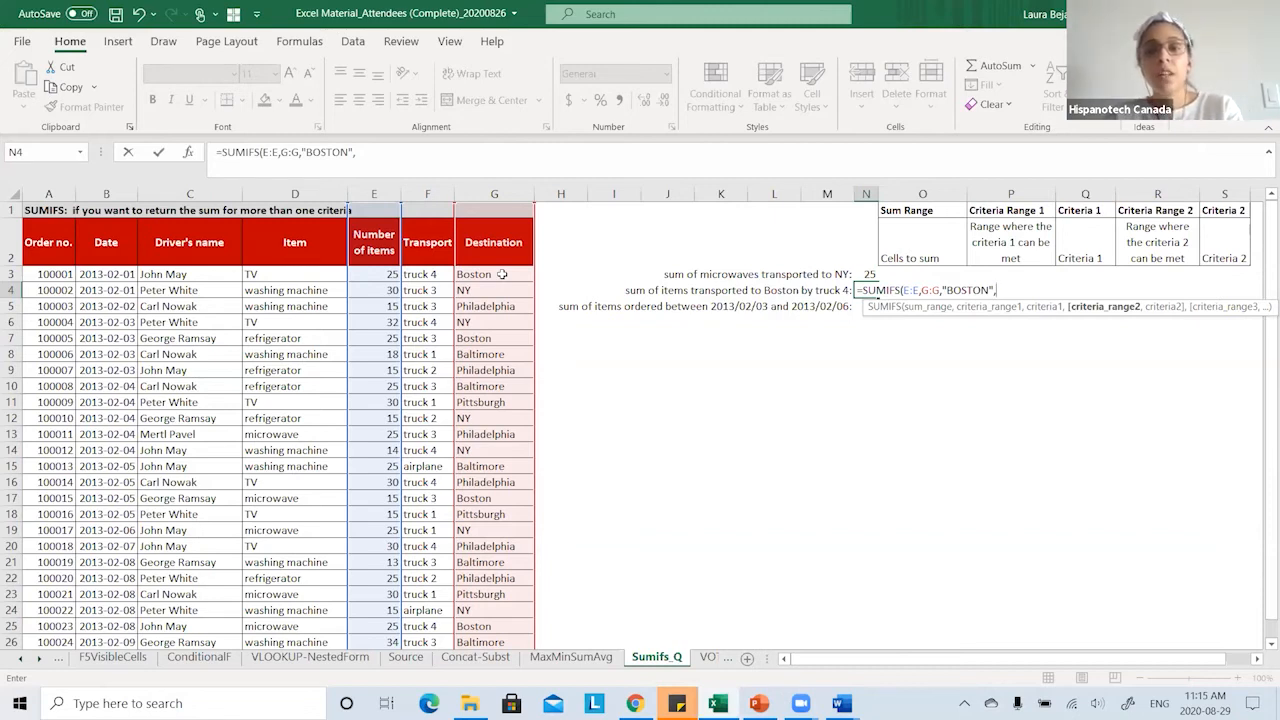
- Add the Transport column F:F with truck 4 cell F3 as the second condition and complete the SUMIFS formula in N4
left_click(434, 189)
type(",")
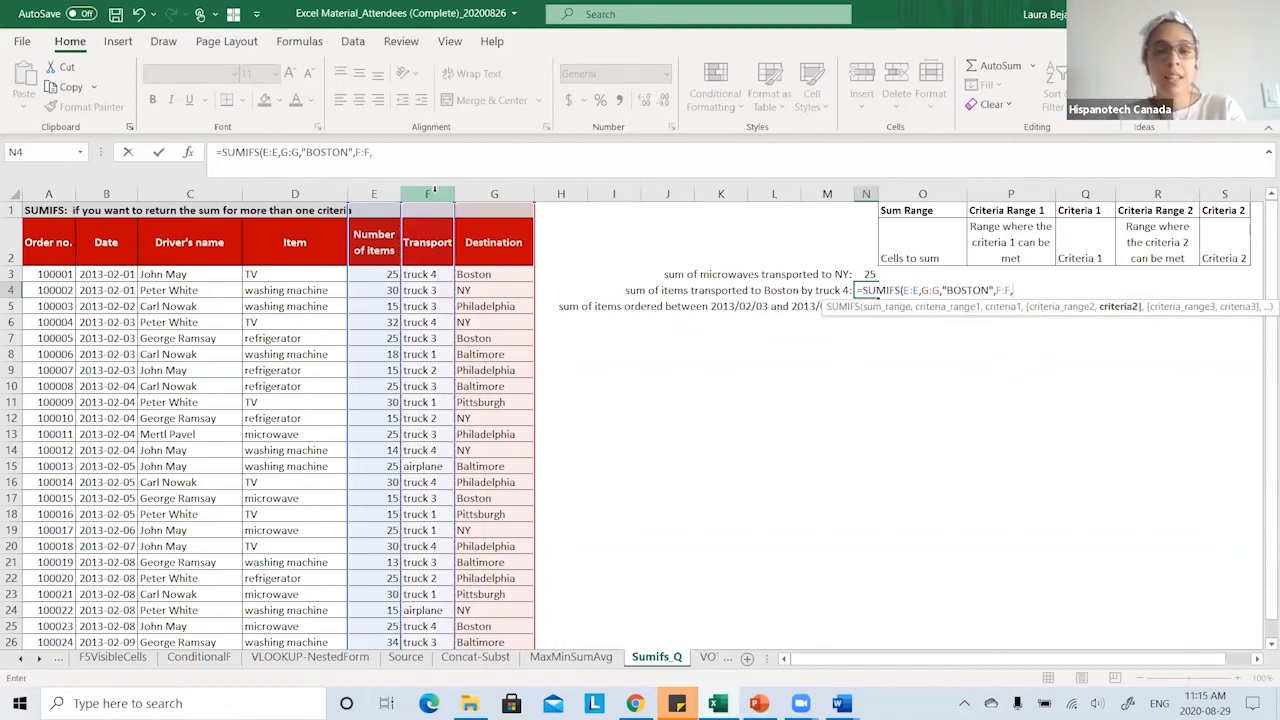
left_click(432, 275)
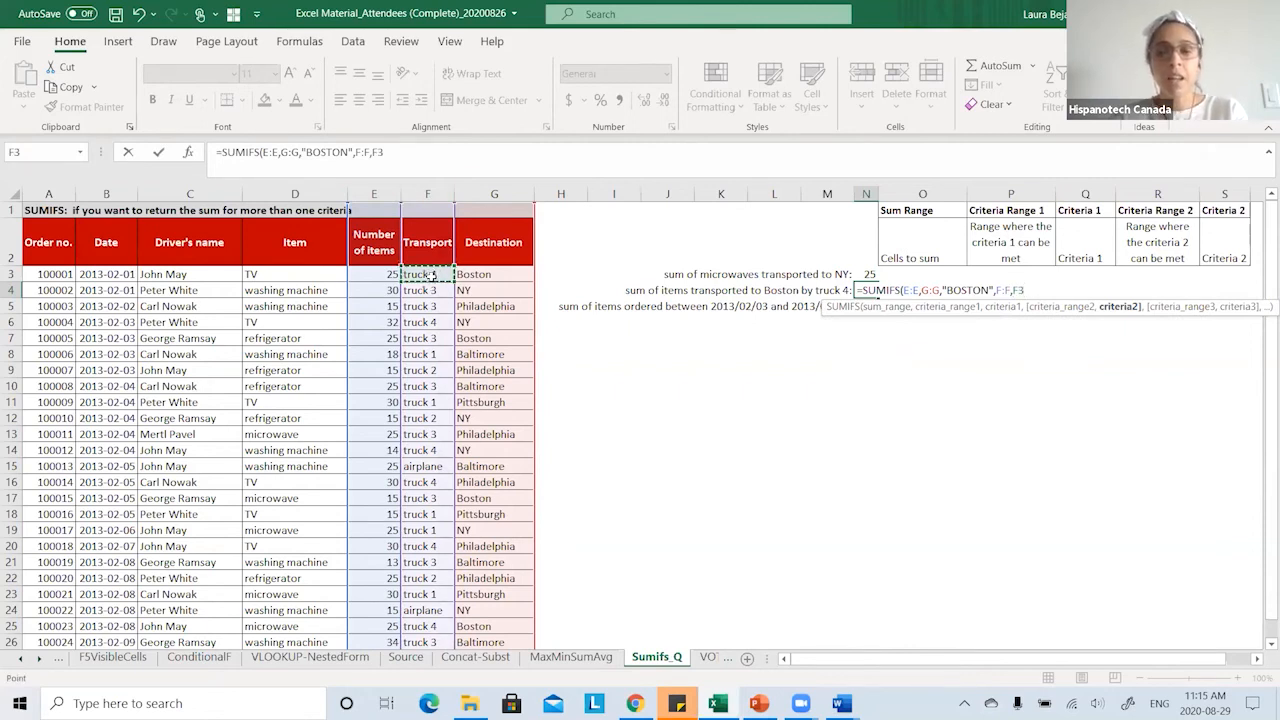
type(")")
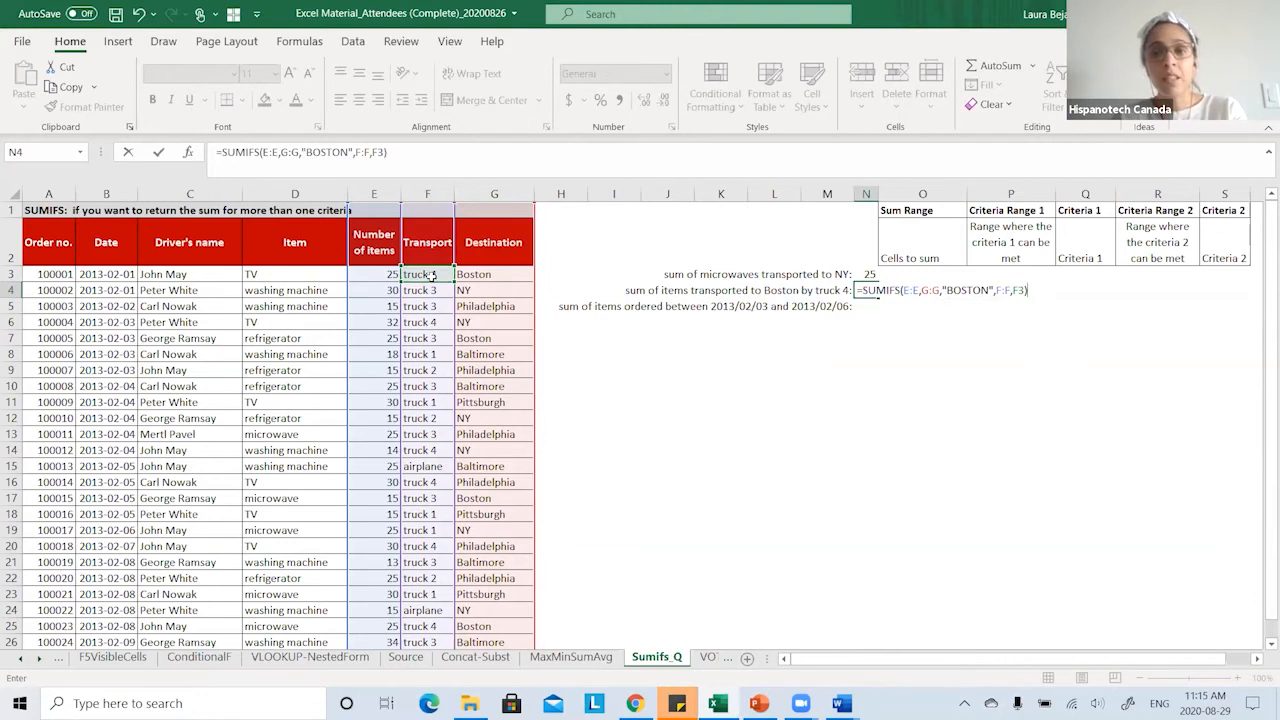
key("Return")
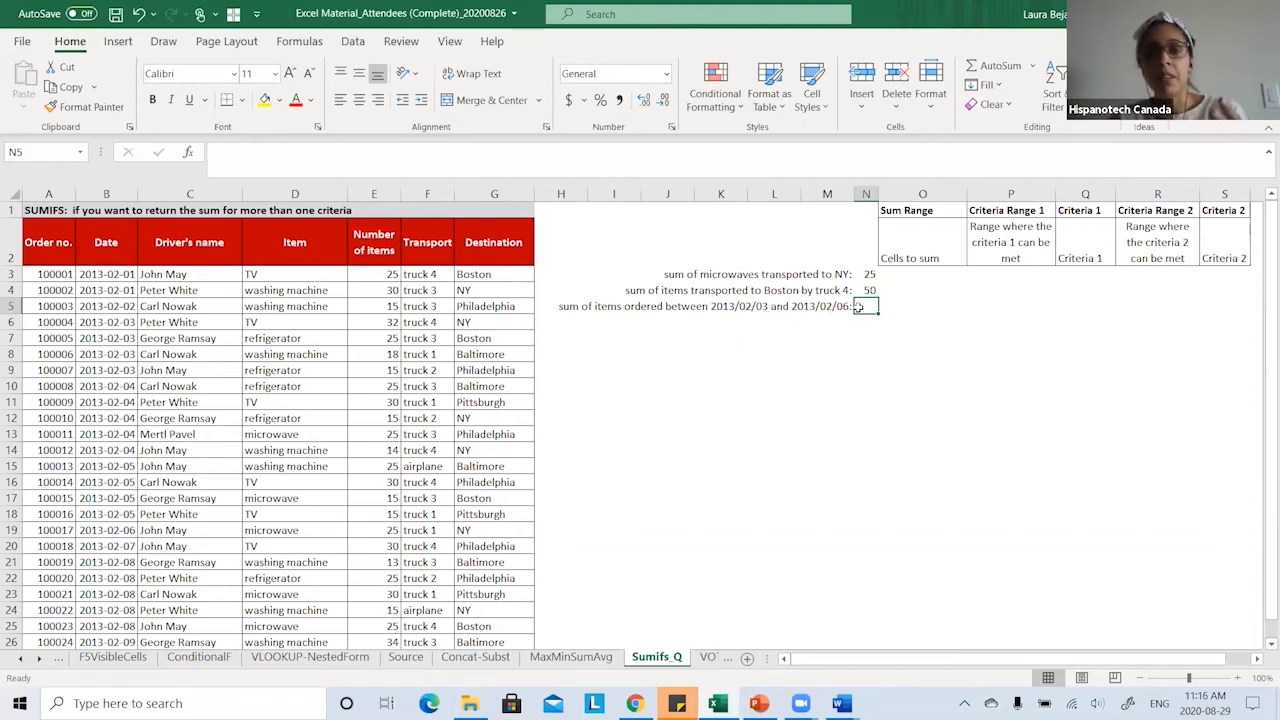
- Start a SUMIFS formula in N5 for the items ordered between two dates, with column E:E as sum range
type("=SUM")
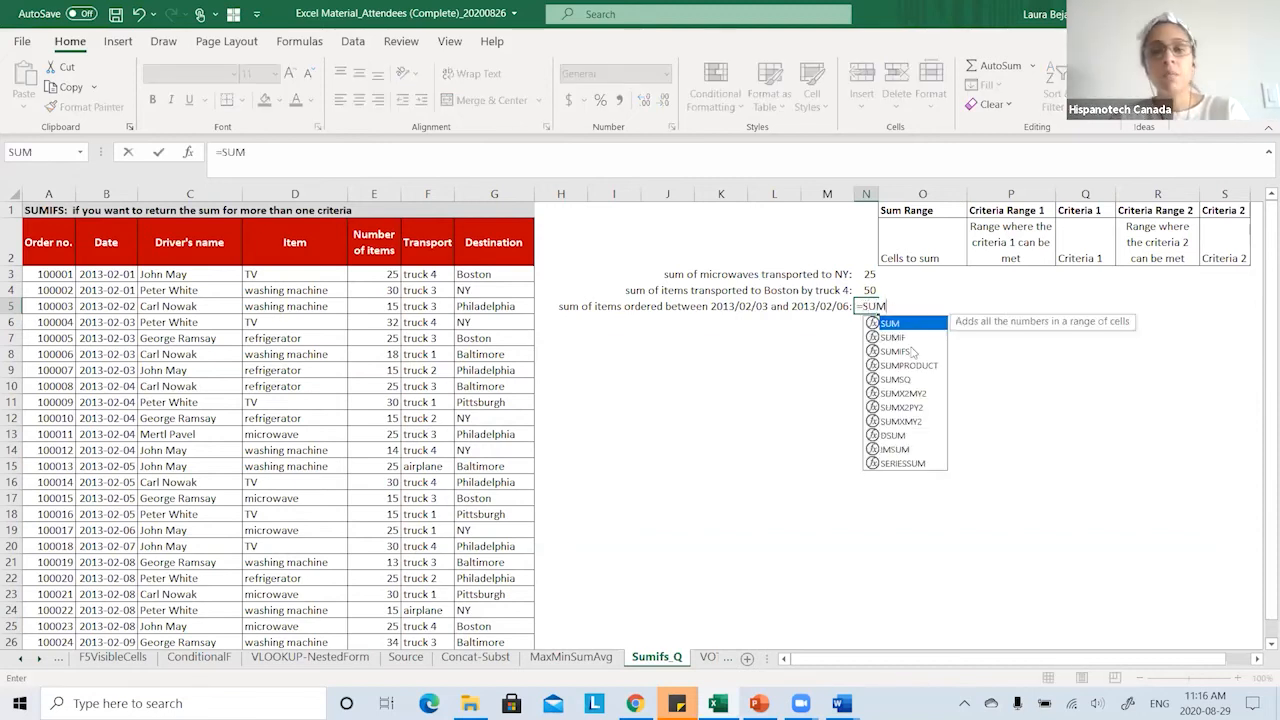
double_click(897, 351)
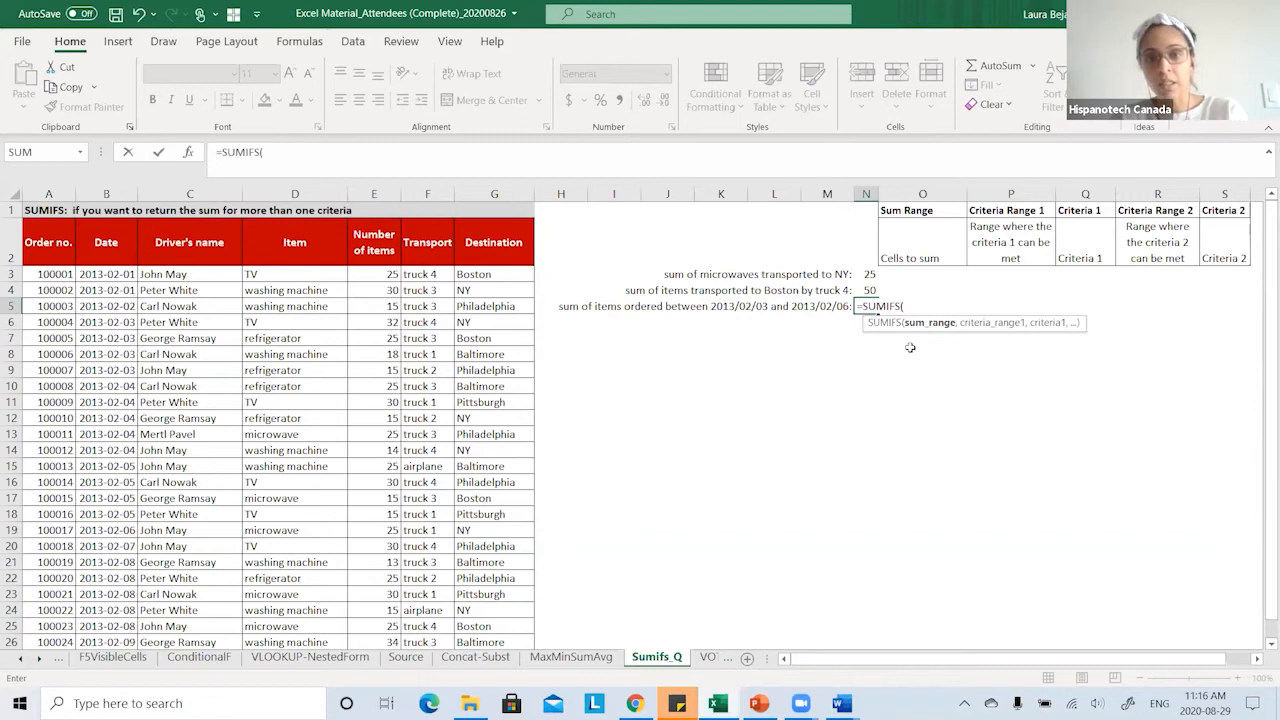
left_click(373, 192)
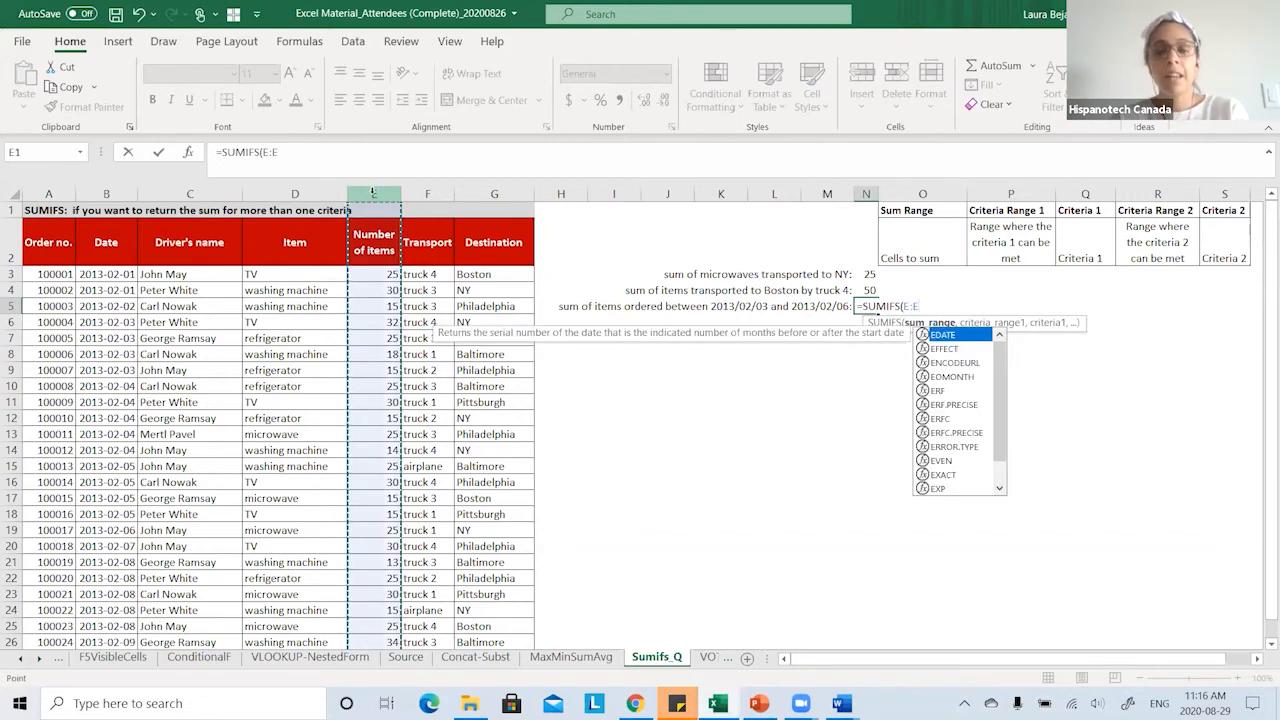
type(",")
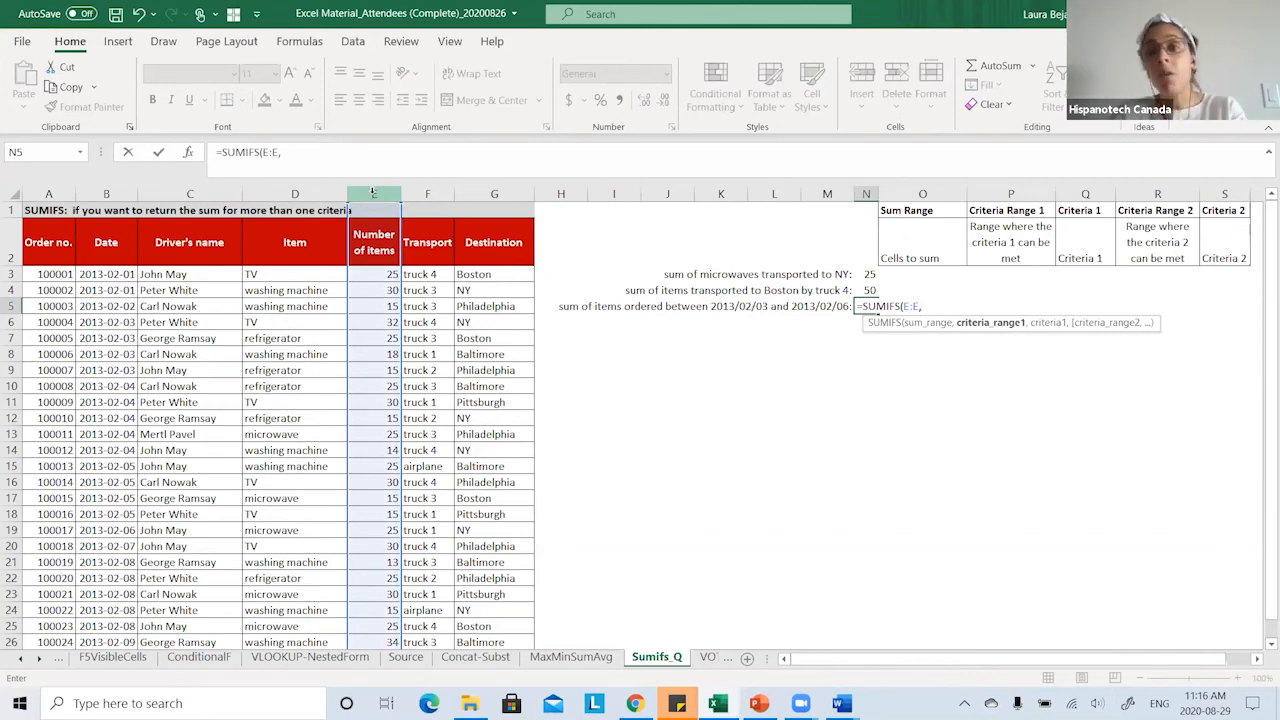
- Add the Date column B:B with criterion ">=2013/02/03" as the first condition of the N5 formula
left_click(116, 193)
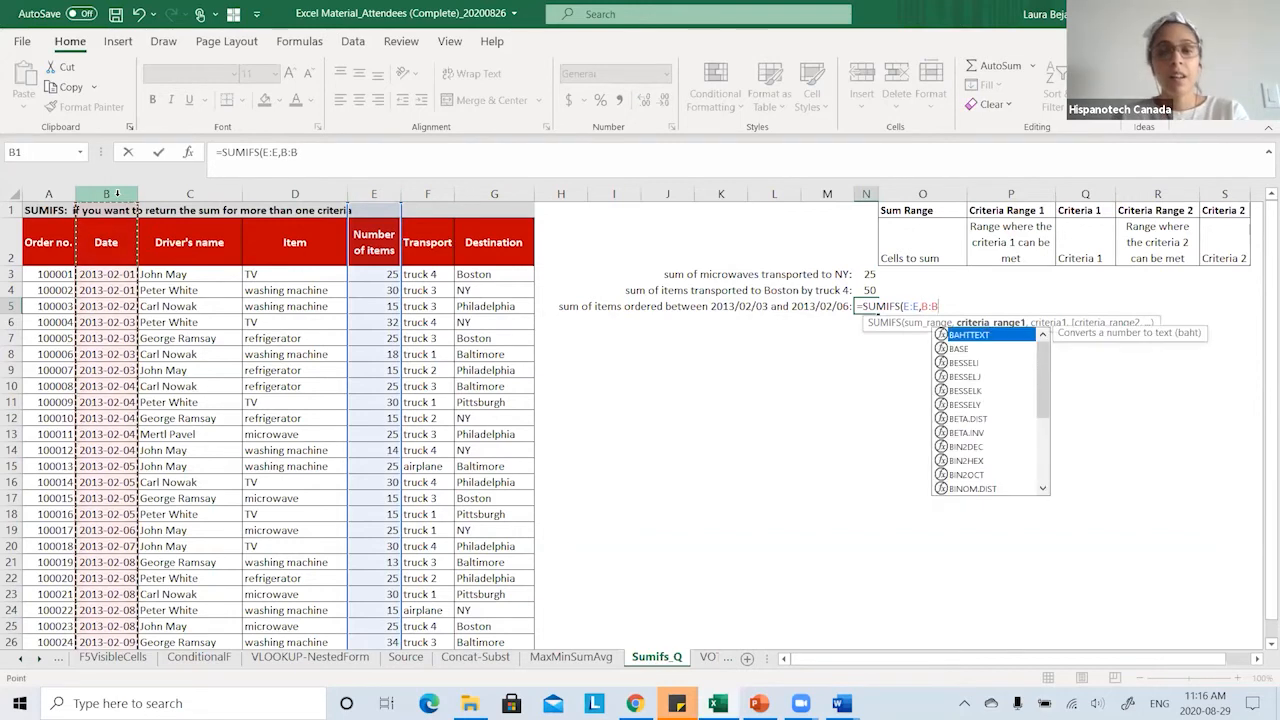
type(",")
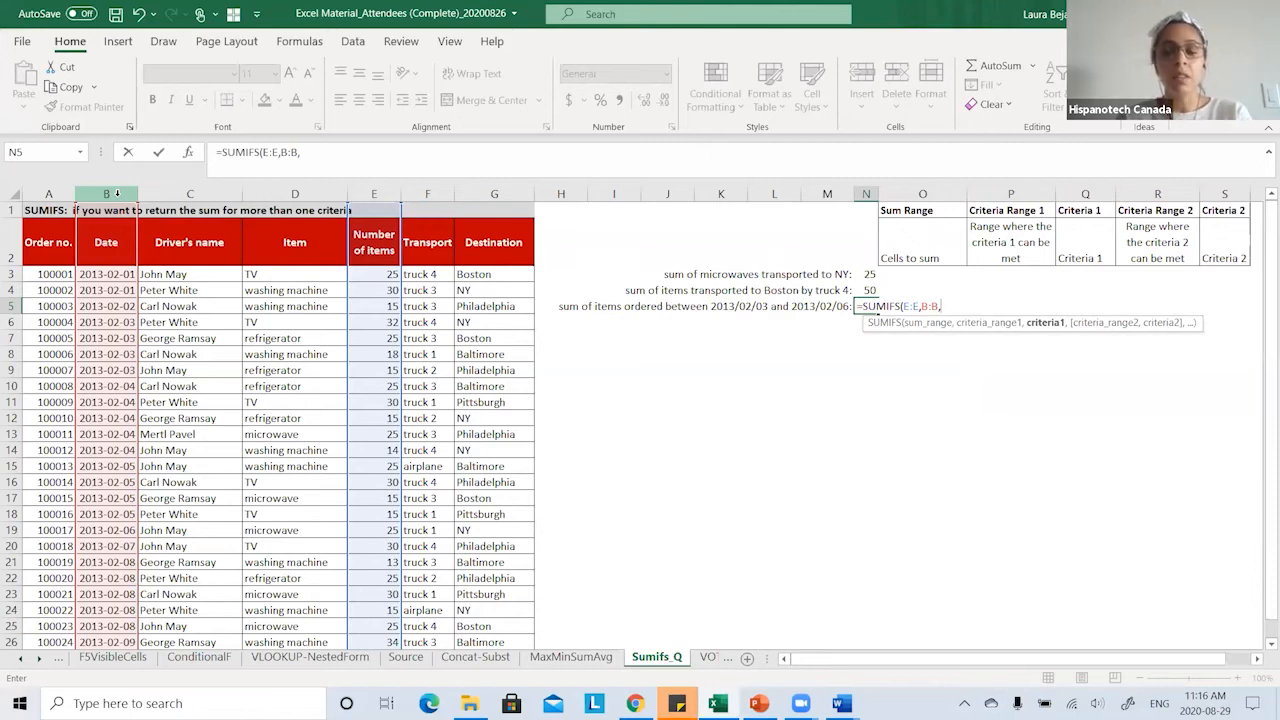
type("\"")
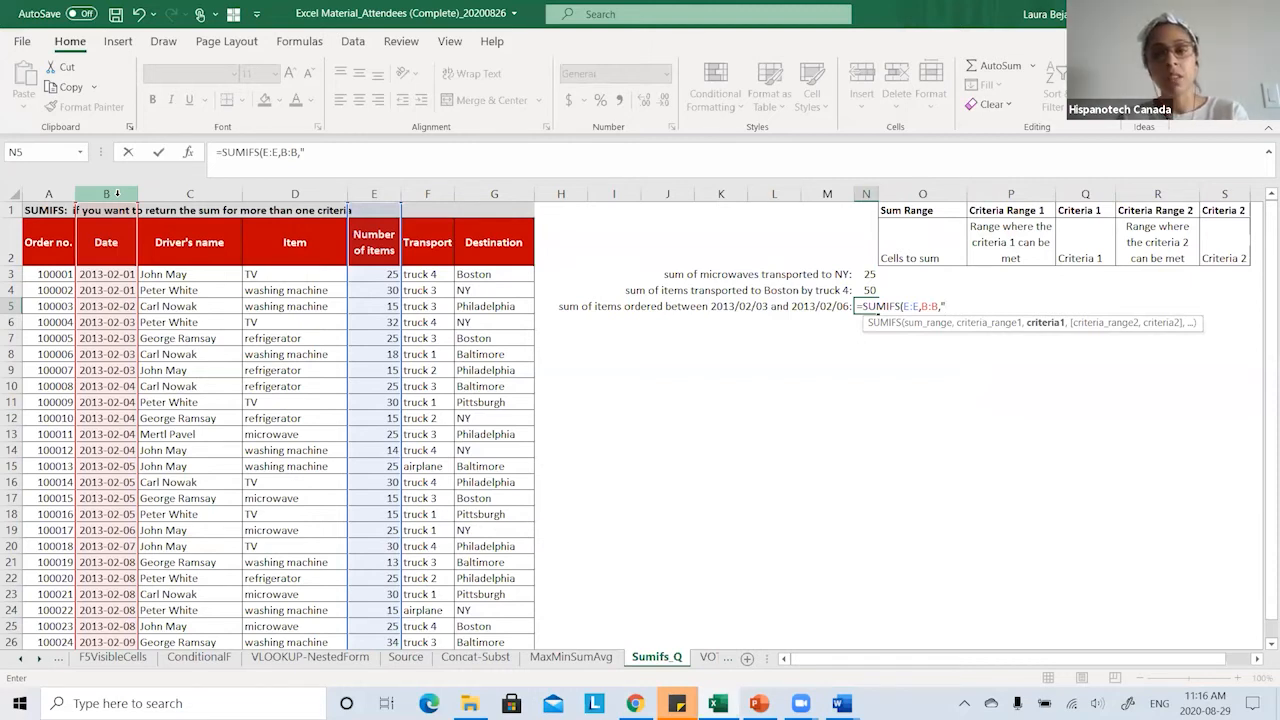
type(">")
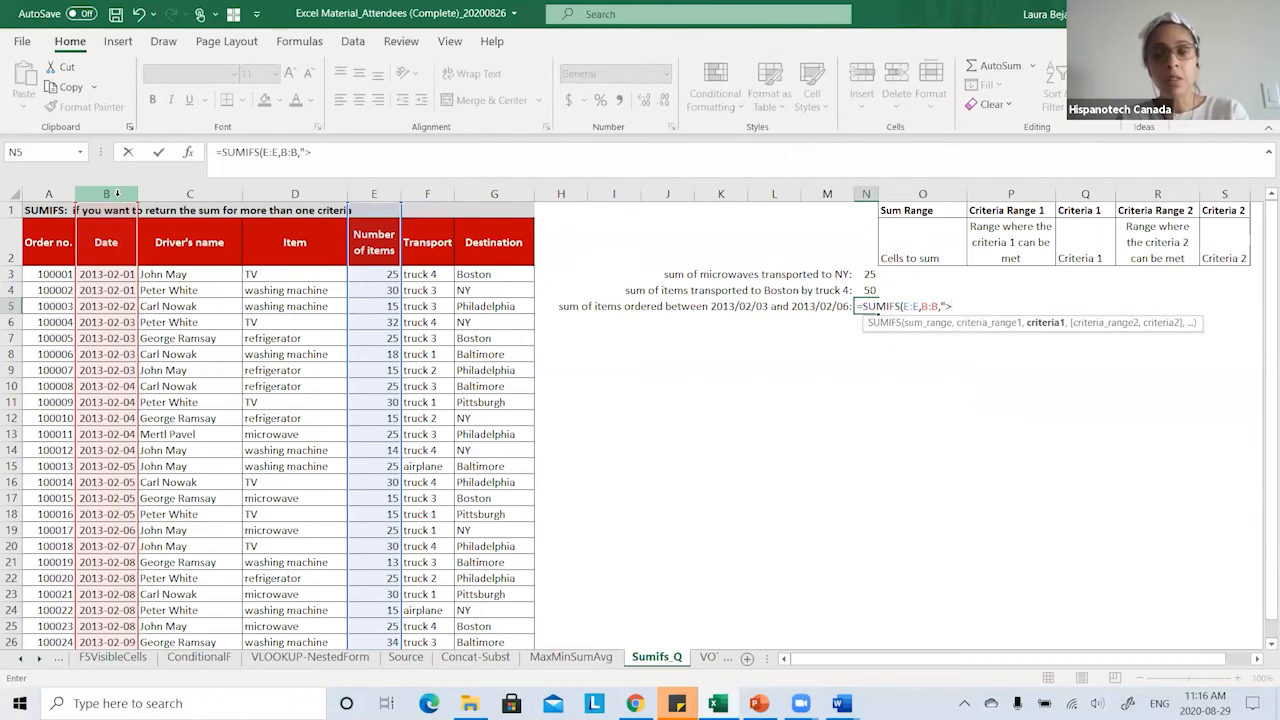
type("=")
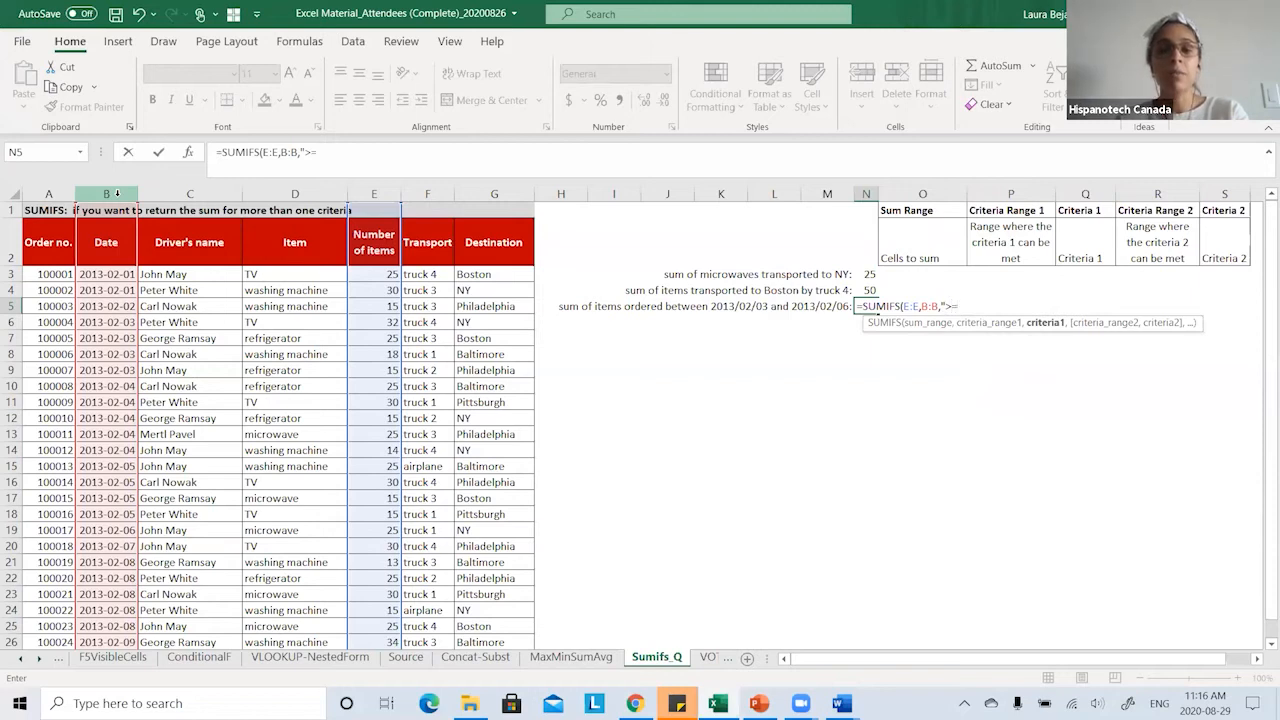
type("2013/02")
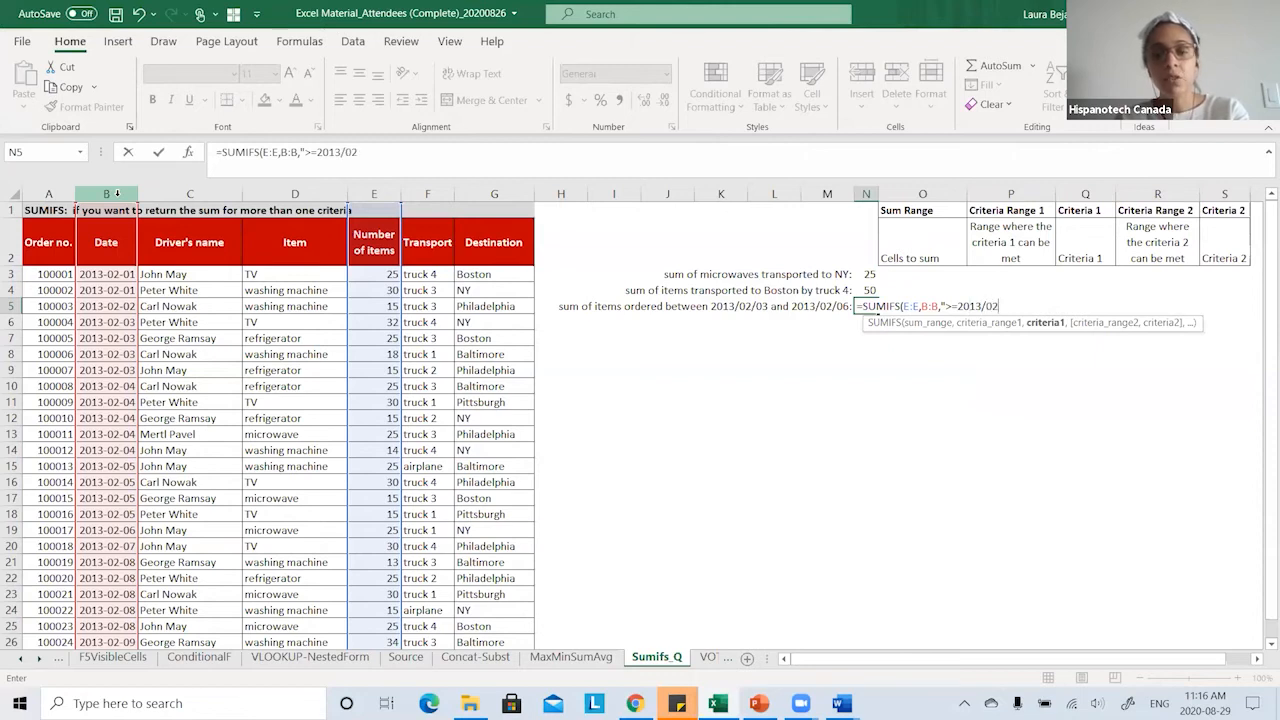
type("/03")
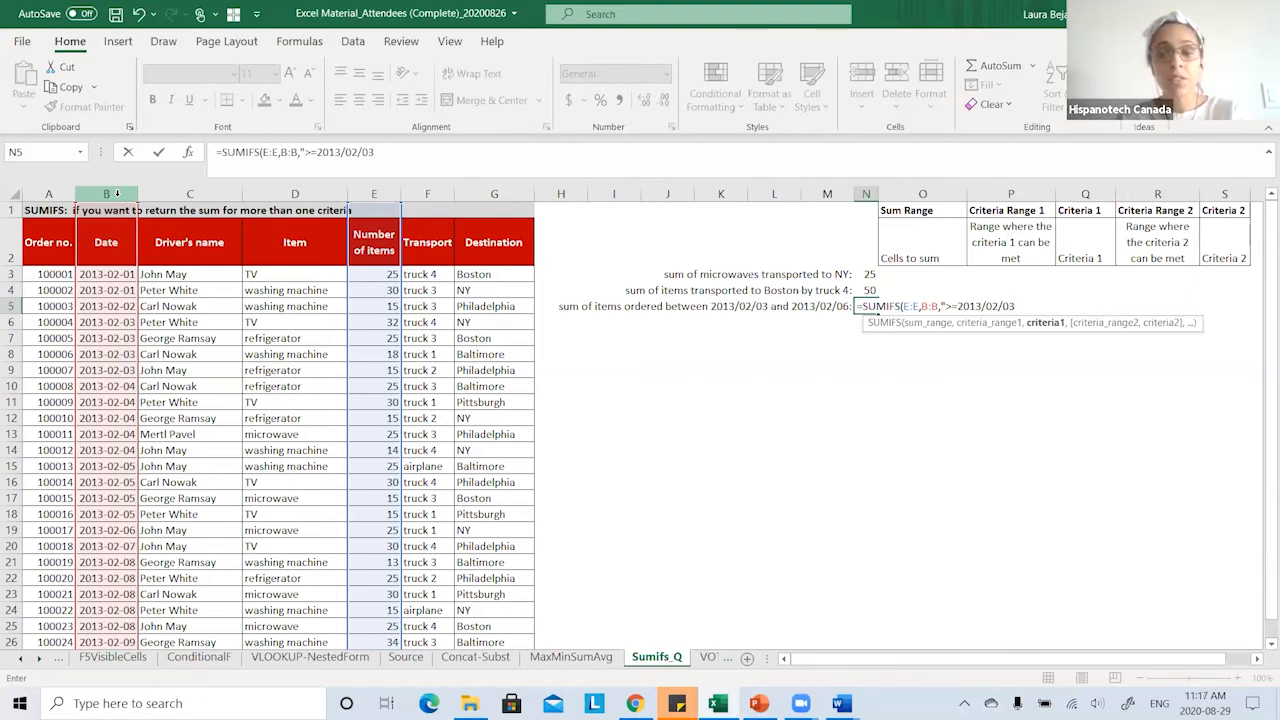
type("\"")
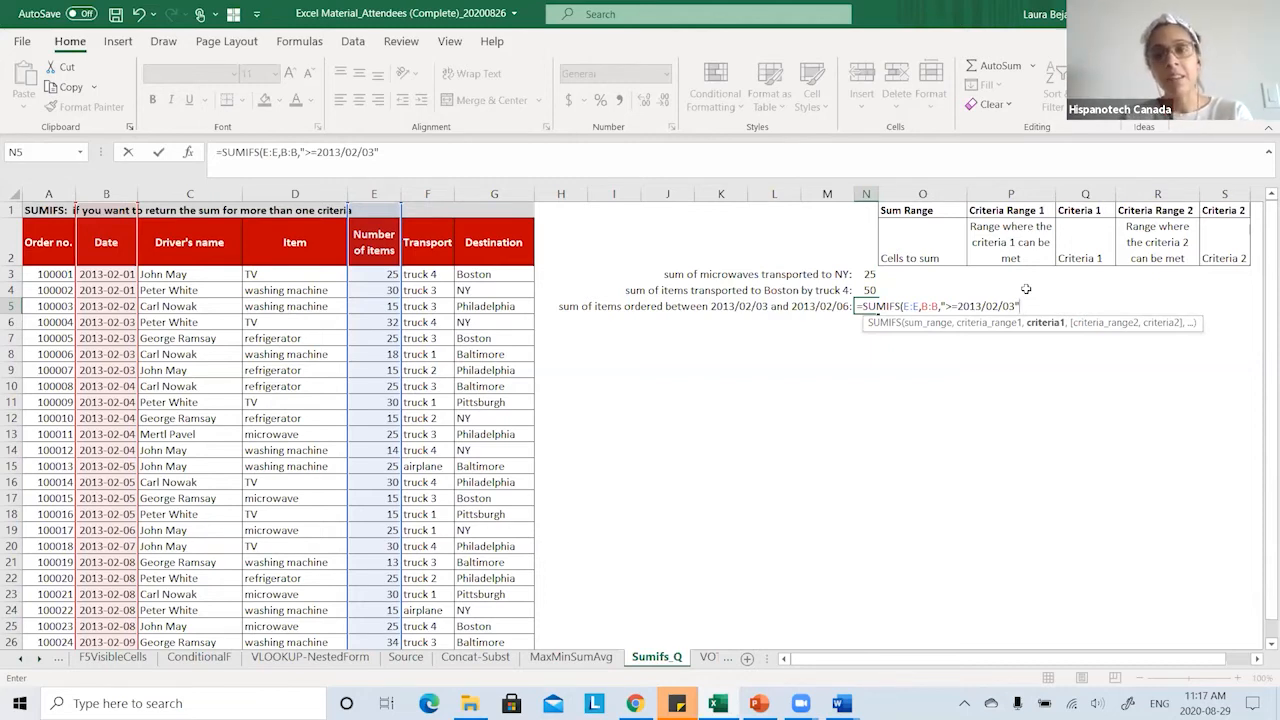
- Add the Date column B:B again with criterion "<=2013/02/06" as the second condition and complete the N5 formula
type(",")
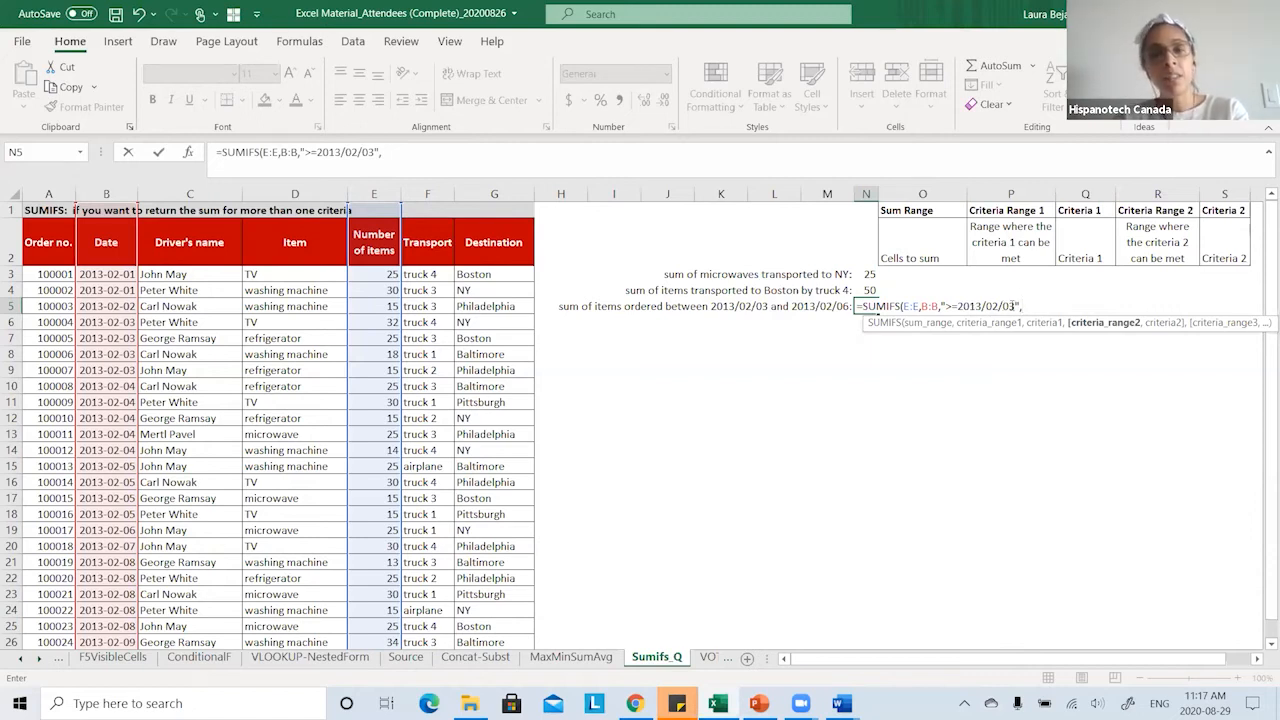
left_click(110, 188)
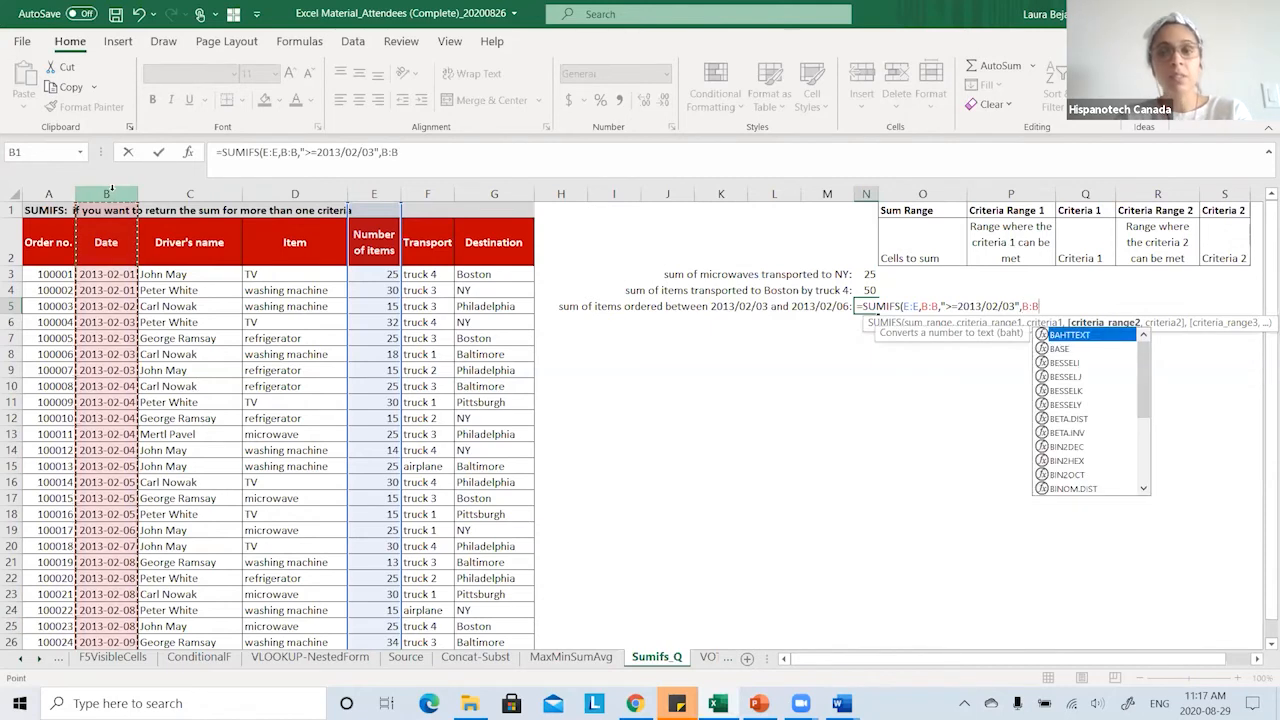
type(",\"")
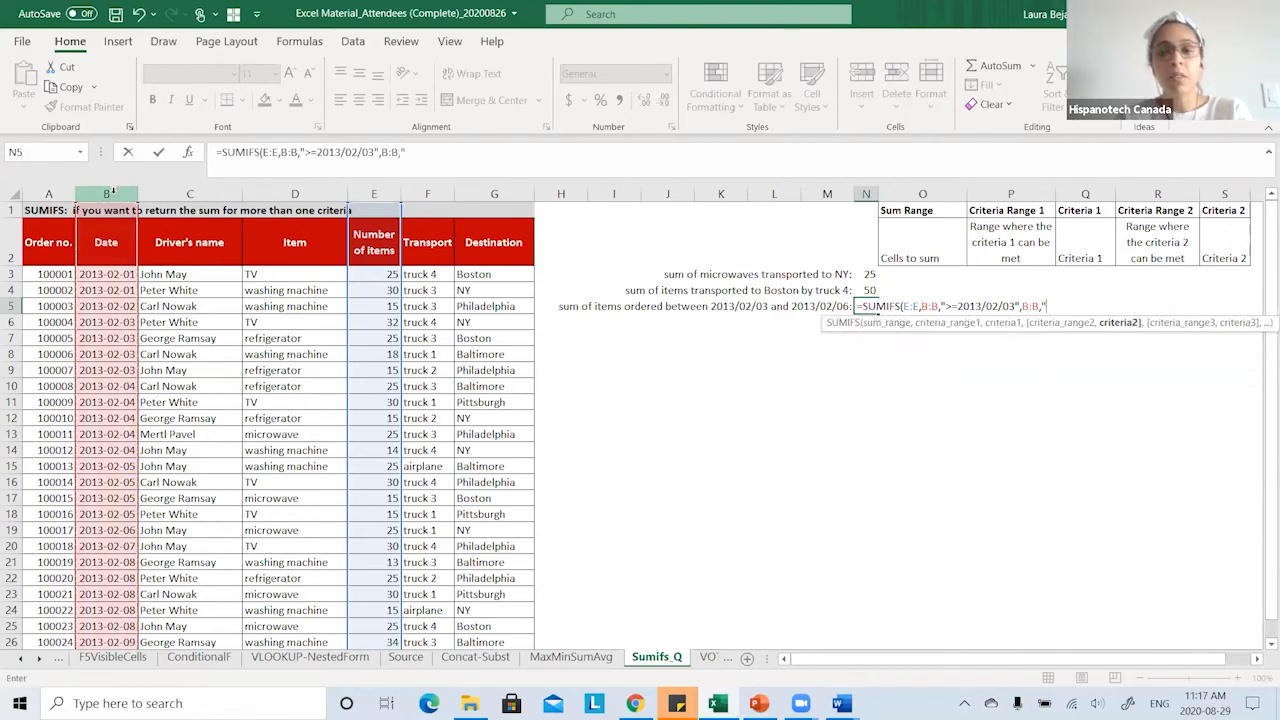
type("<=2013/02/")
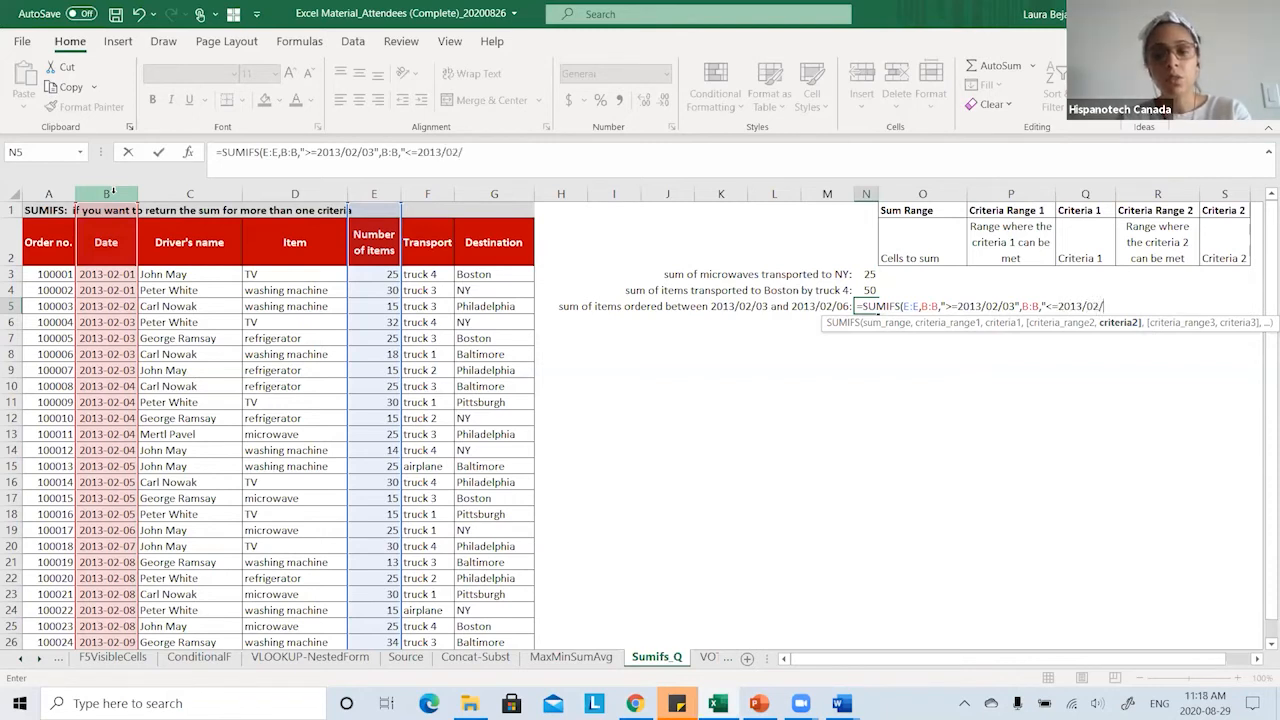
type("06\"")
key("Return")
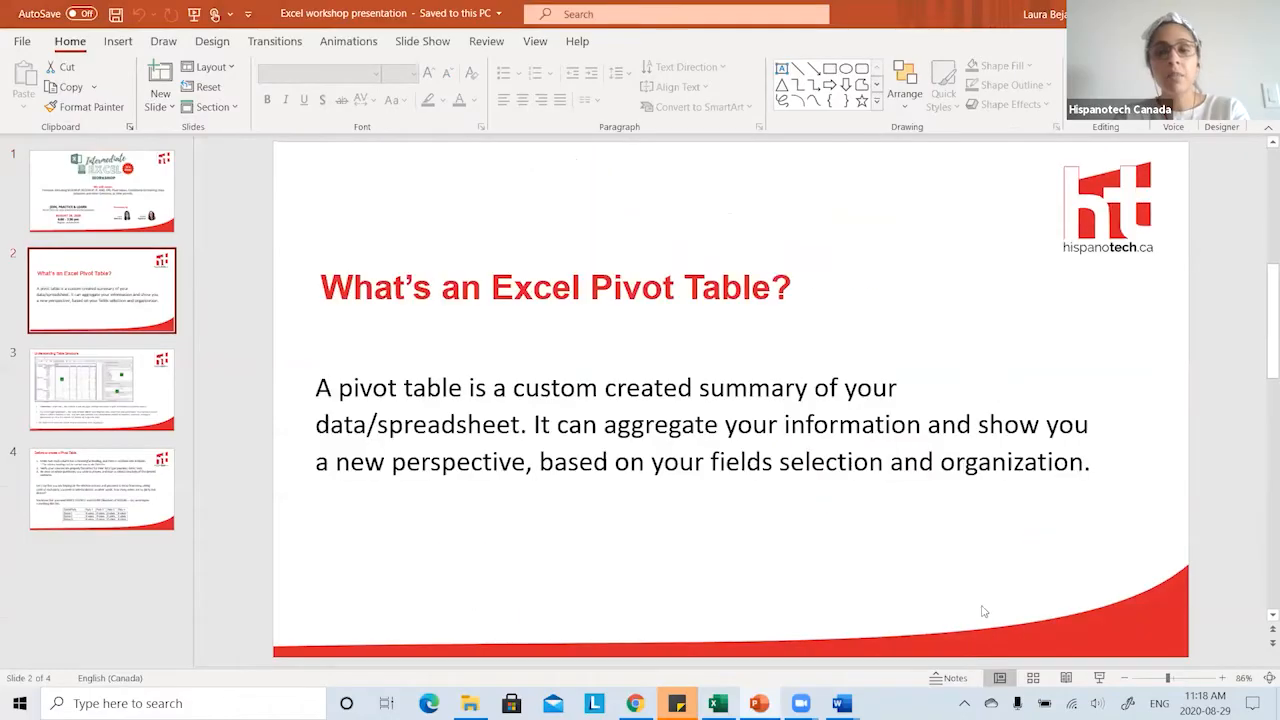
- Start the PowerPoint slide show from the slide "What's an Excel Pivot Table?"
left_click(1100, 678)
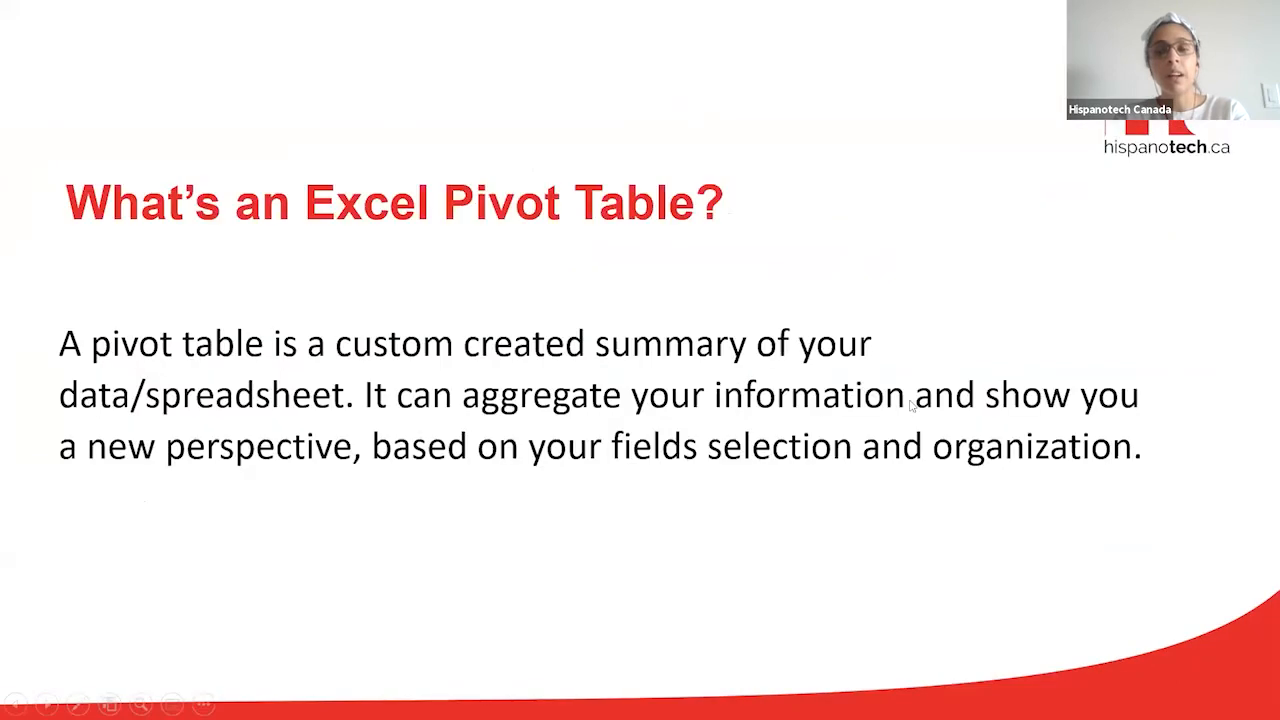
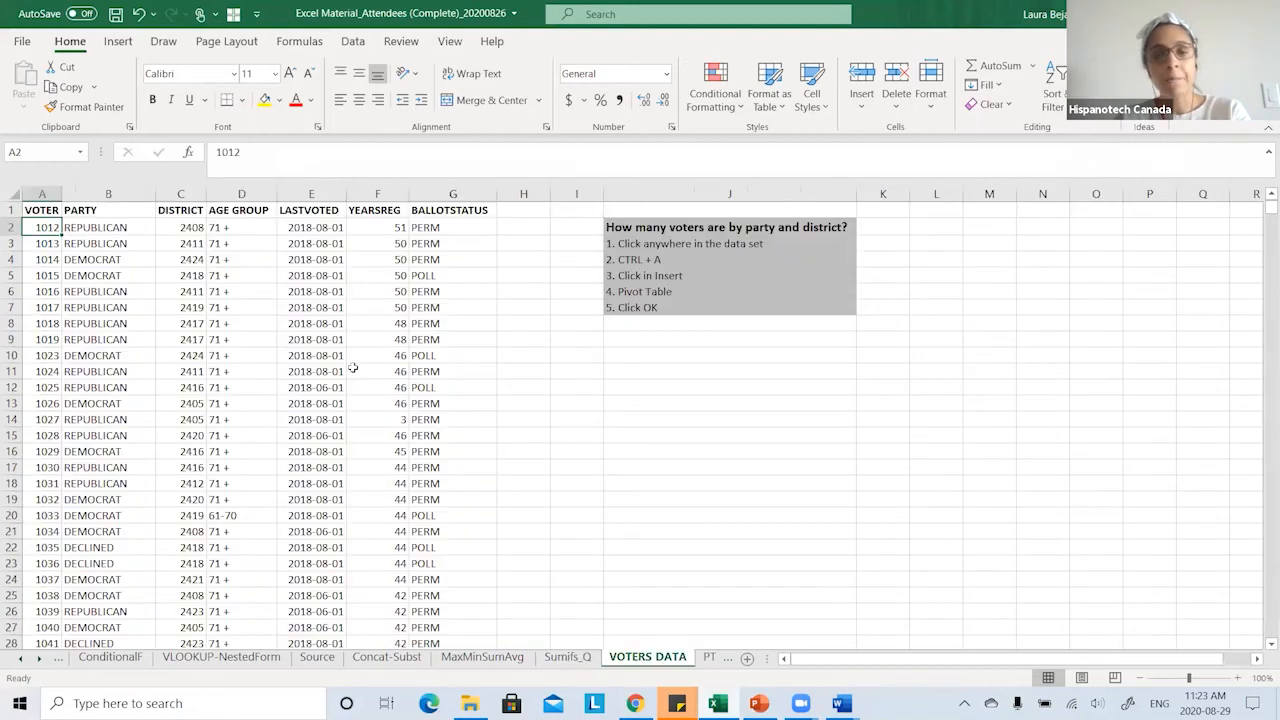
- Examine the column headings A1:G1 on the VOTERS DATA sheet and the district-by-party example layout on the PowerPoint slide
left_click_drag(45, 210, 449, 206)
left_click(47, 211)
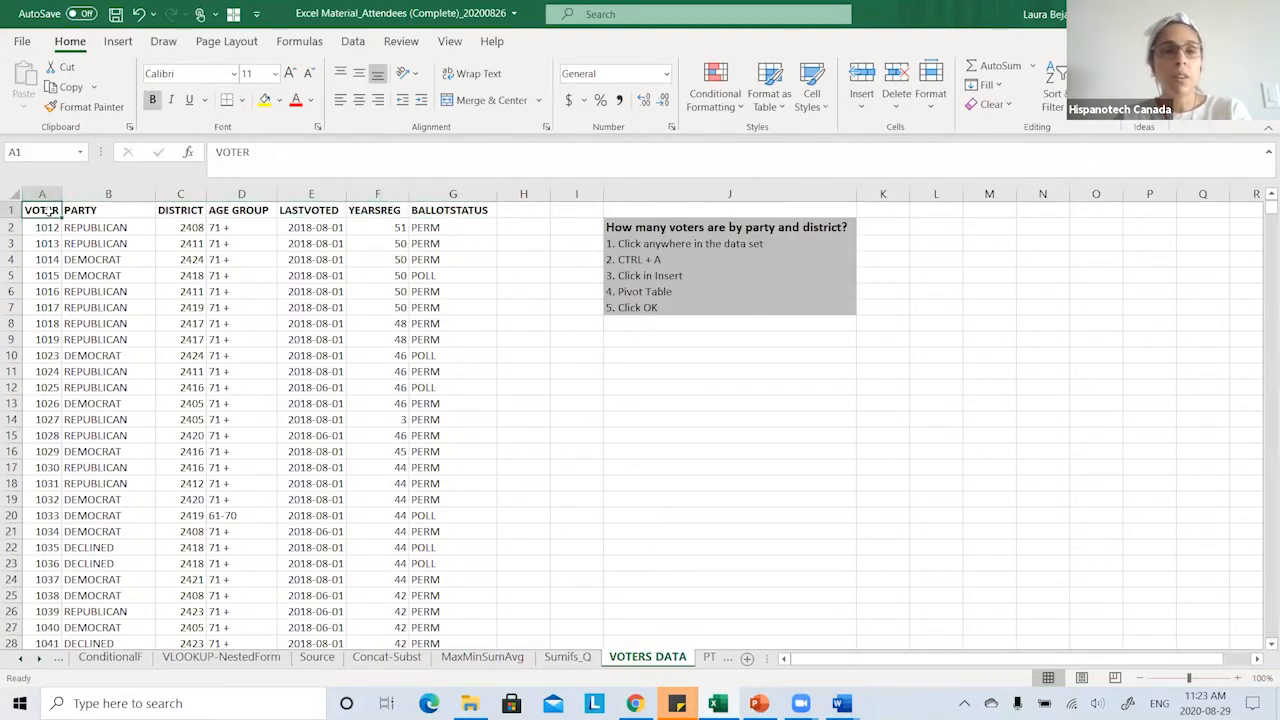
left_click(114, 210)
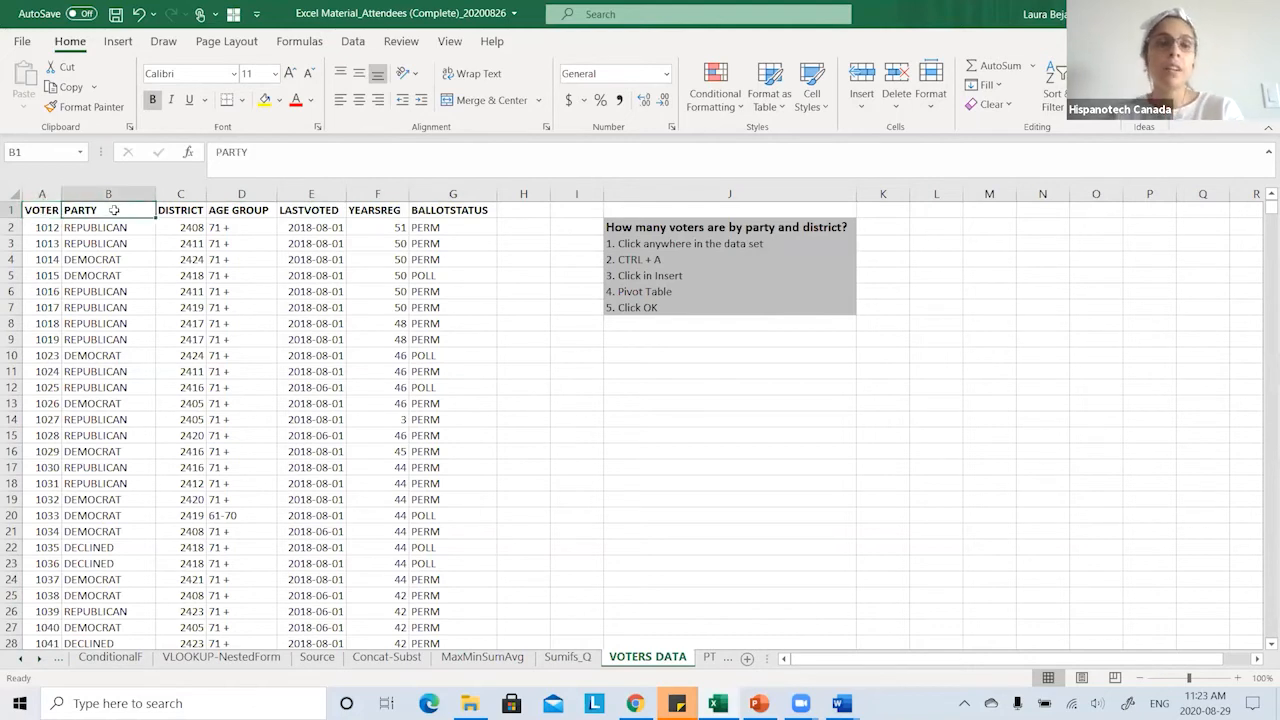
left_click(181, 211)
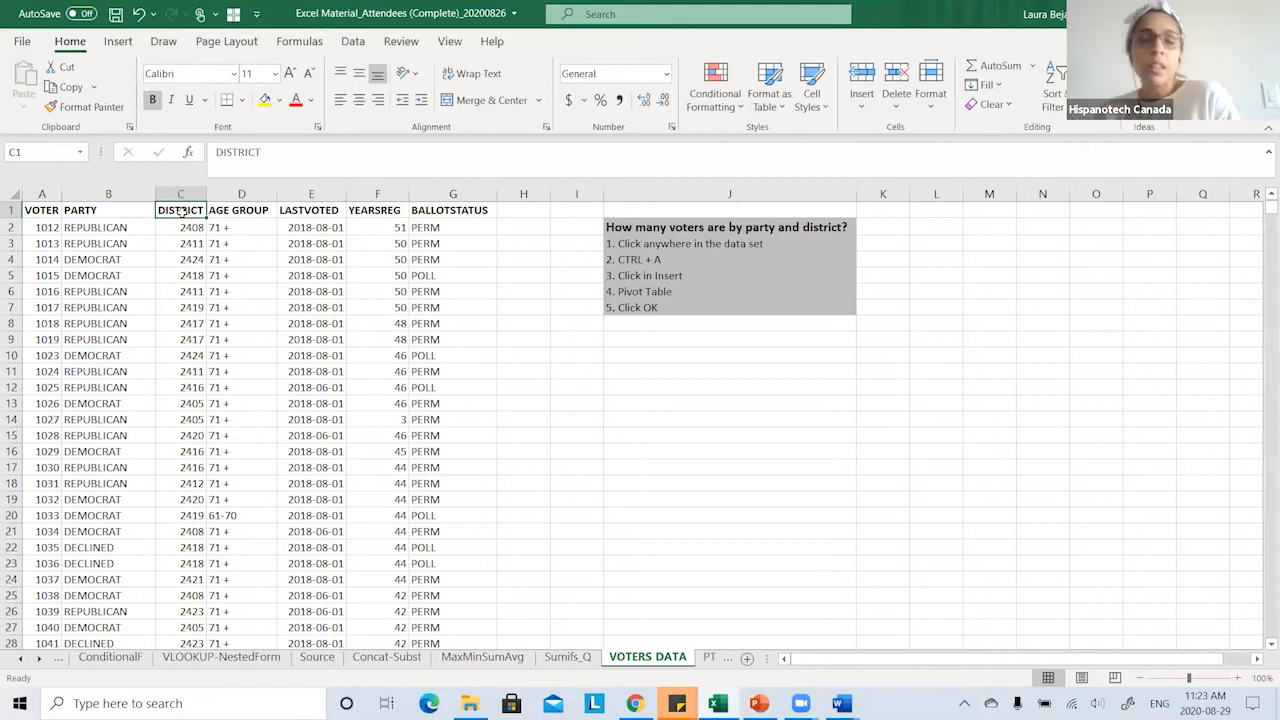
left_click(236, 211)
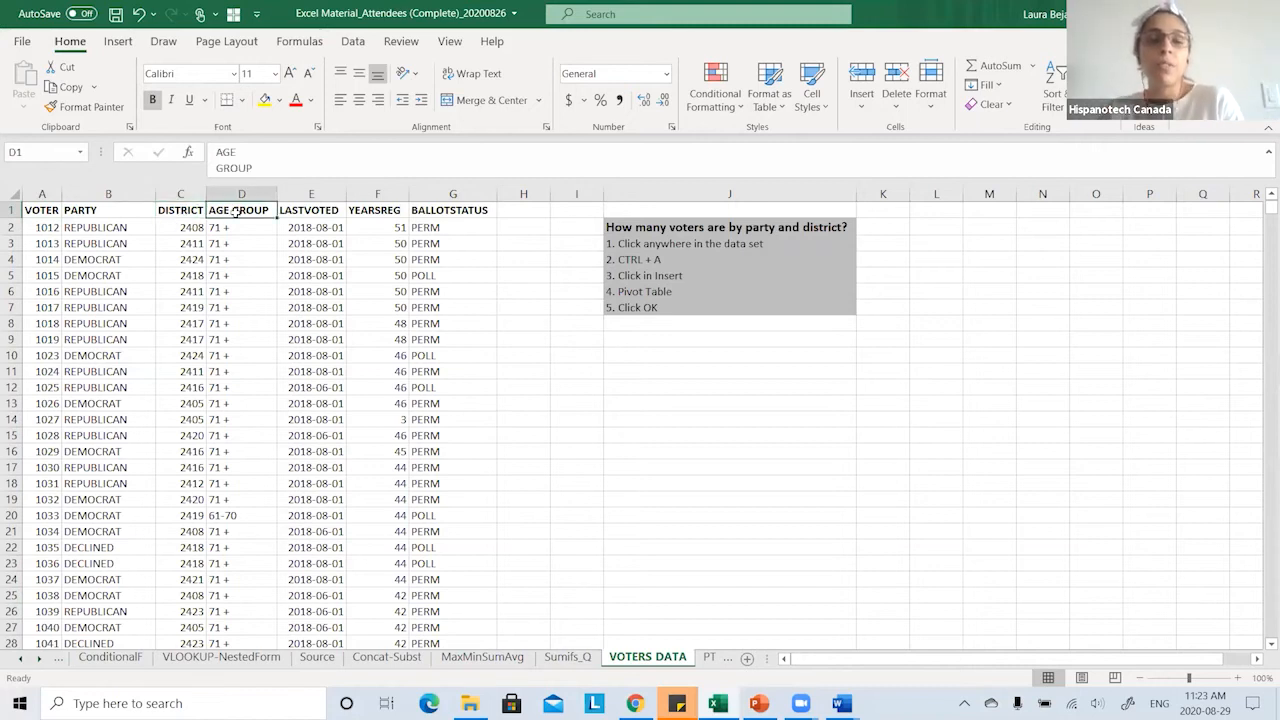
left_click(303, 210)
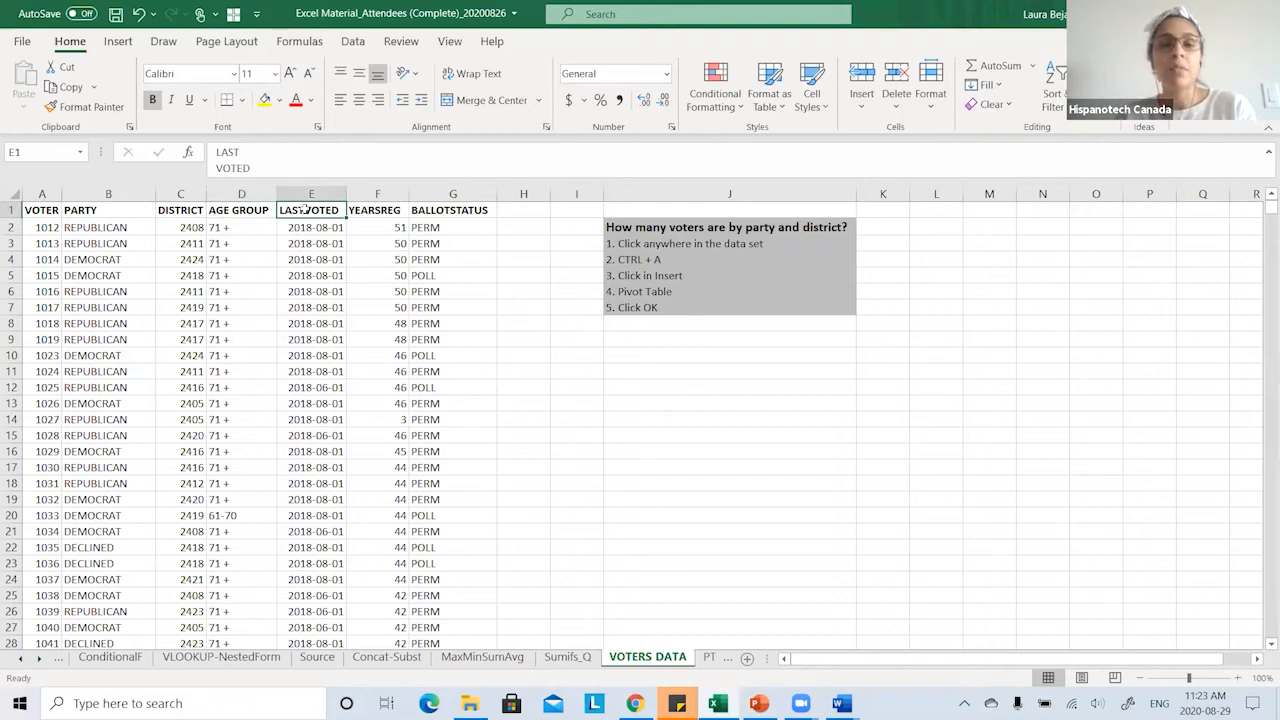
left_click(388, 207)
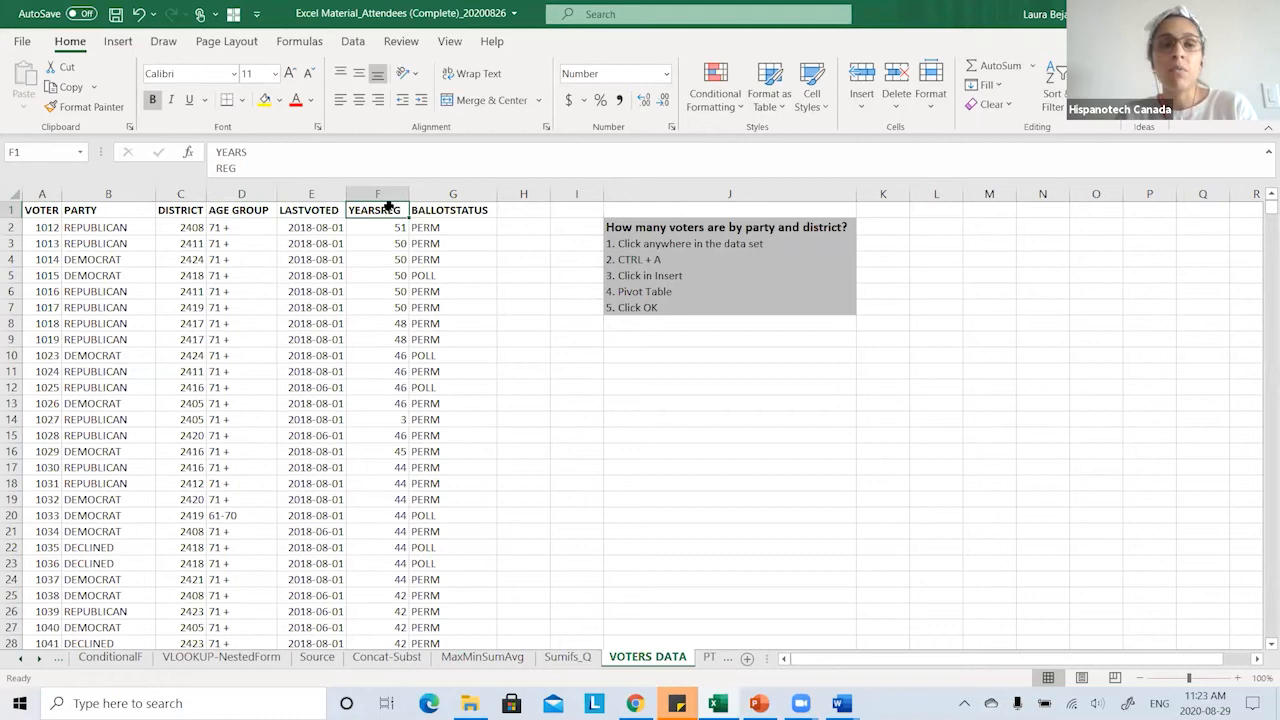
left_click(471, 210)
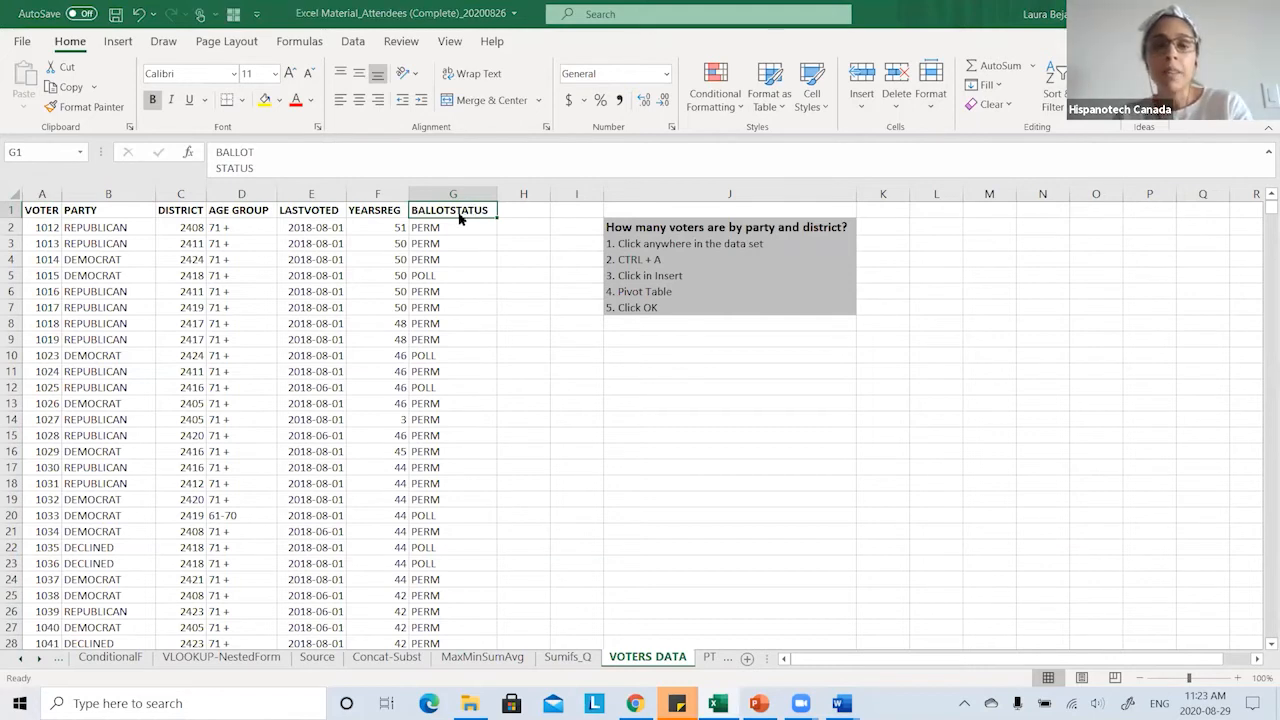
key("alt+Tab")
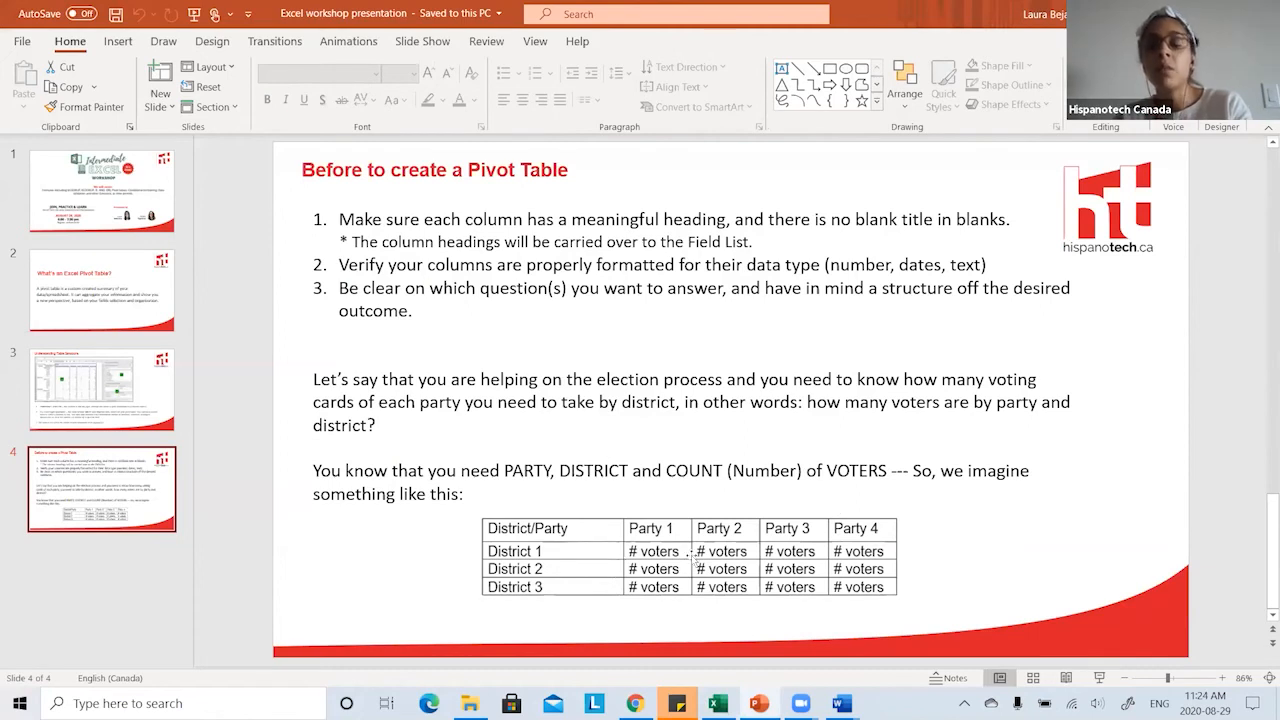
key("alt+Tab")
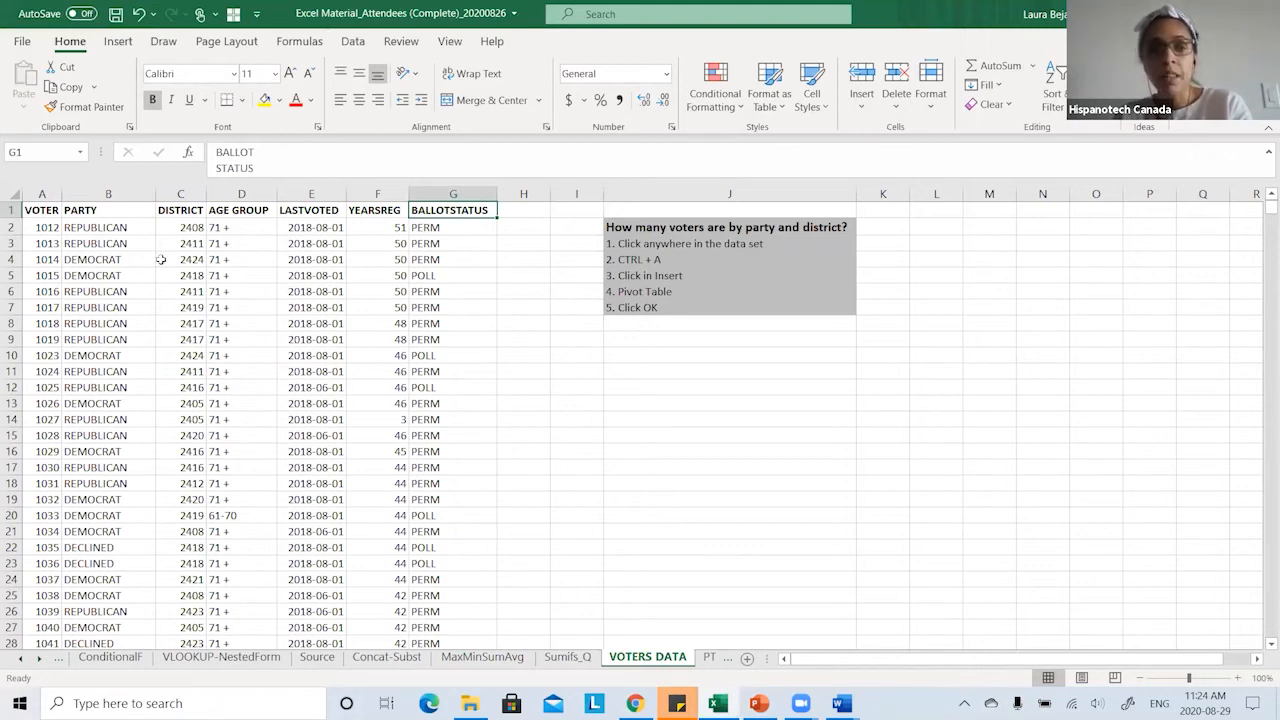
- Start creating a PivotTable from the voter data range A1:G4001 on the VOTERS DATA sheet
left_click(118, 321)
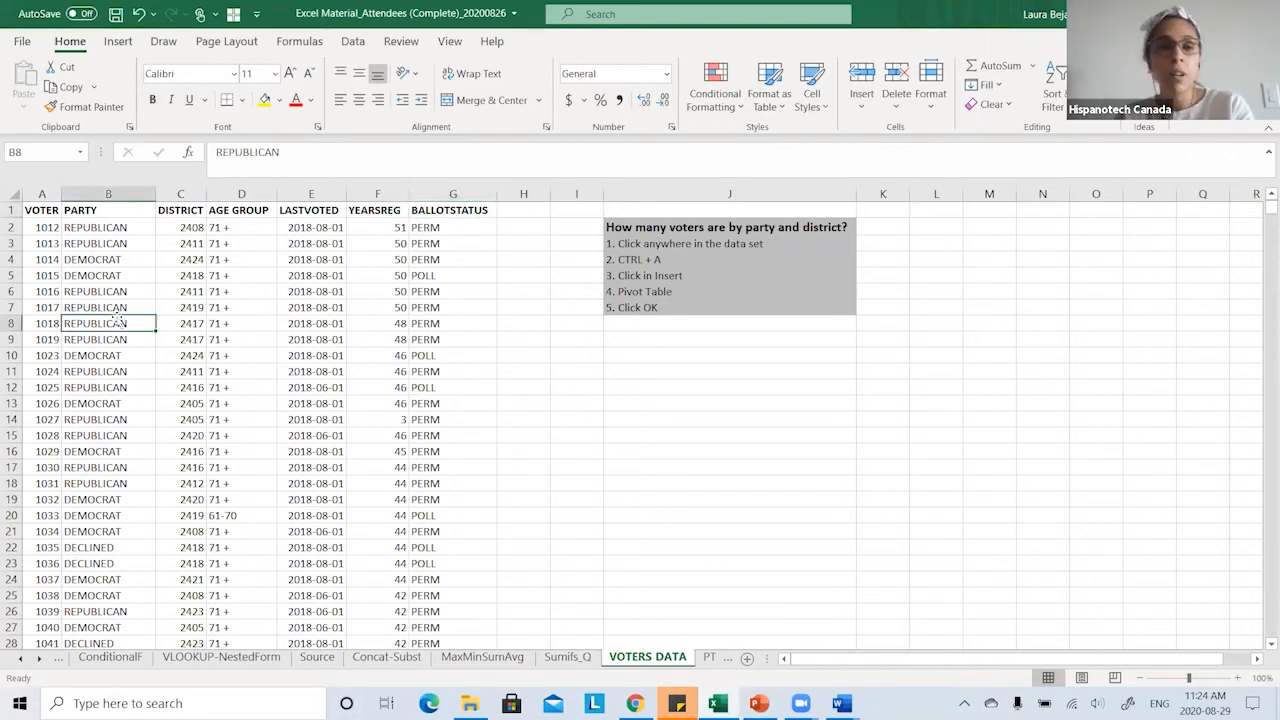
left_click(280, 423)
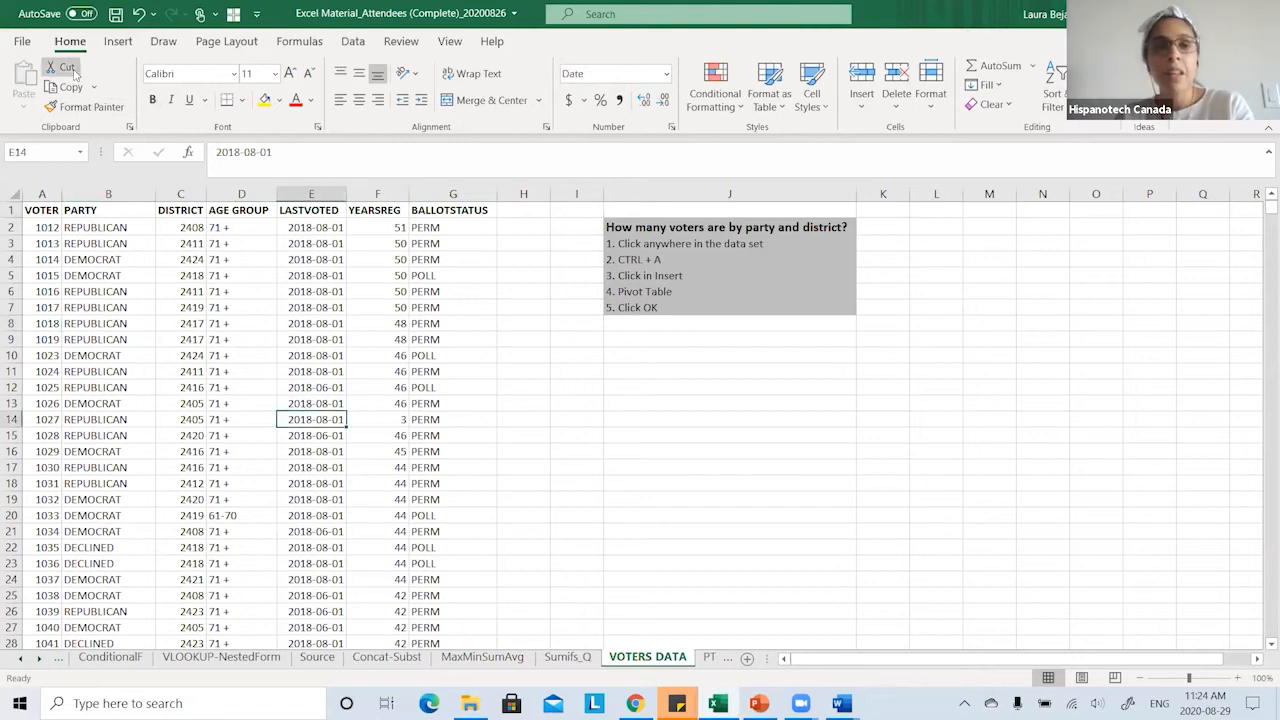
left_click(118, 44)
left_click(31, 85)
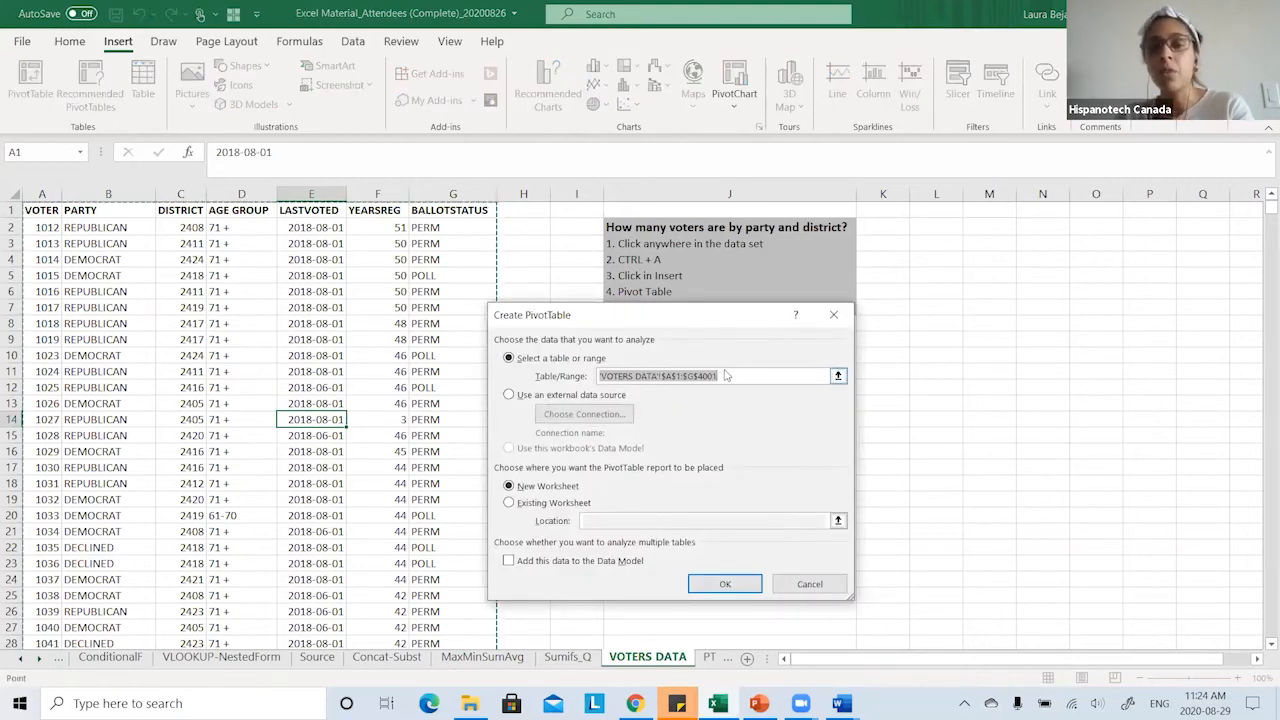
- Try placing the PivotTable on an existing worksheet, picking cell M4 on VOTERS DATA and cell K11 on Sumifs_Q as locations
left_click(528, 510)
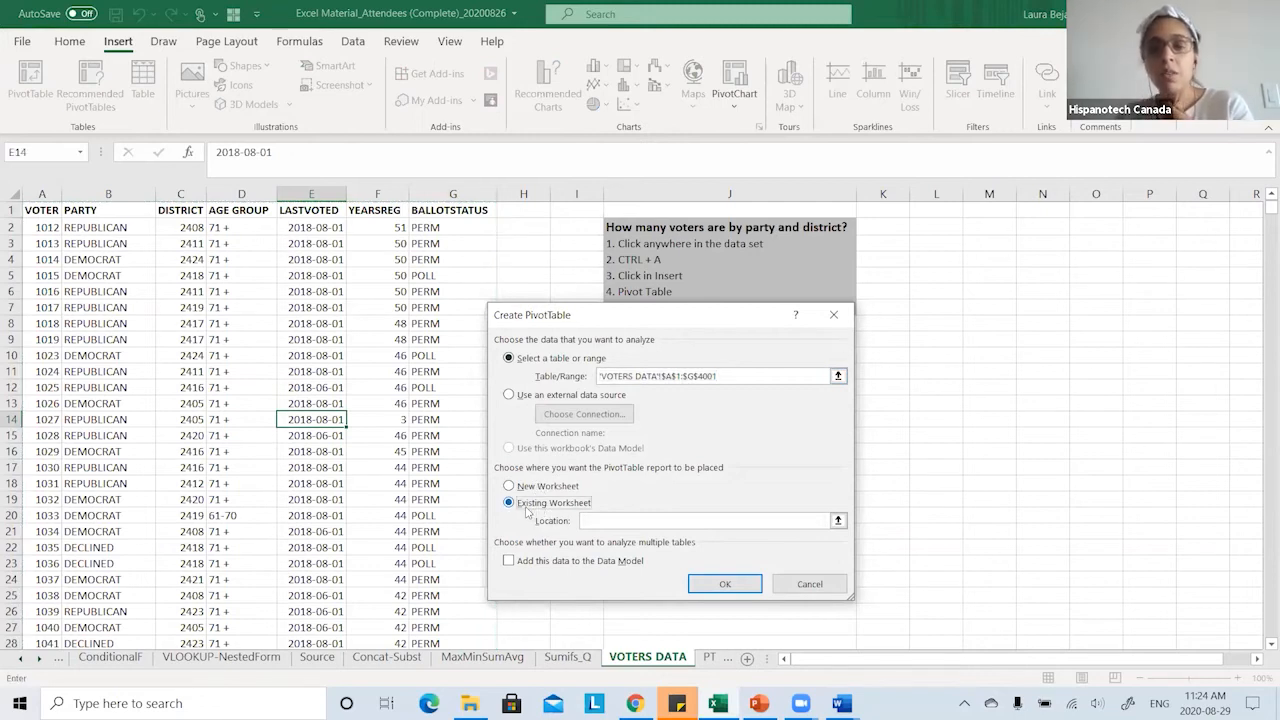
left_click(837, 521)
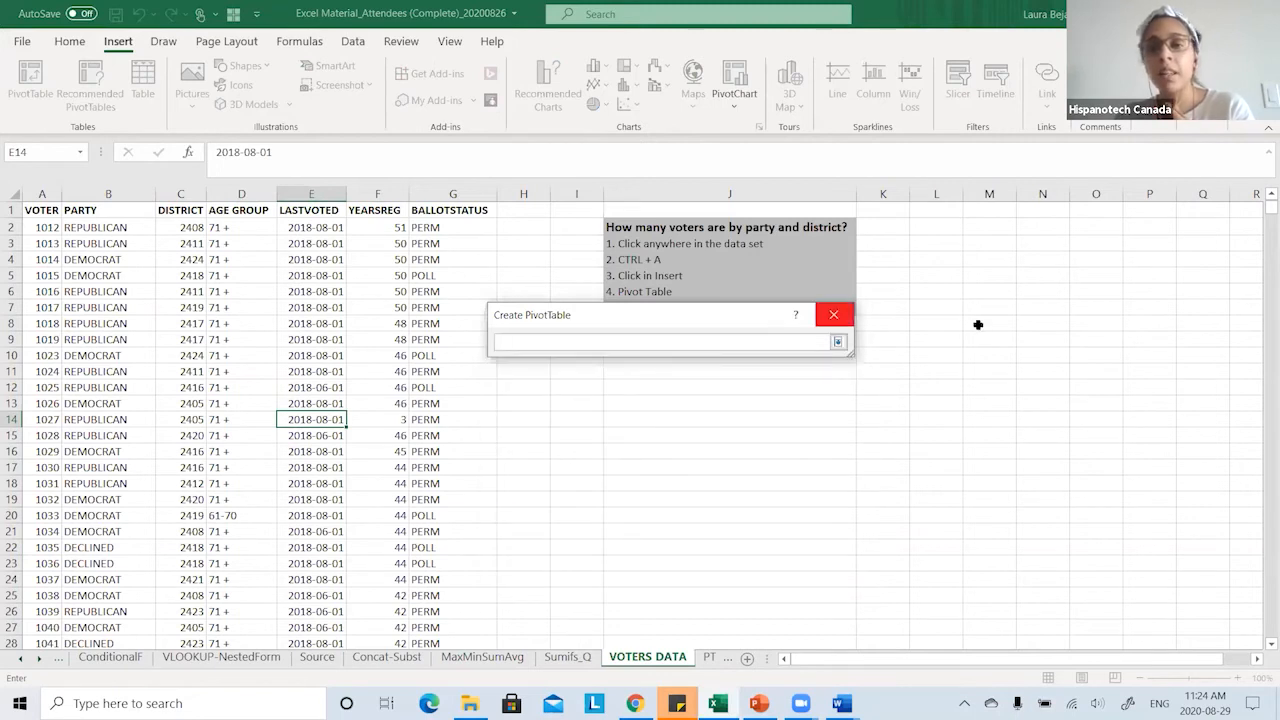
left_click(979, 257)
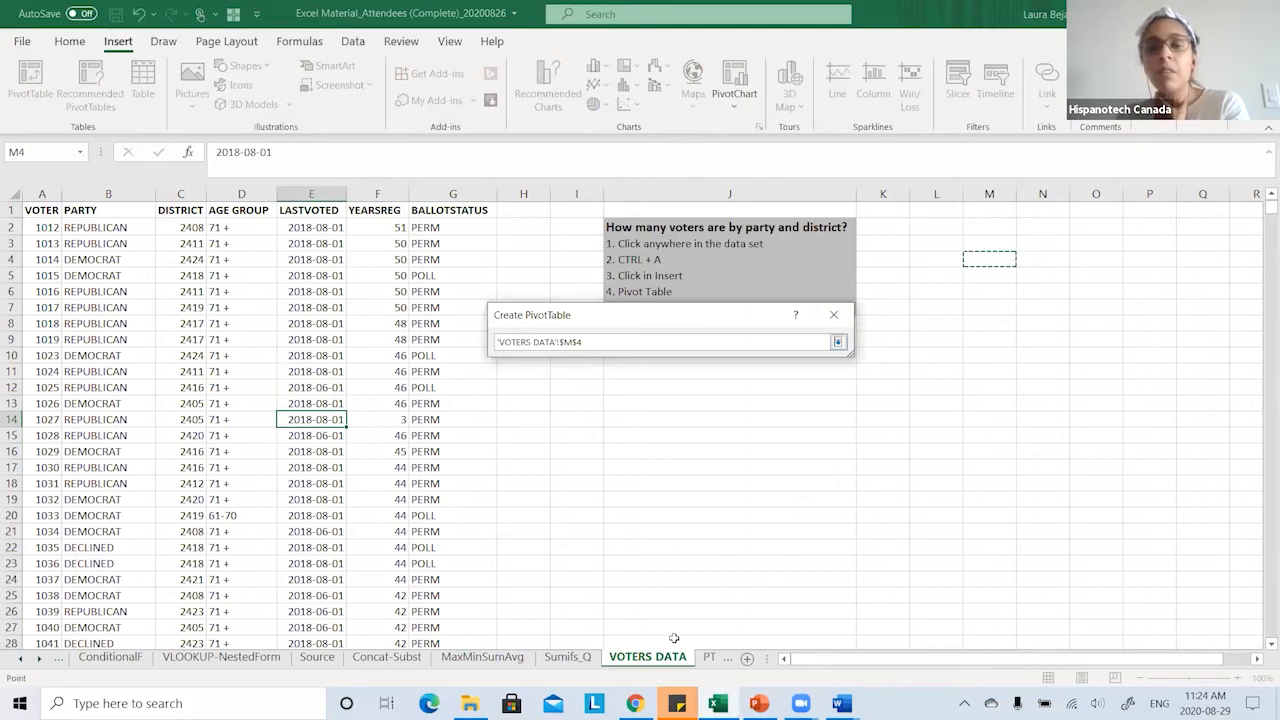
left_click(572, 656)
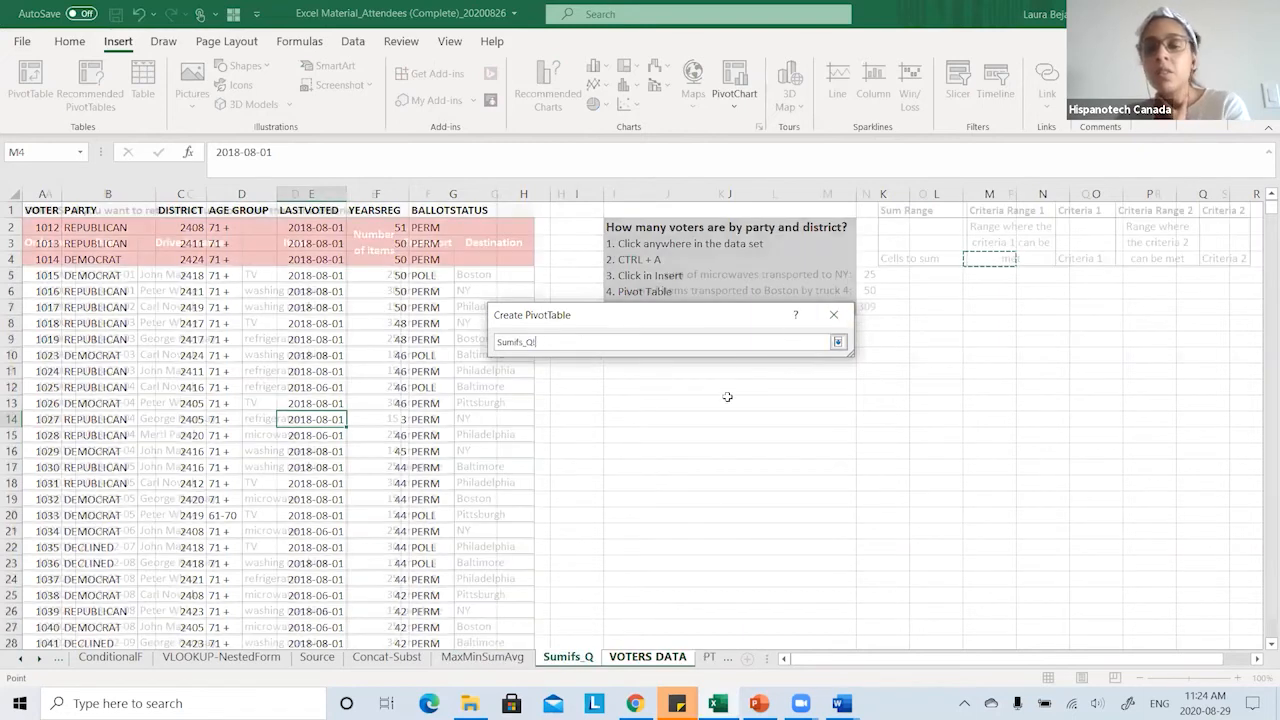
left_click(724, 401)
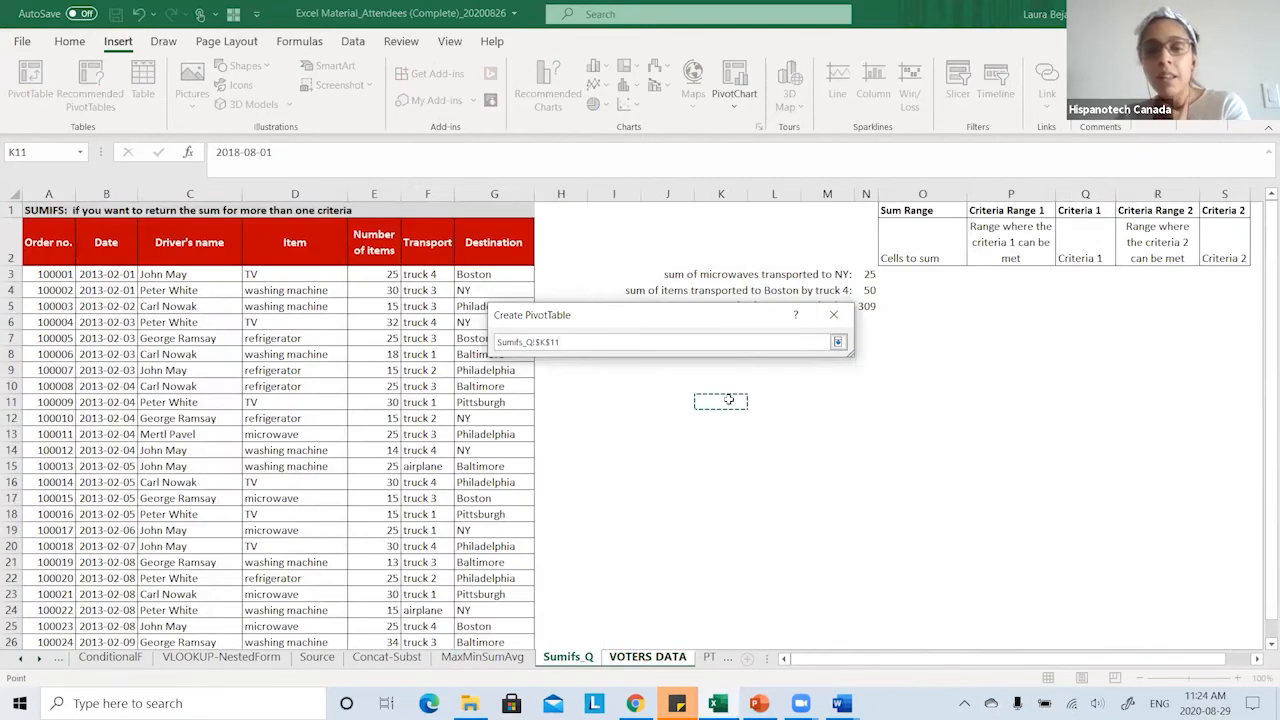
left_click(838, 342)
left_click(548, 488)
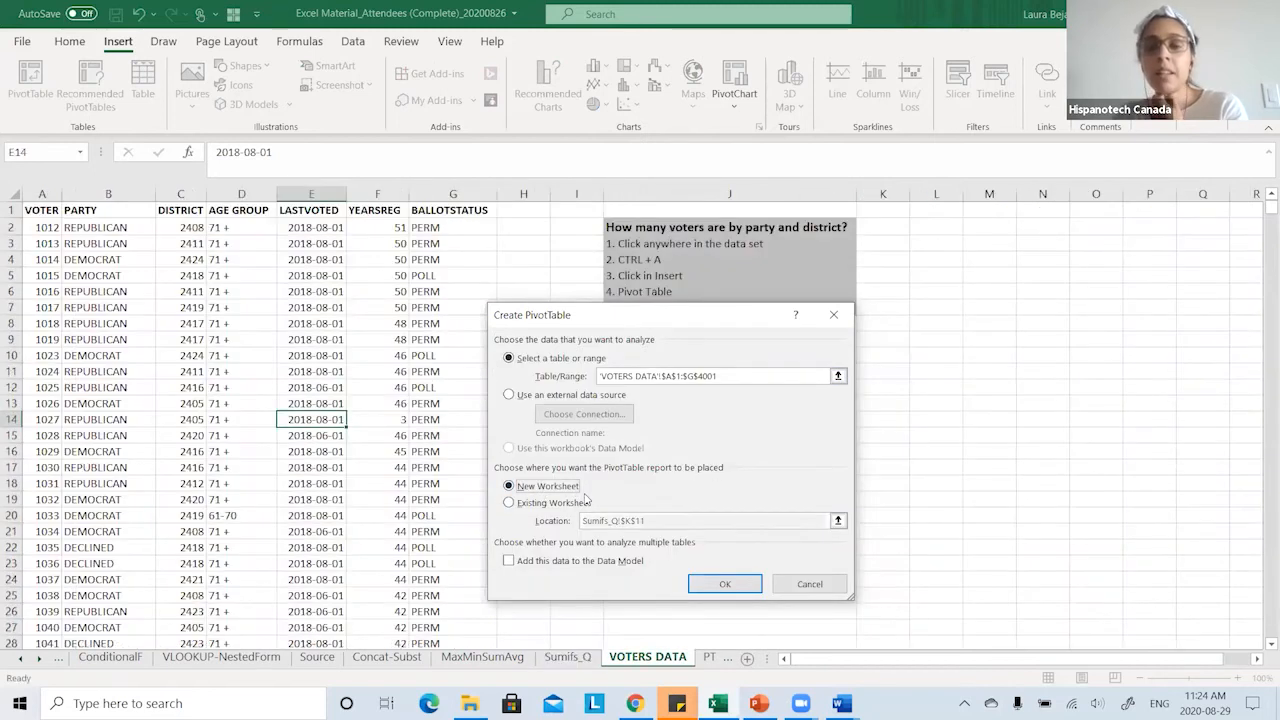
left_click(550, 503)
key("BackSpace")
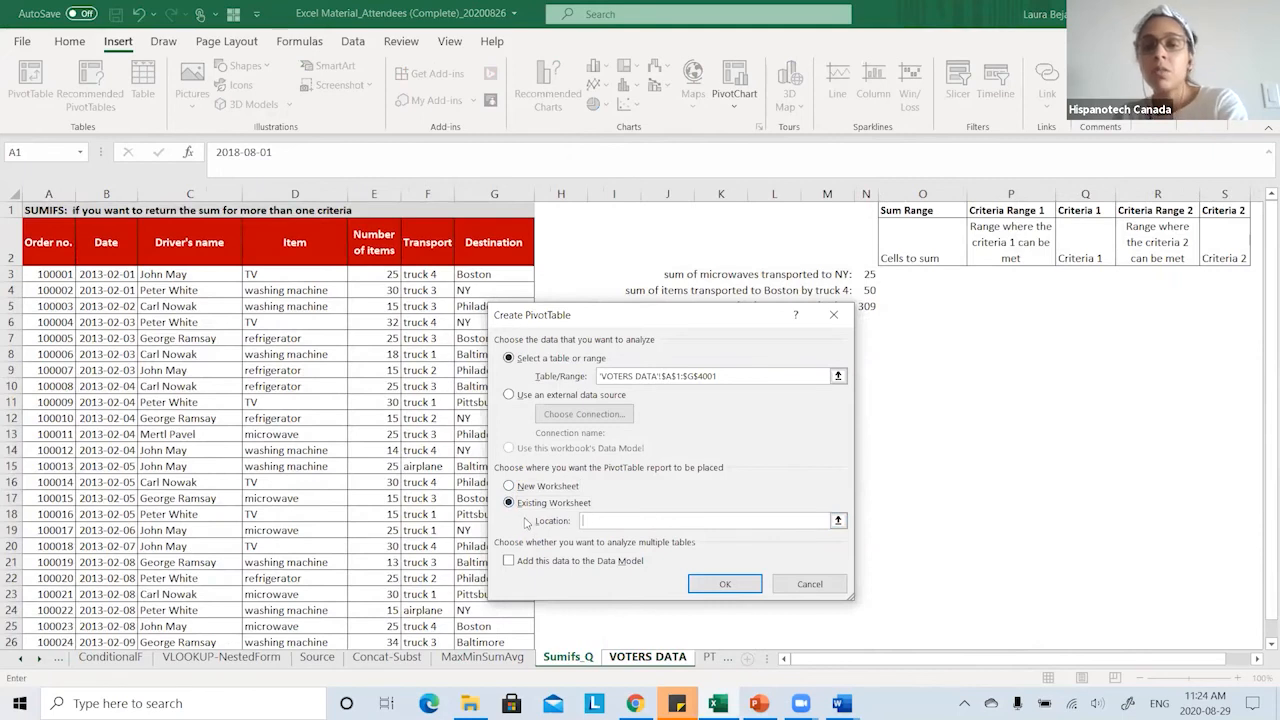
- Create the PivotTable on a new worksheet and rename that sheet PT Q1
left_click(520, 487)
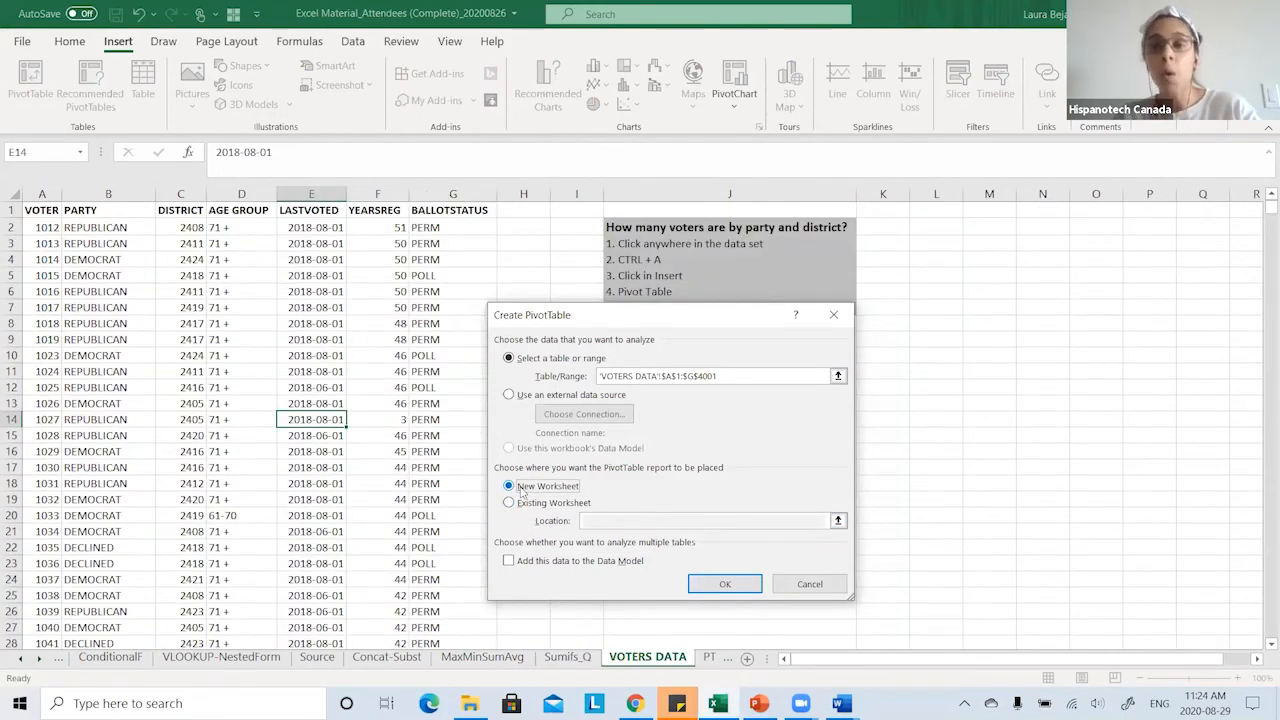
left_click(711, 585)
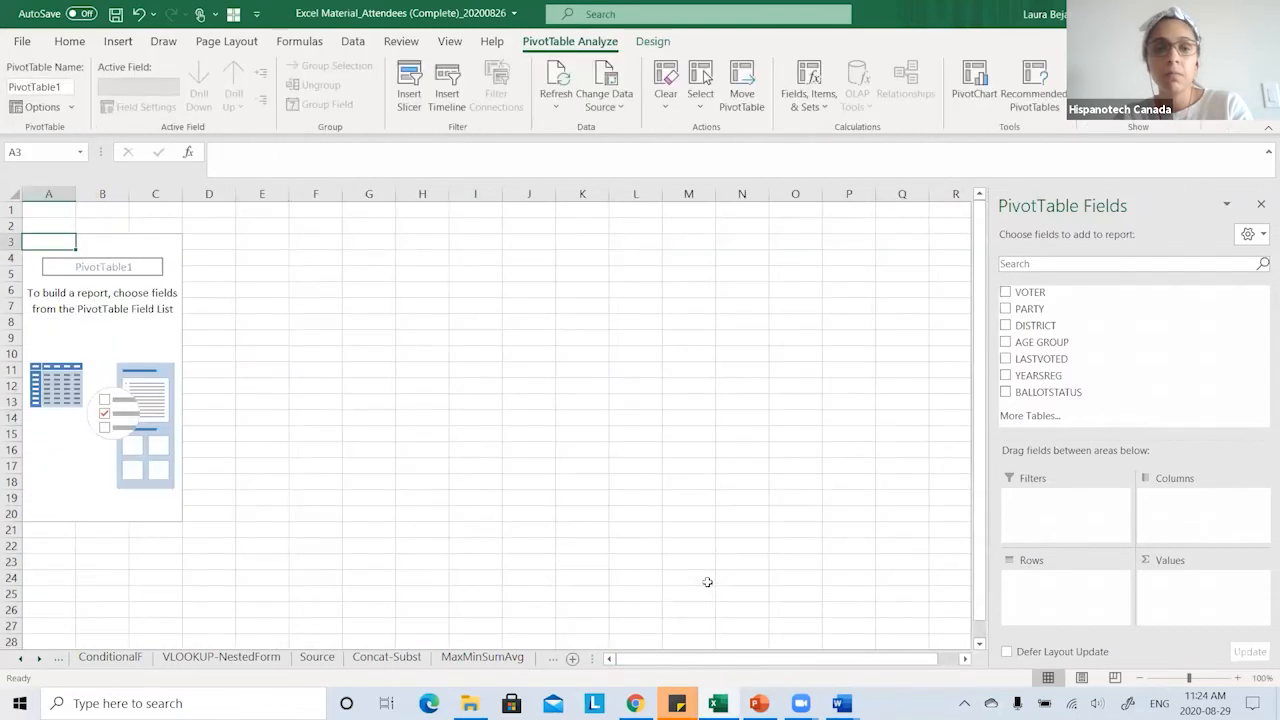
left_click(39, 659)
left_click(39, 659)
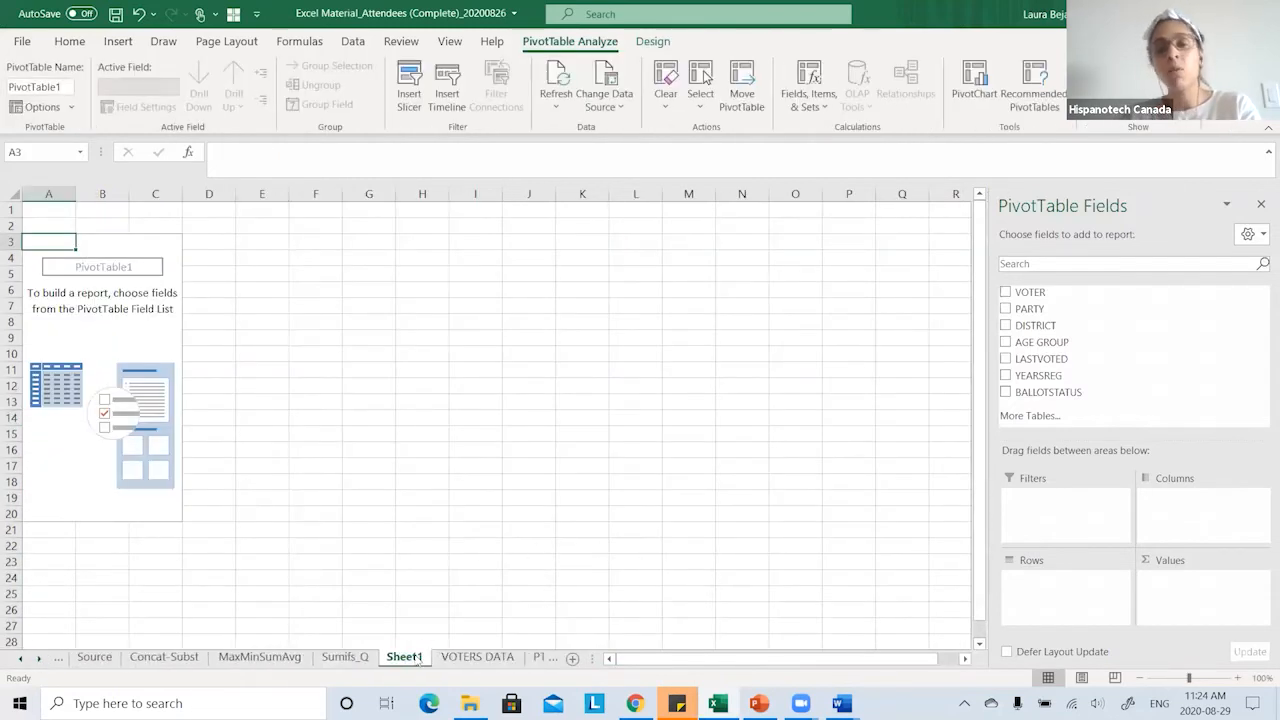
right_click(404, 657)
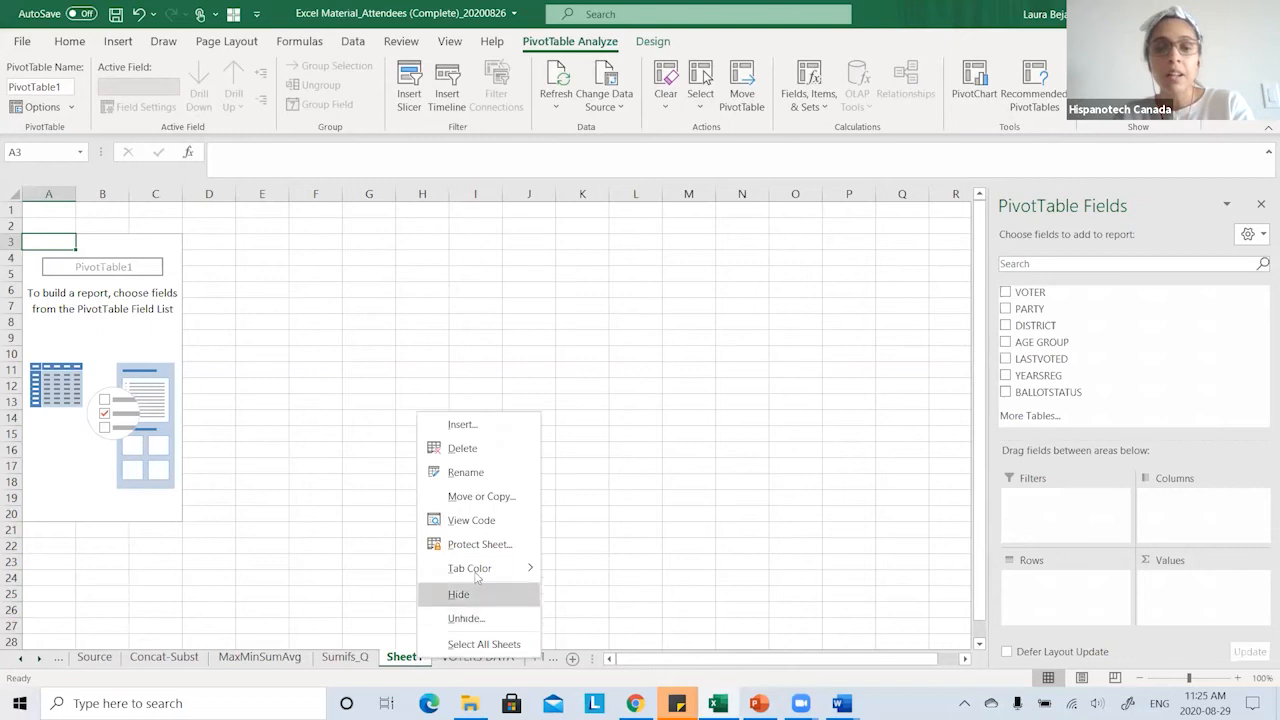
left_click(487, 475)
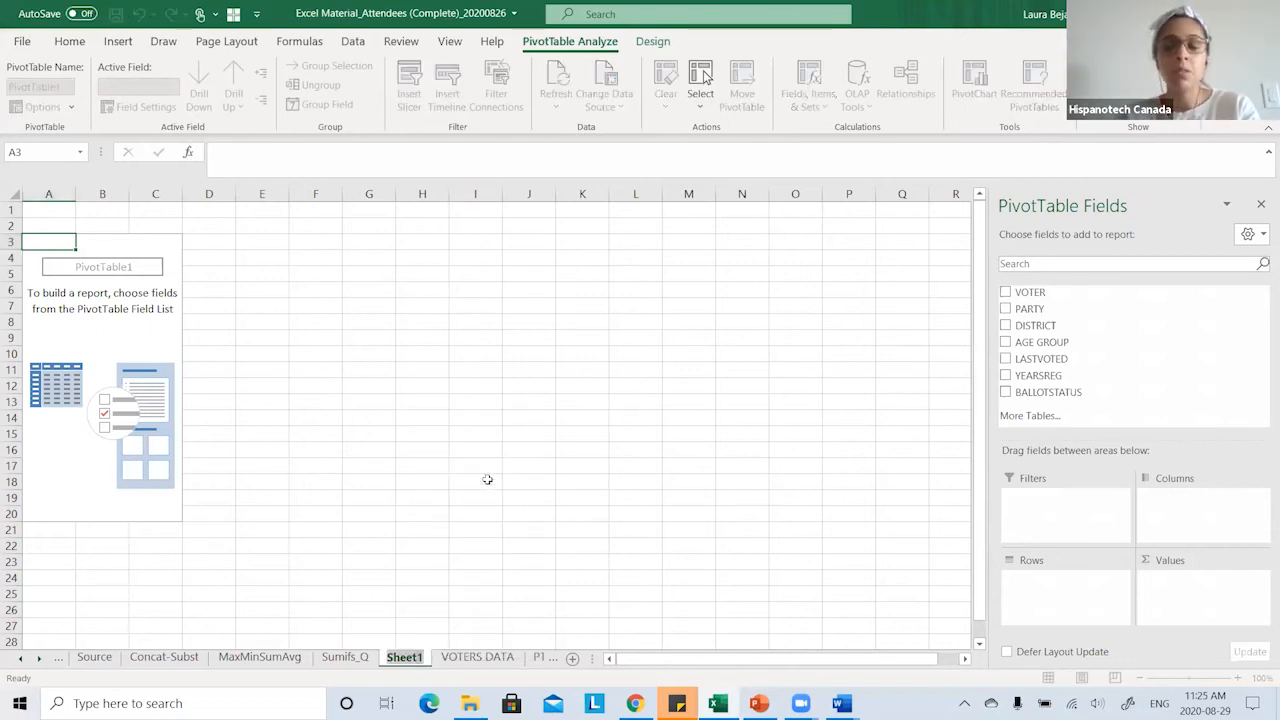
key("Caps_Lock")
type("P")
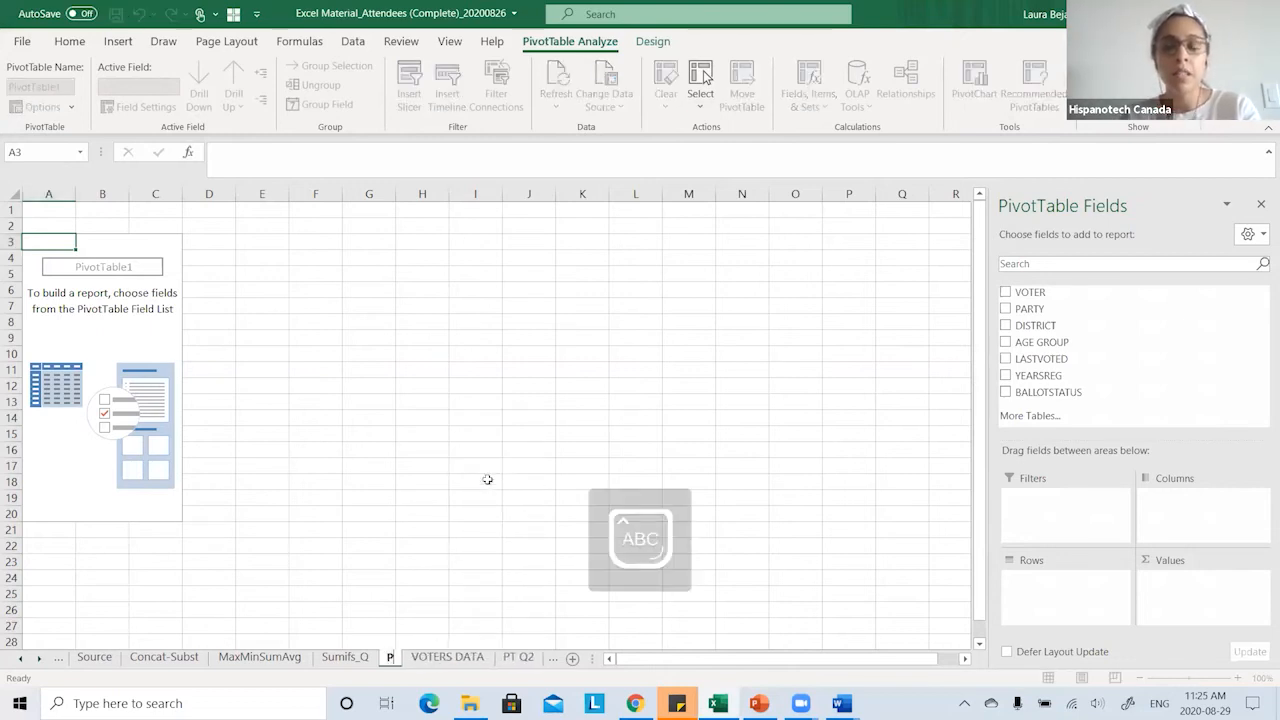
type("T Q1")
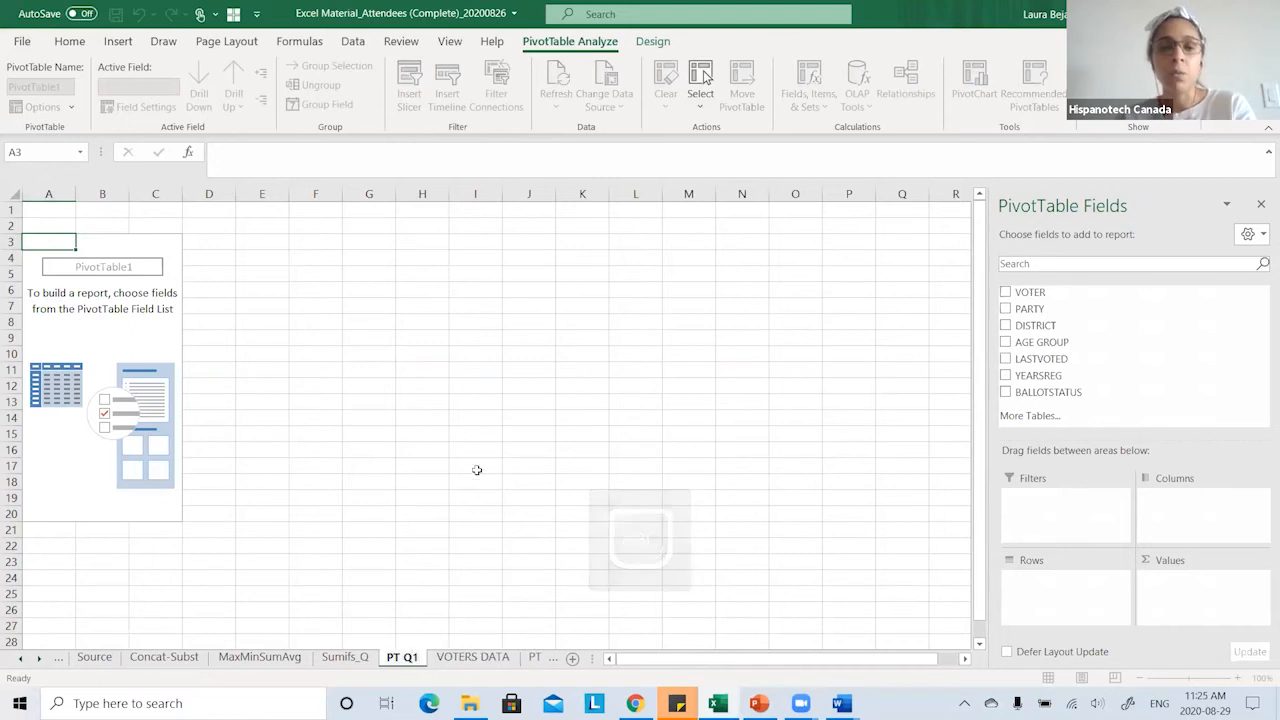
left_click(268, 320)
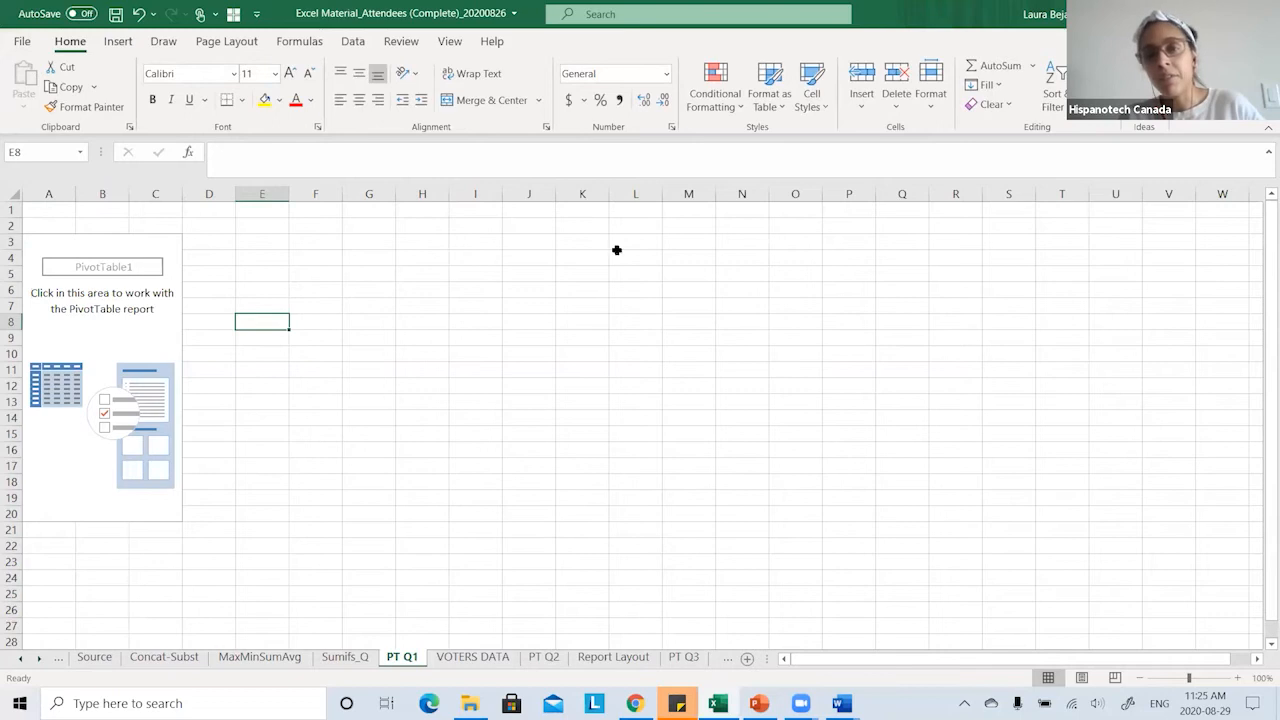
- Lay out the PivotTable with DISTRICT as rows, PARTY as columns and VOTER as values
left_click(107, 307)
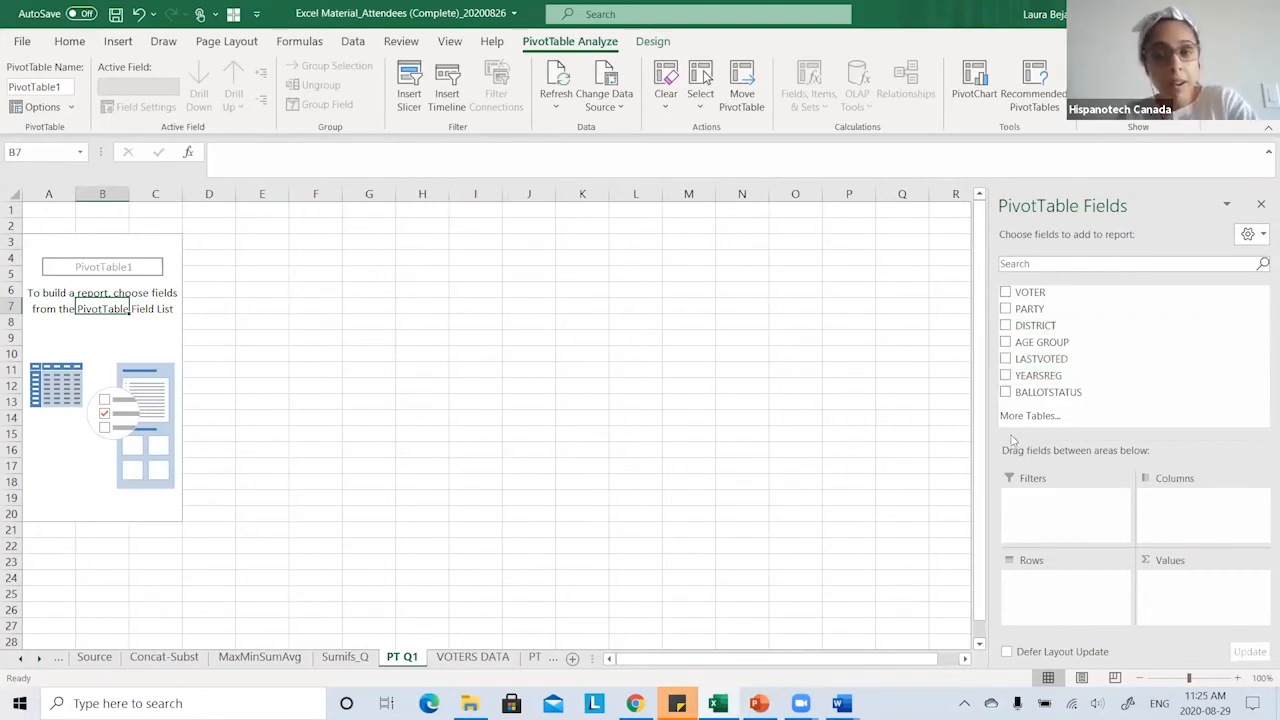
mouse_move(1066, 329)
left_mouse_down()
mouse_move(1090, 540)
mouse_move(1086, 592)
mouse_move(1058, 586)
left_mouse_up()
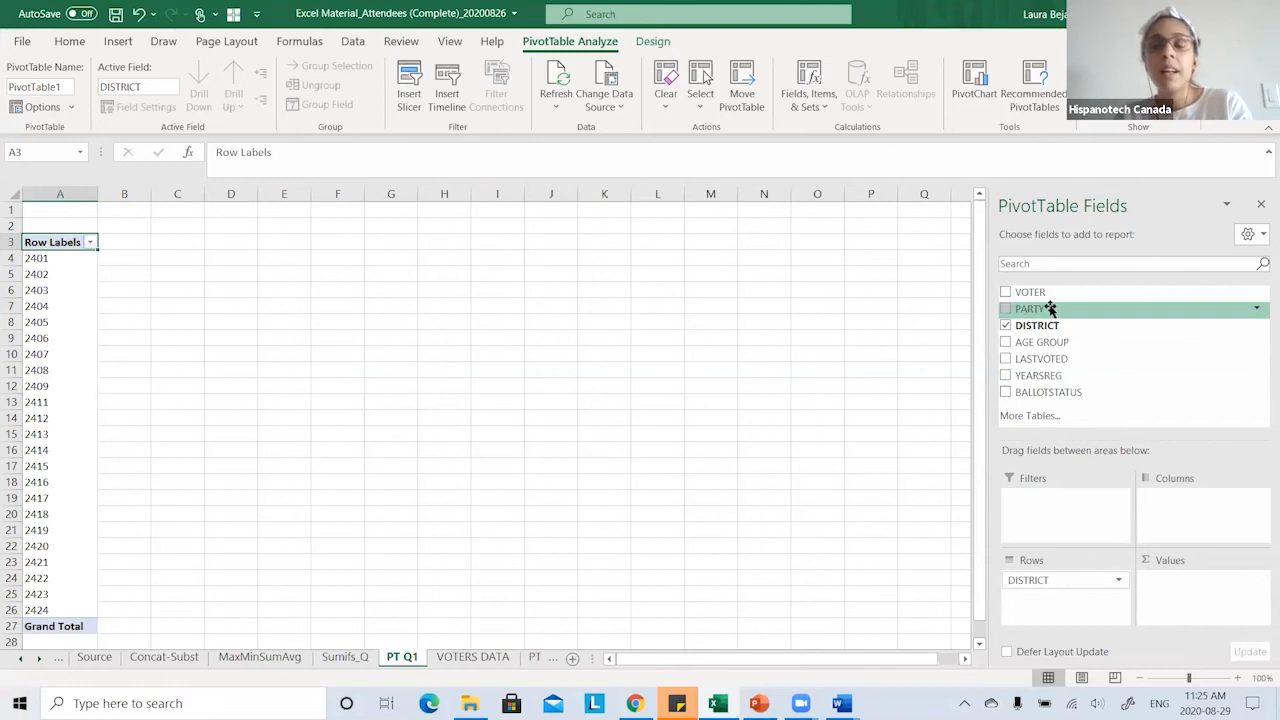
mouse_move(1043, 309)
left_mouse_down()
mouse_move(1140, 462)
mouse_move(1195, 510)
mouse_move(1180, 500)
left_mouse_up()
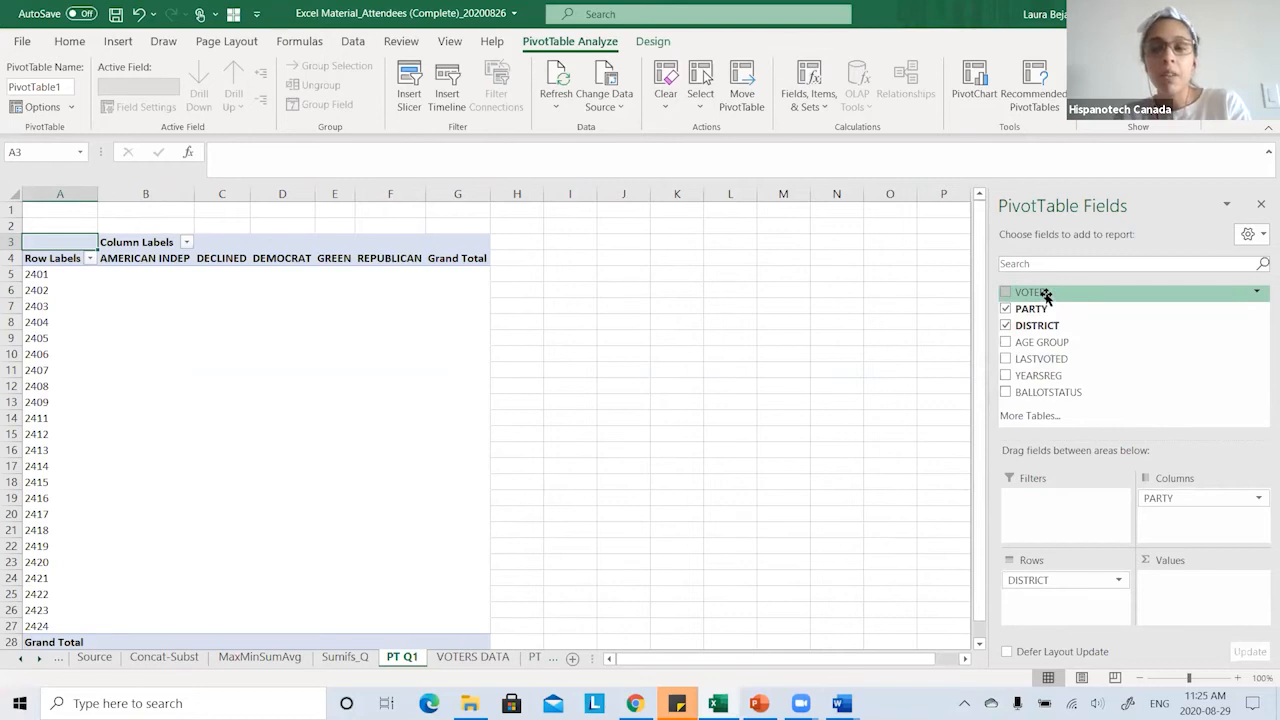
left_click_drag(1045, 295, 1188, 590)
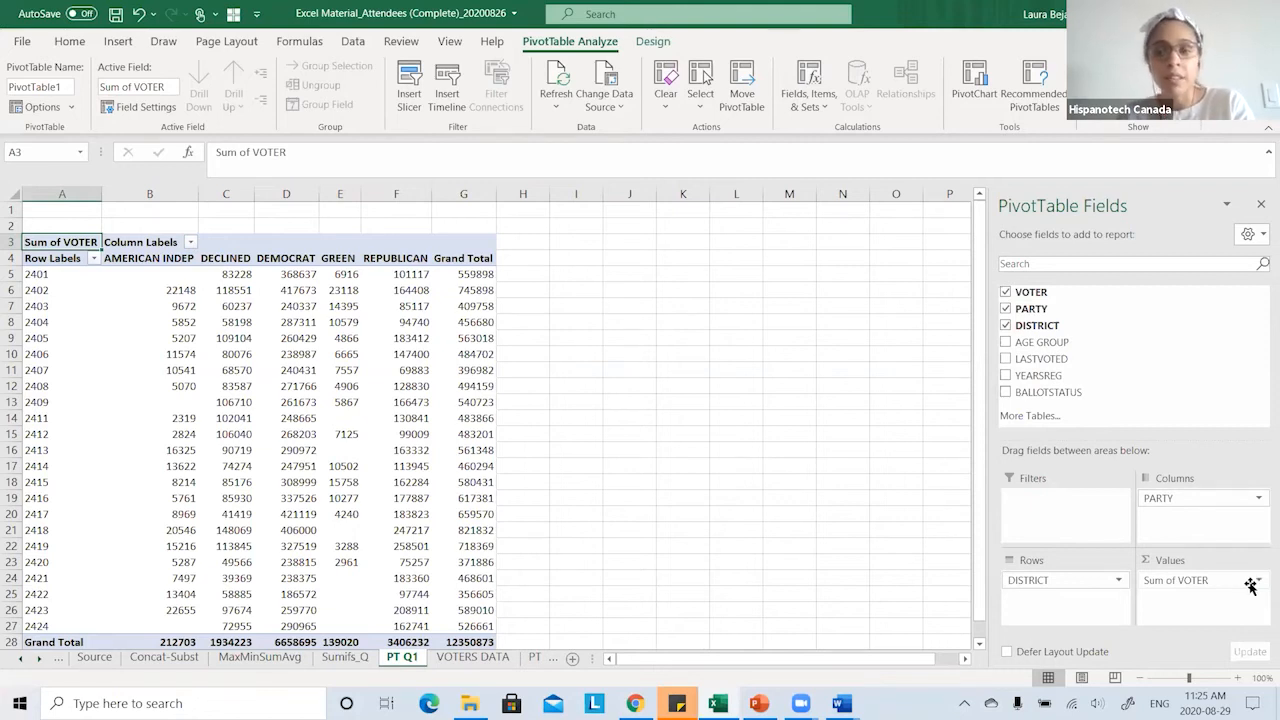
- Change the value field settings of VOTER to summarize by Count
left_click(1253, 584)
left_click(1253, 584)
left_click(1250, 582)
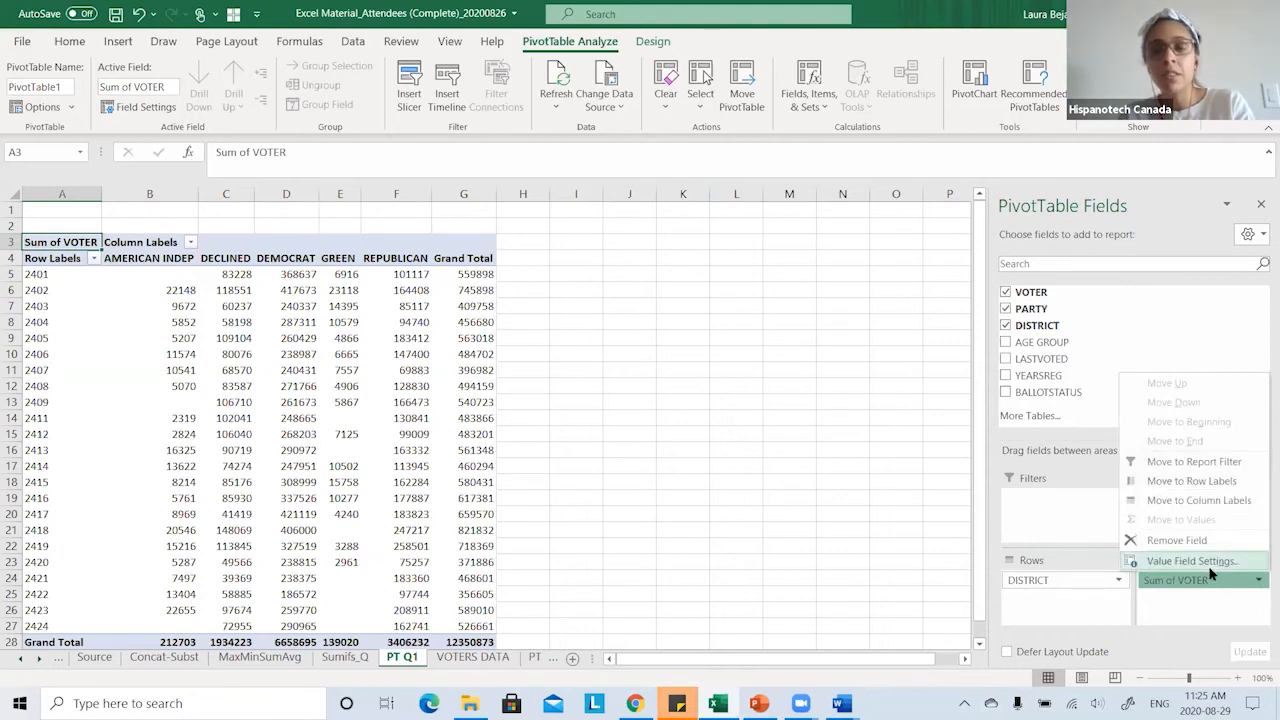
left_click(1192, 561)
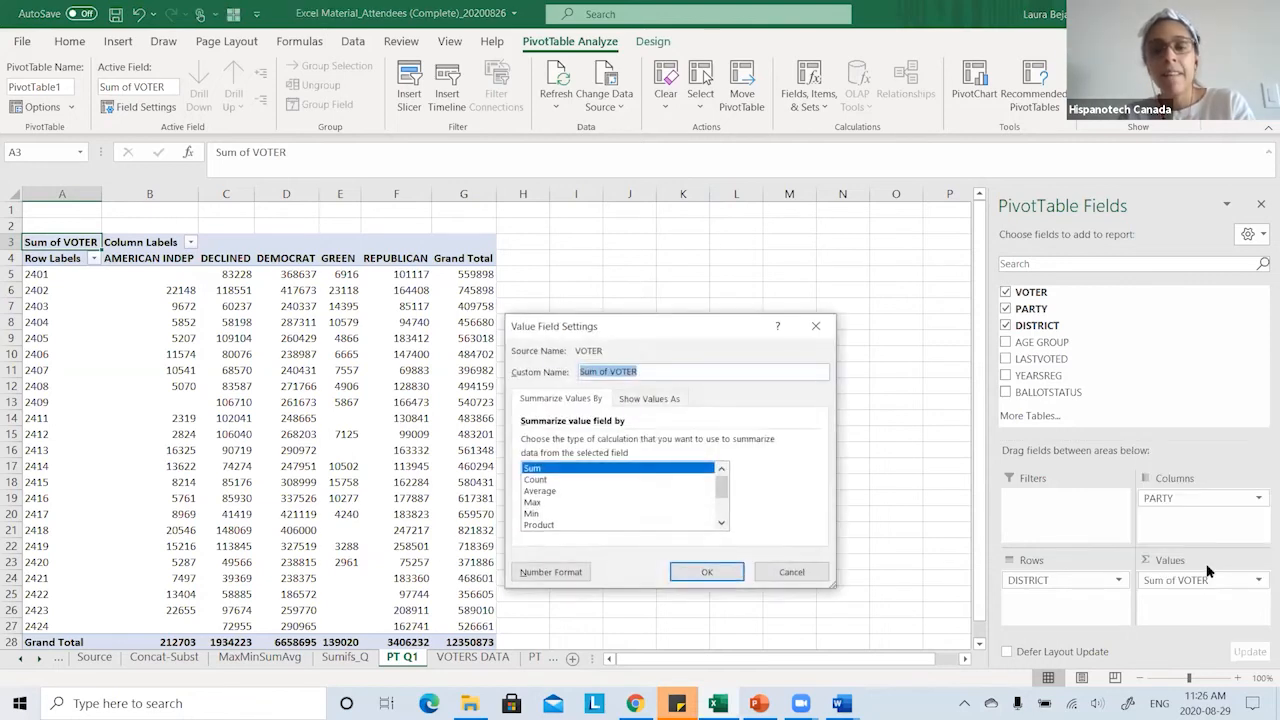
left_click(538, 481)
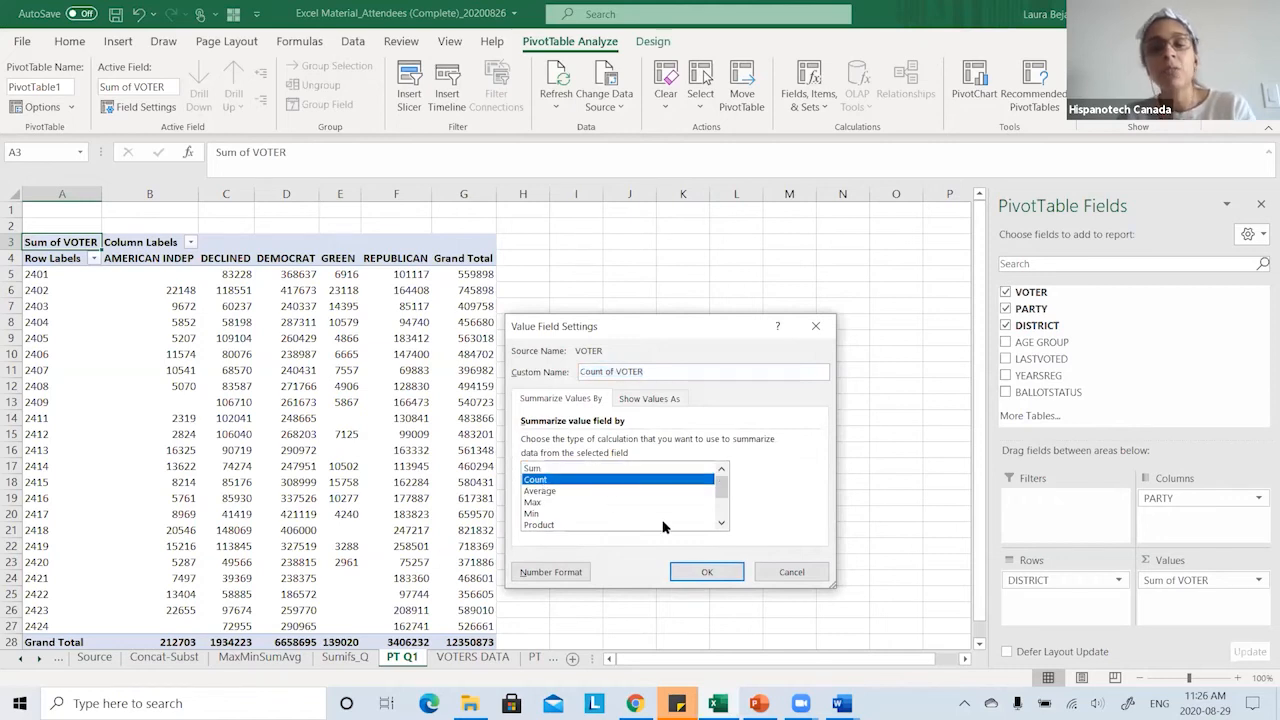
left_click(697, 573)
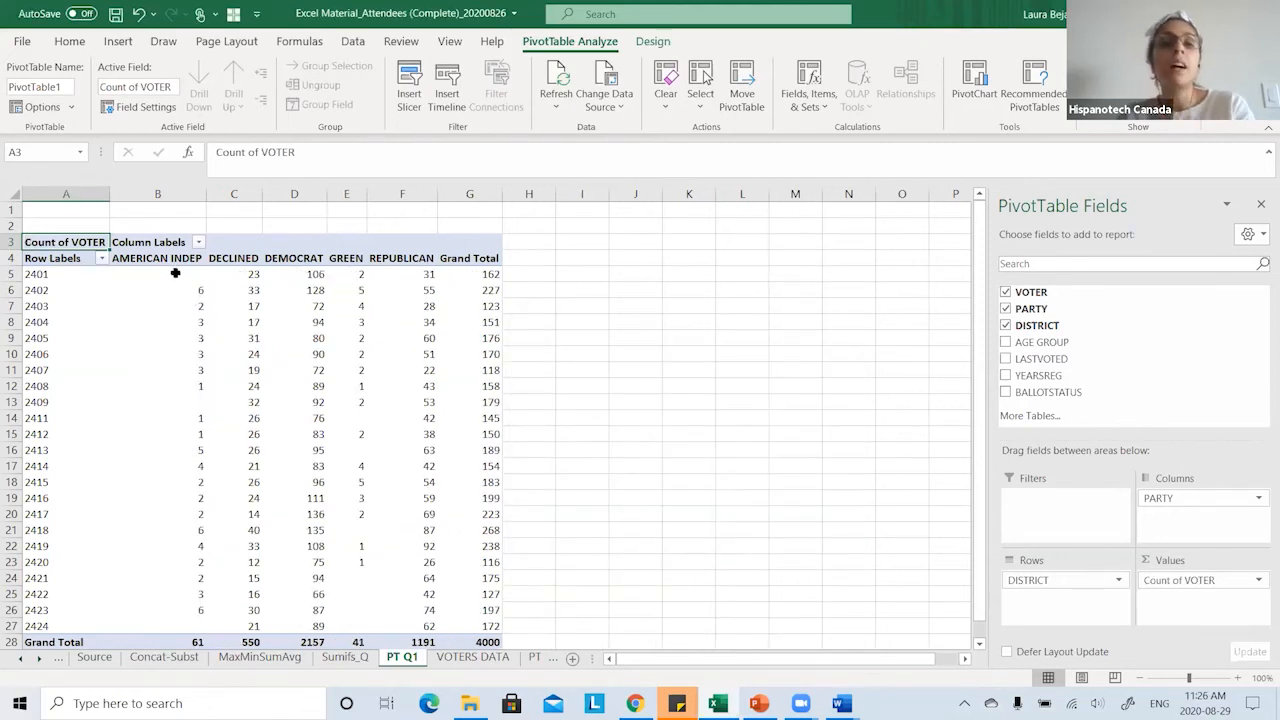
- Compare the PivotTable's party headings and district rows with the example layout on the PowerPoint slide
left_click_drag(166, 257, 458, 257)
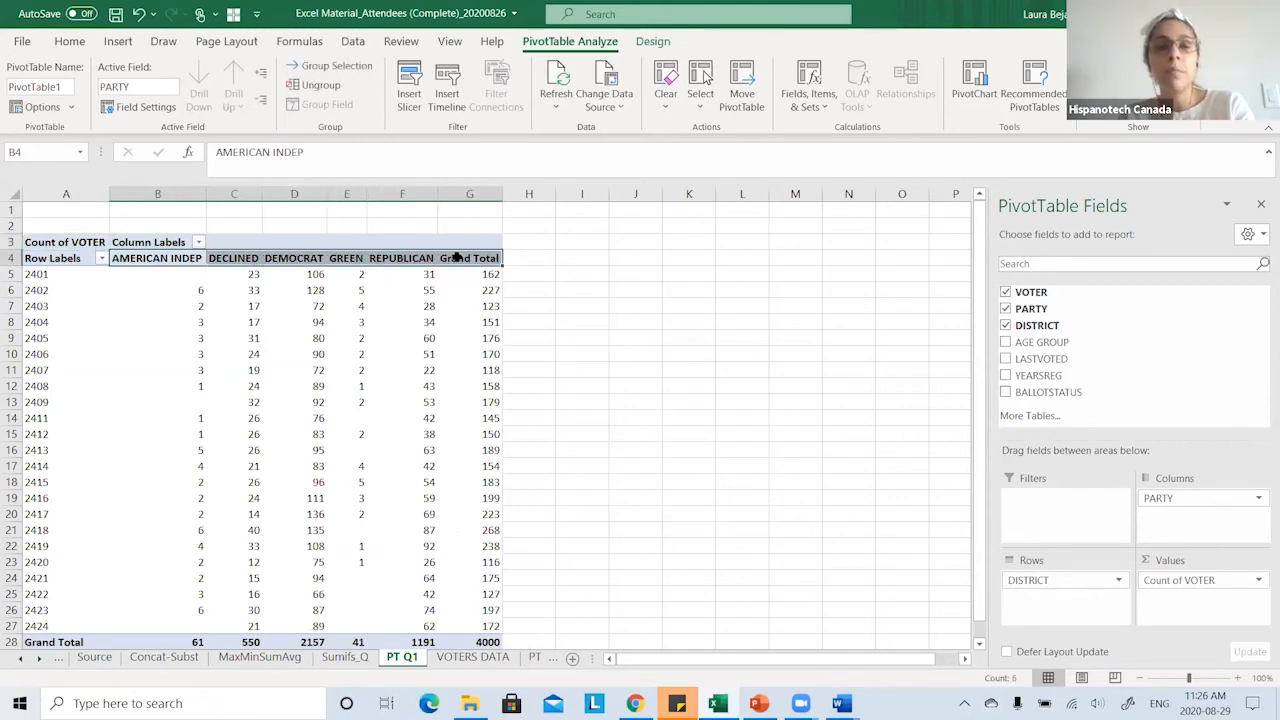
left_click_drag(57, 274, 62, 534)
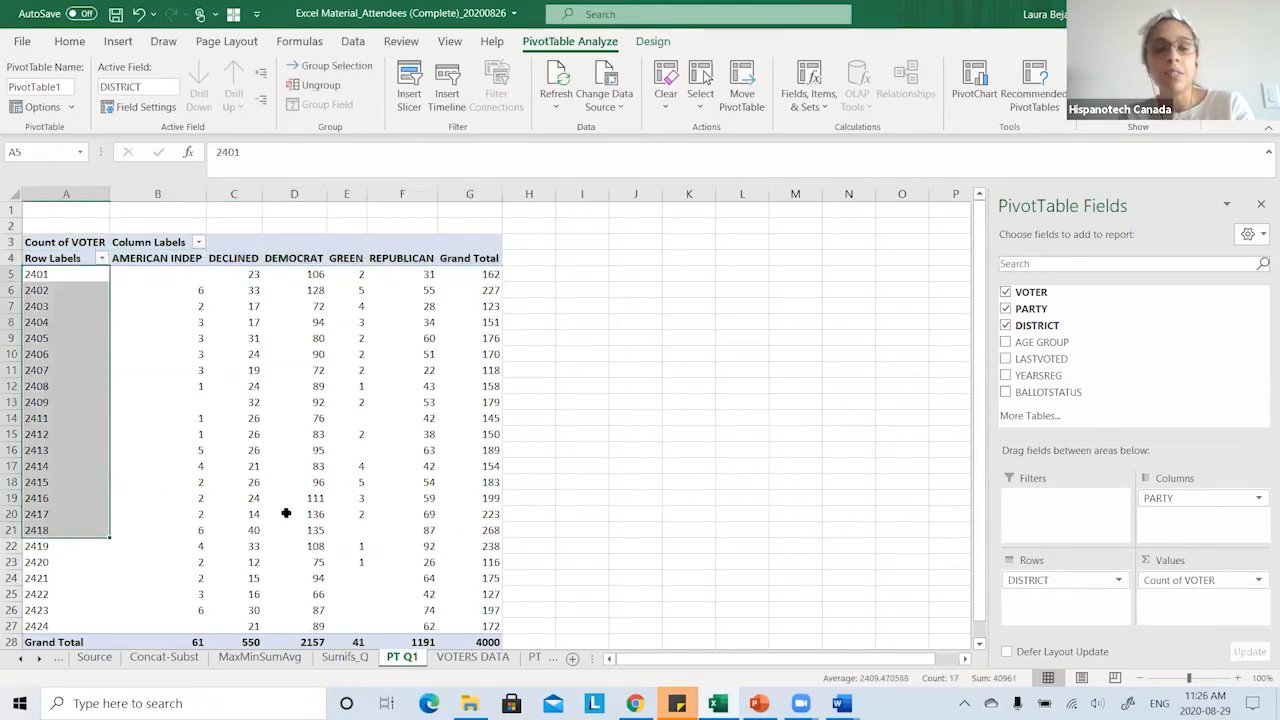
left_click(759, 703)
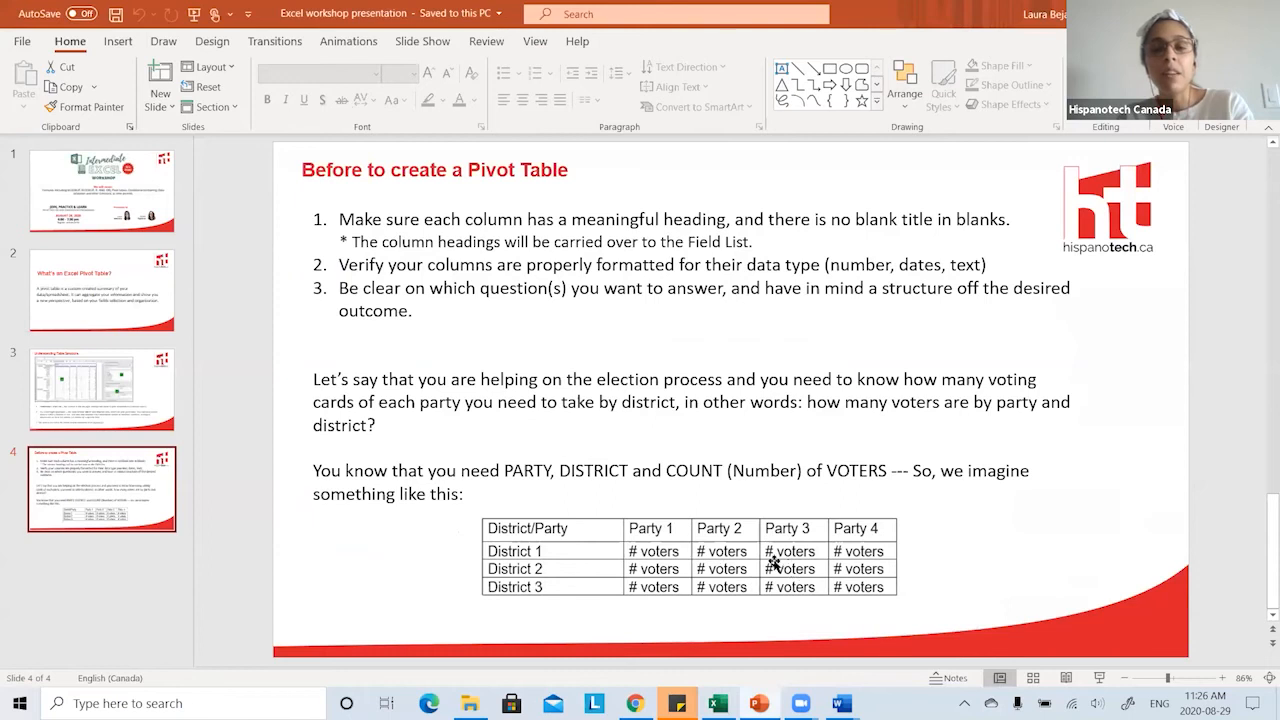
key("alt+Tab")
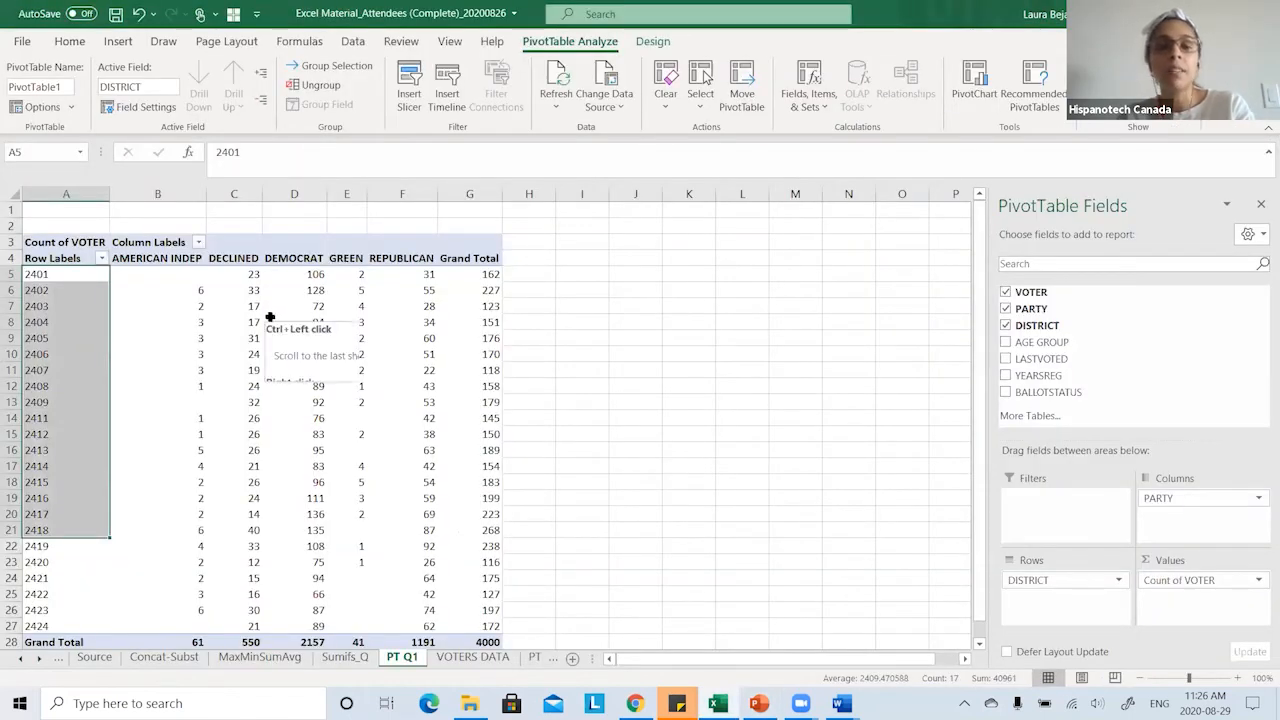
- Open the PT Q2 sheet, review its question in row 1, and activate the empty PivotTable below it
left_click(41, 660)
left_click(41, 660)
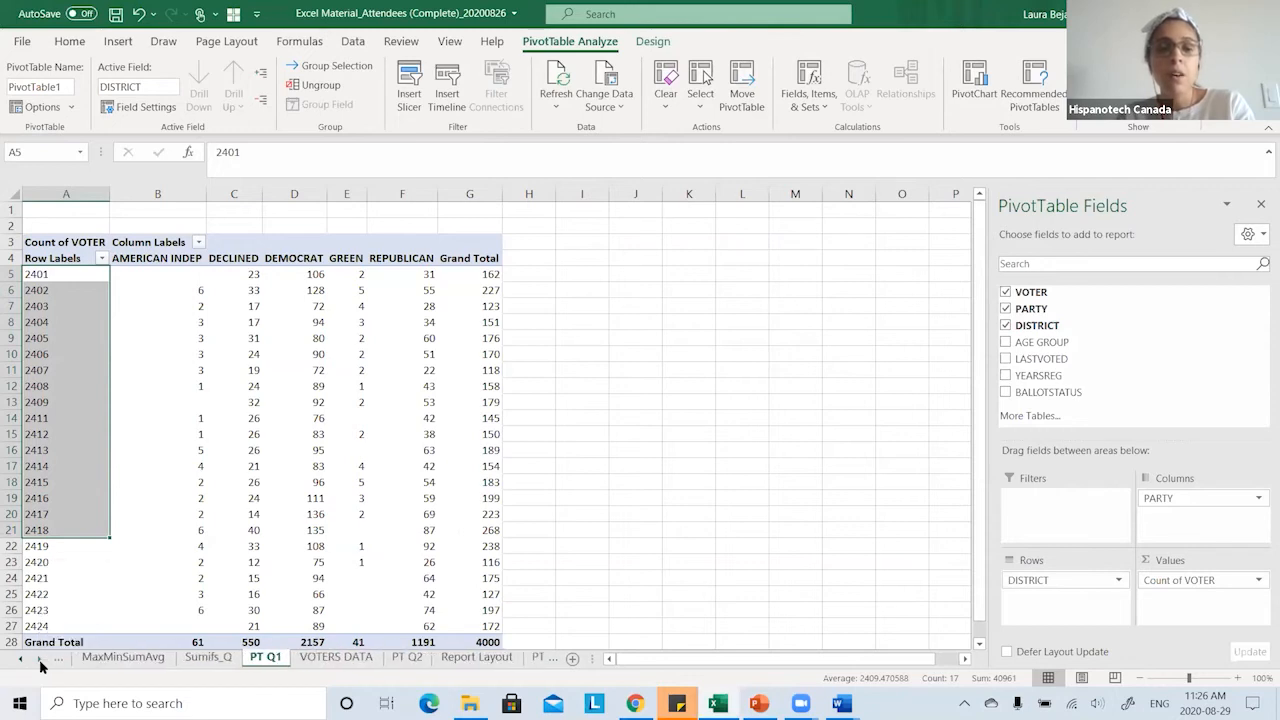
left_click(403, 657)
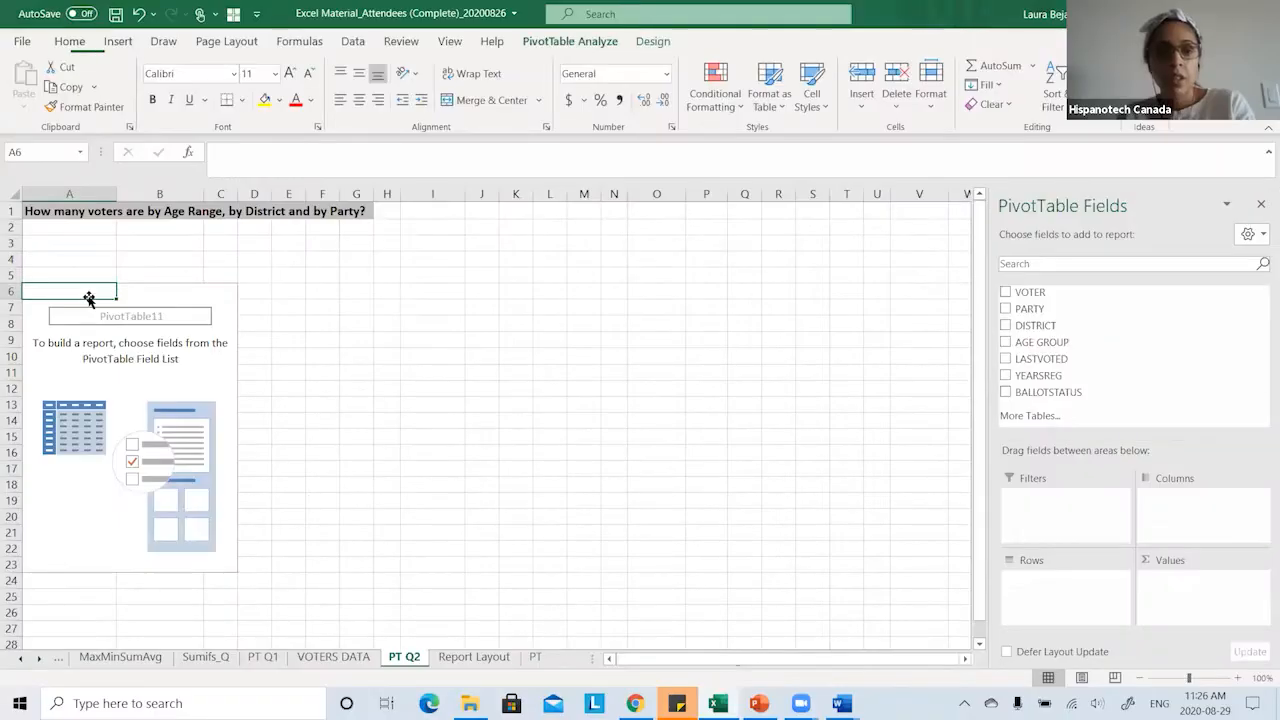
left_click(89, 297)
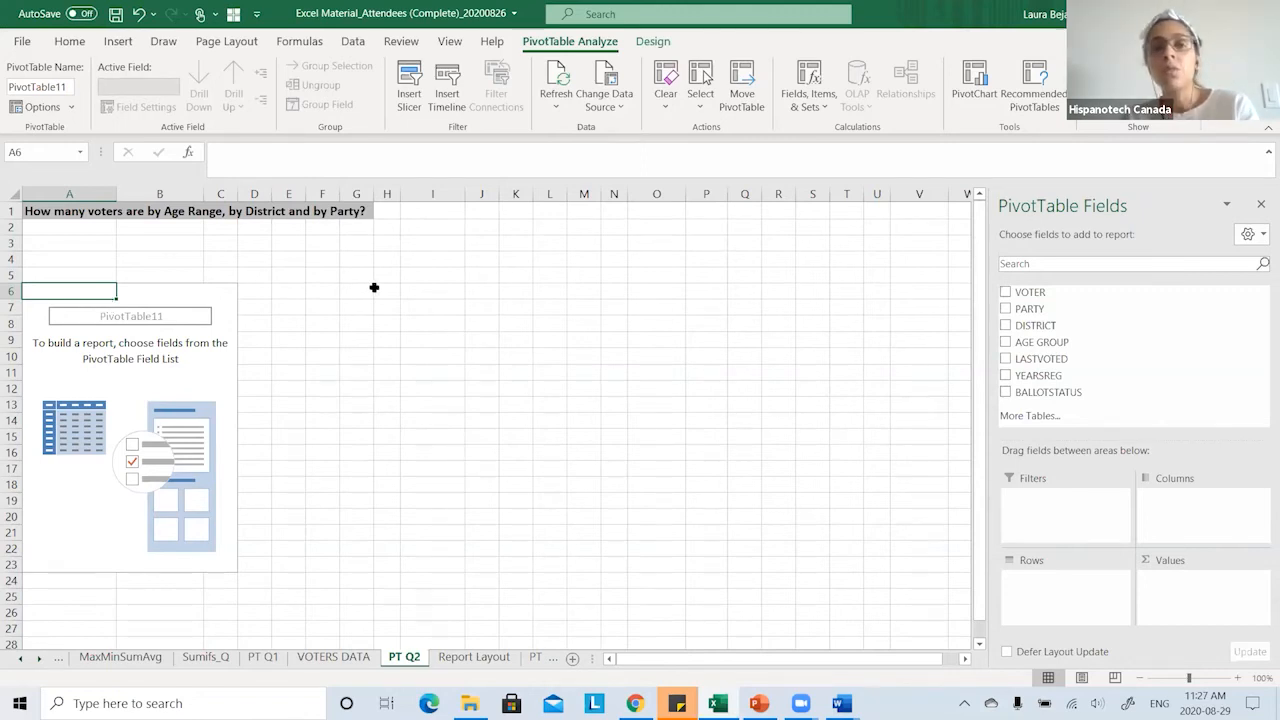
left_click(158, 214)
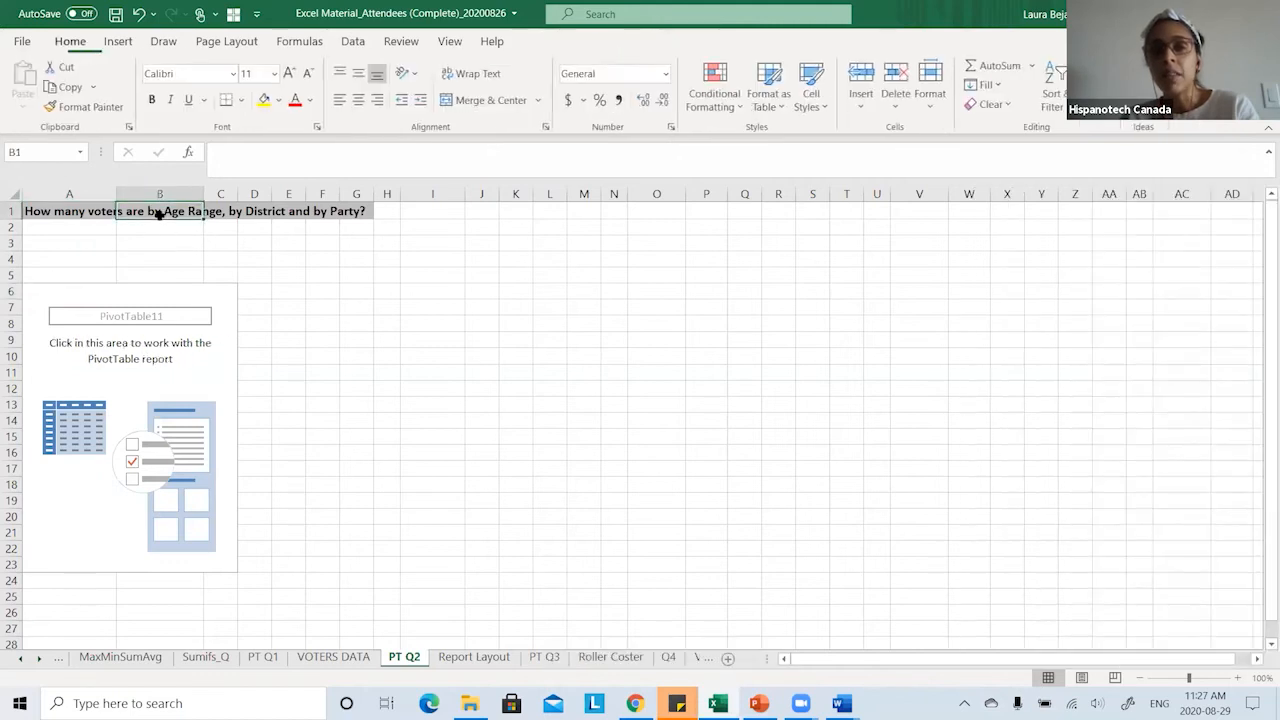
left_click(89, 368)
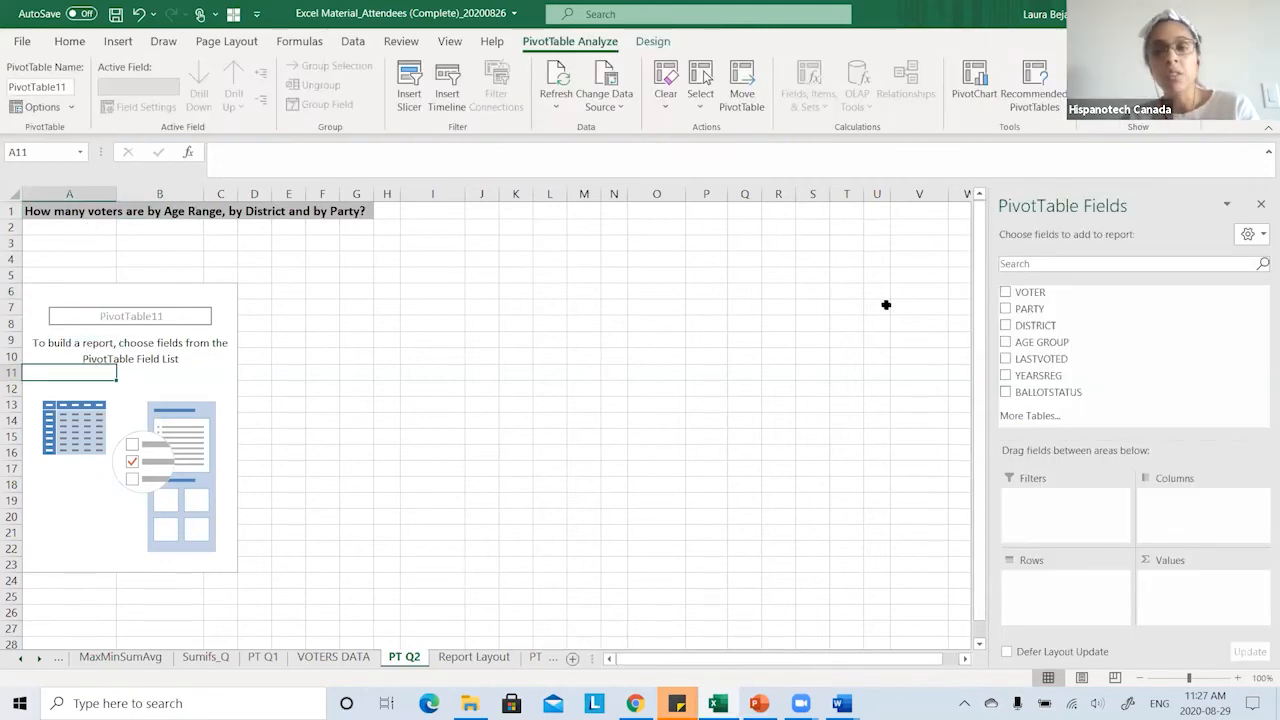
- Lay out the PT Q2 PivotTable with AGE GROUP and DISTRICT as rows, PARTY as columns and VOTER as values
left_click_drag(1040, 342, 1086, 594)
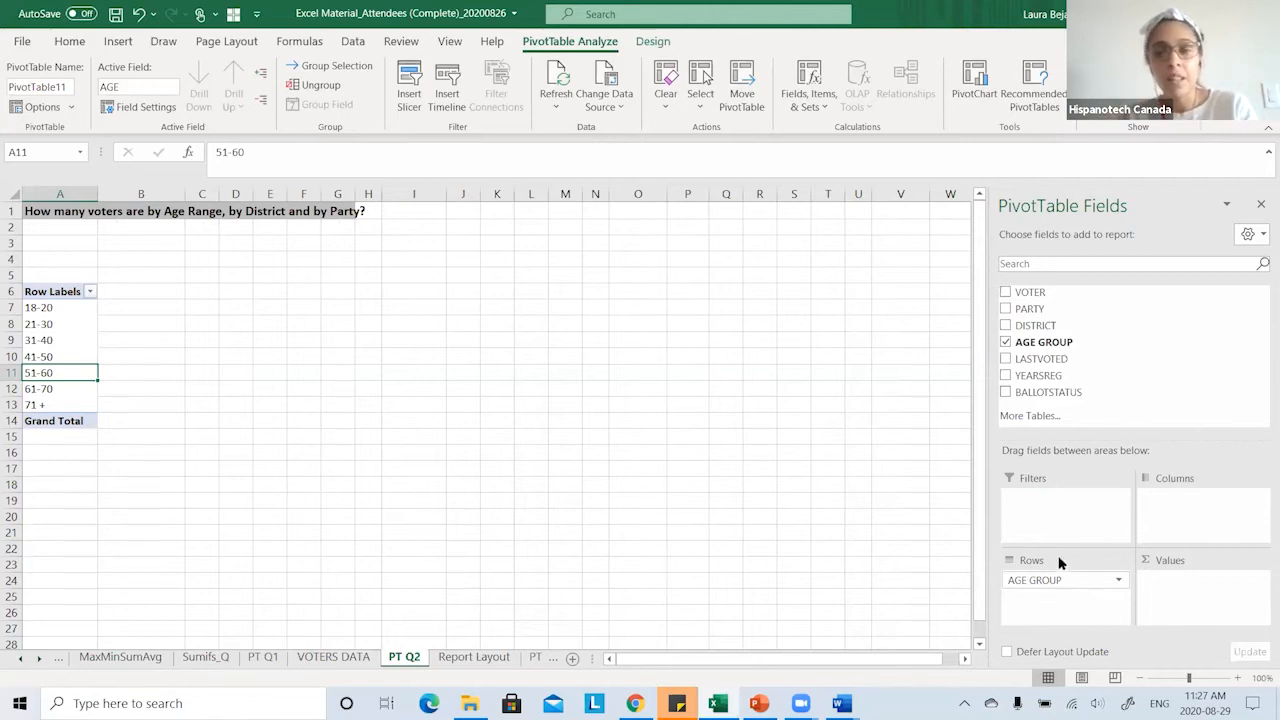
left_click(51, 322)
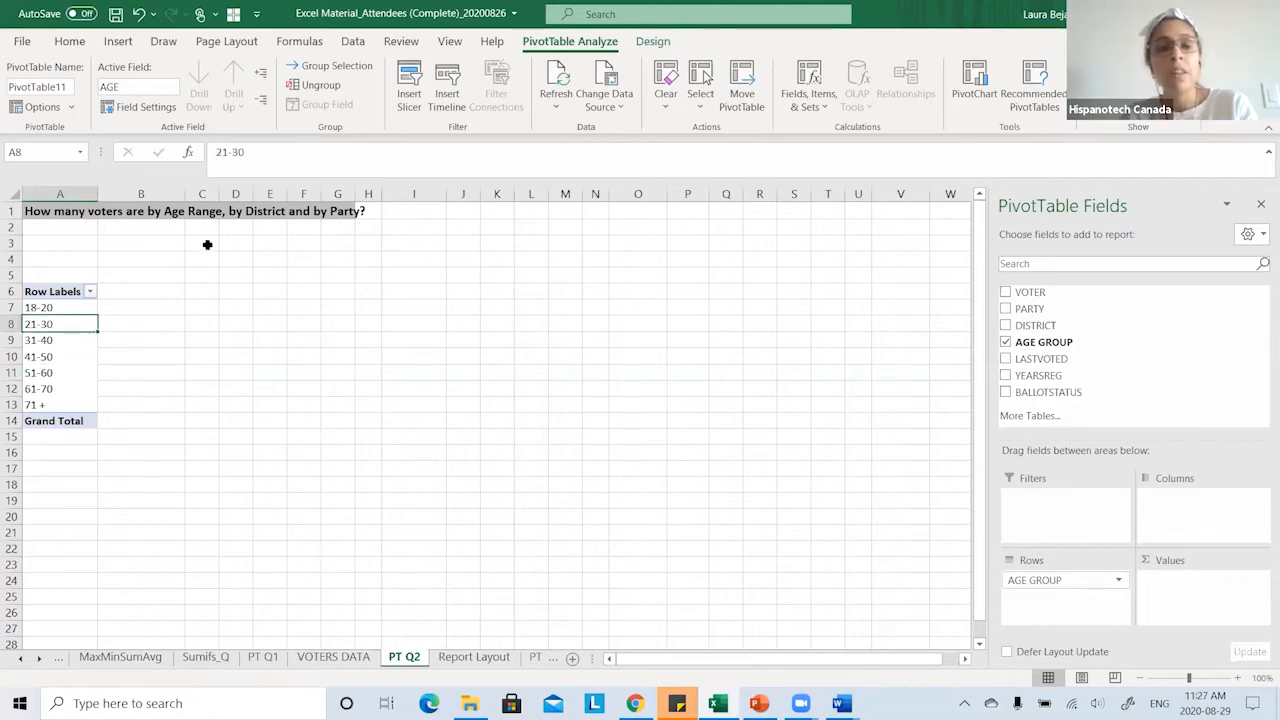
left_click_drag(1035, 325, 1054, 603)
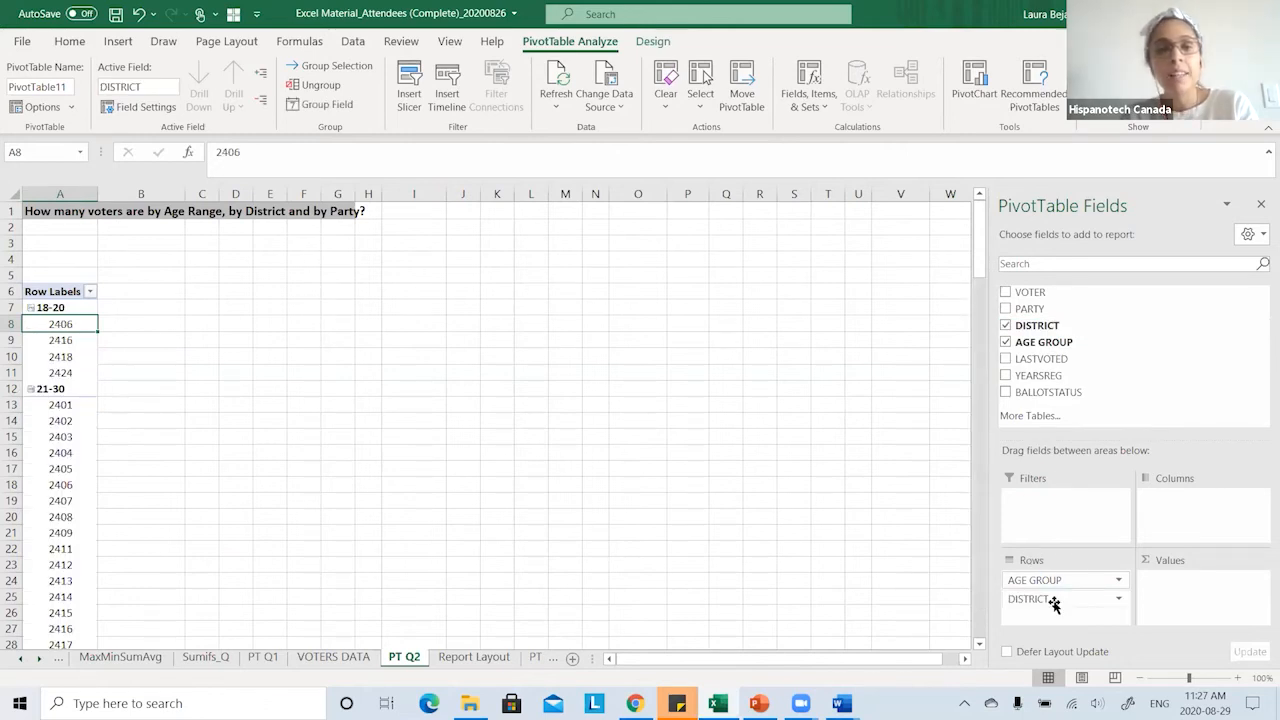
left_click_drag(1055, 313, 1182, 503)
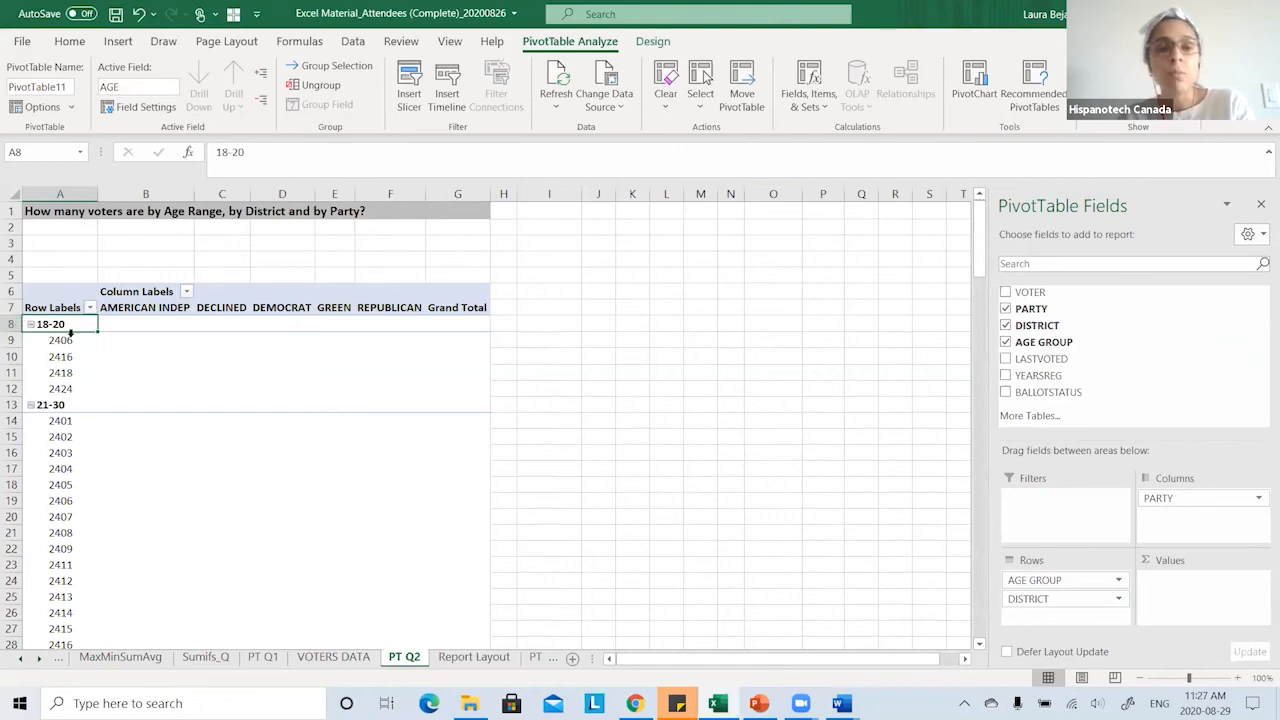
left_click(213, 361)
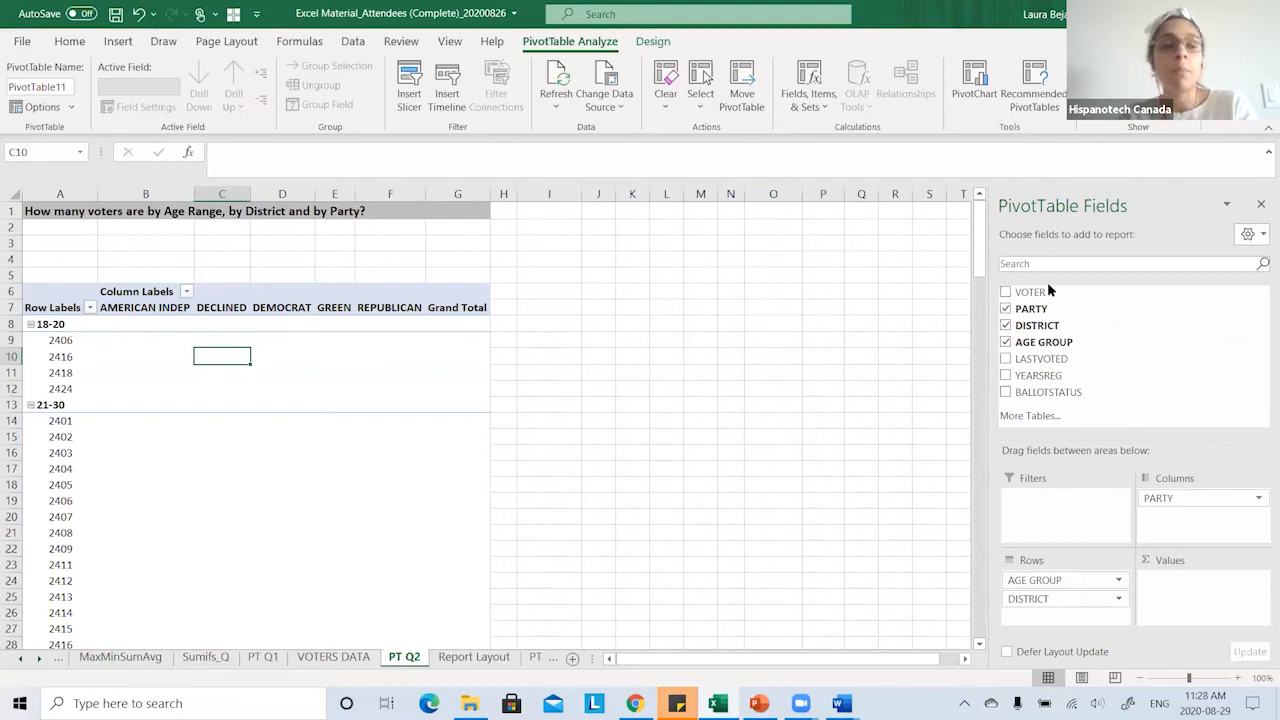
left_click_drag(1047, 282, 1197, 580)
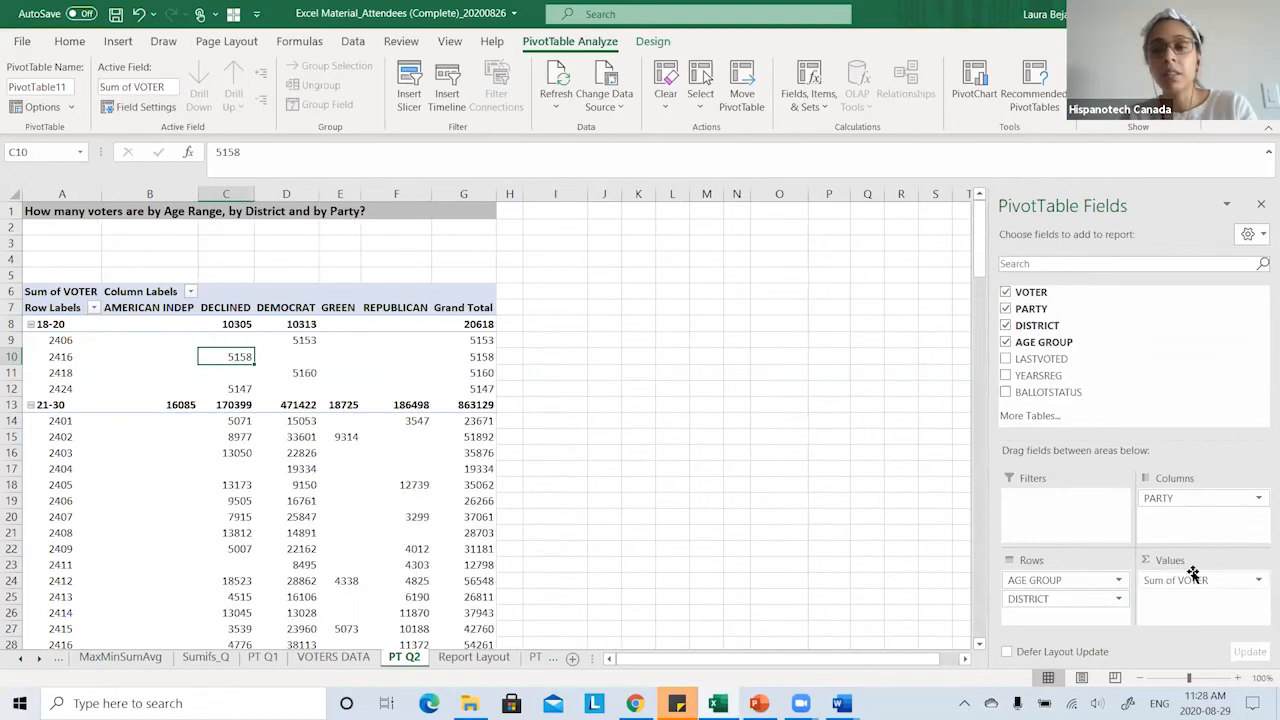
- Change the value field settings of VOTER in the PT Q2 PivotTable to summarize by Count
left_click(1210, 581)
left_click(1211, 562)
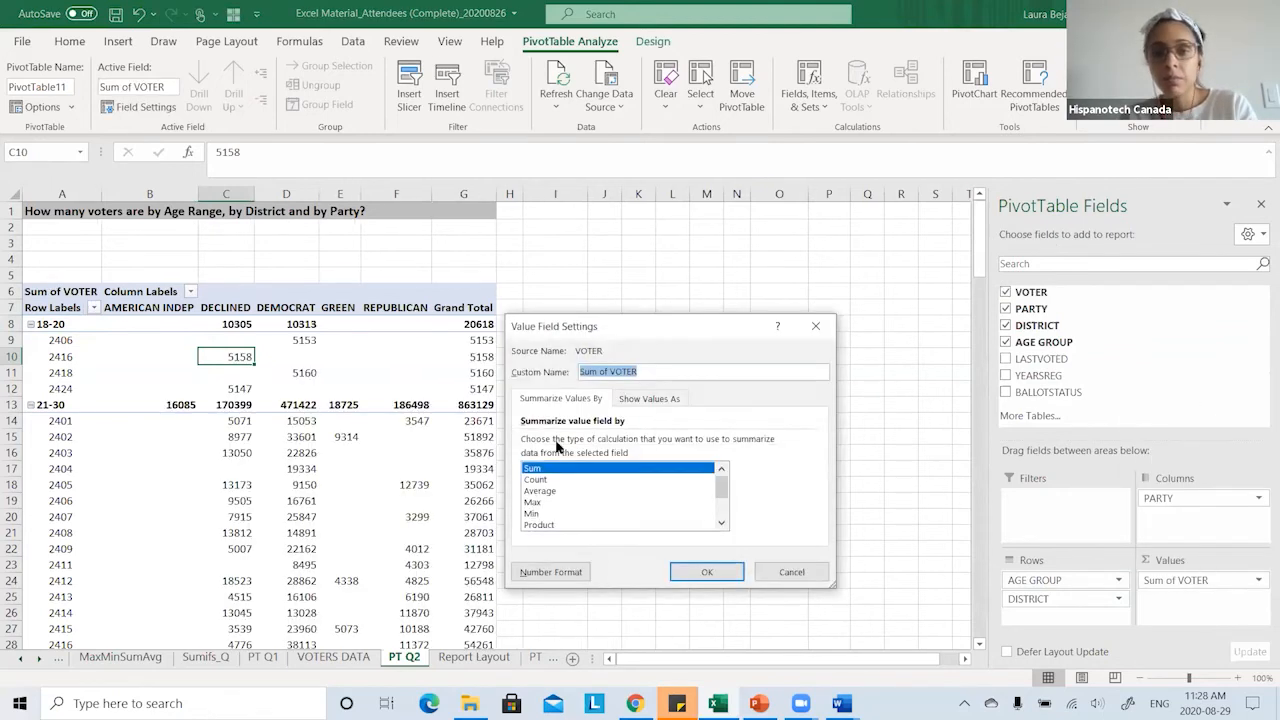
left_click(530, 480)
left_click(706, 571)
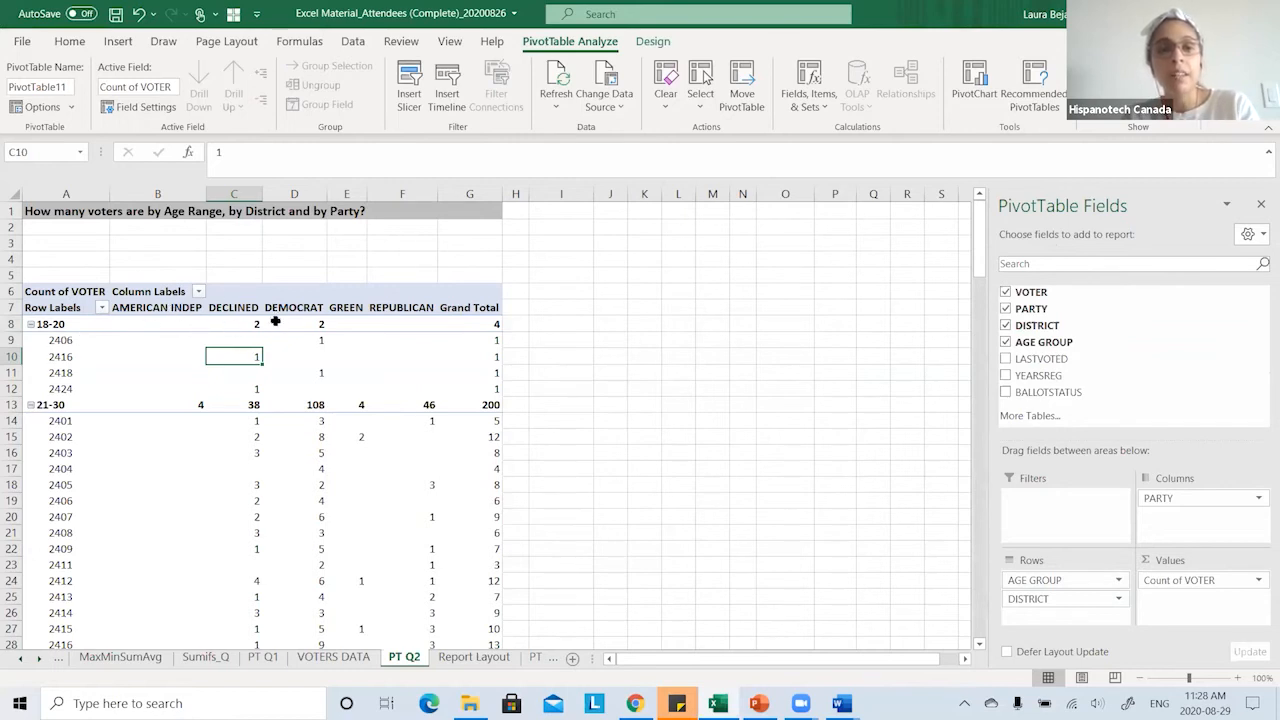
- Examine the DEMOCRAT counts for the 18-20 age group and its districts
left_click(306, 307)
left_click(310, 324)
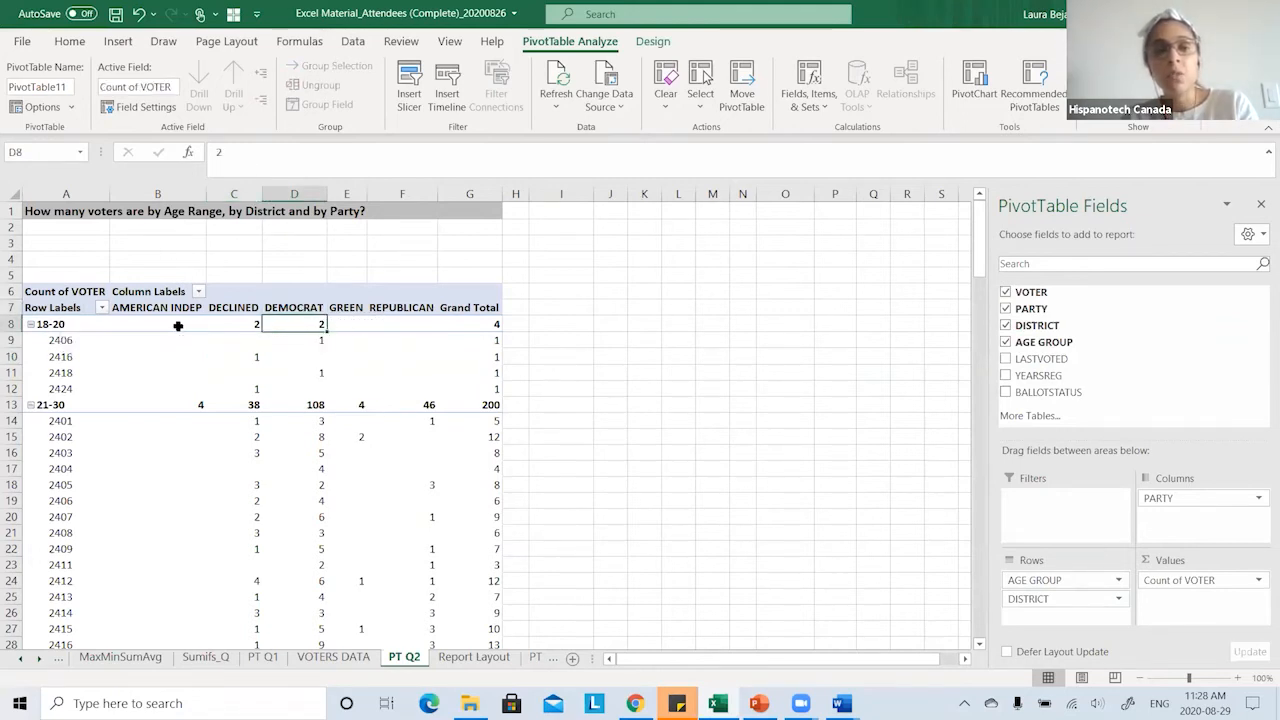
left_click(317, 340)
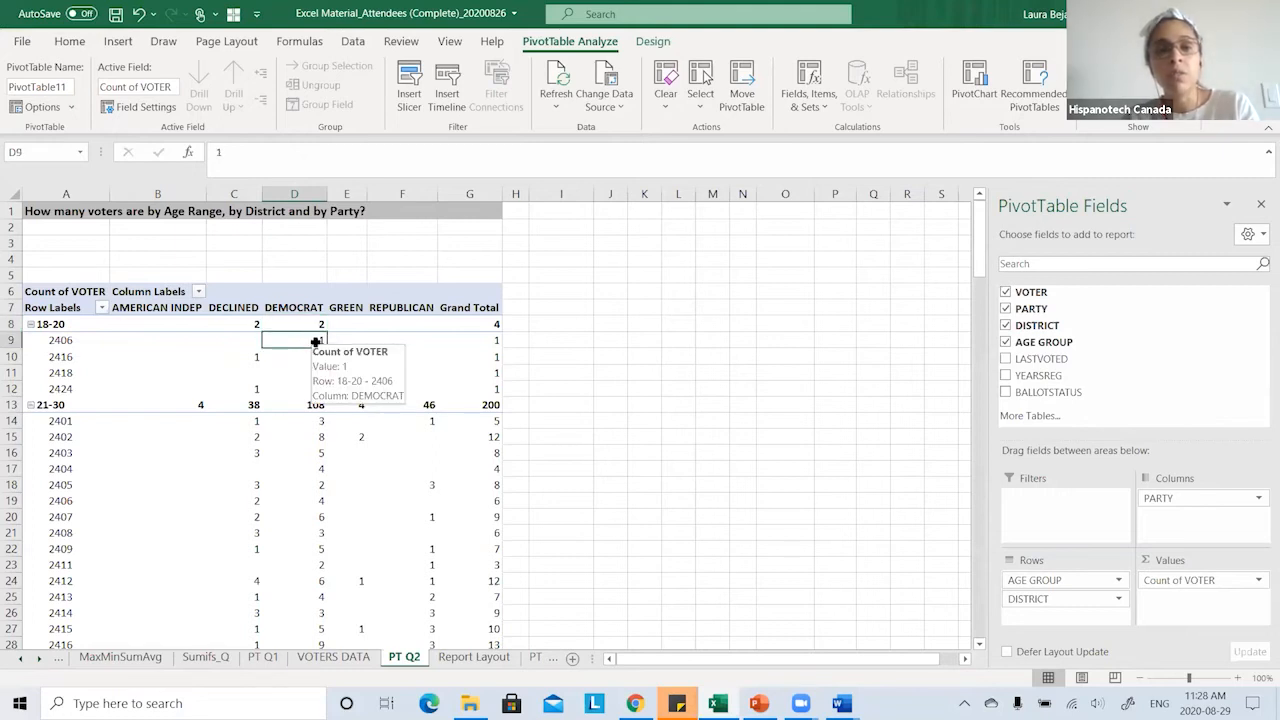
left_click(316, 372)
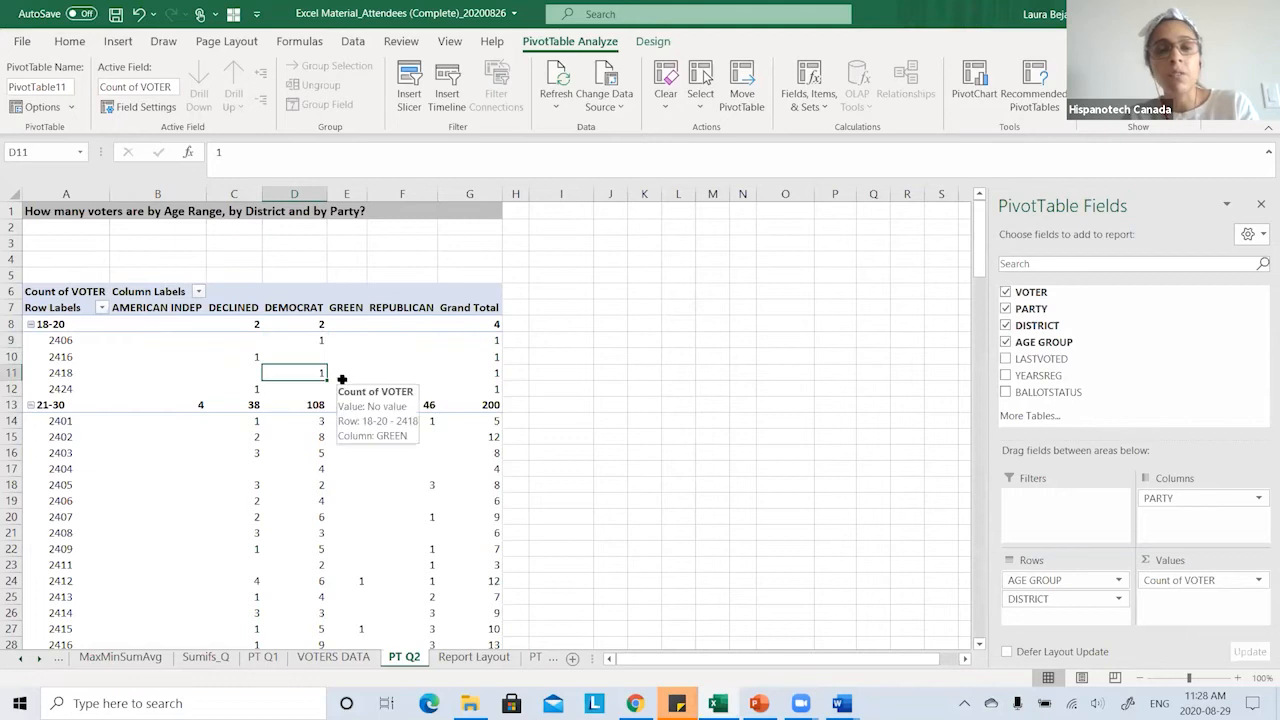
scroll(349, 425, "down", 2)
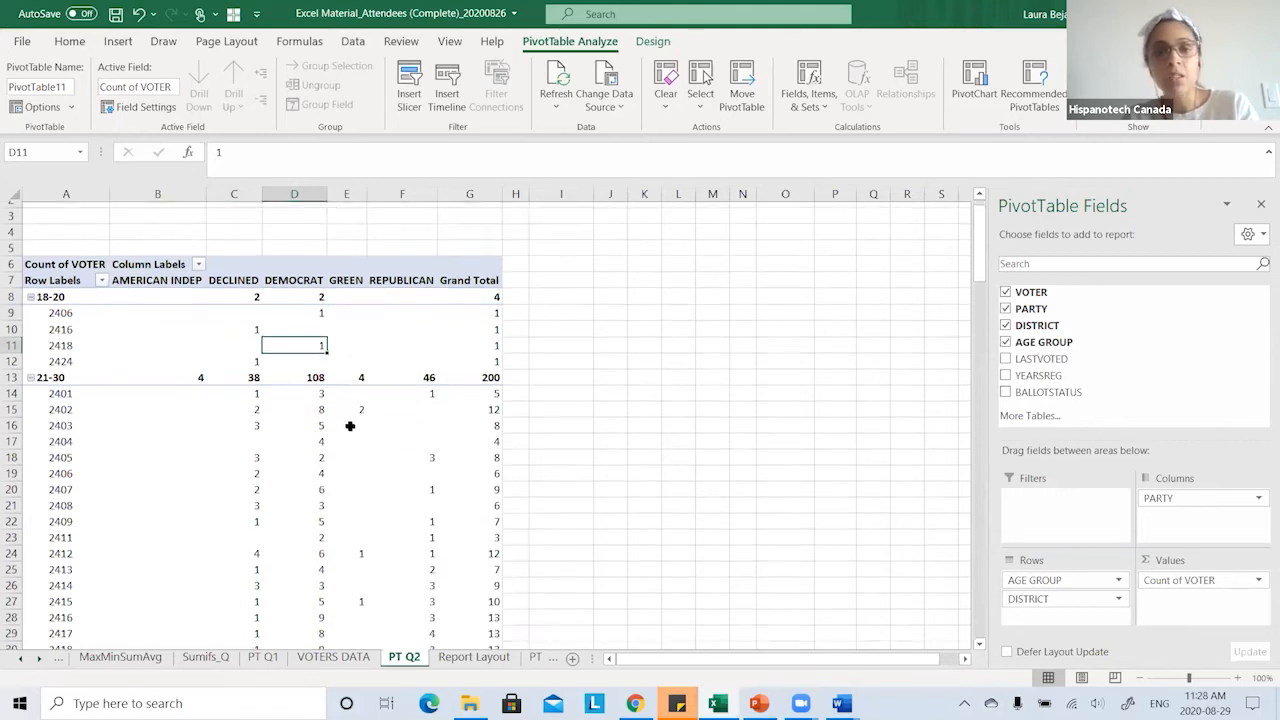
scroll(355, 449, "up", 2)
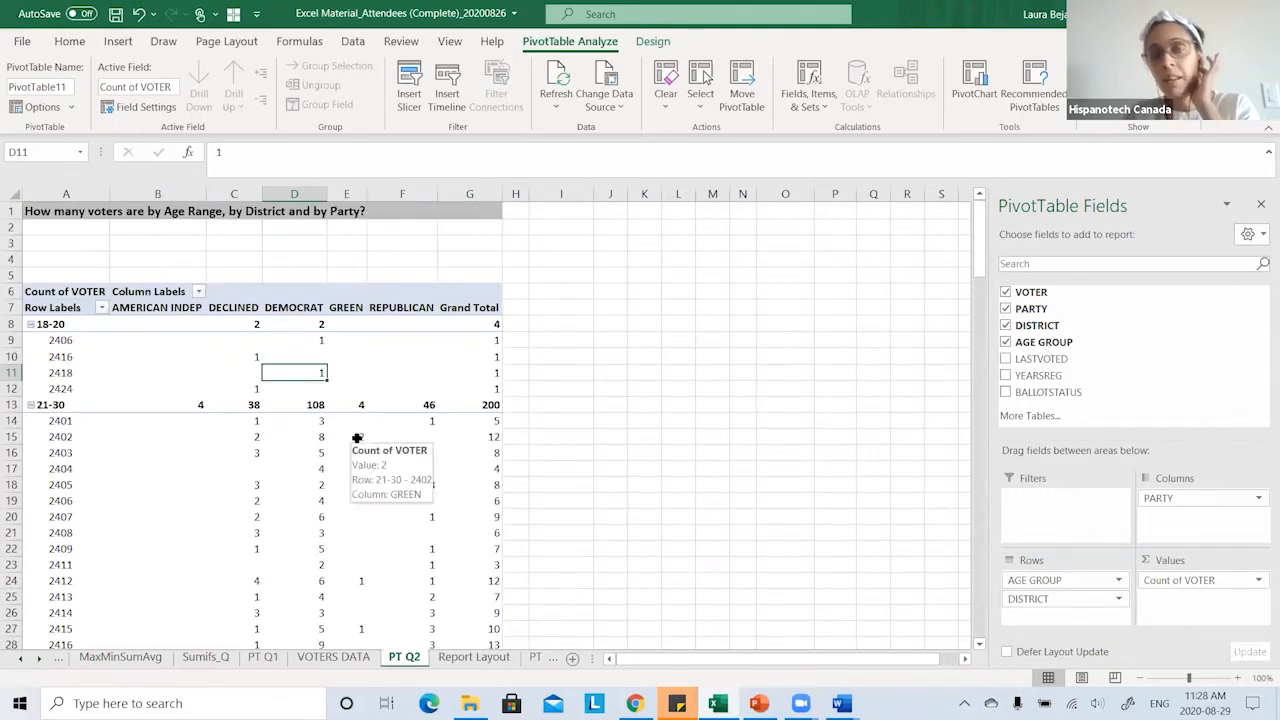
- Try the layout with DISTRICT as columns and PARTY under AGE GROUP in rows, and restore PARTY as columns and DISTRICT as rows
mouse_move(1156, 503)
left_mouse_down()
mouse_move(1083, 607)
mouse_move(1069, 598)
mouse_move(1160, 525)
mouse_move(1165, 500)
left_mouse_up()
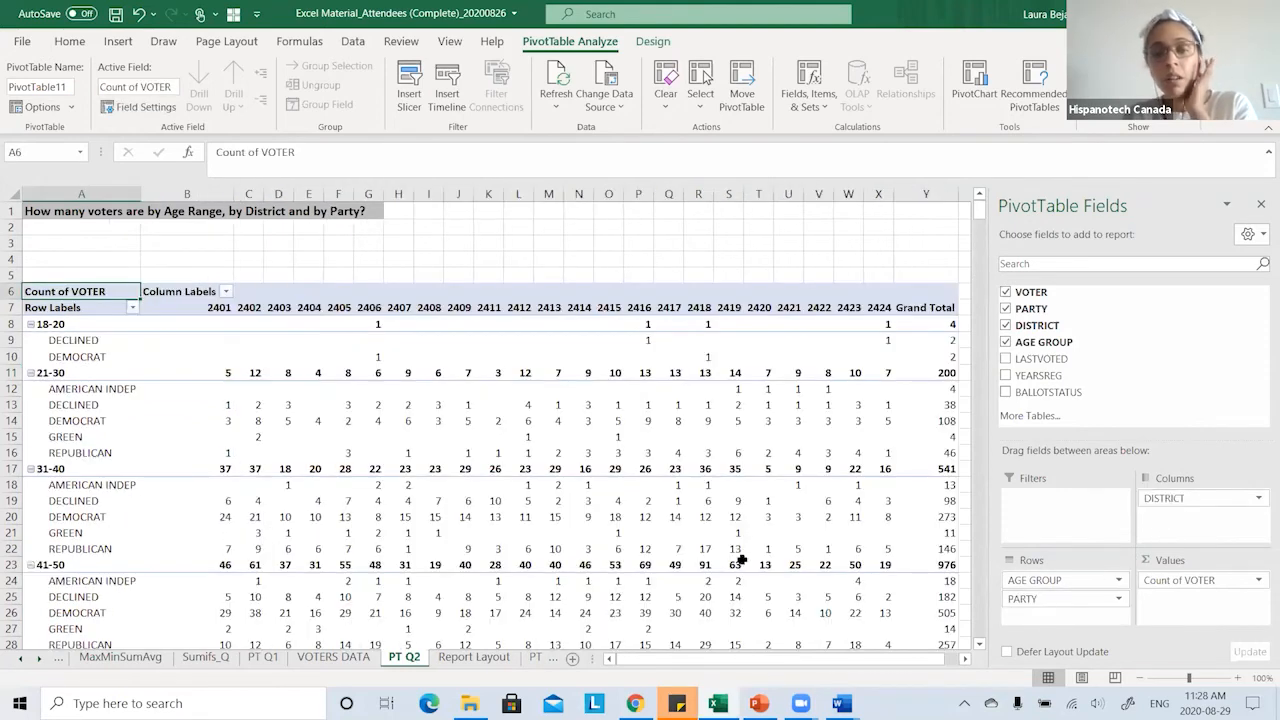
left_click_drag(730, 659, 694, 659)
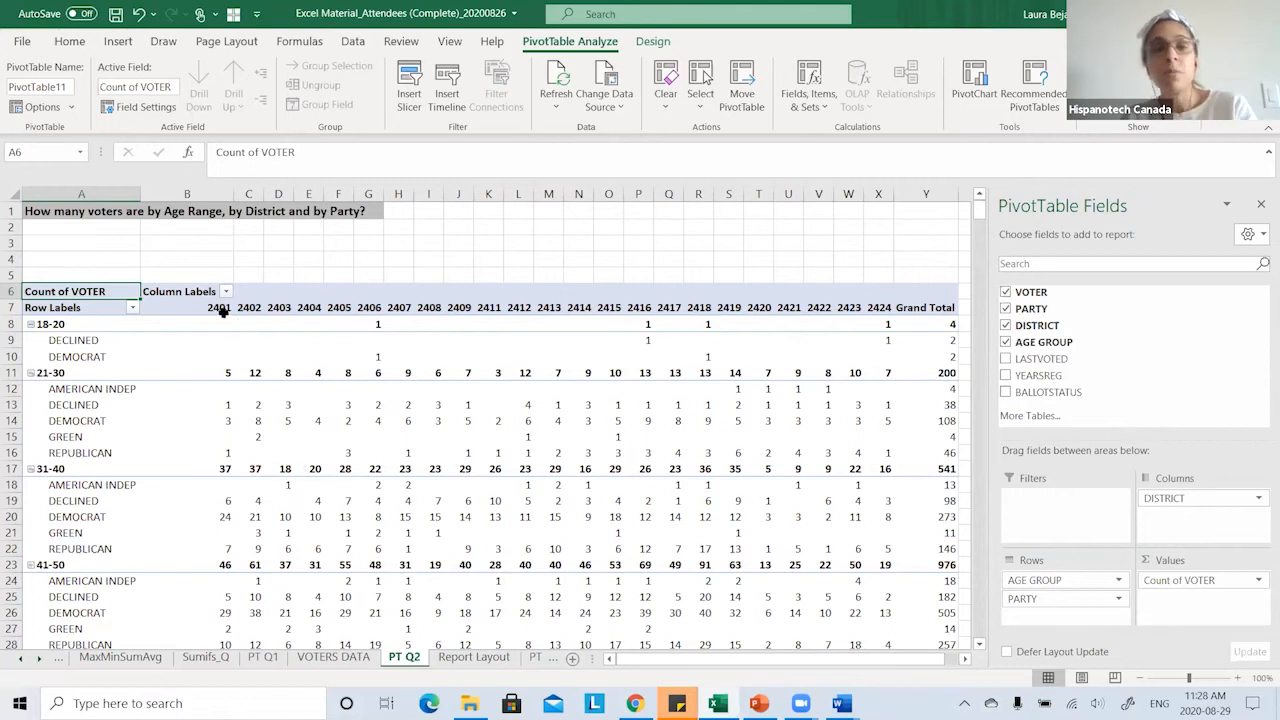
left_click_drag(1105, 598, 1165, 516)
left_click_drag(1068, 617, 1066, 610)
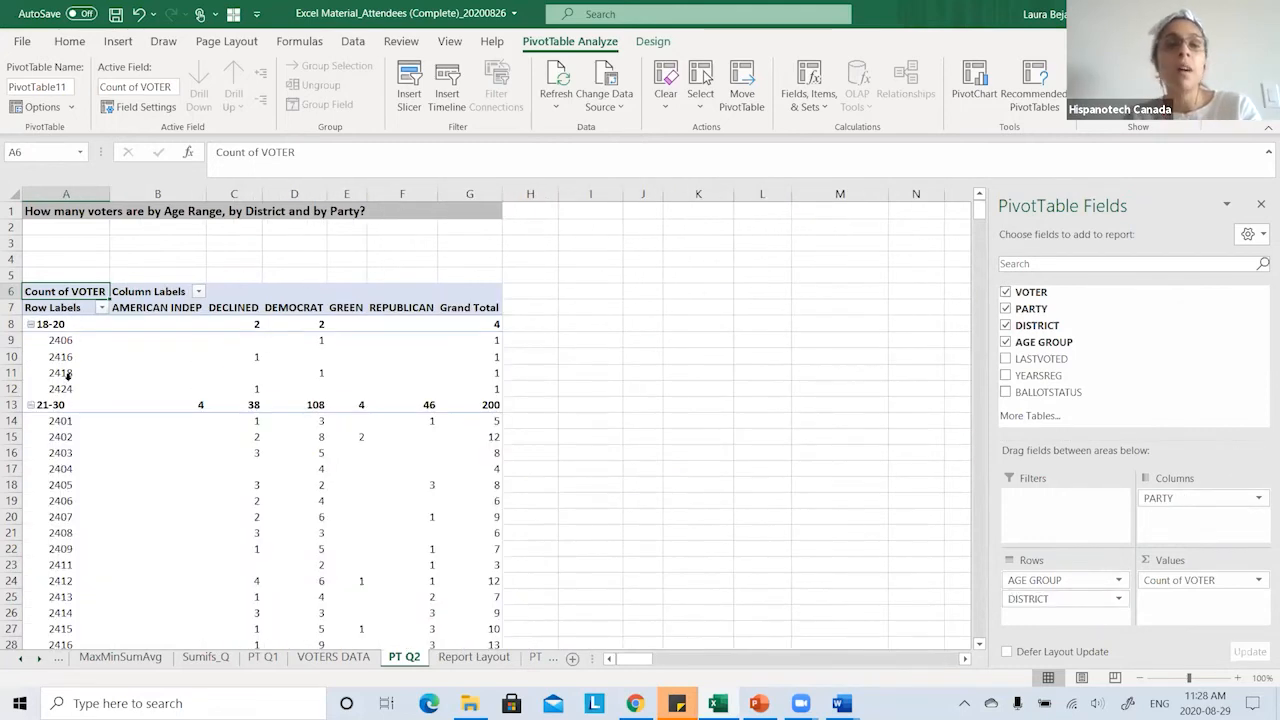
- Review how the age ranges, the districts under them and the party headings answer the question in row 1
scroll(83, 351, "down", 7)
scroll(87, 458, "up", 7)
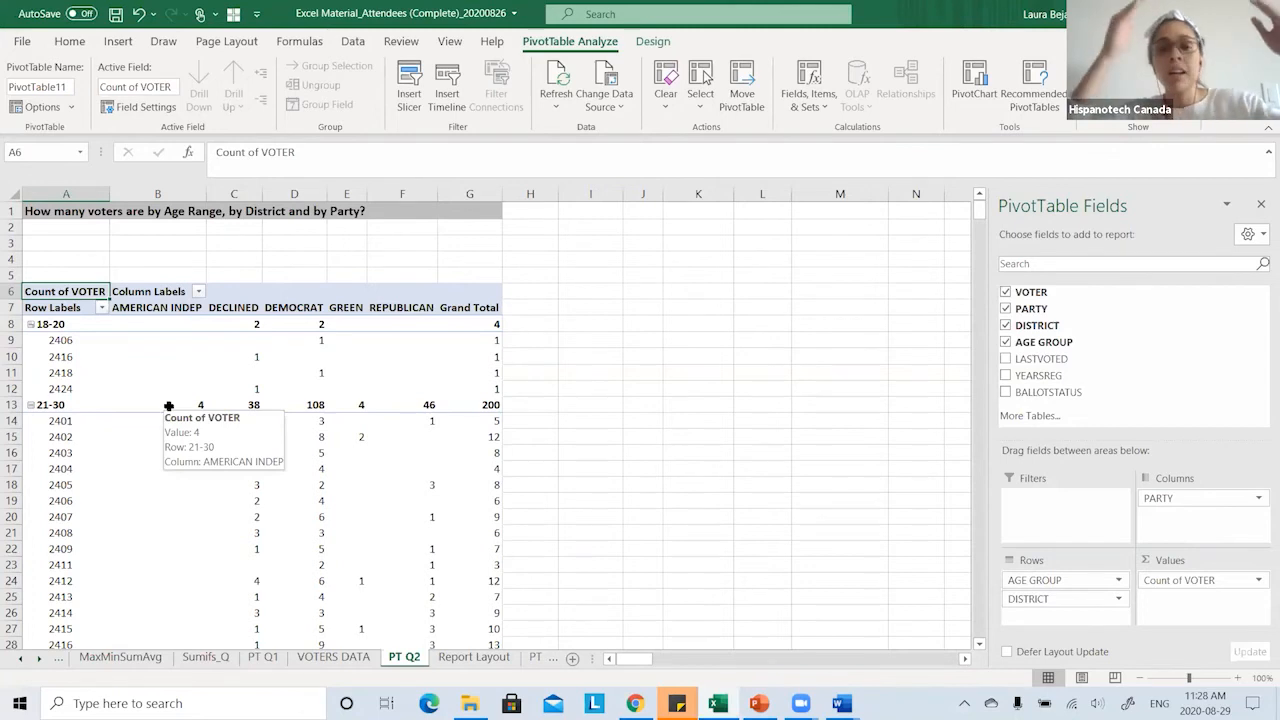
scroll(184, 418, "down", 4)
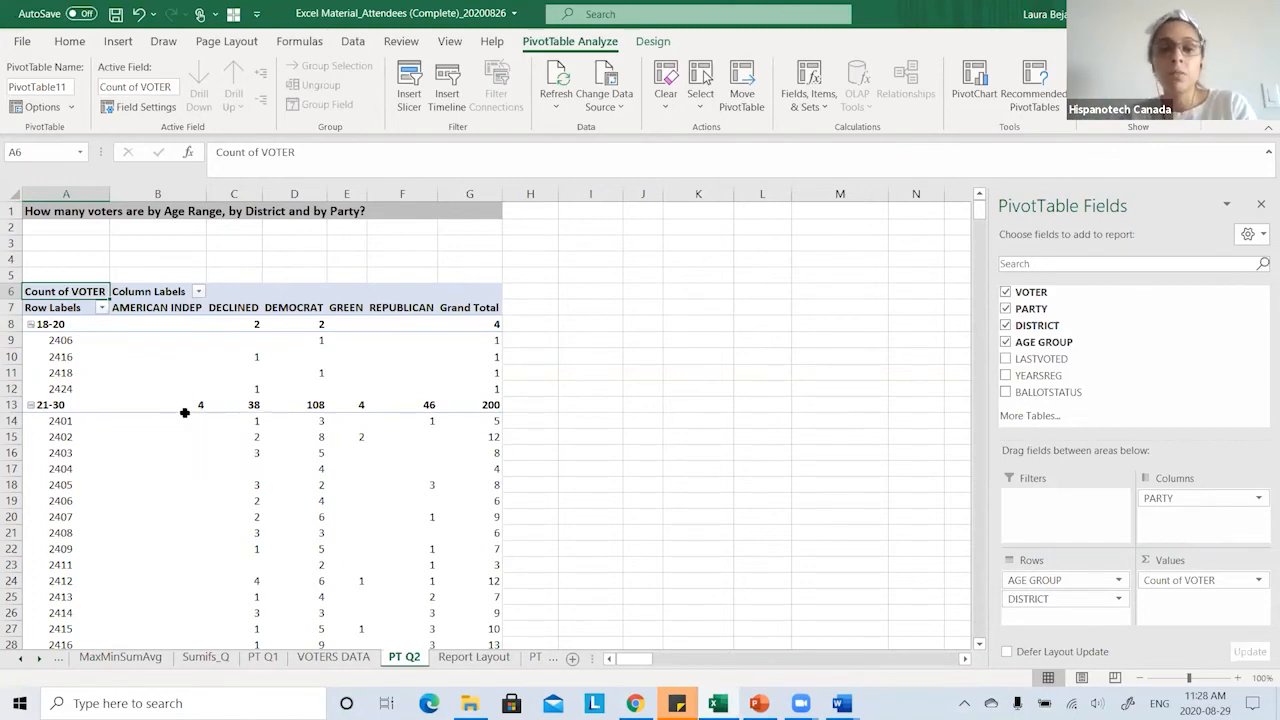
scroll(234, 434, "up", 4)
left_click(62, 424)
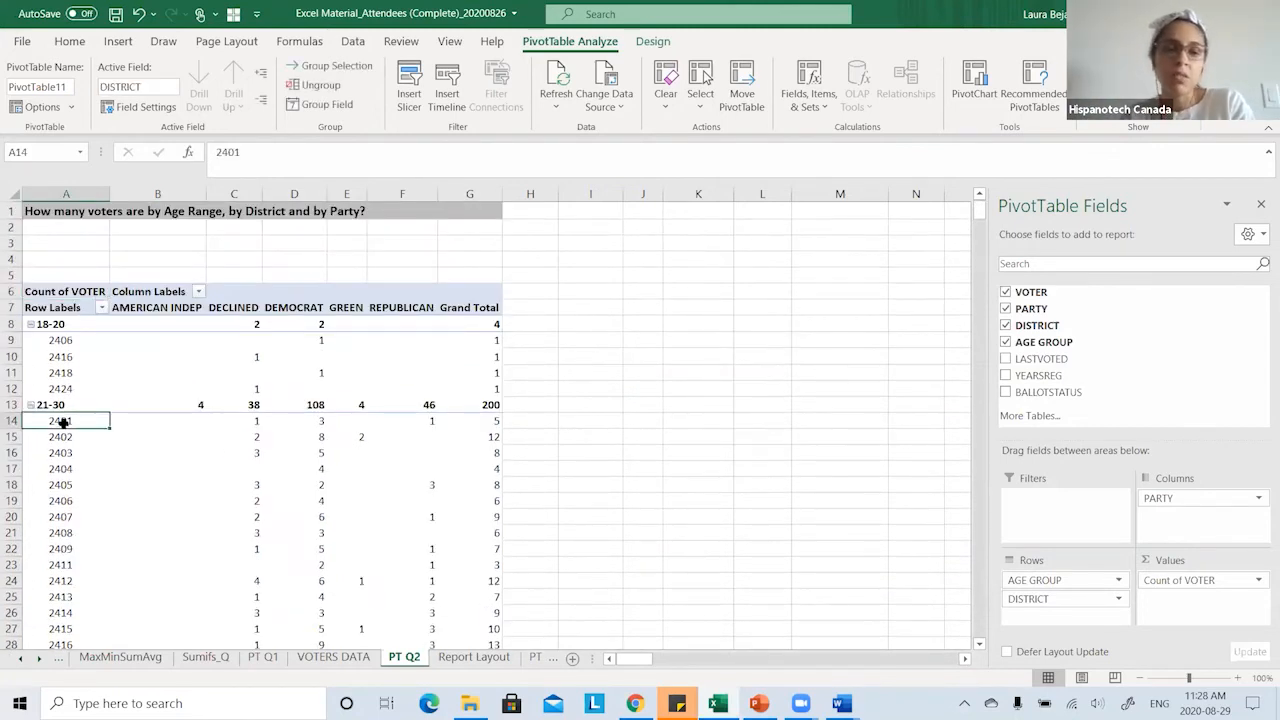
left_click_drag(160, 308, 374, 304)
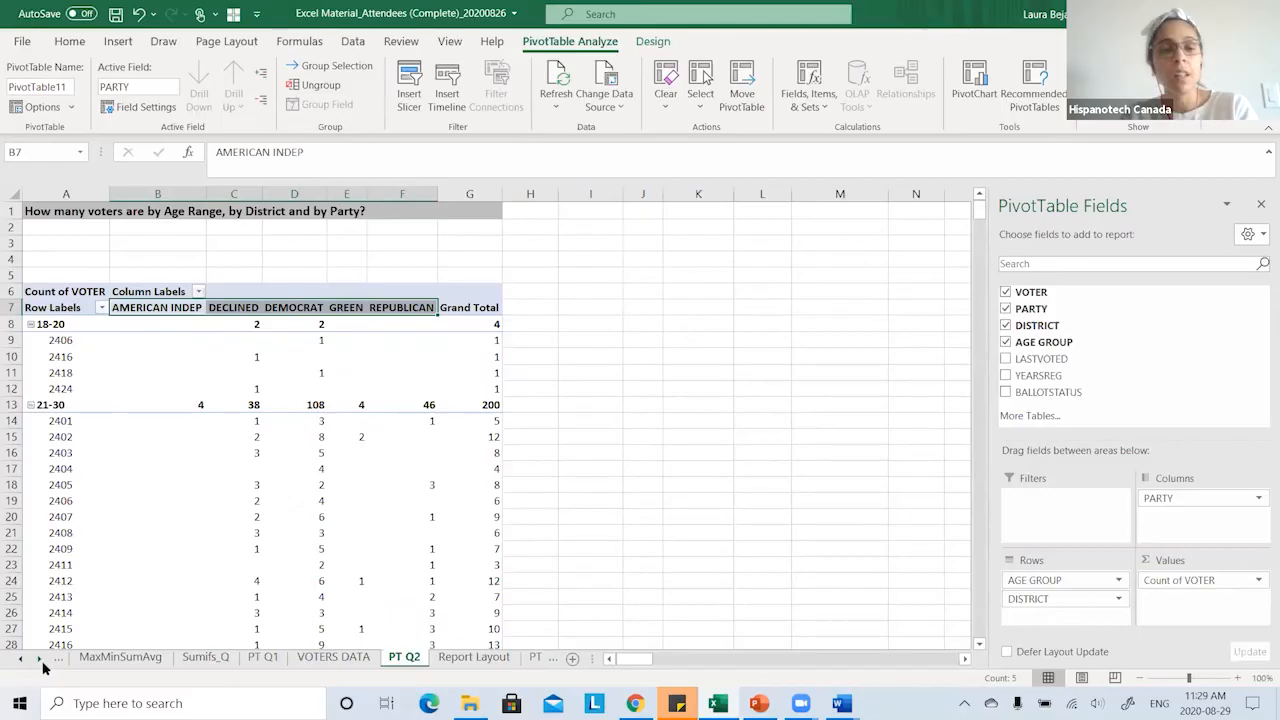
- Bring the Report Layout sheet into reach and open it
left_click(40, 660)
left_click(40, 660)
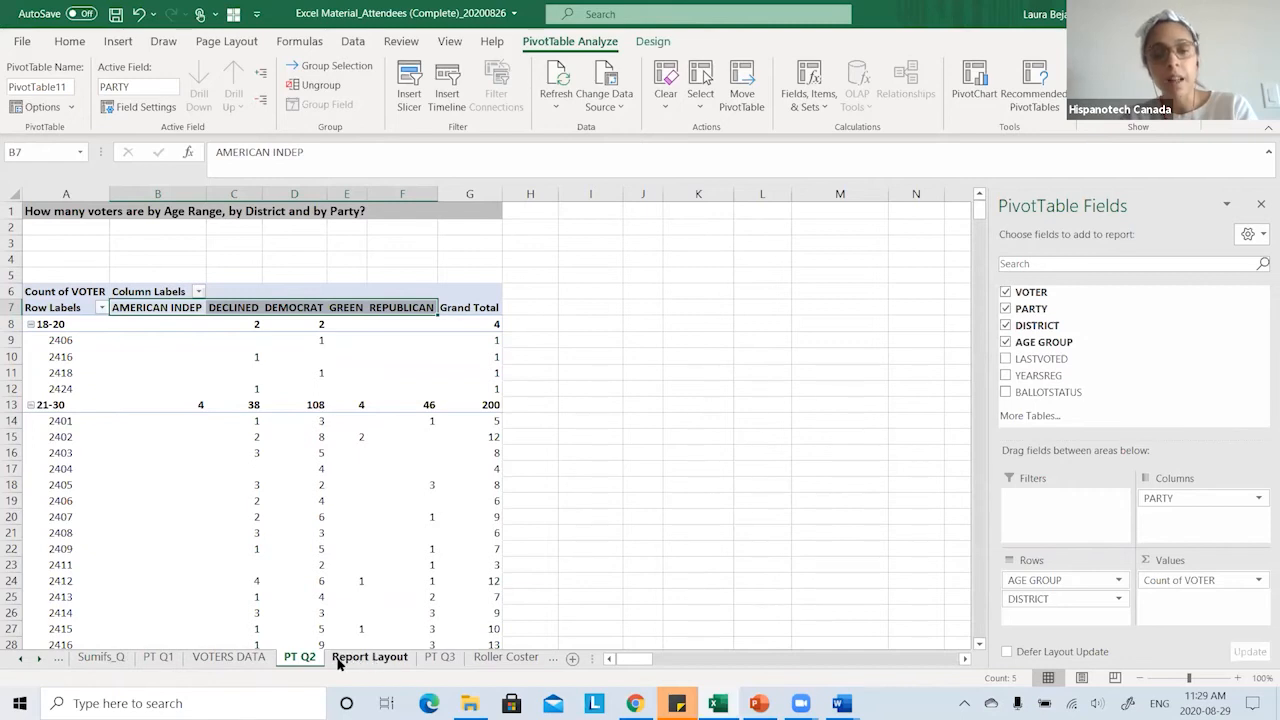
left_click(368, 657)
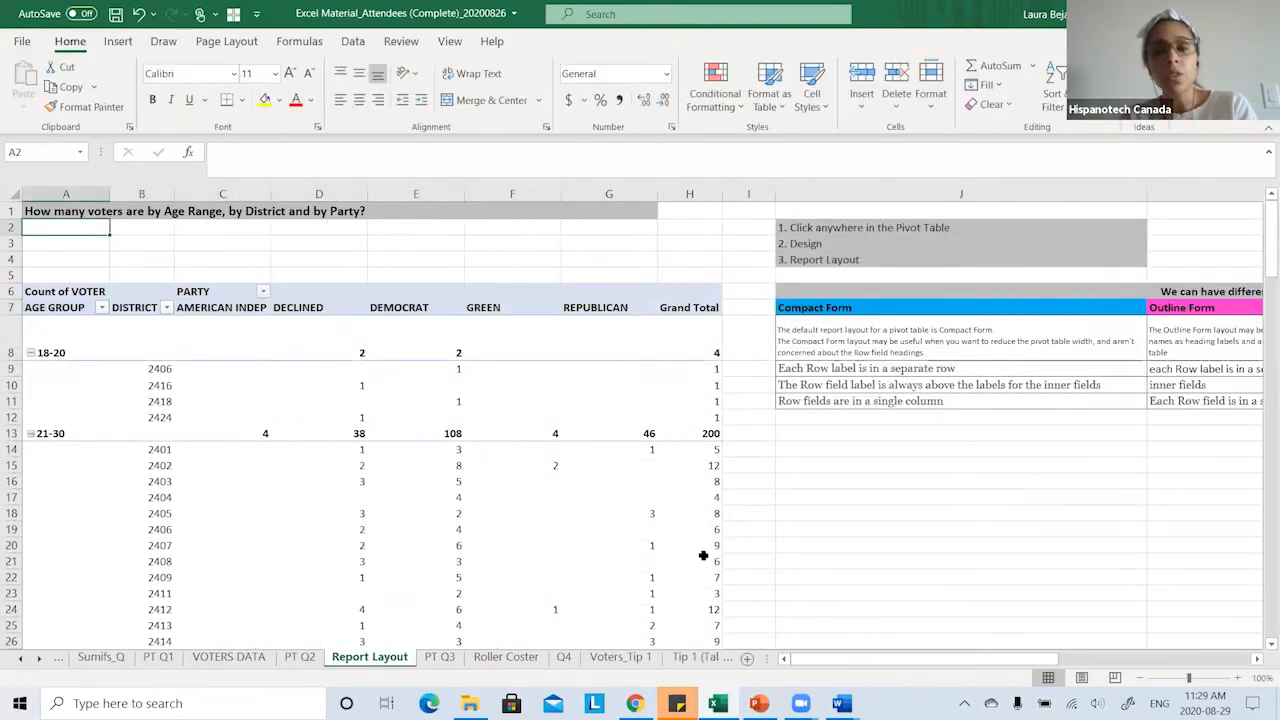
- Set the report layout of the Report Layout sheet's PivotTable to Compact Form
left_click(165, 384)
left_click(300, 387)
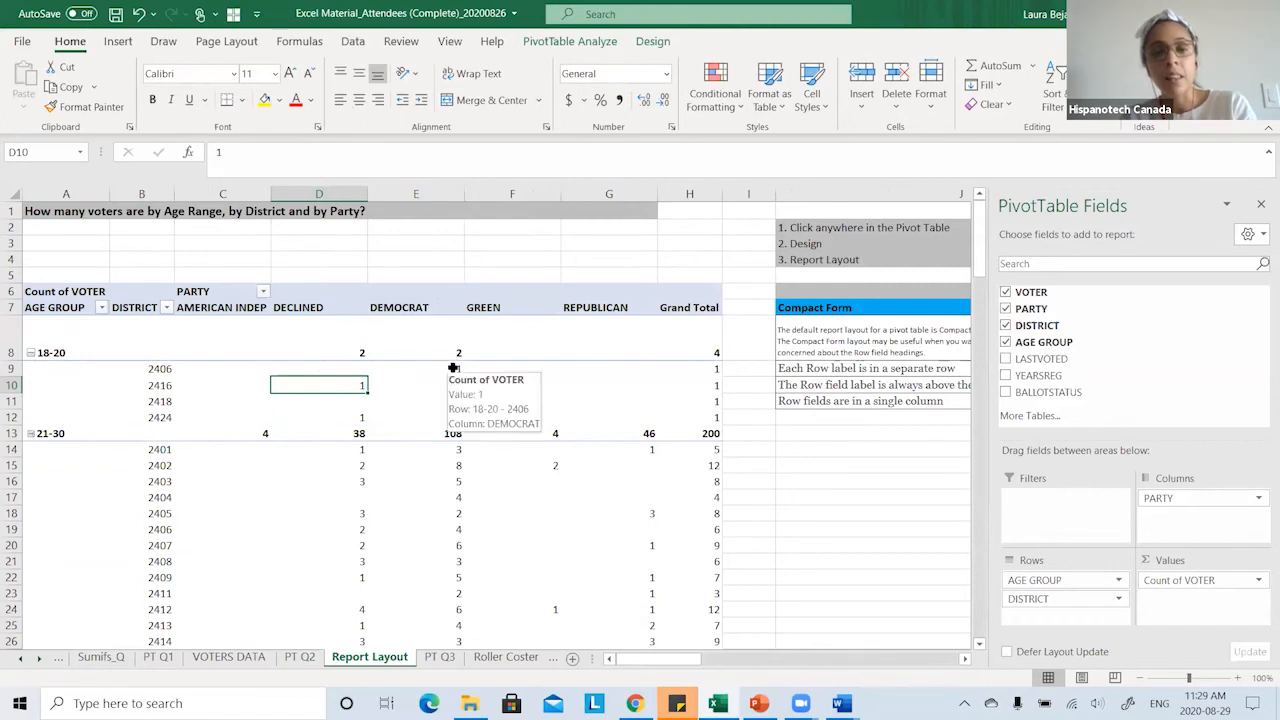
left_click(220, 350)
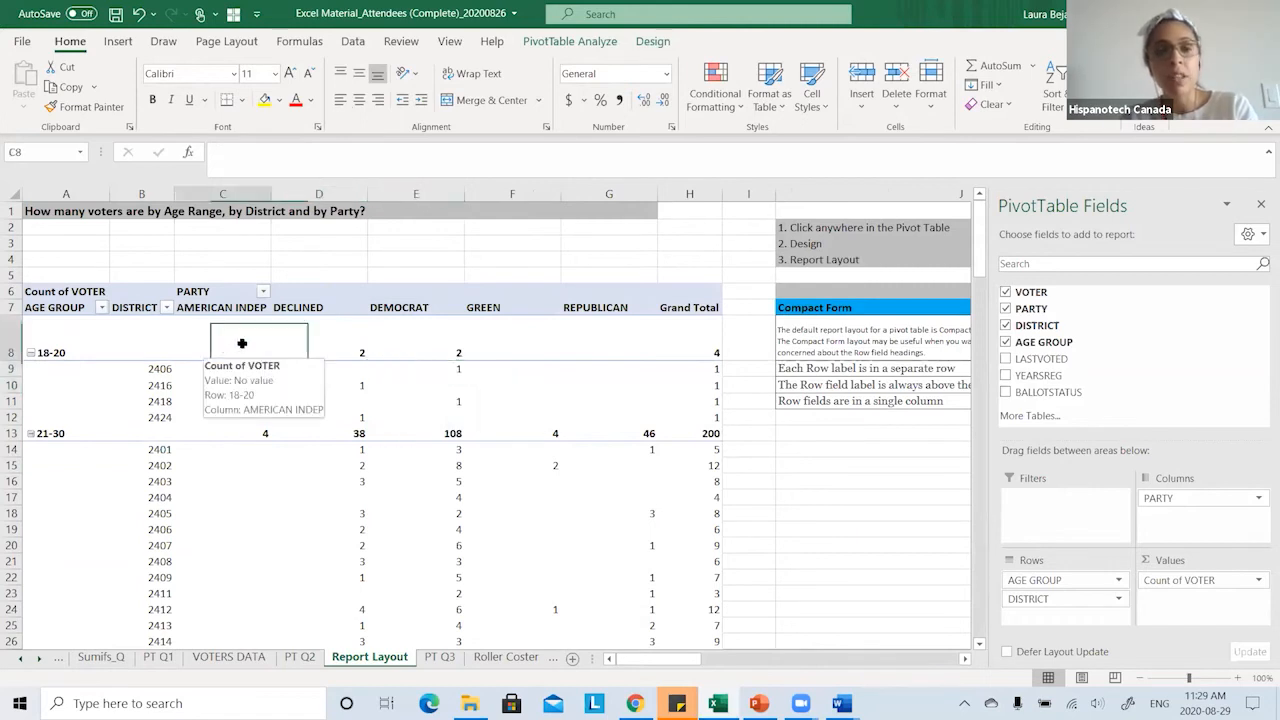
left_click(318, 389)
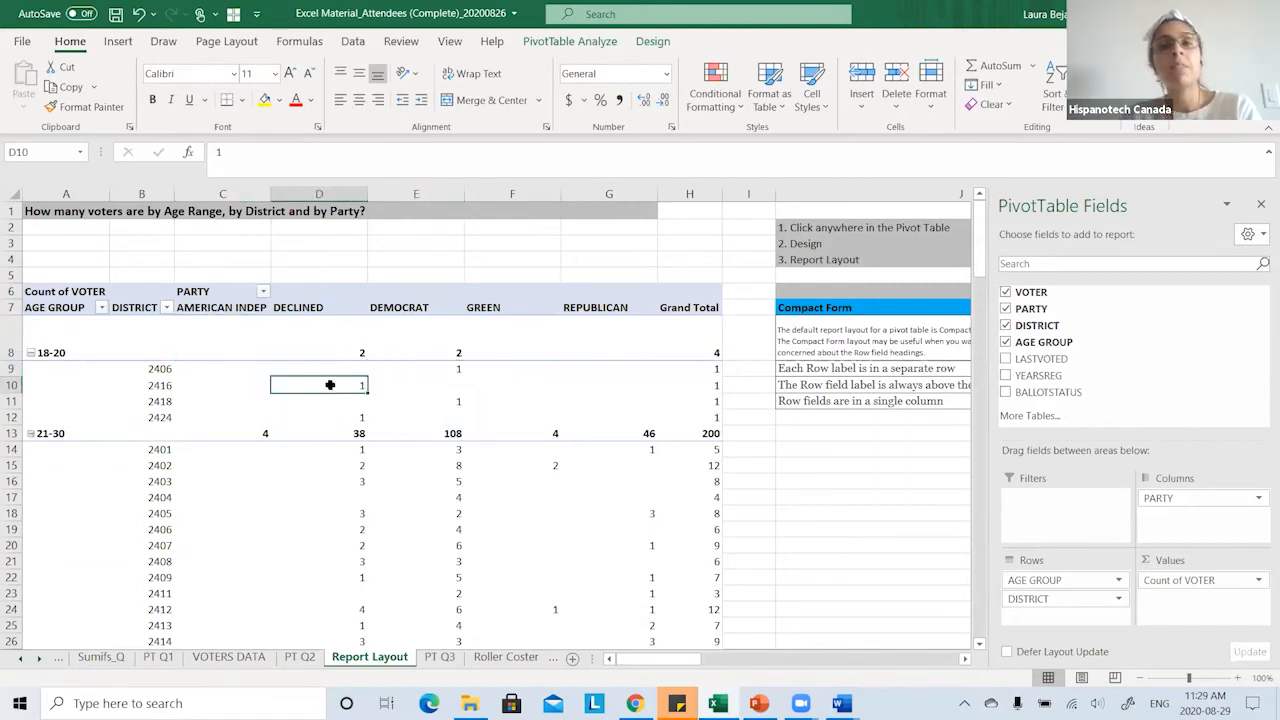
left_click(652, 41)
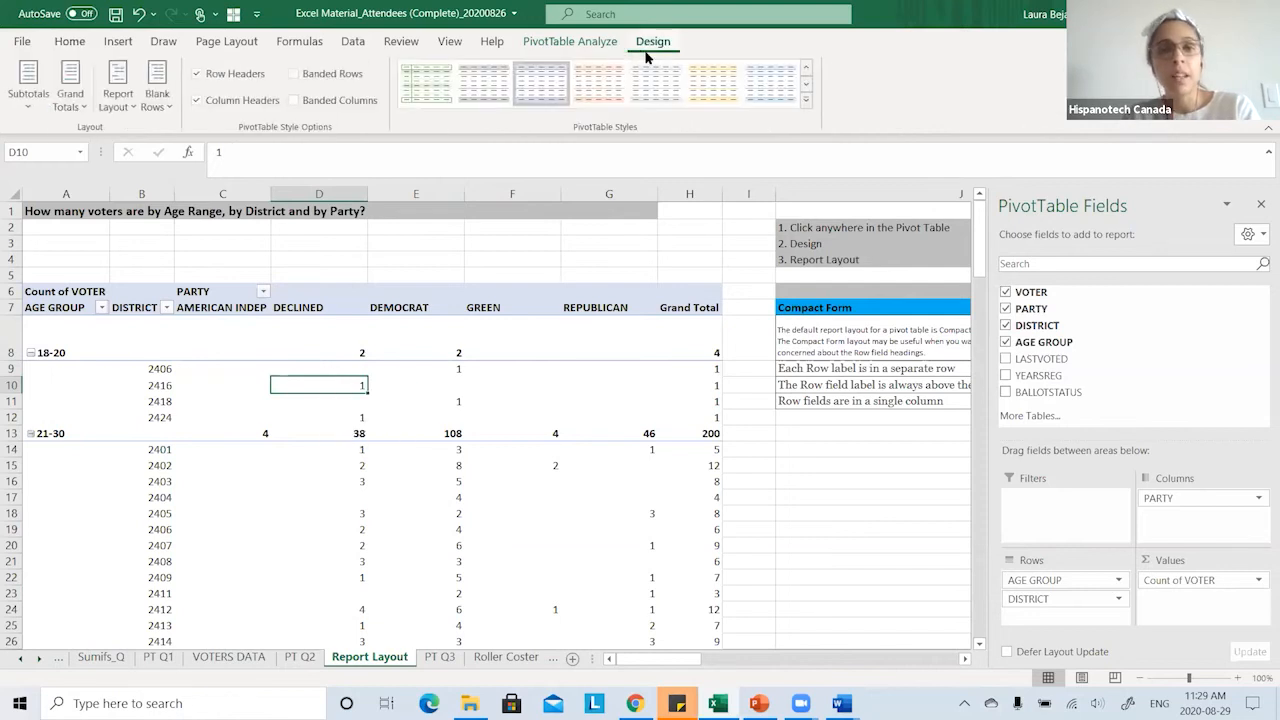
left_click(118, 100)
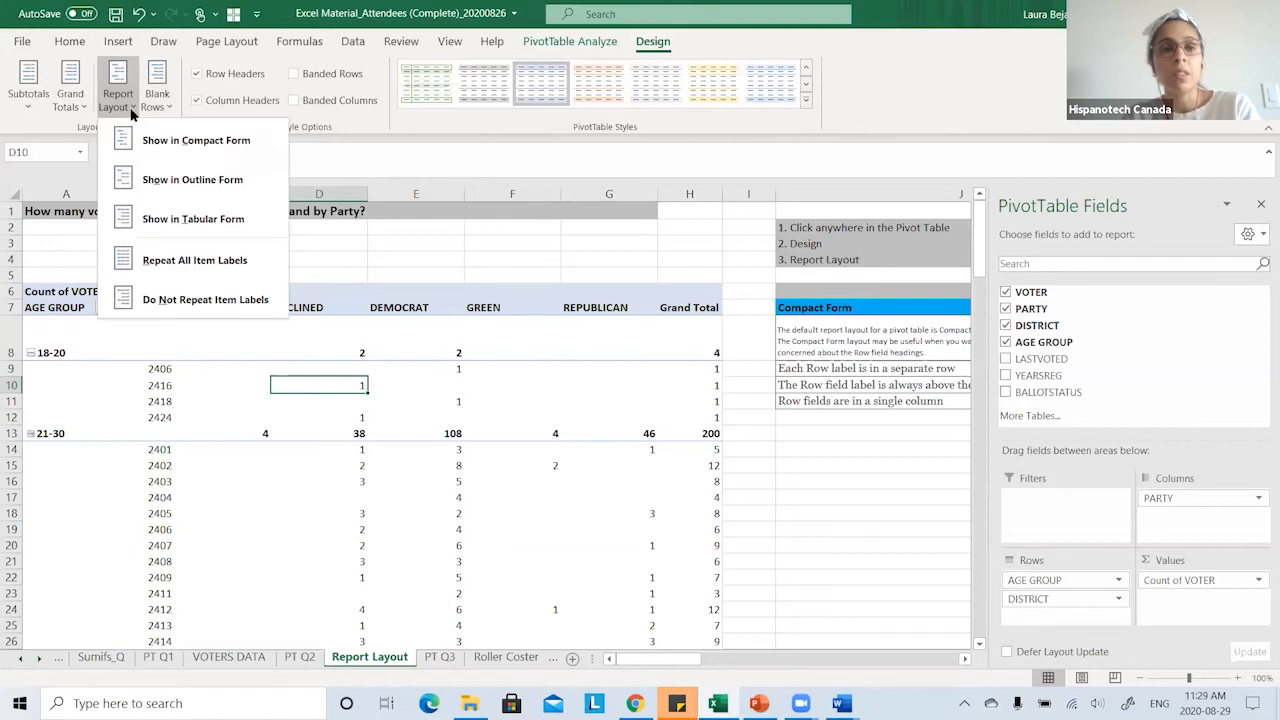
left_click(195, 145)
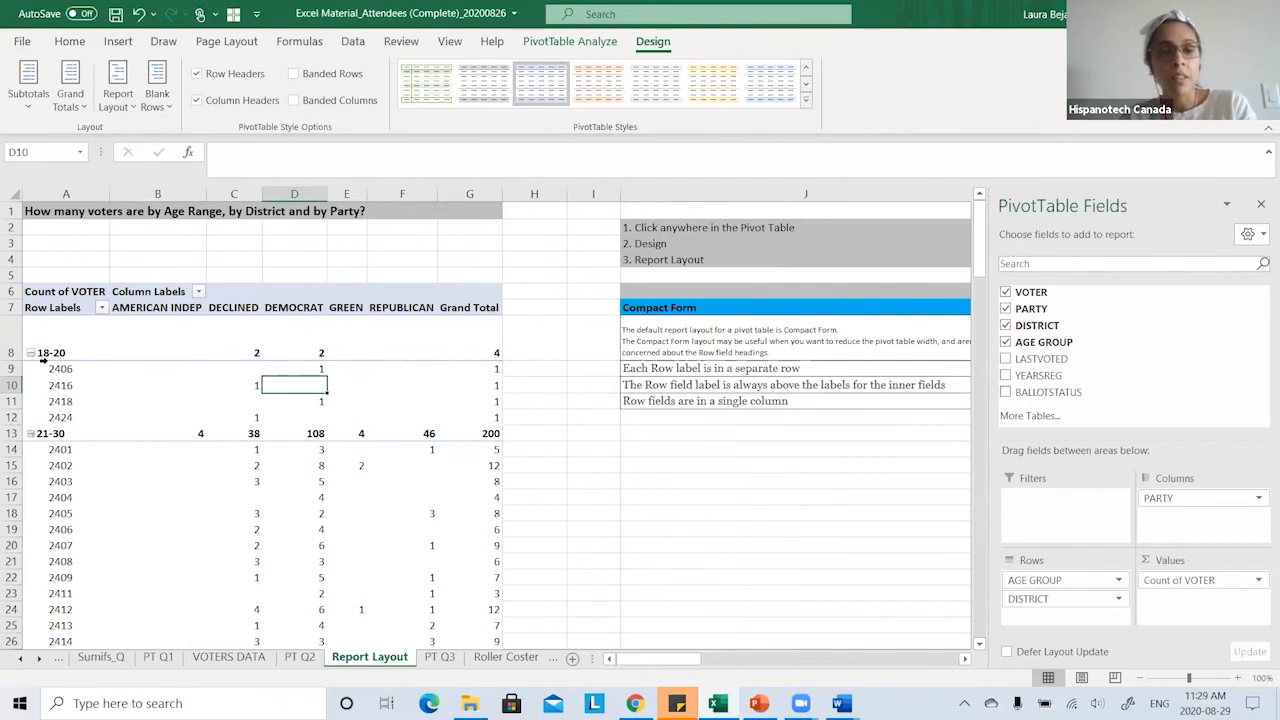
- Examine how Compact Form places the 18-20 label in its own row above its districts, all within column A
left_click(10, 345)
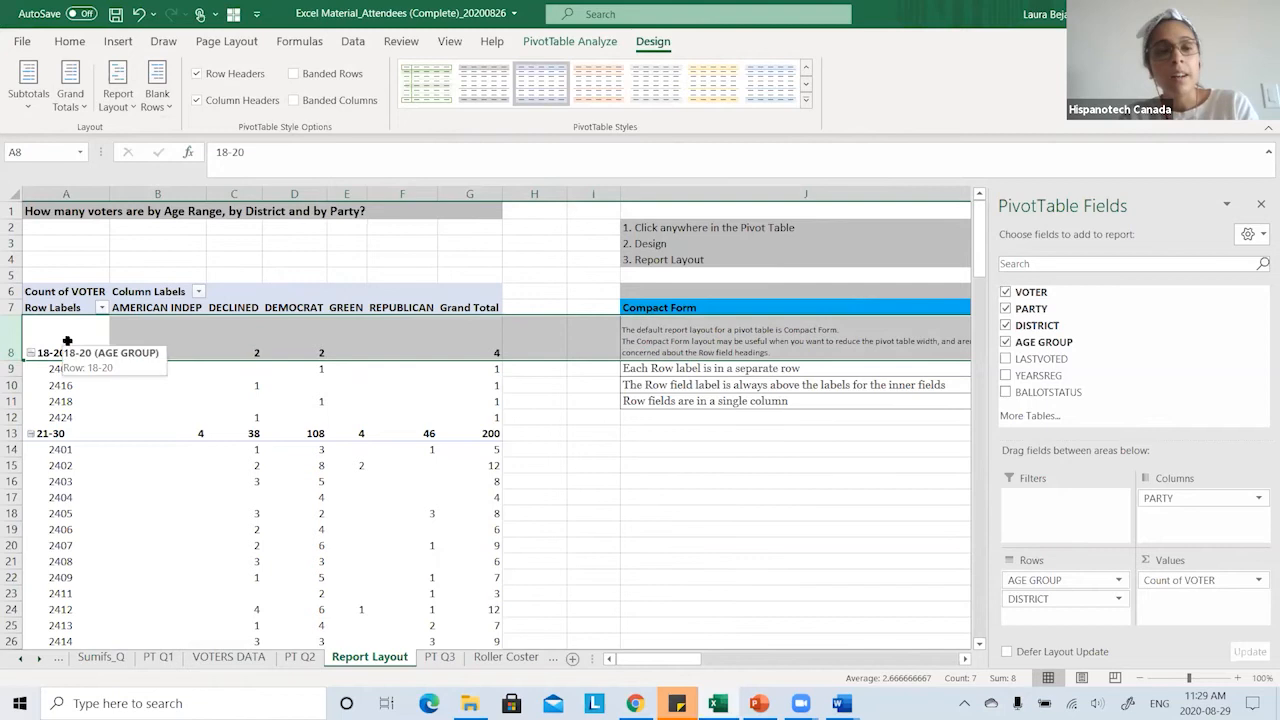
left_click(62, 368)
left_click(10, 345)
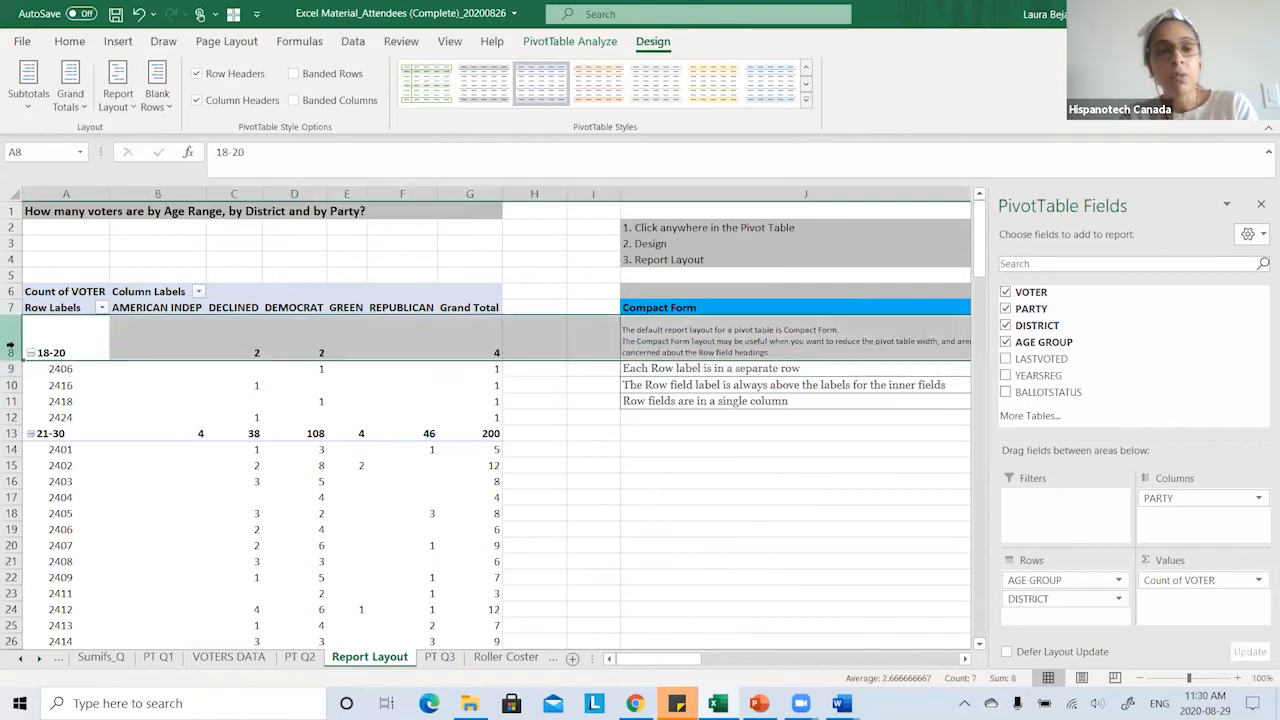
left_click(64, 340)
left_click(63, 368)
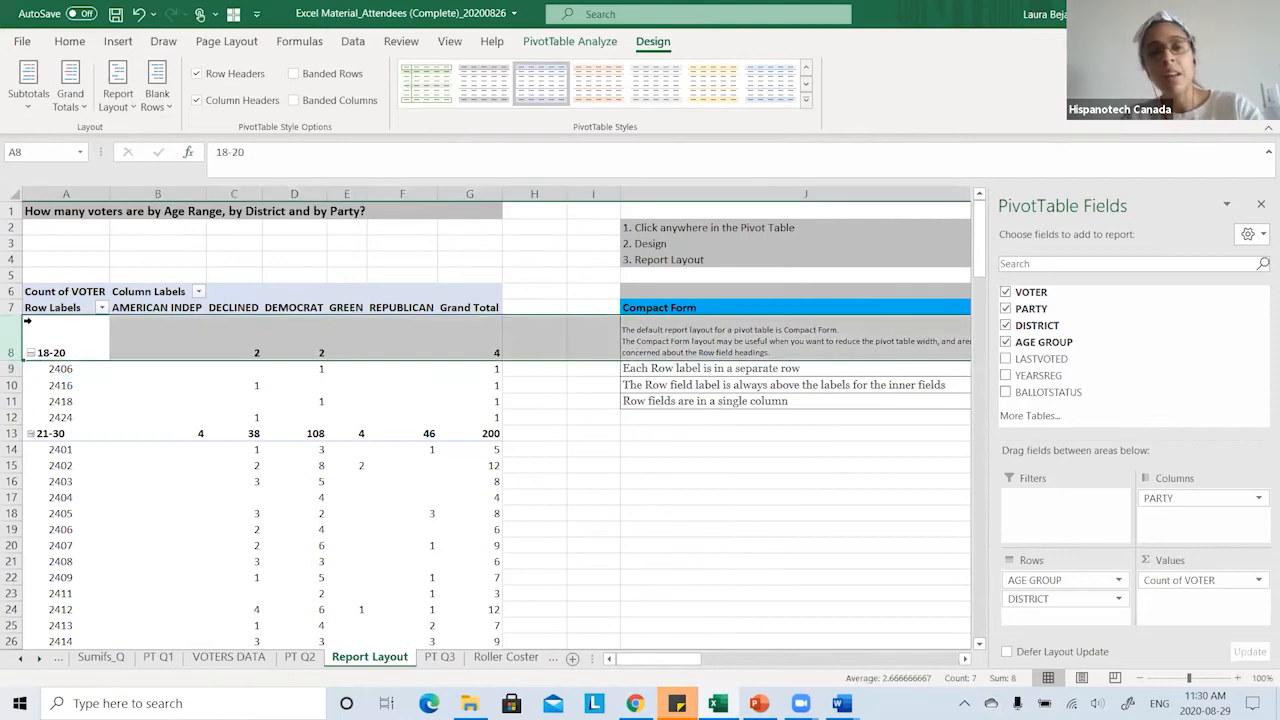
left_click(58, 343)
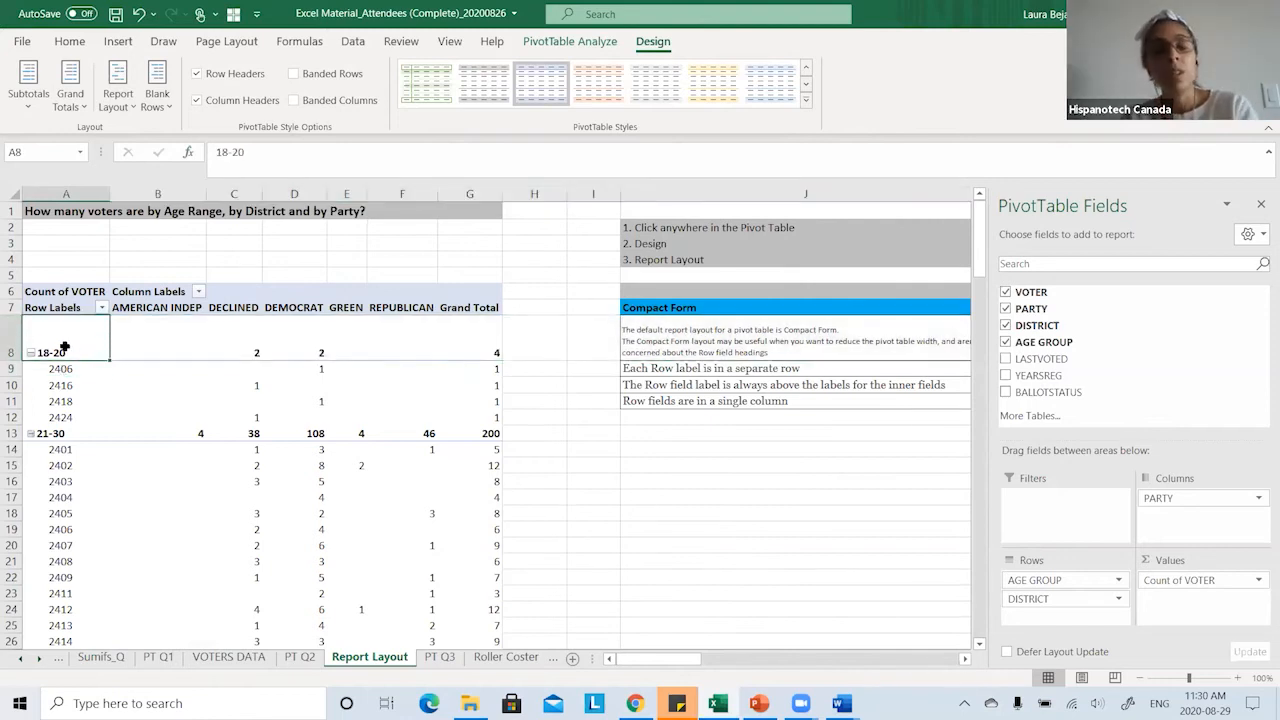
left_click(62, 192)
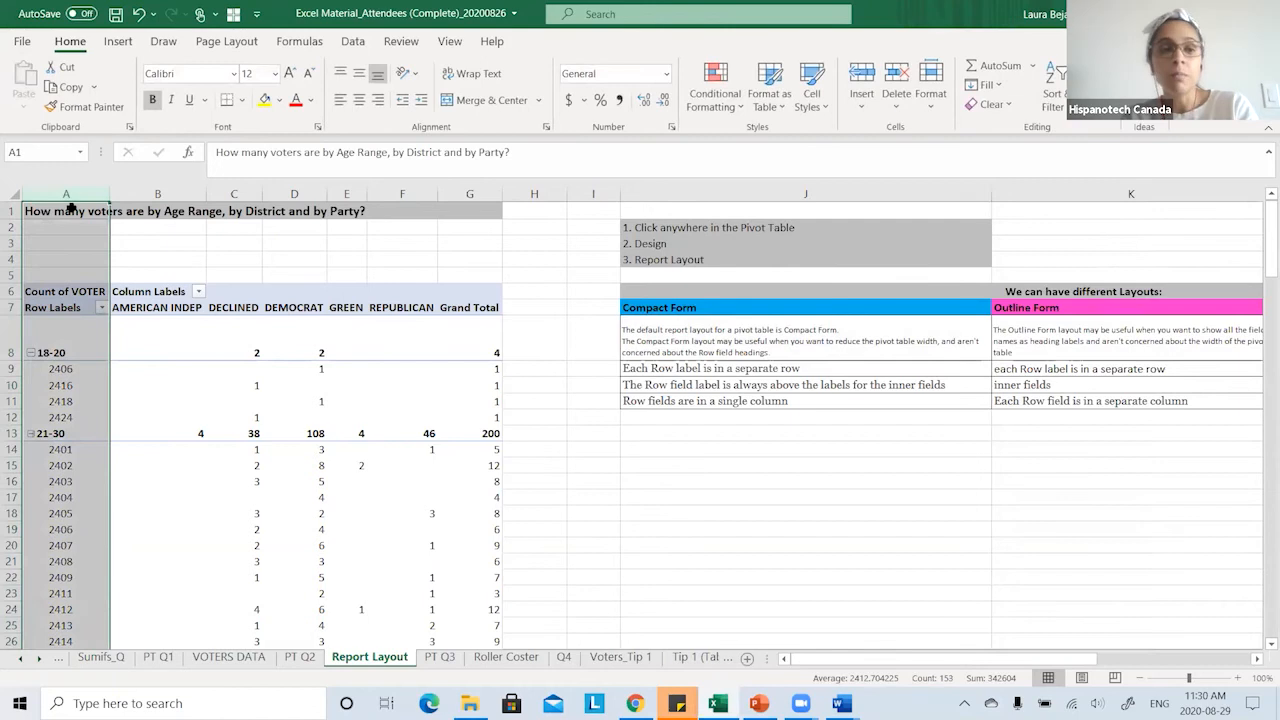
left_click(73, 386)
left_click(71, 347)
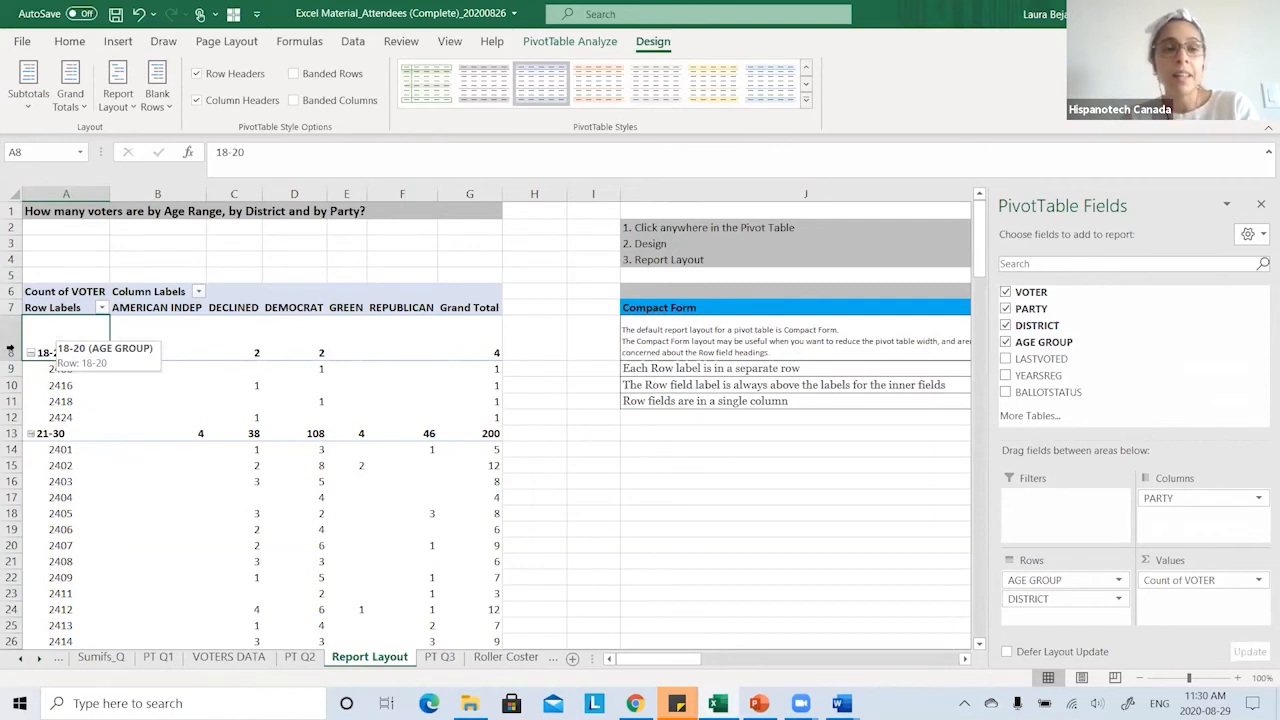
left_click(35, 350)
left_click_drag(63, 369, 63, 414)
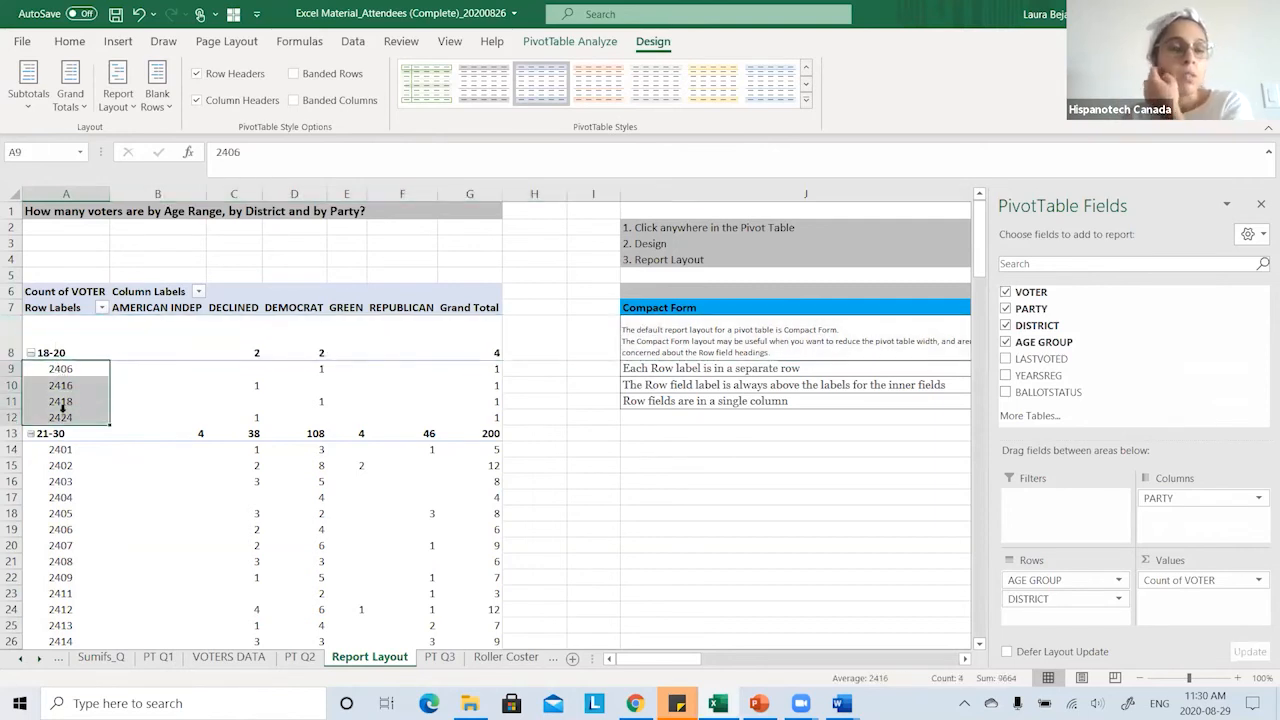
- Examine the 18-20 districts in column A and the 18-20 row across to its Grand Total in Compact Form
left_click(67, 397)
left_click(67, 385)
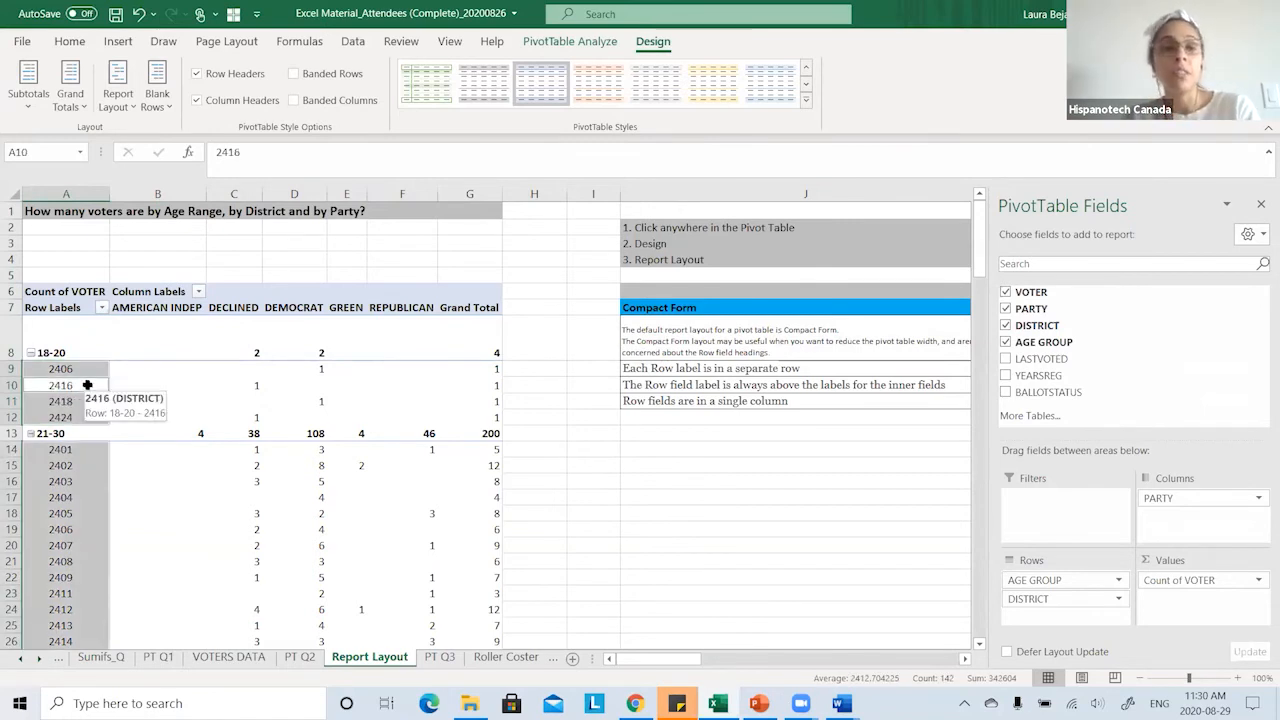
left_click(88, 368)
left_click_drag(70, 347, 446, 346)
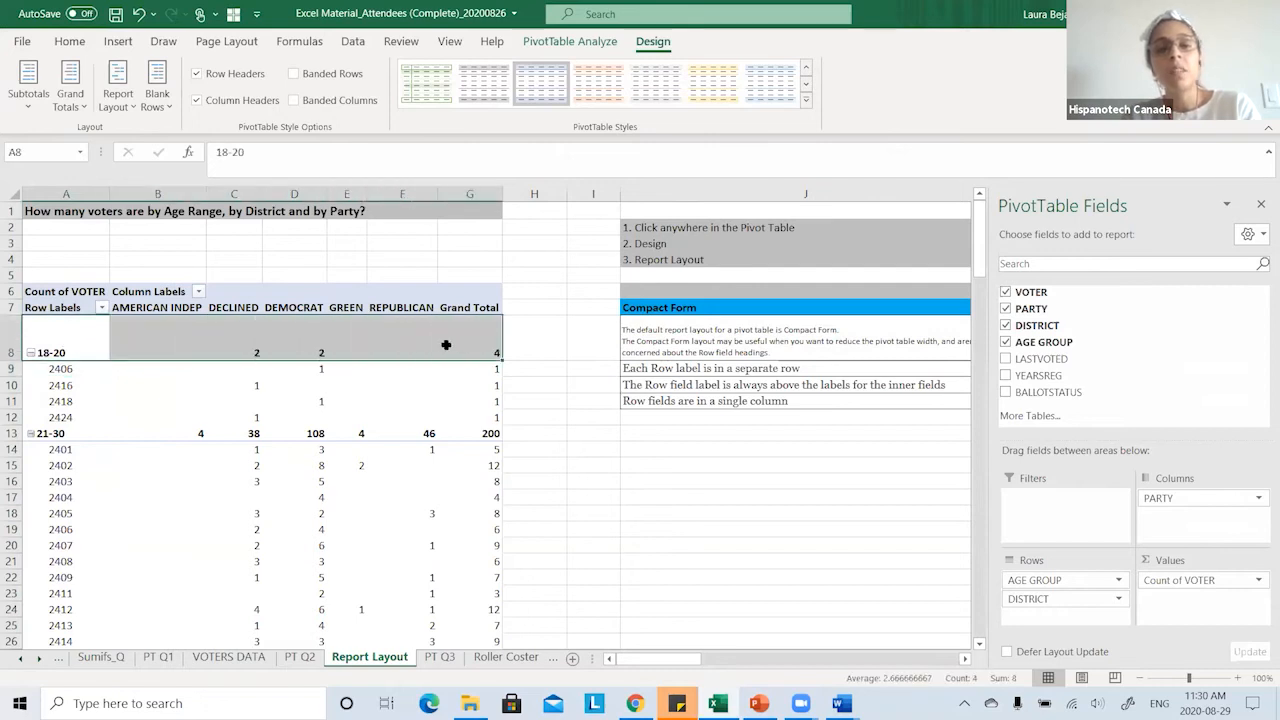
left_click(220, 342)
left_click(60, 338)
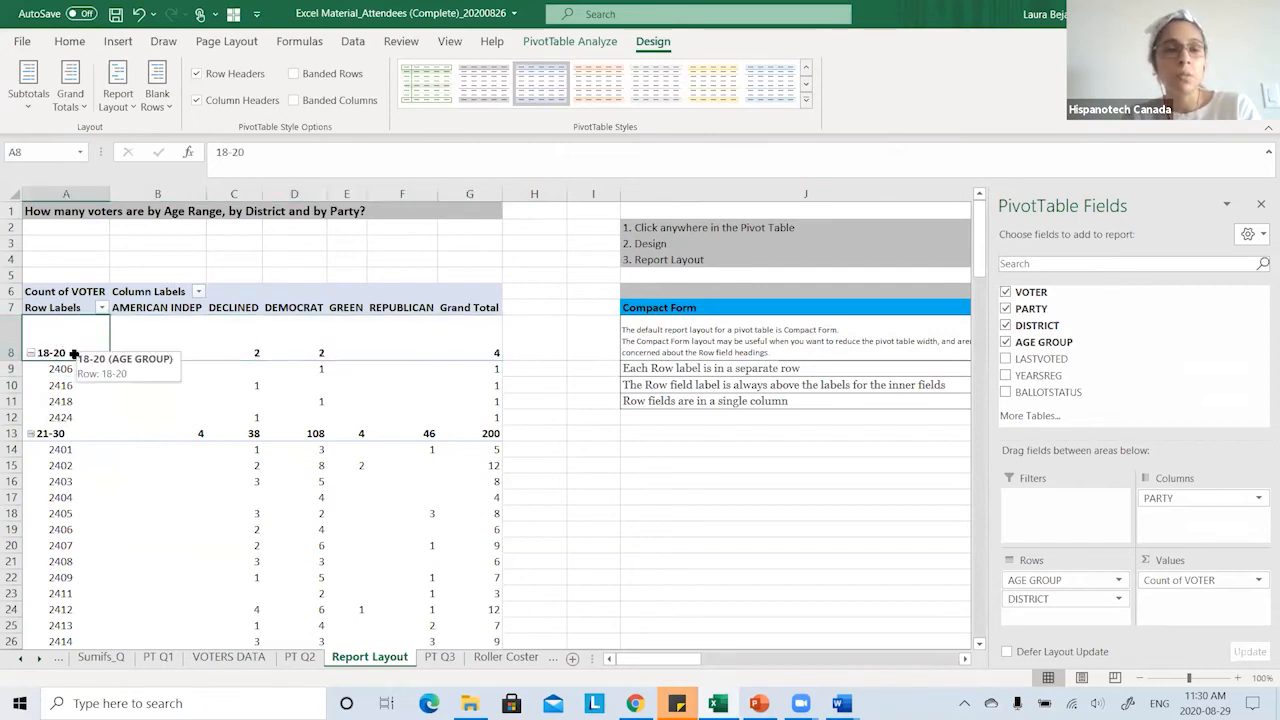
left_click(323, 346)
left_click(472, 344)
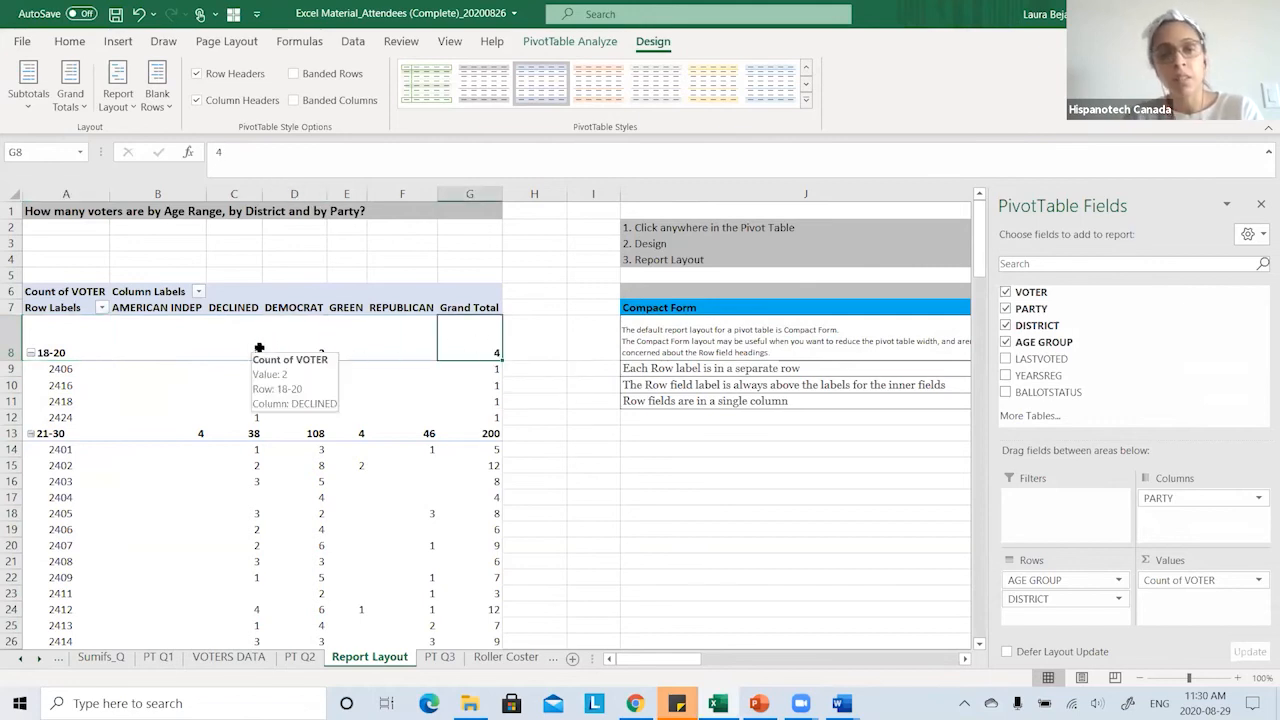
- Examine the generic Row Labels and Column Labels headings that Compact Form uses in the PivotTable
left_click(165, 292)
left_click(52, 306)
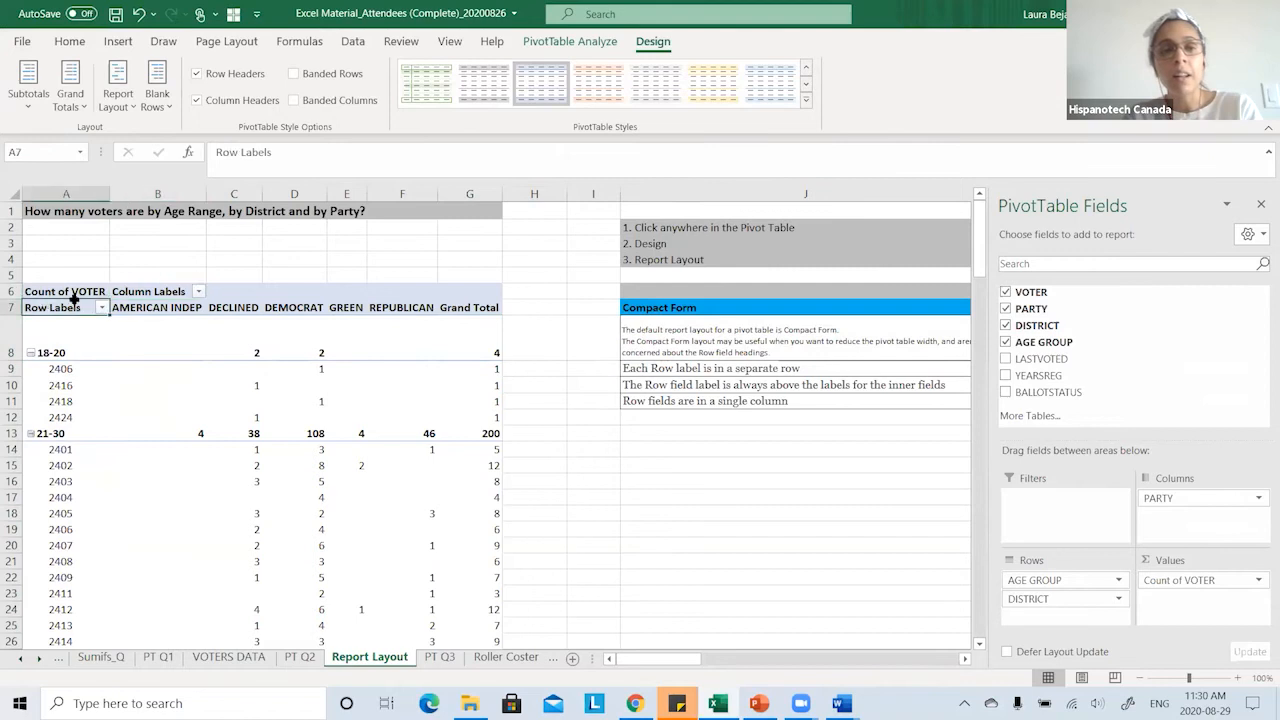
left_click(133, 290)
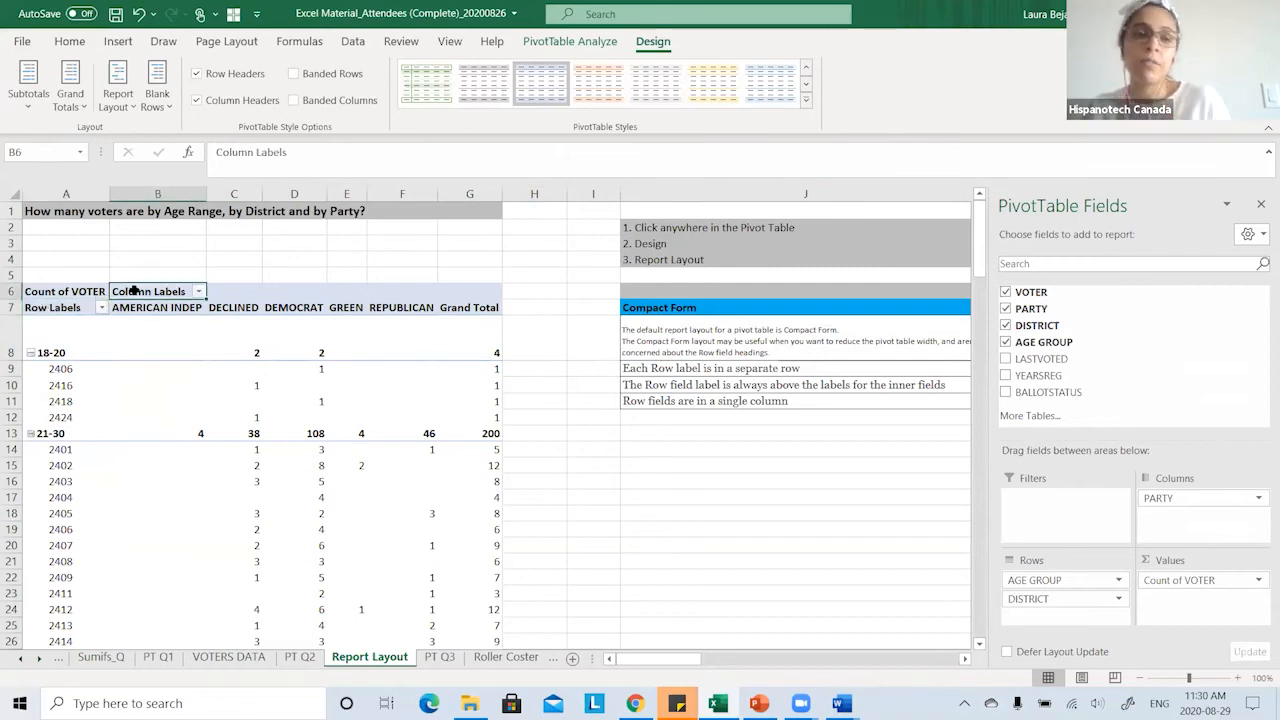
left_click(57, 309)
left_click(133, 290)
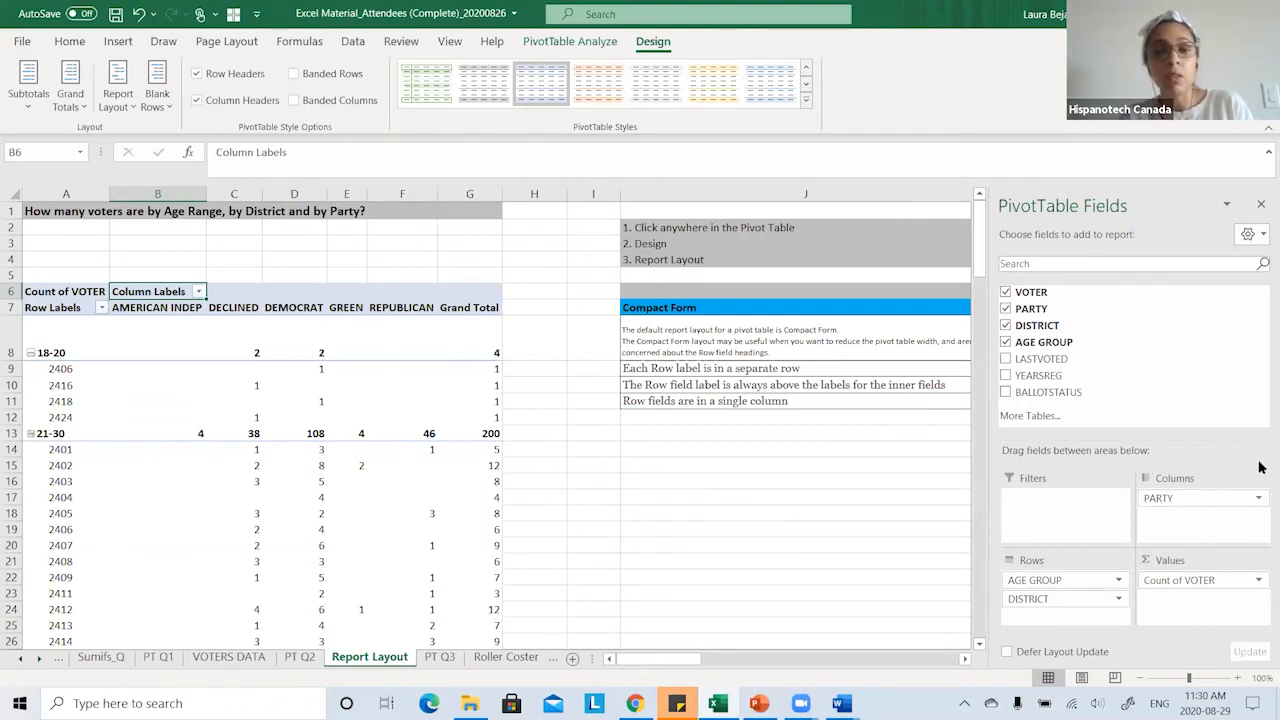
left_click(60, 307)
left_click(123, 289)
- Set the report layout of the Report Layout sheet's PivotTable to Outline Form
left_click(168, 398)
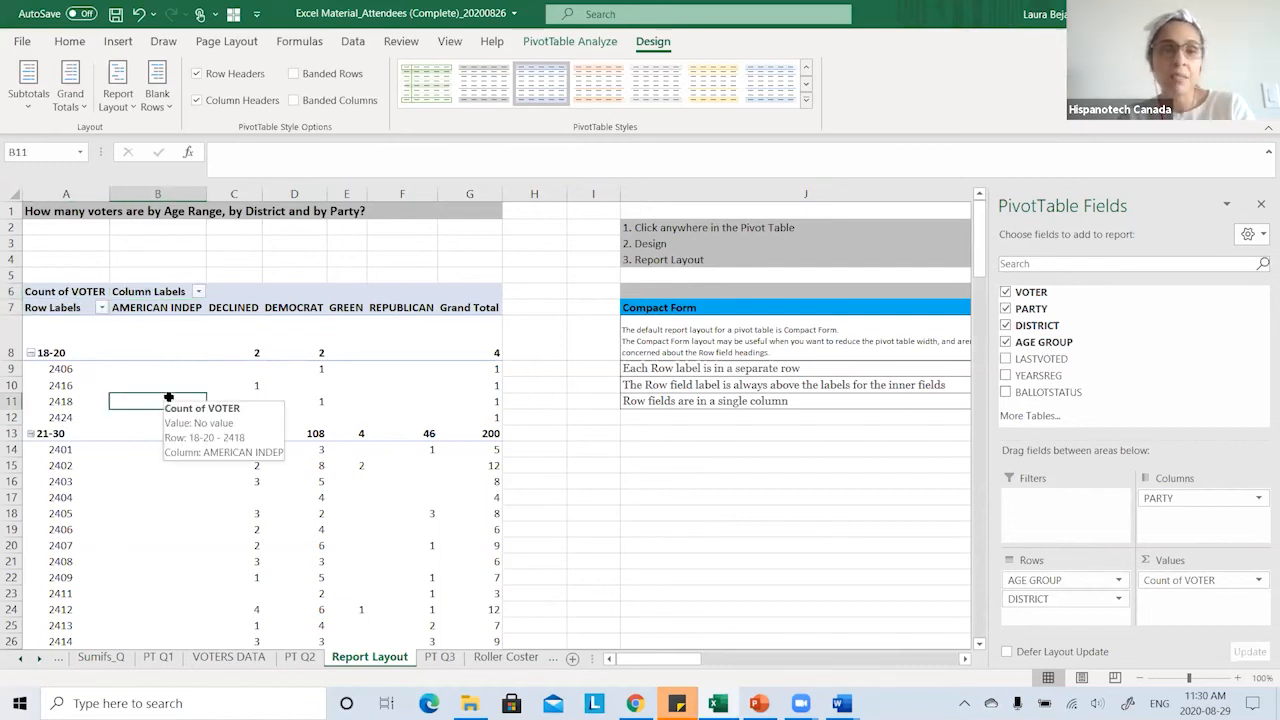
left_click(114, 112)
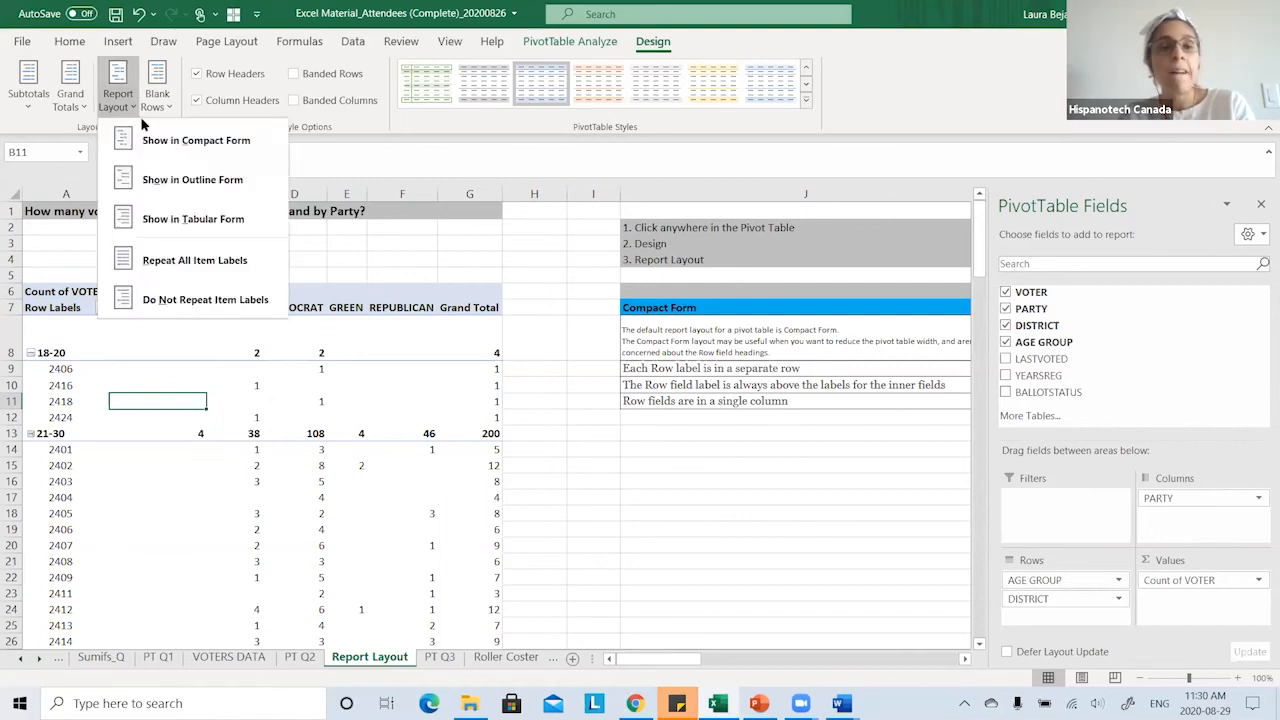
left_click(240, 179)
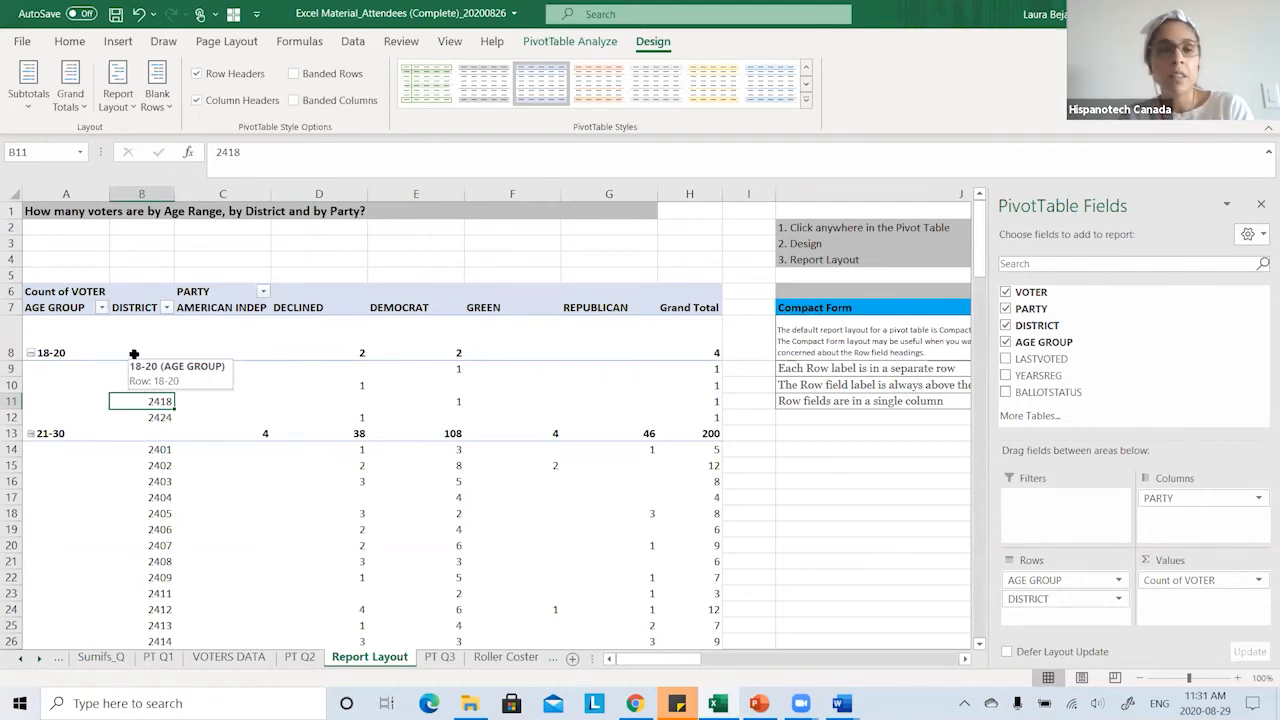
- Examine how Outline Form arranges age groups and districts across columns A and B, and the AGE GROUP and PARTY headings
left_click(63, 350)
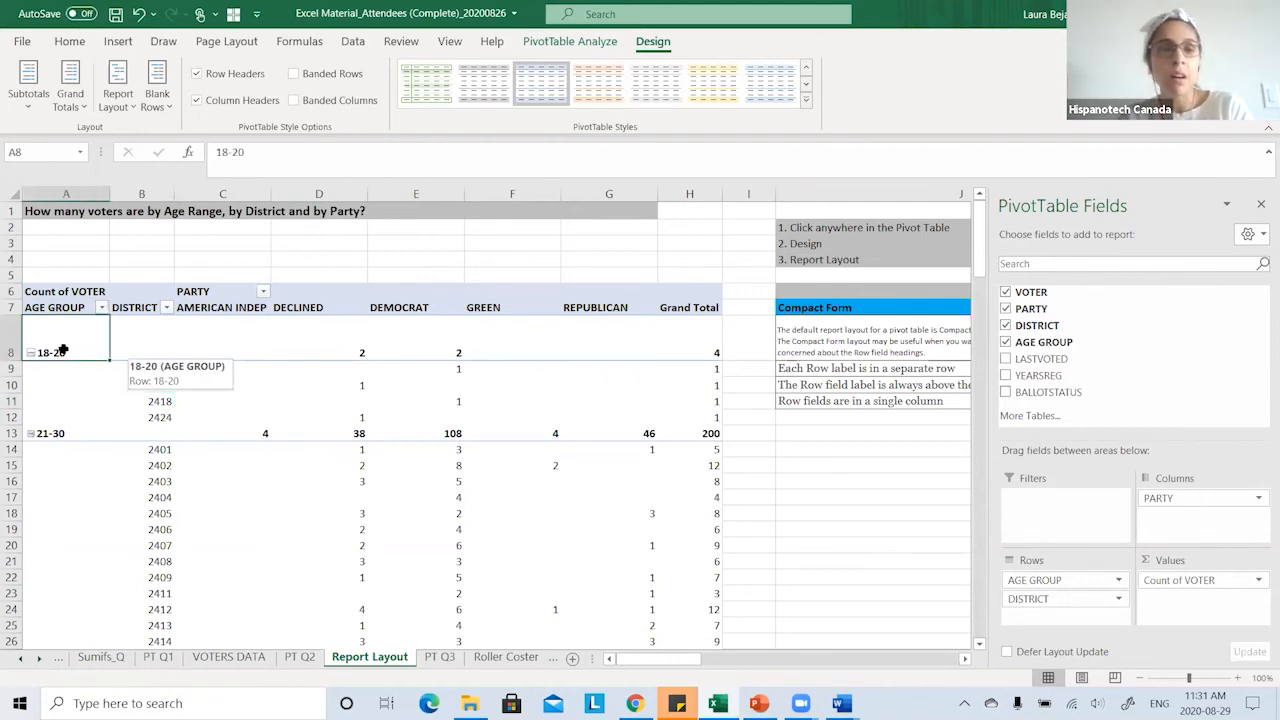
left_click(82, 193)
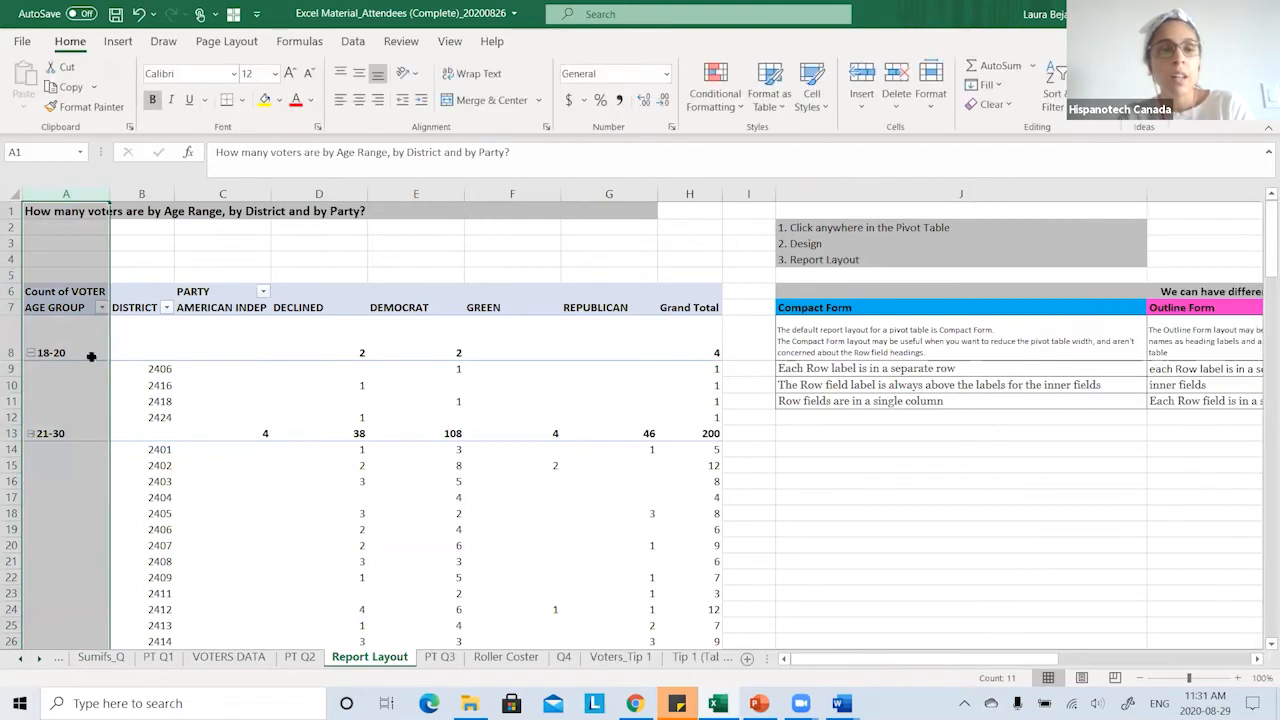
left_click(76, 355)
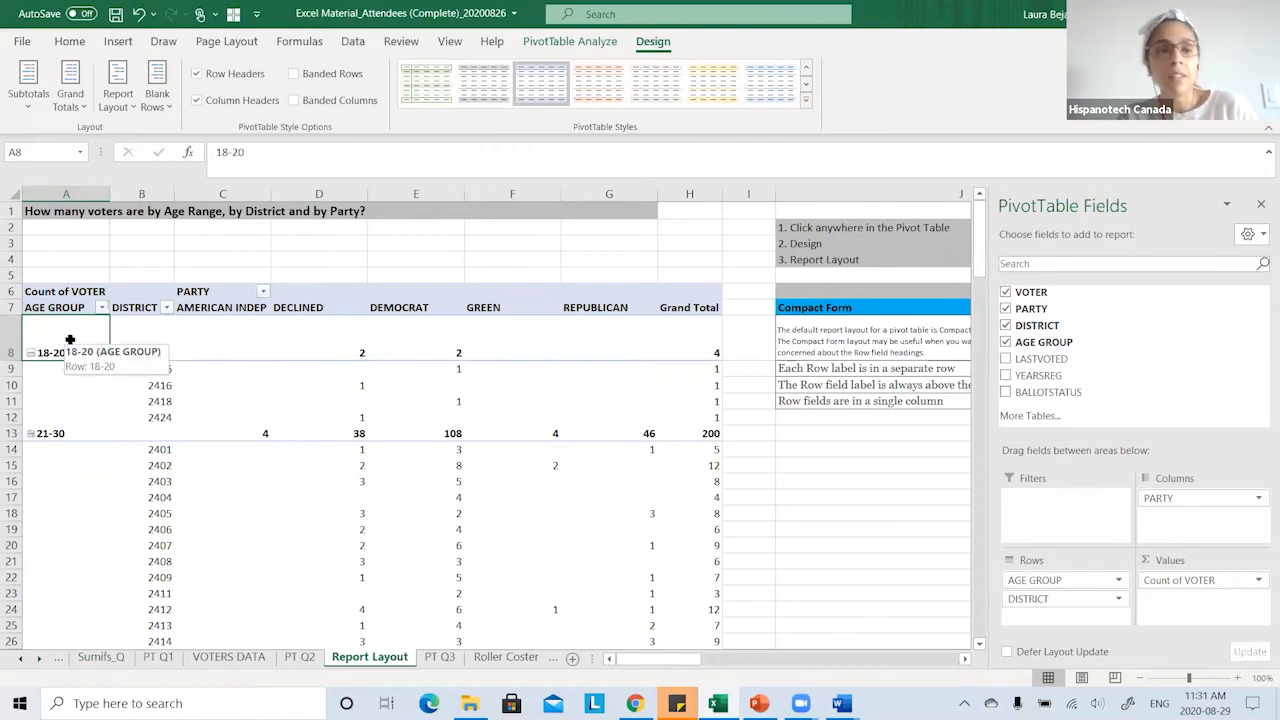
left_click(141, 330)
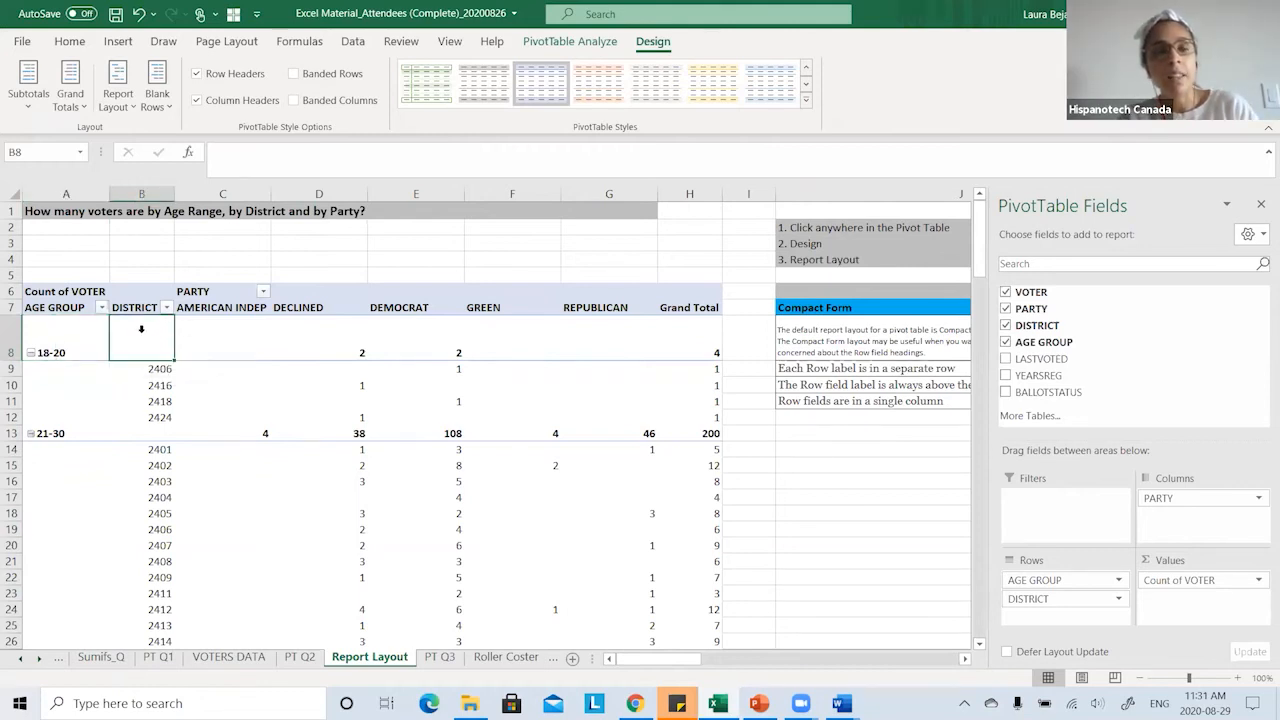
left_click(75, 344)
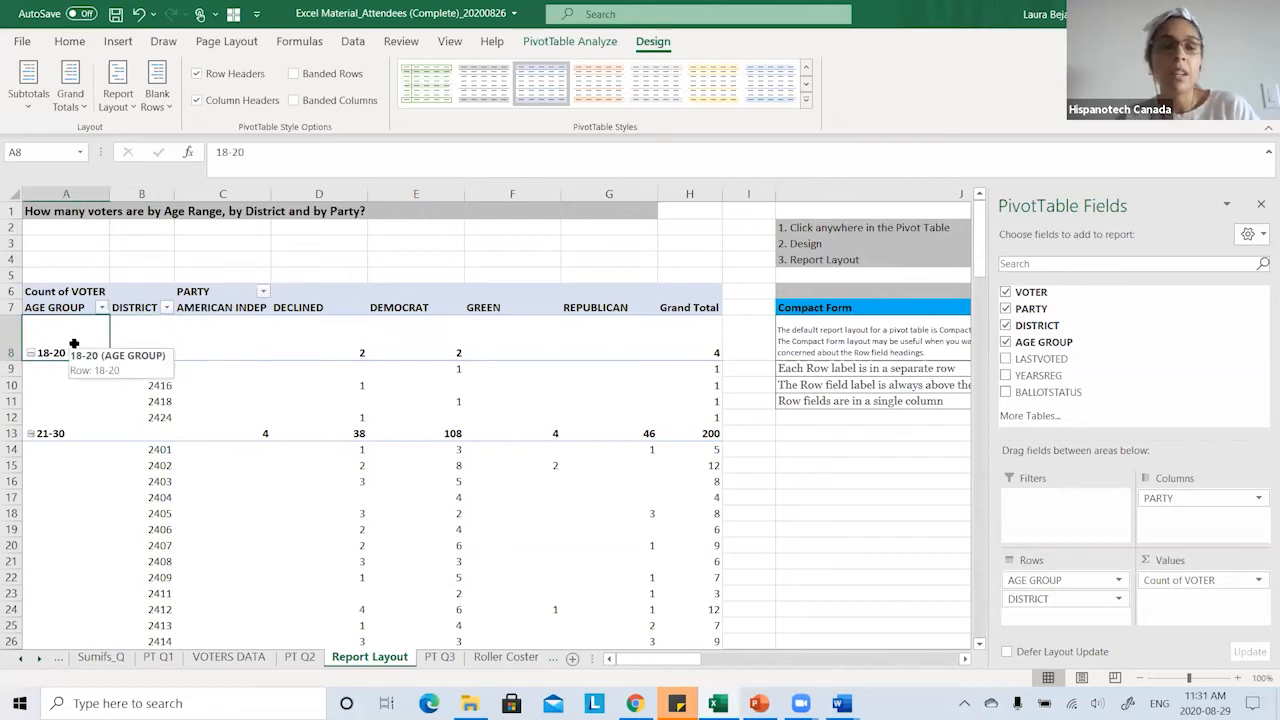
left_click(145, 348)
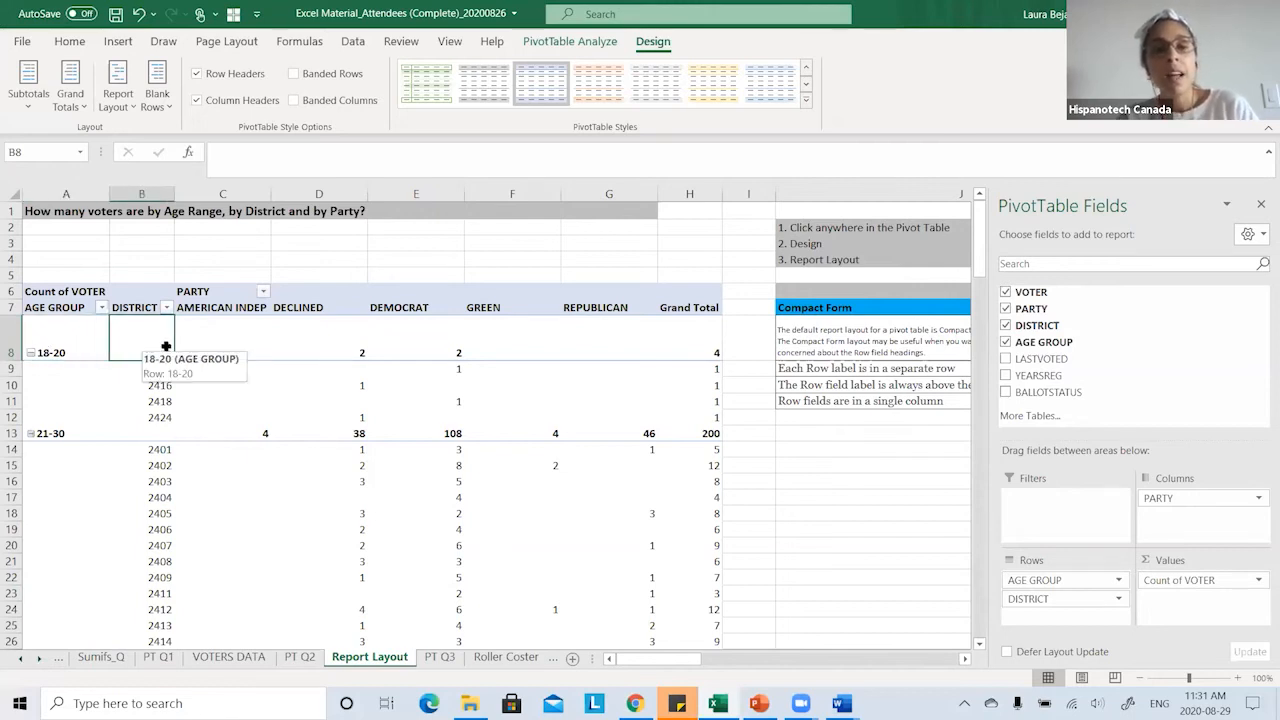
left_click(203, 291)
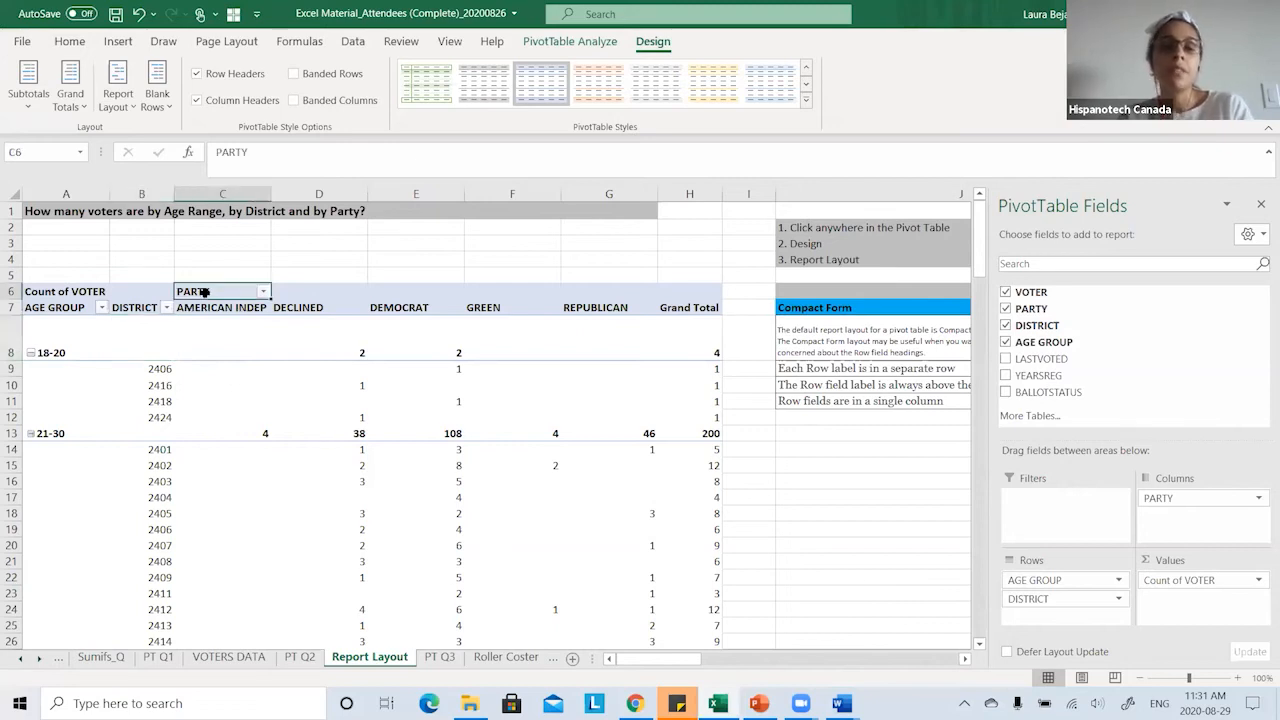
left_click(61, 310)
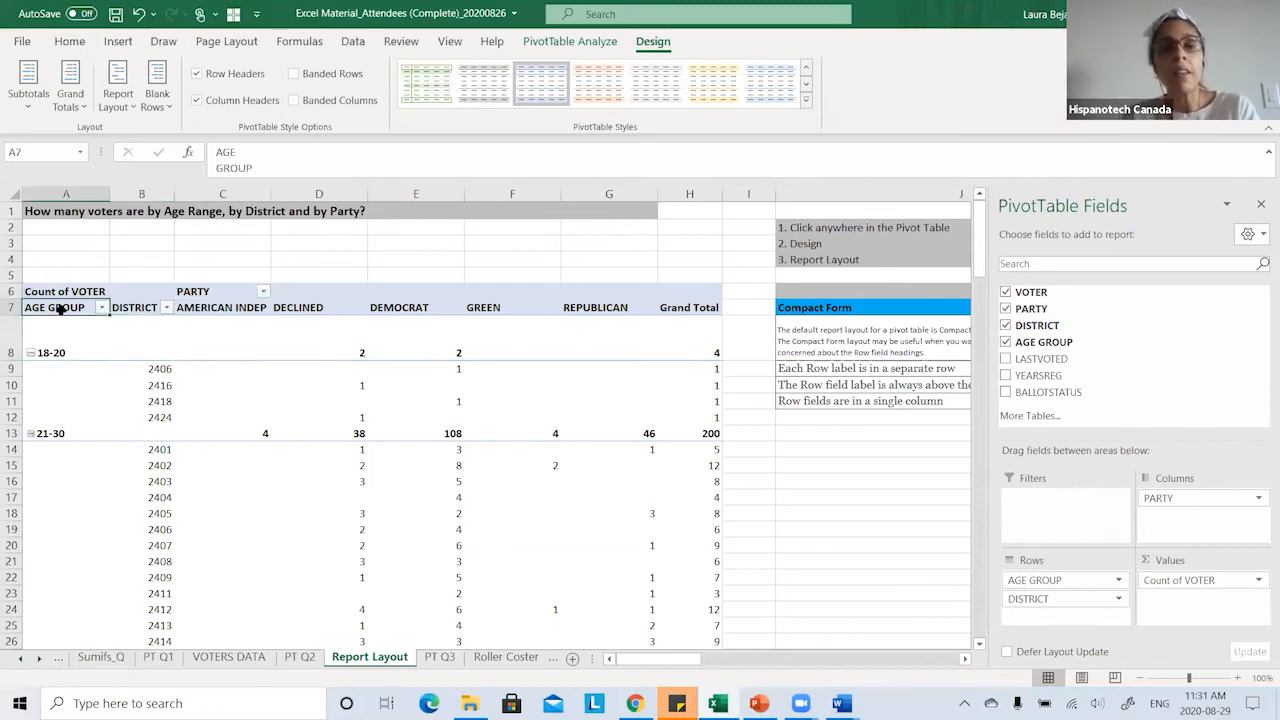
left_click(205, 290)
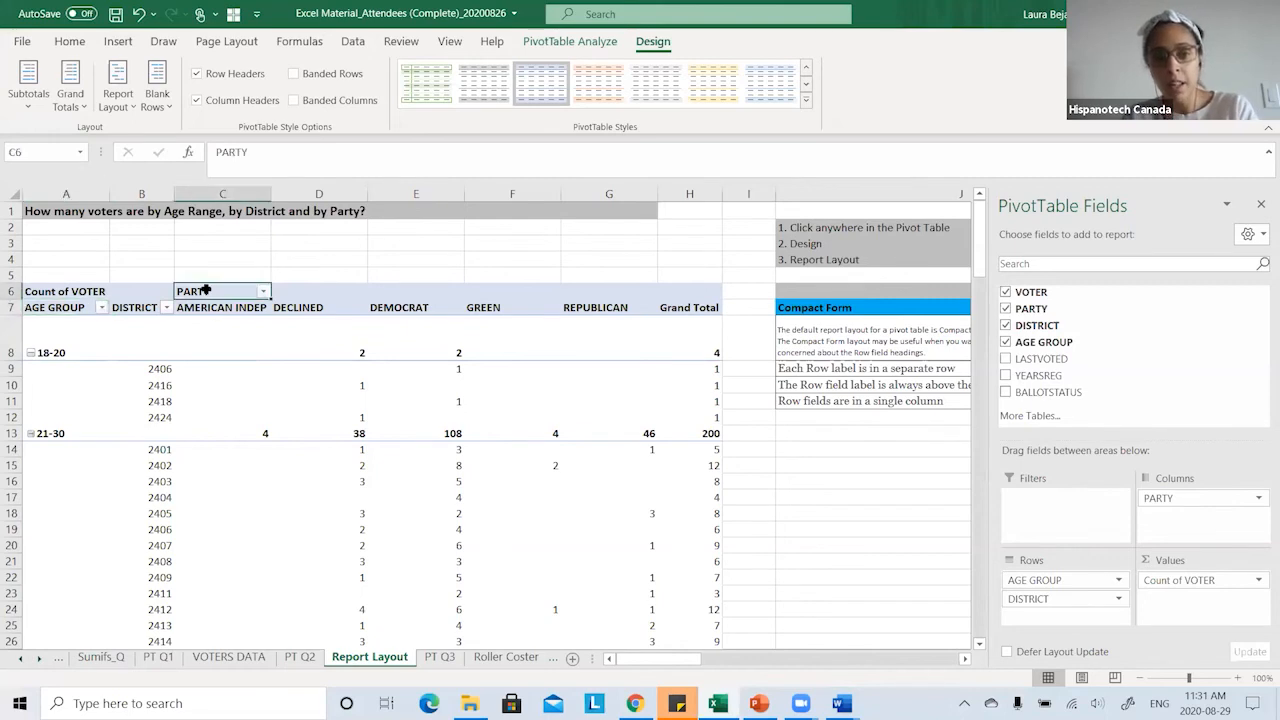
- Compare the row of the 18-20 label with the row of its first district, 2406, in Outline Form
left_click(13, 346)
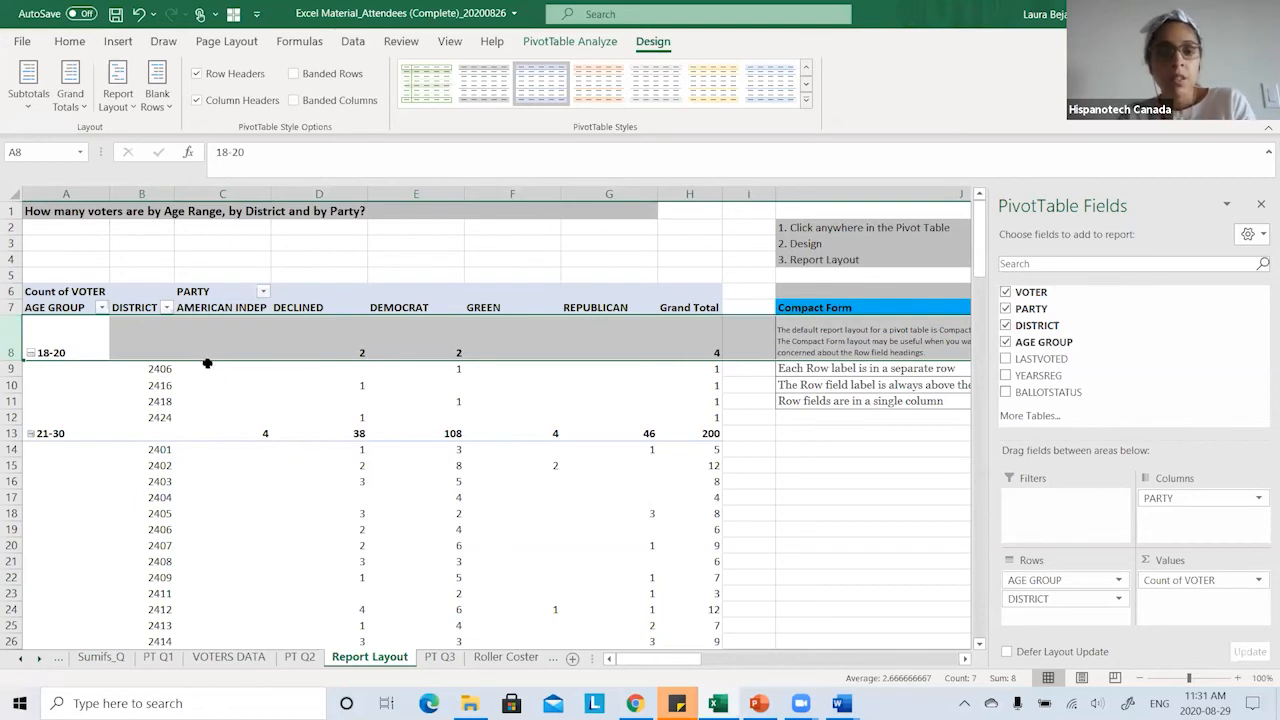
left_click(172, 373)
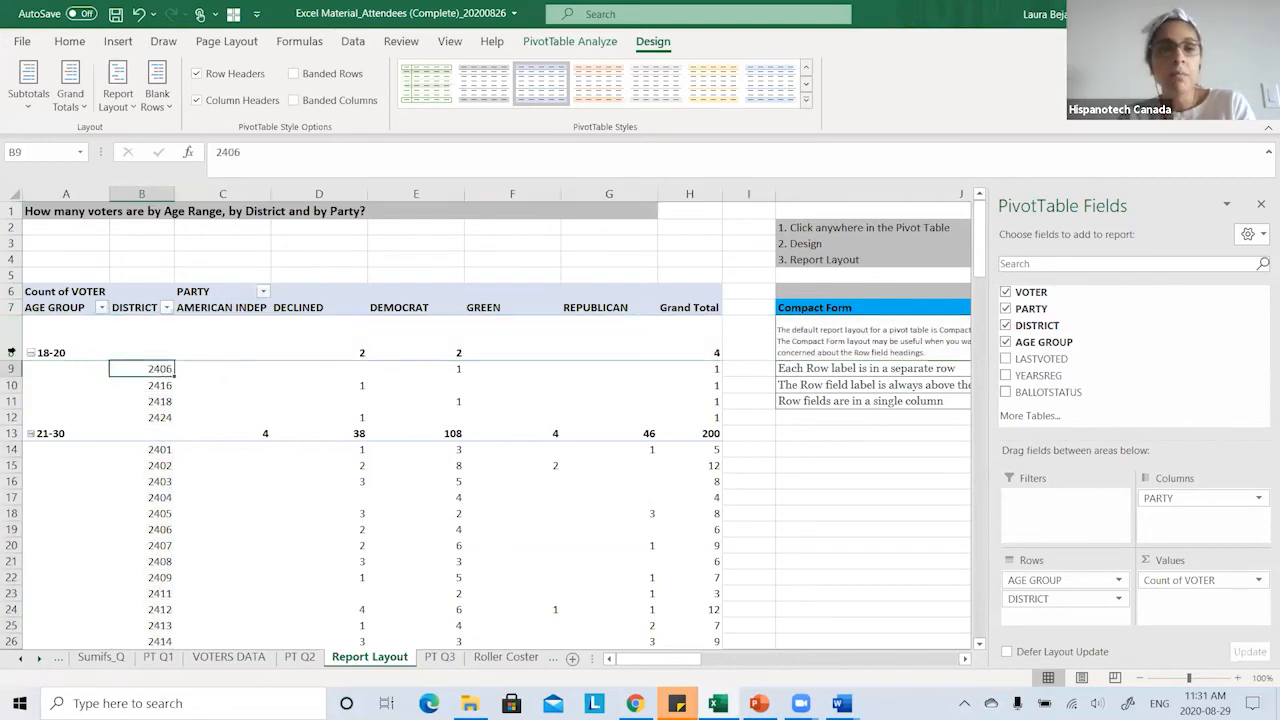
left_click(66, 345)
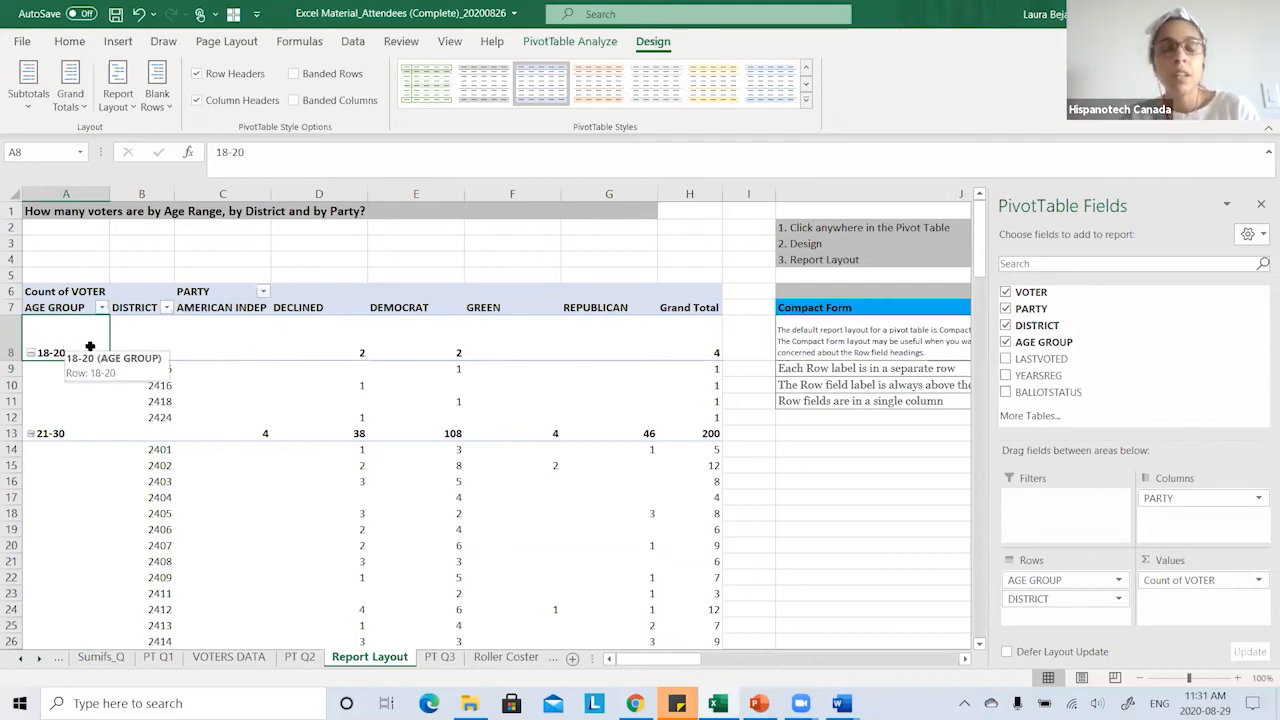
left_click(145, 369)
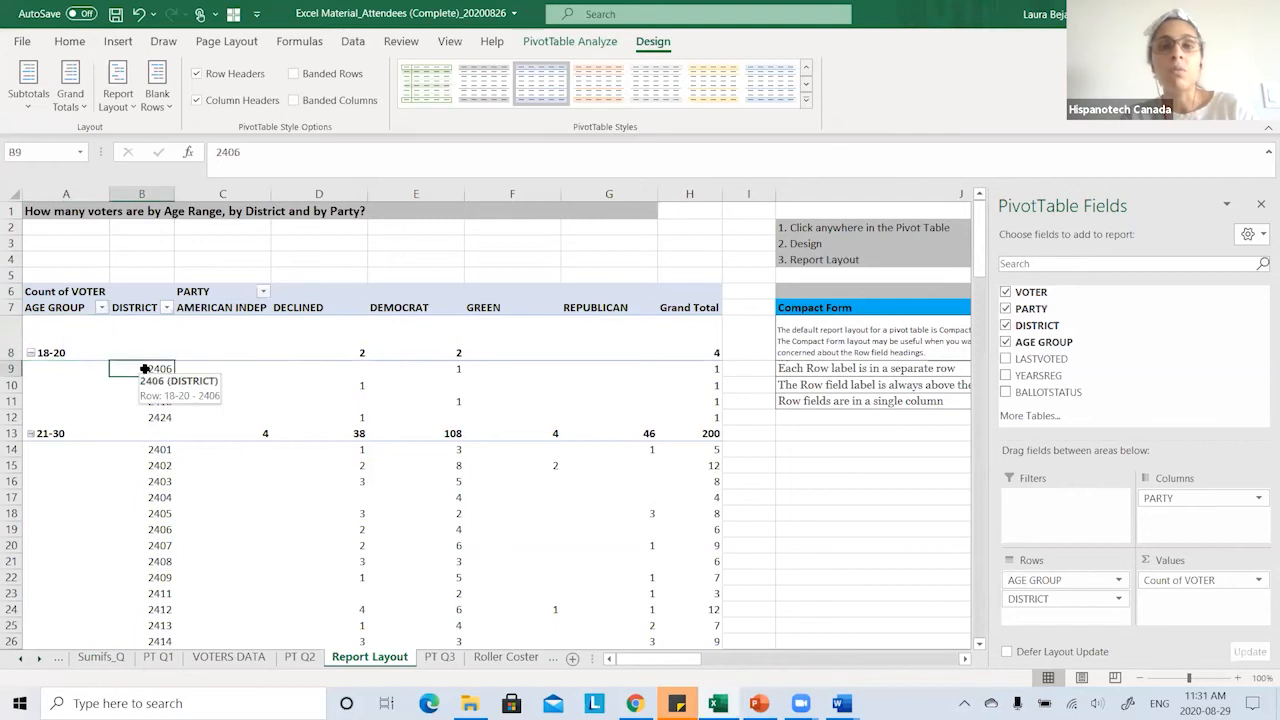
- Set the report layout of the Report Layout sheet's PivotTable to Tabular Form
left_click(214, 342)
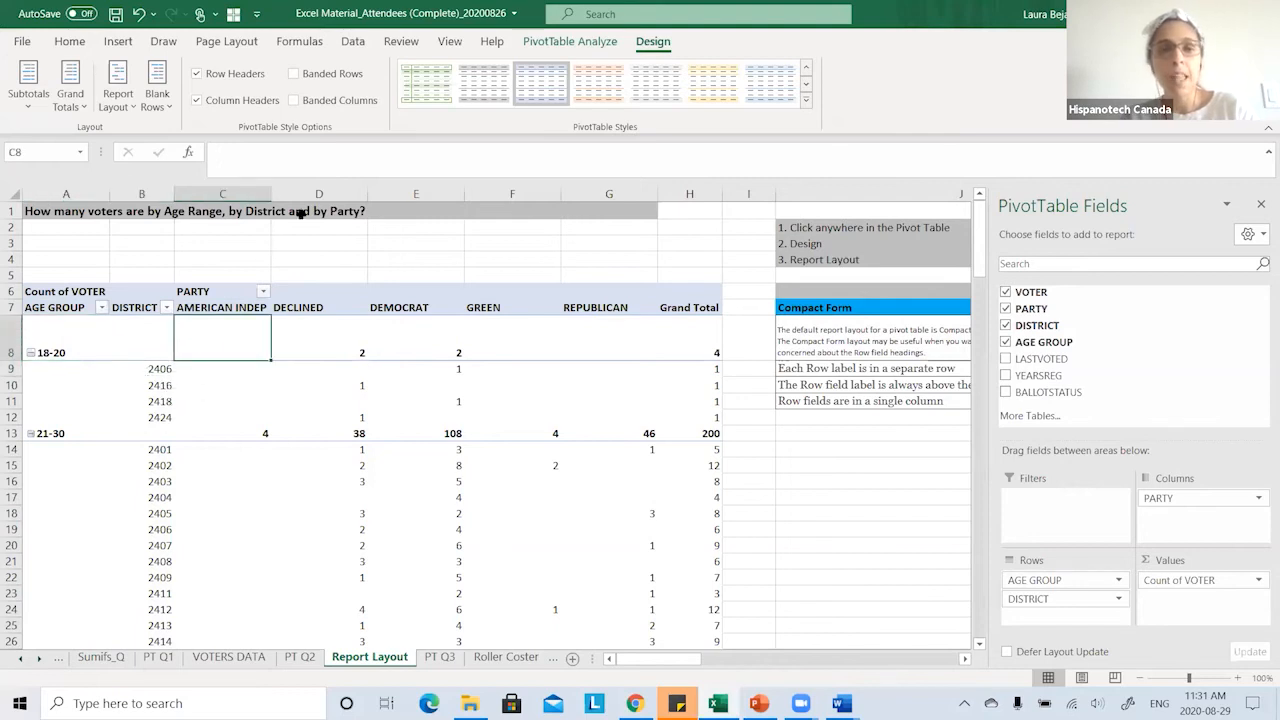
left_click(120, 114)
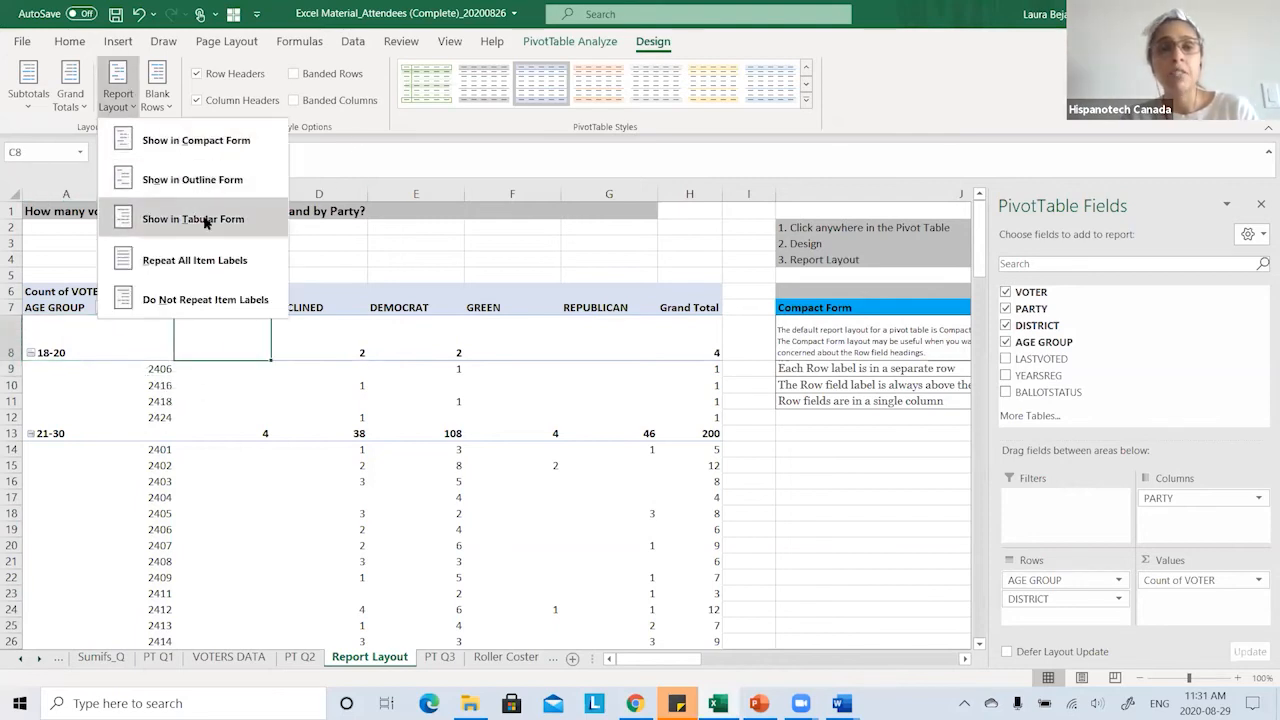
left_click(205, 222)
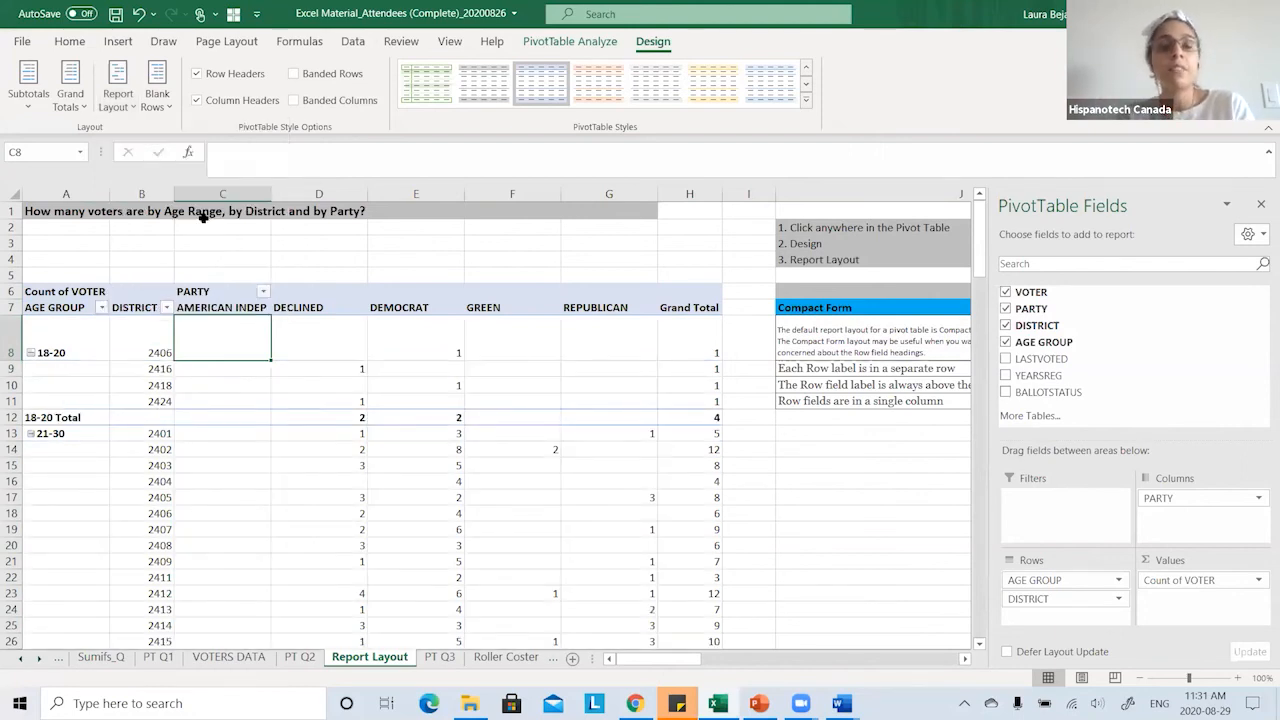
- Examine how Tabular Form arranges age groups in column A and districts in column B, starting with 18-20 and 2406
left_click(140, 348)
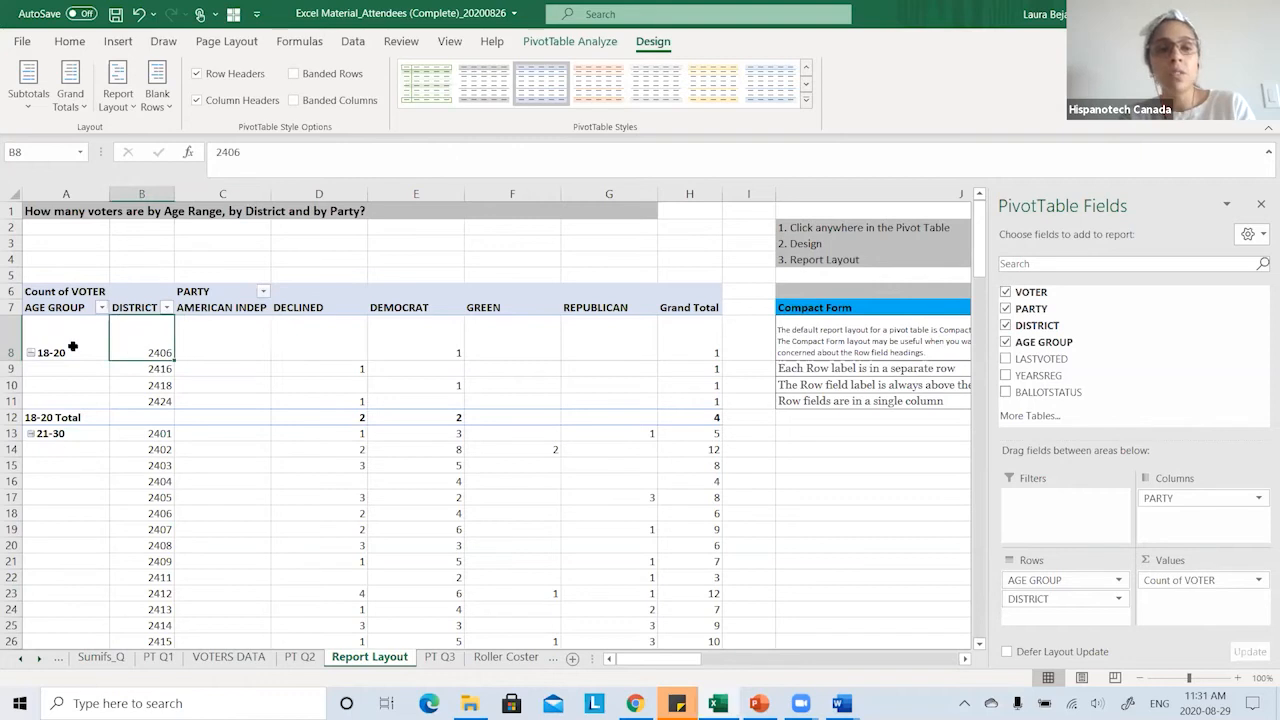
left_click(85, 193)
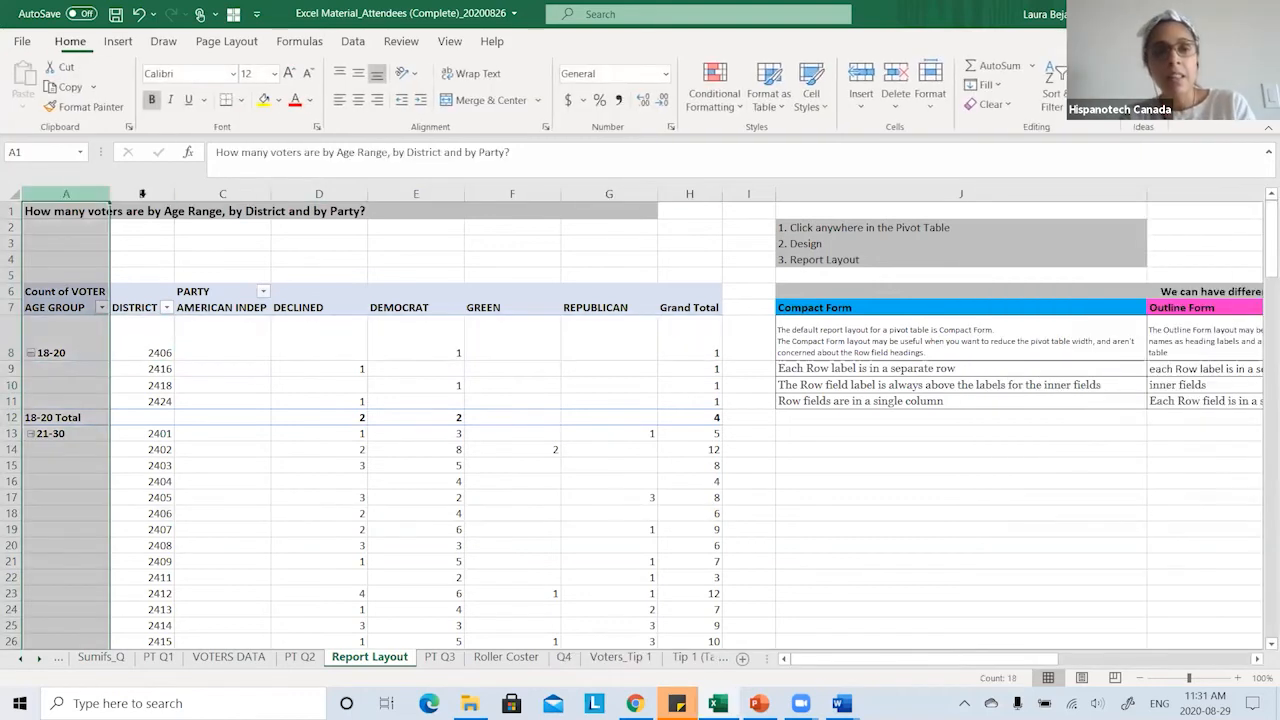
left_click(145, 194)
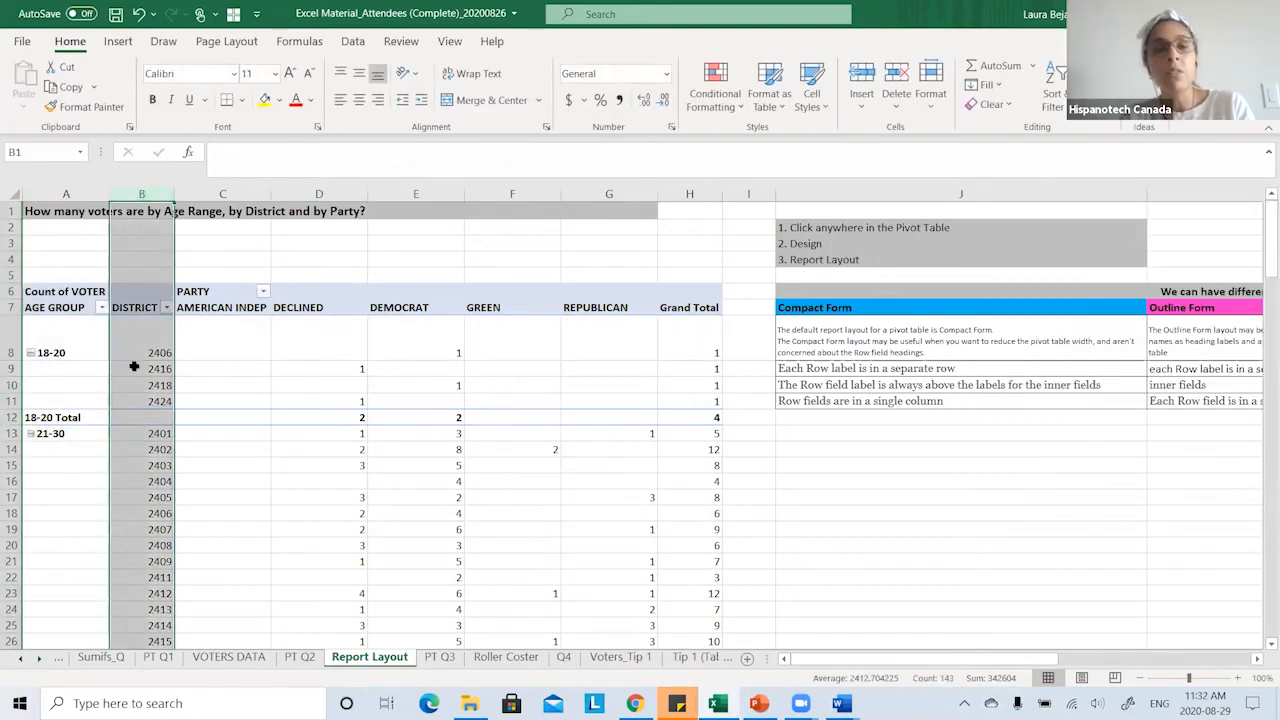
left_click(86, 350)
left_click(159, 341)
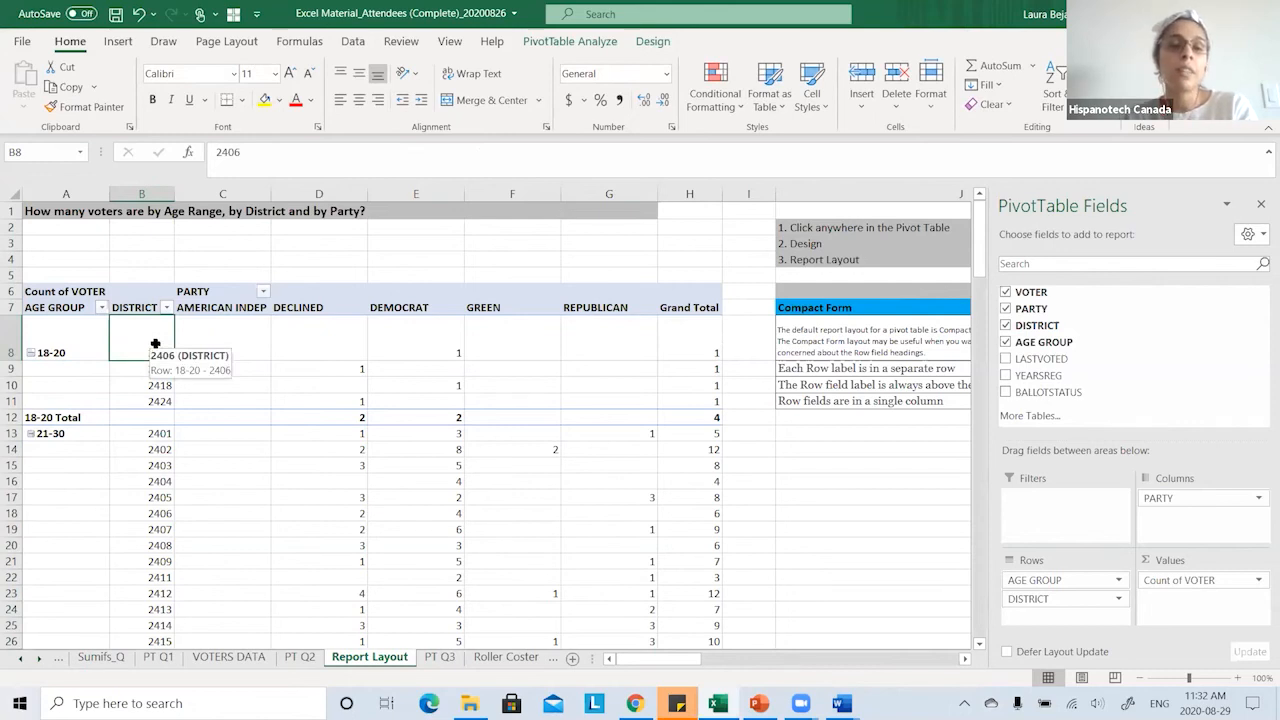
left_click(89, 349)
left_click(142, 345)
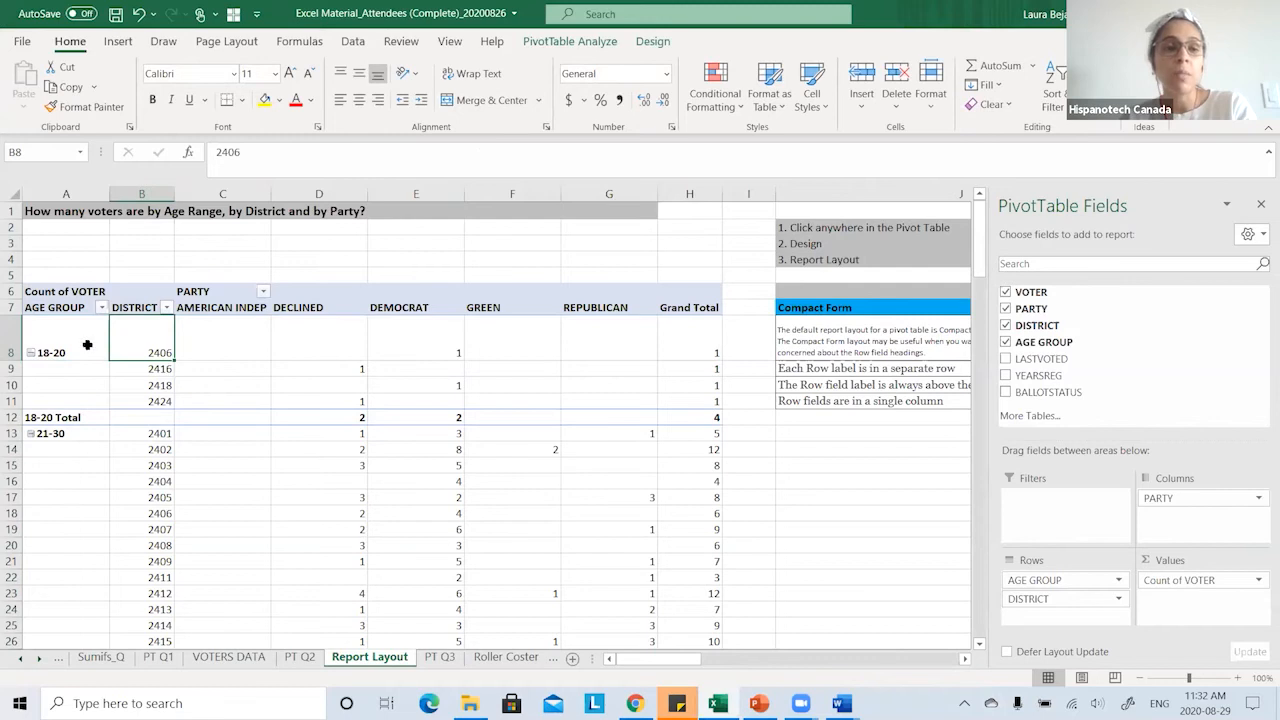
- Compare where Tabular Form places the 18-20 and 21-30 labels, their first districts and the 18-20 Total row
left_click(90, 352)
left_click(152, 434)
left_click(75, 434)
left_click(117, 348)
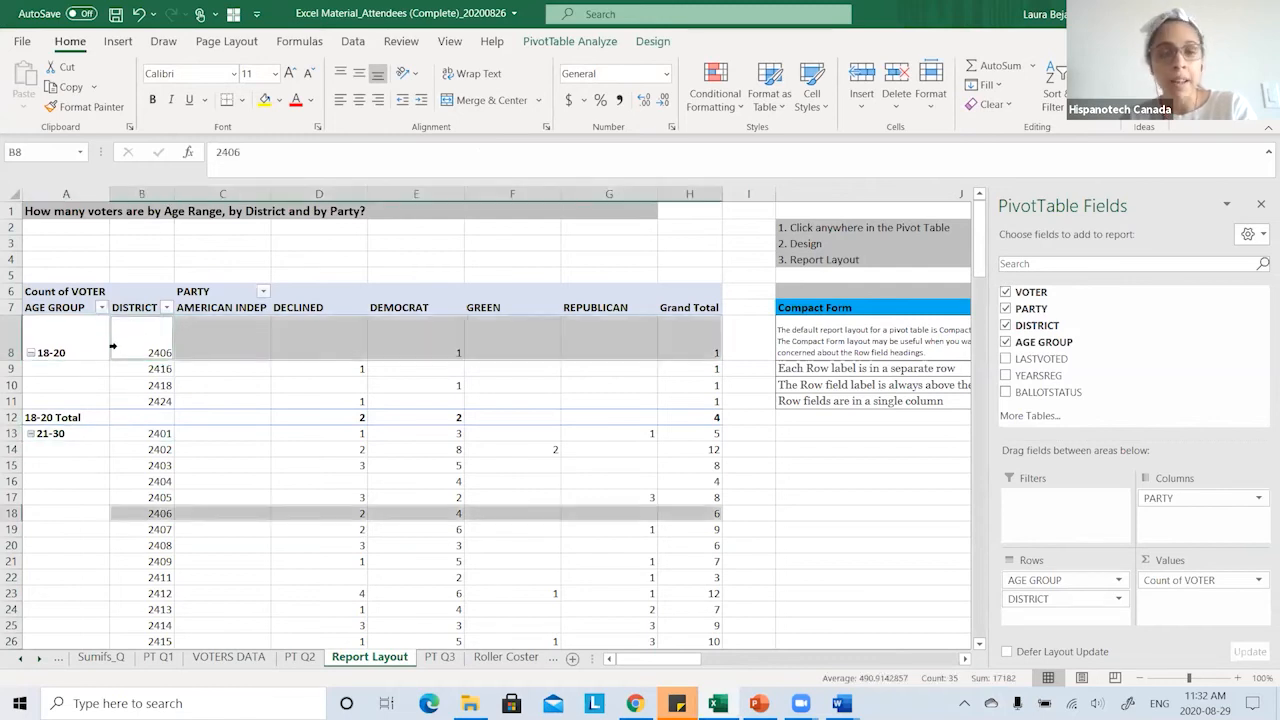
left_click(100, 346)
left_click(135, 340)
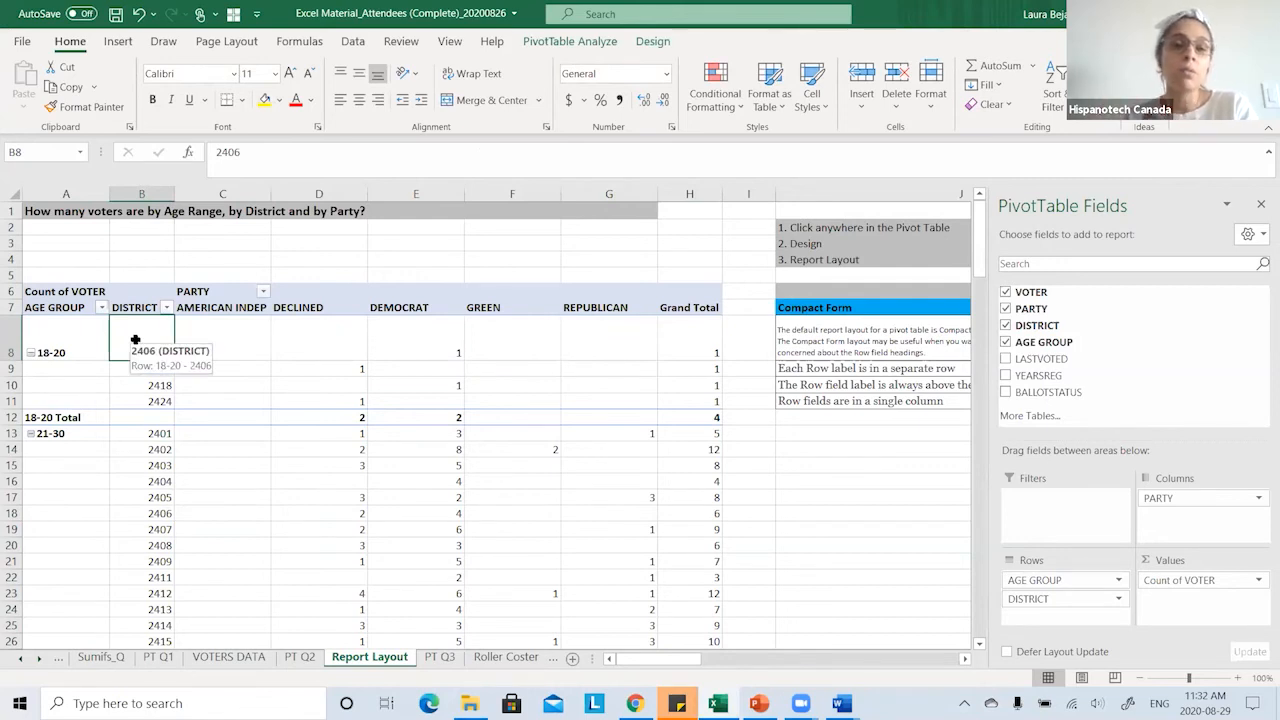
left_click(91, 334)
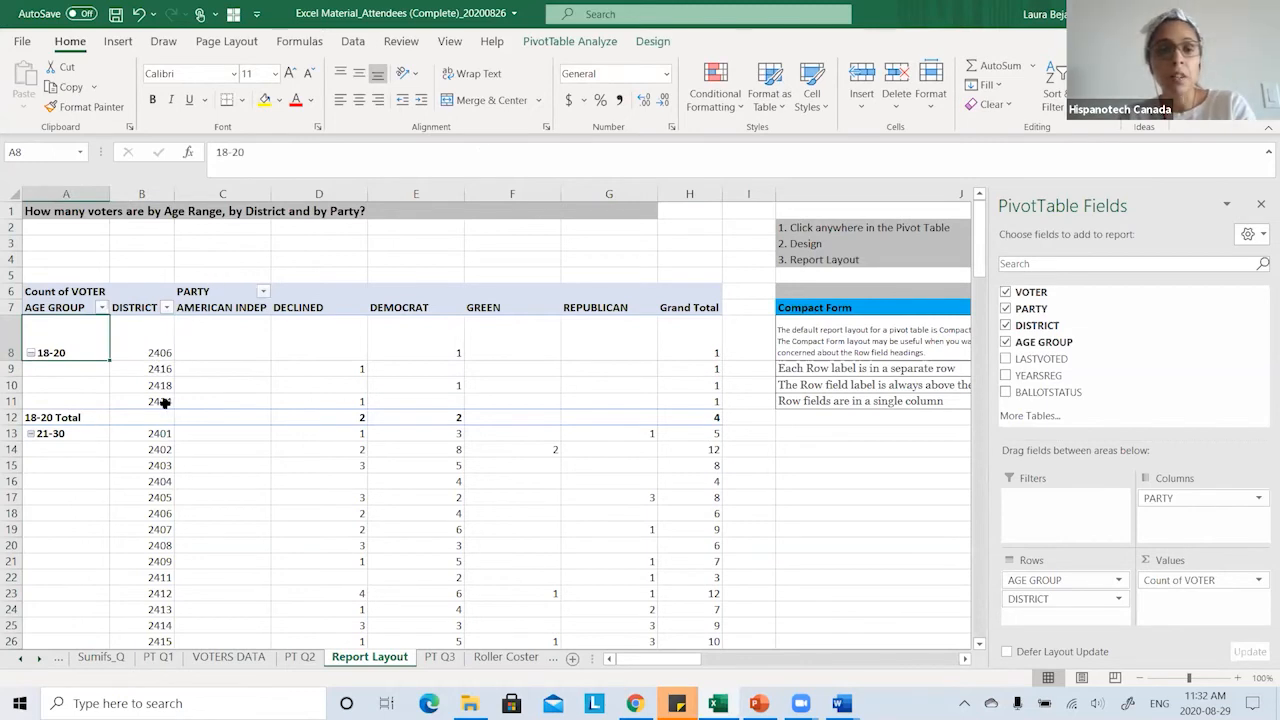
left_click(83, 417)
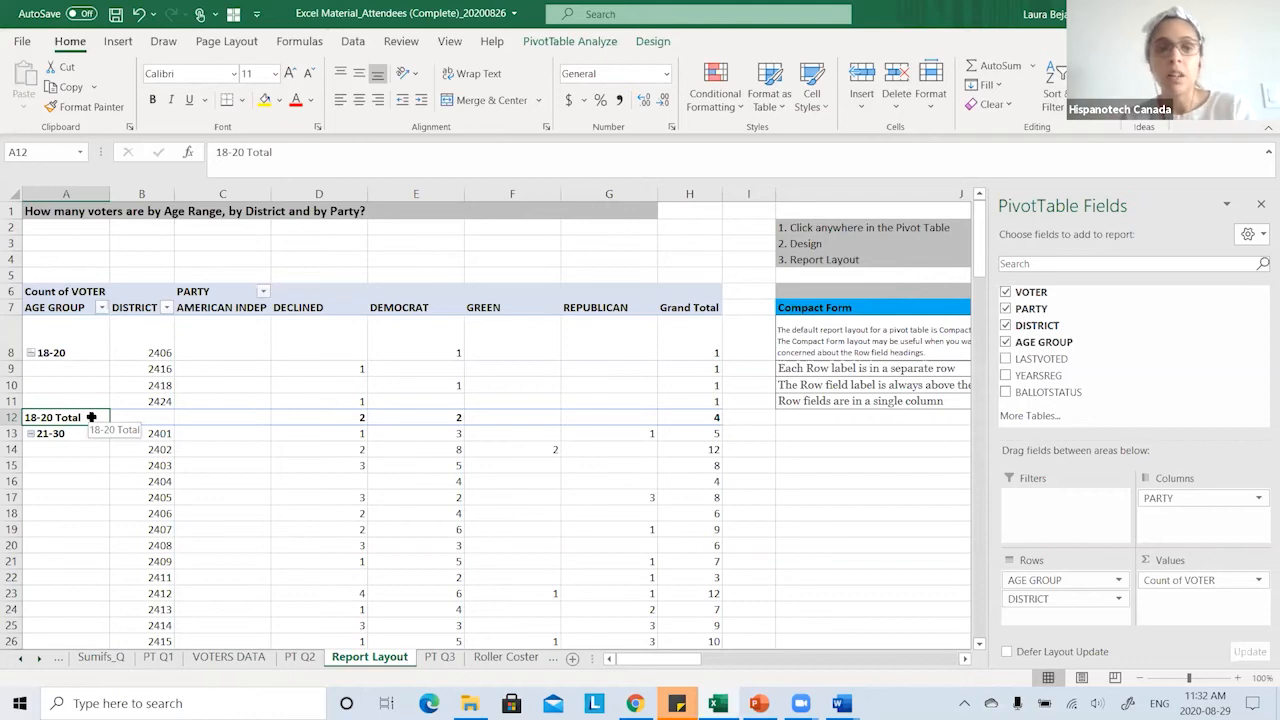
- Check the 18-20 label against its subtotal row in the Tabular Form layout
left_click(96, 352)
left_click(90, 418)
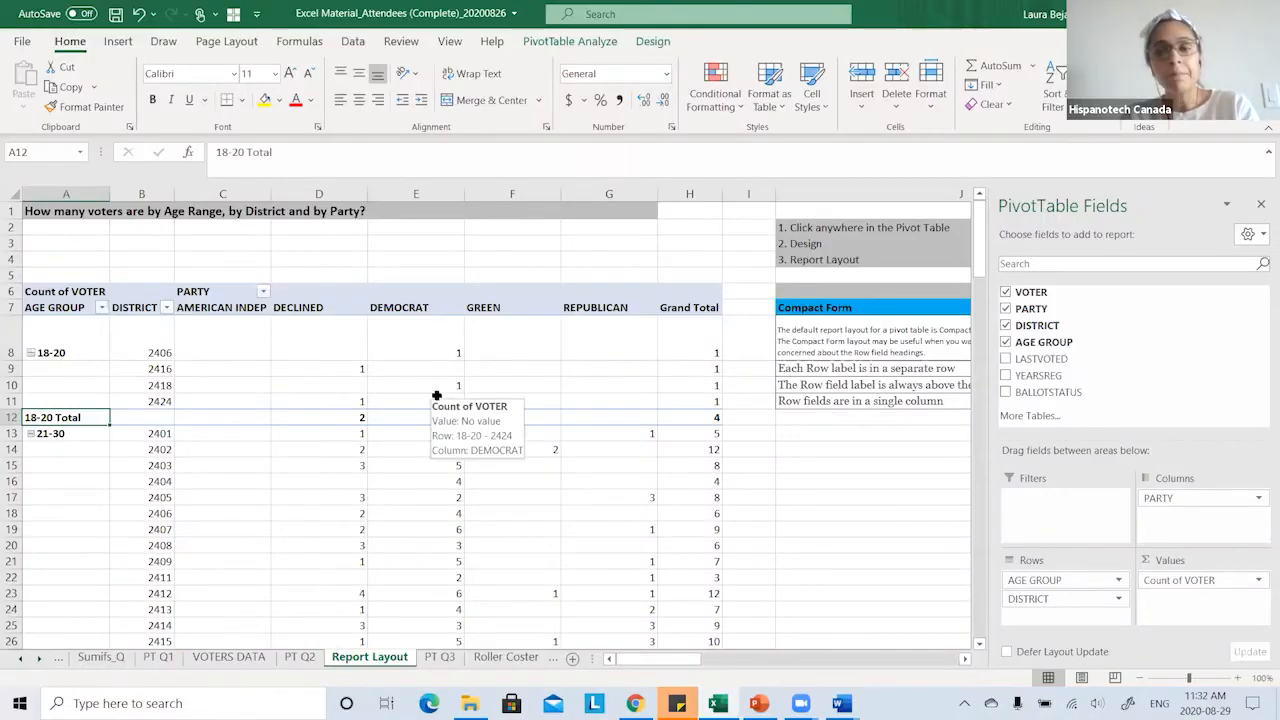
- On the PT Q3 sheet, build the empty PivotTable with DISTRICT as rows, PARTY as columns and VOTER as values
left_click(437, 657)
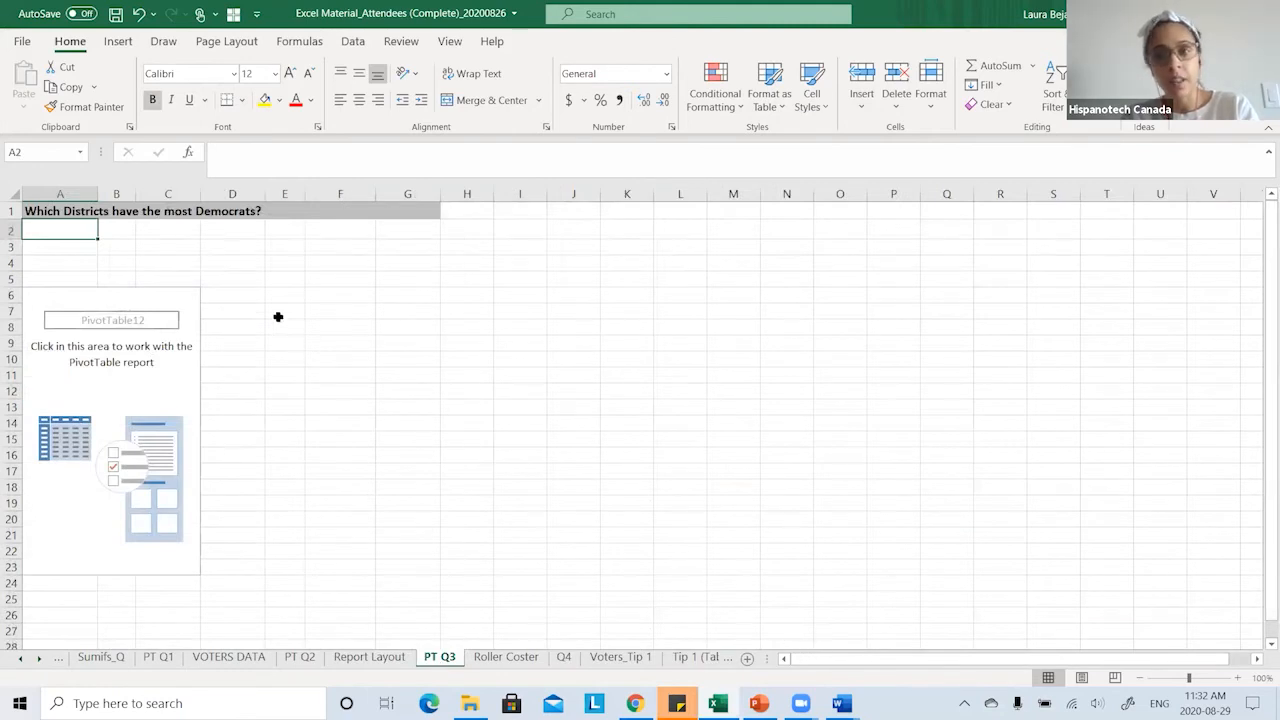
left_click(49, 329)
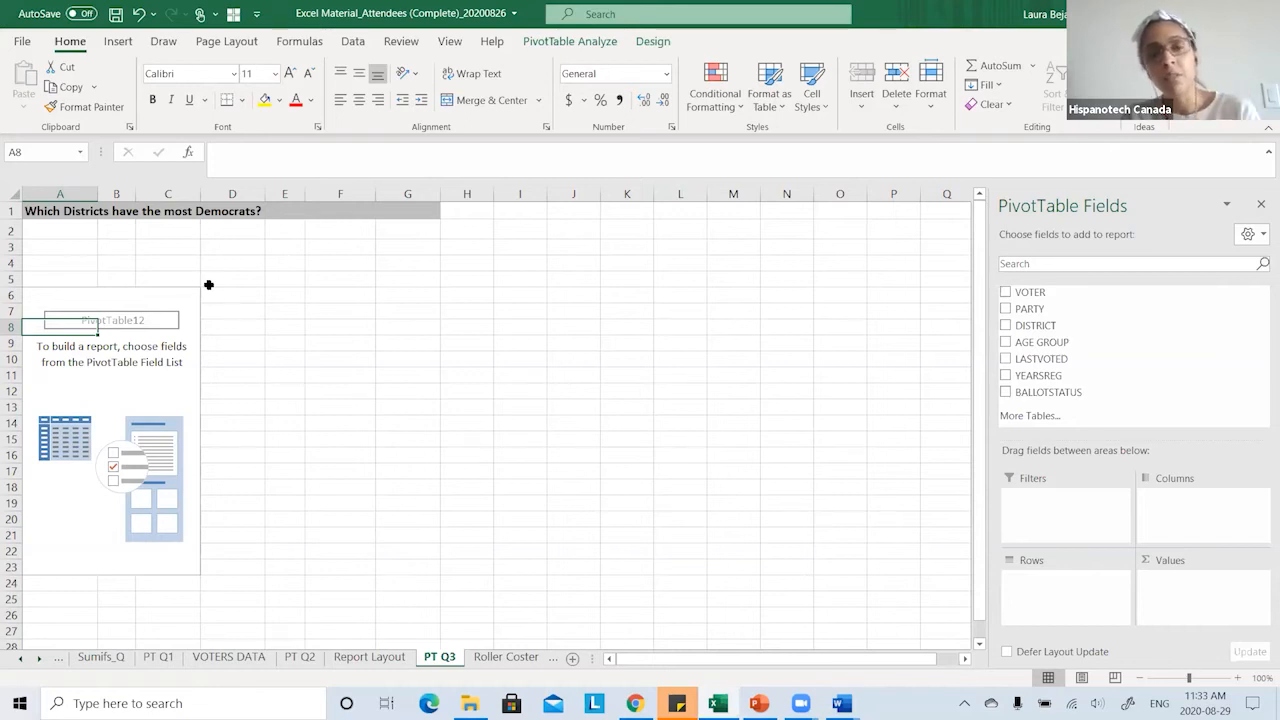
left_click(64, 348)
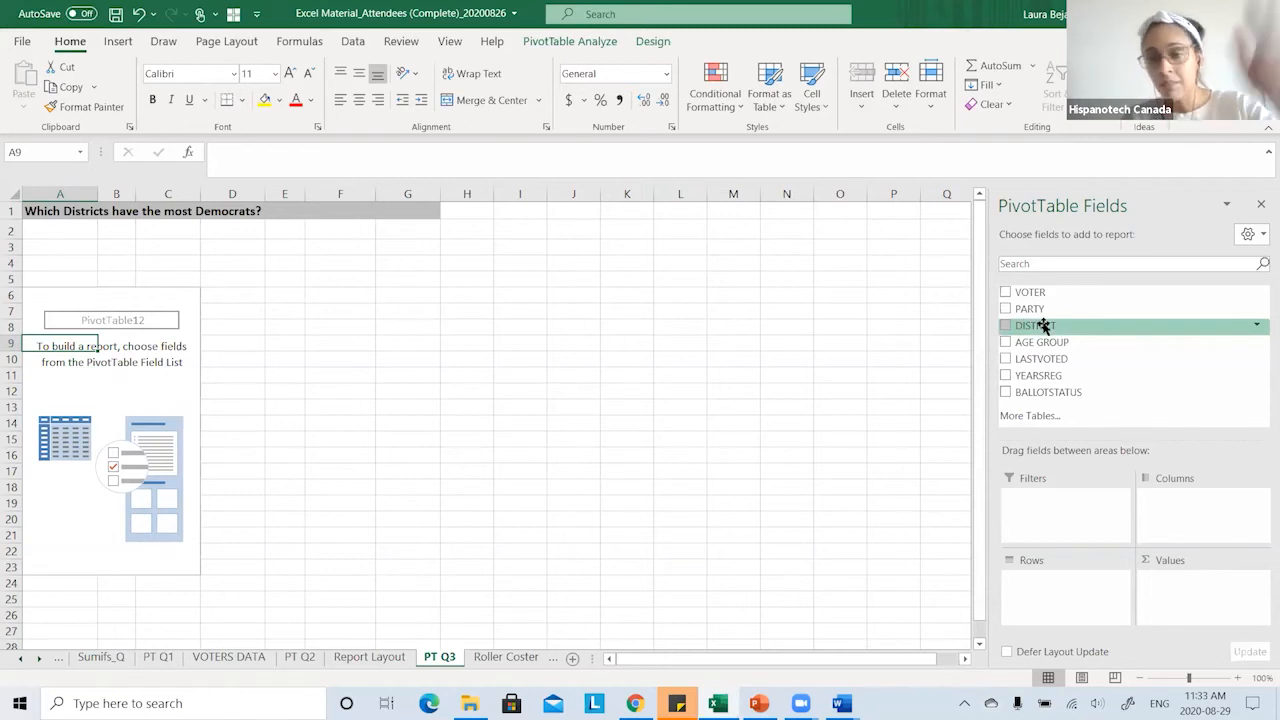
left_click_drag(1043, 326, 1073, 590)
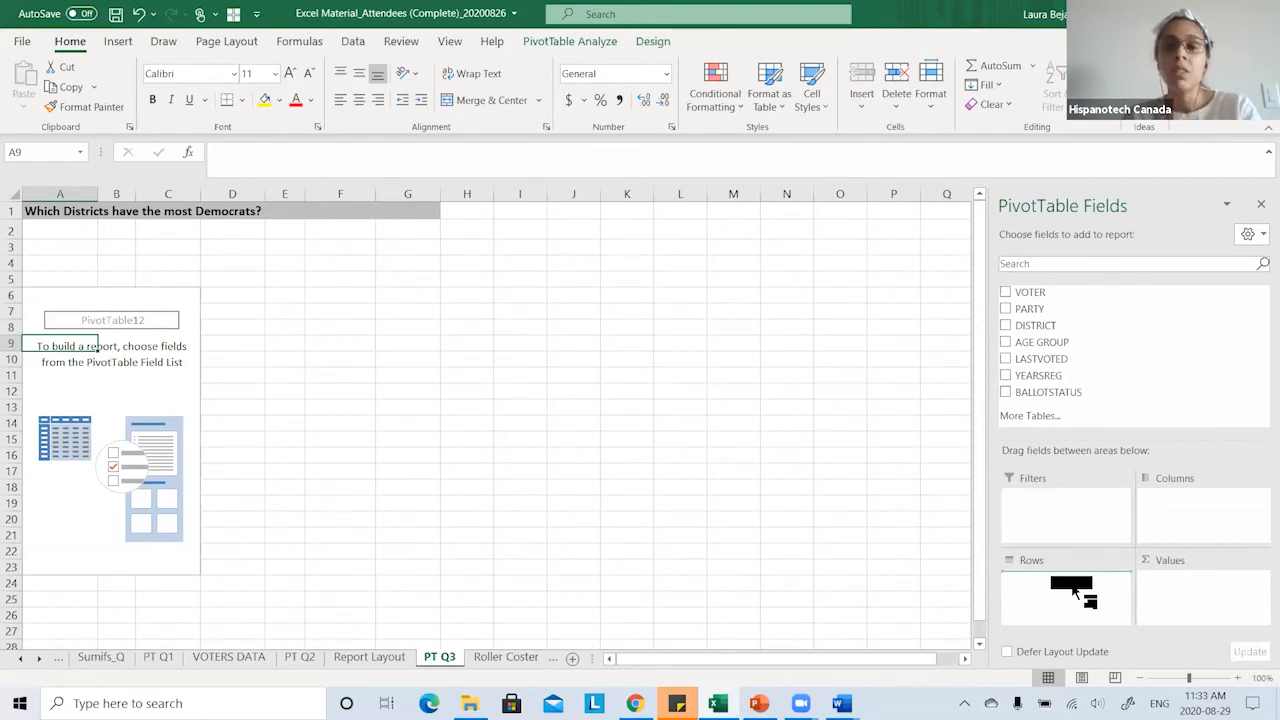
left_click_drag(1073, 590, 1071, 585)
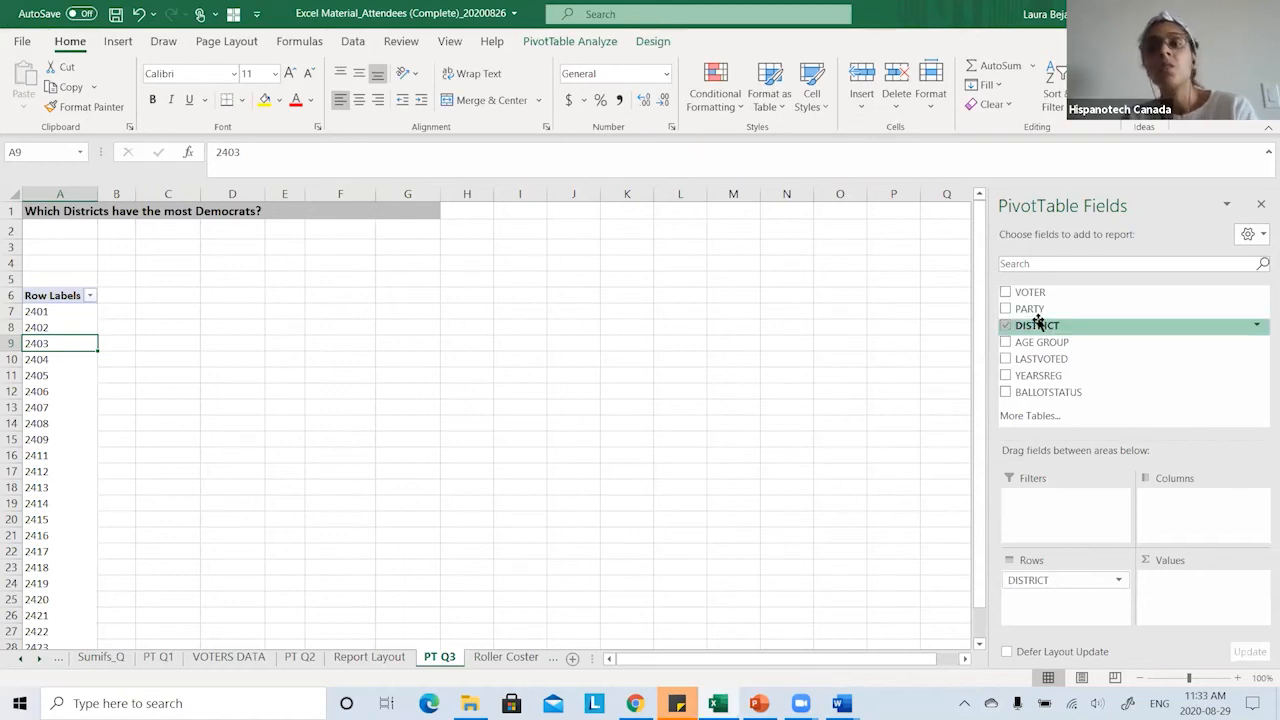
left_click_drag(1035, 313, 1184, 515)
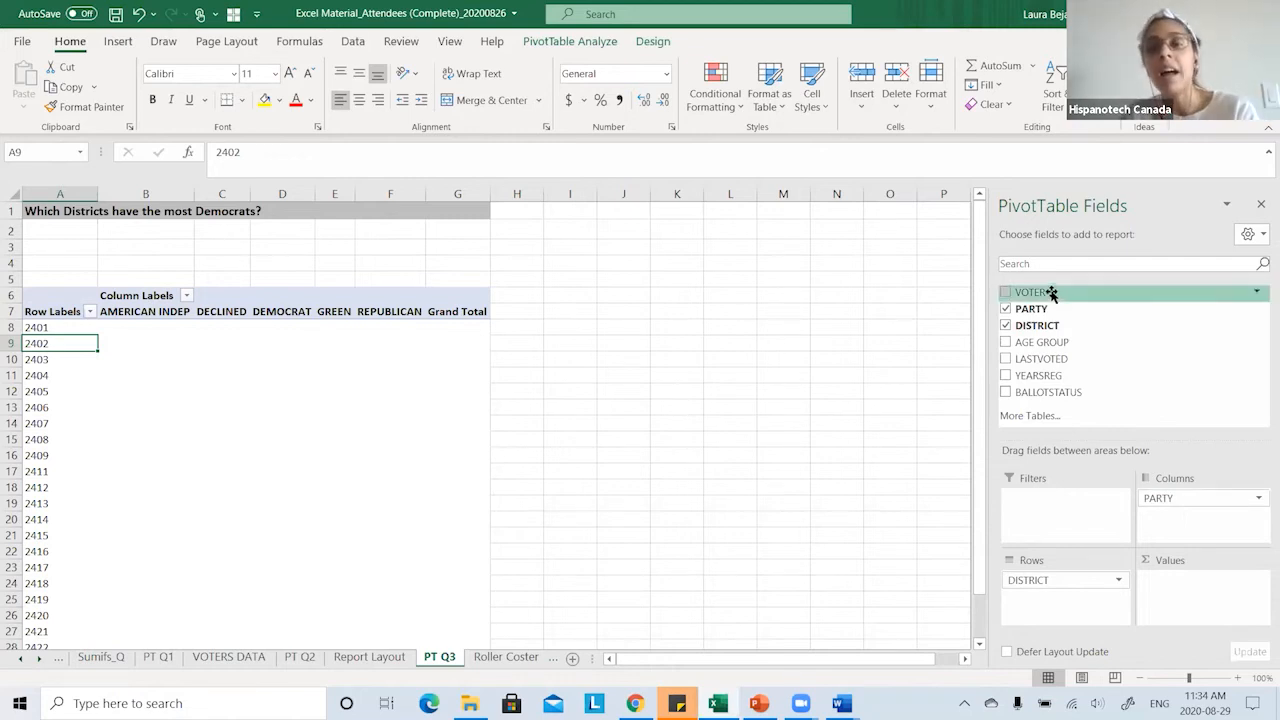
left_click_drag(1050, 292, 1187, 587)
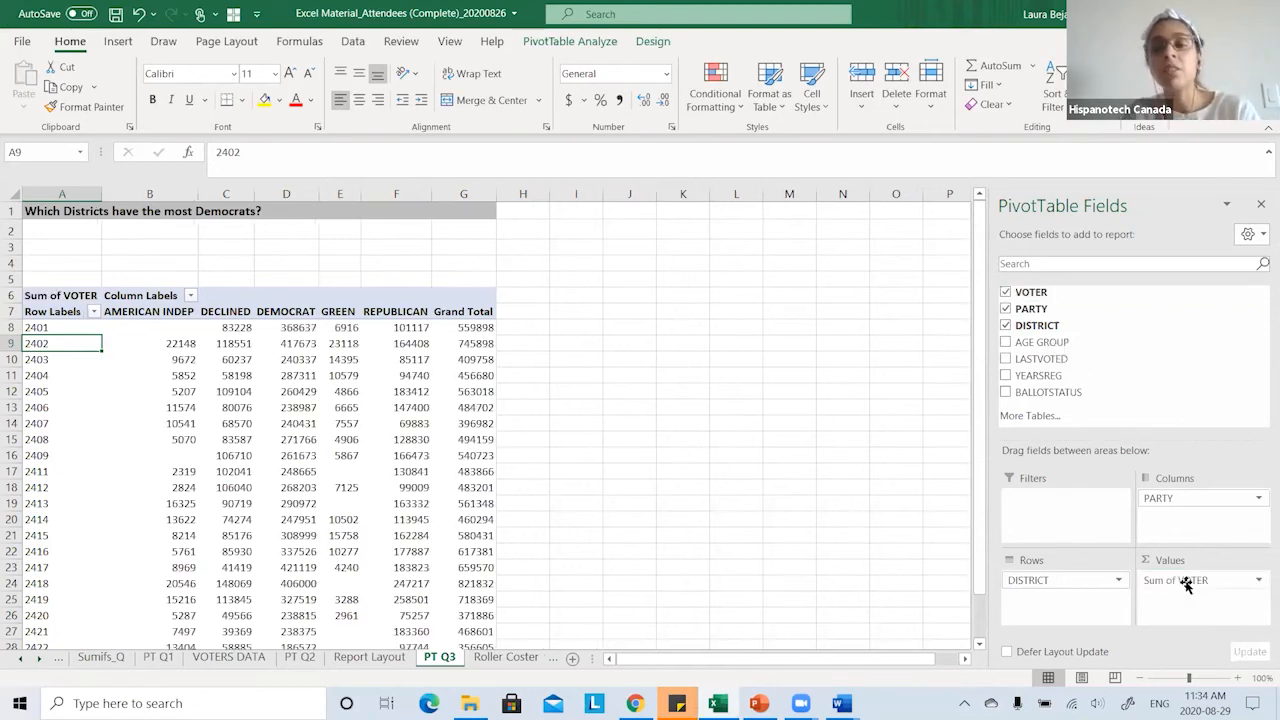
- Change the VOTER value field to summarize by Count
left_click(1258, 582)
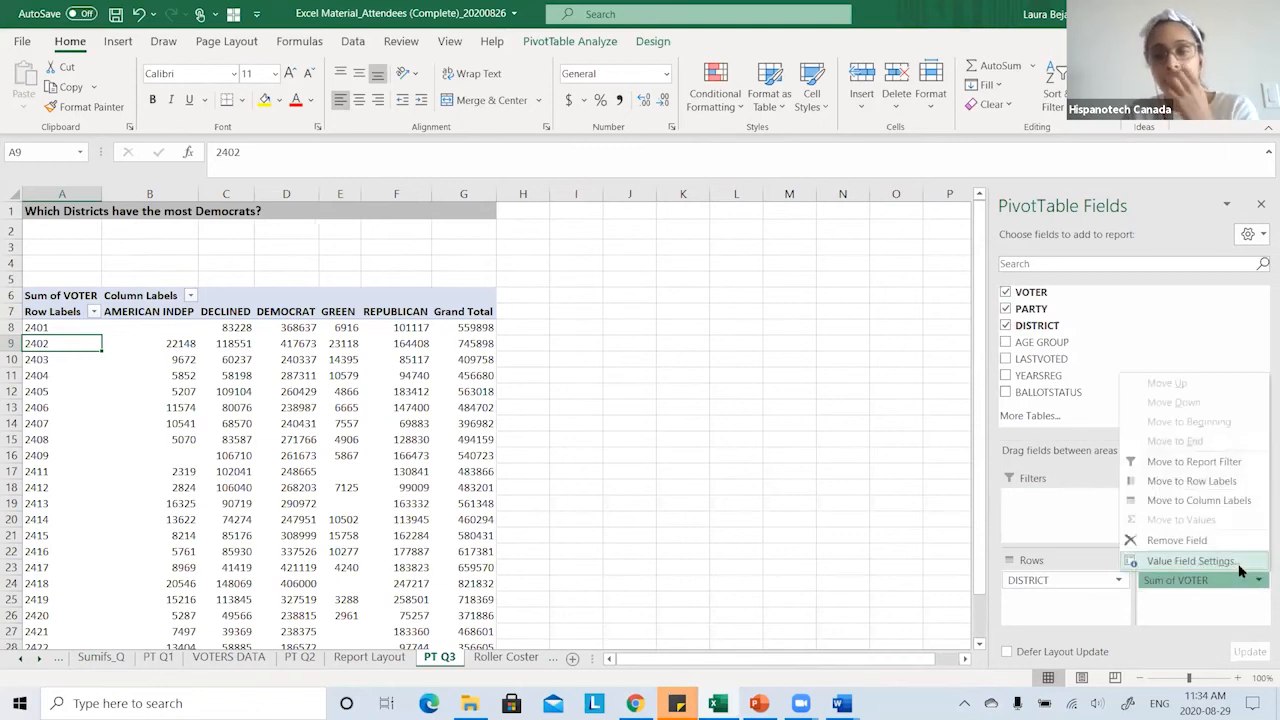
left_click(1240, 563)
left_click(536, 480)
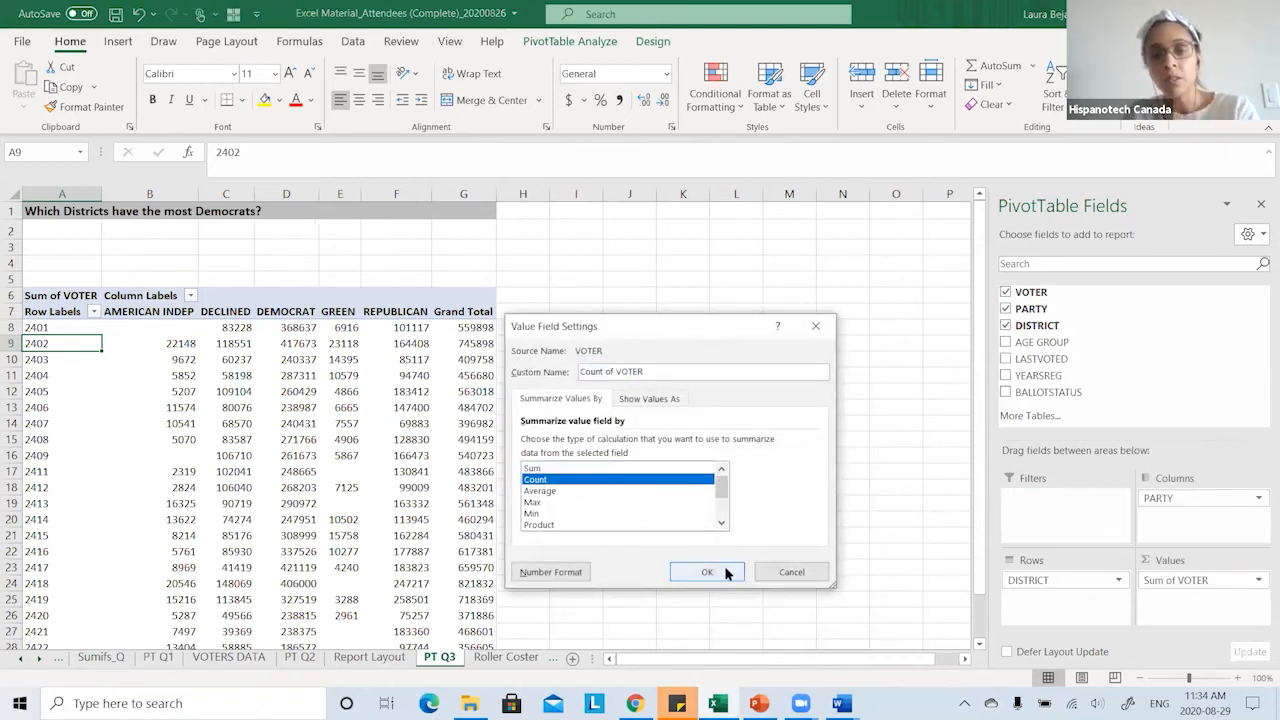
left_click(707, 571)
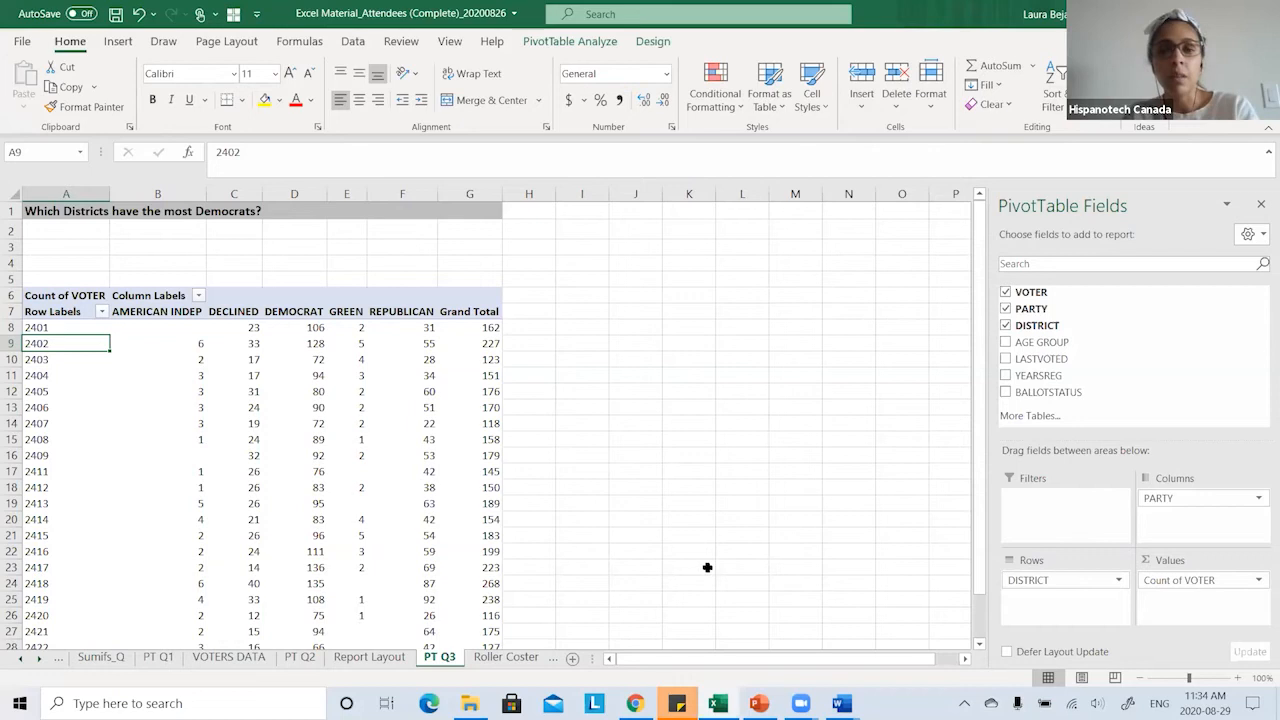
- Filter the PivotTable's column labels to show only the DEMOCRAT party
left_click(199, 297)
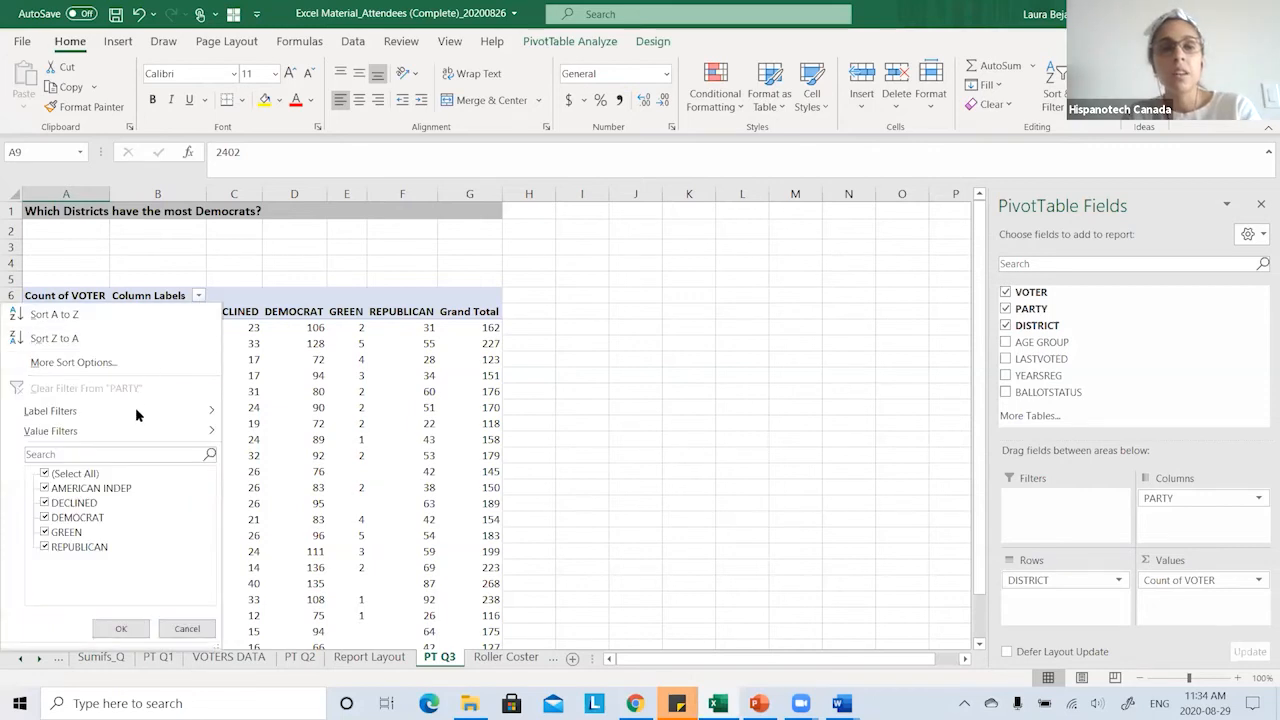
left_click(52, 474)
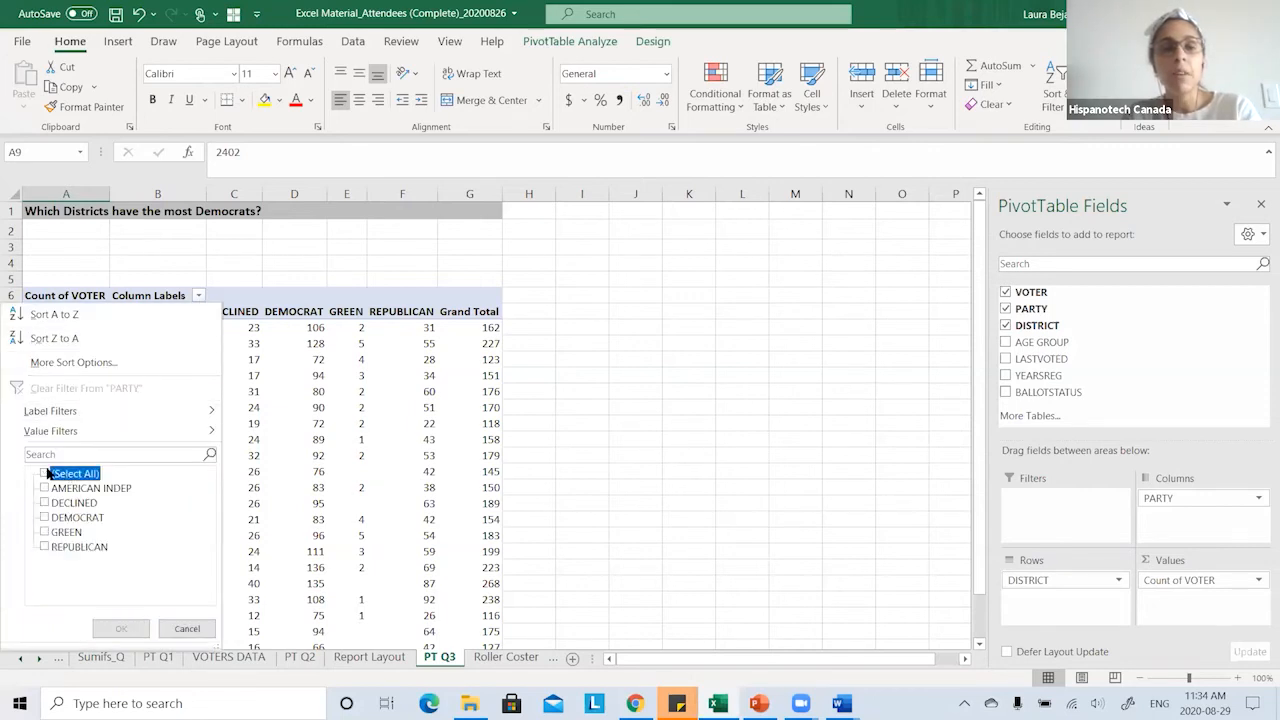
left_click(50, 519)
left_click(121, 628)
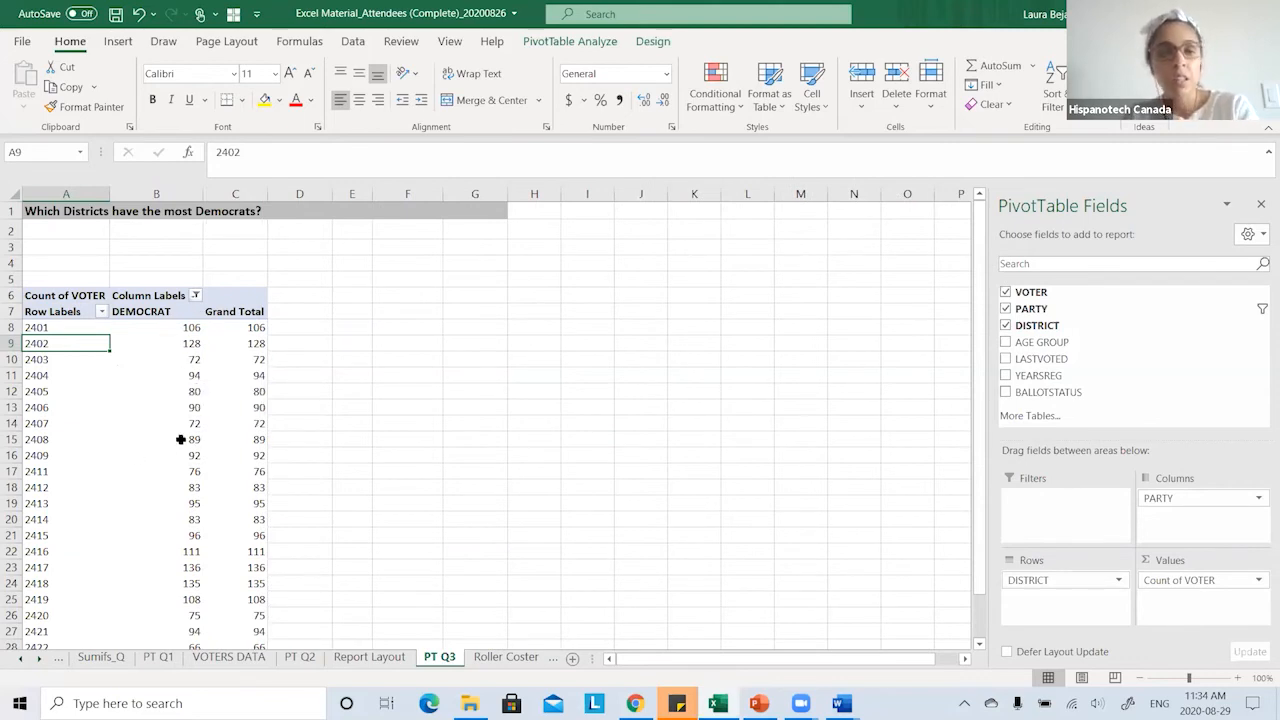
- Sort the districts by Democrat voter count from largest to smallest and check the first two districts
left_click(70, 329)
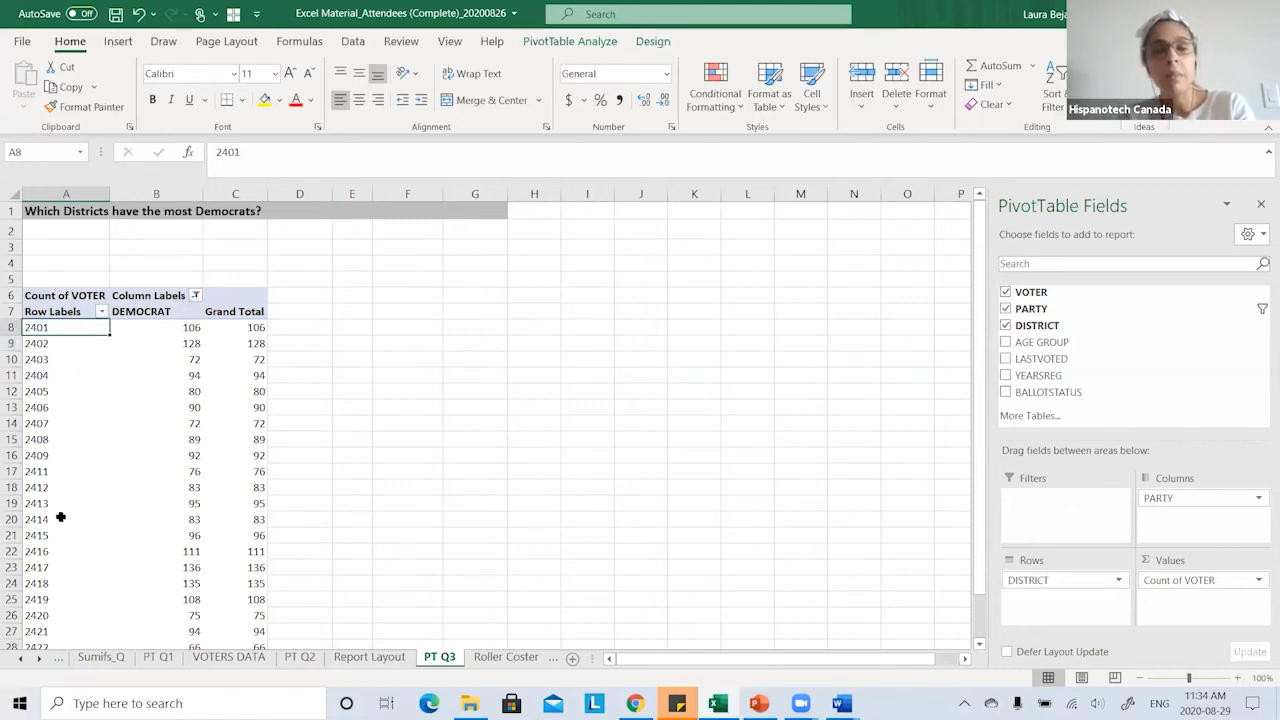
left_click(174, 343)
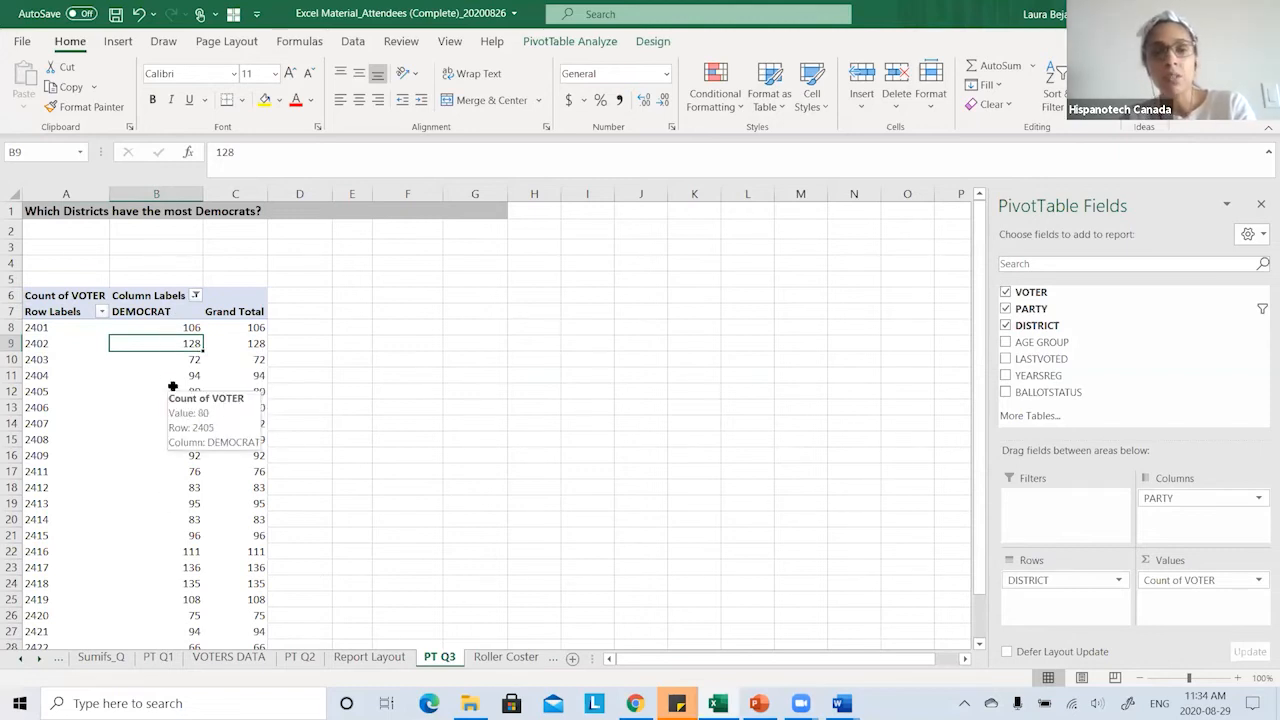
left_click(176, 361)
left_click(178, 484)
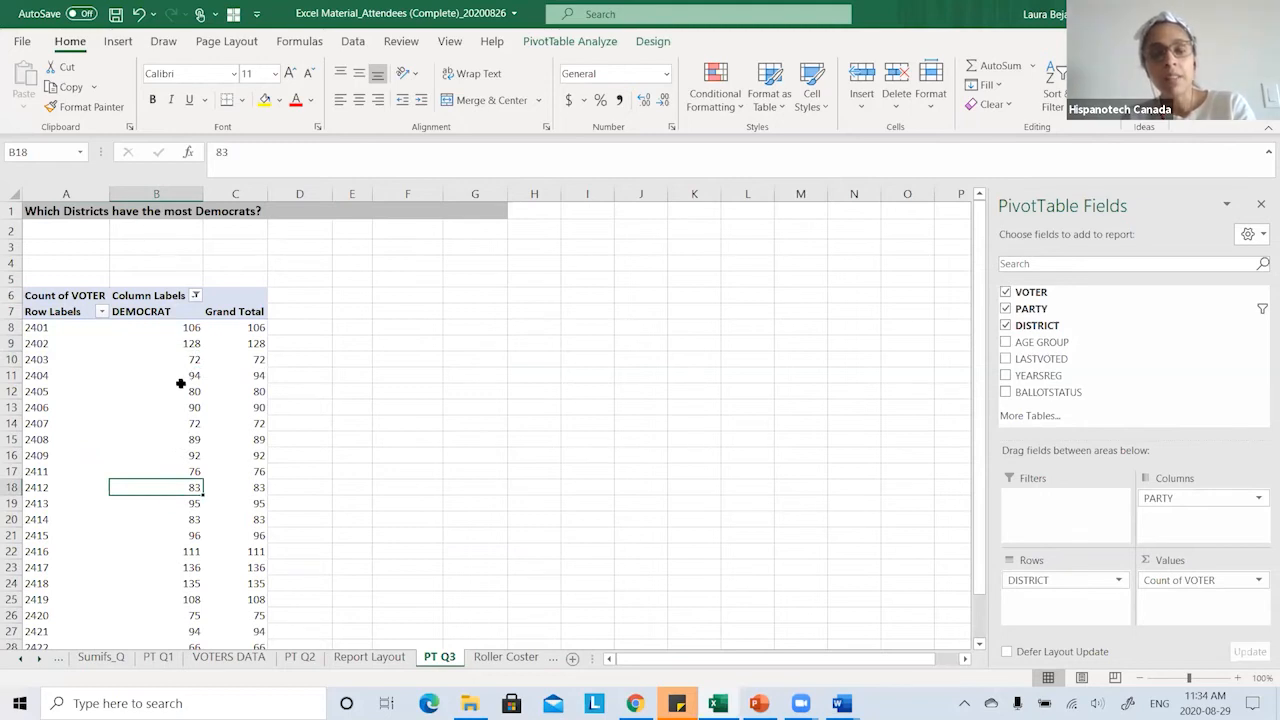
mouse_move(180, 391)
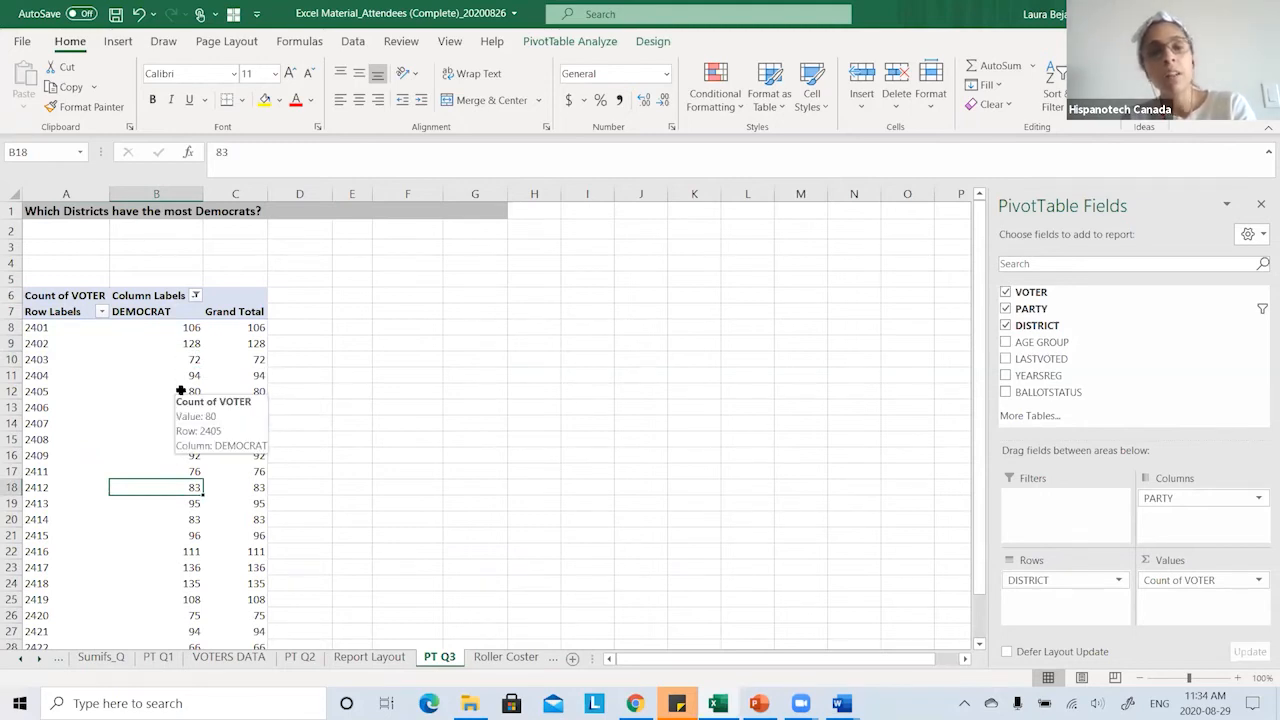
right_click(174, 407)
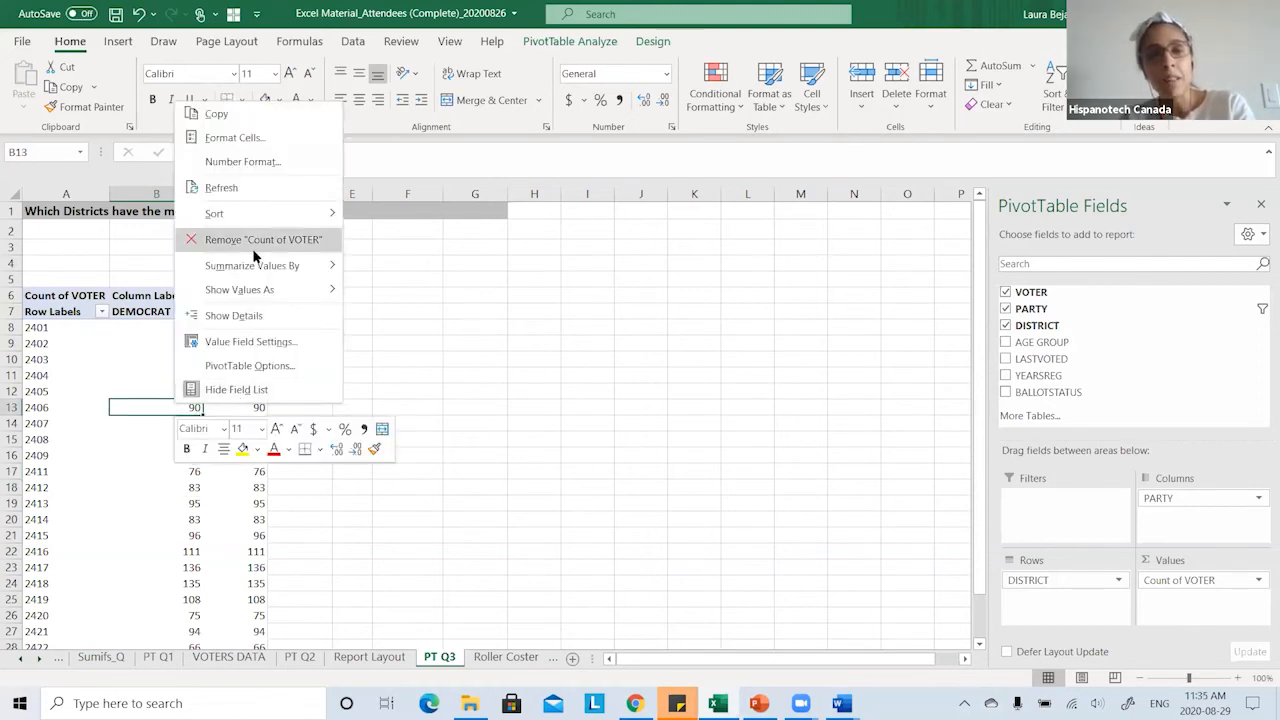
mouse_move(254, 224)
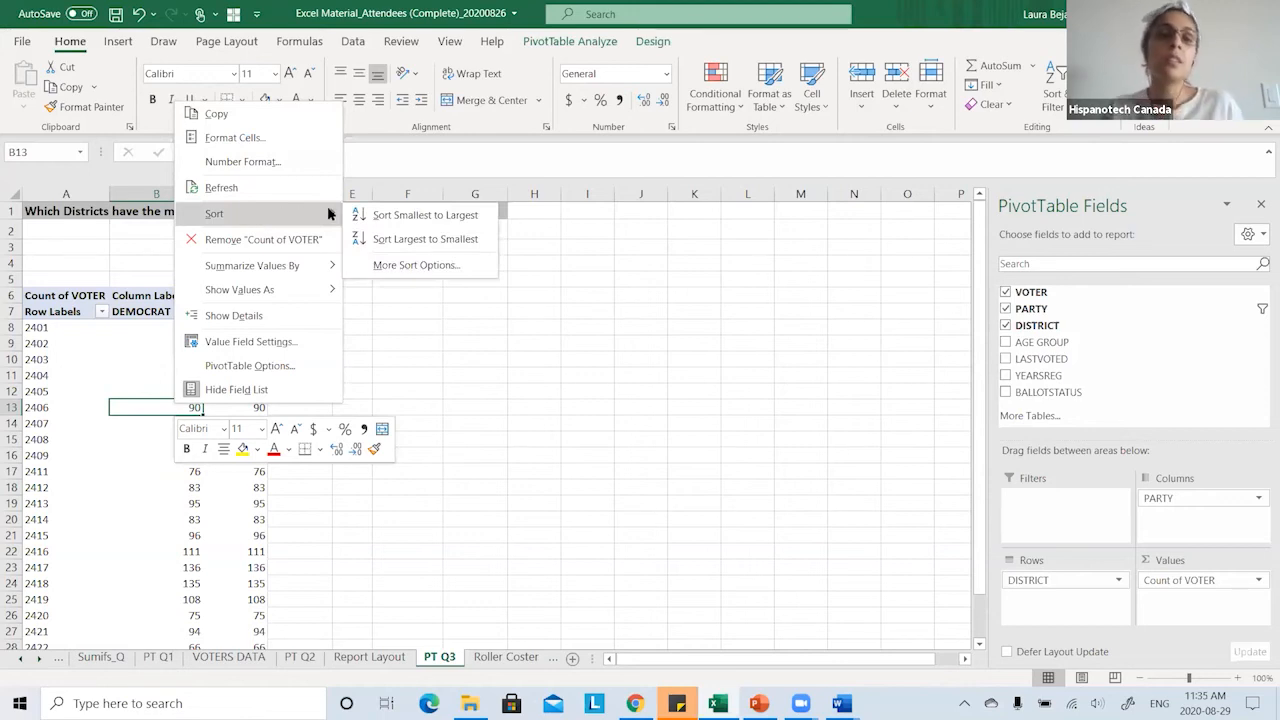
left_click(431, 241)
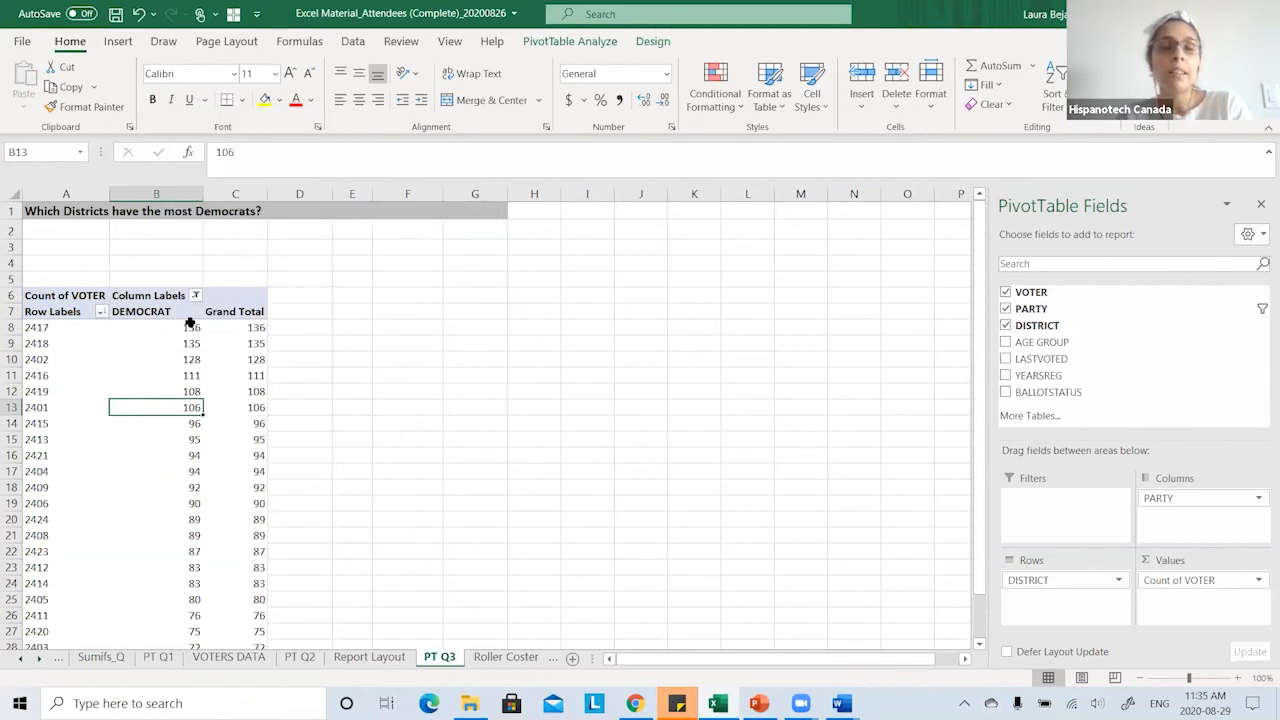
left_click(46, 327)
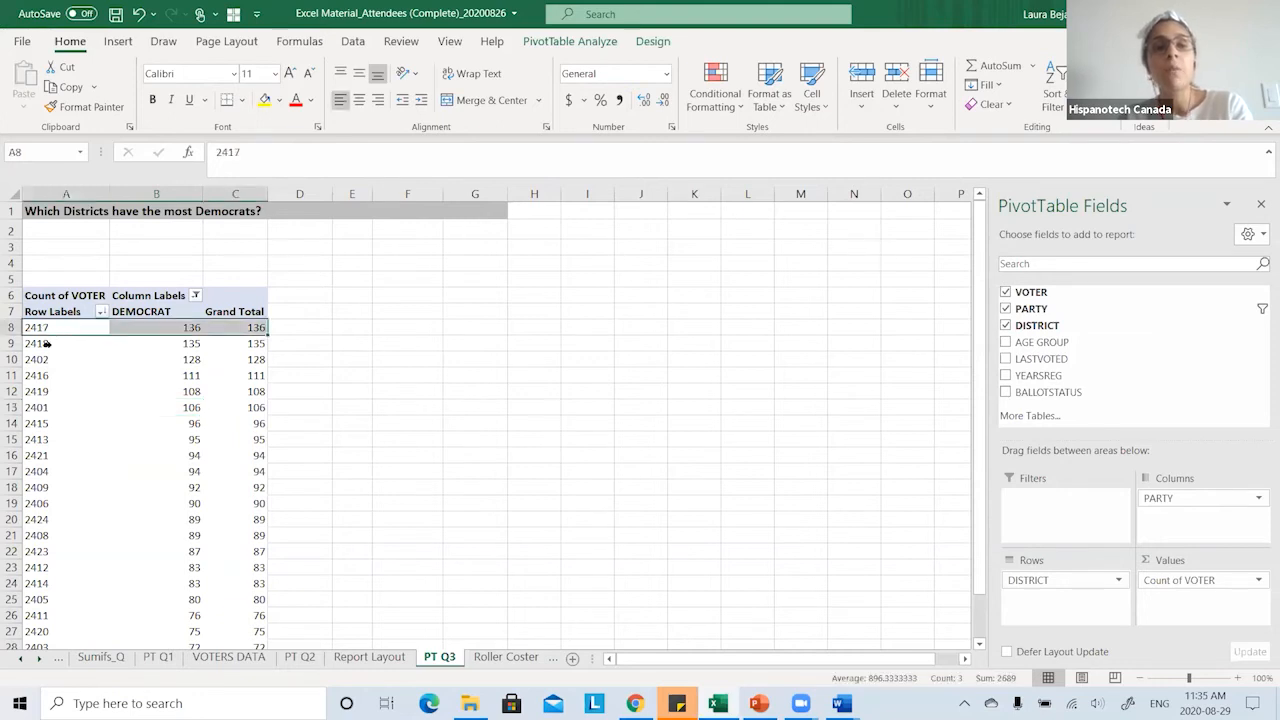
left_click(46, 343)
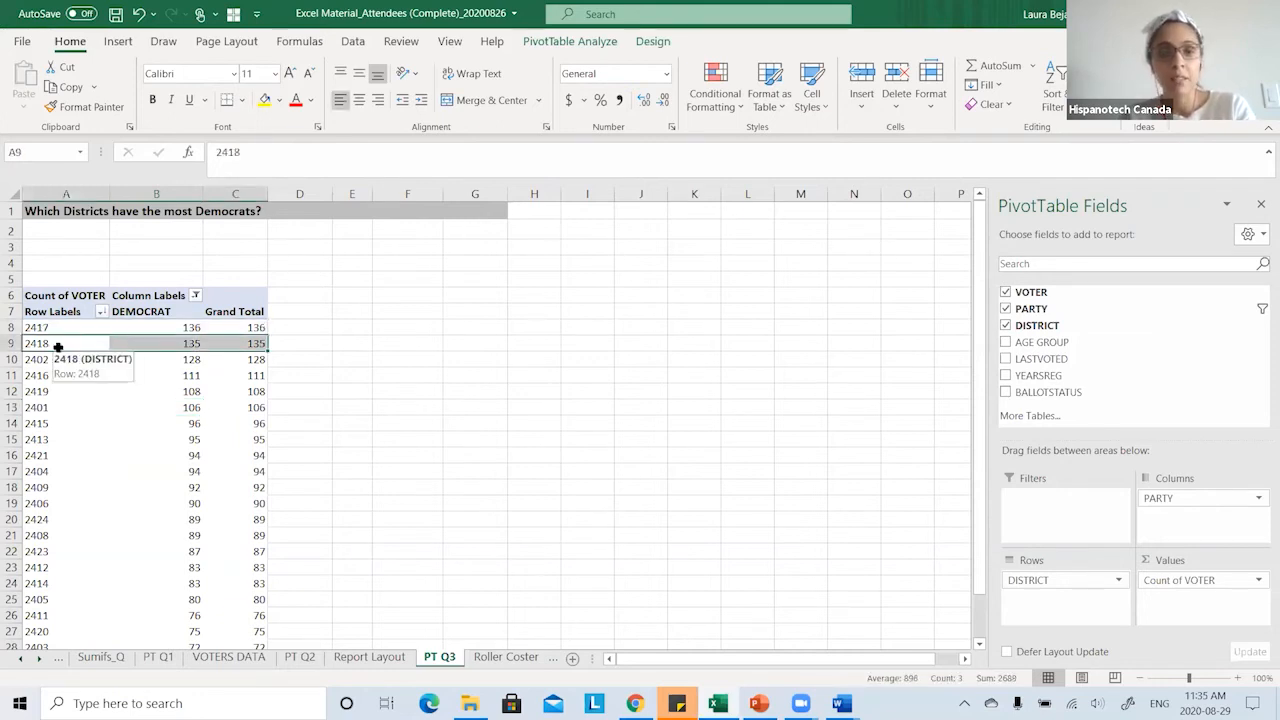
- Copy the whole Democrat PivotTable and paste the duplicate starting at cell F6
left_click_drag(60, 295, 218, 288)
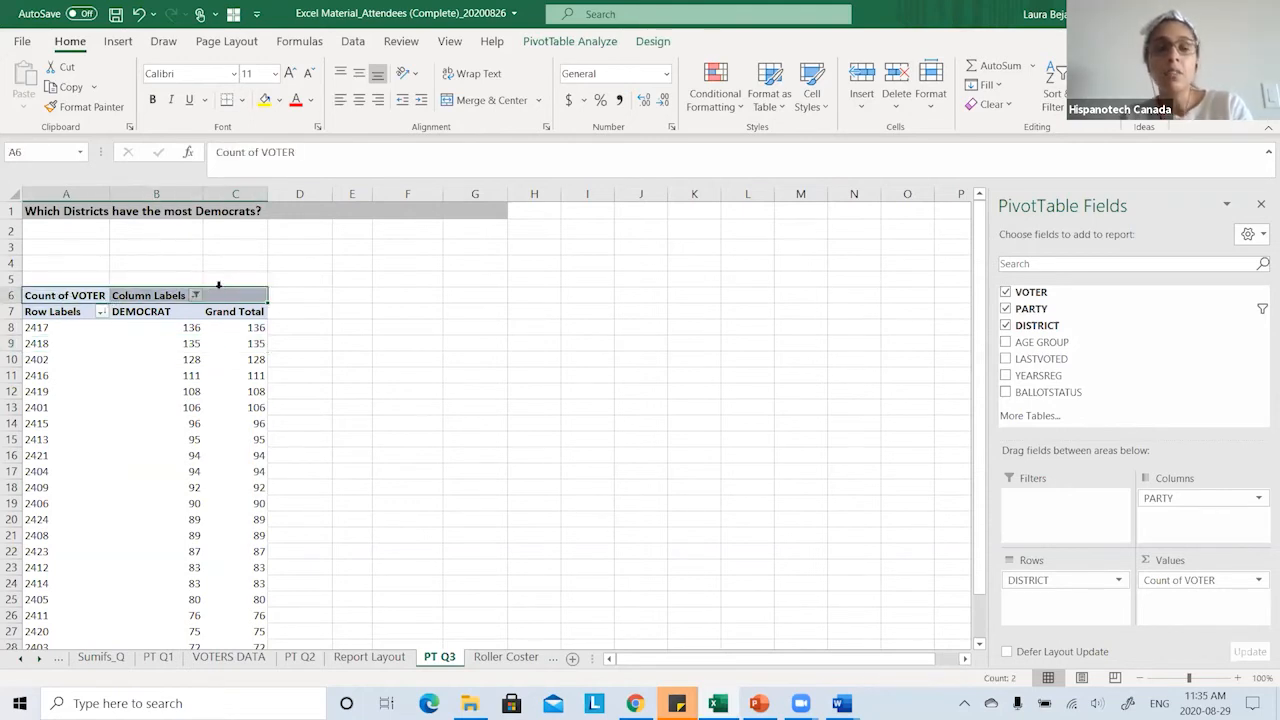
key("ctrl+shift+Down")
key("ctrl+c")
scroll(219, 289, "up", 1)
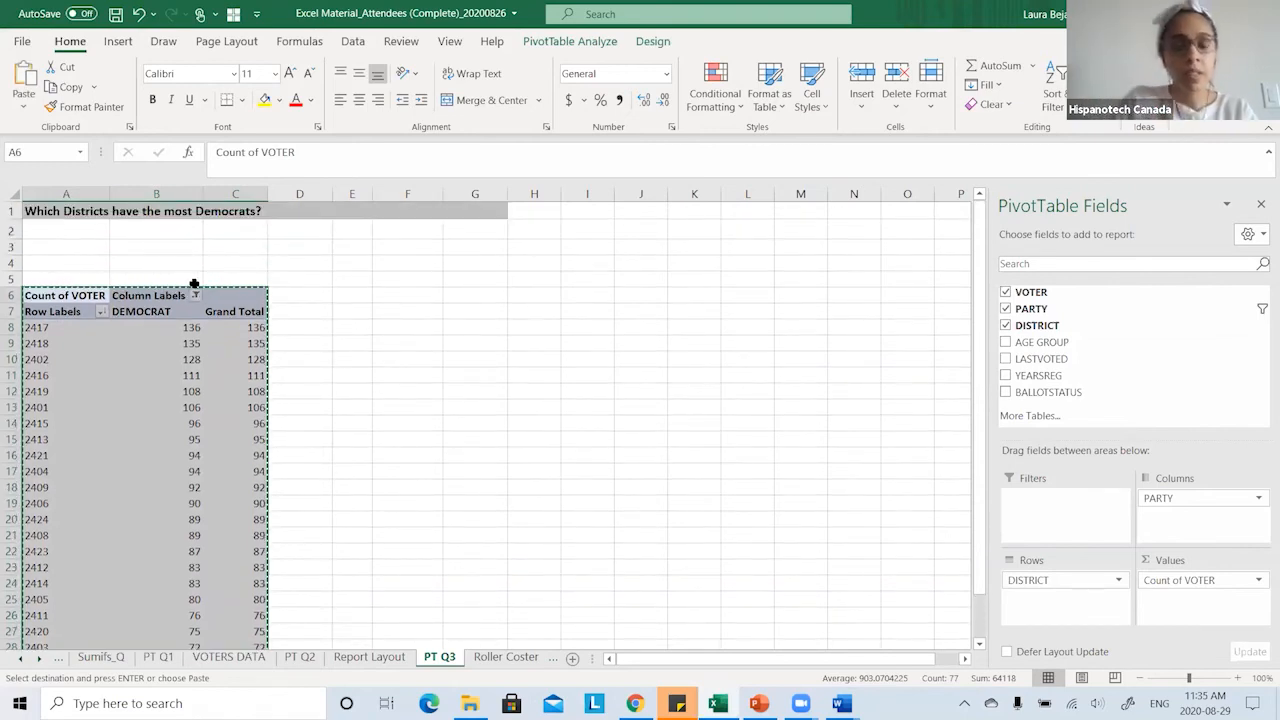
left_click(412, 294)
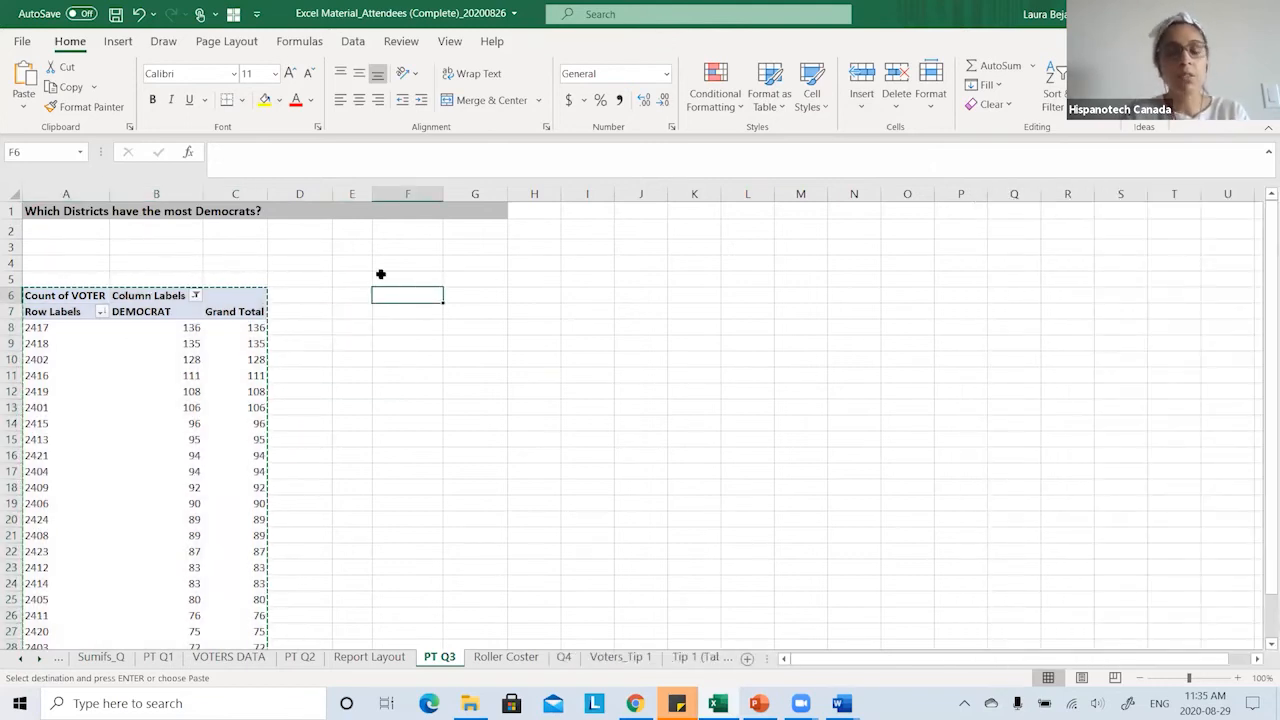
key("ctrl+v")
- In the copied PivotTable, clear the party filter and move PARTY from the columns to the report filters
left_click(437, 346)
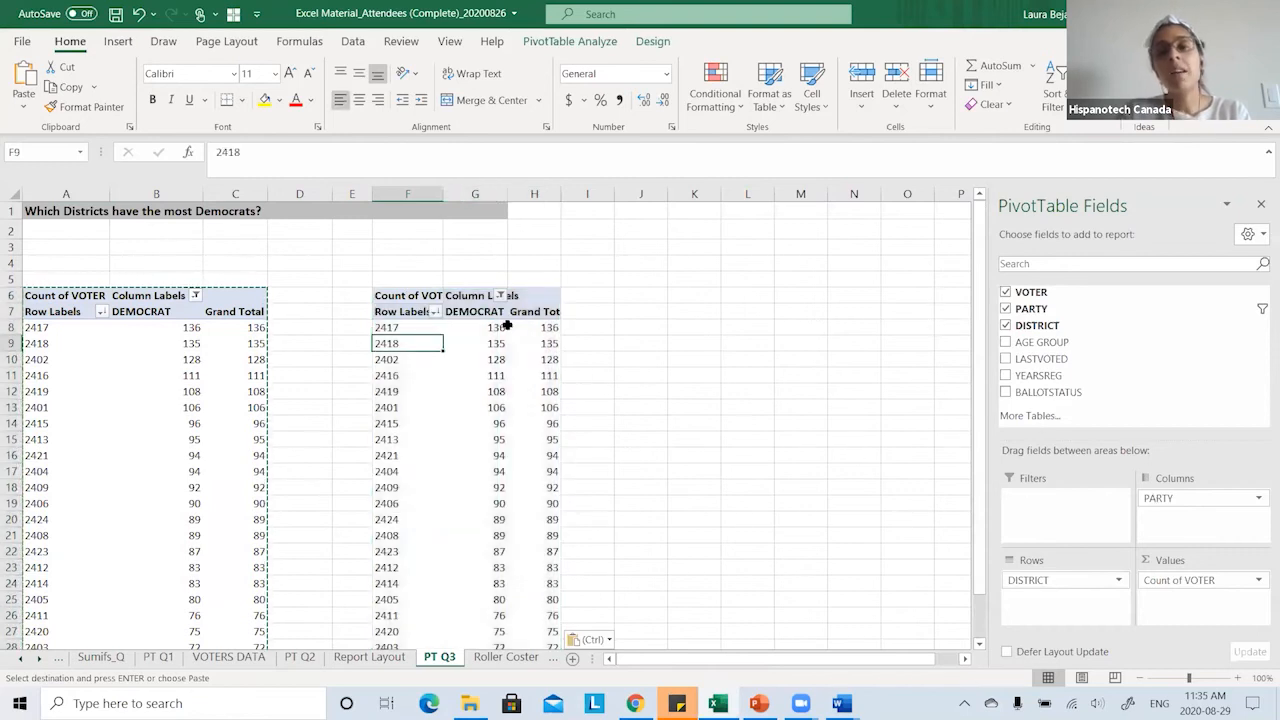
left_click(500, 295)
left_click(350, 388)
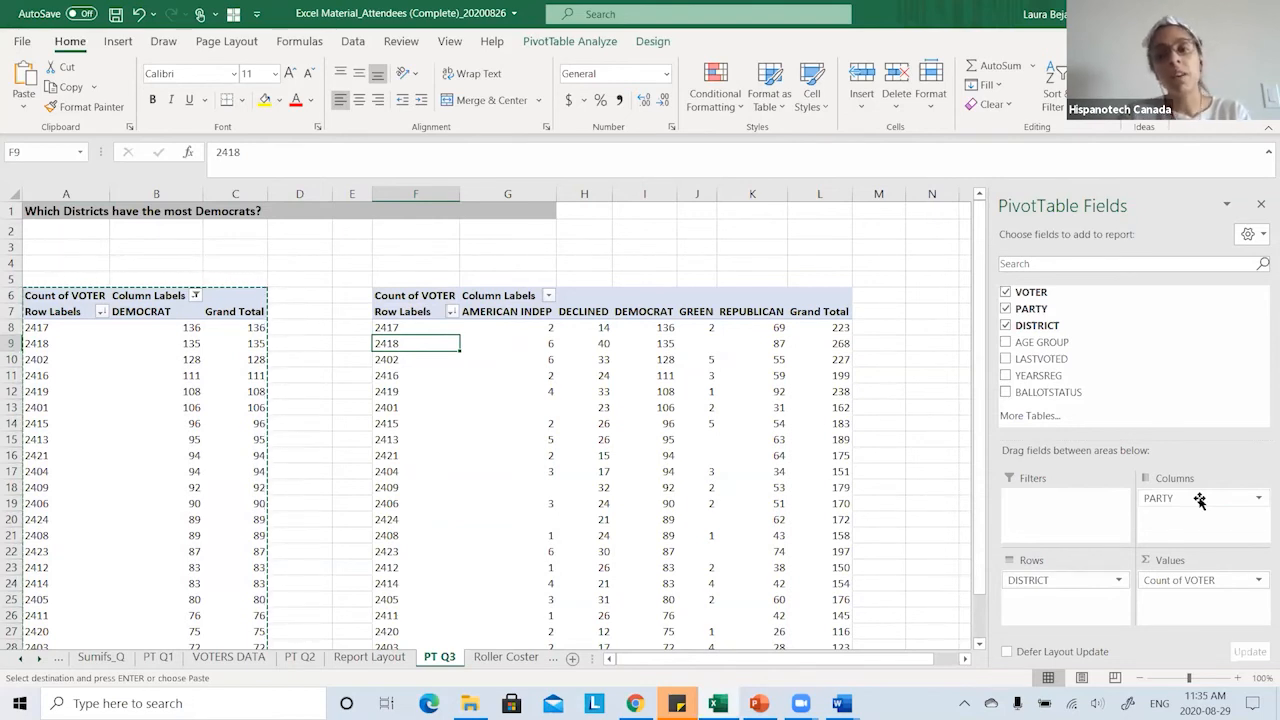
left_click_drag(1200, 500, 1074, 502)
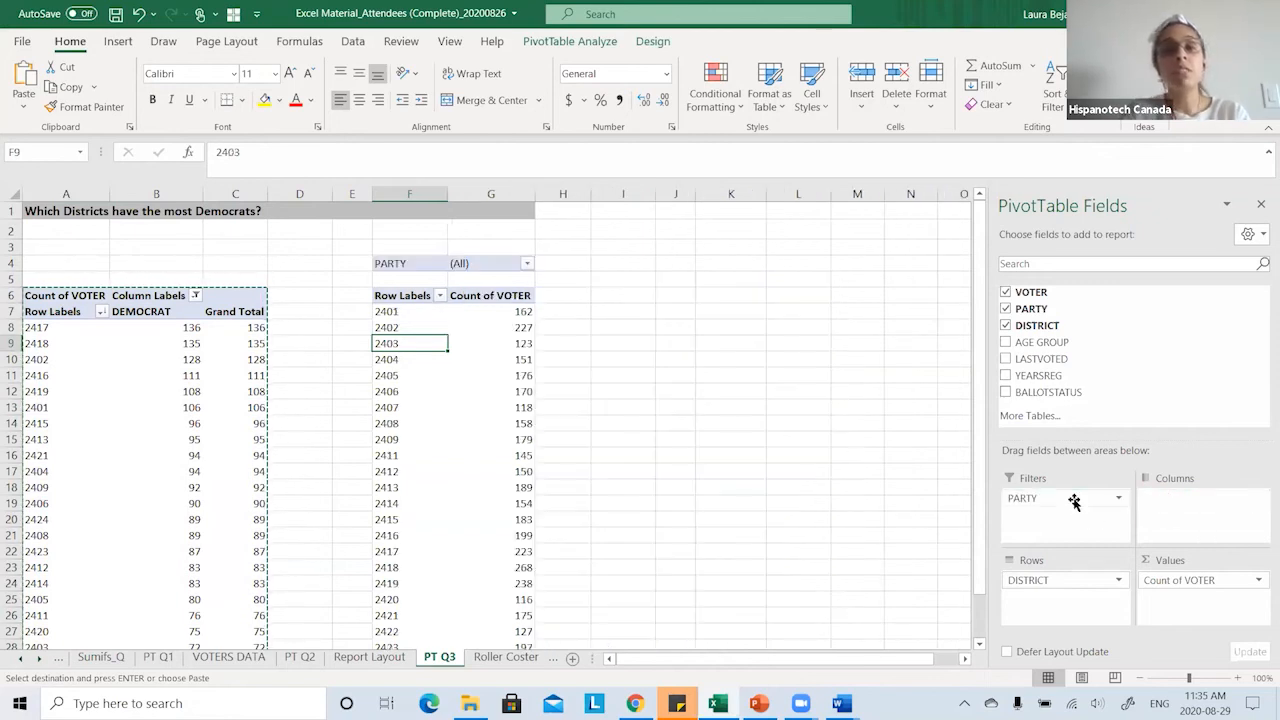
- Set the copied PivotTable's PARTY report filter to DEMOCRAT only, with multiple-item selection enabled
left_click(526, 264)
left_click(357, 315)
left_click(358, 301)
left_click(358, 301)
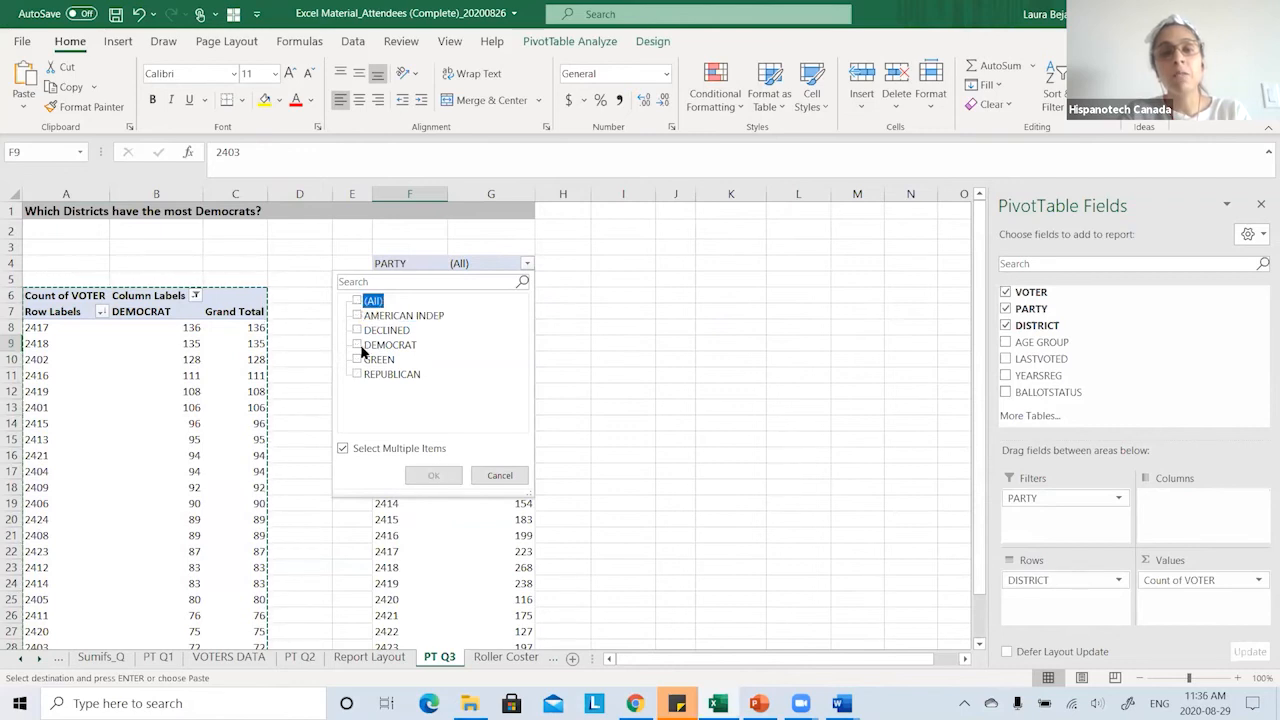
left_click(357, 345)
left_click(431, 476)
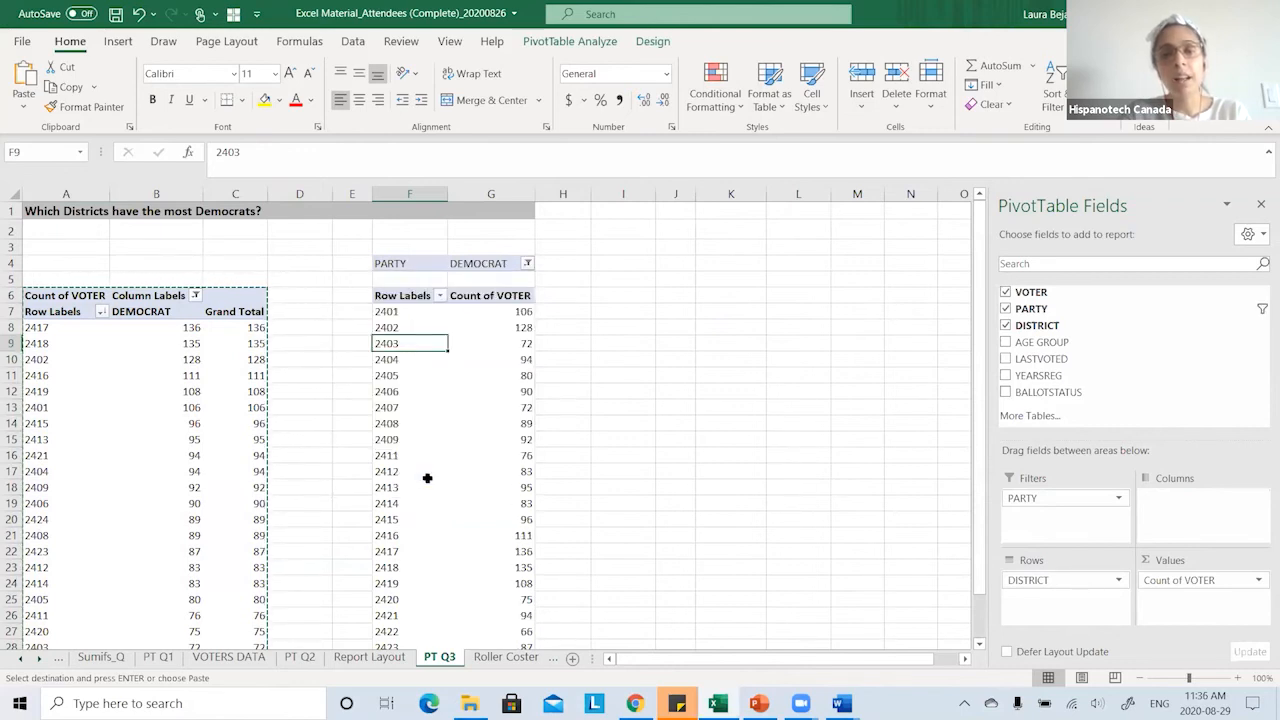
- Sort the copied PivotTable's voter counts from largest to smallest
left_click(486, 356)
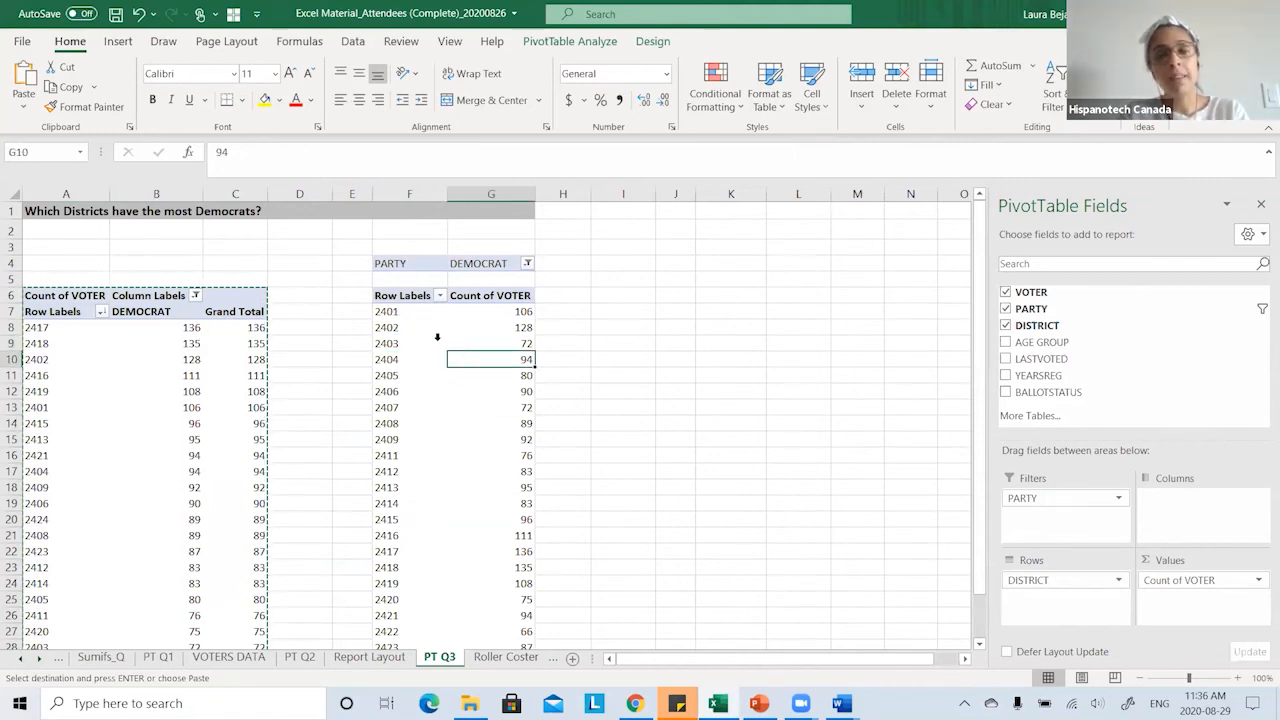
right_click(505, 346)
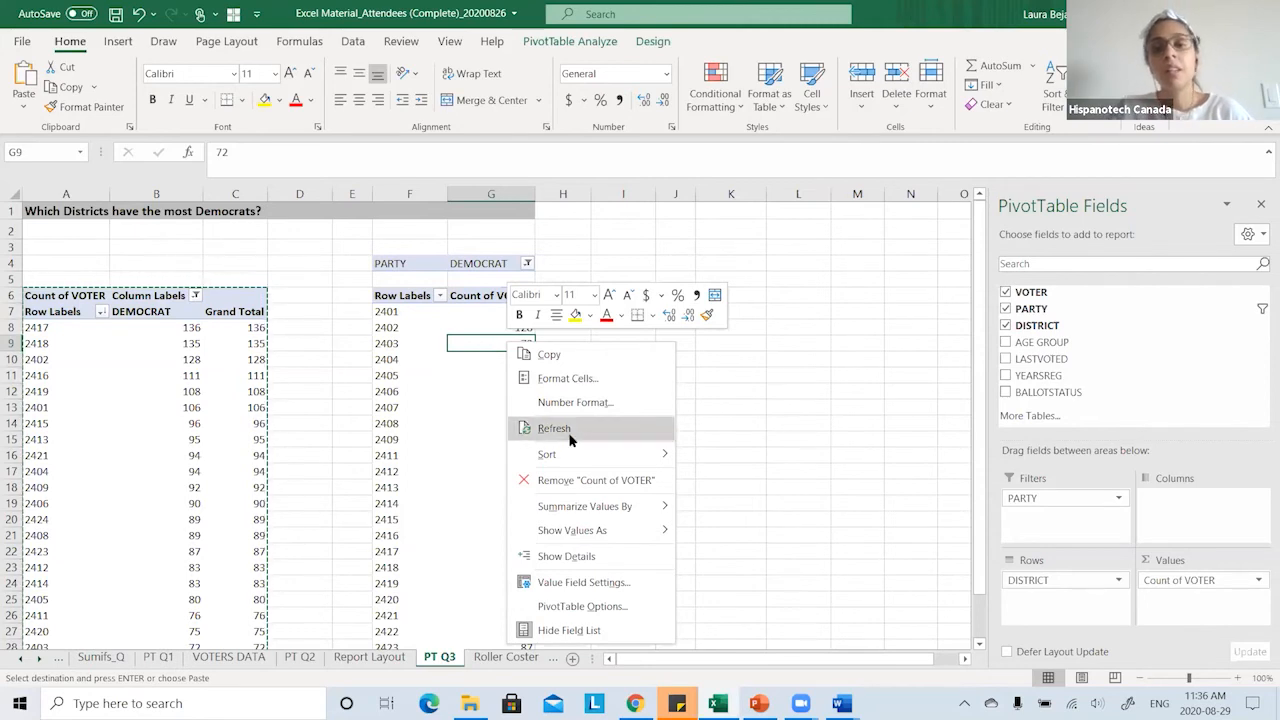
mouse_move(575, 455)
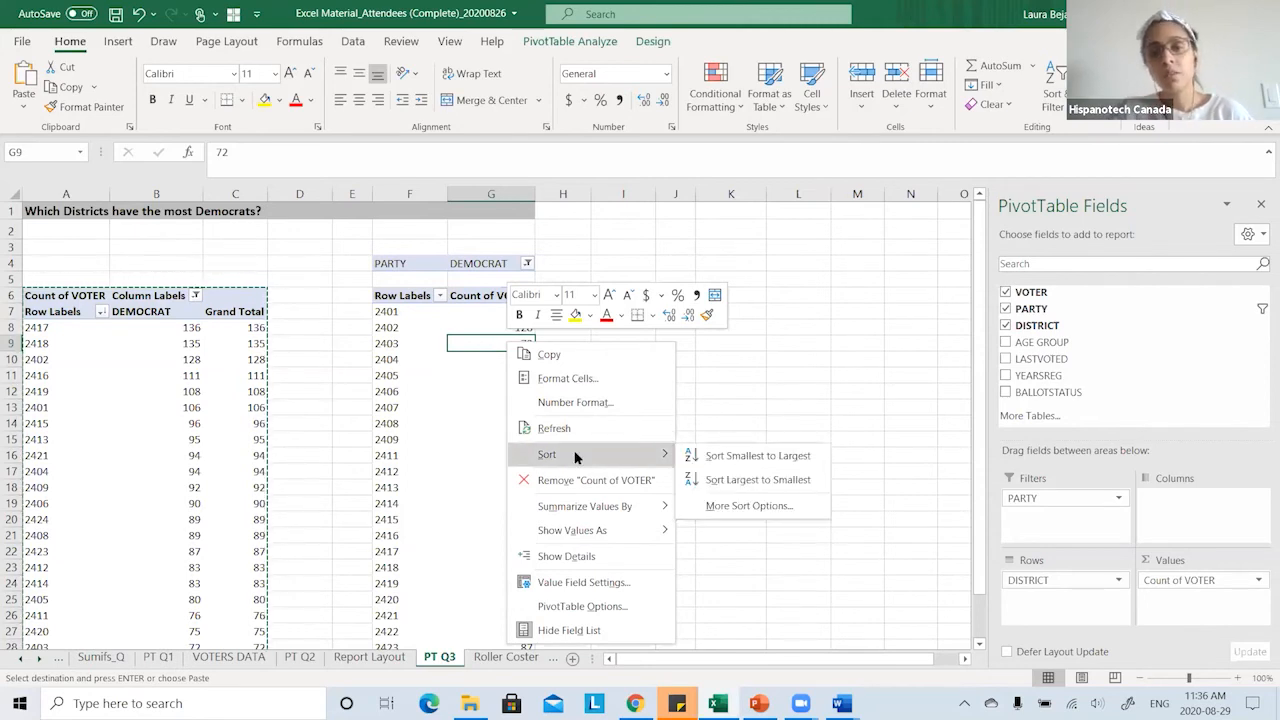
left_click(733, 483)
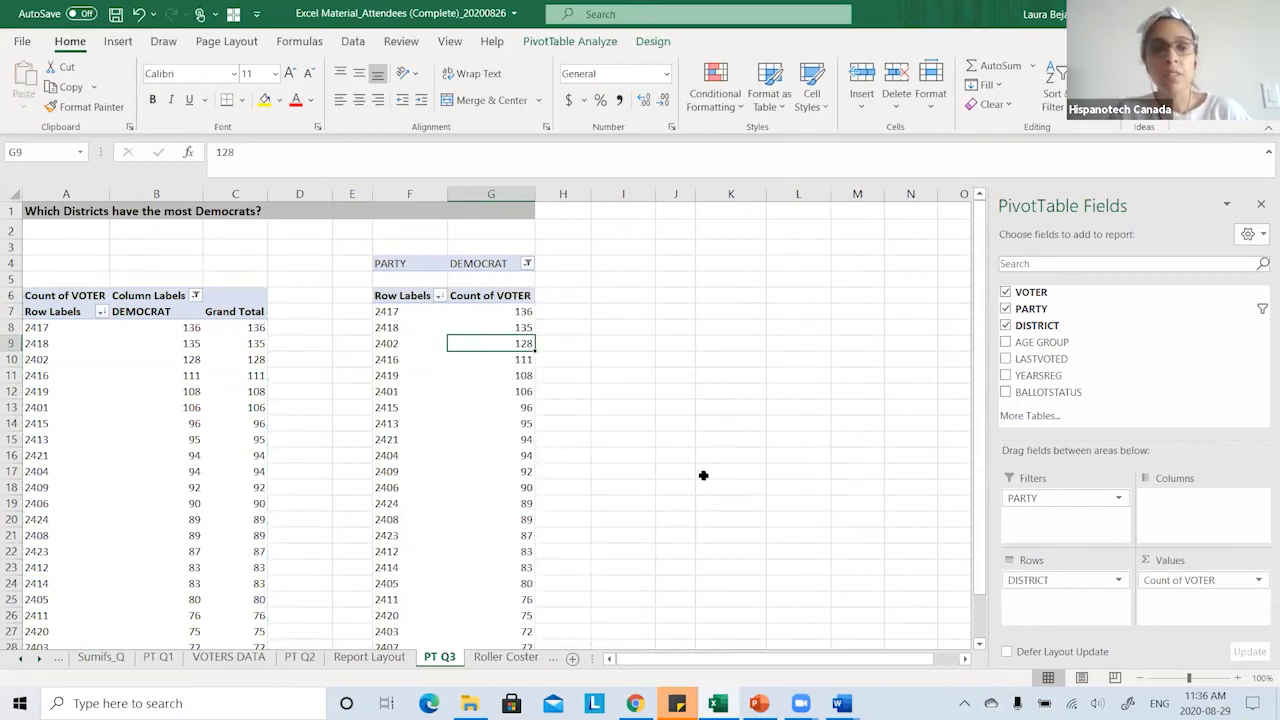
- Go to the Roller Coster sheet and examine its column headings, from Roller Coaster and Amusement Park through Speed ( mph )
left_click(396, 313)
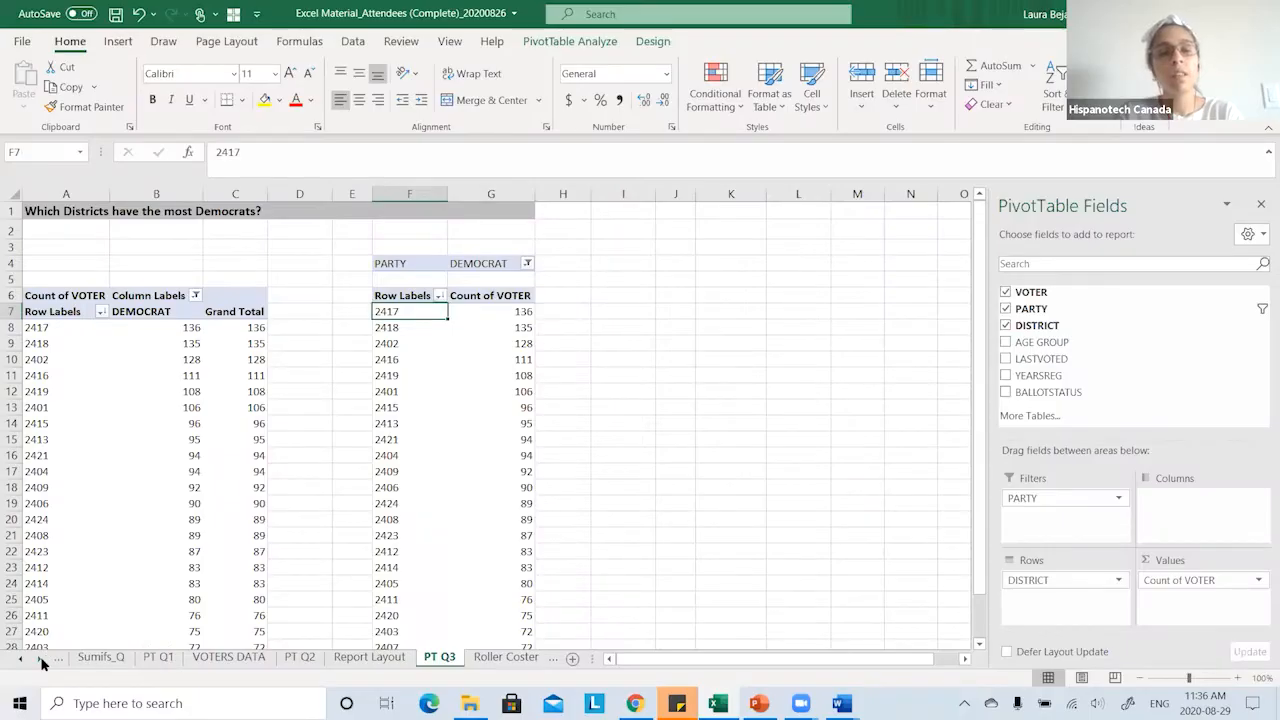
left_click(41, 660)
left_click(41, 660)
left_click(41, 660)
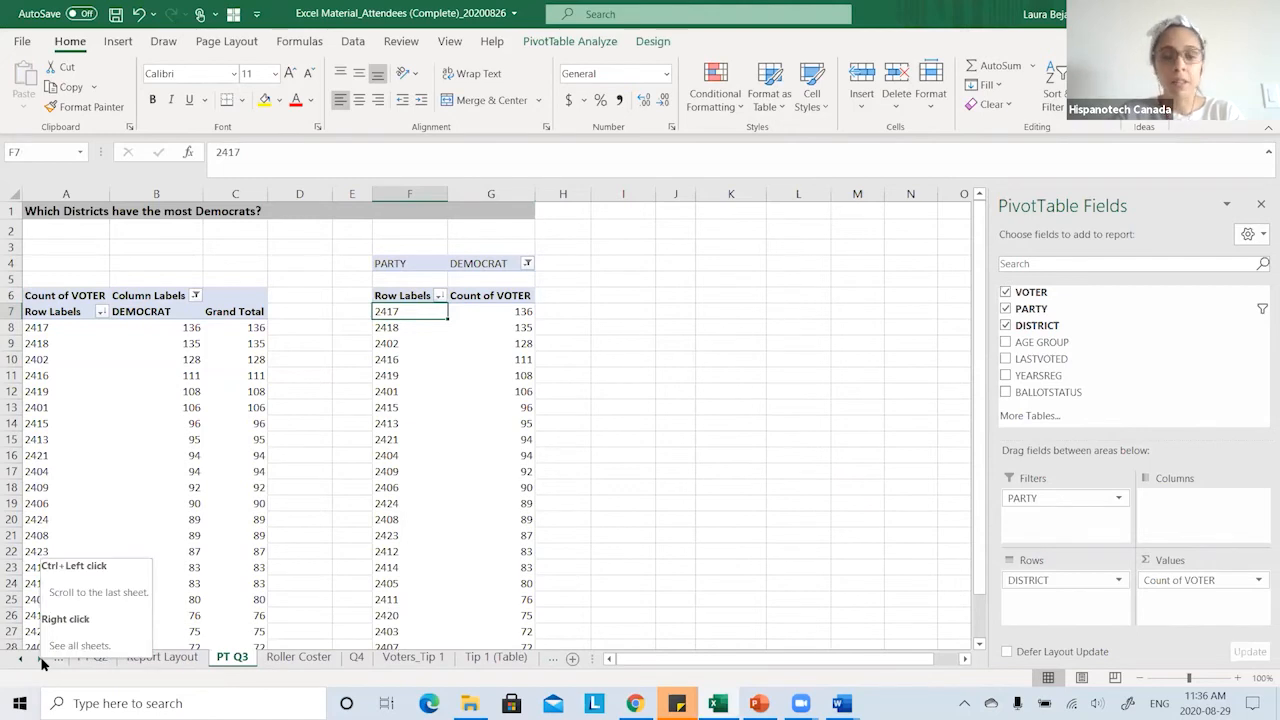
left_click(290, 658)
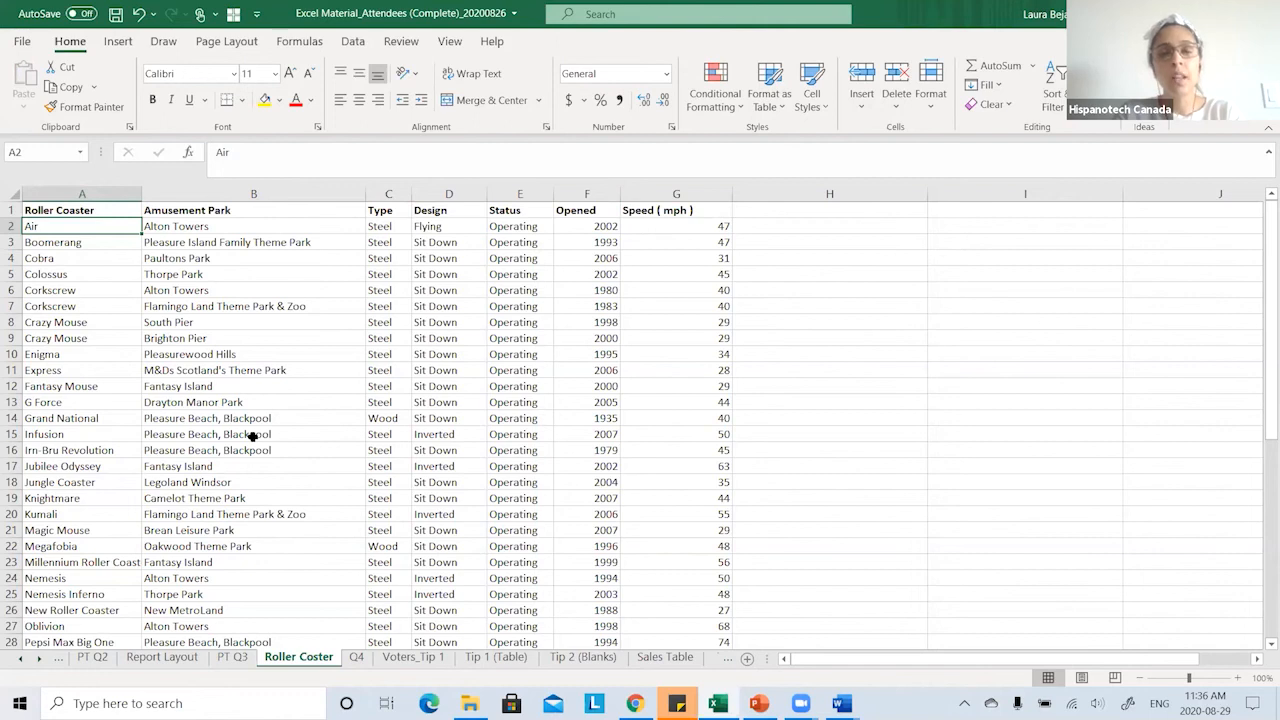
left_click(76, 209)
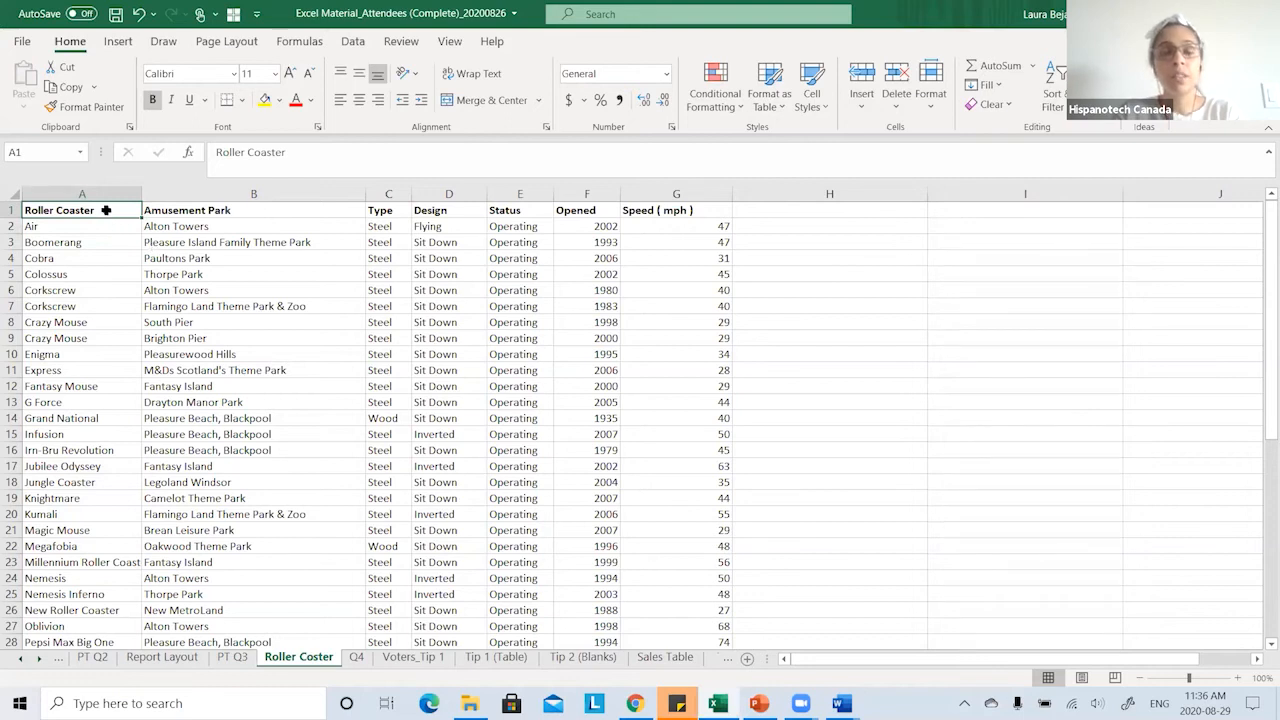
left_click(221, 211)
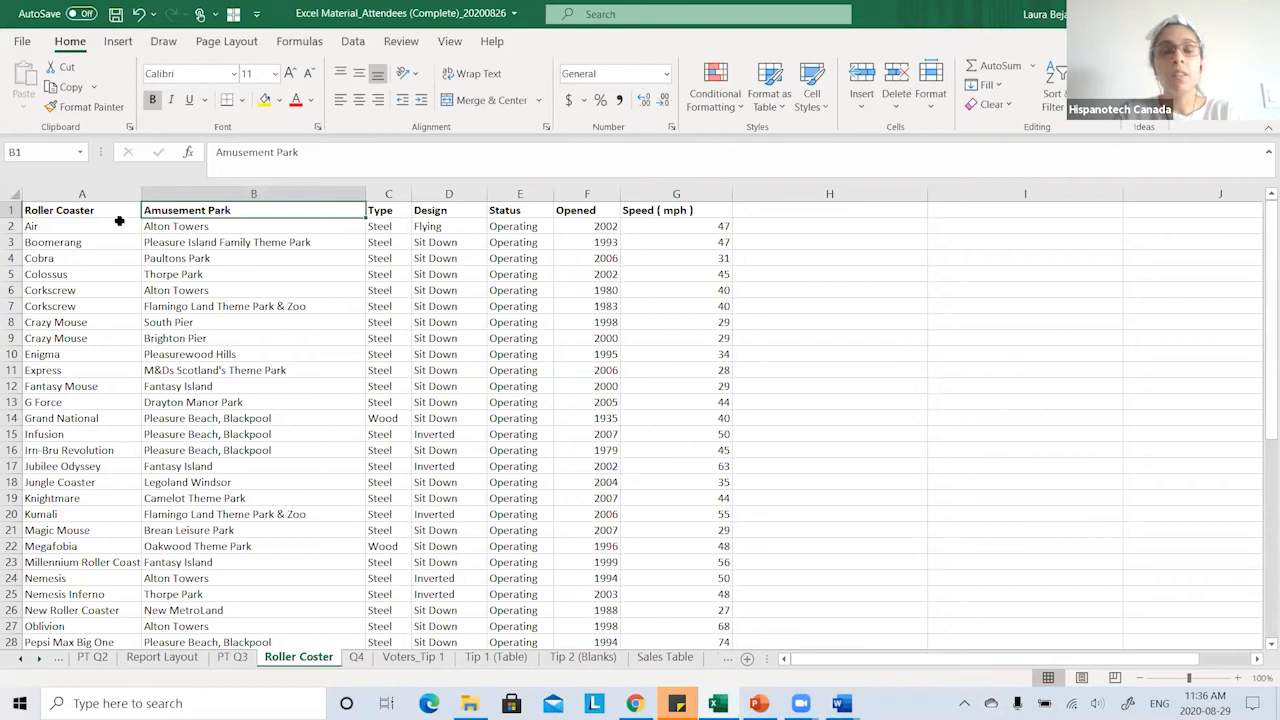
left_click(392, 212)
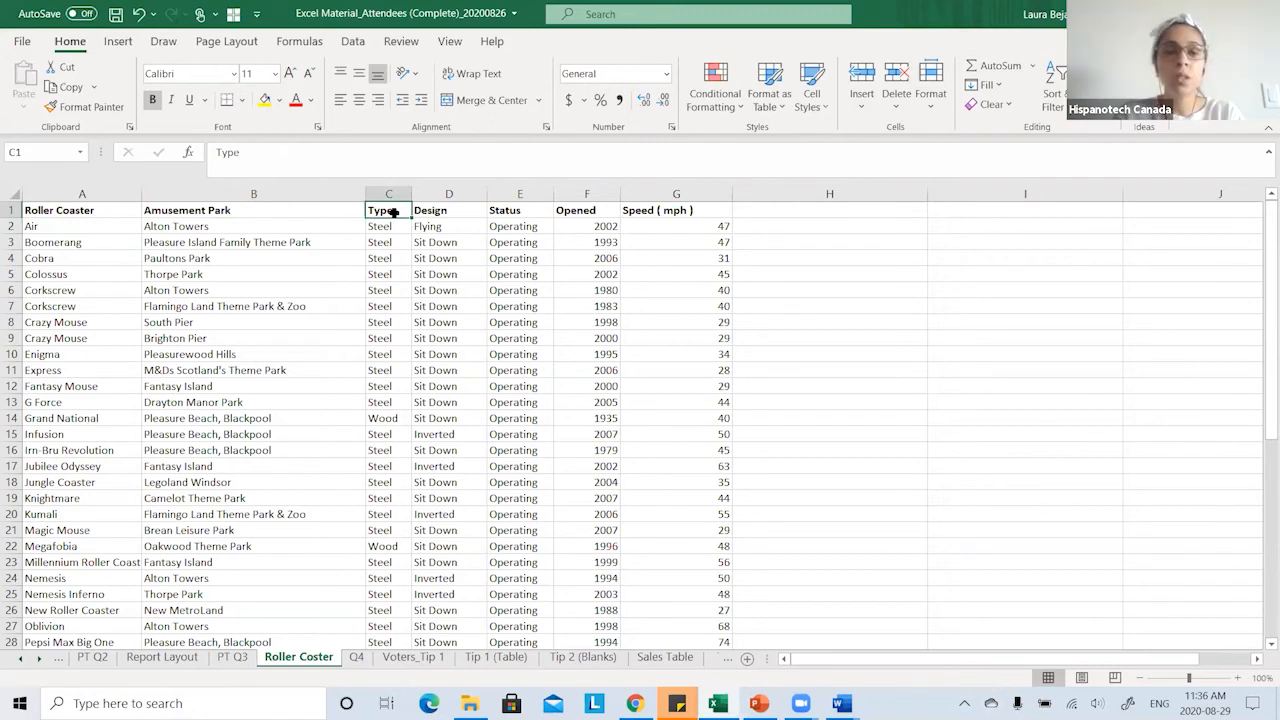
left_click(447, 208)
left_click(447, 227)
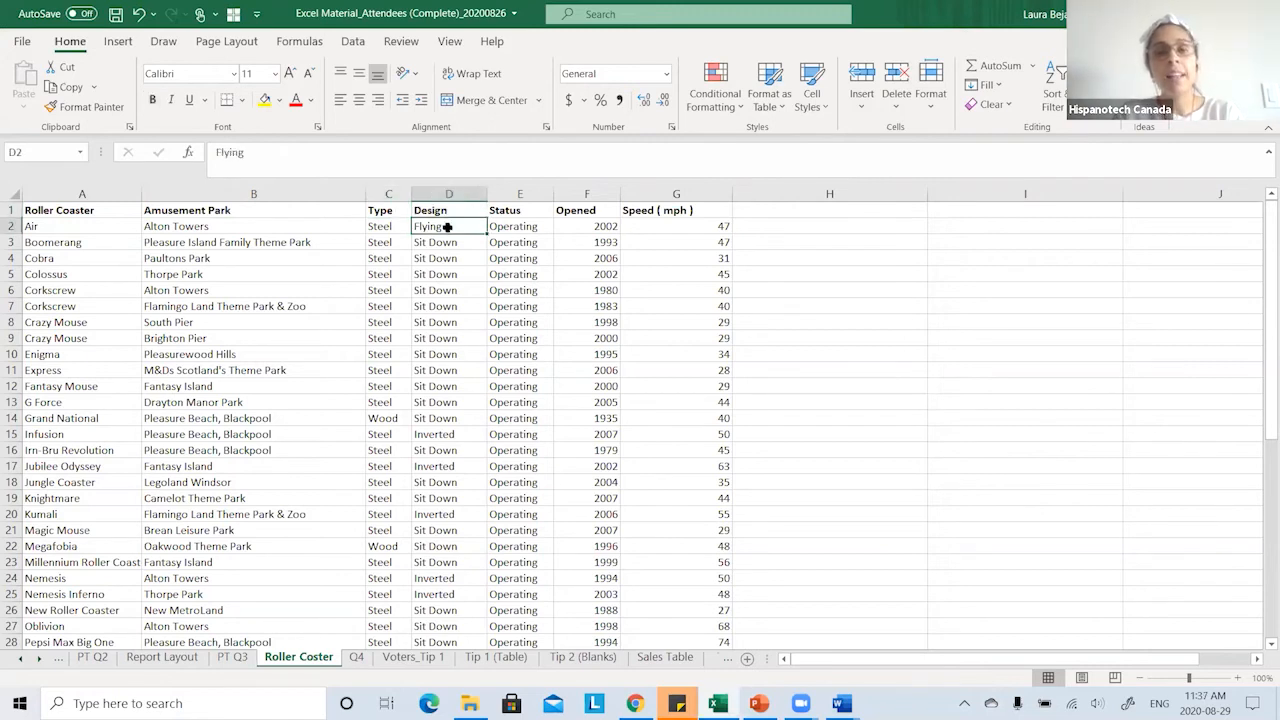
left_click(516, 210)
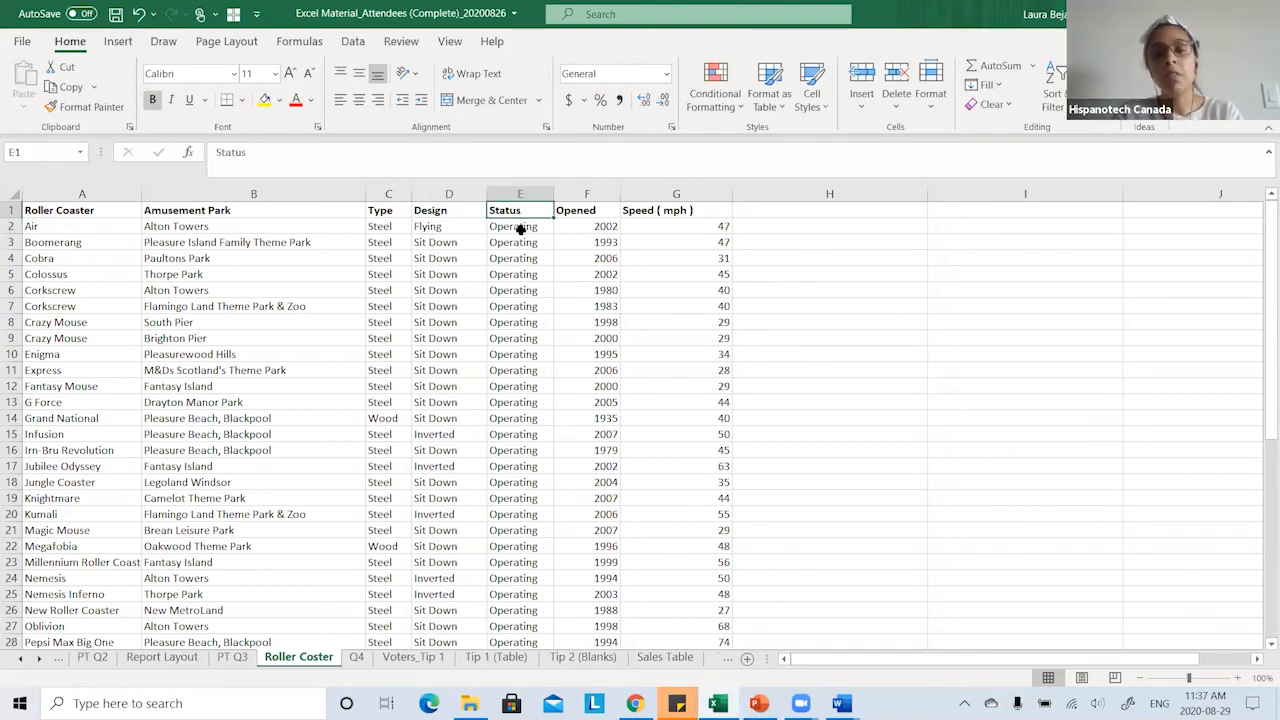
left_click(597, 215)
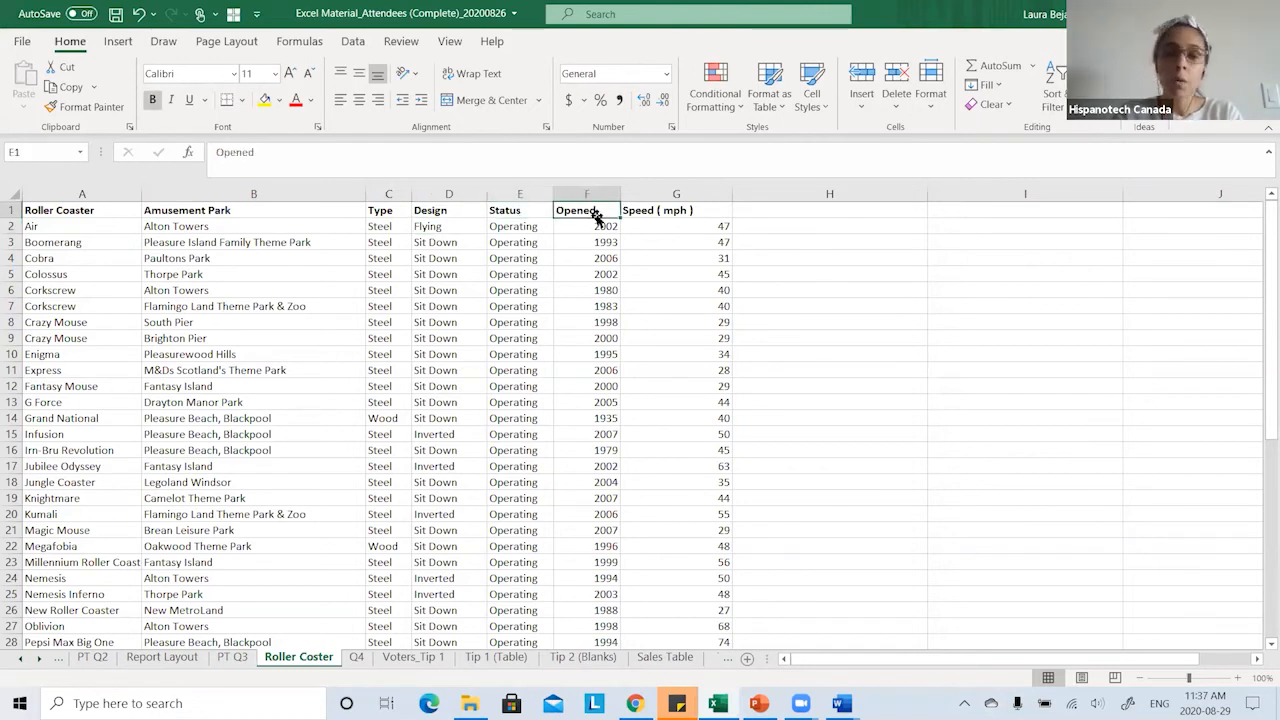
left_click(667, 211)
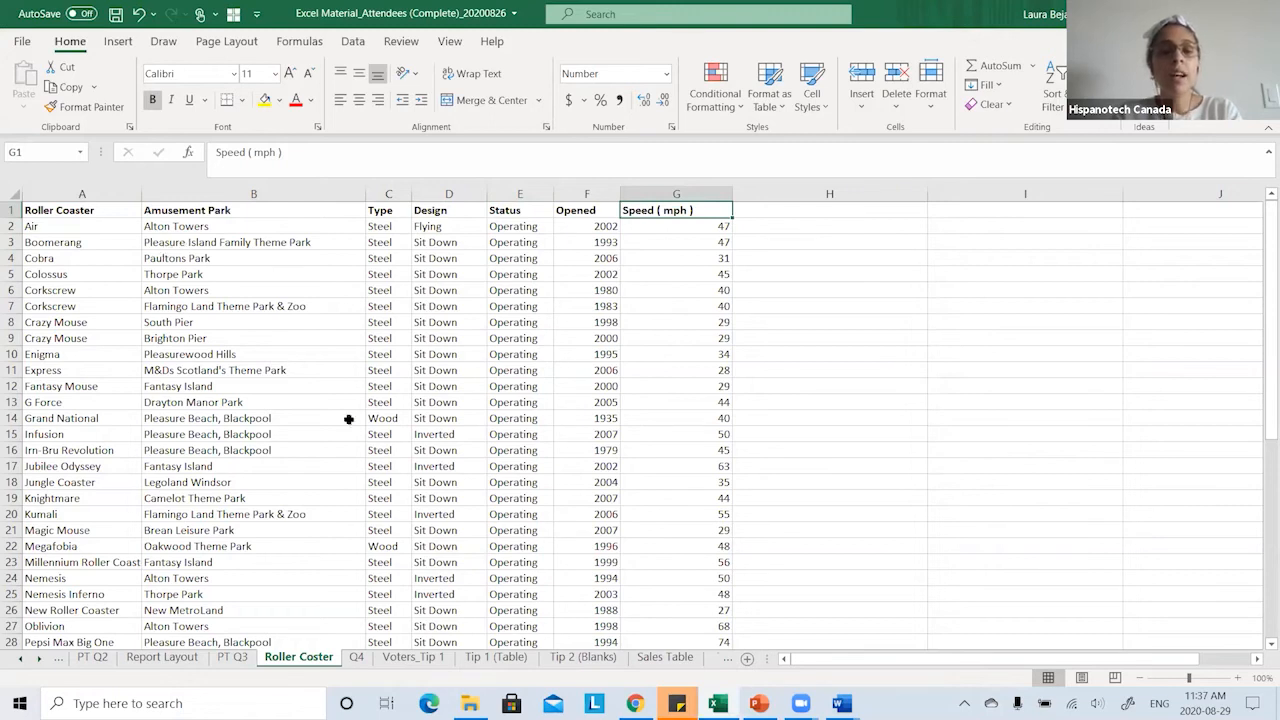
- Read the question on the Q4 sheet and its criteria for Type, Design and Amusement Park
left_click(357, 657)
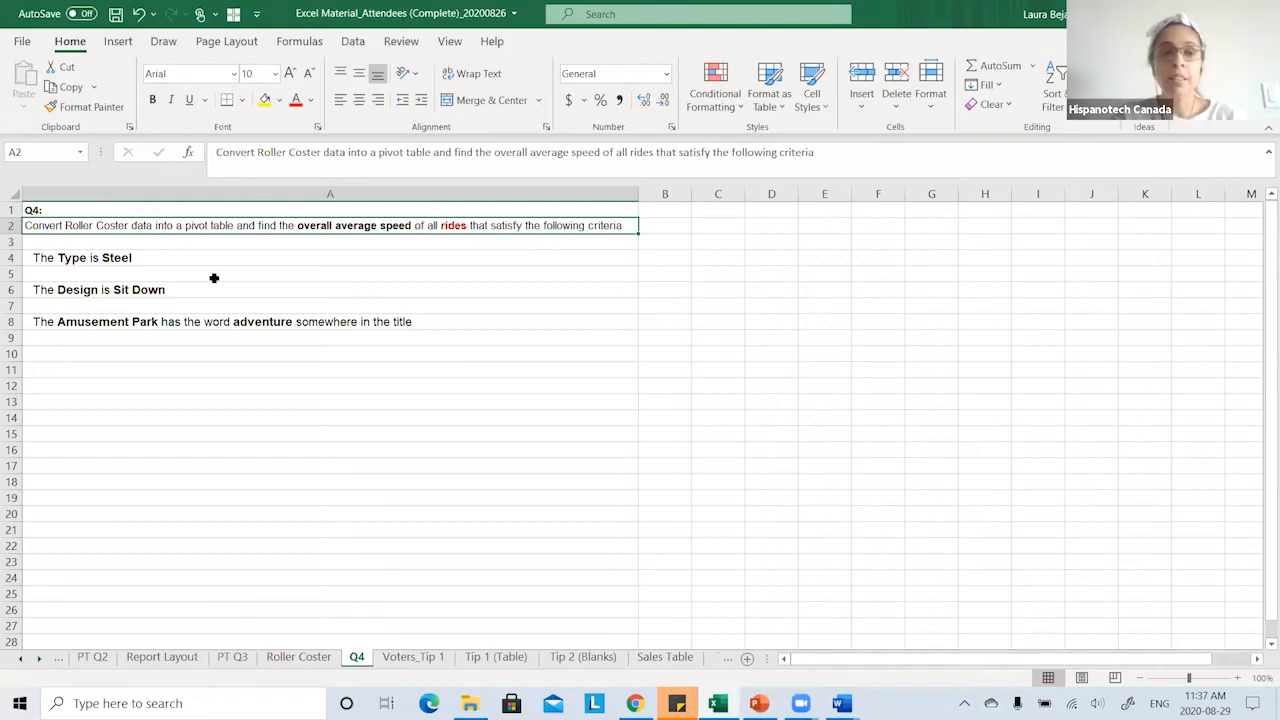
left_click(187, 292)
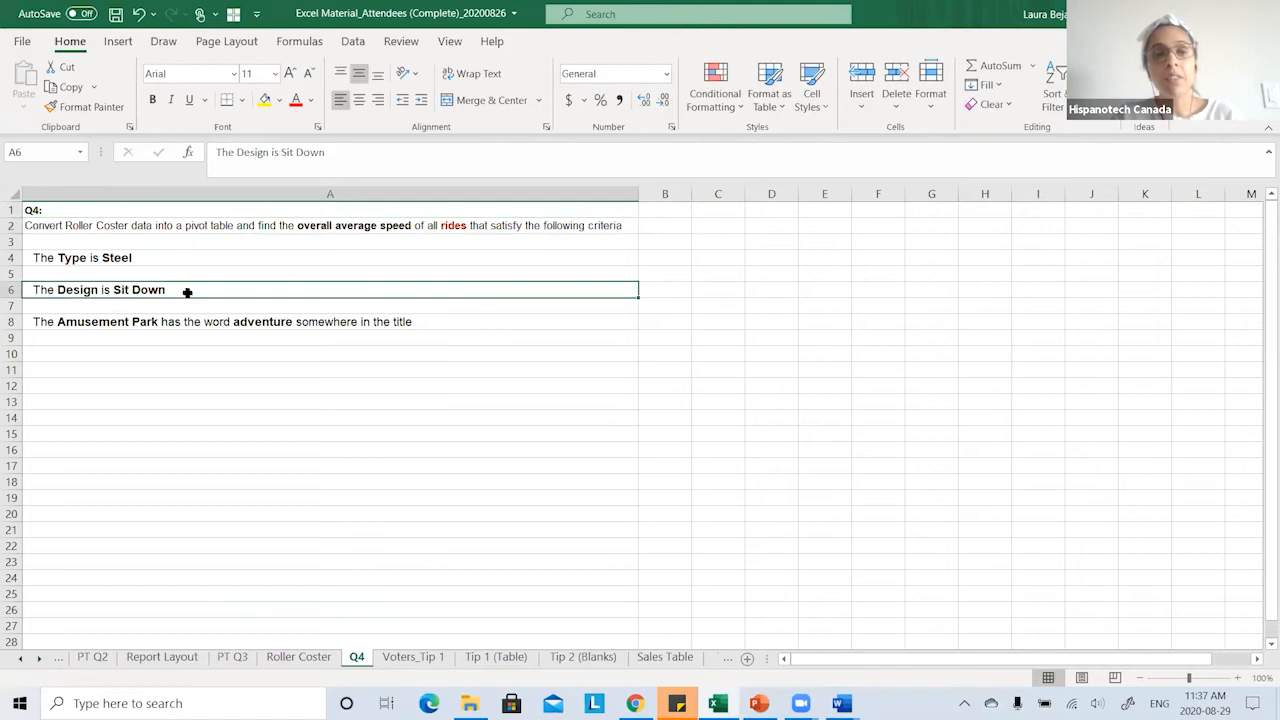
left_click(190, 323)
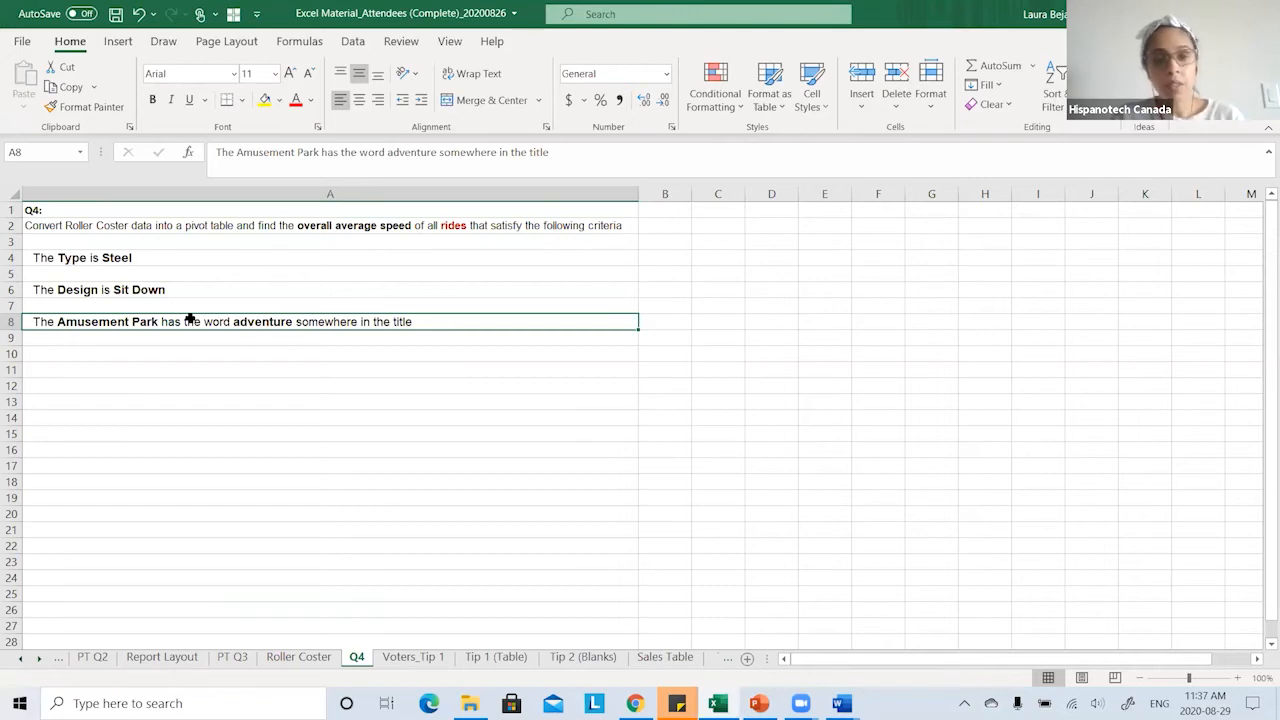
left_click(177, 224)
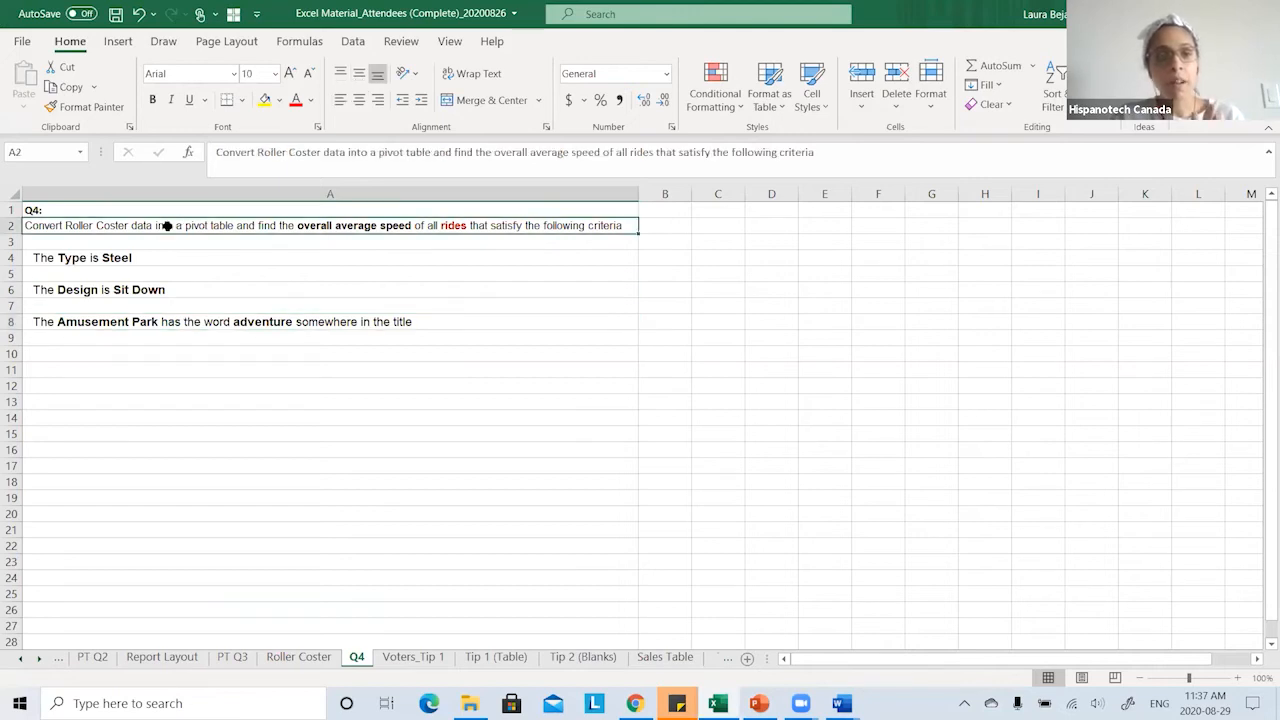
- Create a PivotTable on a new worksheet from the Roller Coster data in range A1:G51
left_click(296, 657)
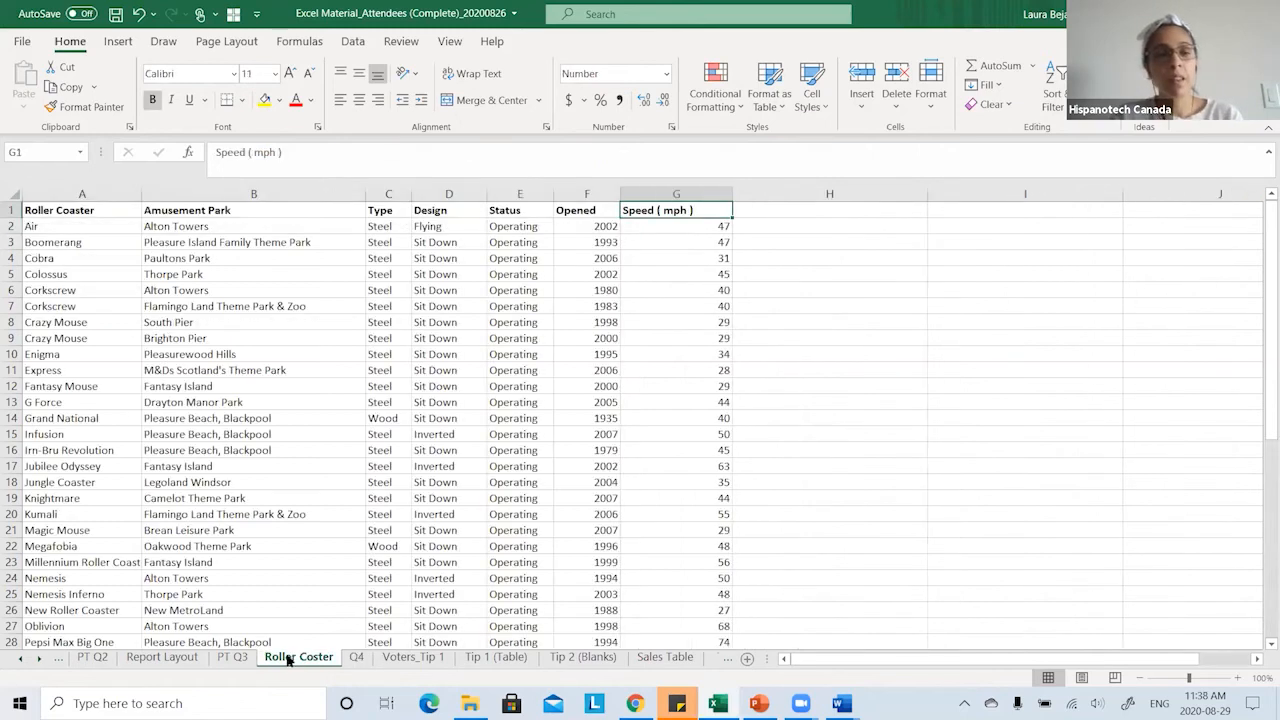
left_click(64, 244)
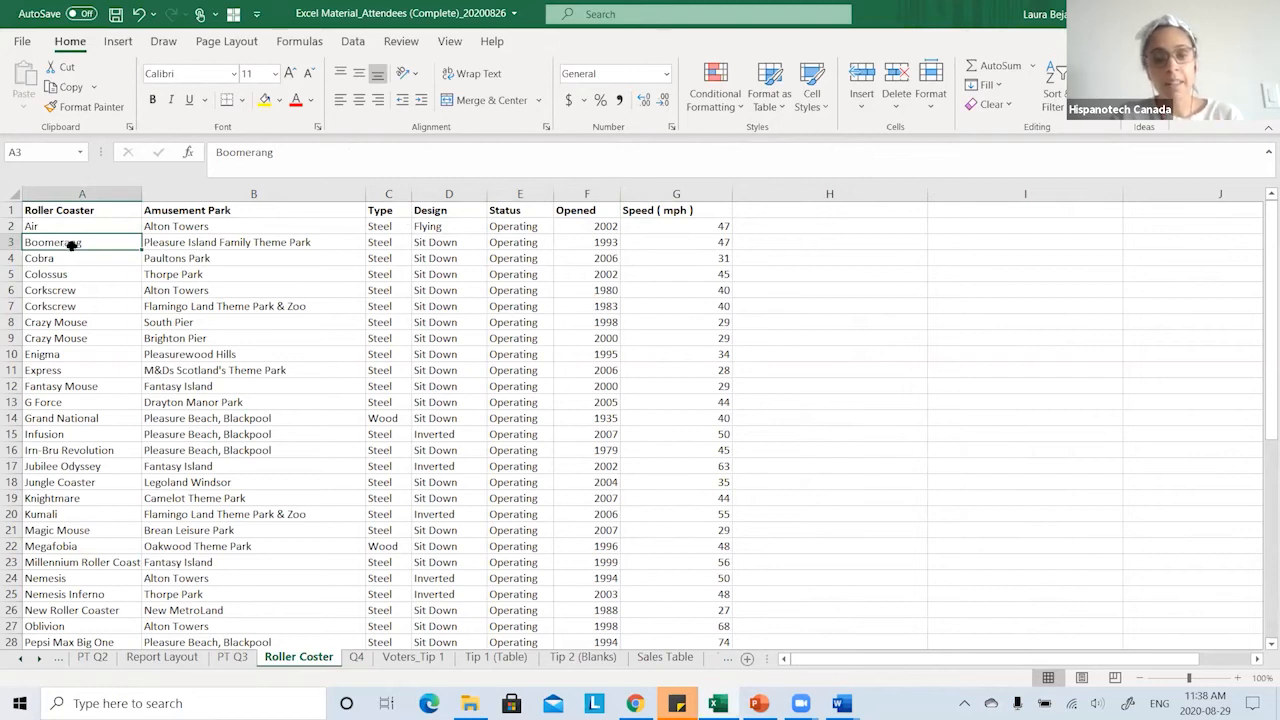
left_click(284, 351)
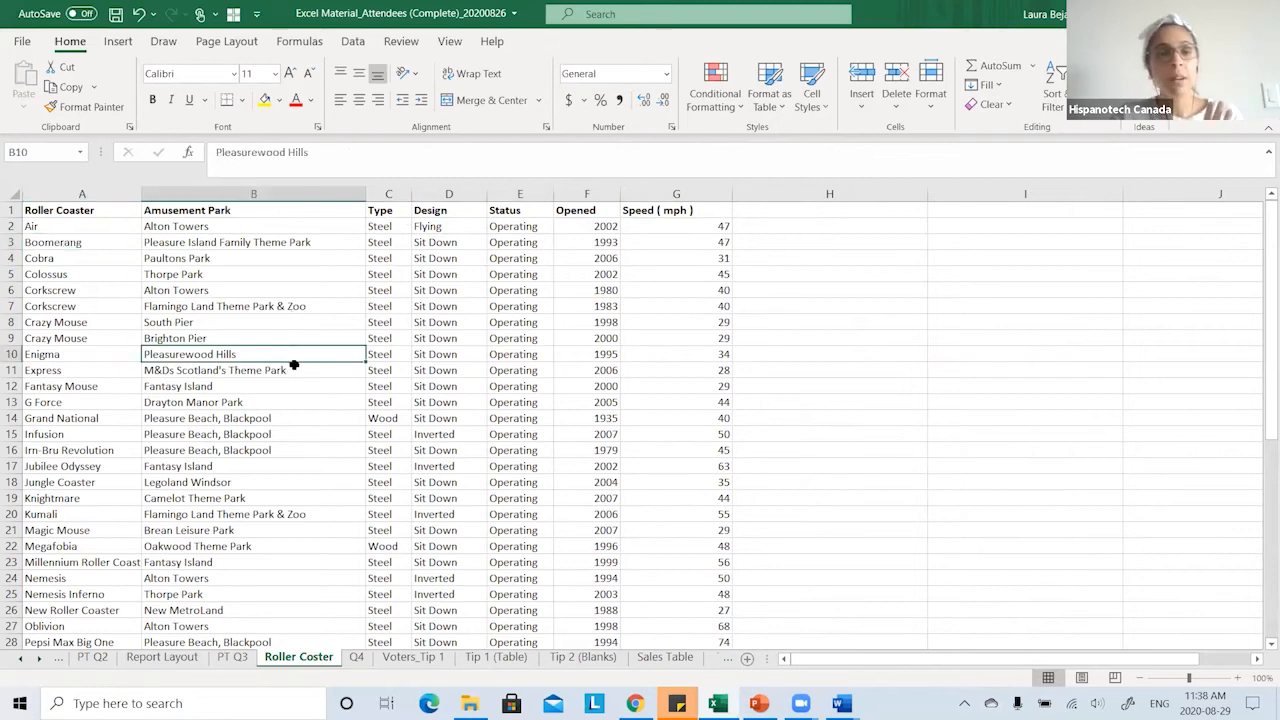
left_click(122, 42)
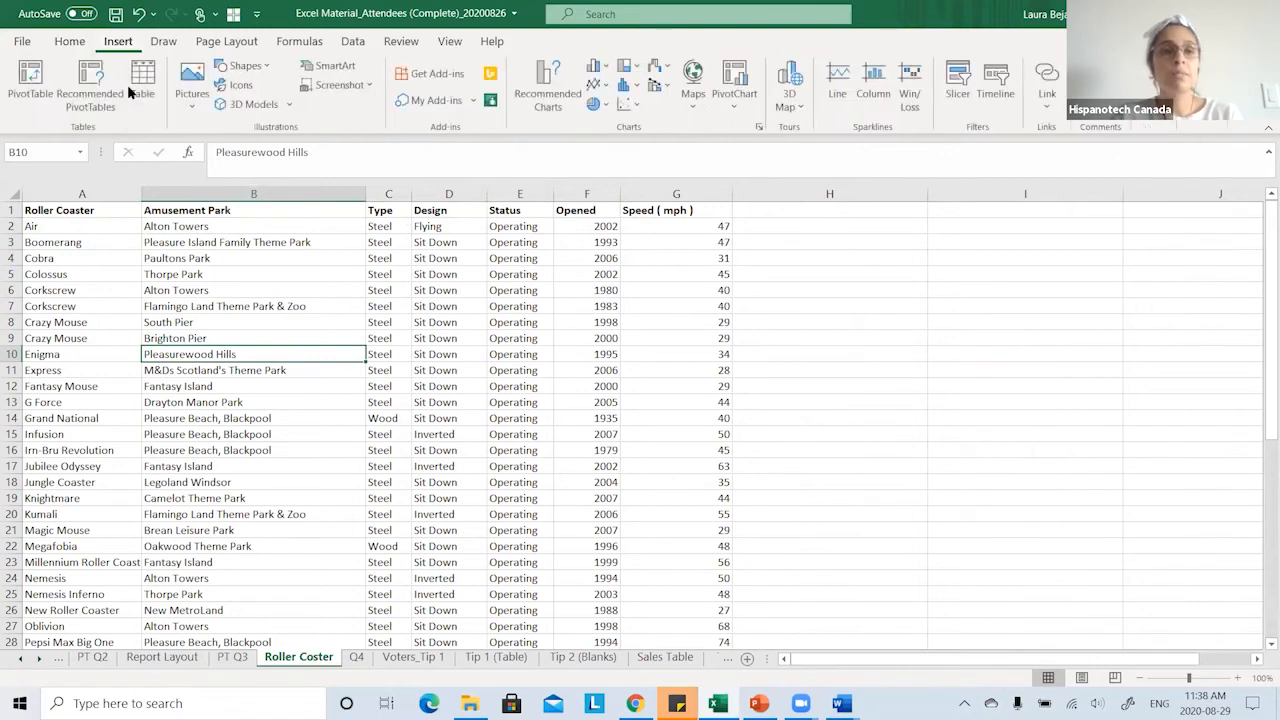
left_click(39, 110)
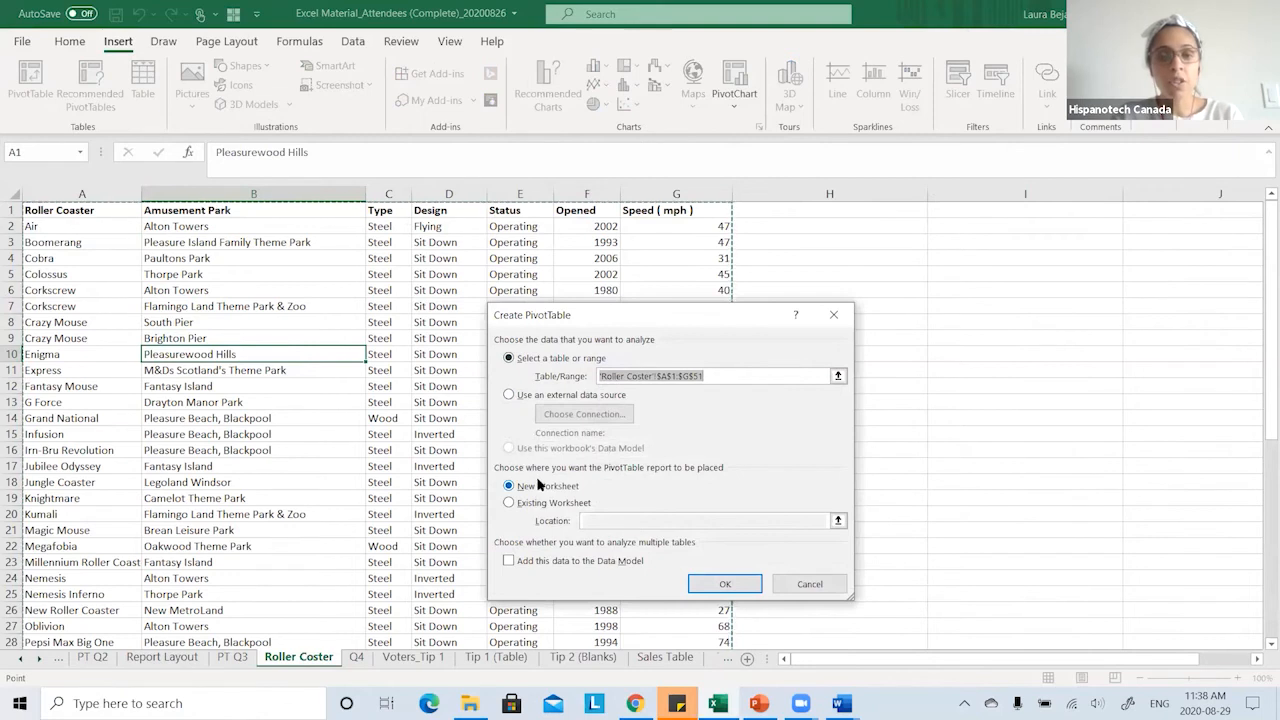
left_click(729, 586)
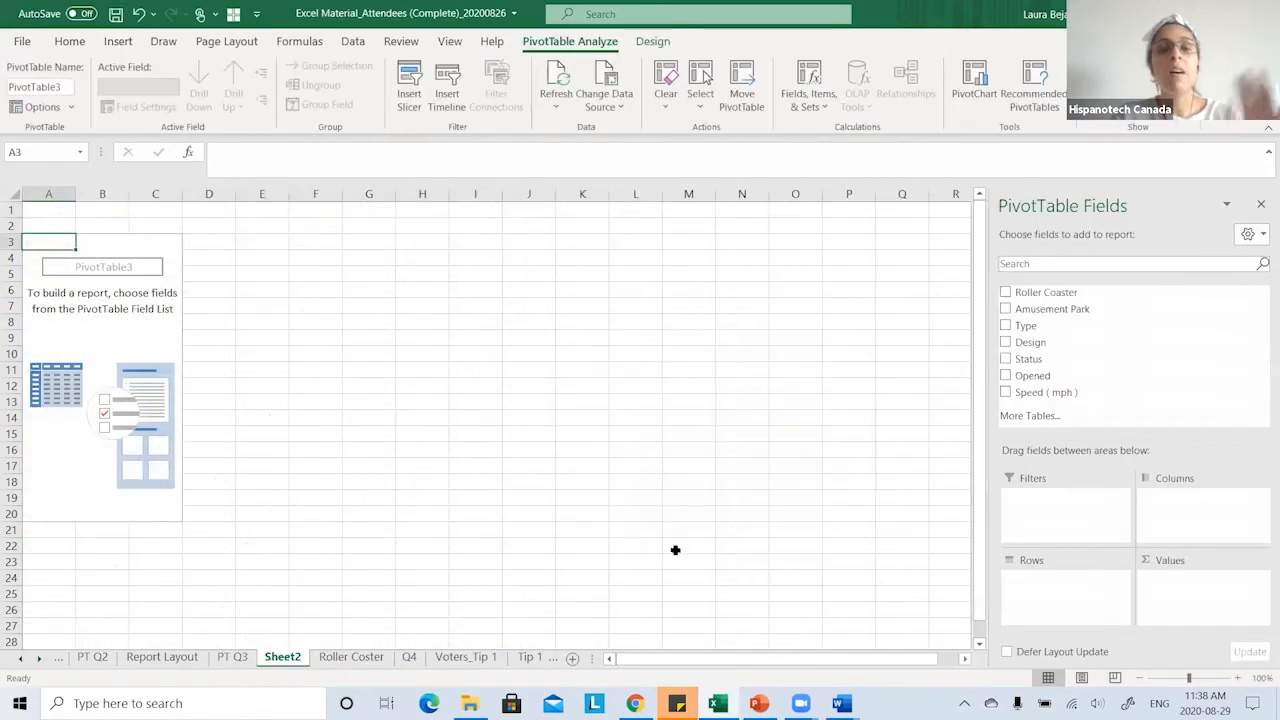
- Rename the new PivotTable sheet as PT Q4 and select a cell inside the empty PivotTable
right_click(297, 664)
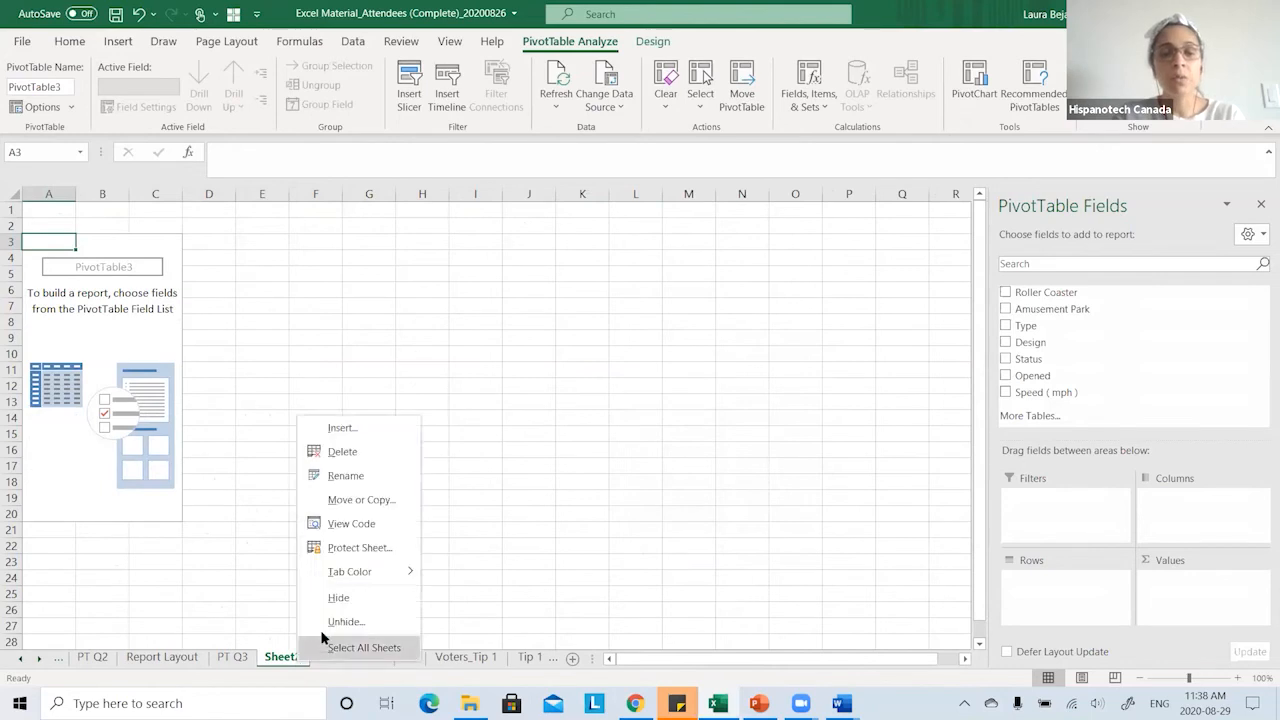
left_click(355, 477)
type("PT Q4")
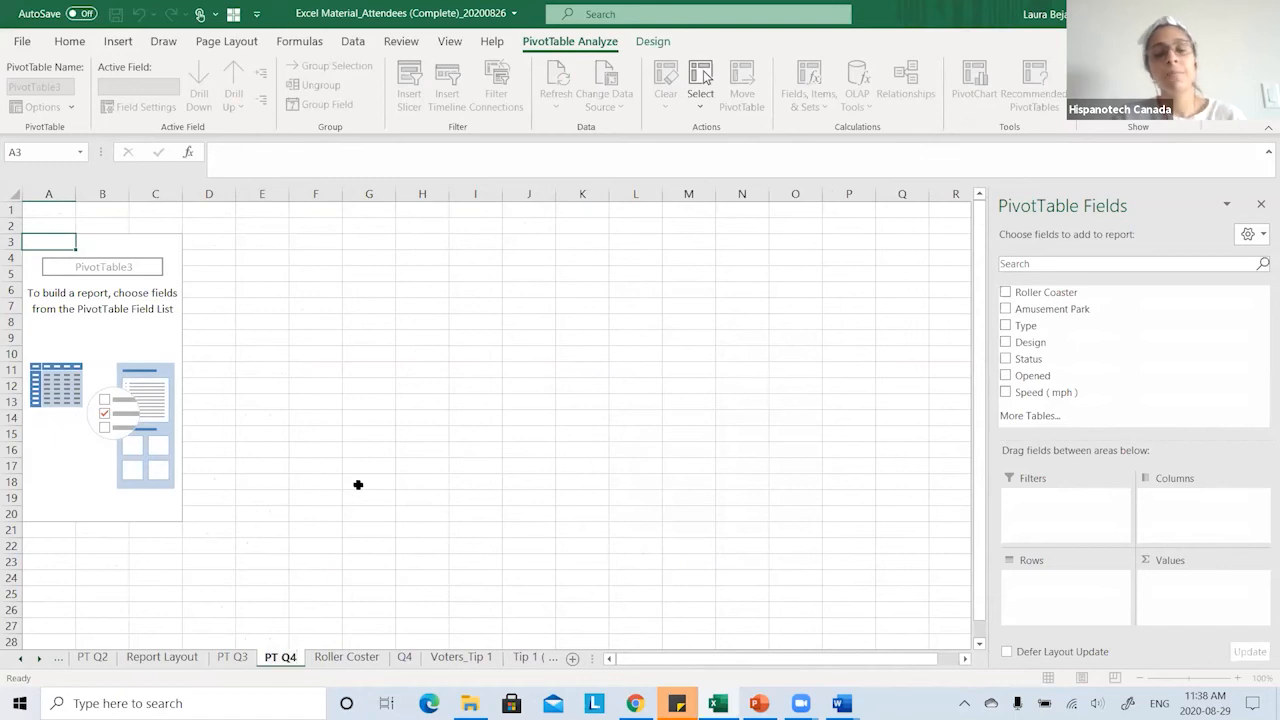
left_click(357, 397)
left_click(169, 385)
- Recheck the Q4 question, then add the Speed ( mph ) field to the values of the PT Q4 PivotTable
left_click(402, 658)
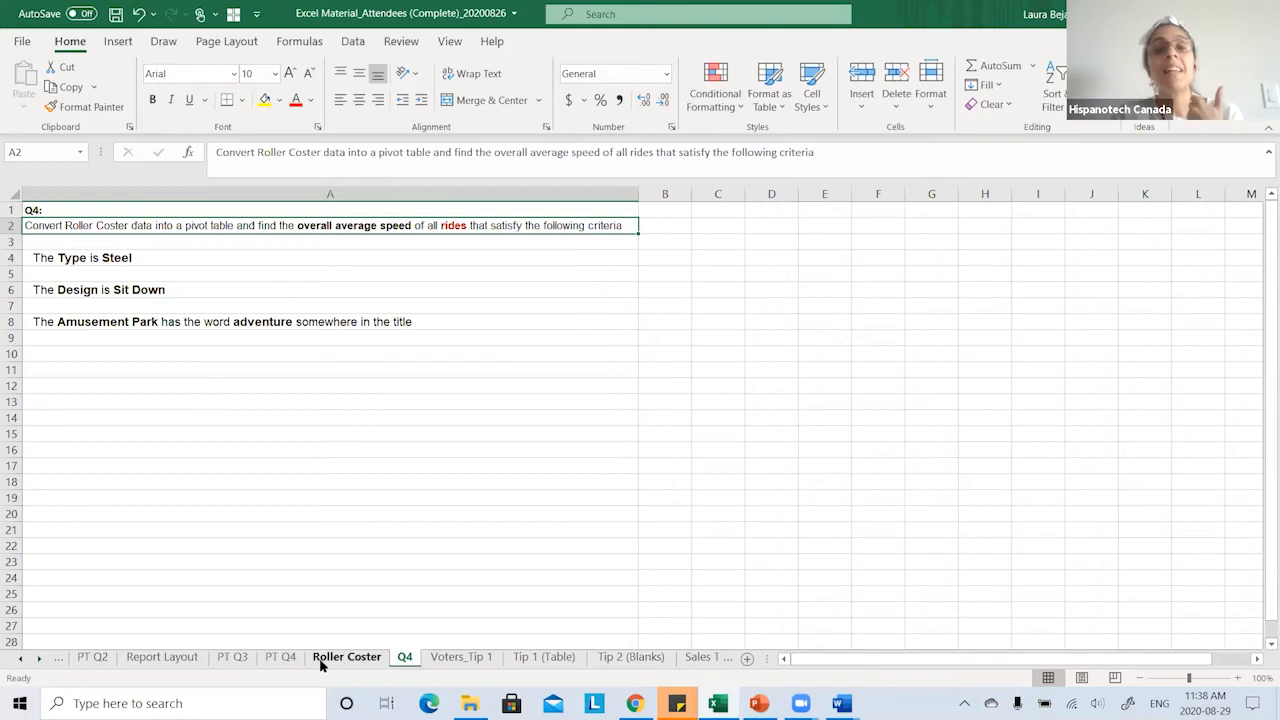
left_click(281, 657)
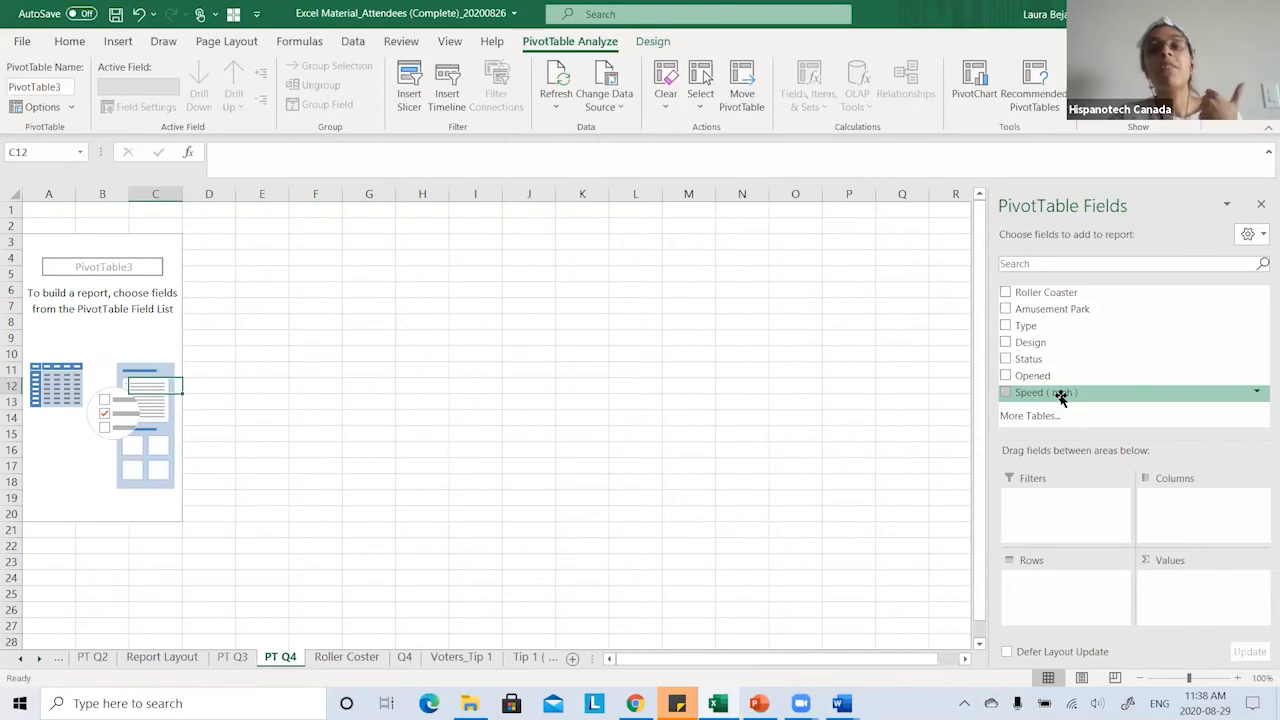
left_click_drag(1061, 394, 1195, 596)
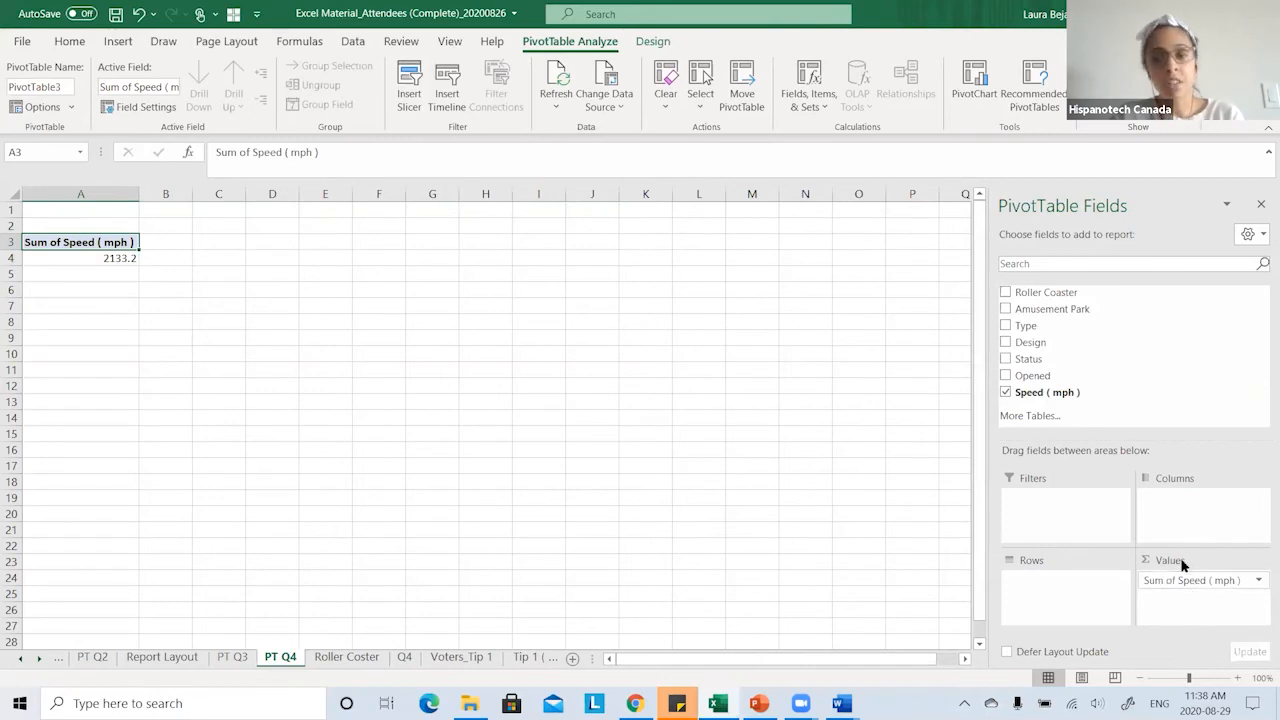
- Open the options for the Sum of Speed ( mph ) value field in the PT Q4 PivotTable
left_click(1191, 582)
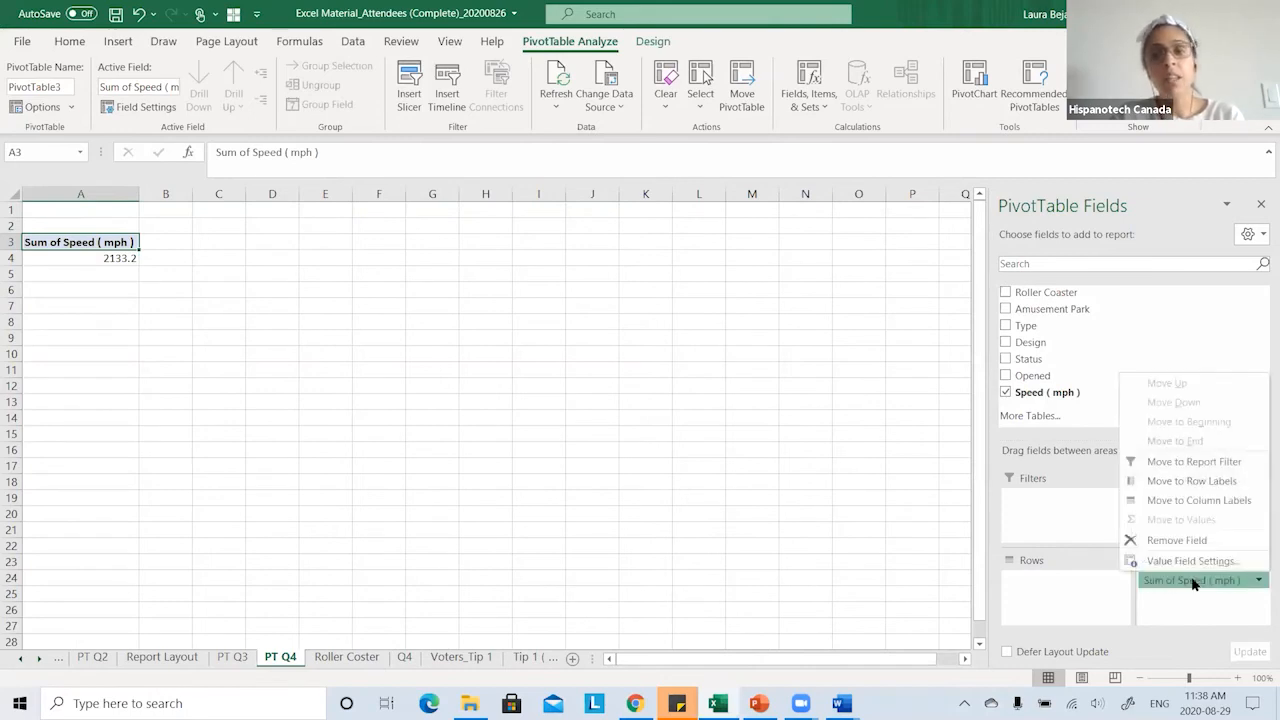
left_click(1177, 597)
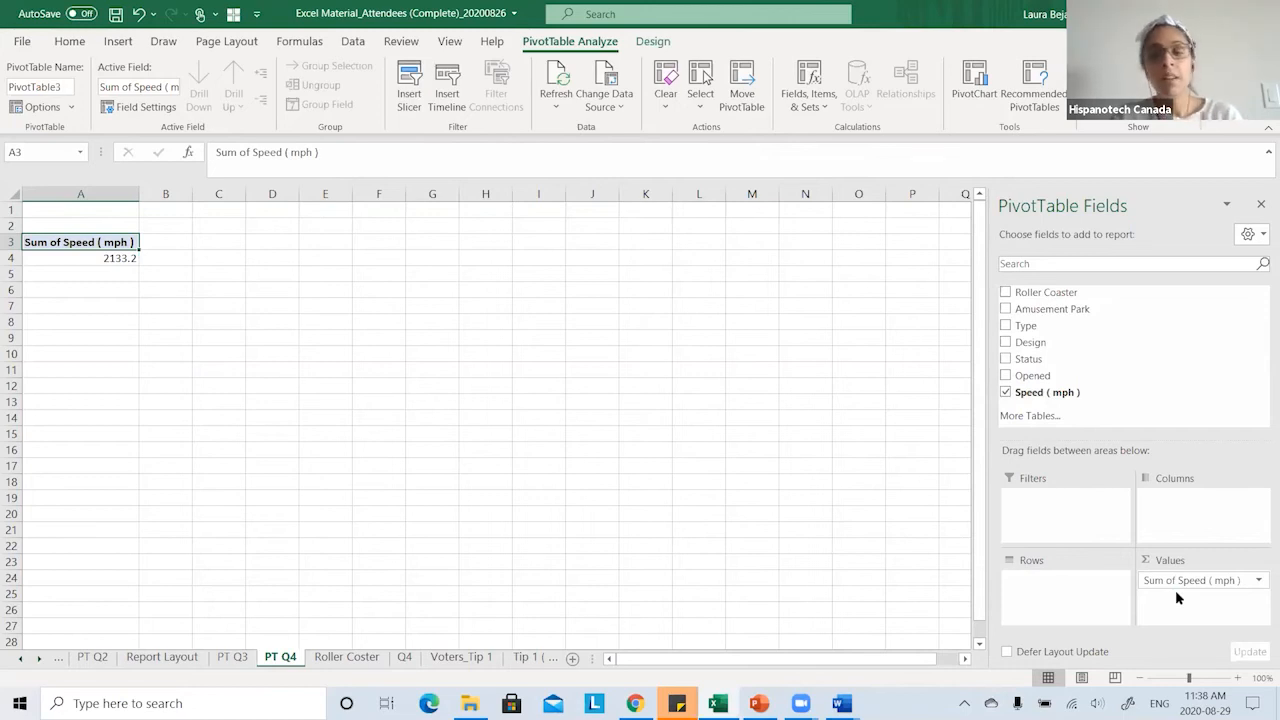
left_click(1176, 581)
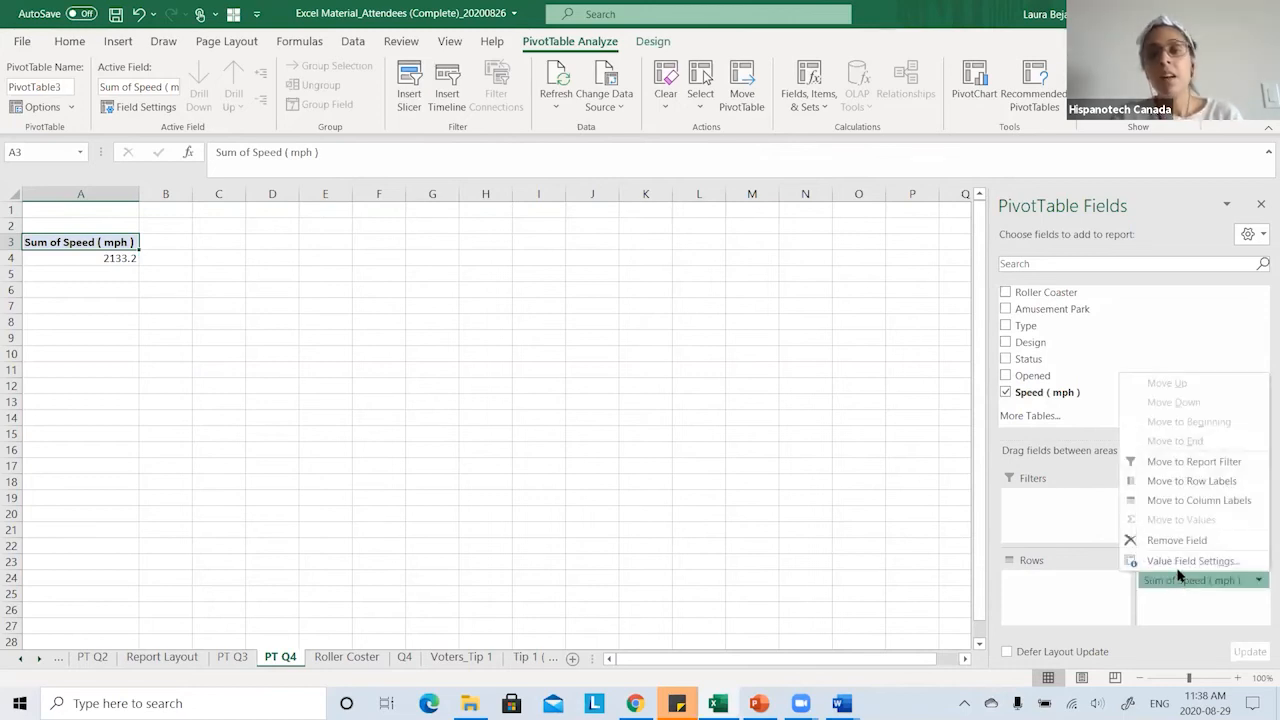
- Summarize the Speed ( mph ) value field by Average instead of Sum
left_click(1180, 563)
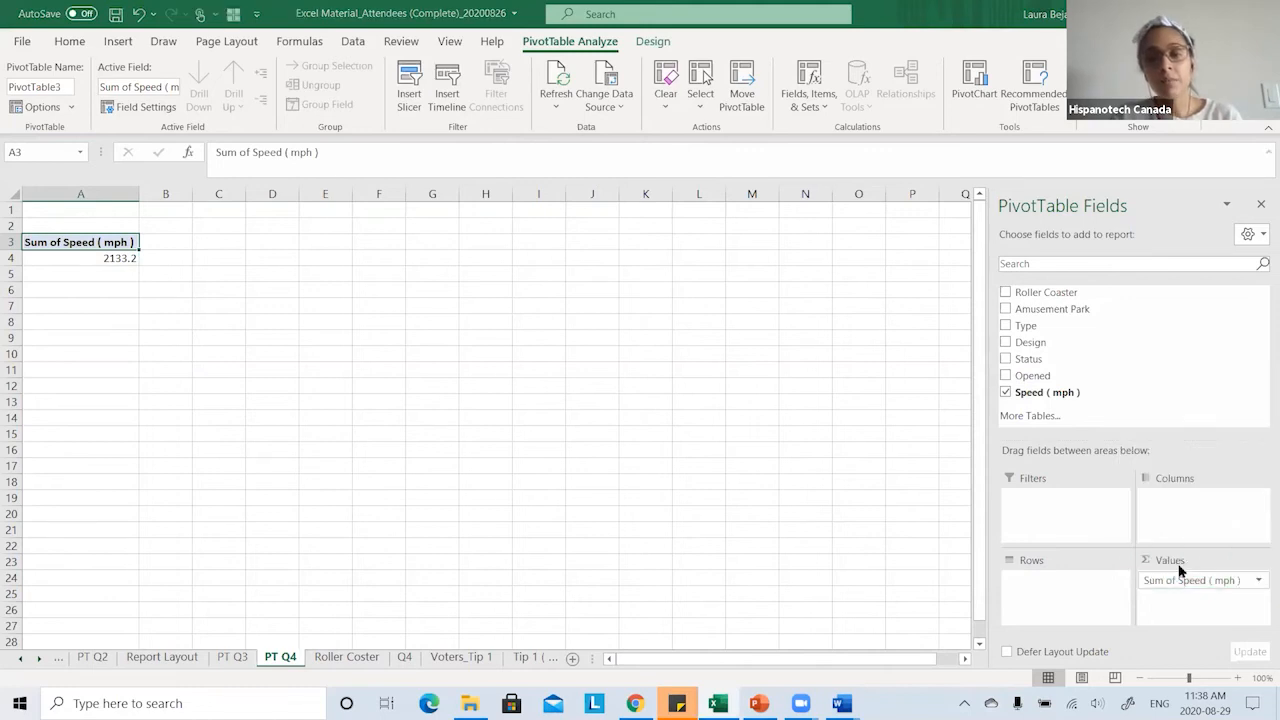
left_click(555, 491)
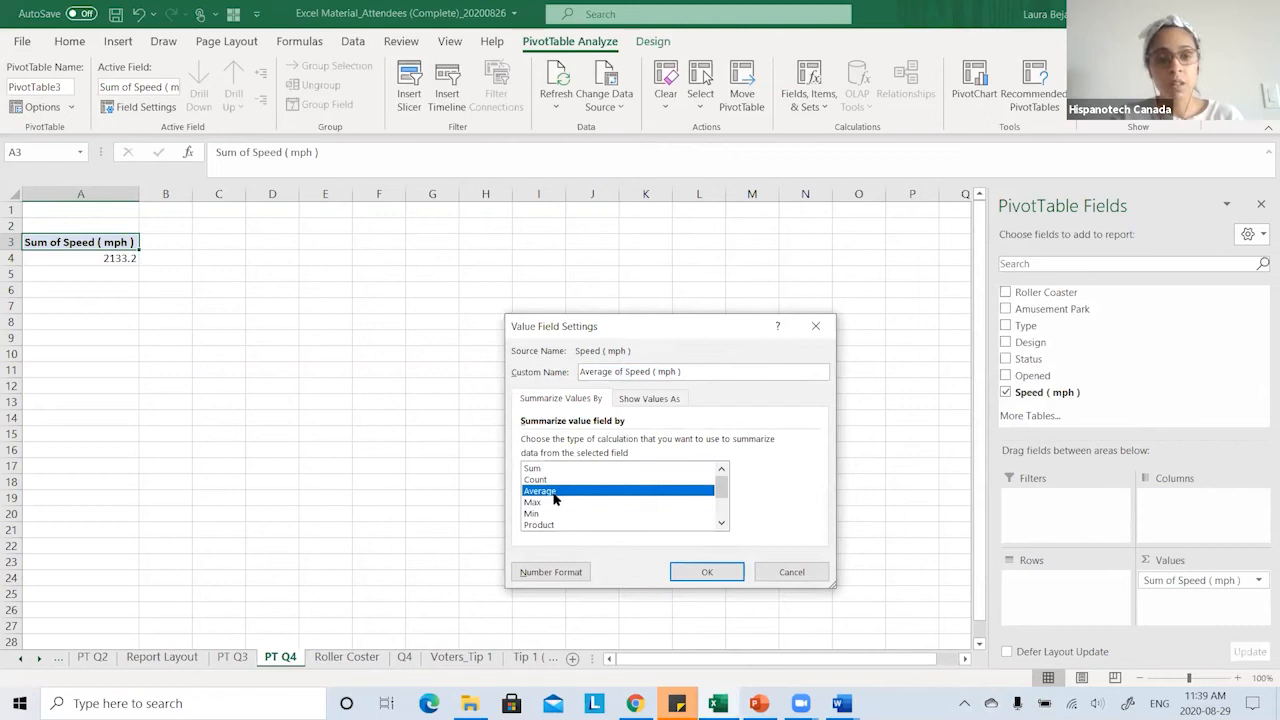
left_click(687, 574)
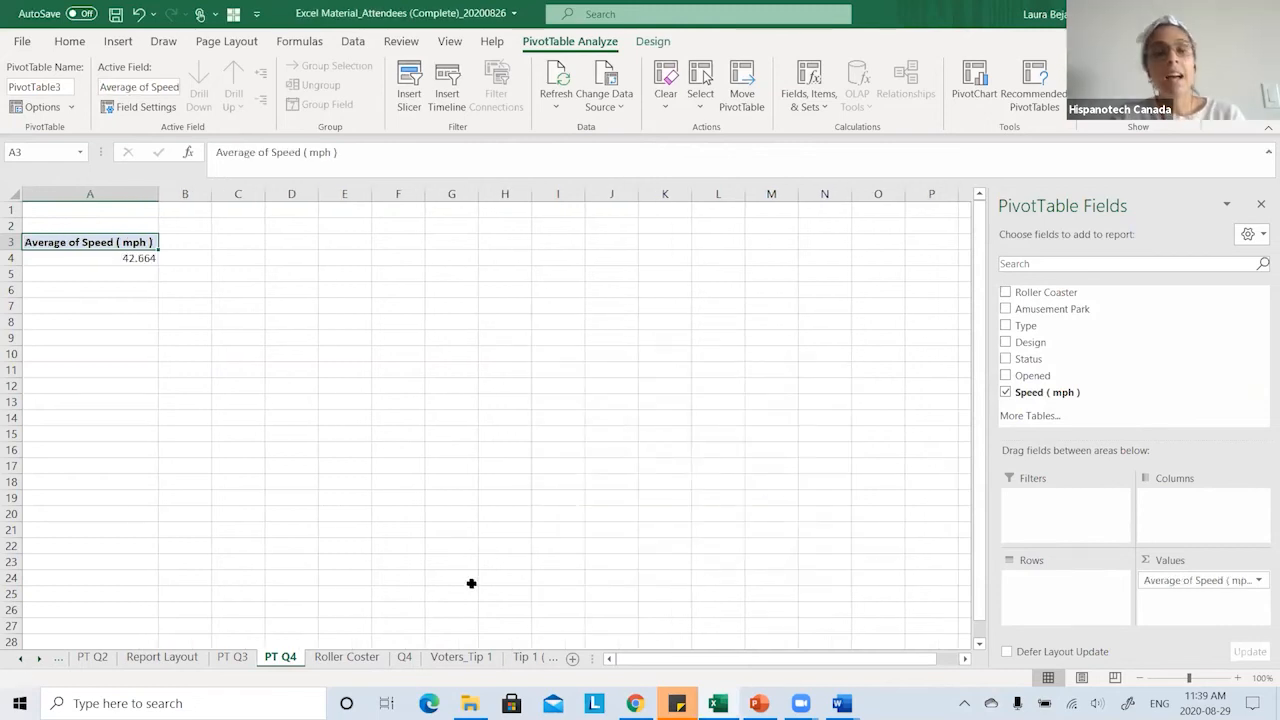
- Check the question on the Q4 sheet and add Roller Coaster to the rows of the PT Q4 pivot table
left_click(404, 657)
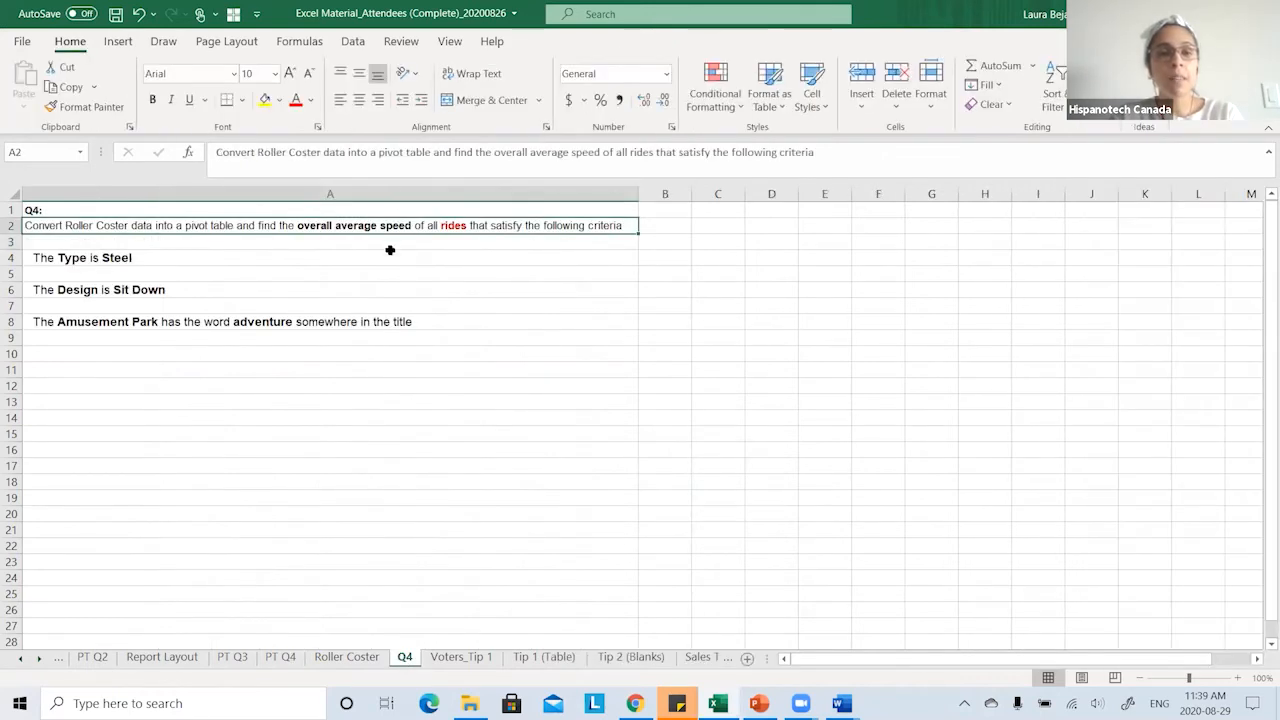
left_click(365, 663)
left_click(280, 657)
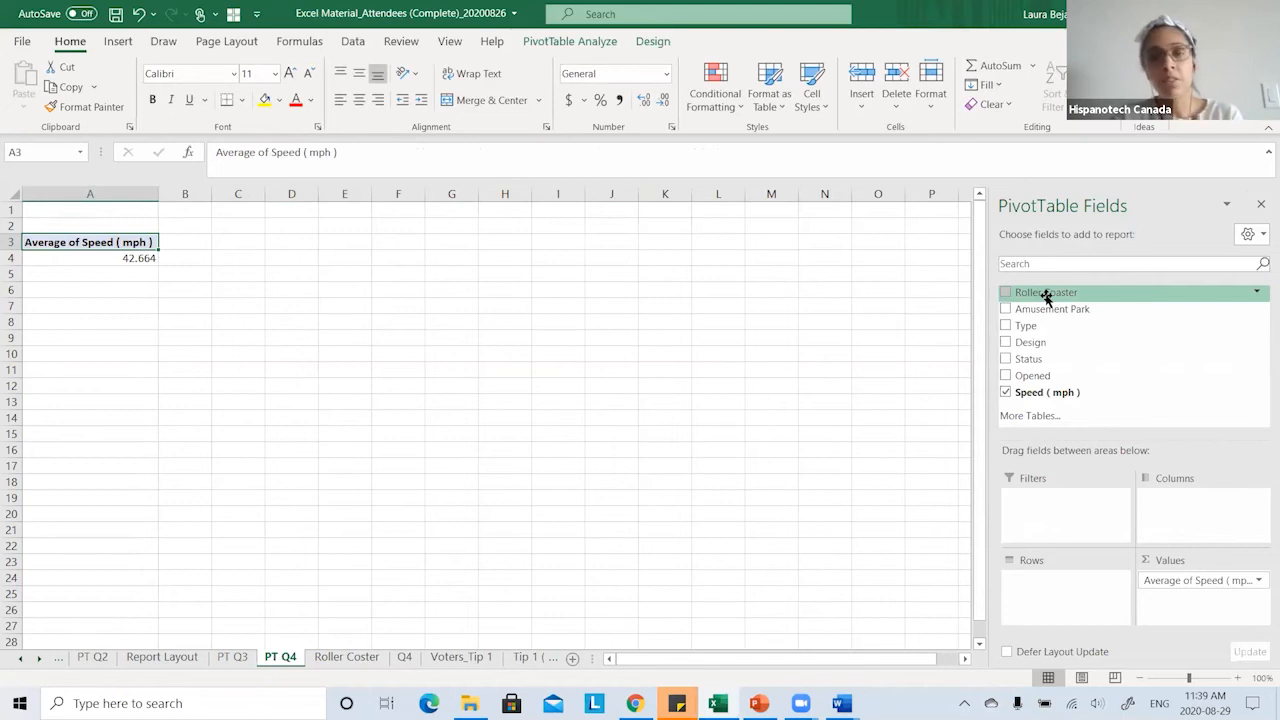
left_click_drag(1046, 297, 1059, 604)
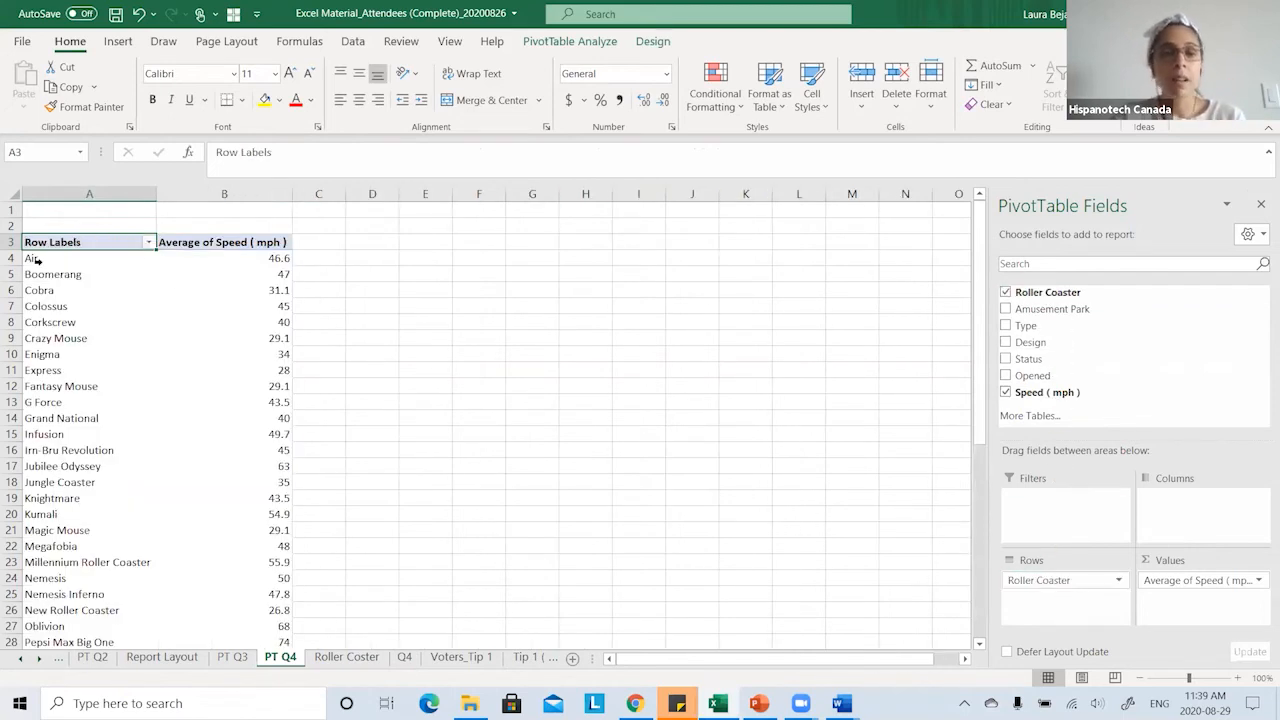
left_click(272, 262)
left_click(95, 261)
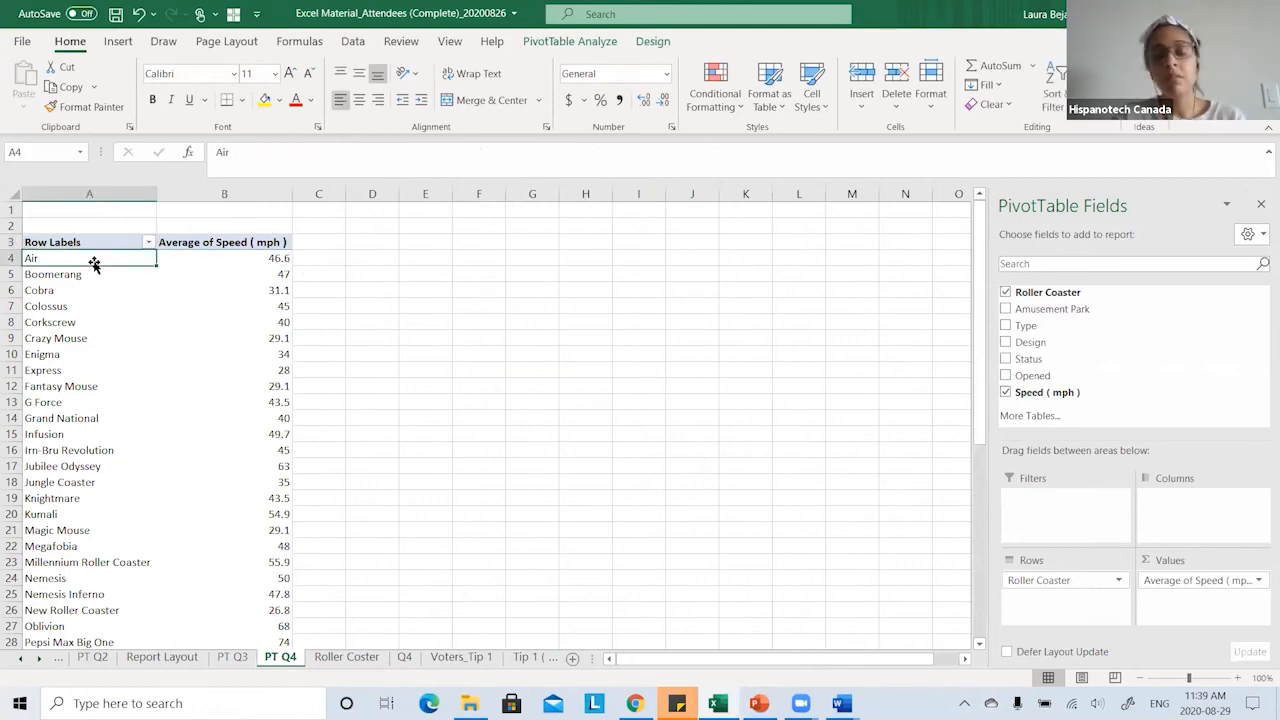
- Check the first criterion on the Q4 sheet, then add Type as a report filter in PT Q4 and set it to Steel
left_click(404, 657)
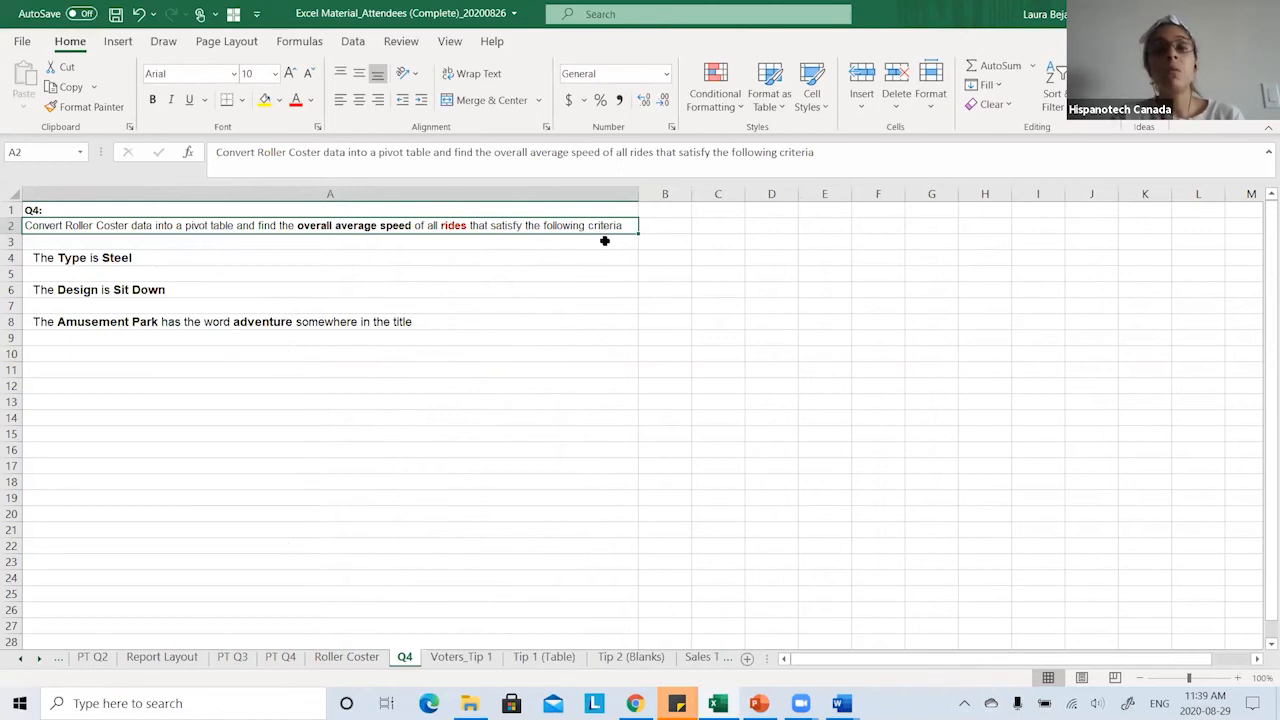
left_click(170, 260)
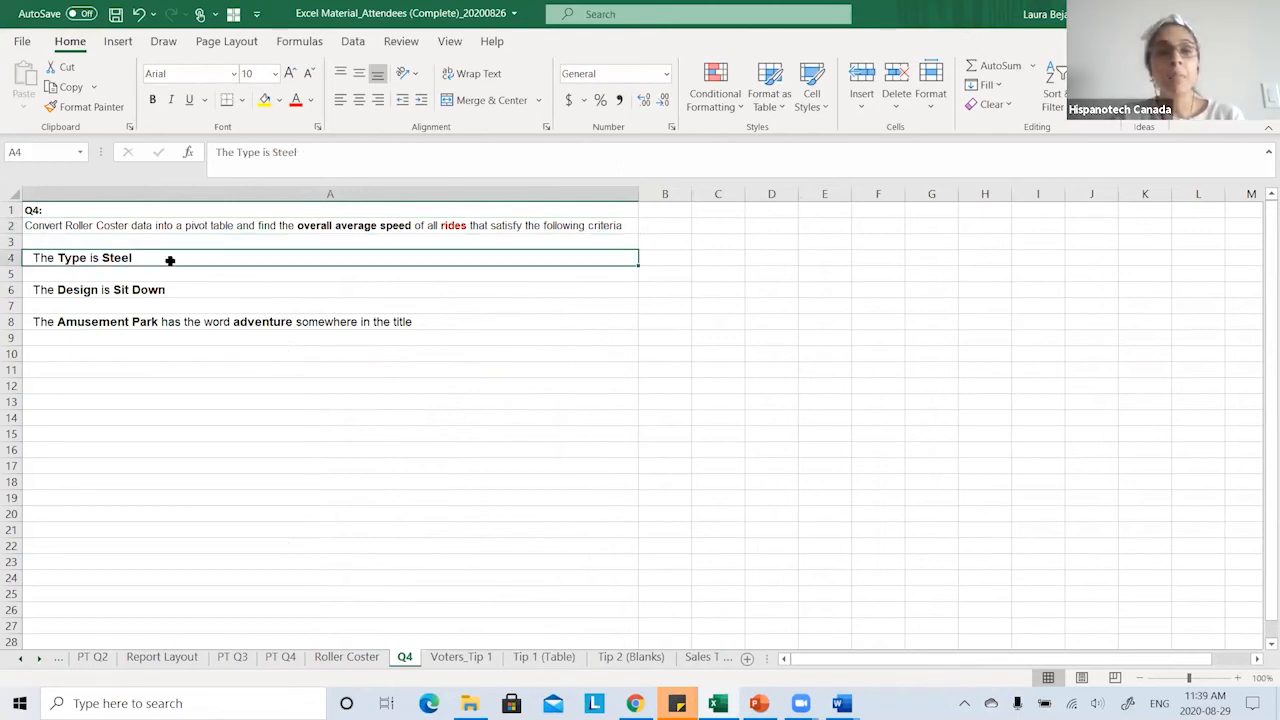
left_click(281, 657)
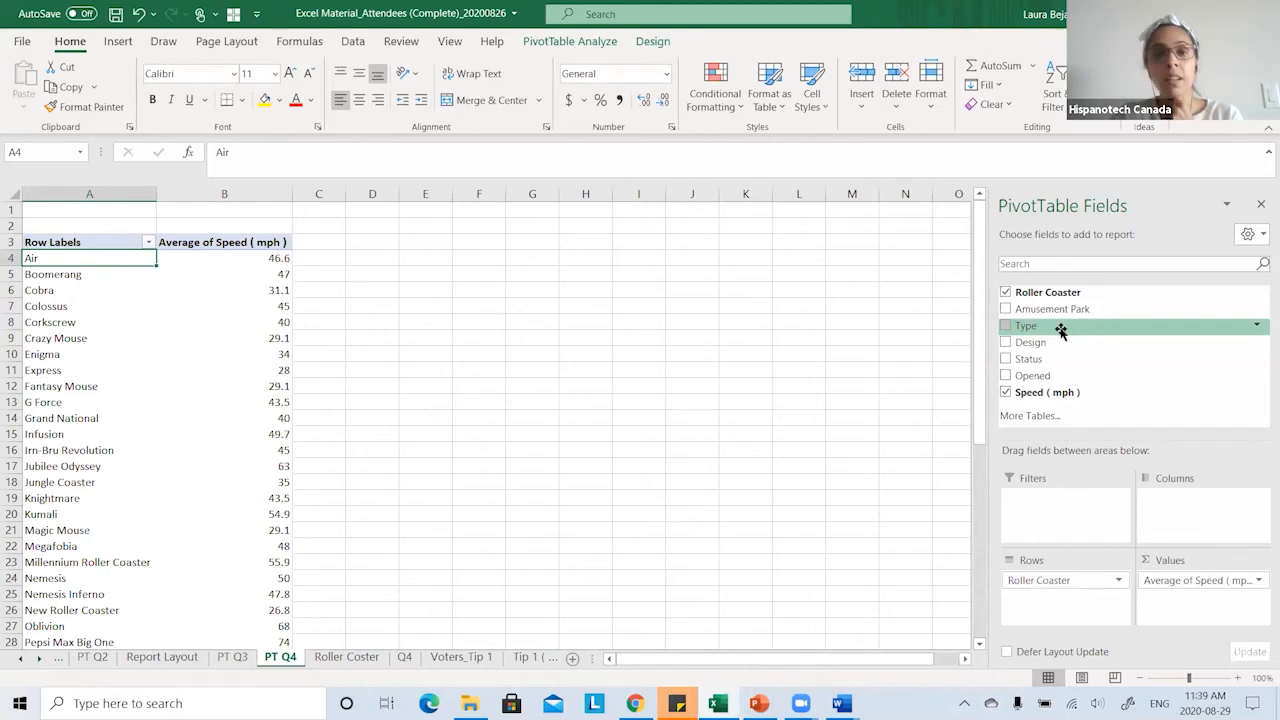
left_click_drag(1060, 331, 1076, 505)
left_click(284, 210)
left_click(123, 263)
left_click(188, 421)
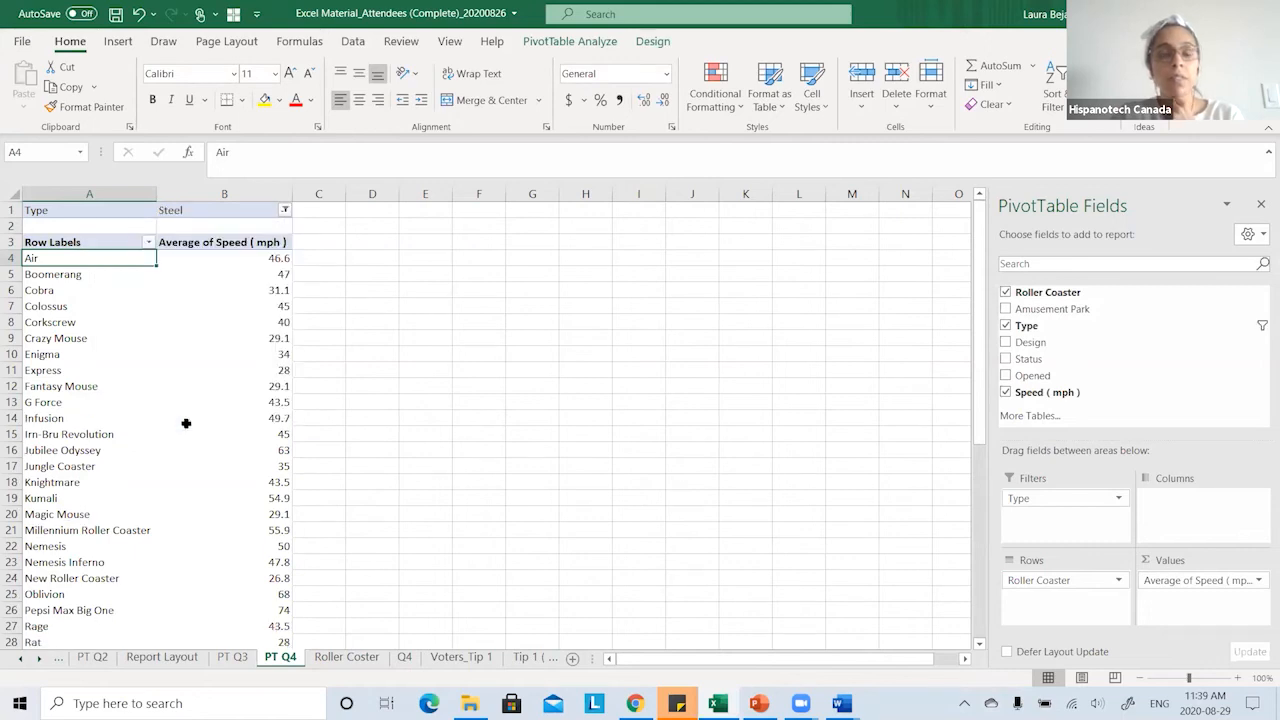
- Check the design criterion on the Q4 sheet, add Design to the PT Q4 pivot table's columns, and filter it to Sit Down only
left_click(404, 657)
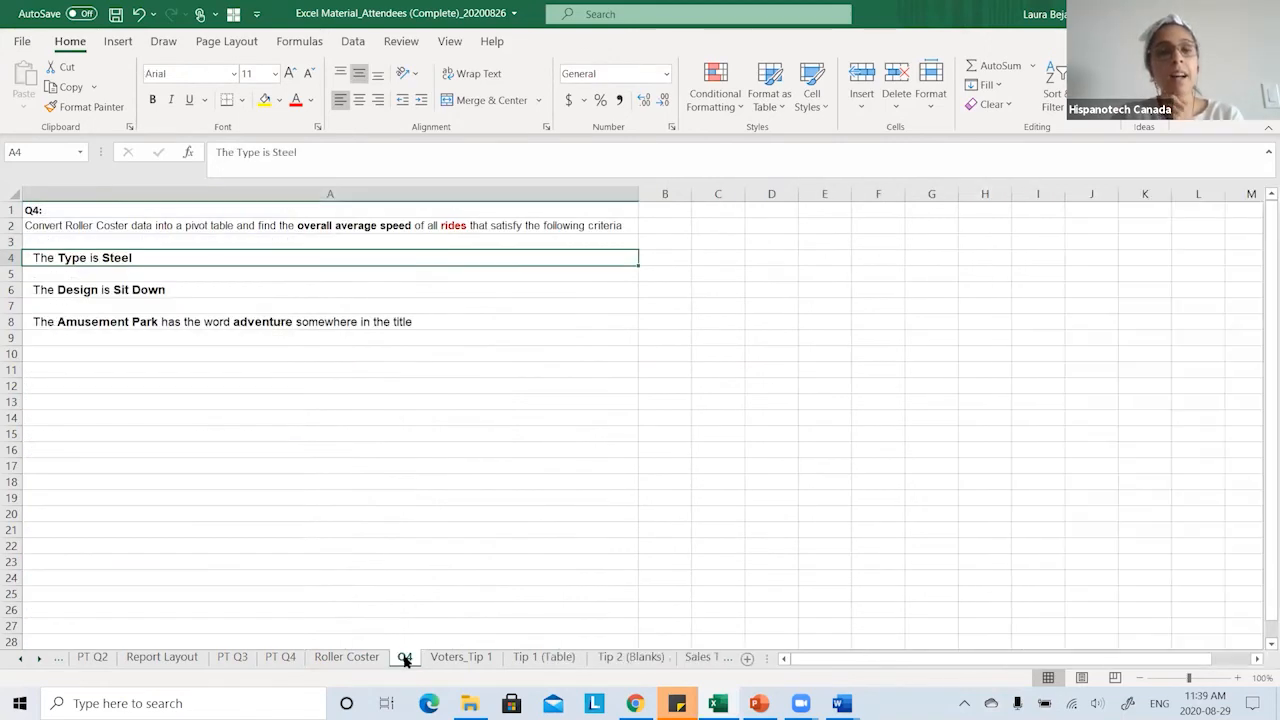
left_click(281, 657)
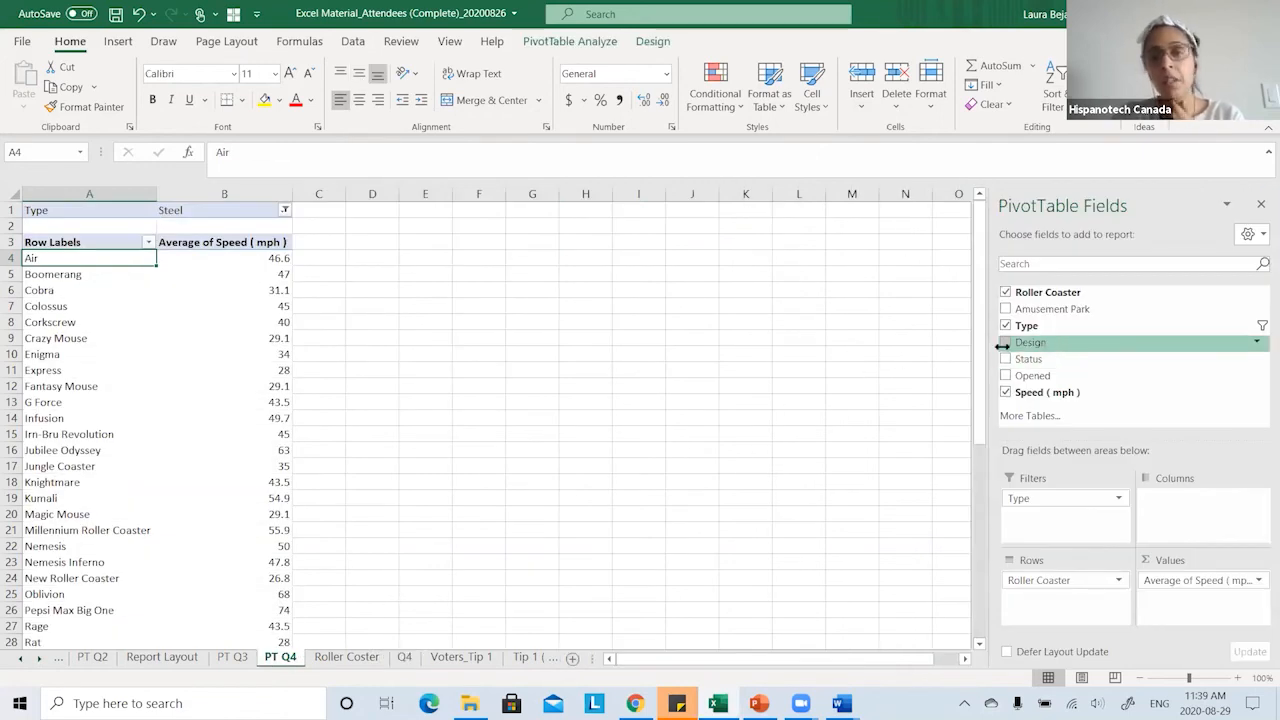
left_click_drag(1008, 344, 1186, 498)
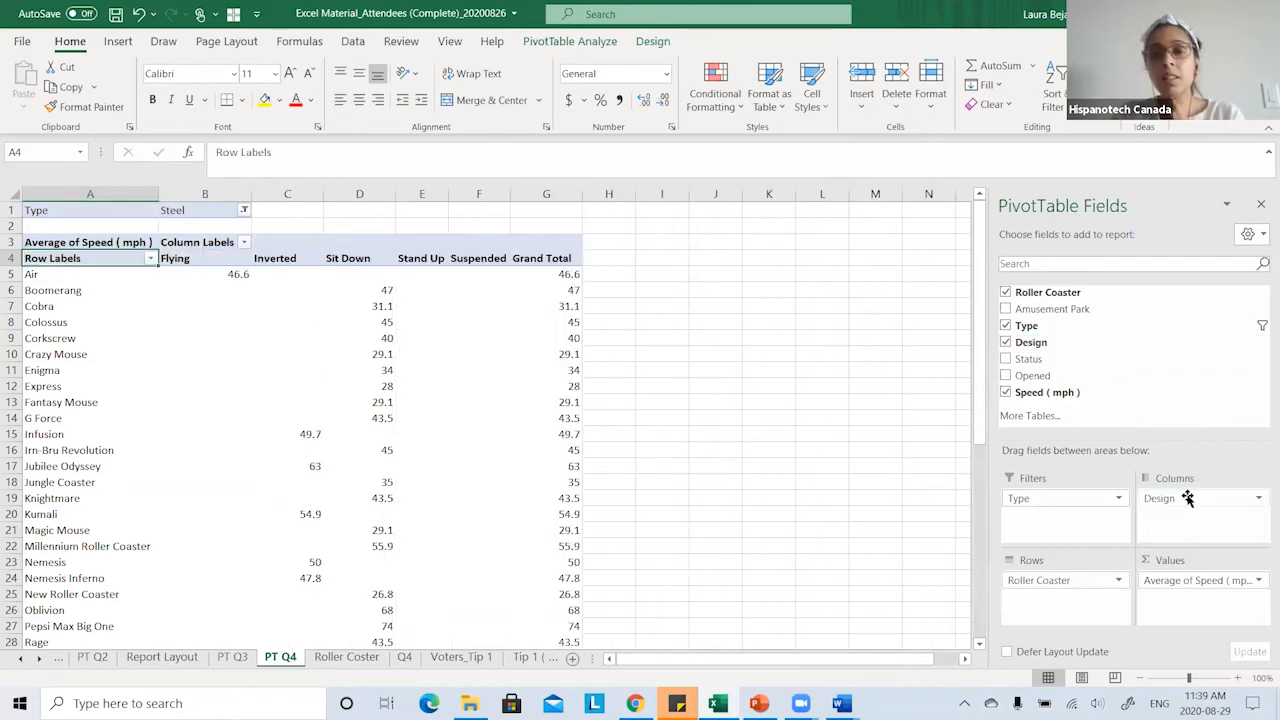
left_click(242, 243)
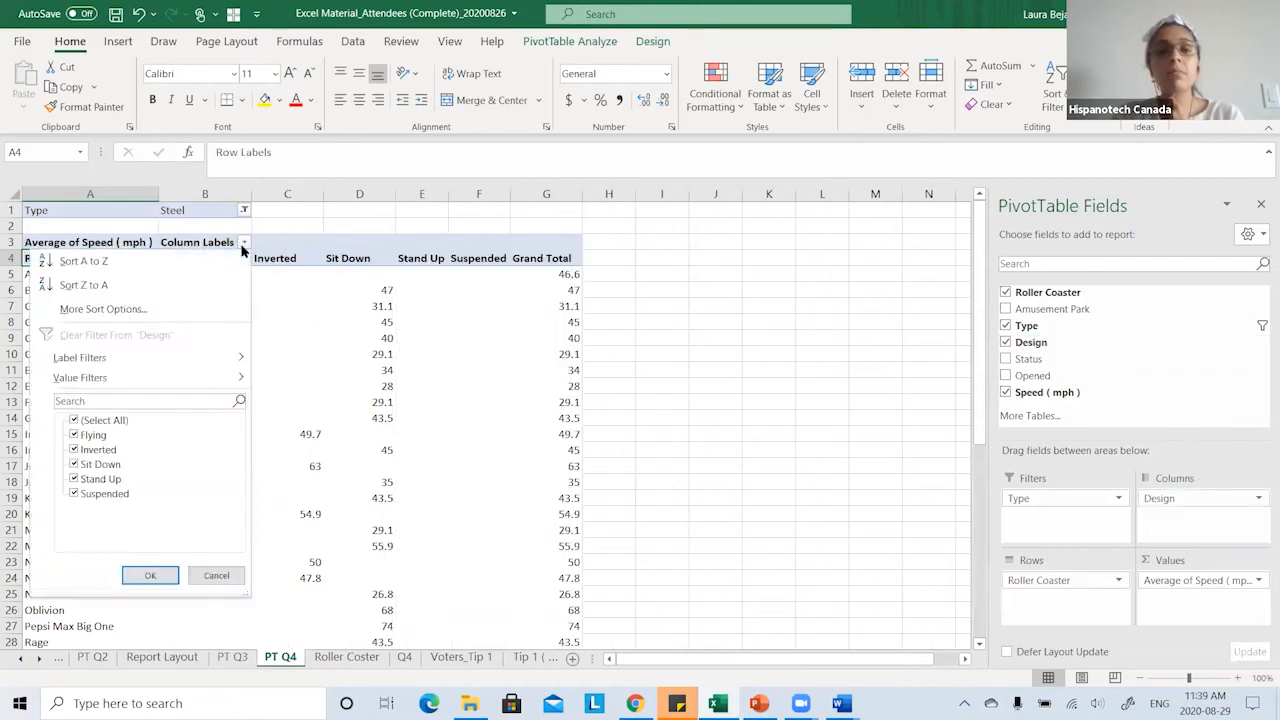
left_click(75, 465)
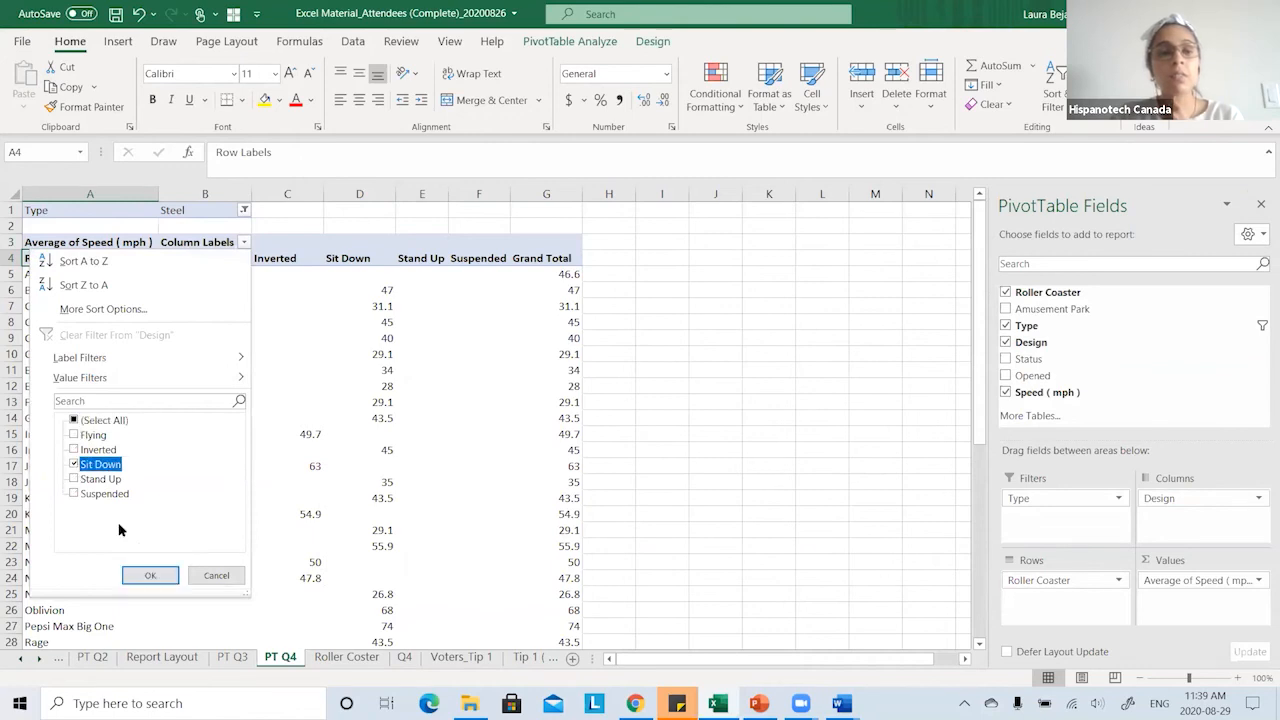
left_click(150, 575)
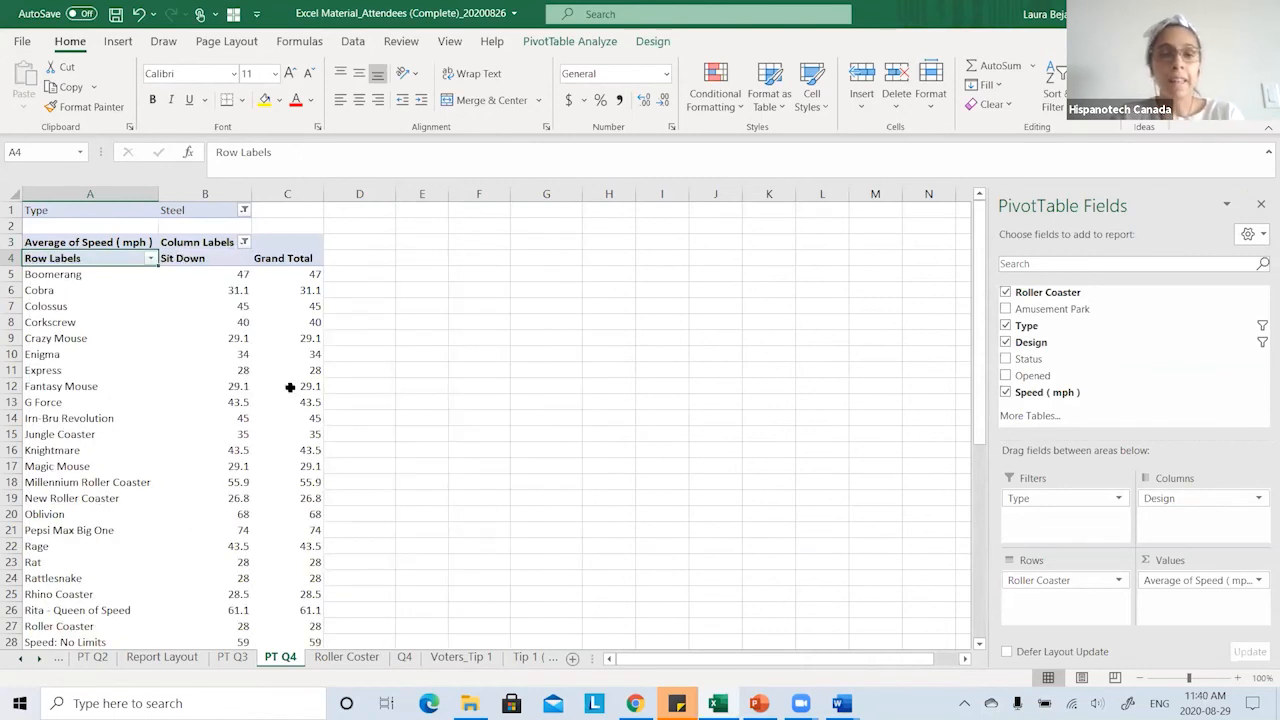
key("alt+Tab")
key("alt+Tab")
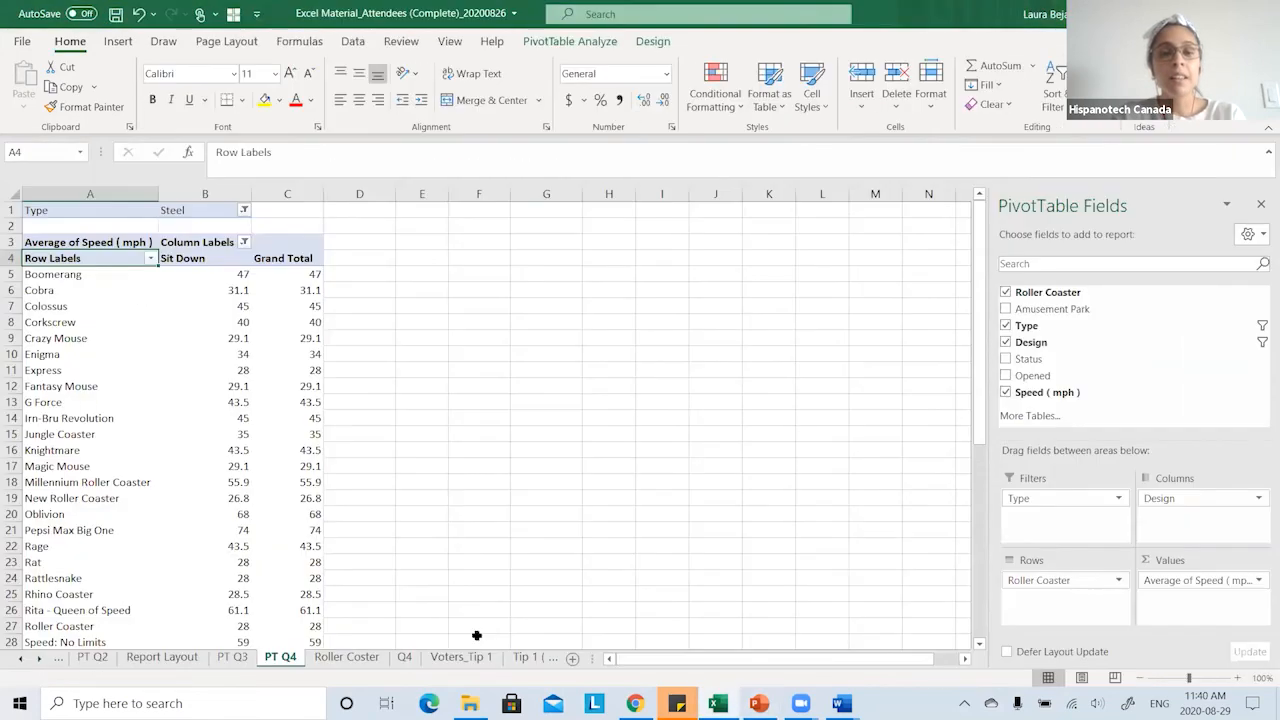
- Check the park criterion on the Q4 sheet and add Amusement Park to the pivot table's rows, placed above Roller Coaster
left_click(400, 660)
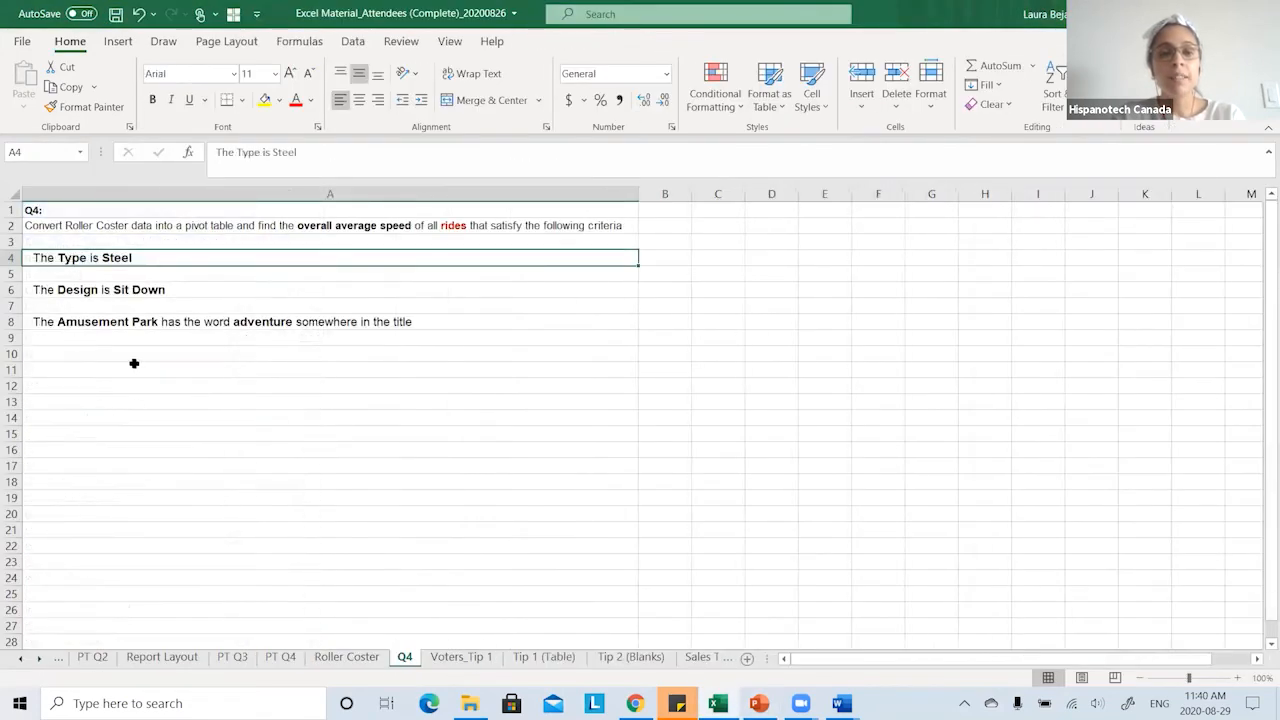
left_click(281, 657)
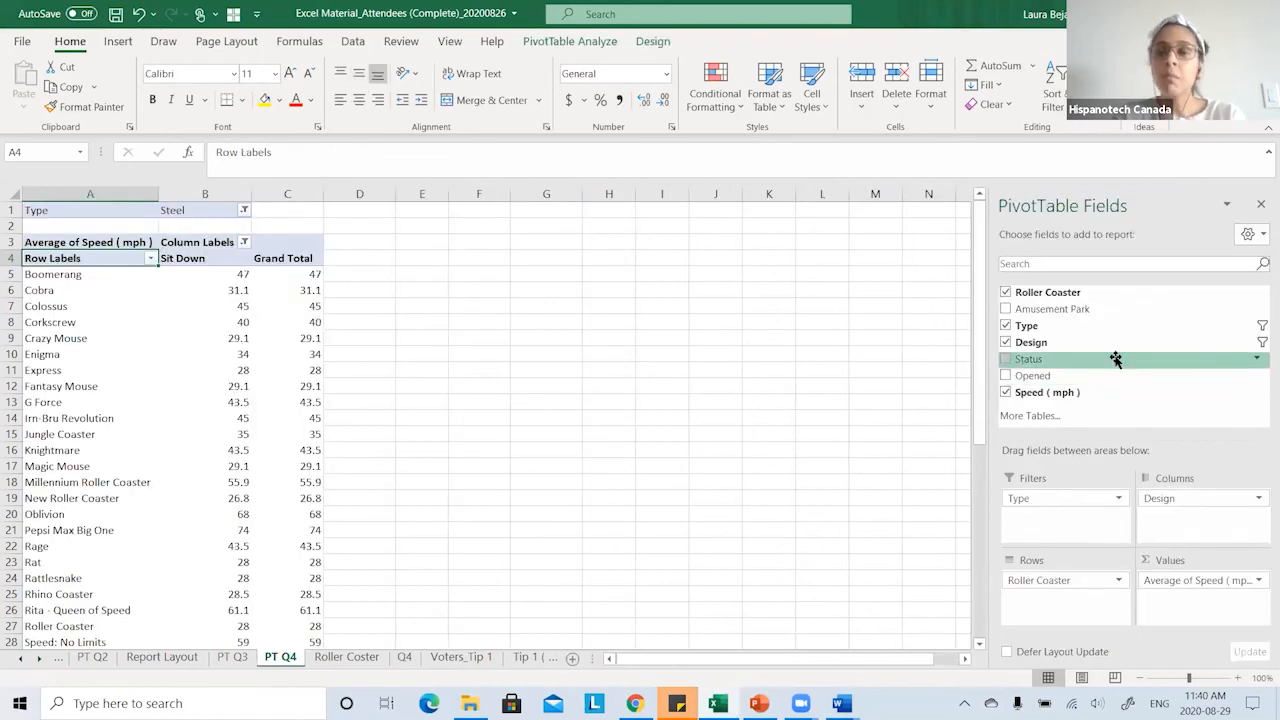
left_click_drag(1103, 319, 1070, 601)
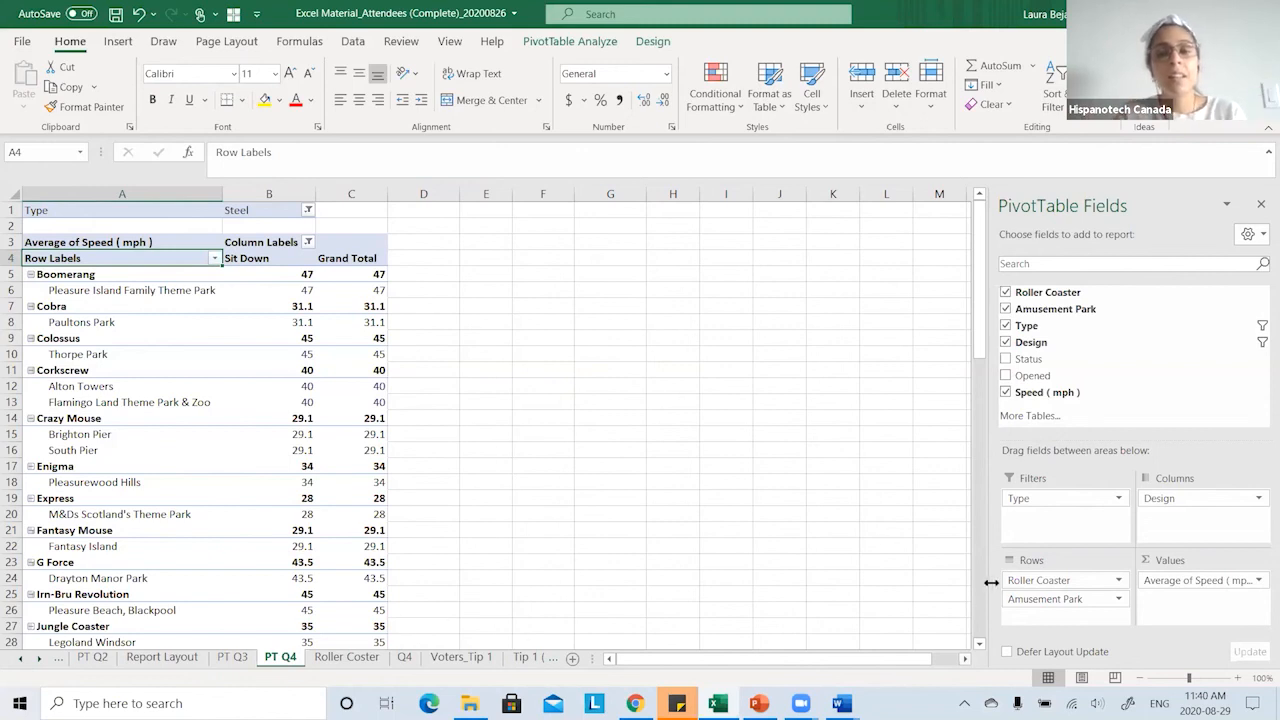
mouse_move(1034, 582)
left_mouse_down()
mouse_move(1058, 592)
mouse_move(1045, 598)
left_mouse_up()
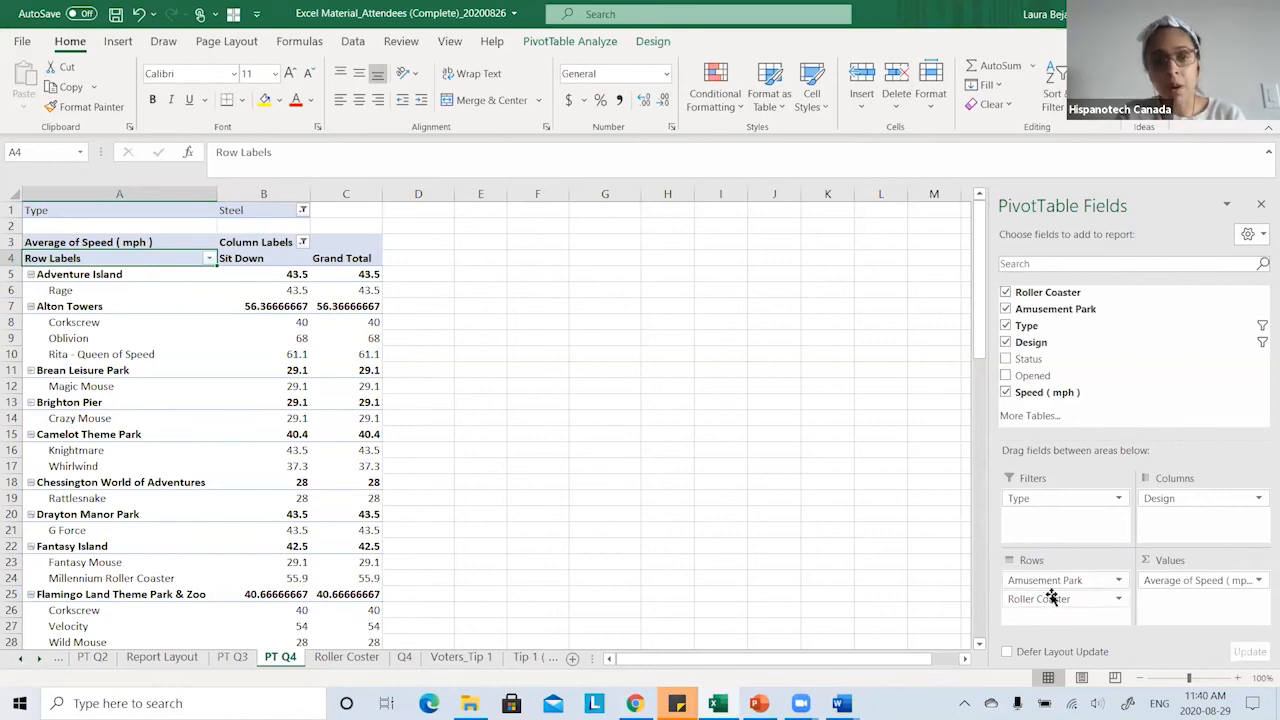
- Examine the rides grouped under Adventure Island and Alton Towers, and reread the amusement park criterion on the Q4 sheet
left_click(101, 276)
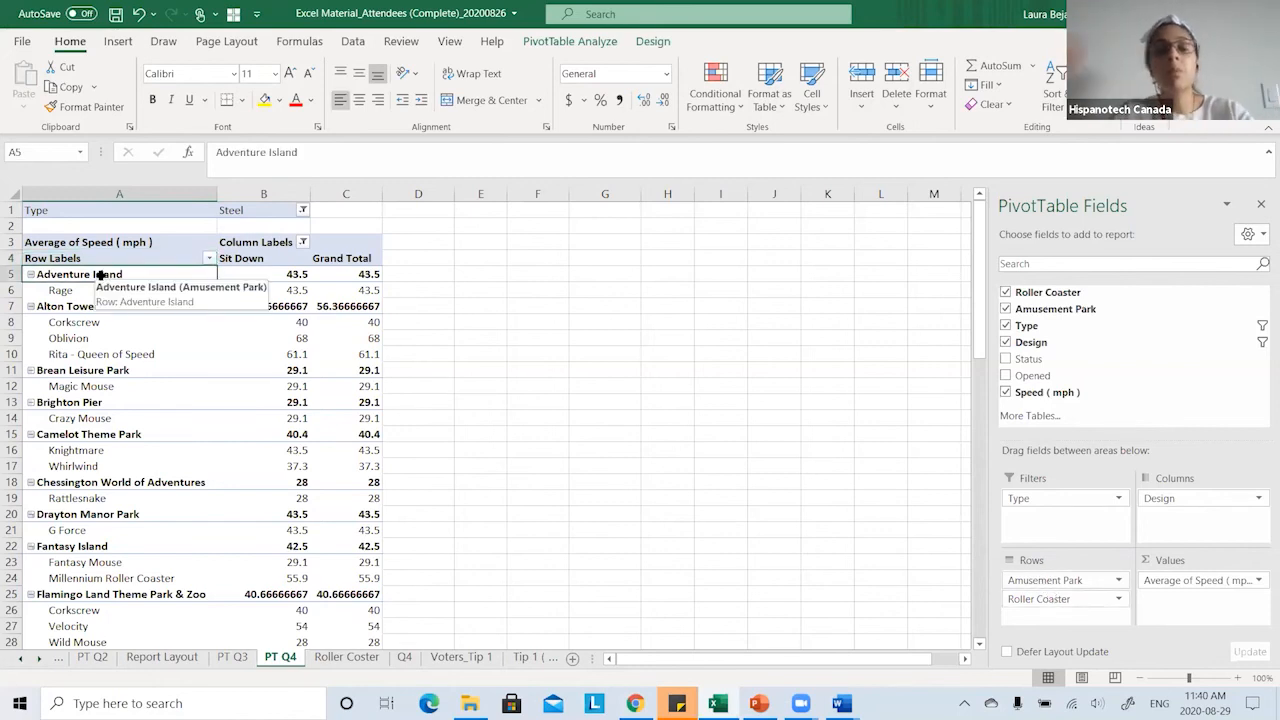
left_click(70, 292)
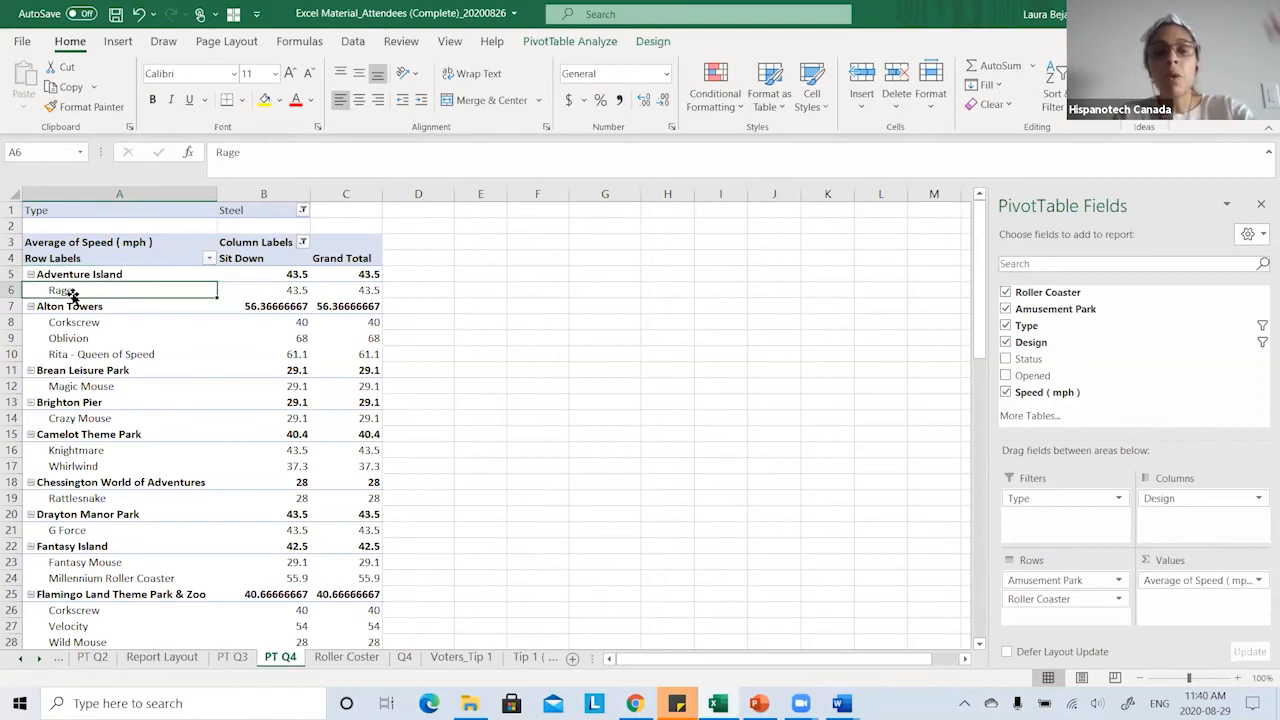
left_click_drag(90, 322, 89, 354)
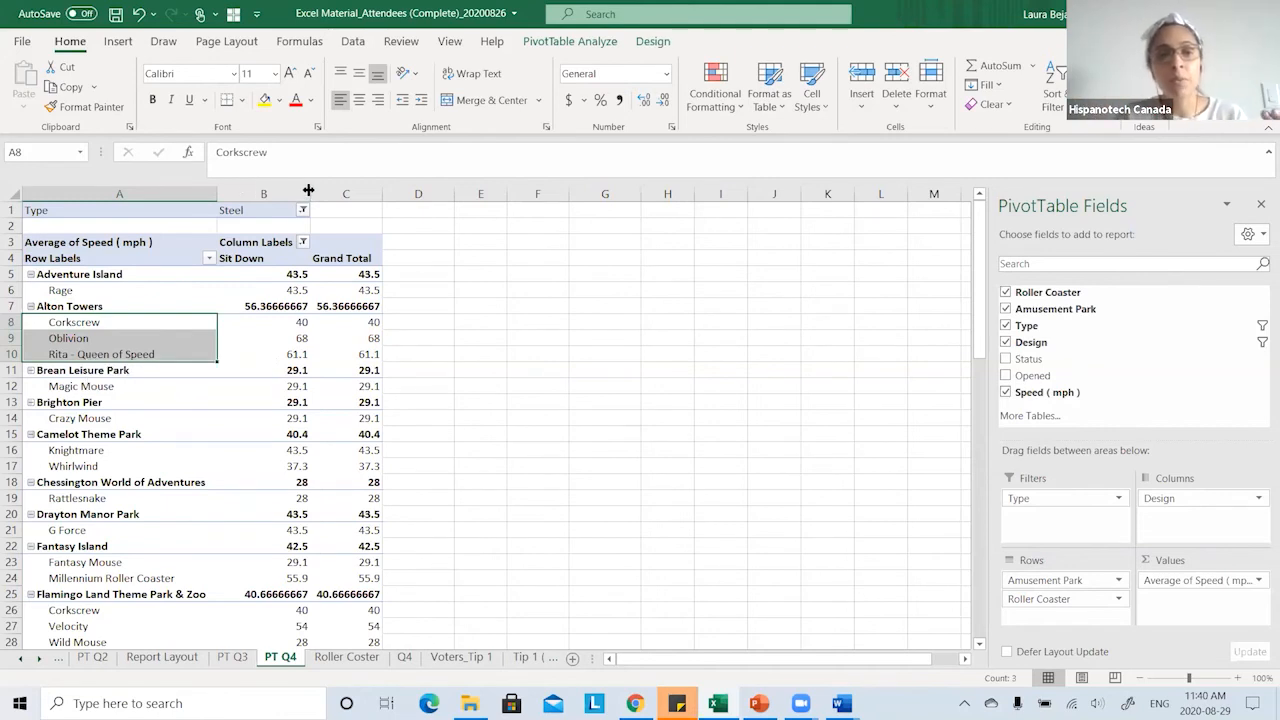
left_click(168, 354)
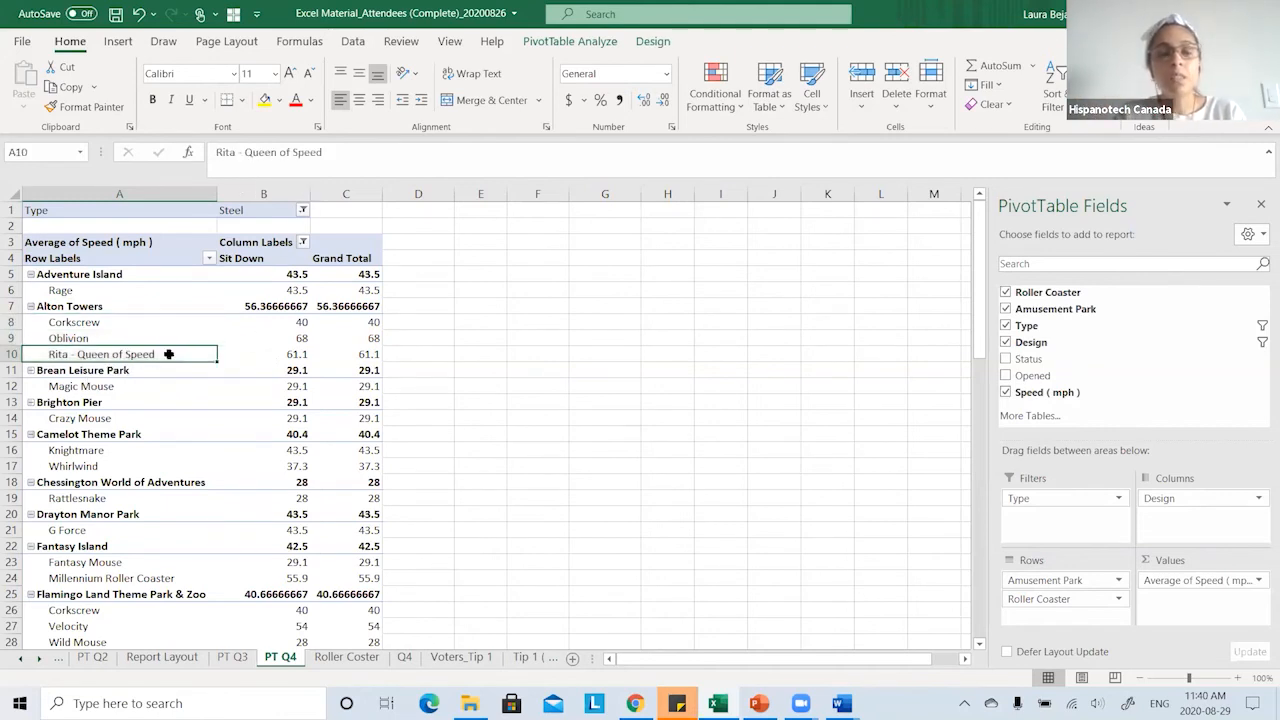
left_click(402, 657)
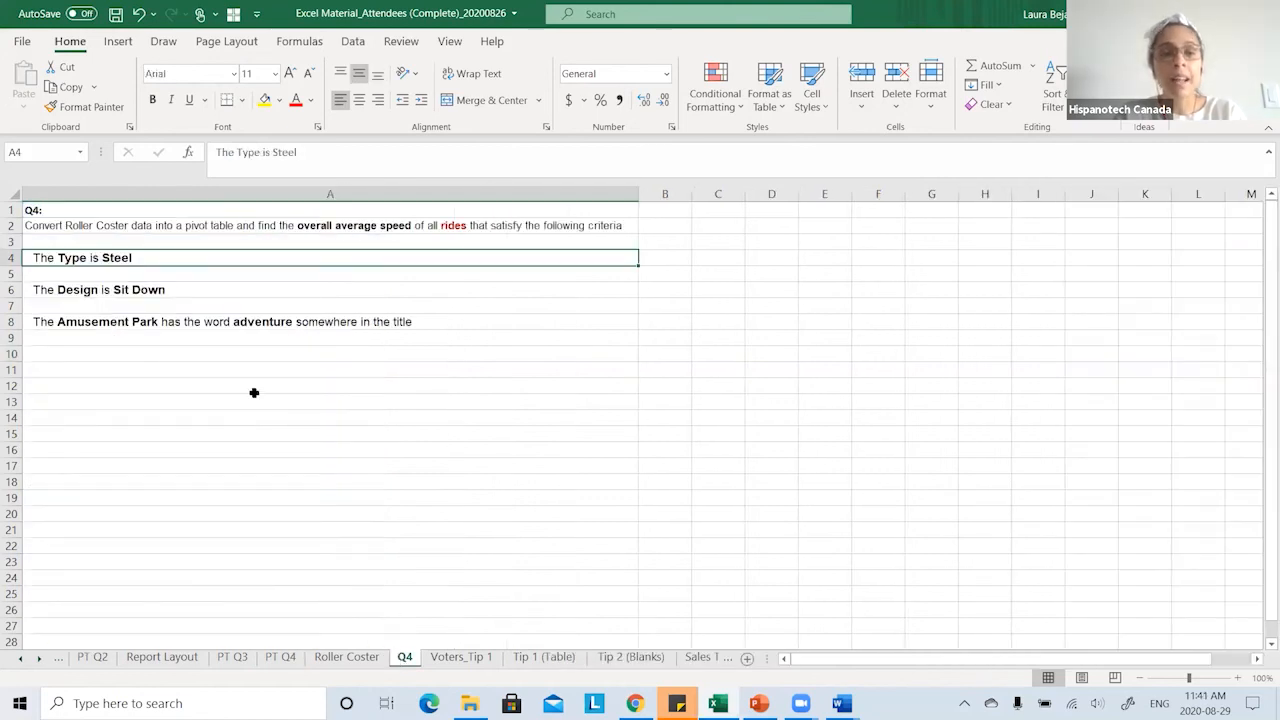
left_click(280, 657)
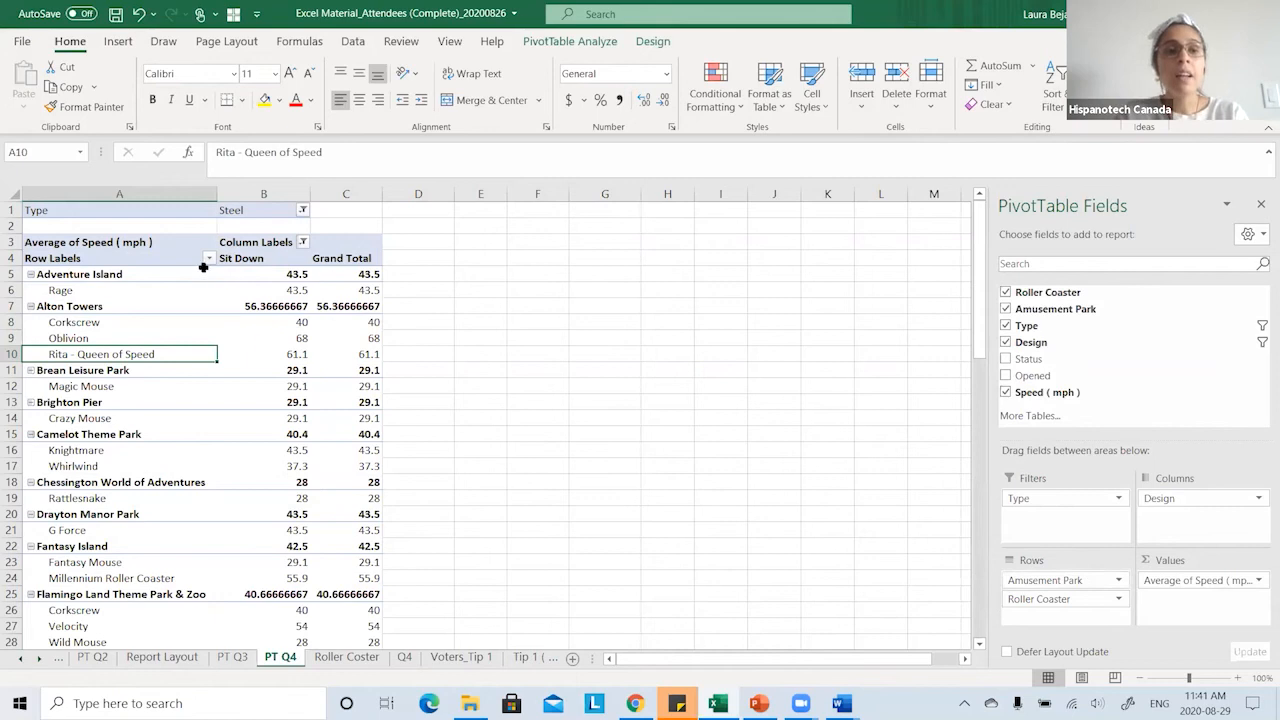
left_click(209, 258)
left_click(124, 454)
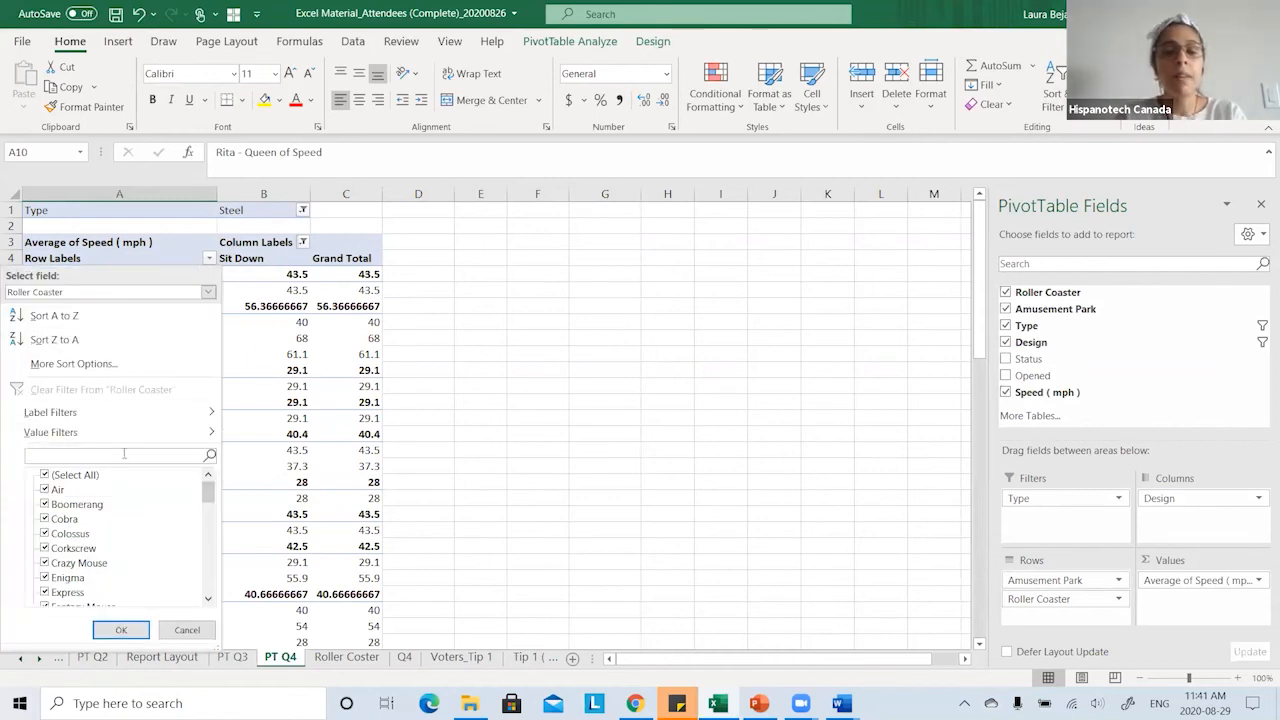
left_click(504, 354)
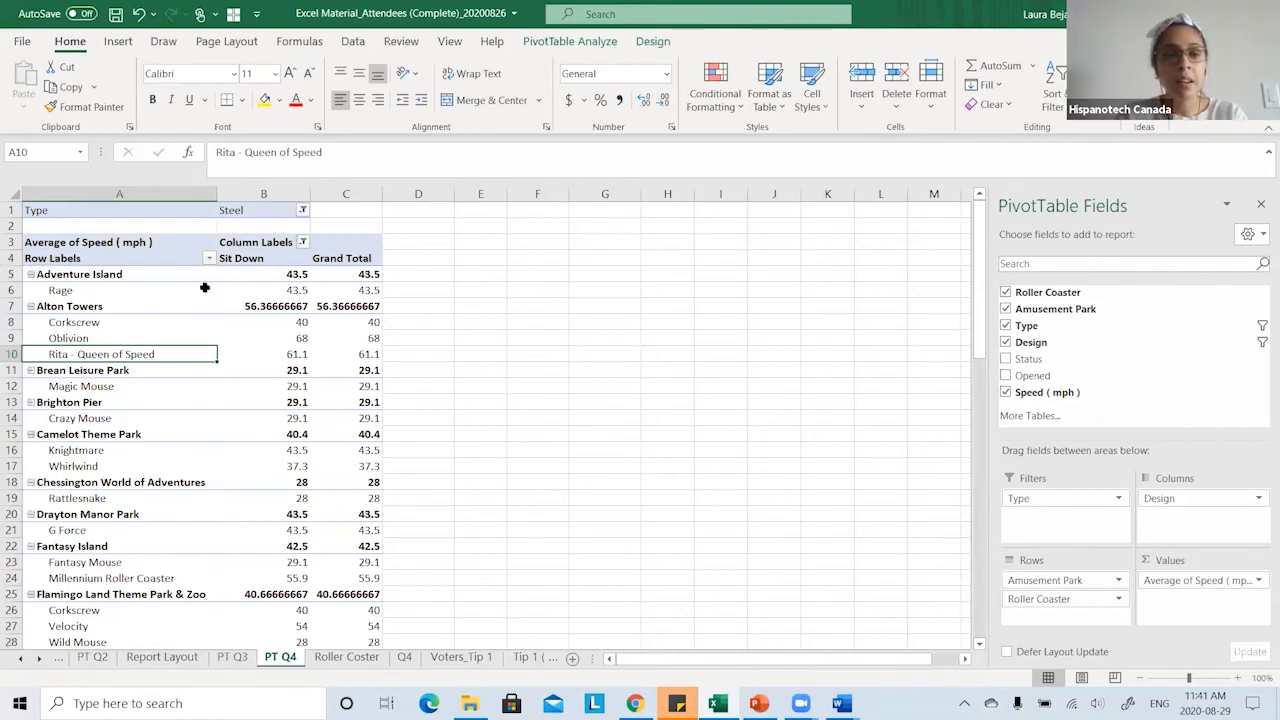
- Filter the Amusement Park row labels to names containing "ADVEN", and inspect the remaining rides and their average speeds
left_click(126, 265)
left_click(126, 258)
left_click(209, 258)
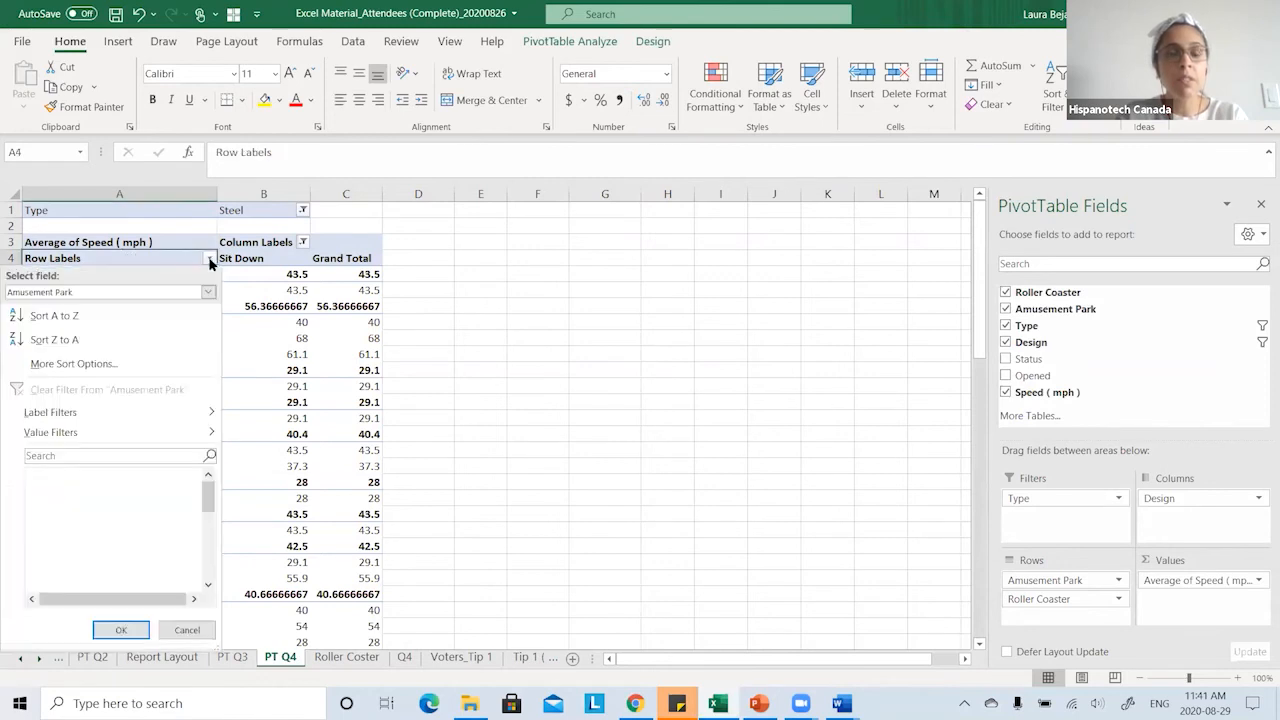
left_click(117, 456)
type("ADVEN")
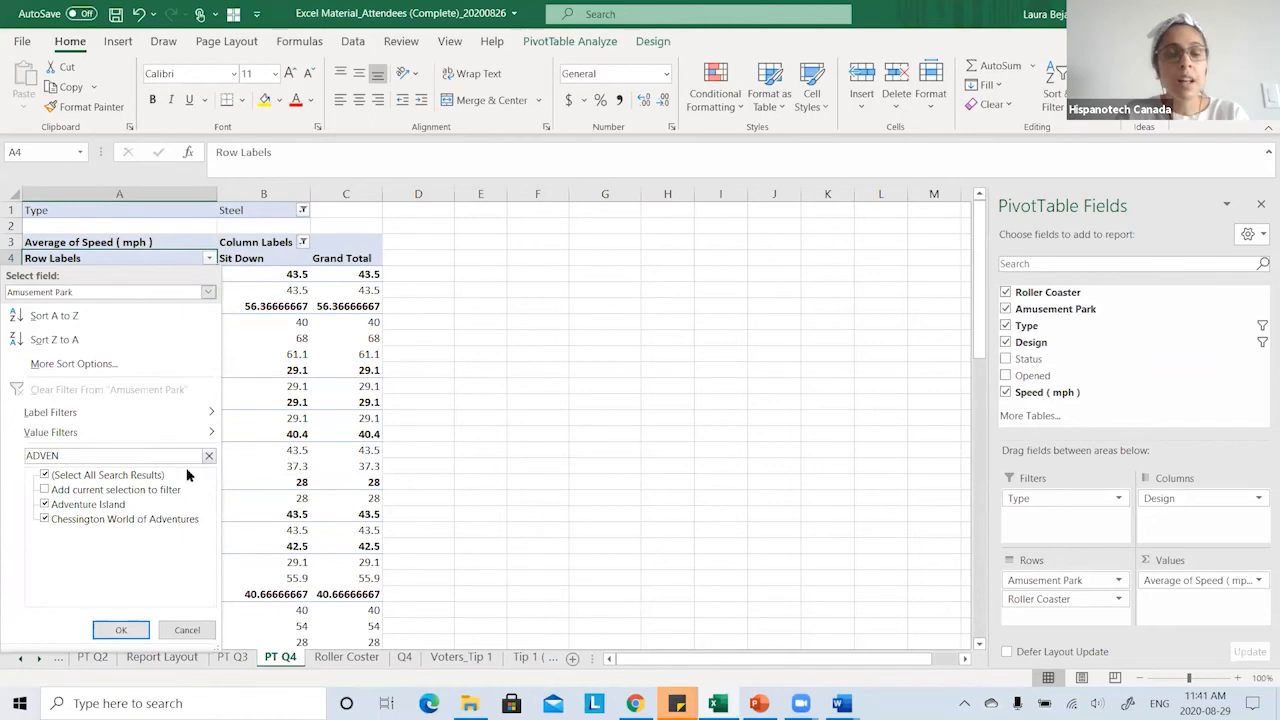
left_click(121, 631)
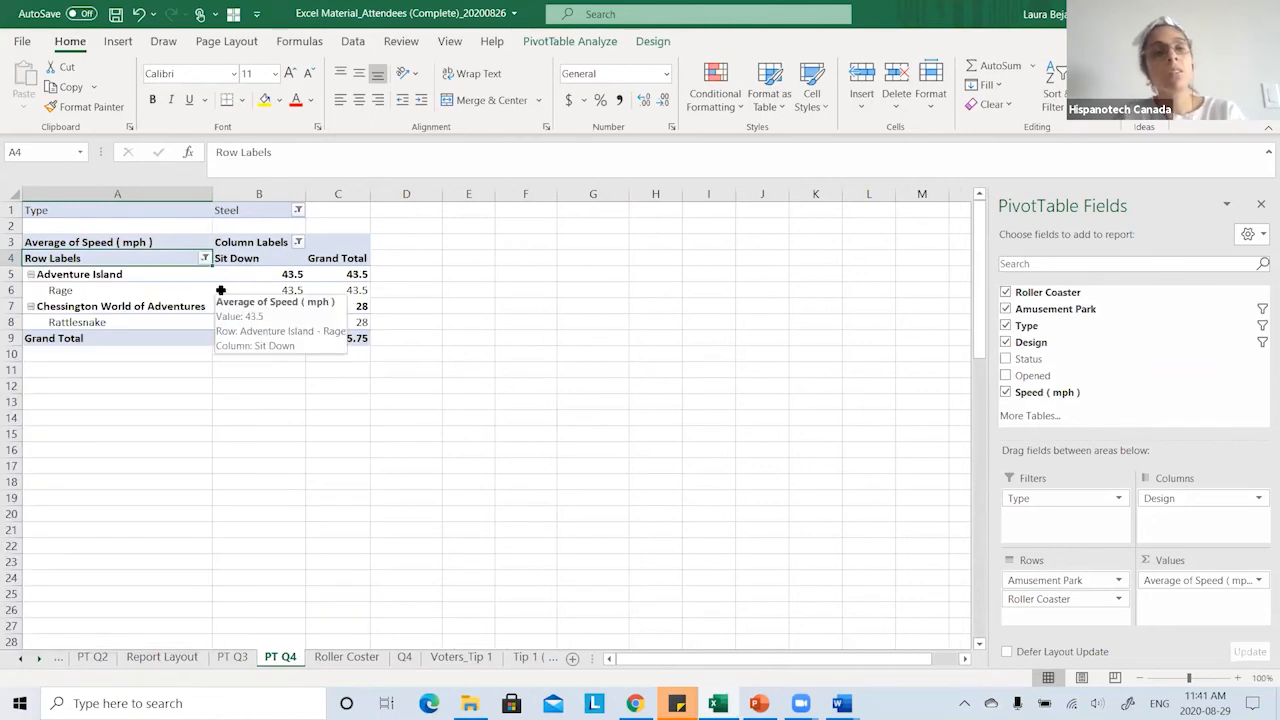
left_click(85, 291)
left_click(87, 316)
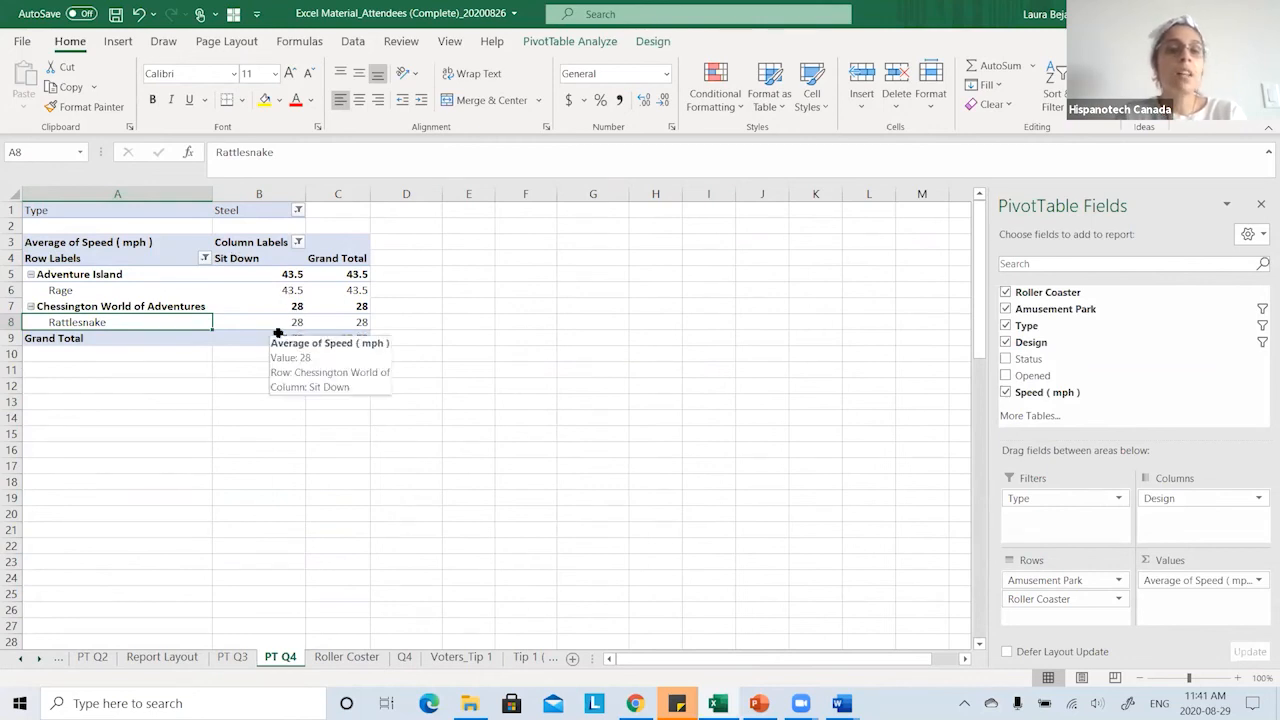
left_click(288, 290)
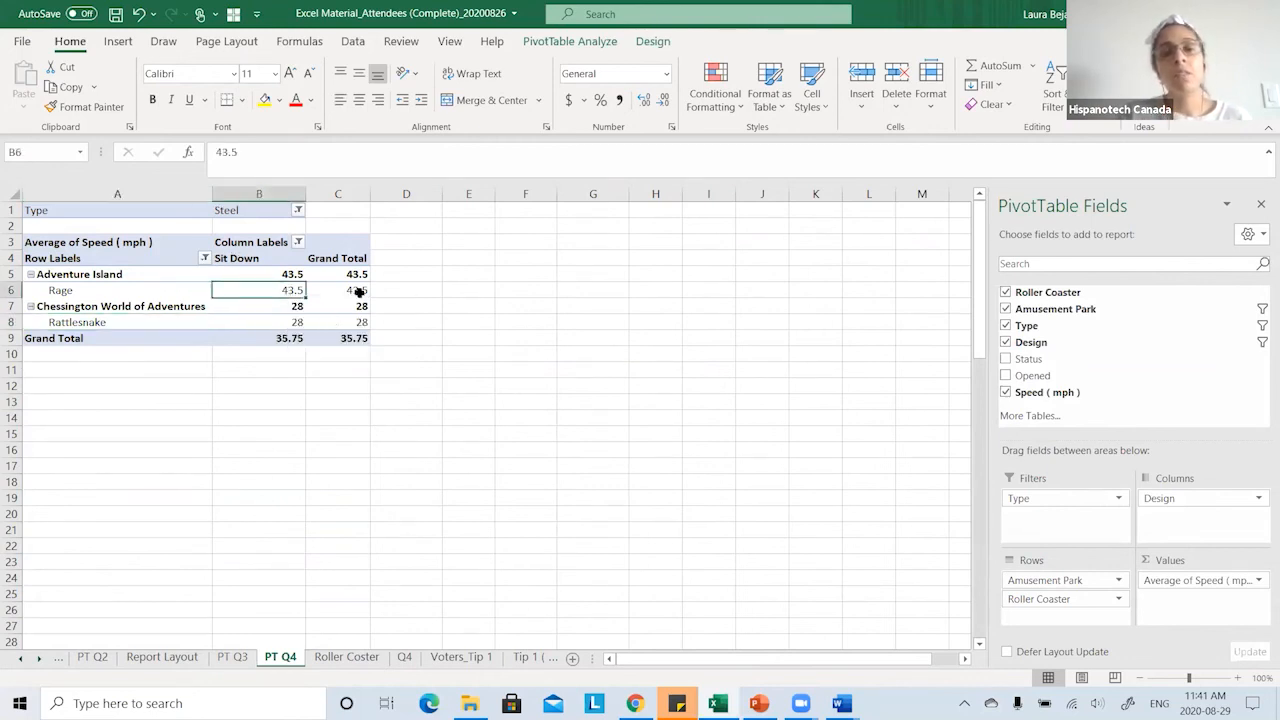
- Copy the whole PT Q4 pivot table to cell F1 and widen column F to fit its labels
left_click(295, 322)
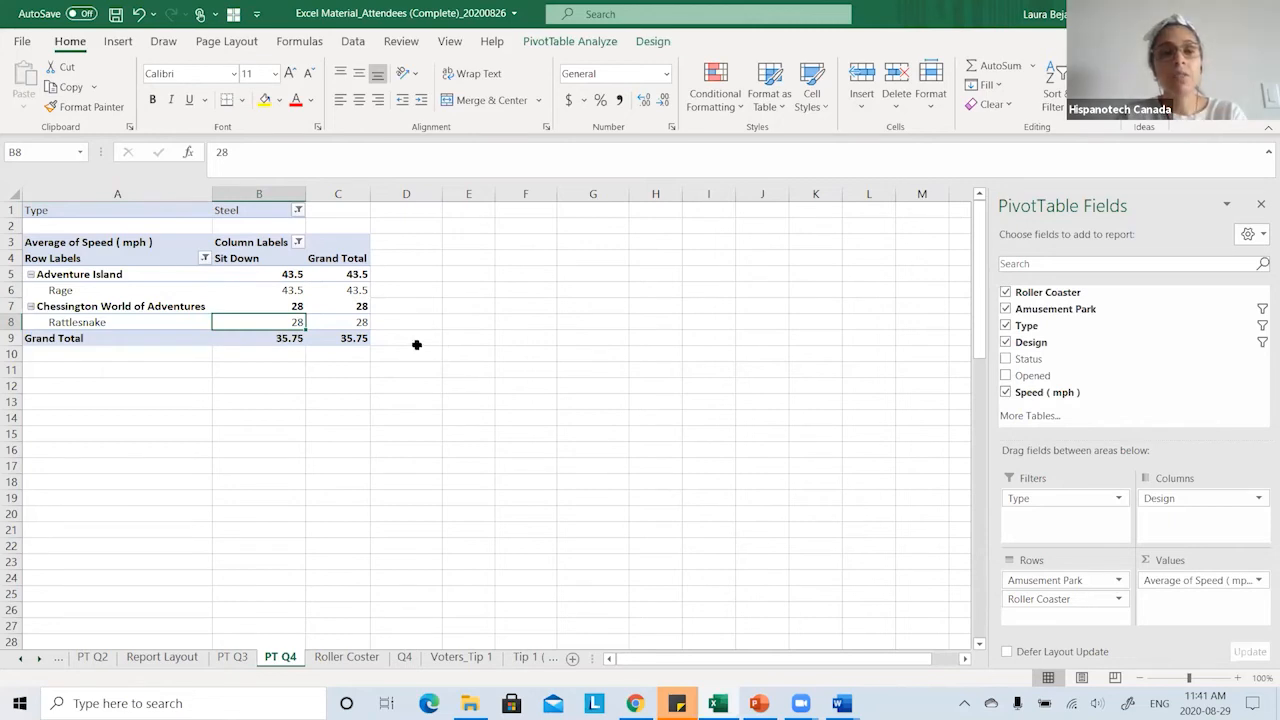
left_click_drag(103, 212, 362, 337)
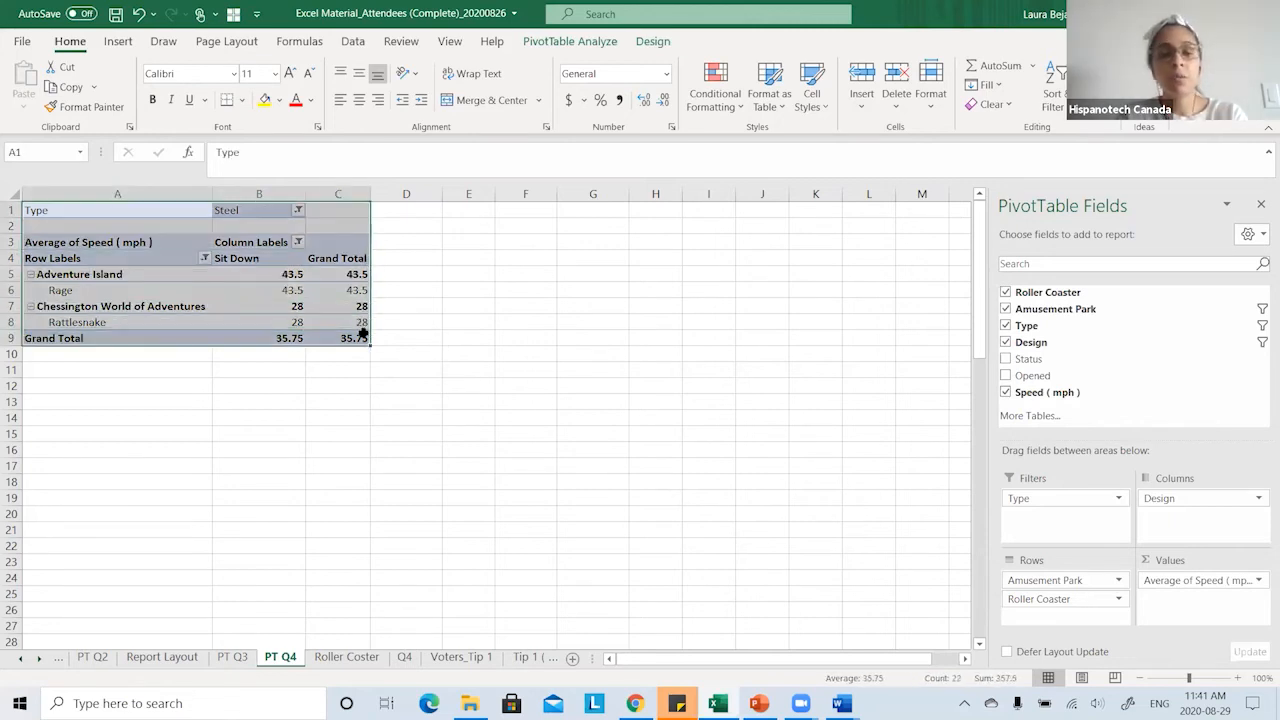
key("ctrl+c")
left_click(523, 207)
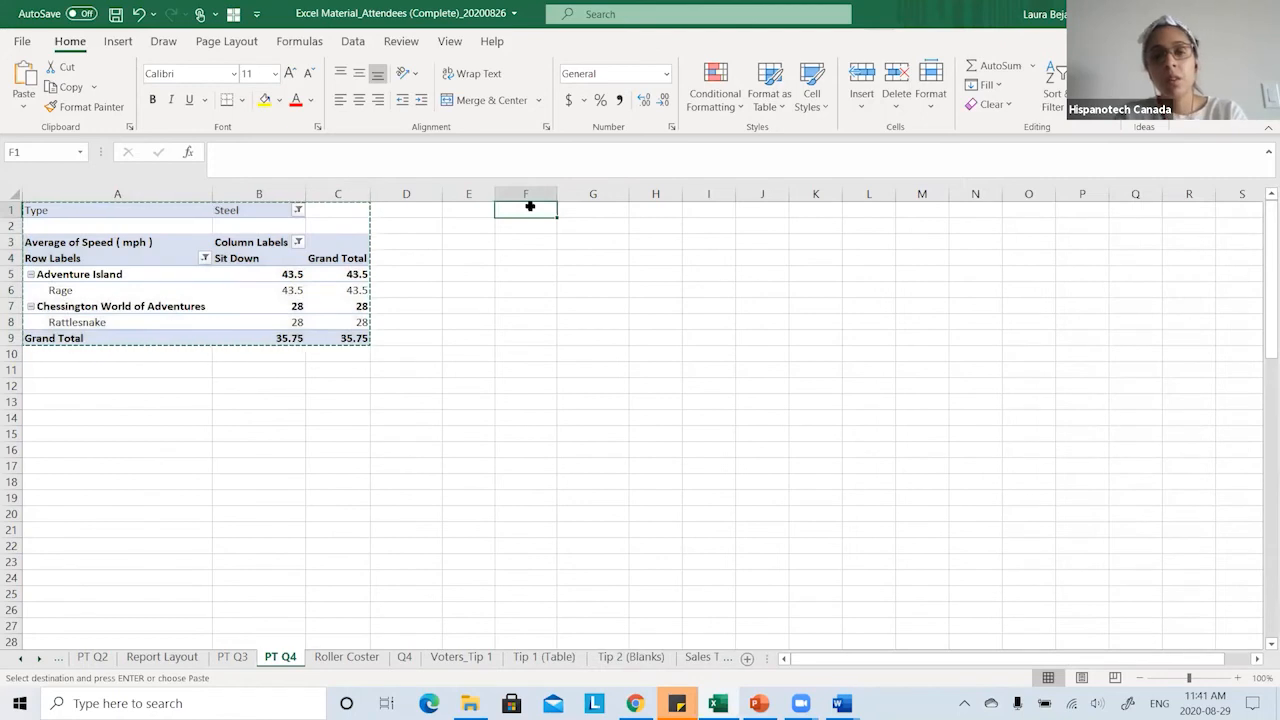
key("ctrl+v")
left_click(563, 277)
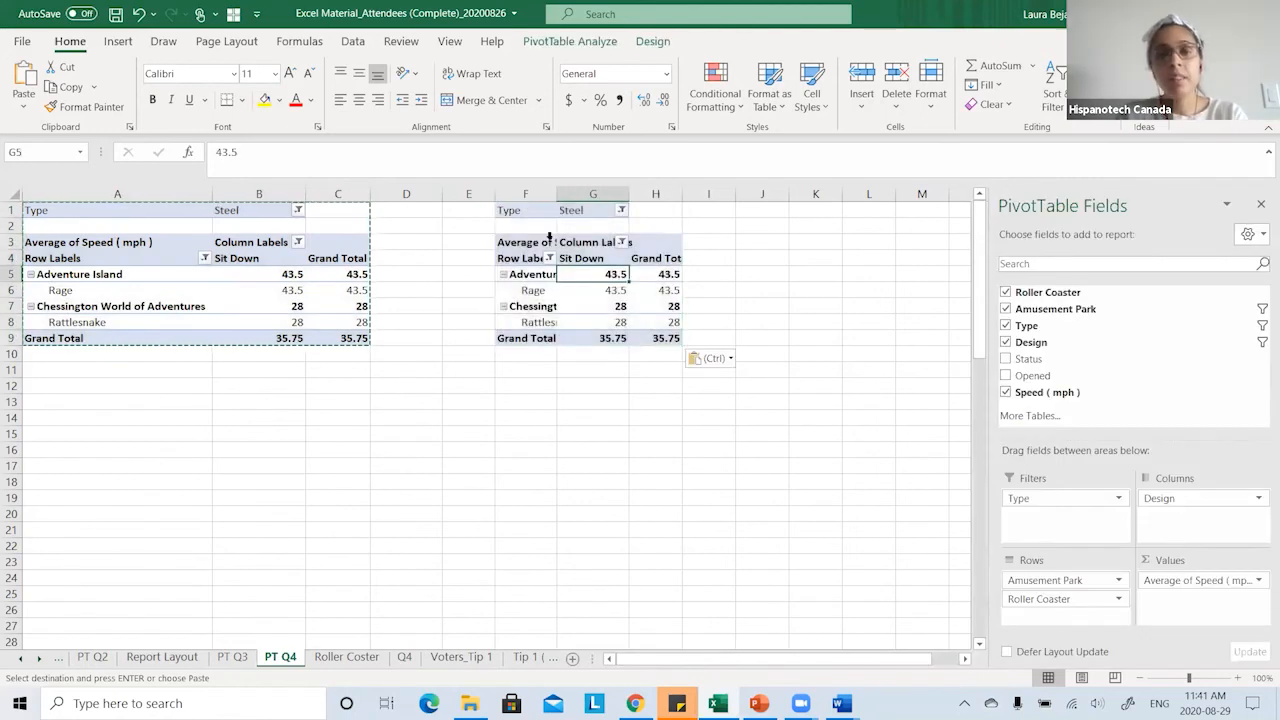
double_click(560, 190)
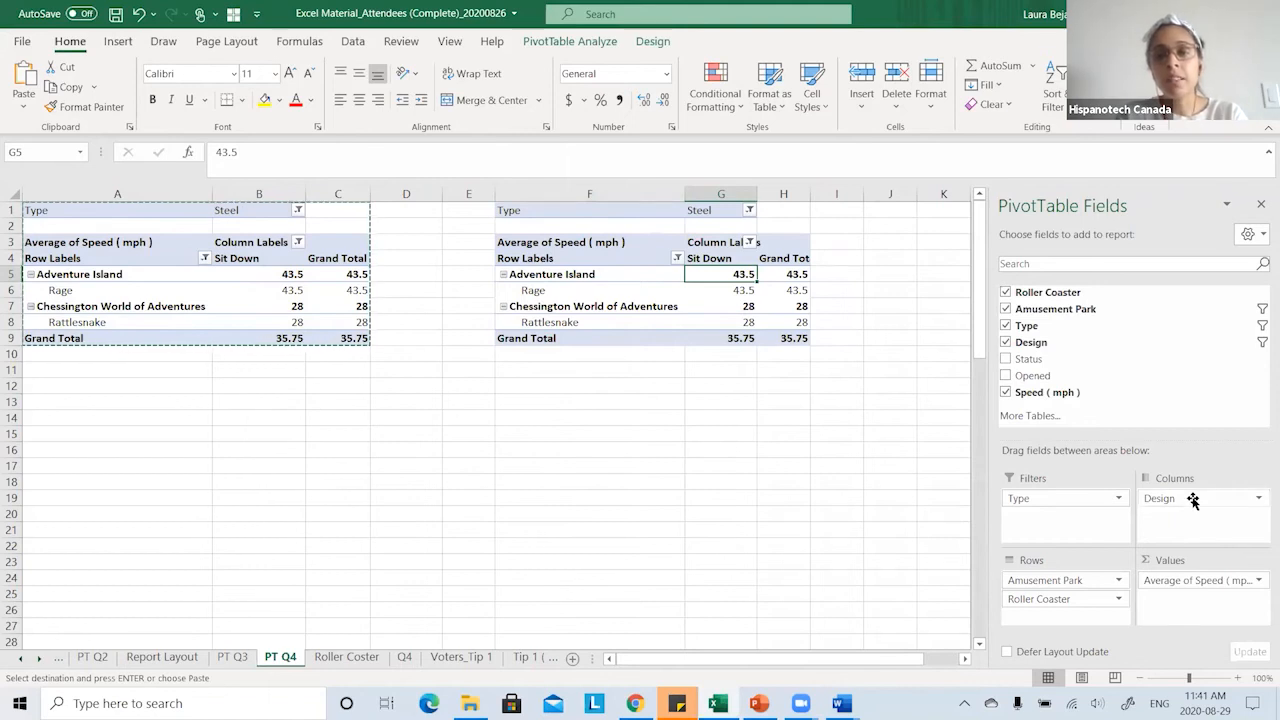
- Move Design from the columns to the filters of the copied pivot table and check its remaining rows
left_click_drag(1193, 500, 1074, 530)
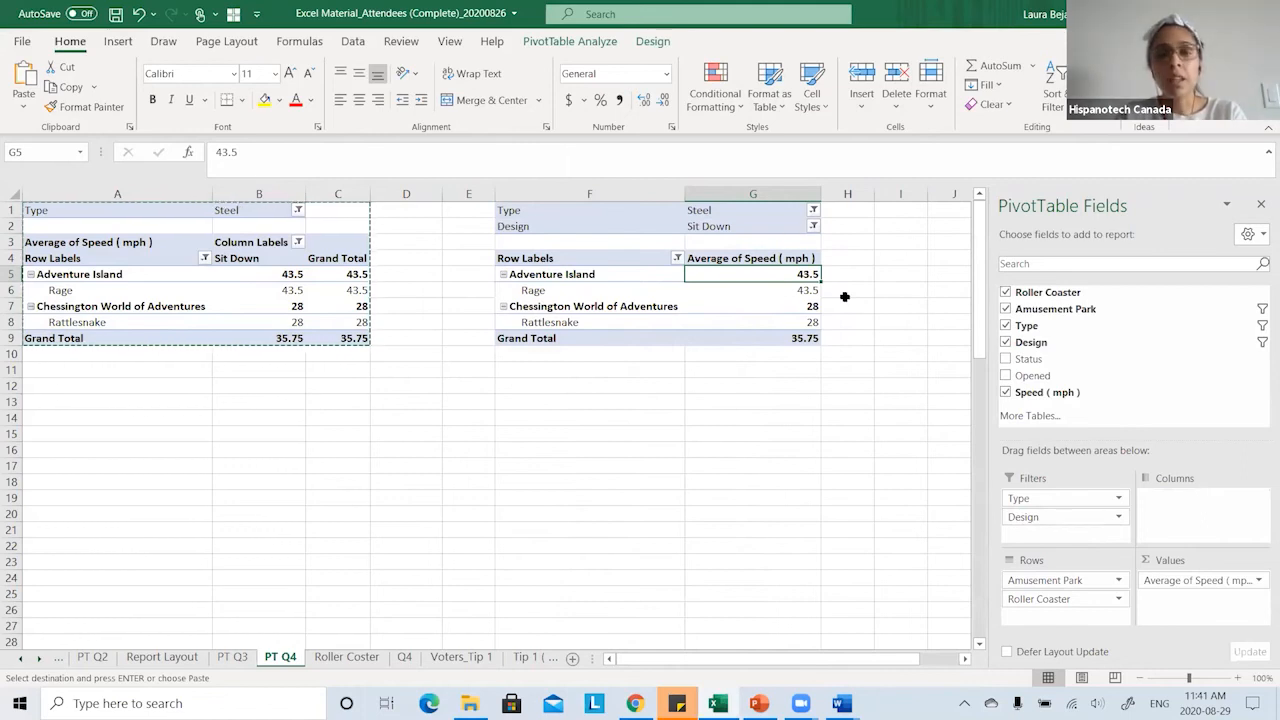
left_click(563, 277)
left_click(567, 292)
left_click(569, 322)
- Try Amusement Park as a filter in the copied pivot table, compare it with the original, and return it to the rows
left_click_drag(1057, 580, 1073, 535)
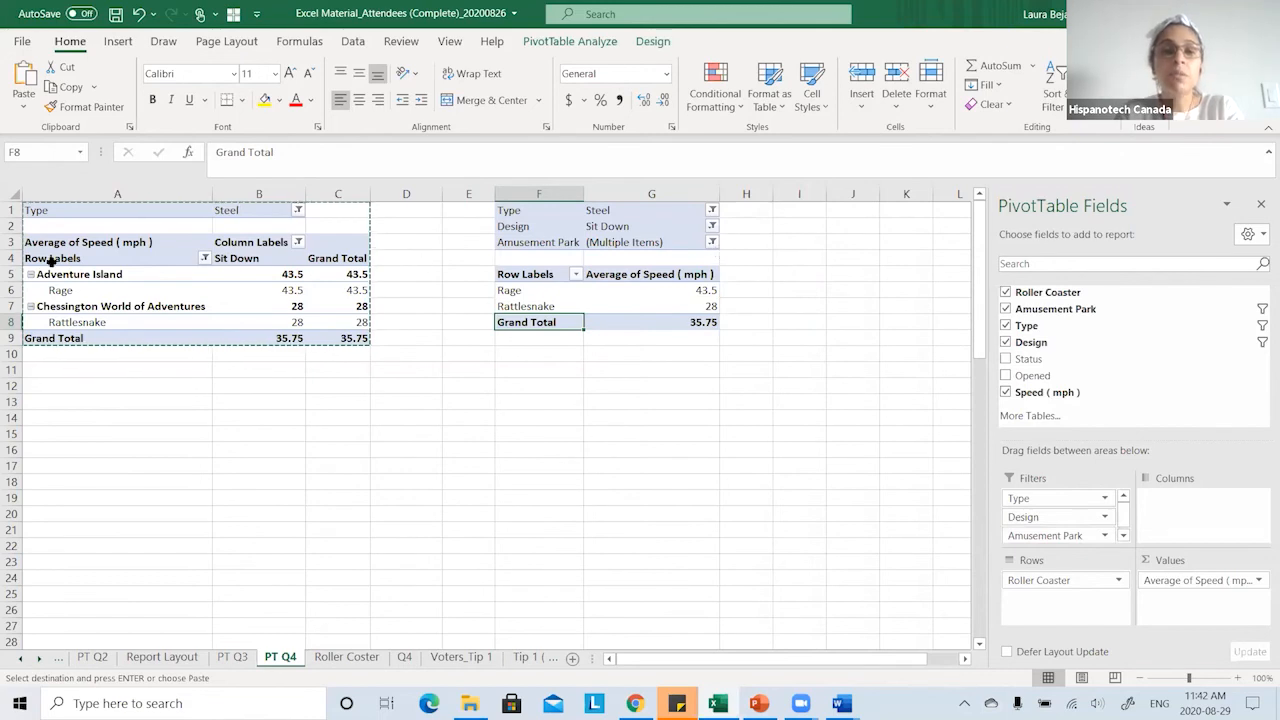
left_click(93, 277)
left_click(177, 306)
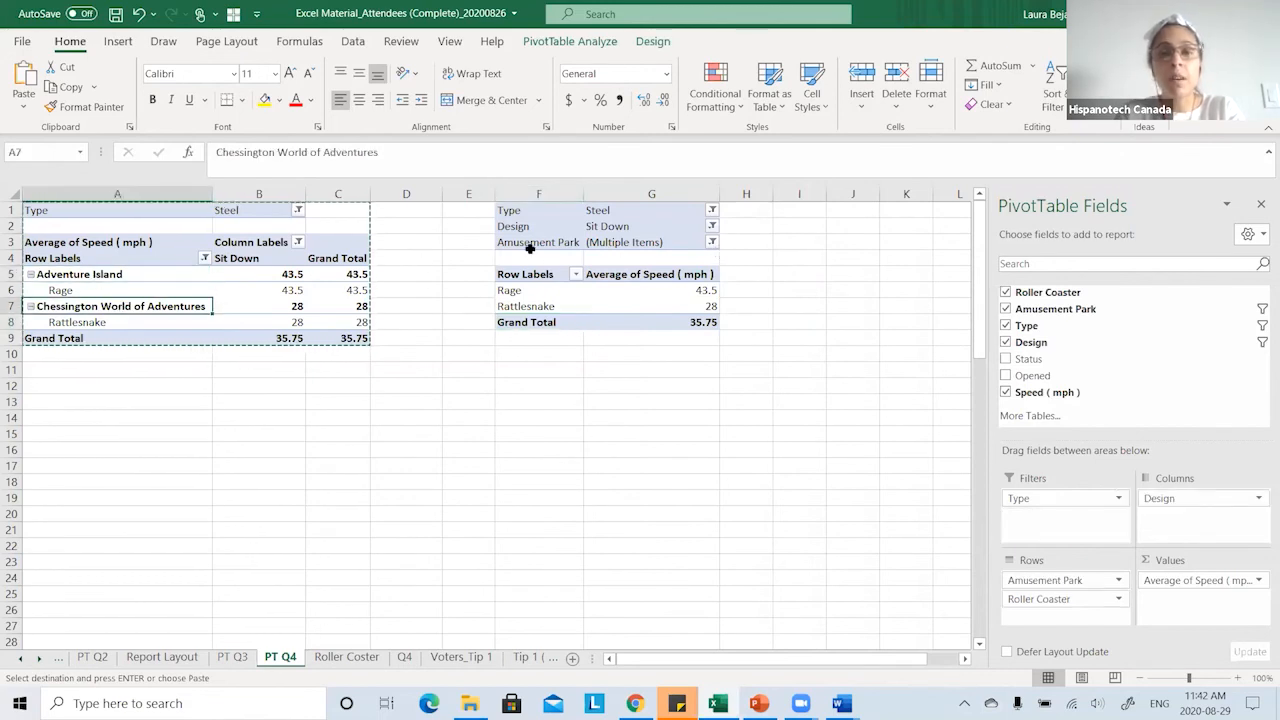
left_click(530, 244)
left_click_drag(1078, 537, 1065, 577)
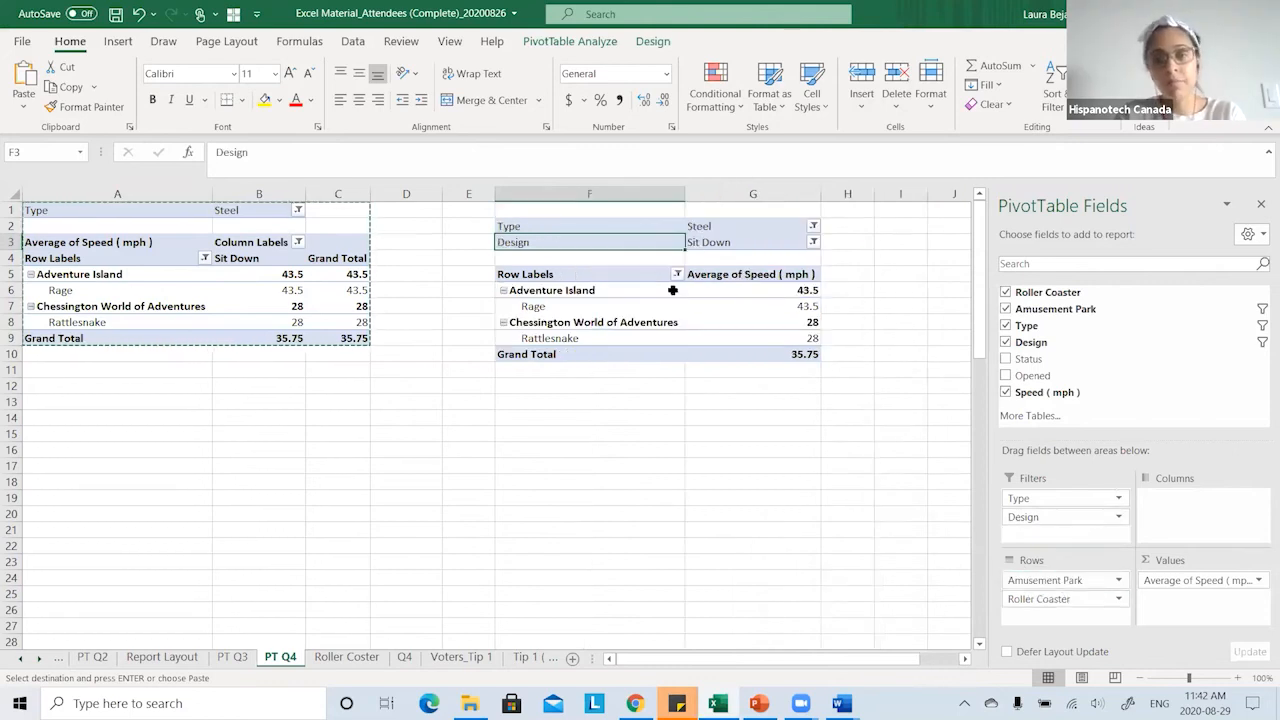
- Compare the two pivot tables on PT Q4 and reread the criteria on the Q4 sheet
left_click(683, 391)
left_click(560, 306)
left_click(243, 288)
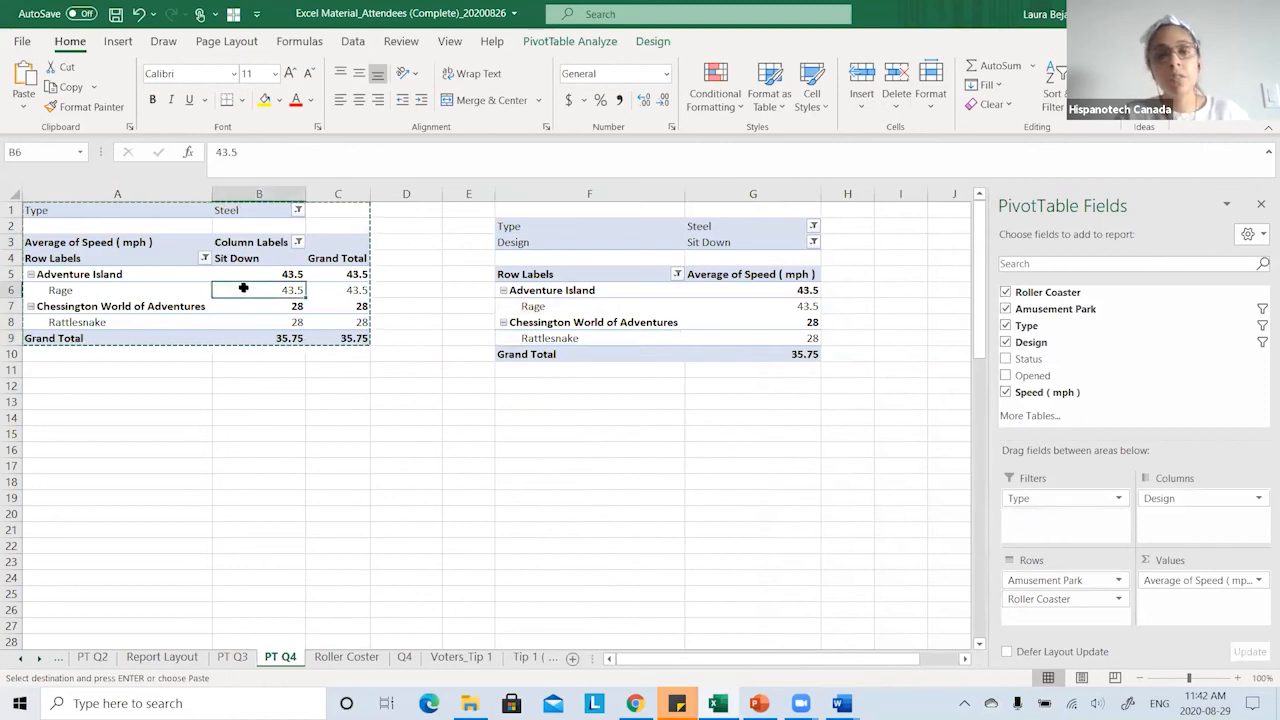
left_click(550, 398)
left_click(404, 656)
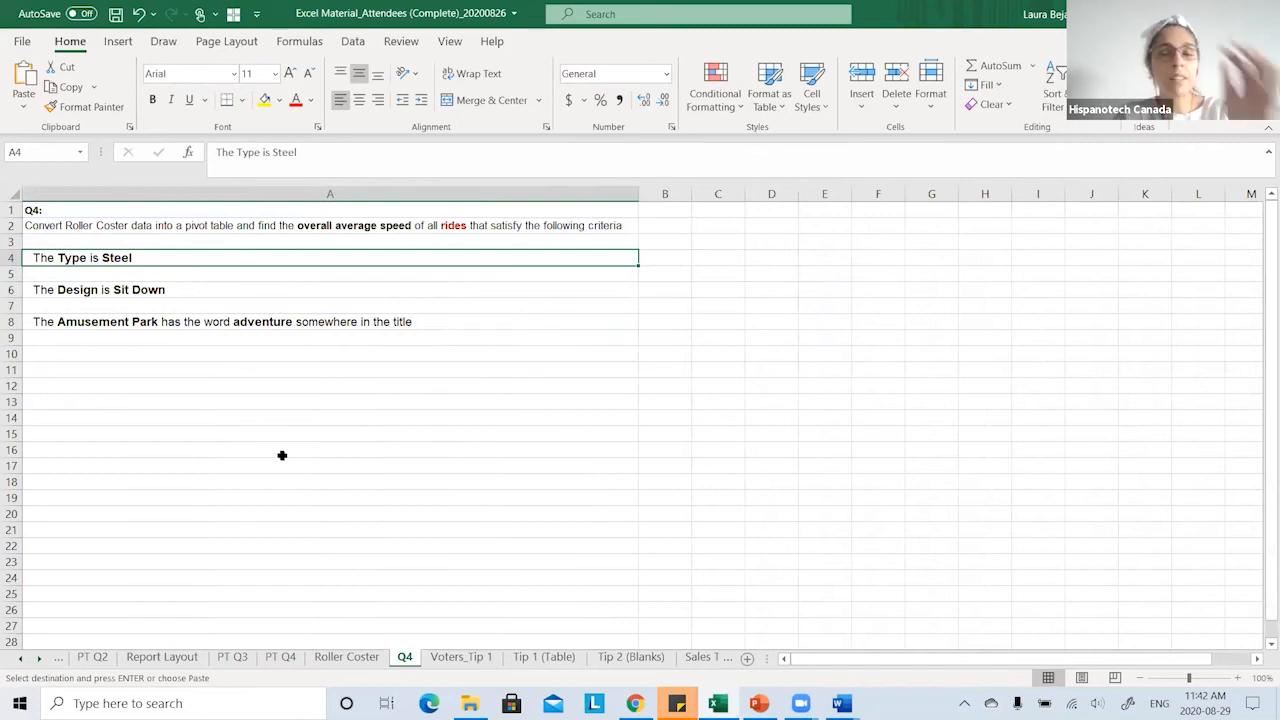
- Examine the pivot table of average YEARS per PARTY on the Tip 1 (Table) sheet
left_click(40, 663)
left_click(40, 663)
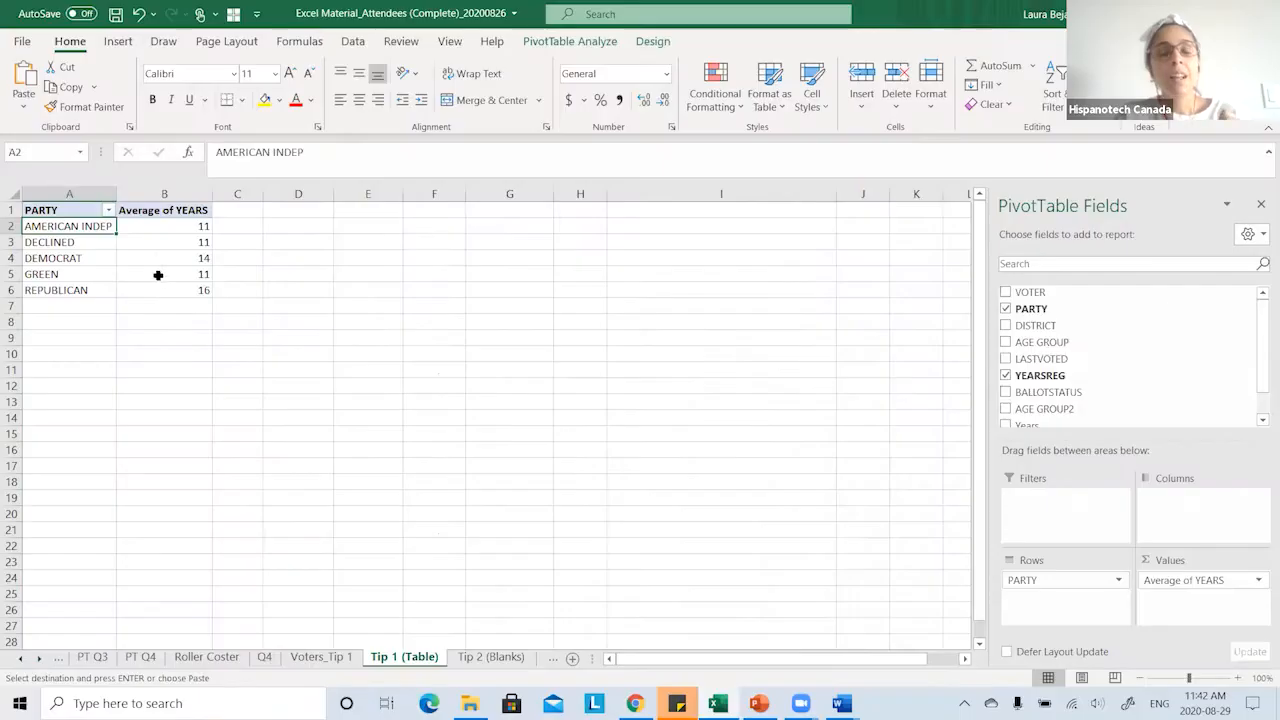
left_click(91, 244)
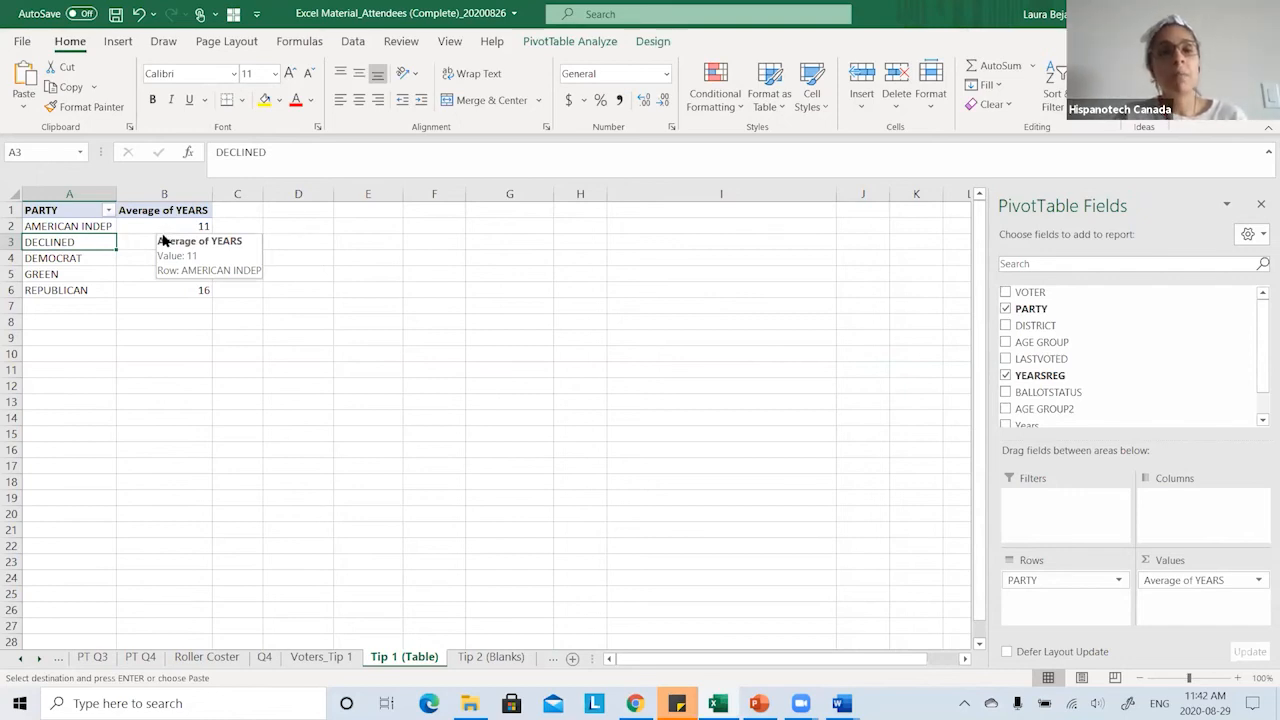
left_click(89, 228)
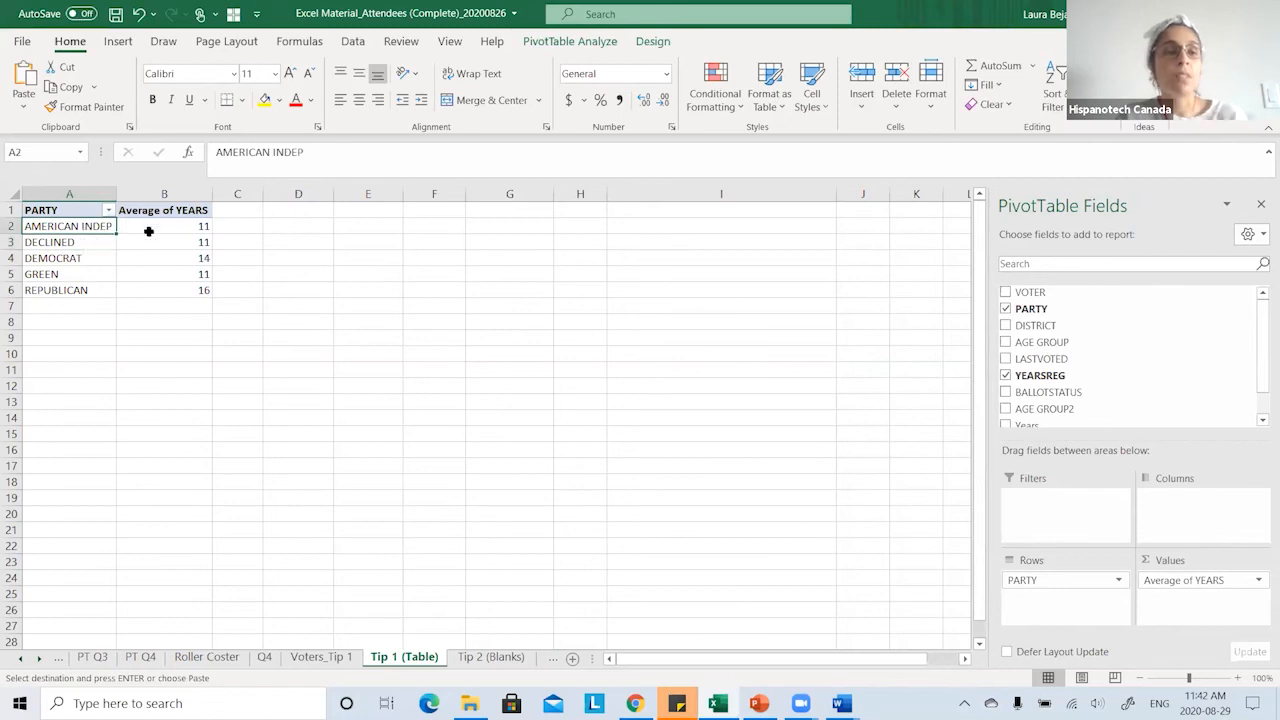
left_click(72, 195)
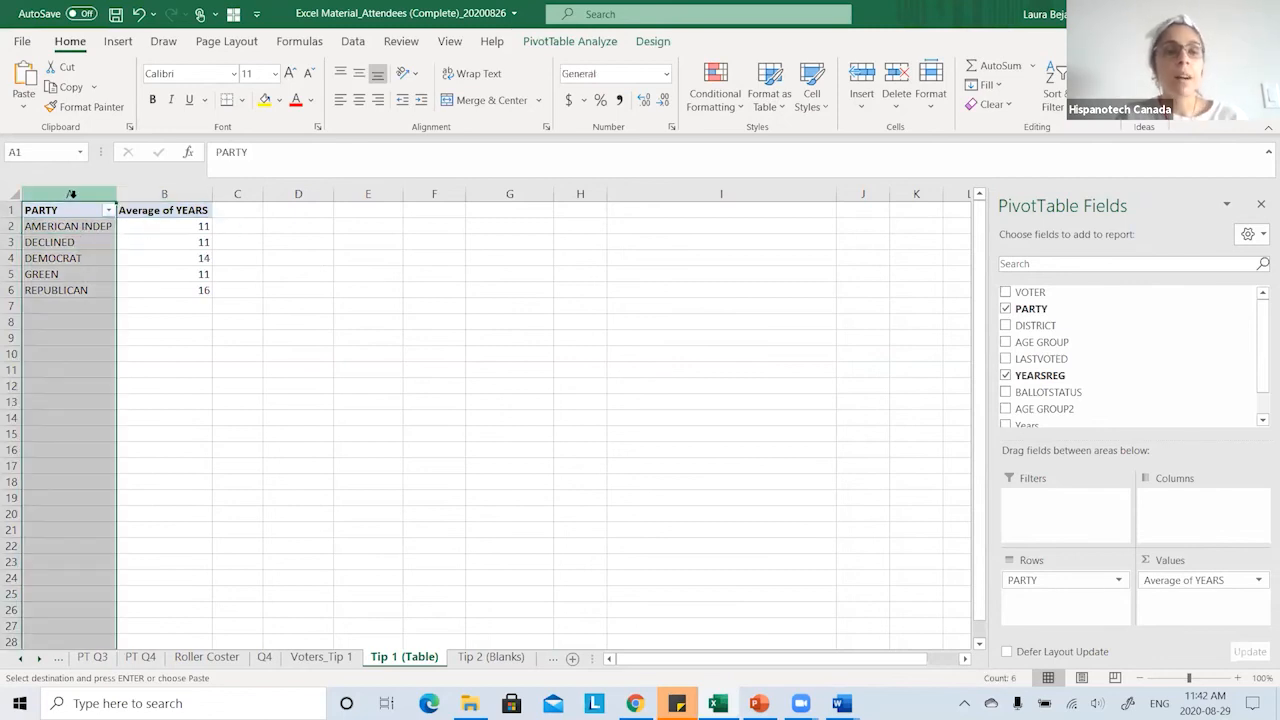
left_click(150, 193)
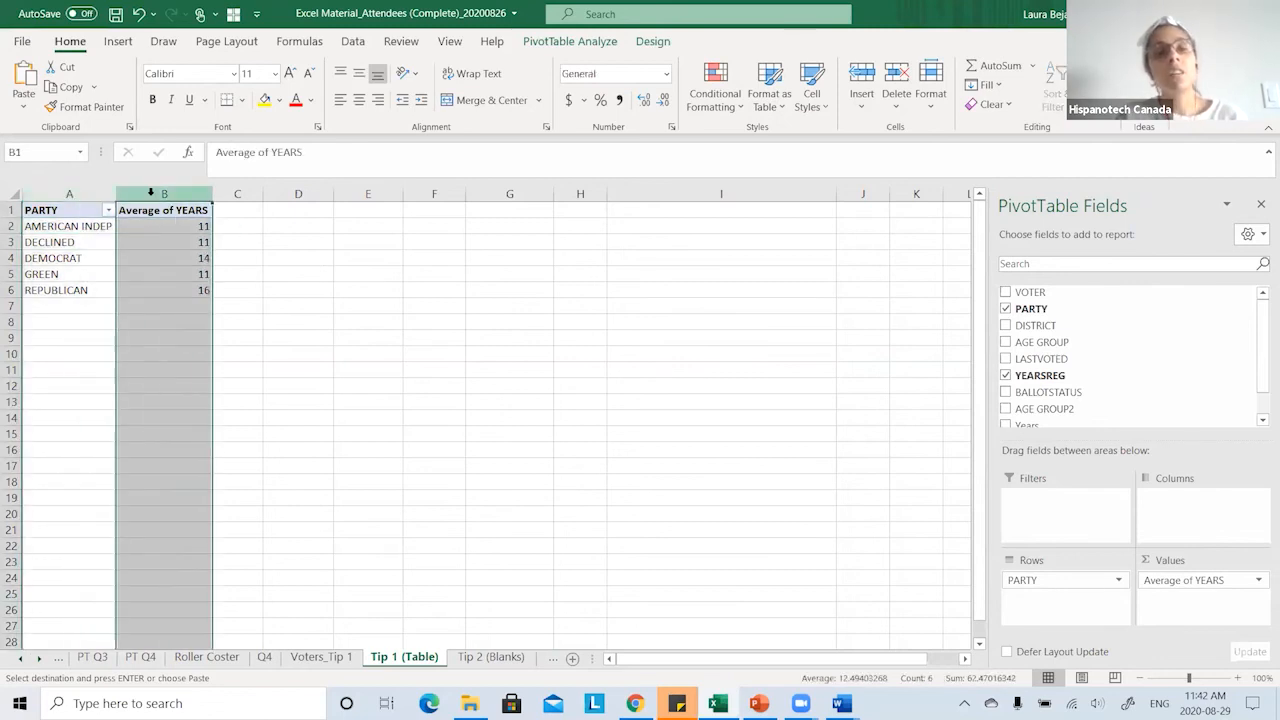
left_click(143, 245)
left_click(146, 227)
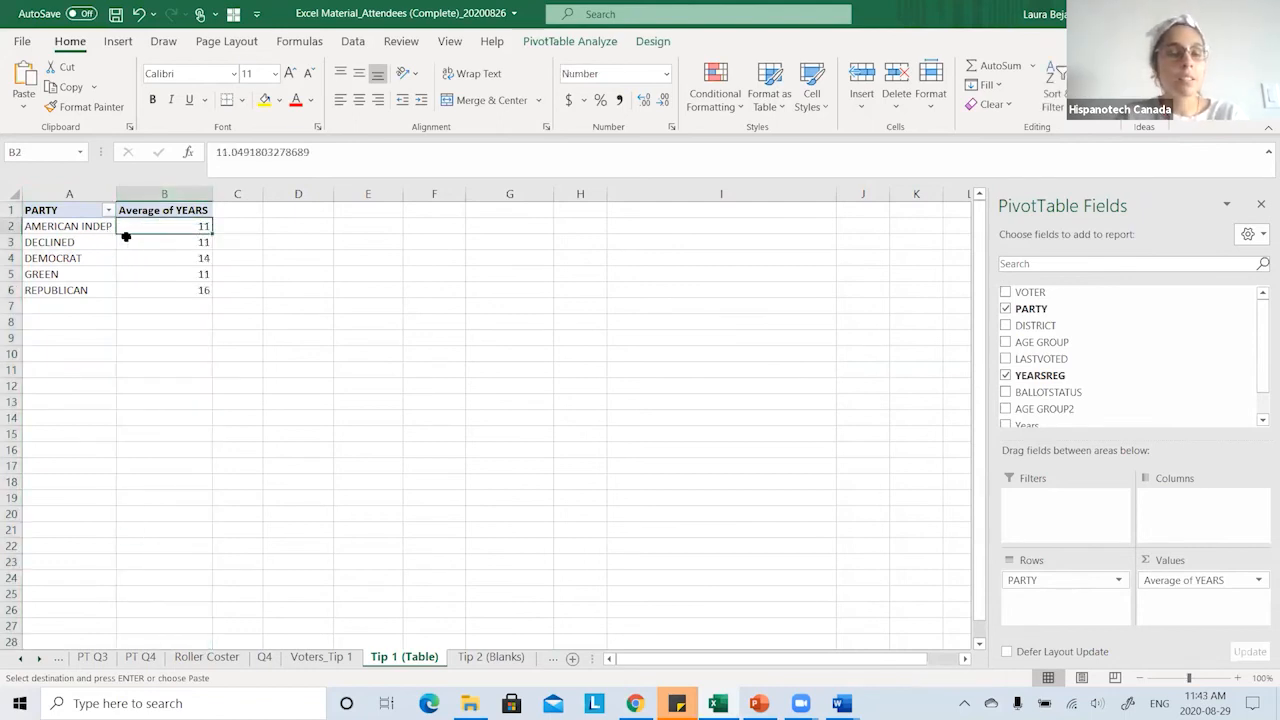
- Enter the next sequential voter number in cell A4002, directly below the data on the Voters_Tip 1 sheet
left_click(319, 656)
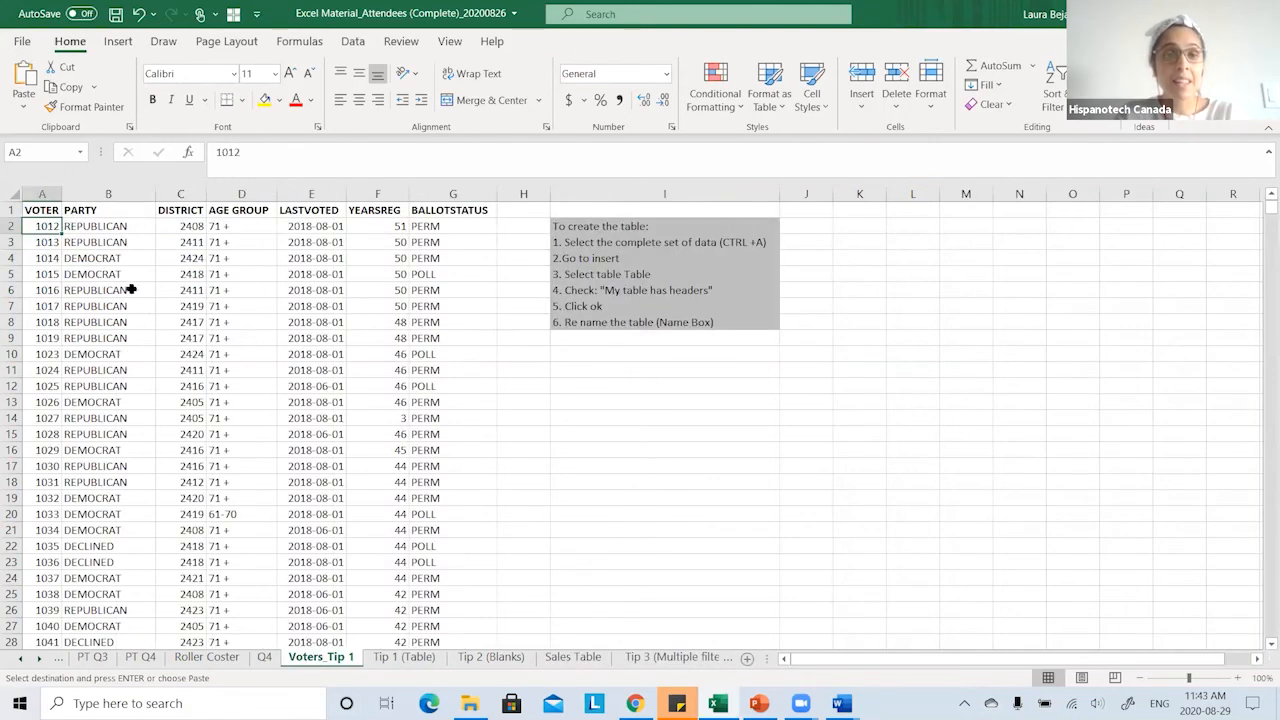
left_click(40, 207)
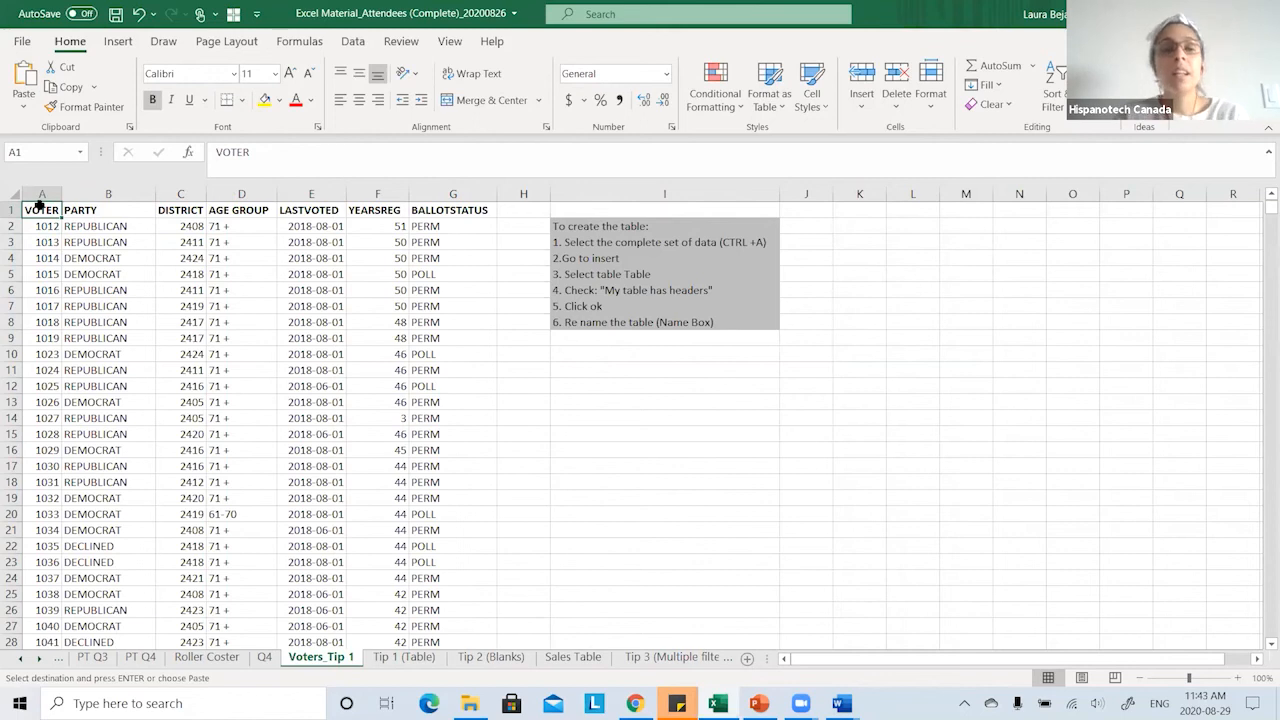
key("ctrl+shift+Down")
scroll(154, 366, "down", 2)
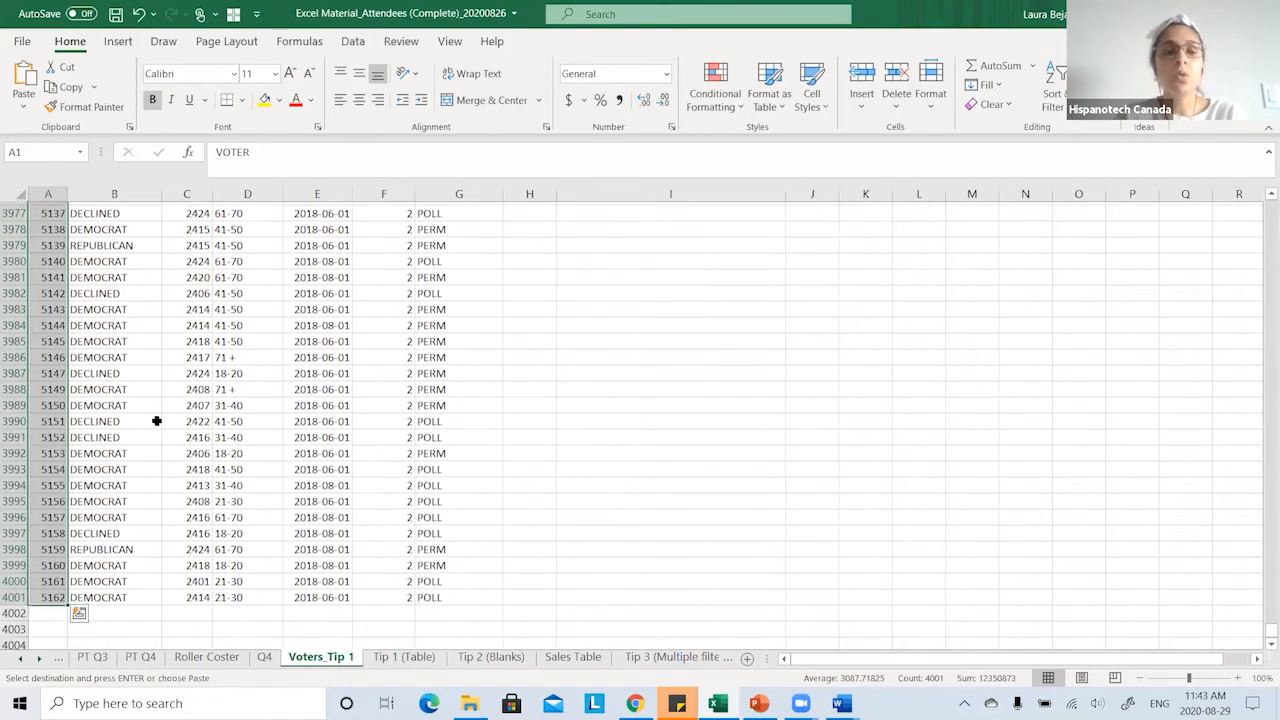
left_click(55, 466)
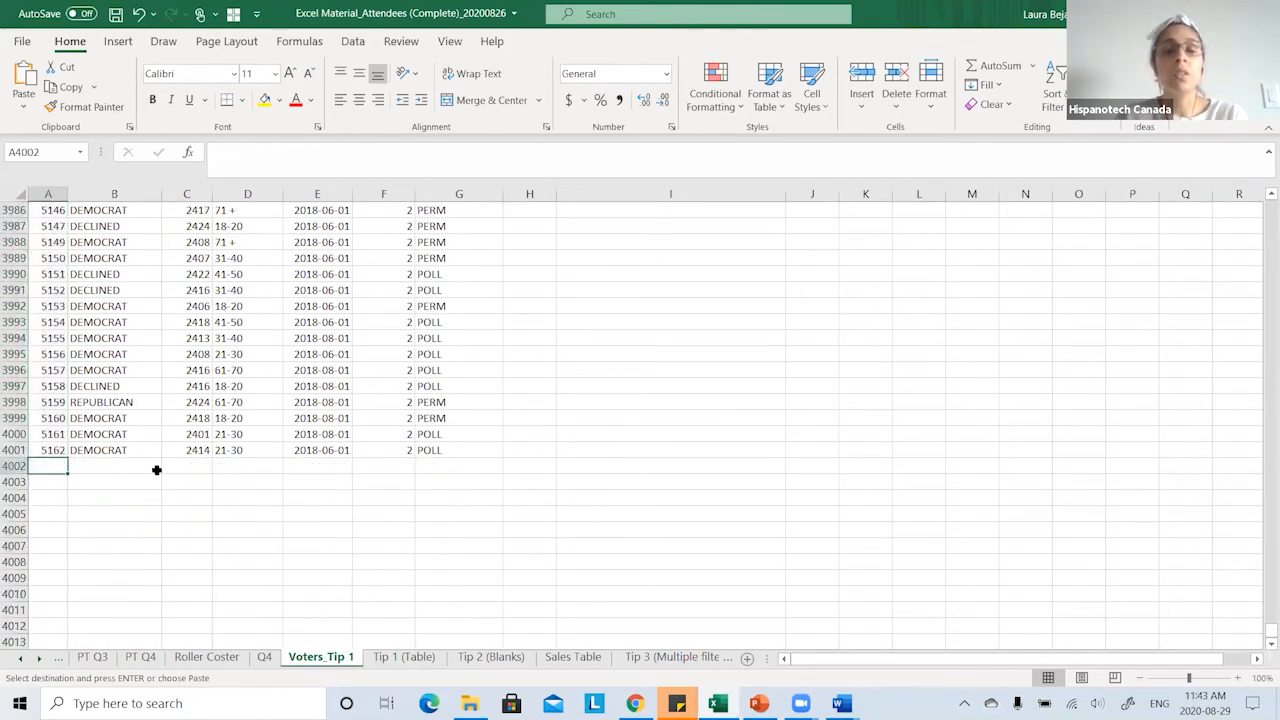
type("5163")
left_click(157, 470)
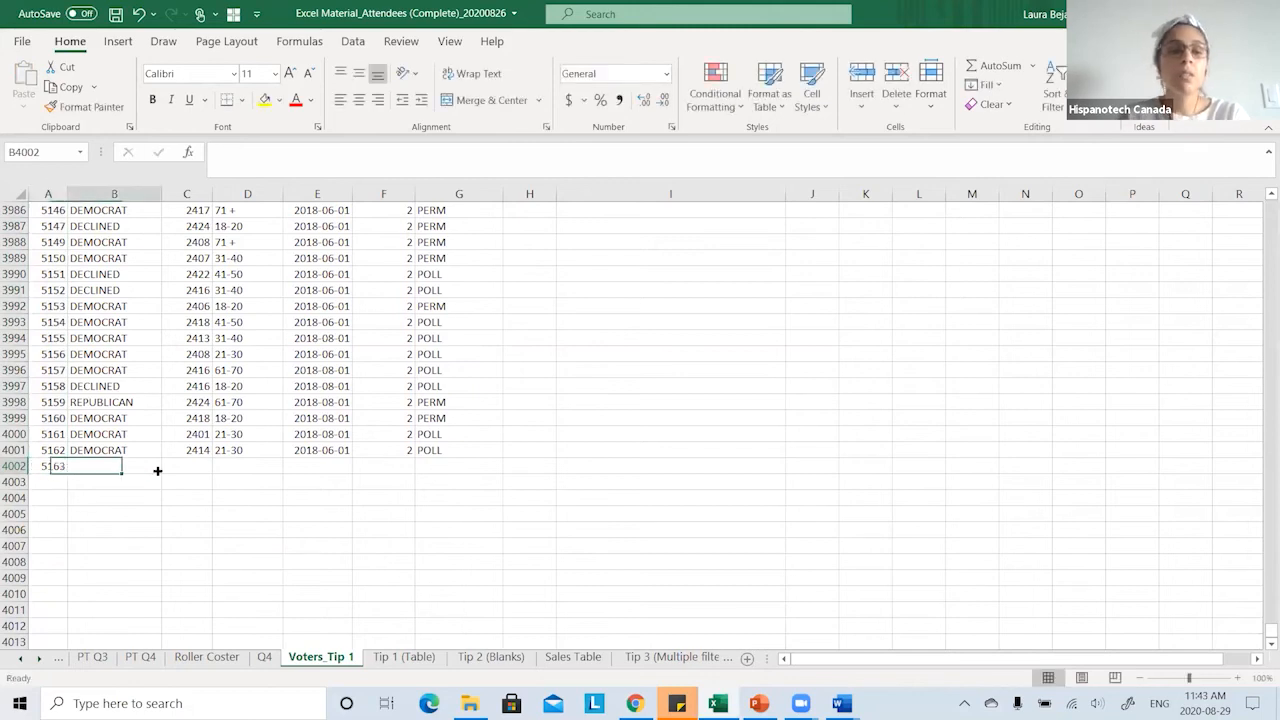
- Copy the PARTY through BALLOTSTATUS values of row 4001 into the new row 4002
left_click_drag(136, 451, 433, 450)
key("ctrl+c")
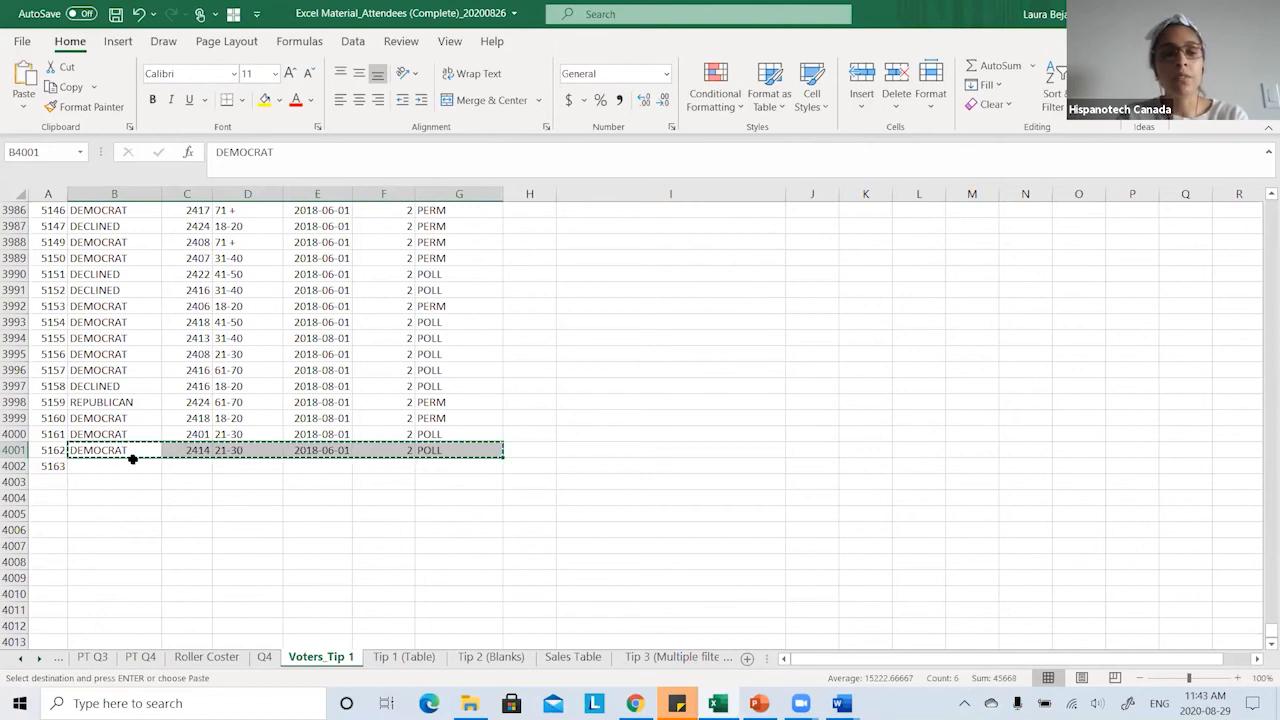
left_click(126, 466)
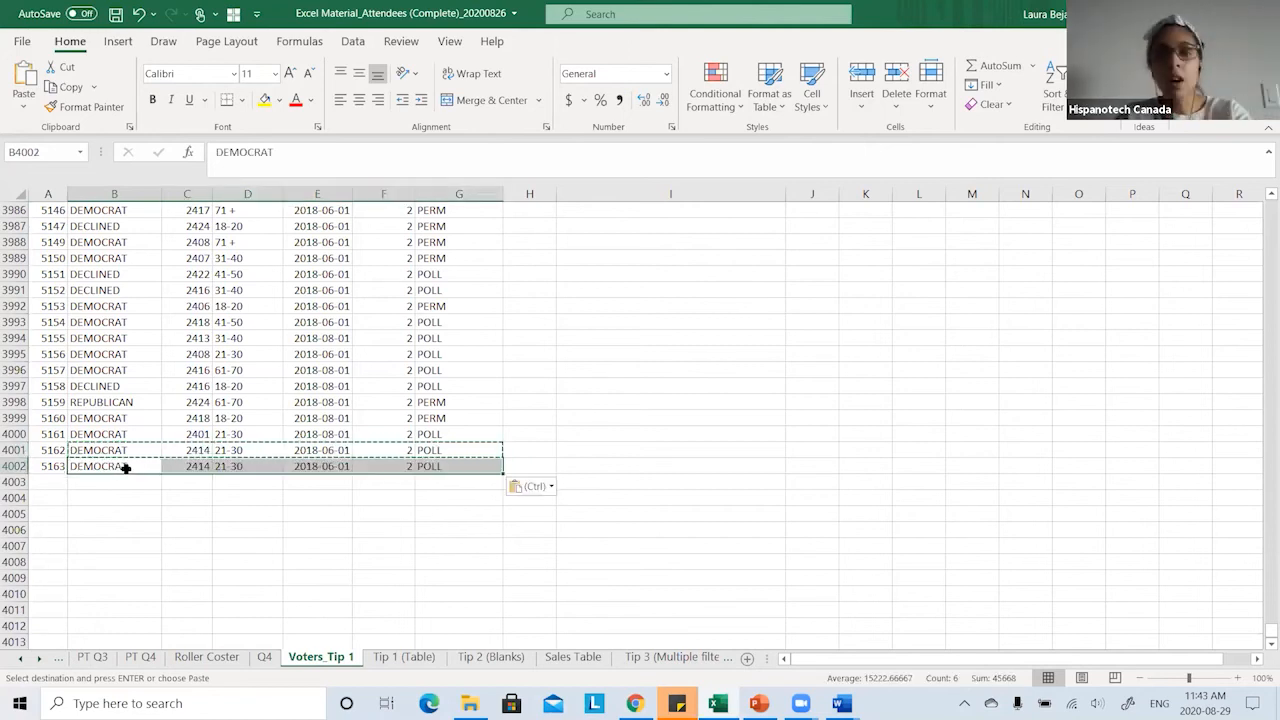
left_click(366, 466)
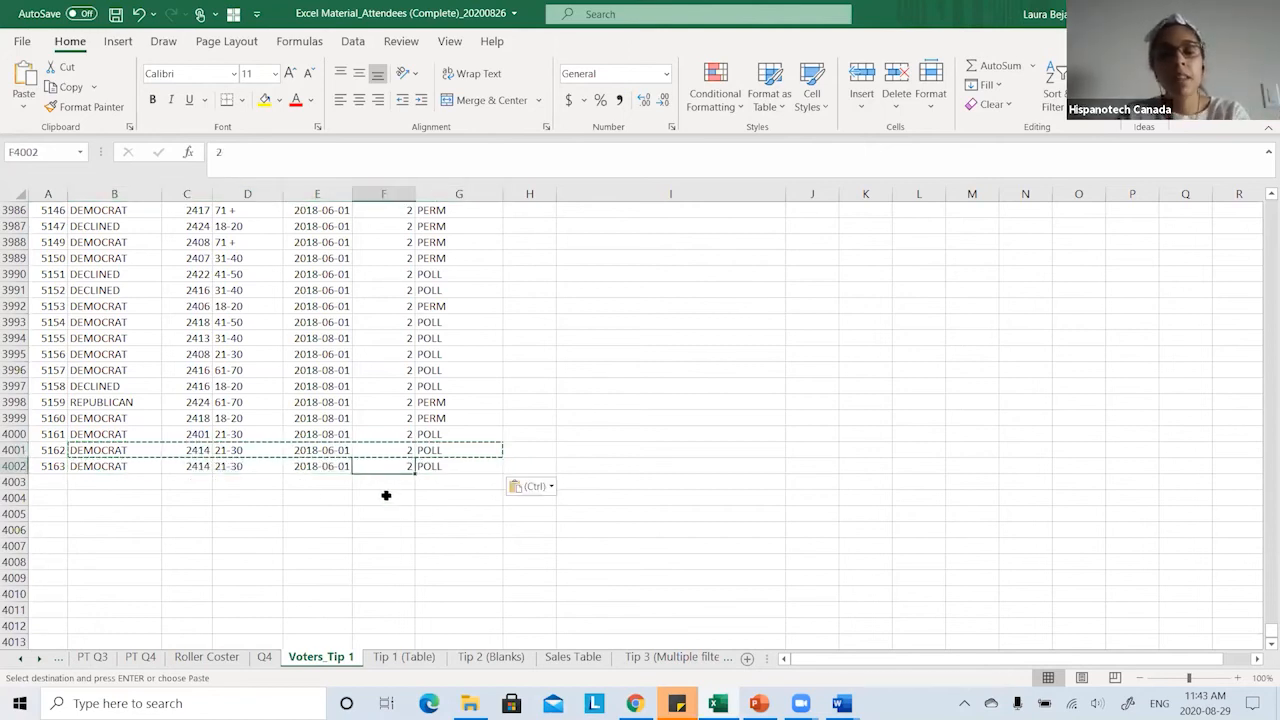
key("Escape")
- Check the Tip 1 (Table) averages and set the new voter record's YEARSREG in F4002 to 100000
left_click(405, 657)
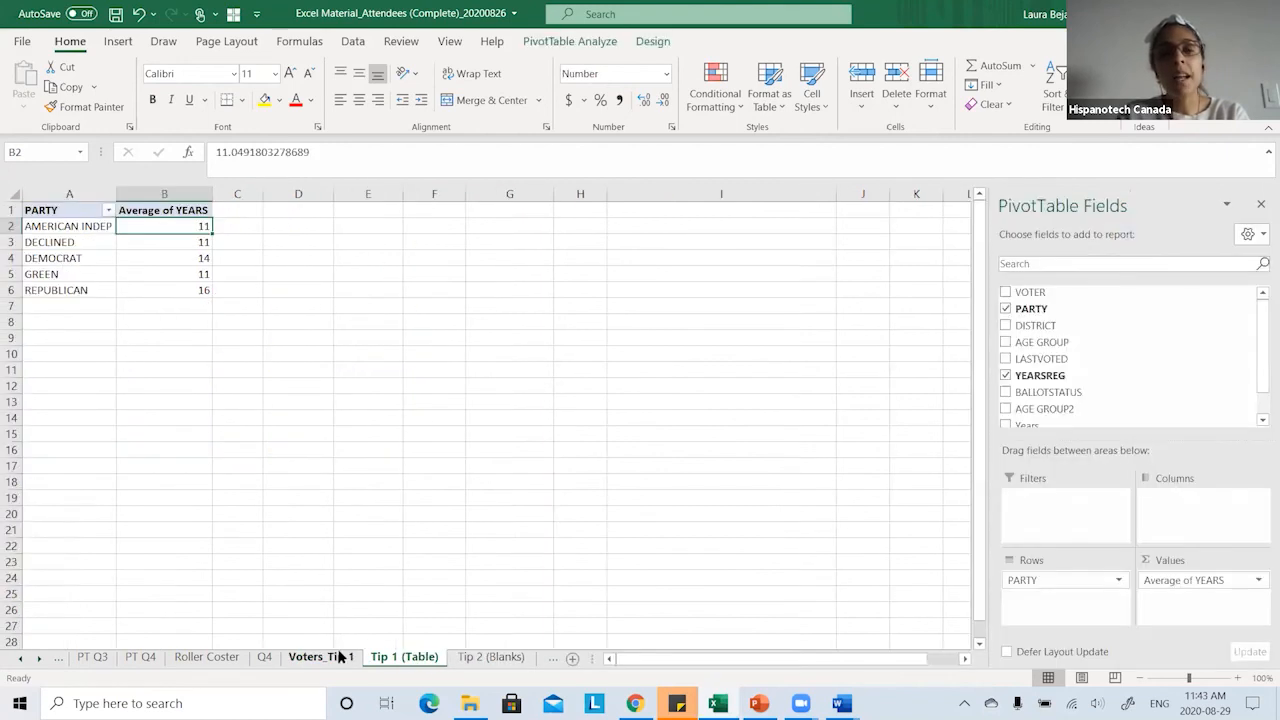
left_click(337, 657)
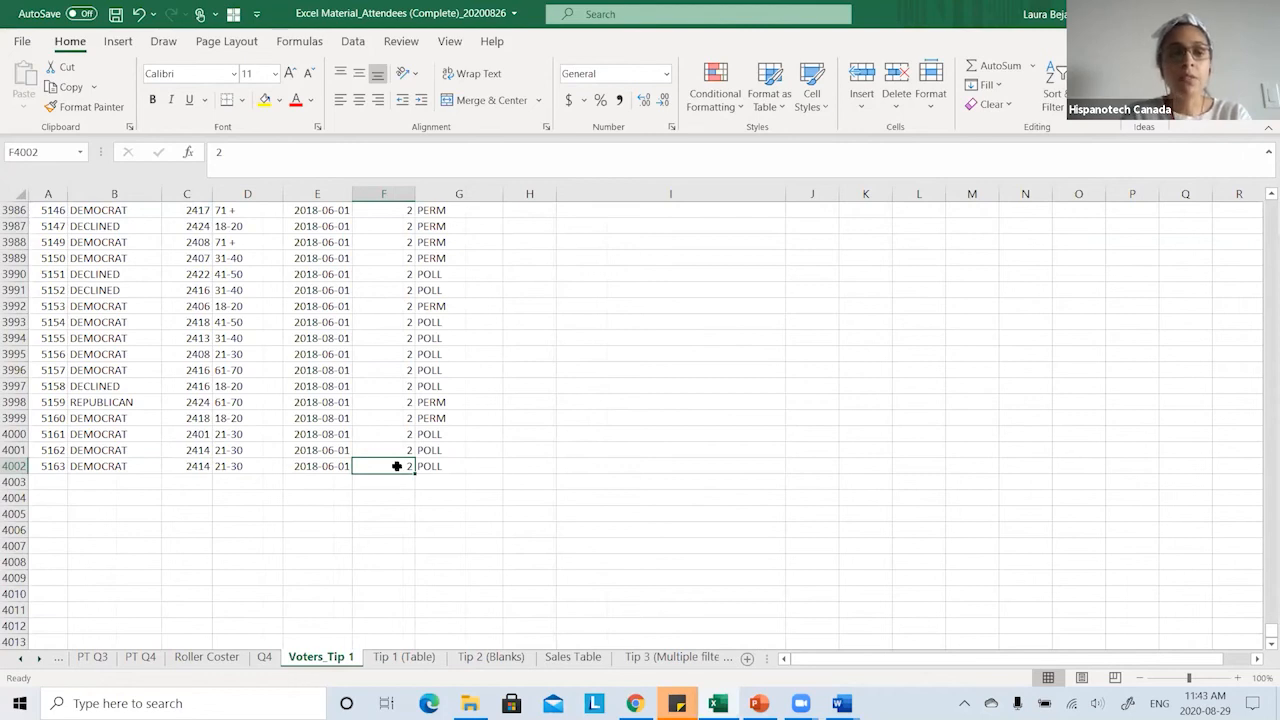
left_click(408, 657)
left_click(338, 658)
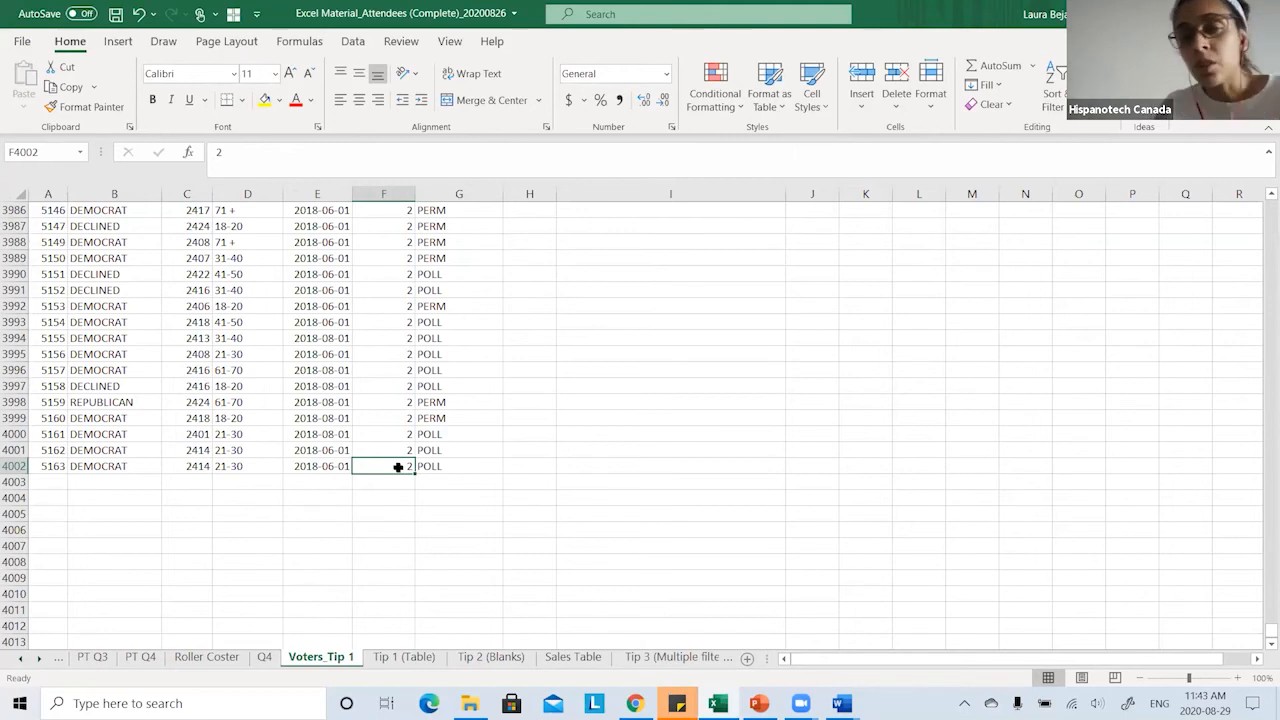
type("100000")
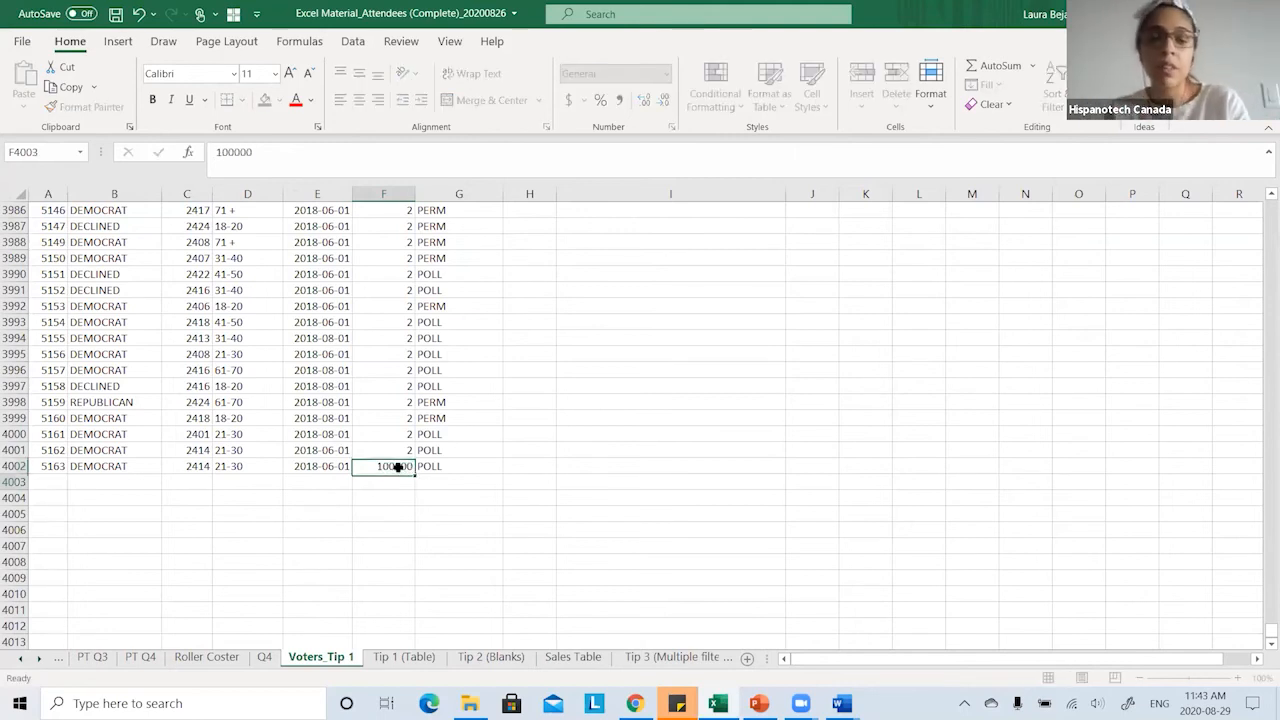
key("Return")
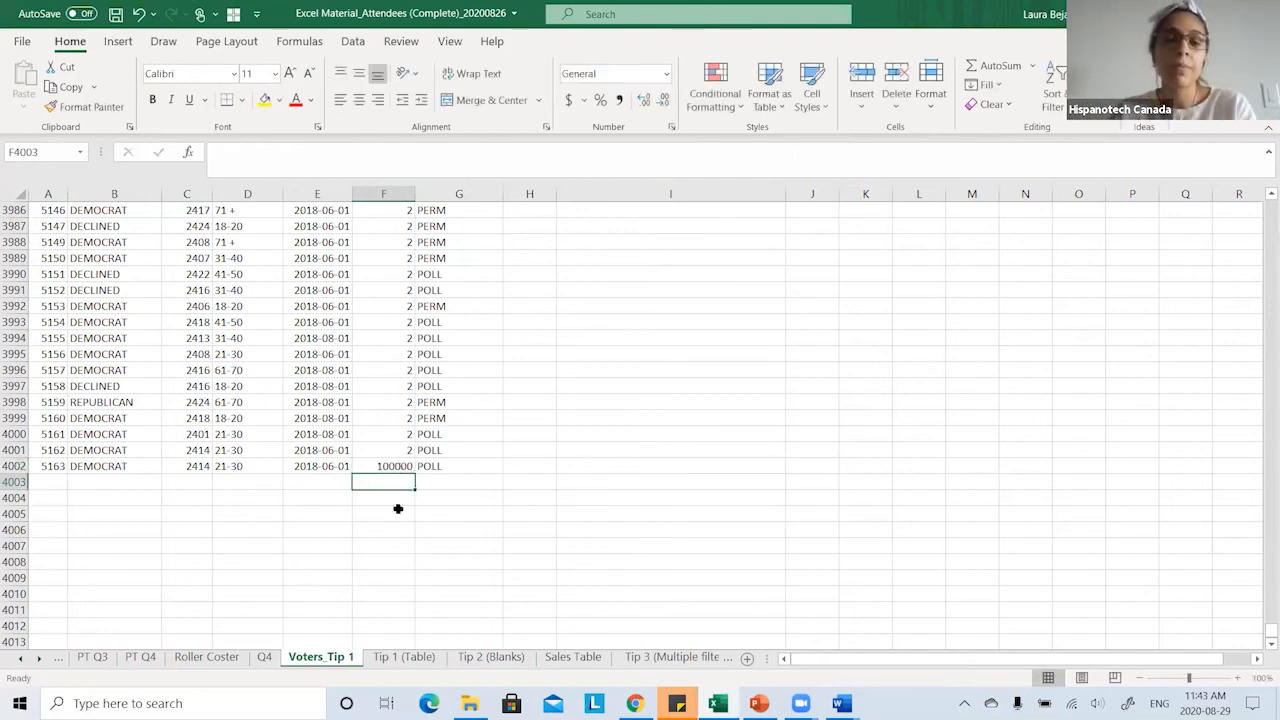
- Refresh the pivot table of average YEARS per PARTY on the Tip 1 (Table) sheet
left_click(410, 656)
right_click(150, 243)
left_click(141, 243)
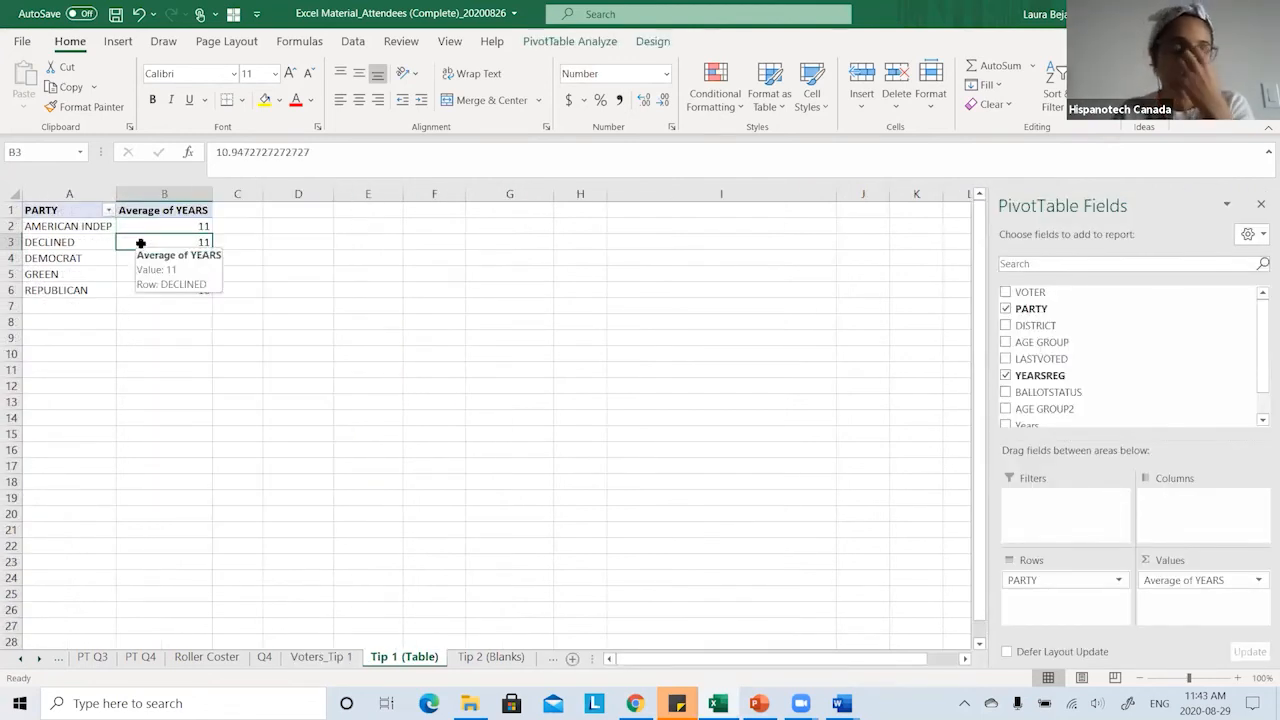
right_click(141, 243)
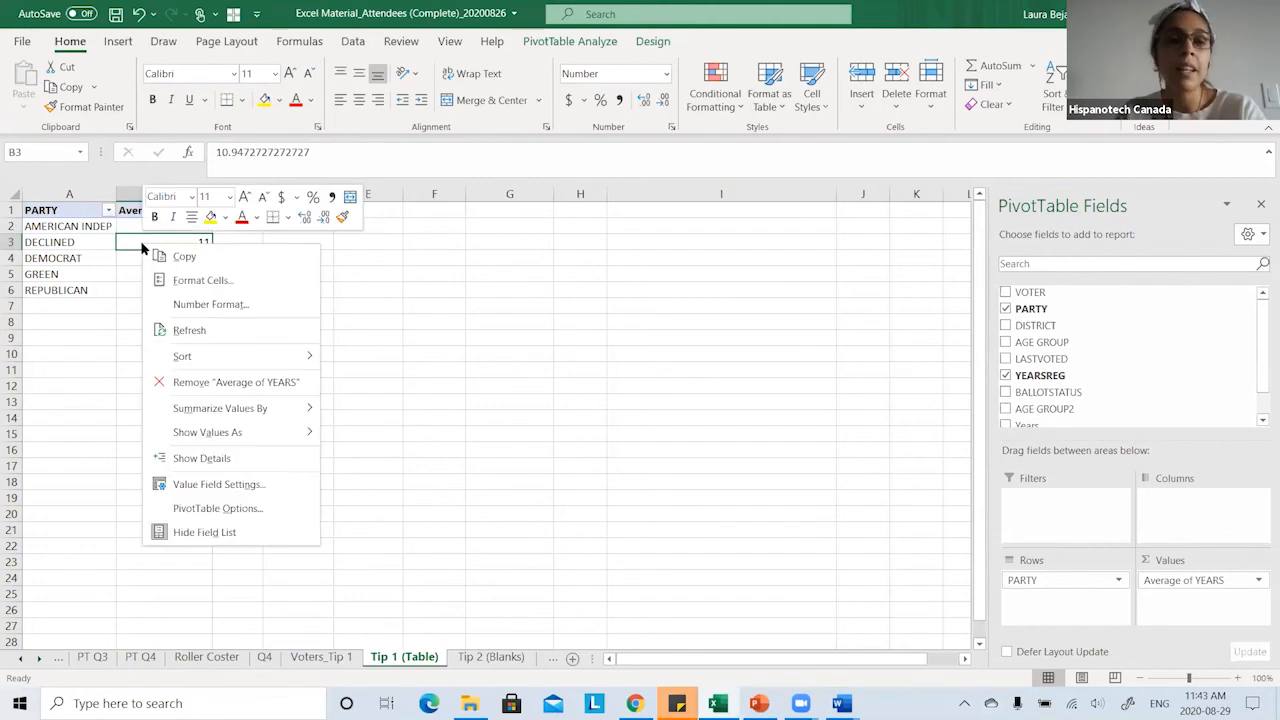
left_click(187, 328)
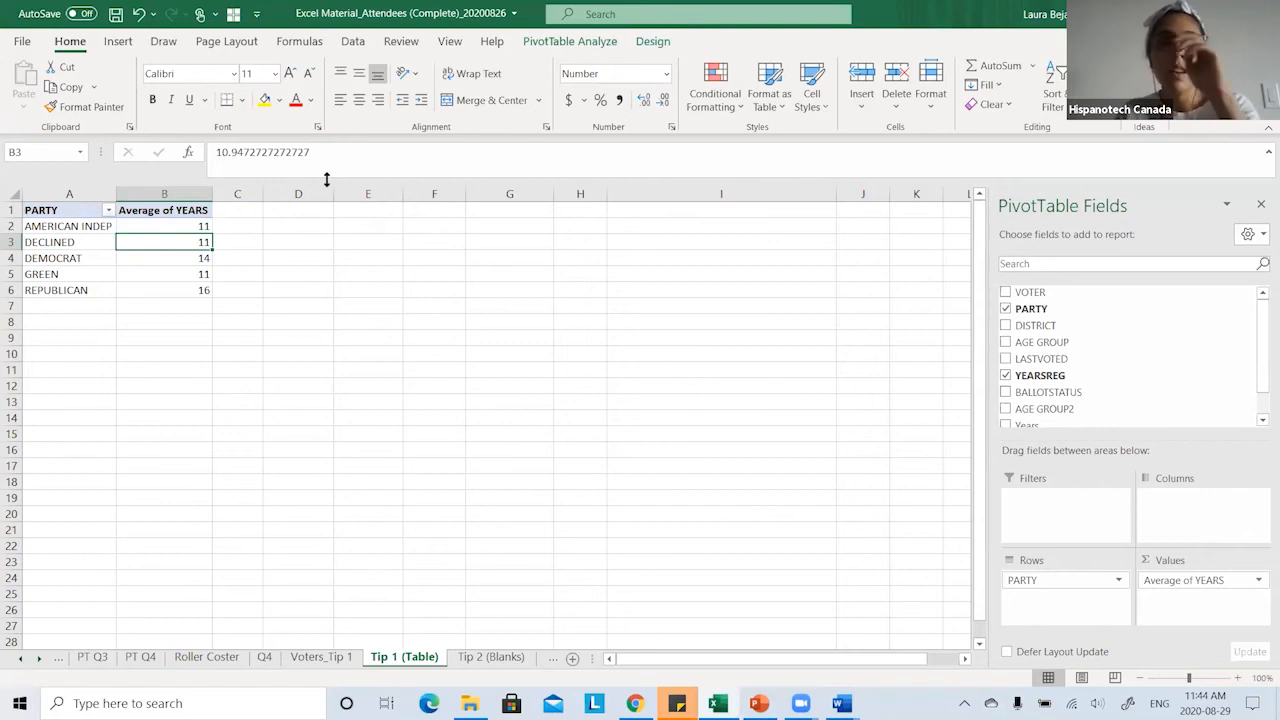
left_click(565, 45)
left_click(612, 110)
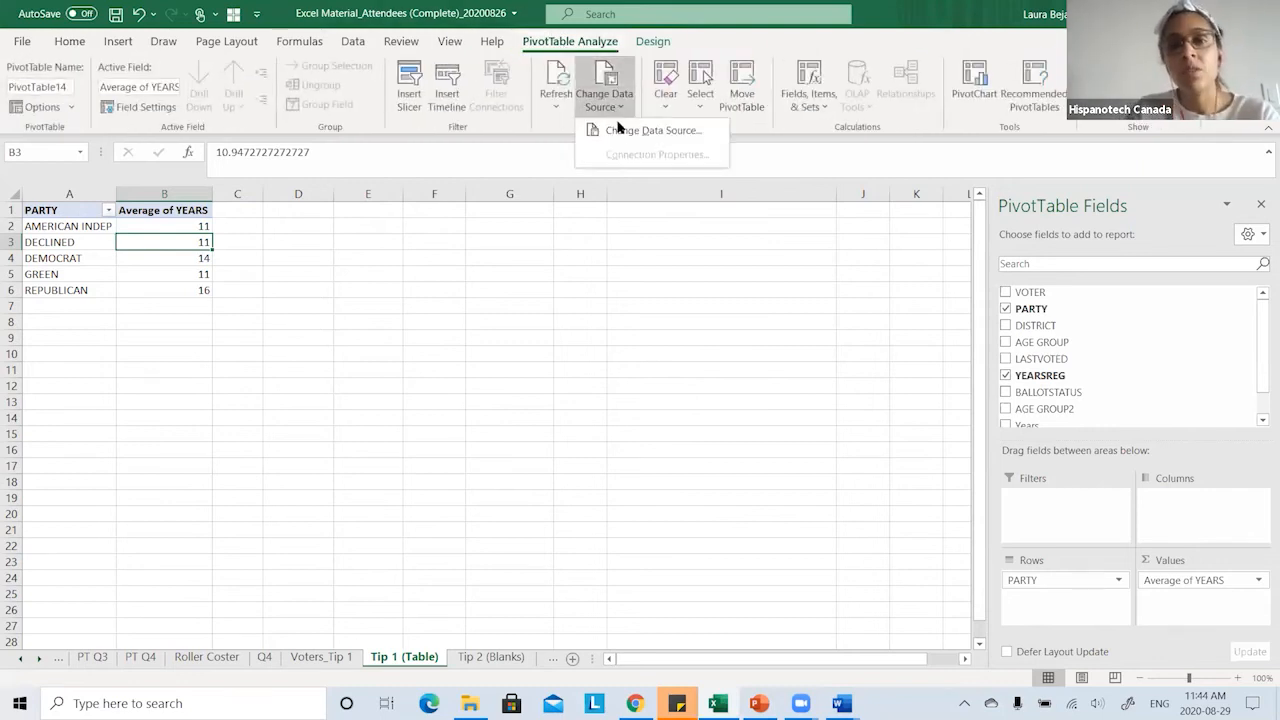
left_click(619, 128)
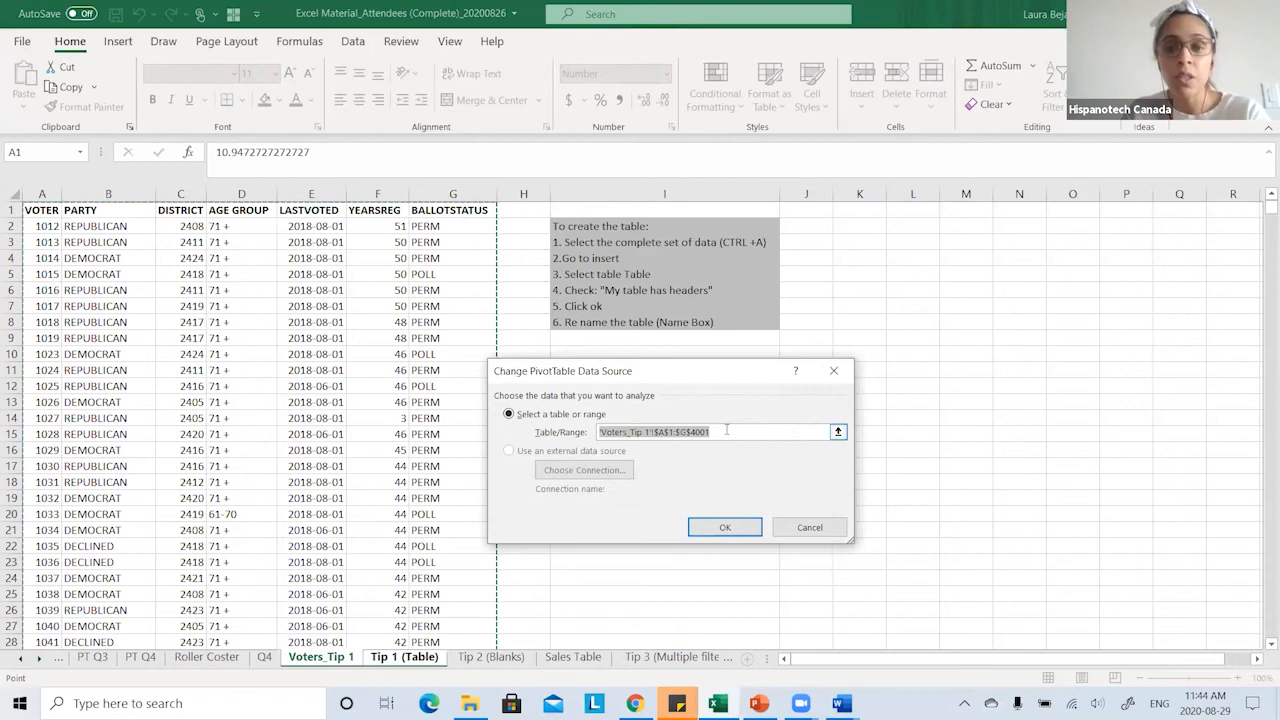
left_click(726, 430)
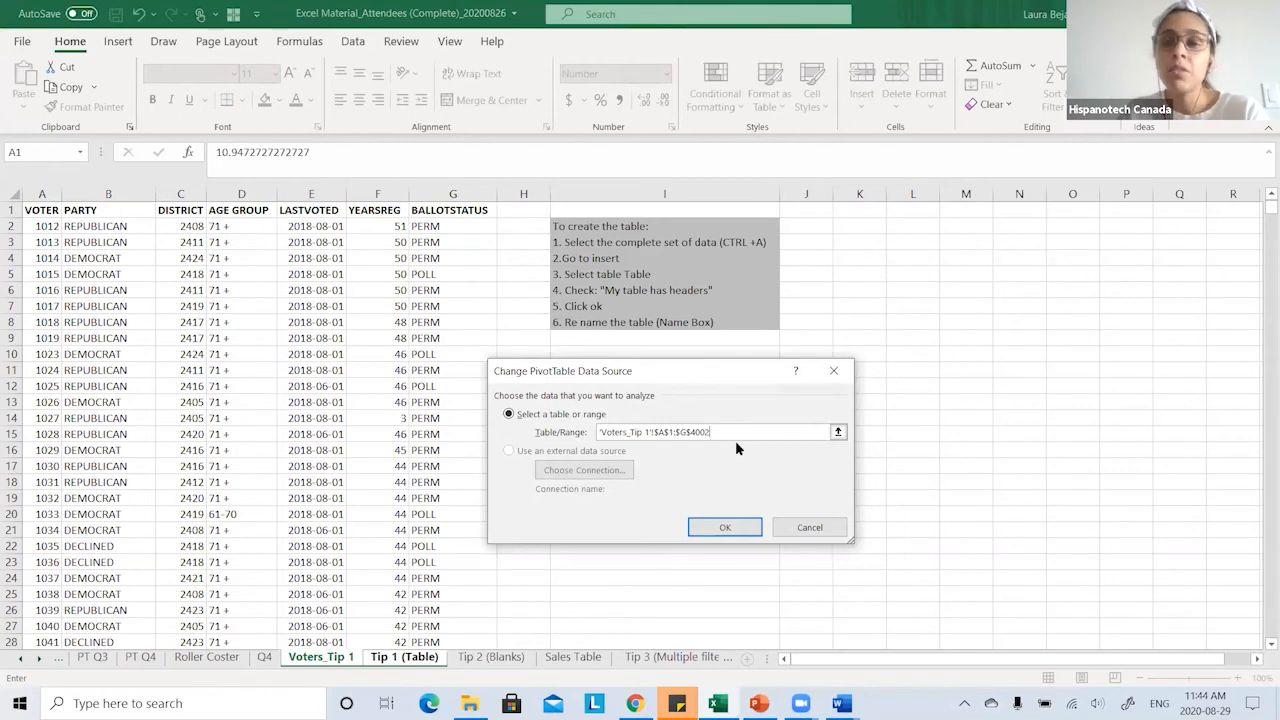
left_click(810, 527)
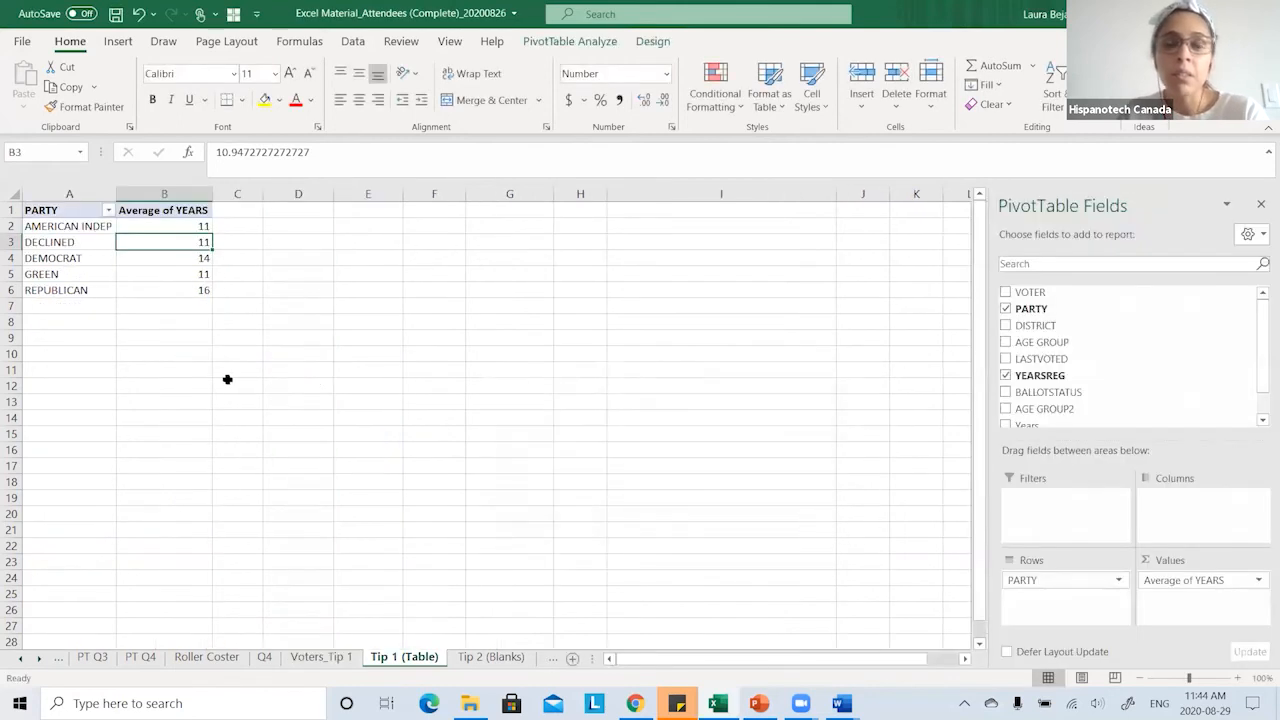
- Clear the contents of the added voter record in A4002:G4002 on the Voters_Tip 1 sheet
left_click(318, 657)
left_click(45, 546)
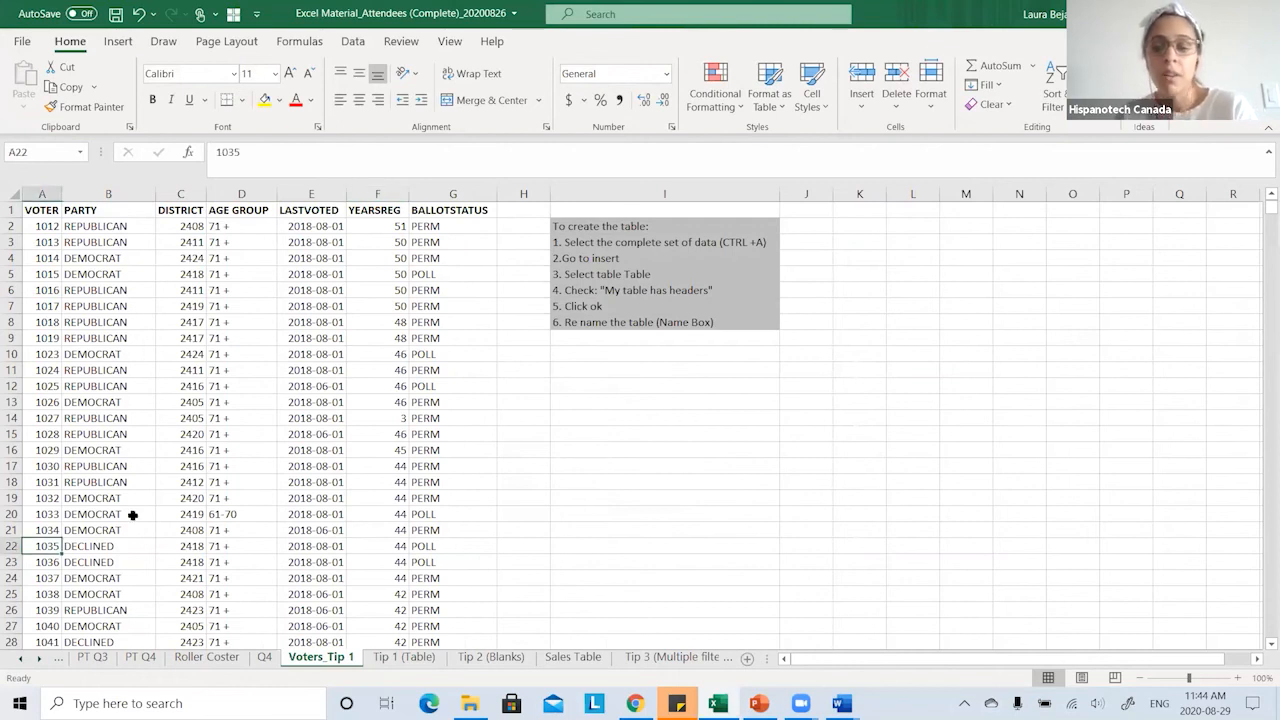
key("ctrl+Down")
left_click_drag(157, 545, 480, 546)
left_click(990, 104)
left_click(1029, 174)
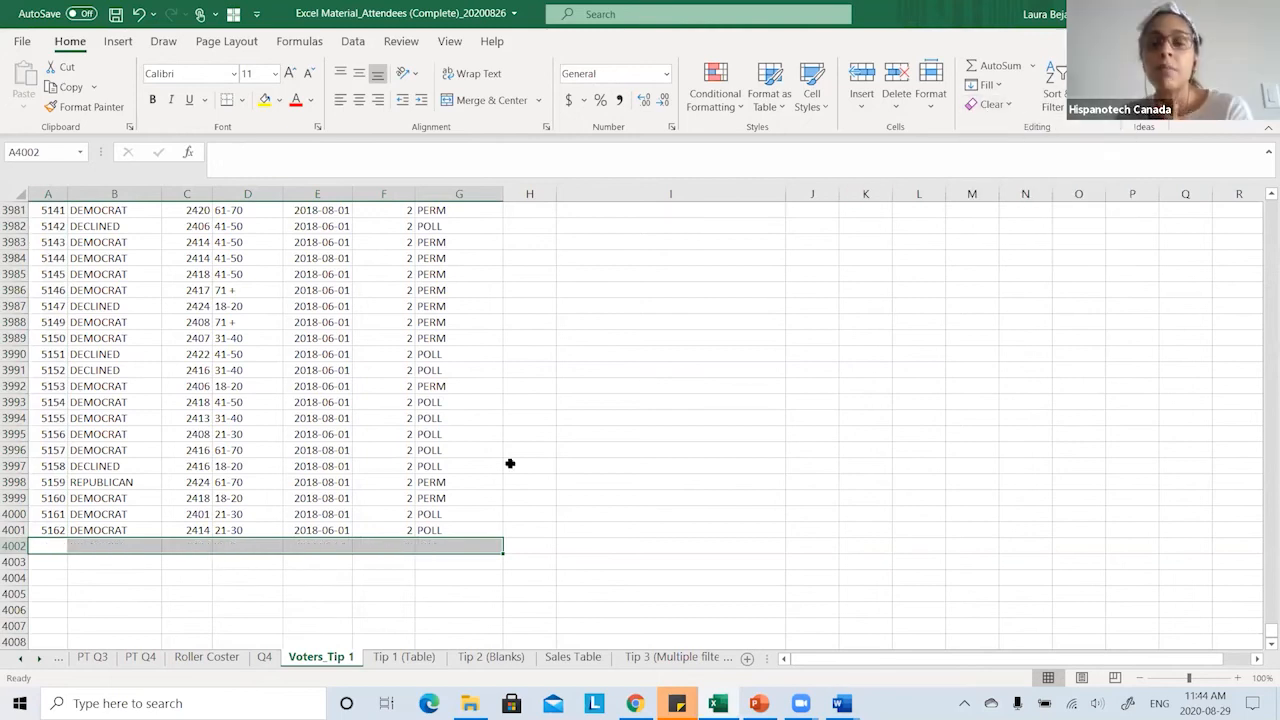
left_click(427, 530)
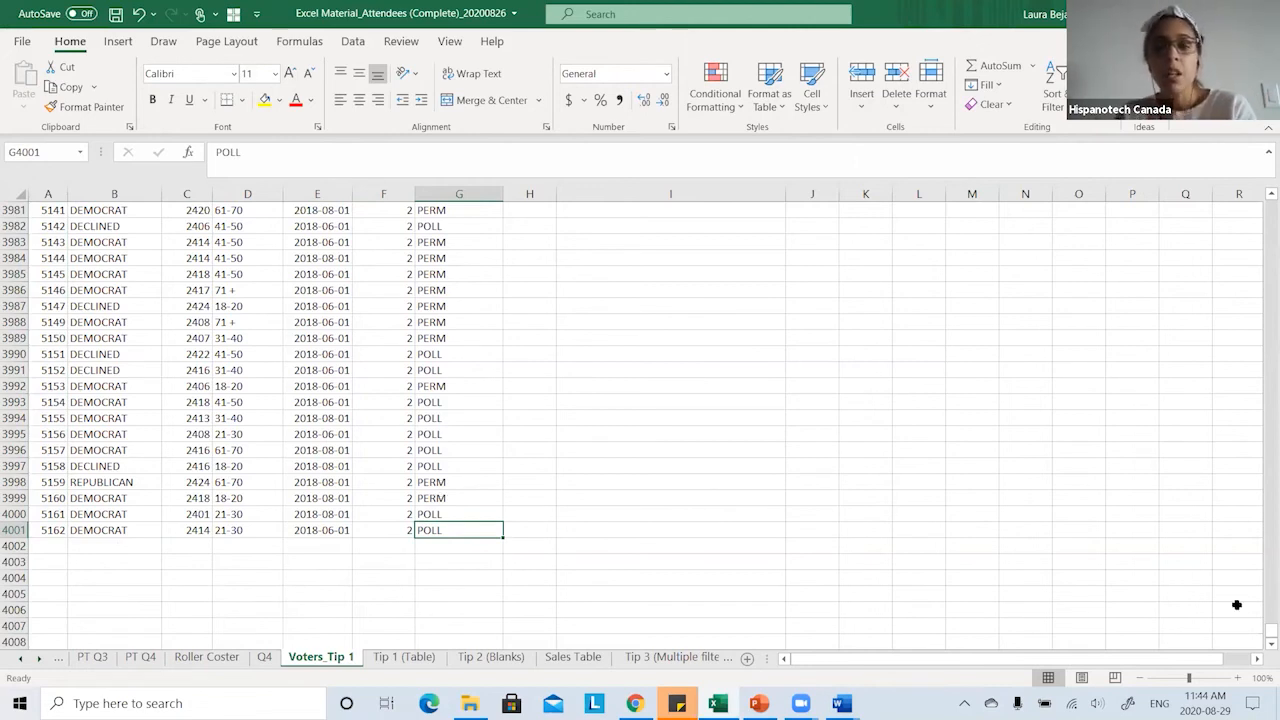
- Convert the voter data in A1:G4001 on the Voters_Tip 1 sheet into a table with headers
left_click_drag(1267, 638, 1261, 199)
left_click(203, 336)
left_click(323, 322)
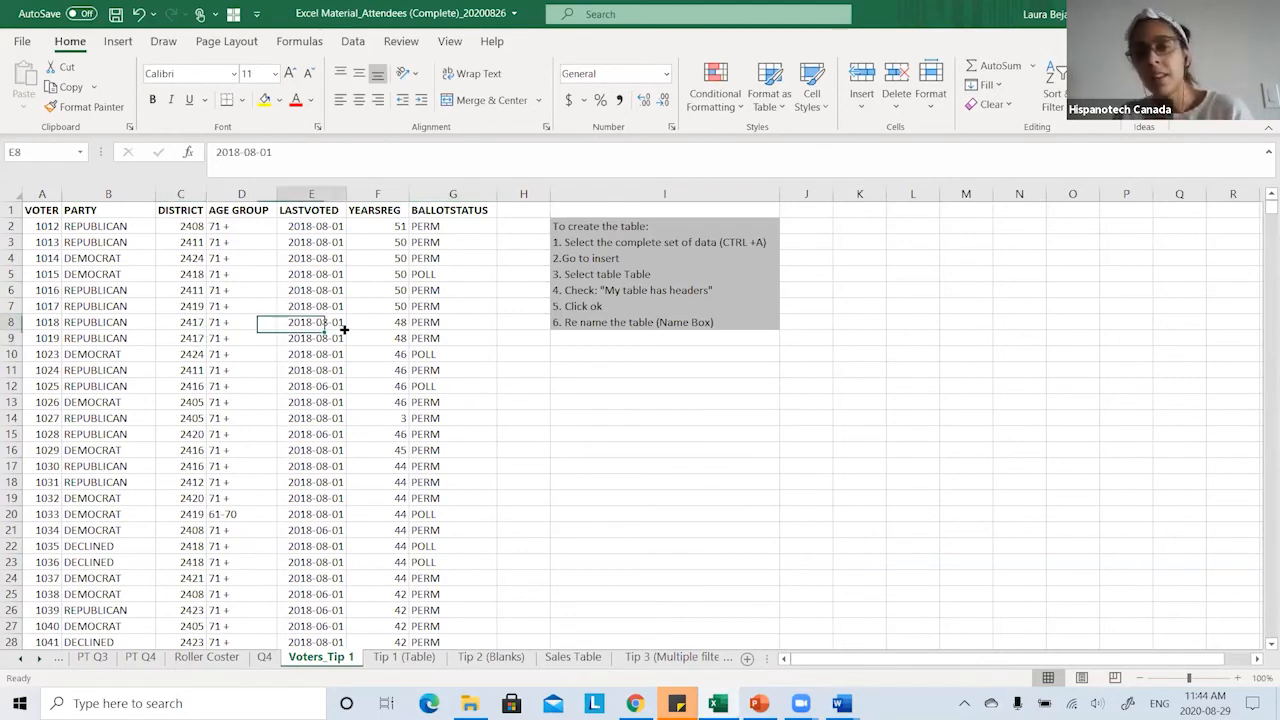
left_click(119, 43)
left_click(143, 88)
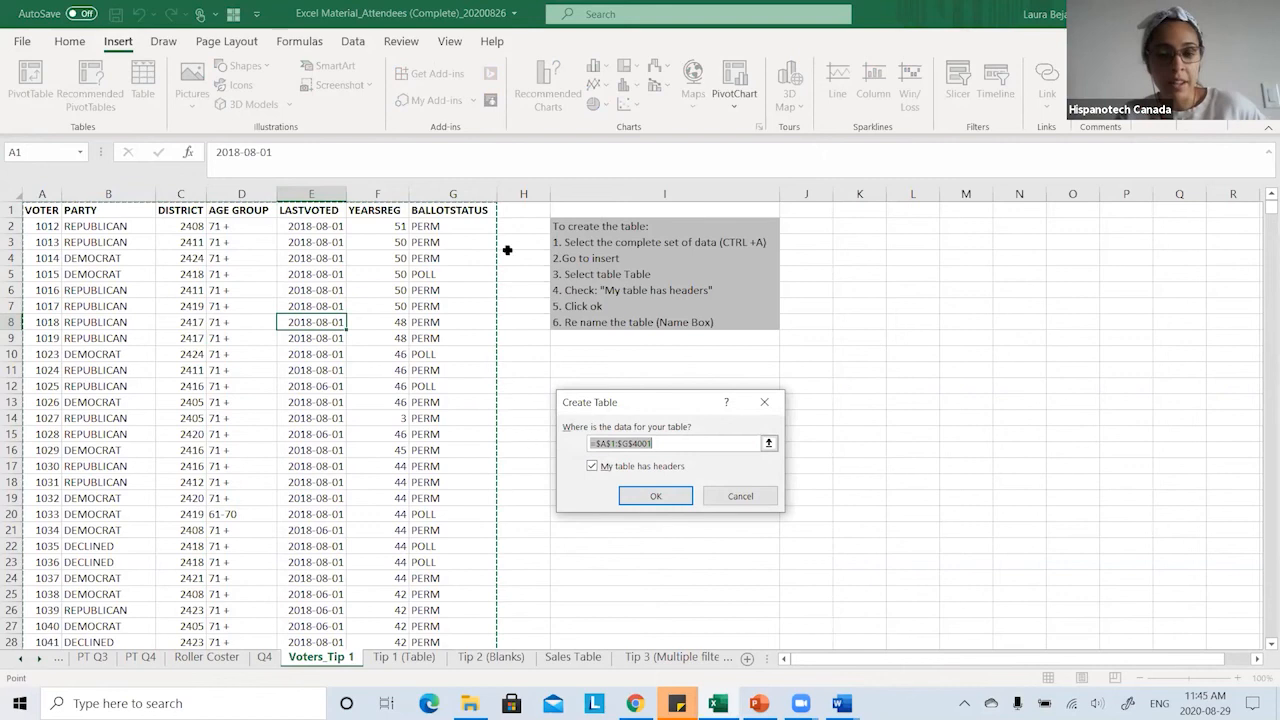
left_click(656, 496)
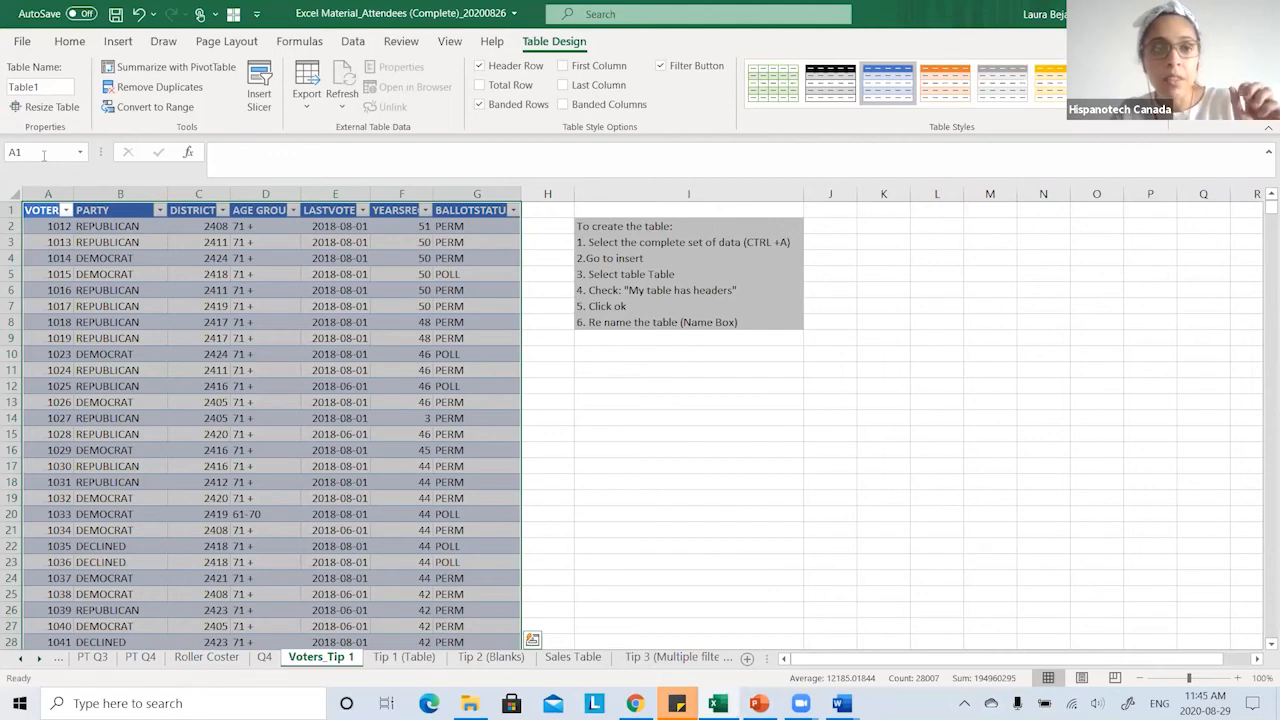
- Name the new table's range Voter_Table
left_click(44, 155)
key("Caps_Lock")
type("v")
key("Caps_Lock")
type("OTER")
key("BackSpace")
key("BackSpace")
key("BackSpace")
key("BackSpace")
key("BackSpace")
type("V")
key("Caps_Lock")
type("oter_Table")
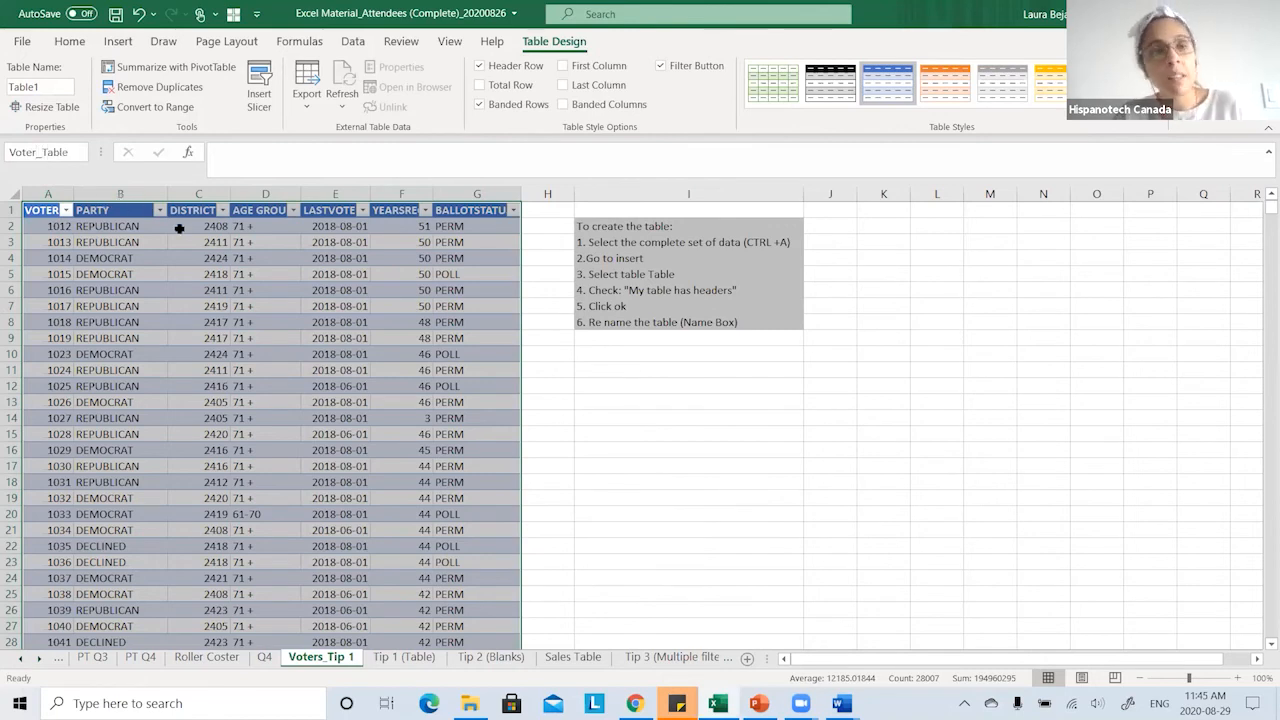
left_click(199, 257)
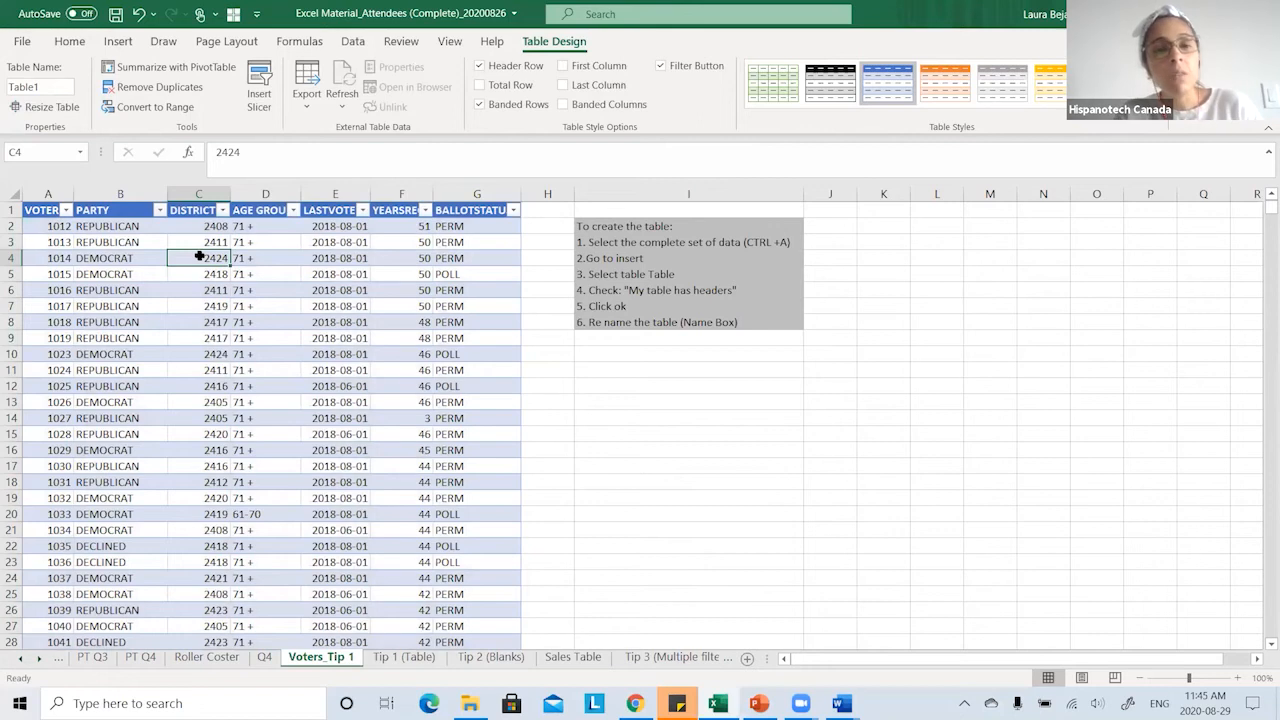
- Enter the next sequential voter number in A4002, directly below the last row of the table
left_click(52, 482)
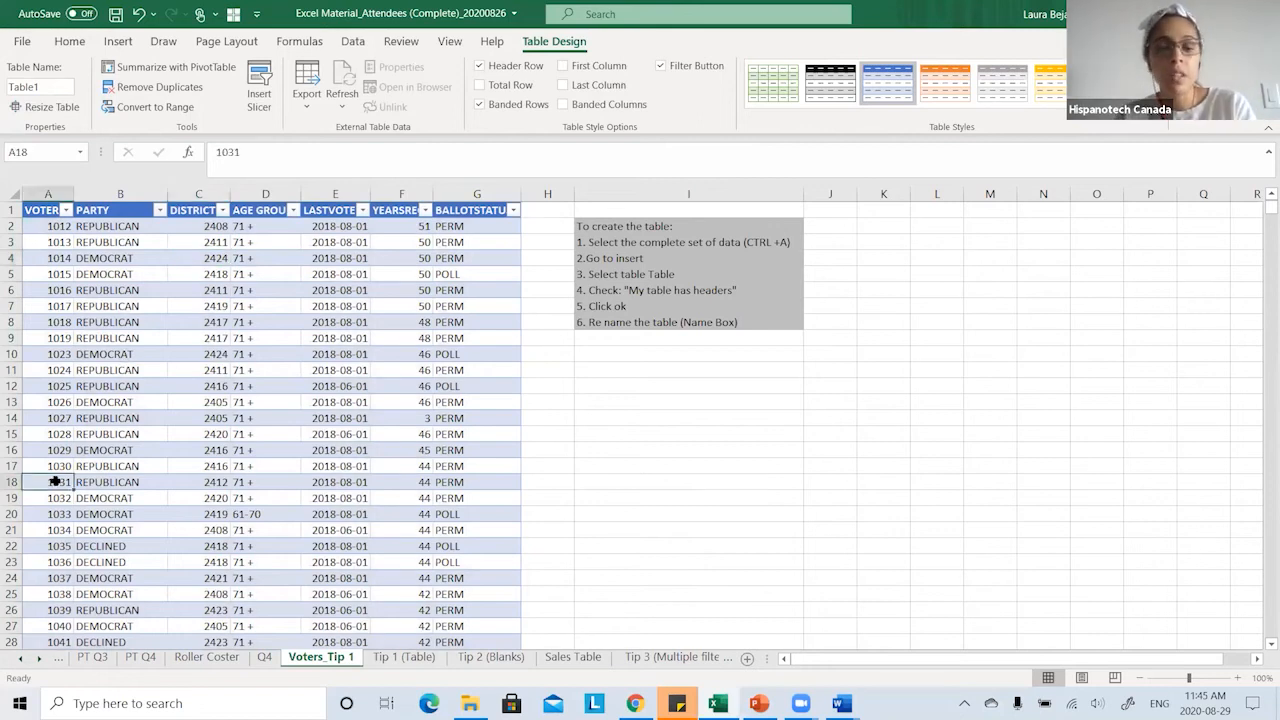
key("ctrl+shift+Down")
scroll(54, 481, "down", 2)
left_click(65, 563)
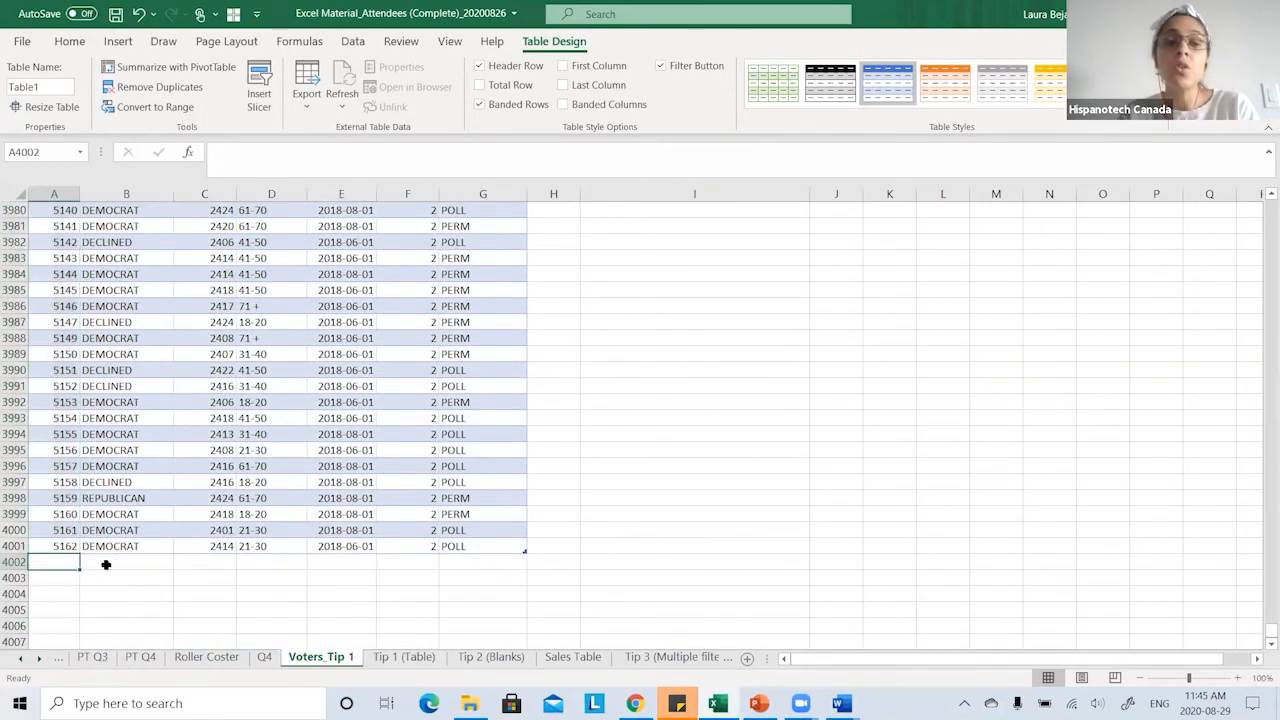
type("5163")
key("Tab")
- Copy the PARTY through BALLOTSTATUS values of table row 4001 into row 4002
key("Up")
left_click(457, 546, "shift")
key("ctrl+c")
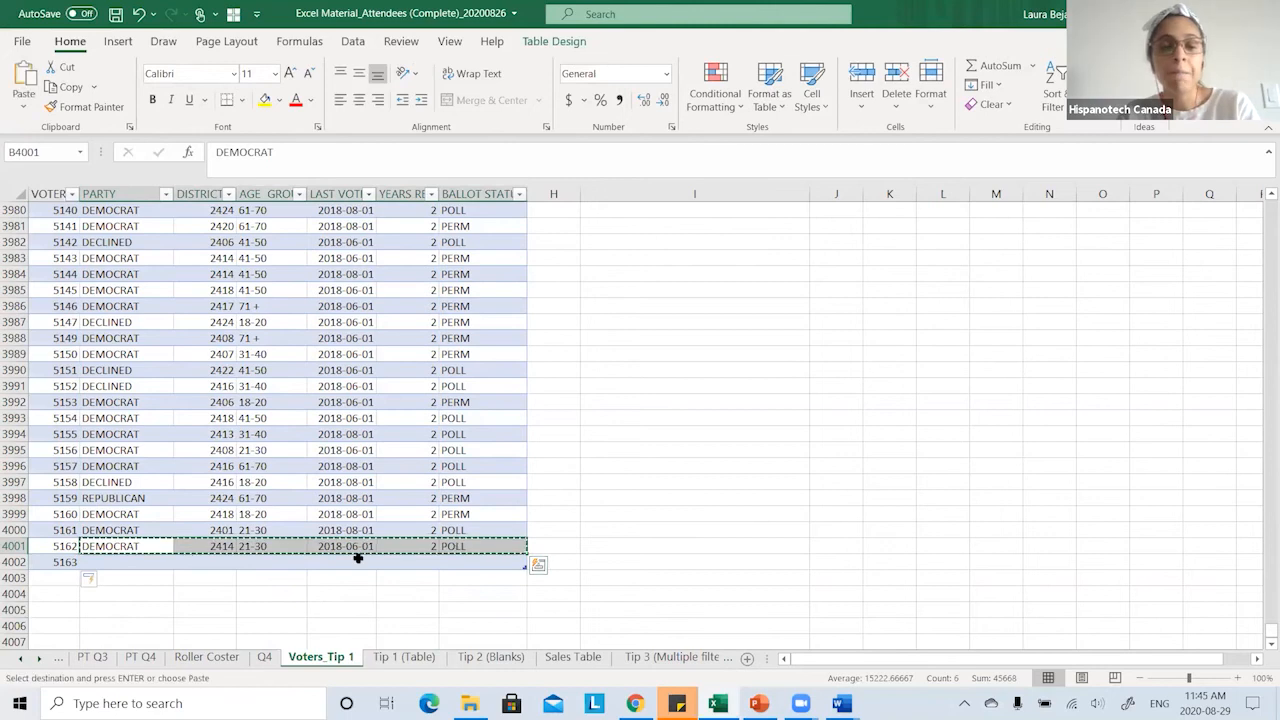
left_click(141, 560)
key("ctrl+v")
- Set the YEARSREG value of the new table record in F4002 to 1000000
left_click(409, 563)
type("100000")
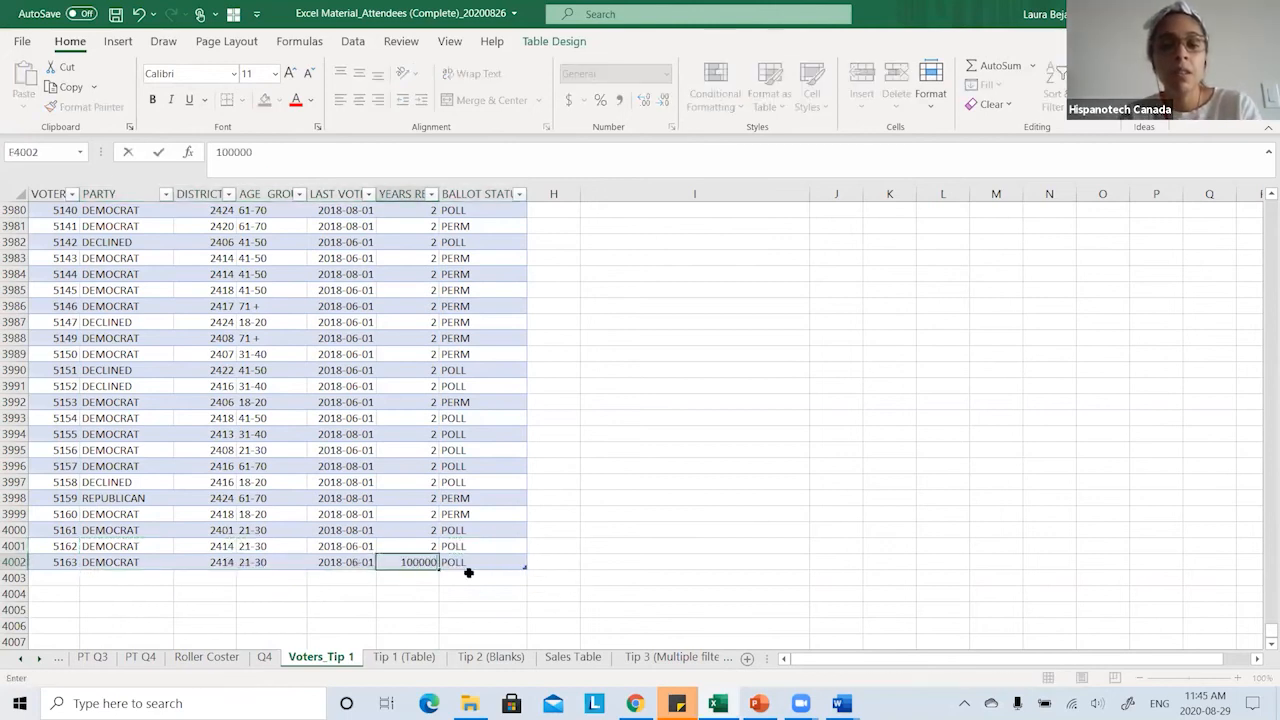
key("Return")
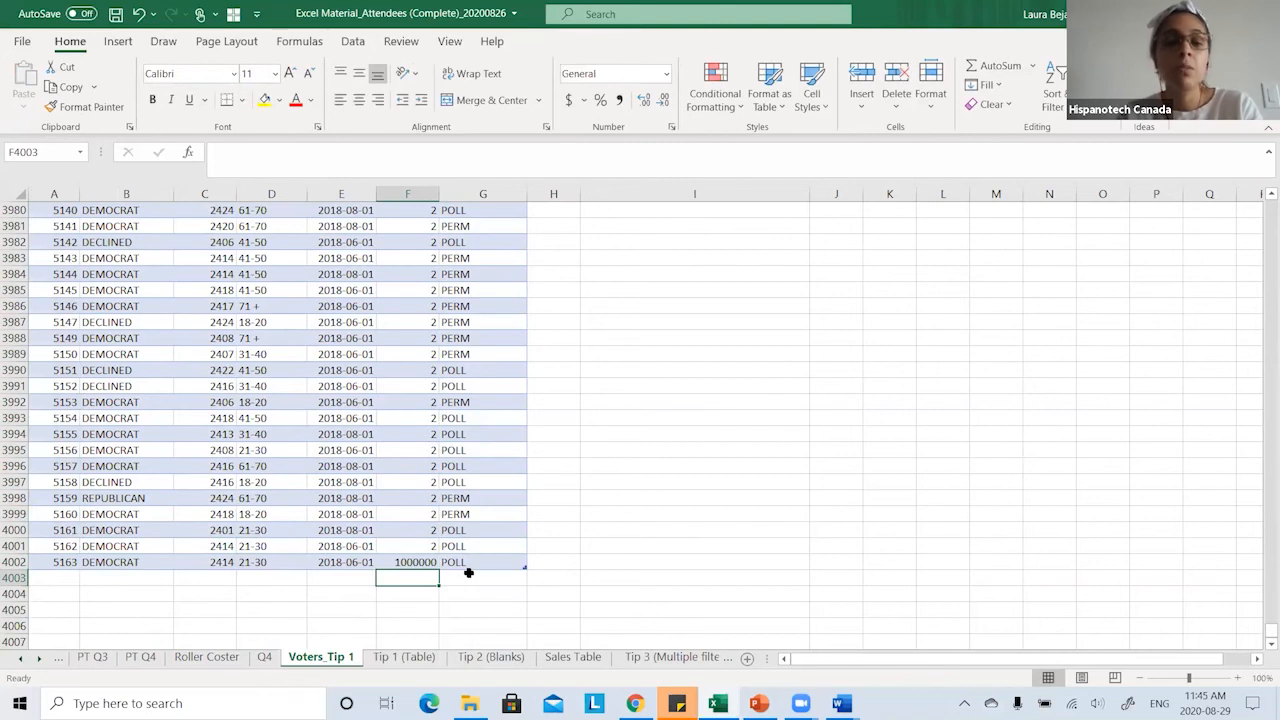
- Refresh the Tip 1 (Table) pivot table and select the DEMOCRAT average in B4
left_click(420, 658)
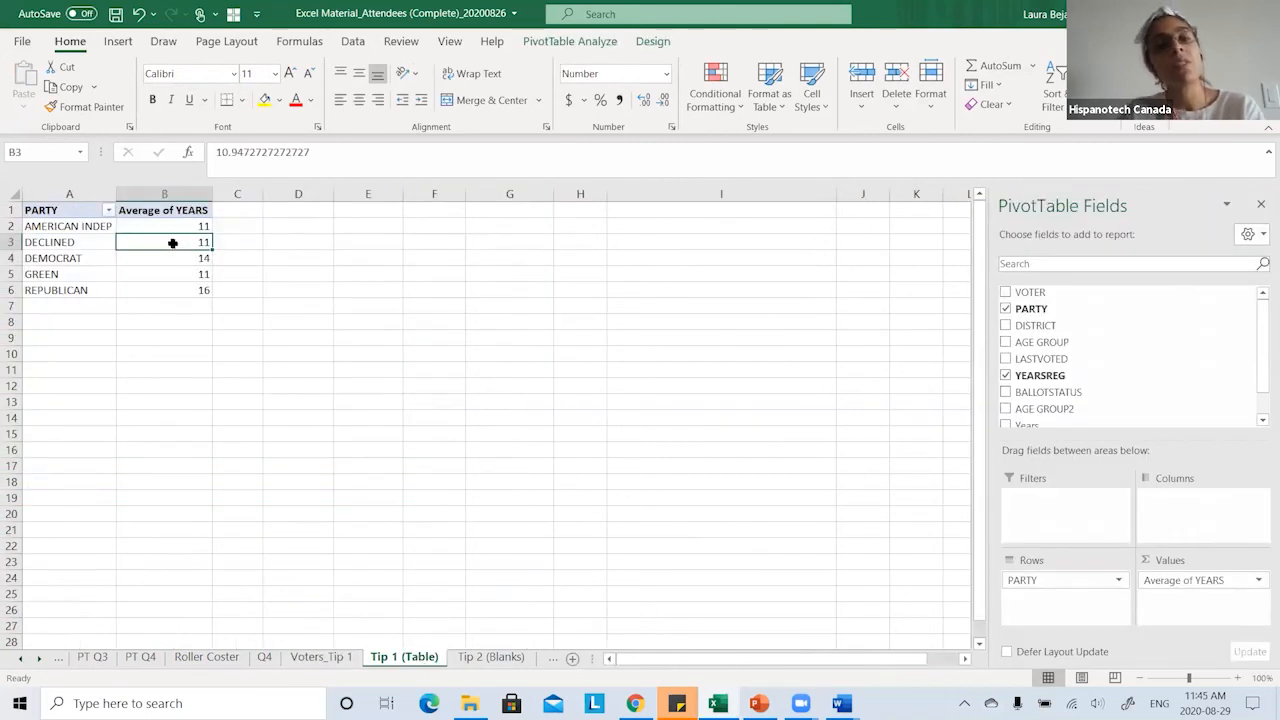
right_click(162, 240)
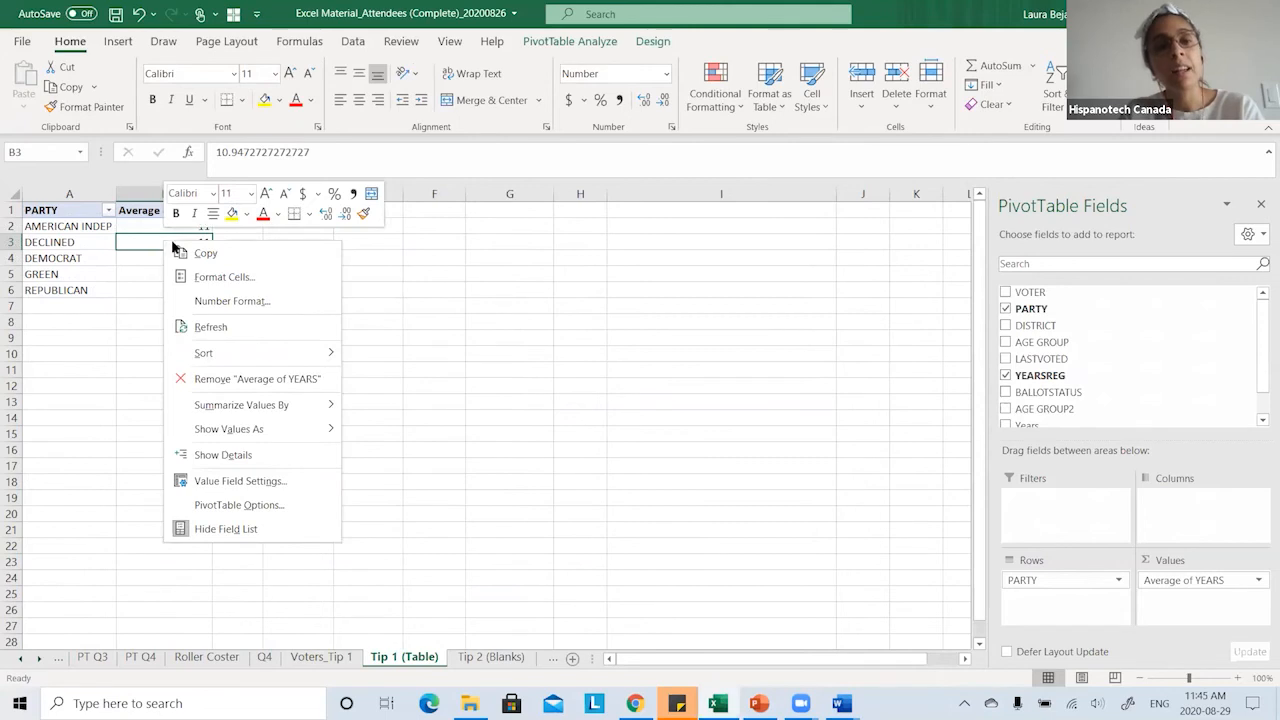
left_click(243, 324)
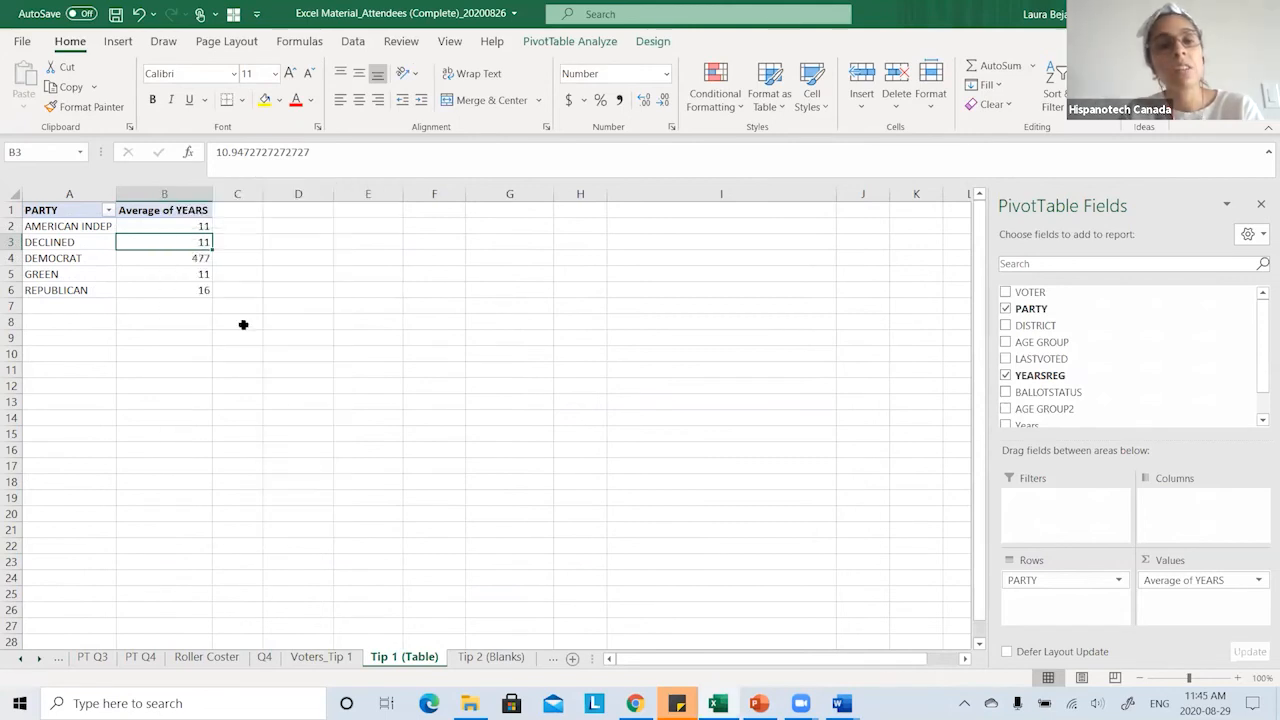
left_click(181, 258)
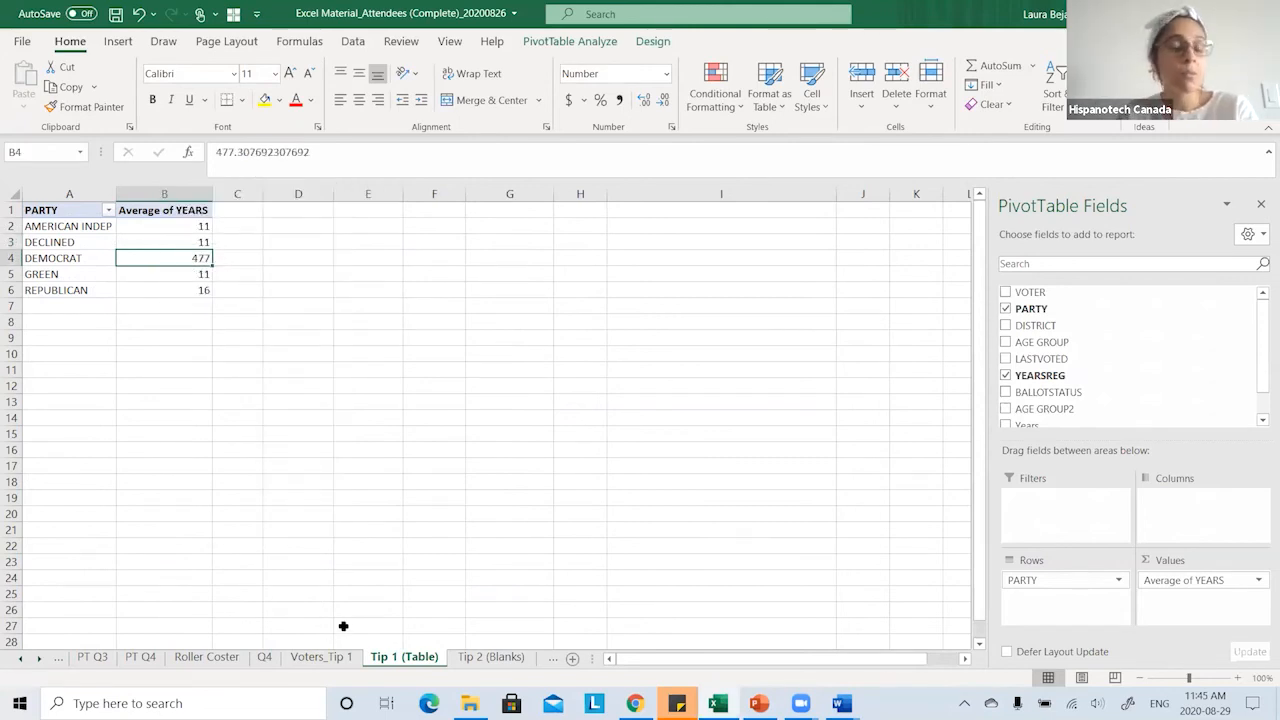
- Review the YEARSREG entry in F4002 on Voters_Tip 1 and return to the Tip 1 (Table) pivot table's analysis tools
left_click(332, 660)
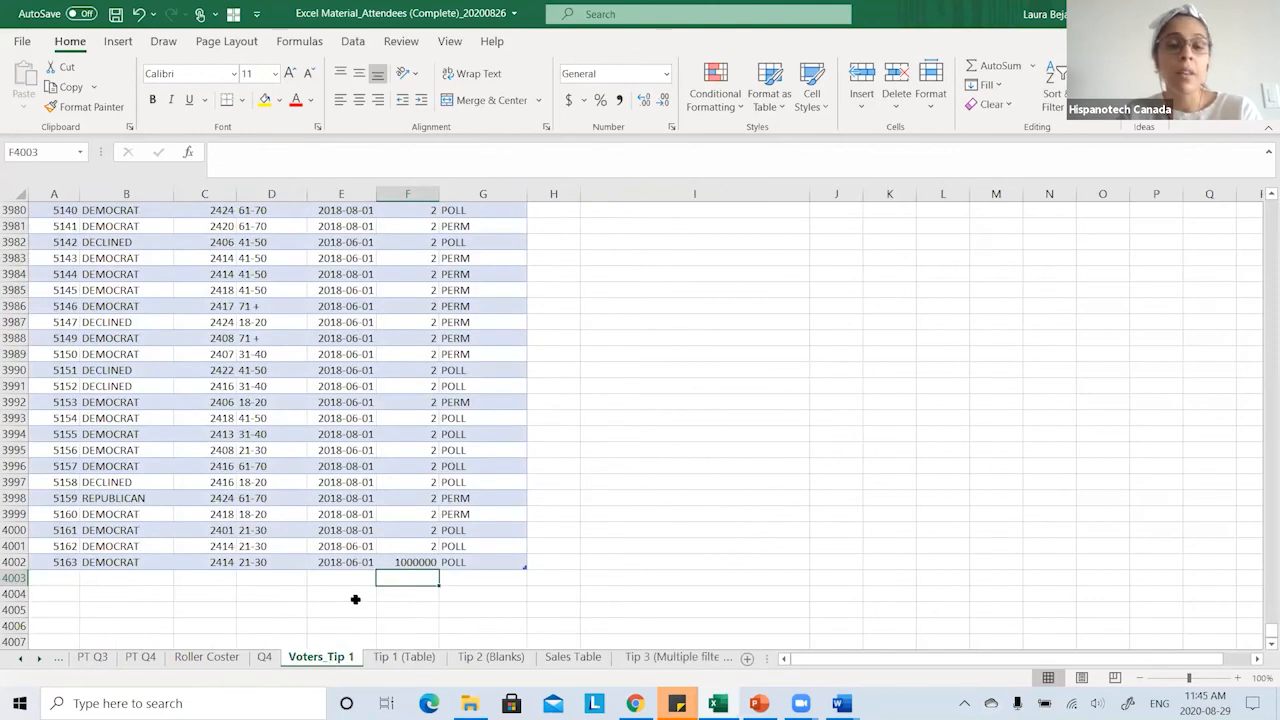
left_click(398, 561)
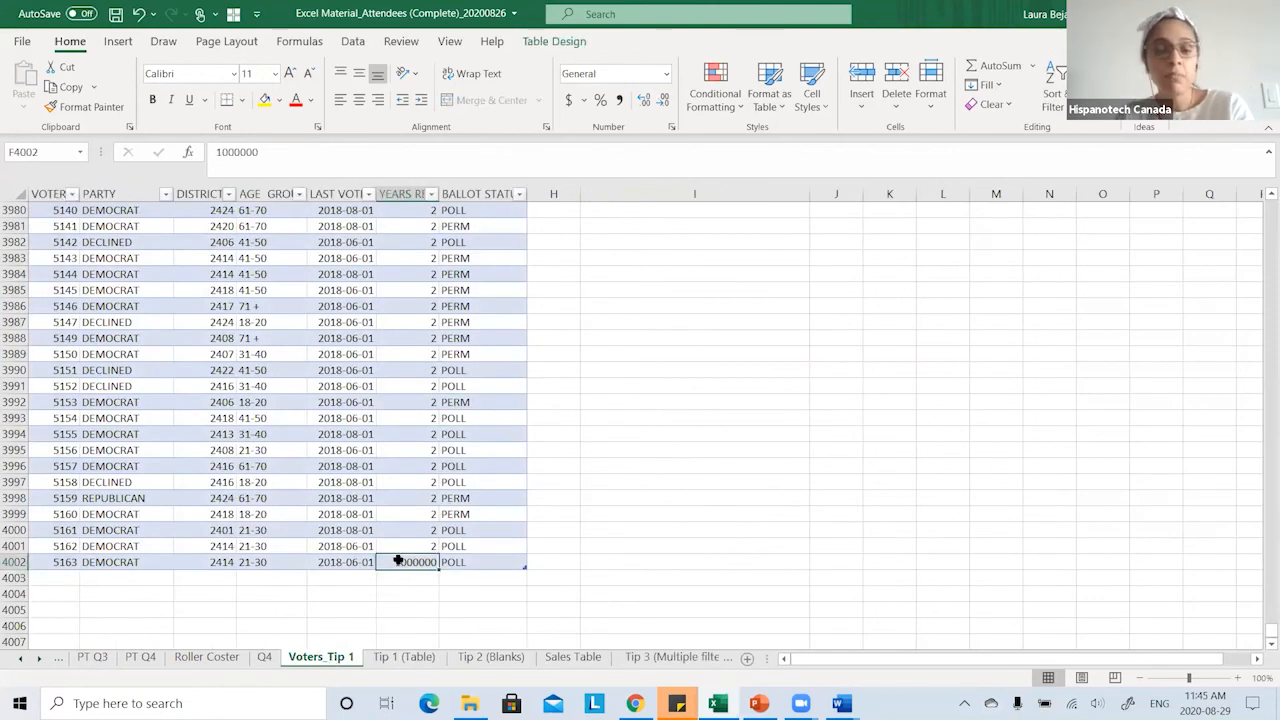
left_click(394, 657)
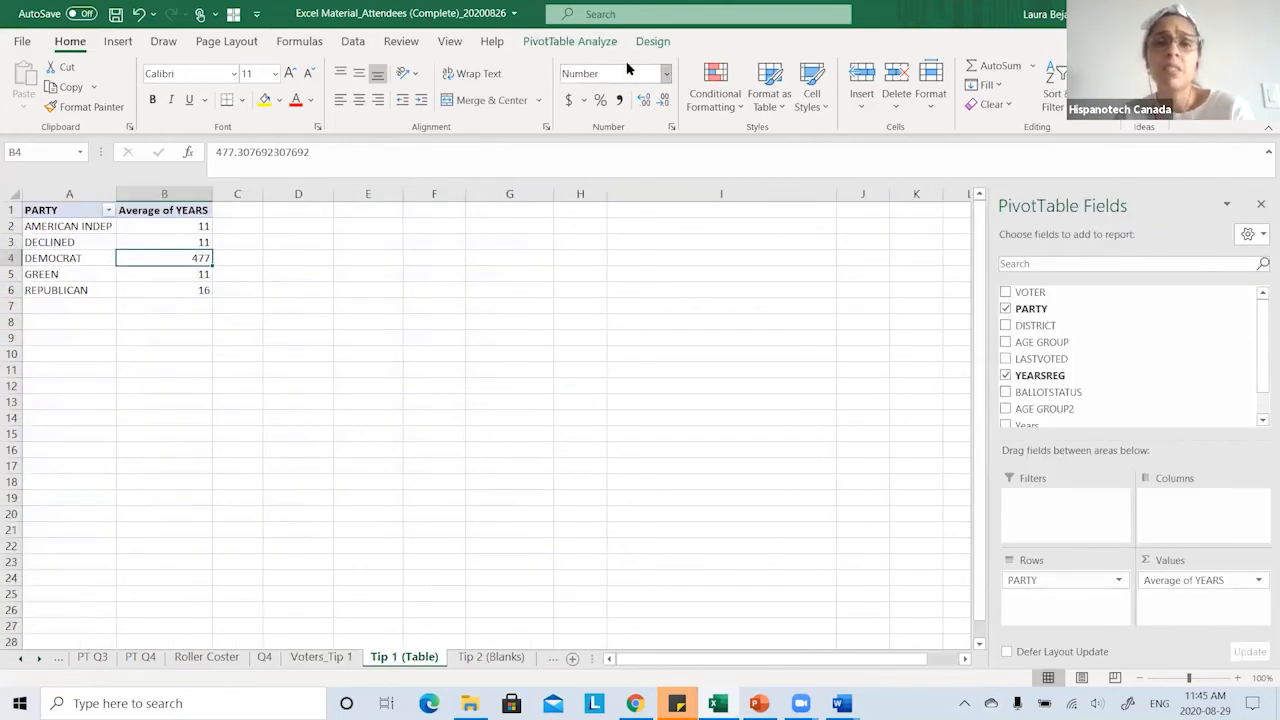
left_click(565, 41)
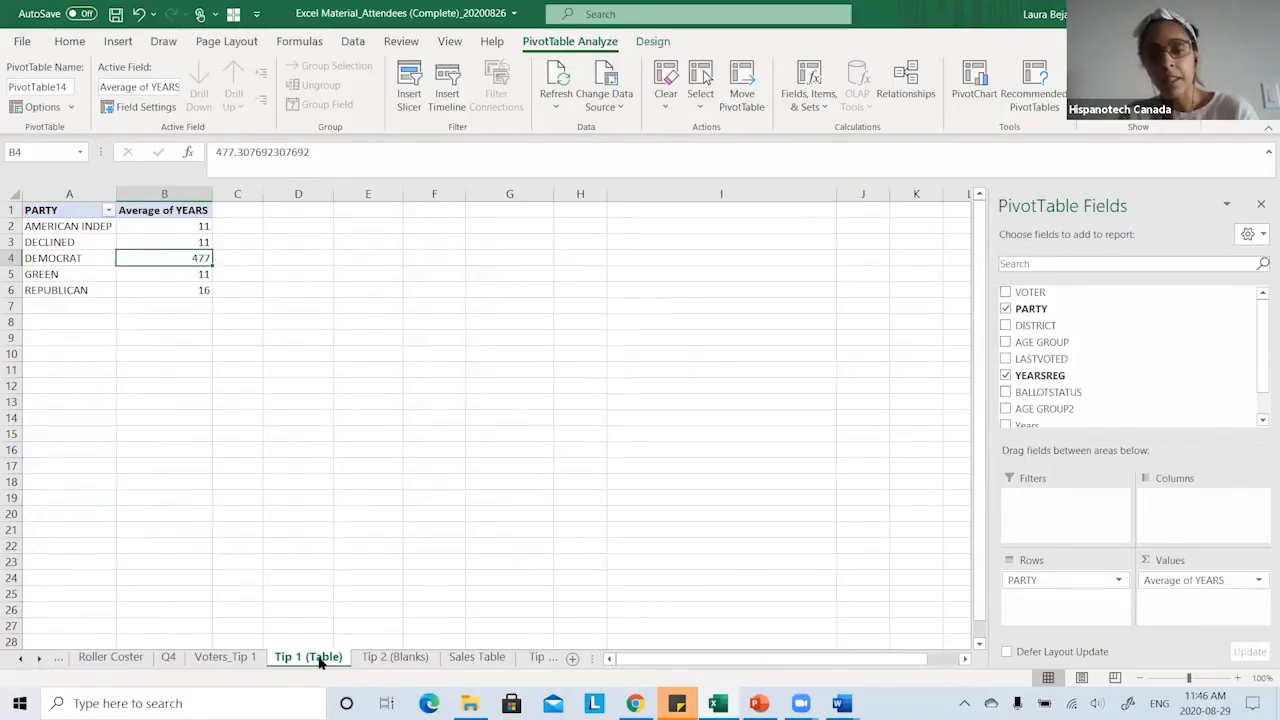
- Examine the blank AMERICAN INDEP counts for districts 2401 and 2409 in the Tip 2 (Blanks) pivot table
left_click(364, 657)
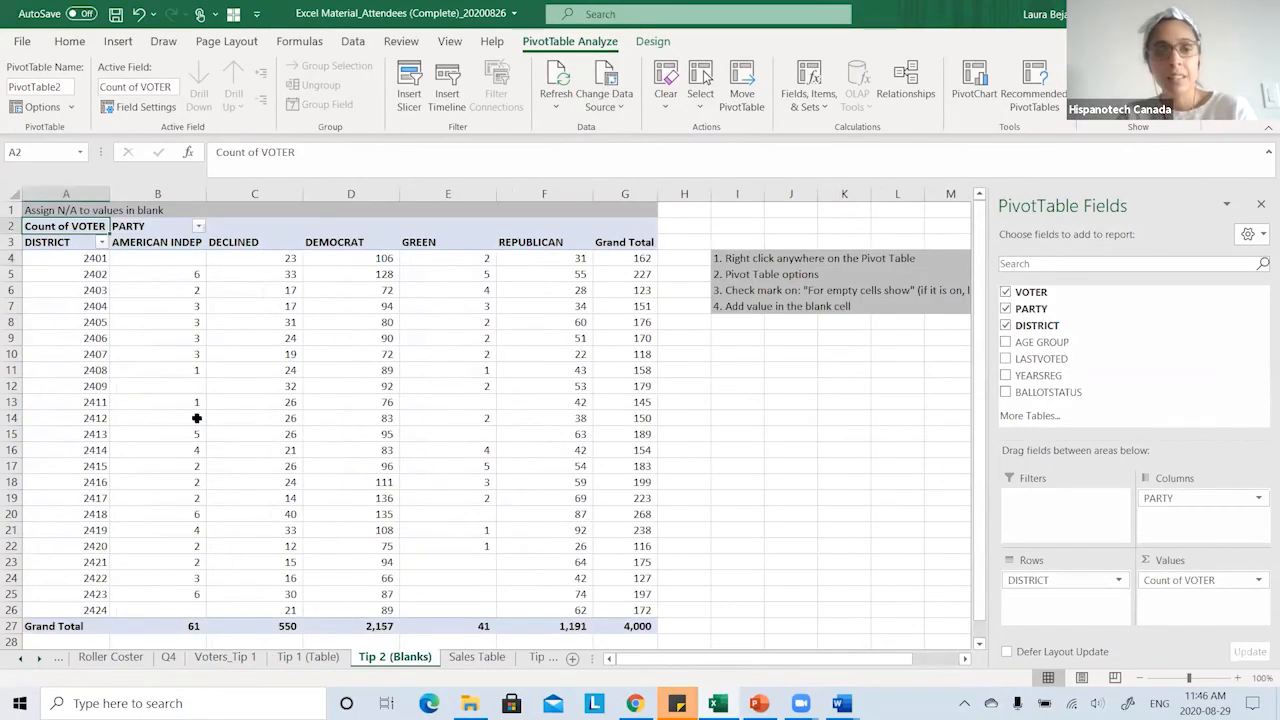
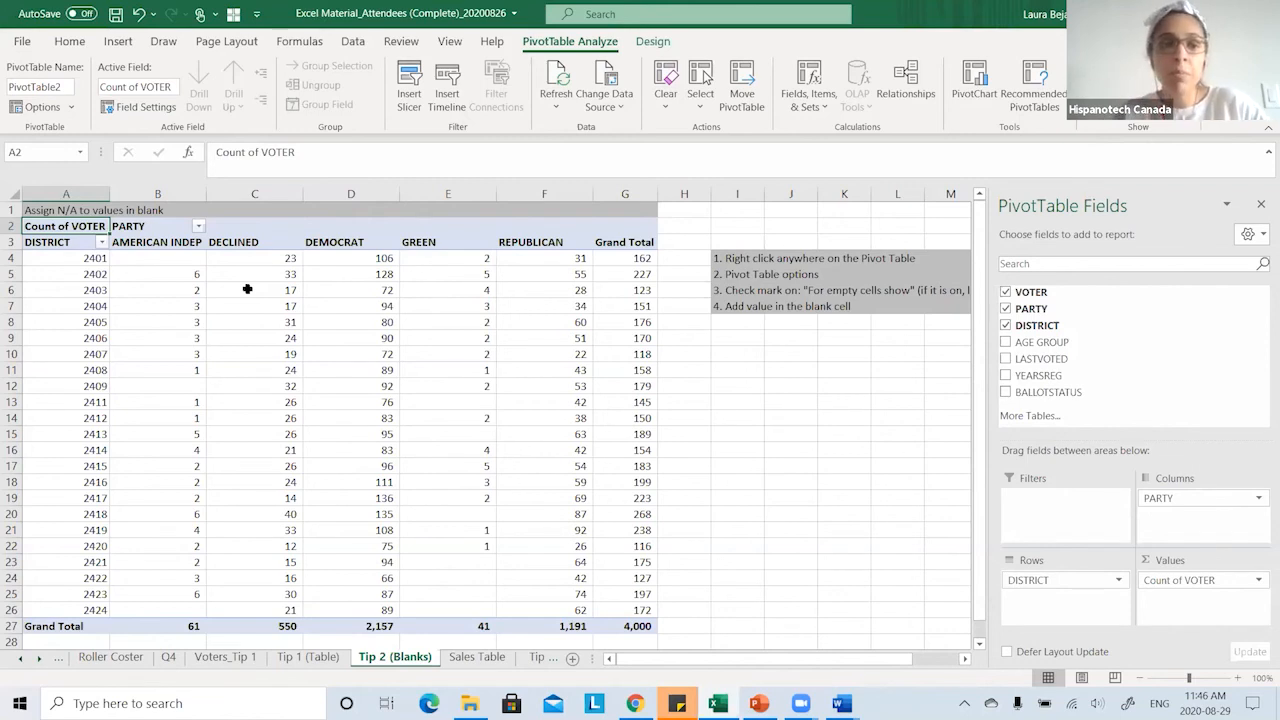
left_click(140, 256)
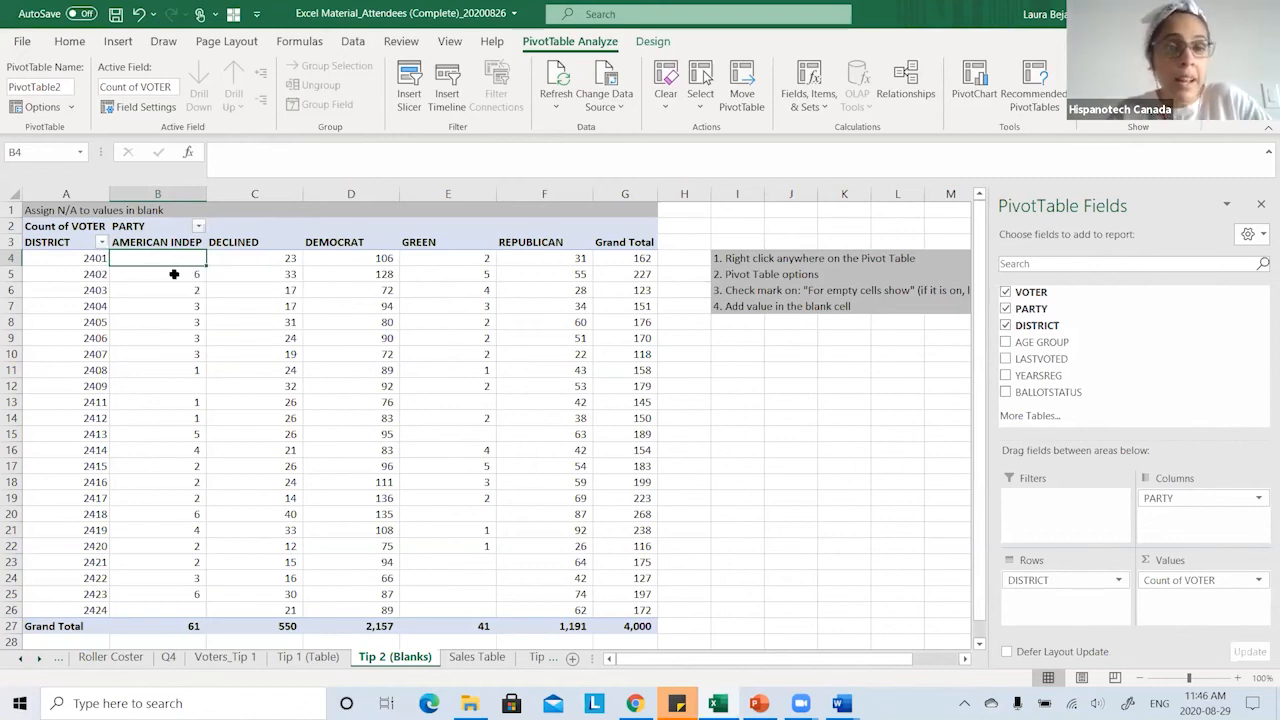
left_click(178, 244)
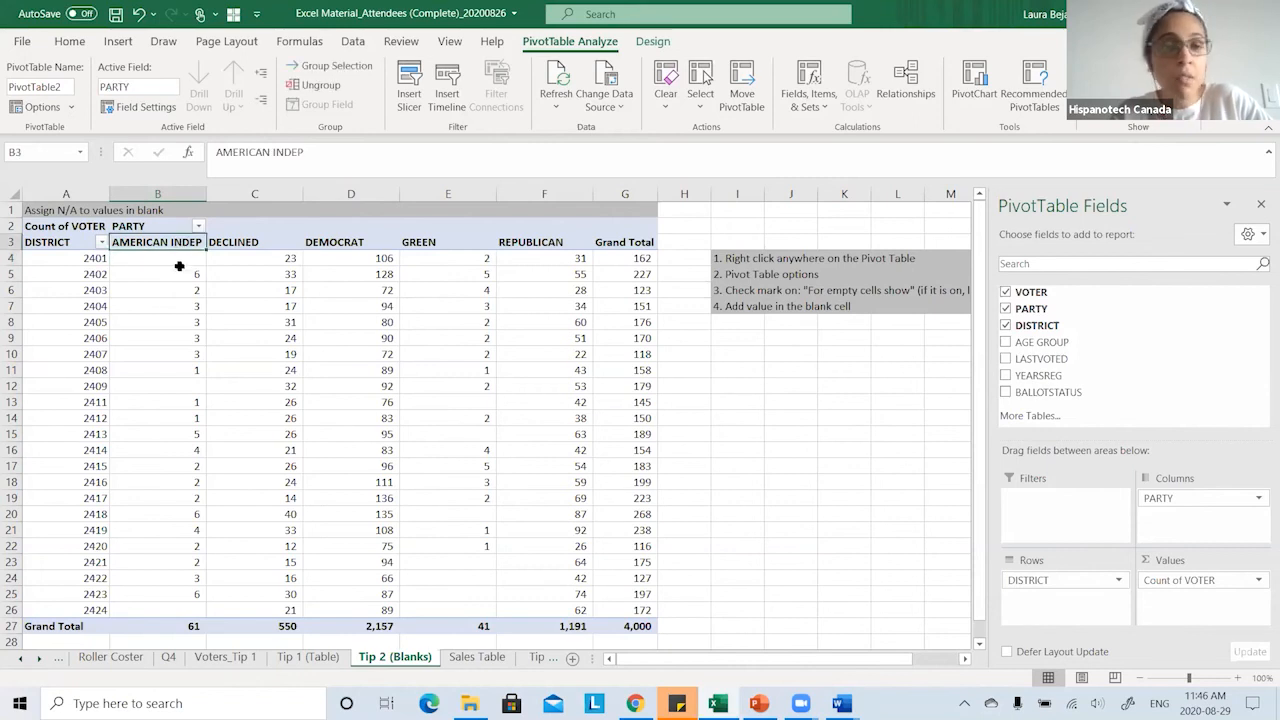
left_click(152, 245)
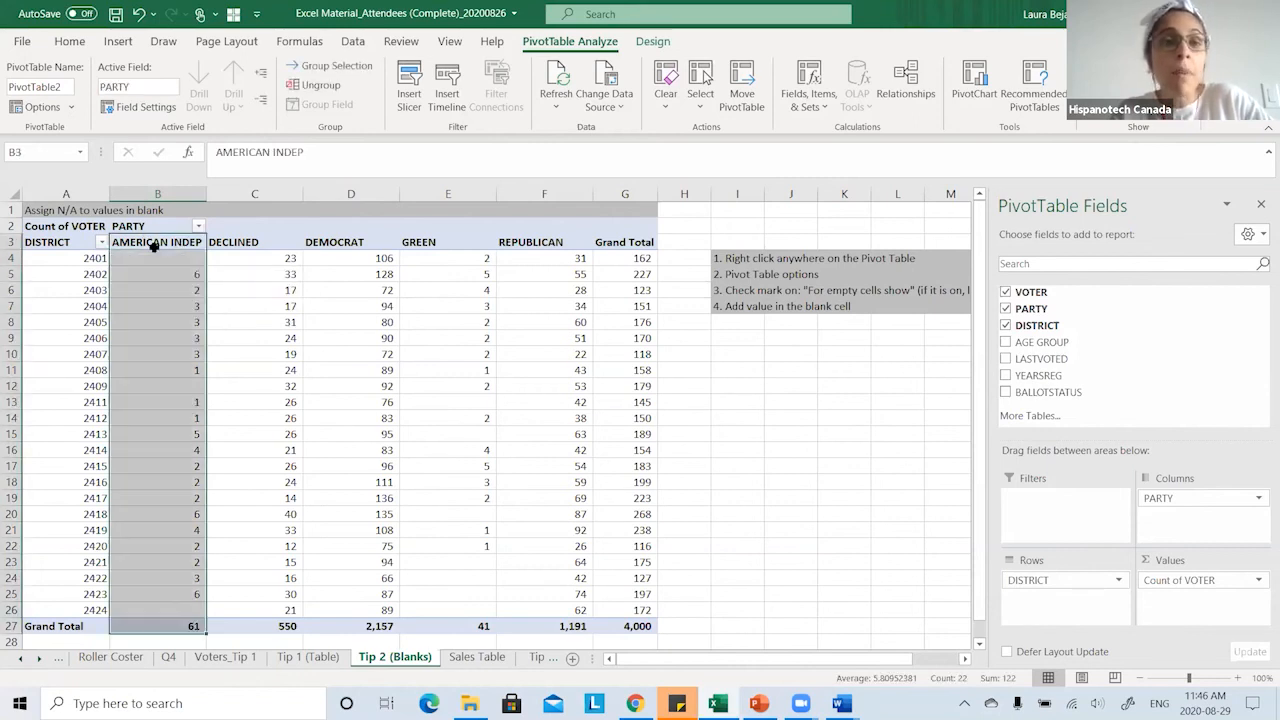
left_click(150, 248)
left_click(94, 259)
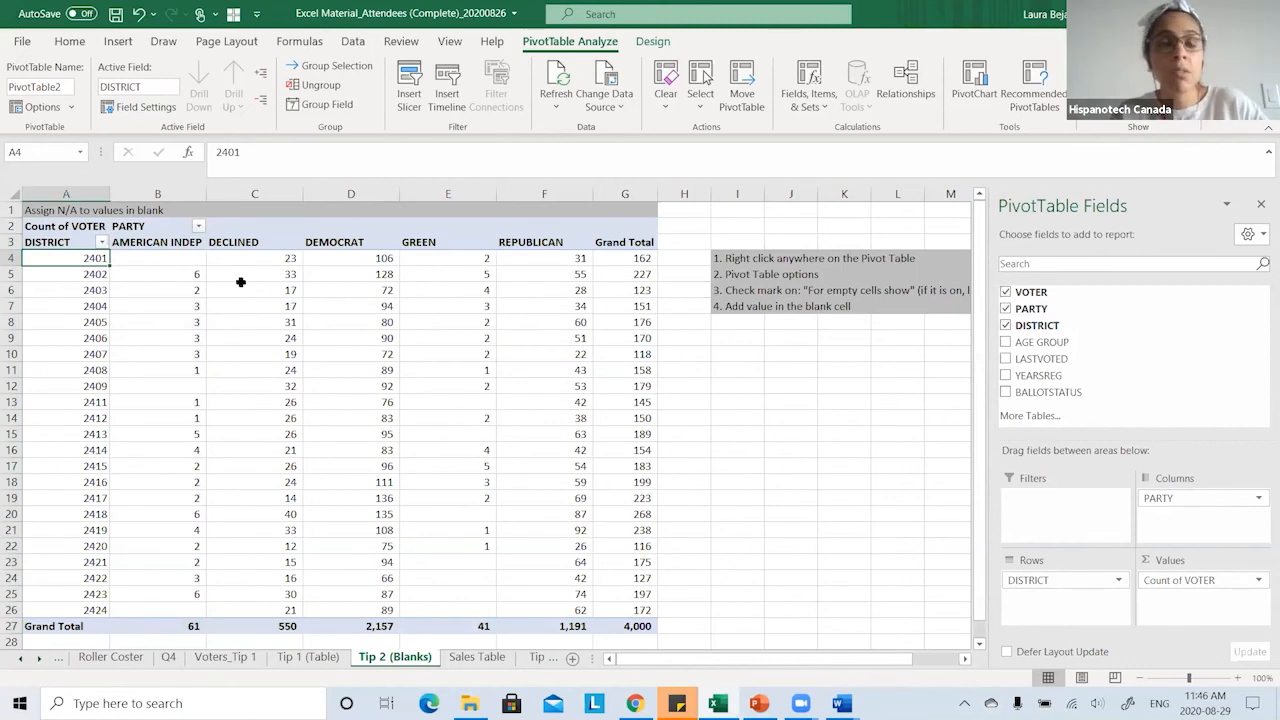
left_click(180, 261)
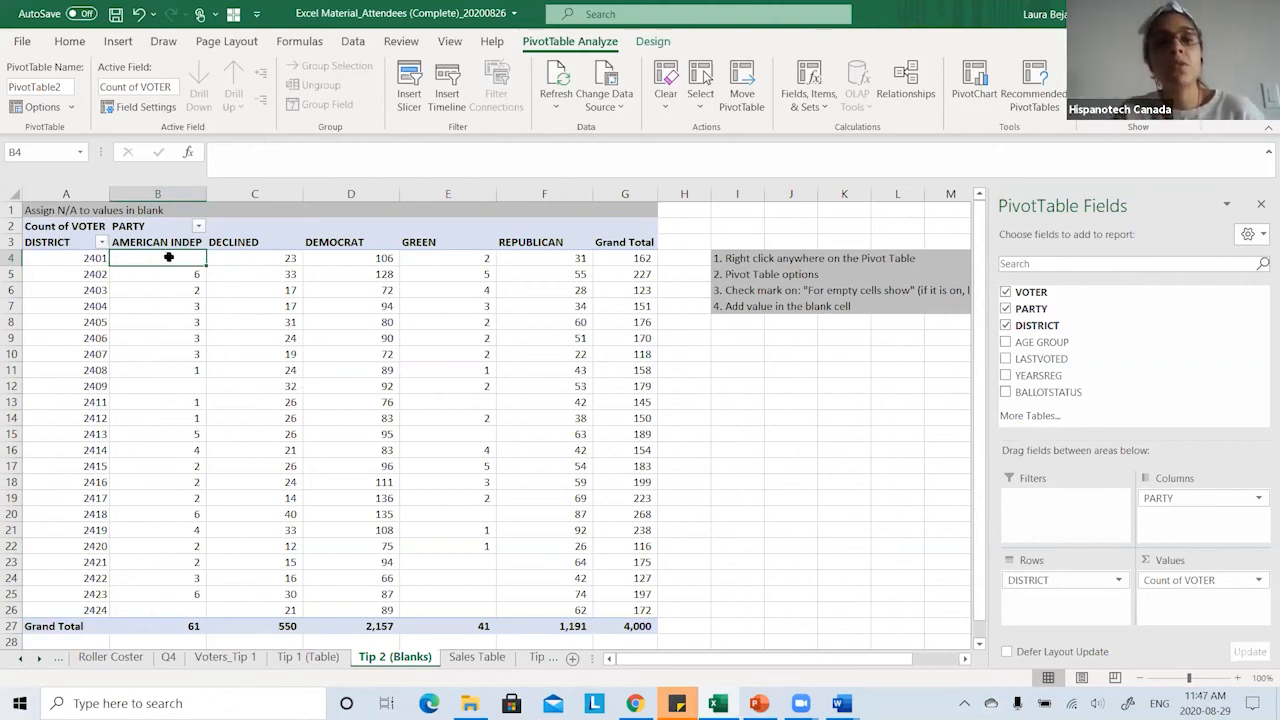
left_click(170, 386)
left_click(175, 257)
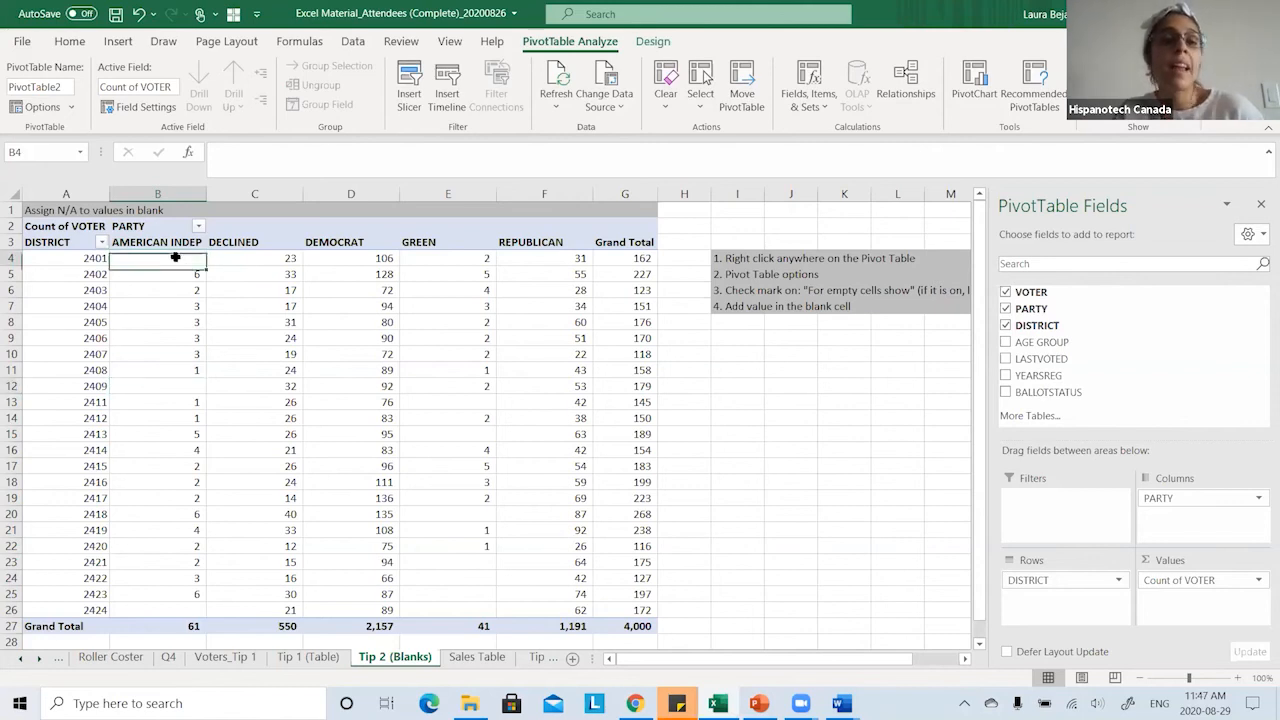
- Set the Tip 2 (Blanks) pivot table to show N/A for empty cells and select the GREEN count for district 2411
left_click(219, 321)
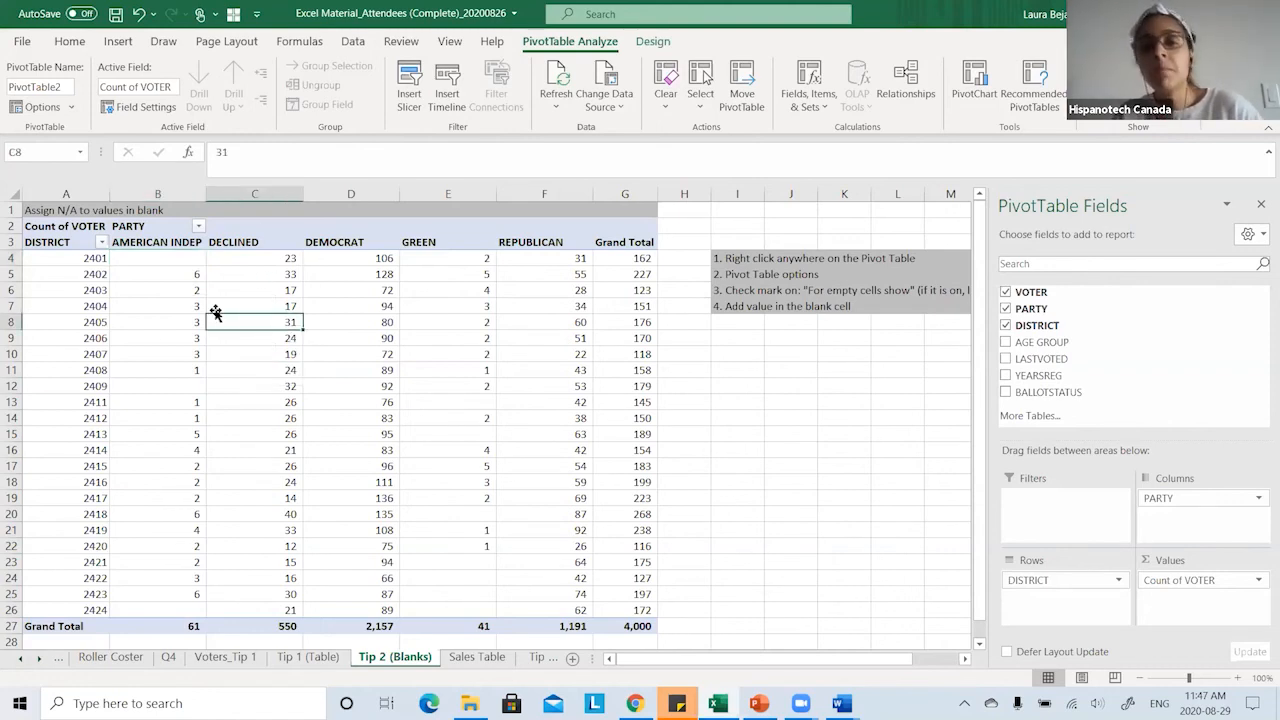
right_click(248, 323)
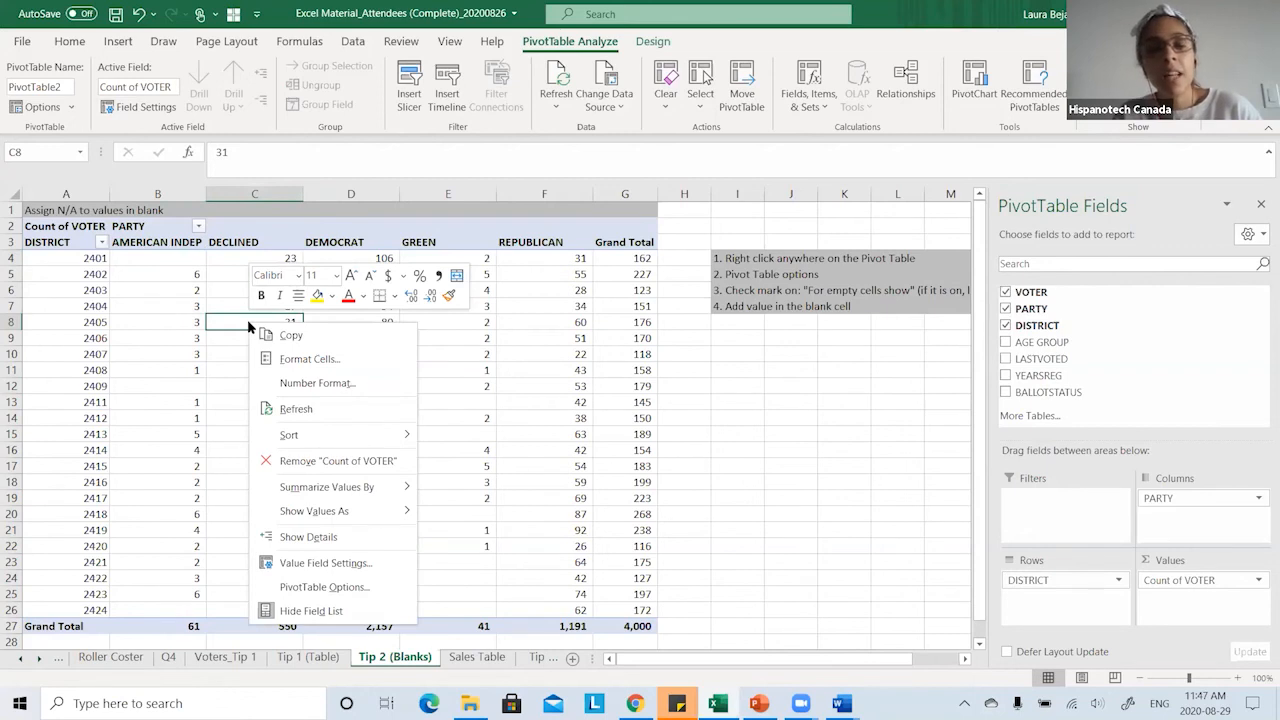
left_click(358, 587)
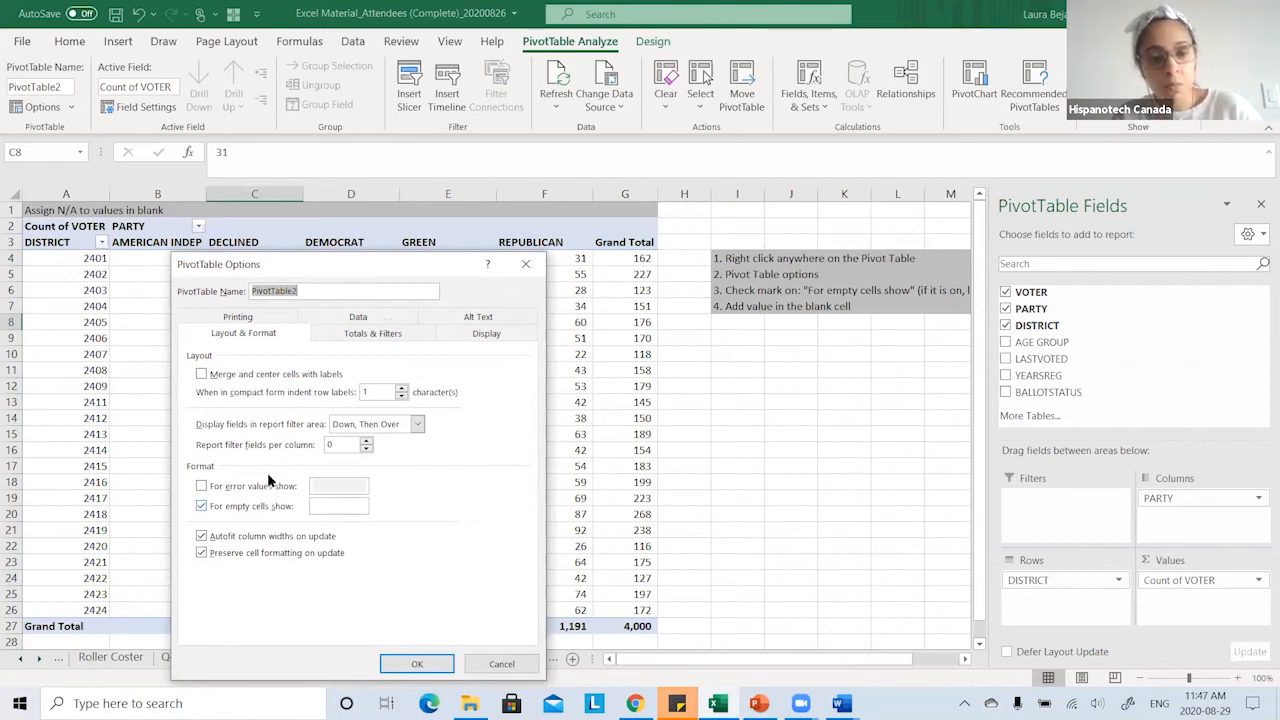
left_click(331, 509)
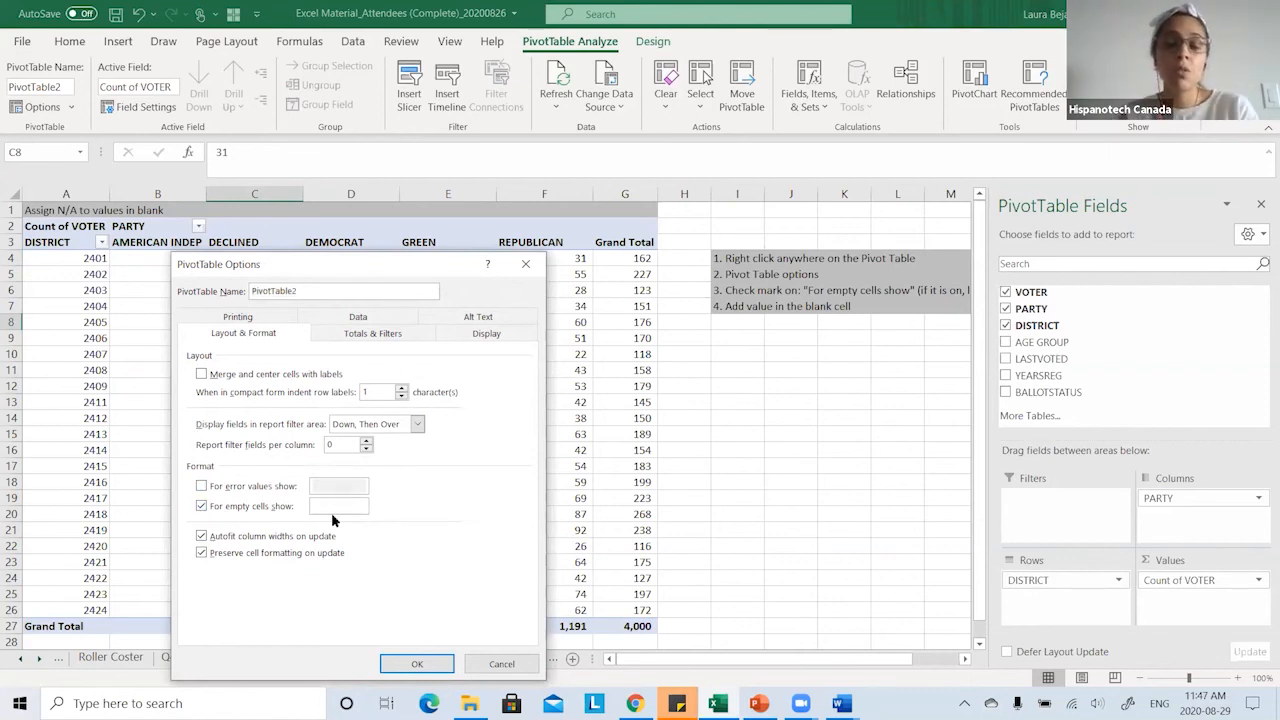
type("N/A")
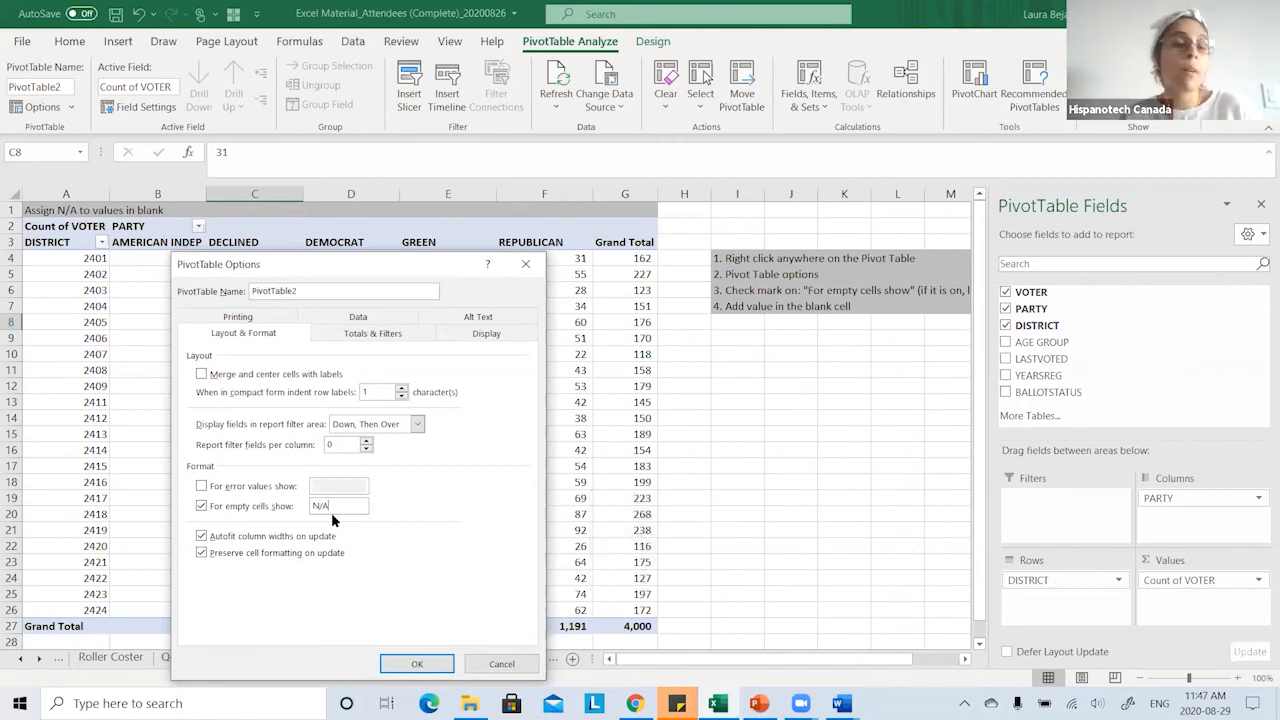
left_click(405, 665)
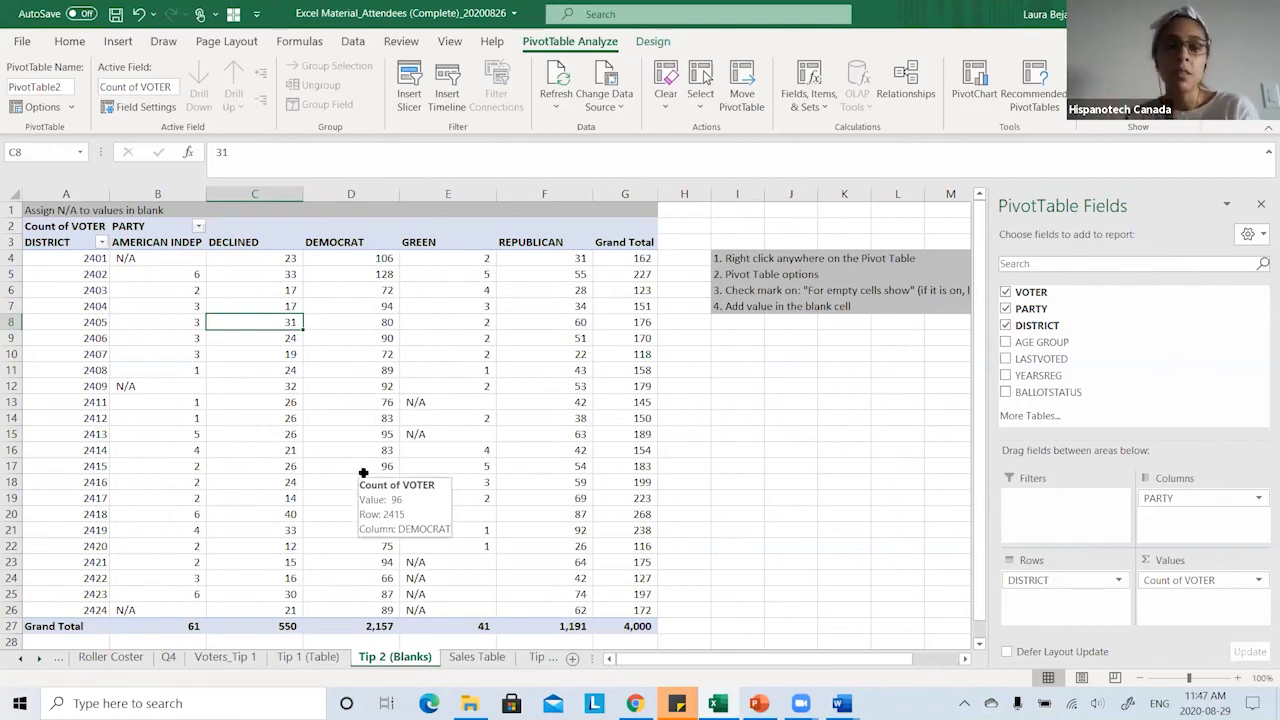
left_click(465, 403)
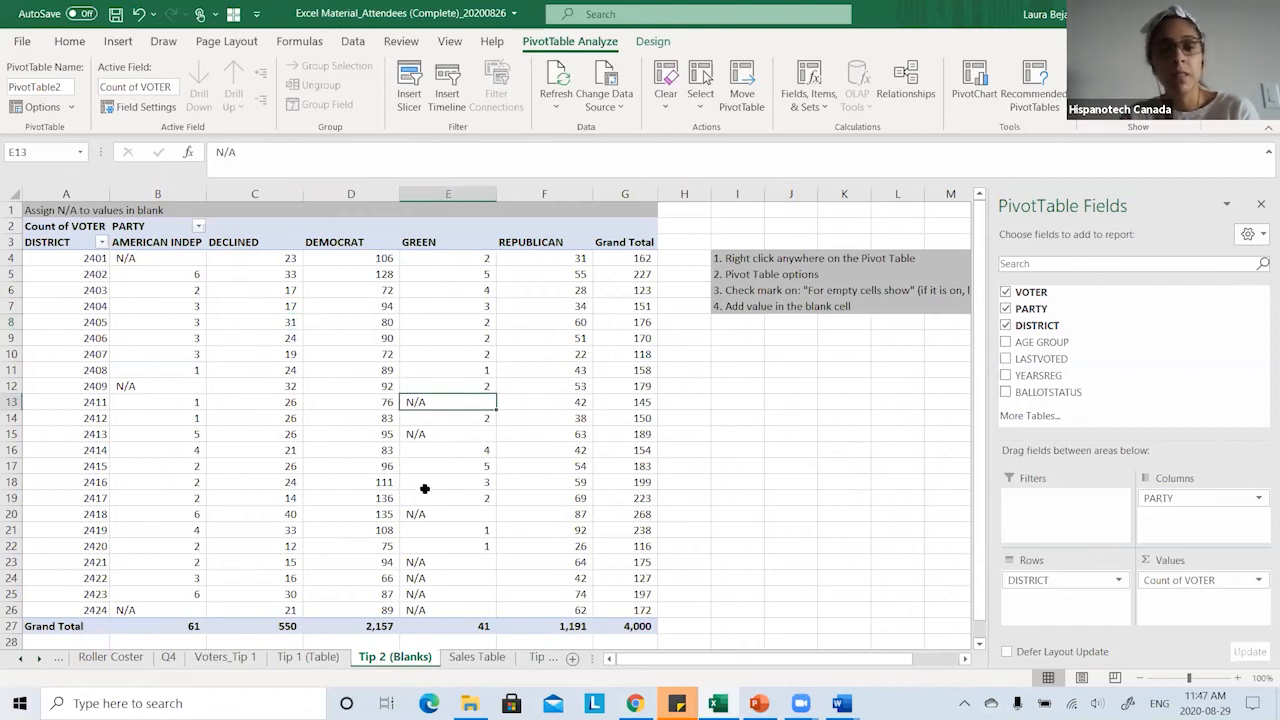
- Review the column headers of the Sales Table sheet one by one, from ID through MONTHLY SALARY
left_click(40, 657)
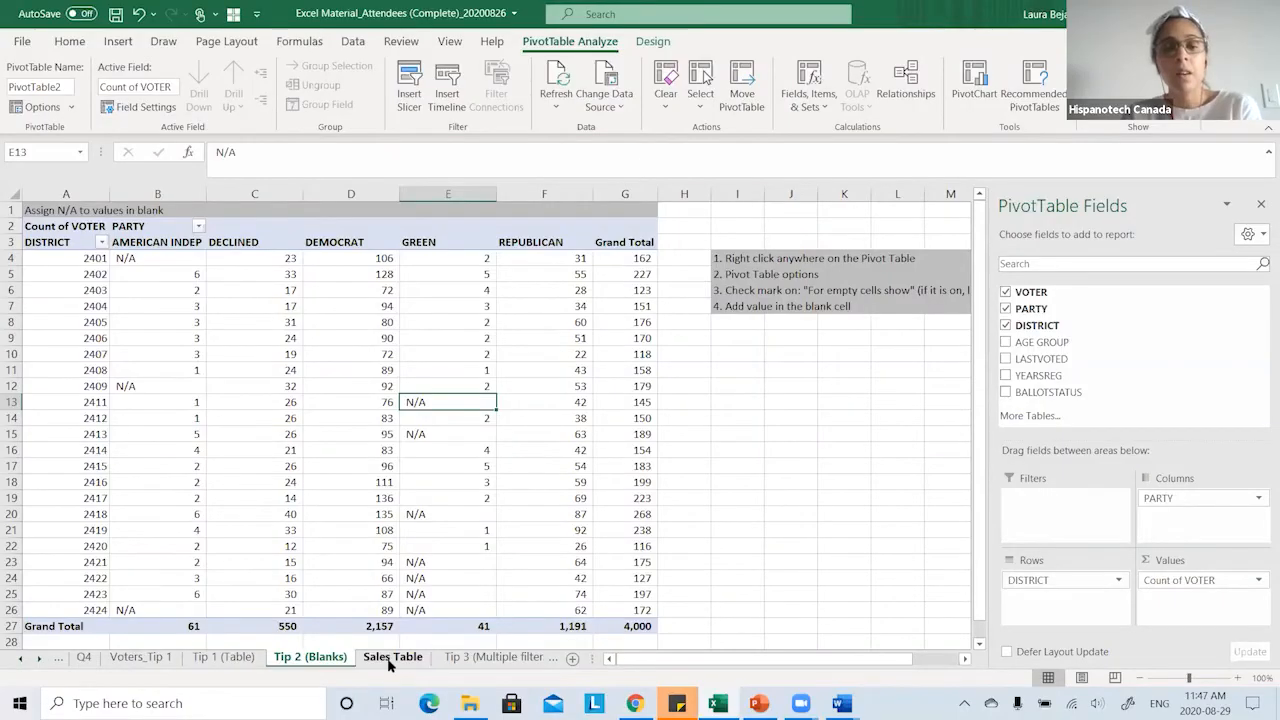
left_click(390, 660)
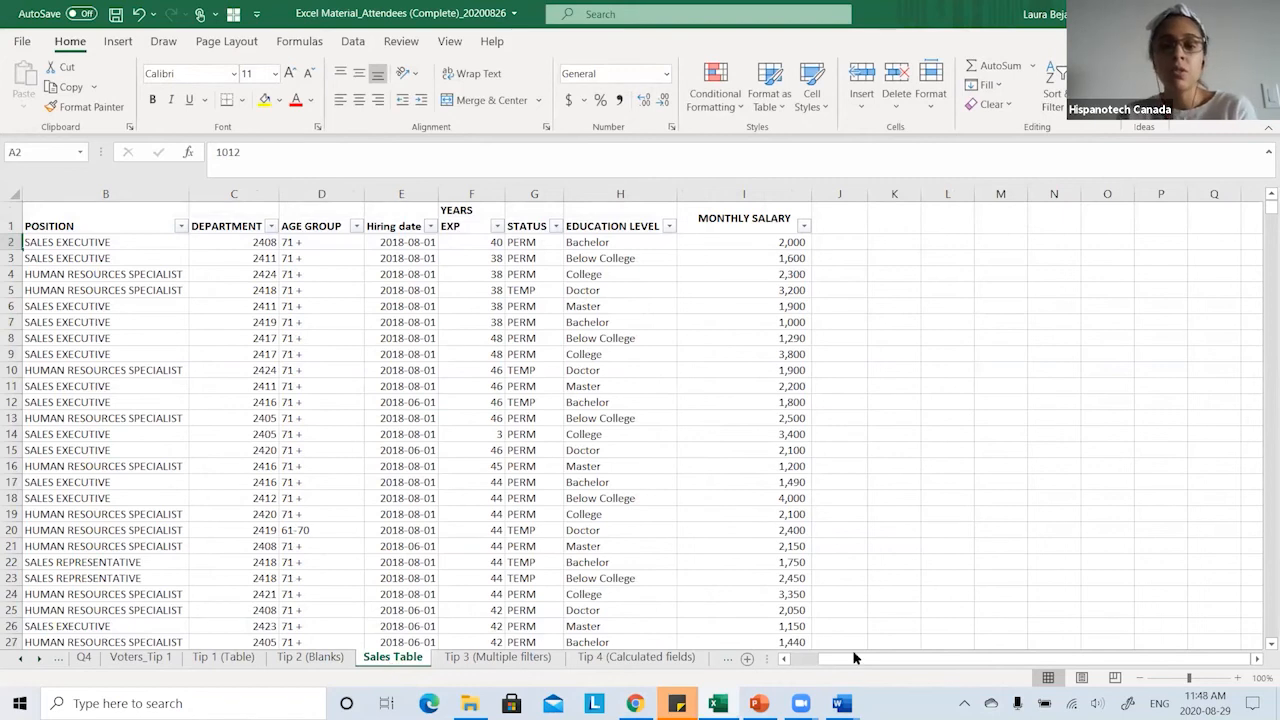
left_click(784, 658)
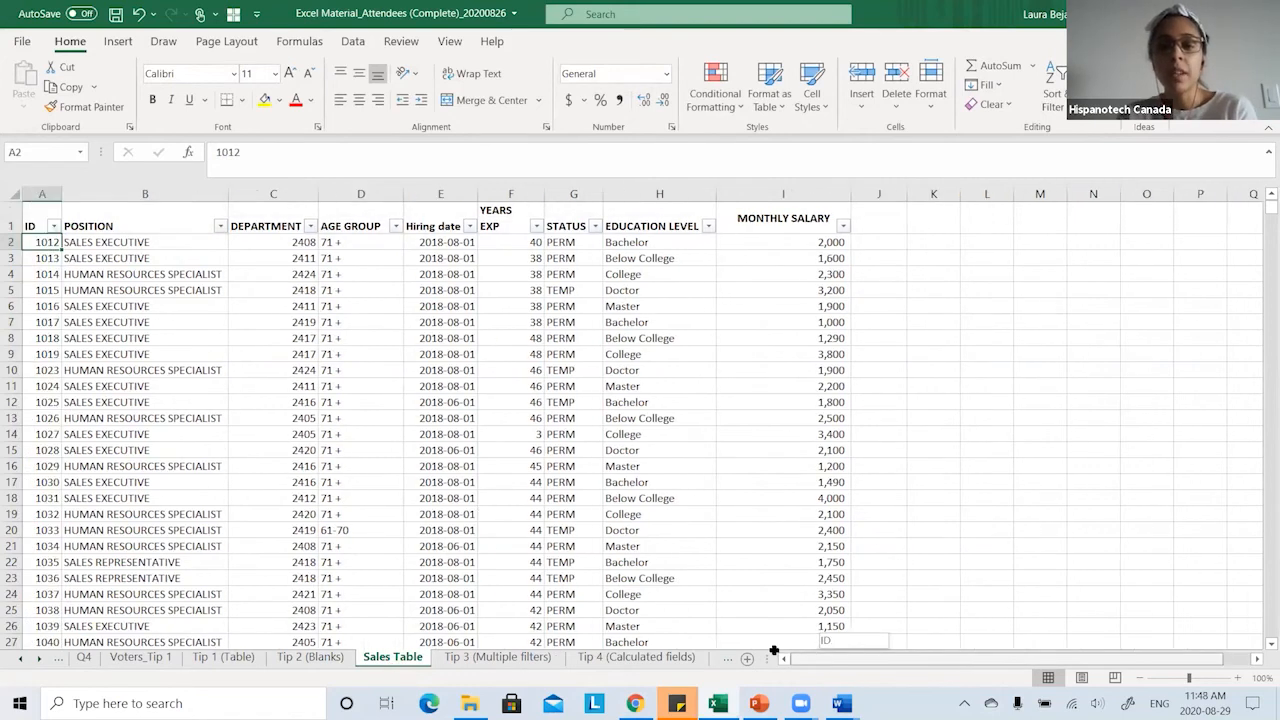
left_click(44, 215)
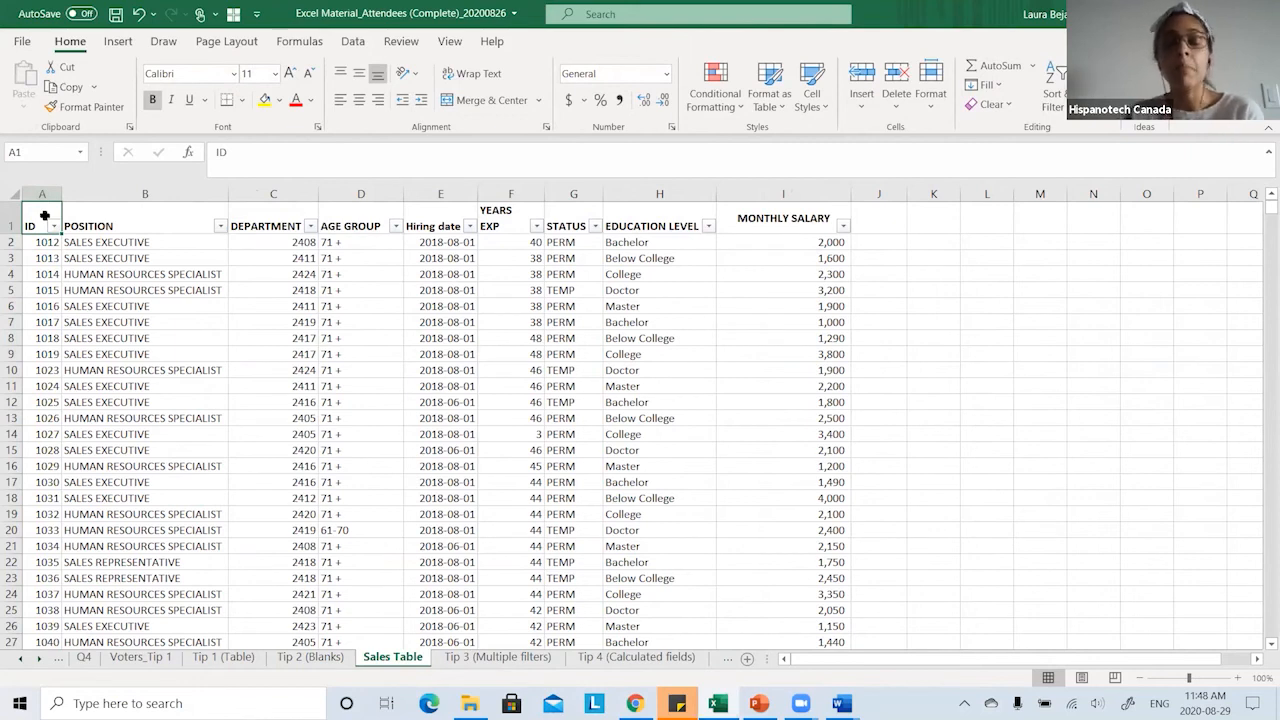
left_click(126, 229)
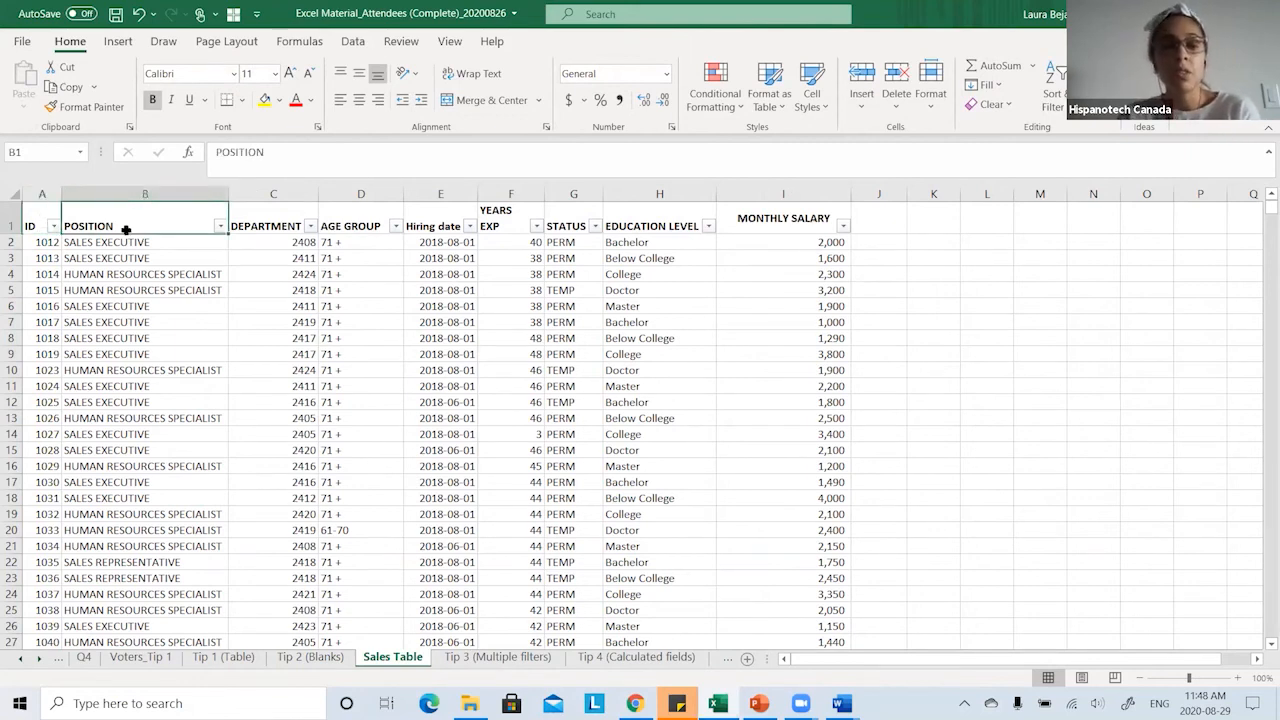
left_click(270, 220)
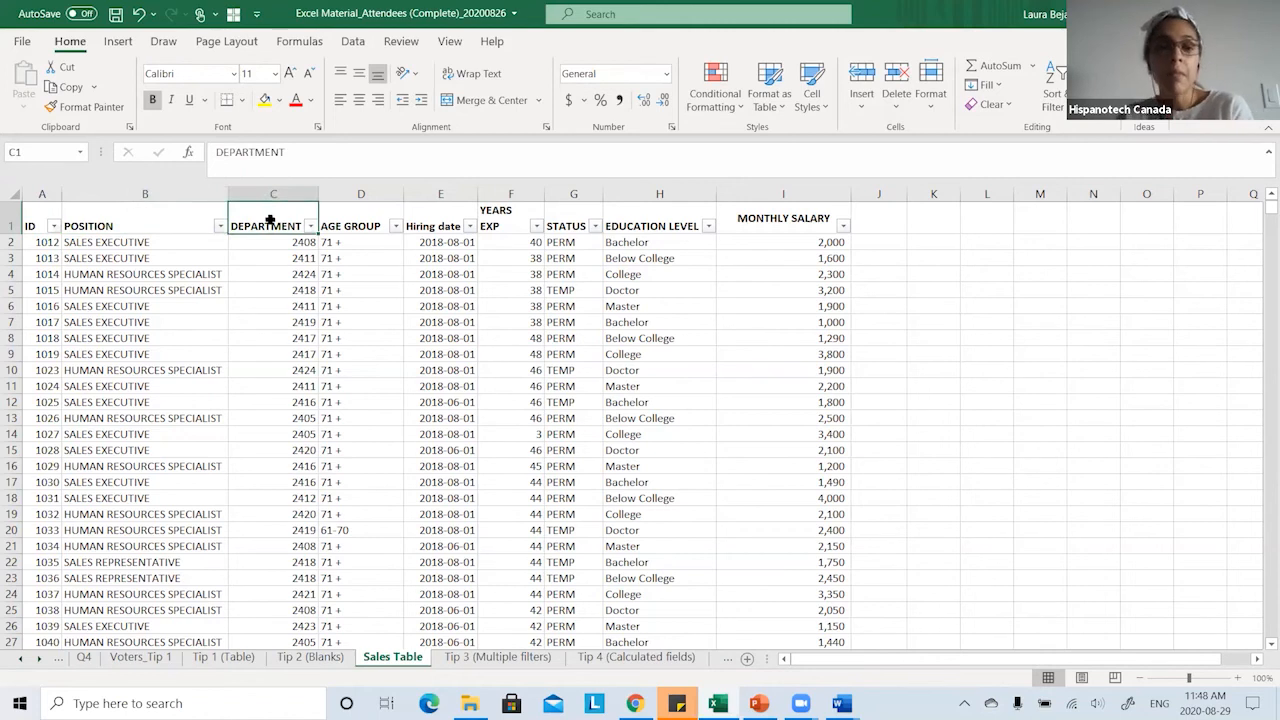
left_click(355, 219)
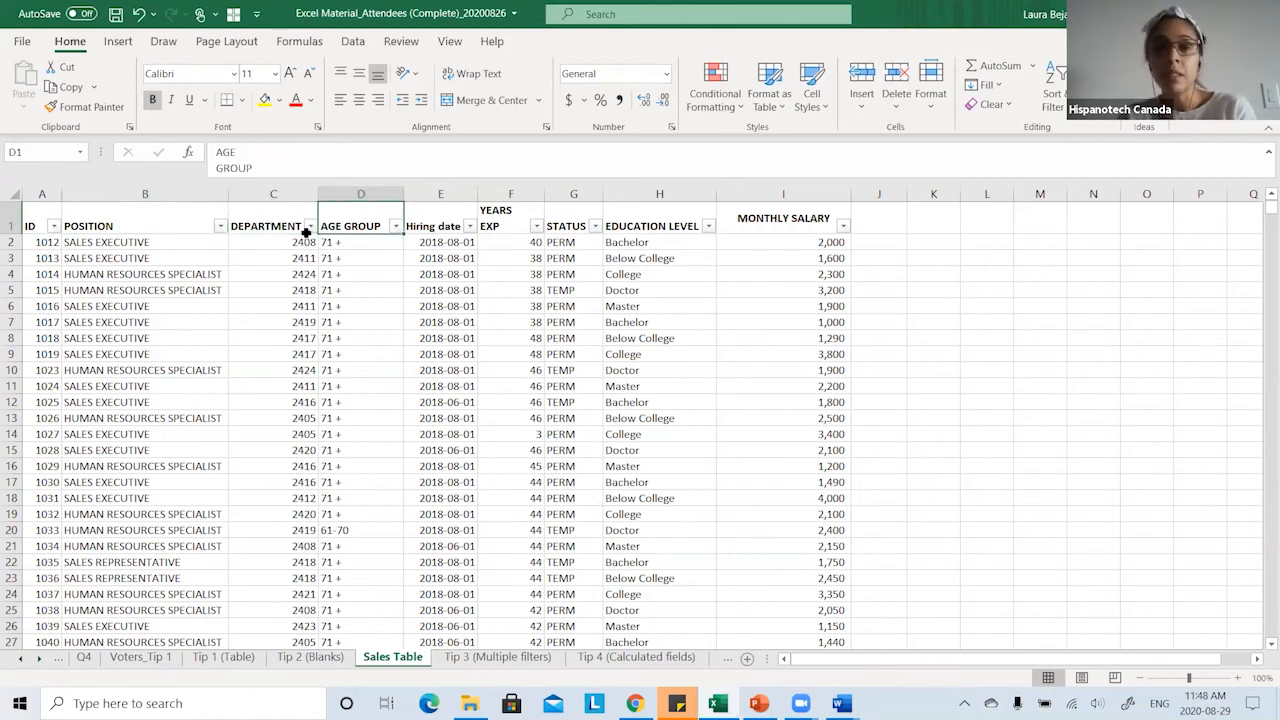
left_click(450, 222)
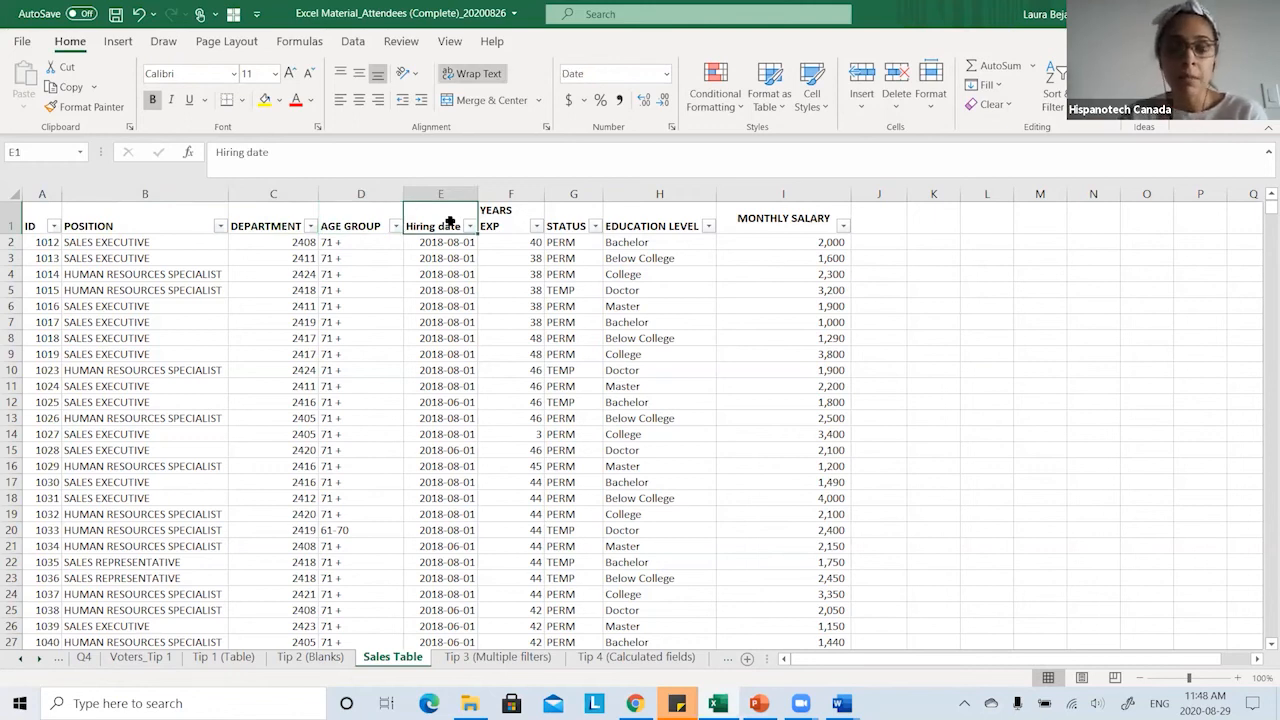
left_click(515, 215)
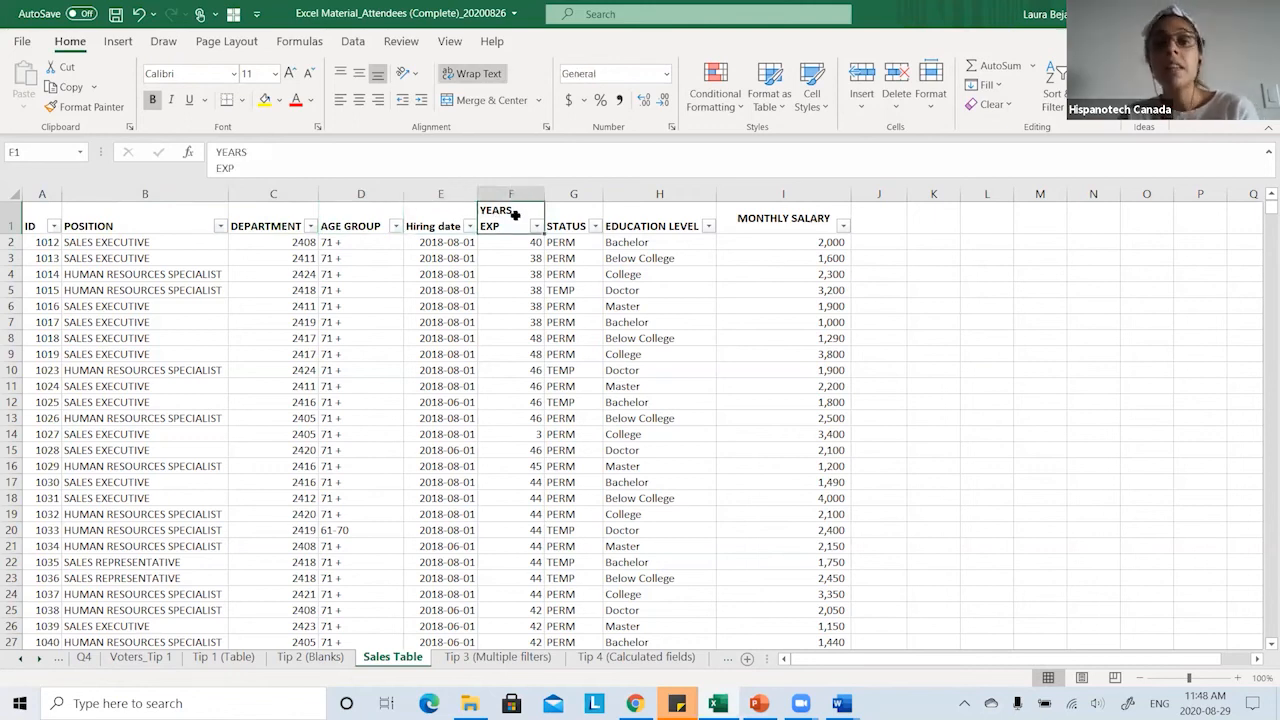
left_click(579, 207)
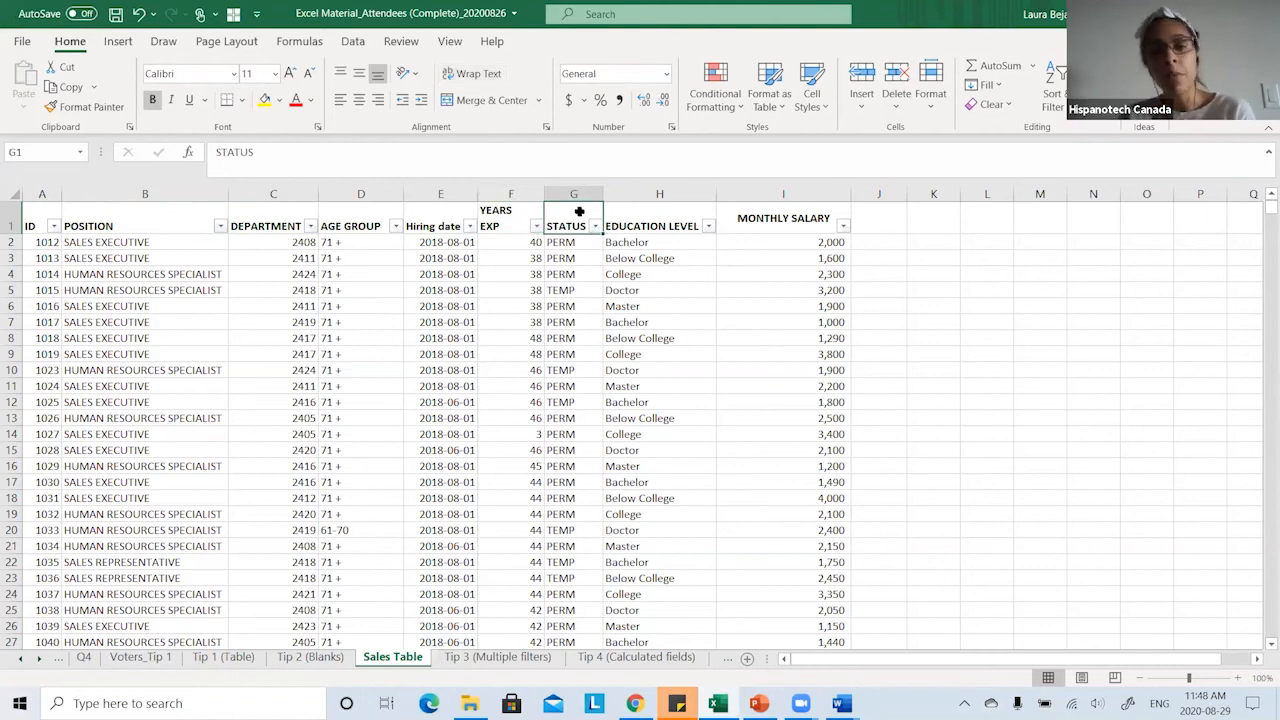
left_click(645, 224)
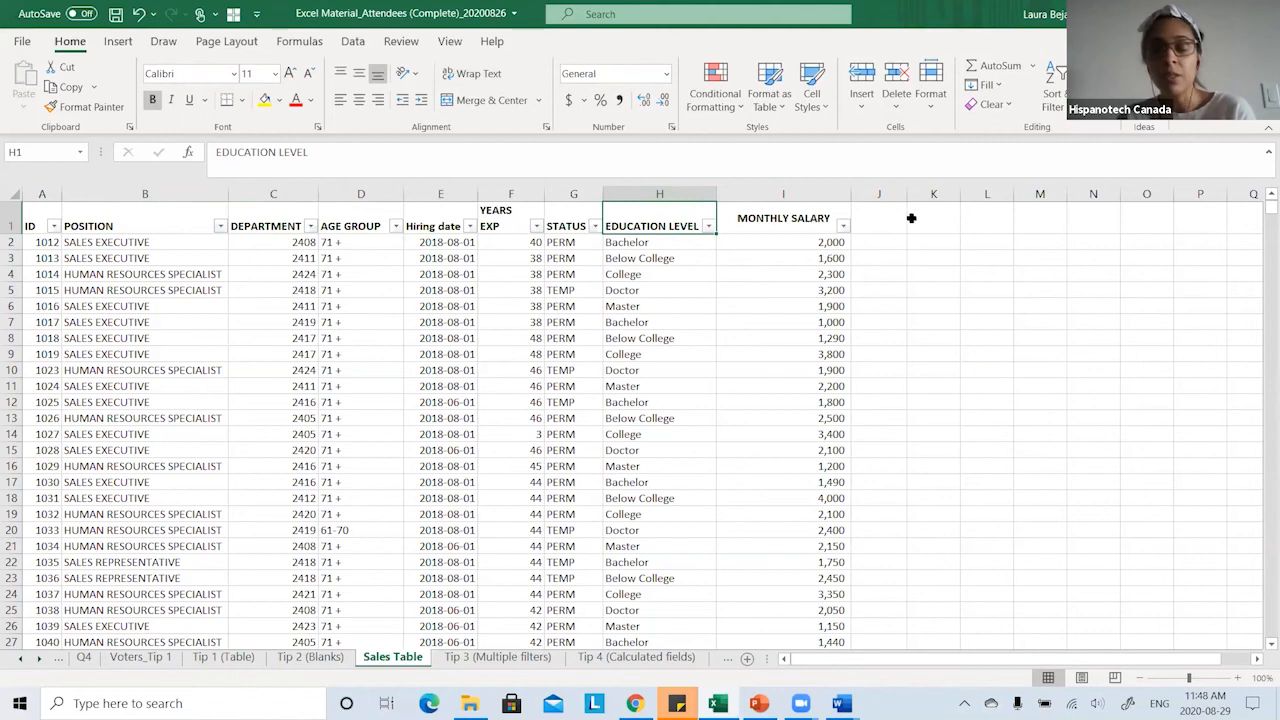
left_click(815, 216)
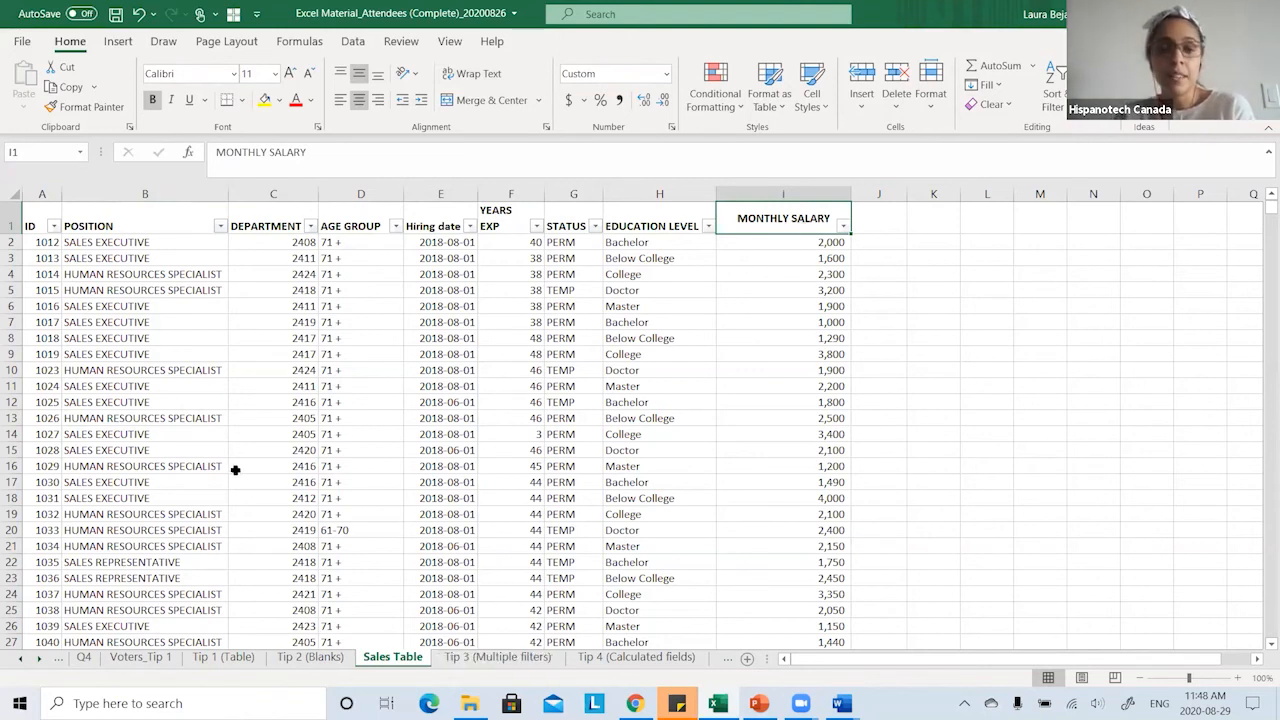
- Examine the positions and their average years of experience in the Tip 3 (Multiple filters) pivot table, especially the sales positions
left_click(530, 658)
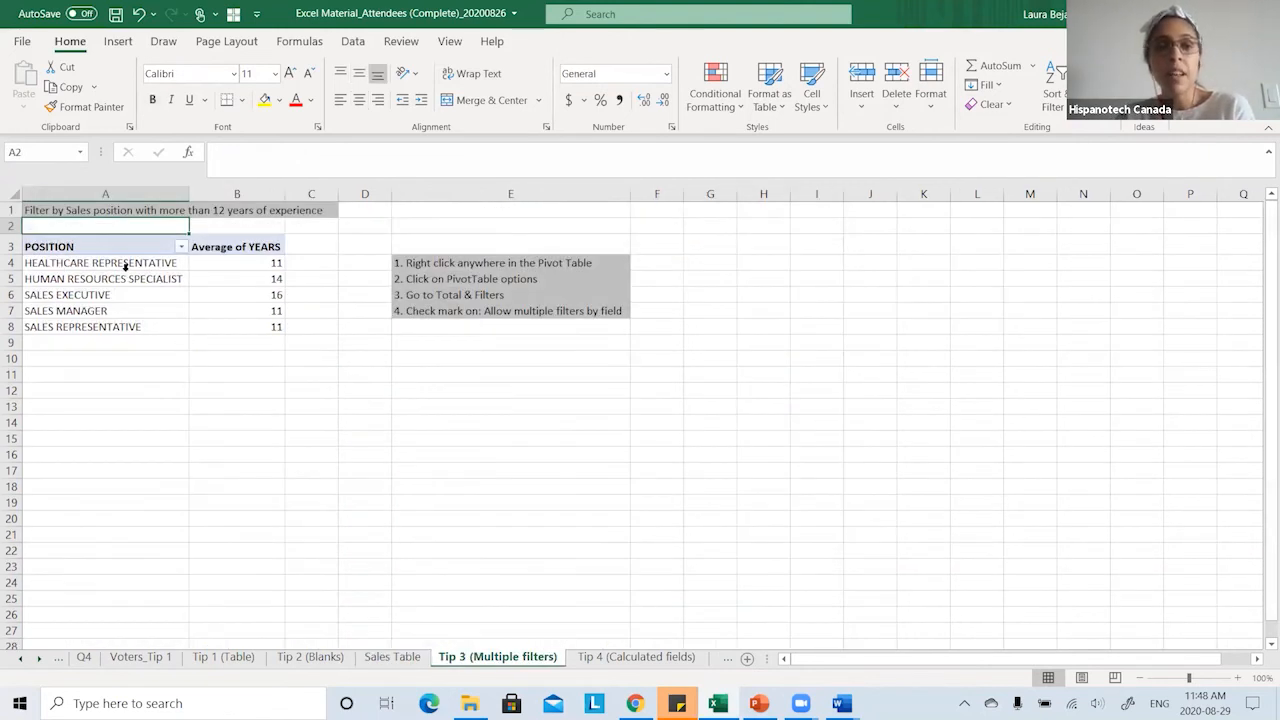
left_click(164, 266)
left_click(253, 264)
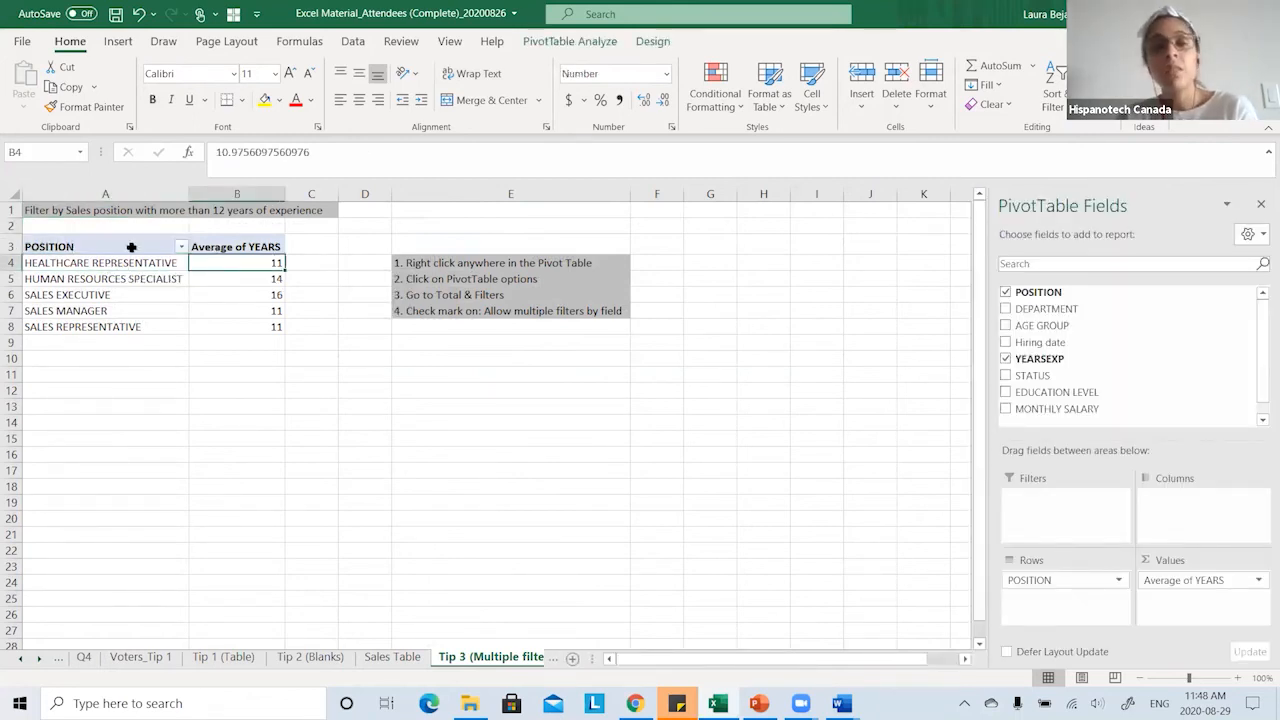
left_click(157, 266)
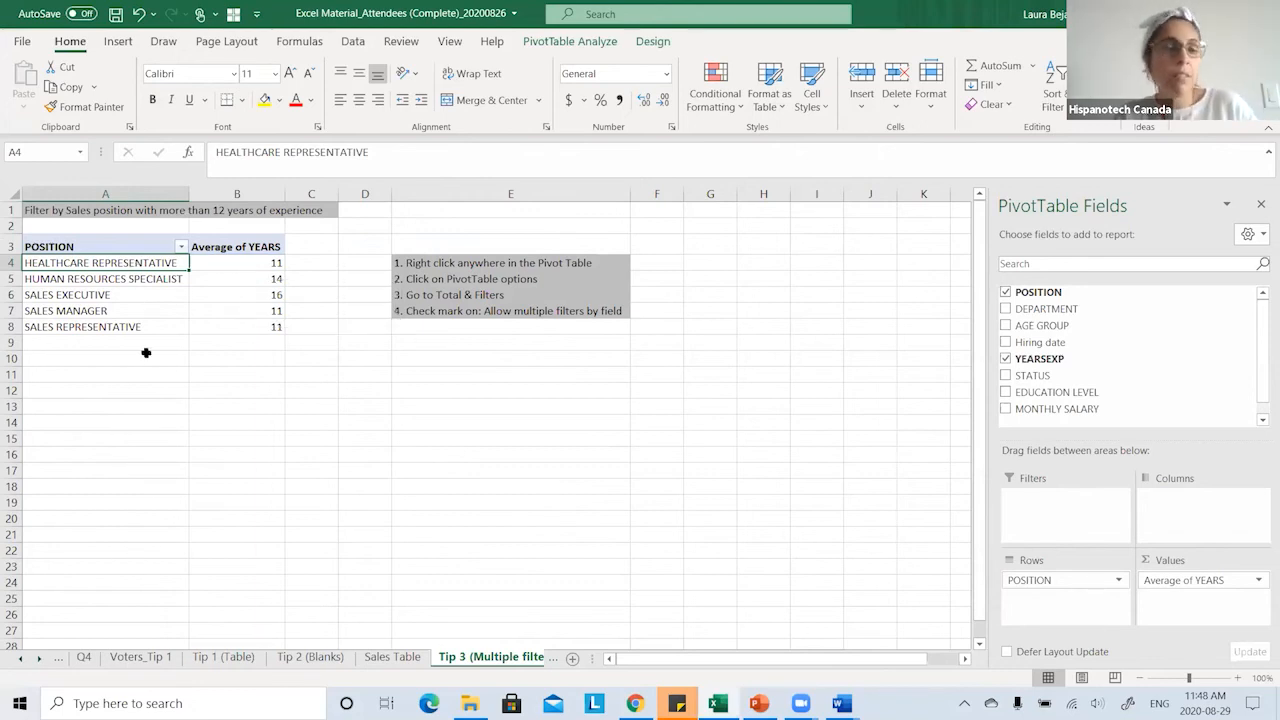
mouse_move(216, 283)
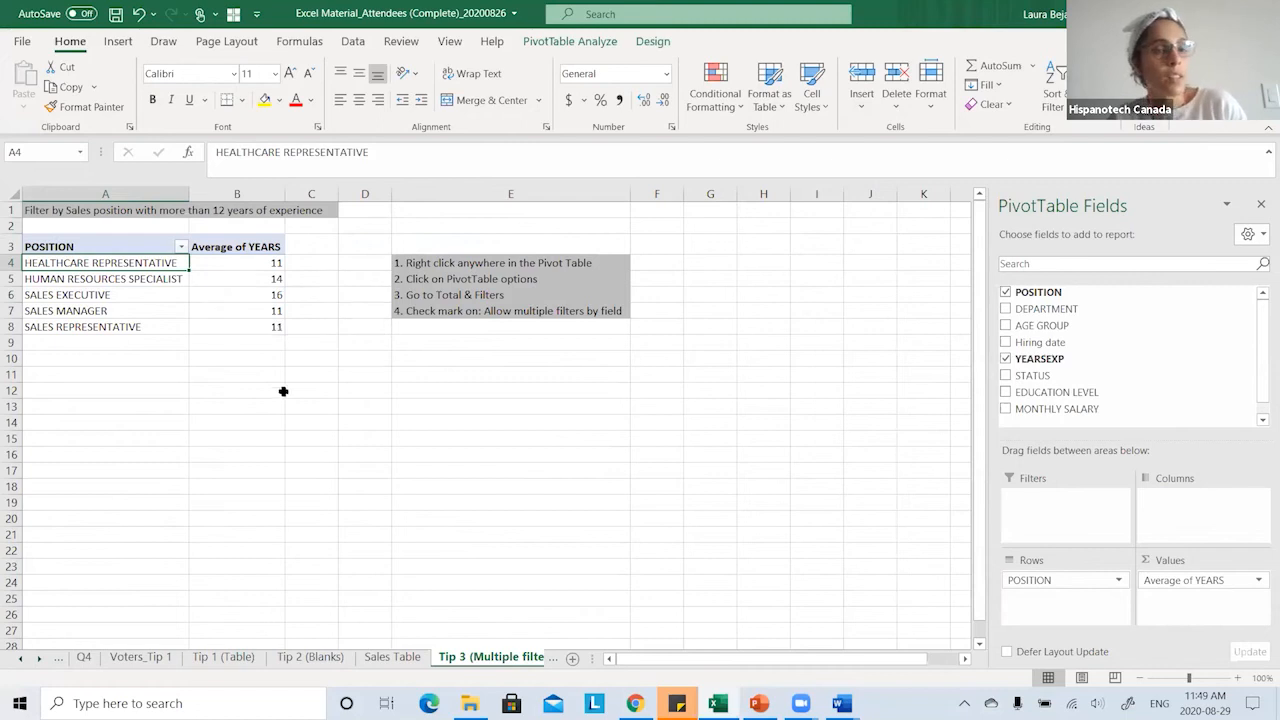
left_click_drag(76, 295, 255, 321)
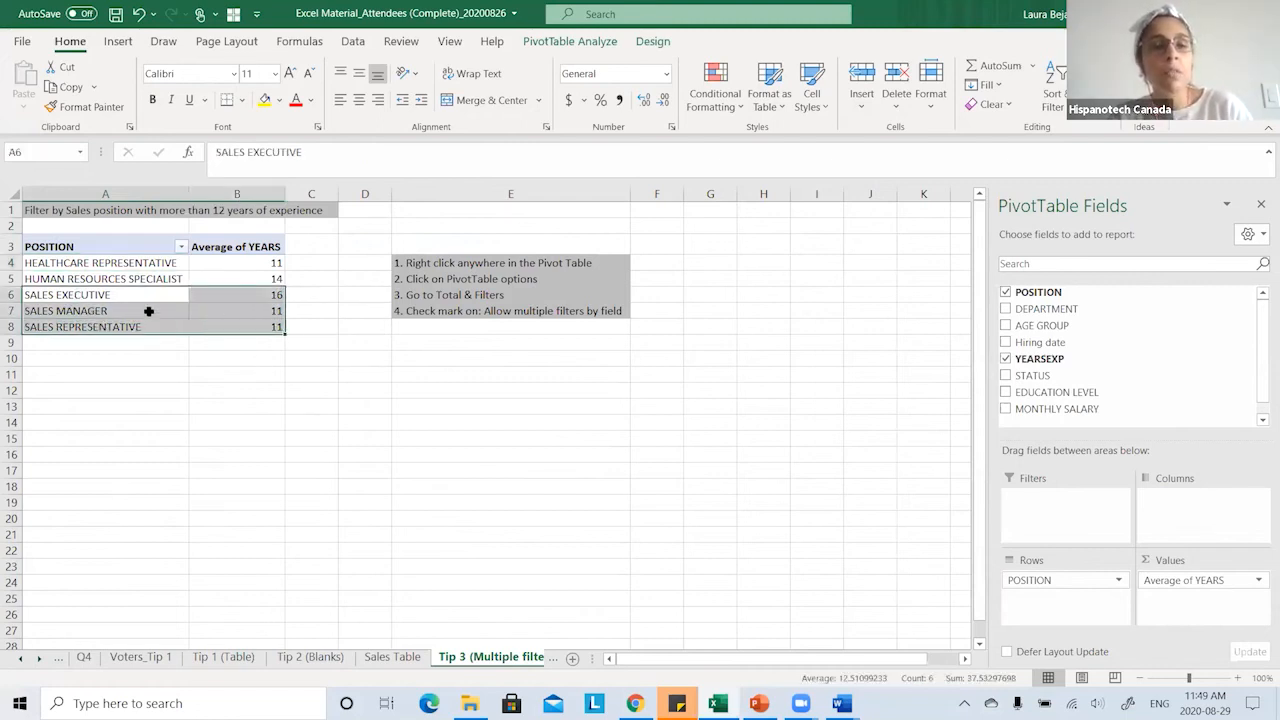
left_click_drag(101, 300, 135, 295)
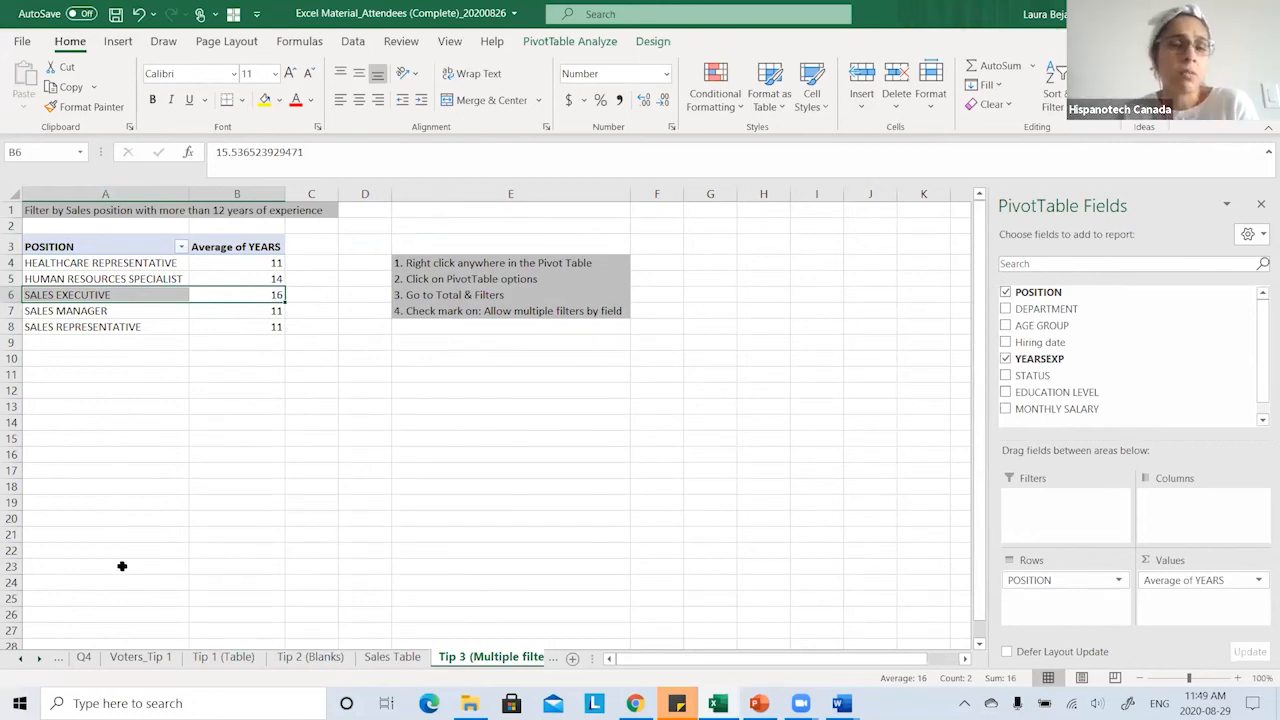
left_click(143, 281)
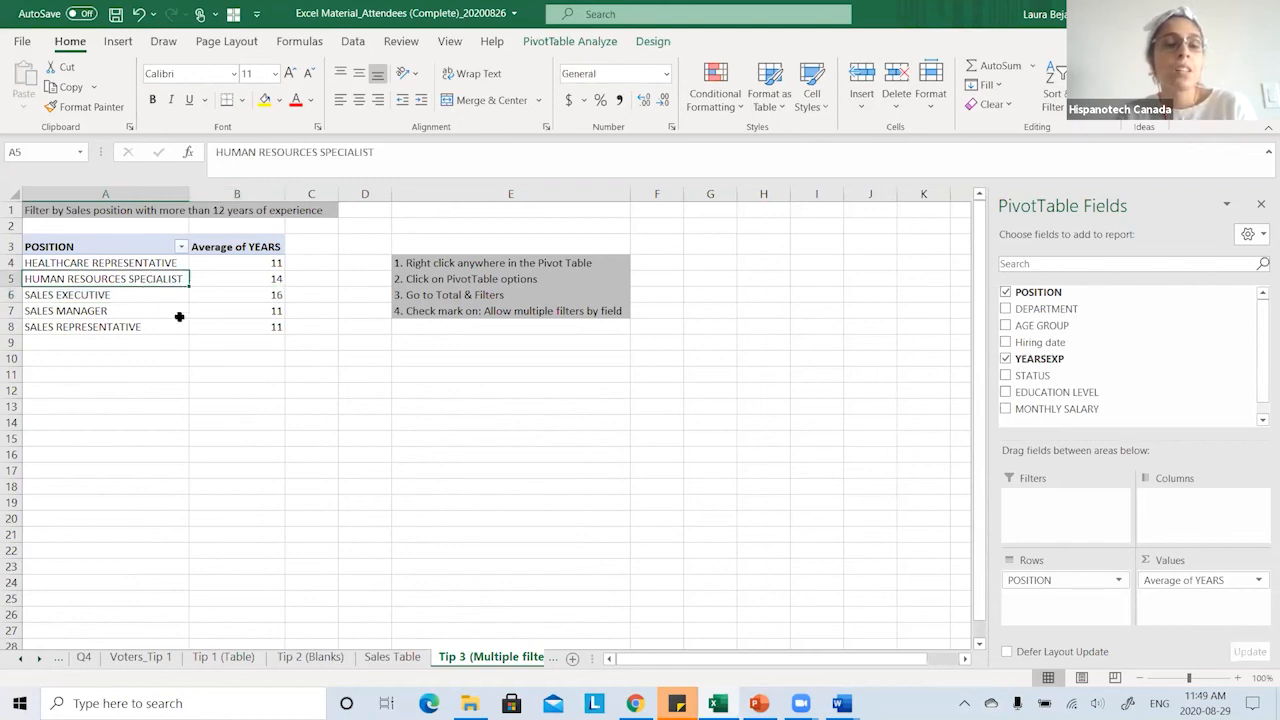
- Filter the POSITION field of the Tip 3 pivot table to the items matching SALES
left_click(181, 247)
left_click(130, 402)
type("SALE")
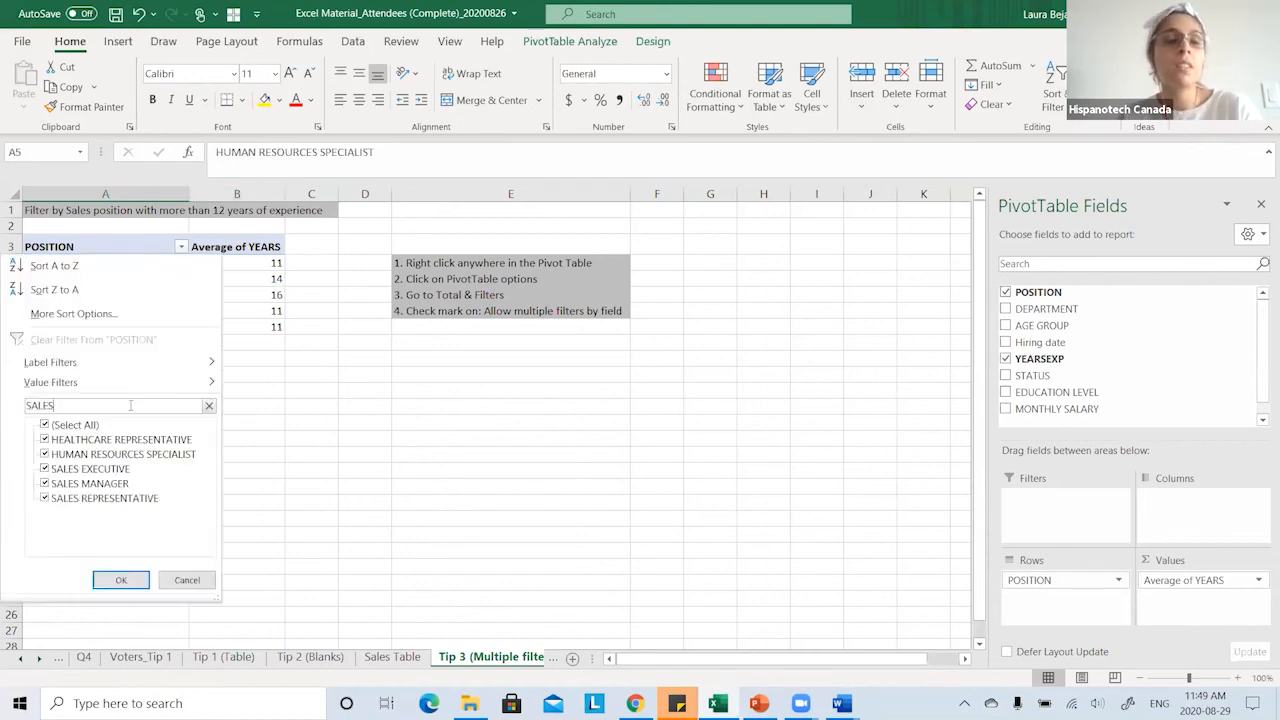
type("S")
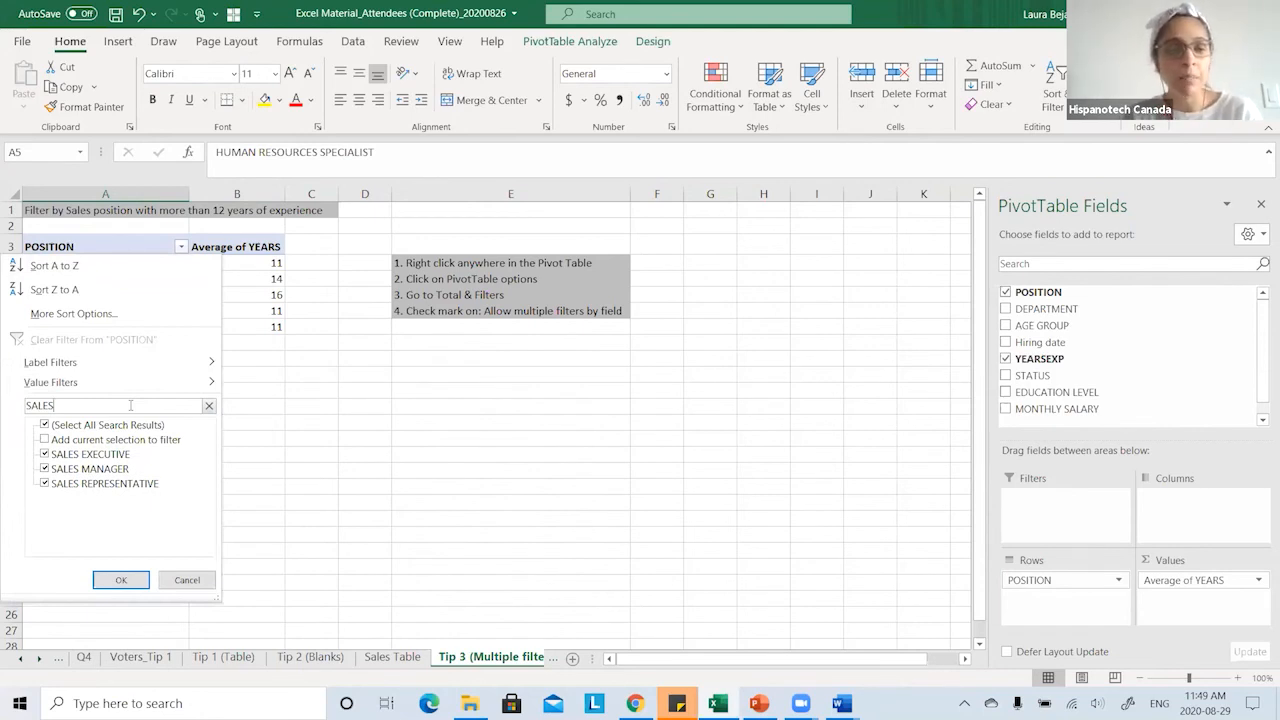
key("Return")
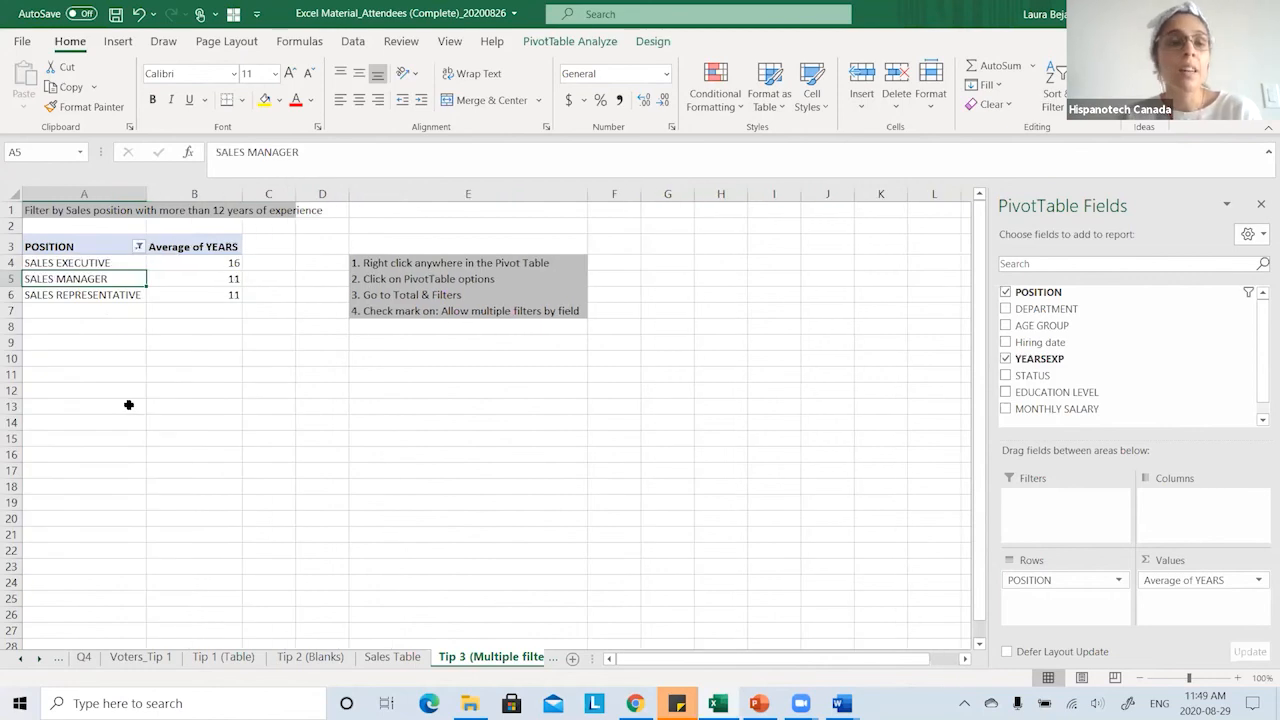
- Apply a value filter to POSITION for Average of YEARS greater than 12 and select the human resources specialist row
left_click(139, 247)
mouse_move(100, 389)
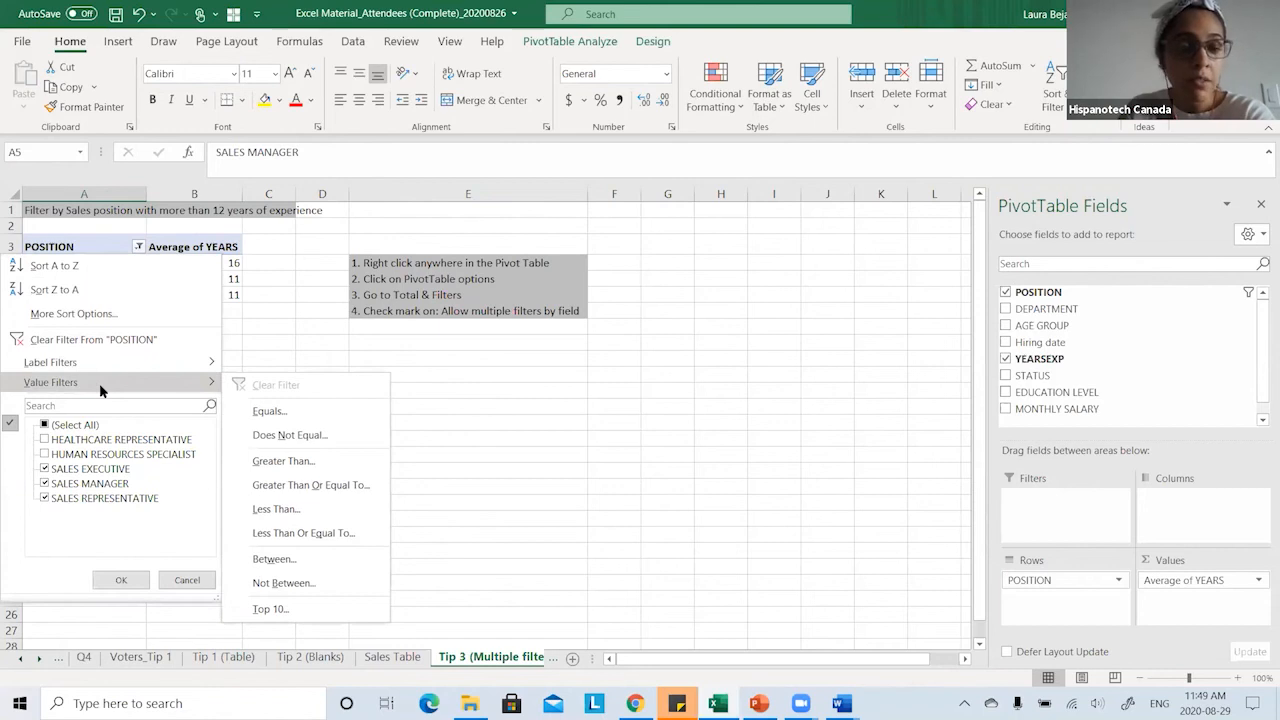
left_click(314, 463)
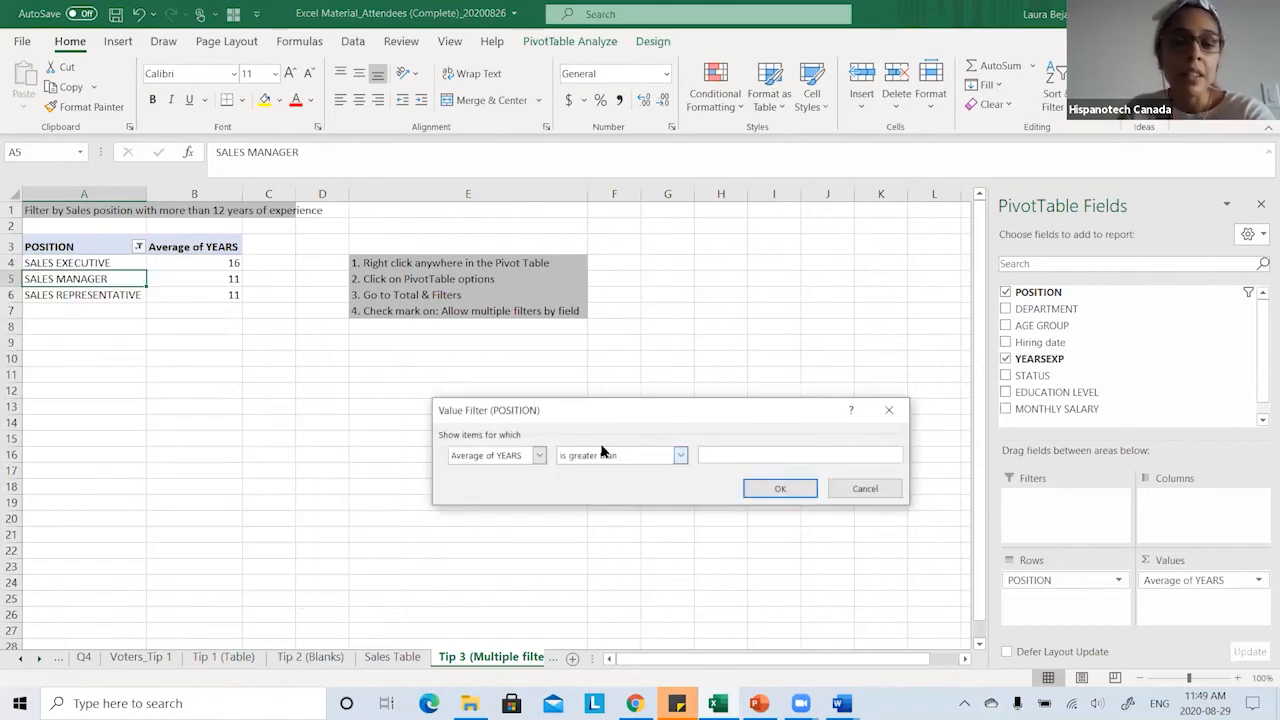
type("12")
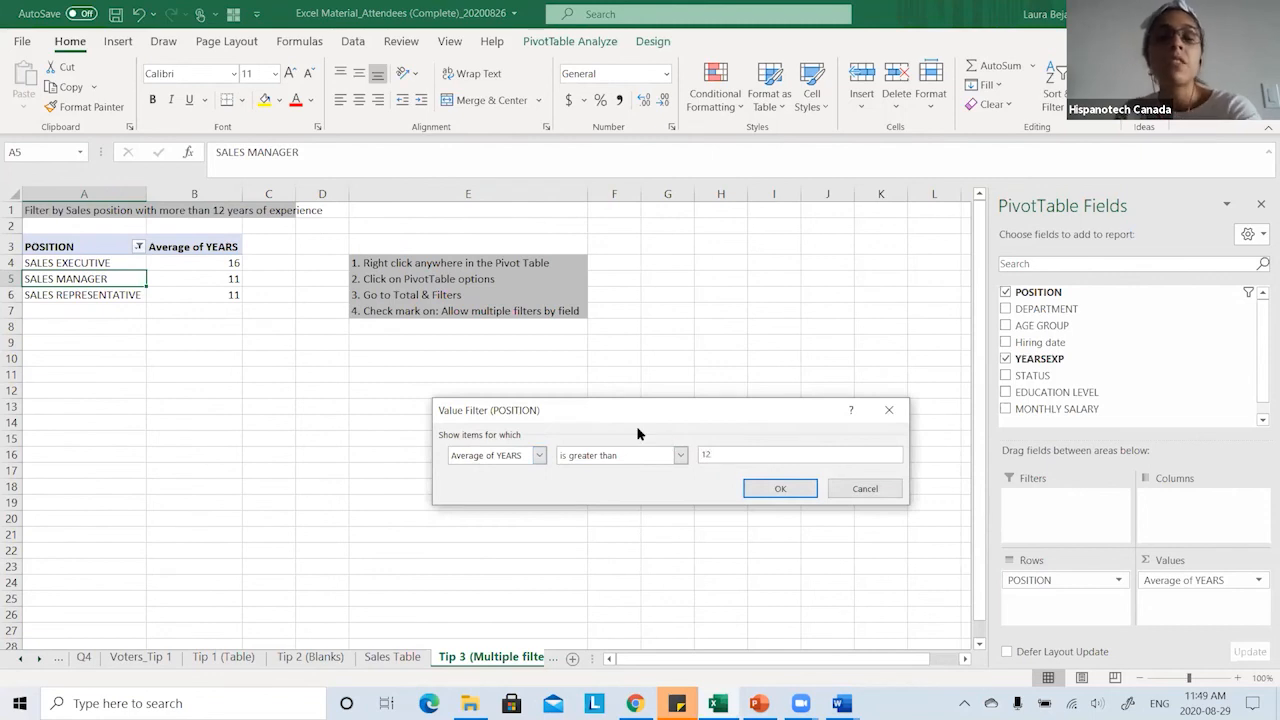
left_click(780, 489)
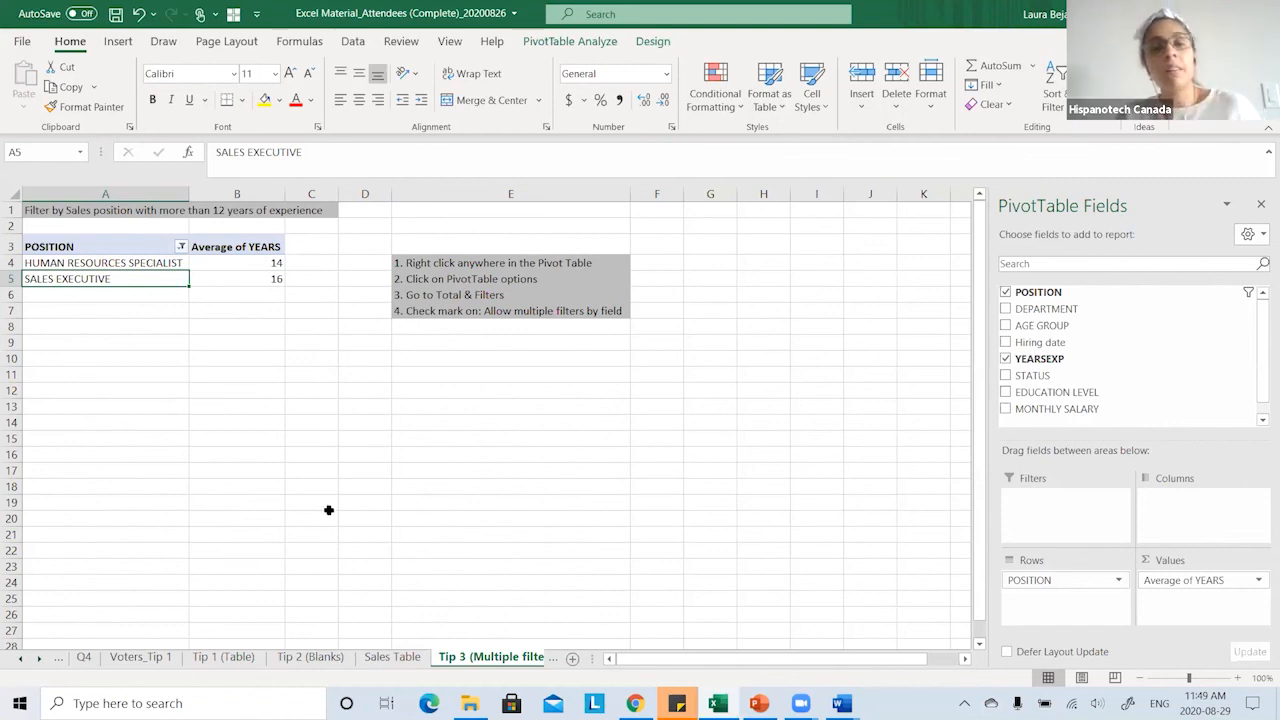
left_click(39, 658)
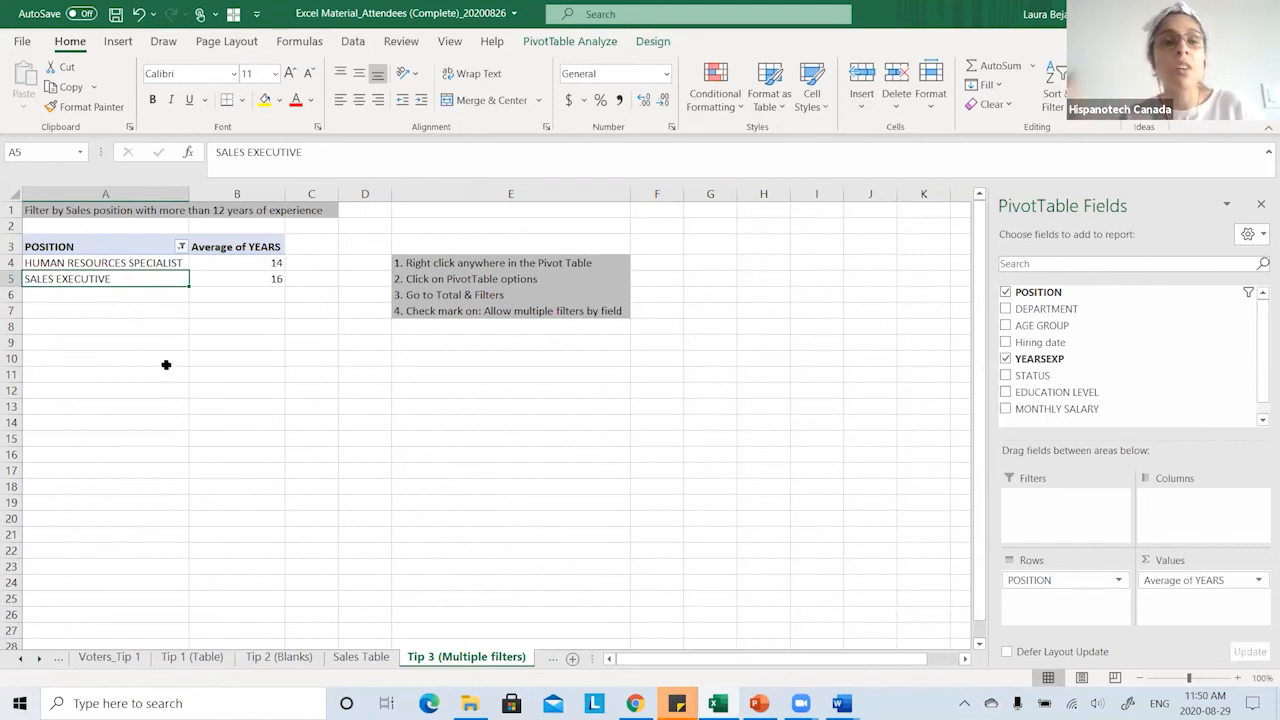
left_click(153, 264)
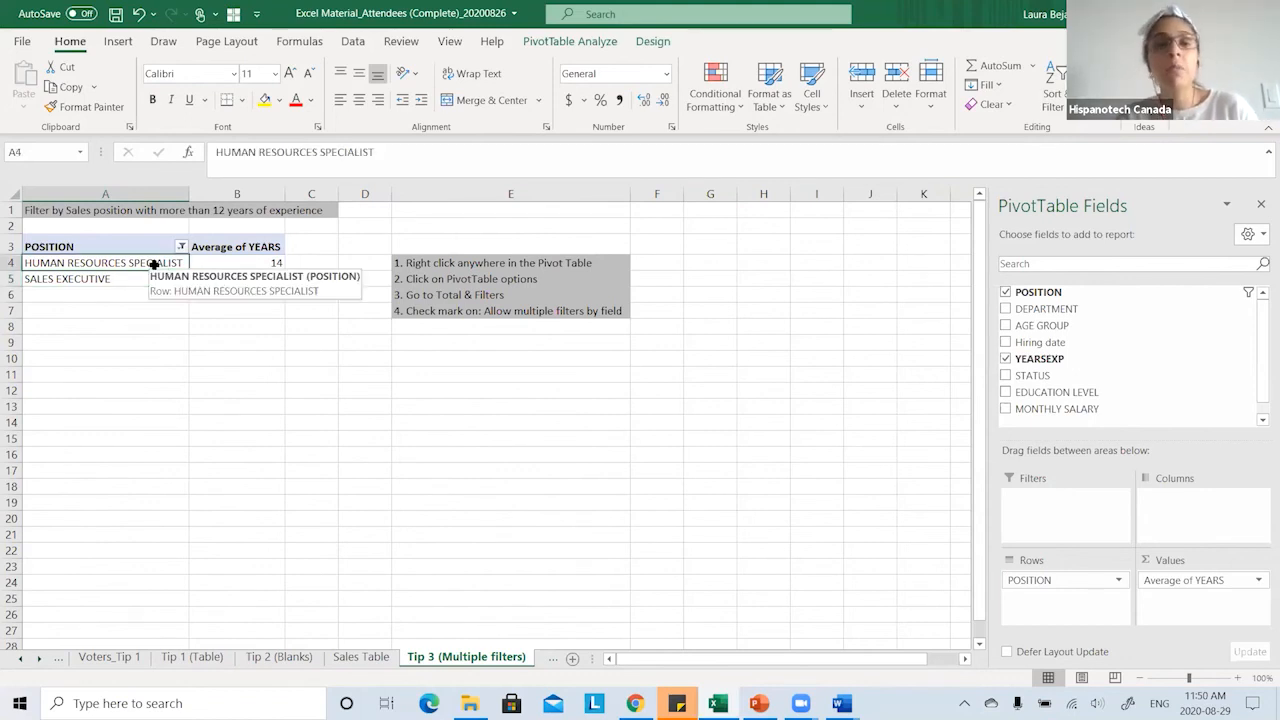
- Allow multiple filters per field in the options of the Tip 3 pivot table
right_click(153, 264)
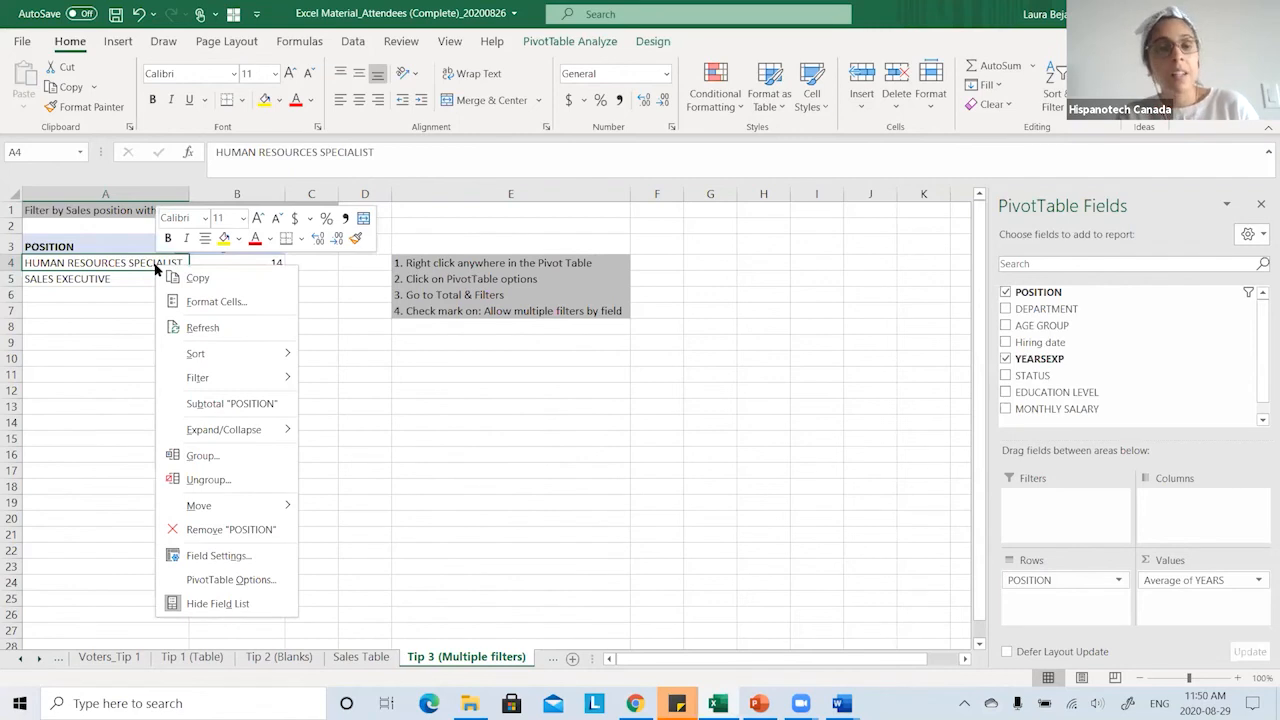
left_click(276, 580)
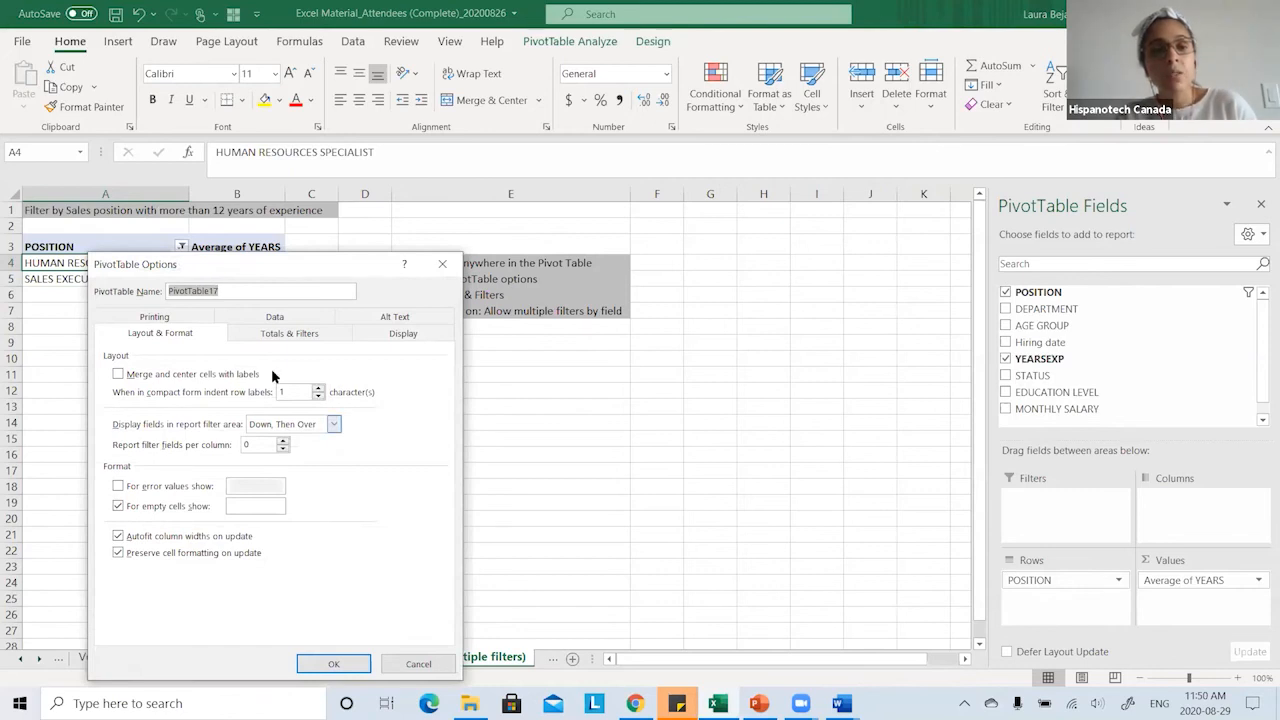
left_click(293, 336)
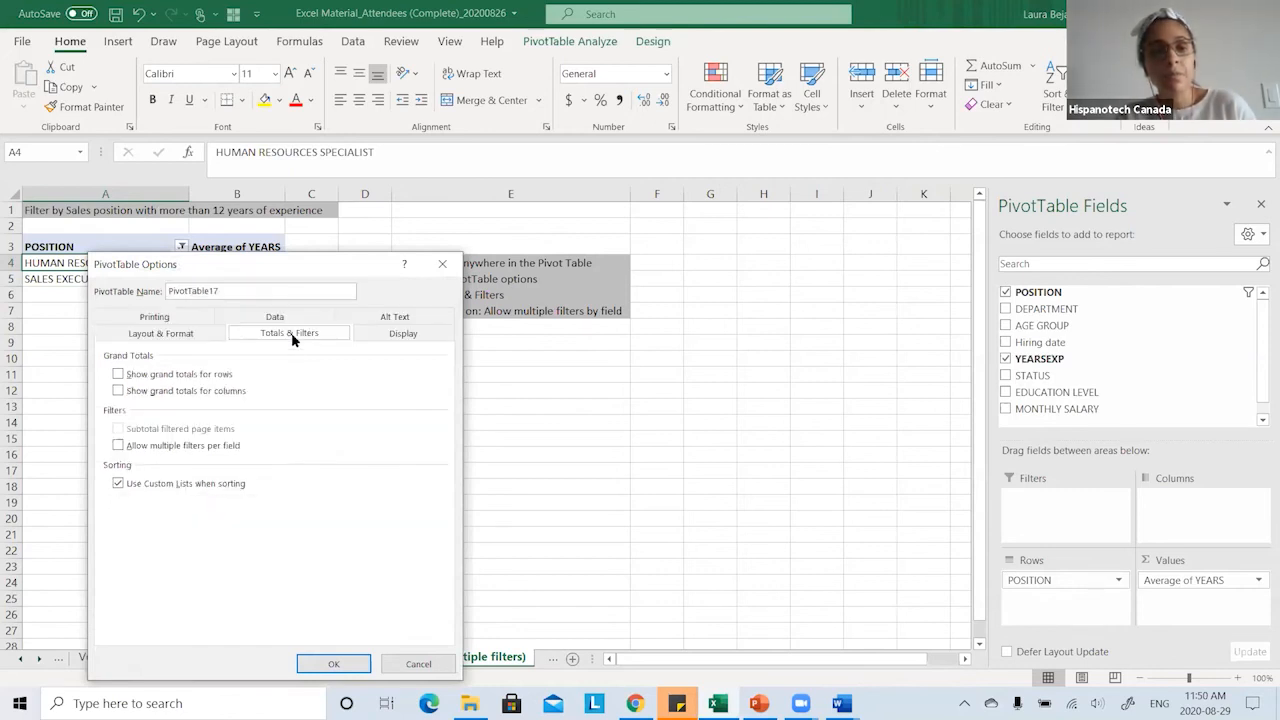
left_click(118, 446)
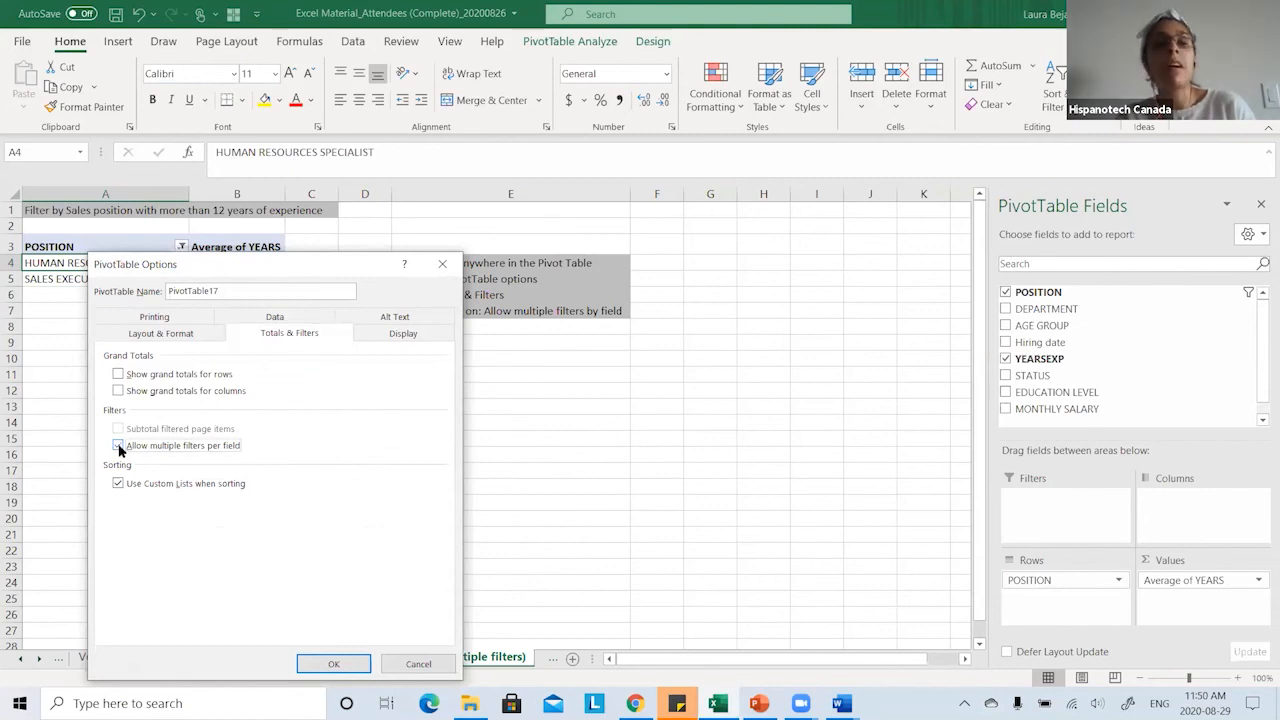
left_click(334, 666)
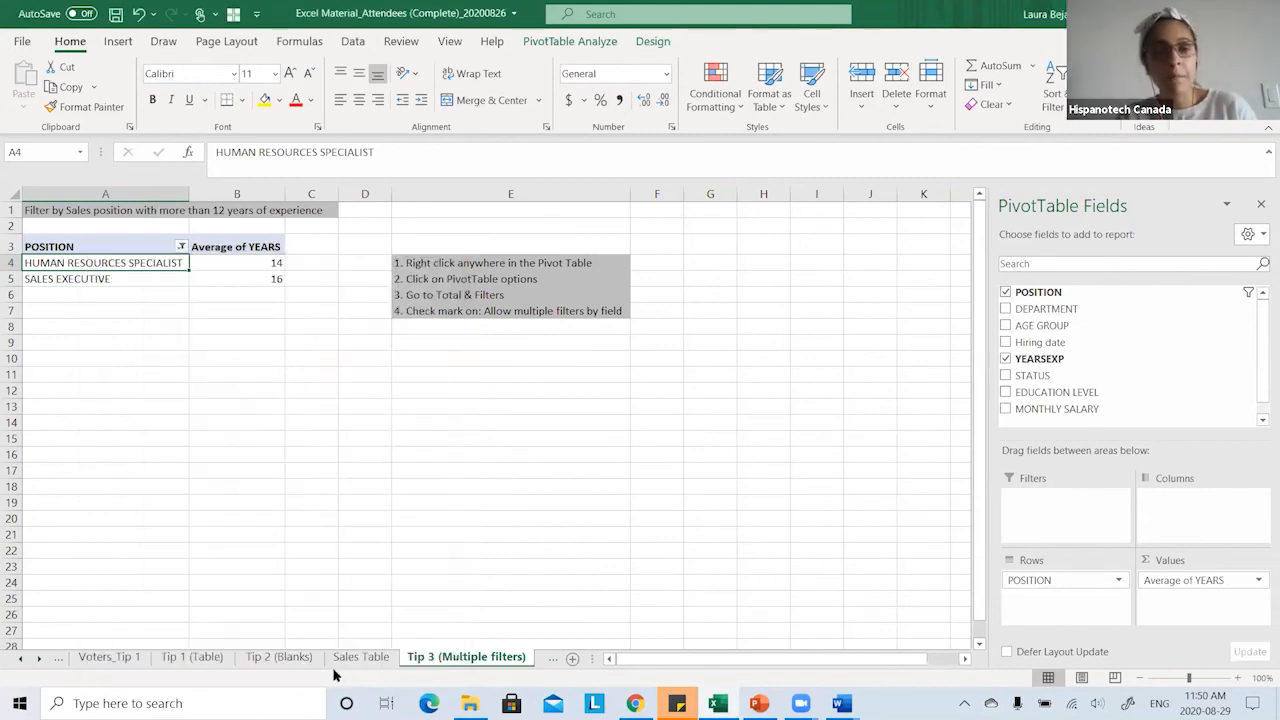
- Clear the existing POSITION filter and filter the field to the items matching SALES
left_click(181, 247)
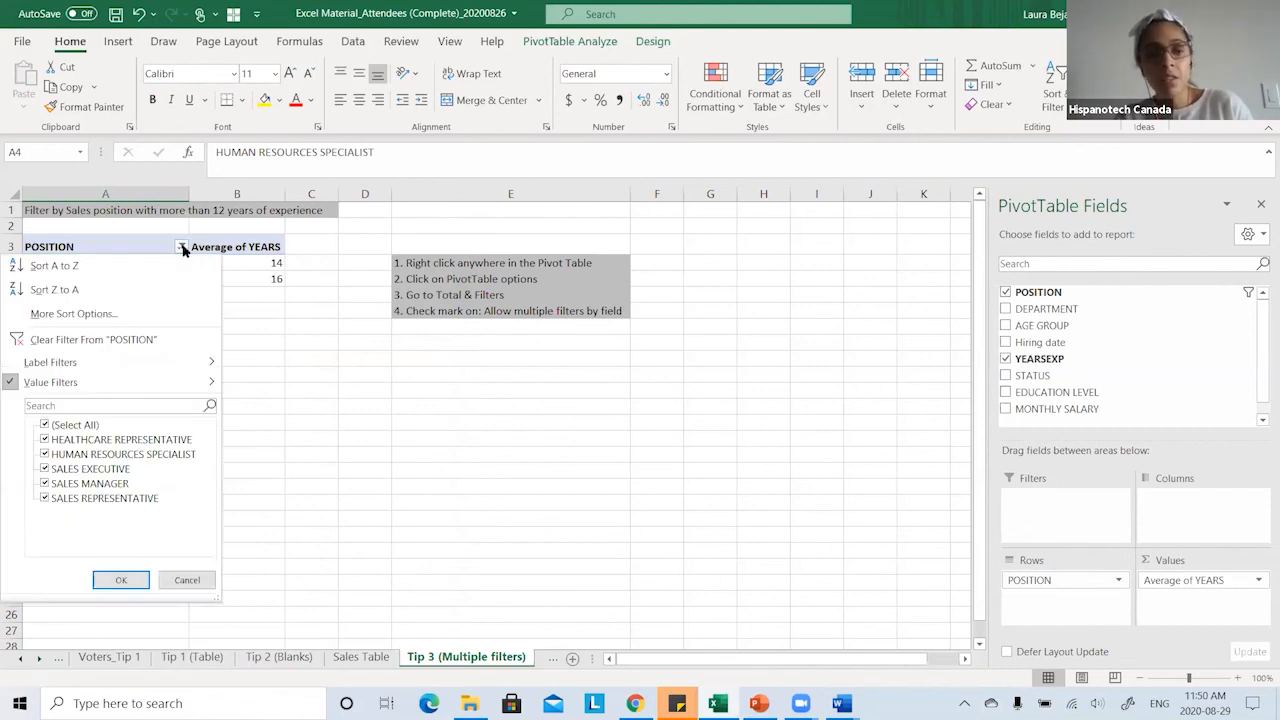
left_click(99, 341)
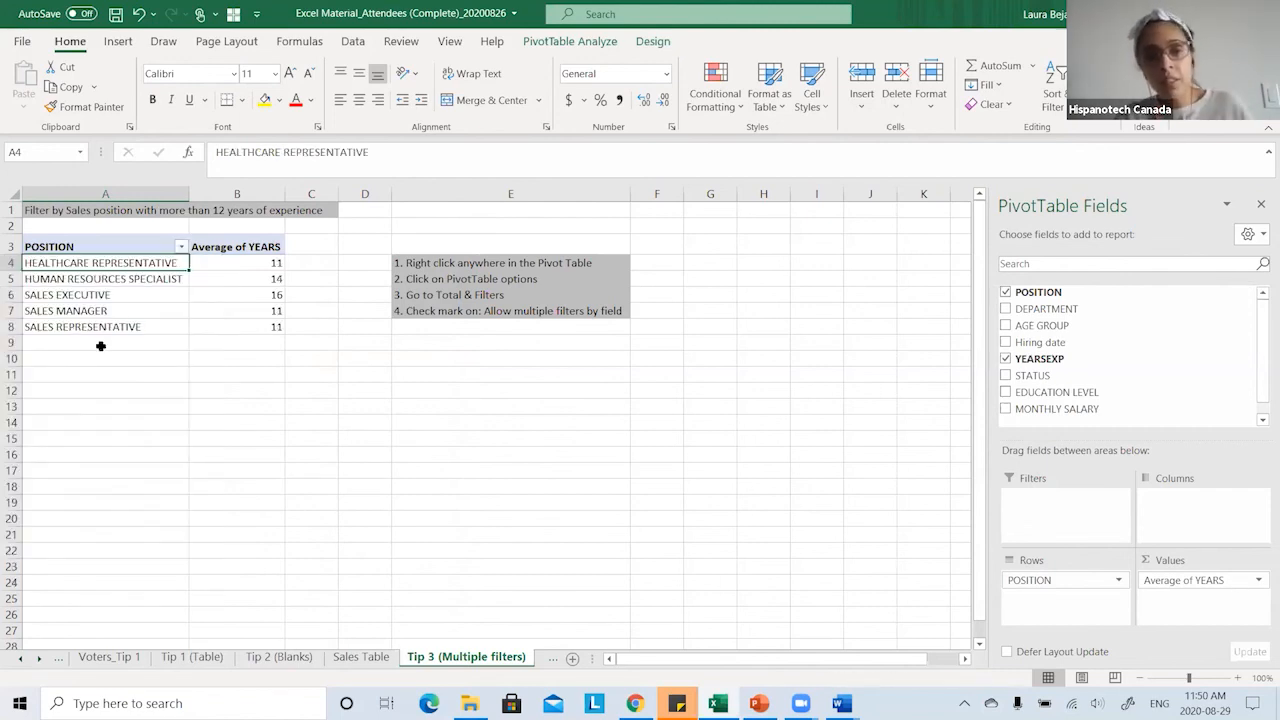
left_click(181, 247)
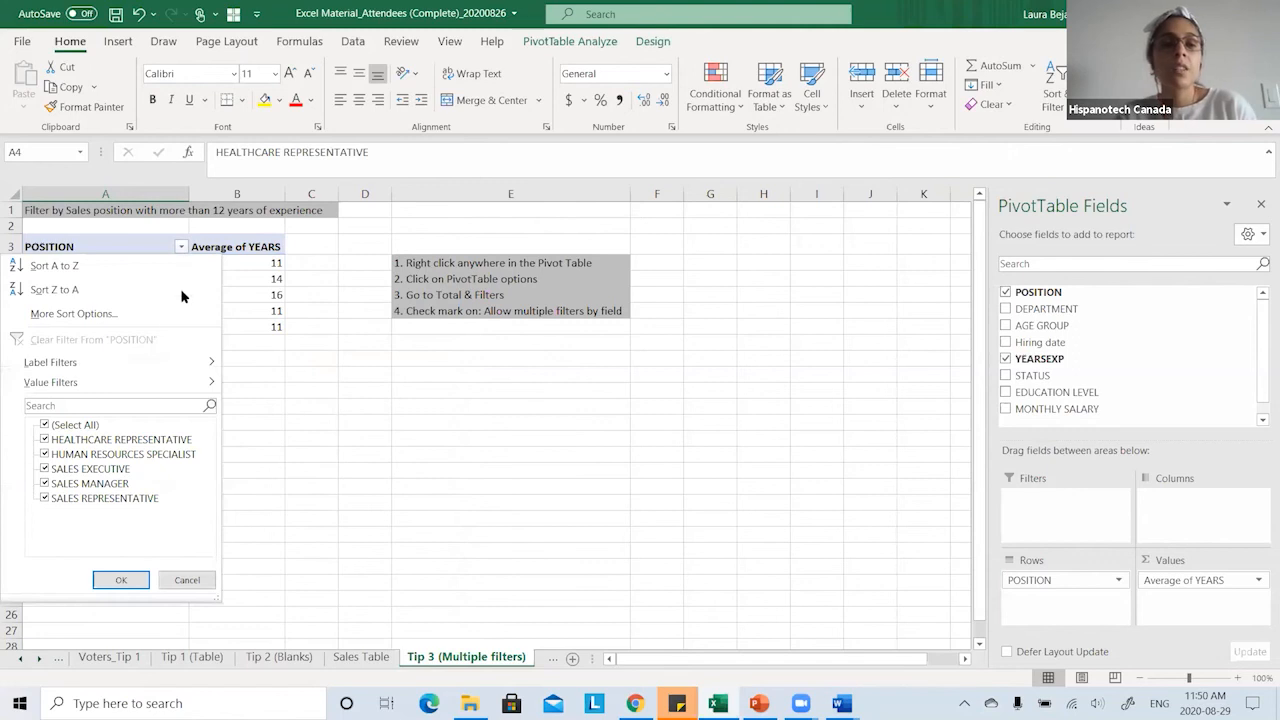
left_click(142, 406)
type("SALES")
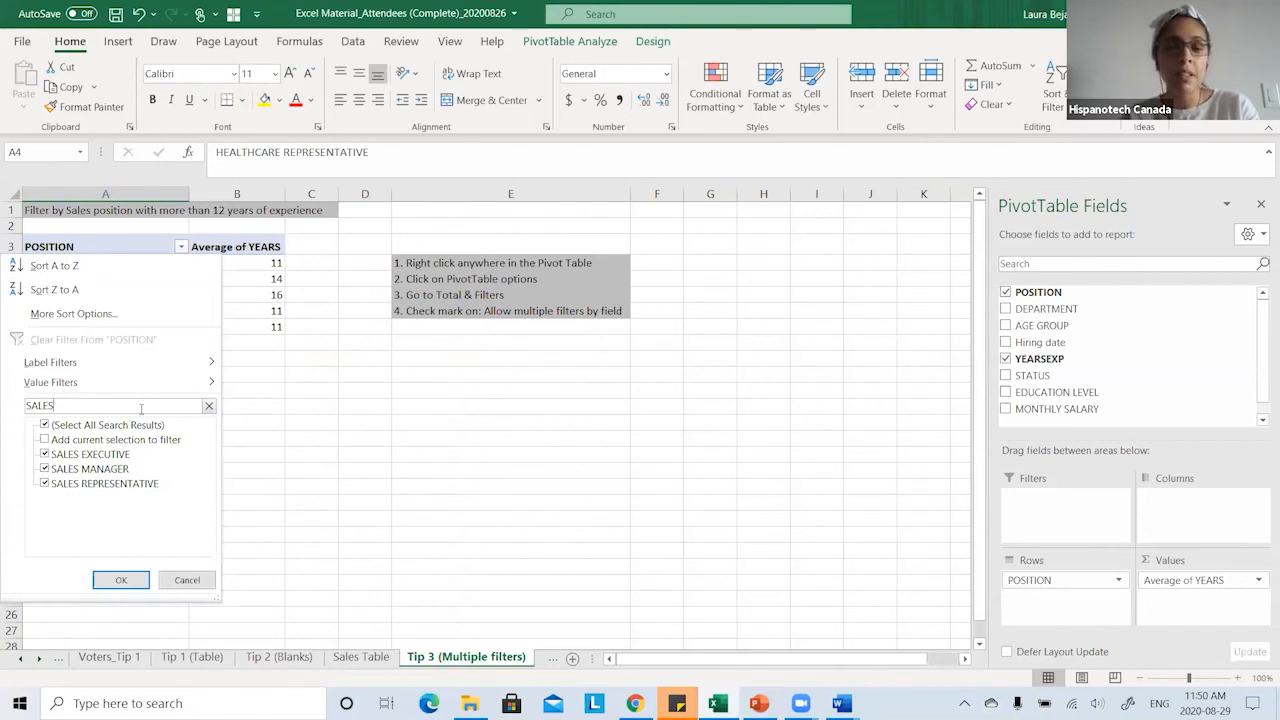
key("Return")
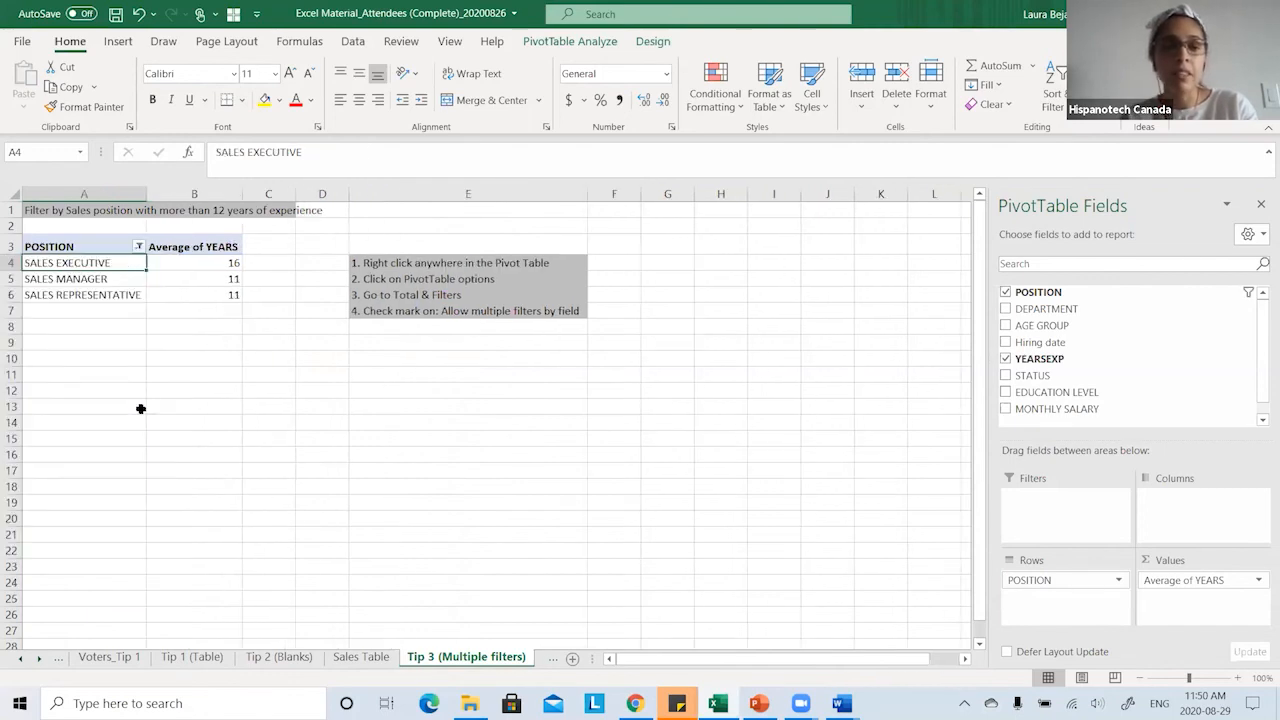
- Add a value filter to POSITION for Average of YEARS greater than 12 and select the sales executive's average
left_click(139, 247)
mouse_move(120, 385)
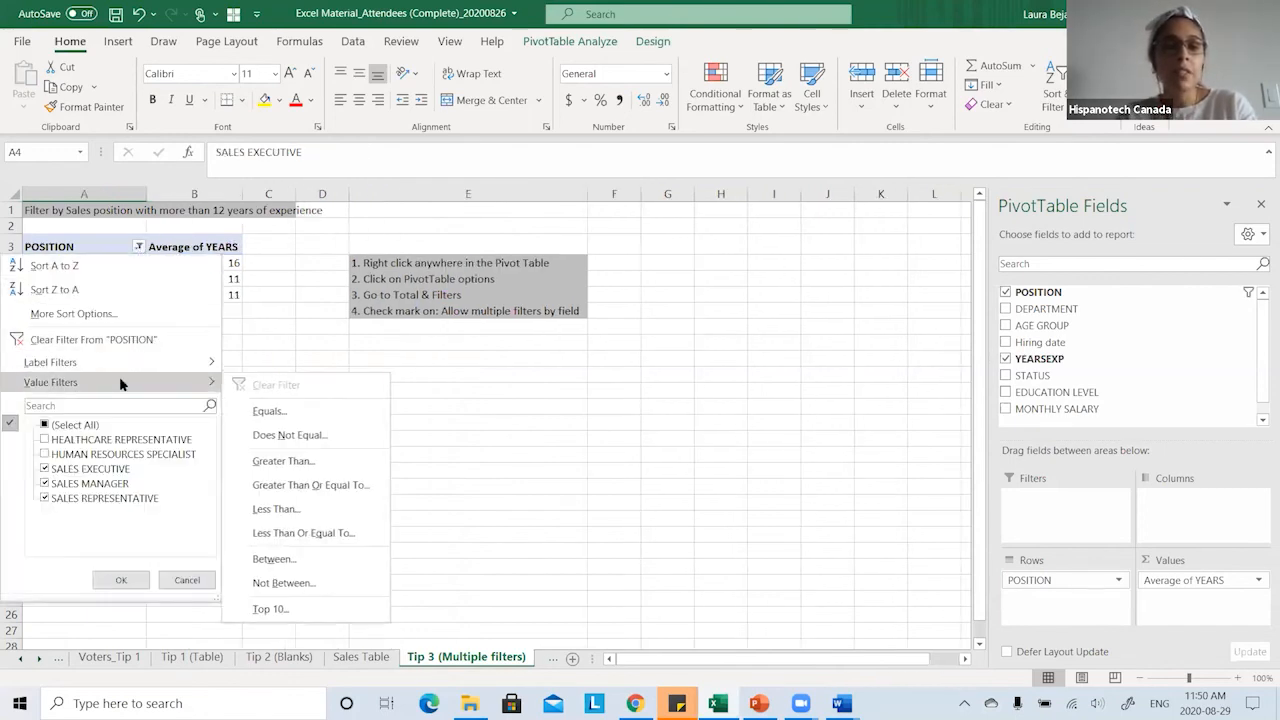
left_click(283, 463)
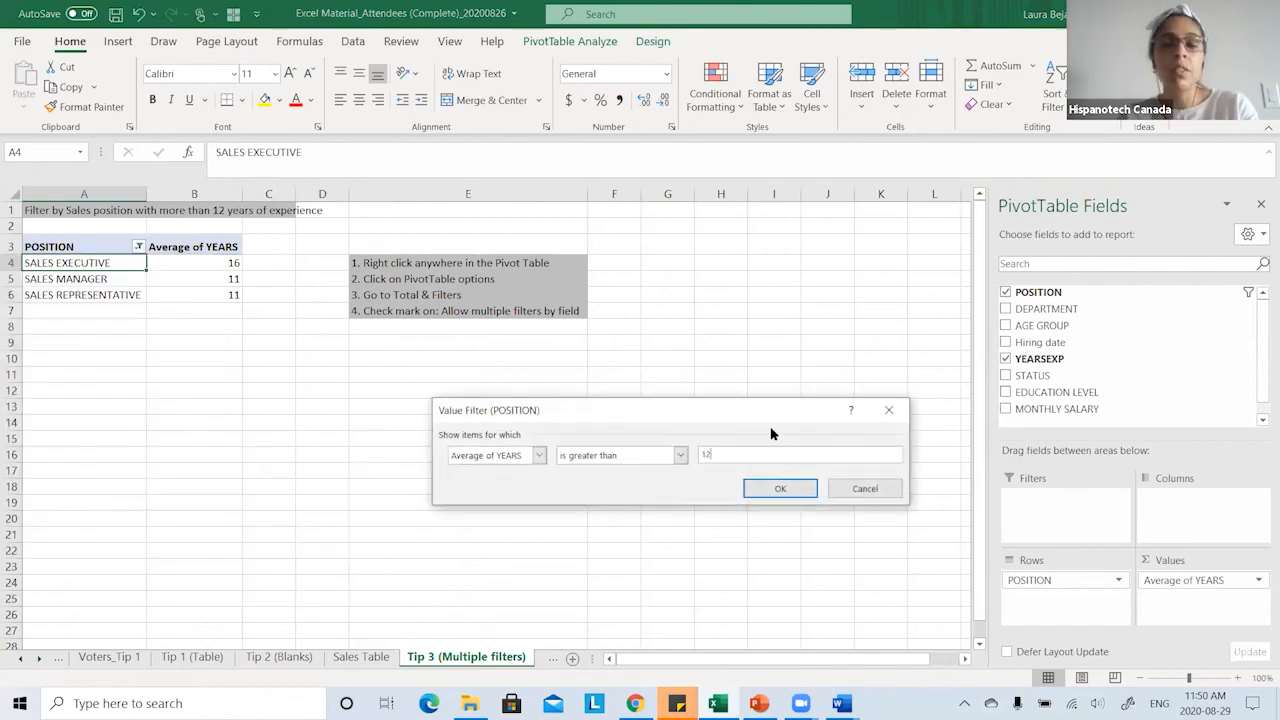
key("Return")
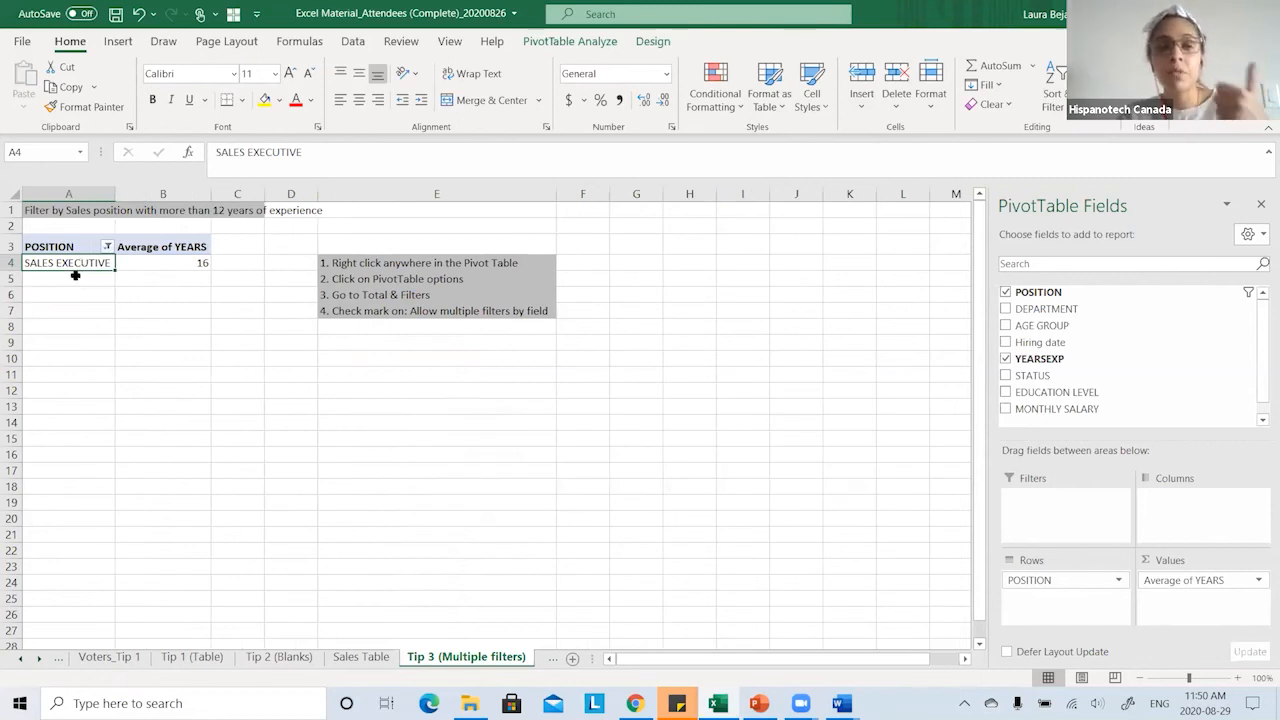
left_click(145, 262)
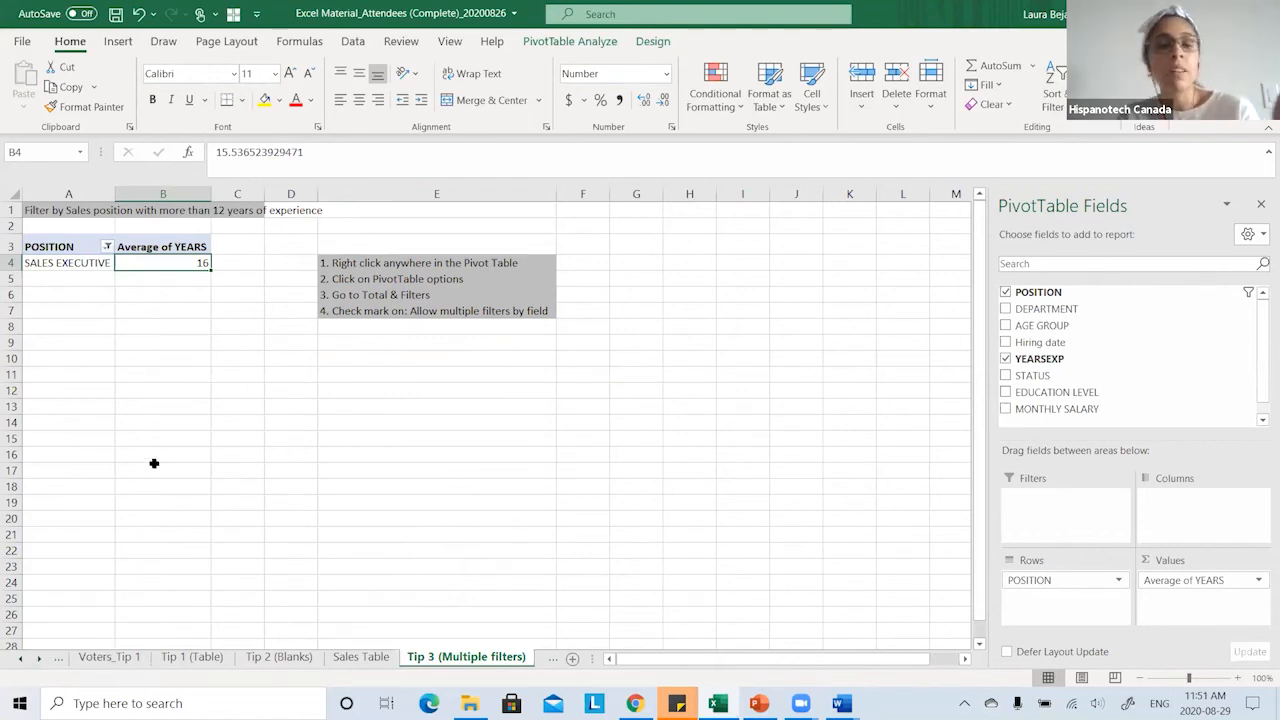
- Open the Tip 4 (Calculated fields) sheet and inspect the monthly salary sums of the sales manager and sales executive
left_click(39, 658)
left_click(39, 658)
left_click(39, 658)
left_click(39, 658)
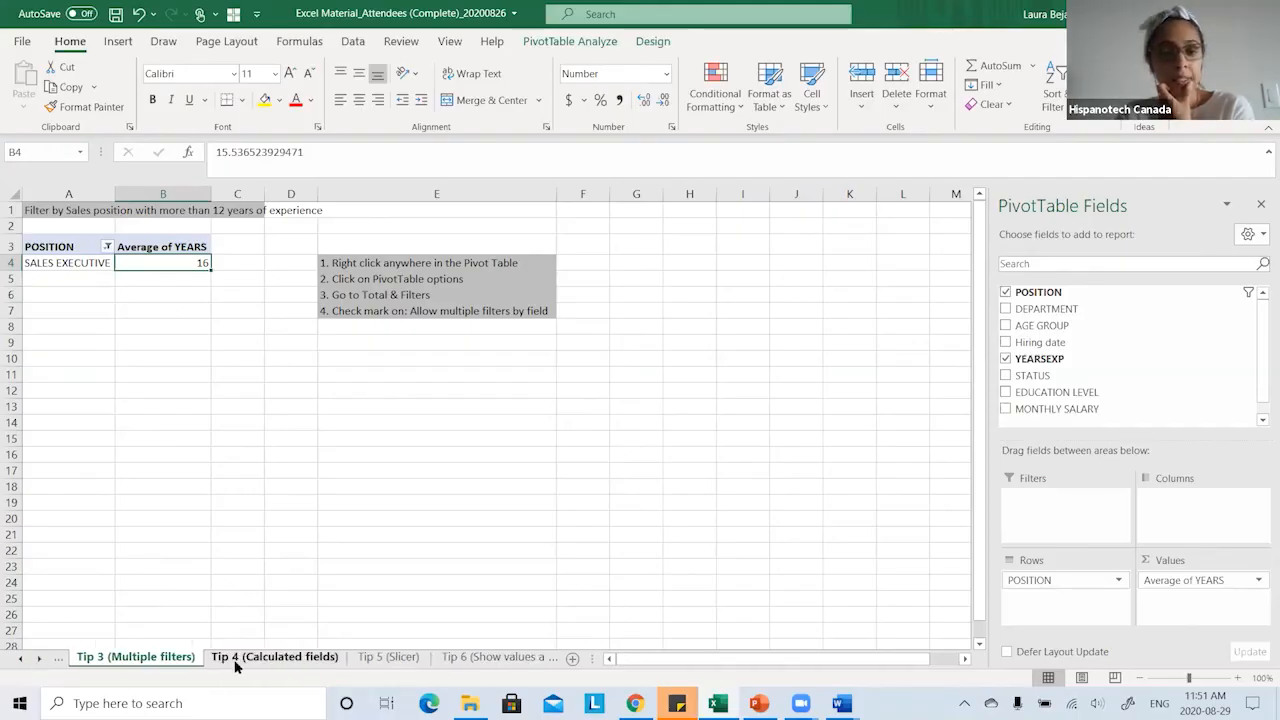
left_click(236, 660)
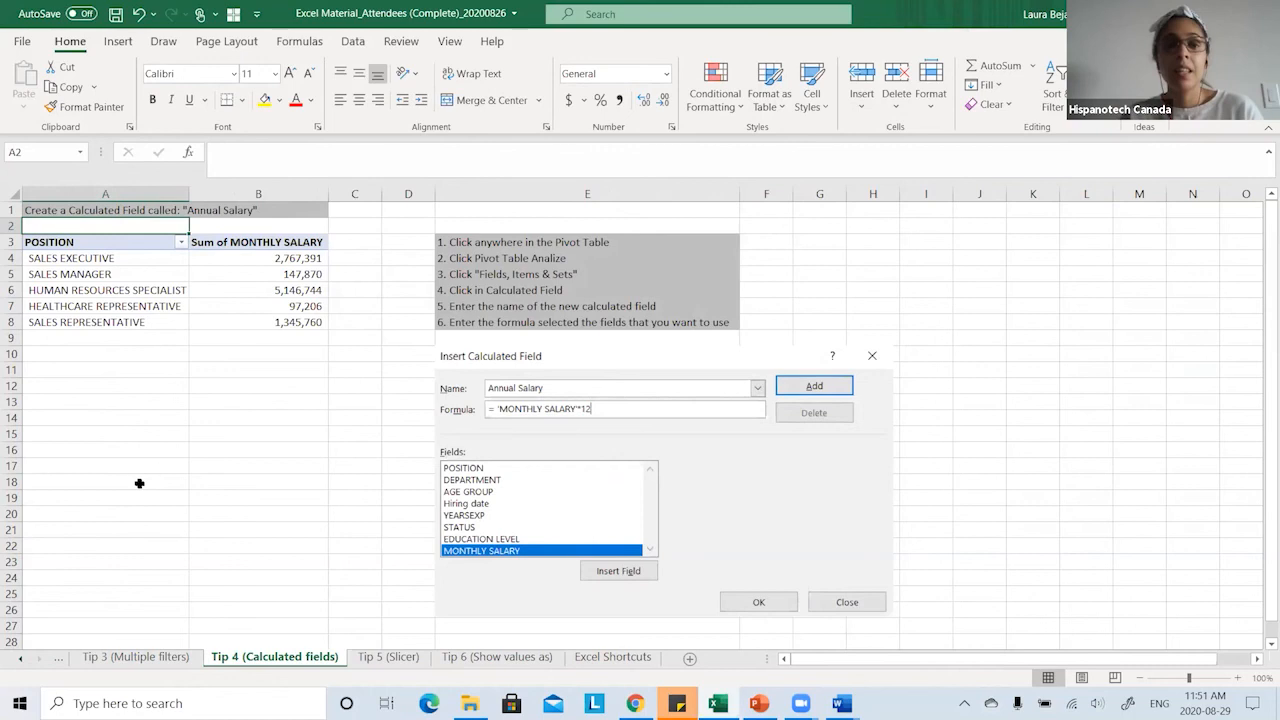
left_click(147, 283)
left_click(248, 279)
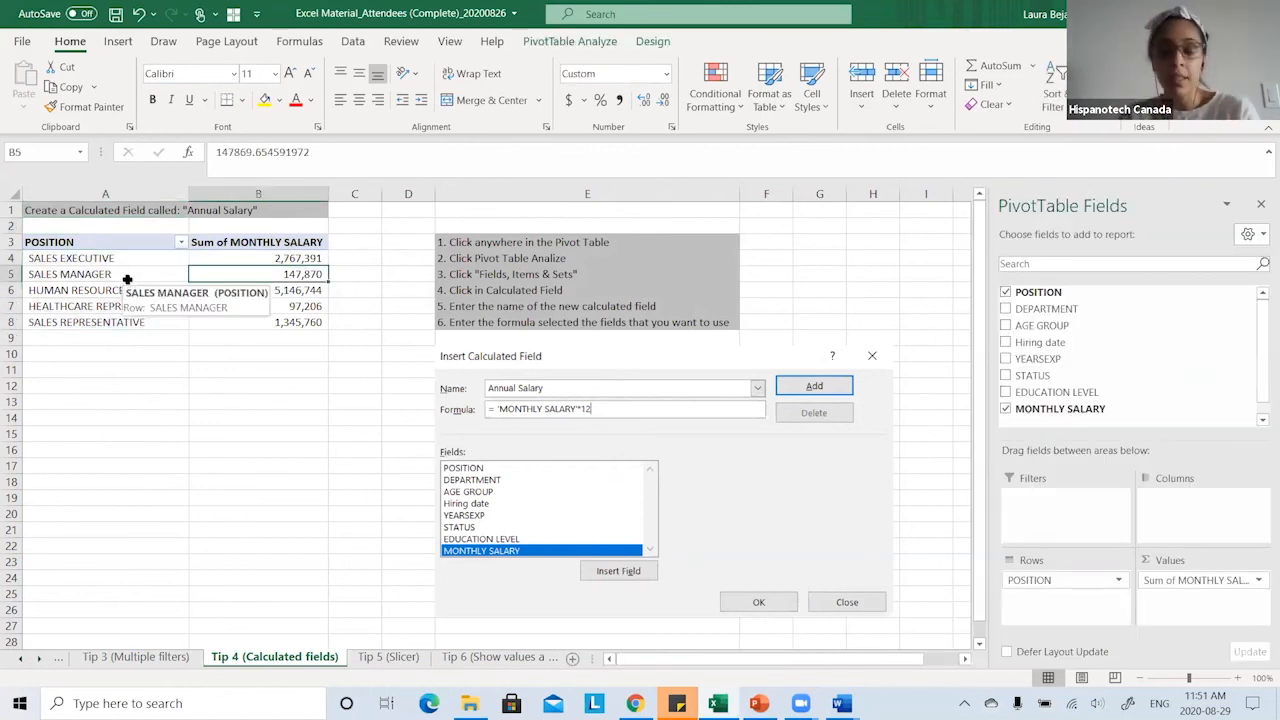
left_click(243, 263)
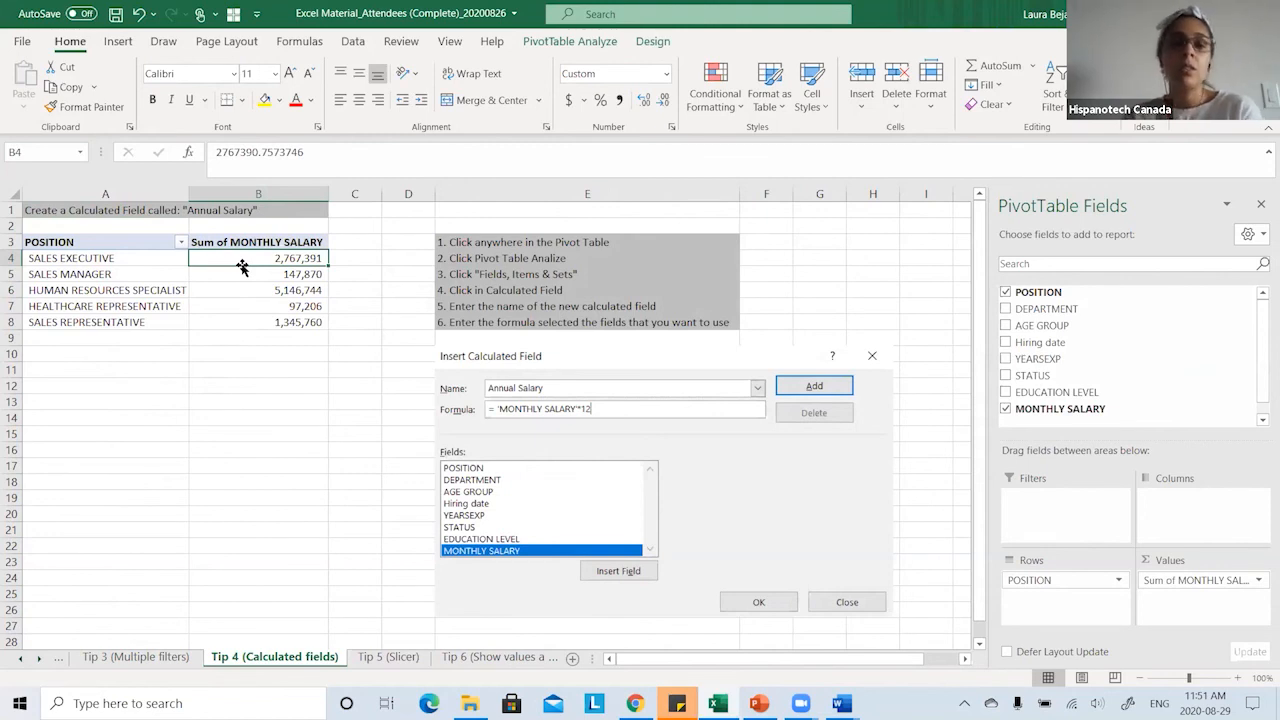
- Add the header Annual Salary in cell J1 of the Sales Table sheet, beside MONTHLY SALARY
left_click(17, 669)
left_click(17, 669)
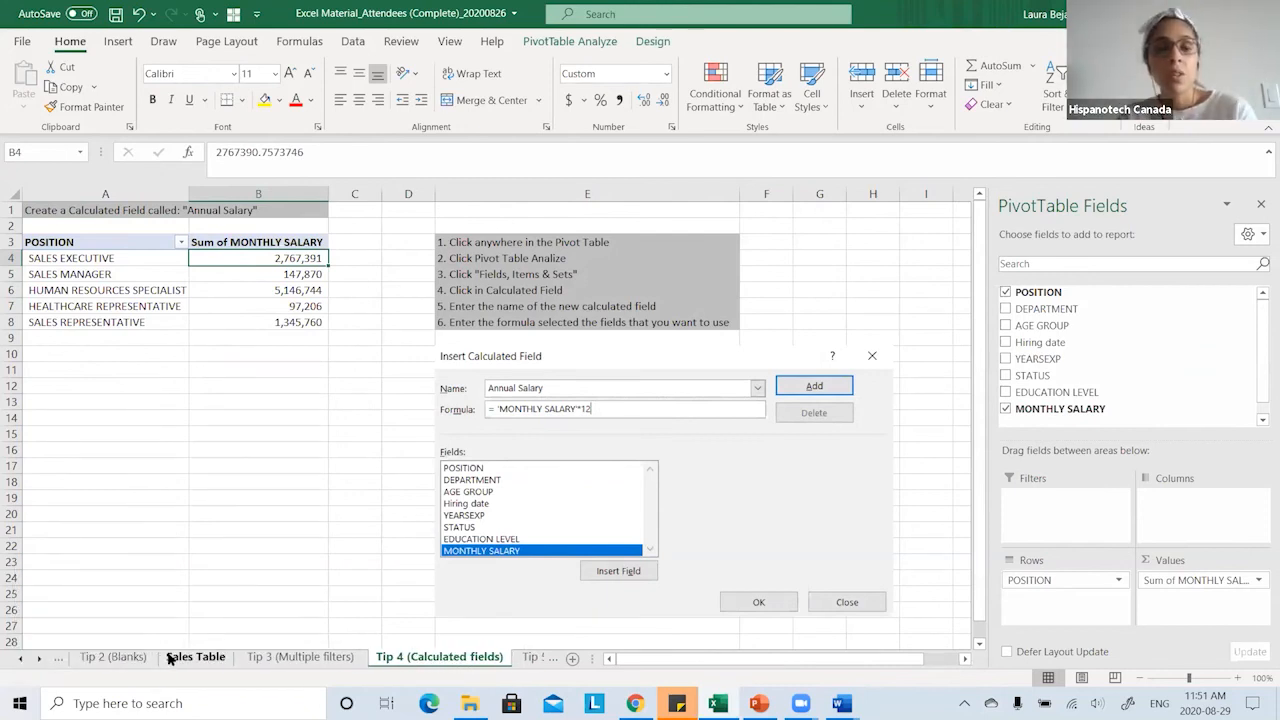
left_click(210, 662)
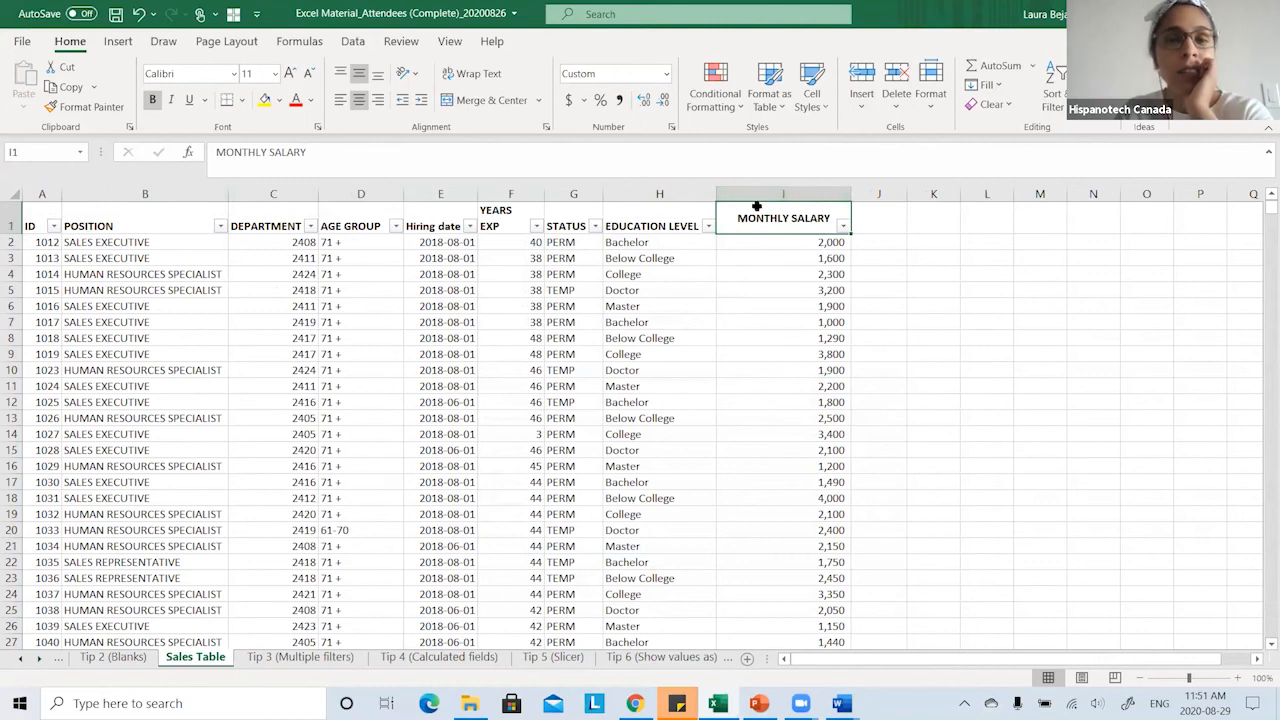
left_click(871, 213)
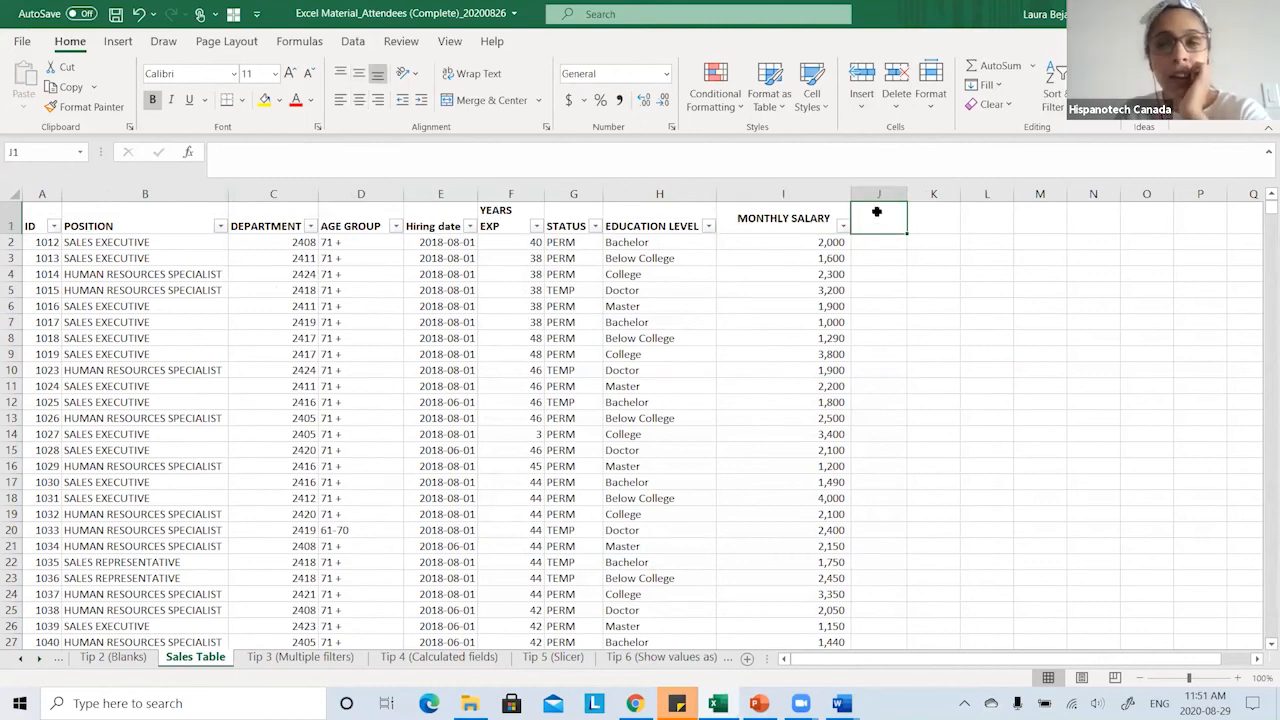
type("A")
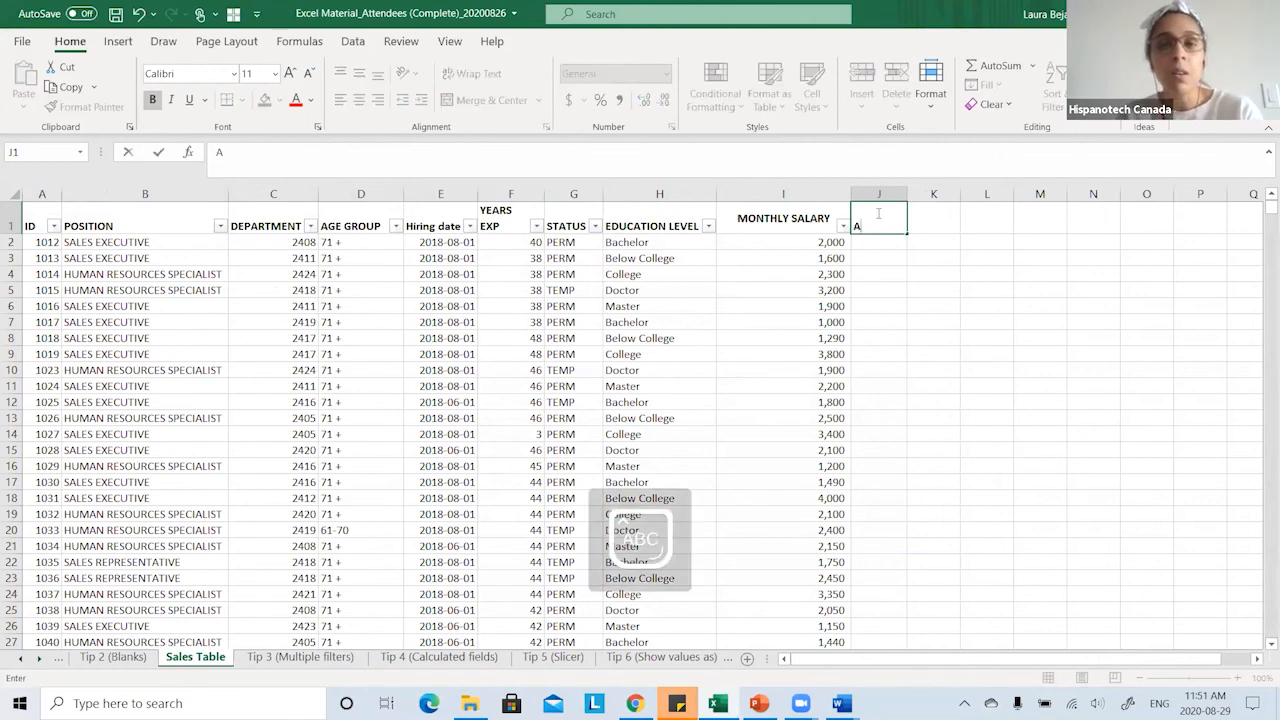
type("nnual Salary")
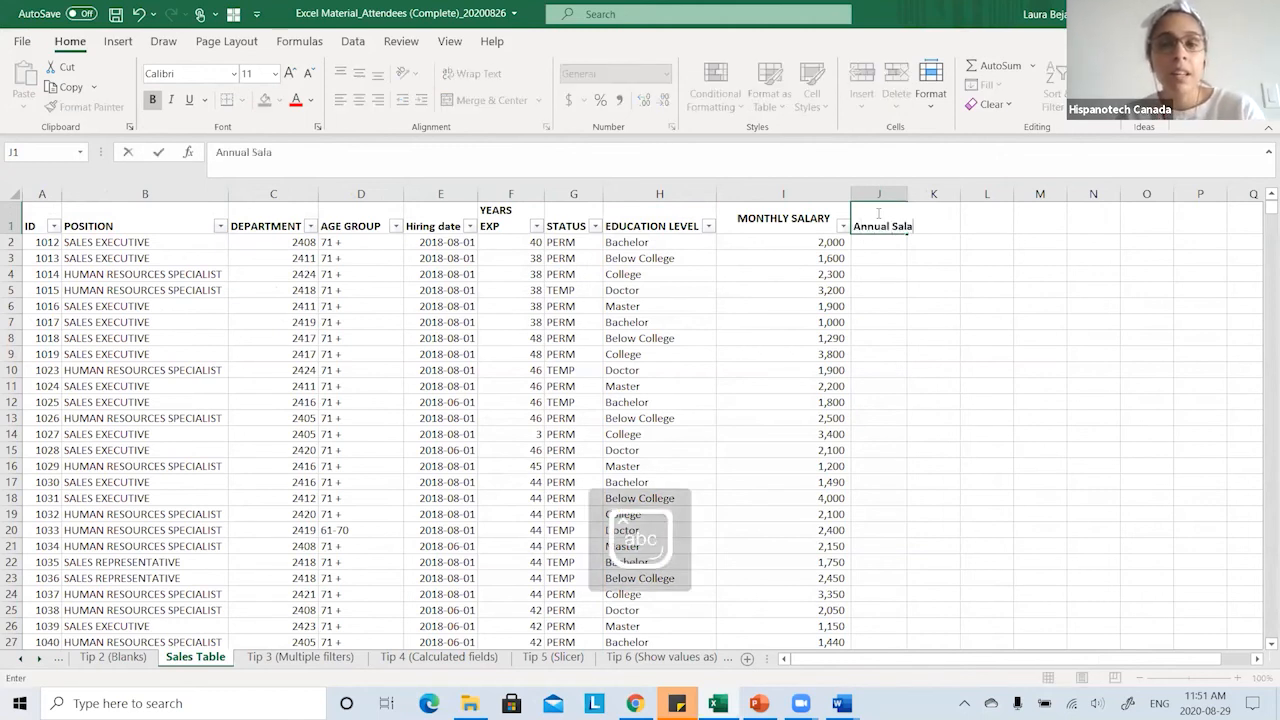
key("Return")
- Calculate the first row's annual salary in J2 with =I2*12 and fit column J to its contents
type("=")
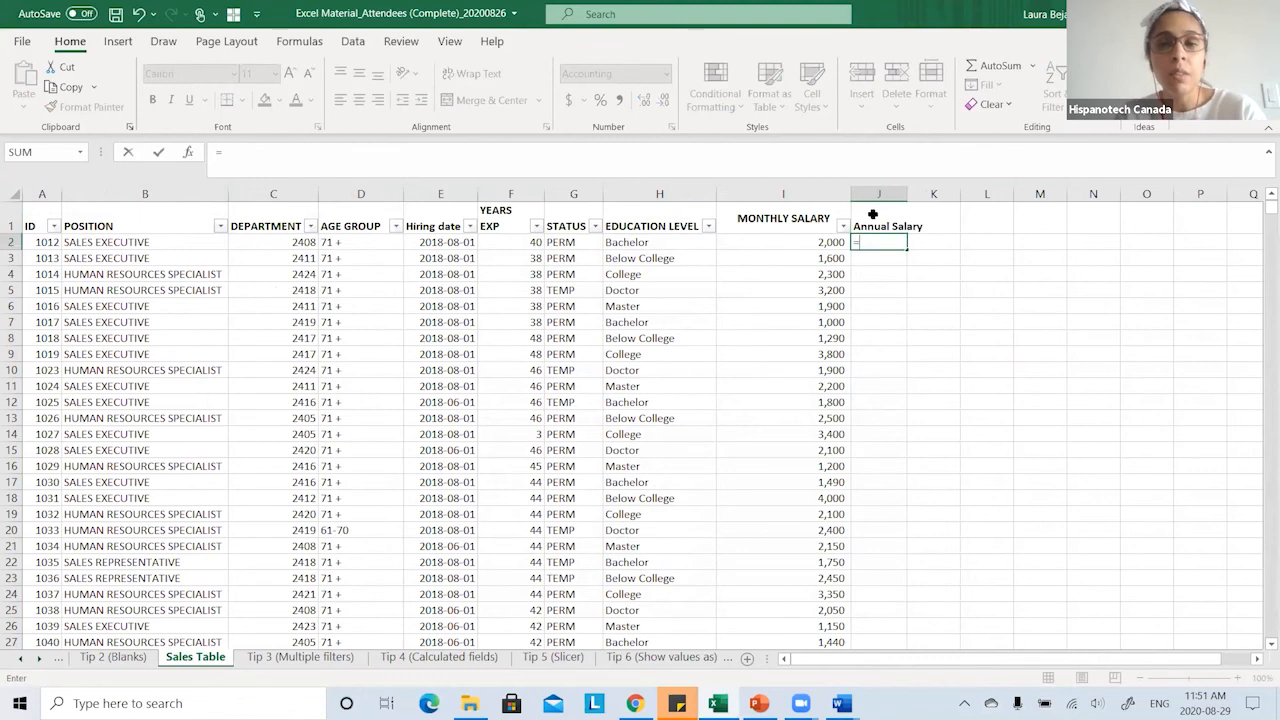
left_click(826, 242)
type("*12")
key("Return")
left_click(892, 243)
left_click(887, 226)
double_click(914, 191)
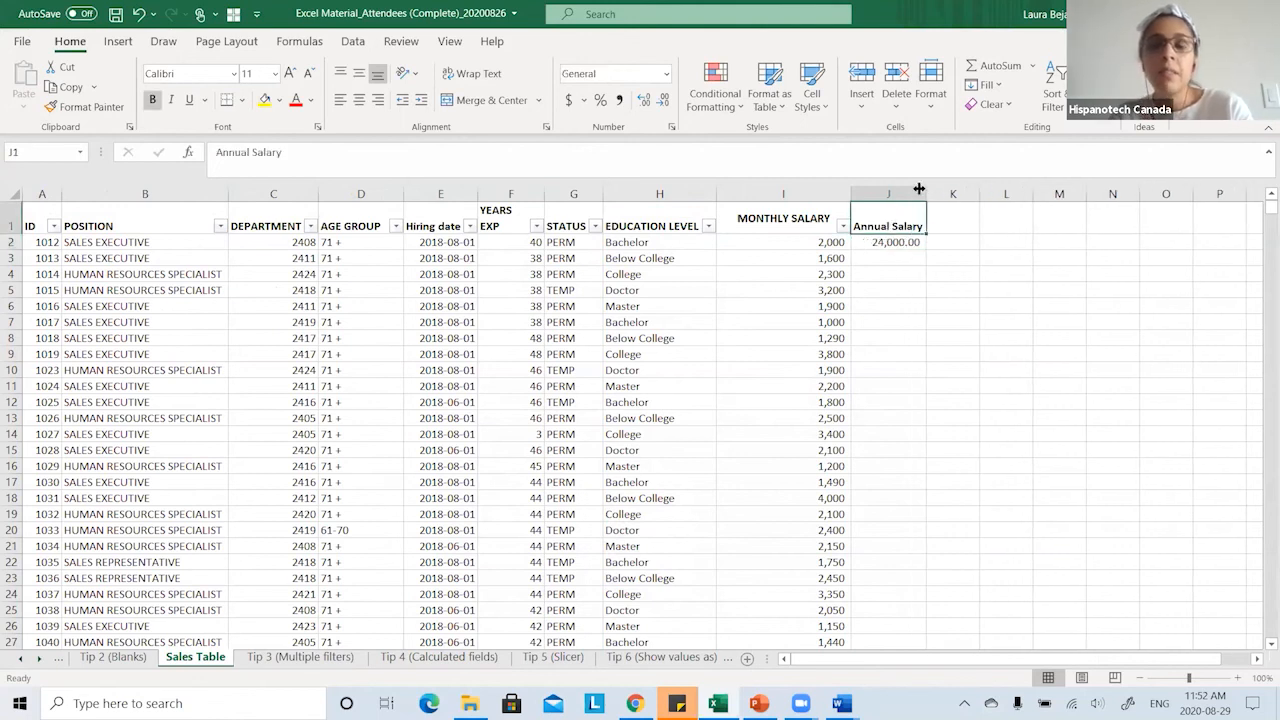
left_click(901, 242)
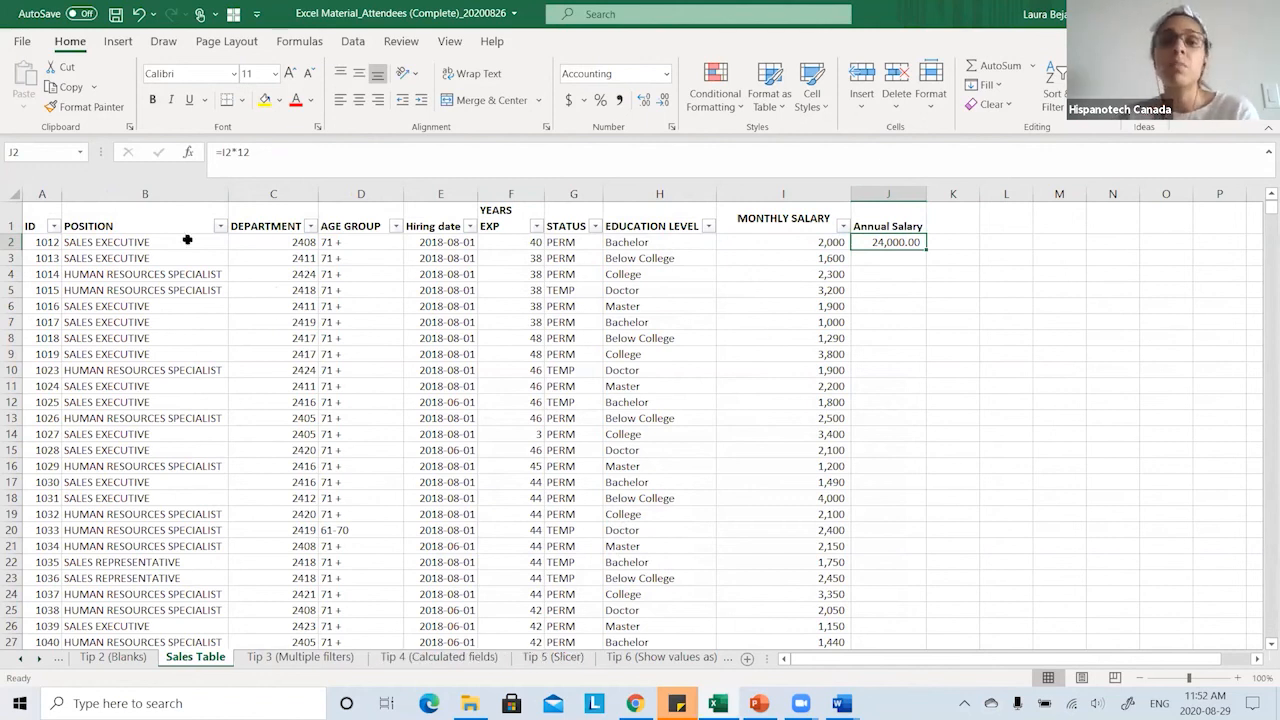
- Review the original Sales Table columns from ID to MONTHLY SALARY against the added Annual Salary column
left_click(38, 220)
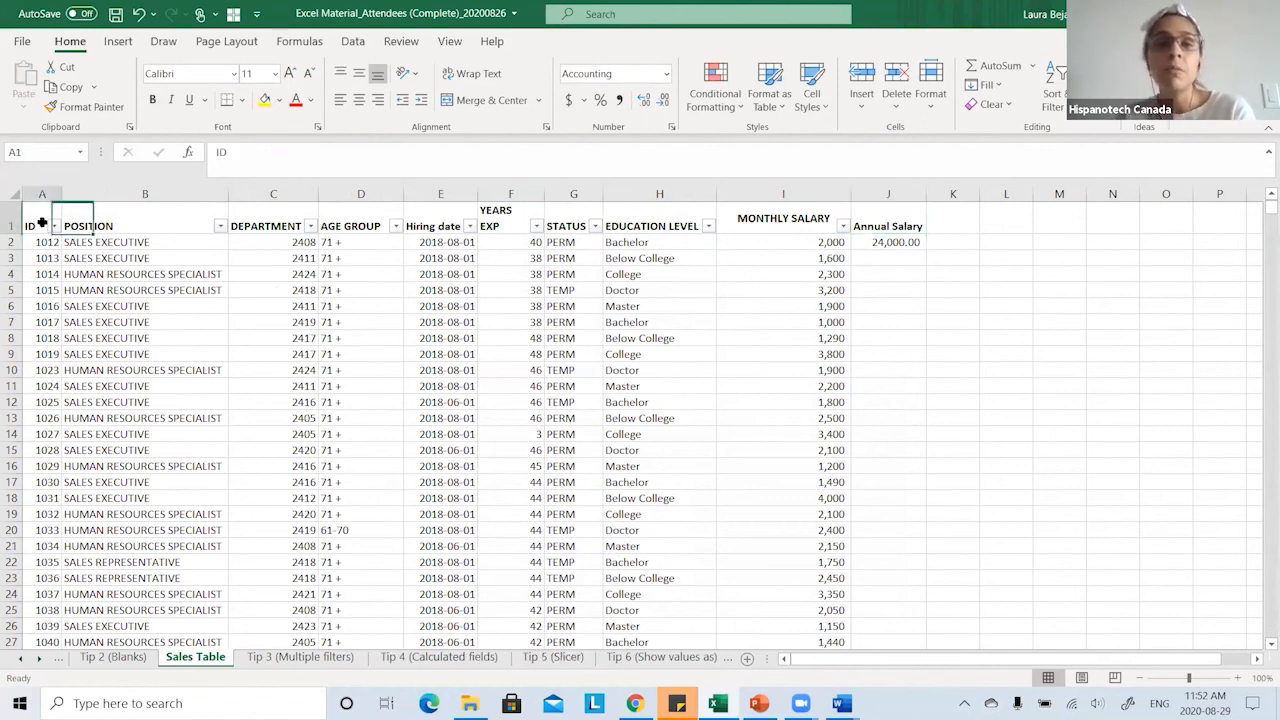
left_click(757, 221)
left_click(45, 221)
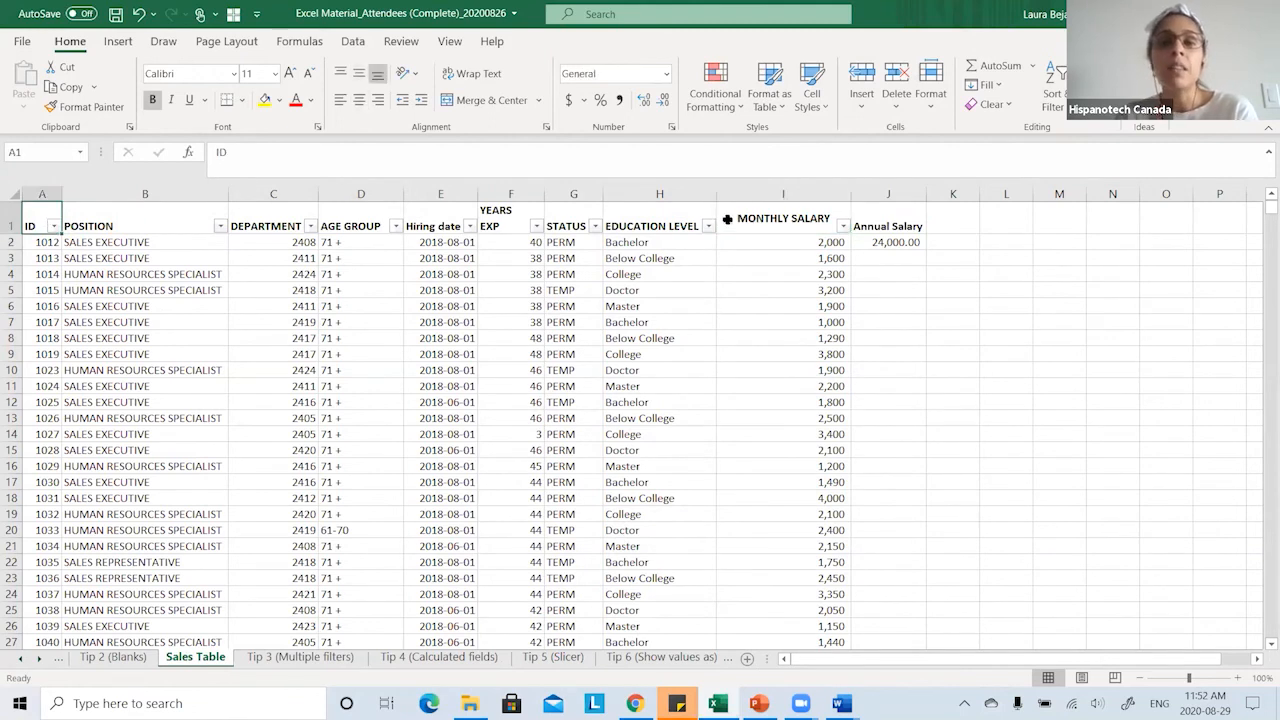
left_click(908, 220)
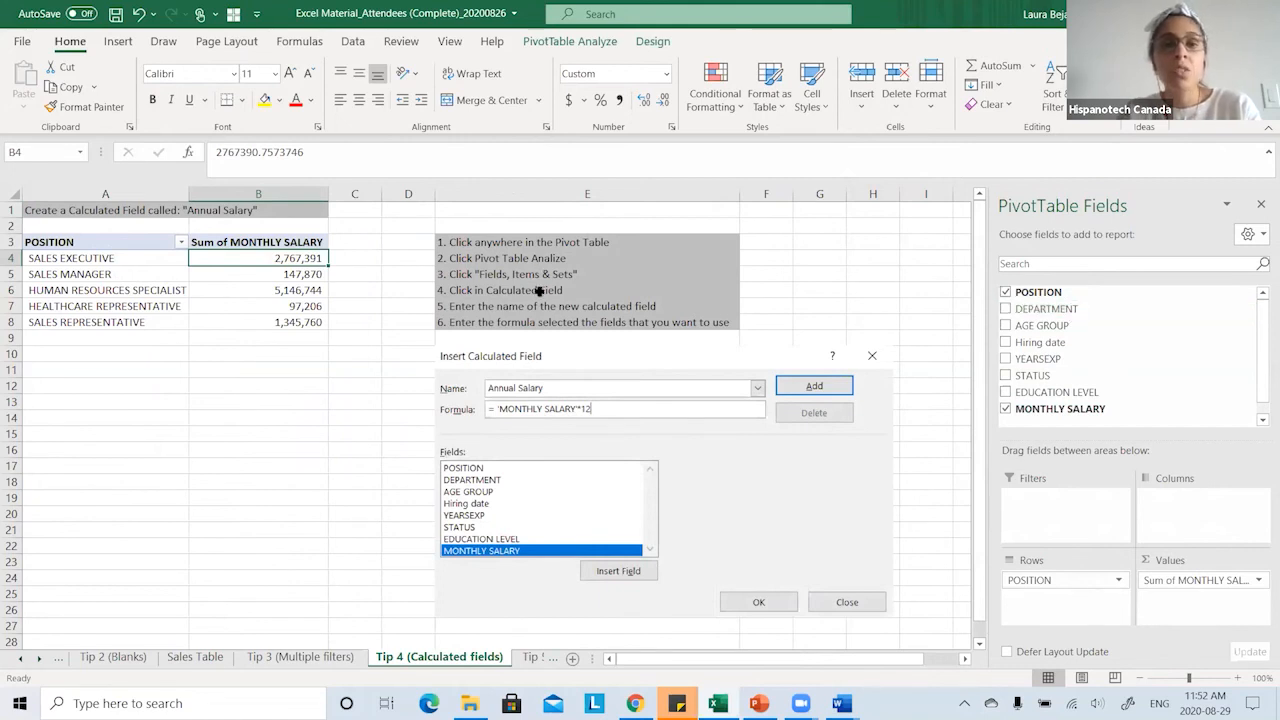
- Start a new calculated field in the Tip 4 pivot table and name it Annual Salary
left_click(258, 278)
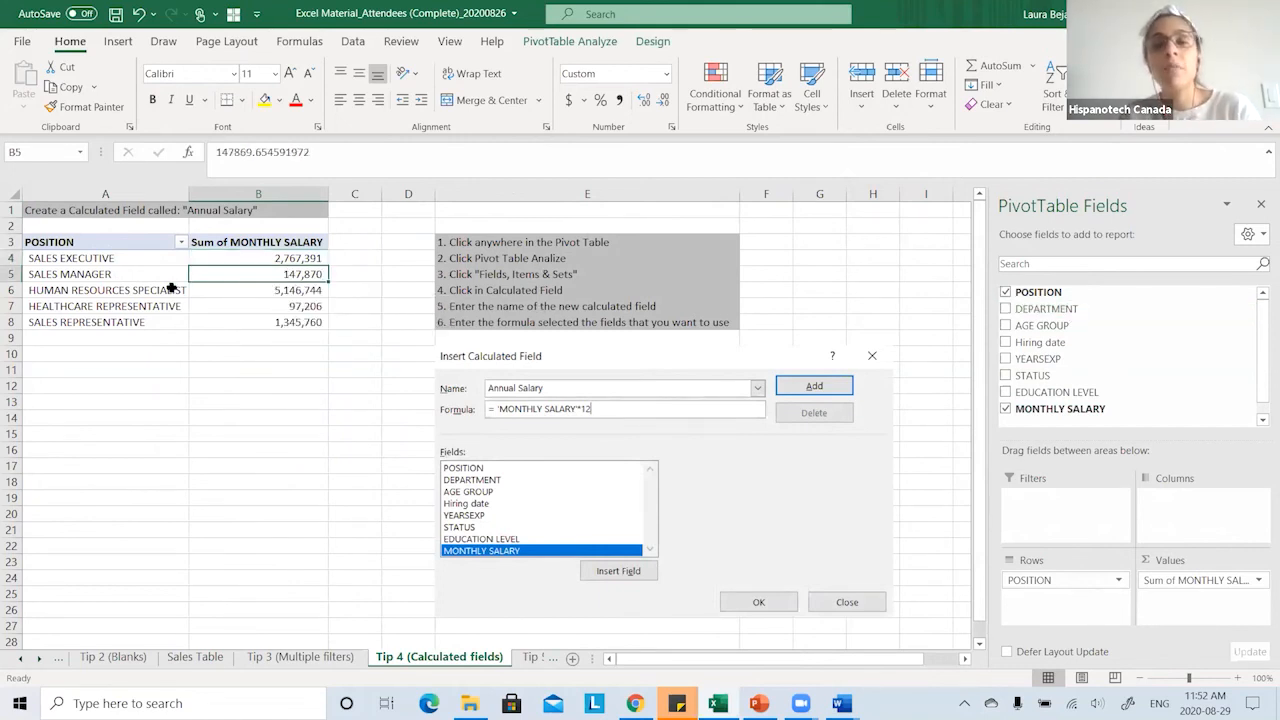
left_click(574, 50)
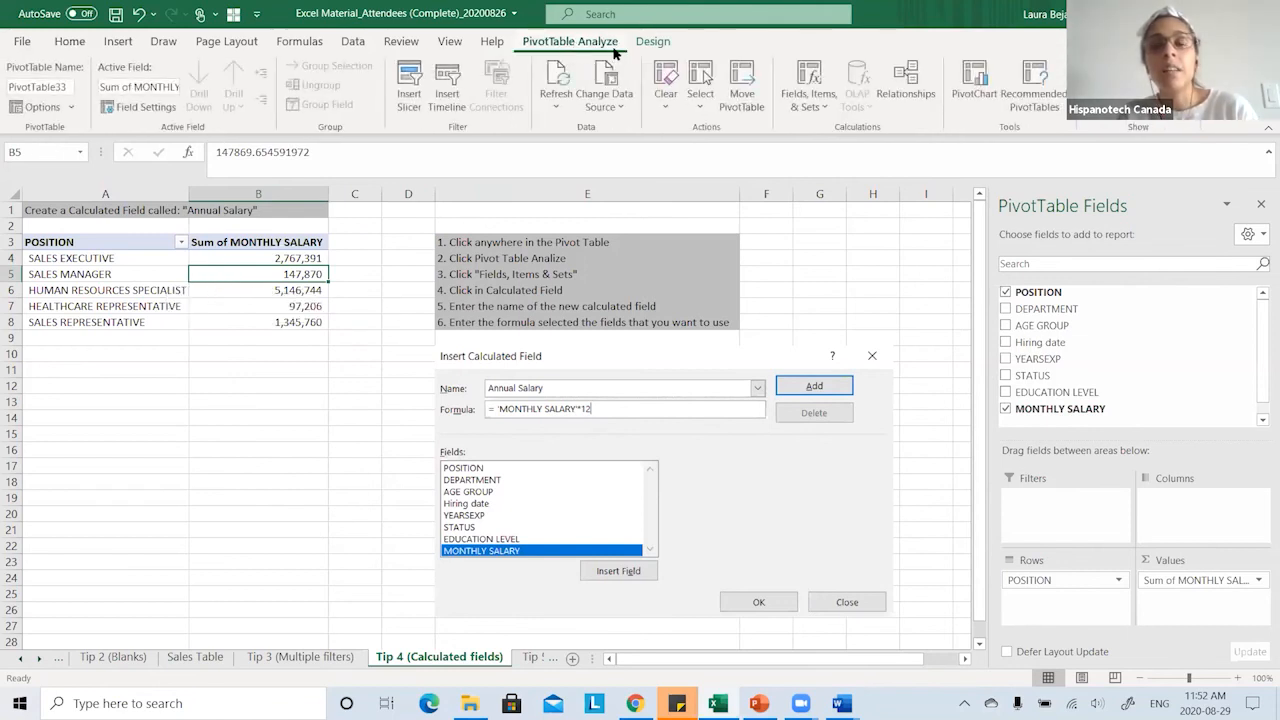
left_click(832, 117)
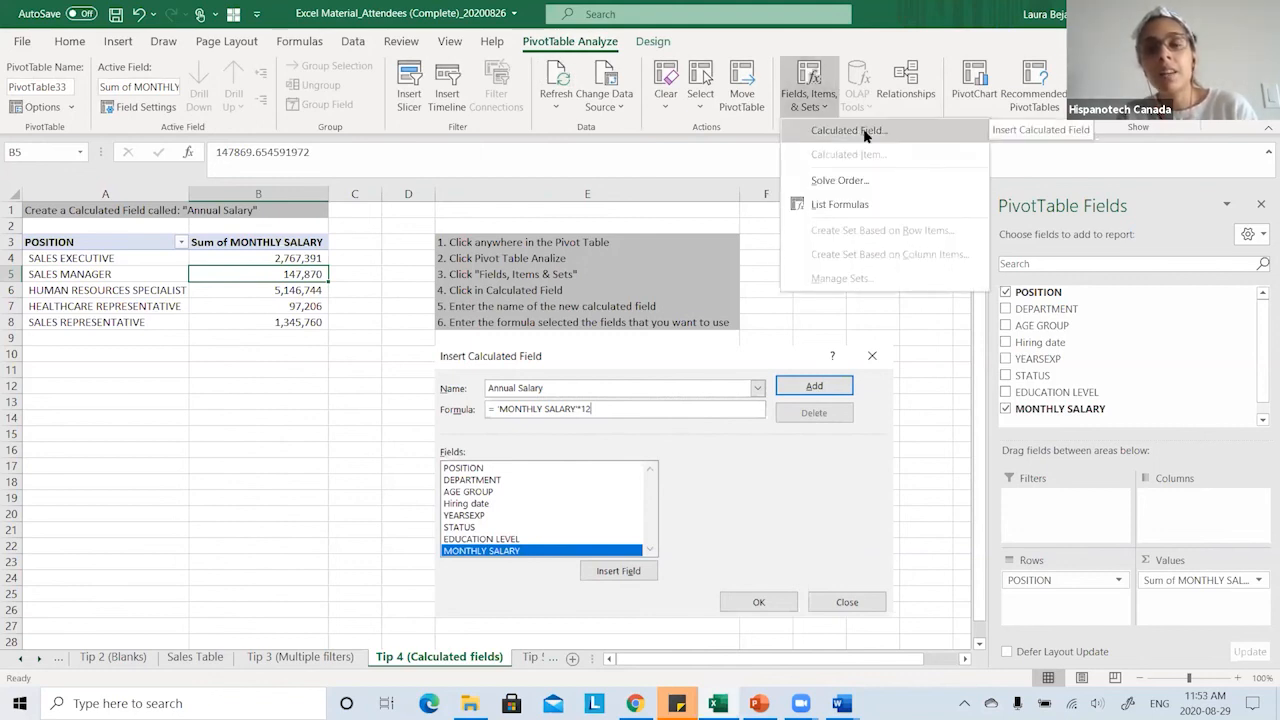
left_click(866, 136)
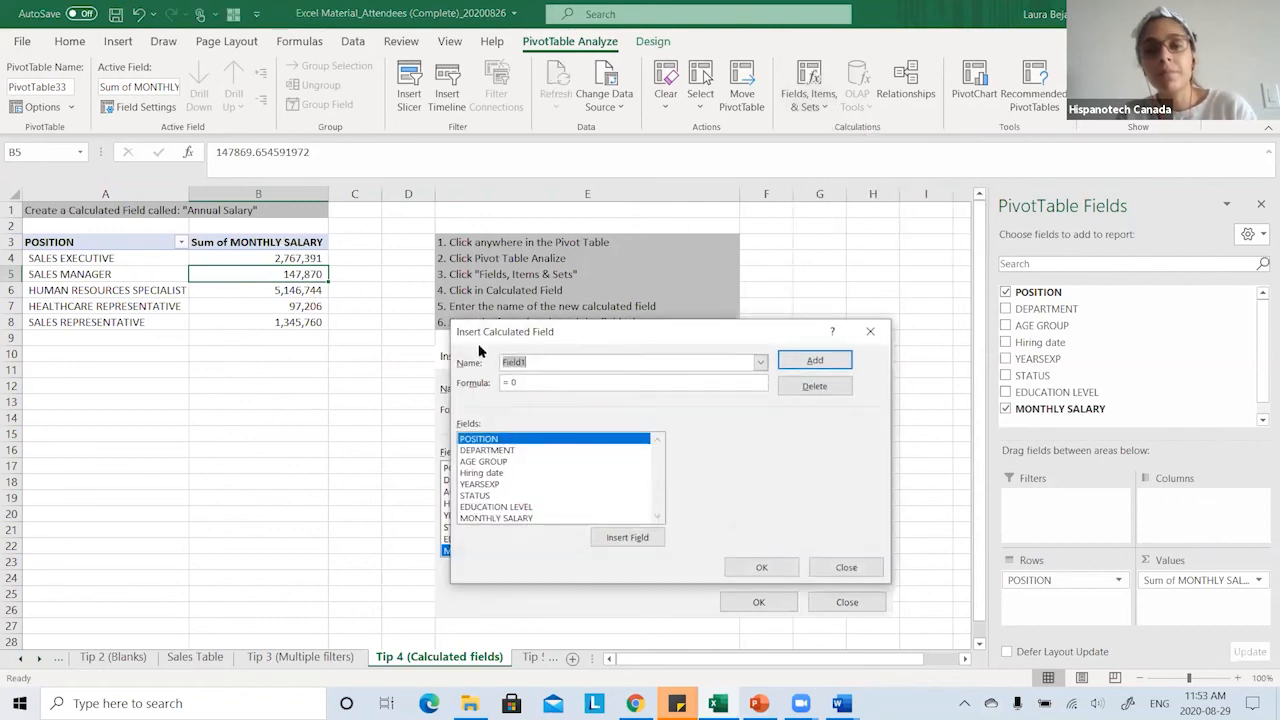
type("A")
key("Caps_Lock")
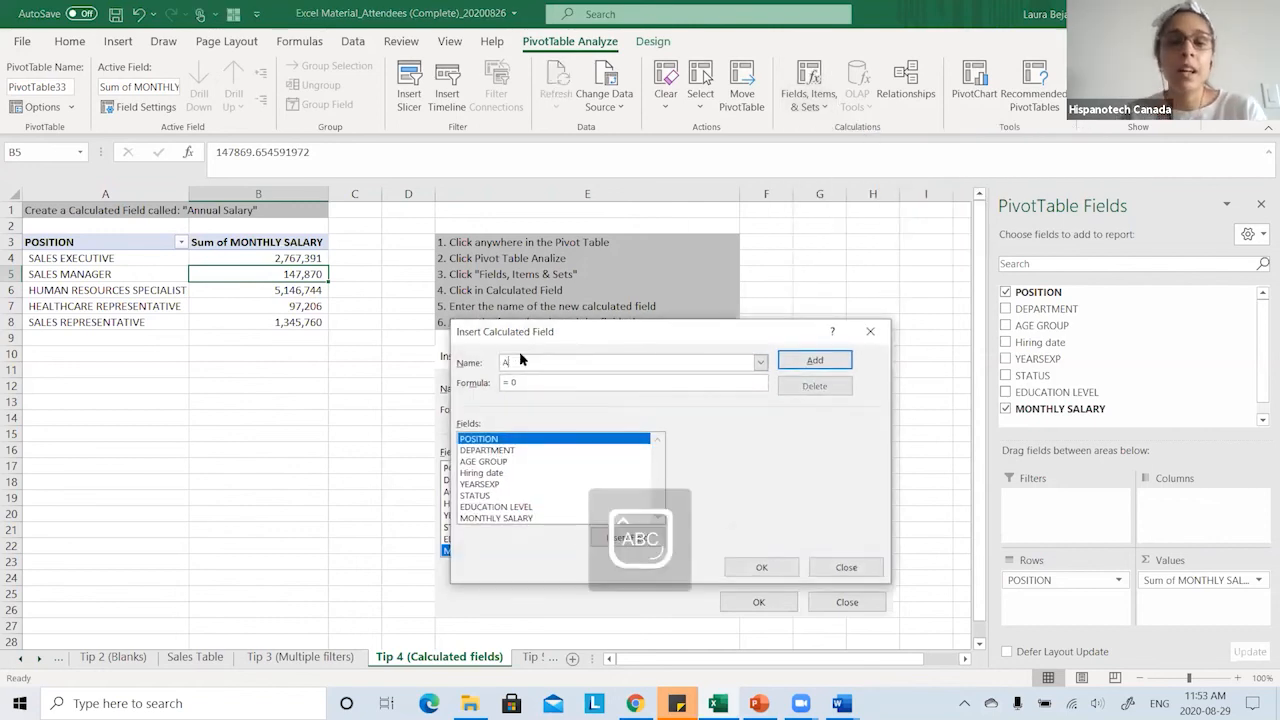
type("nnual Salary")
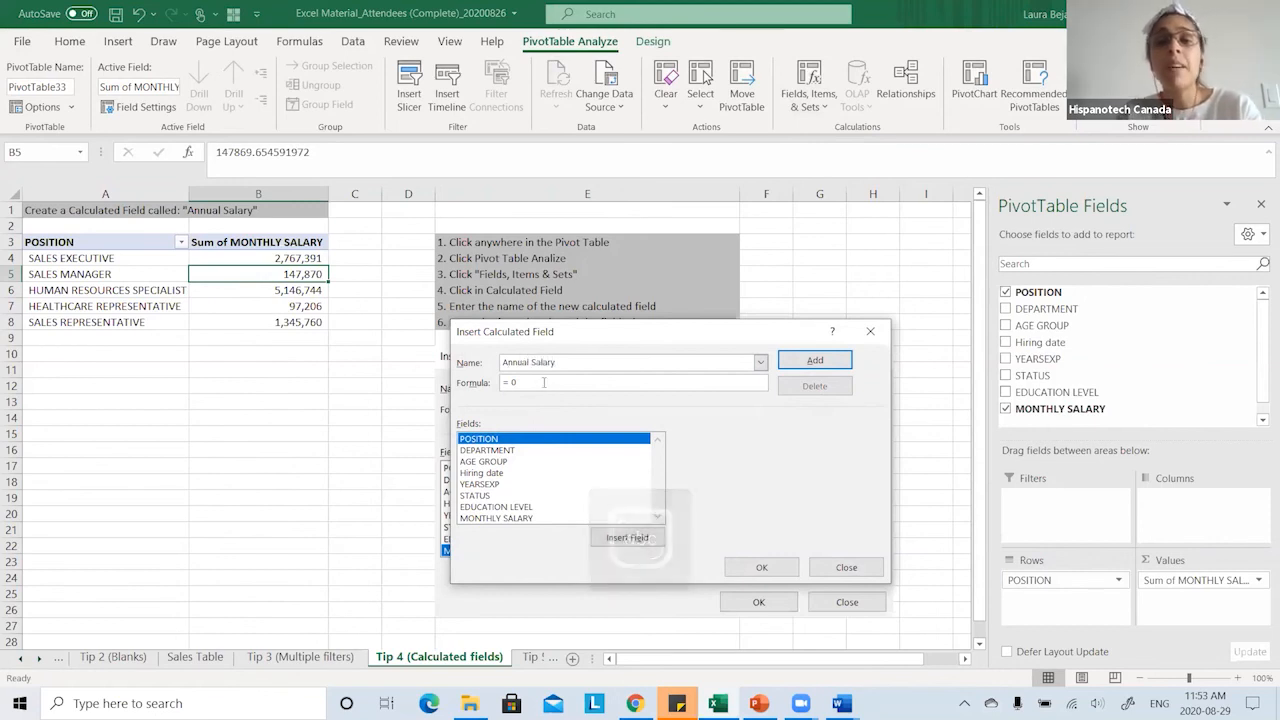
- Define the Annual Salary formula as ='MONTHLY SALARY'*12 and add the field to the pivot table
left_click(715, 386)
key("BackSpace")
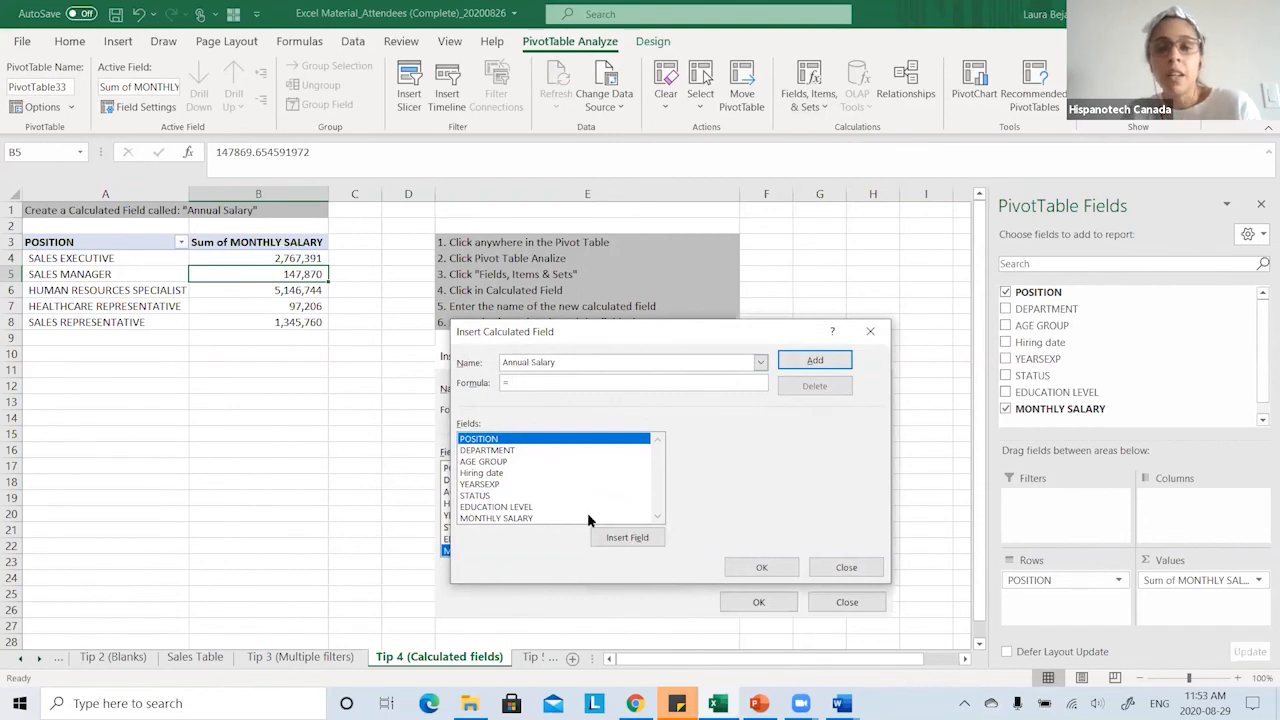
double_click(512, 519)
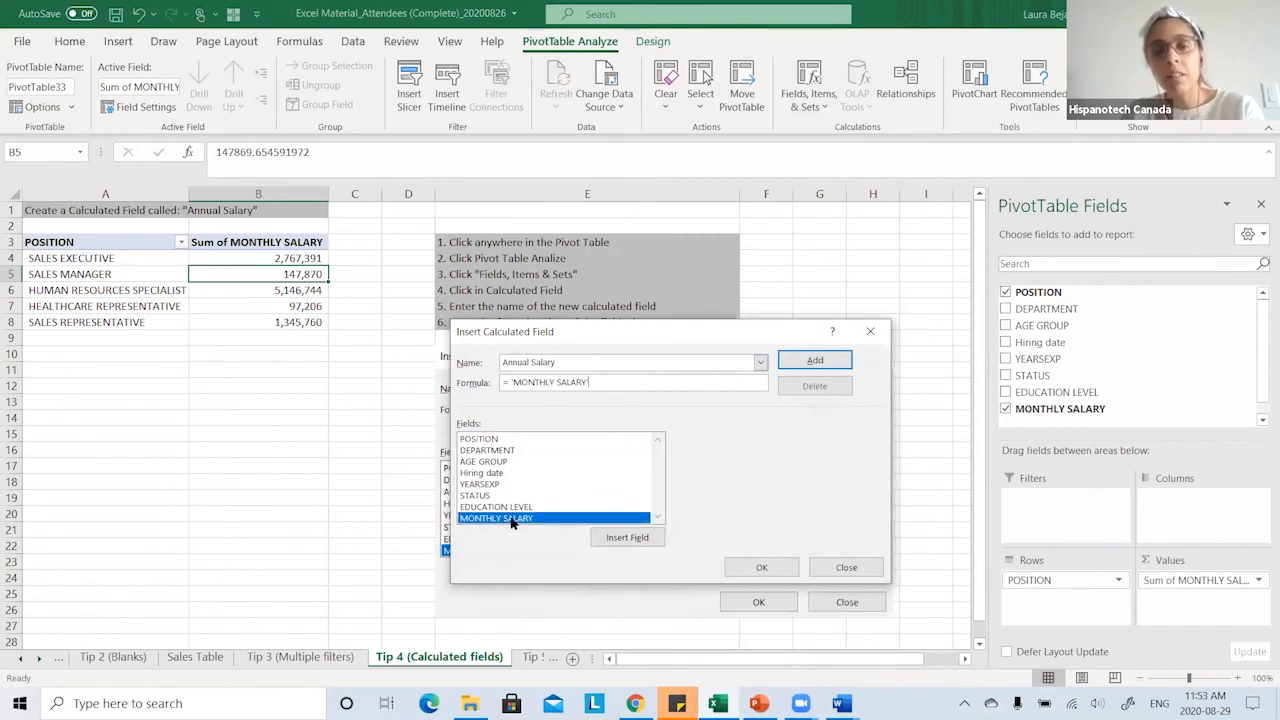
type("*")
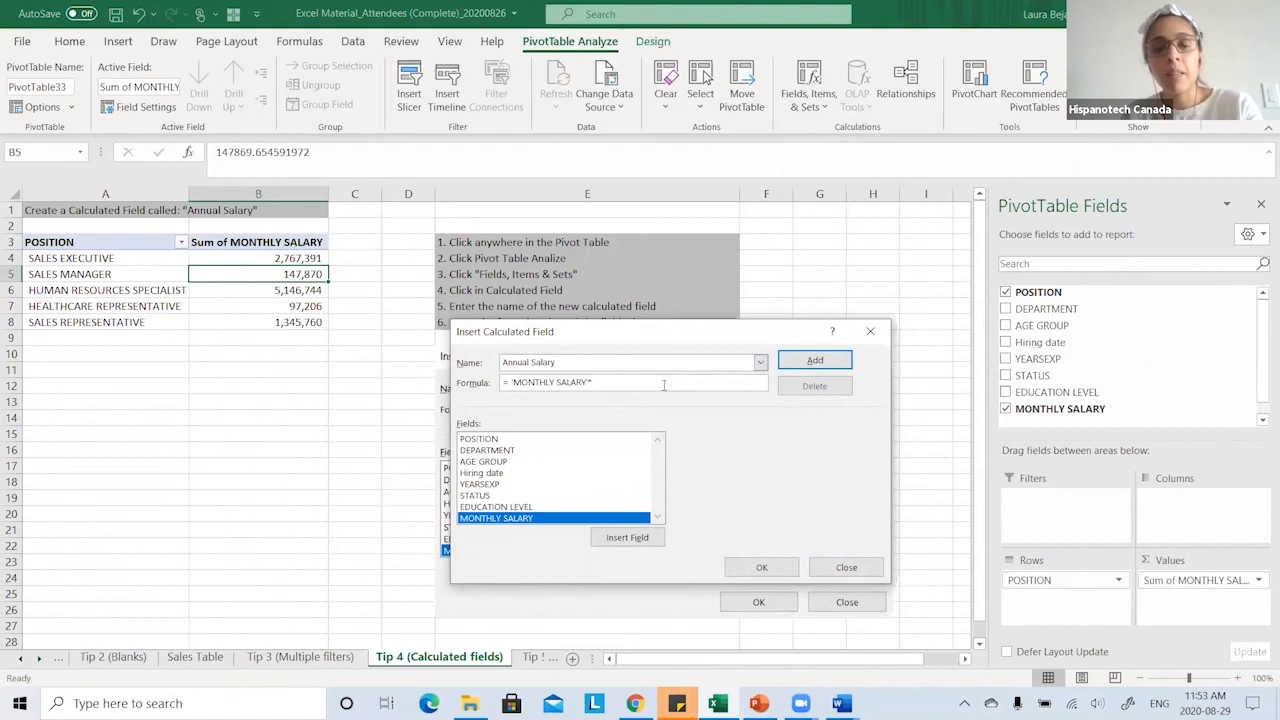
type("12")
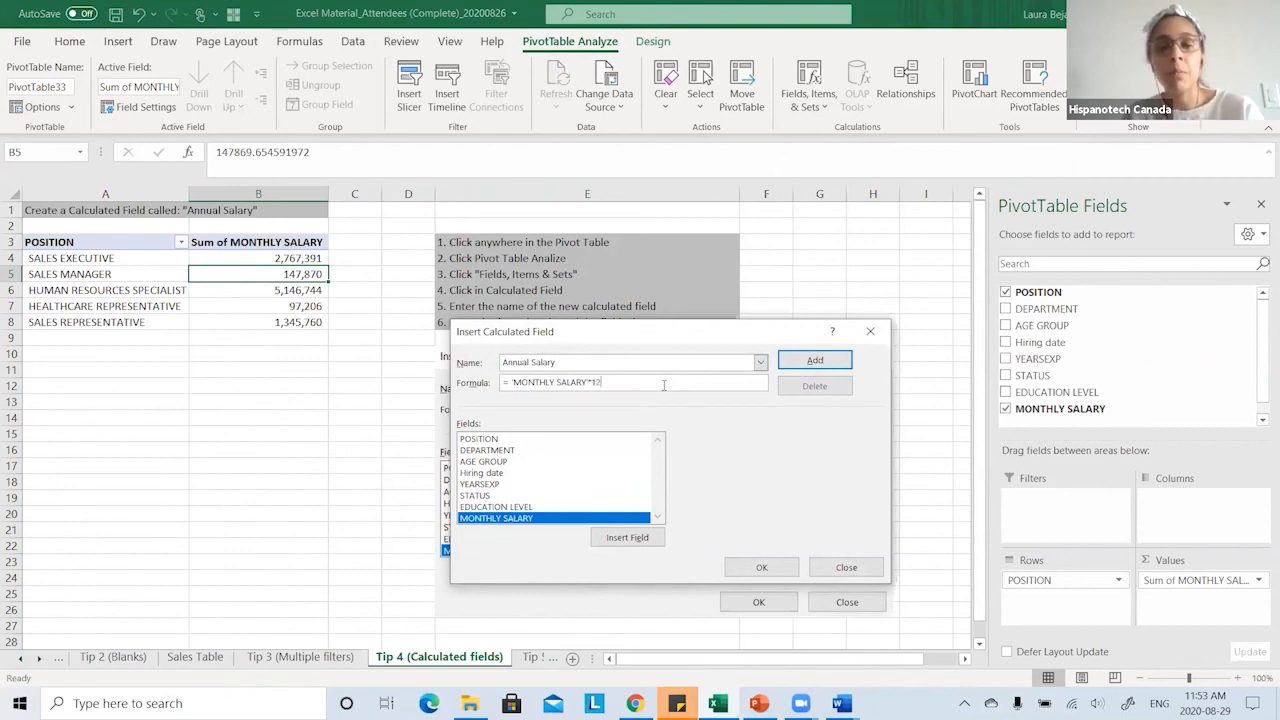
left_click(761, 567)
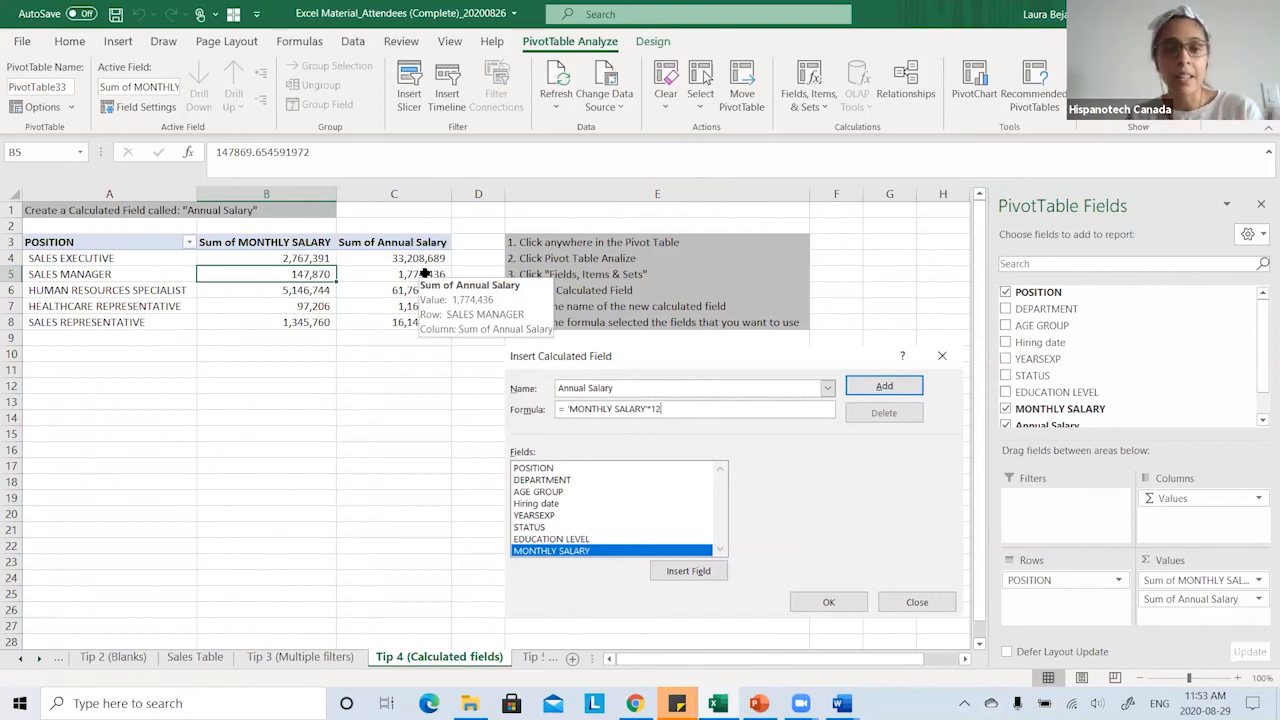
- Check the annual sums of the sales manager and sales executive, and start another calculated field named 10% Increase
left_click(425, 273)
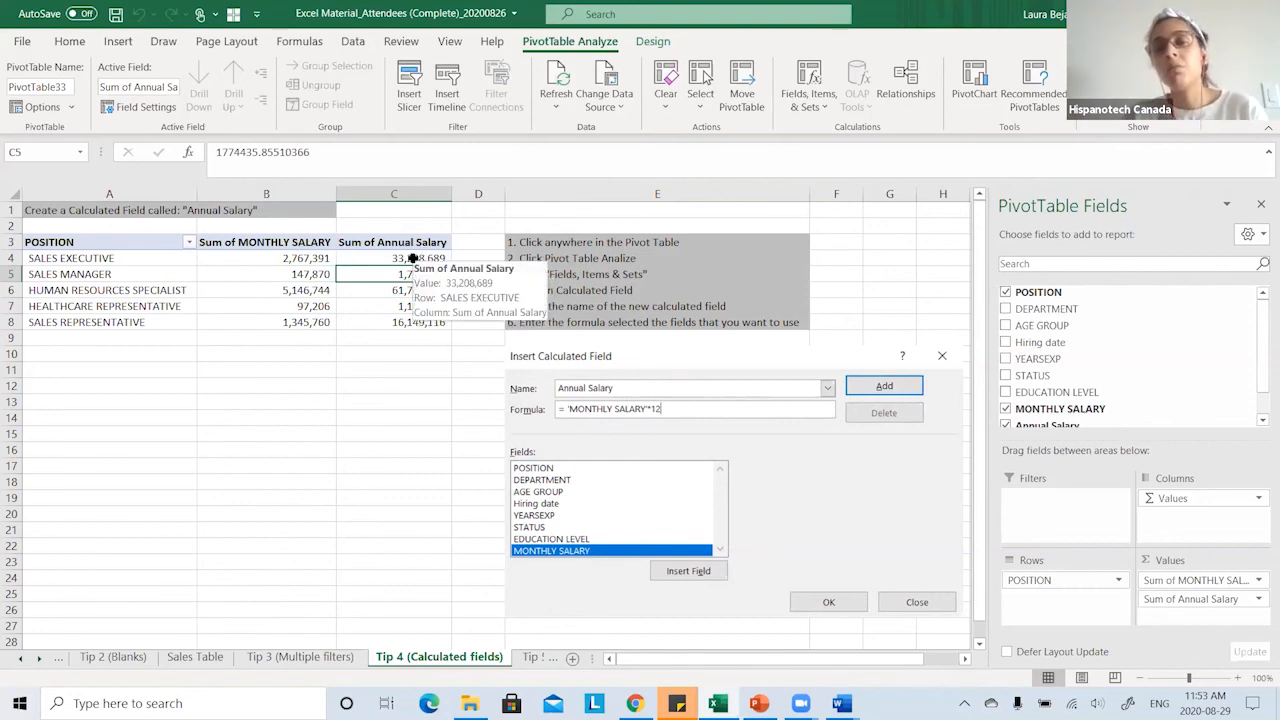
left_click(412, 258)
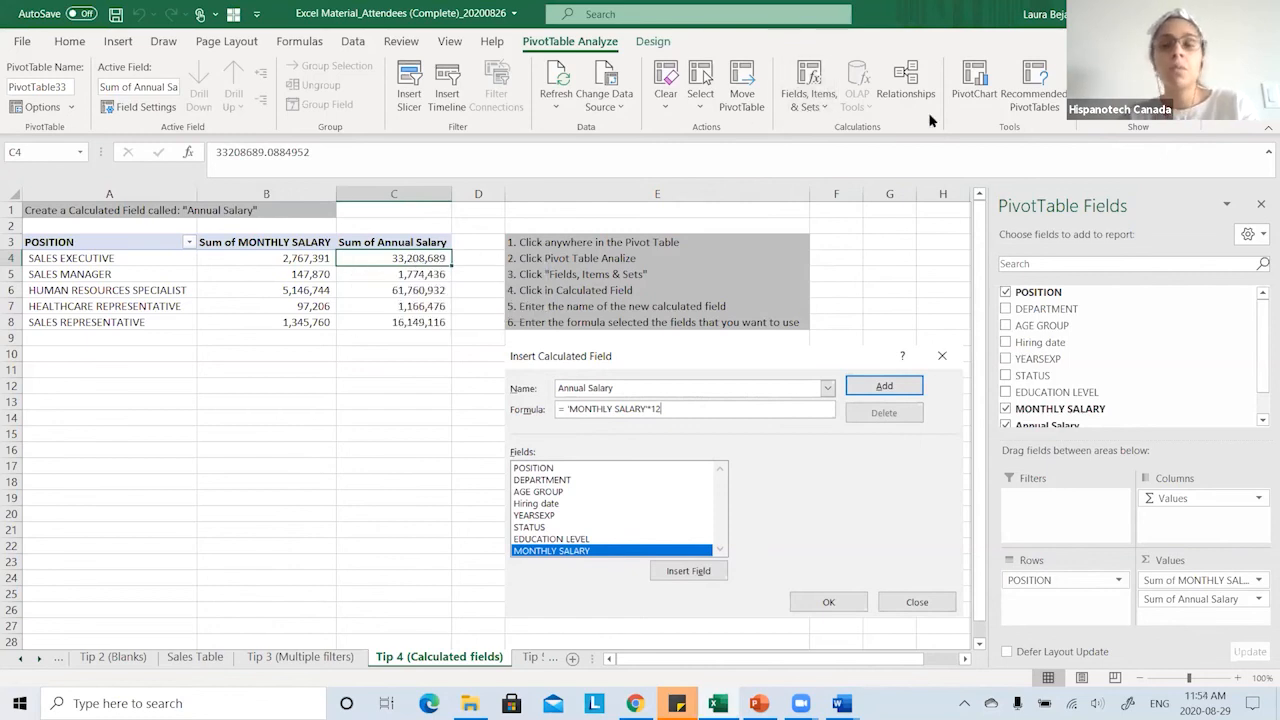
left_click(812, 100)
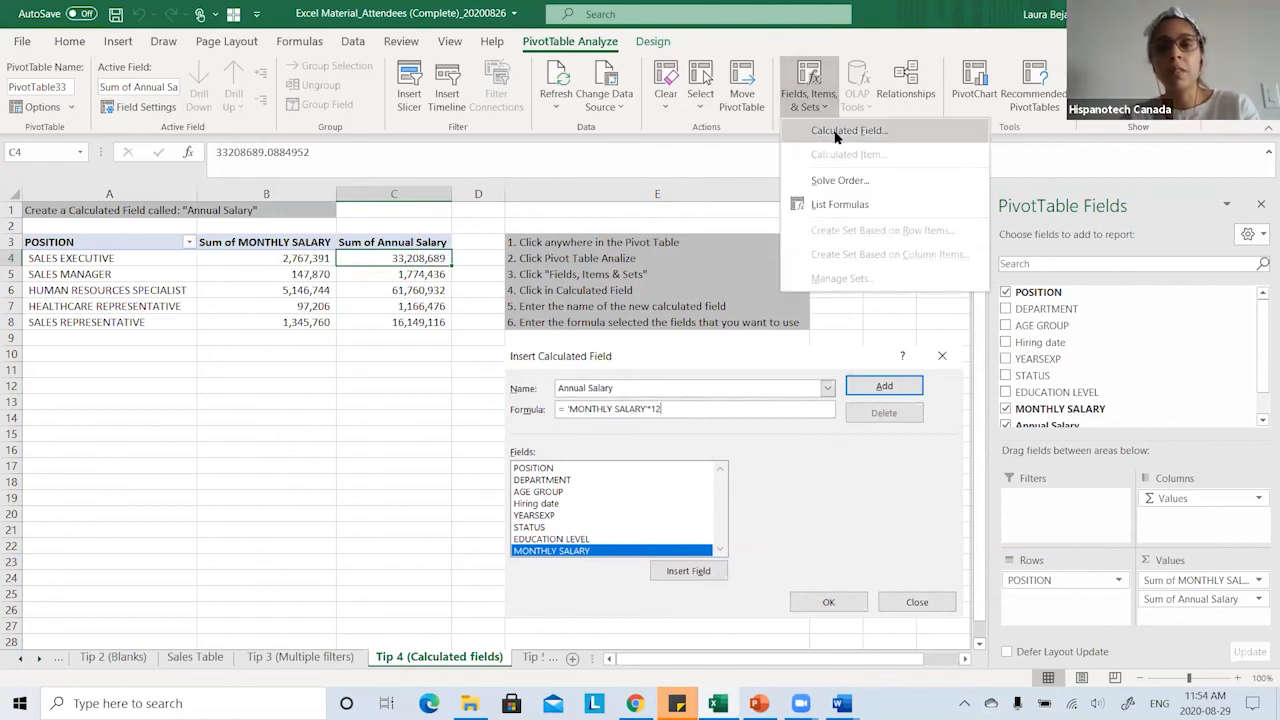
left_click(836, 132)
left_click_drag(540, 363, 485, 359)
type("10")
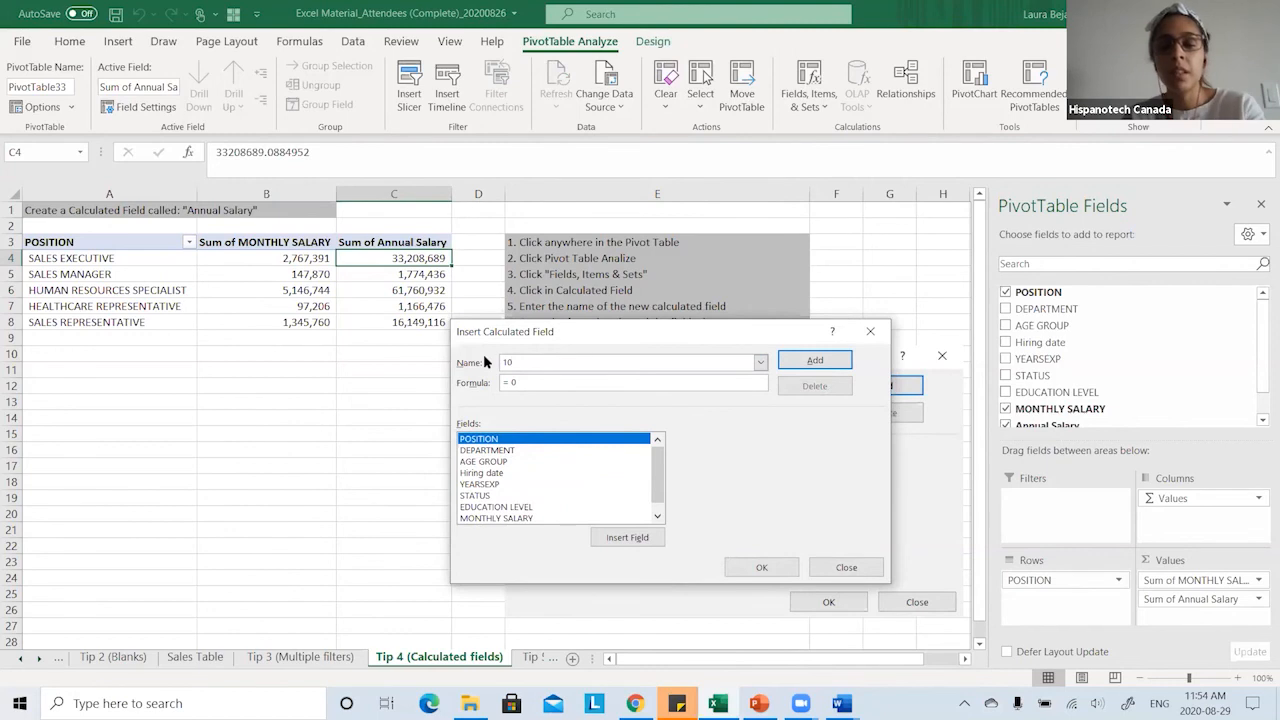
type("% increase")
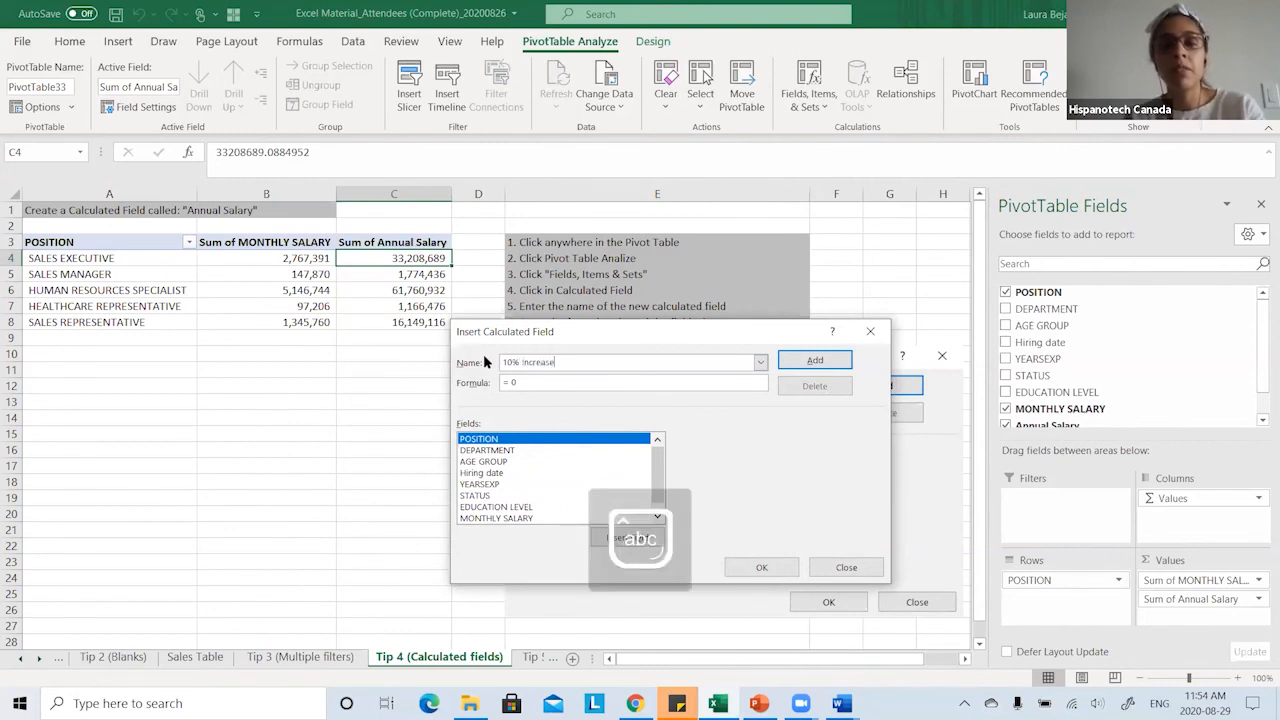
- Define the 10% Increase formula as ='Annual Salary'*1.1 and add the field to the pivot table
left_click(548, 382)
key("BackSpace")
left_click_drag(656, 471, 659, 491)
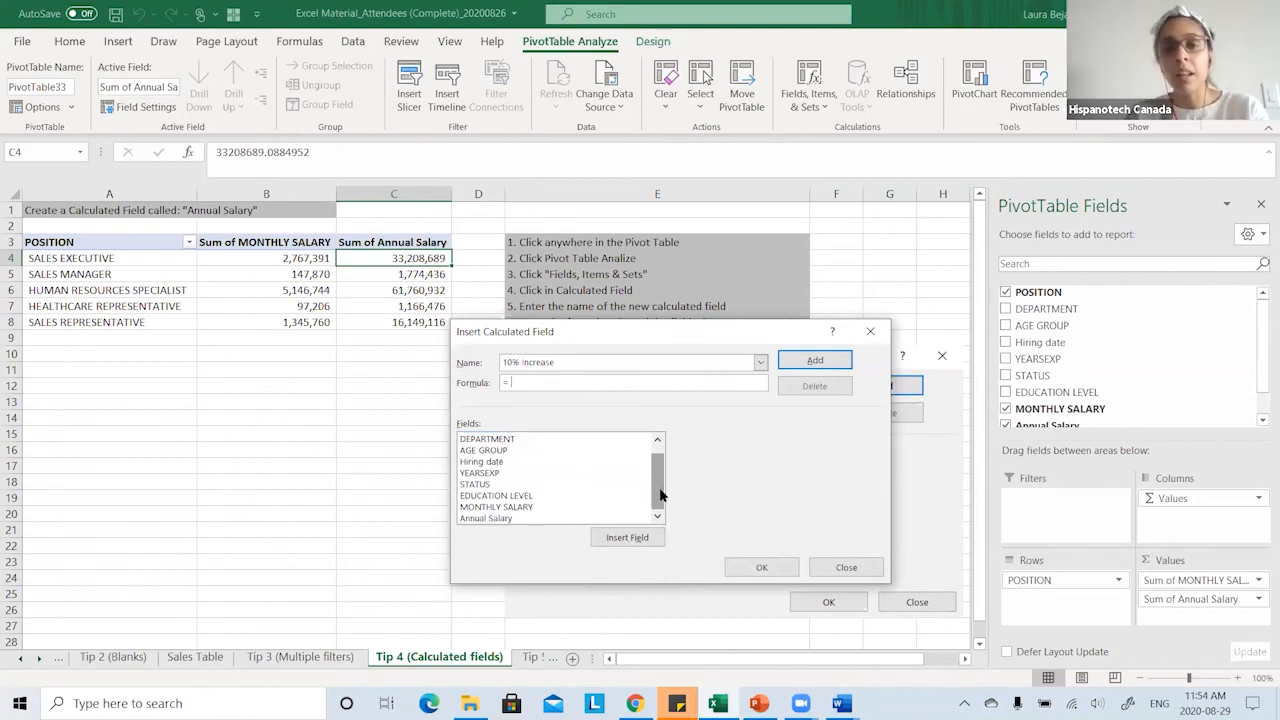
double_click(515, 520)
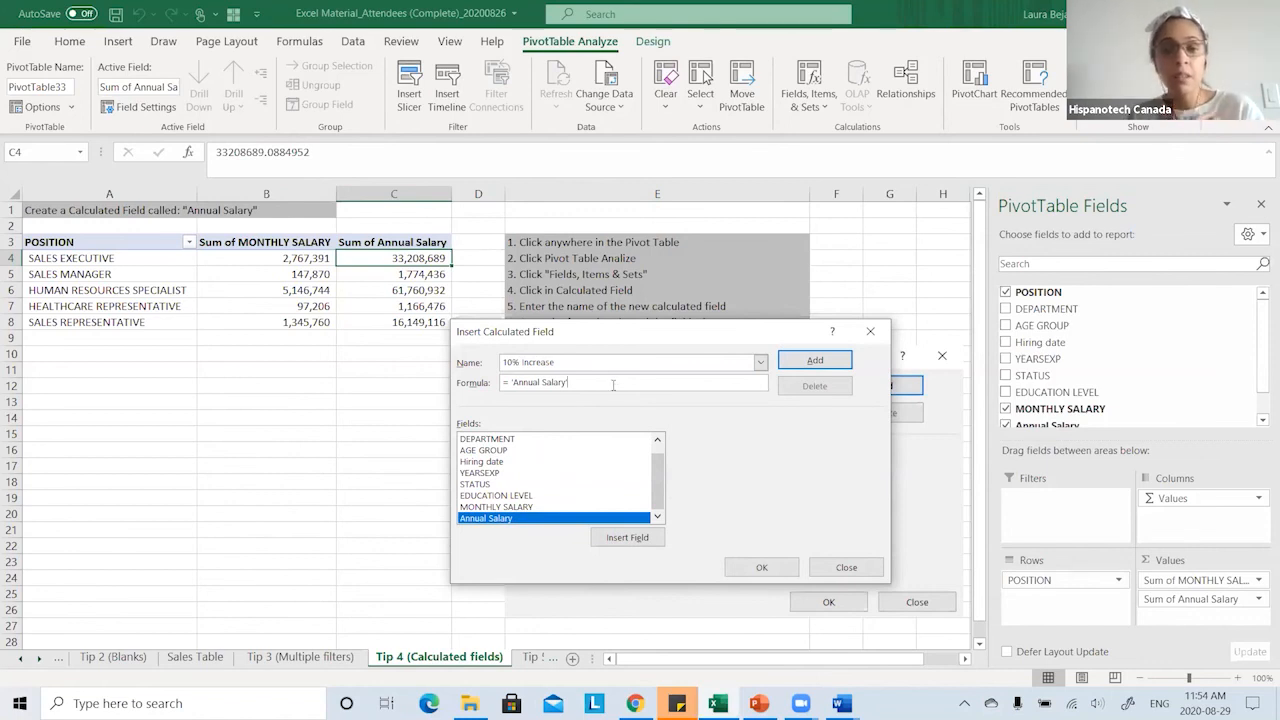
type("*1")
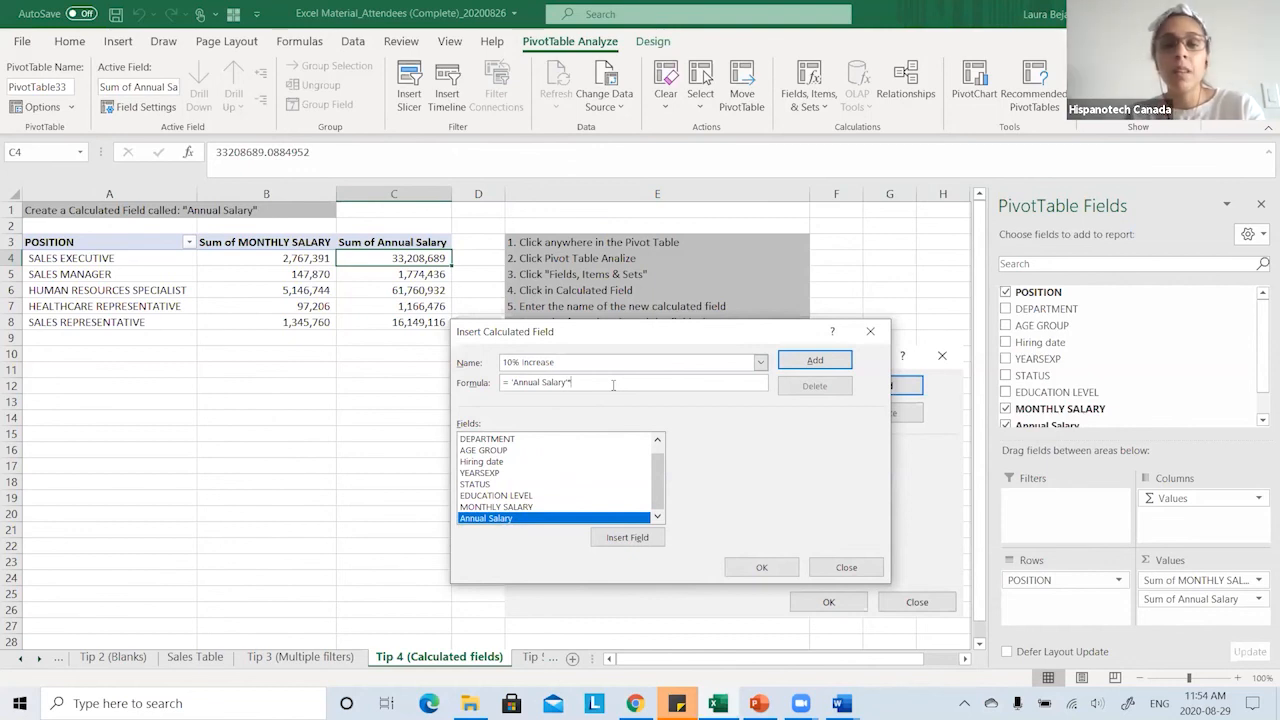
type(".1")
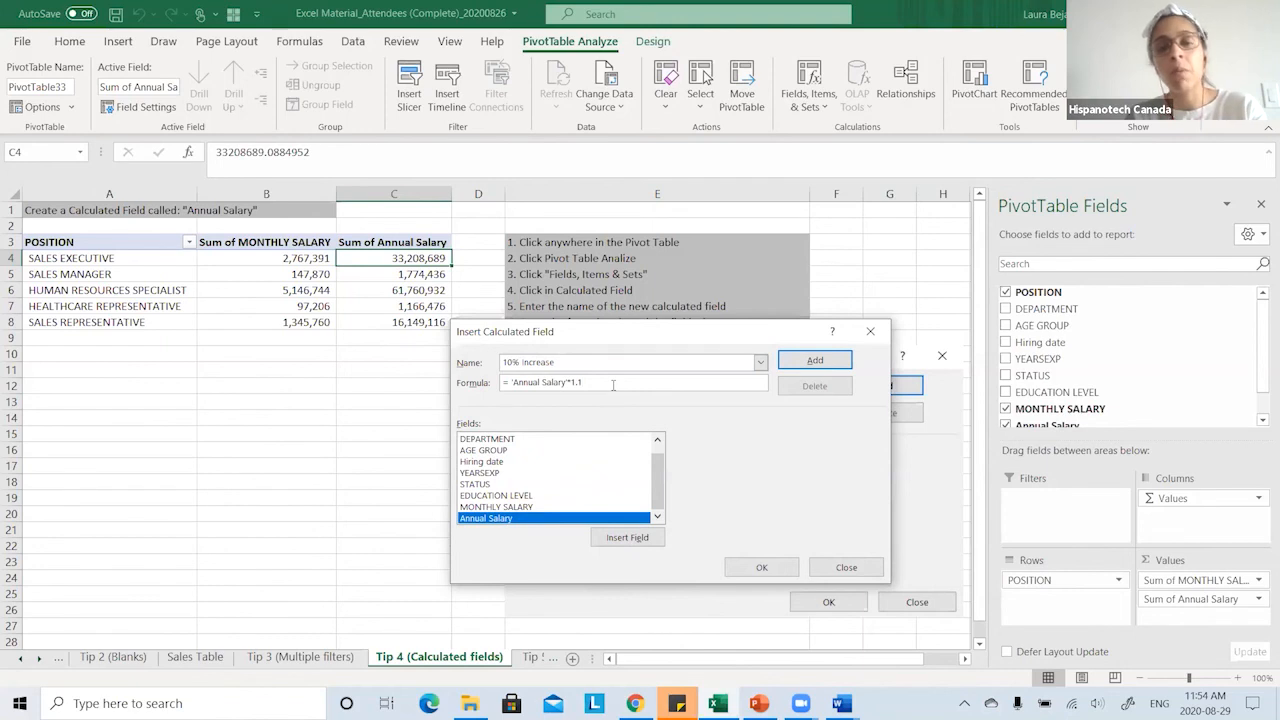
left_click(759, 566)
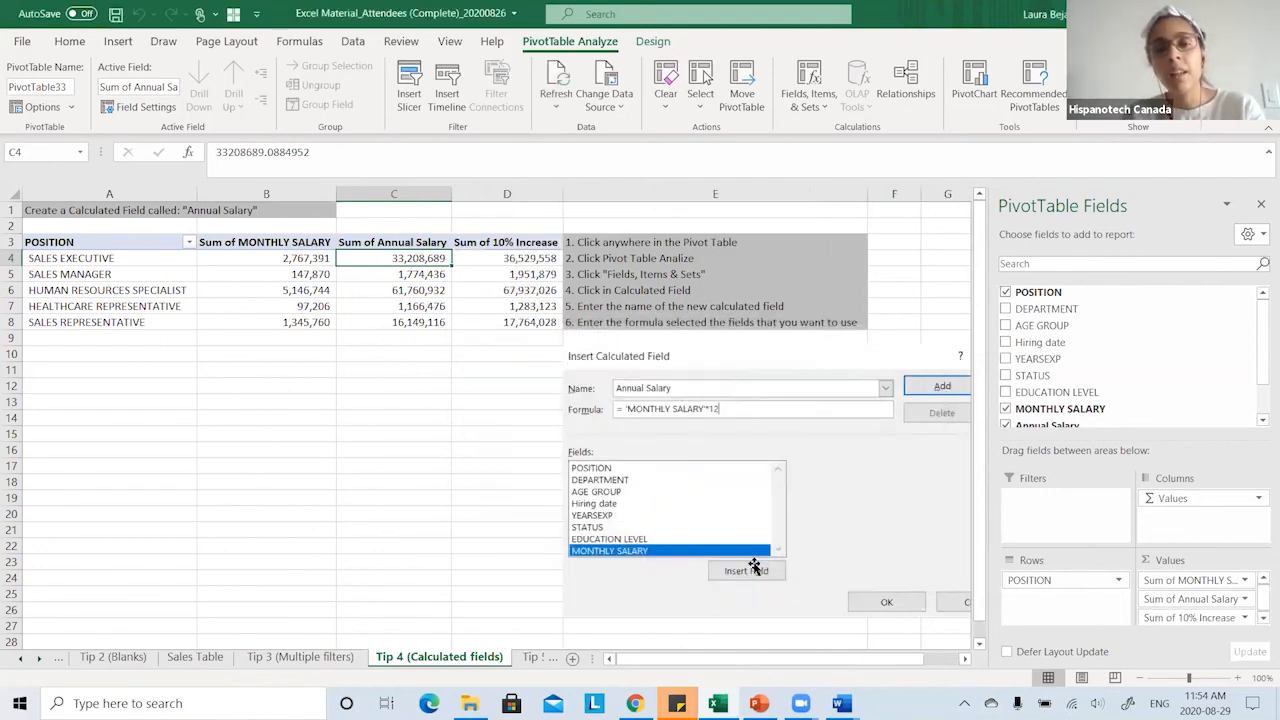
- Compare the sales executive's monthly salary, annual salary and 10% Increase sums in the pivot table
left_click(504, 258)
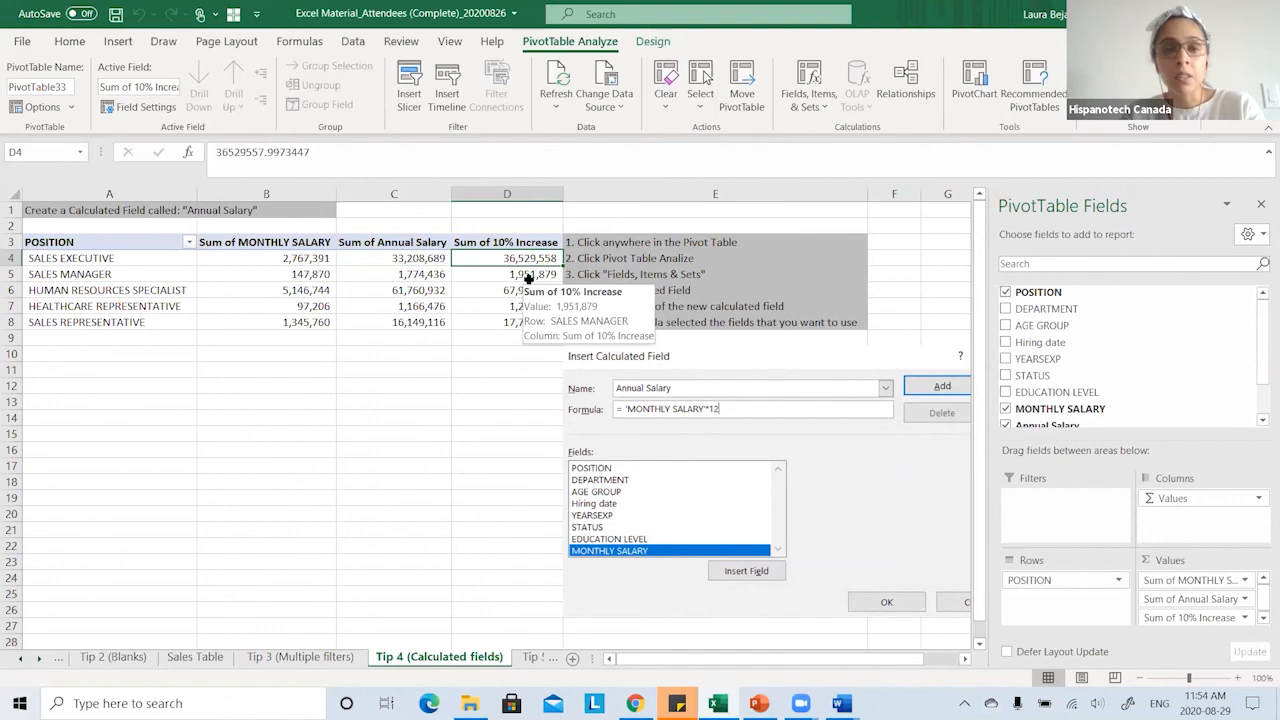
left_click(400, 262)
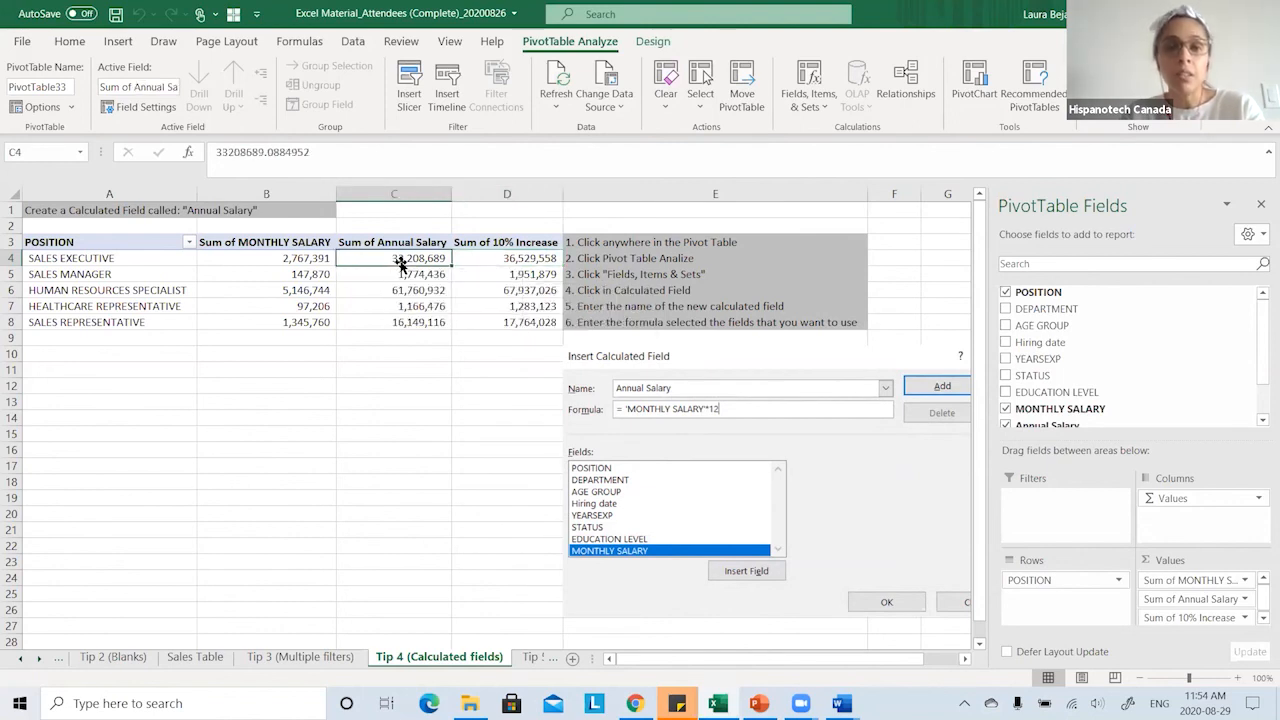
left_click(515, 257)
left_click(965, 658)
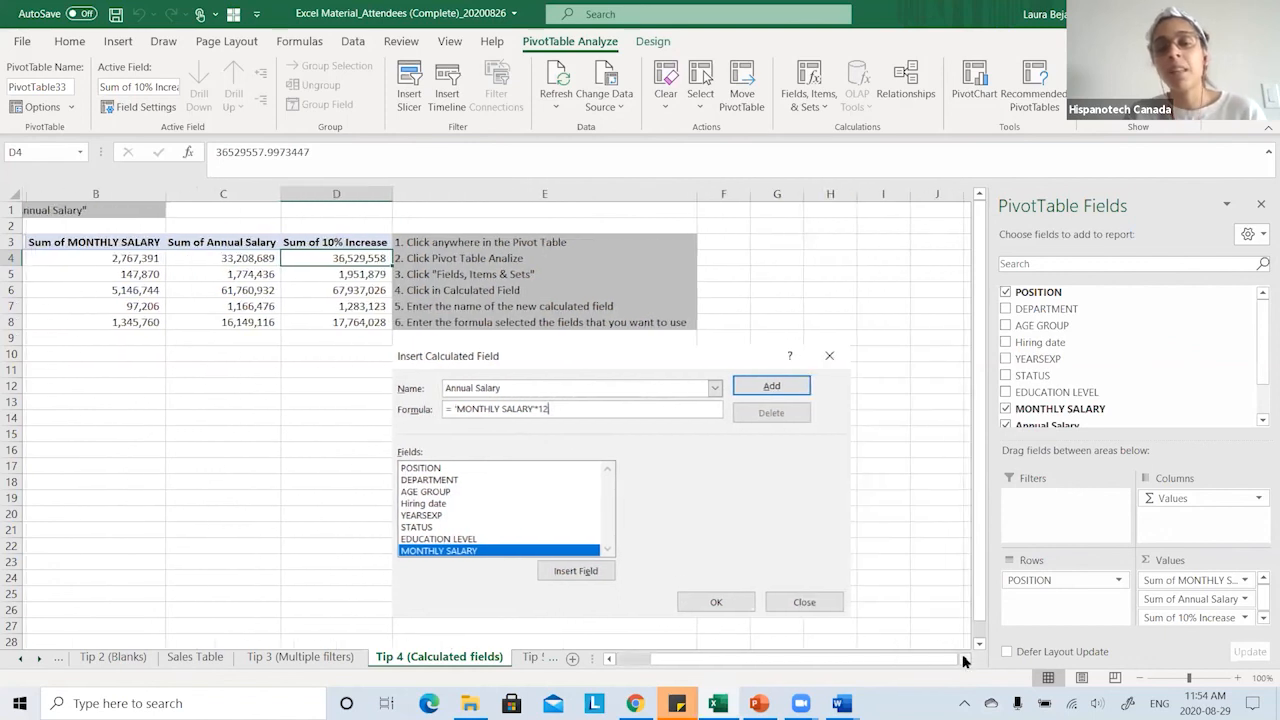
left_click(234, 254)
left_click(295, 257)
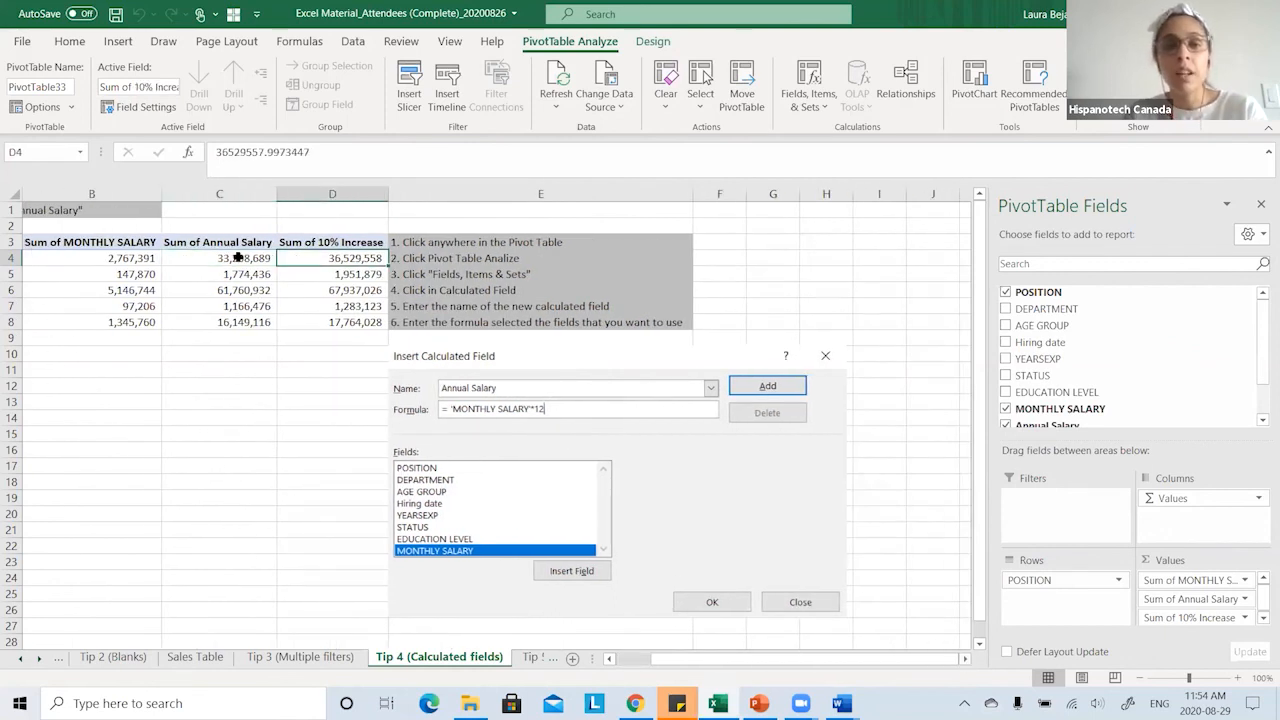
left_click(237, 257)
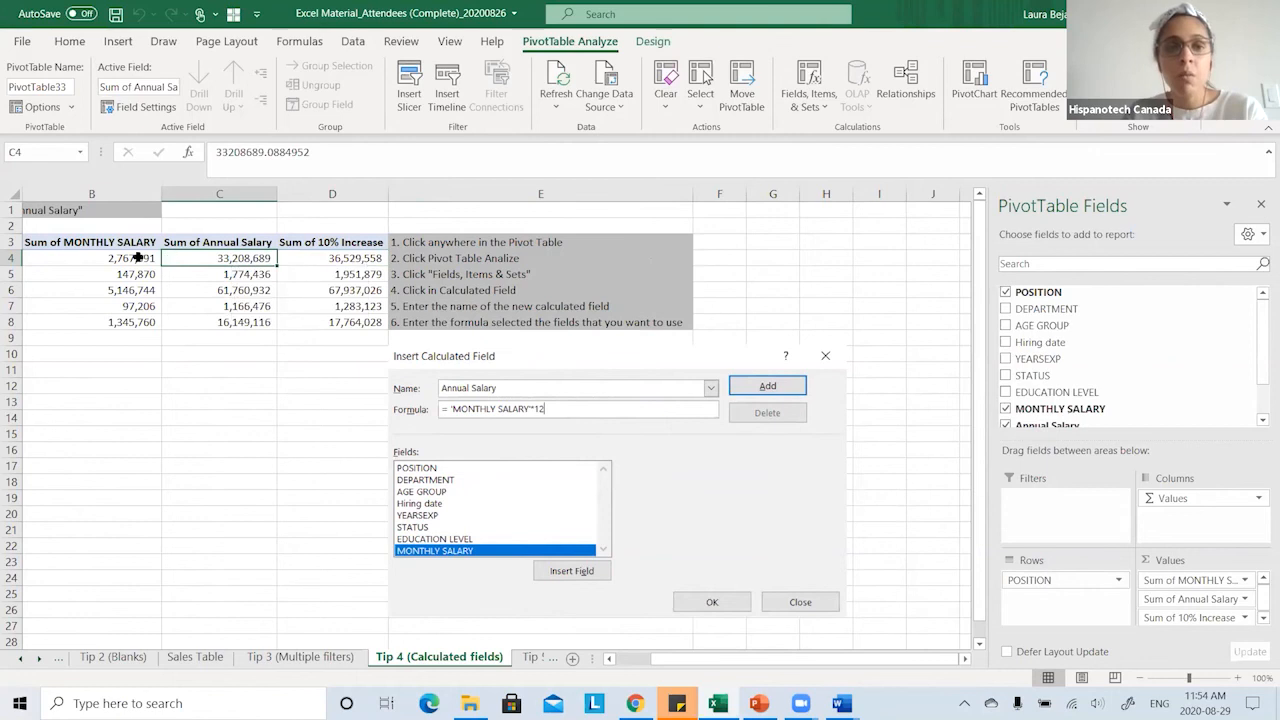
left_click(132, 258)
left_click(210, 258)
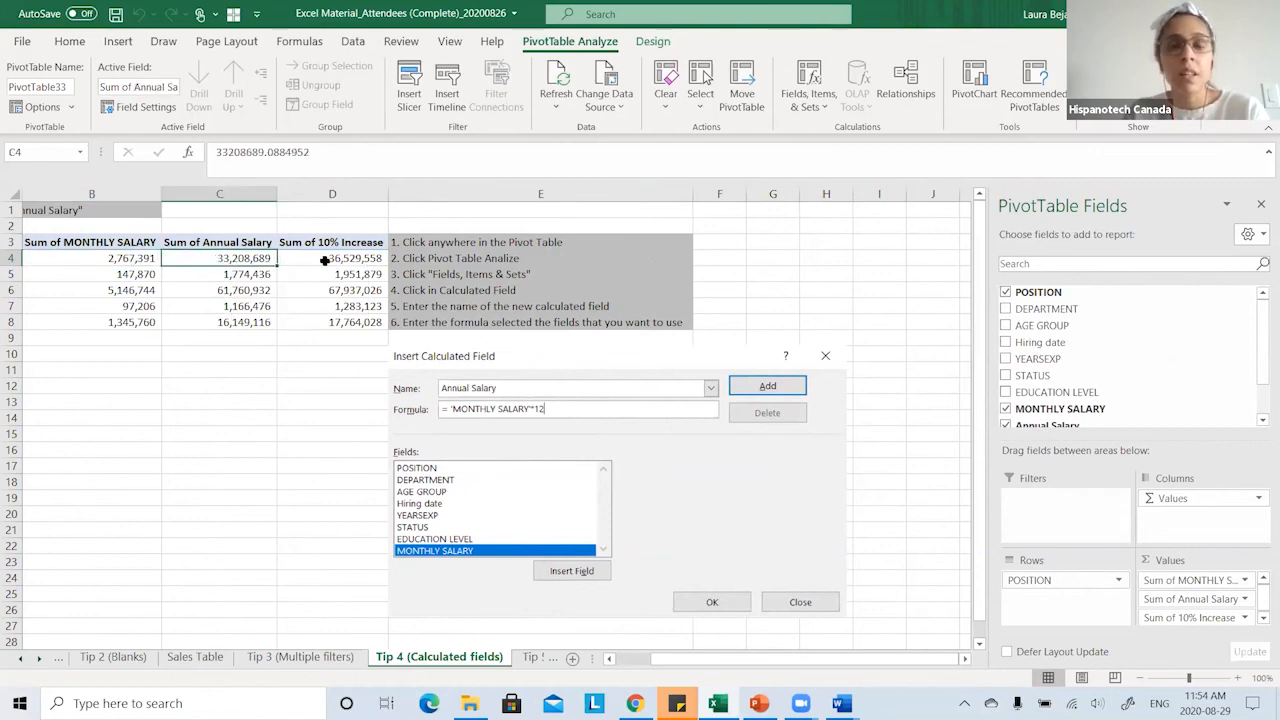
left_click(324, 260)
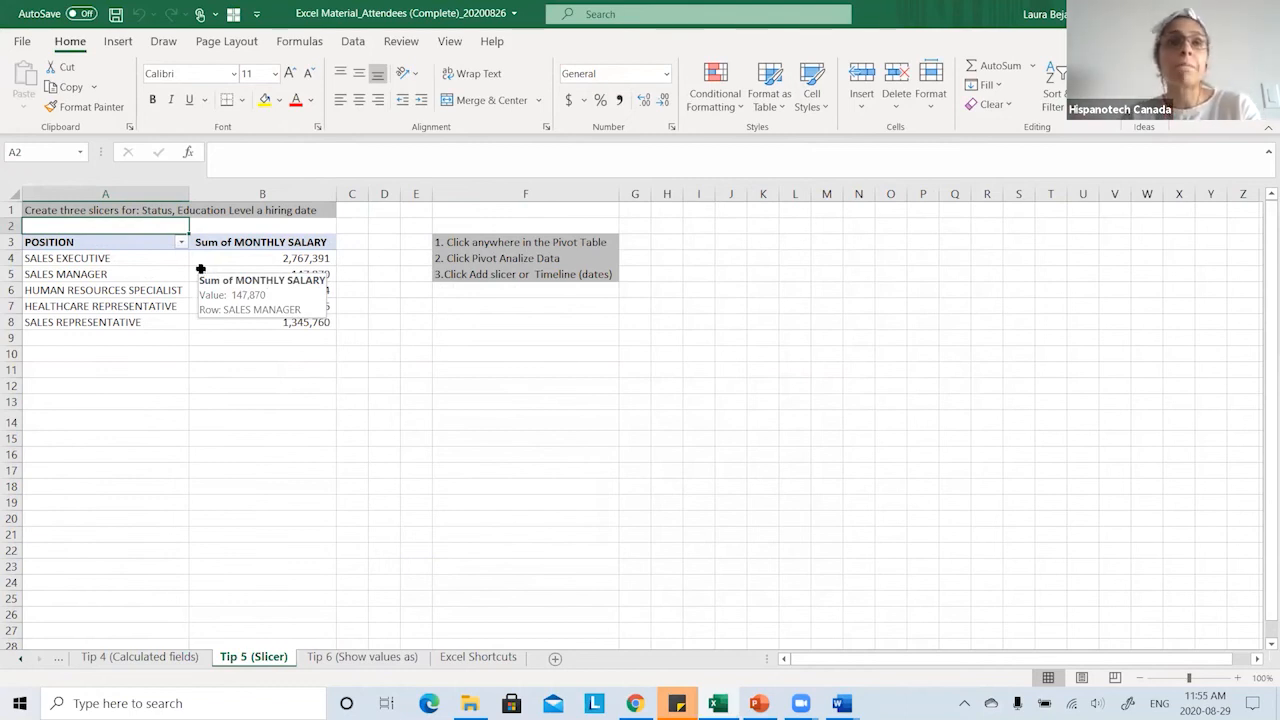
- Review the positions and monthly salary sums on the Tip 5 (Slicer) sheet, along with the slicer task in A1
left_click(106, 271)
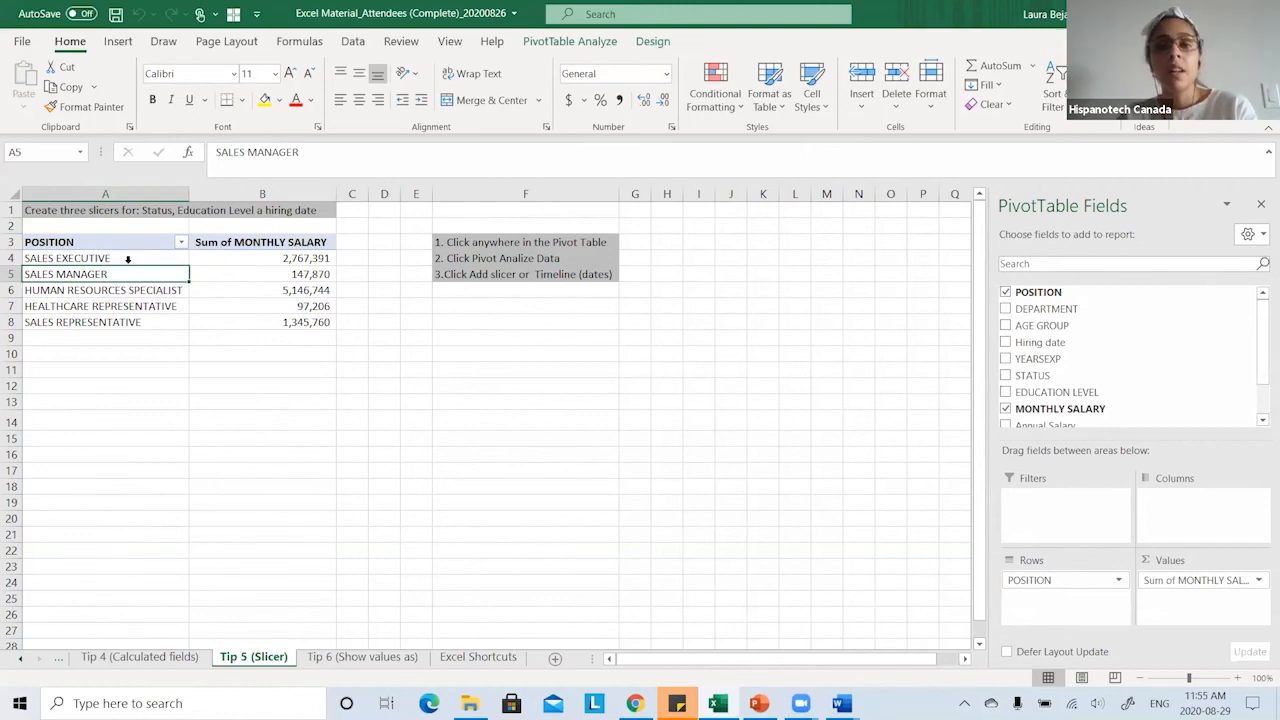
left_click(130, 259)
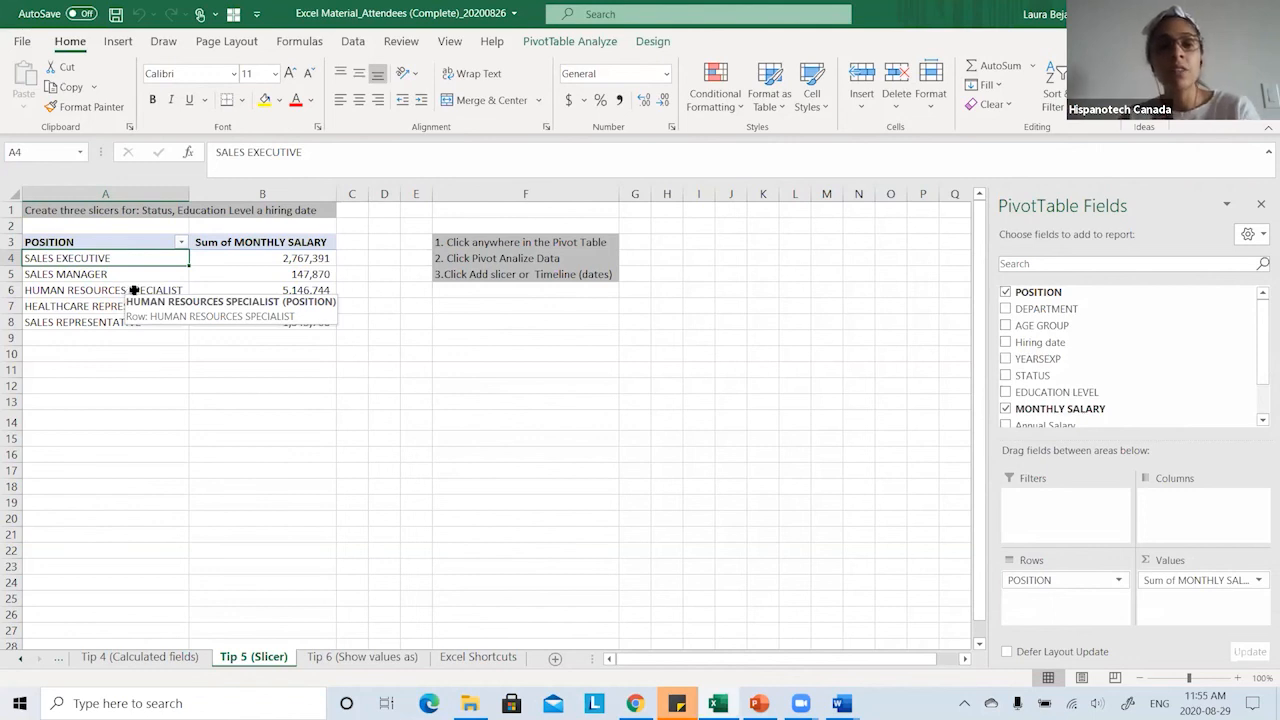
left_click(153, 276)
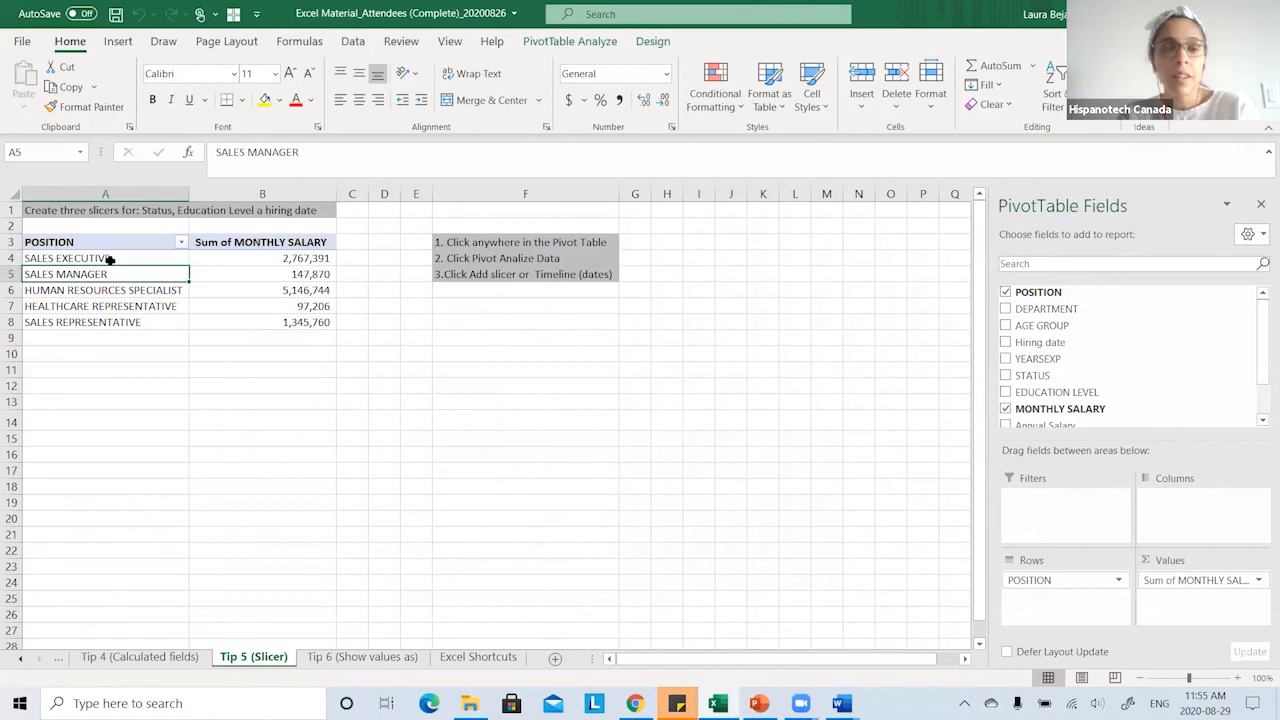
left_click(248, 260)
left_click(94, 210)
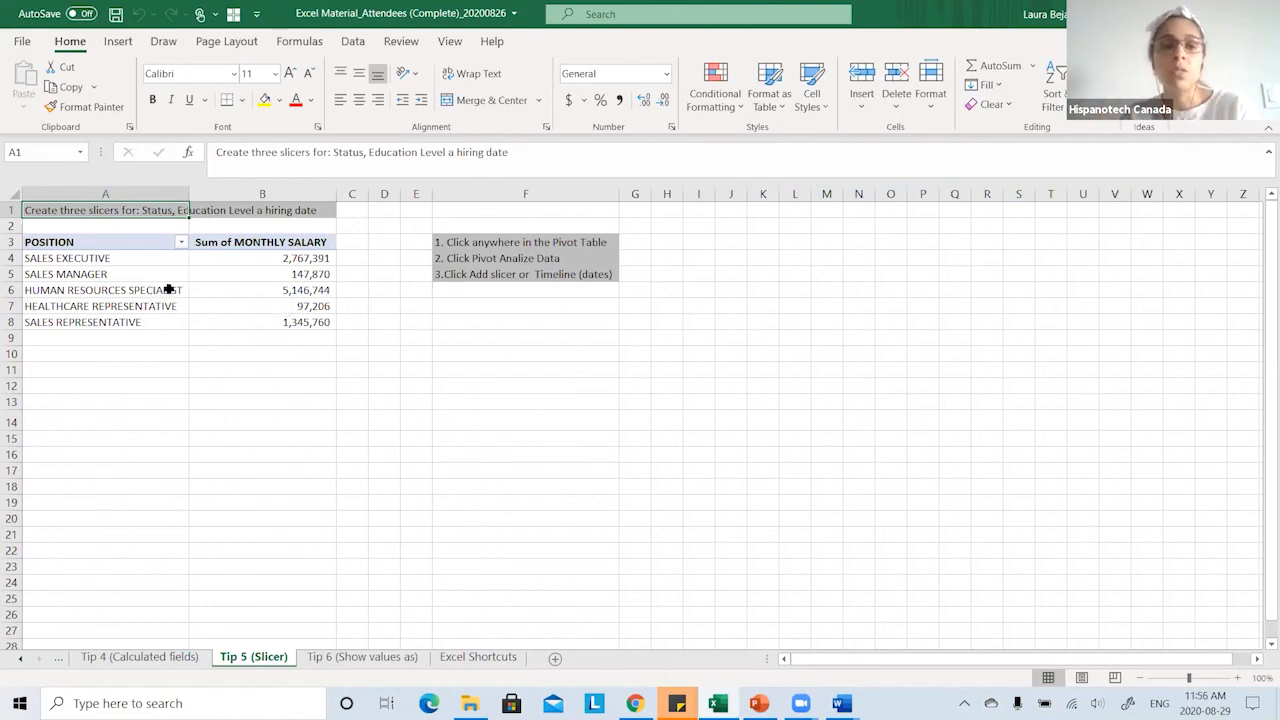
- Insert slicers for STATUS and EDUCATION LEVEL from the position pivot table on the Tip 5 (Slicer) sheet
left_click(158, 278)
left_click(158, 256)
left_click(155, 299)
left_click(158, 308)
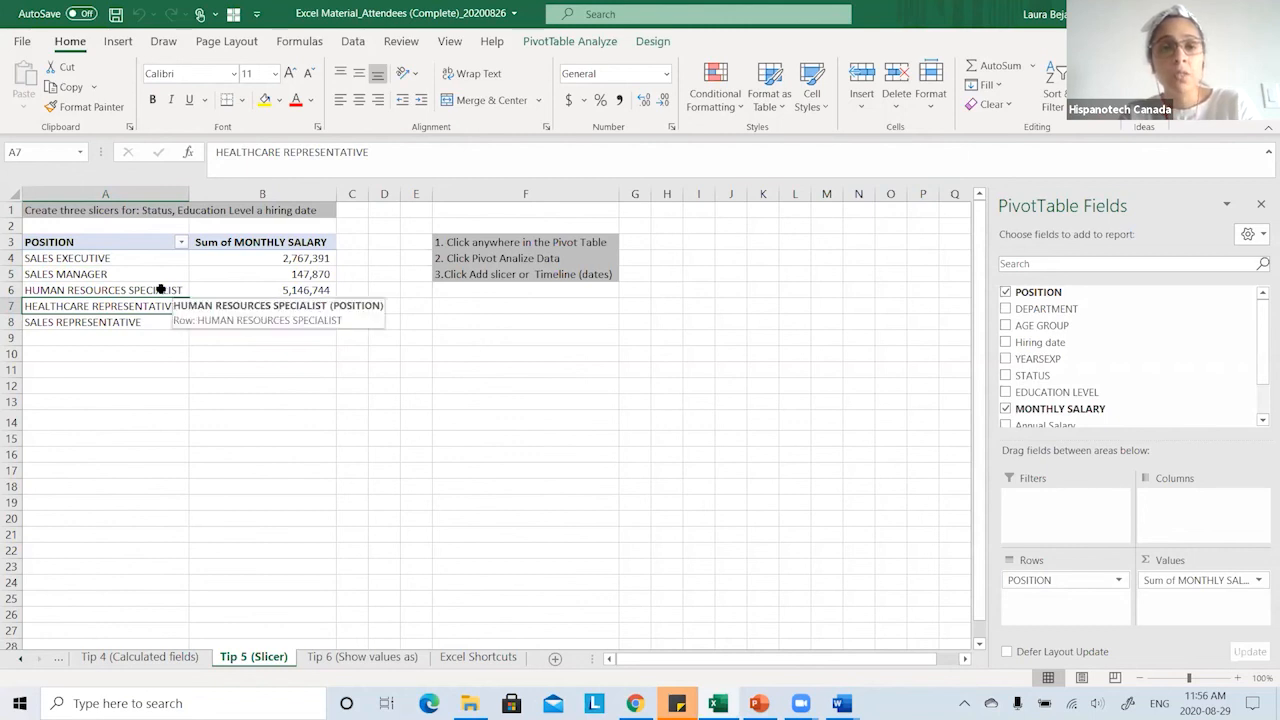
left_click(149, 290)
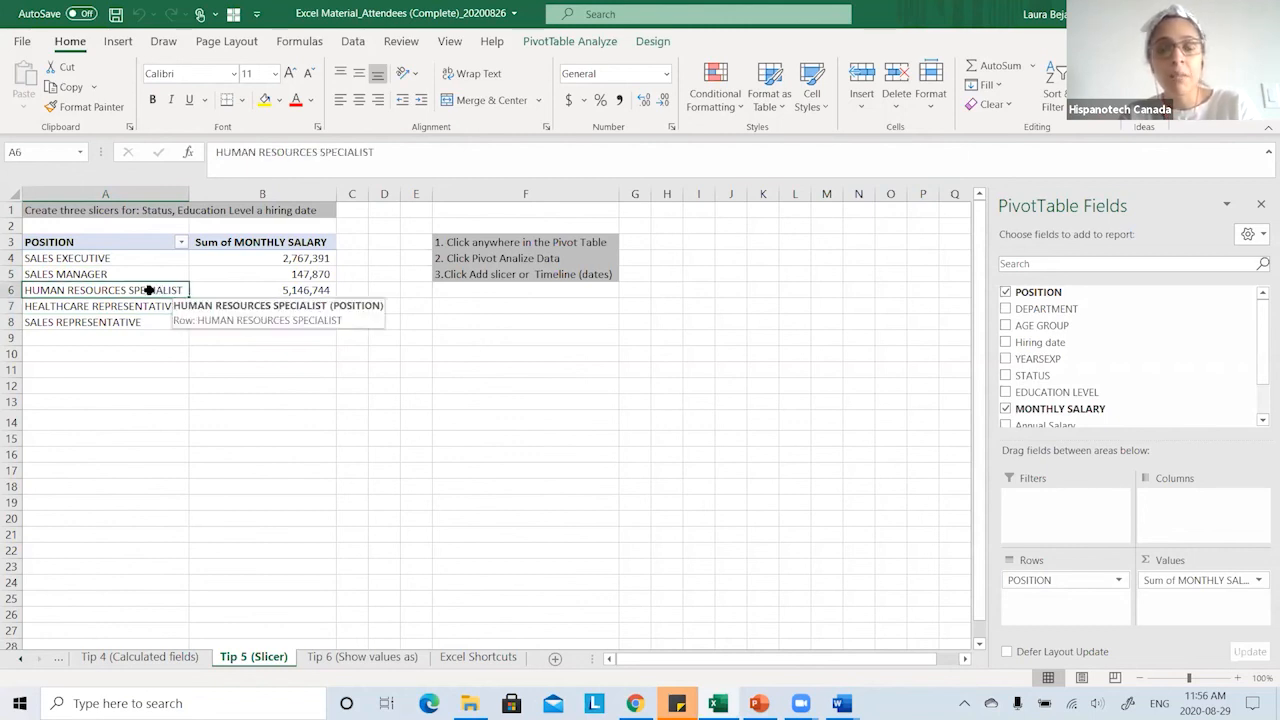
left_click(575, 45)
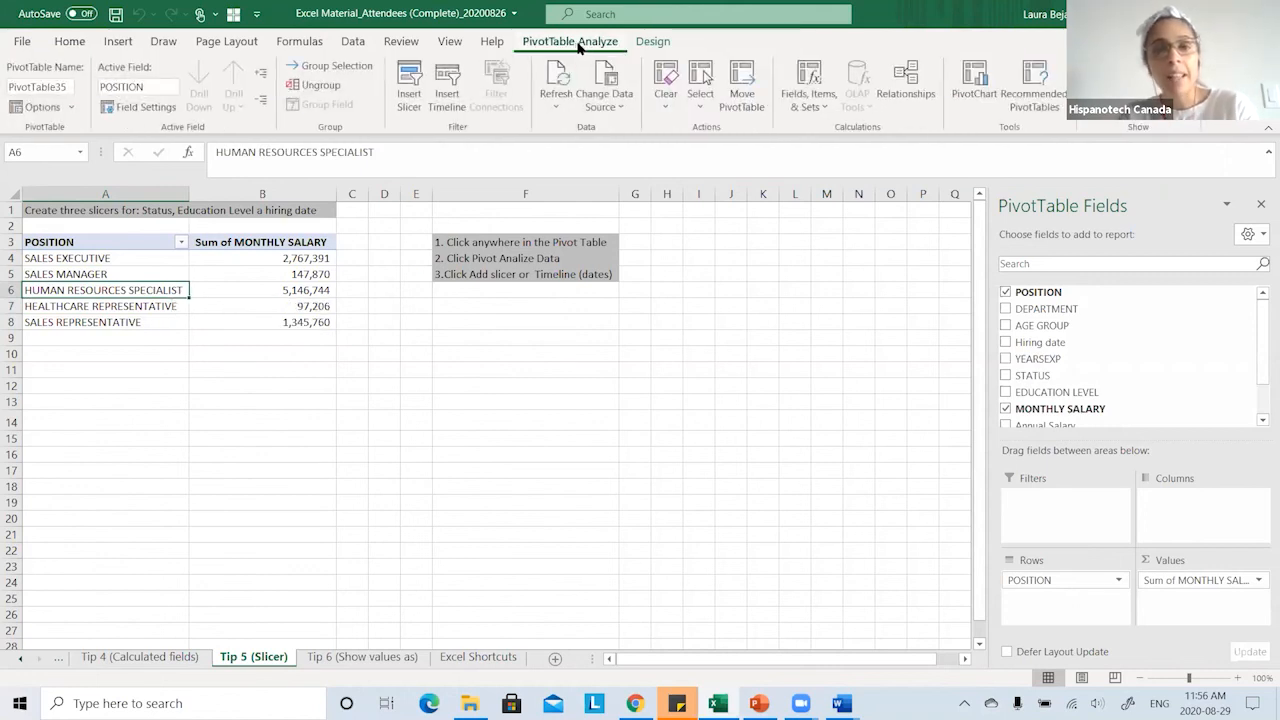
left_click(399, 111)
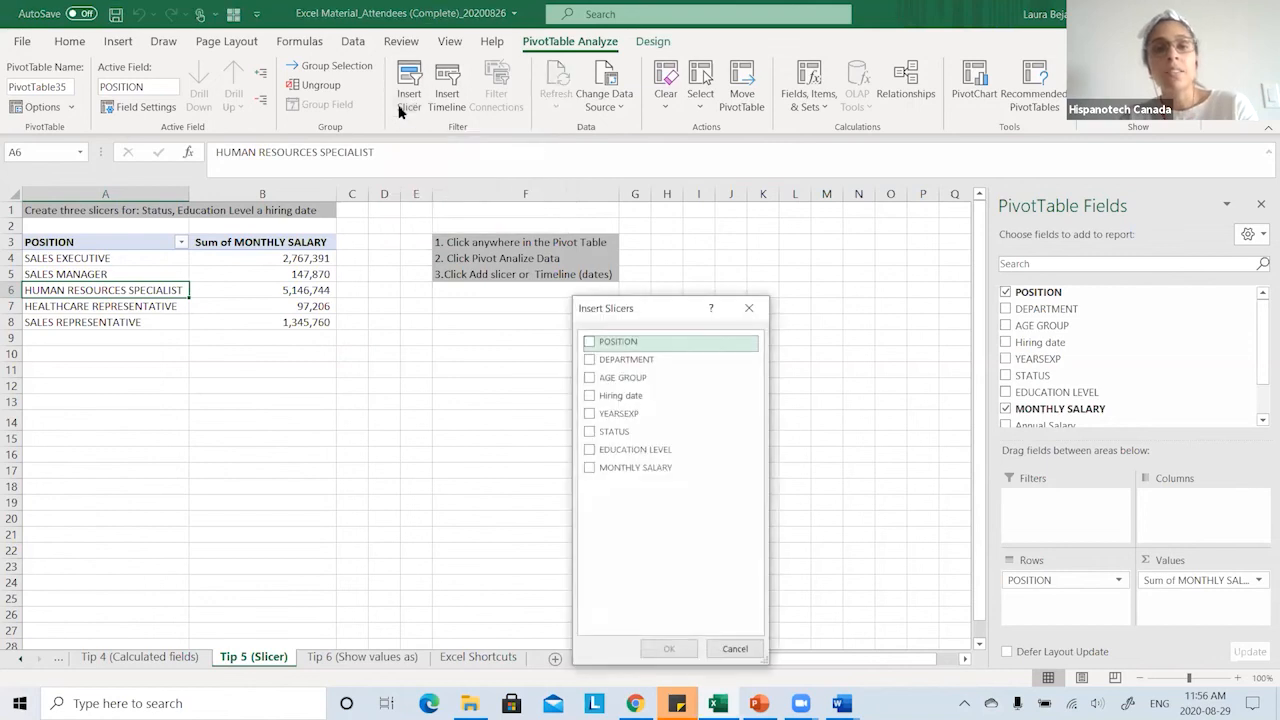
left_click(589, 432)
left_click(591, 452)
left_click(665, 651)
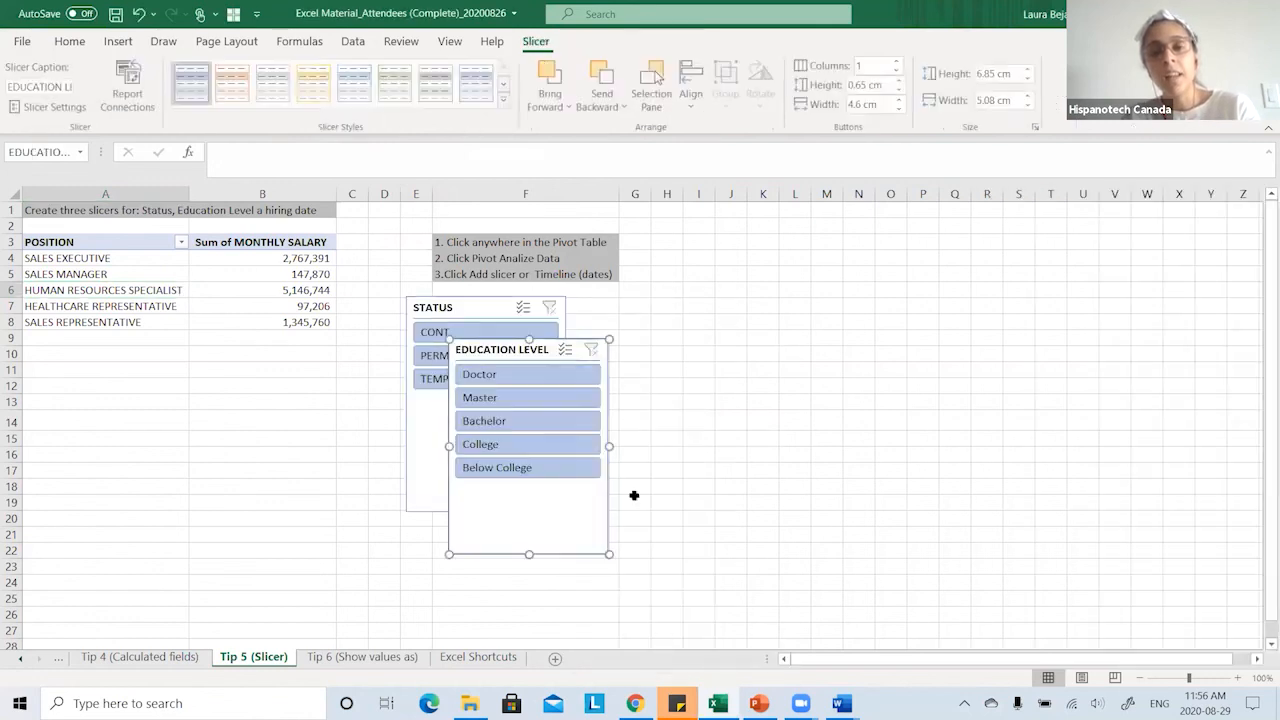
- Move the EDUCATION LEVEL slicer beside the STATUS slicer so that they no longer overlap
left_click_drag(534, 348, 682, 316)
left_click_drag(676, 301, 675, 303)
left_click(495, 515)
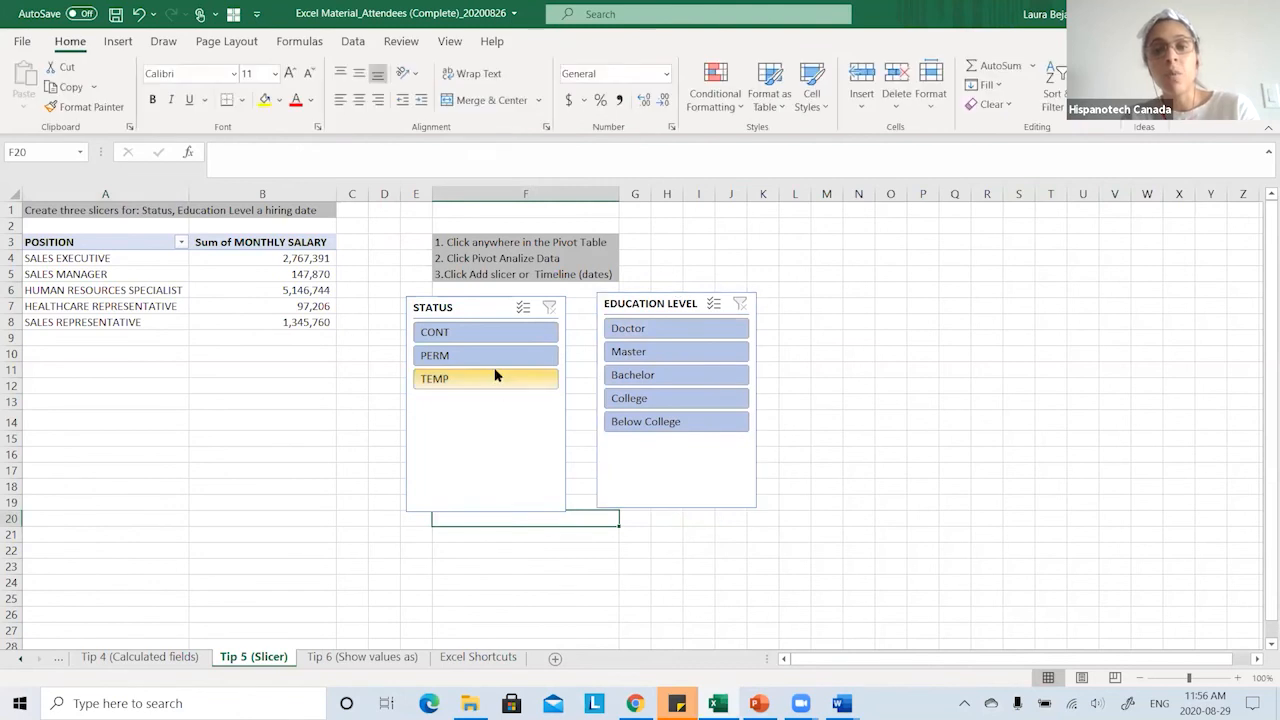
left_click(826, 418)
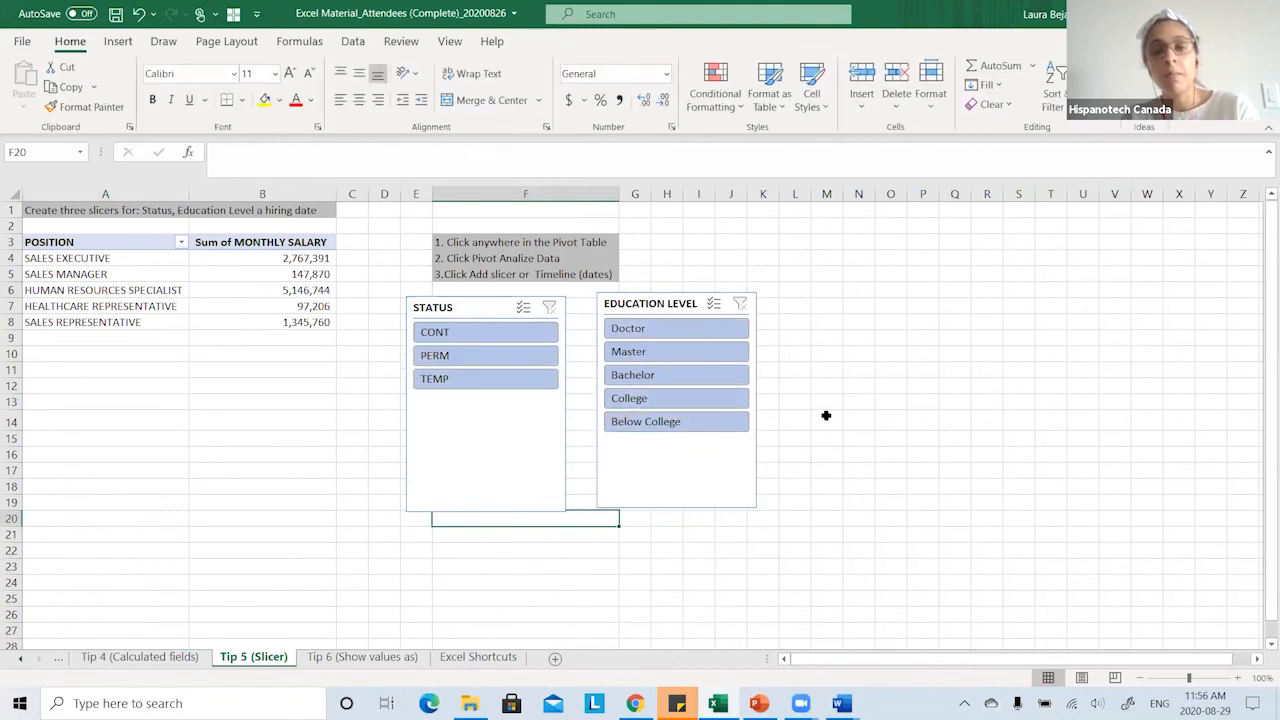
- Filter the pivot table by PERM status and Bachelor education level, and switch the status filter to CONT
left_click(478, 358)
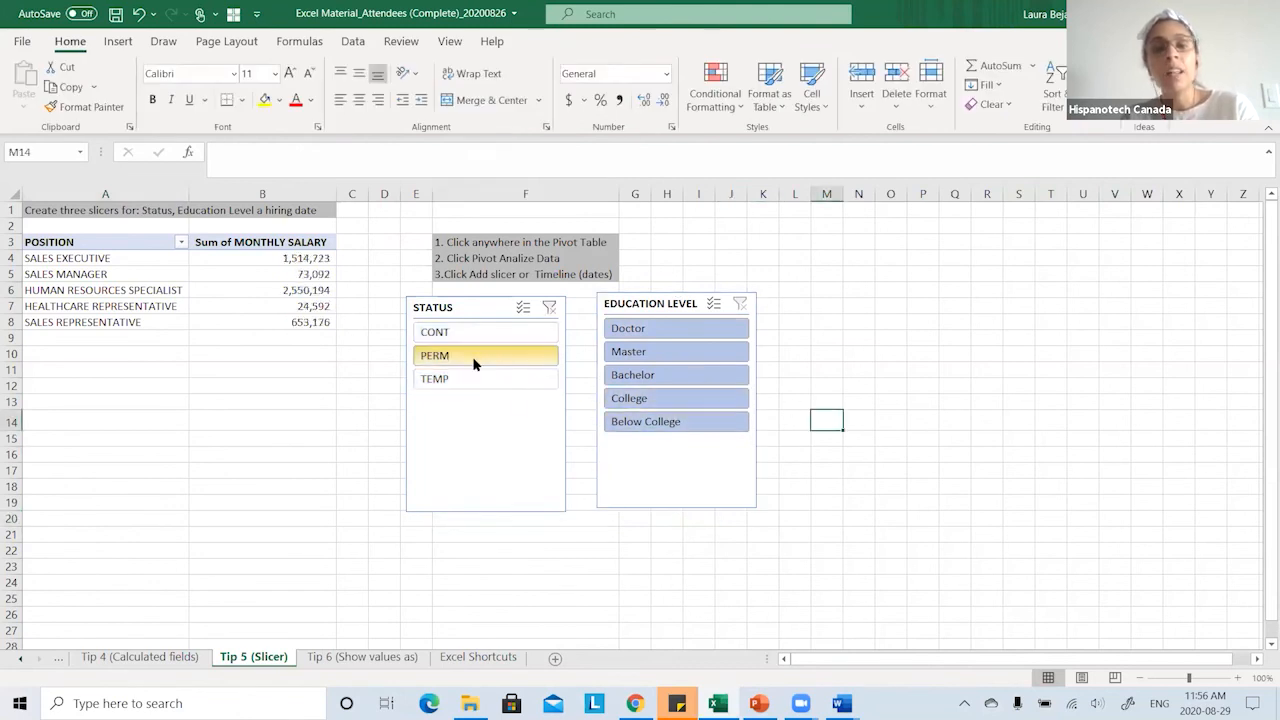
left_click(651, 375)
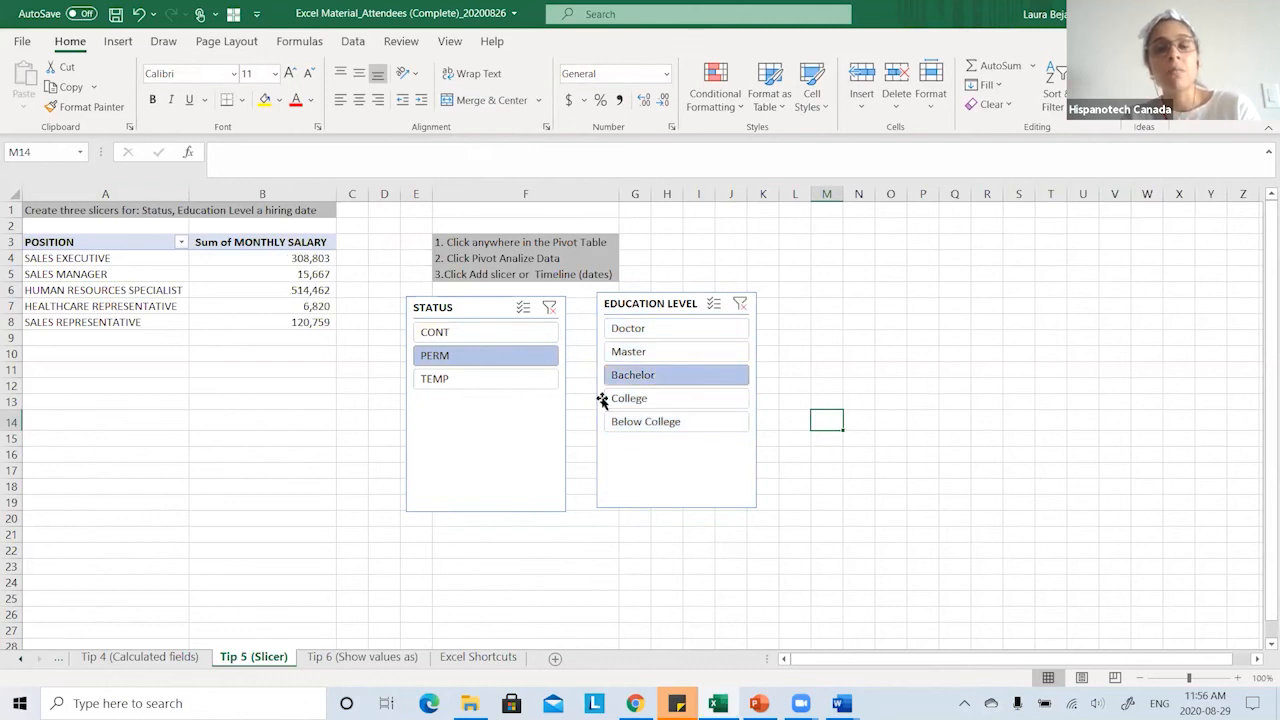
left_click(468, 341)
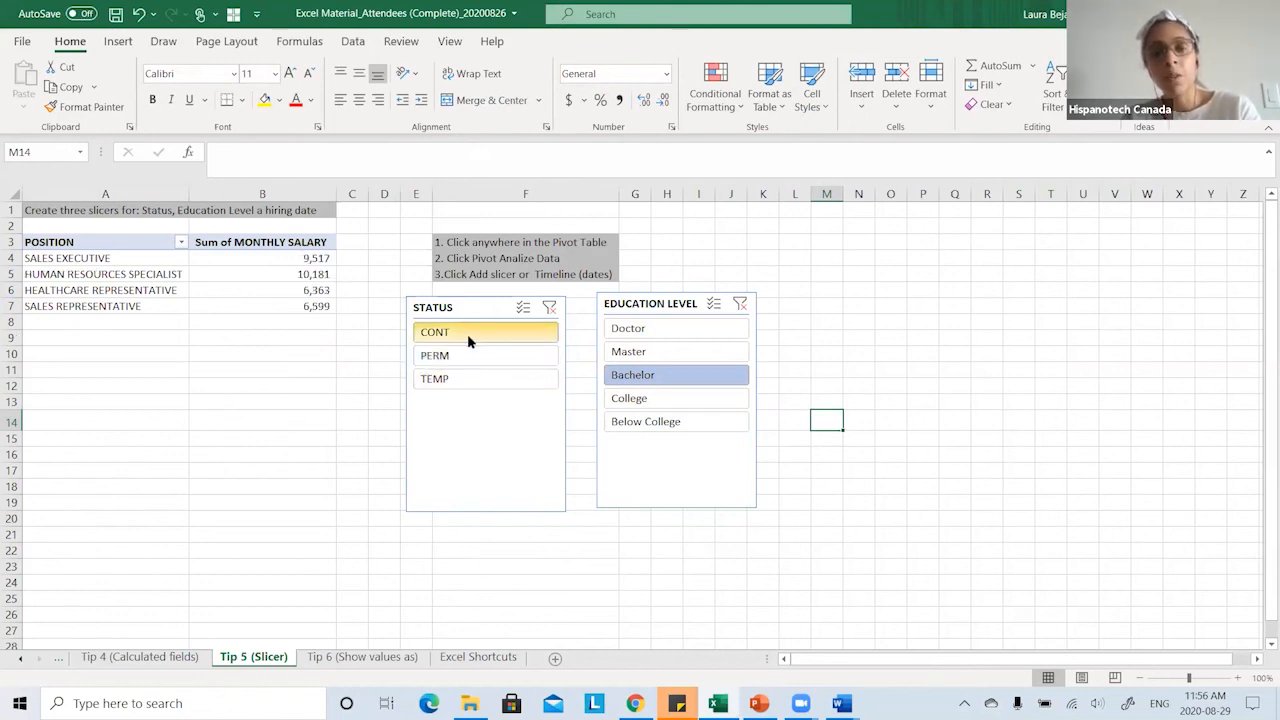
left_click(462, 352)
left_click(459, 351)
left_click(459, 351)
left_click(463, 341)
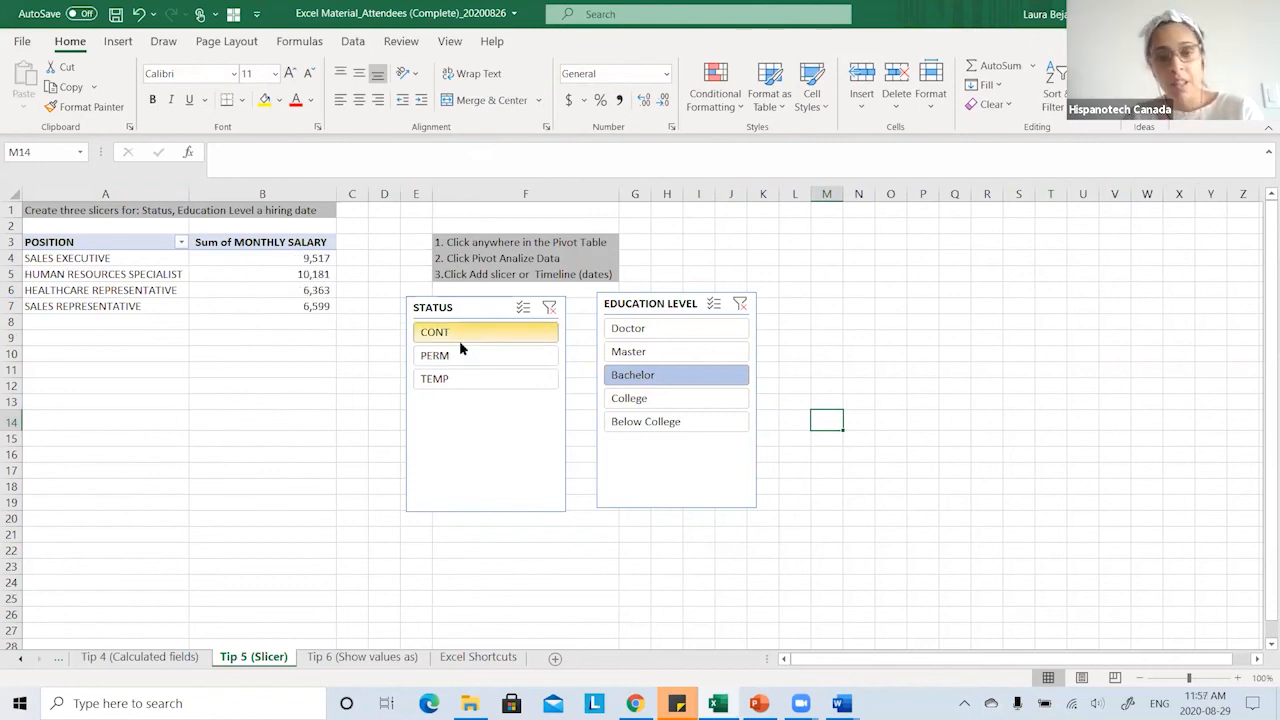
- Enable multi-select in both slicers and filter to CONT and PERM status with Doctor, Master and Bachelor education levels
left_click(523, 308)
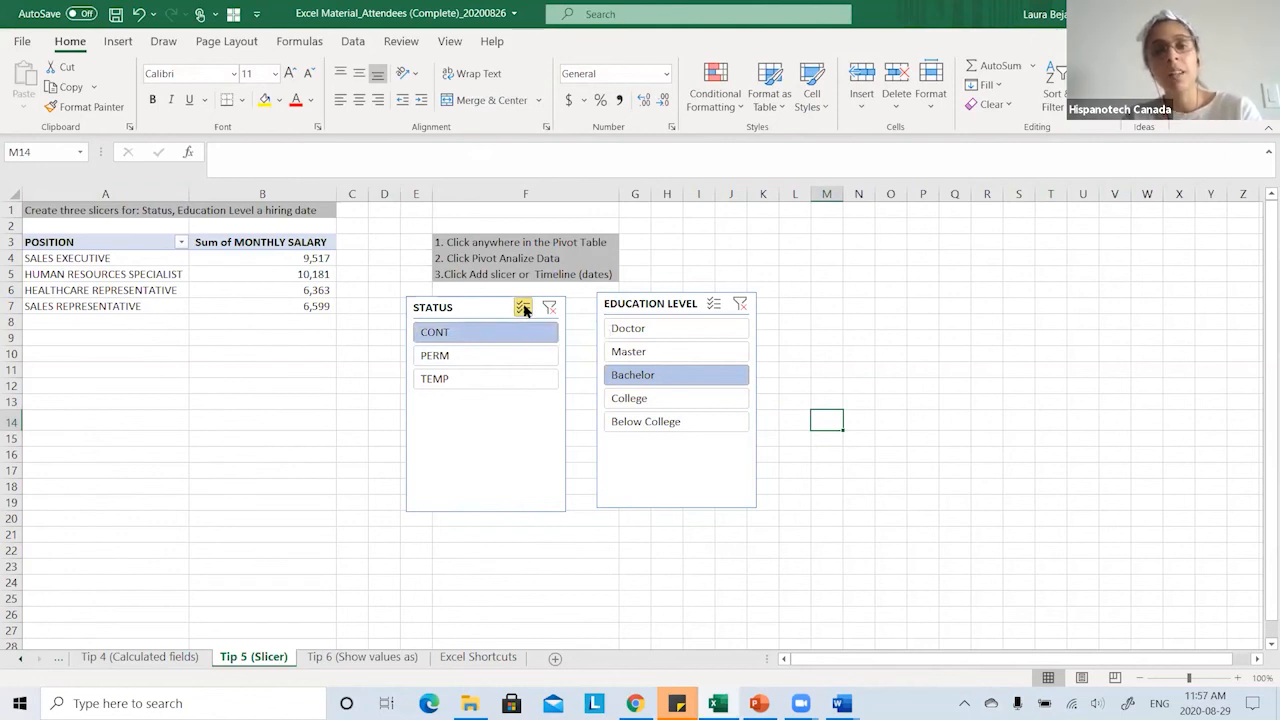
left_click(453, 357)
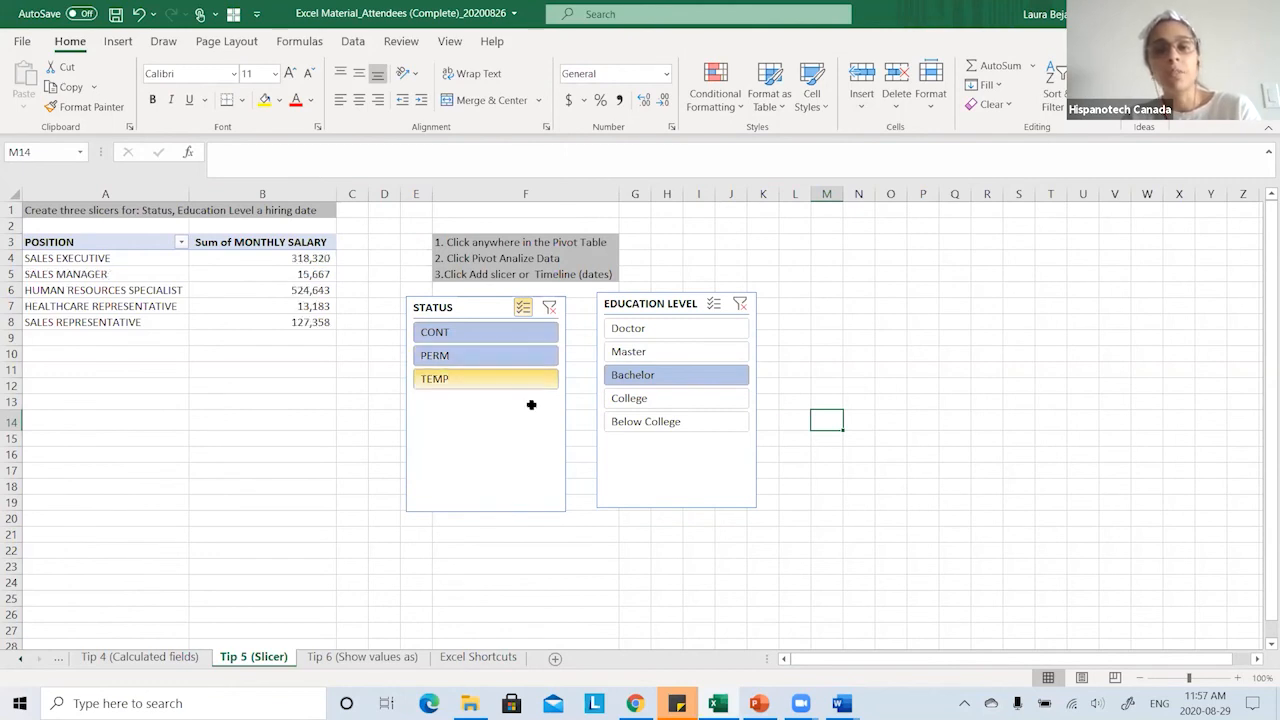
left_click(680, 353)
left_click(675, 330)
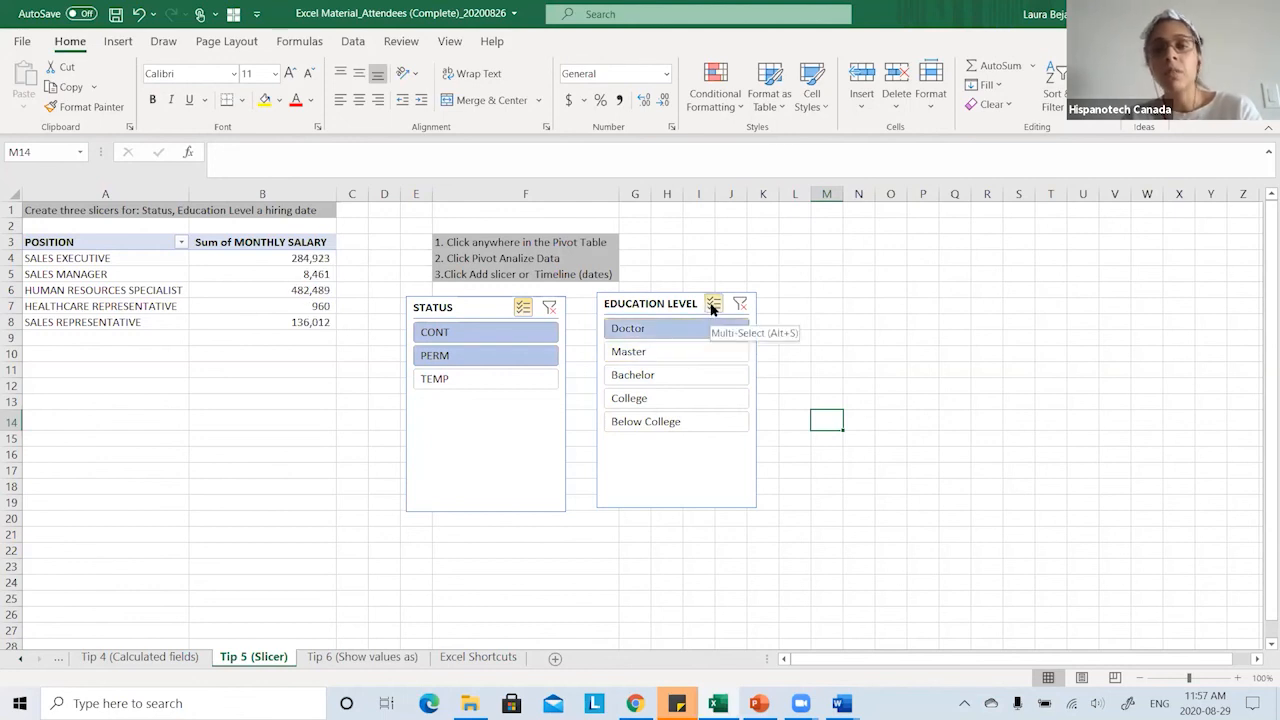
left_click(713, 309)
left_click(677, 351)
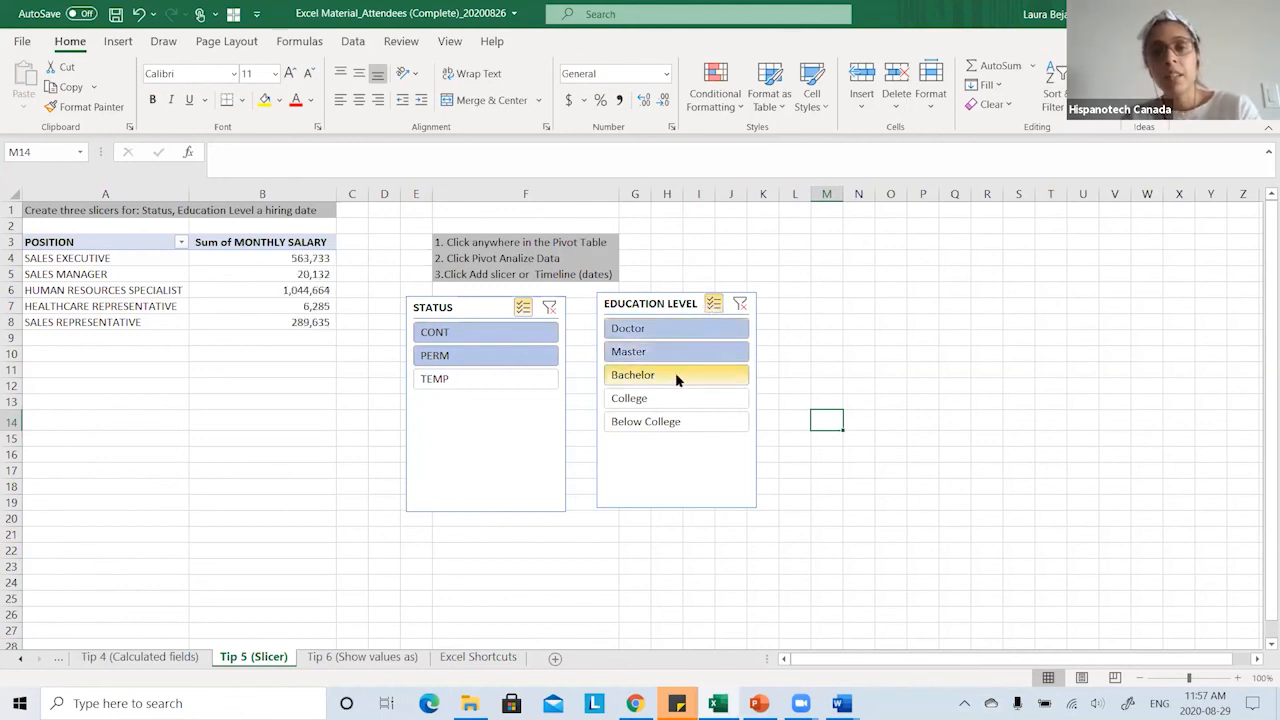
left_click(675, 376)
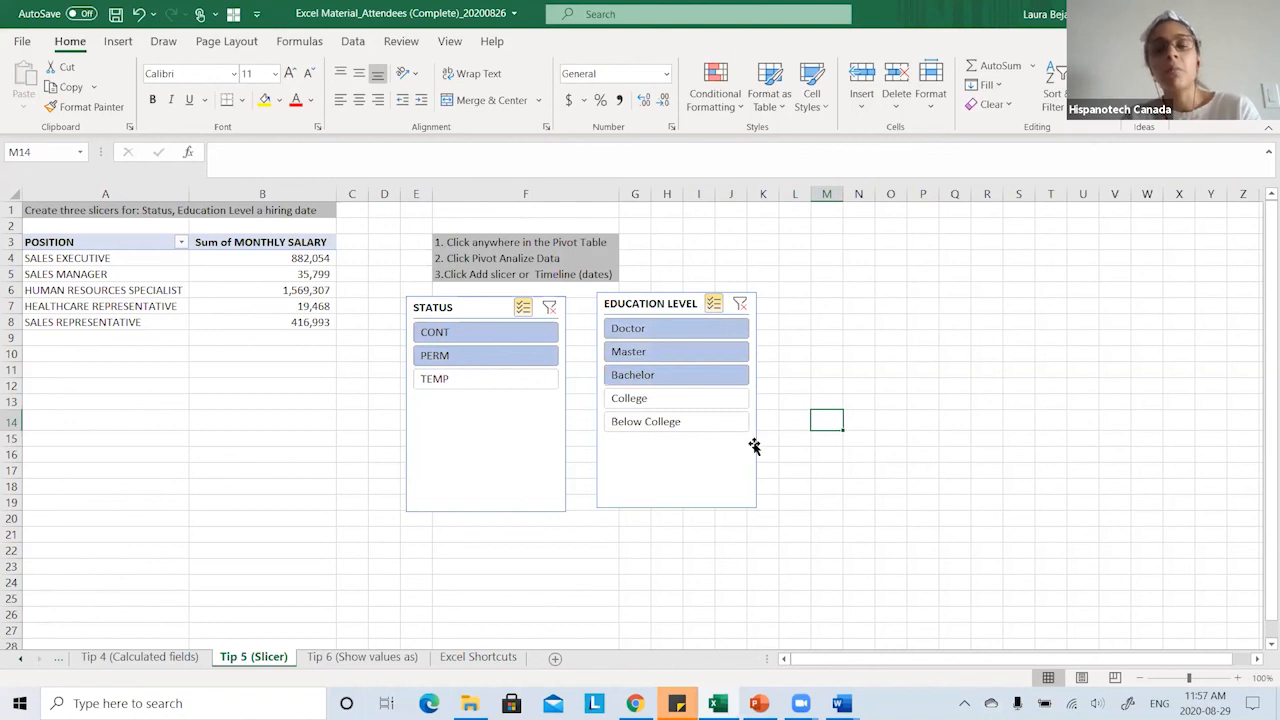
- Clear the filters of the STATUS and EDUCATION LEVEL slicers
left_click(549, 311)
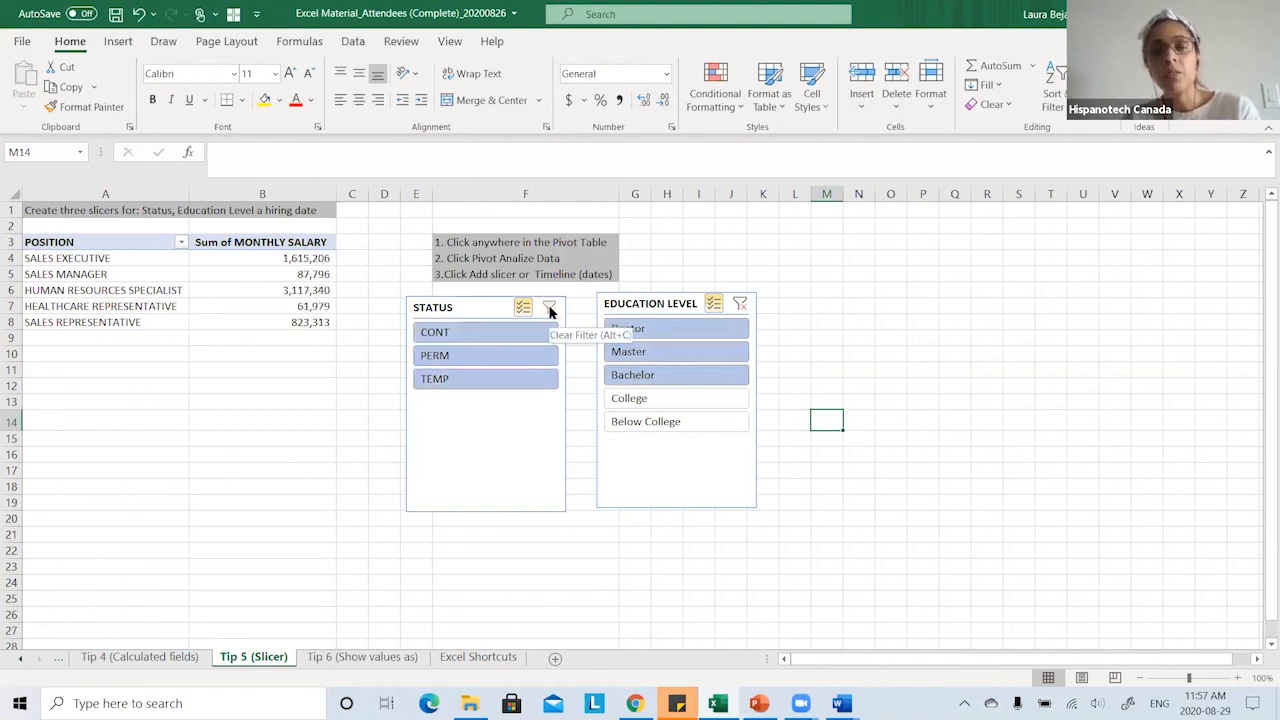
left_click(740, 304)
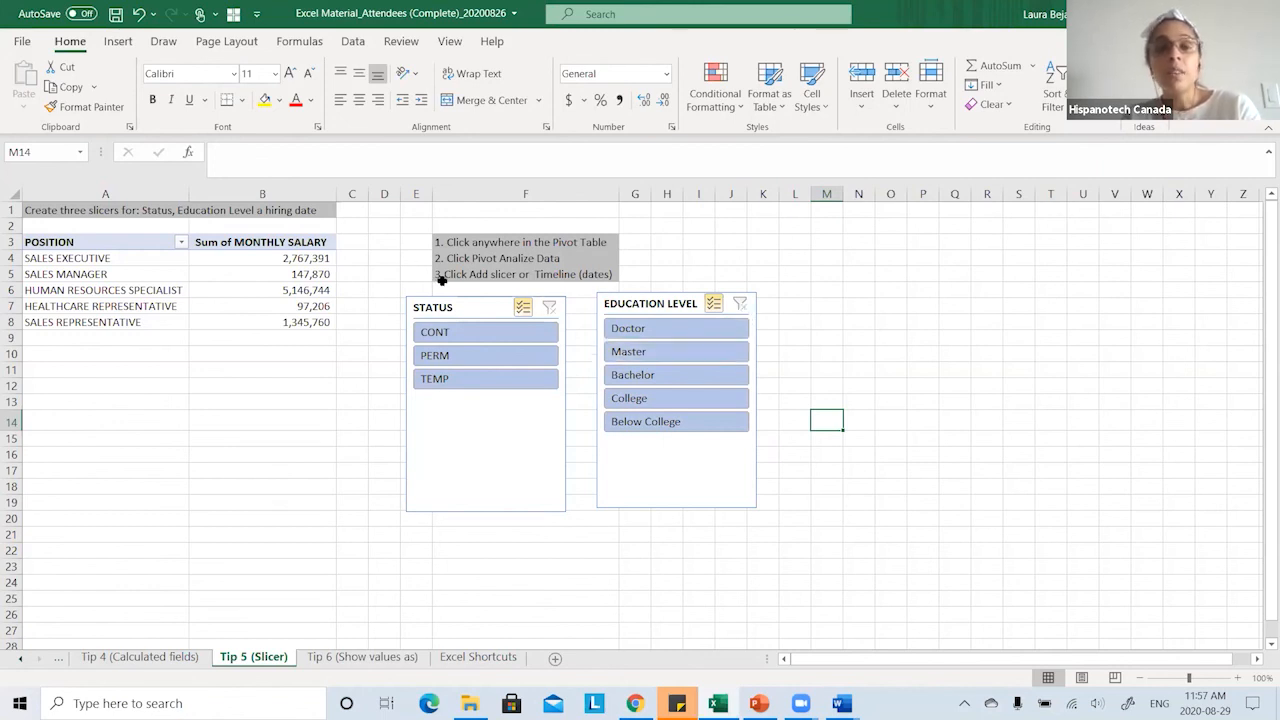
- Insert a Hiring date timeline for the pivot table and place it beyond the EDUCATION LEVEL slicer
left_click(248, 264)
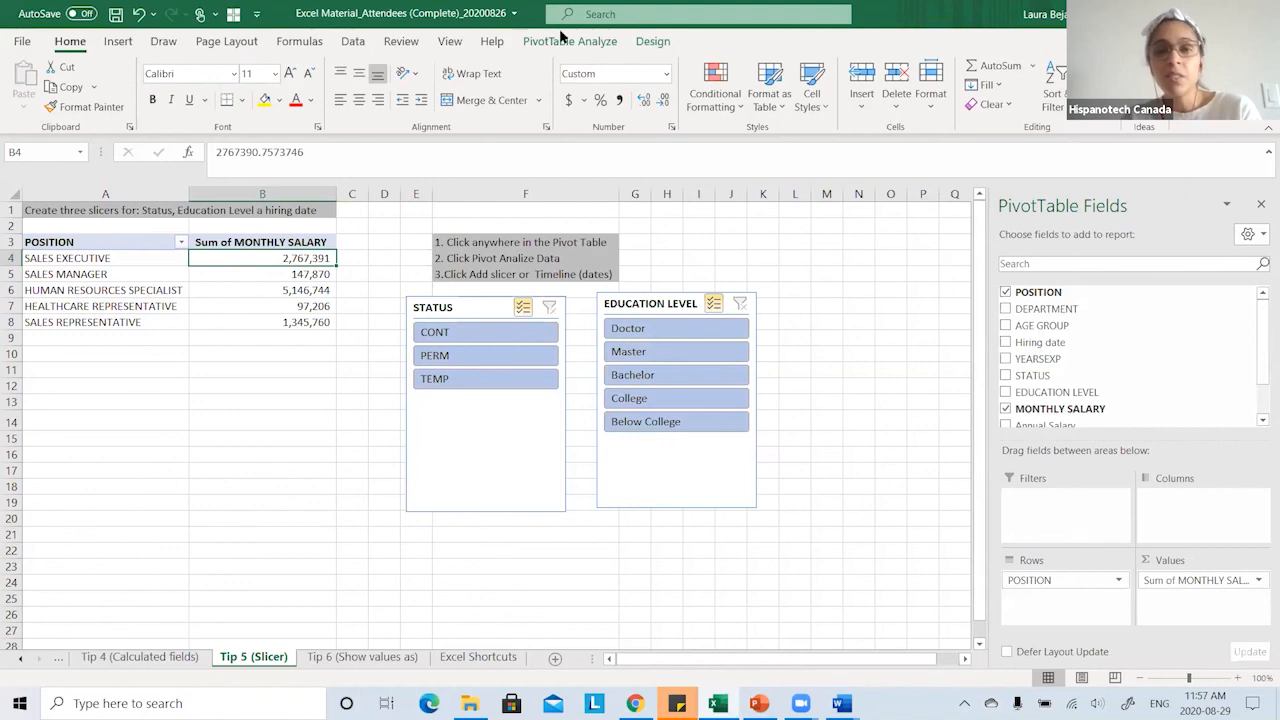
left_click(600, 42)
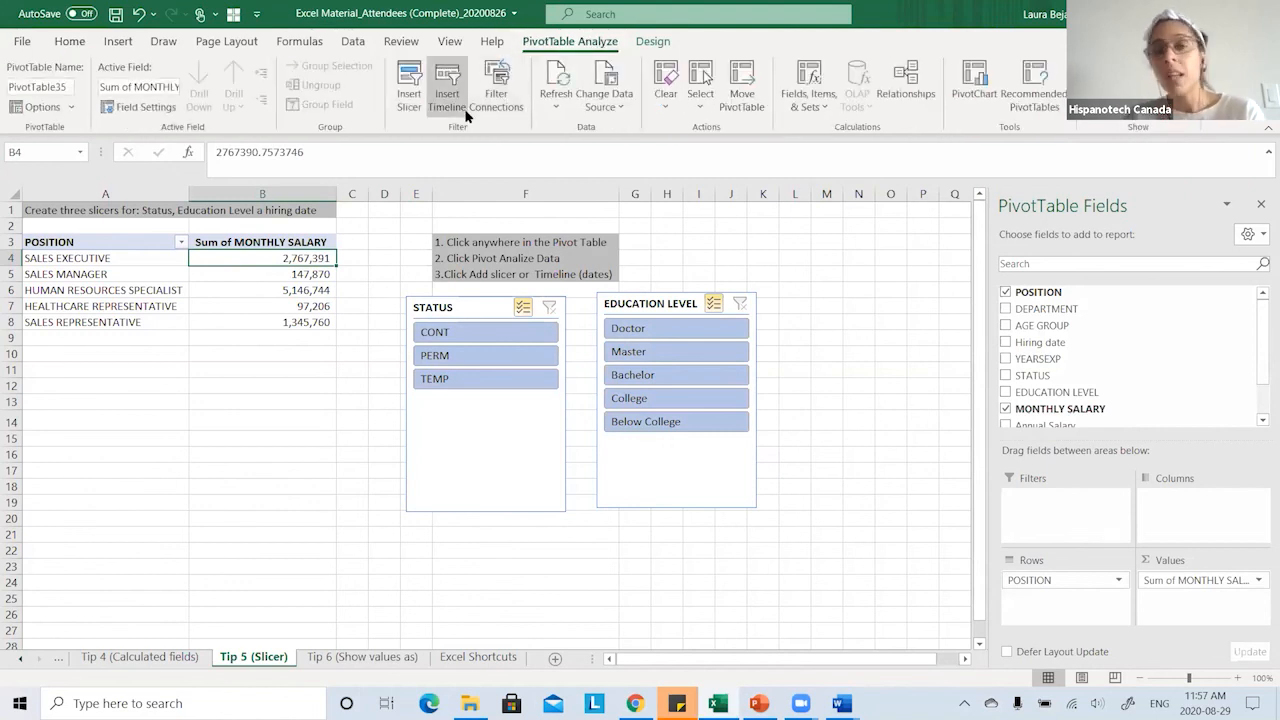
left_click(448, 95)
left_click(589, 404)
left_click(665, 585)
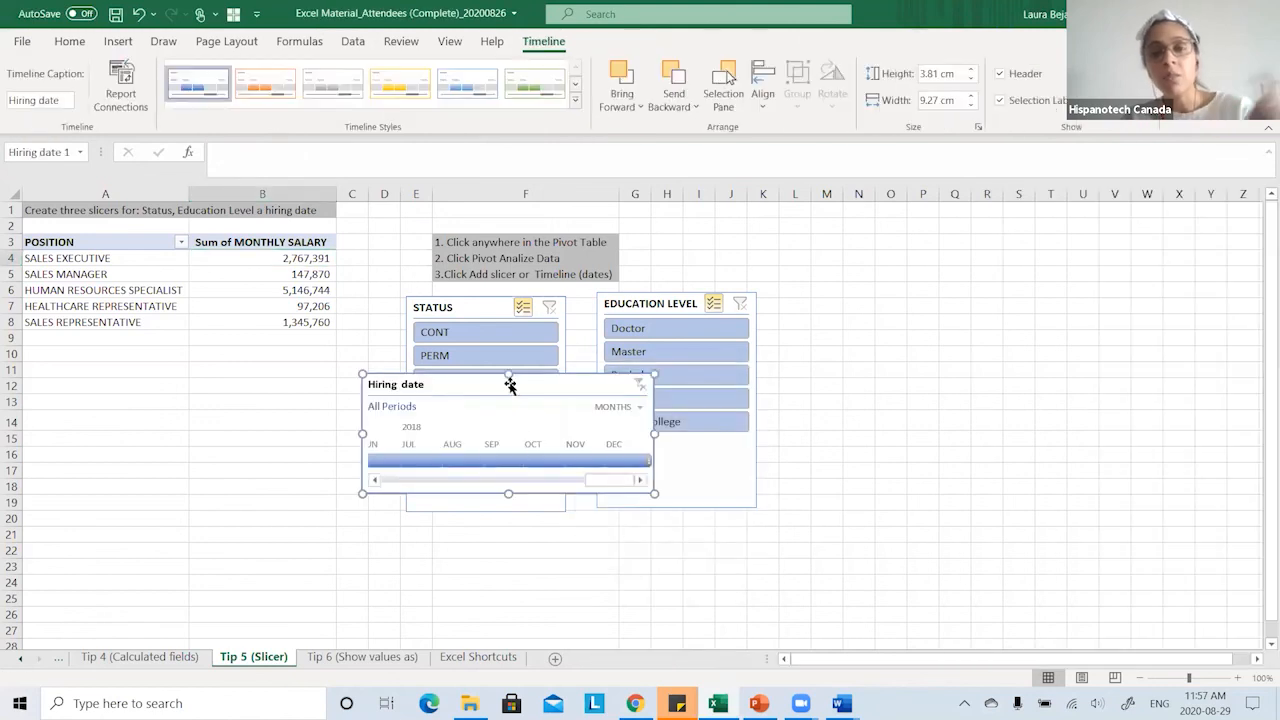
left_click_drag(535, 444, 918, 276)
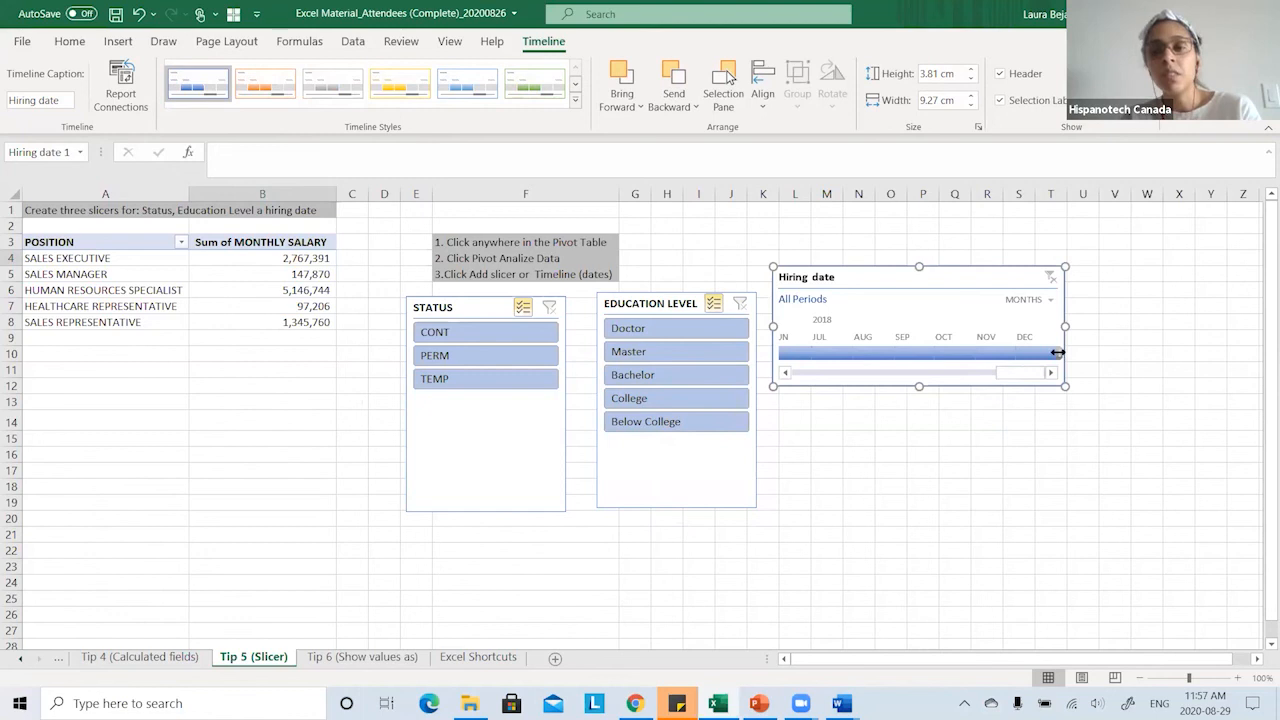
- Filter the Hiring date timeline to Jan 2016 - Oct 2018, and change the period to Feb 2016 - Feb 2017
left_click_drag(1054, 352, 1012, 378)
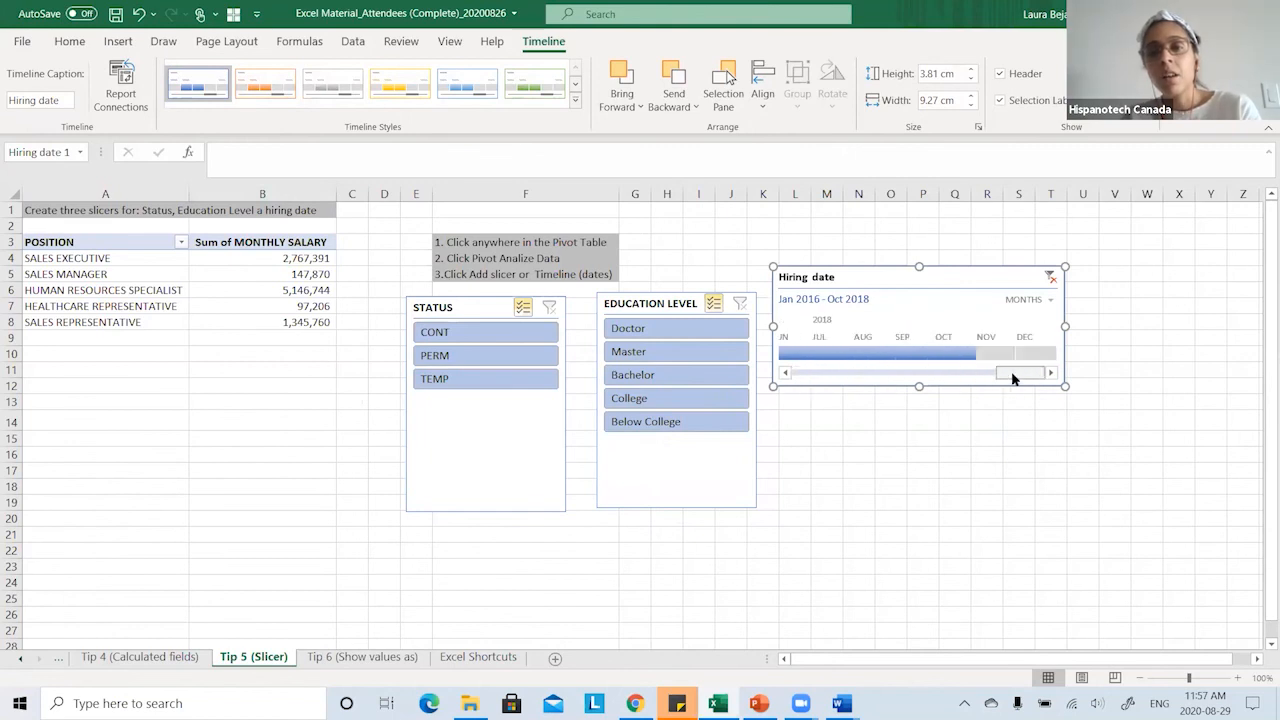
left_click_drag(928, 382, 1019, 350)
left_click(836, 355)
left_click(954, 373)
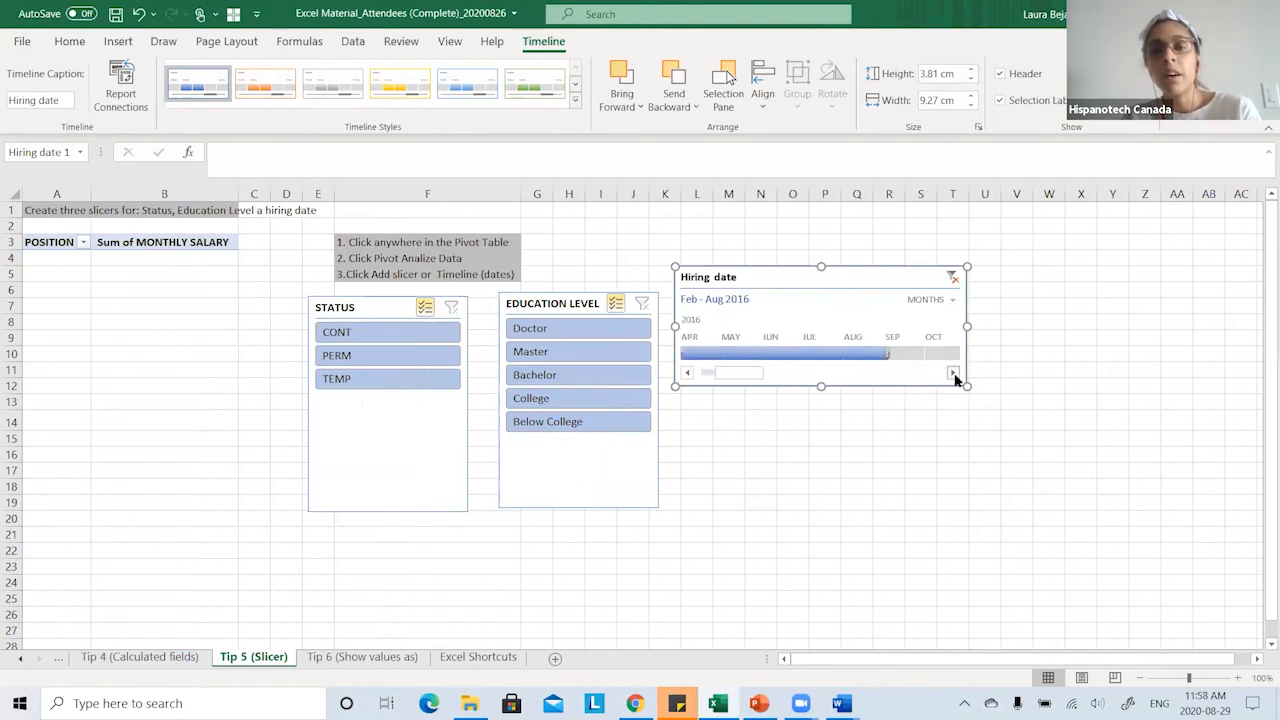
left_click_drag(732, 359, 1034, 336)
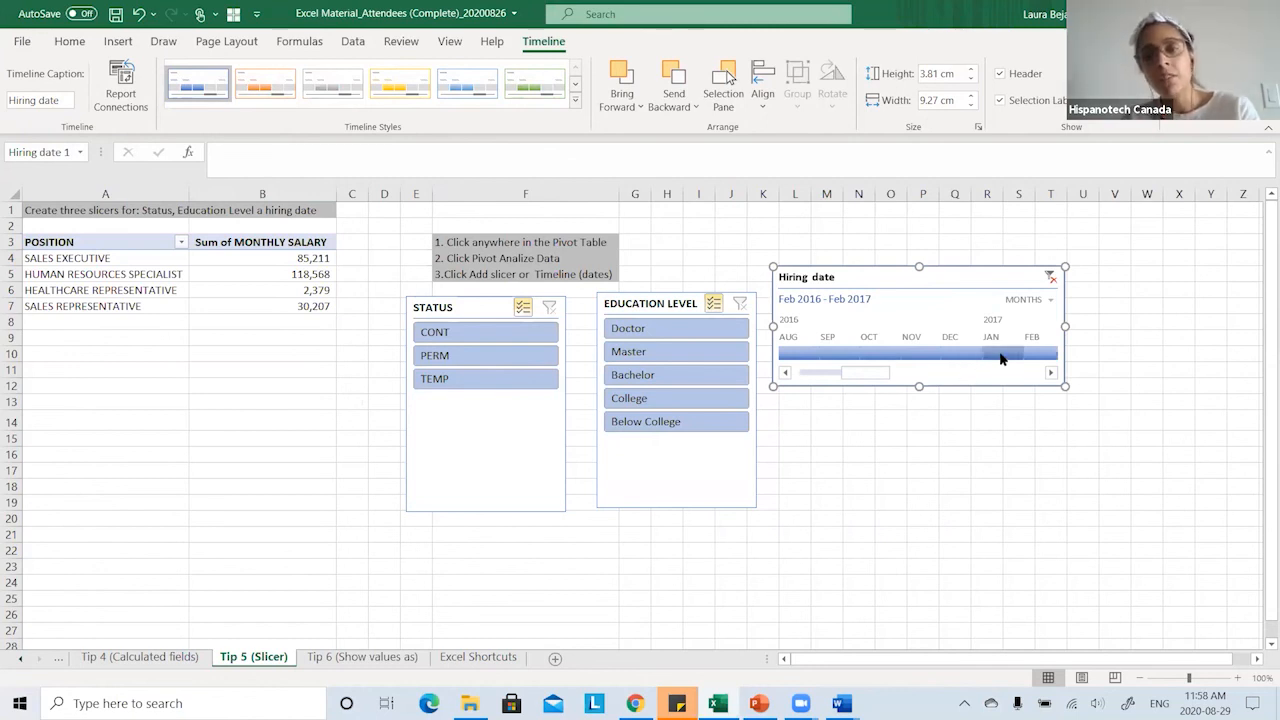
- Filter the Hiring date timeline to single months, including Jan 2017 and Nov 2016
left_click(1000, 354)
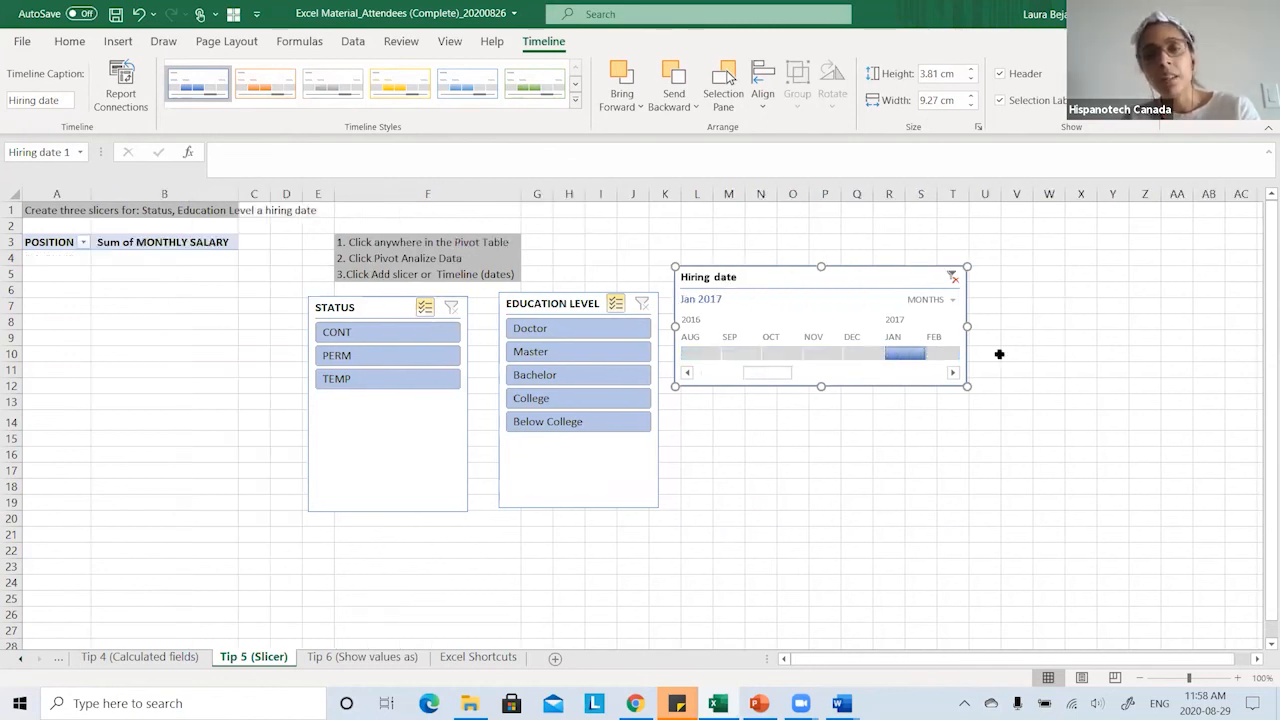
left_click_drag(930, 353, 992, 352)
left_click(888, 355)
left_click(857, 357)
left_click(821, 359)
left_click(797, 361)
left_click(813, 357)
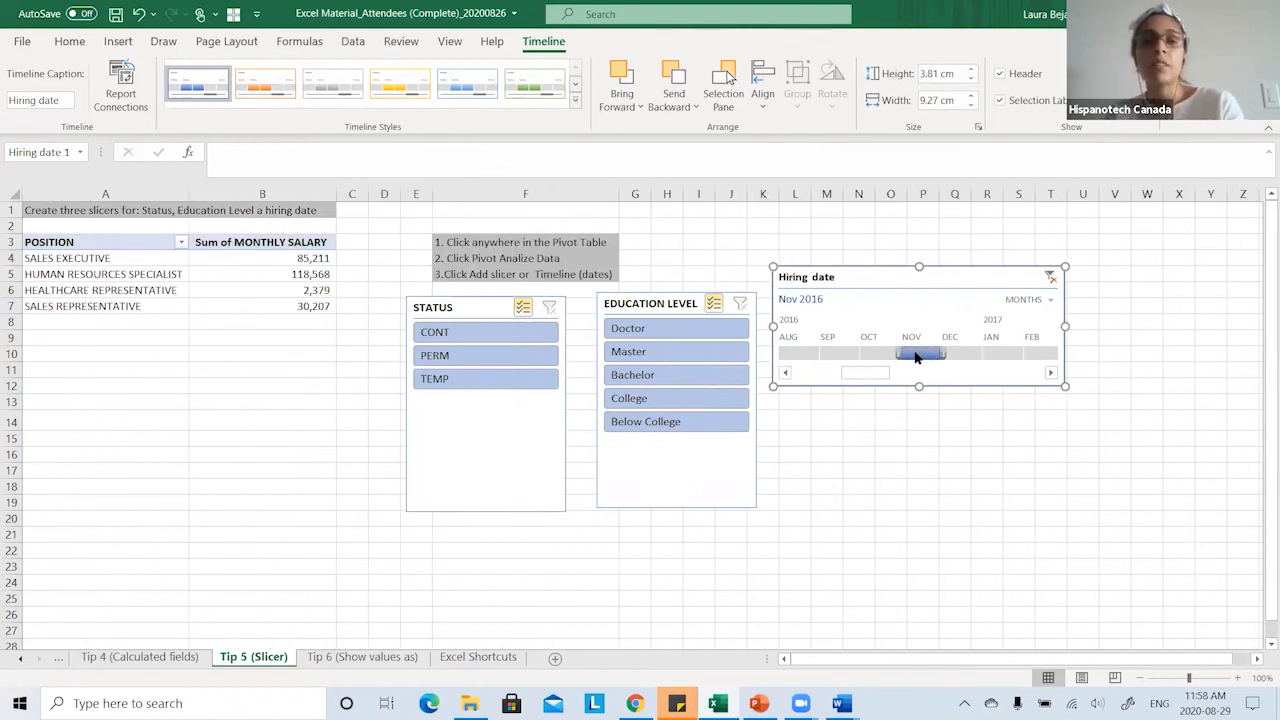
- Set the Hiring date timeline to Aug 2016 - Feb 2017 and move it down level with the two slicers
left_click_drag(914, 357, 1058, 347)
left_click_drag(896, 354, 788, 360)
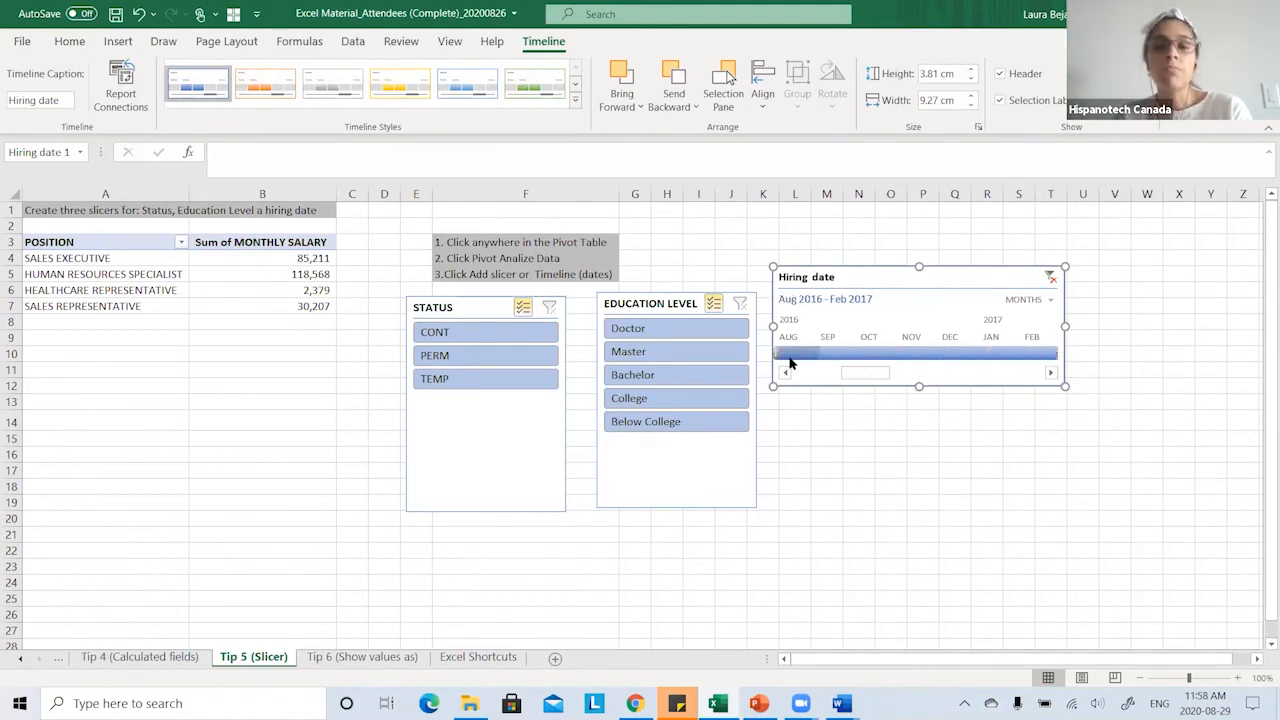
left_click_drag(823, 272, 825, 304)
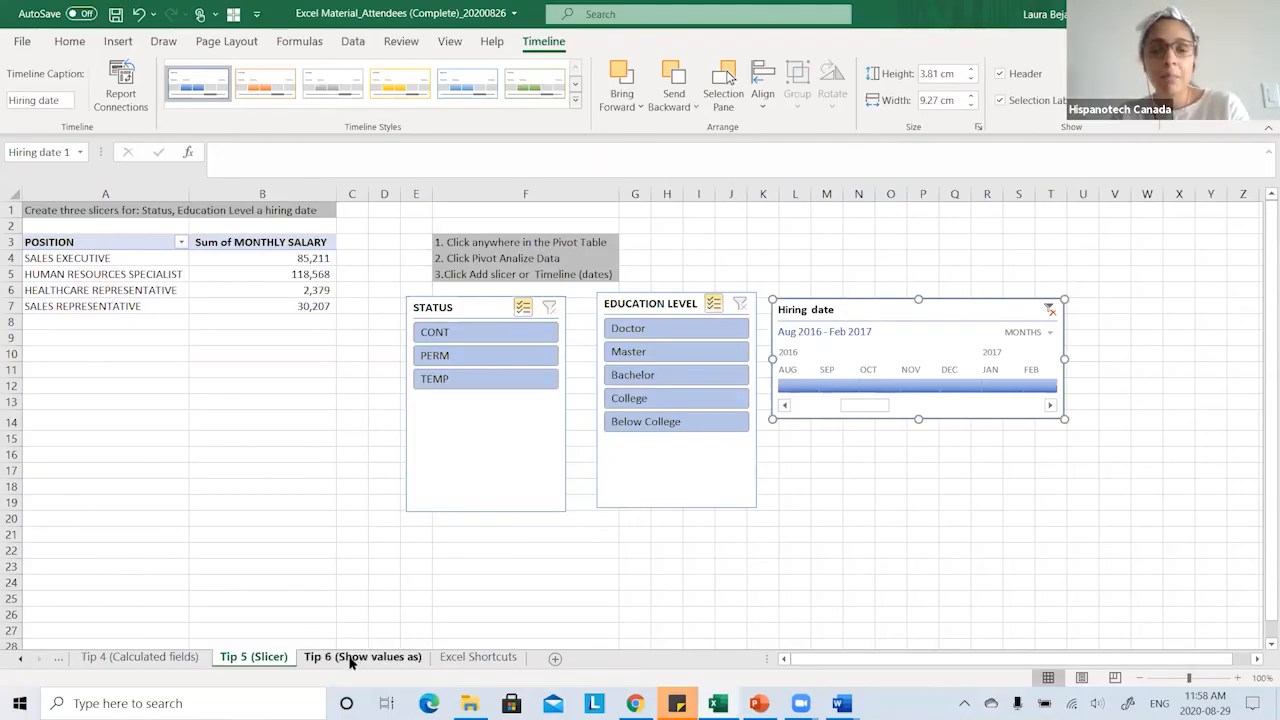
- Open the Tip 6 (Show values as) sheet, read the task in A1 and widen column B to fit its heading
left_click(343, 660)
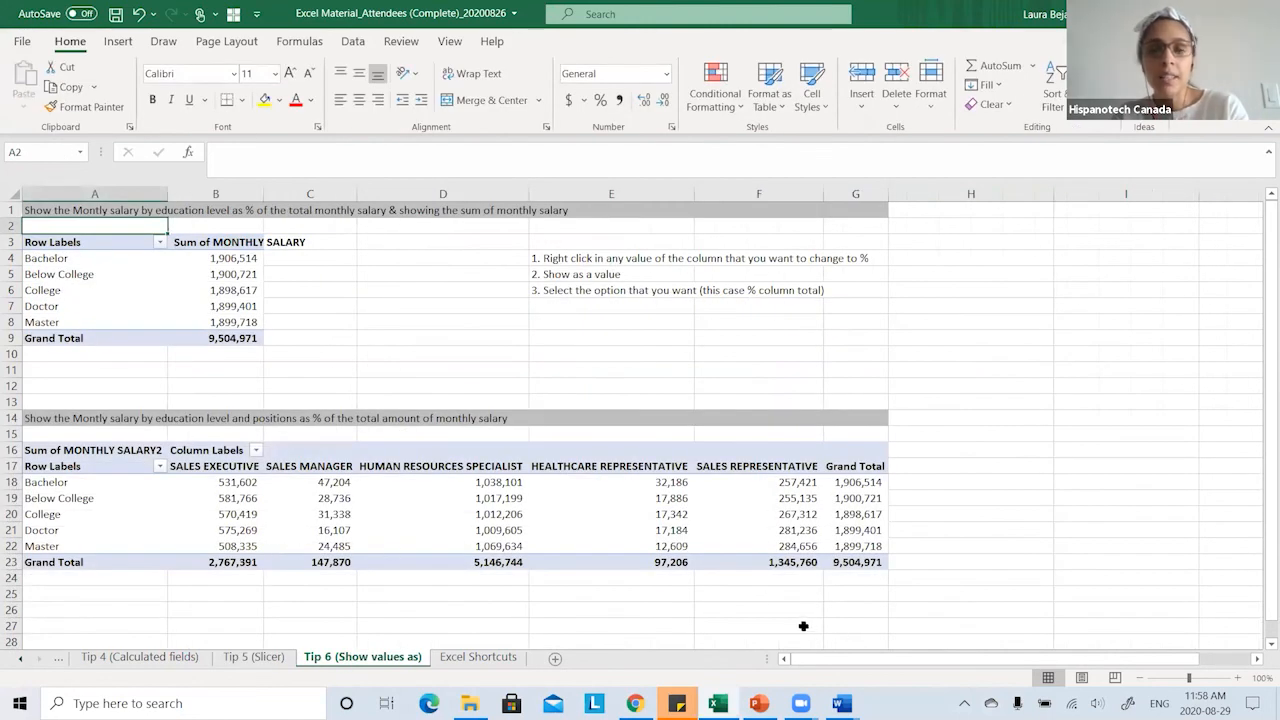
left_click(60, 208)
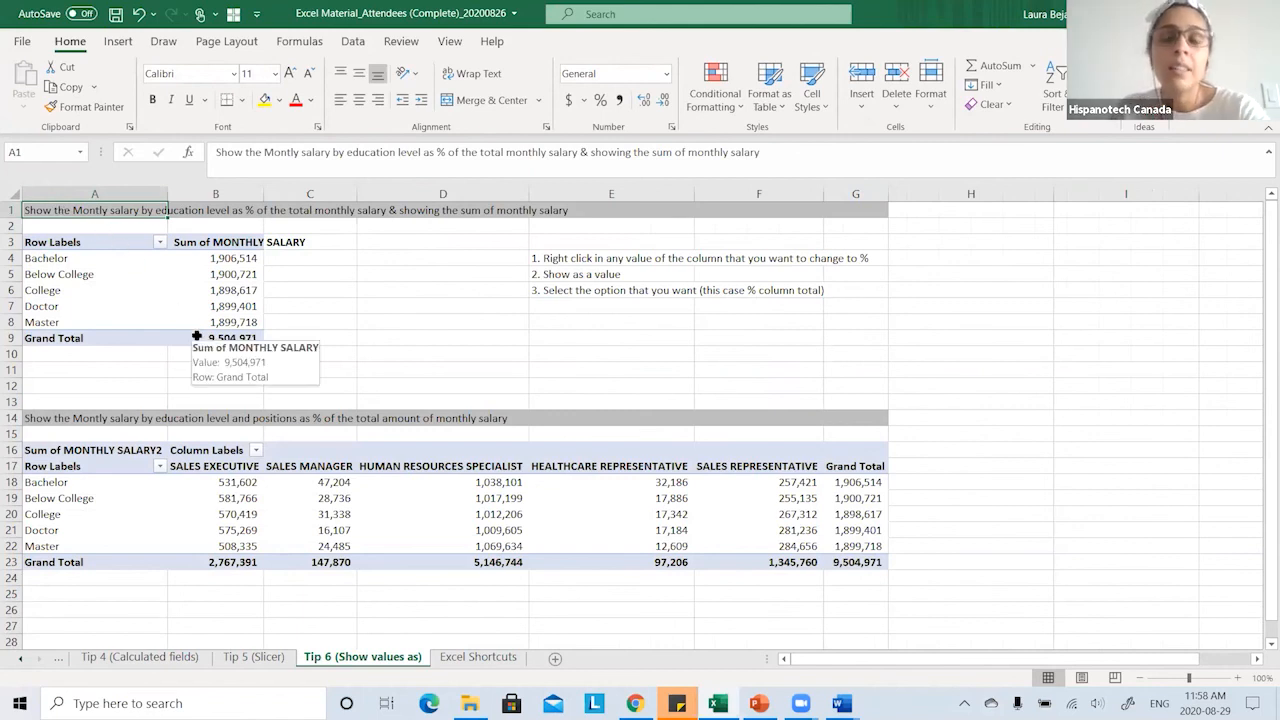
left_click(236, 258)
left_click_drag(261, 196, 261, 196)
double_click(261, 196)
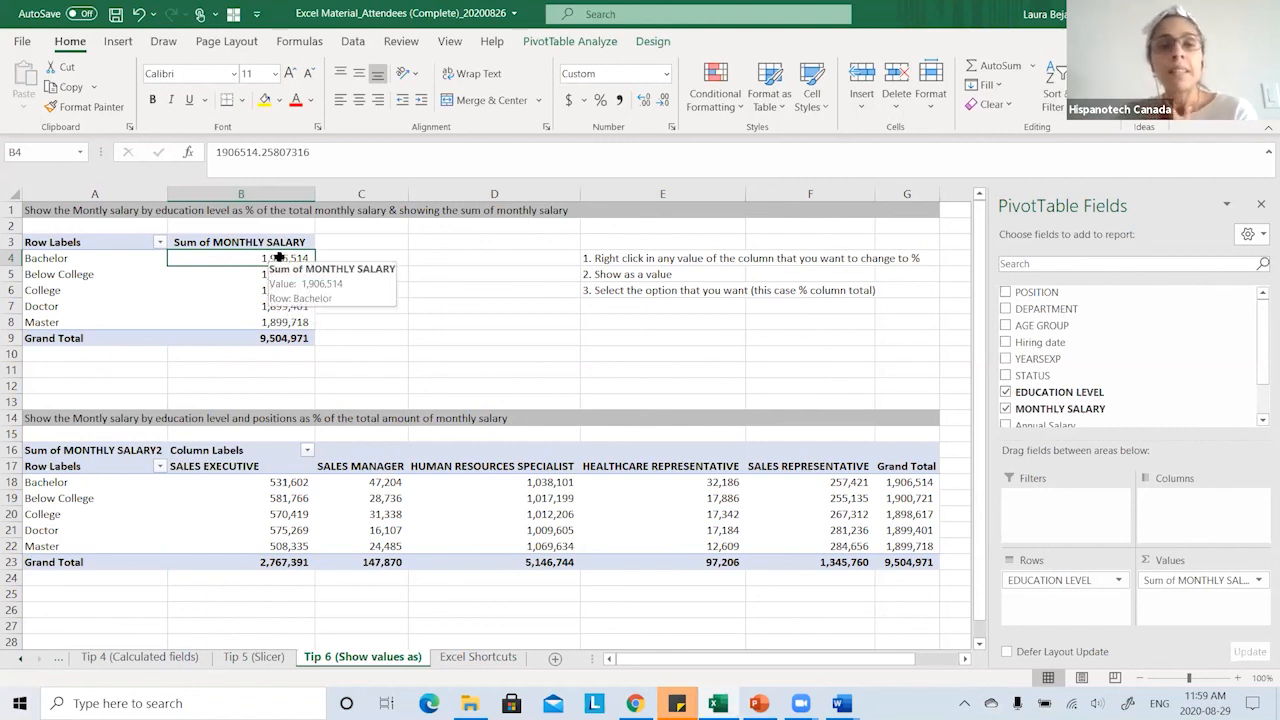
- Compare the Bachelor monthly salary sum with the grand total in the upper pivot table
left_click(278, 339)
left_click(279, 260)
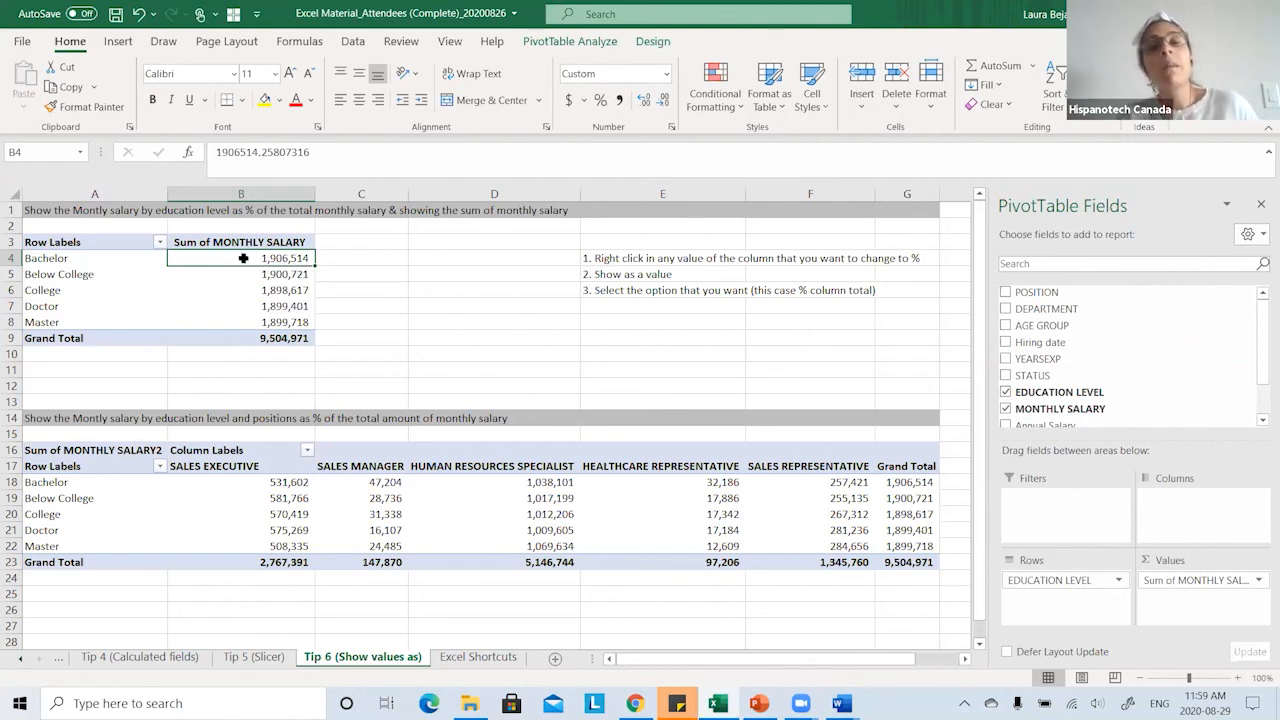
mouse_move(243, 258)
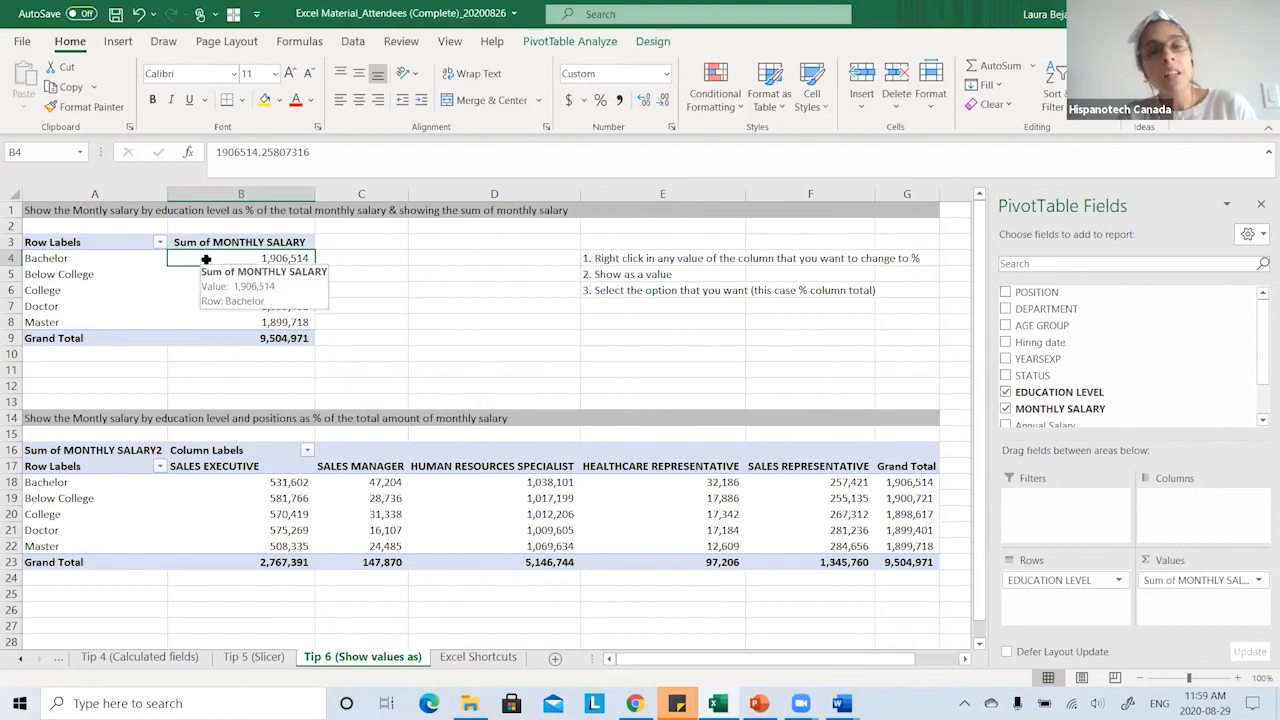
mouse_move(276, 340)
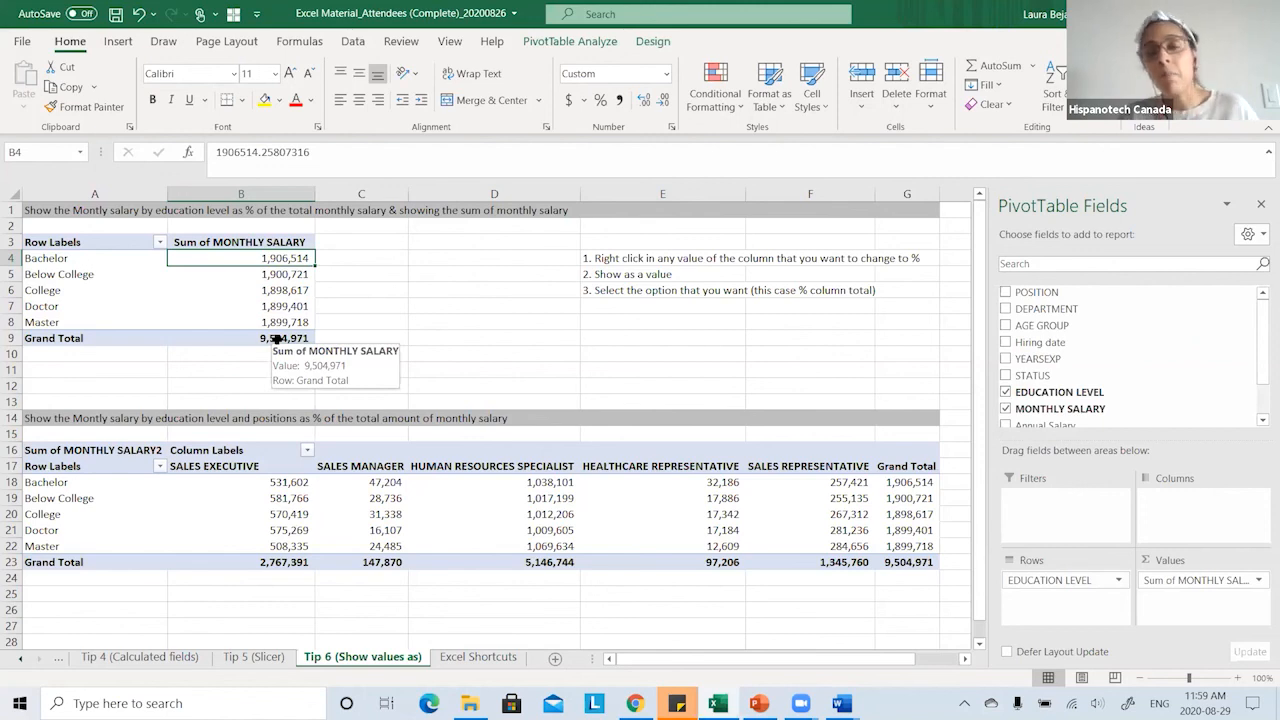
- Review the Show Values As calculation options for the monthly salary sum in the upper pivot table
mouse_move(287, 312)
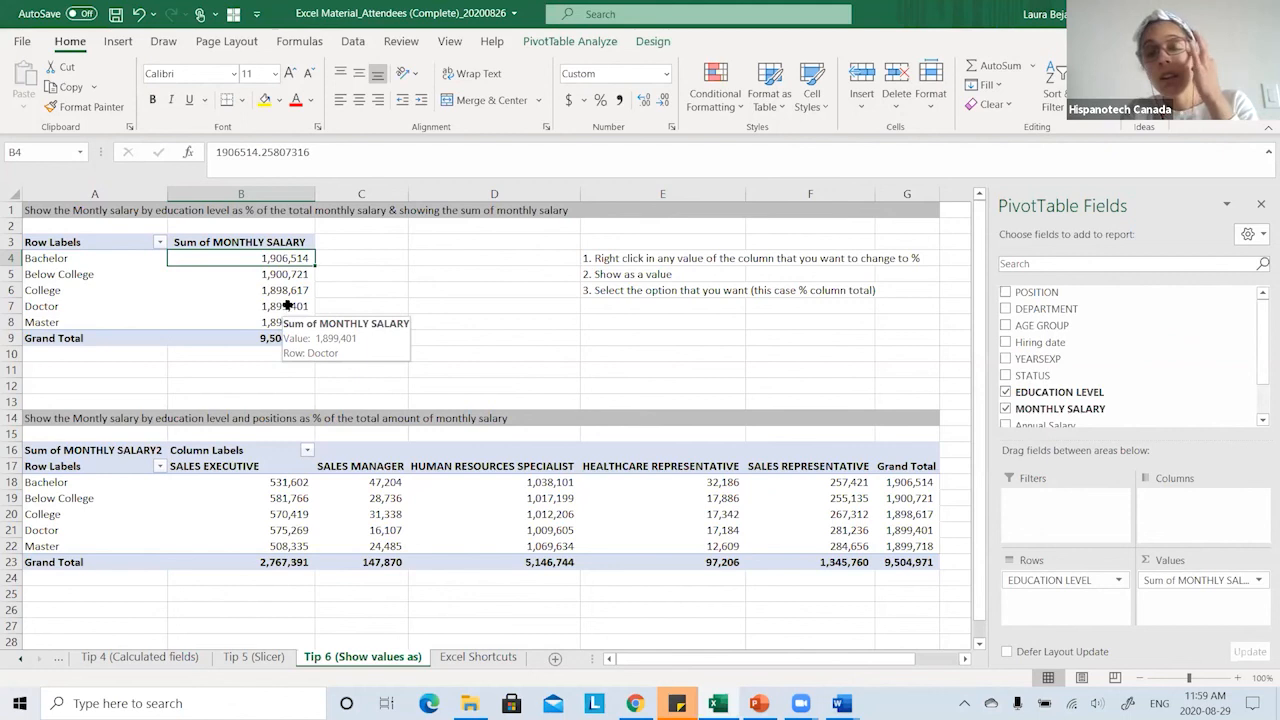
mouse_move(287, 290)
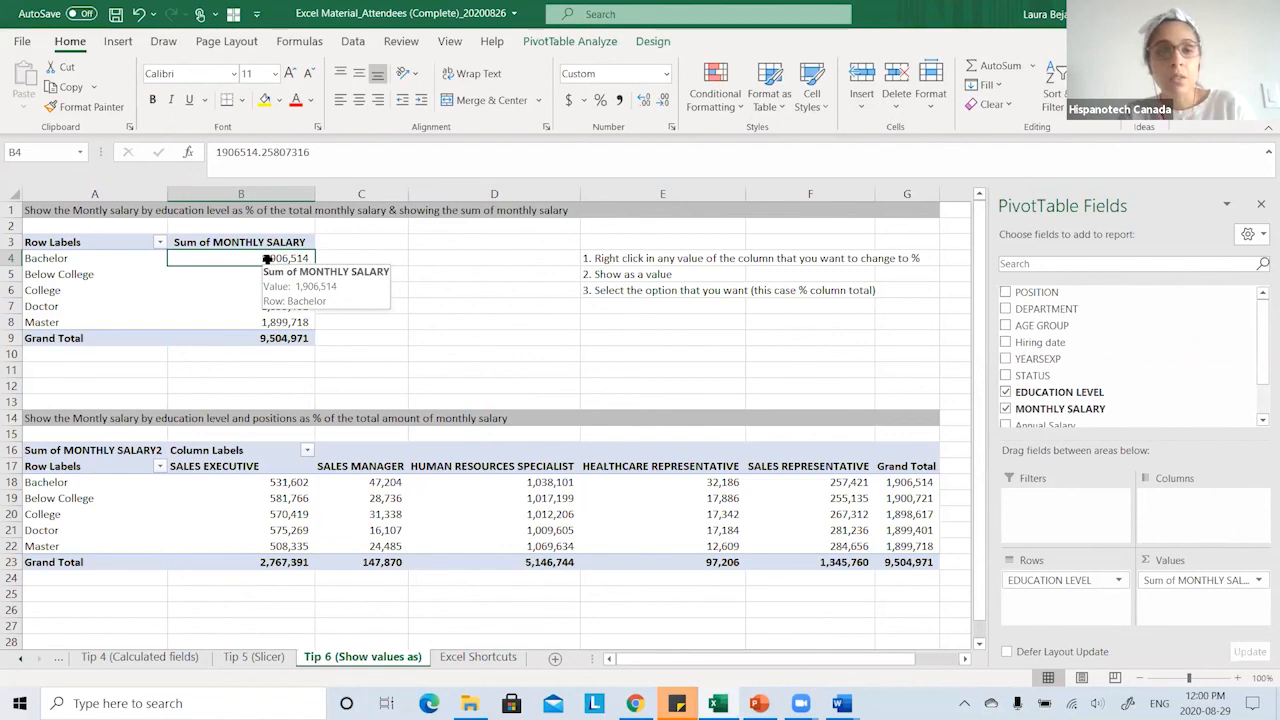
left_click(241, 285)
left_click(263, 273)
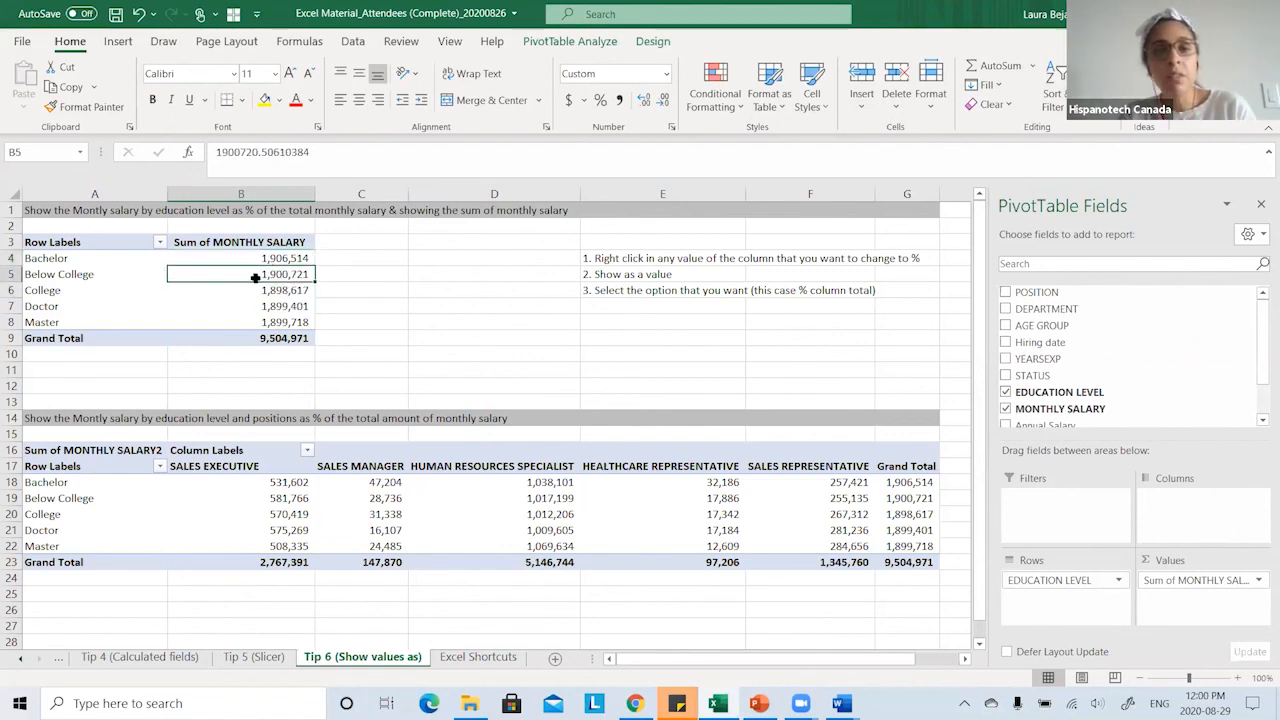
right_click(257, 279)
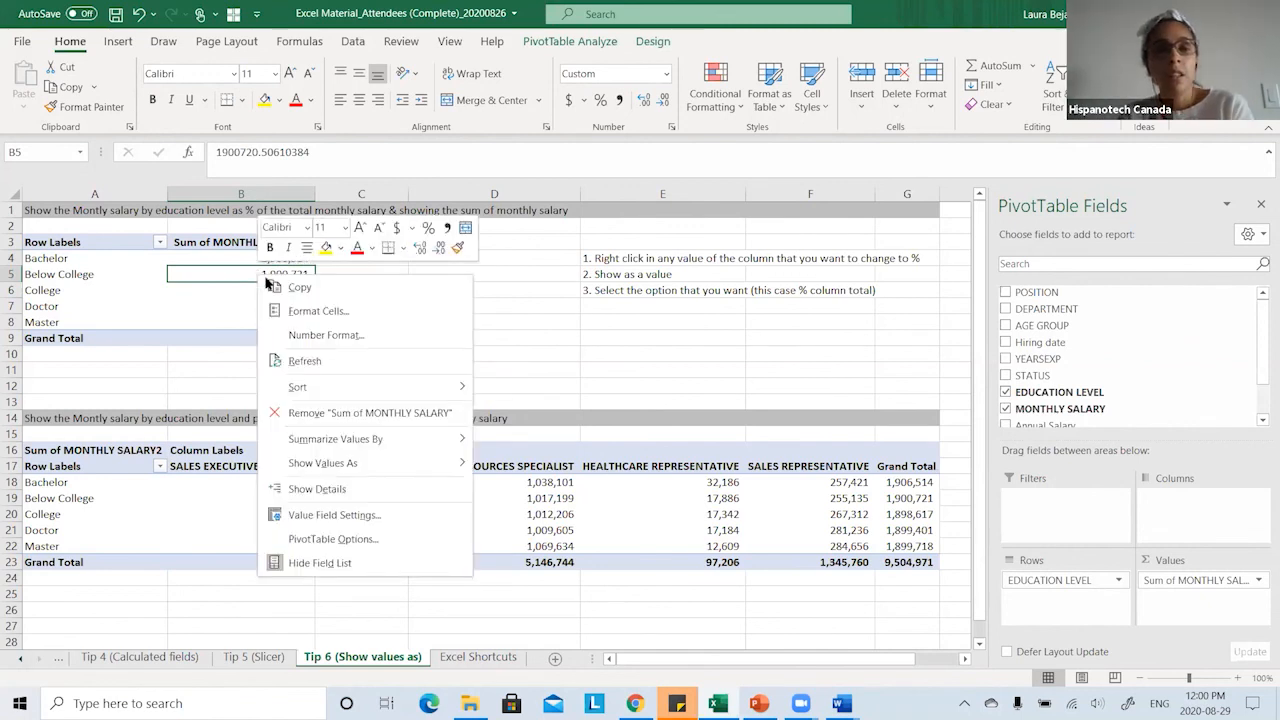
mouse_move(416, 466)
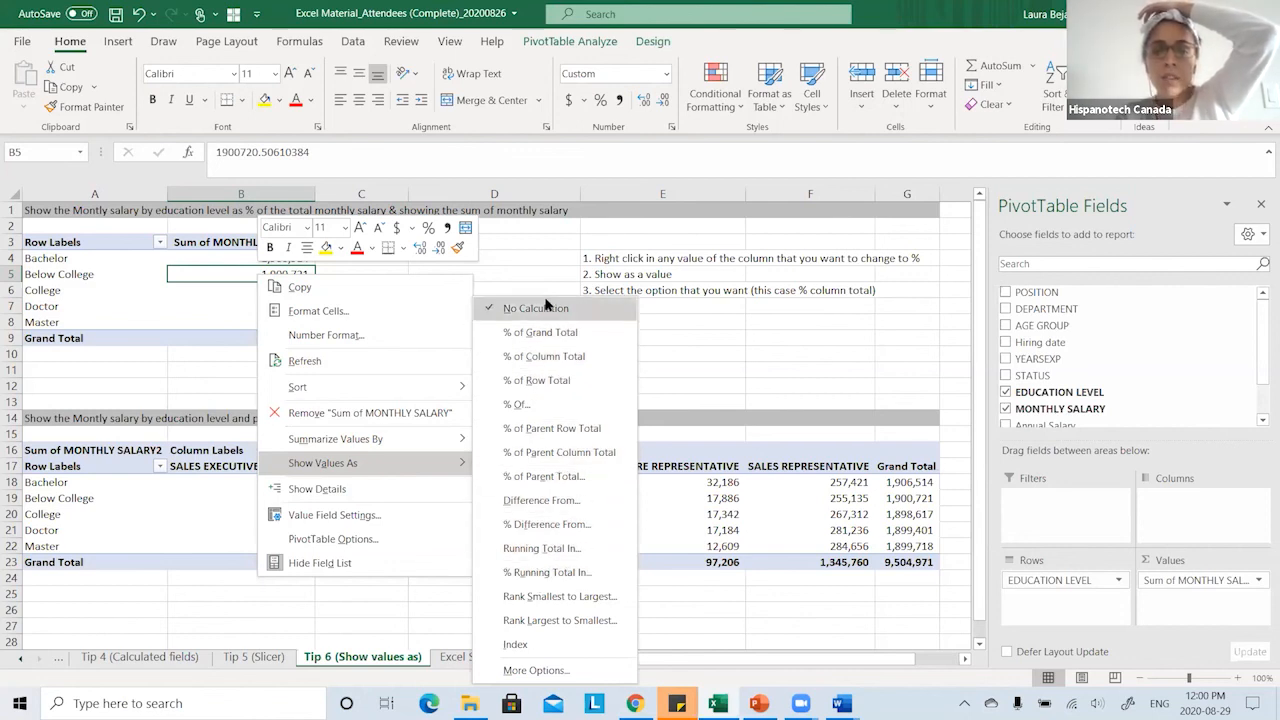
left_click(528, 270)
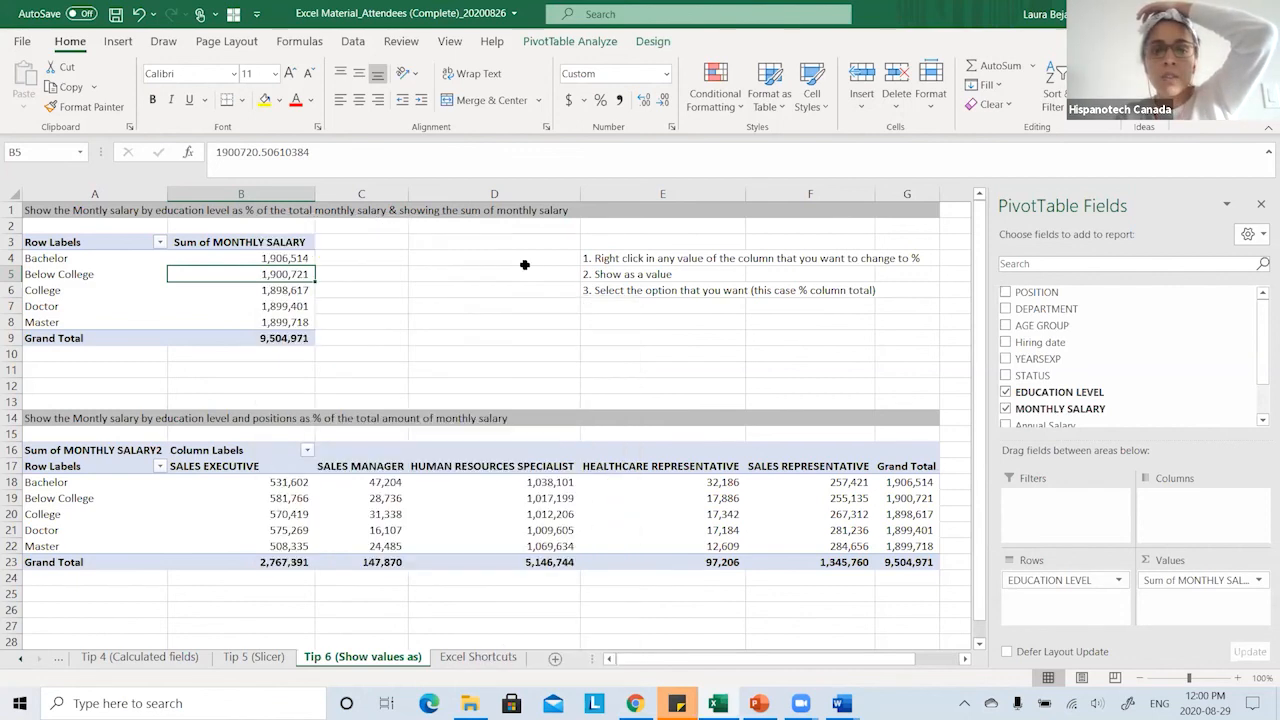
- Show the upper pivot table's Sum of MONTHLY SALARY as % of Grand Total
left_click(256, 258)
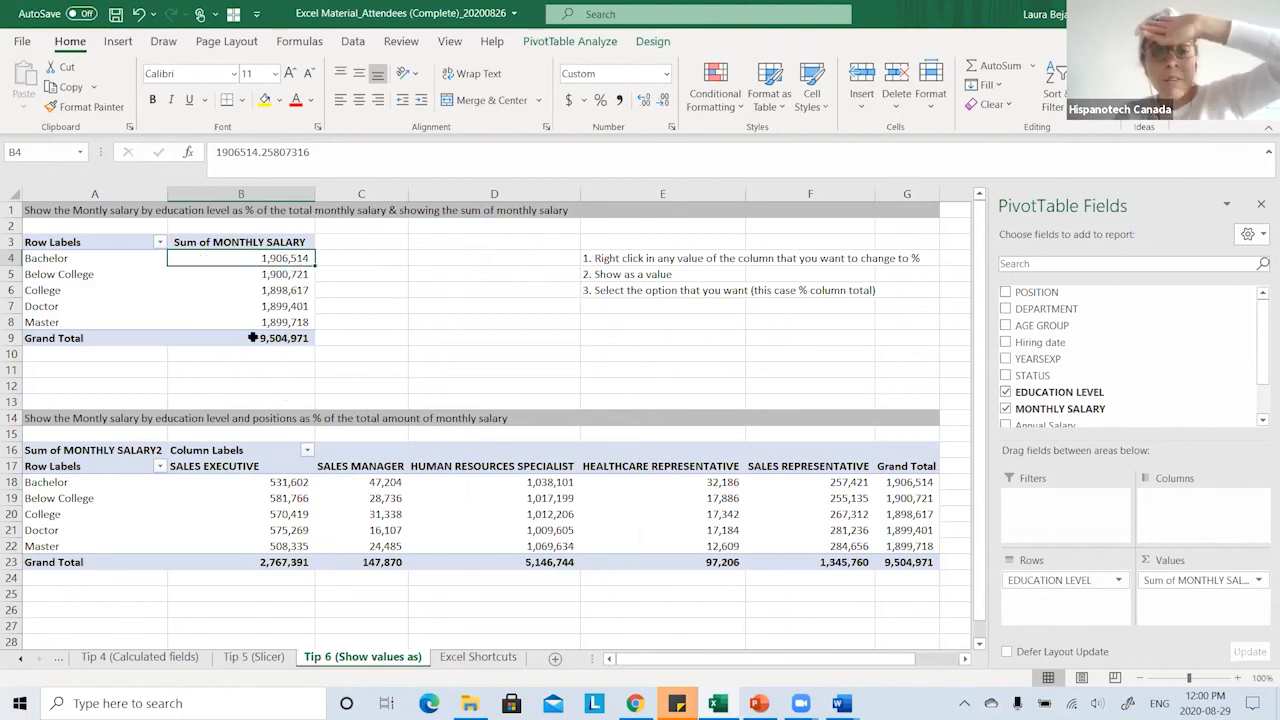
left_click(62, 337)
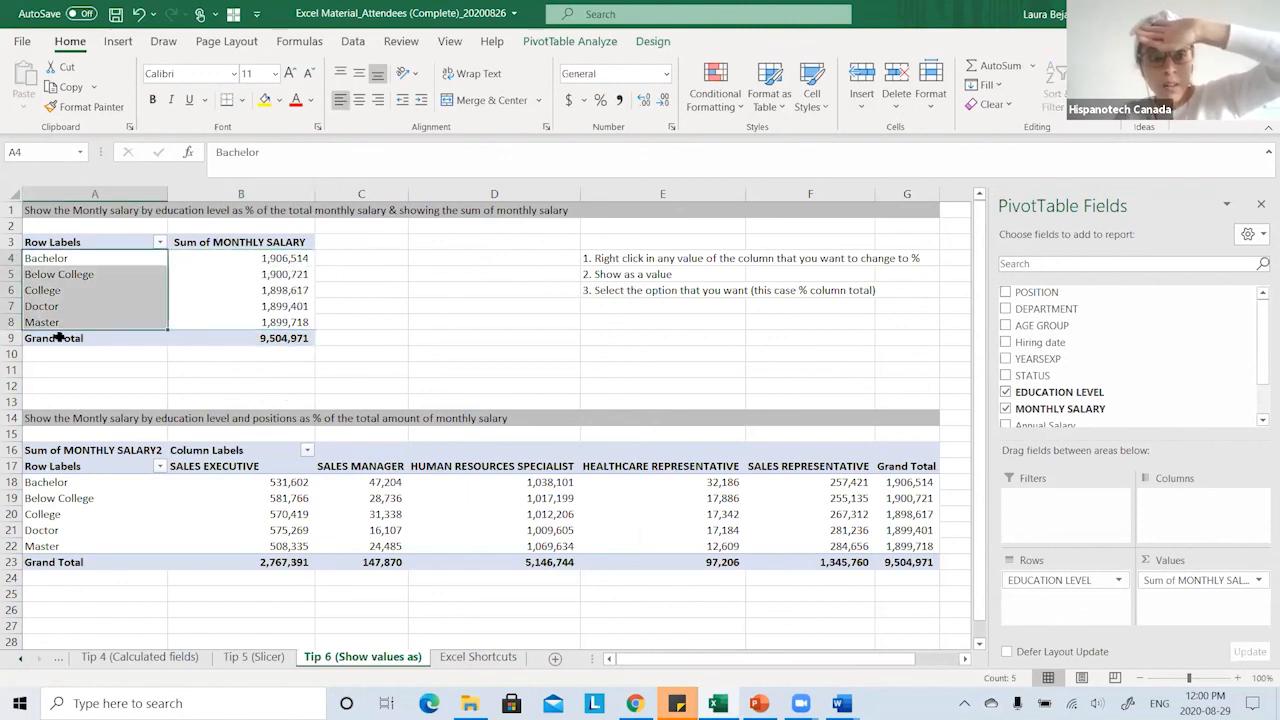
left_click(244, 273)
right_click(246, 278)
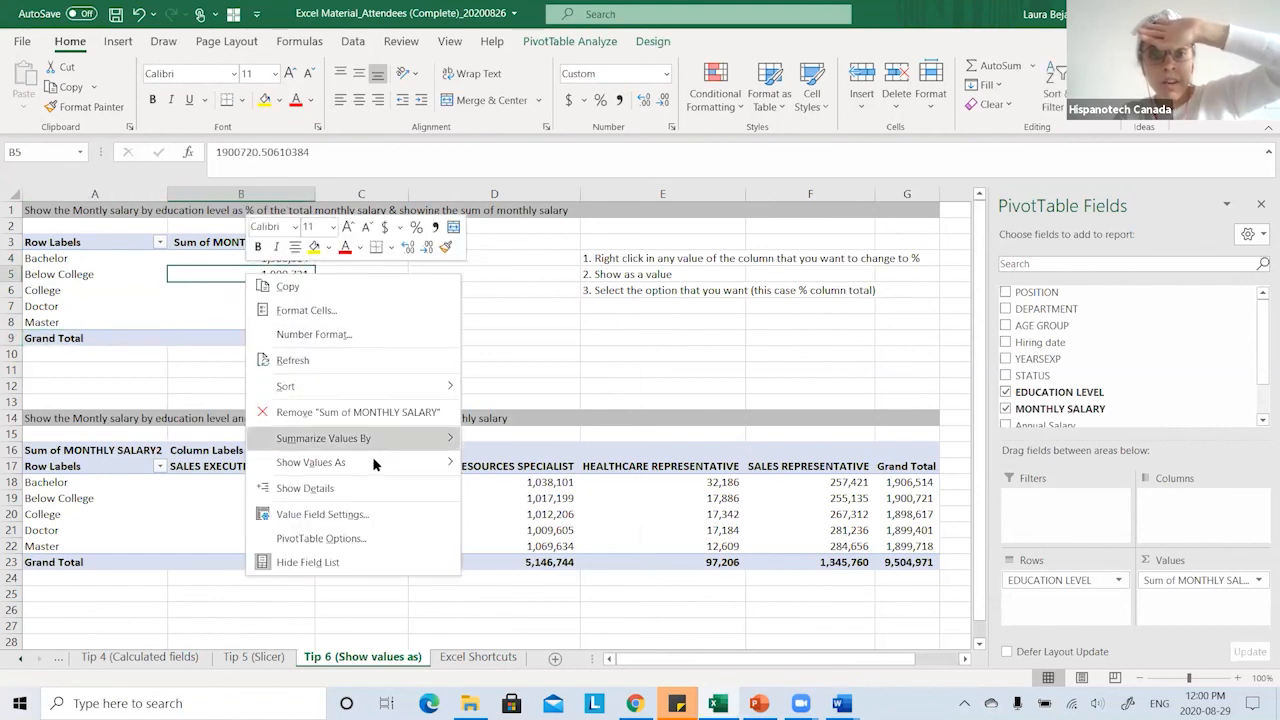
mouse_move(372, 464)
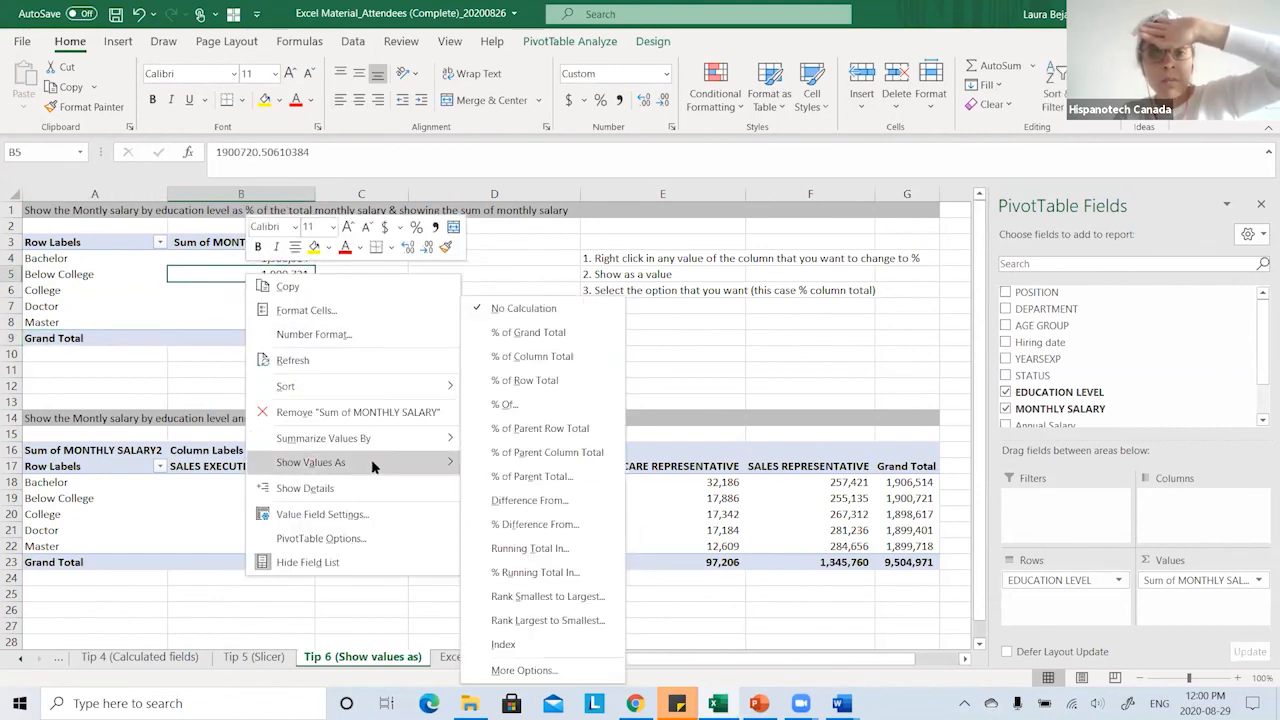
left_click(529, 336)
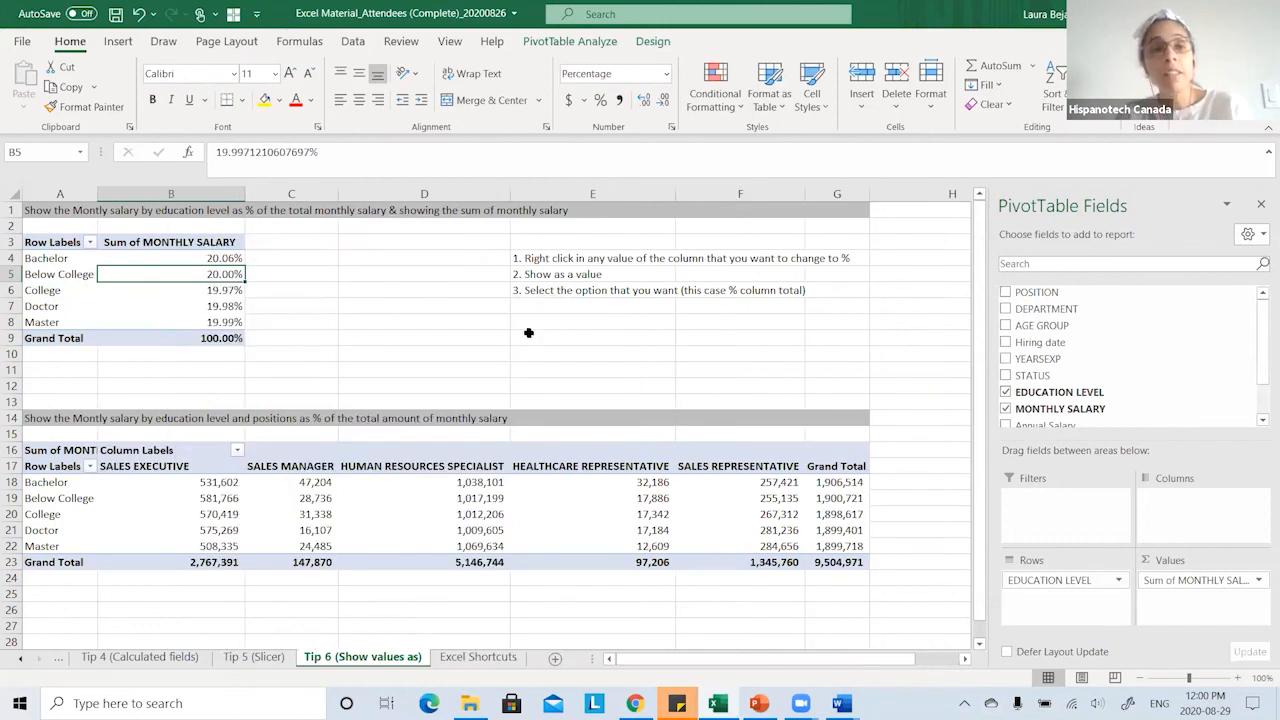
- Add MONTHLY SALARY a second time to the upper pivot table's values, keeping the plain sum beside the percentage column
left_click(212, 256)
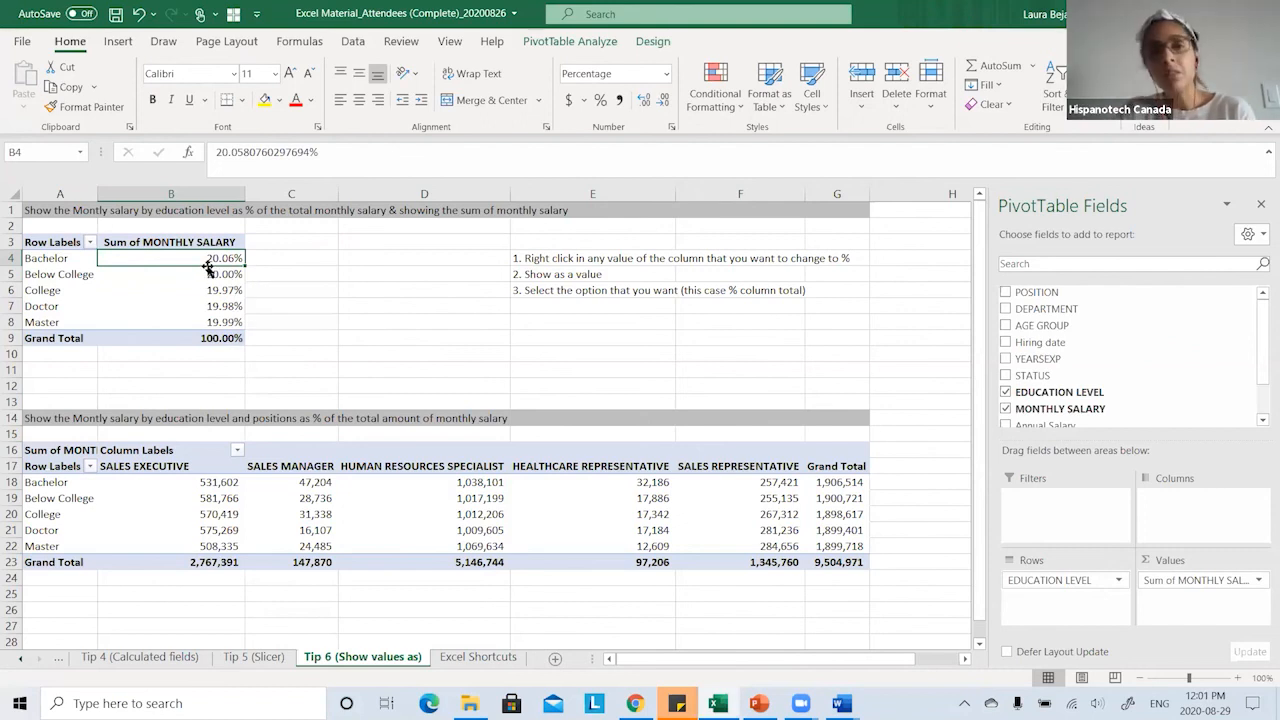
scroll(1249, 354, "down", 3)
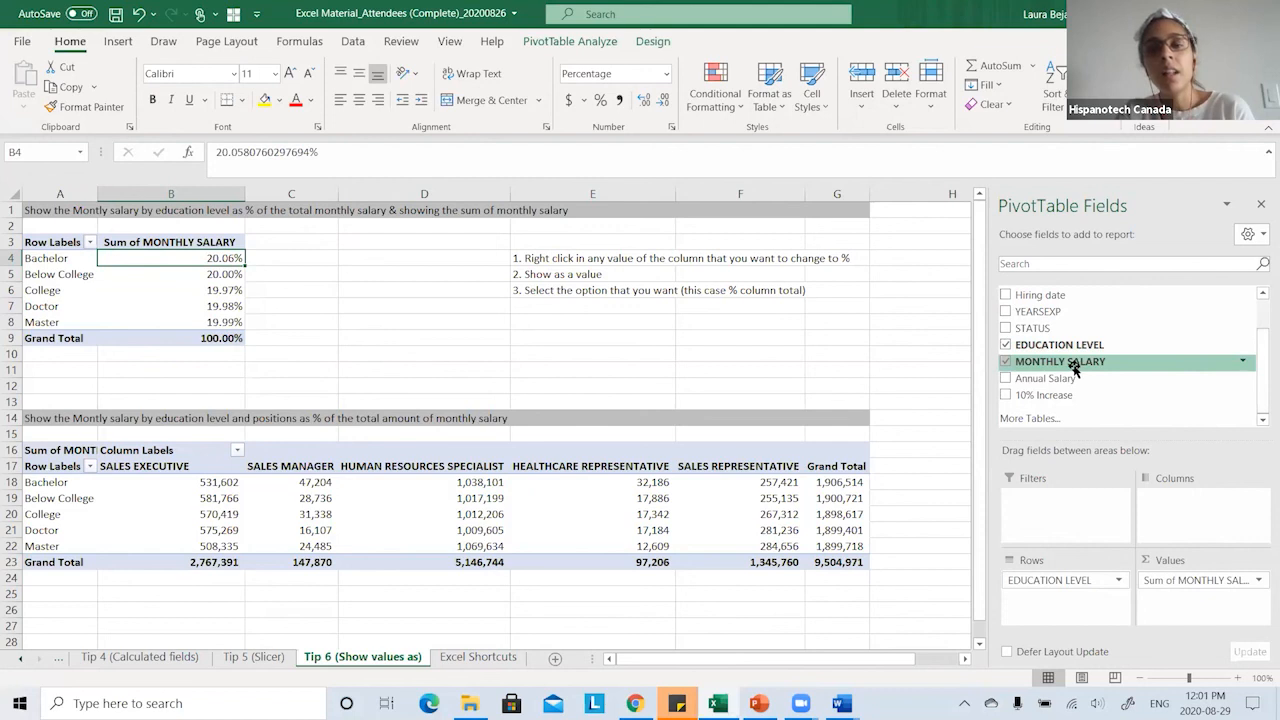
left_click_drag(1075, 367, 1214, 618)
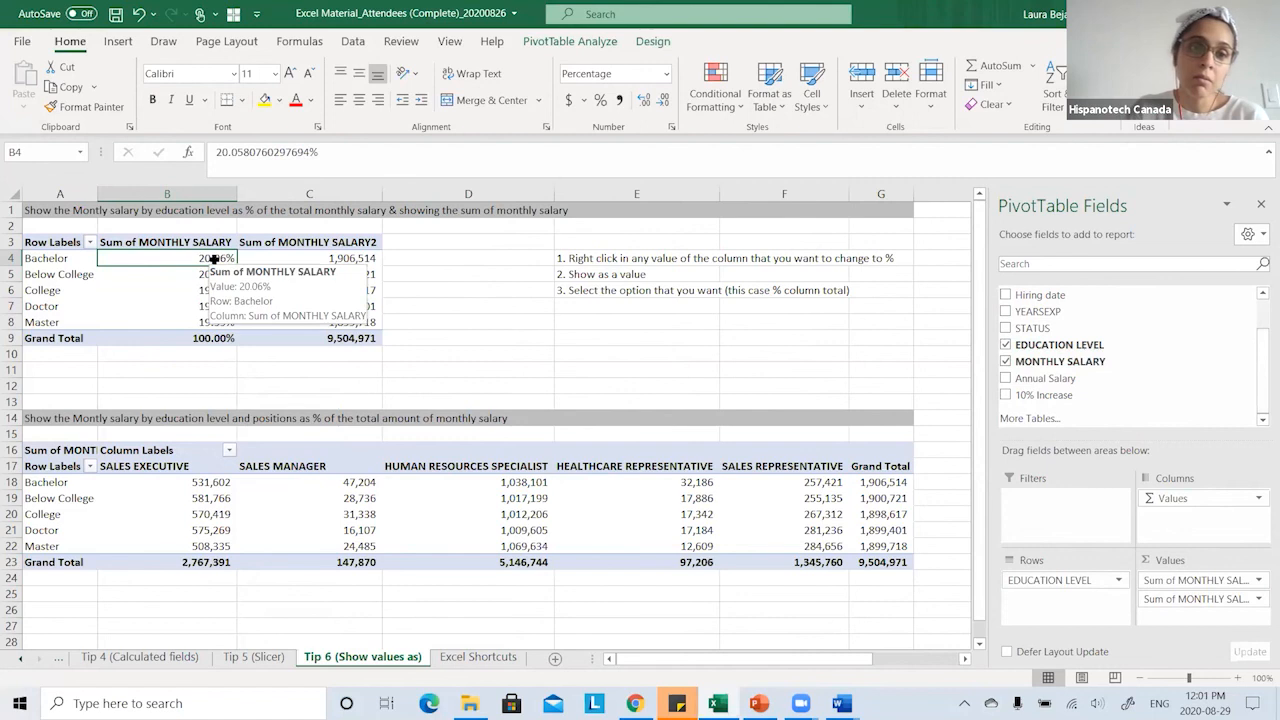
left_click(371, 259)
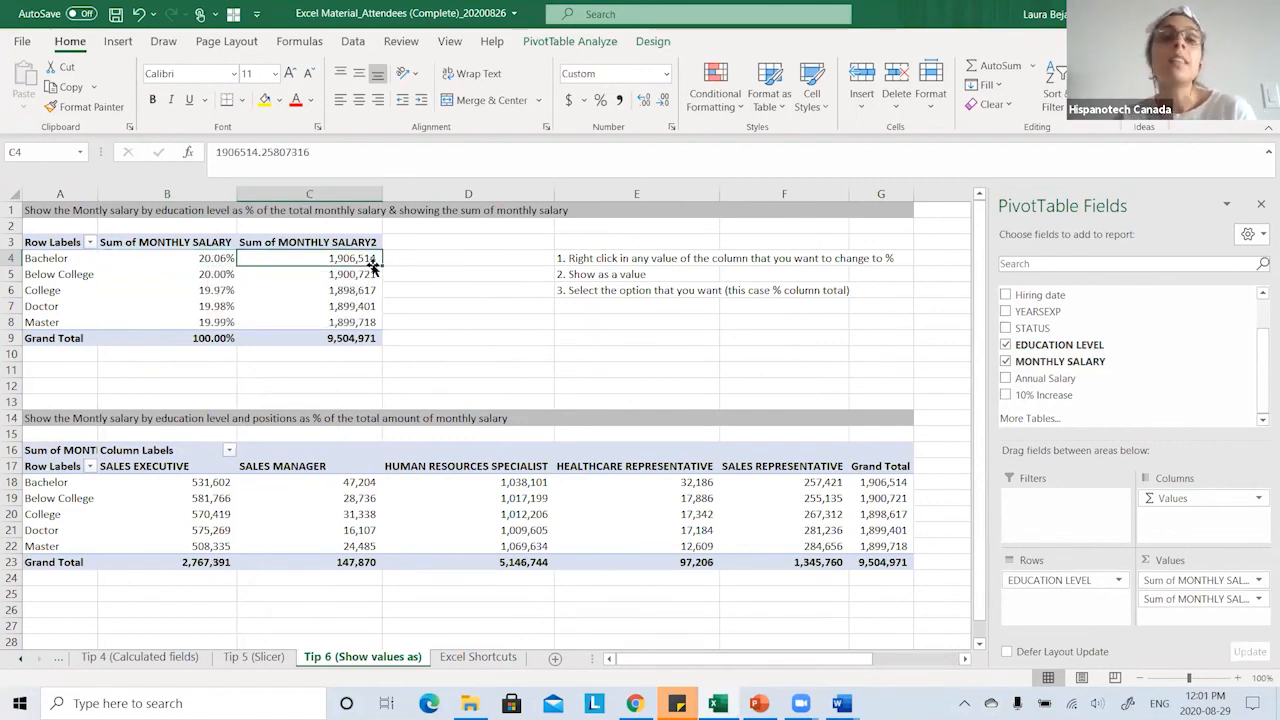
left_click(210, 262)
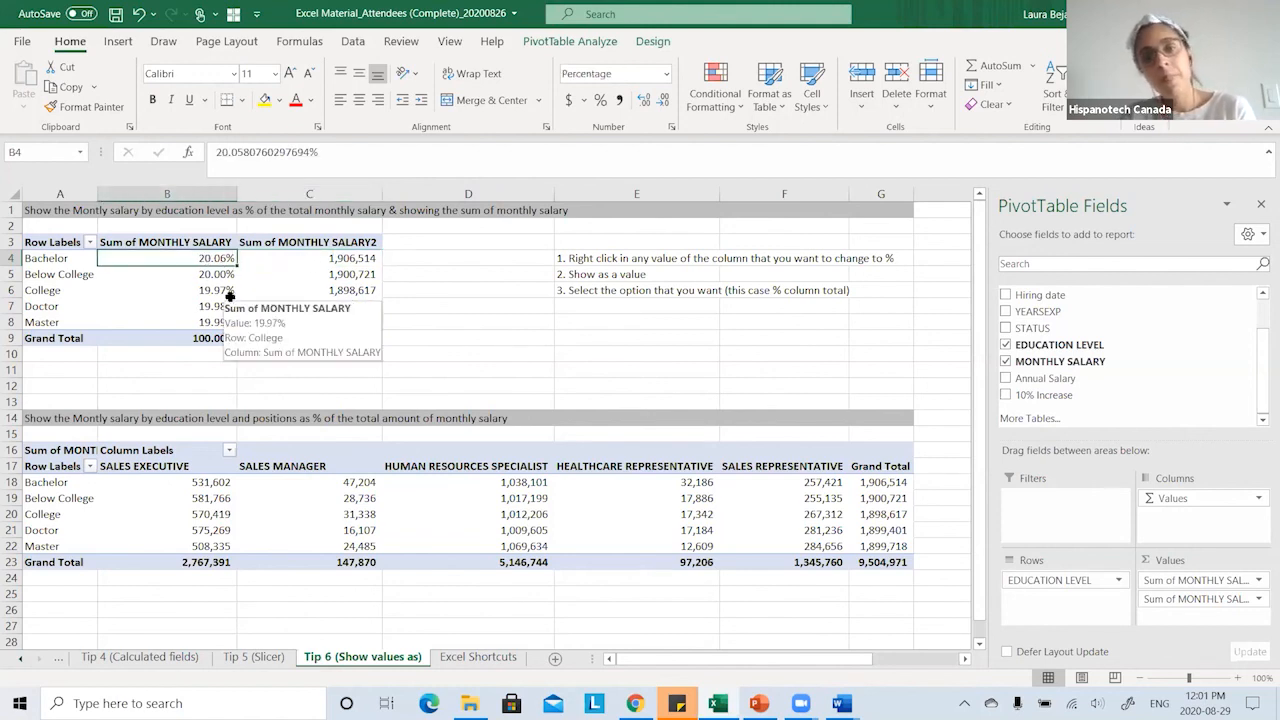
- Examine the monthly salary sums by education level and position in the lower pivot table, starting with Bachelor Sales Executives
scroll(258, 290, "down", 1)
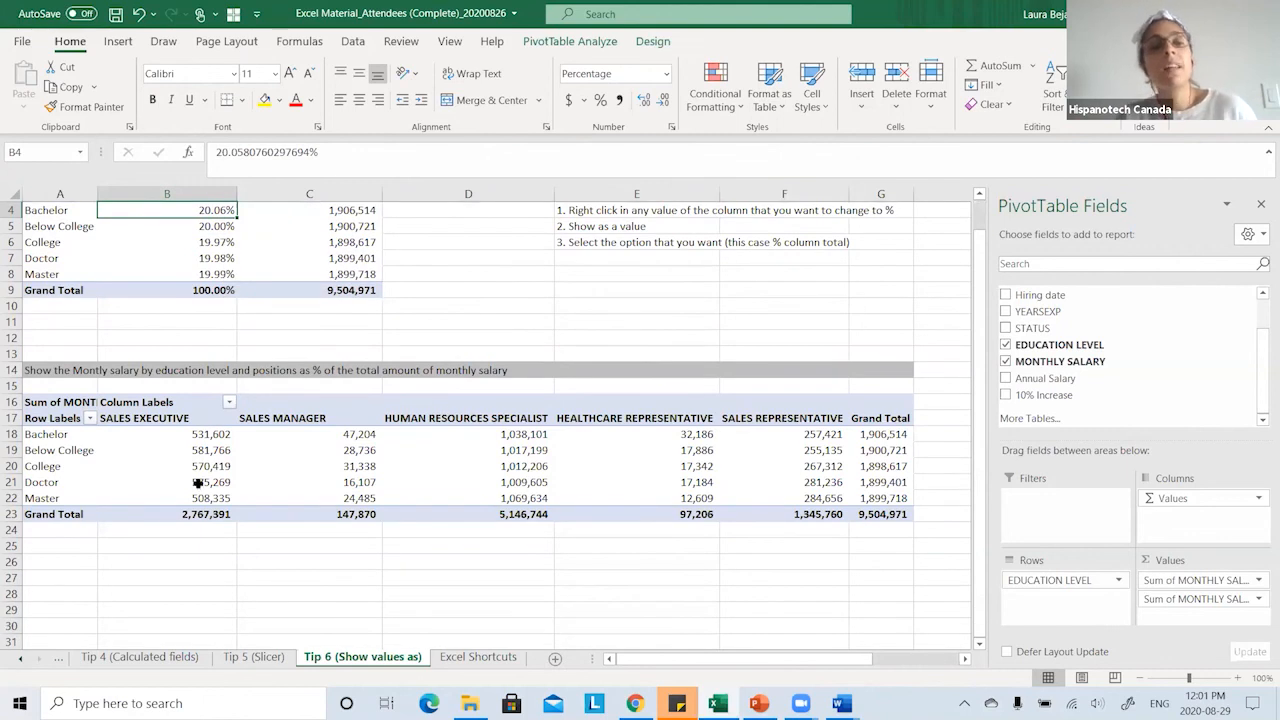
scroll(200, 480, "up", 1)
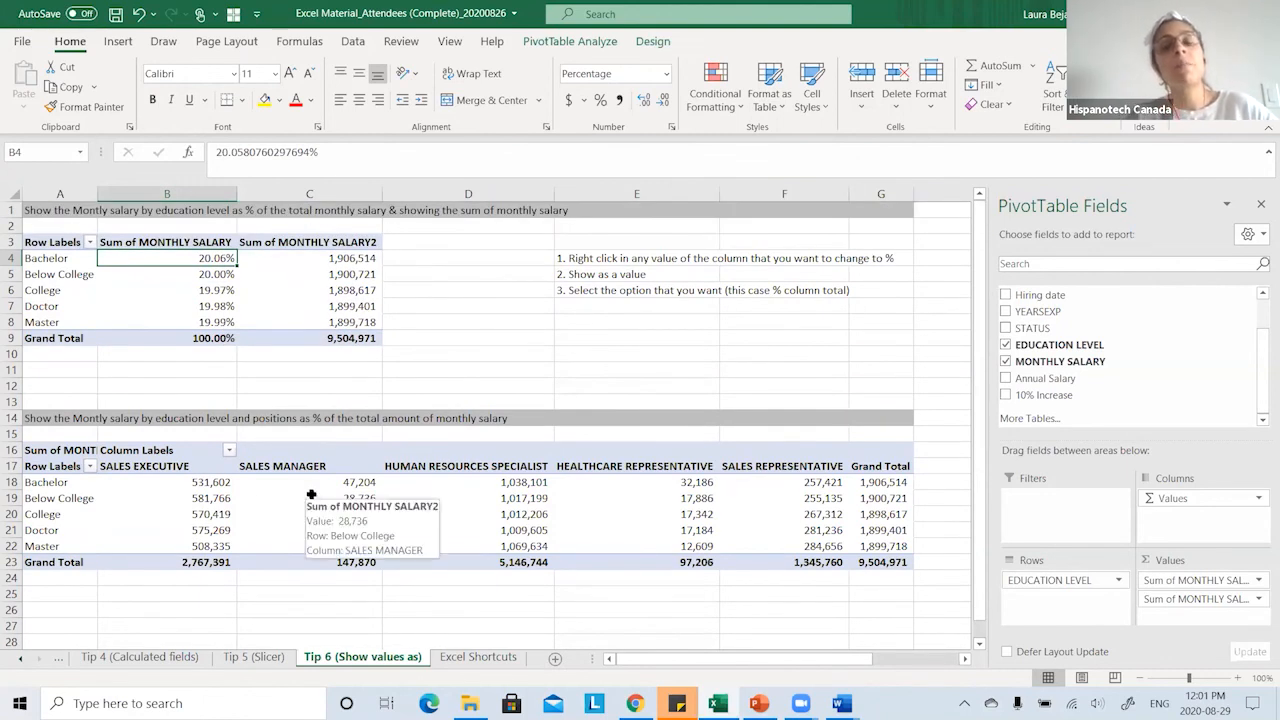
left_click(176, 470)
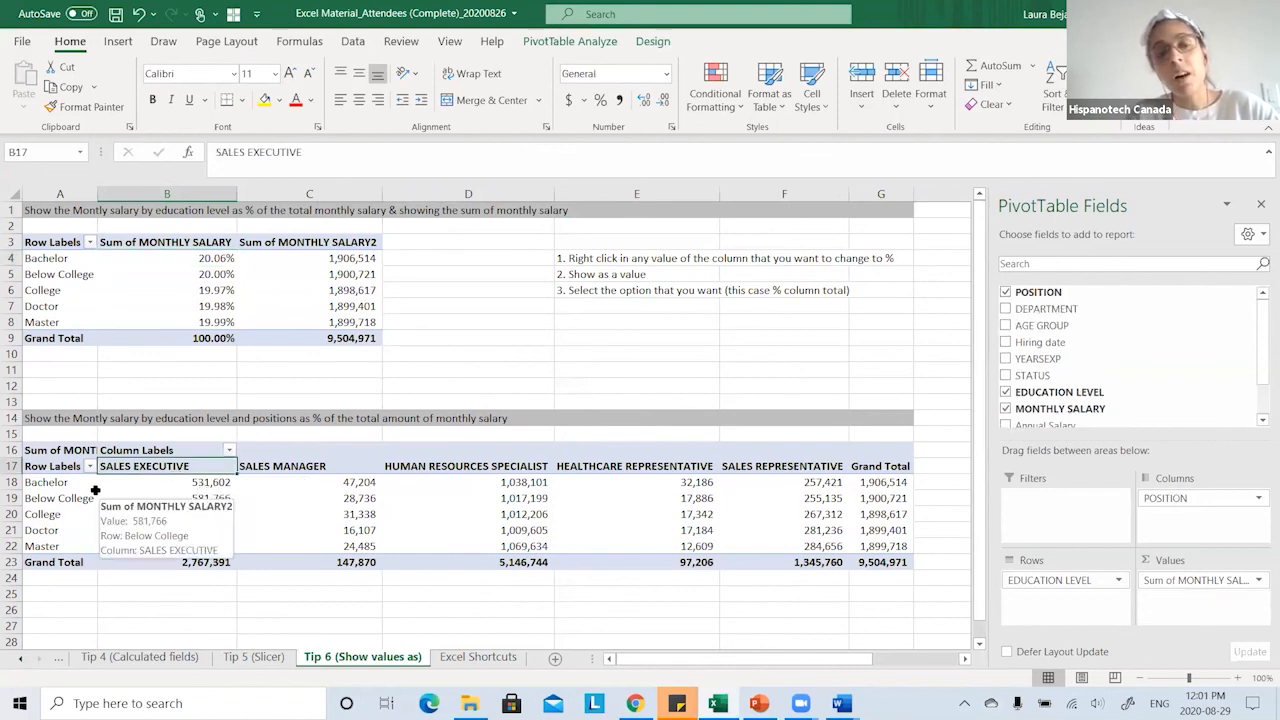
left_click(203, 485)
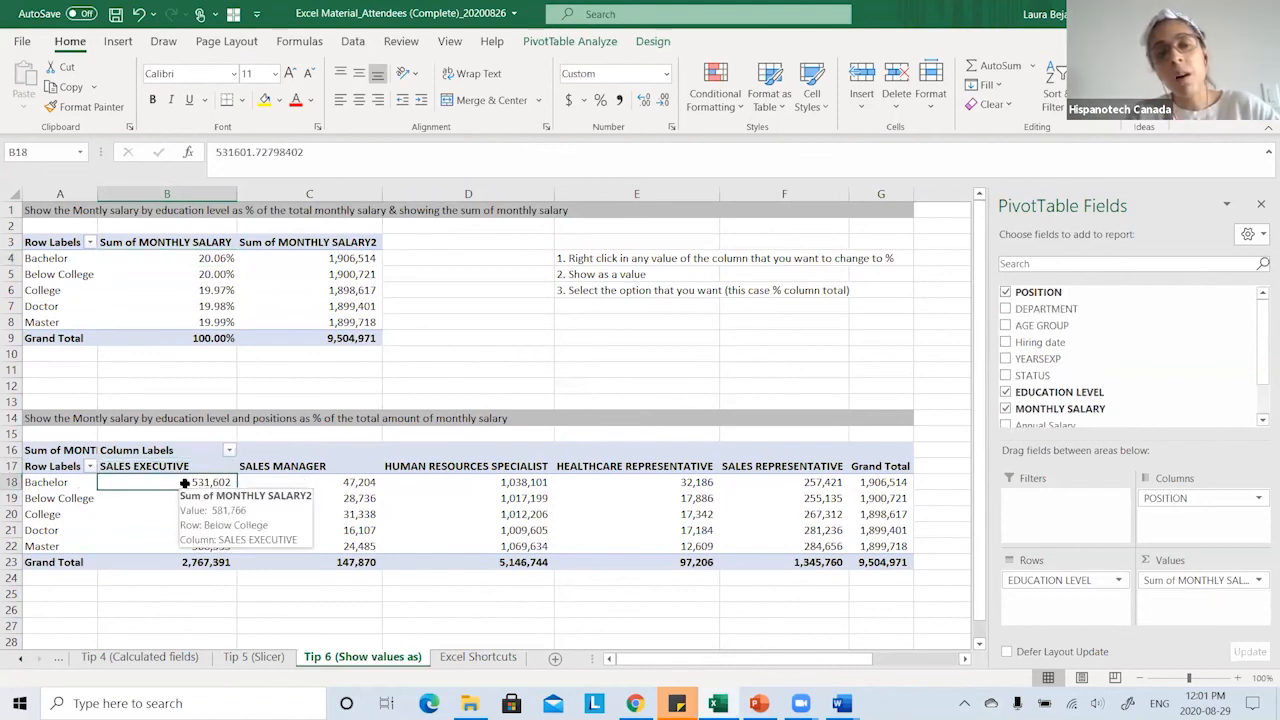
left_click(62, 483)
left_click(178, 481)
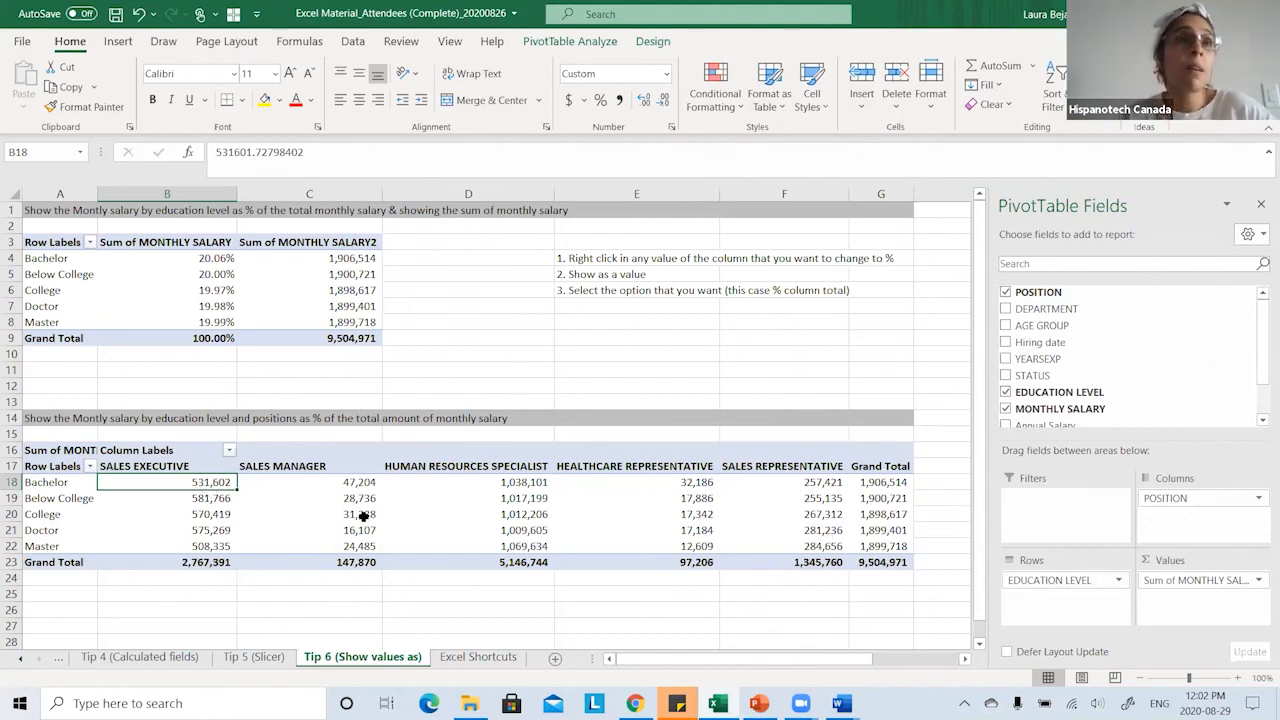
mouse_move(362, 515)
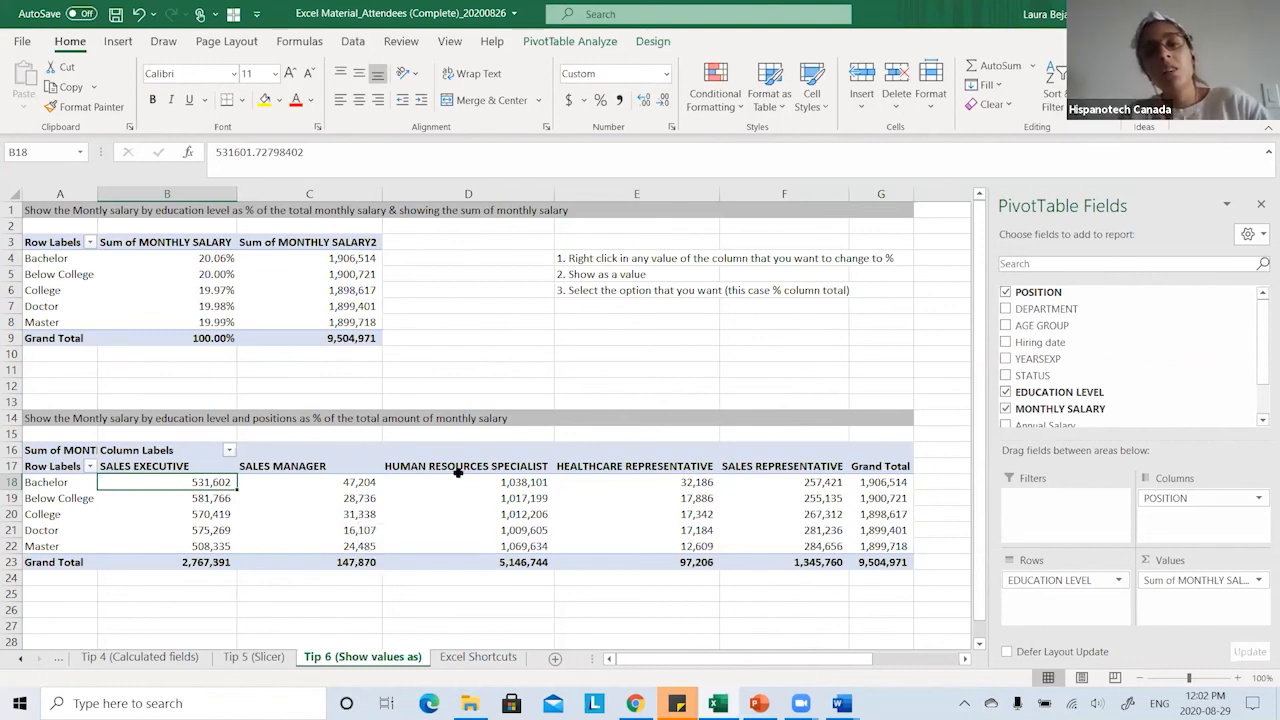
left_click(217, 498)
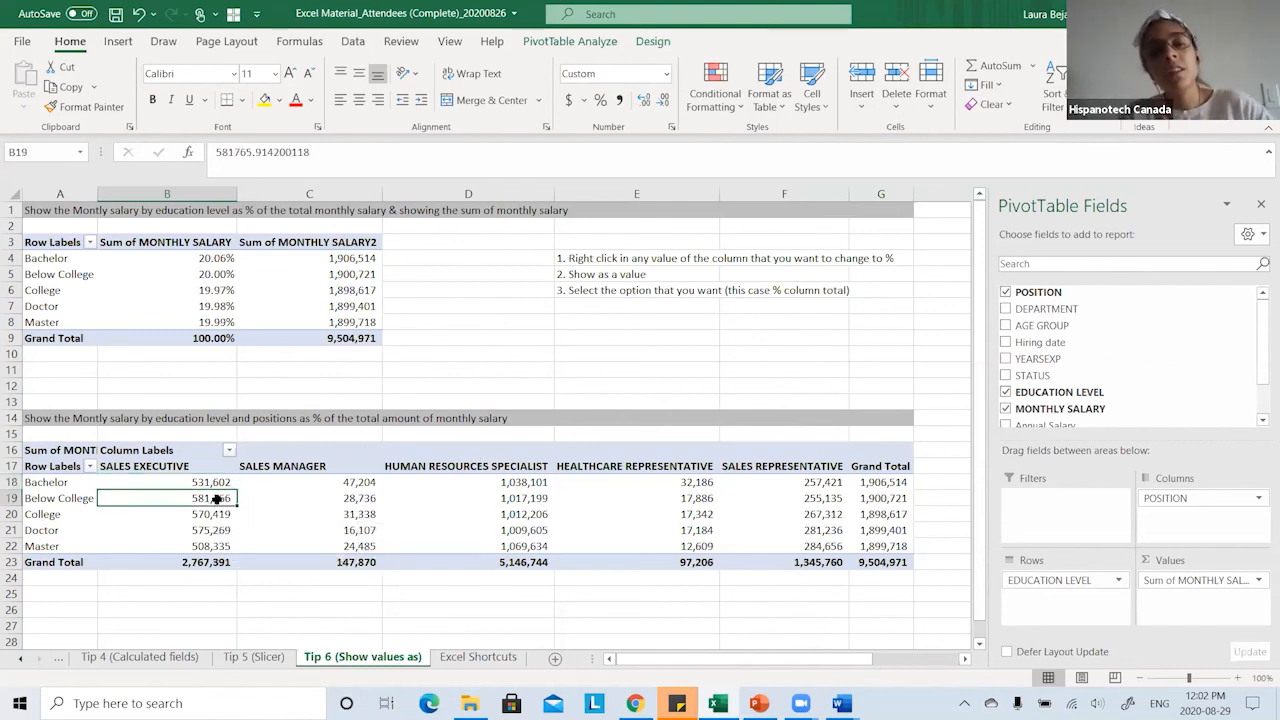
left_click(193, 482)
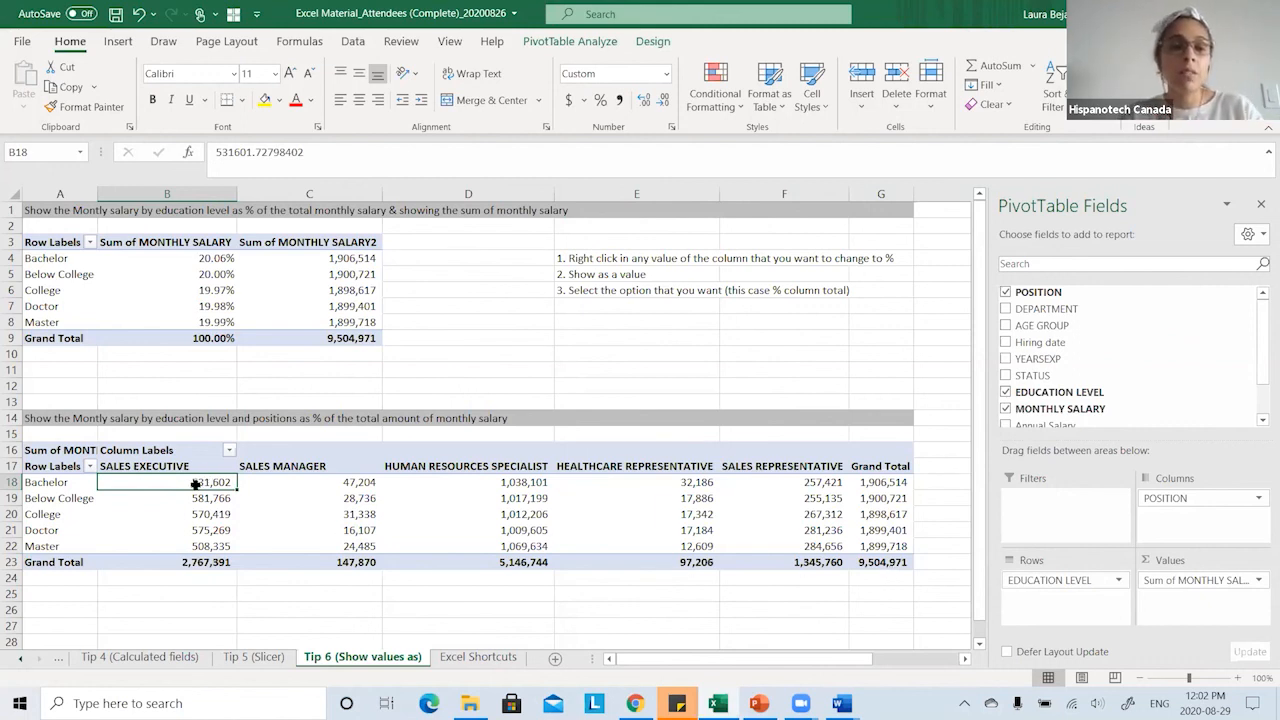
- Show the lower pivot table's monthly salary values as % of Grand Total and look over the percentages by position
mouse_move(201, 483)
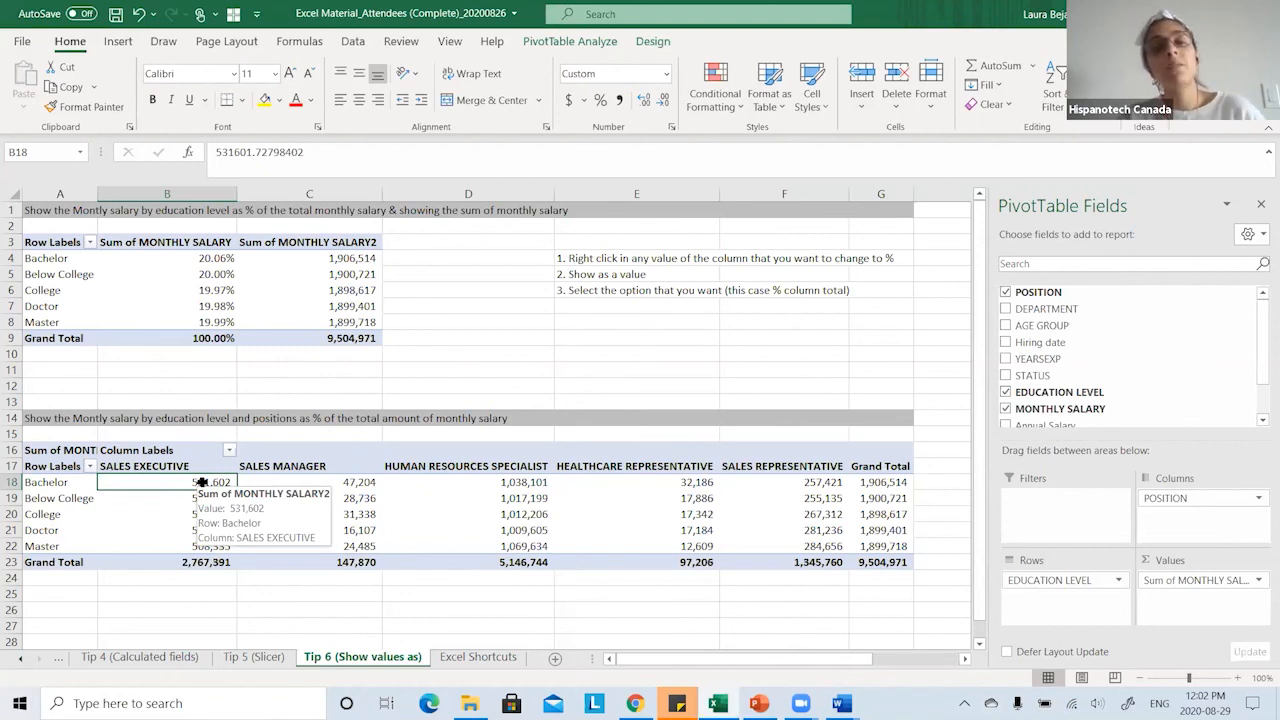
right_click(201, 483)
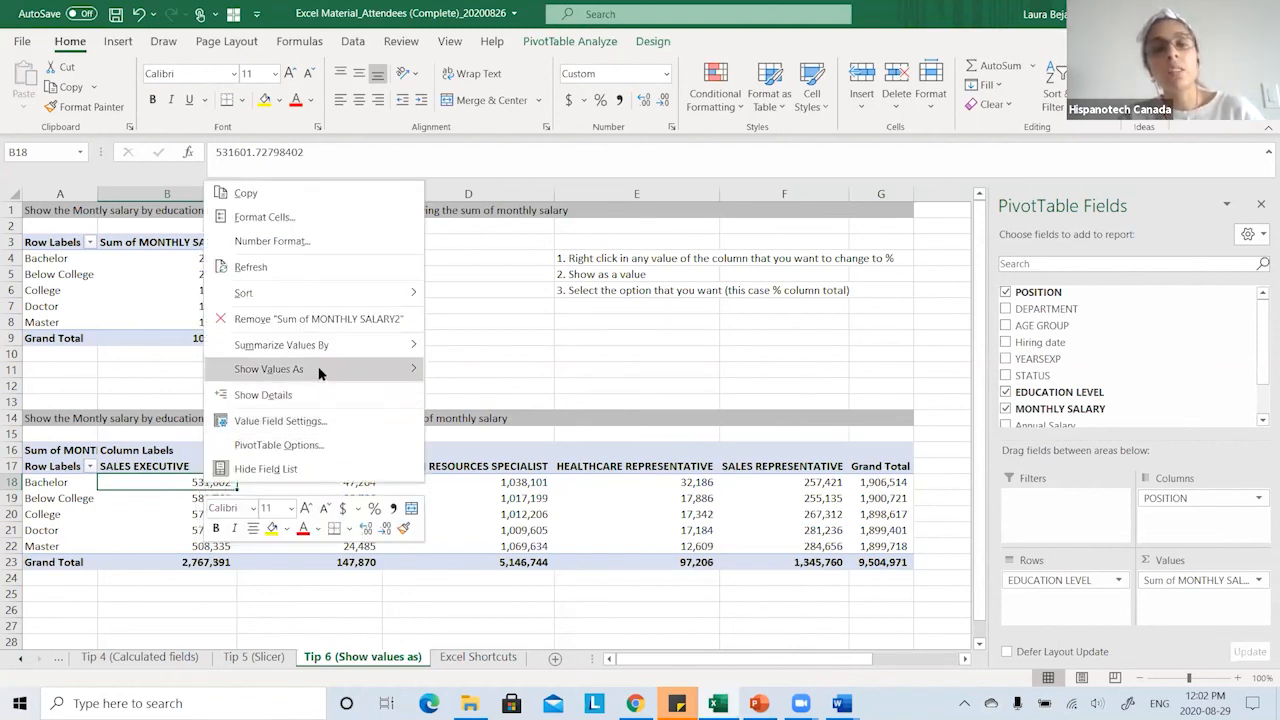
mouse_move(319, 373)
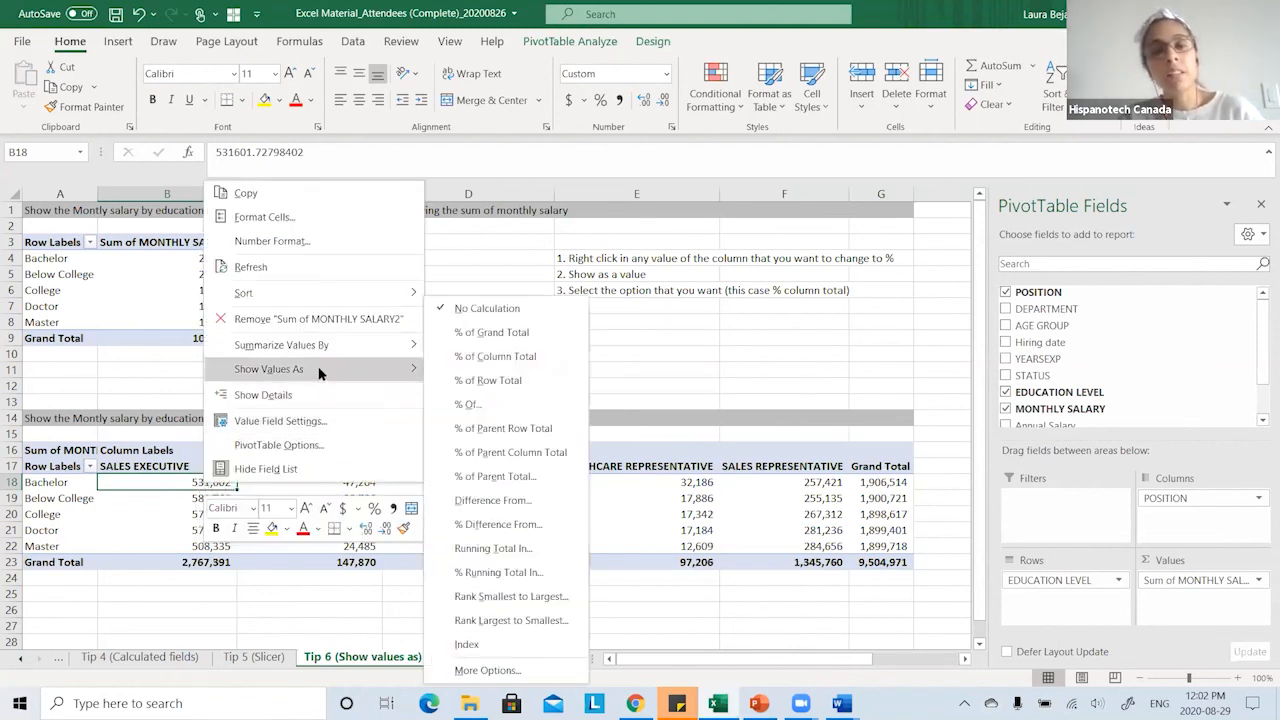
left_click(500, 335)
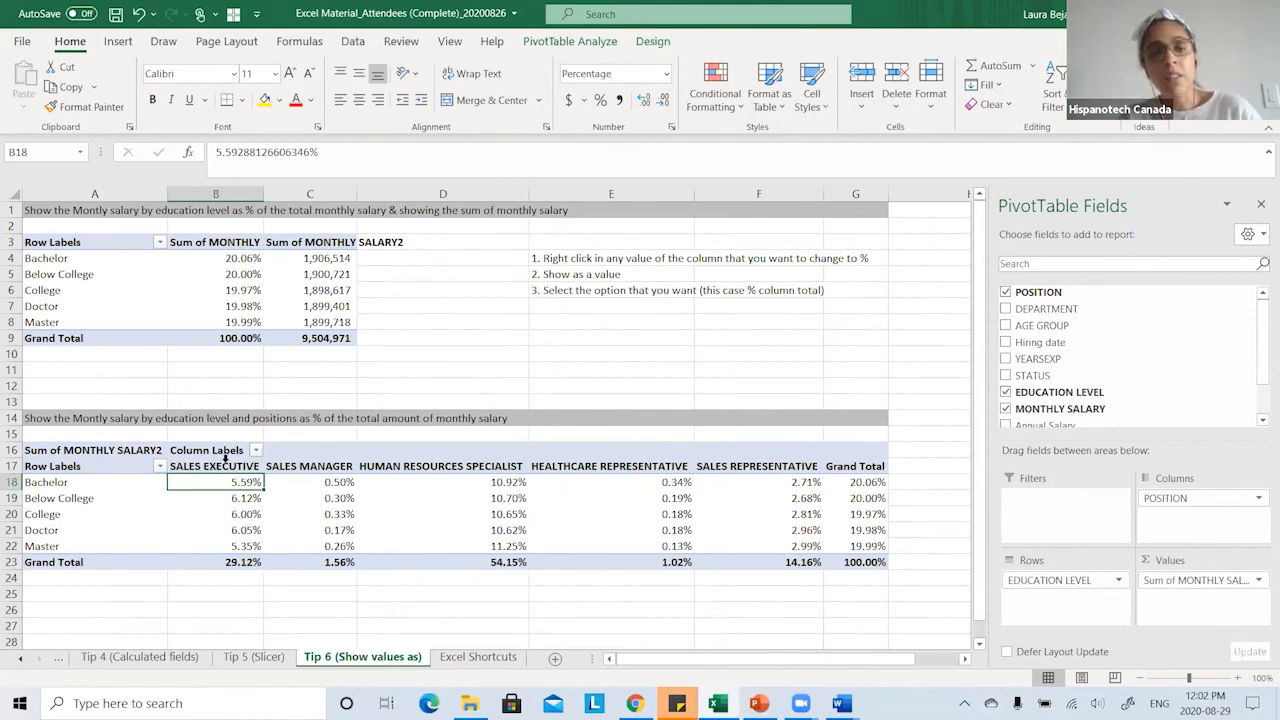
mouse_move(250, 483)
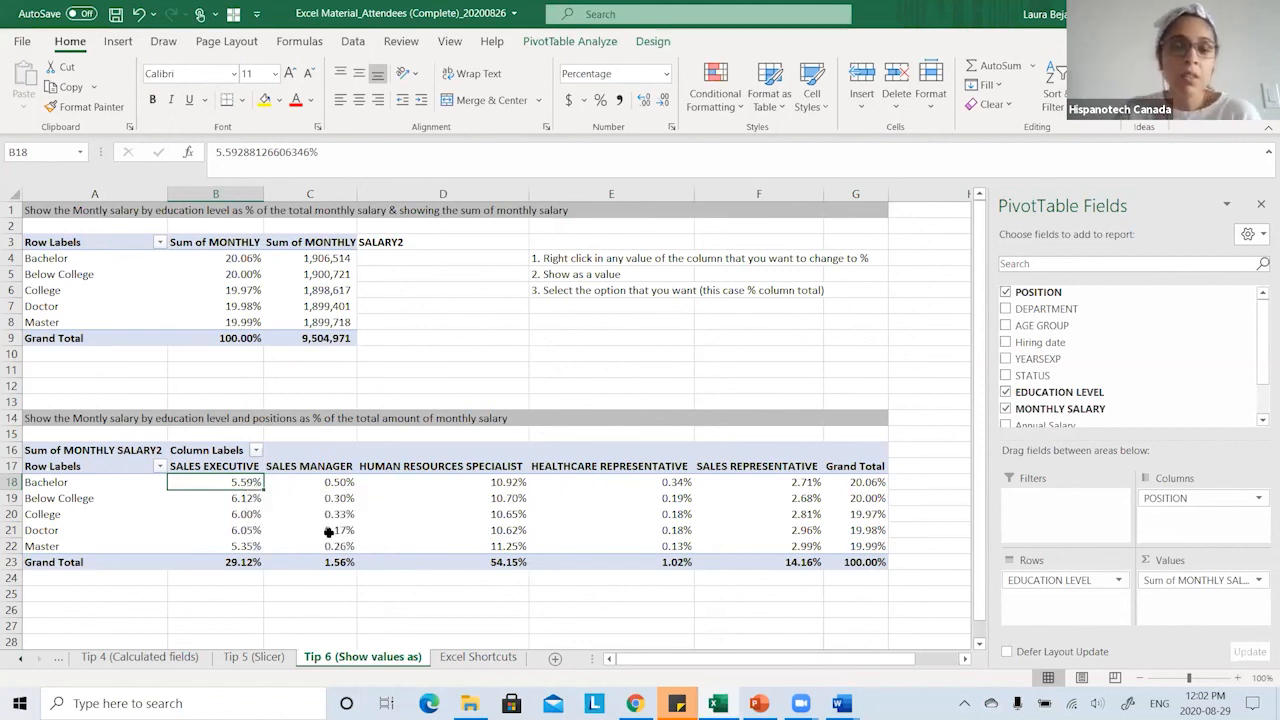
mouse_move(314, 521)
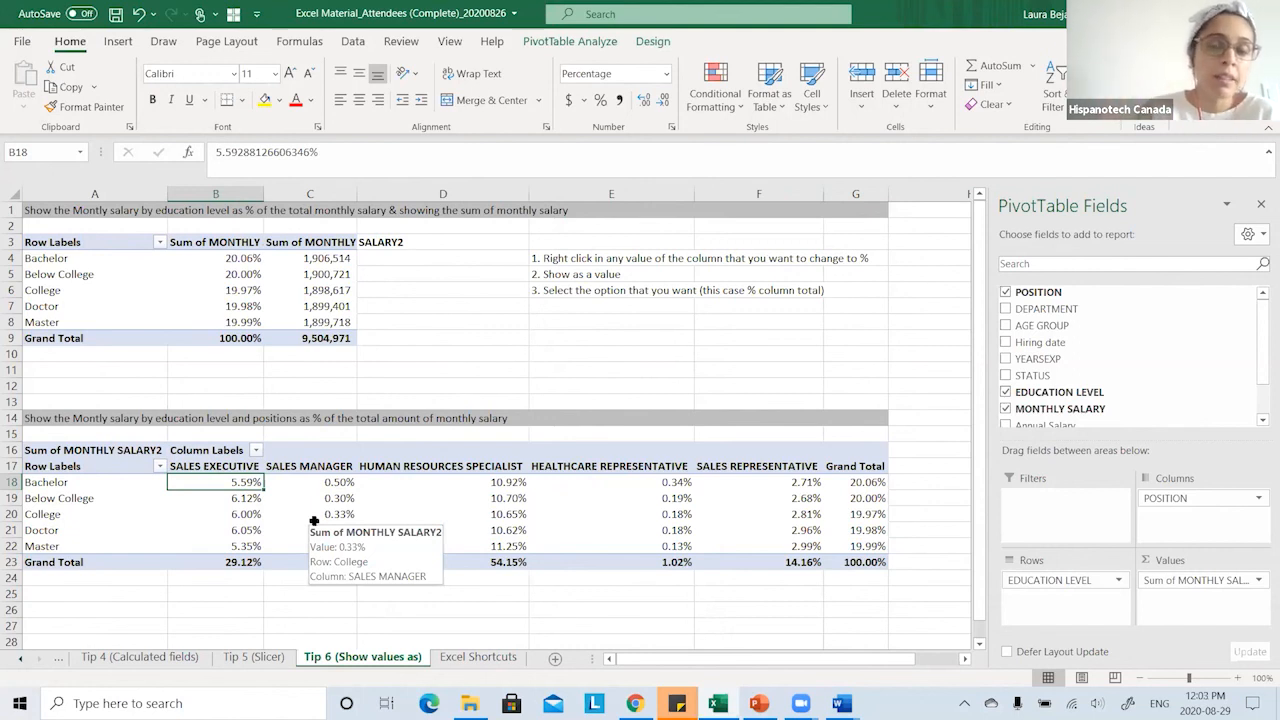
mouse_move(403, 512)
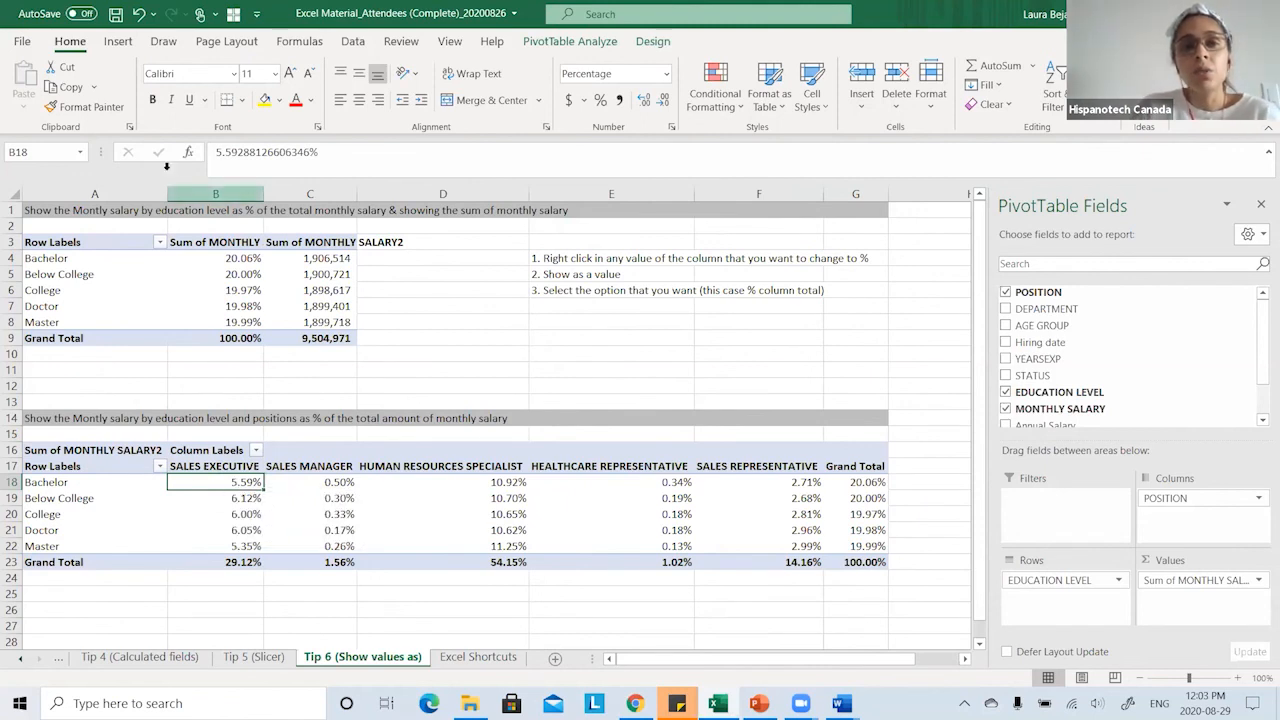
- Undo the lower pivot table's percentage display and compare the Bachelor Sales Executive sum with the overall grand total
left_click(138, 14)
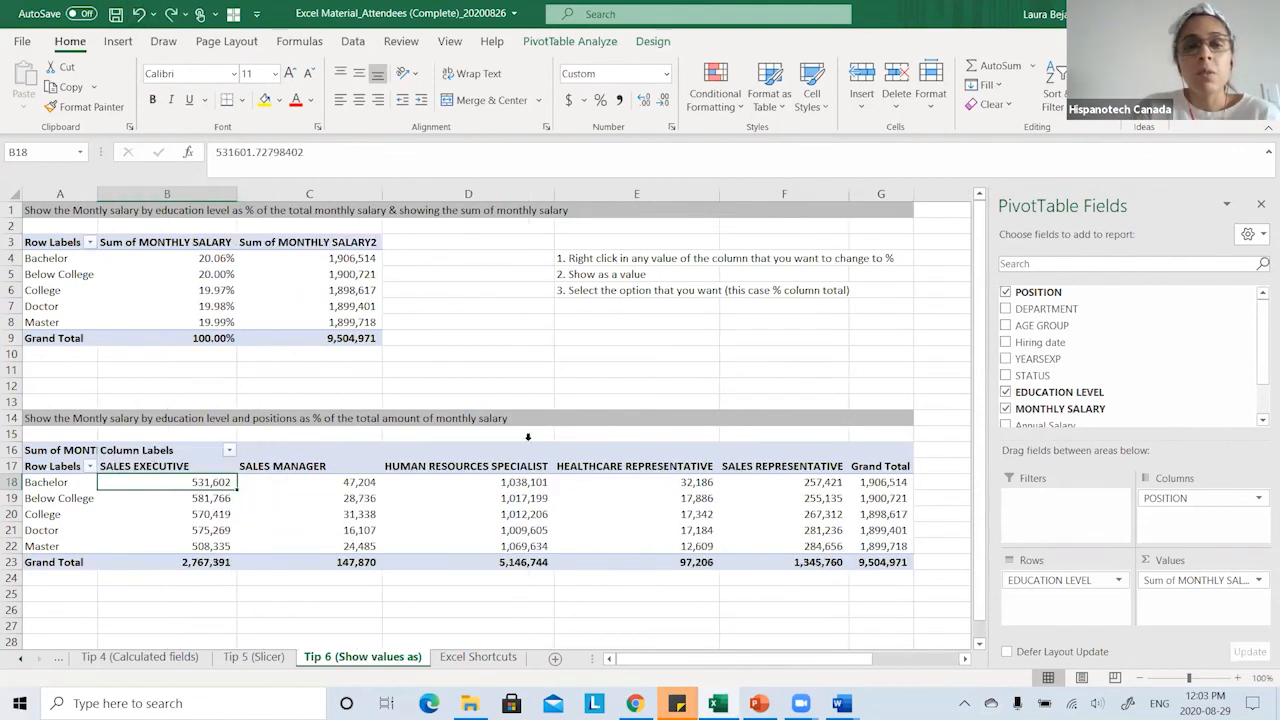
left_click(887, 564)
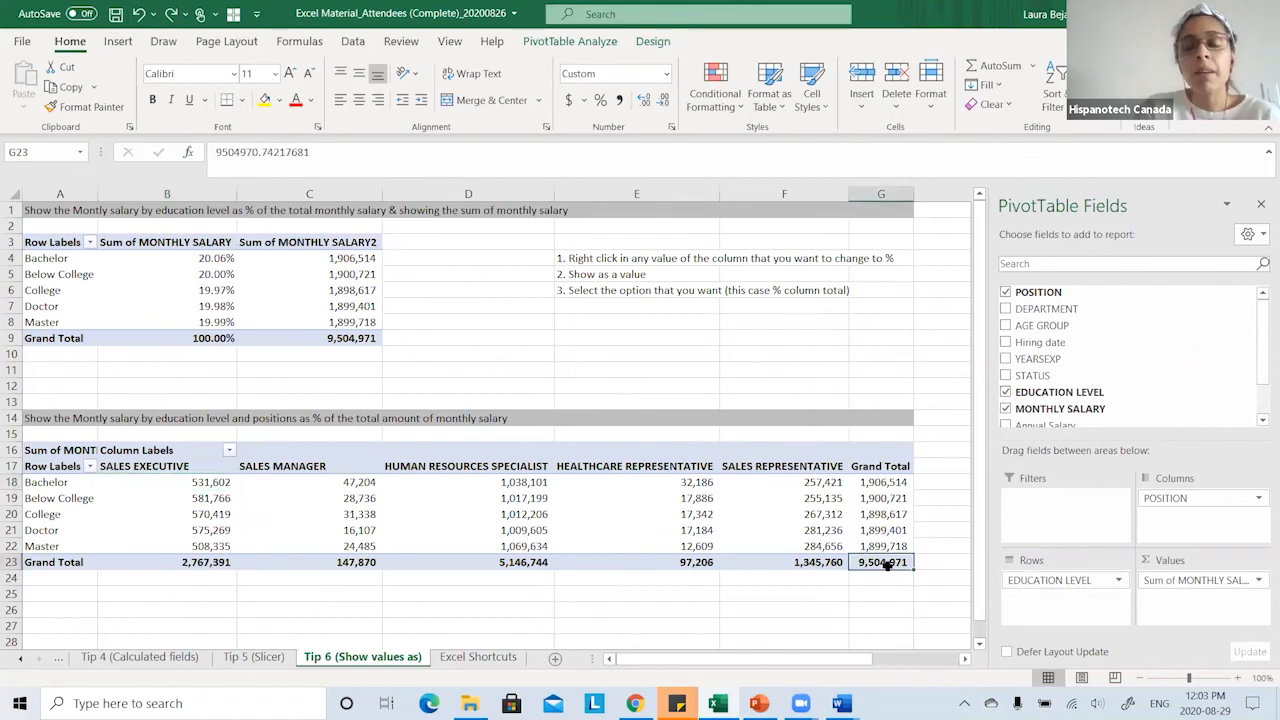
mouse_move(350, 498)
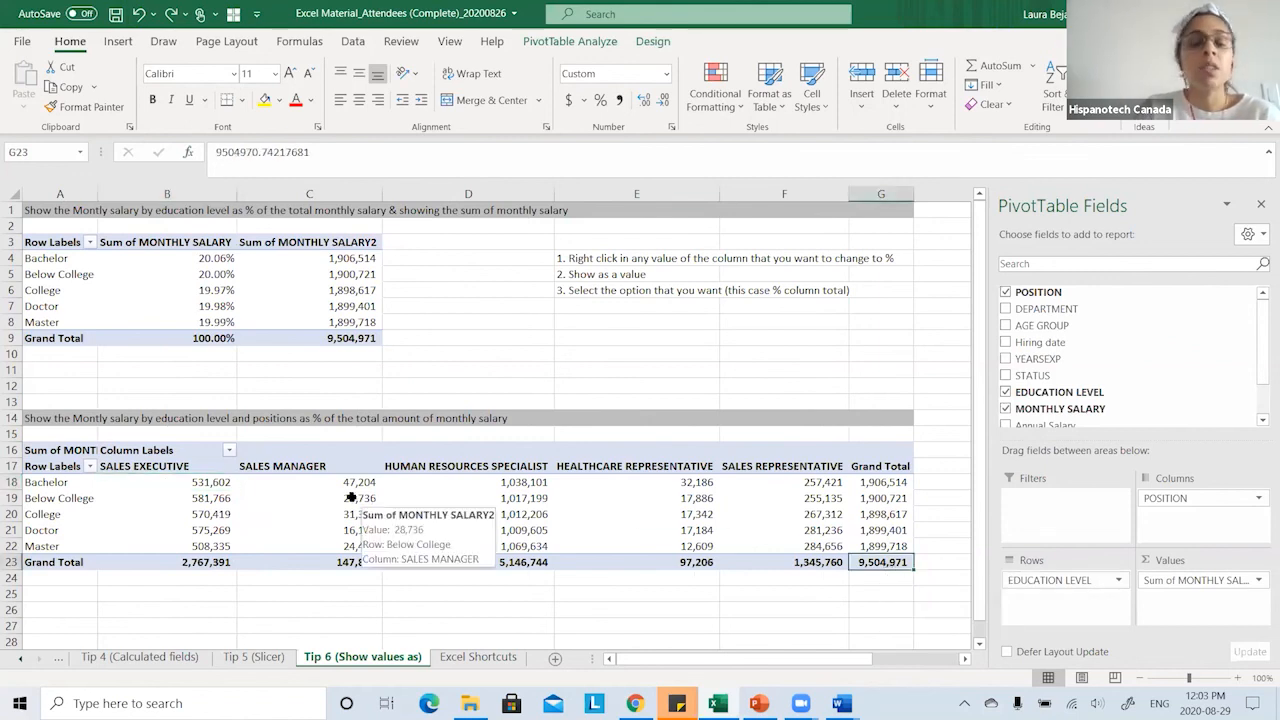
left_click(197, 483)
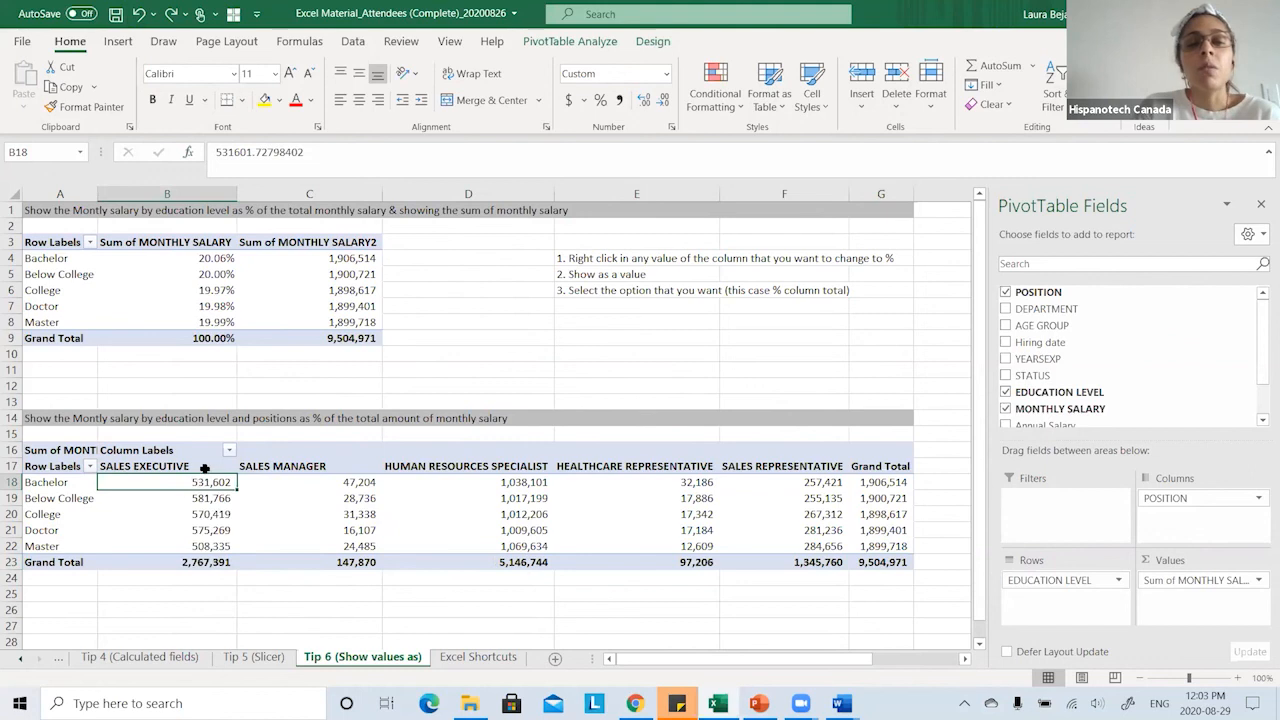
- Examine the lower pivot table's Bachelor row across all positions, comparing the Sales Executive sum with the Bachelor grand total
left_click(196, 467)
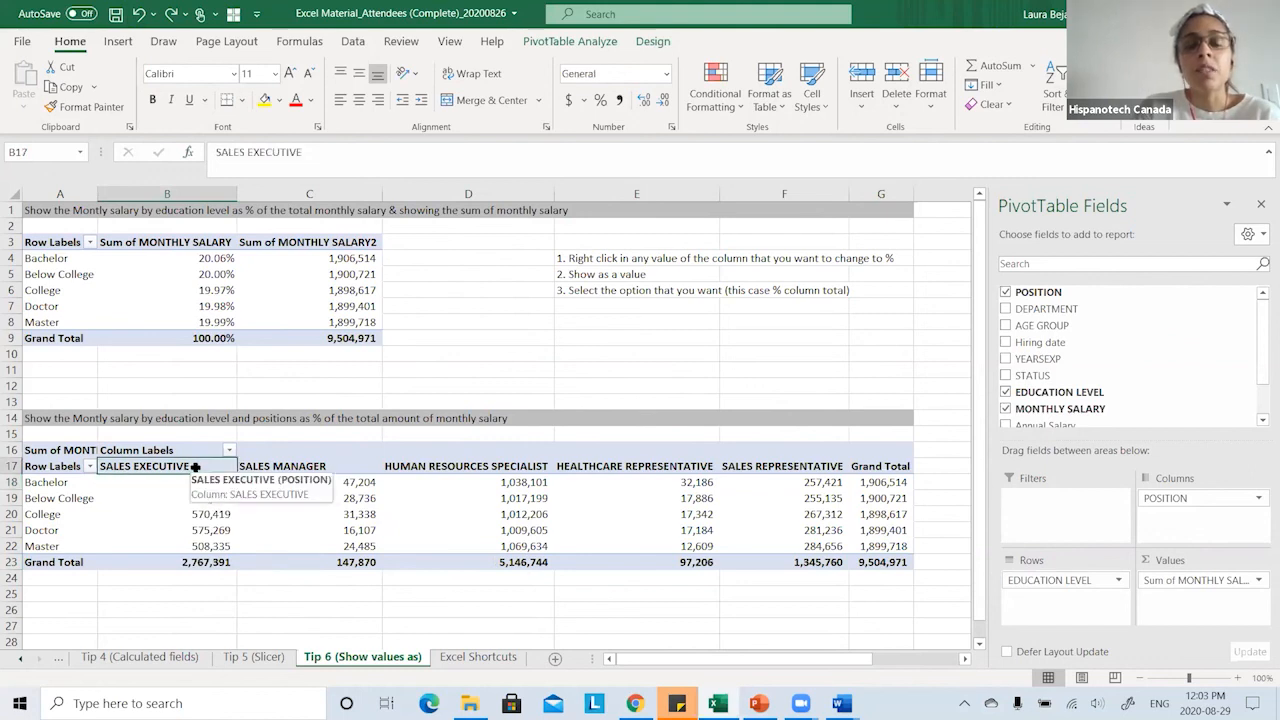
left_click(10, 482)
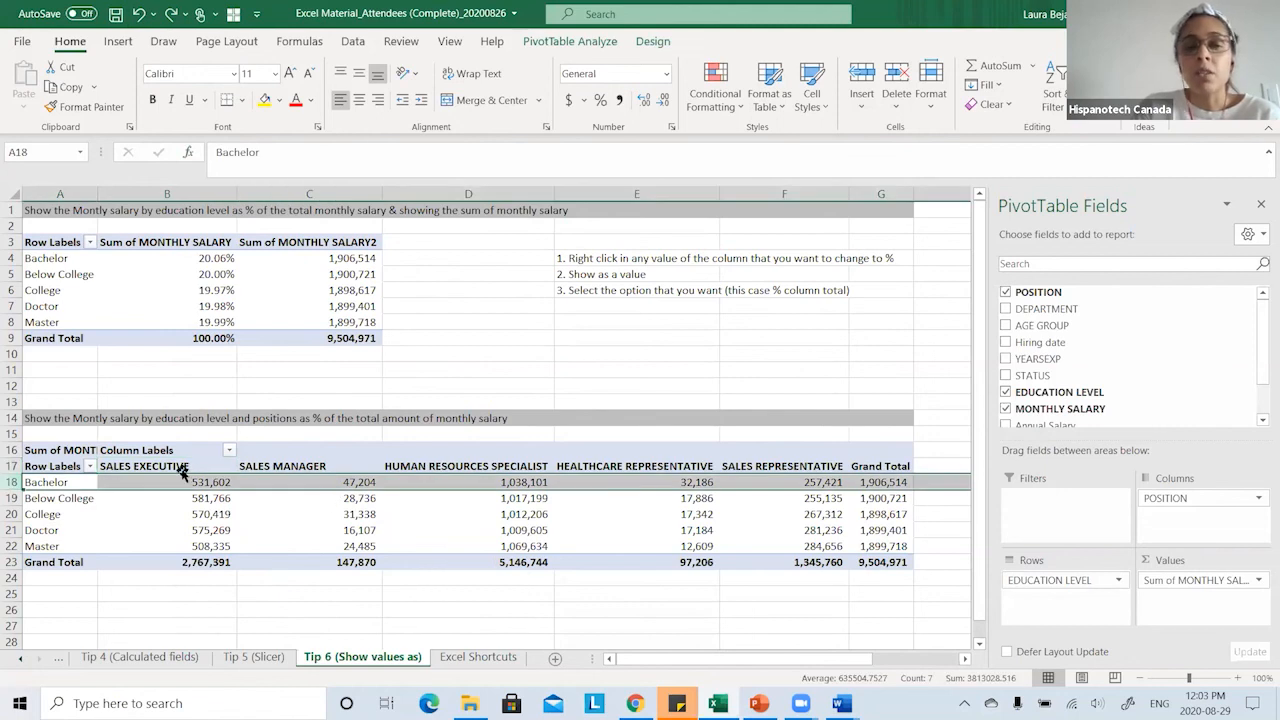
left_click_drag(182, 467, 829, 463)
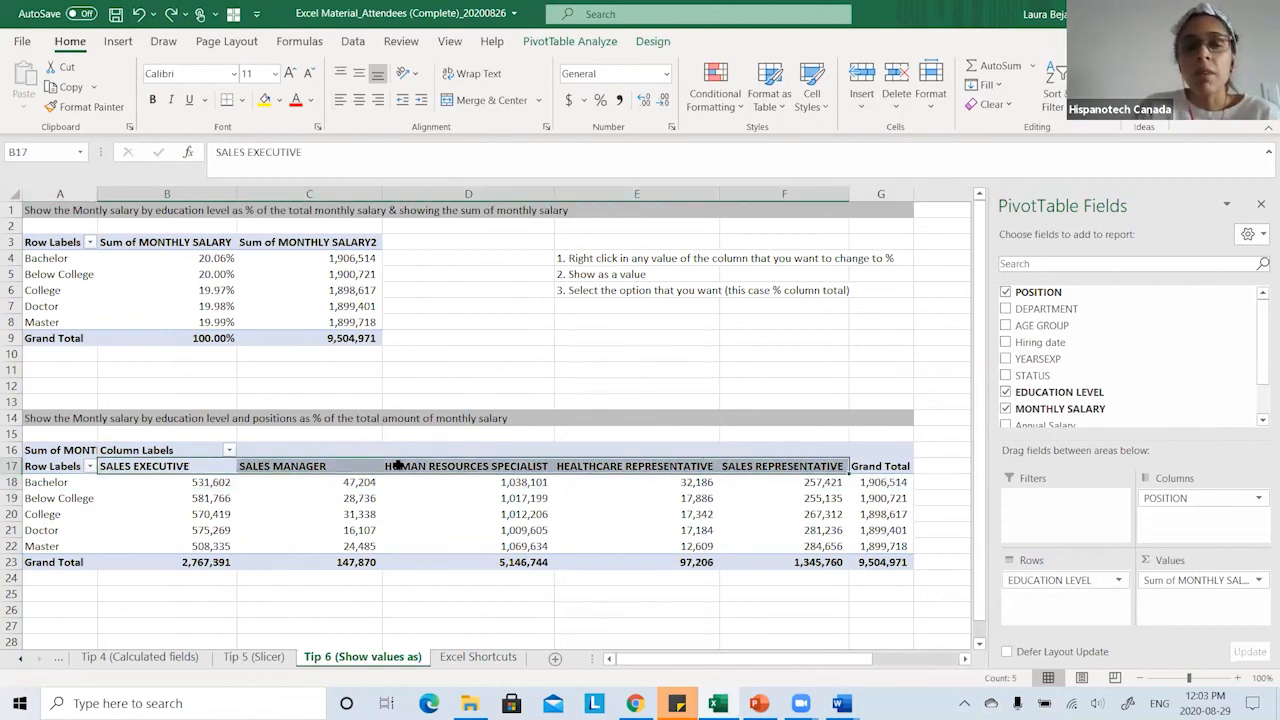
left_click(171, 481)
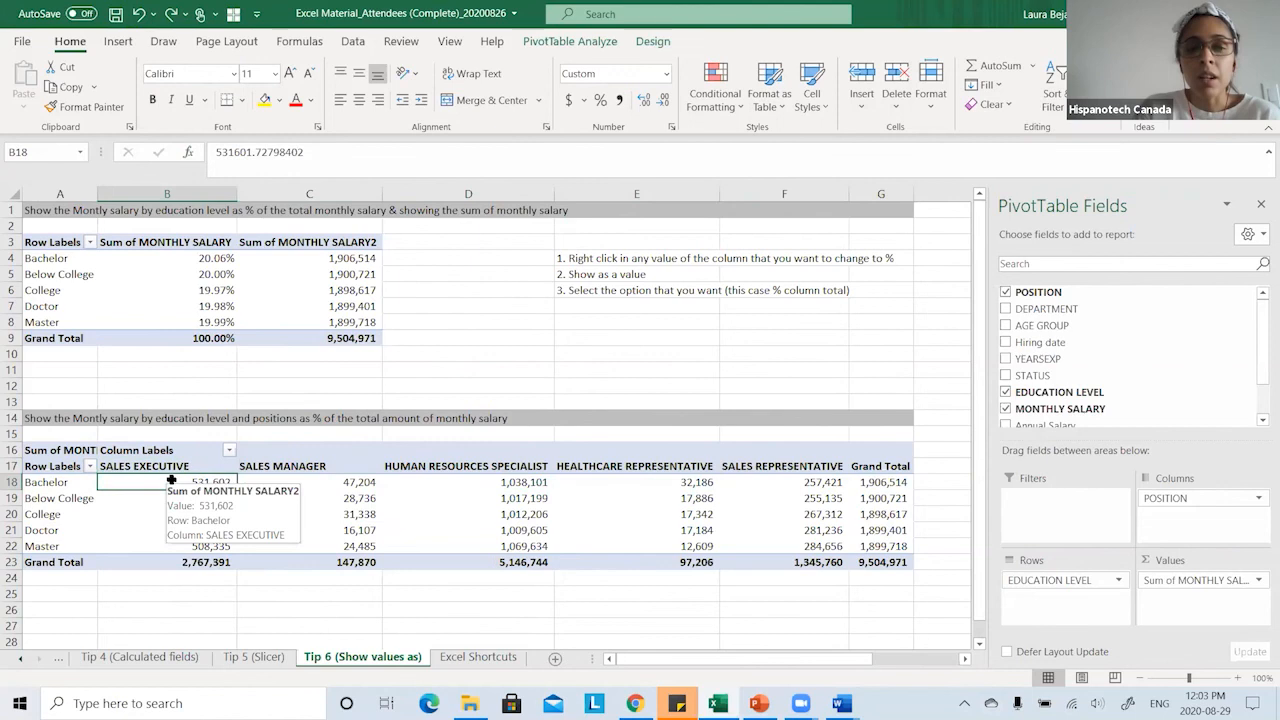
left_click(91, 481)
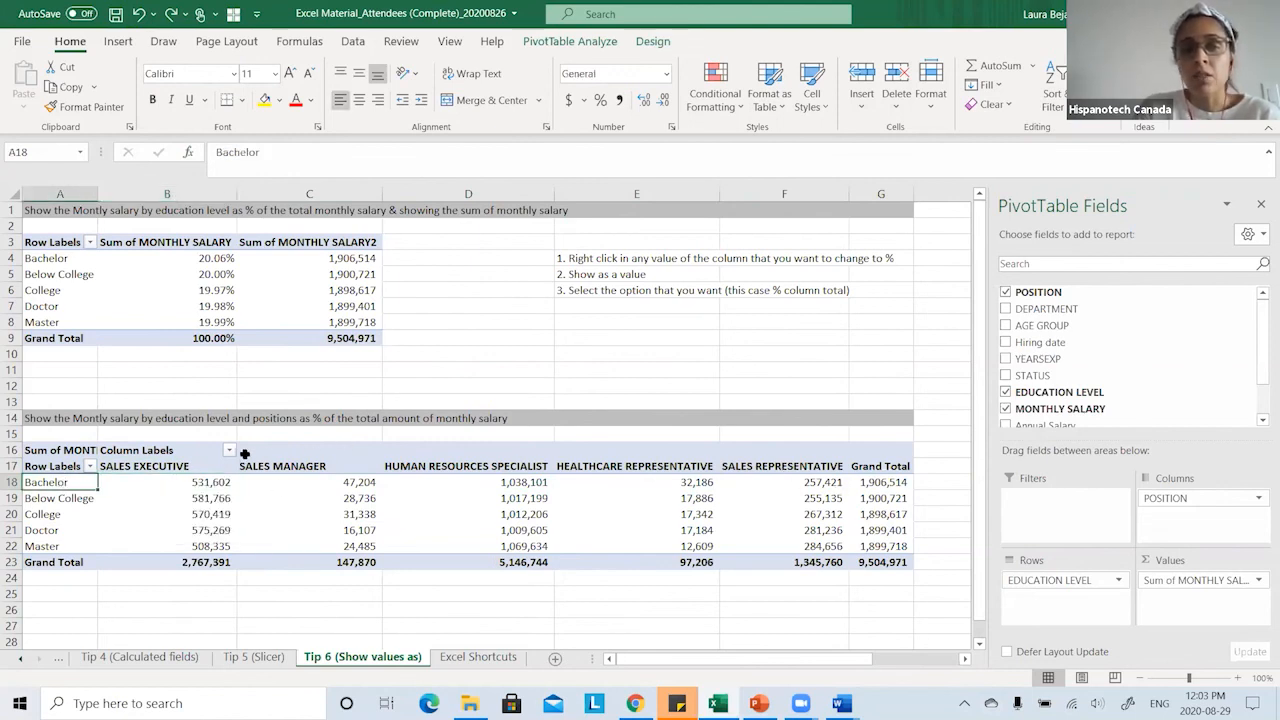
left_click(206, 481)
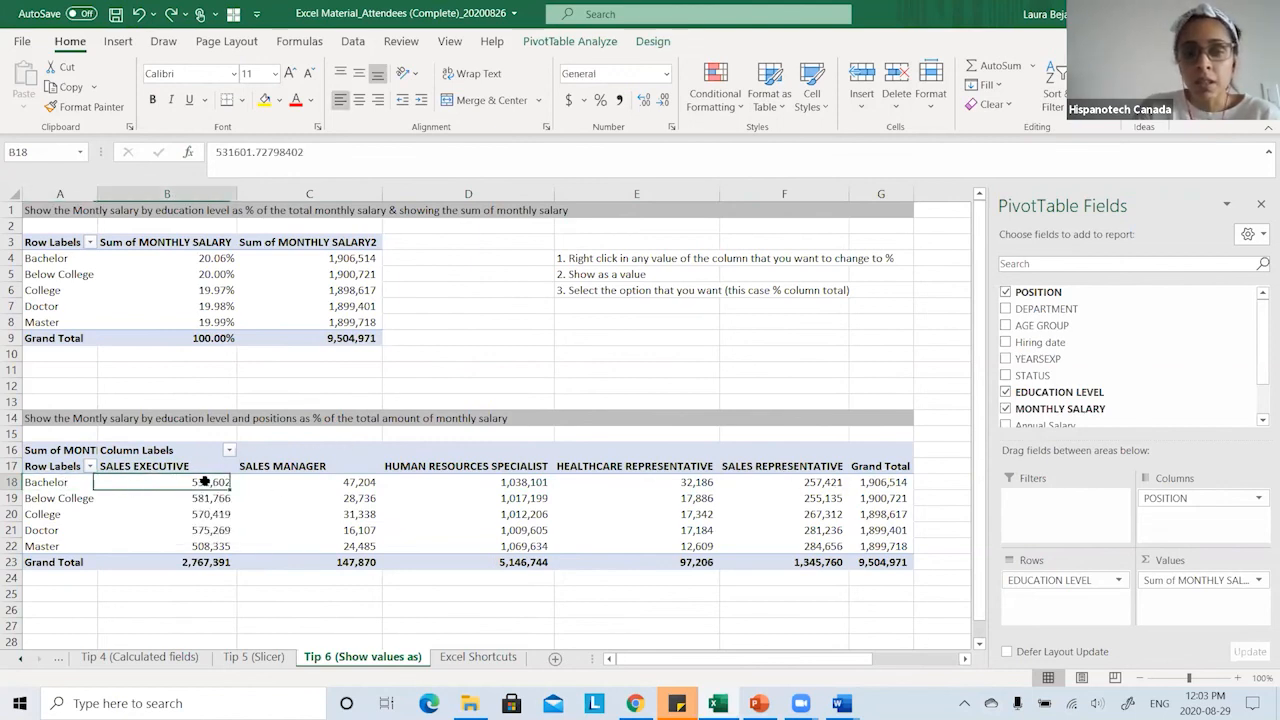
left_click(877, 483)
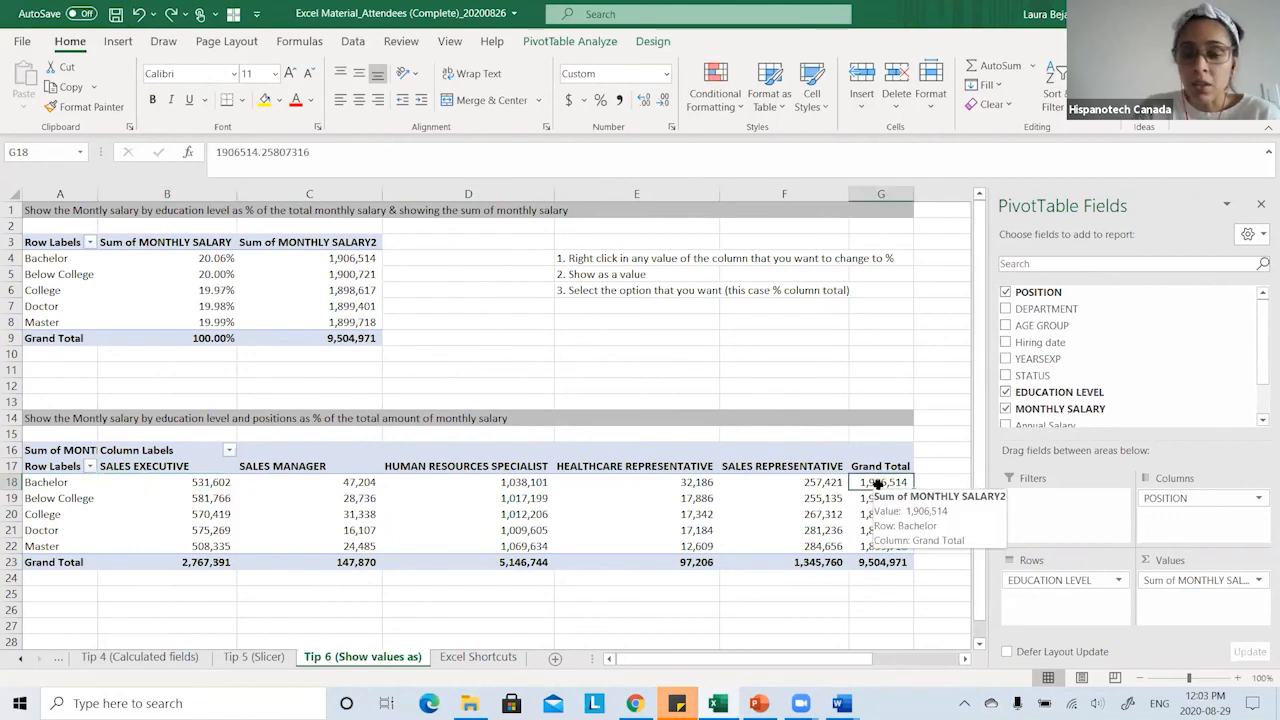
left_click(198, 481)
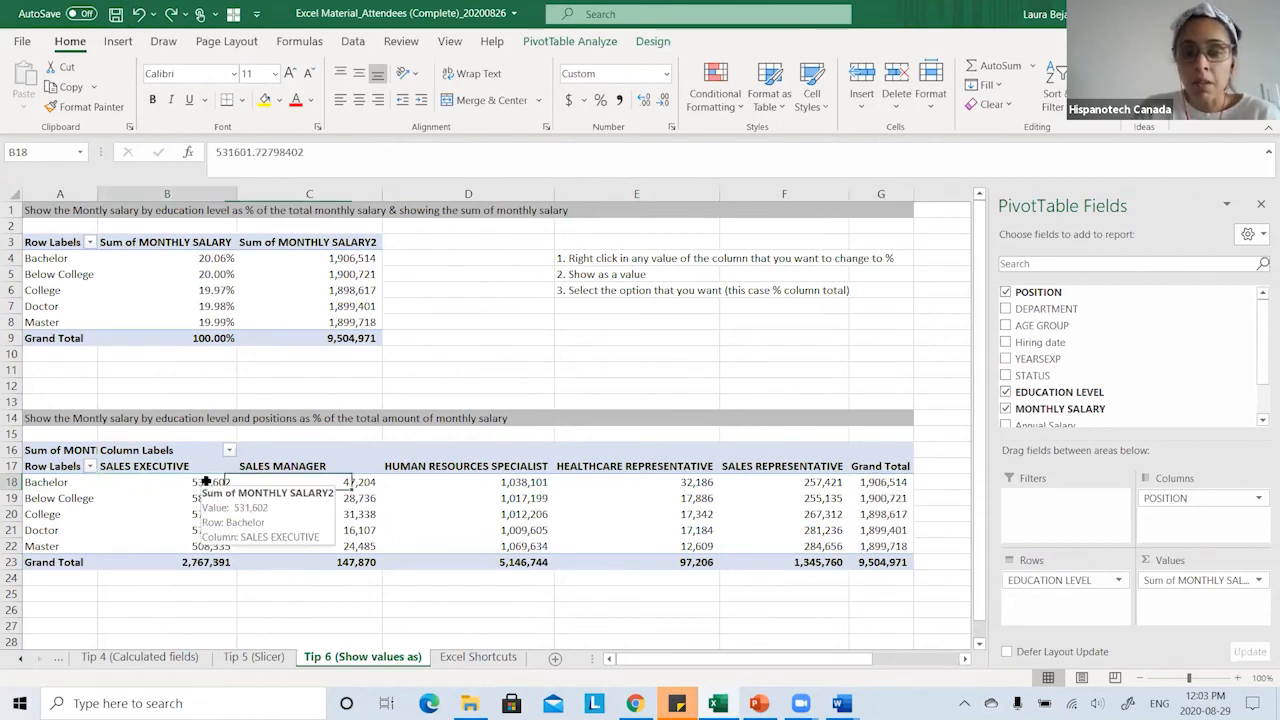
left_click(868, 485)
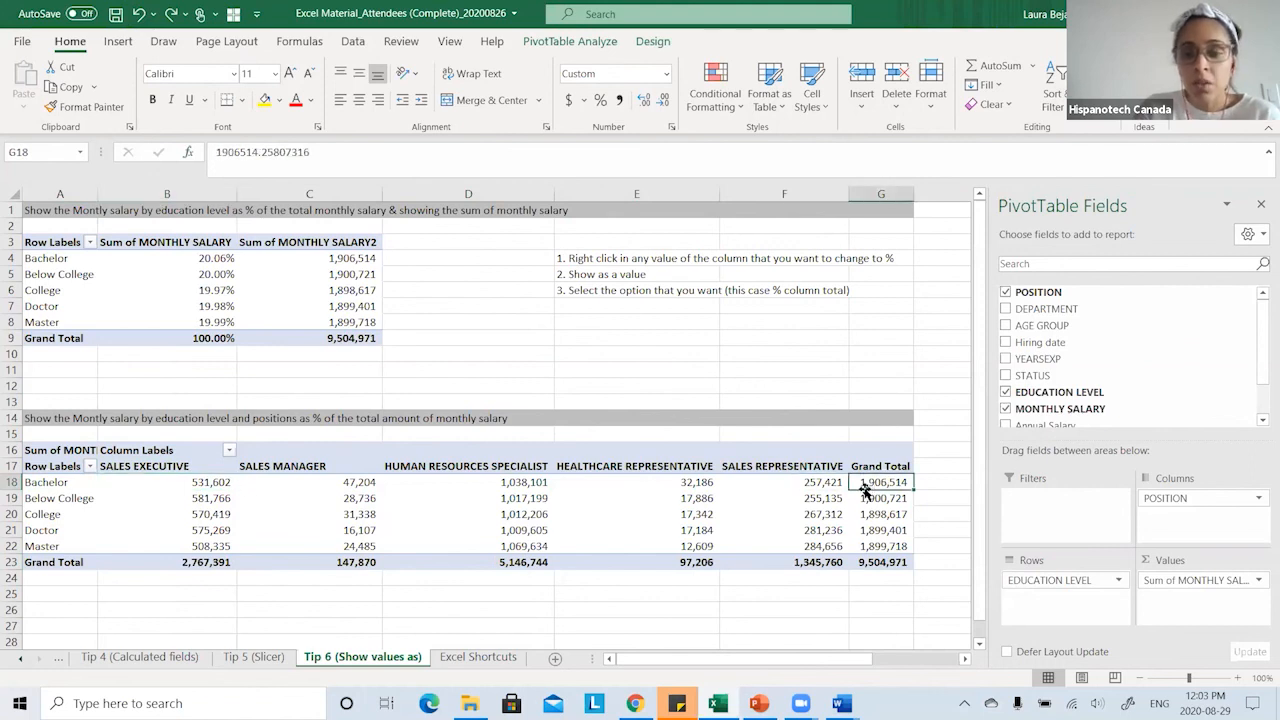
mouse_move(875, 482)
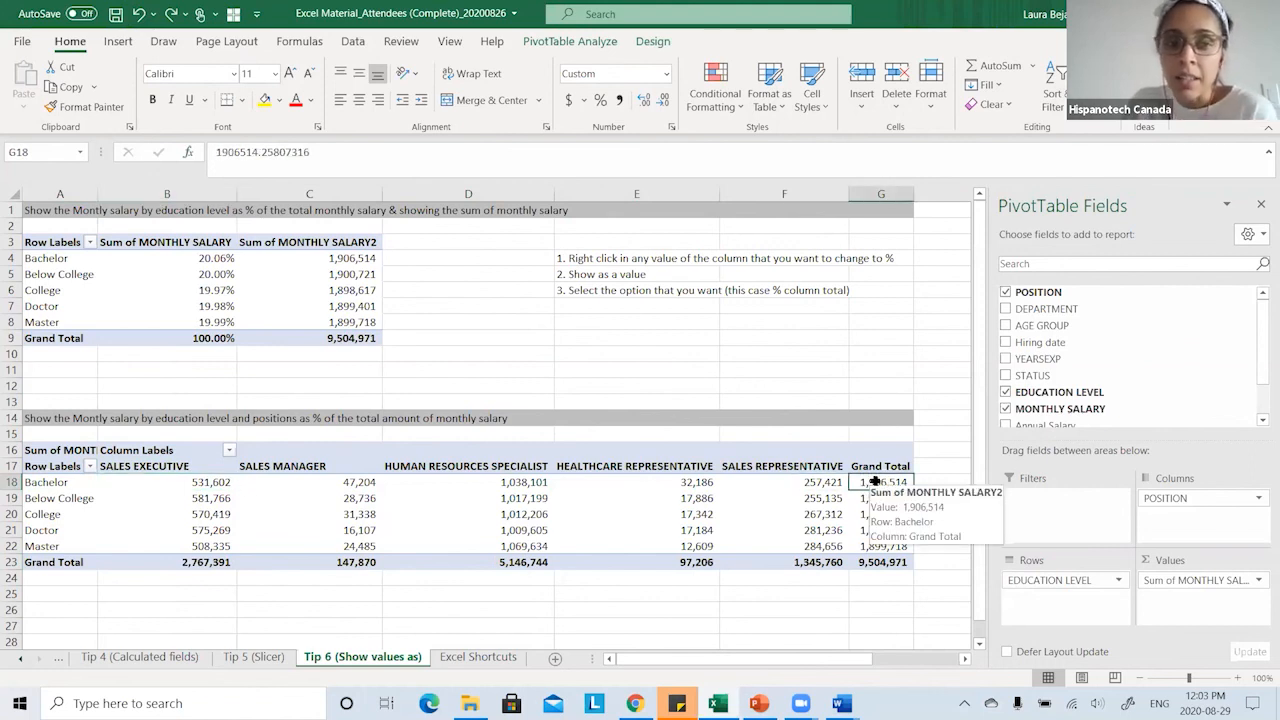
- Show the lower pivot table's monthly salary values as % of Row Total and review the Bachelor Sales Executive share and row totals
right_click(683, 483)
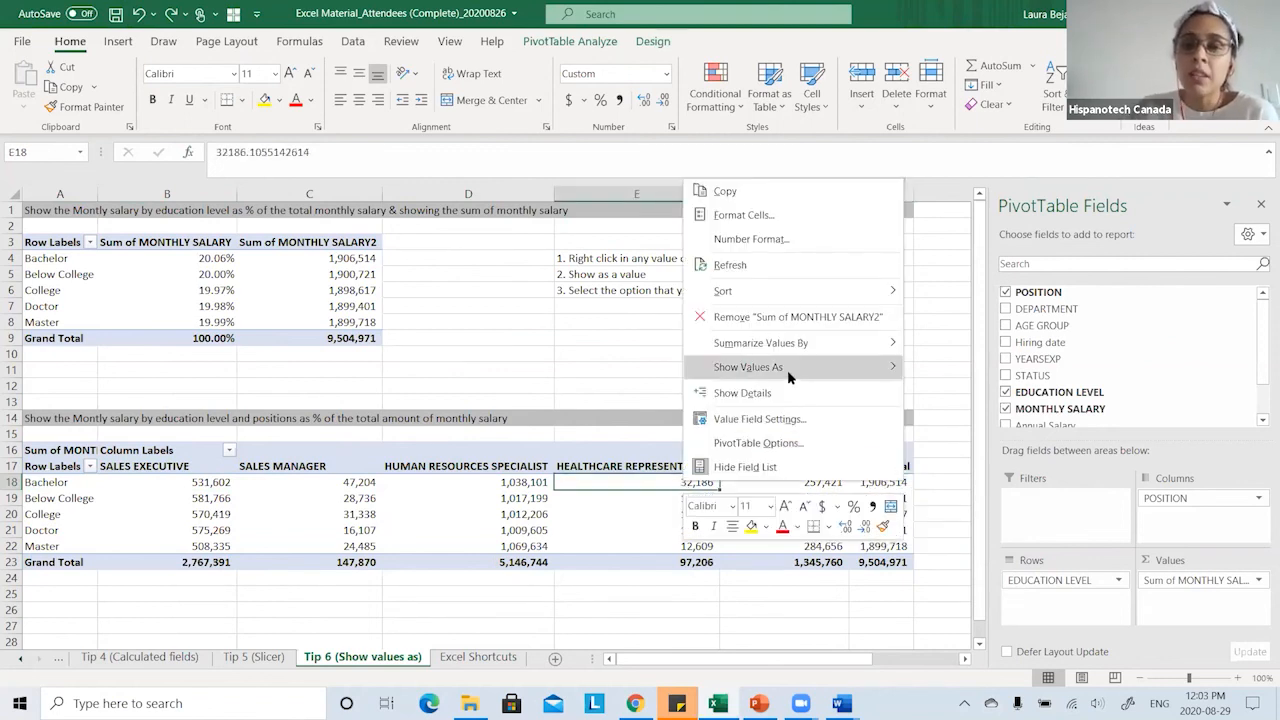
mouse_move(788, 376)
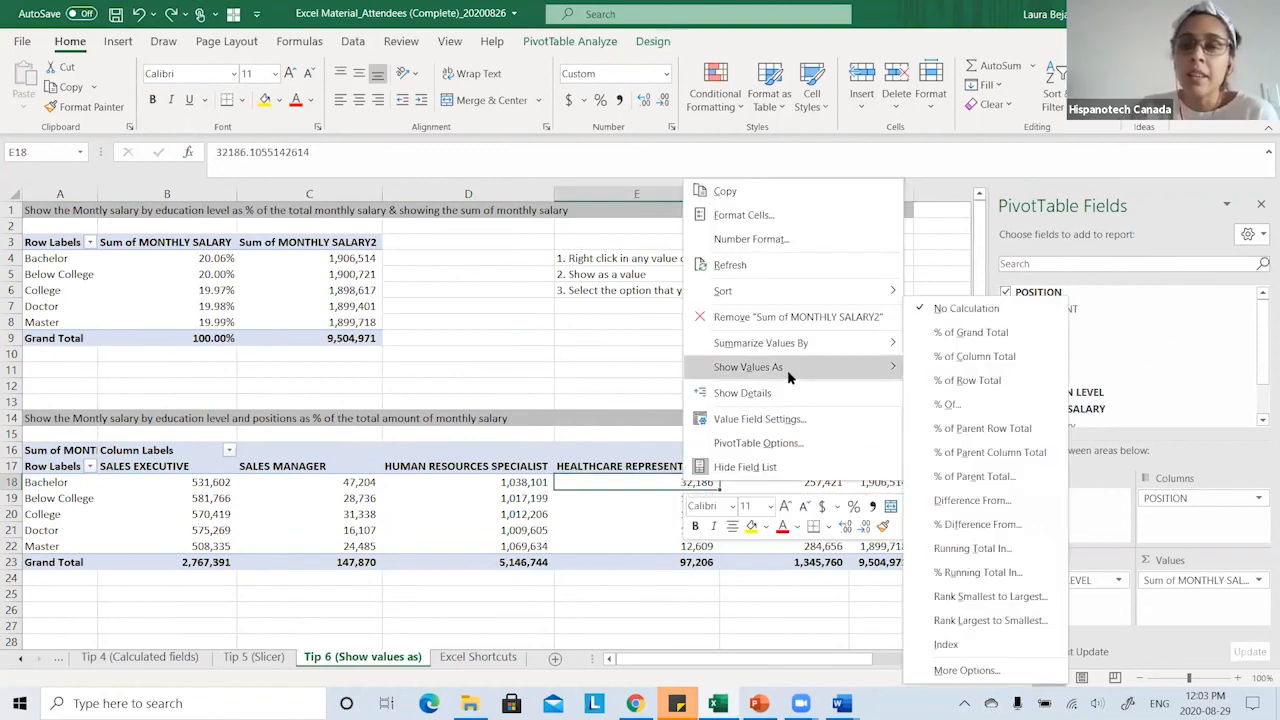
left_click(961, 381)
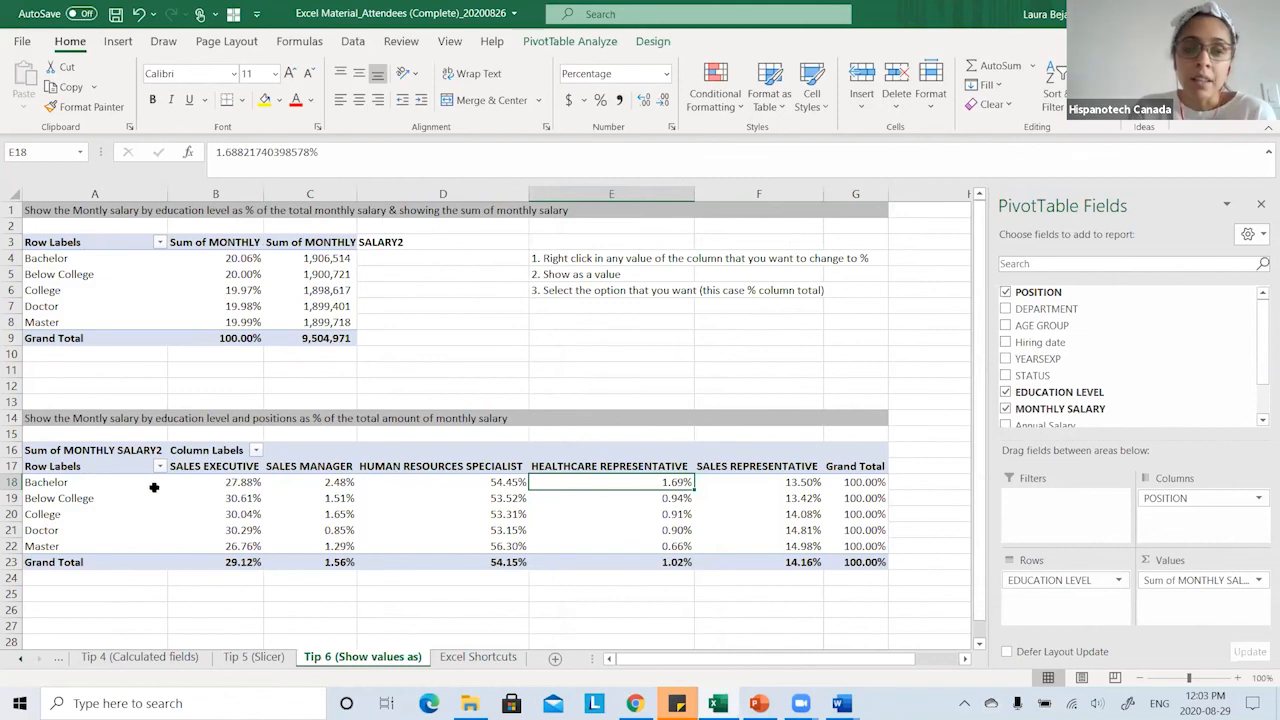
left_click(243, 484)
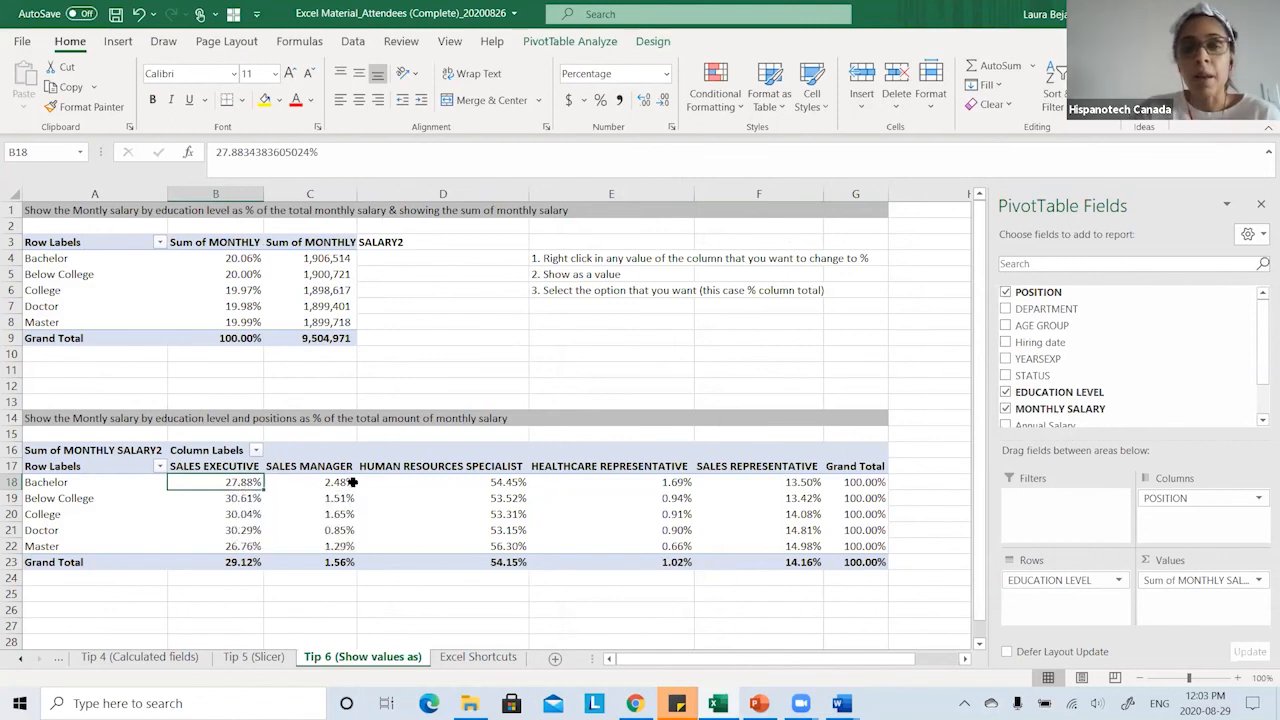
left_click_drag(862, 482, 862, 538)
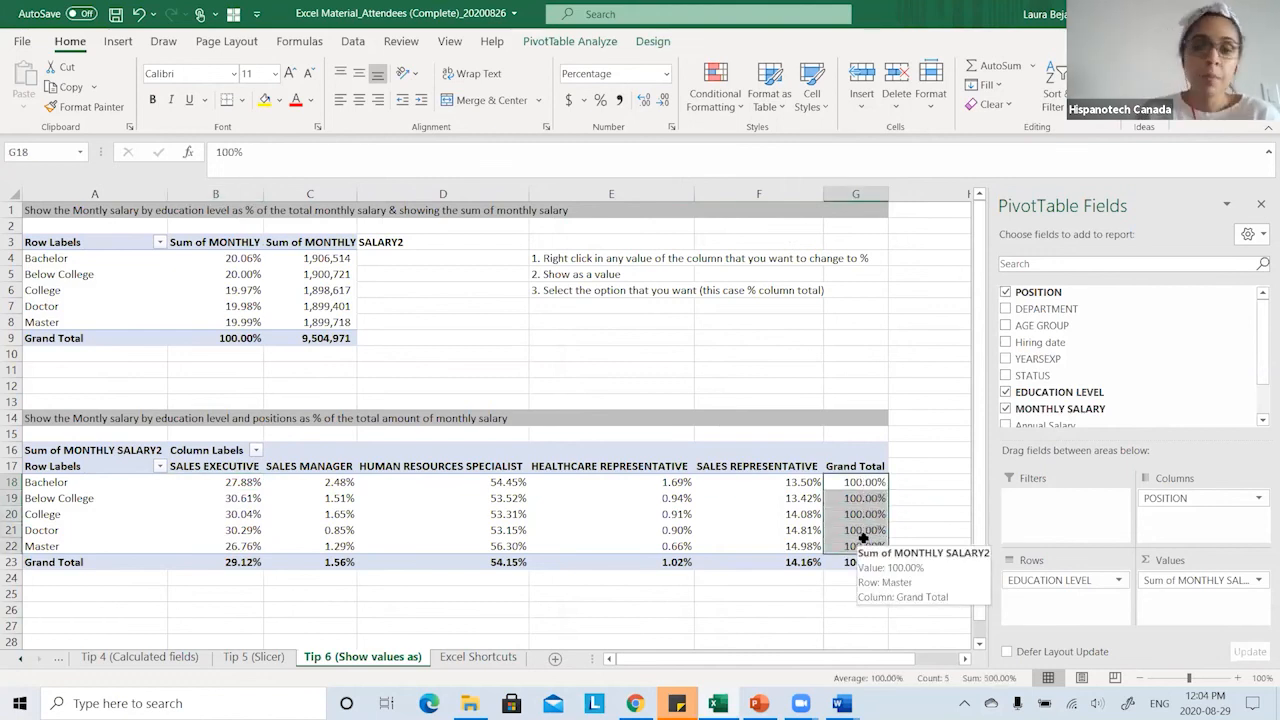
left_click(864, 488)
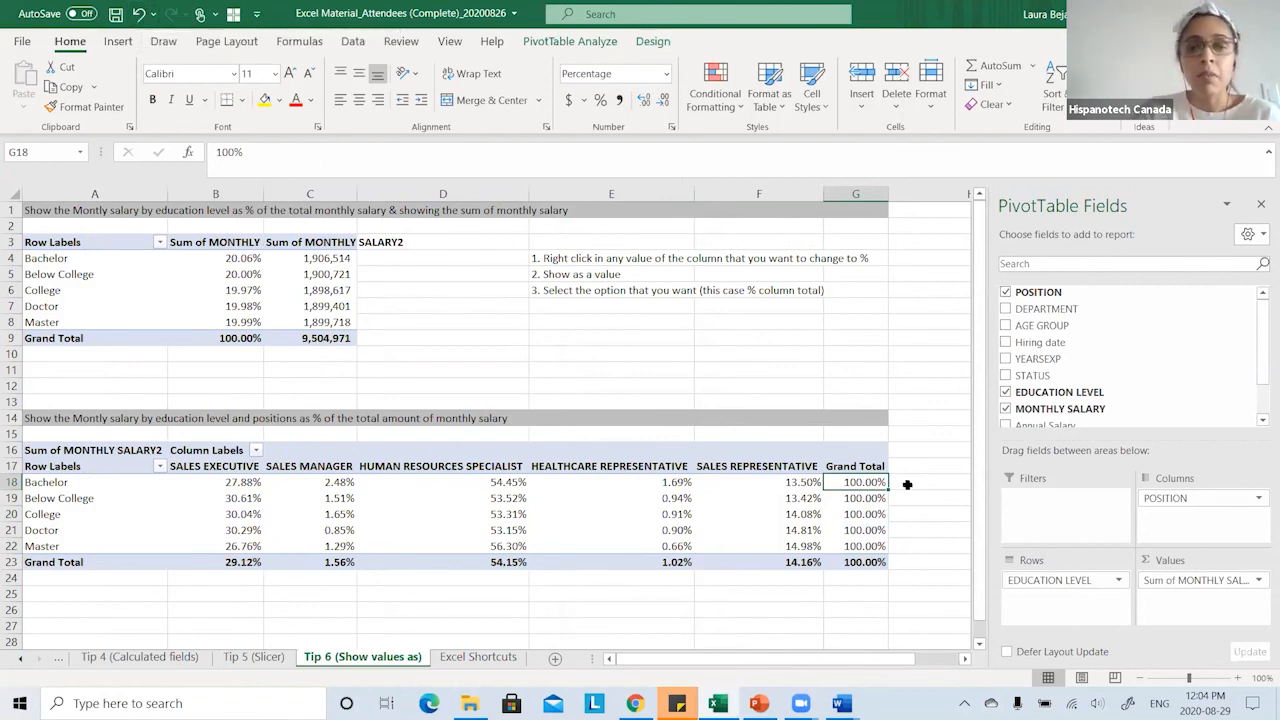
- Undo the % of Row Total display and compare the Bachelor Sales Executive sum with the Sales Executive column's grand total
left_click(139, 13)
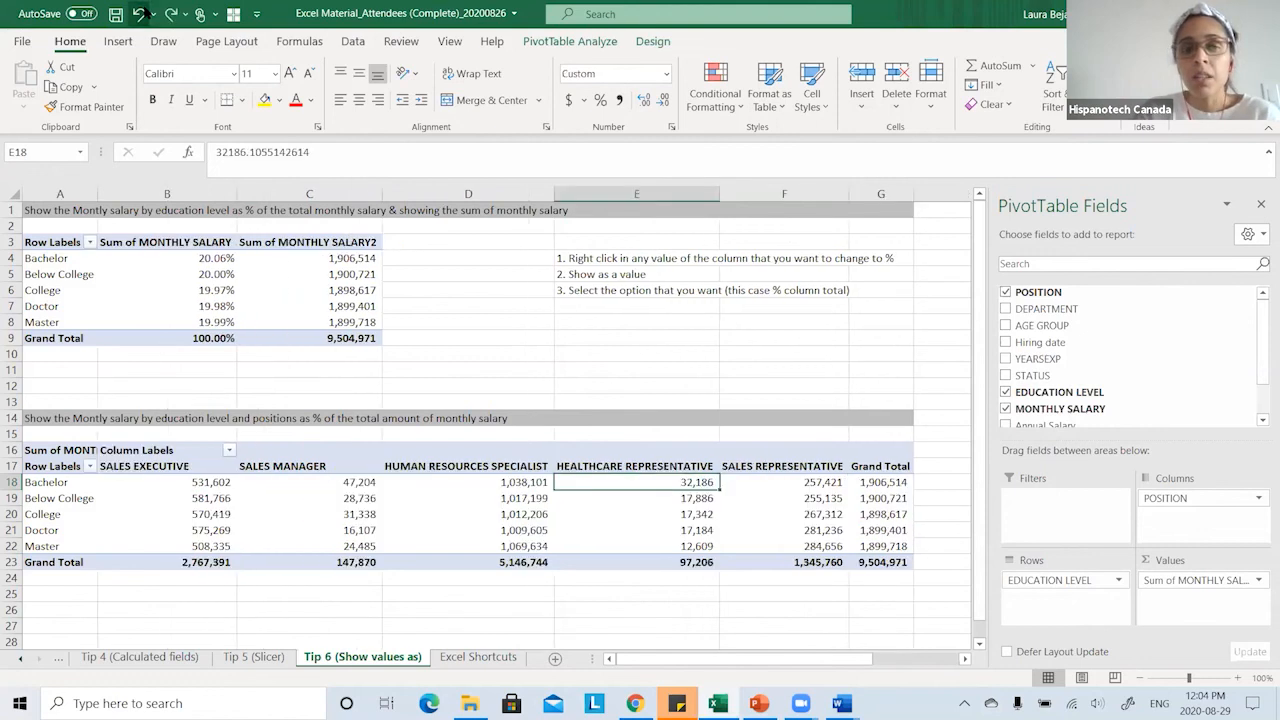
left_click(197, 482)
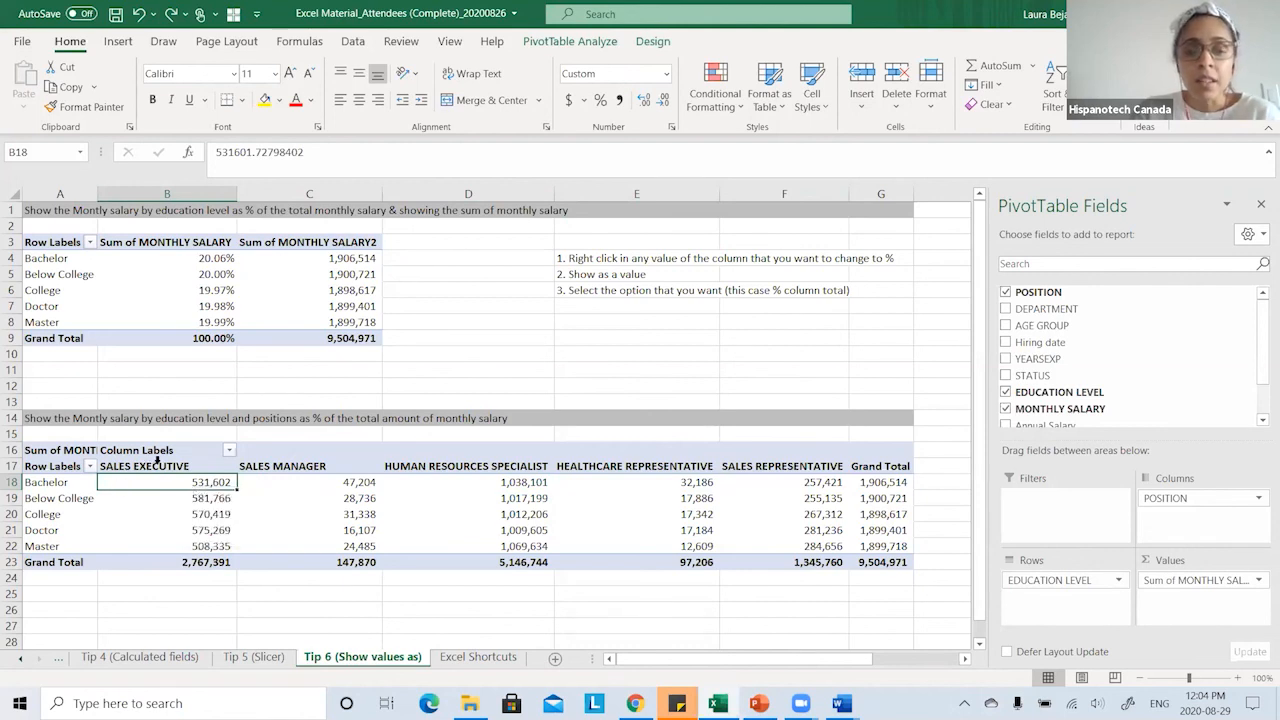
mouse_move(178, 481)
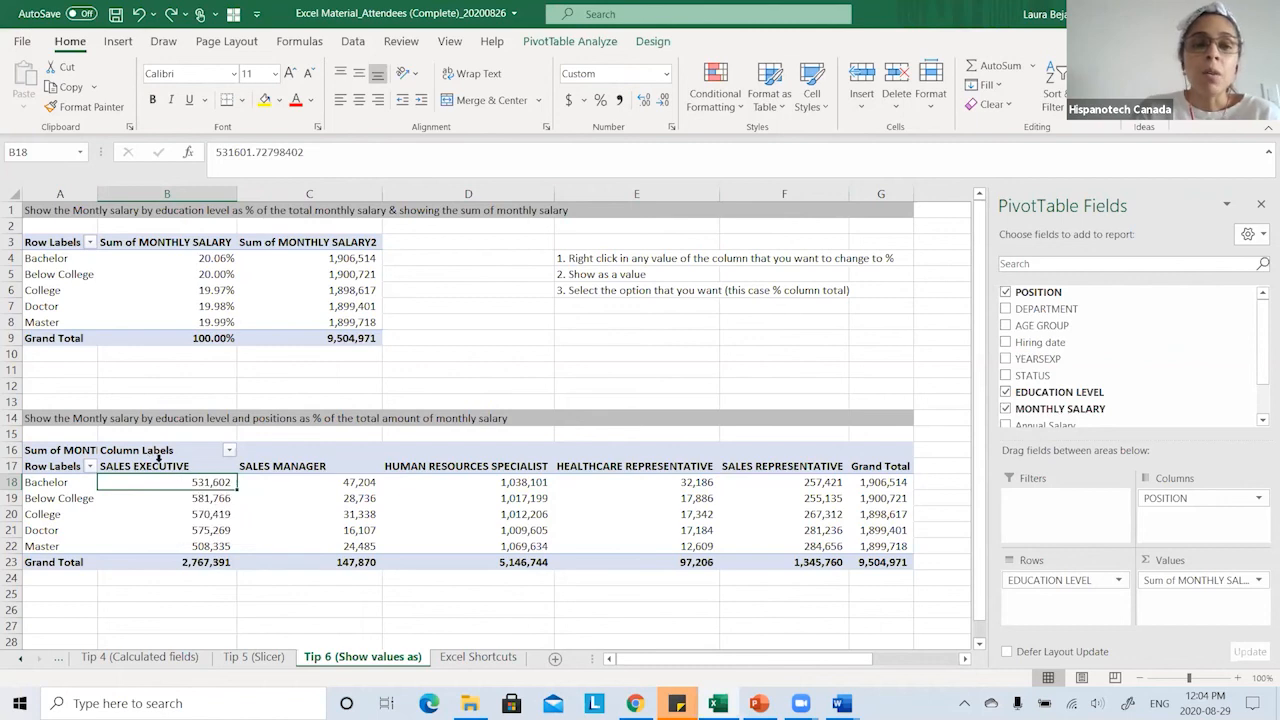
left_click_drag(159, 466, 143, 544)
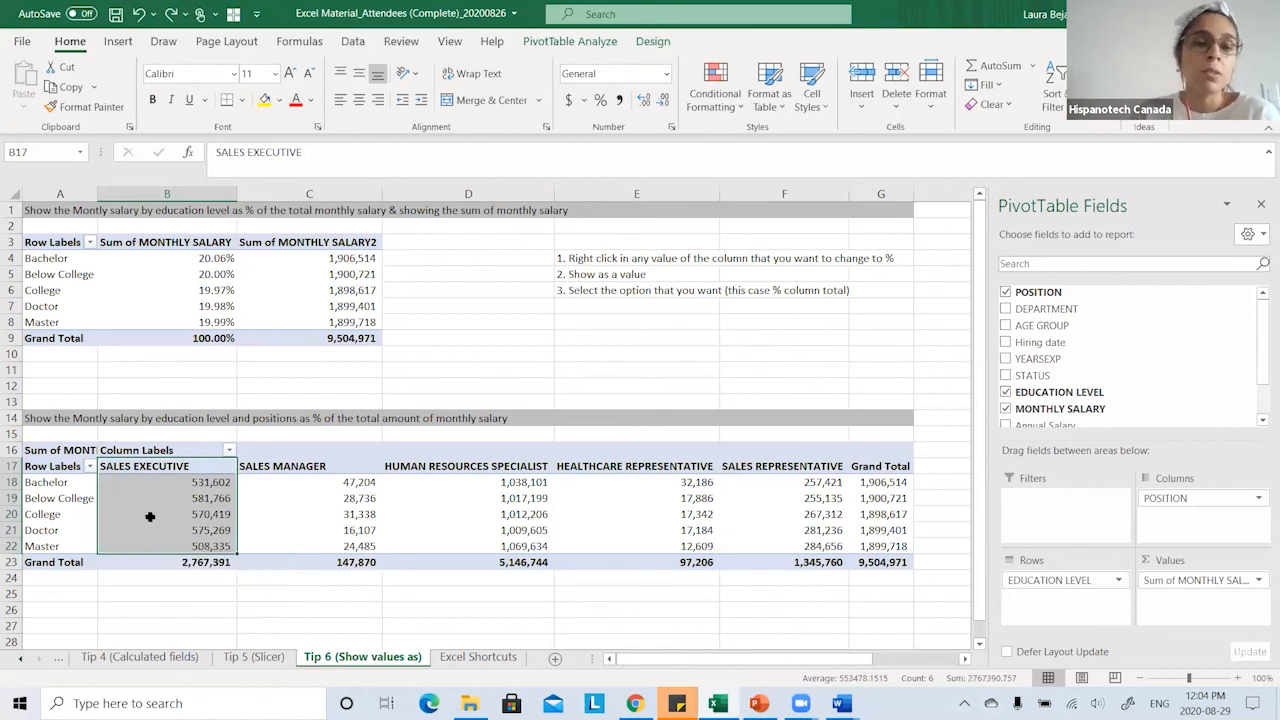
left_click(190, 483)
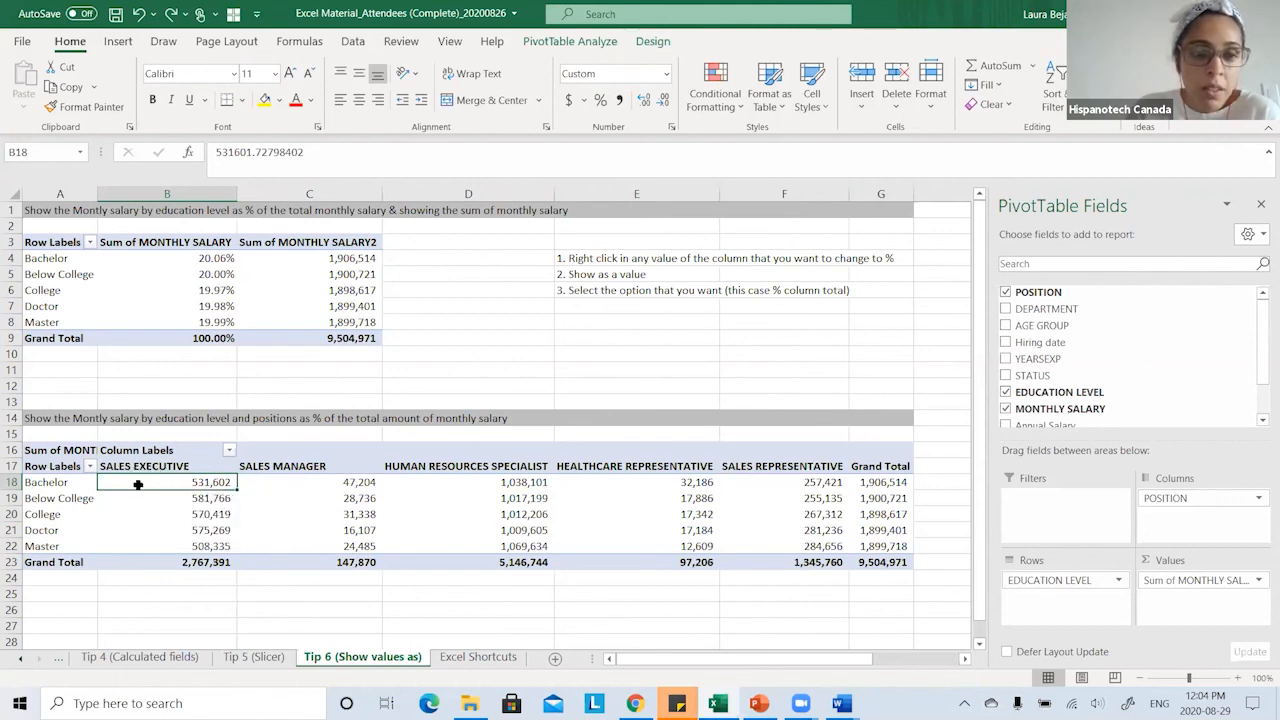
left_click(183, 567)
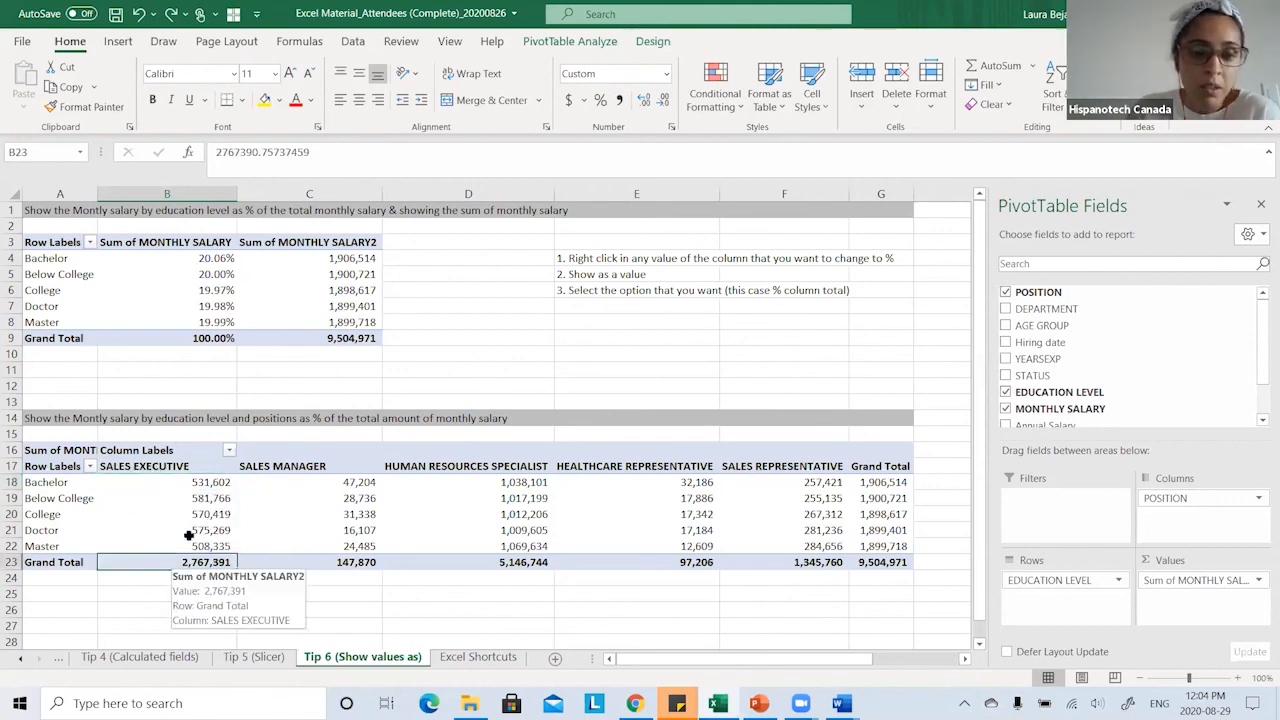
- Show the lower pivot table's monthly salary values as % of Column Total and review the position totals and education-level shares
right_click(188, 484)
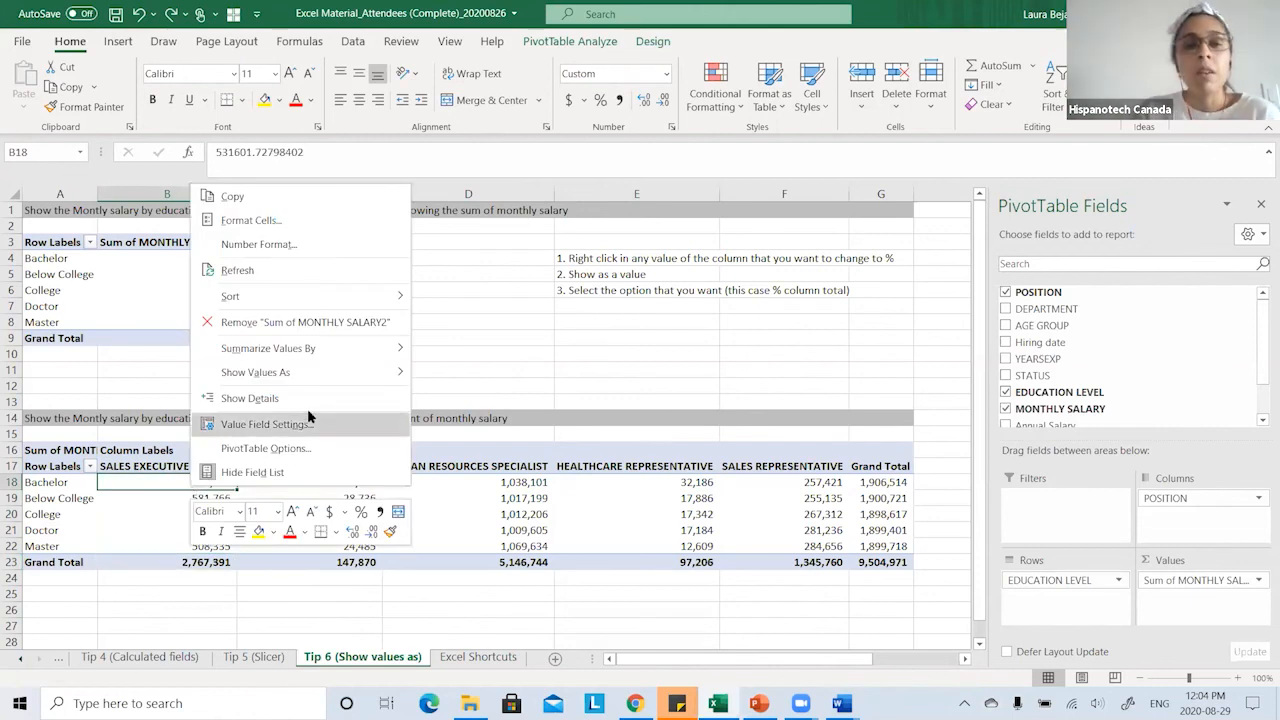
mouse_move(416, 375)
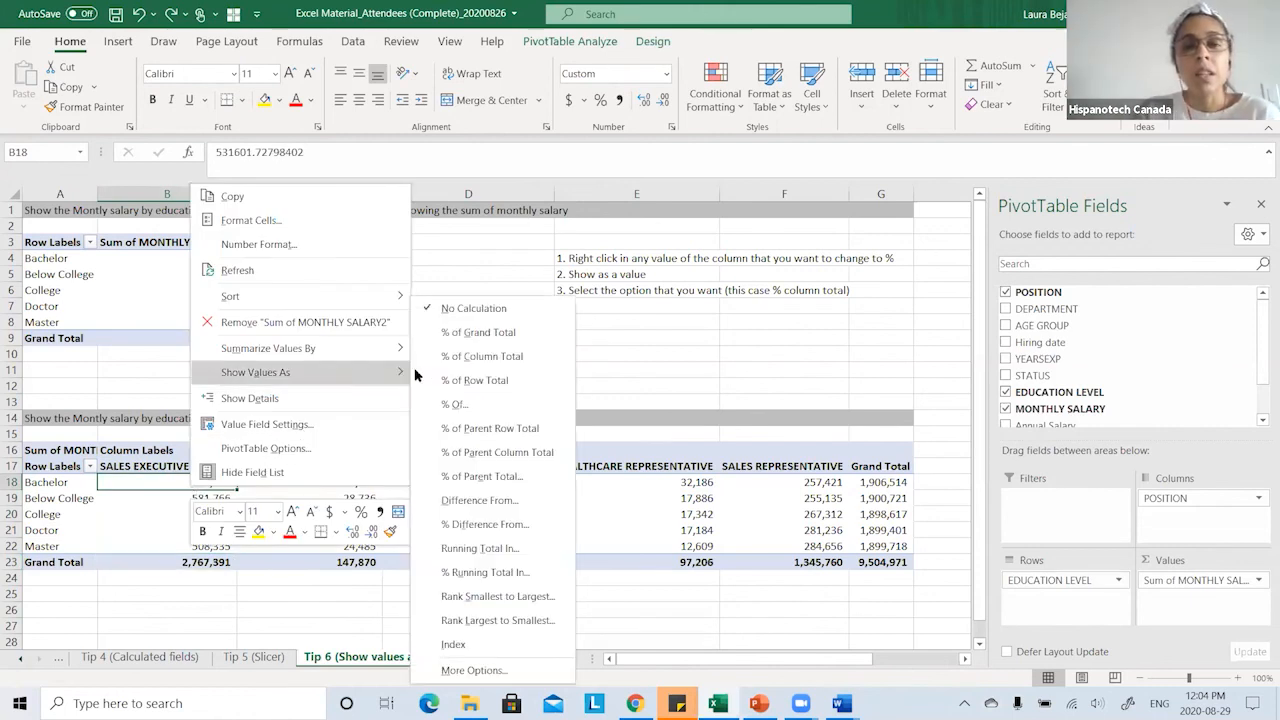
left_click(486, 358)
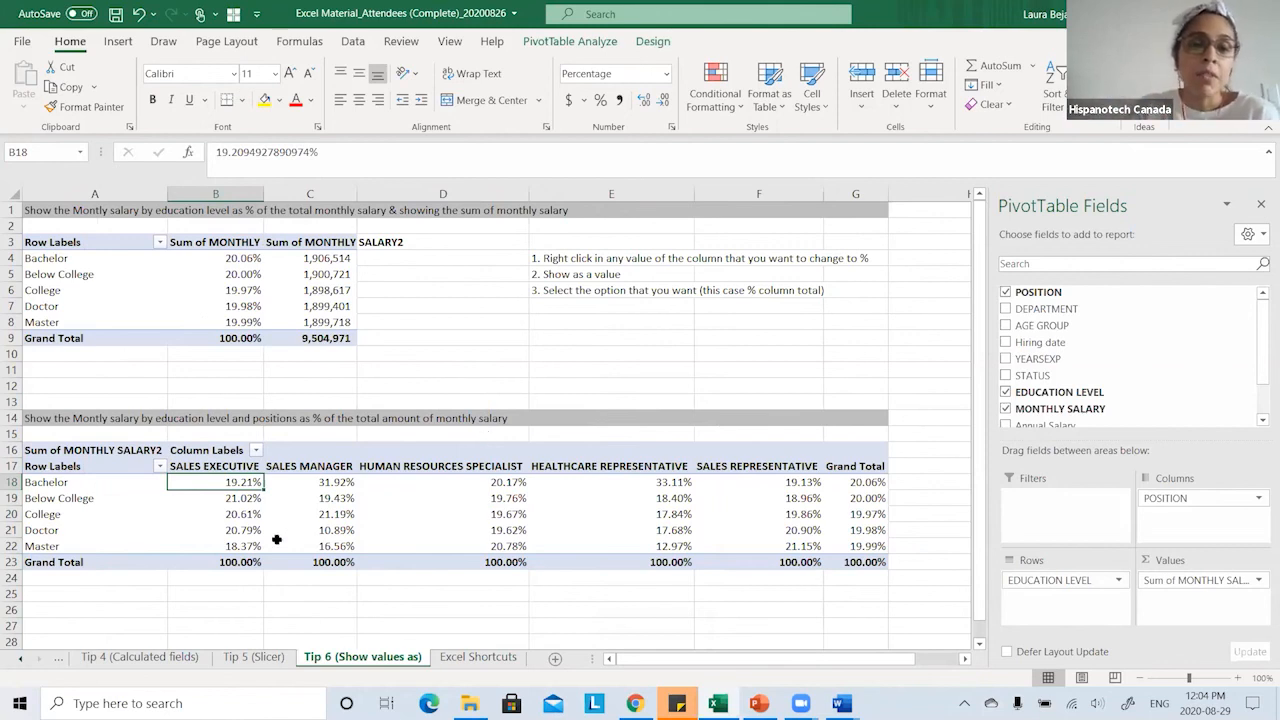
left_click_drag(222, 562, 800, 562)
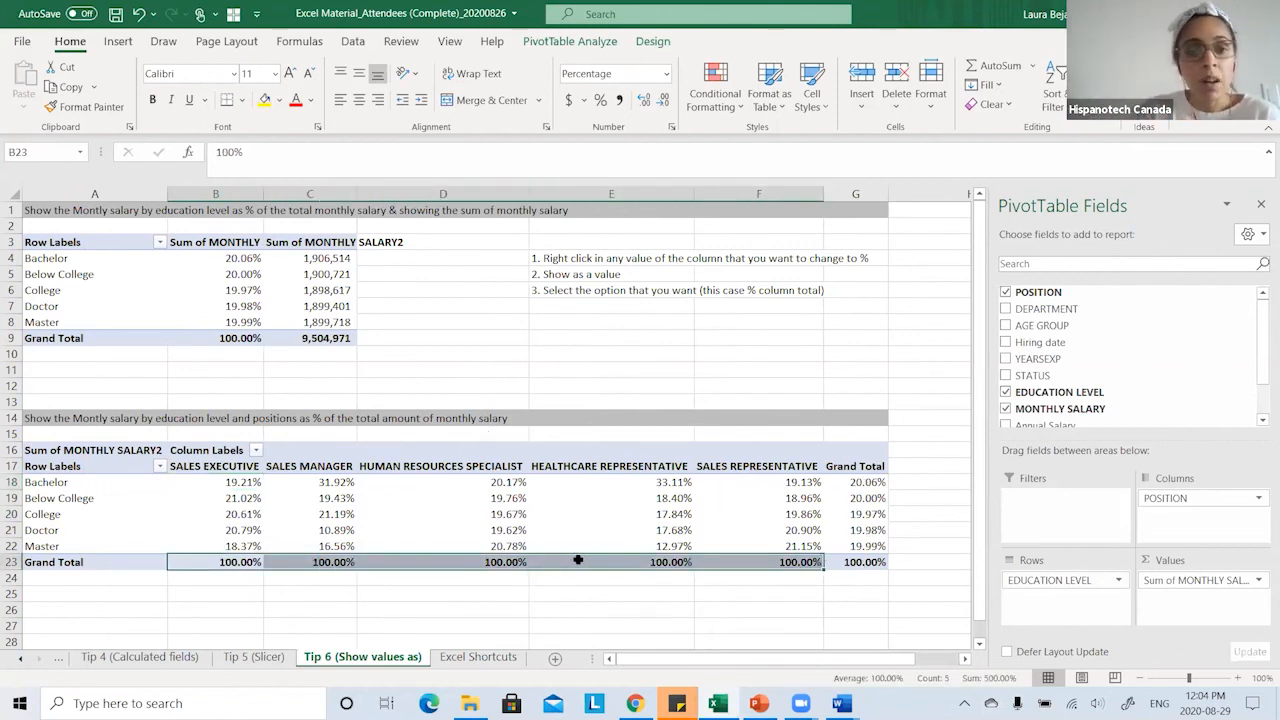
left_click(229, 484)
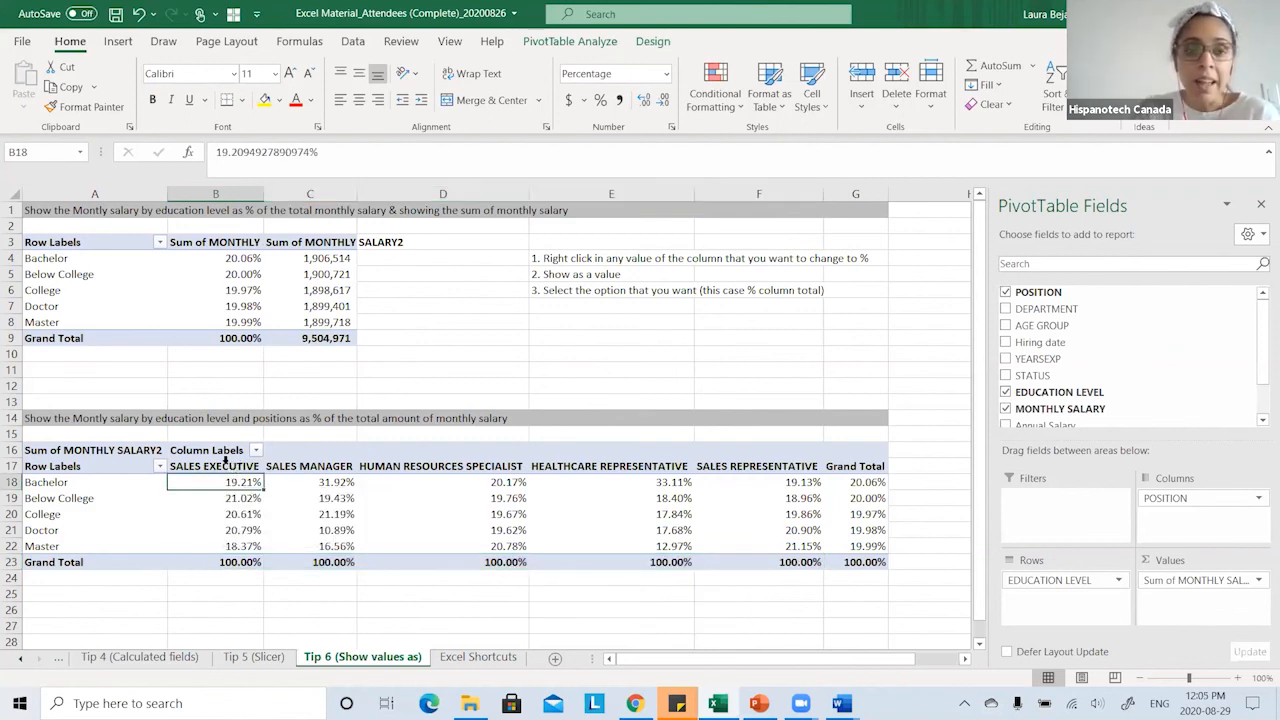
left_click_drag(223, 555, 293, 467)
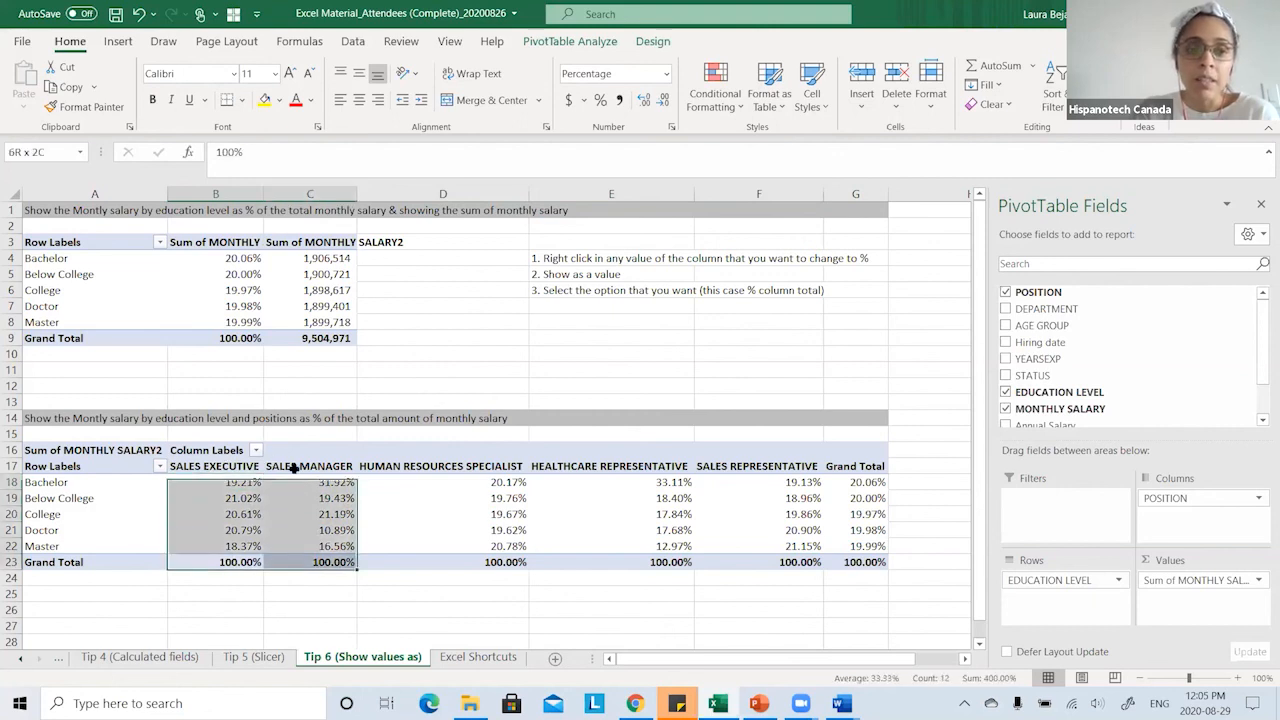
left_click(241, 485)
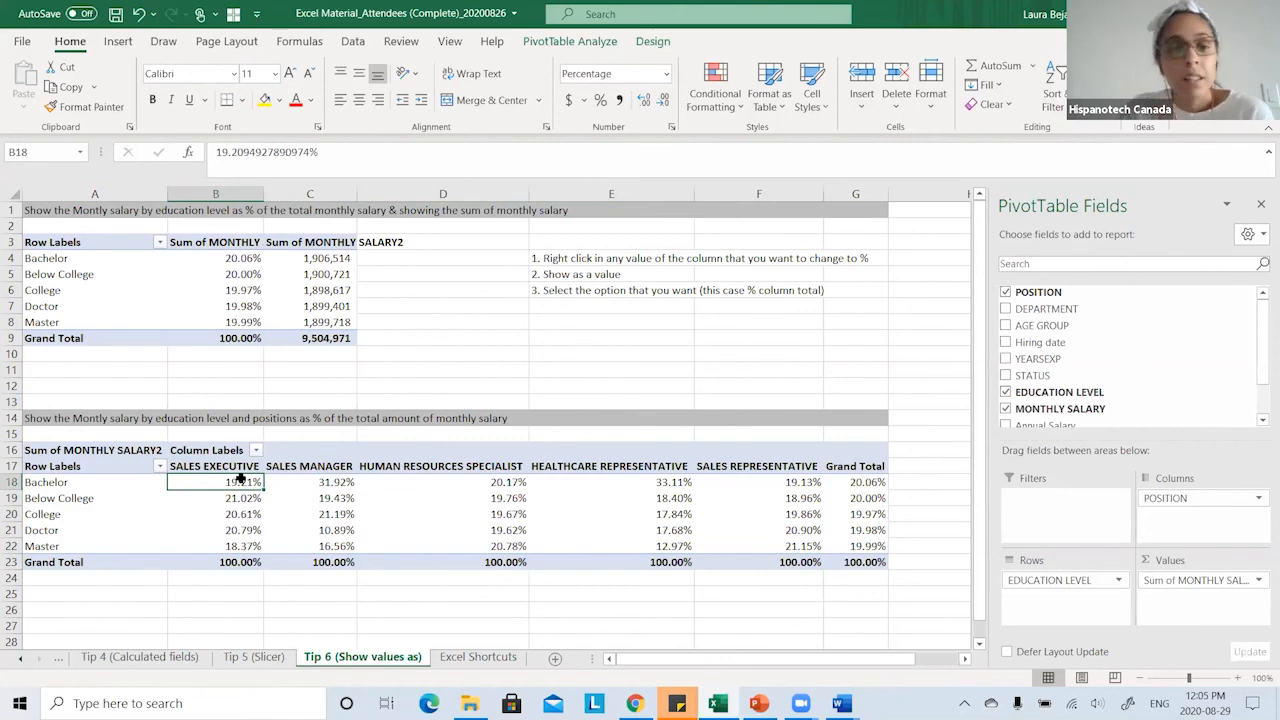
- Undo the lower pivot table's % of Column Total display and select the Below College percentage in the upper pivot table
left_click(139, 14)
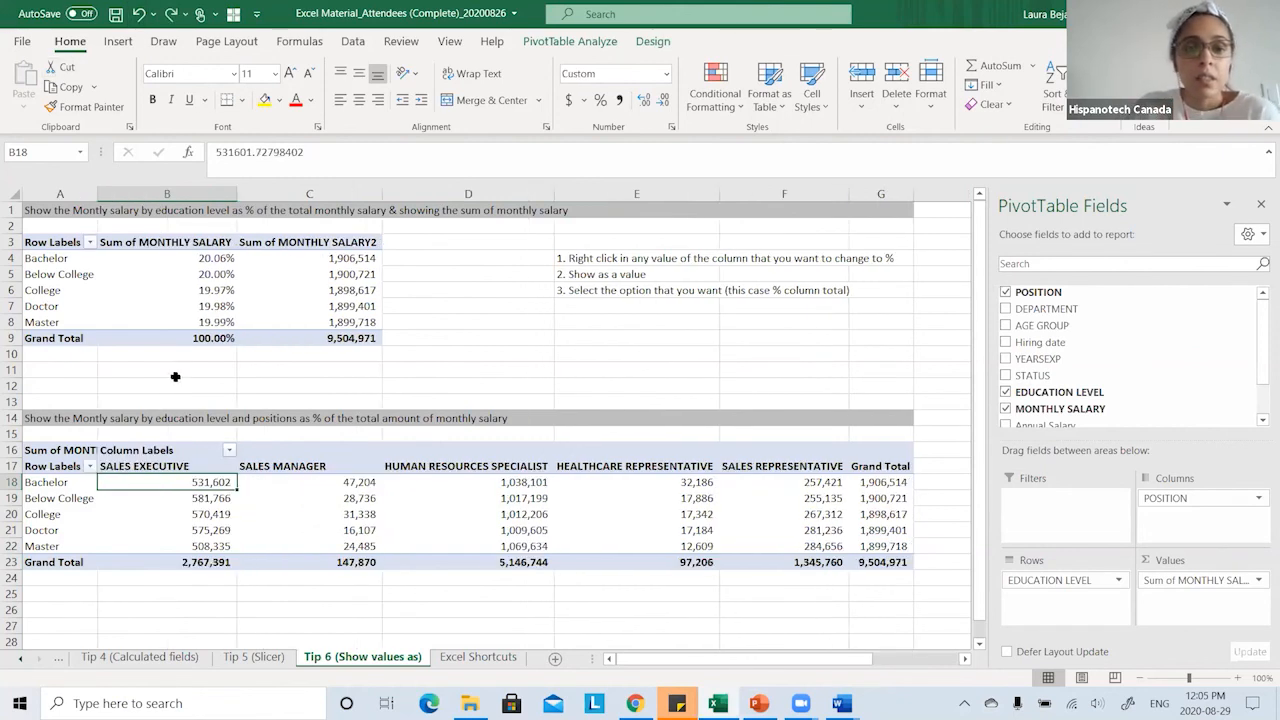
mouse_move(704, 657)
left_mouse_down()
mouse_move(719, 658)
mouse_move(700, 658)
left_mouse_up()
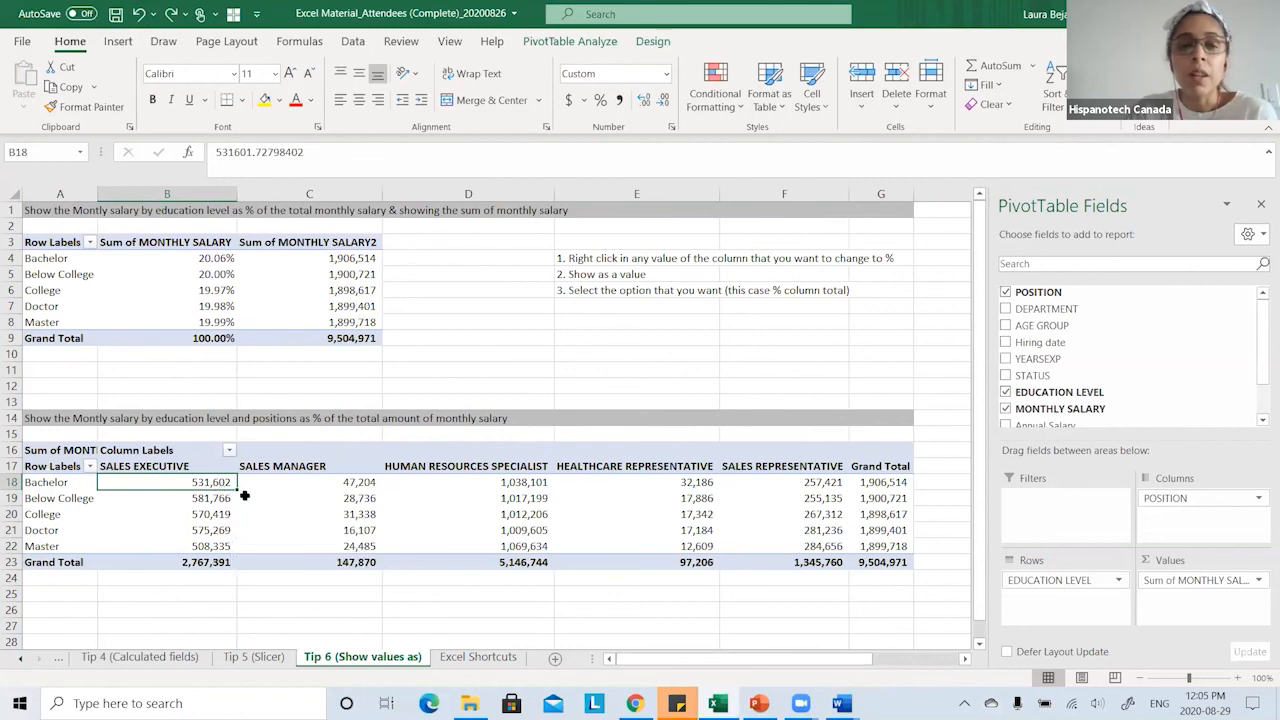
right_click(196, 499)
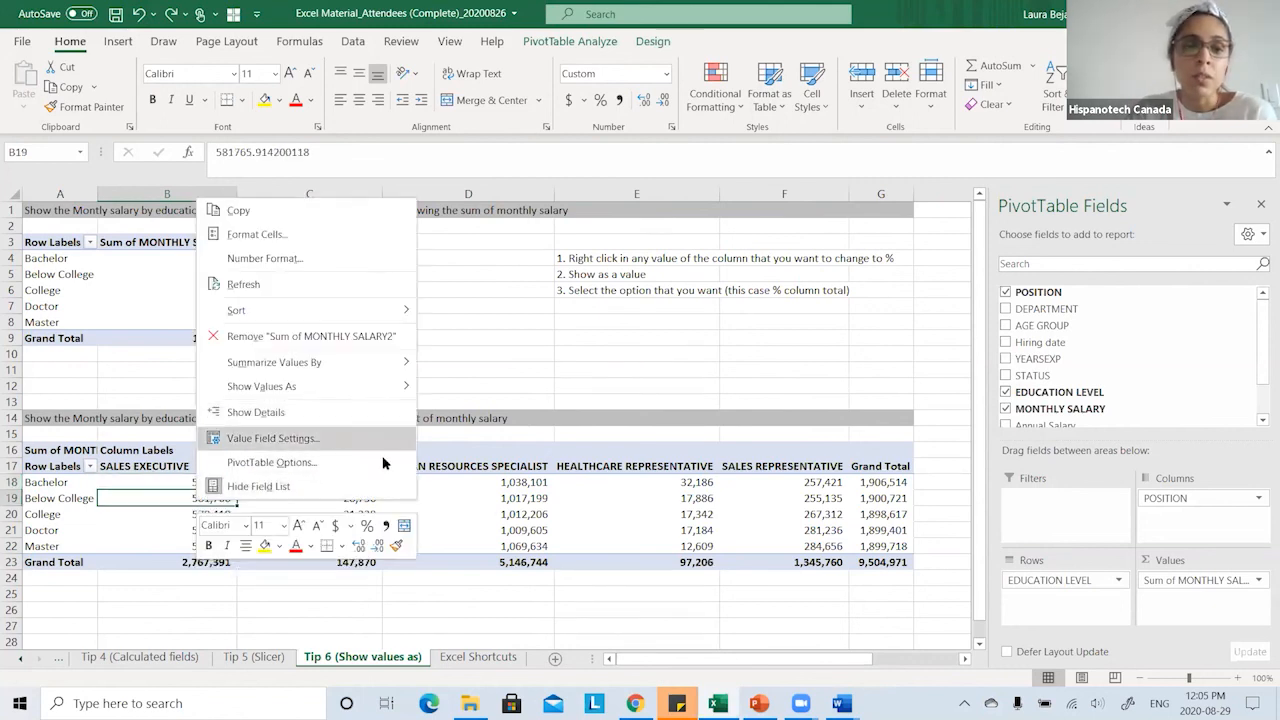
key("Escape")
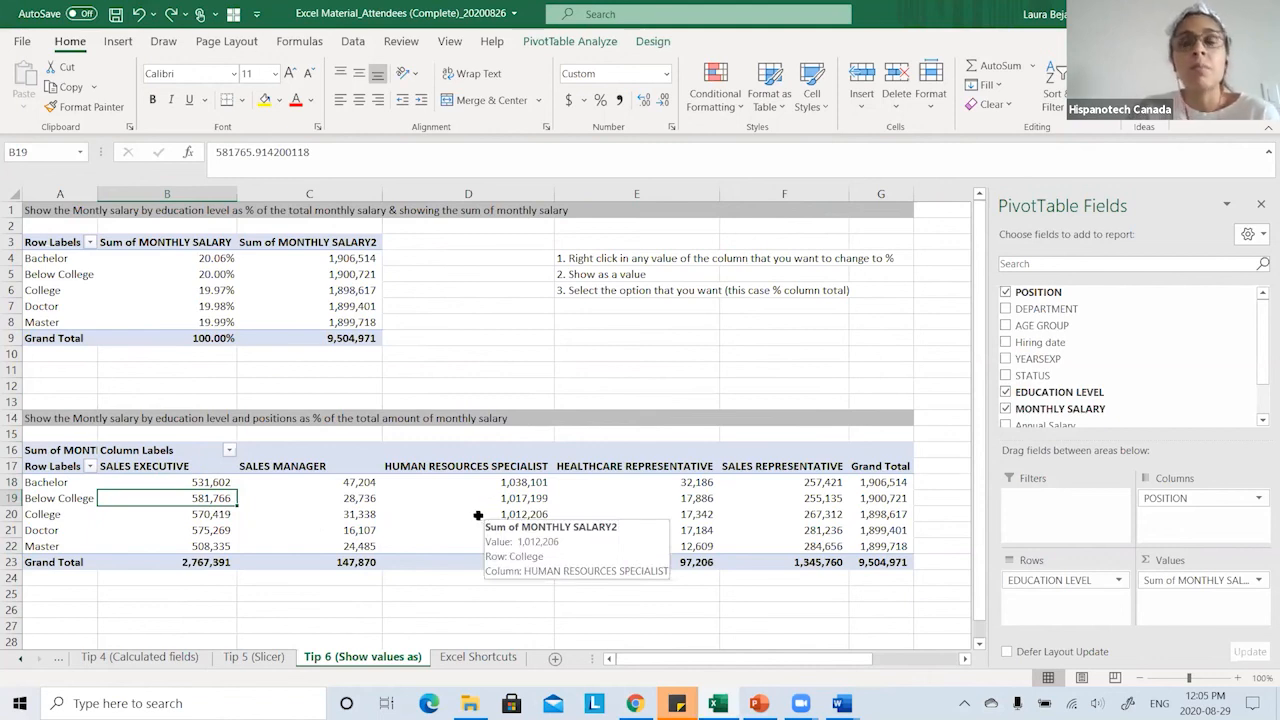
left_click(205, 274)
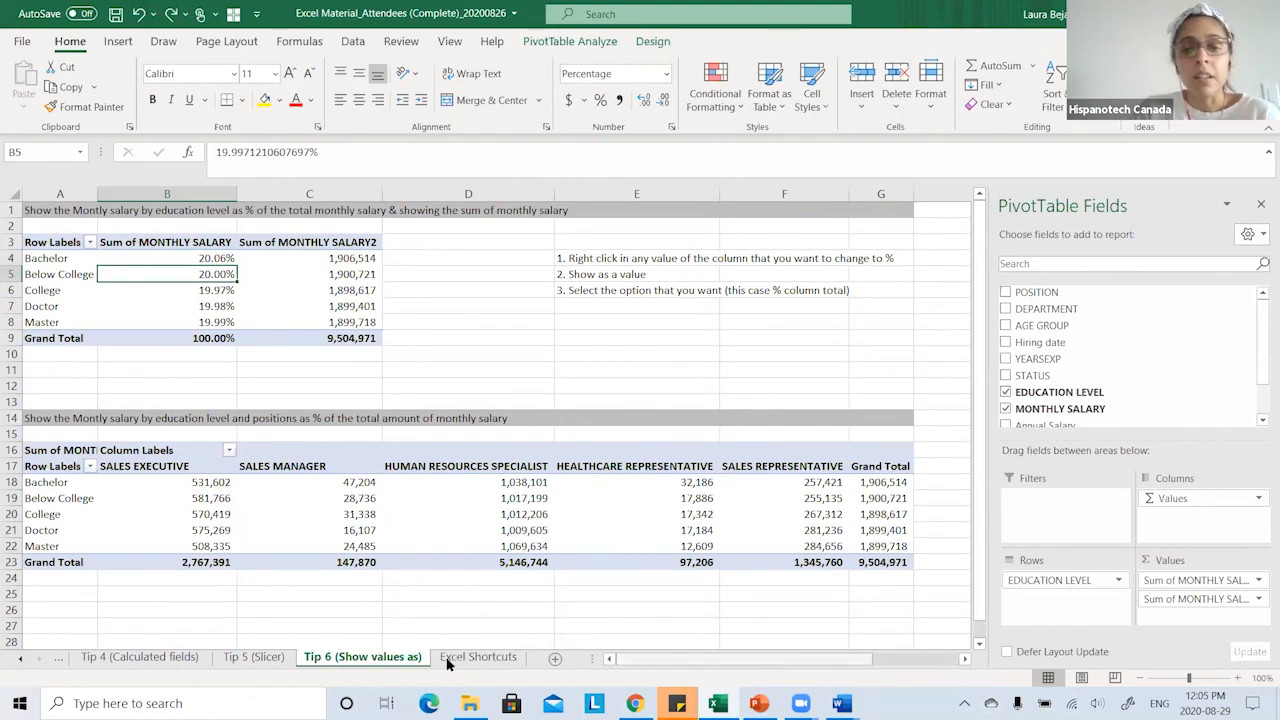
- Go to the Excel Shortcuts sheet and select the Microsoft support link to keyboard shortcuts in cell A1
key("ctrl+Page_Down")
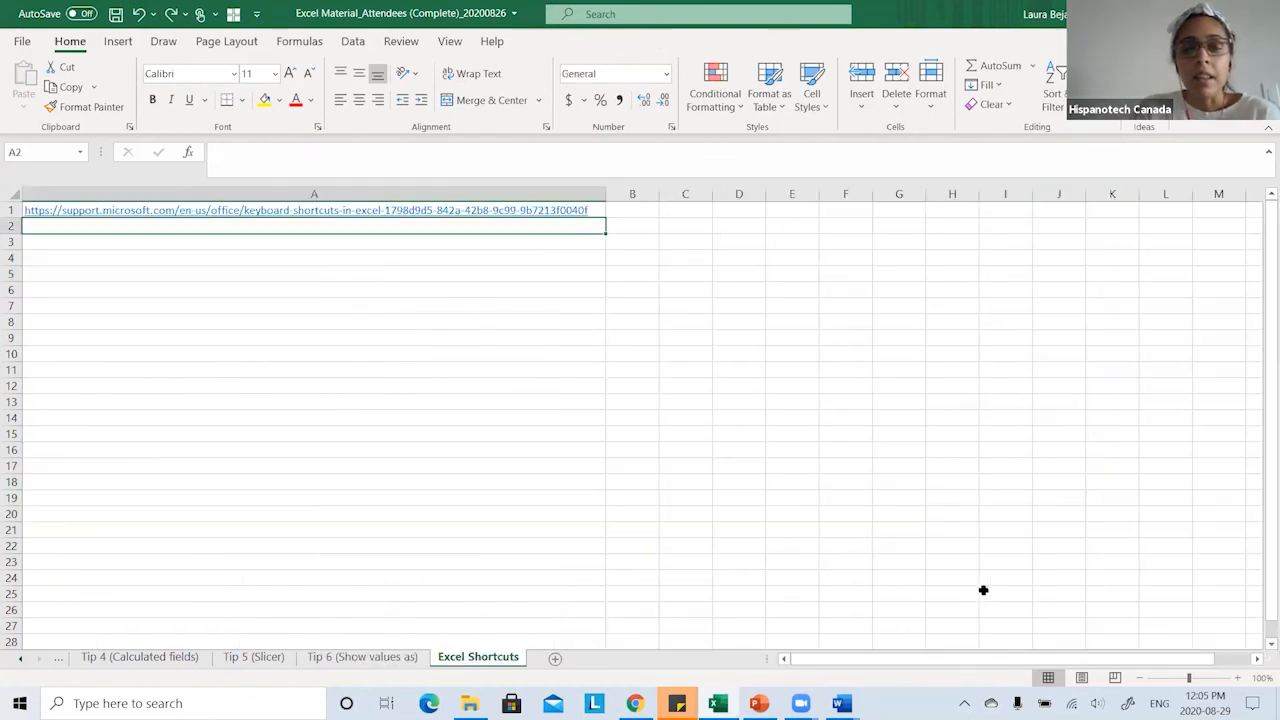
left_click(602, 211)
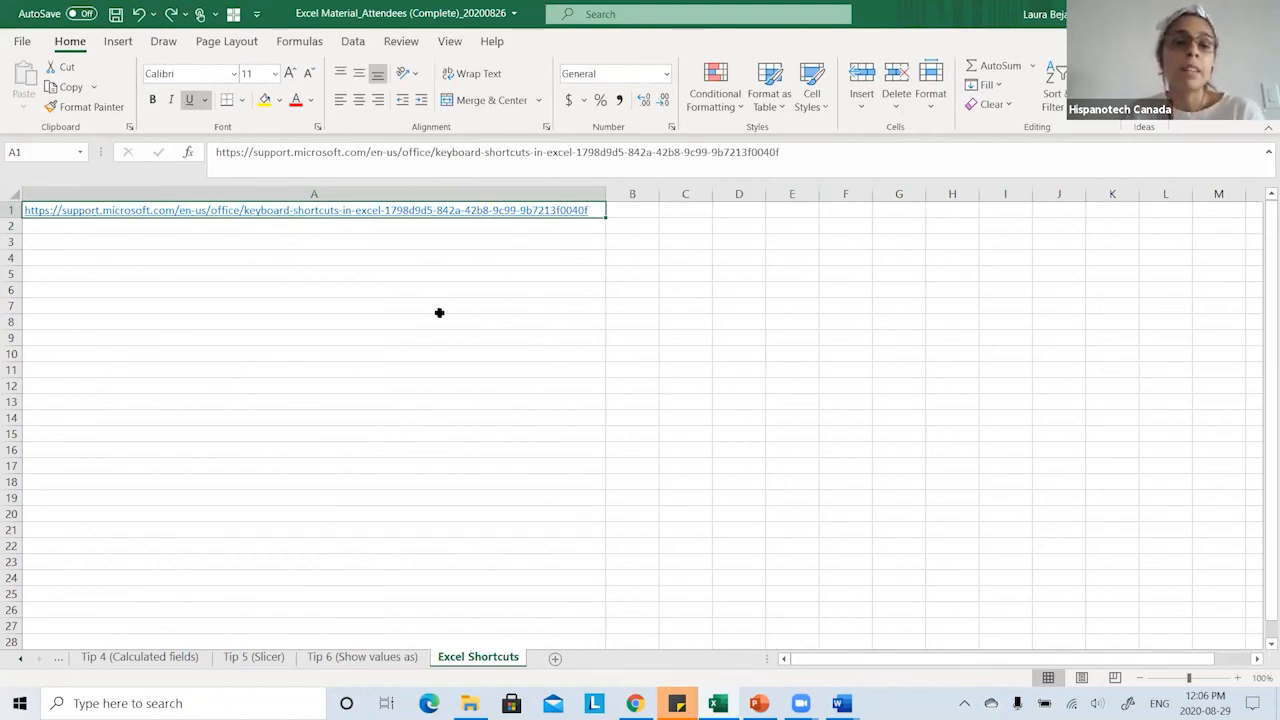
left_click(19, 660)
left_click(19, 660)
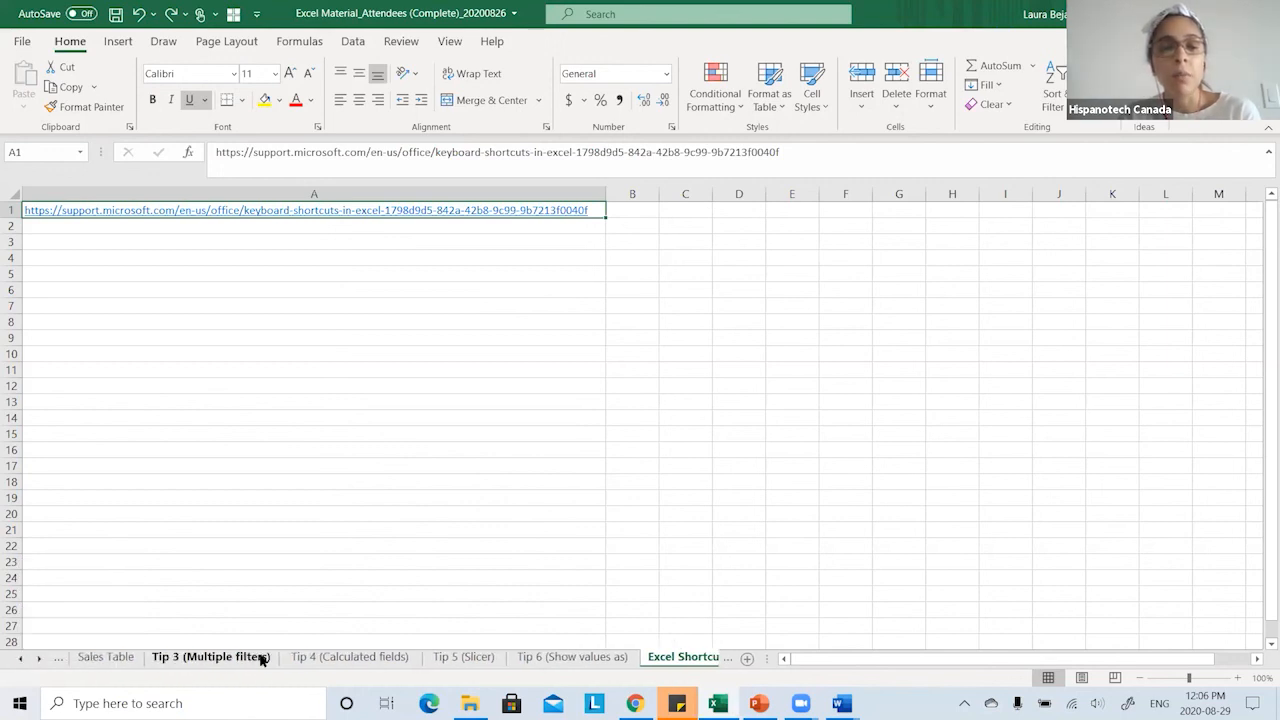